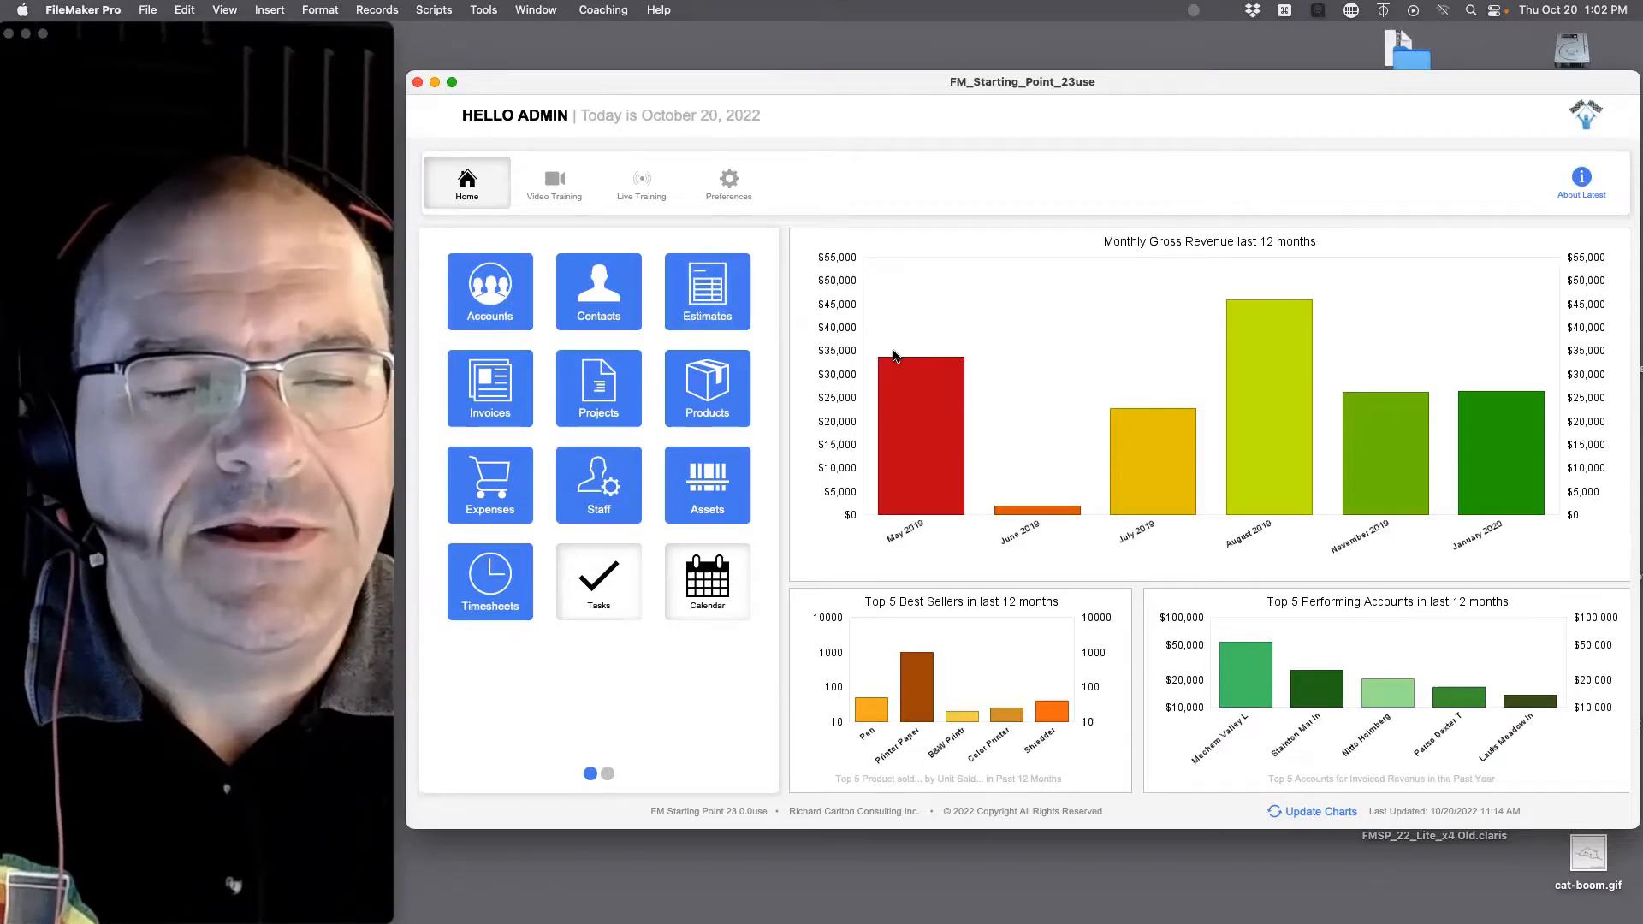
# Open the Contacts module and look through the available touch layouts
pyautogui.click(624, 325)
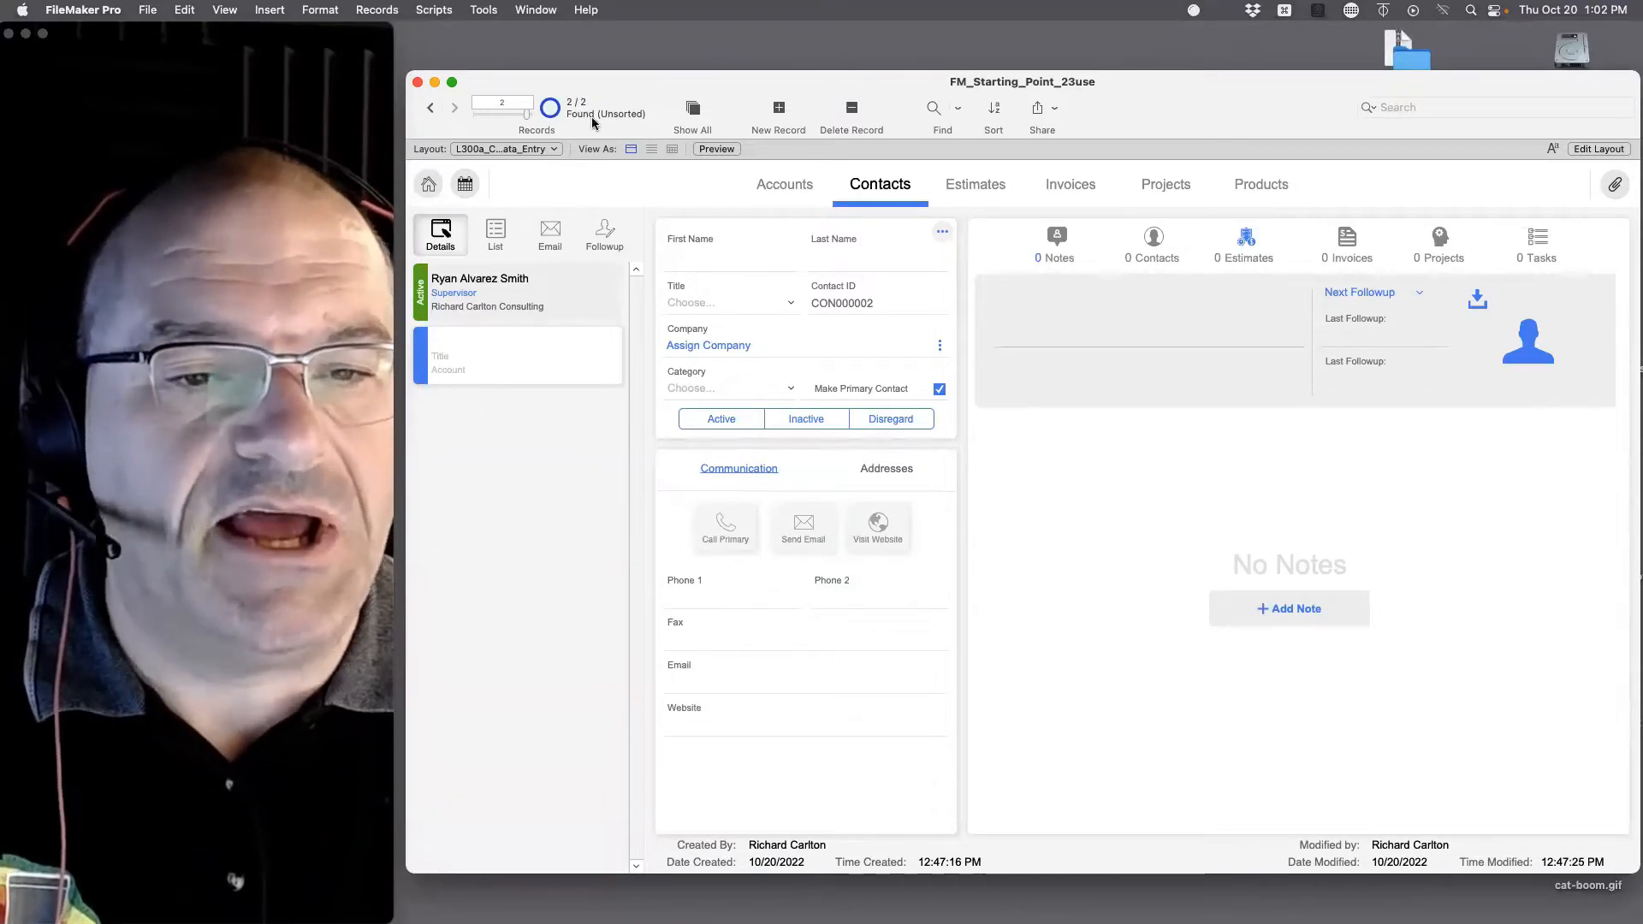
pyautogui.click(552, 151)
pyautogui.moveTo(552, 157)
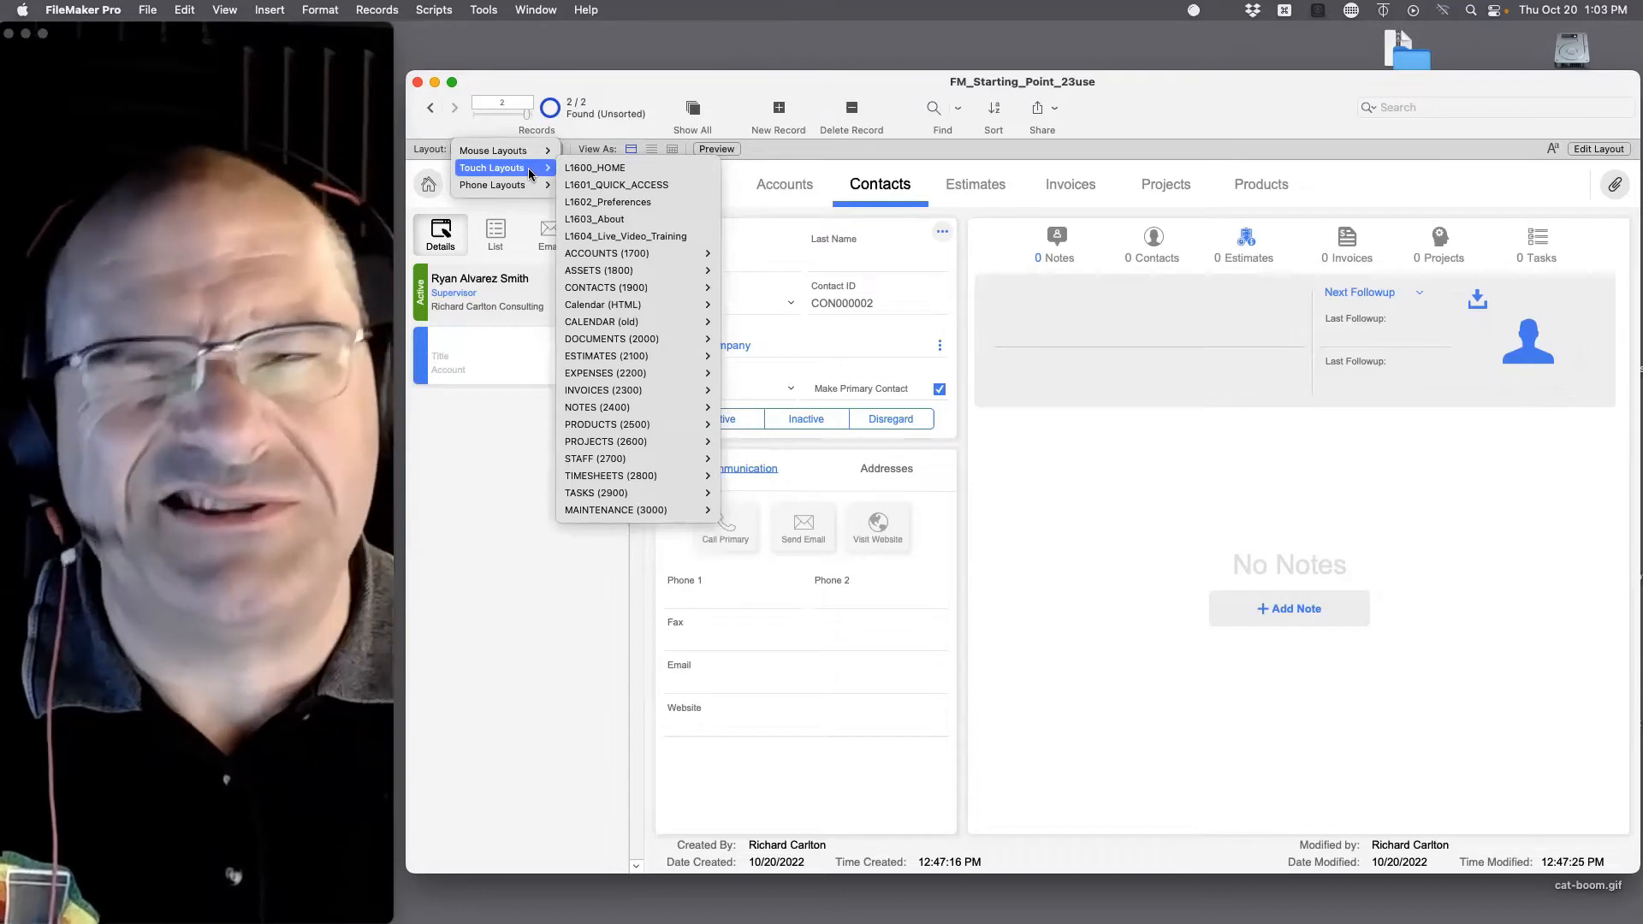
pyautogui.click(531, 425)
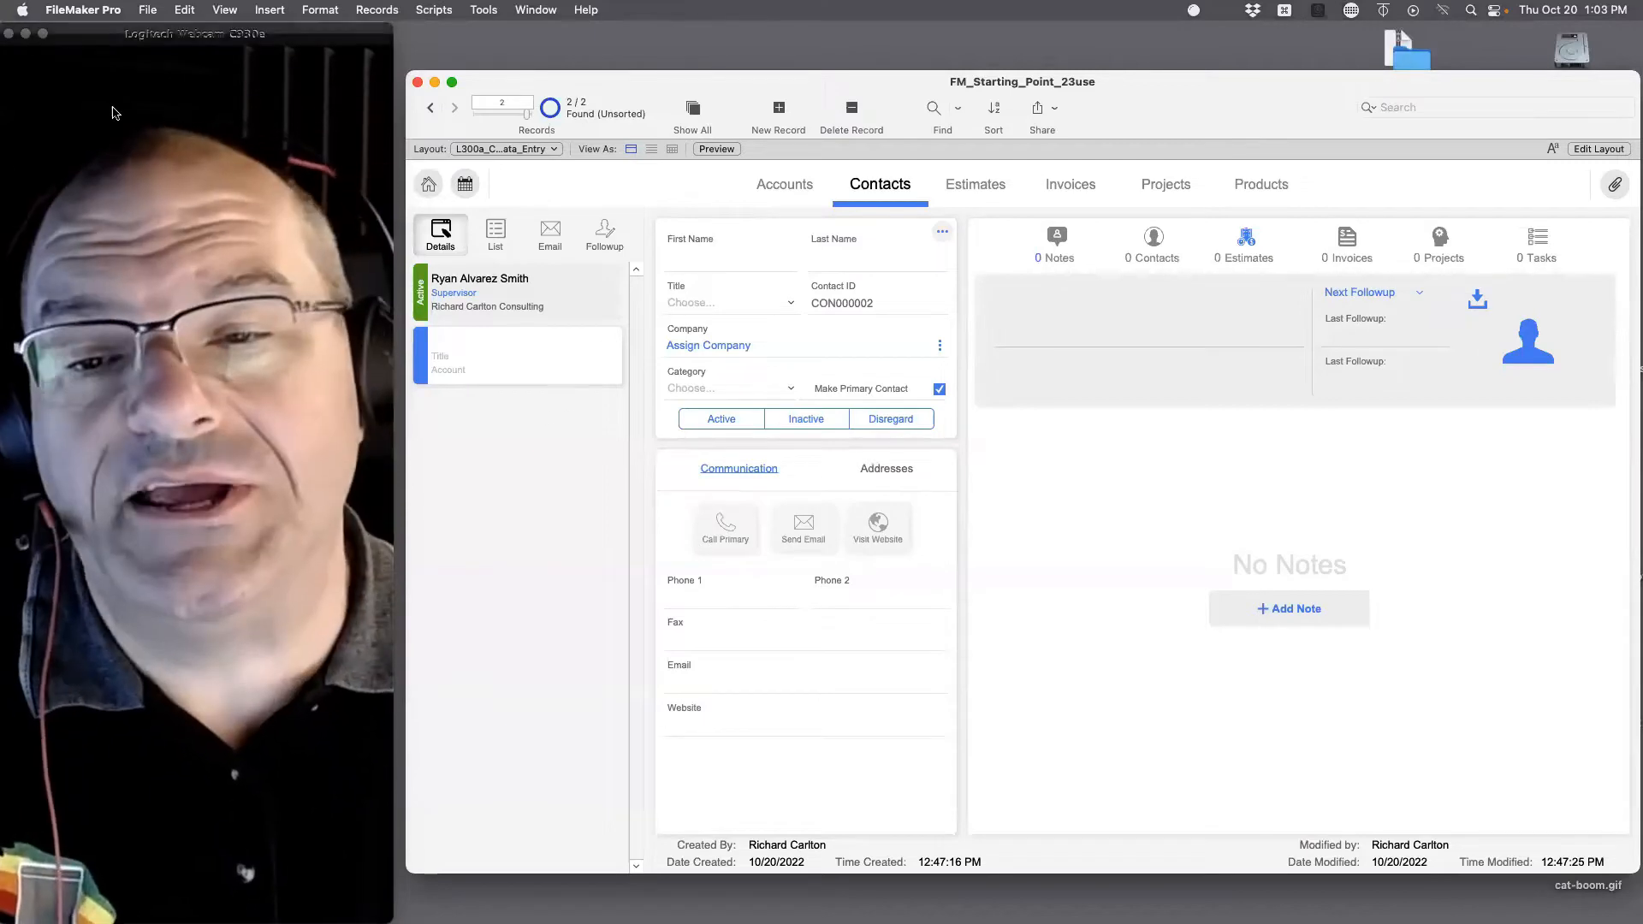
# Switch to Safari and open the website fmstartingpoint.com
pyautogui.moveTo(4, 319)
pyautogui.click(32, 117)
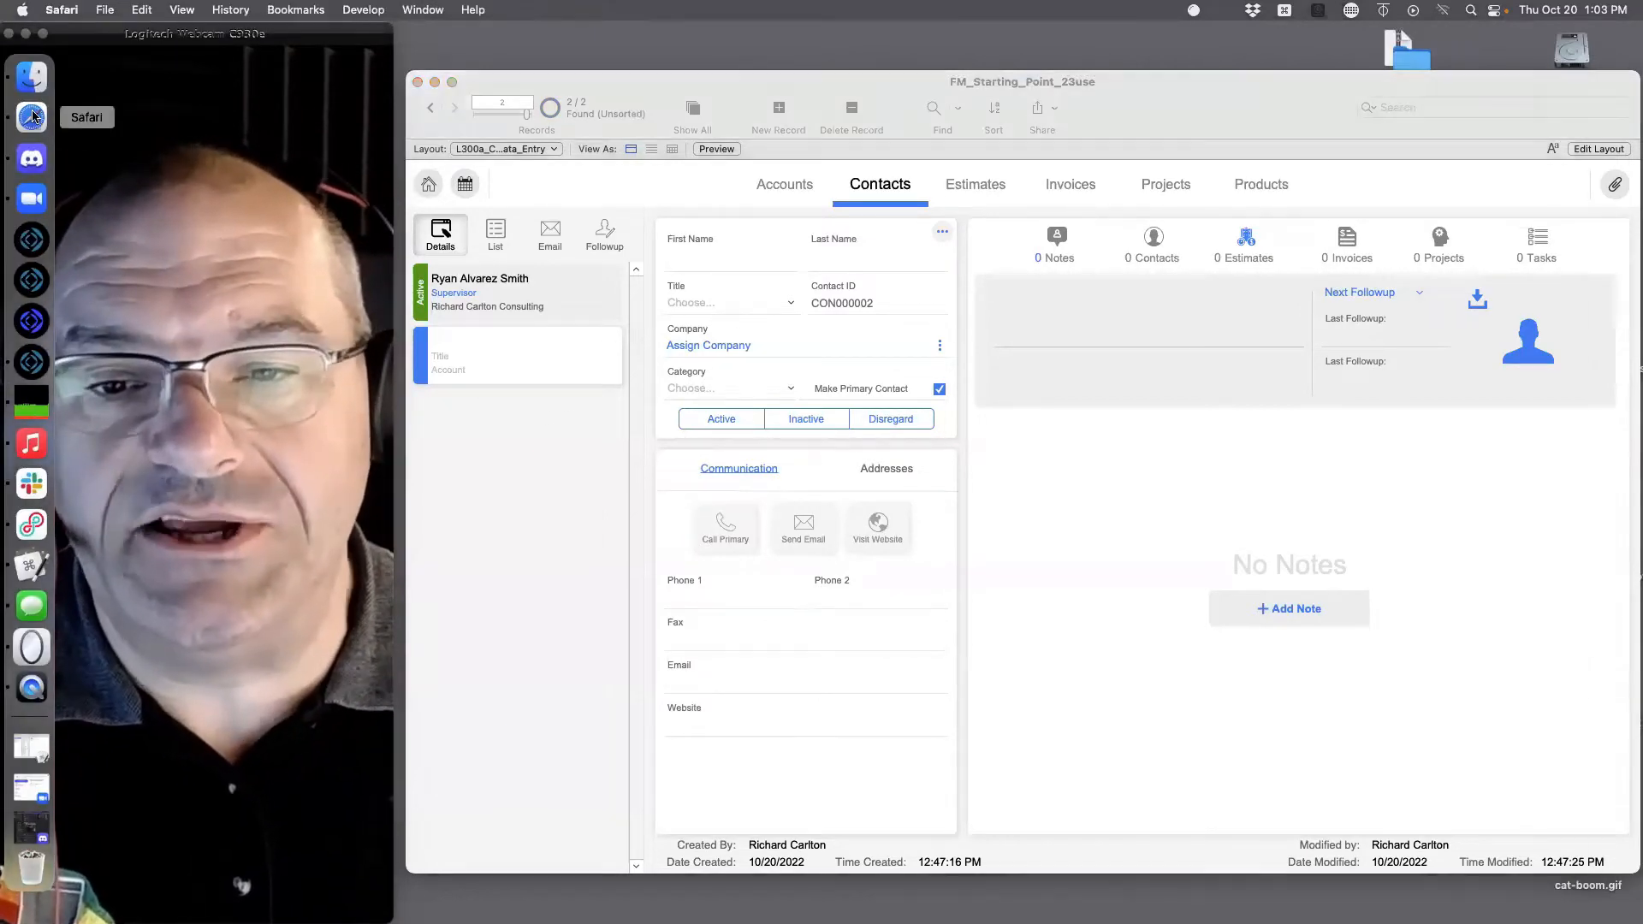
pyautogui.write('fm')
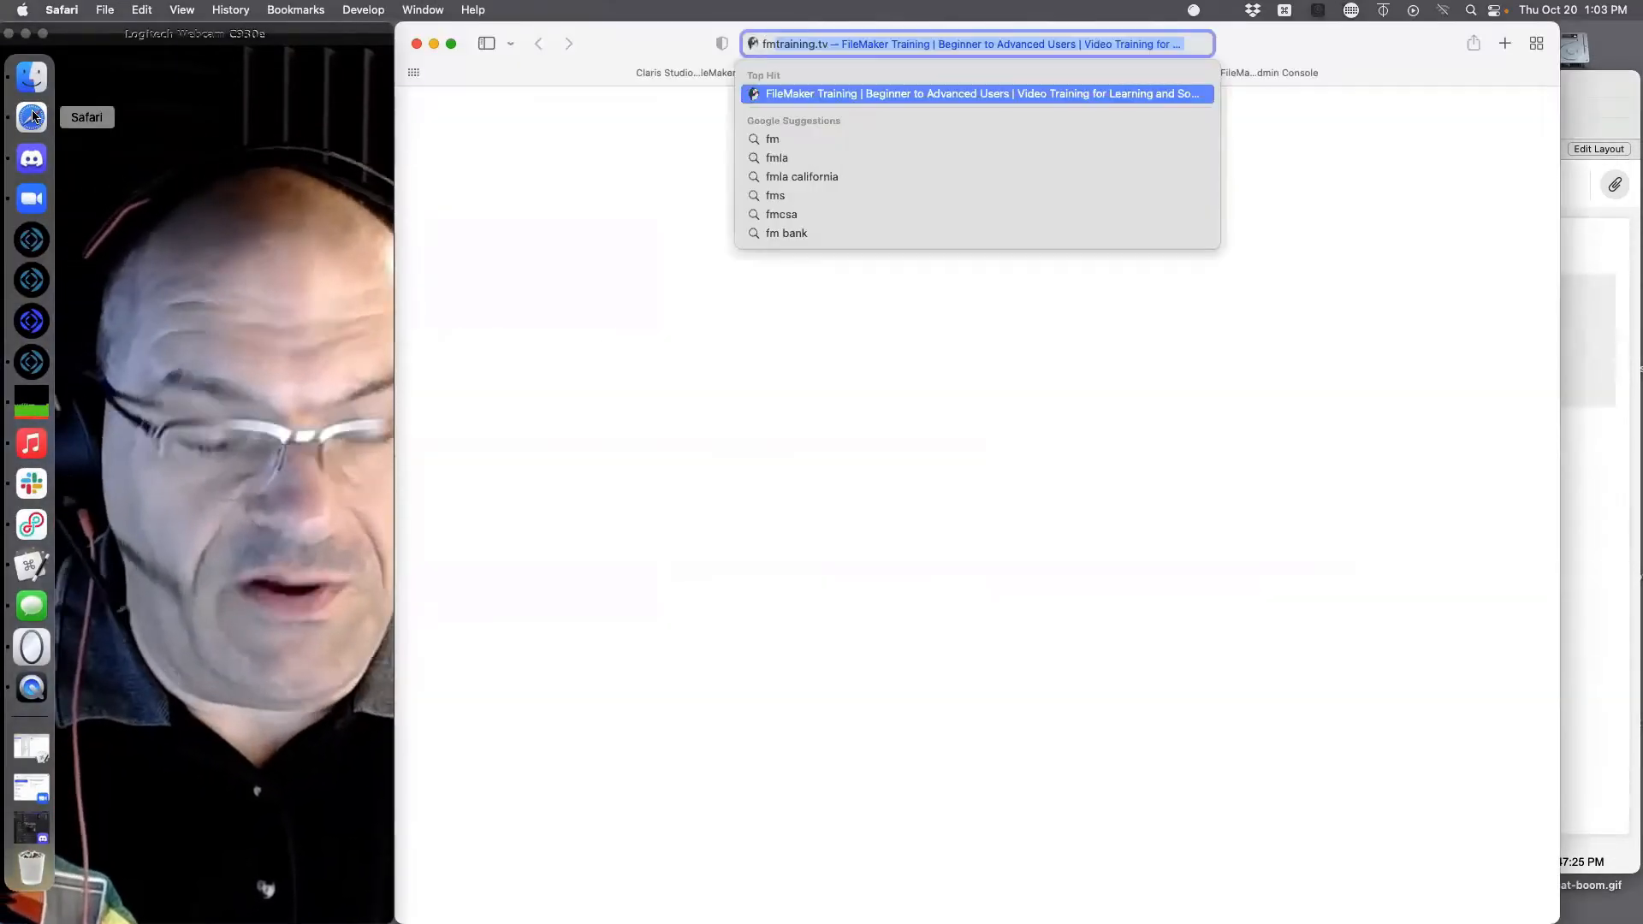
pyautogui.press('BackSpace')
pyautogui.moveTo(1361, 52); pyautogui.dragTo(1379, 116)
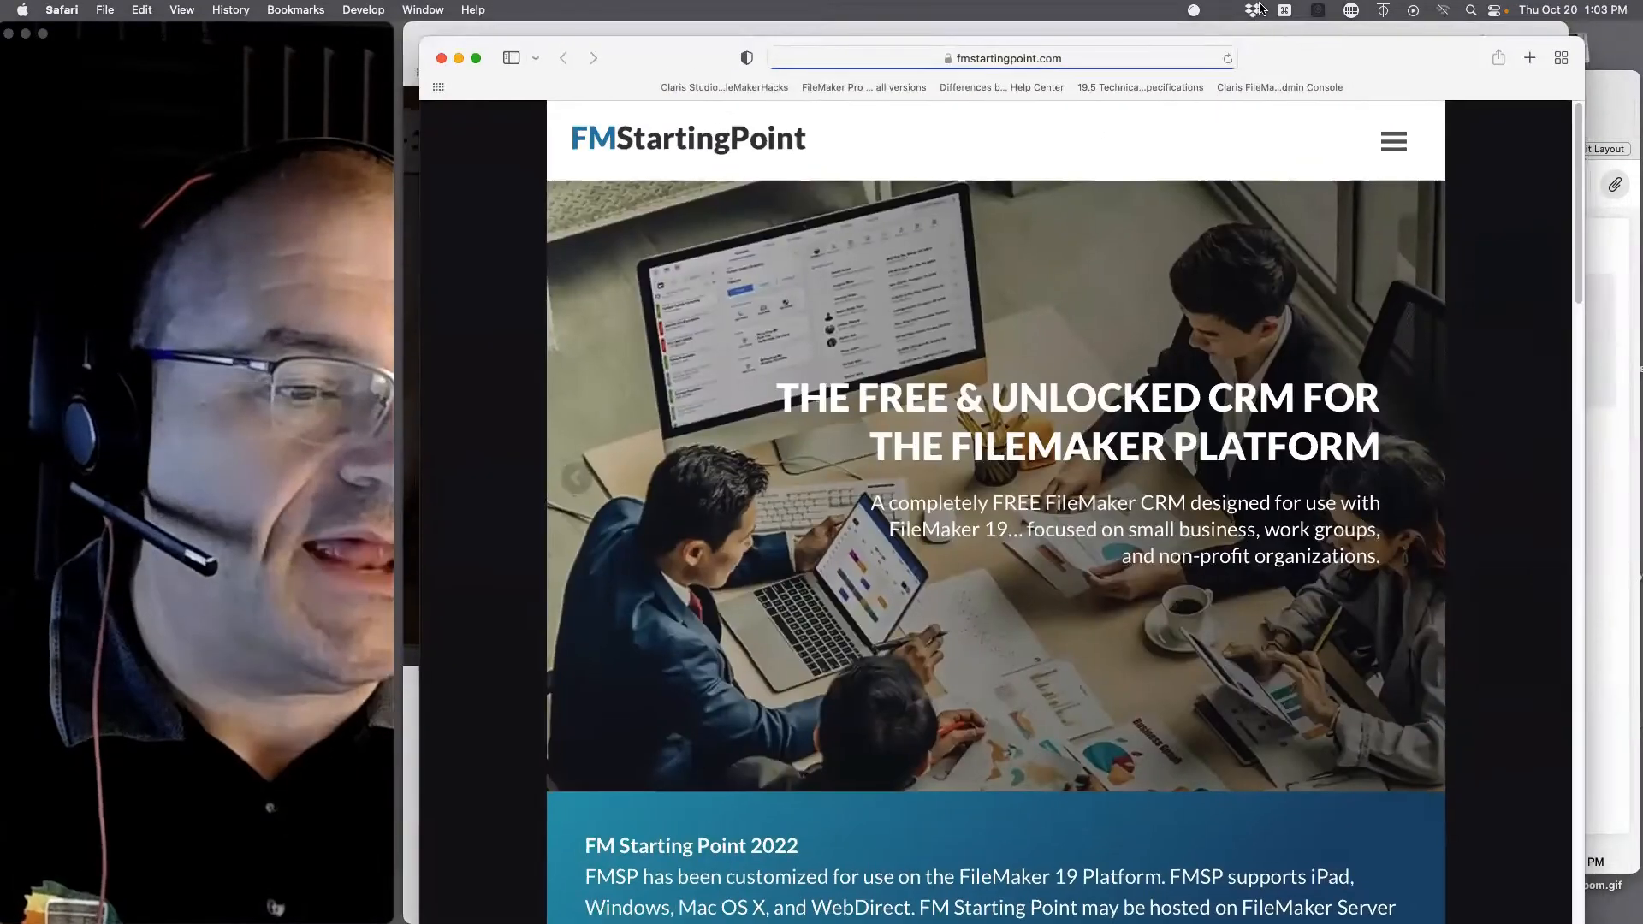
pyautogui.moveTo(1260, 5); pyautogui.dragTo(1273, 5)
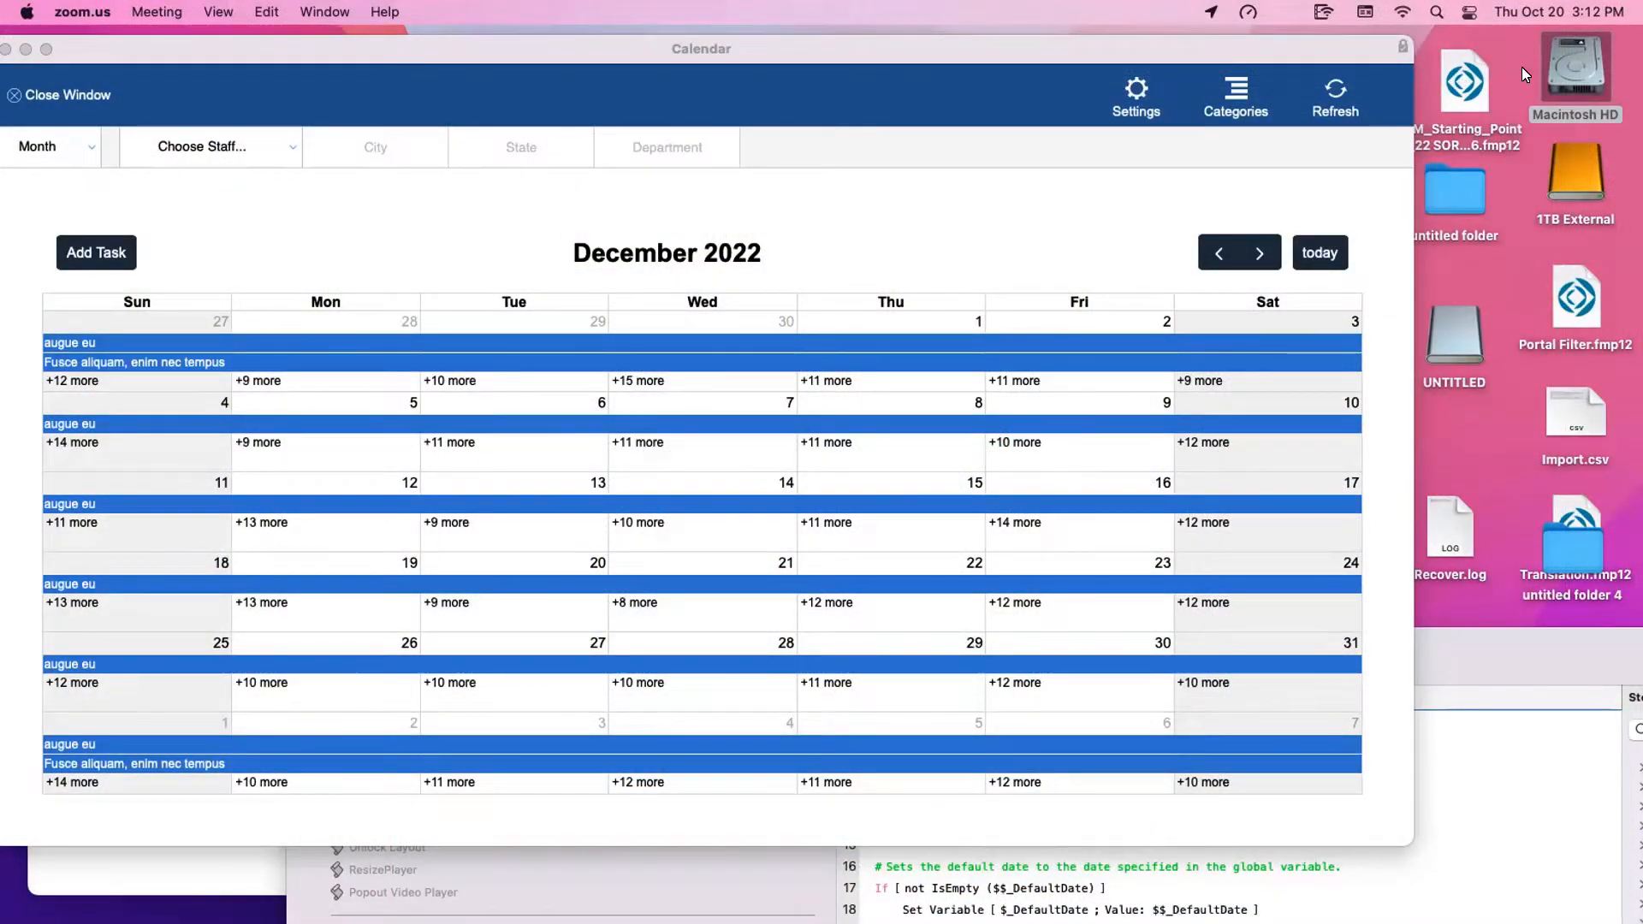
# Open the Calendar No SQL Demo relationships graph and move the Staff Get ID table occurrence slightly up
pyautogui.click(832, 227)
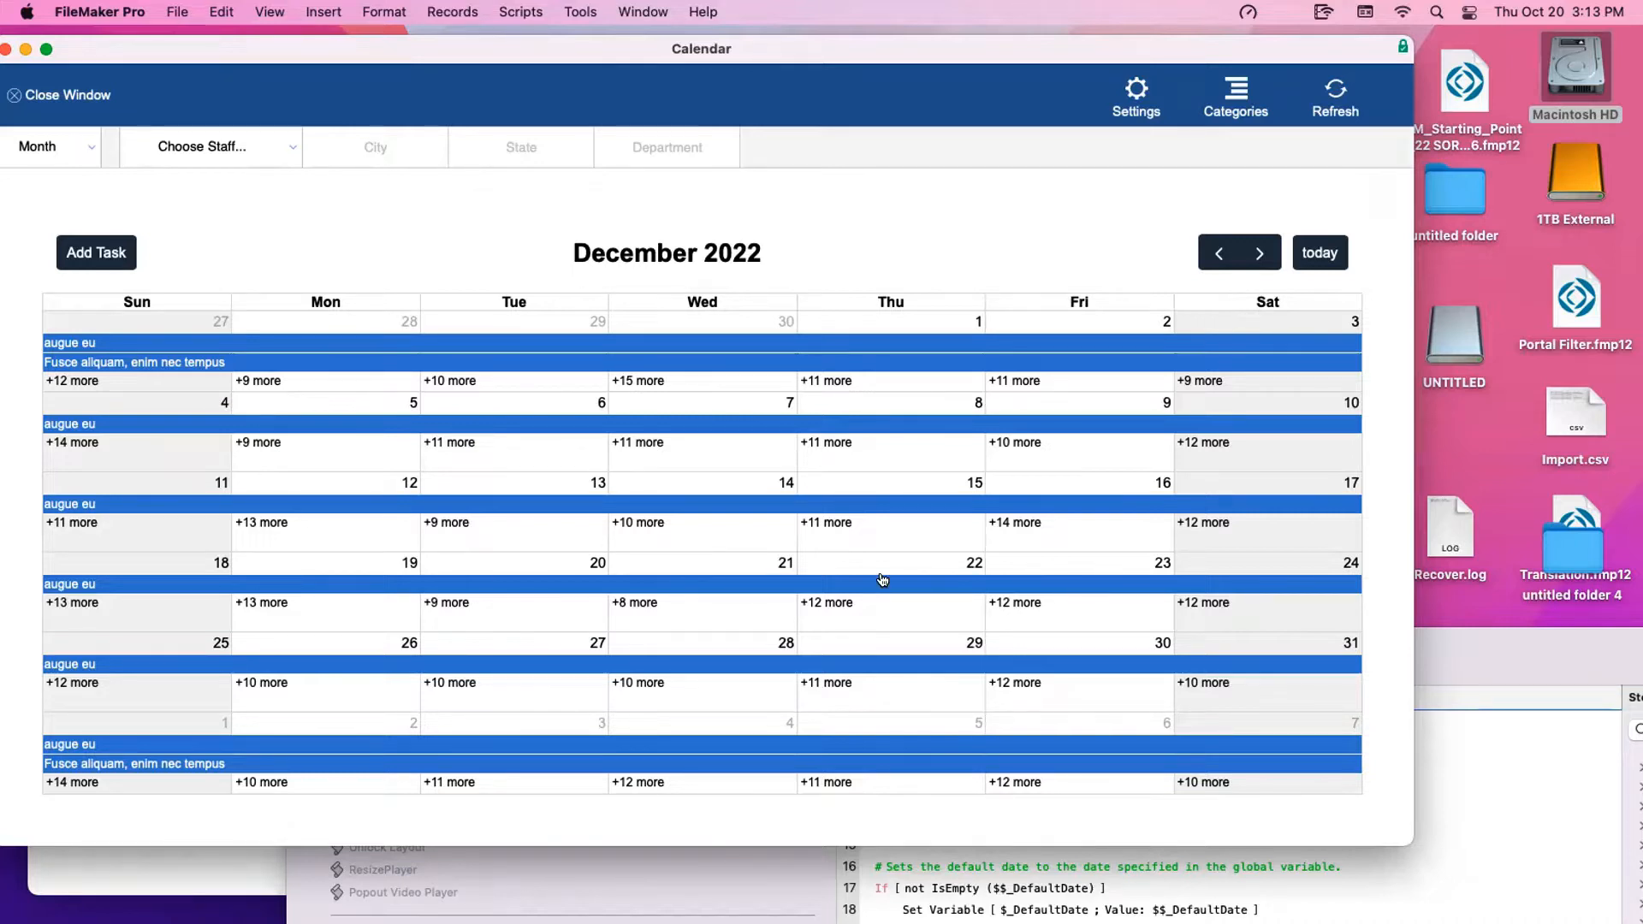
pyautogui.press('super+shift+d')
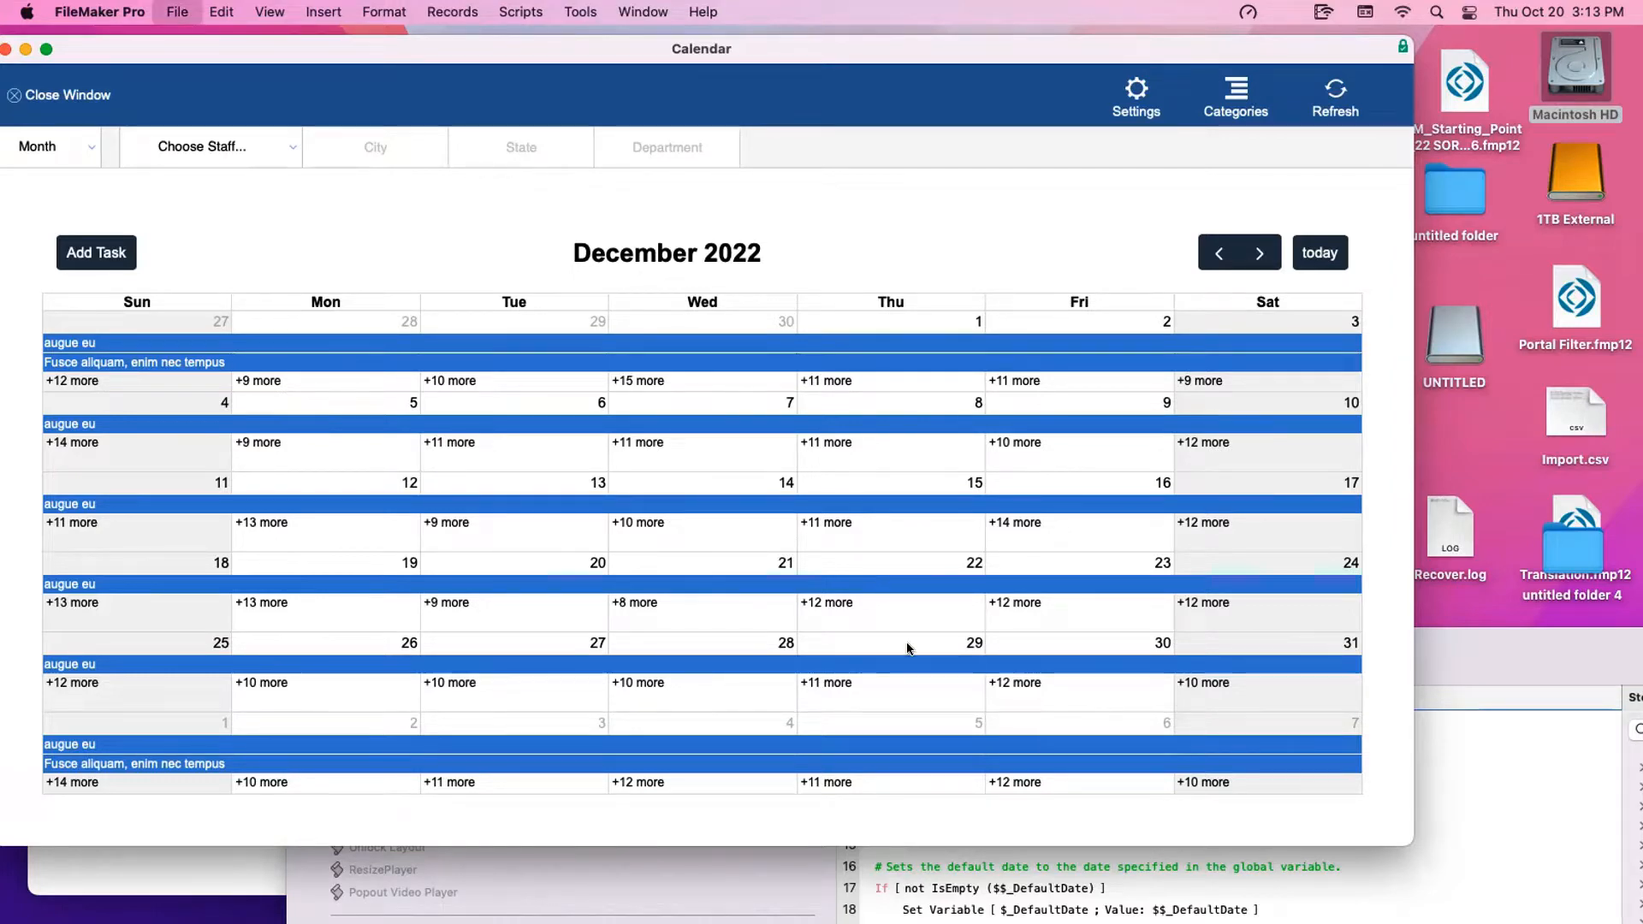
pyautogui.moveTo(1121, 39); pyautogui.dragTo(992, 43)
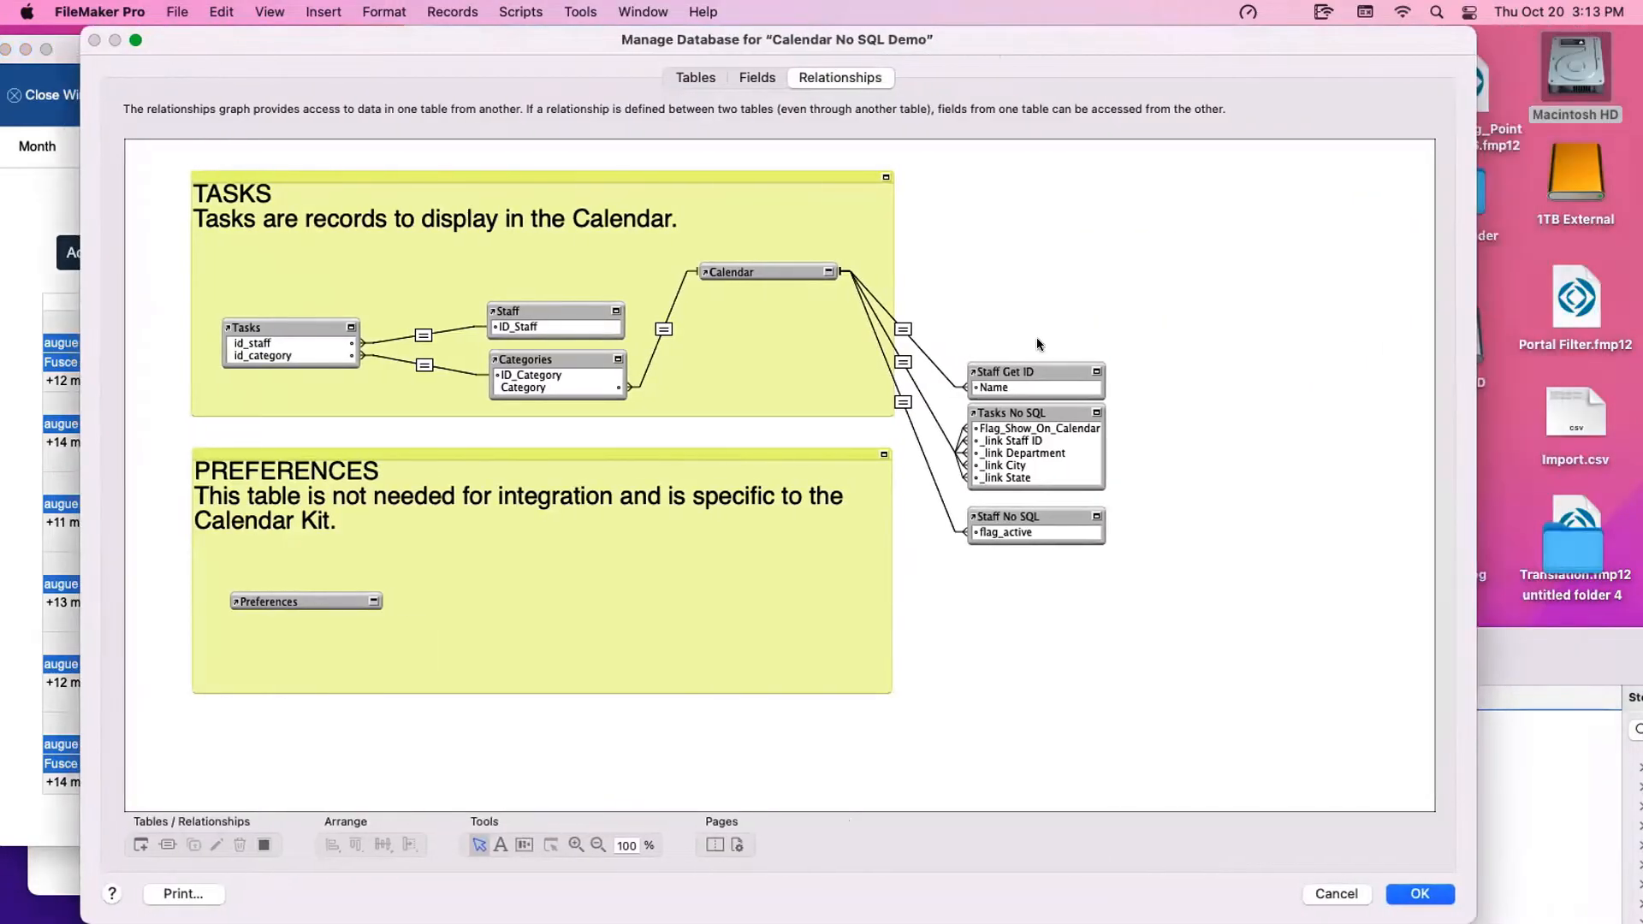
pyautogui.click(1015, 350)
pyautogui.click(1013, 305)
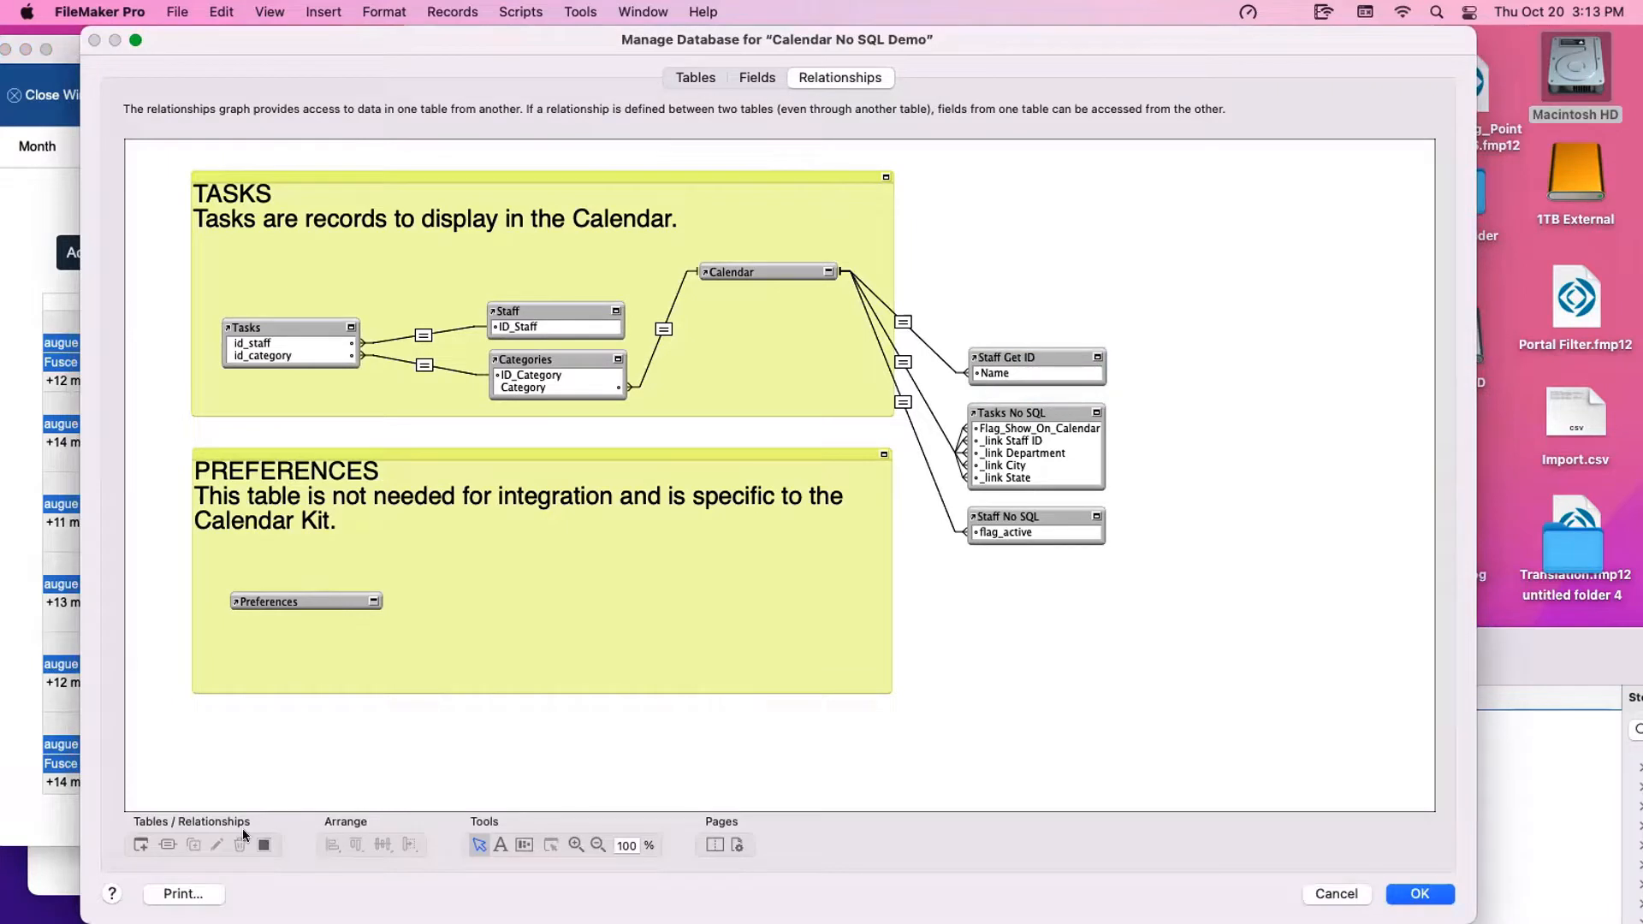
# Add a note titled "NO SQL" around the Staff Get ID, Tasks No SQL and Staff No SQL table occurrences, and save the database changes
pyautogui.click(498, 846)
pyautogui.moveTo(1236, 615); pyautogui.dragTo(914, 311)
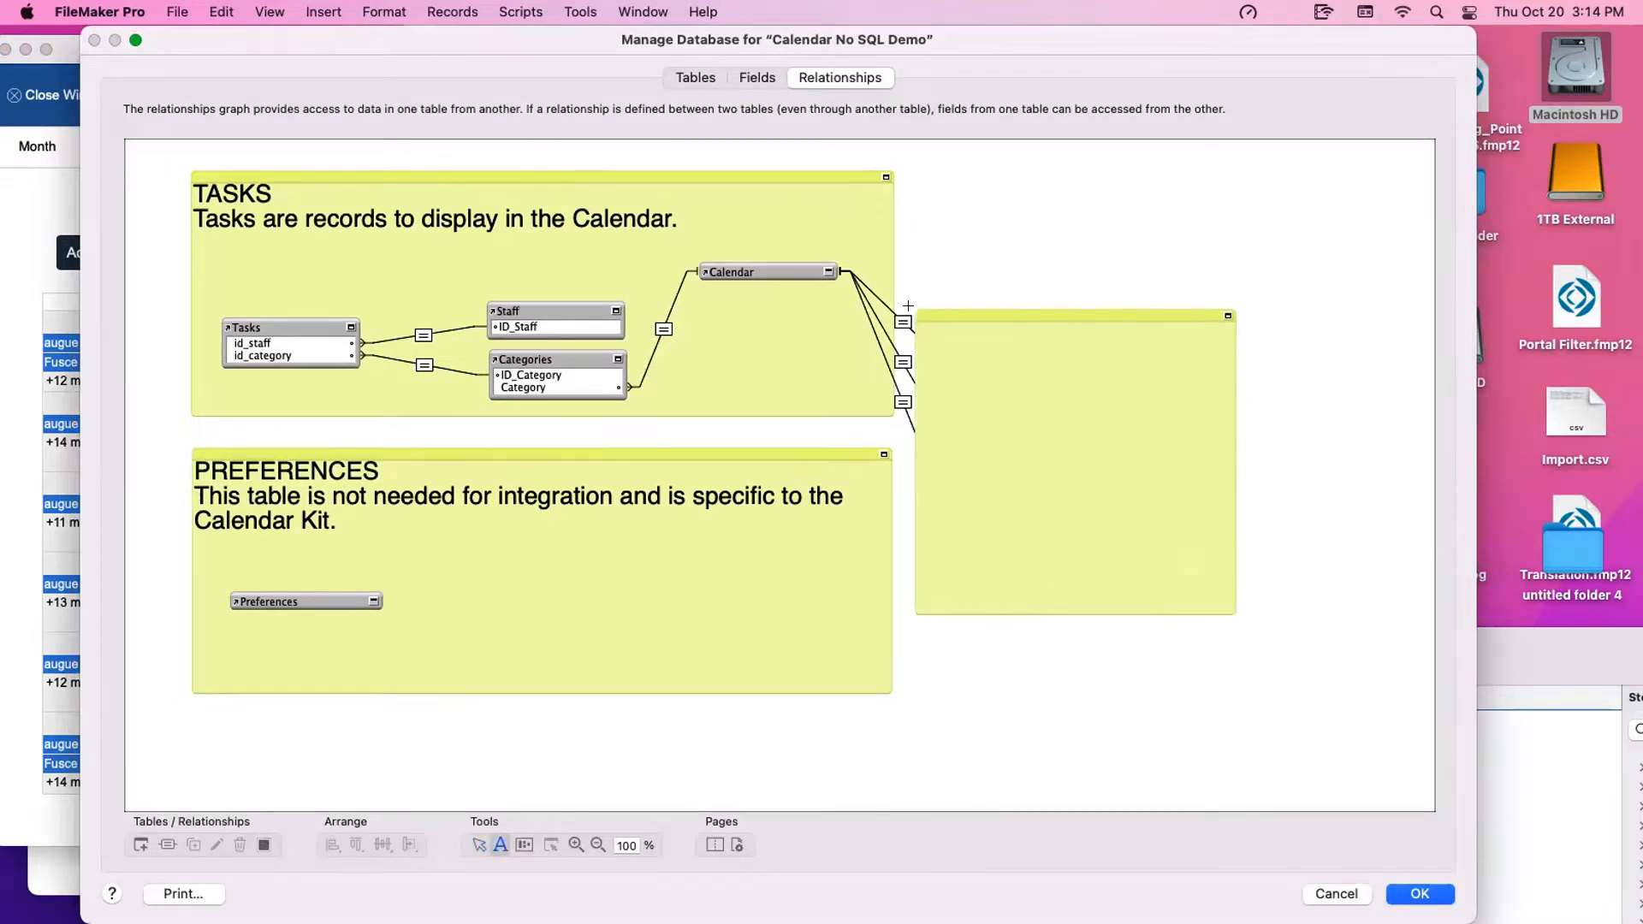
pyautogui.write('NO SQL')
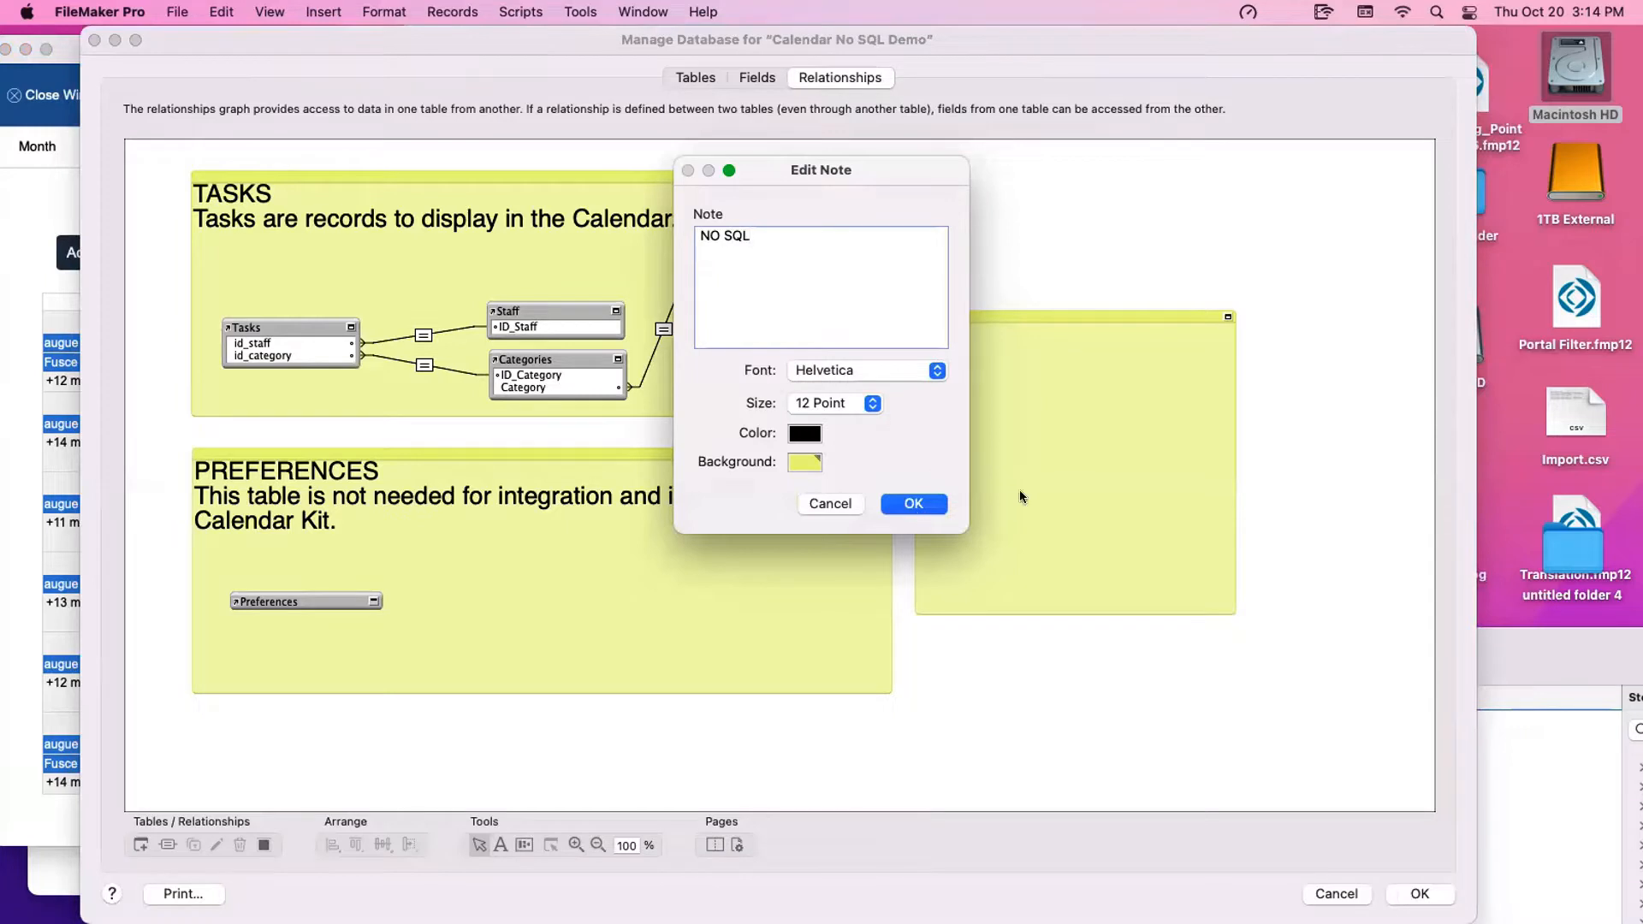
pyautogui.click(914, 503)
pyautogui.moveTo(1153, 578); pyautogui.dragTo(1163, 561)
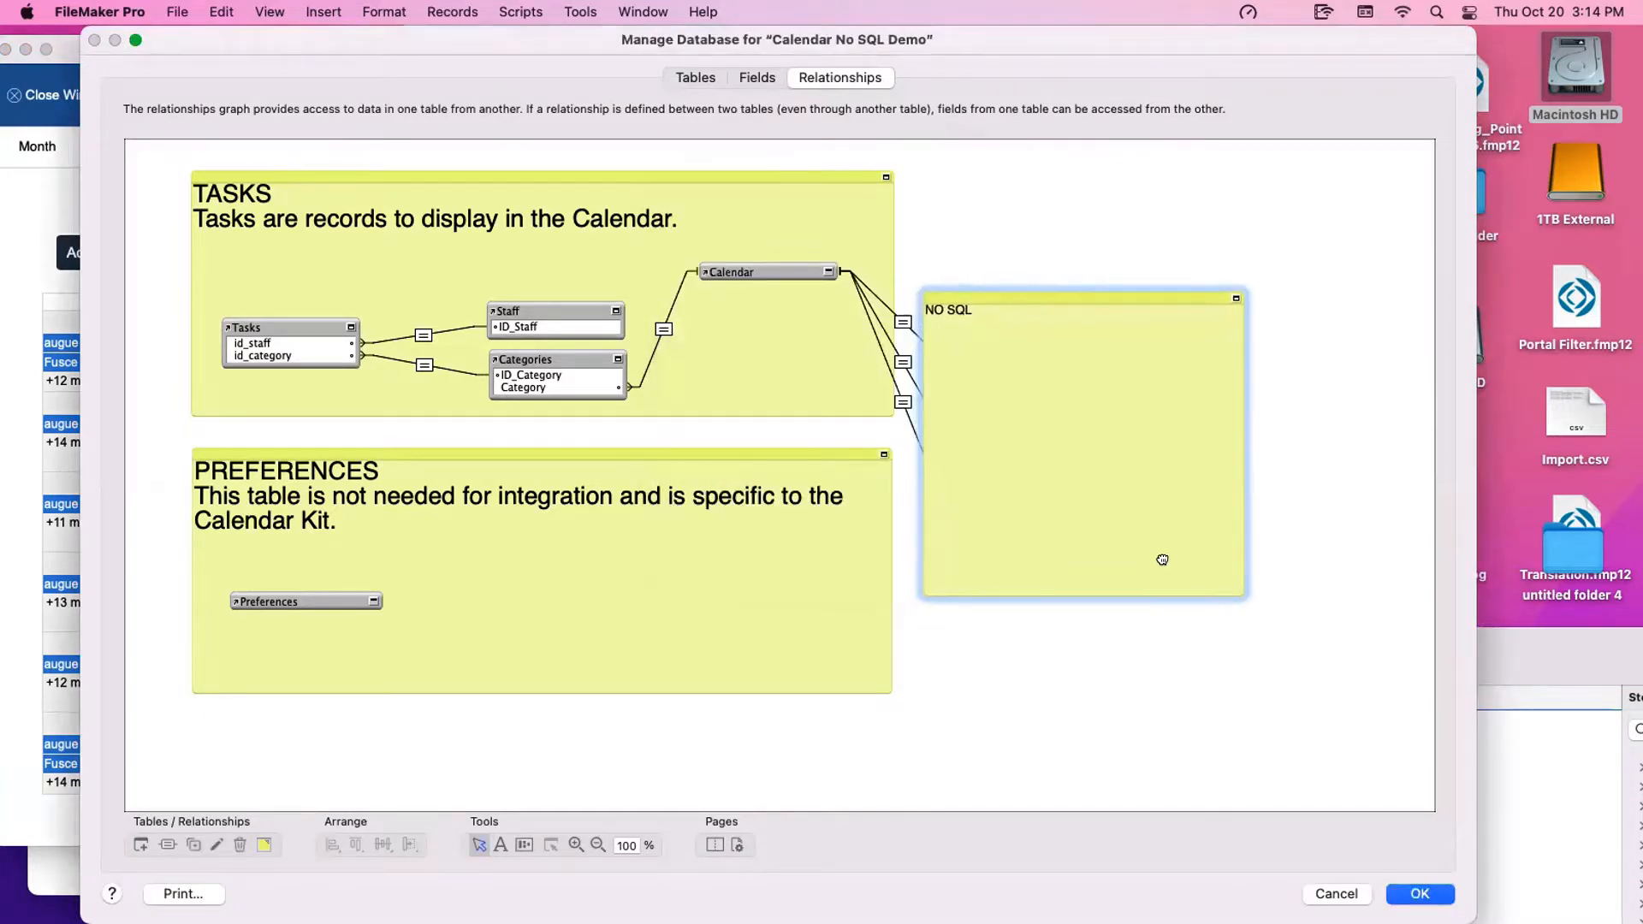
pyautogui.click(1353, 525)
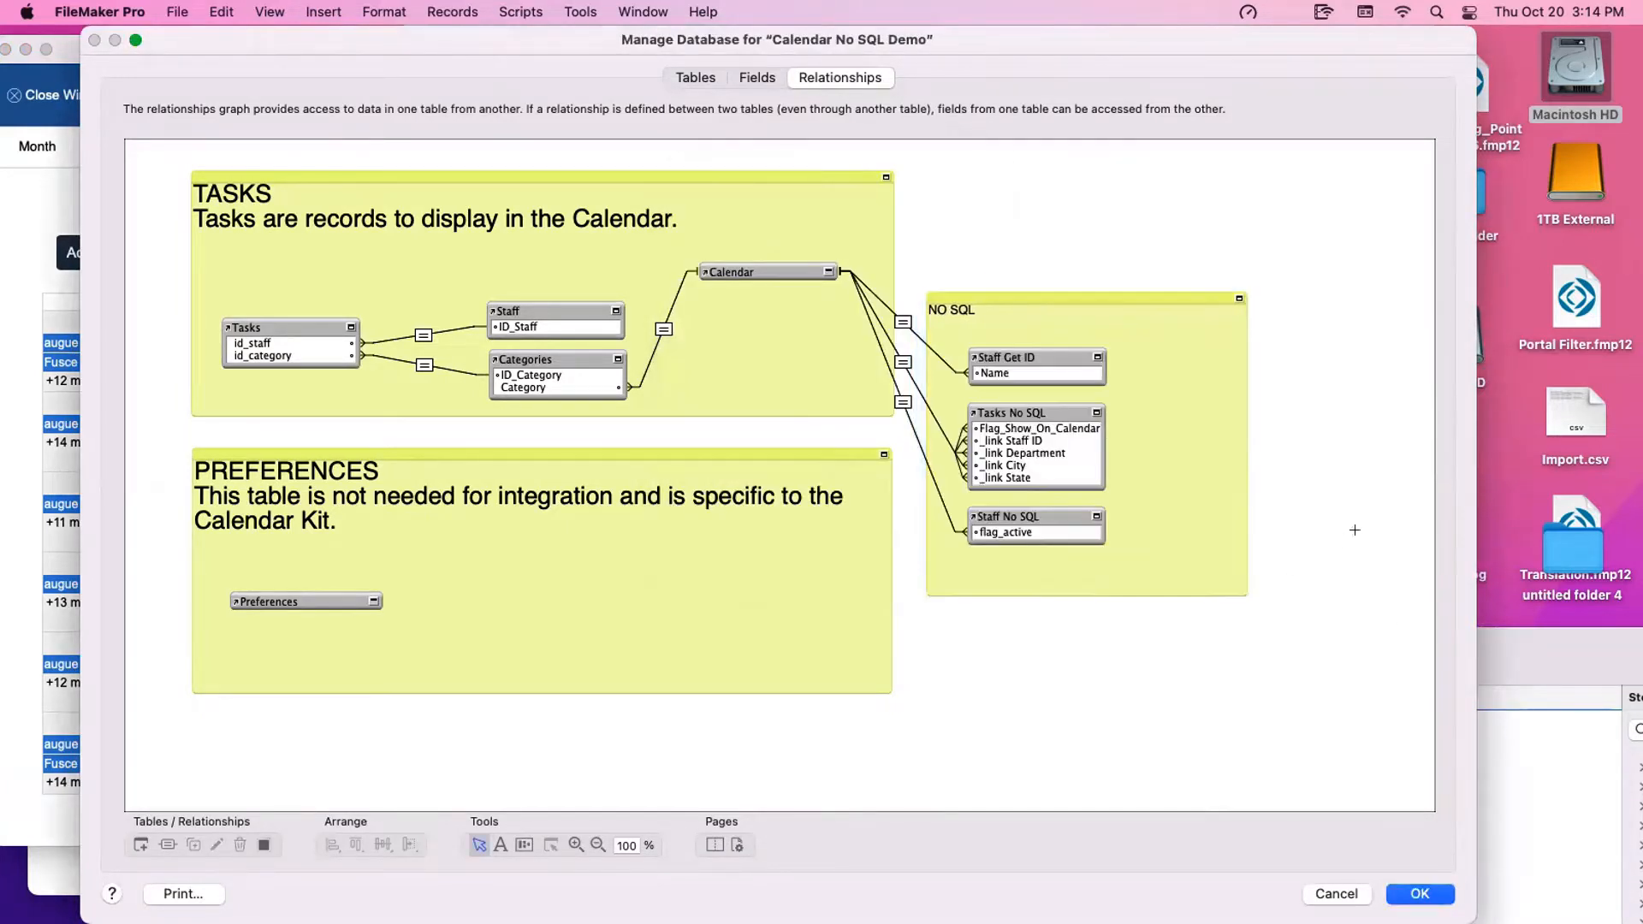
pyautogui.click(1437, 896)
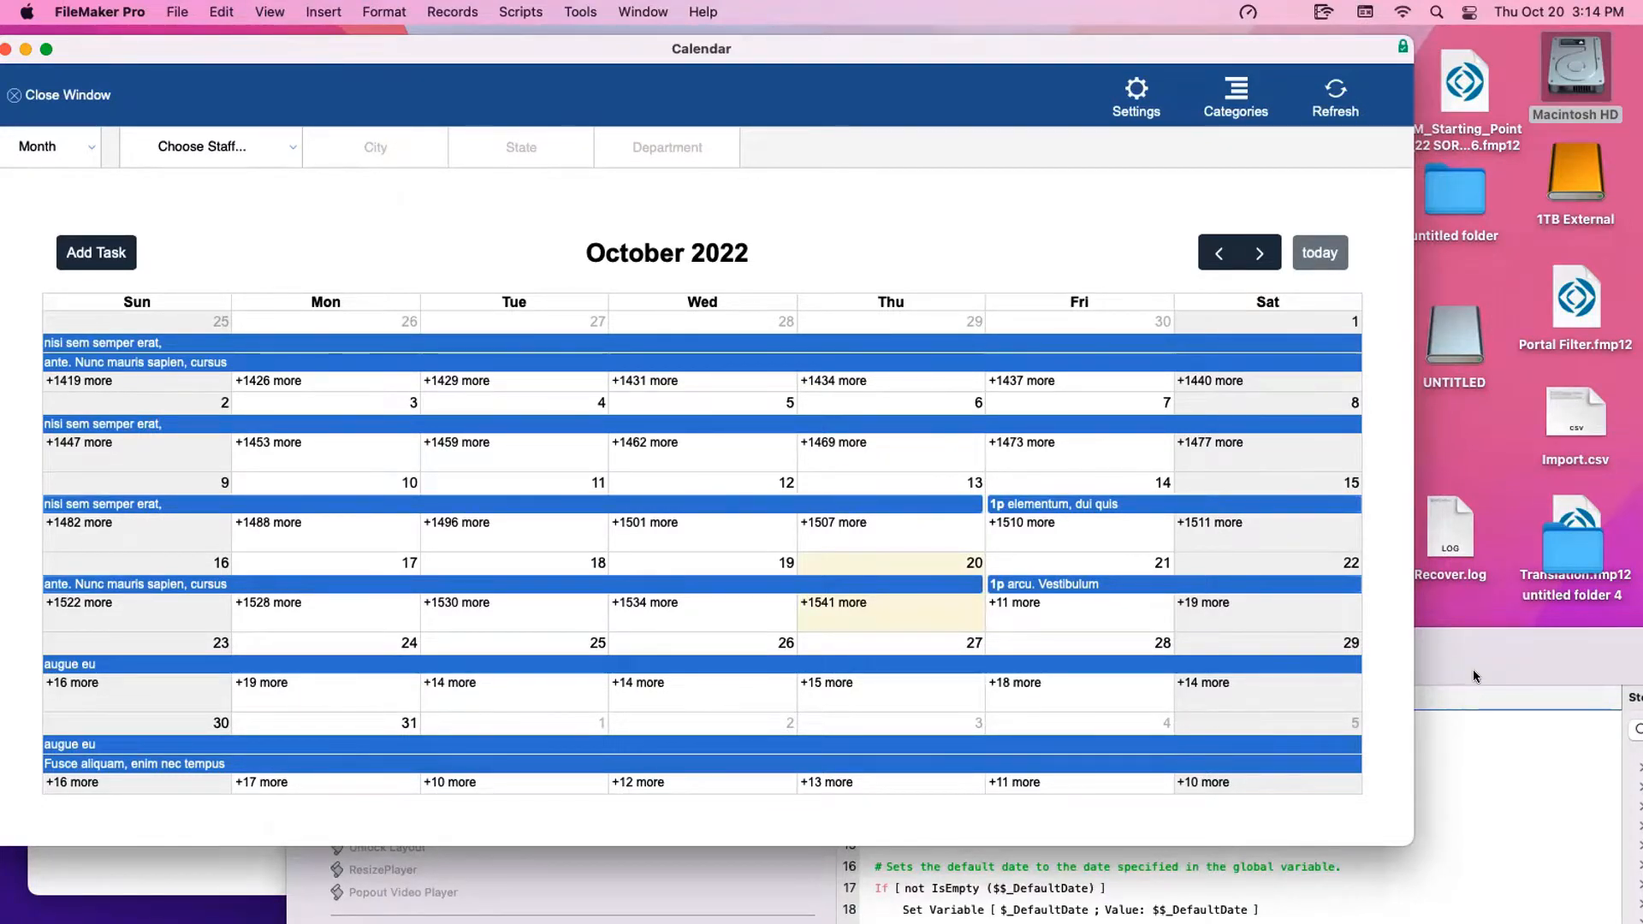
# Bring the Script Workspace forward, open the Collect_Tasks_For_Display script and inspect the calculation that sets $Resources
pyautogui.moveTo(1474, 672); pyautogui.dragTo(1120, 147)
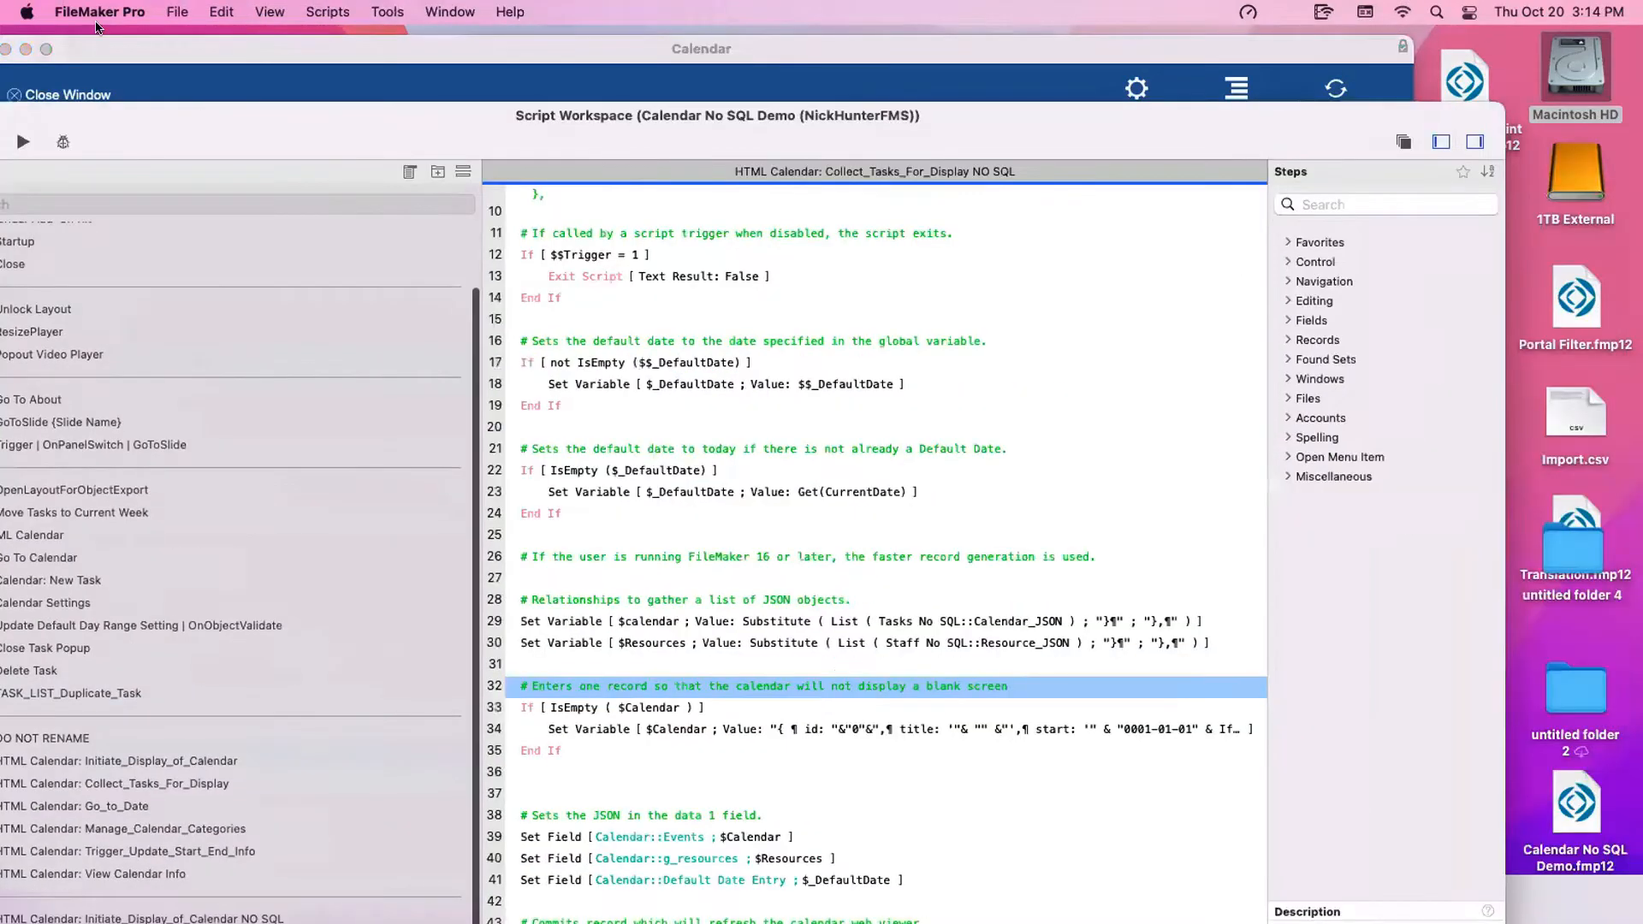
pyautogui.moveTo(288, 108); pyautogui.dragTo(357, 33)
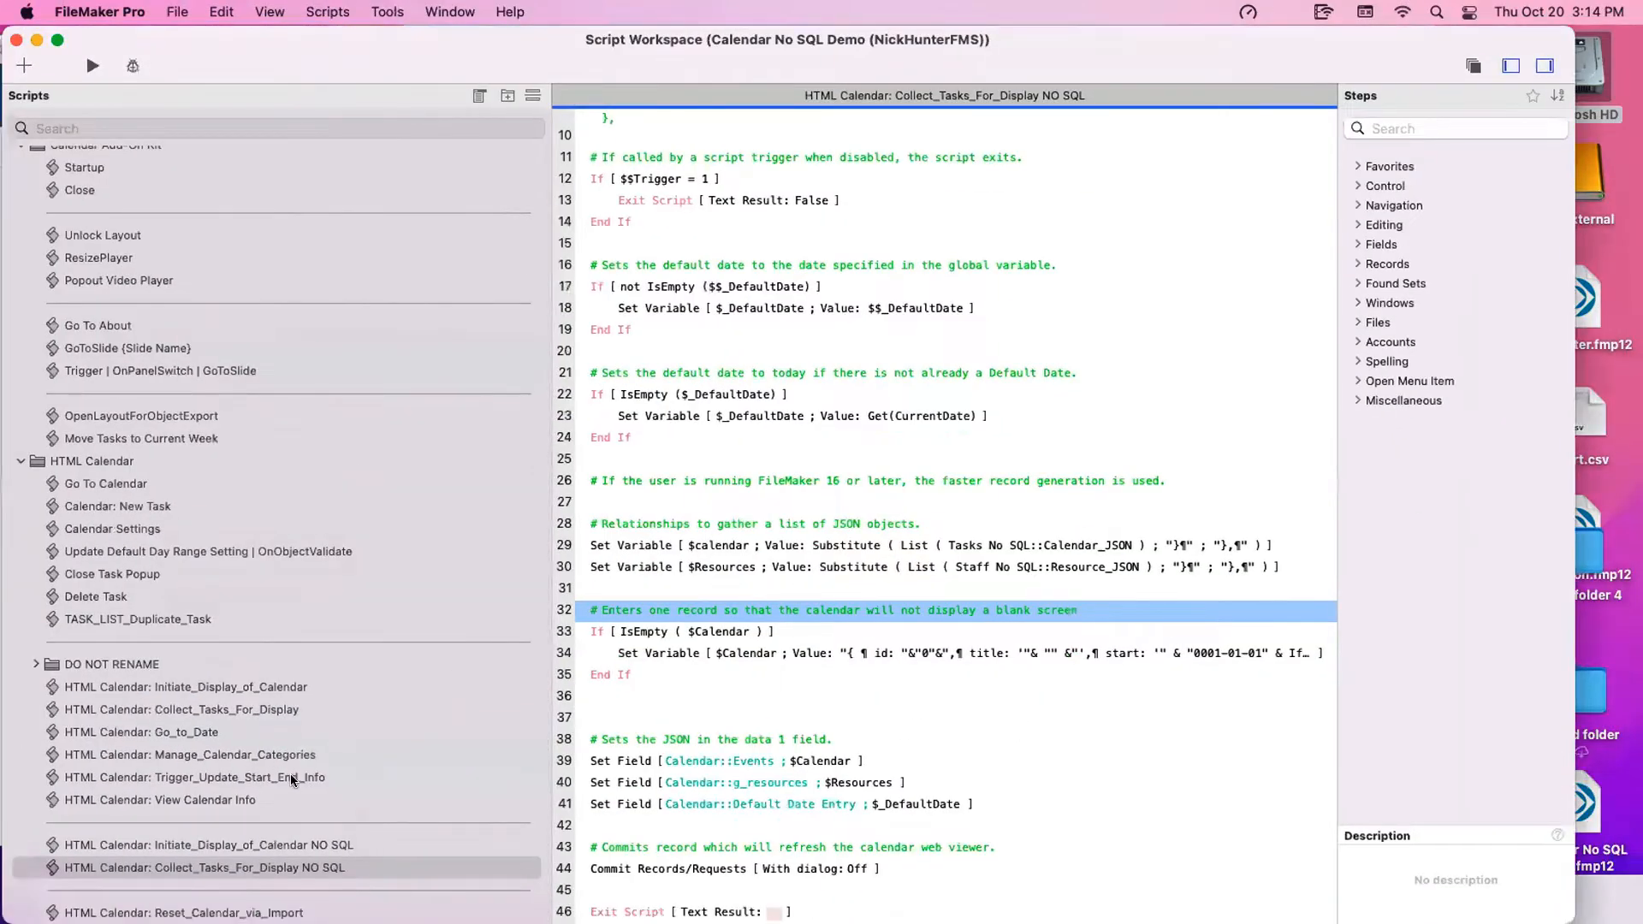
pyautogui.click(270, 709)
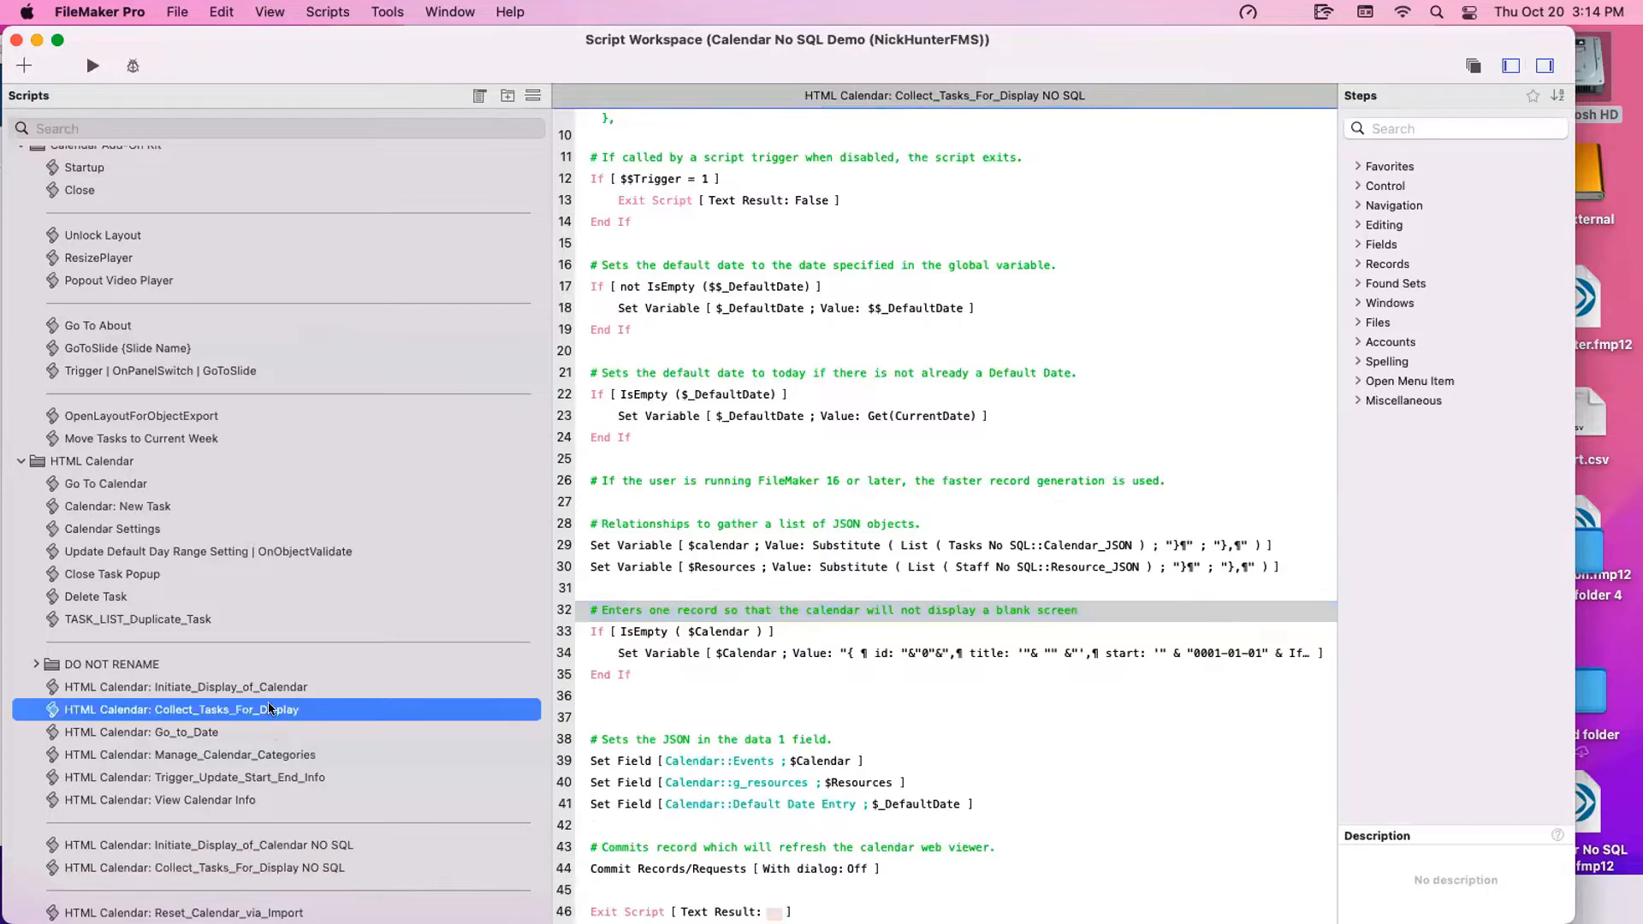
pyautogui.scroll(-3, 967, 736)
pyautogui.doubleClick(1018, 693)
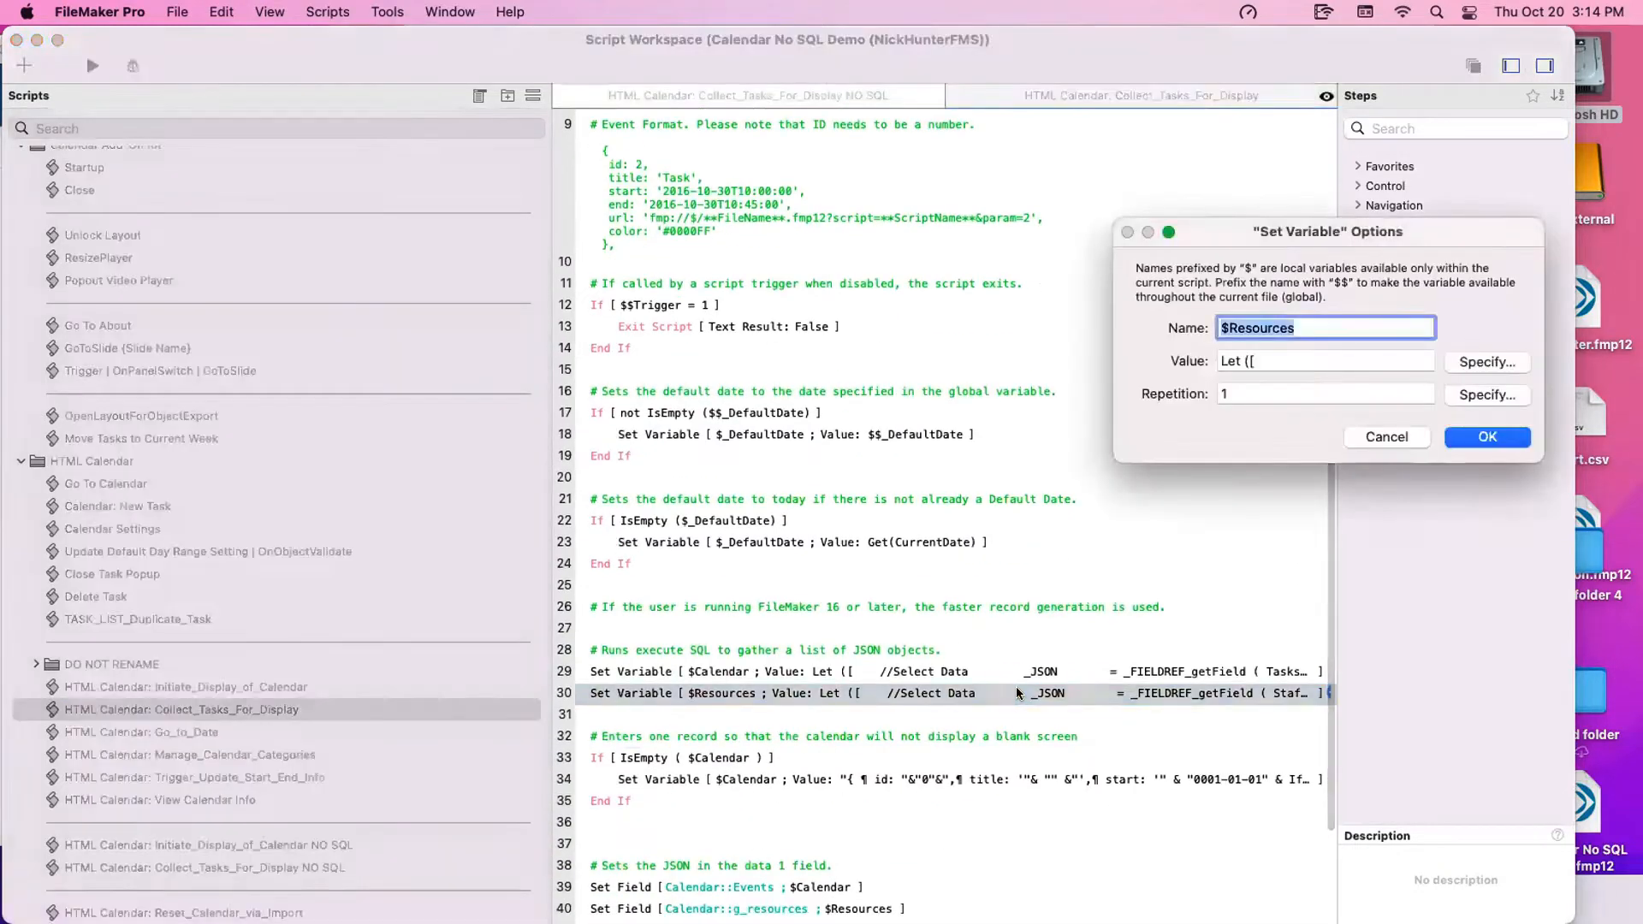
pyautogui.click(1493, 361)
pyautogui.press('Escape')
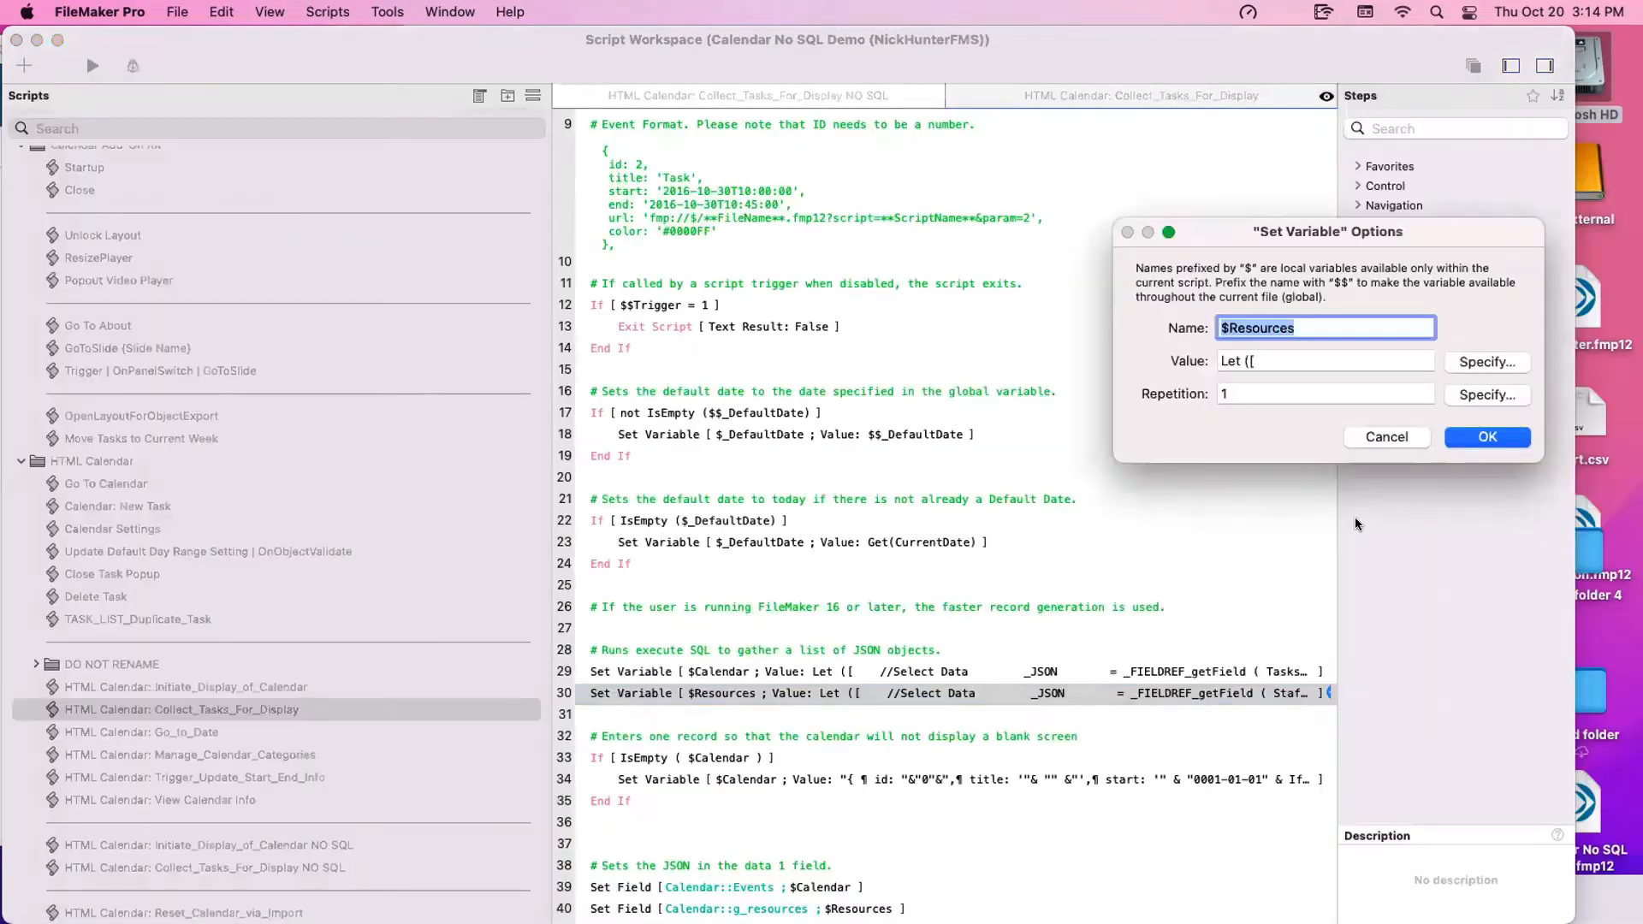
pyautogui.press('Escape')
# Examine the ExecuteSQL calculation that sets the $Calendar variable, including its select, where and query sections
pyautogui.doubleClick(1164, 671)
pyautogui.click(1487, 360)
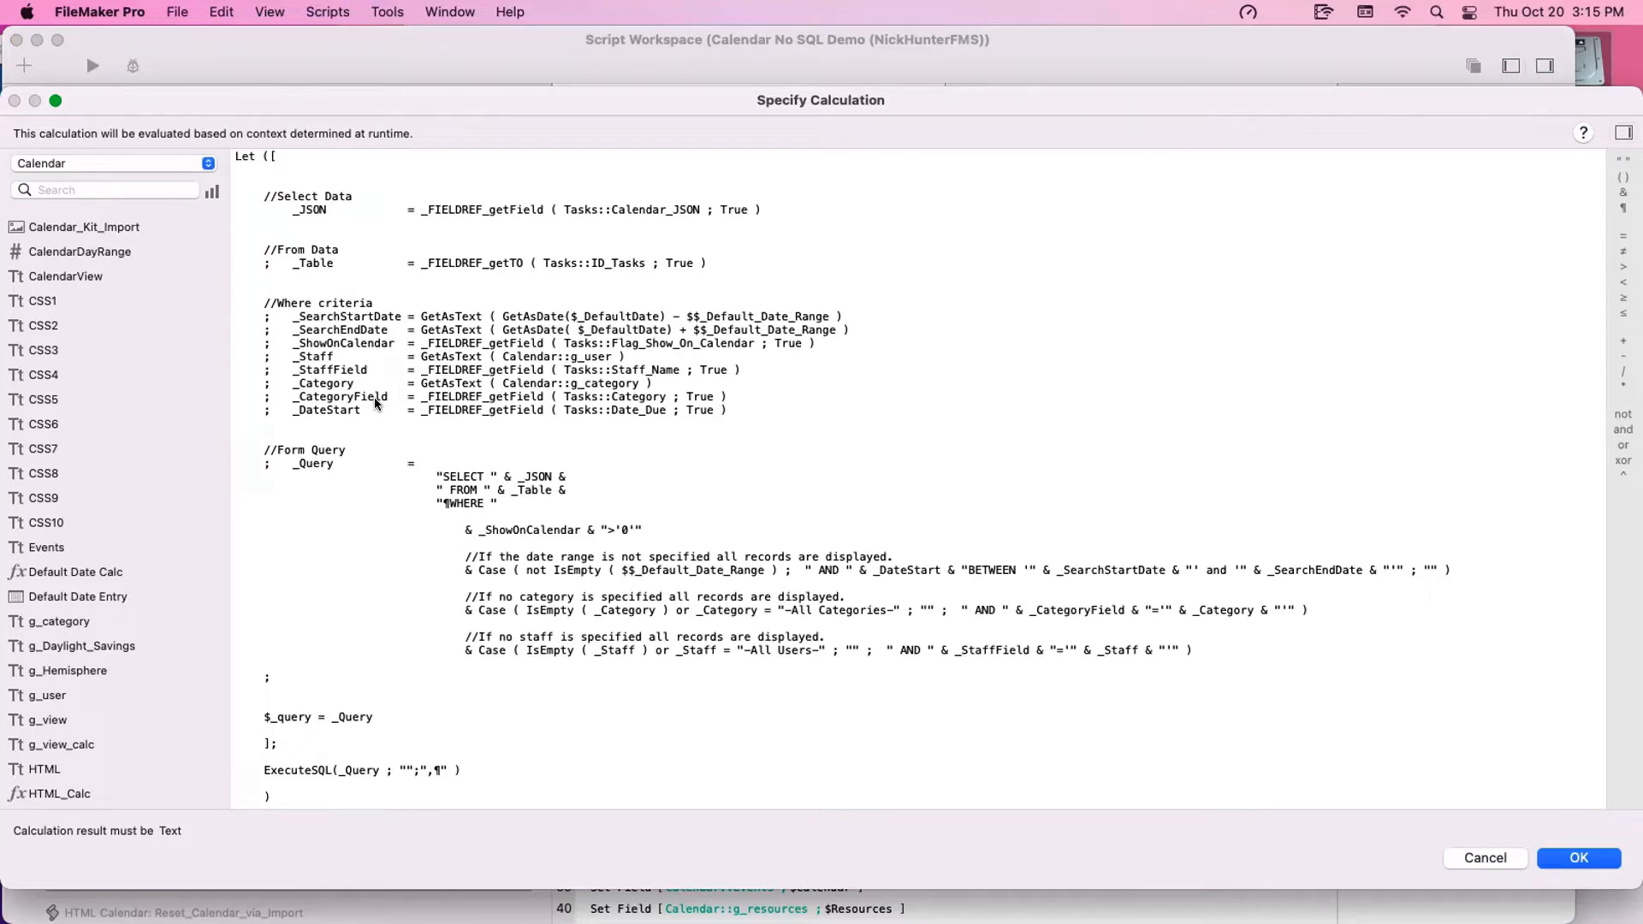
pyautogui.moveTo(758, 102); pyautogui.dragTo(774, 102)
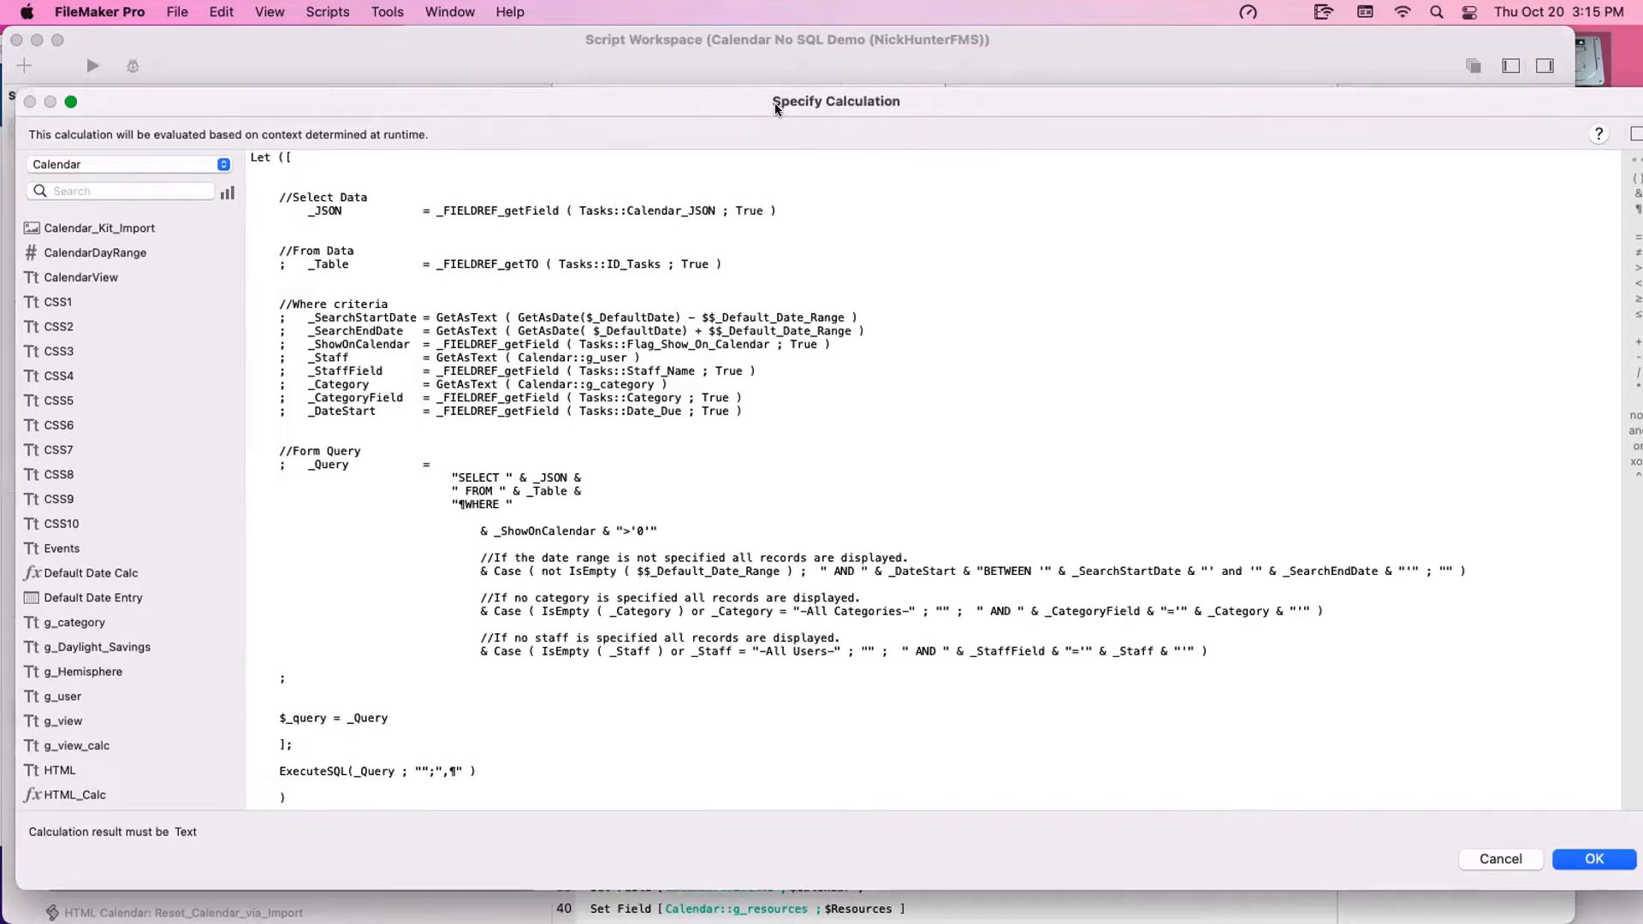
pyautogui.press('super+a')
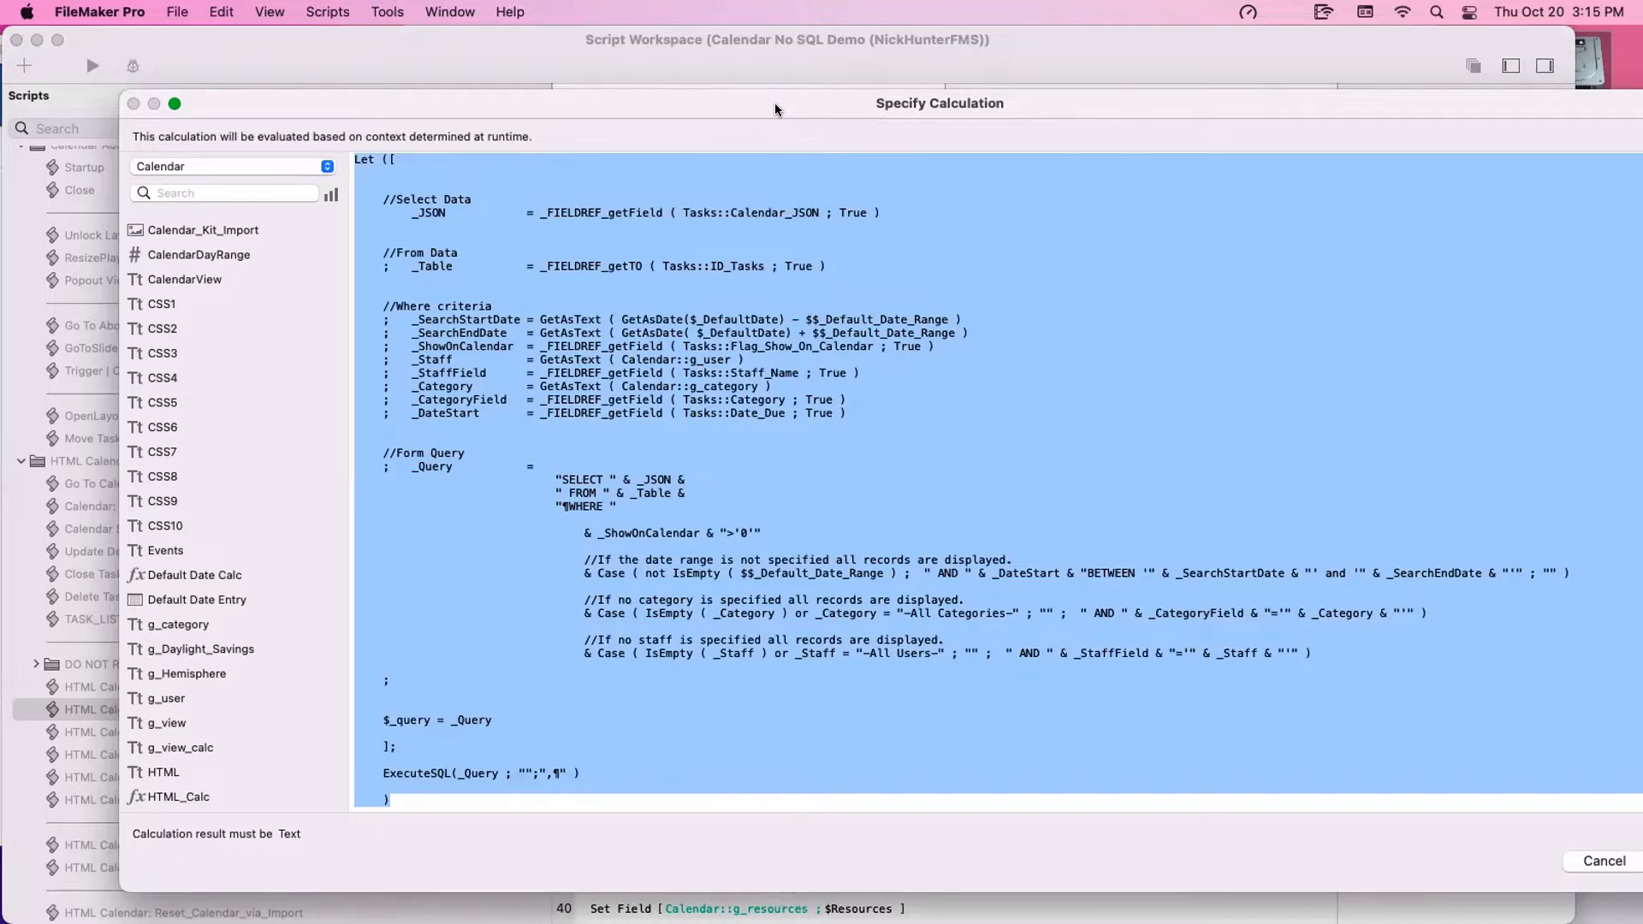
pyautogui.click(840, 187)
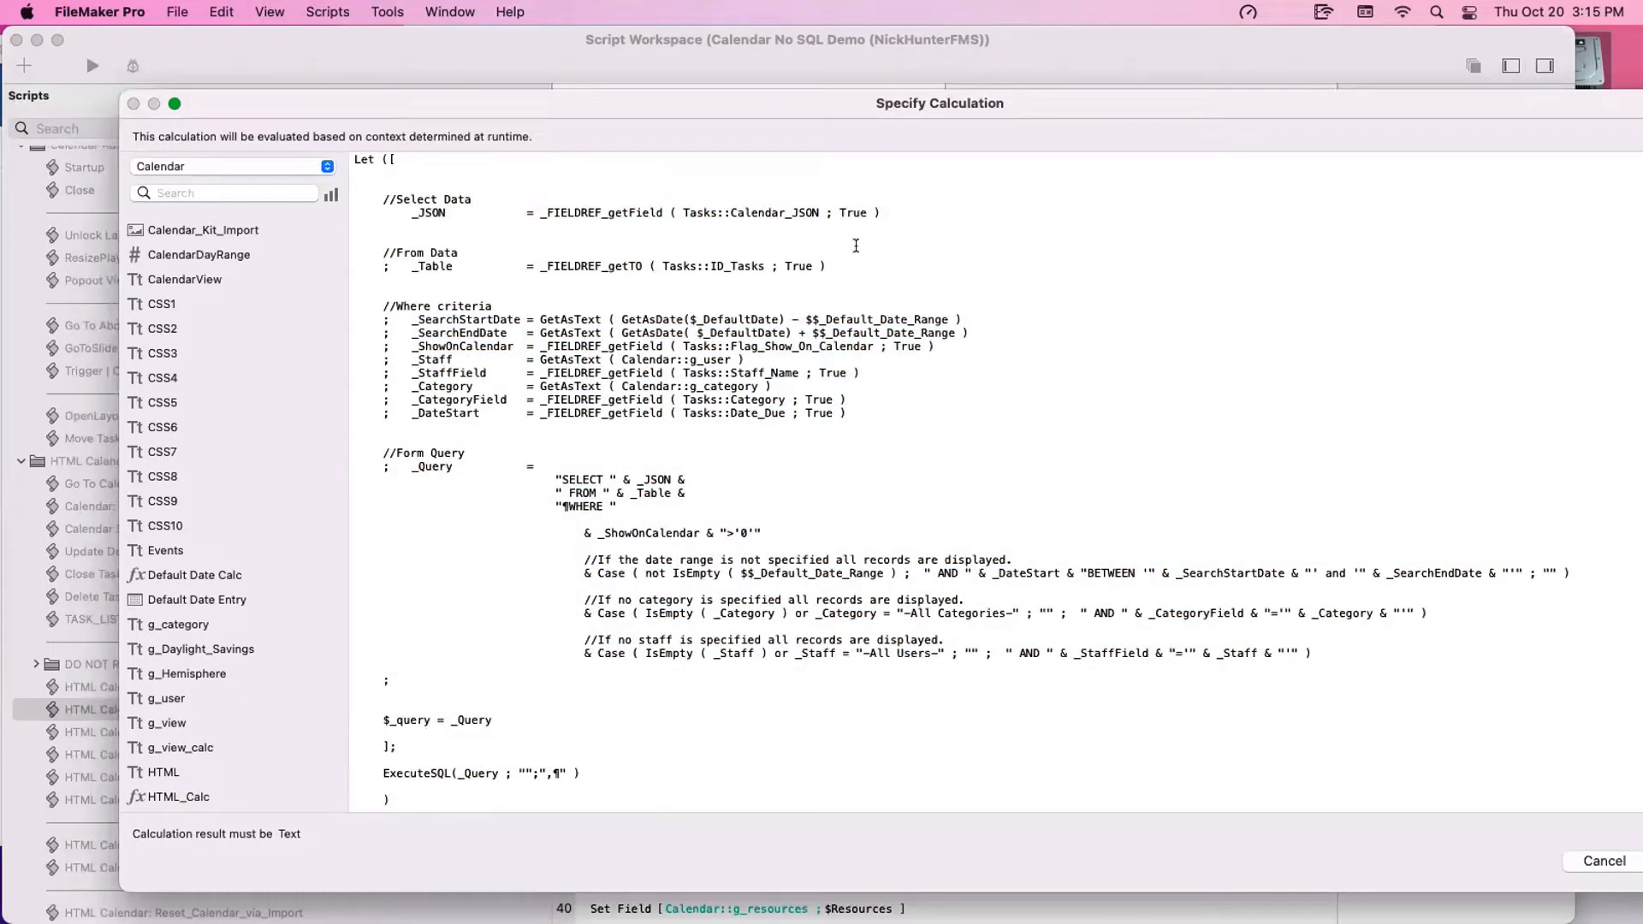
pyautogui.press('Escape')
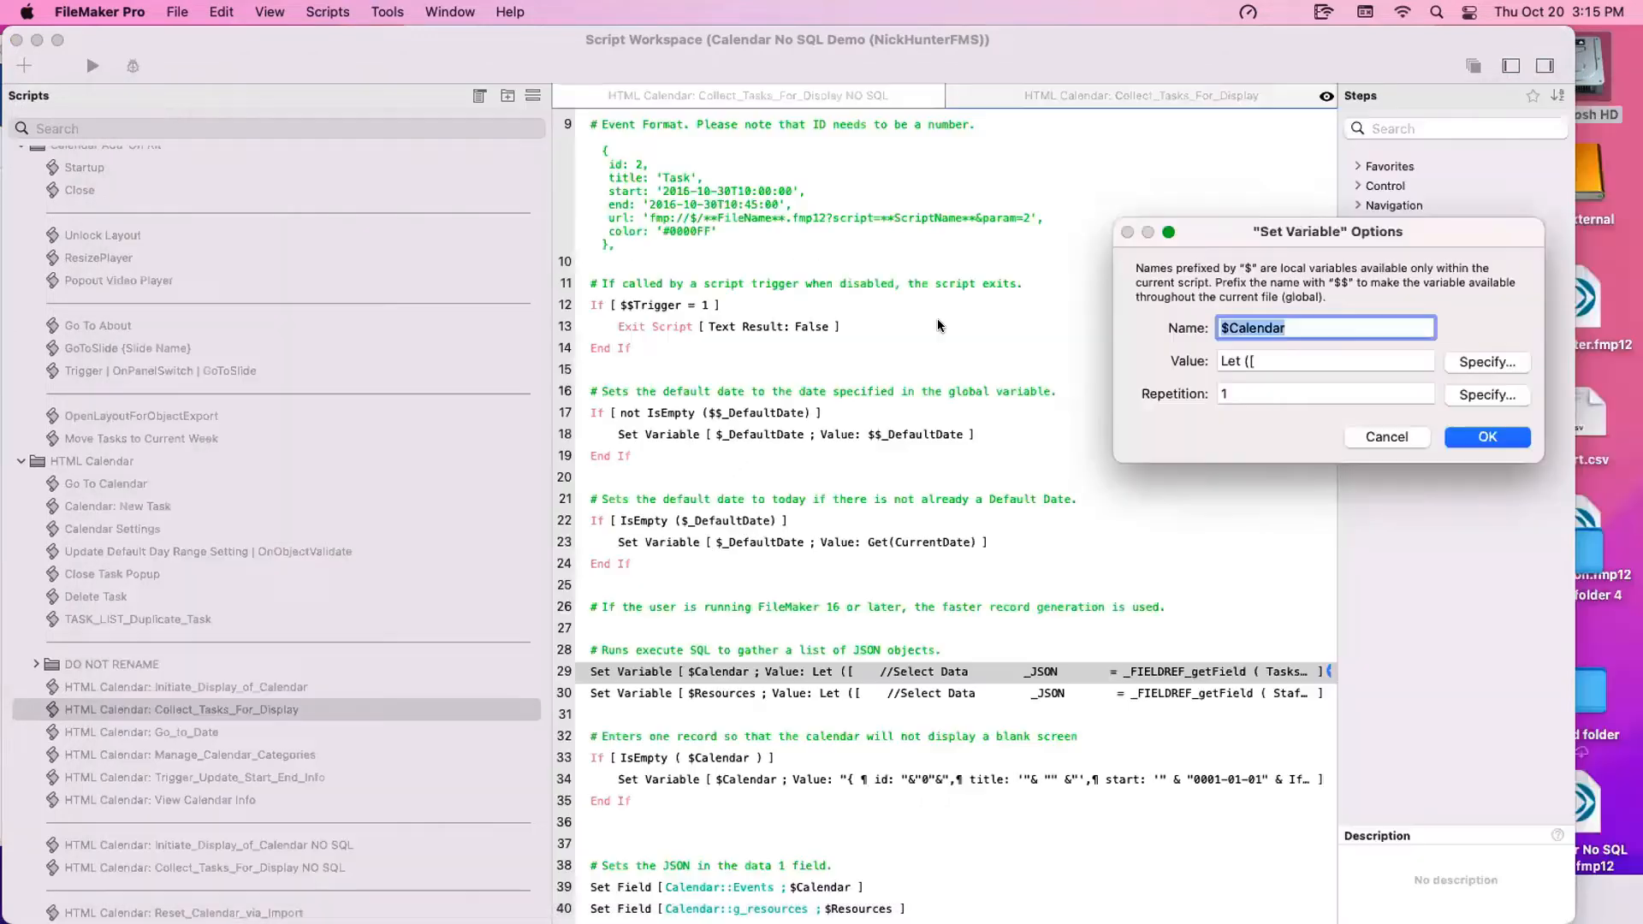
pyautogui.press('Escape')
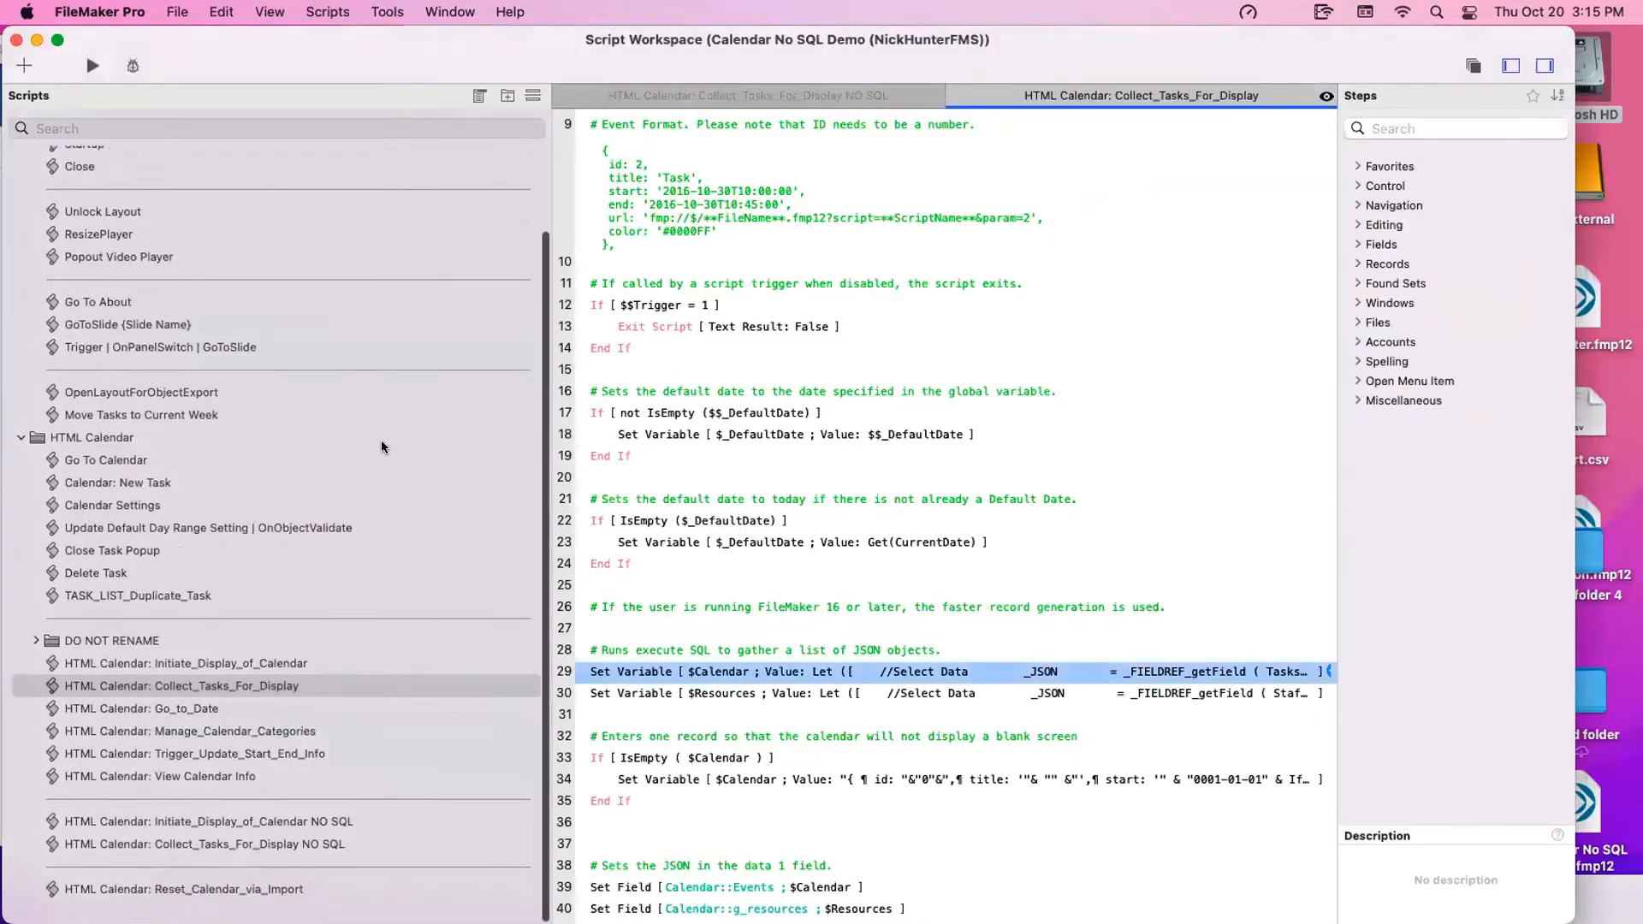
# Reopen the $Calendar calculation for another look and switch to the Collect_Tasks_For_Display NO SQL script
pyautogui.doubleClick(768, 671)
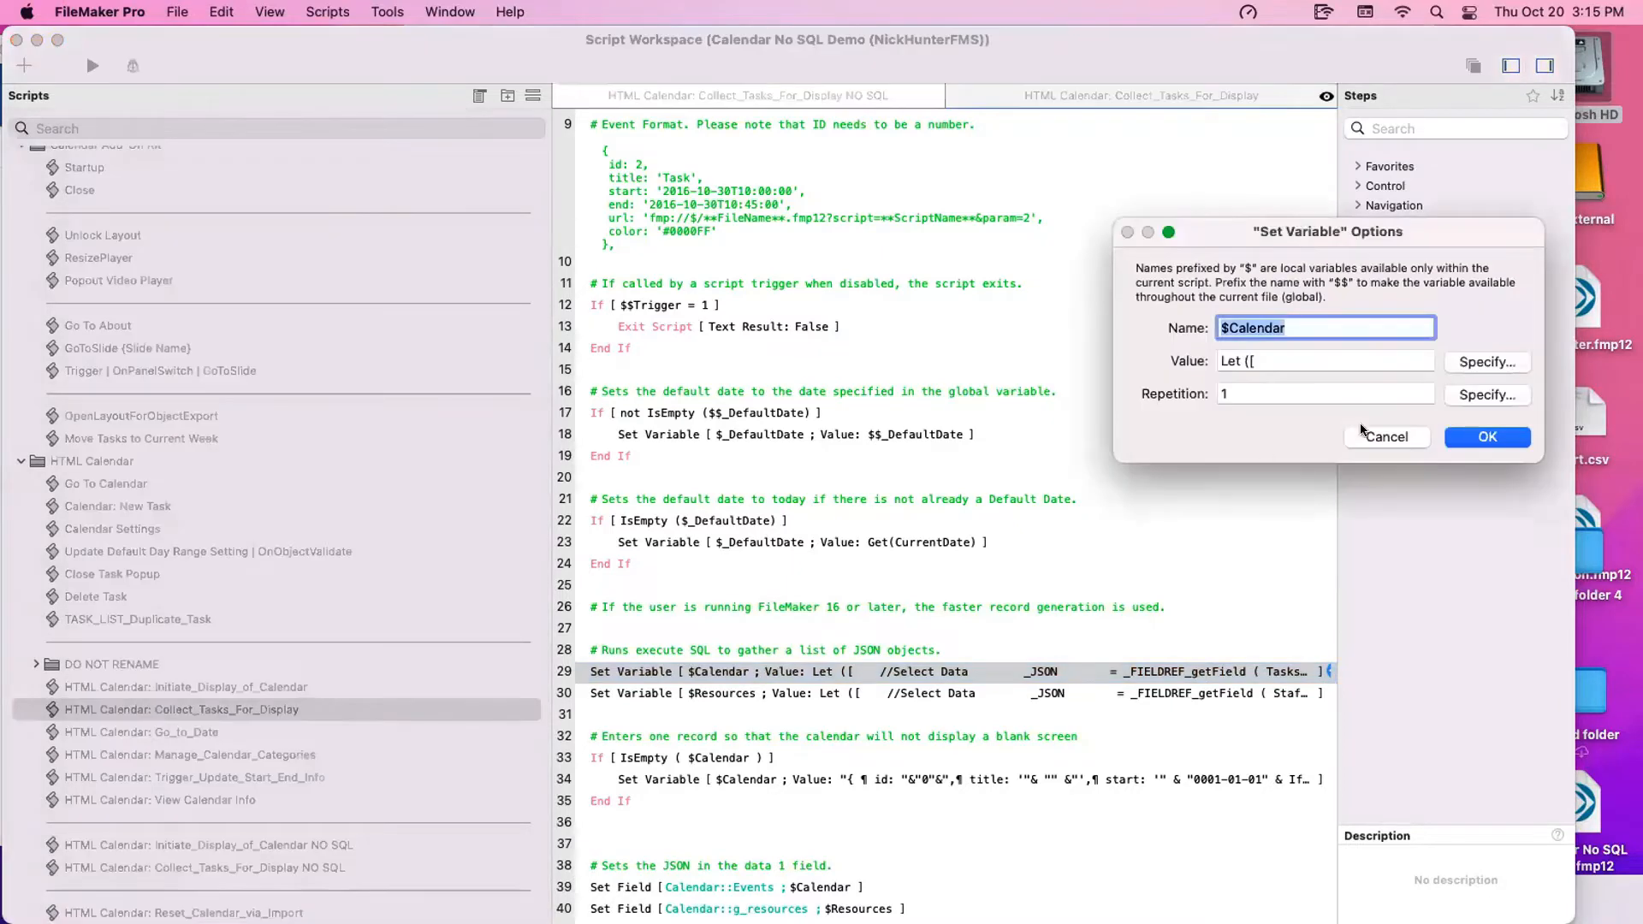
pyautogui.click(1508, 362)
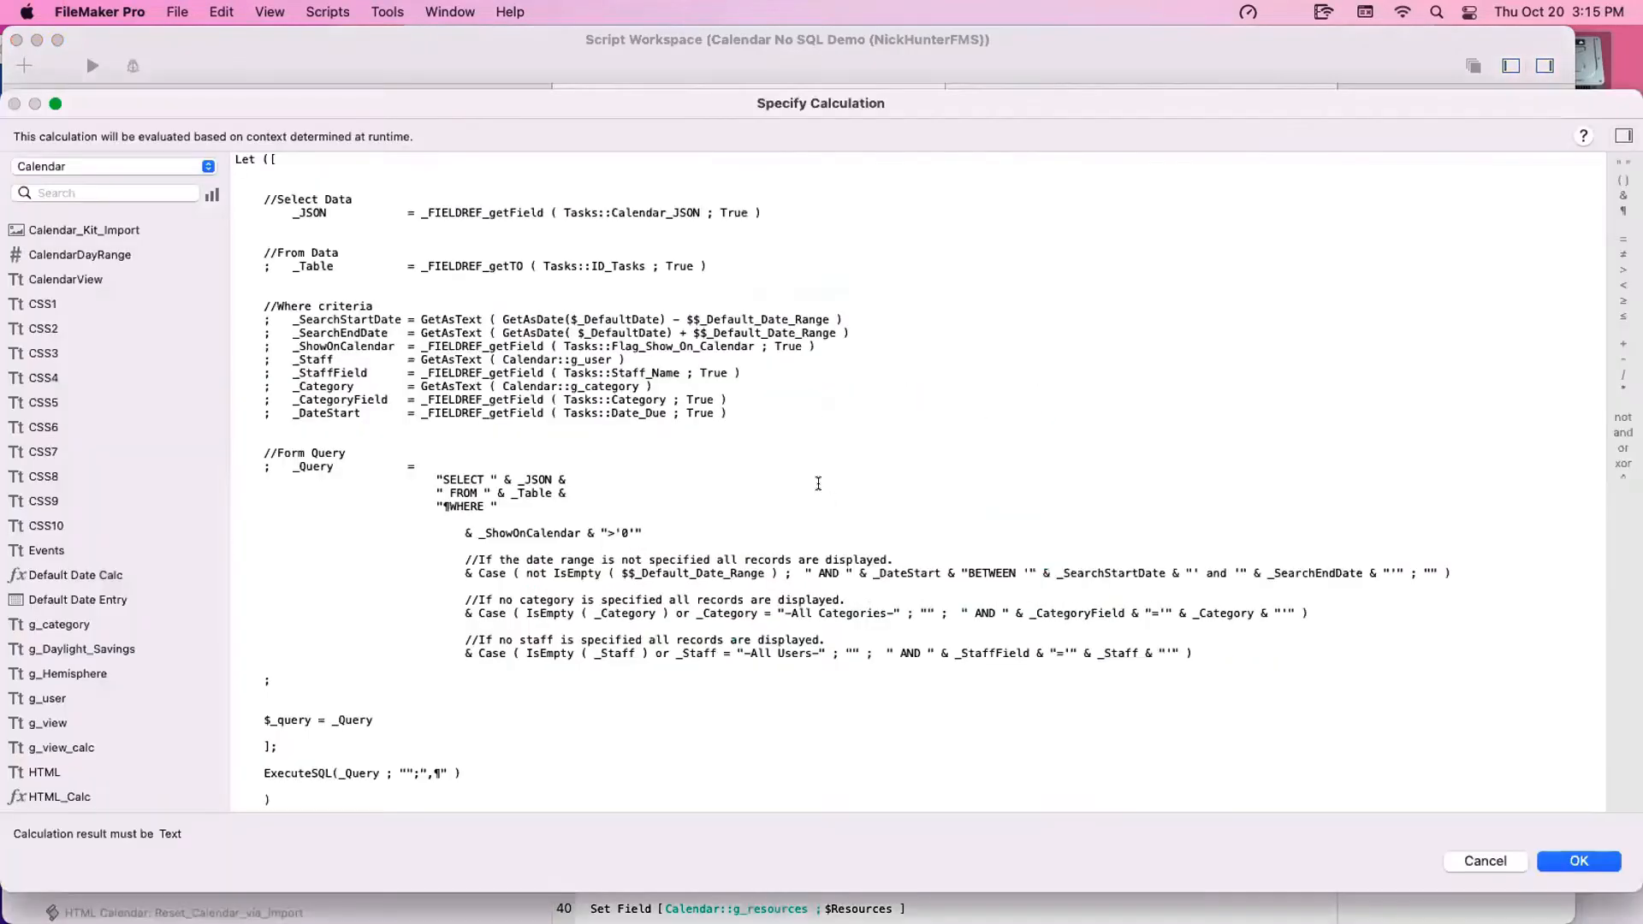
pyautogui.press('Escape')
pyautogui.press('Escape')
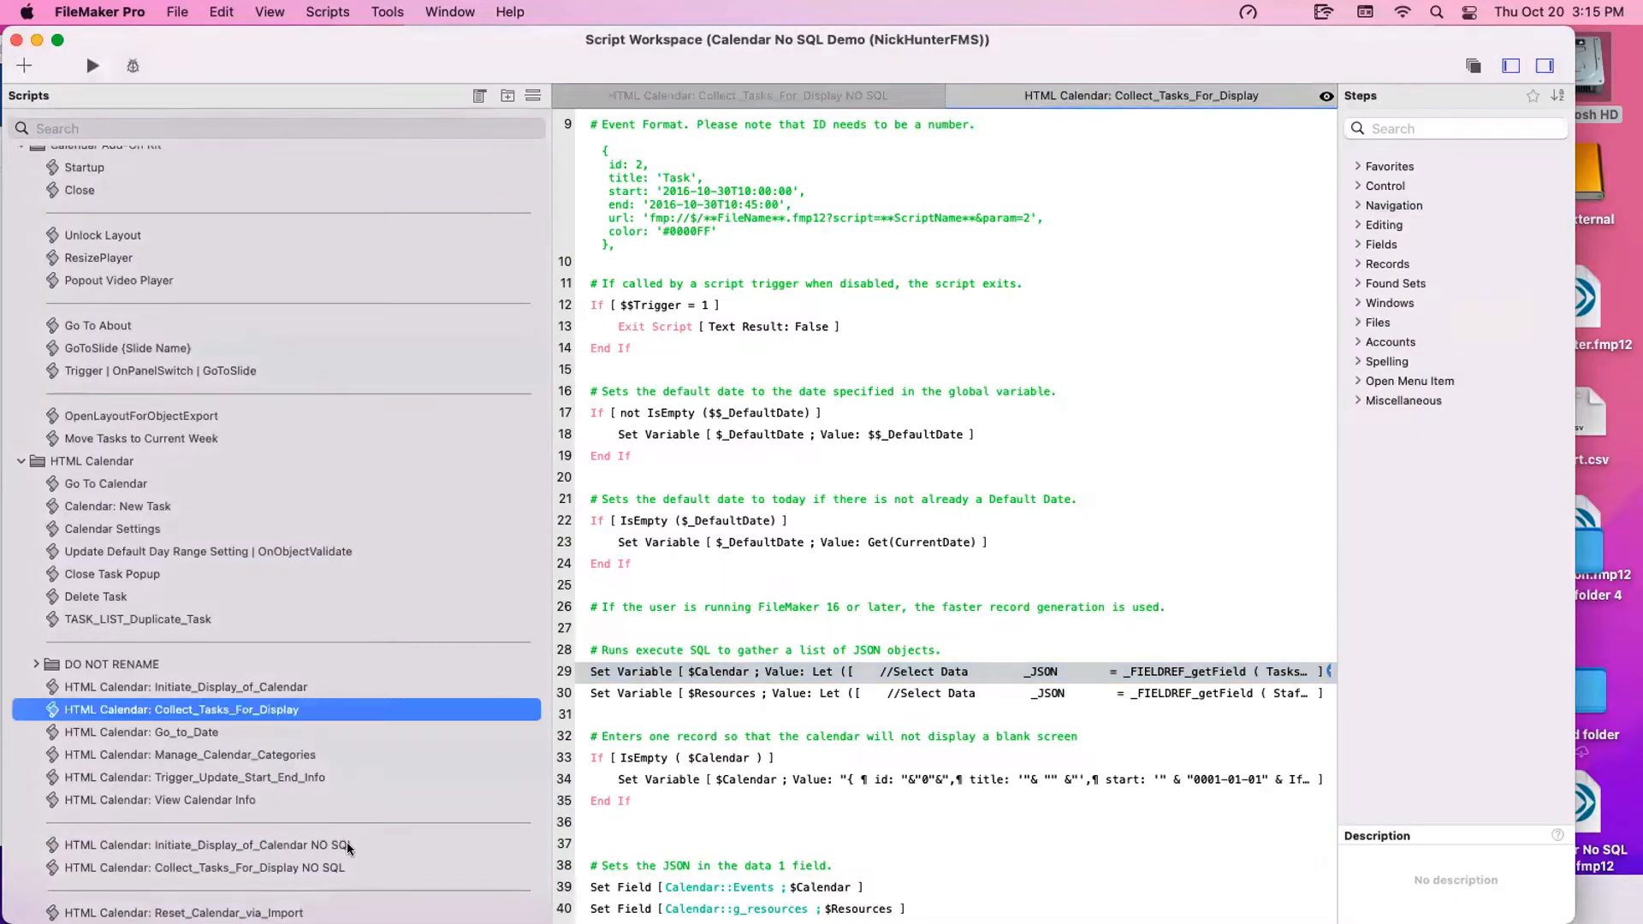
pyautogui.click(341, 845)
pyautogui.click(338, 866)
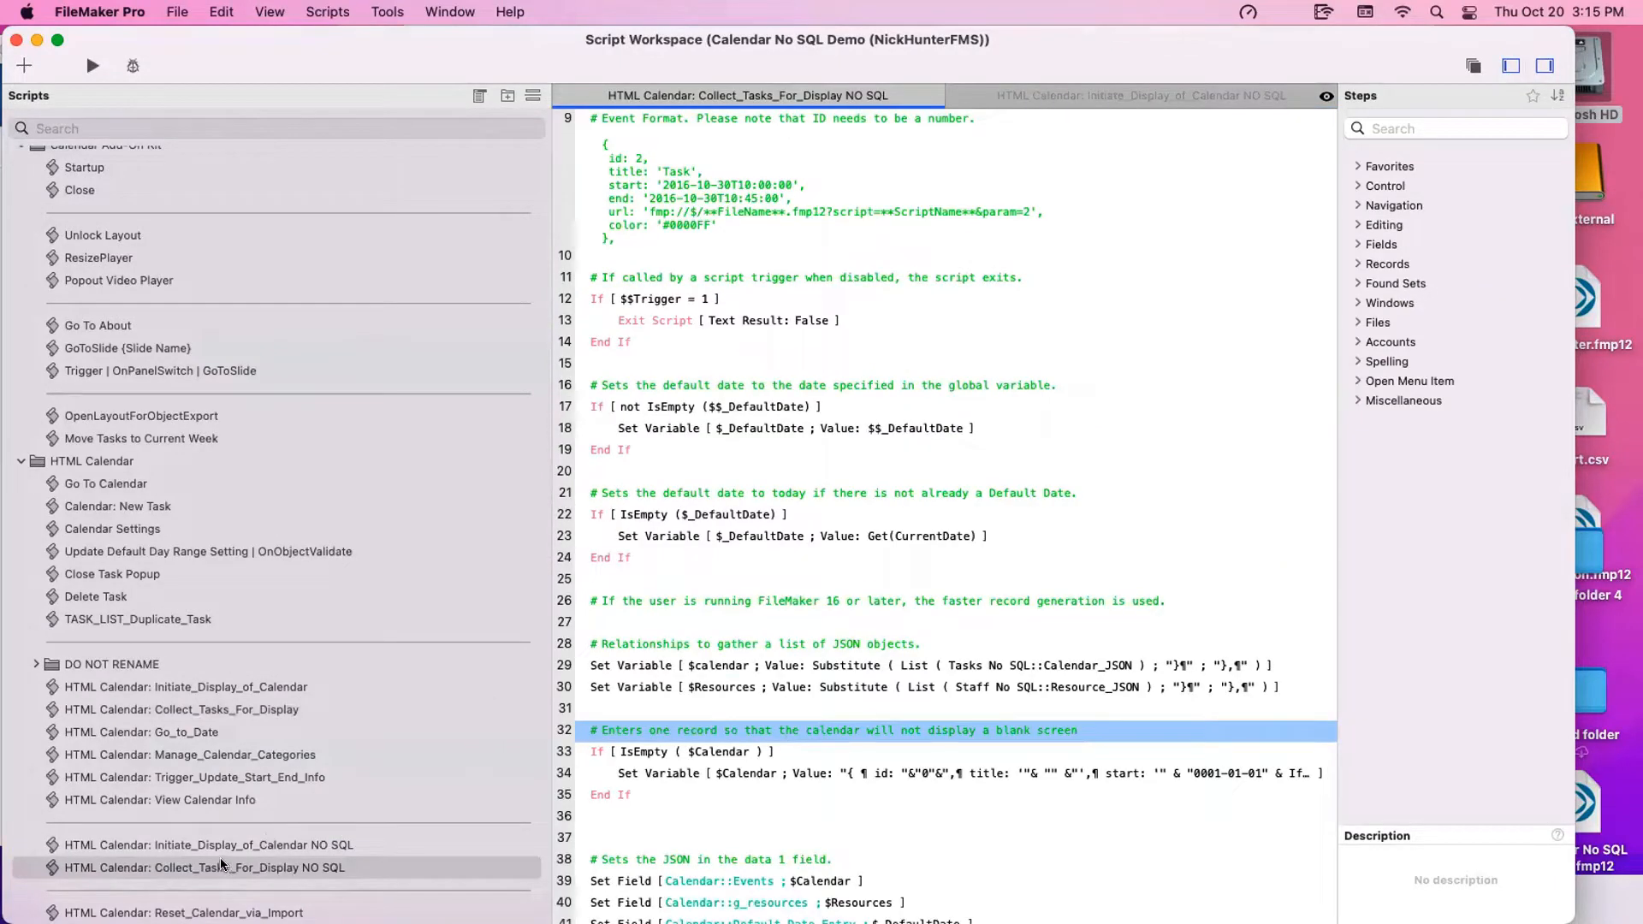
# Return to the Collect_Tasks_For_Display script and recheck the SQL calculation behind its $Calendar variable
pyautogui.click(275, 708)
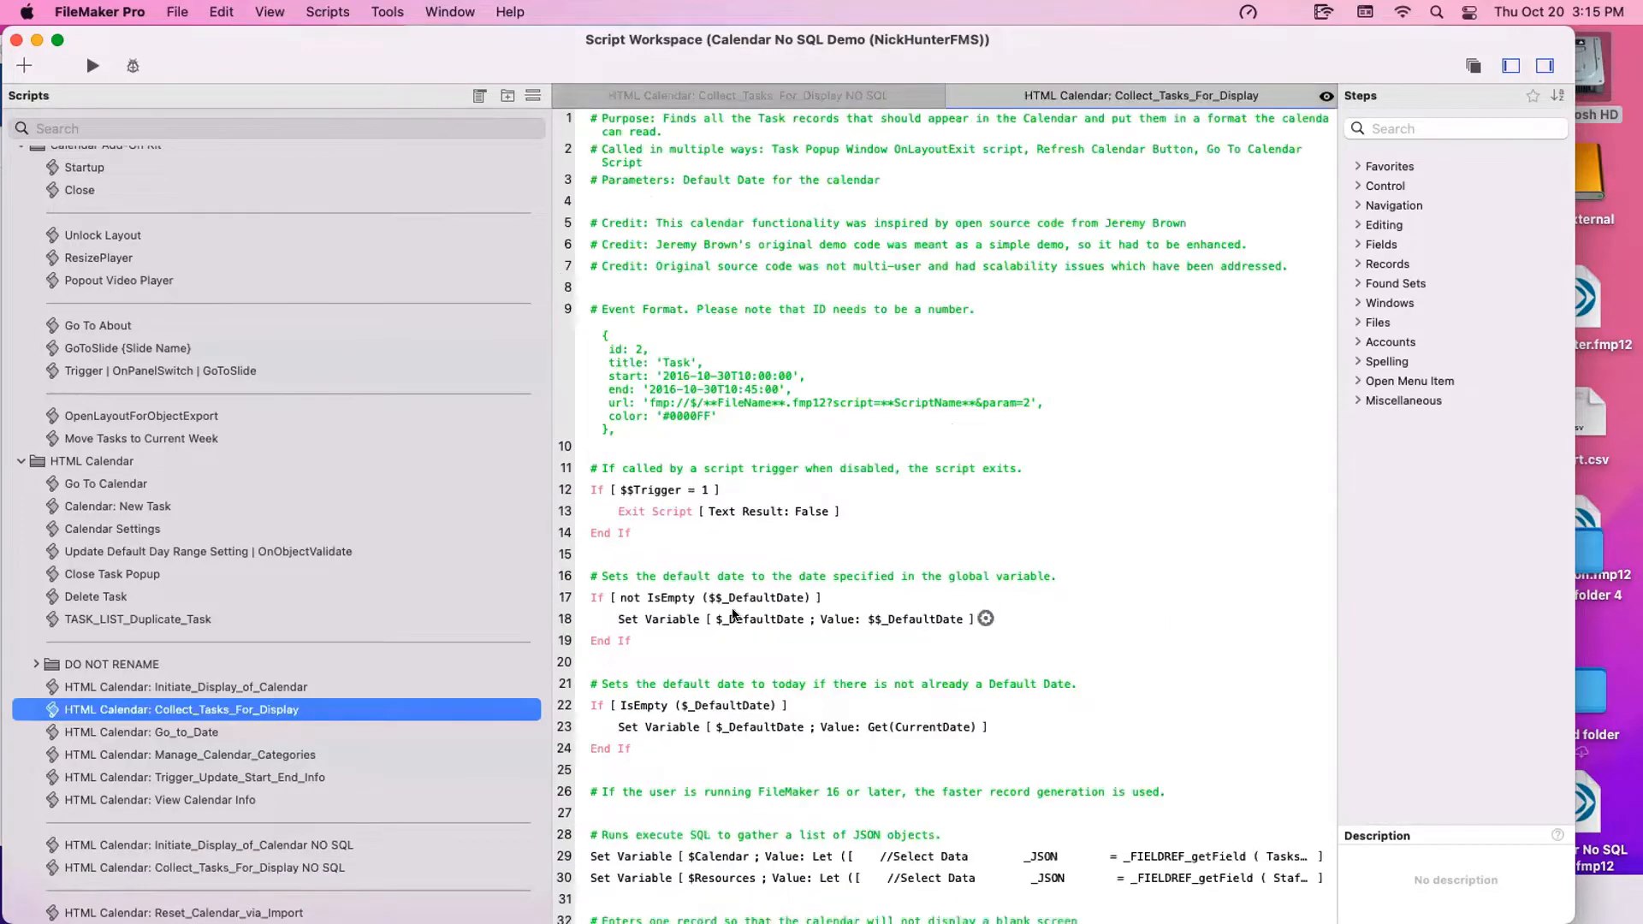
pyautogui.doubleClick(959, 854)
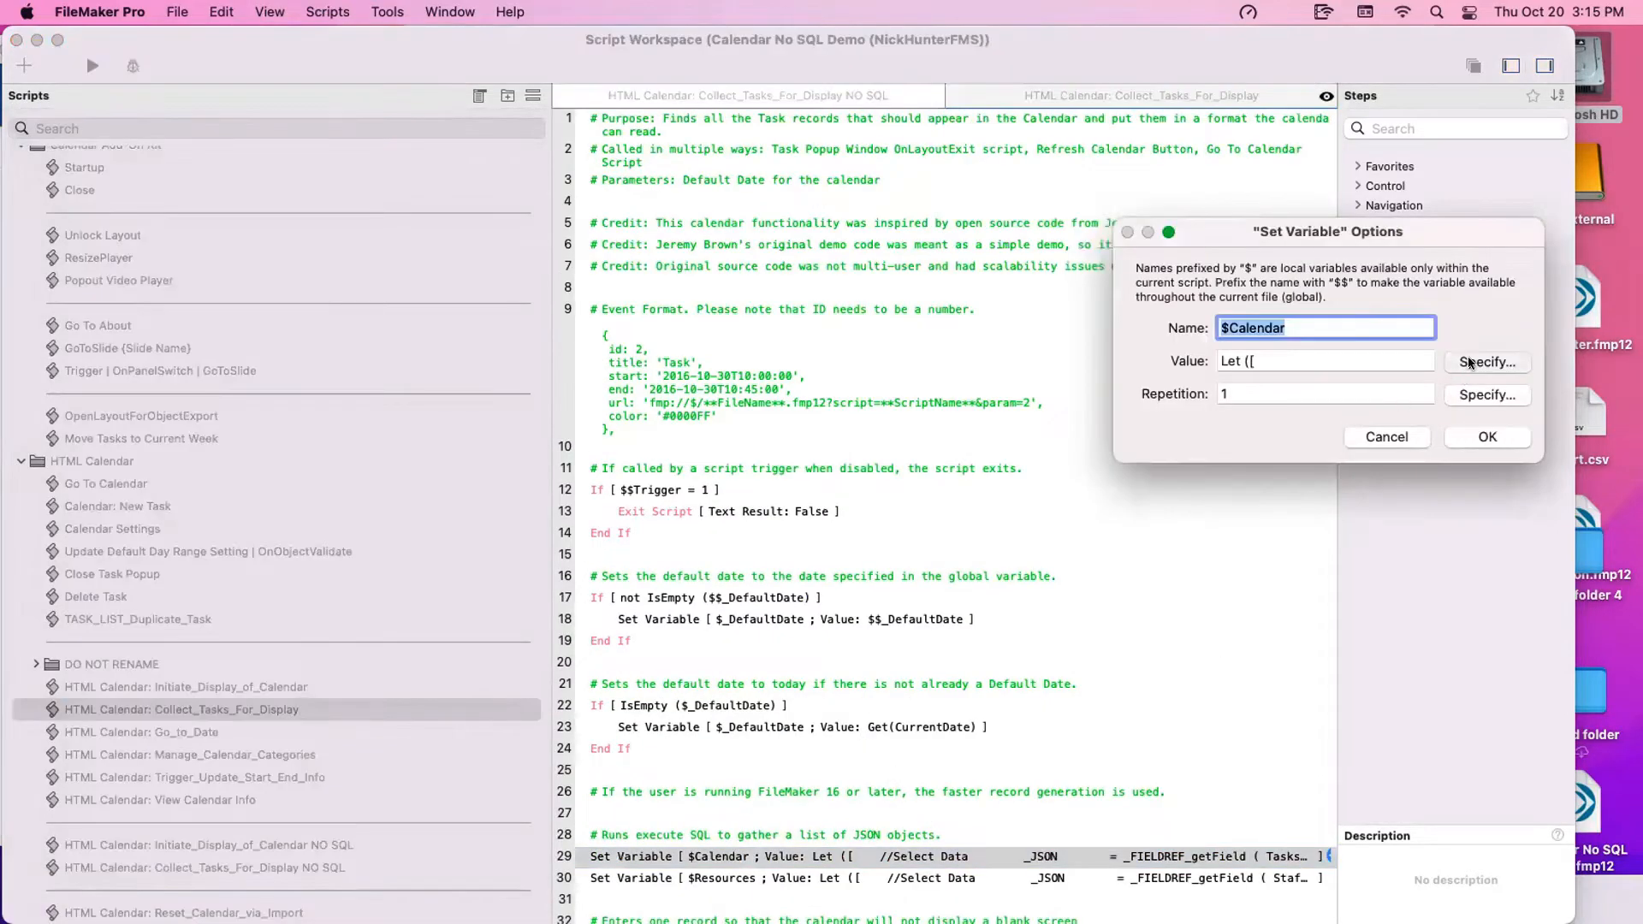
pyautogui.click(1466, 366)
pyautogui.press('Escape')
pyautogui.press('Escape')
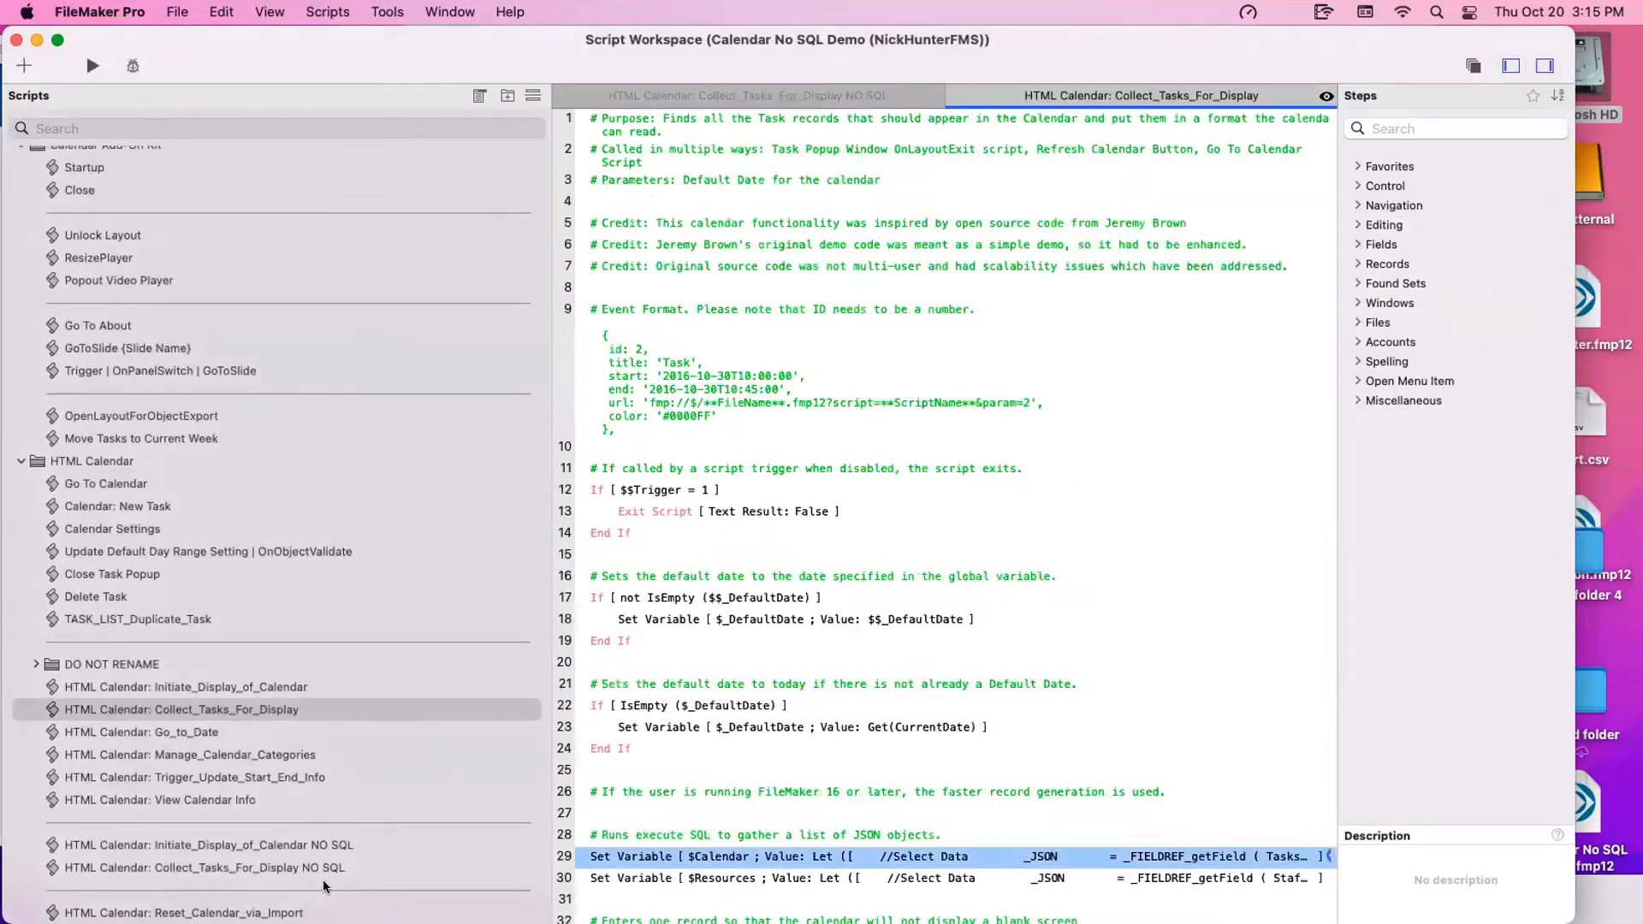
# Open the Collect_Tasks_For_Display NO SQL script to examine its relationship-based $calendar and $Resources steps
pyautogui.click(320, 864)
pyautogui.click(330, 845)
pyautogui.click(338, 867)
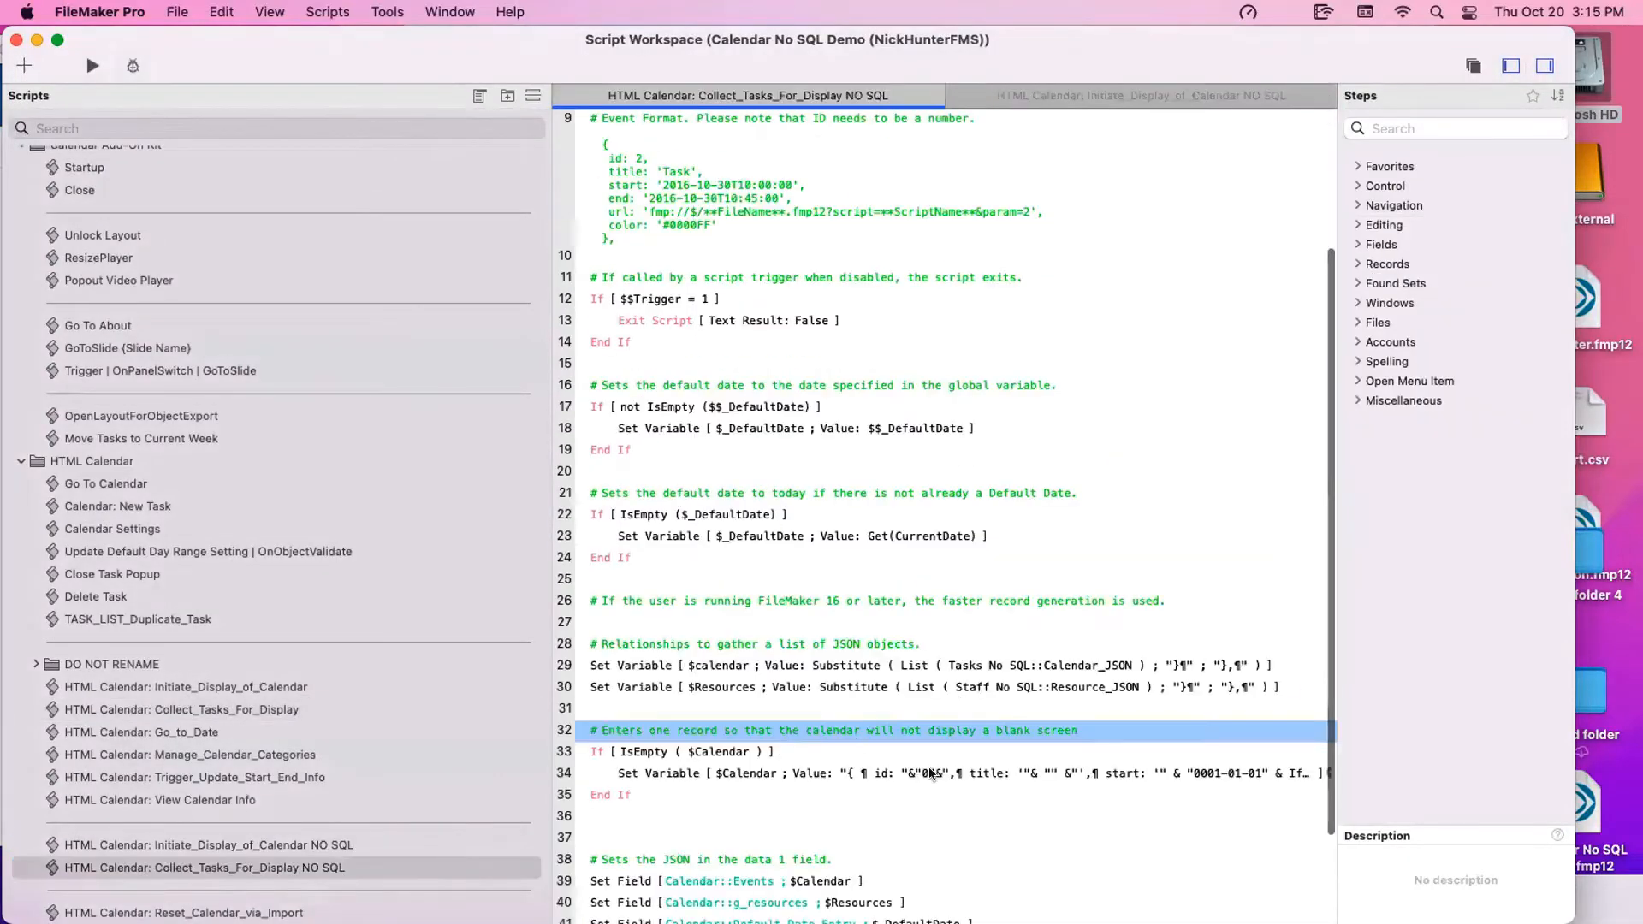
# Open the $calendar variable's calculation in the NO SQL script, copy its Substitute expression and close it unchanged
pyautogui.doubleClick(1059, 672)
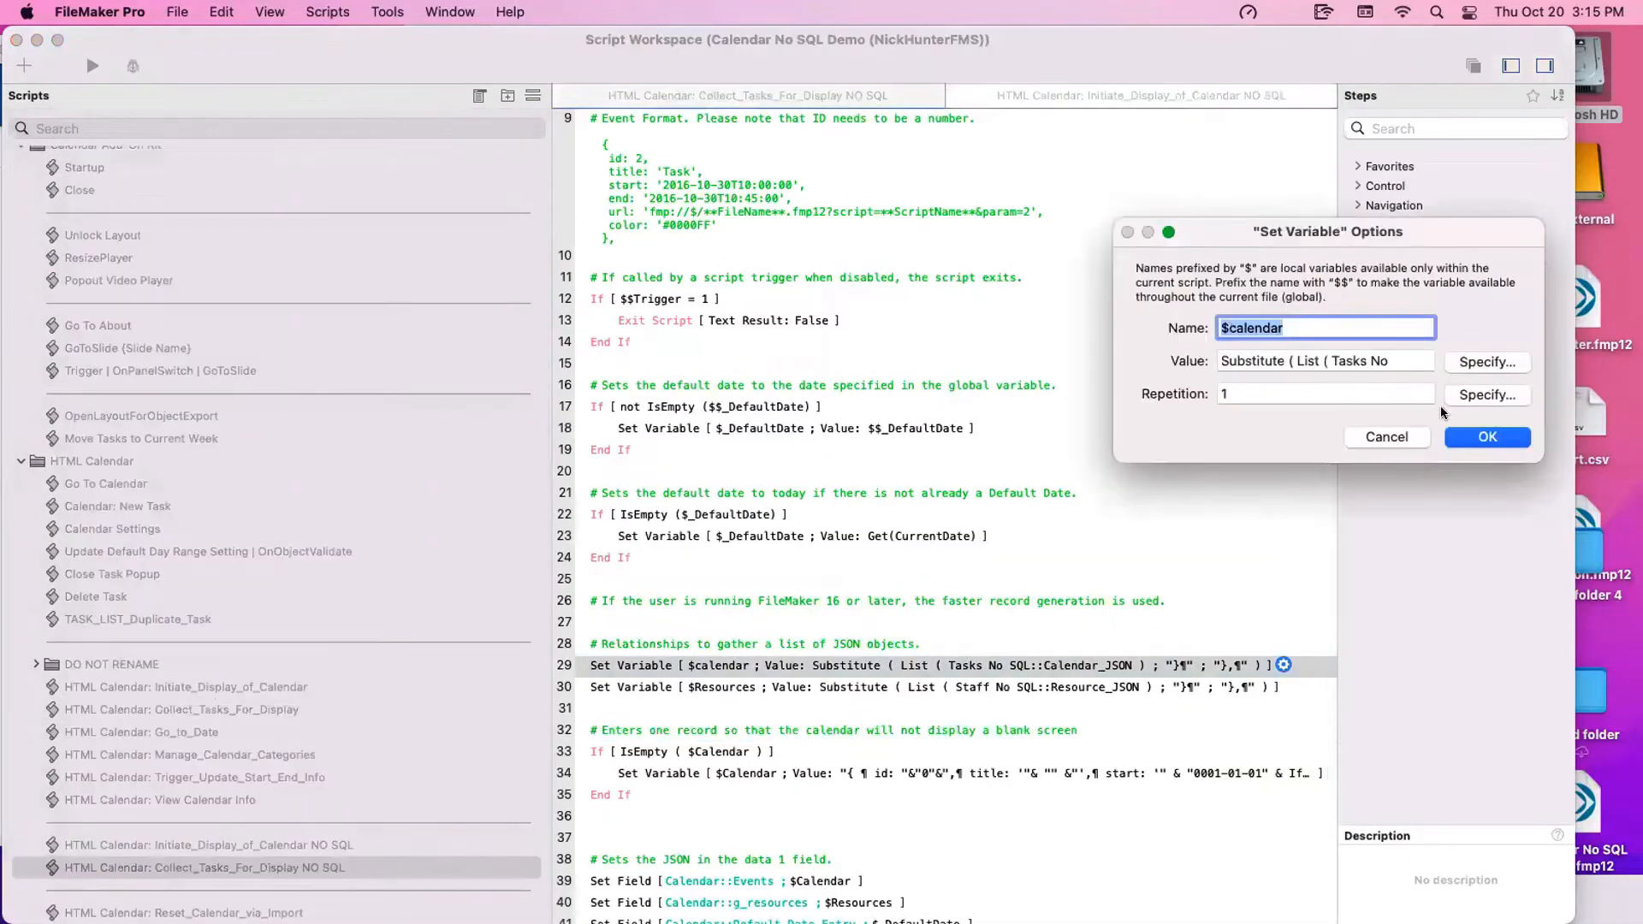
pyautogui.click(1483, 362)
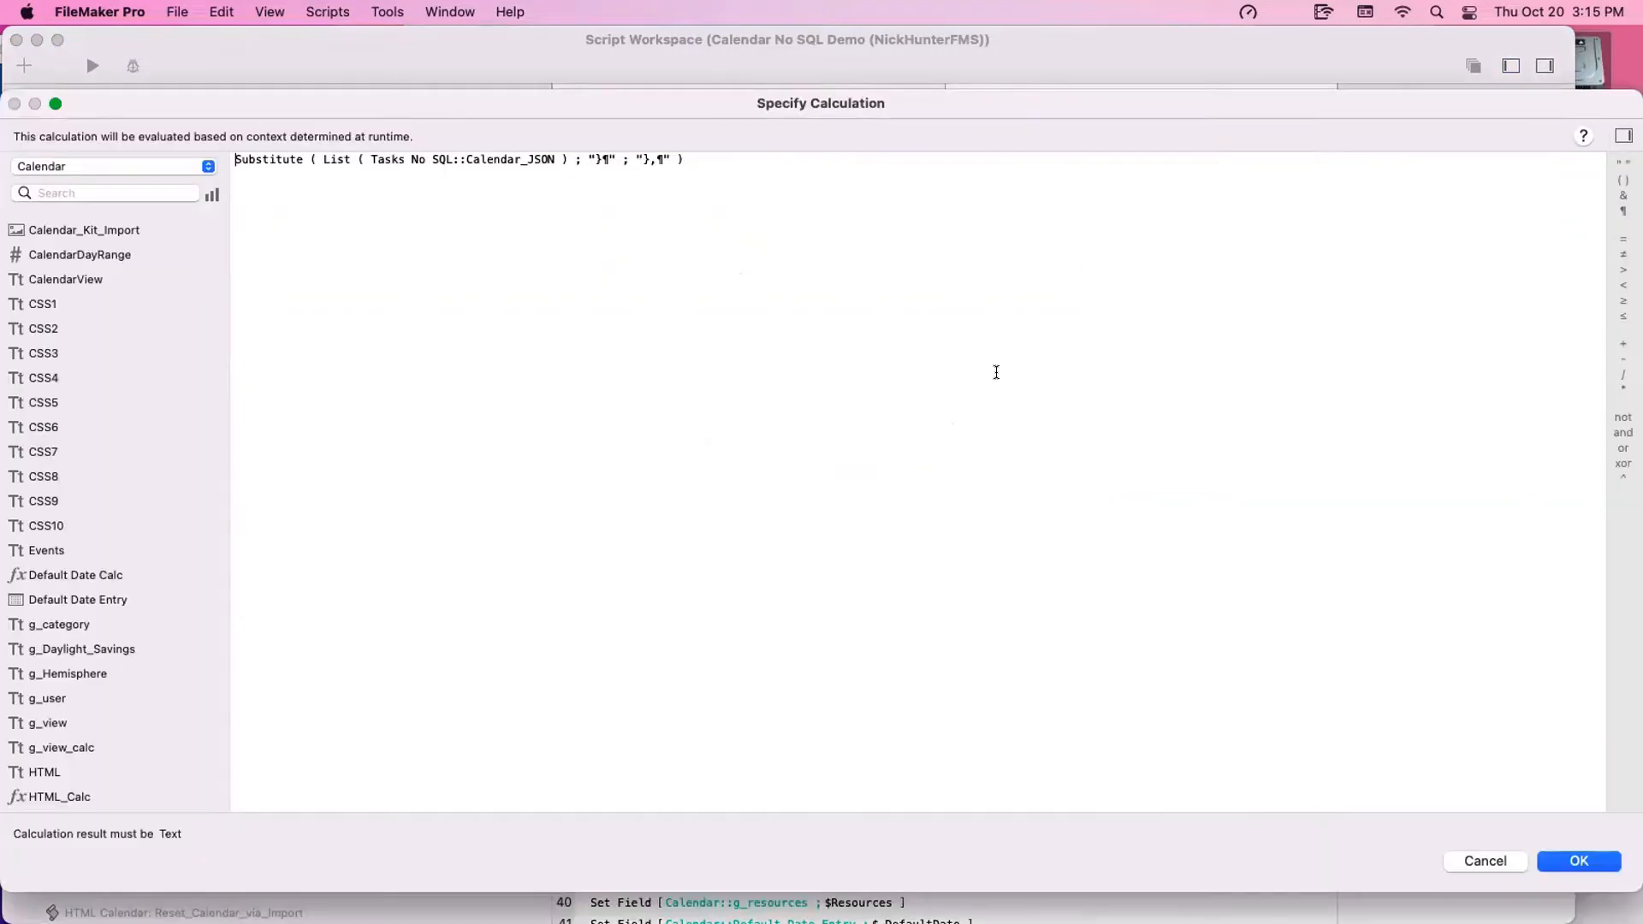
pyautogui.press('super+a')
pyautogui.press('super+c')
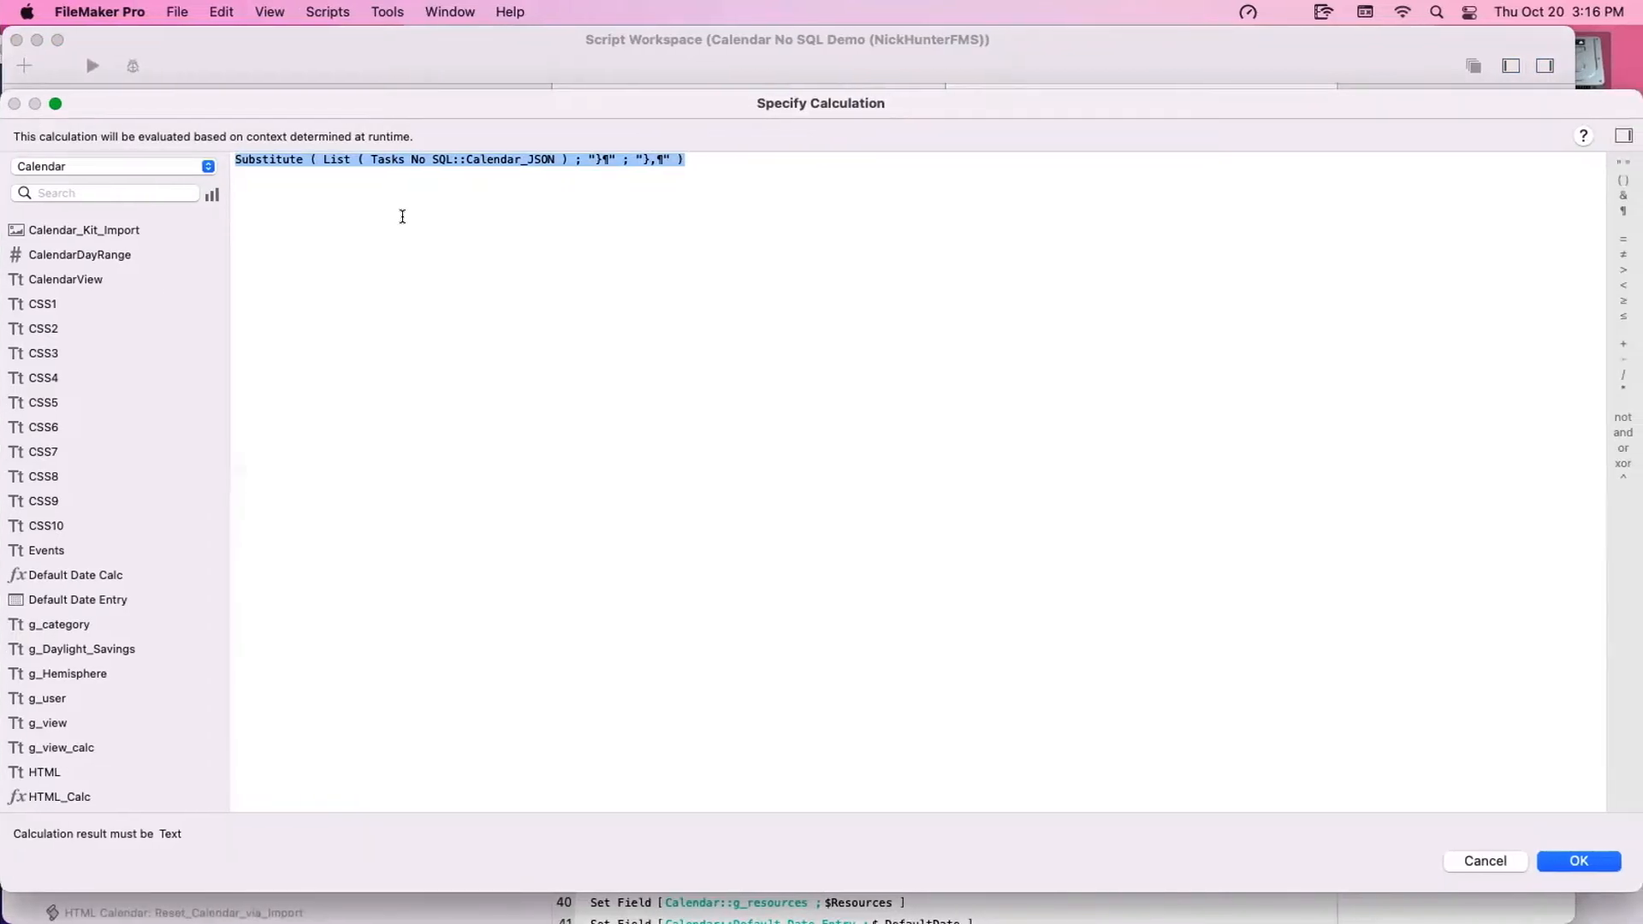
pyautogui.click(404, 183)
pyautogui.press('Escape')
pyautogui.press('Escape')
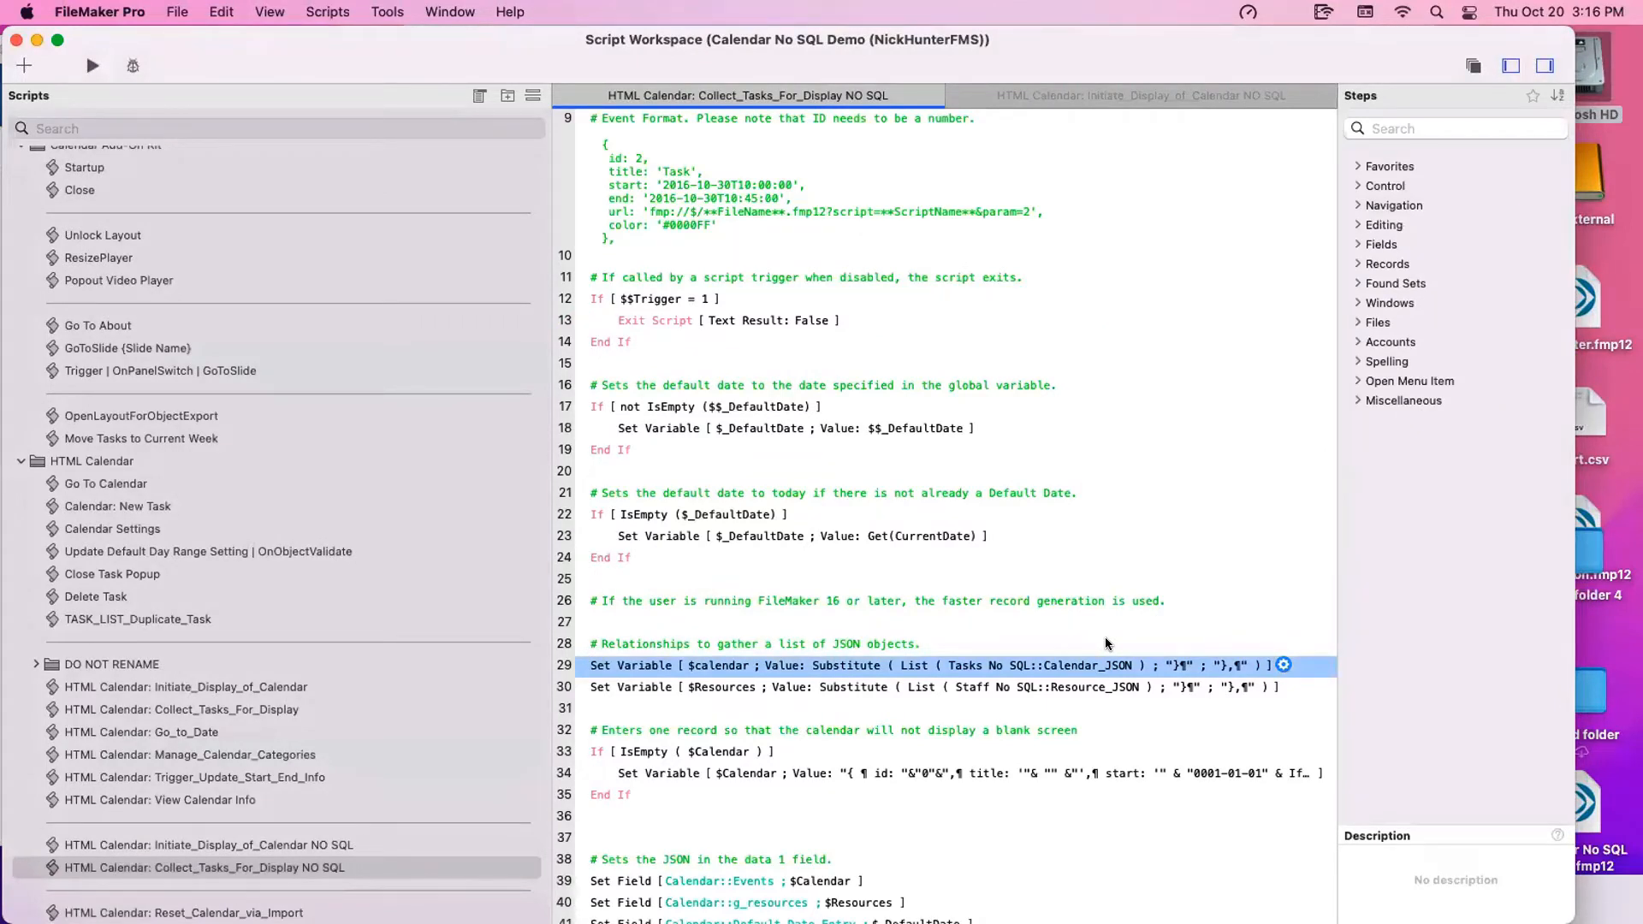
# Switch to the original Collect_Tasks_For_Display script and inspect the Set Variable step that fills $Calendar through ExecuteSQL
pyautogui.click(293, 708)
pyautogui.scroll(-5, 942, 599)
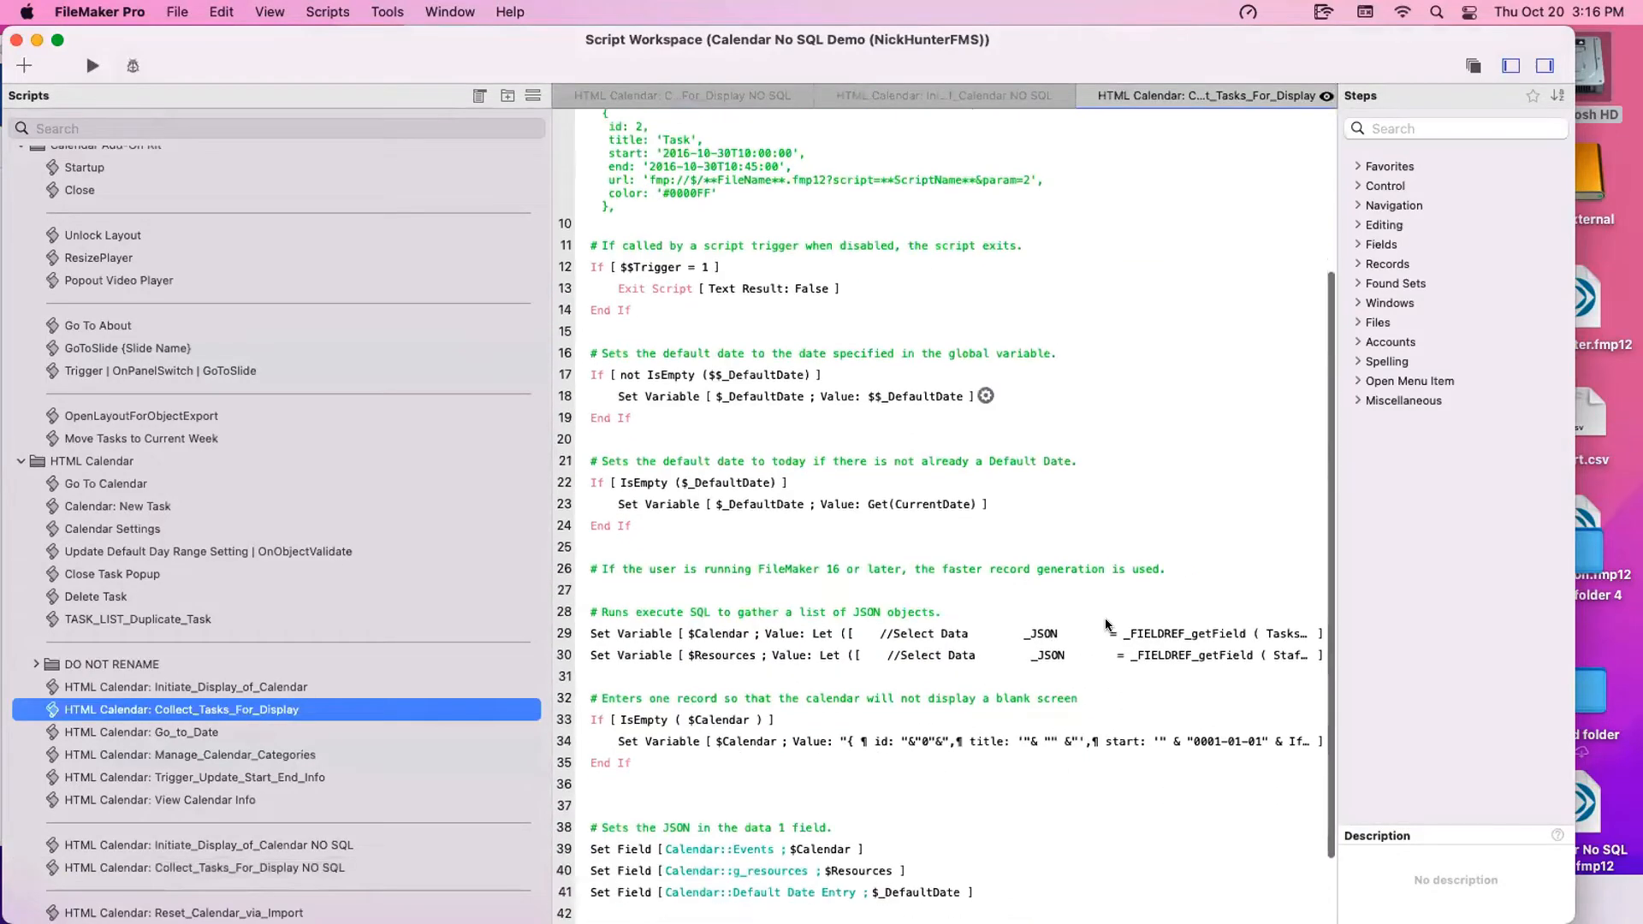
pyautogui.click(1124, 635)
pyautogui.doubleClick(1123, 636)
pyautogui.click(1459, 367)
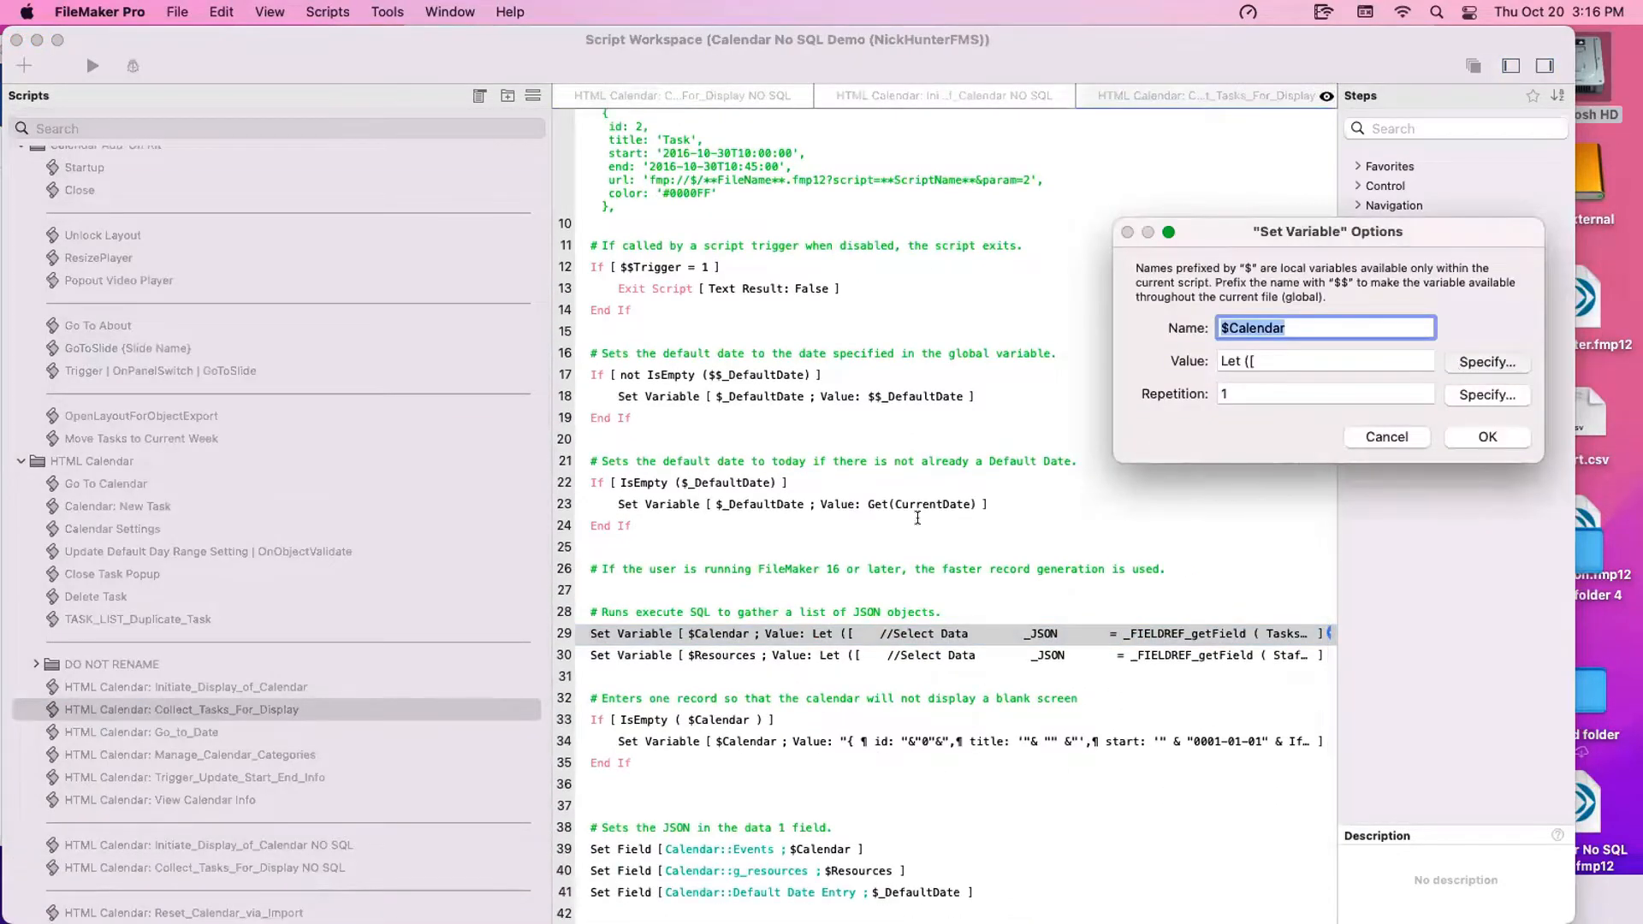
pyautogui.click(894, 407)
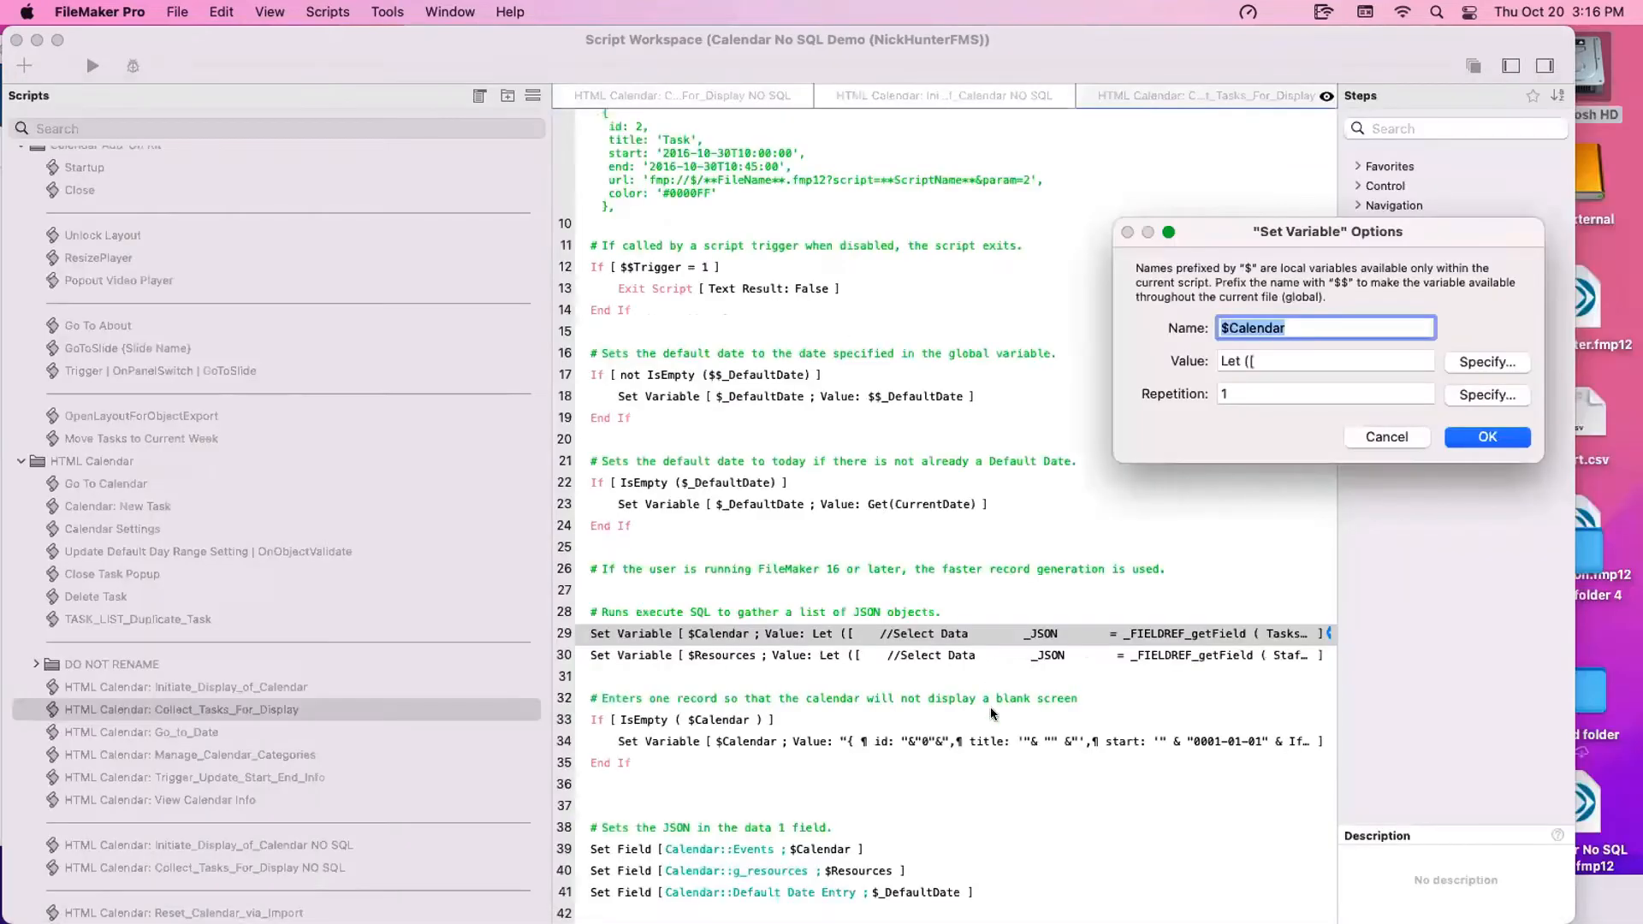
pyautogui.press('Return')
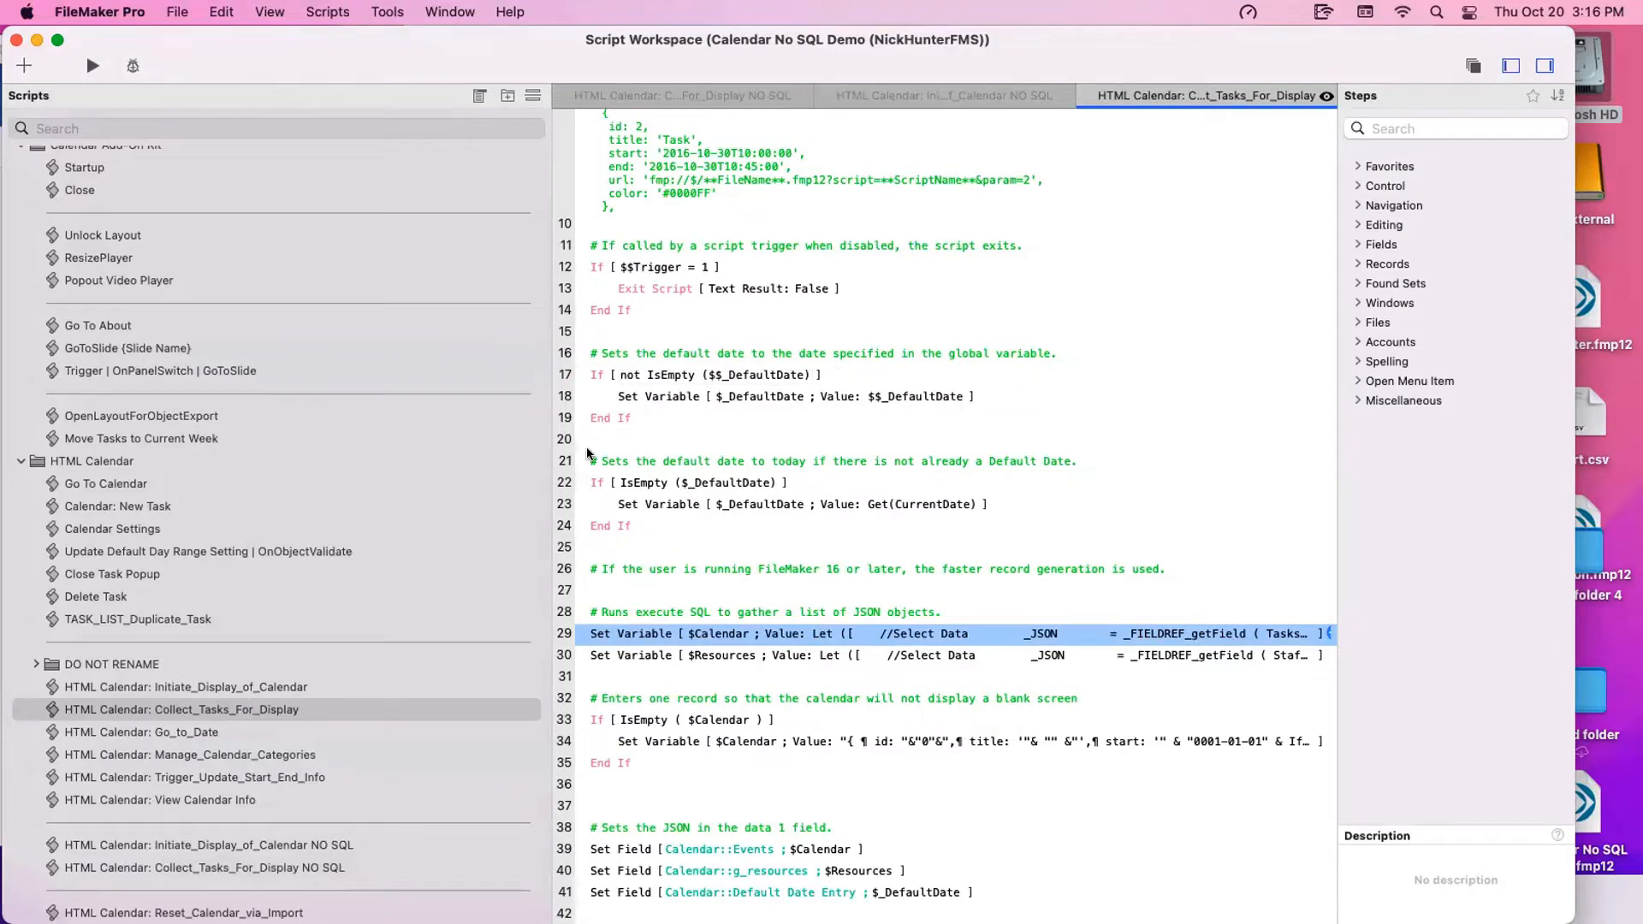
# Copy the entire ExecuteSQL calculation behind the $Calendar variable and leave its dialogs without changes
pyautogui.doubleClick(810, 637)
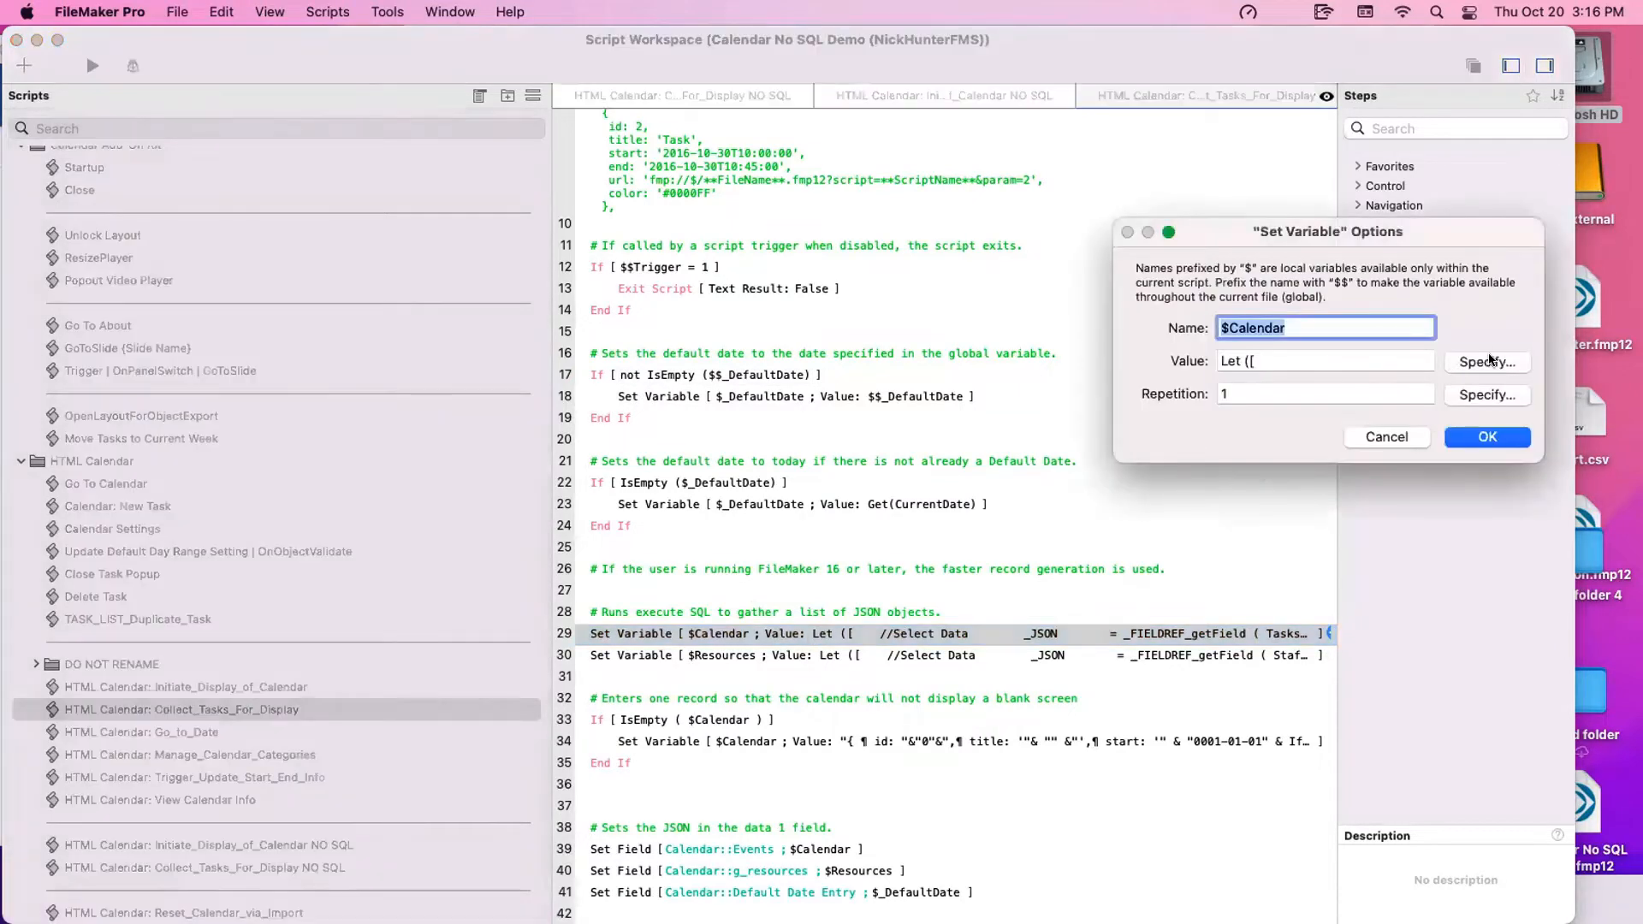
pyautogui.click(1239, 378)
pyautogui.press('super+a')
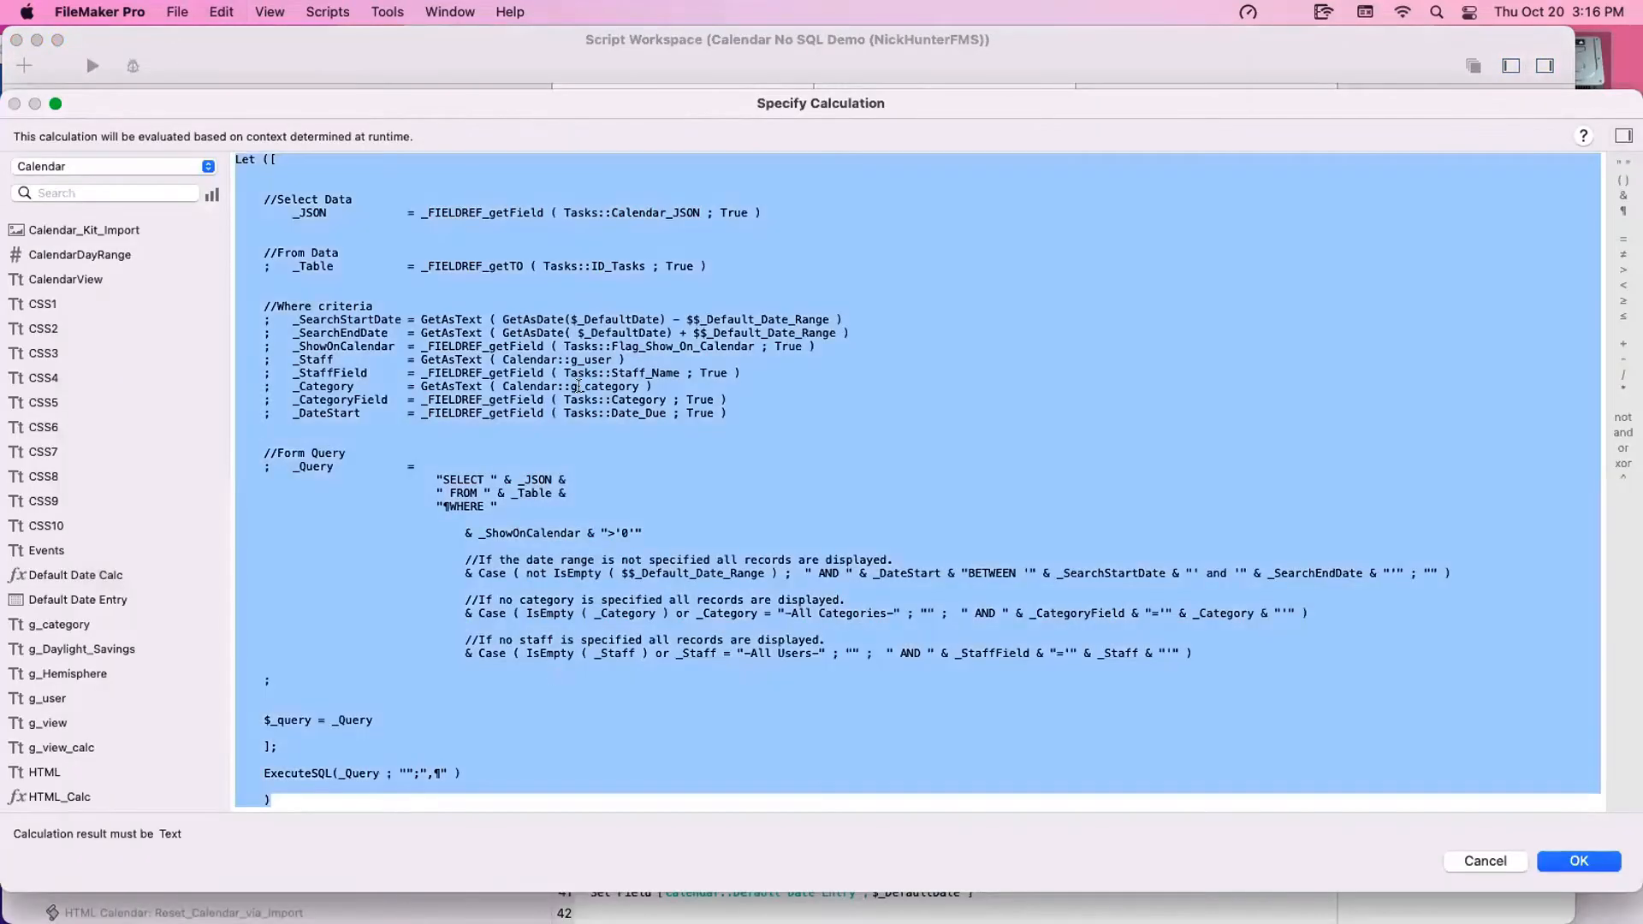
pyautogui.press('Escape')
pyautogui.press('Escape')
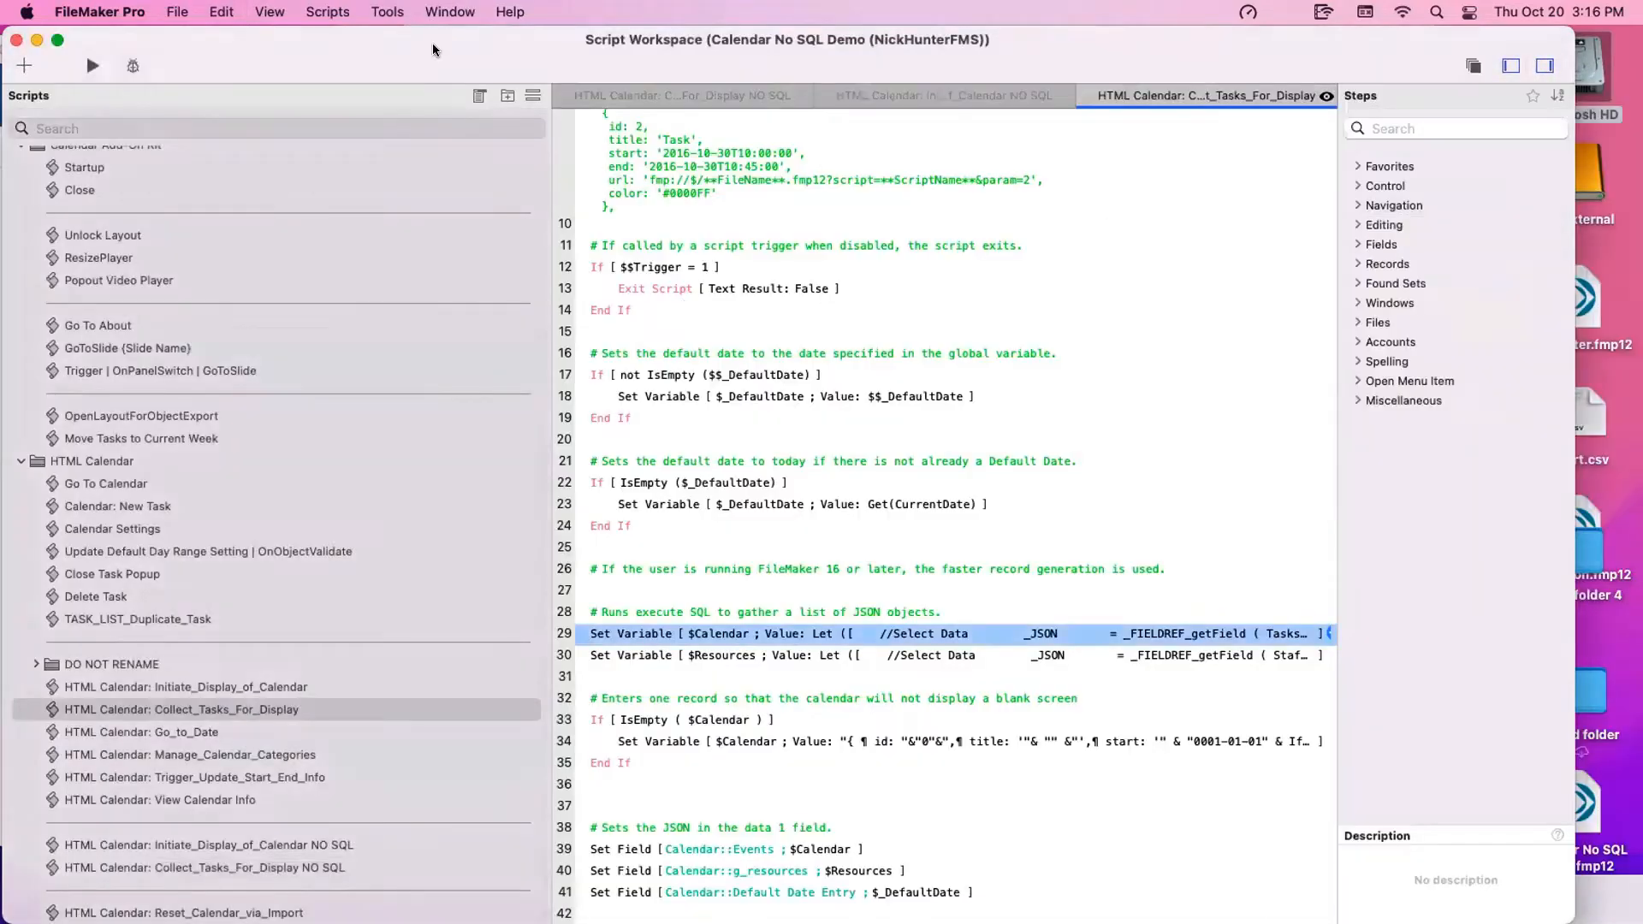
# Open the Data Viewer and paste the copied ExecuteSQL calculation into a new watch expression
pyautogui.moveTo(432, 45); pyautogui.dragTo(552, 208)
pyautogui.click(391, 12)
pyautogui.click(401, 91)
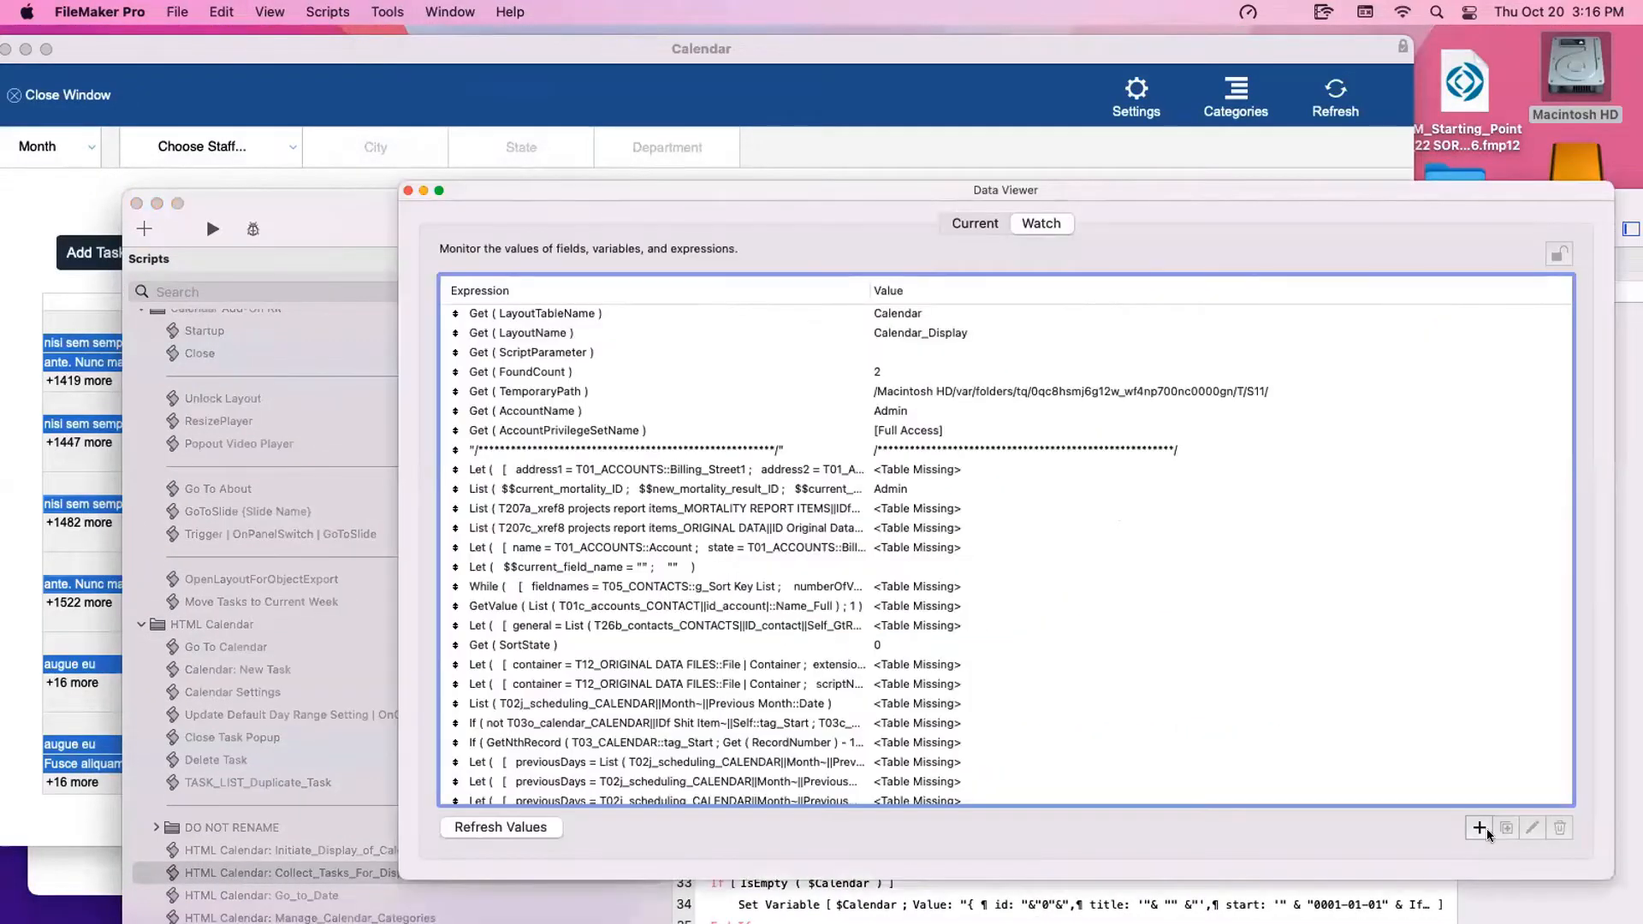
pyautogui.click(1480, 827)
pyautogui.press('super+v')
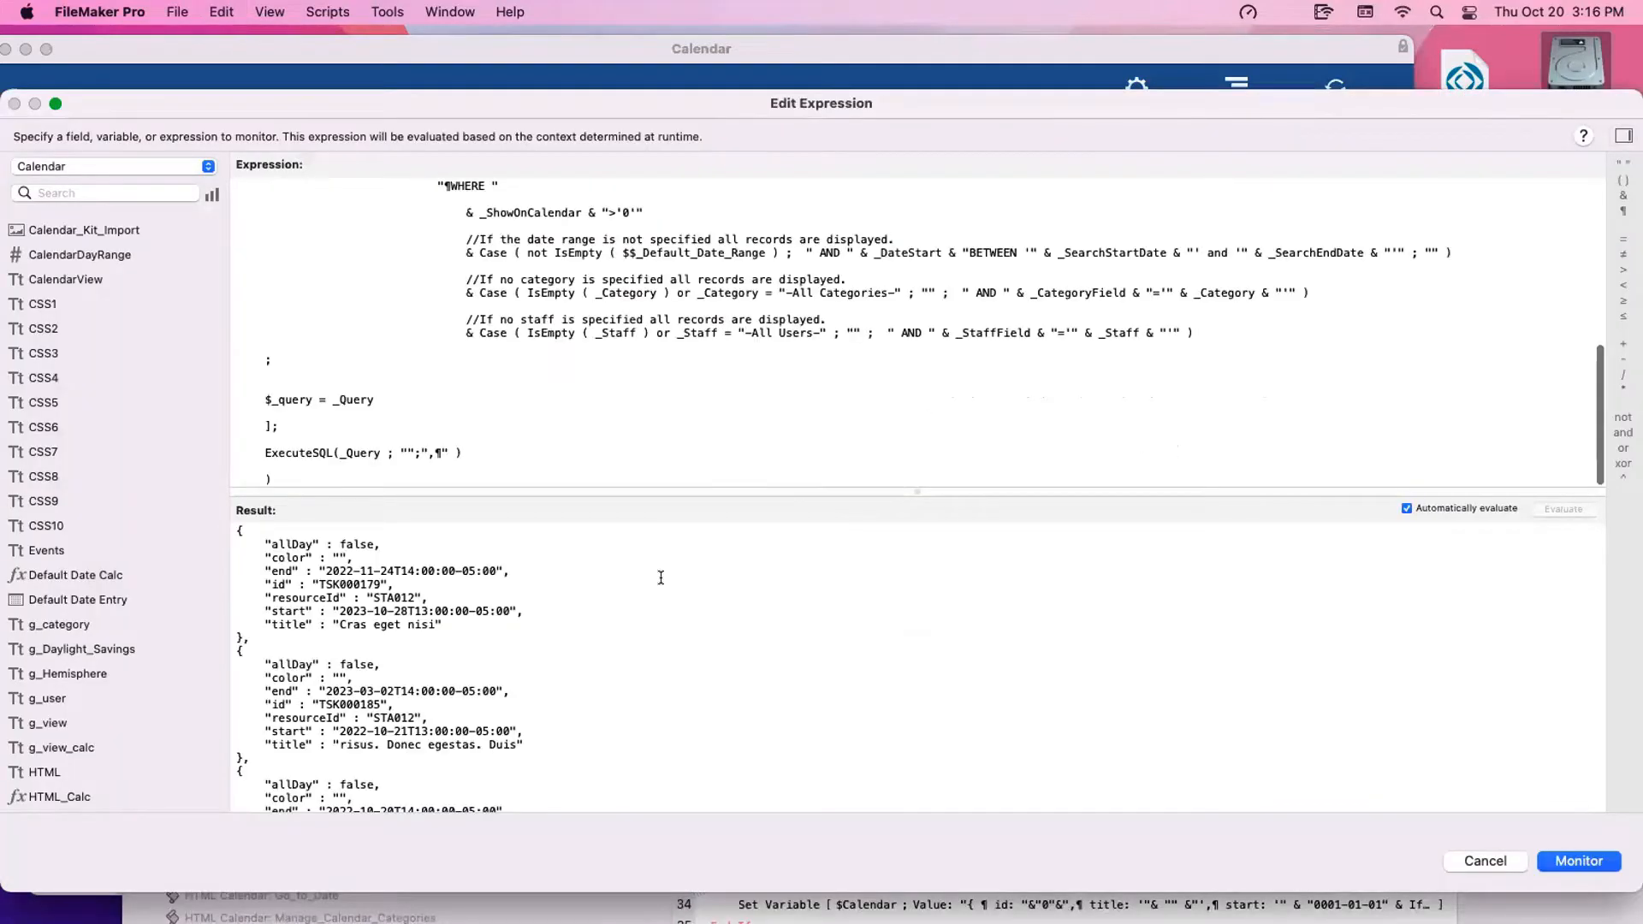
# Look through the task JSON returned by the ExecuteSQL expression, review the expression itself and discard it
pyautogui.scroll(-15, 684, 599)
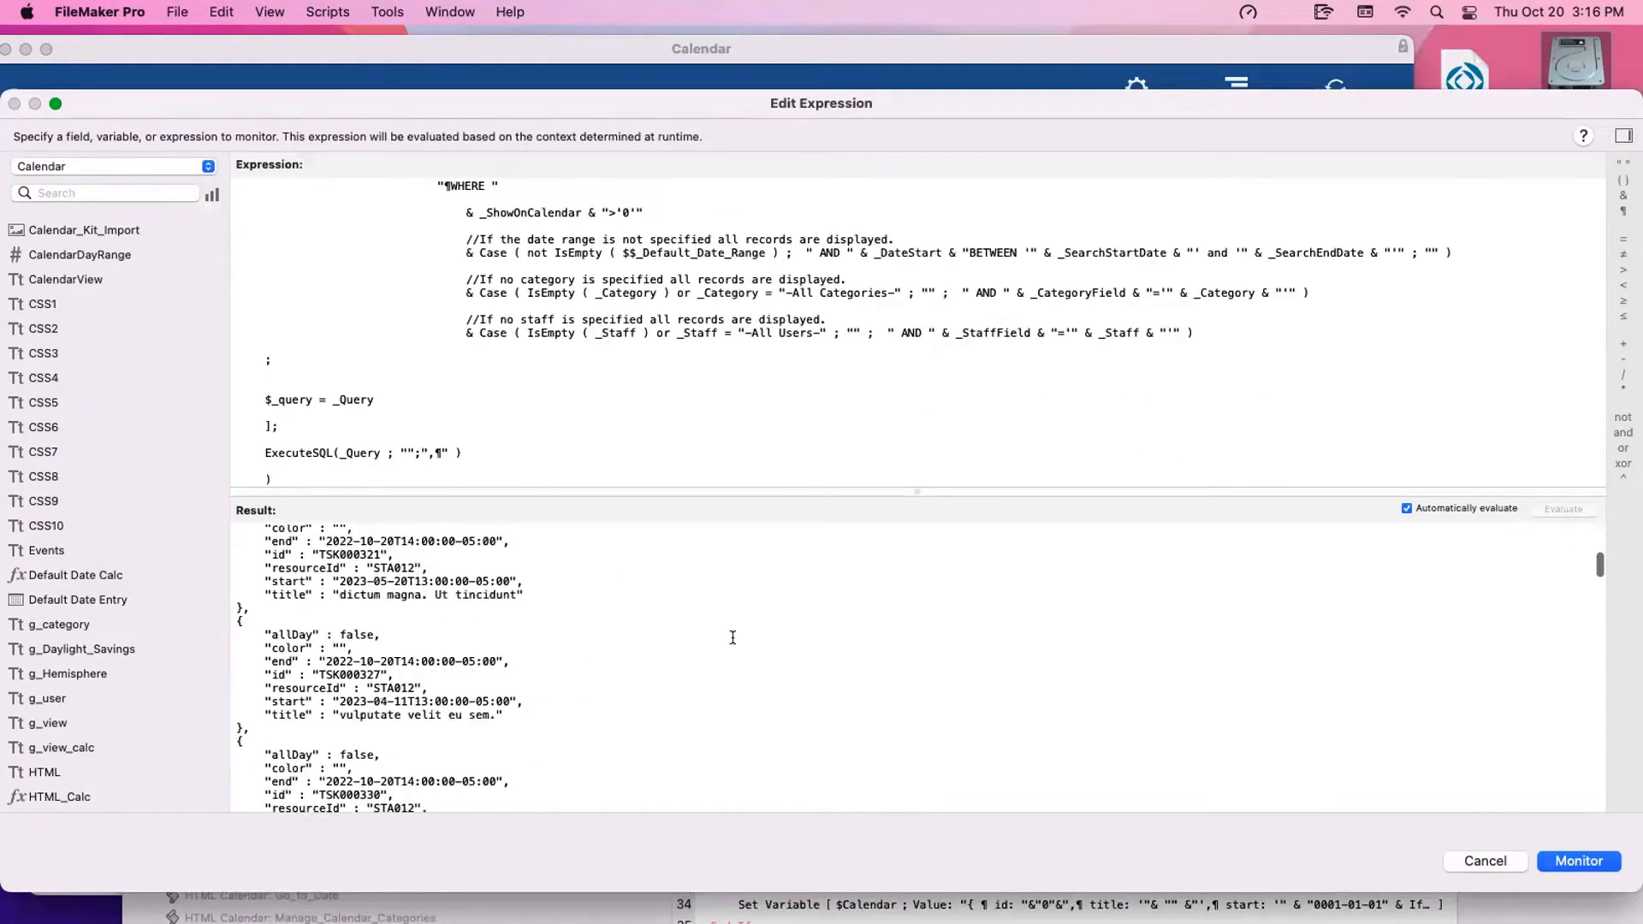
pyautogui.scroll(-15, 733, 638)
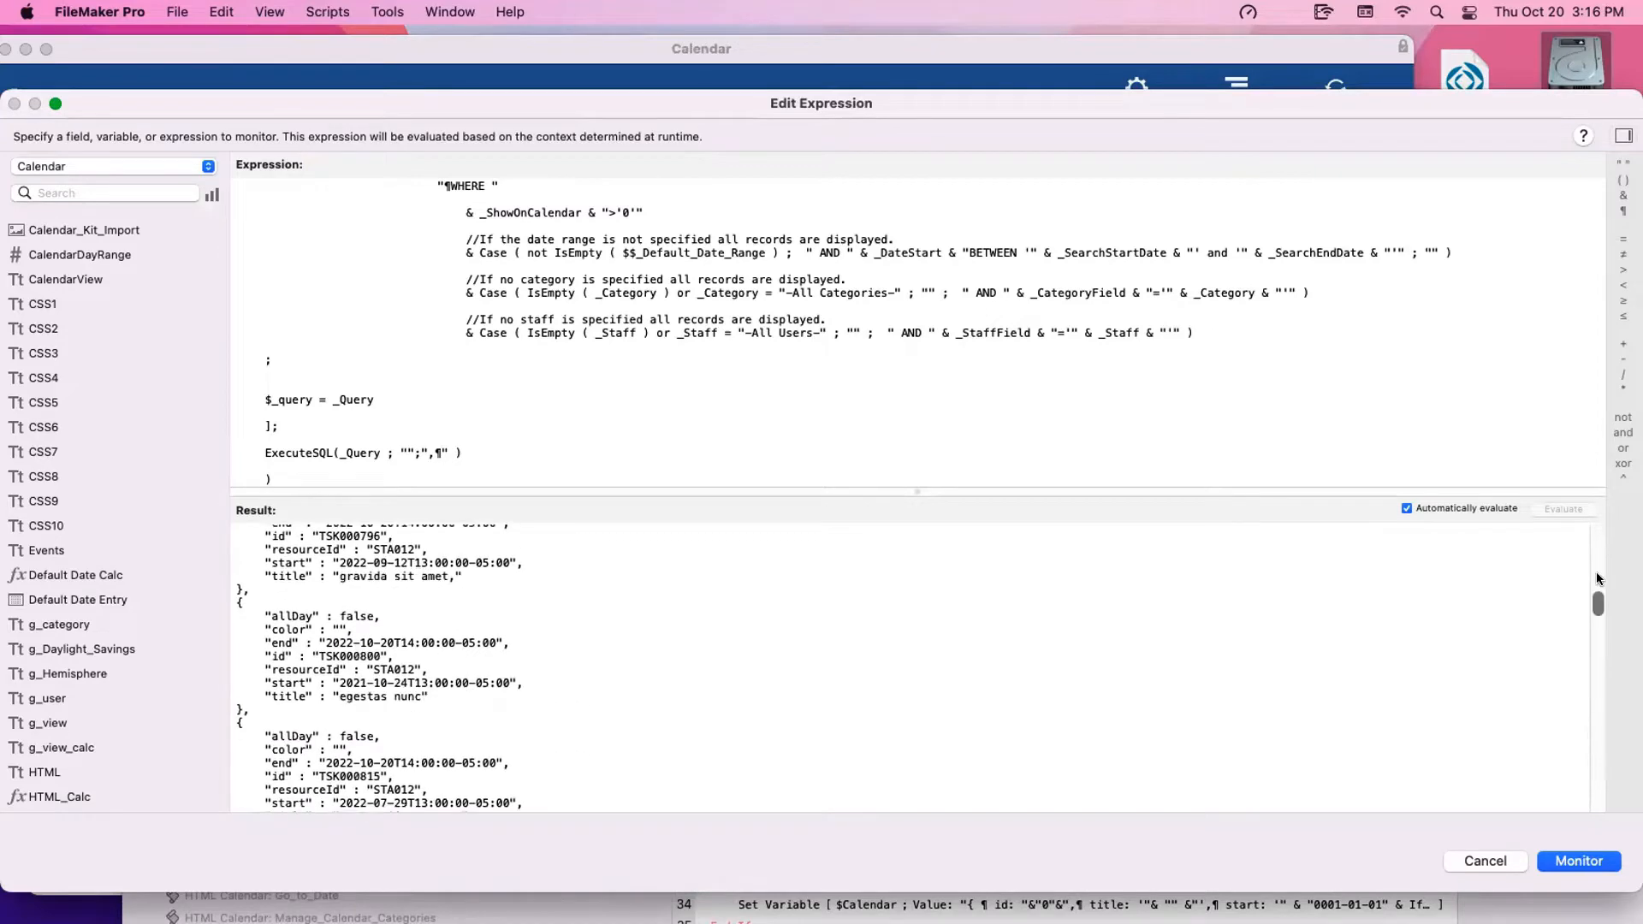
pyautogui.scroll(-10, 1597, 580)
pyautogui.scroll(15, 672, 398)
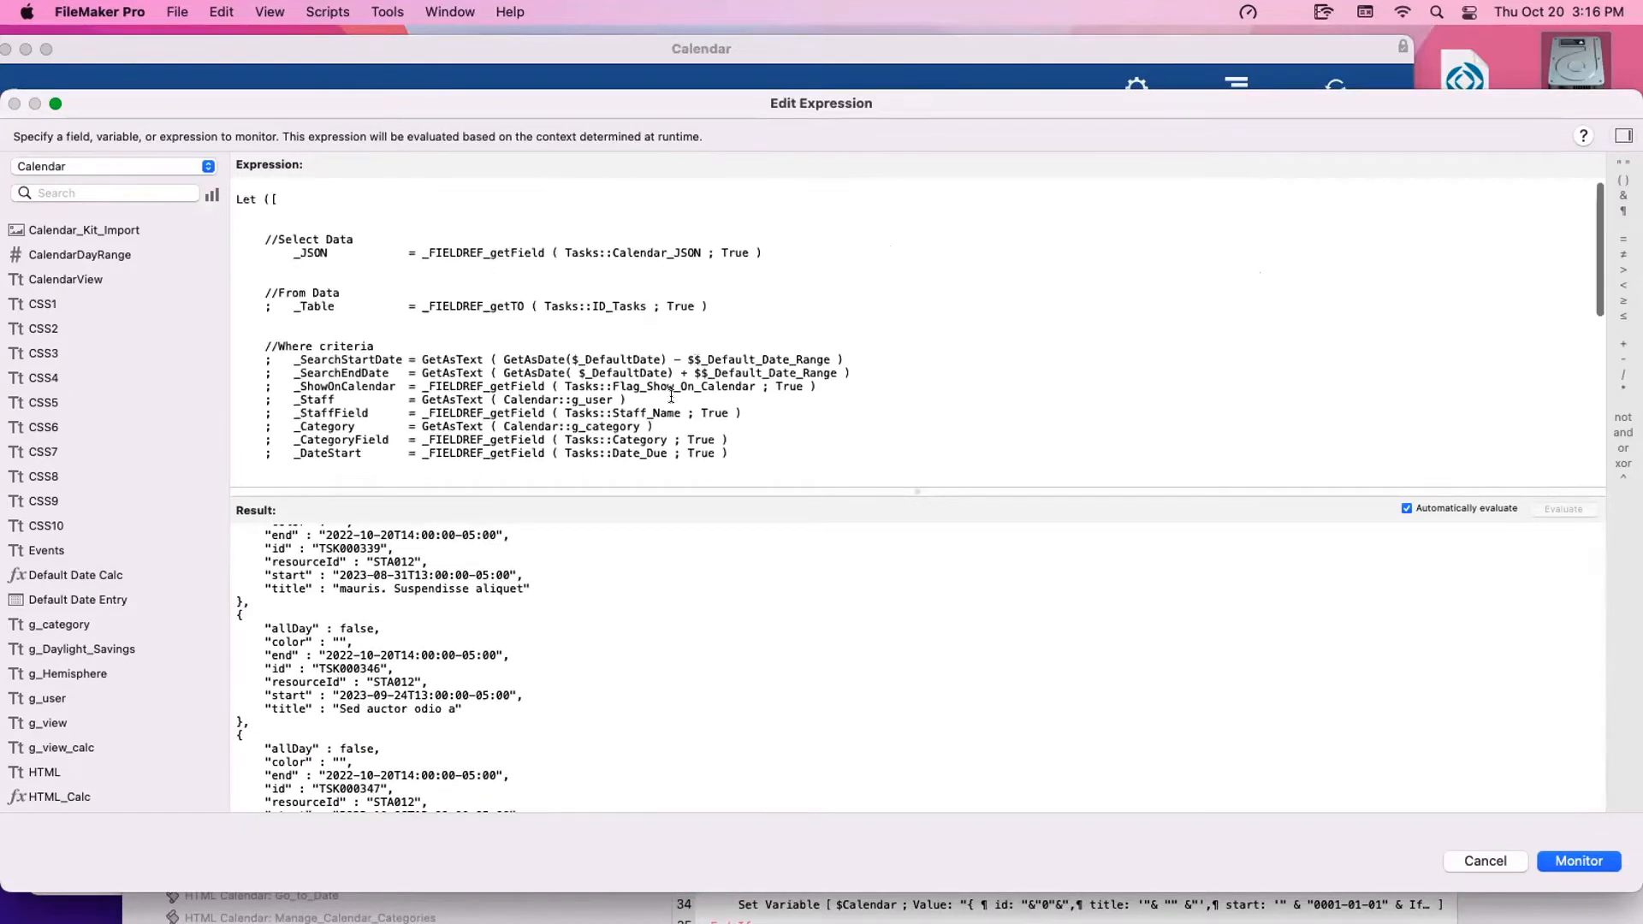
pyautogui.press('Escape')
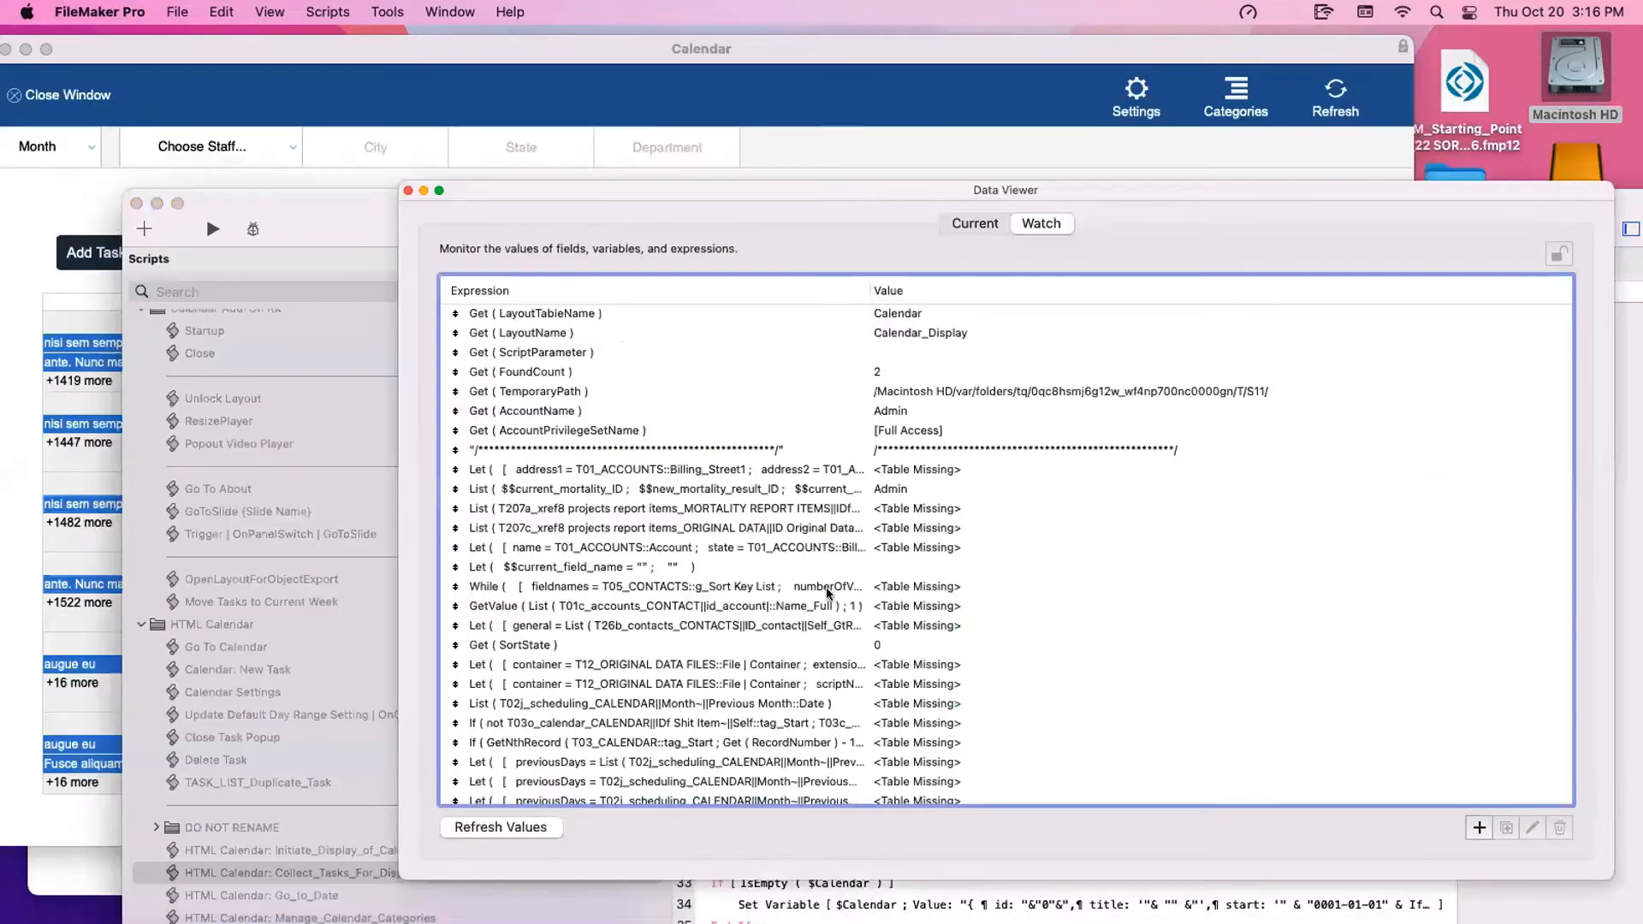
# Return to the Collect_Tasks_For_Display NO SQL script and copy the calculation of its $calendar step
pyautogui.click(357, 774)
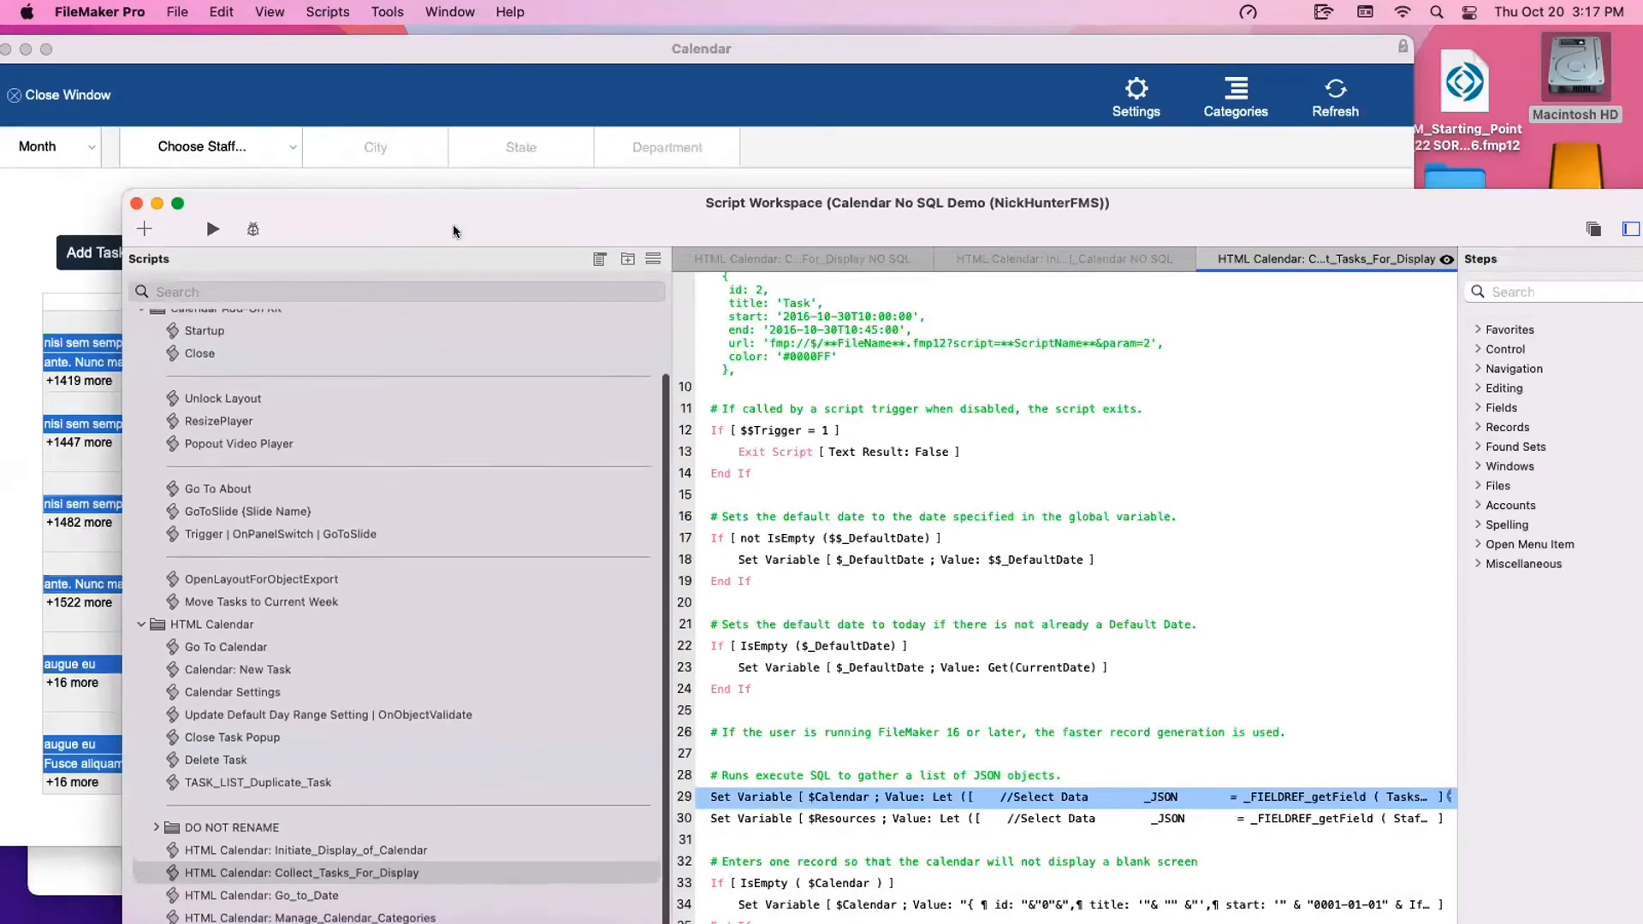
pyautogui.moveTo(453, 231); pyautogui.dragTo(386, 69)
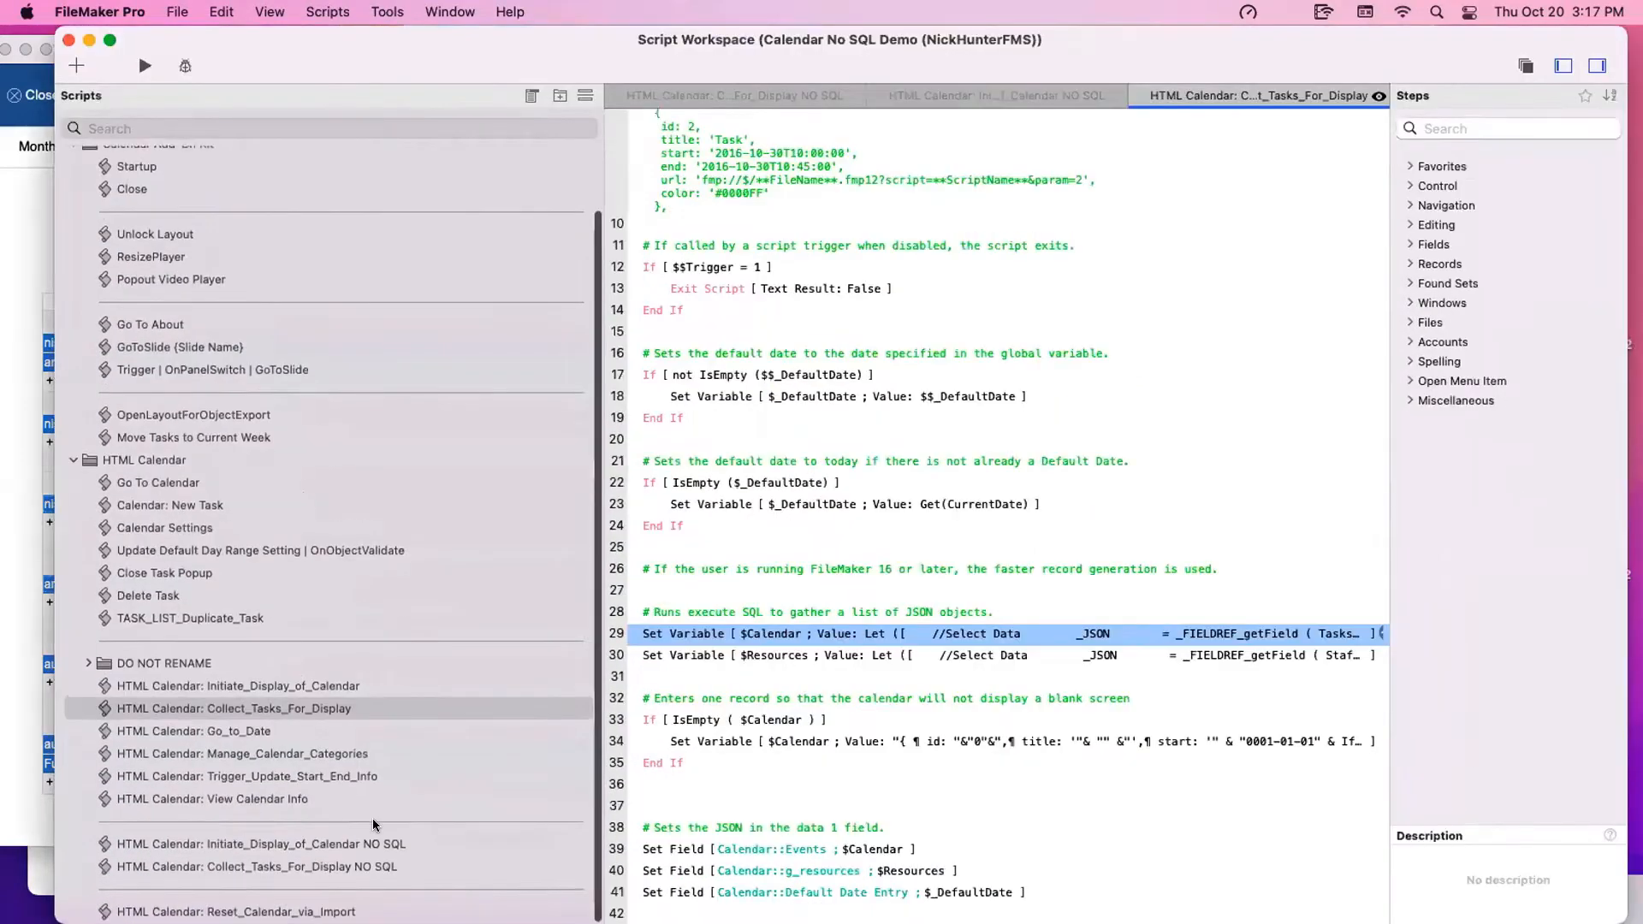
pyautogui.click(385, 867)
pyautogui.click(1336, 666)
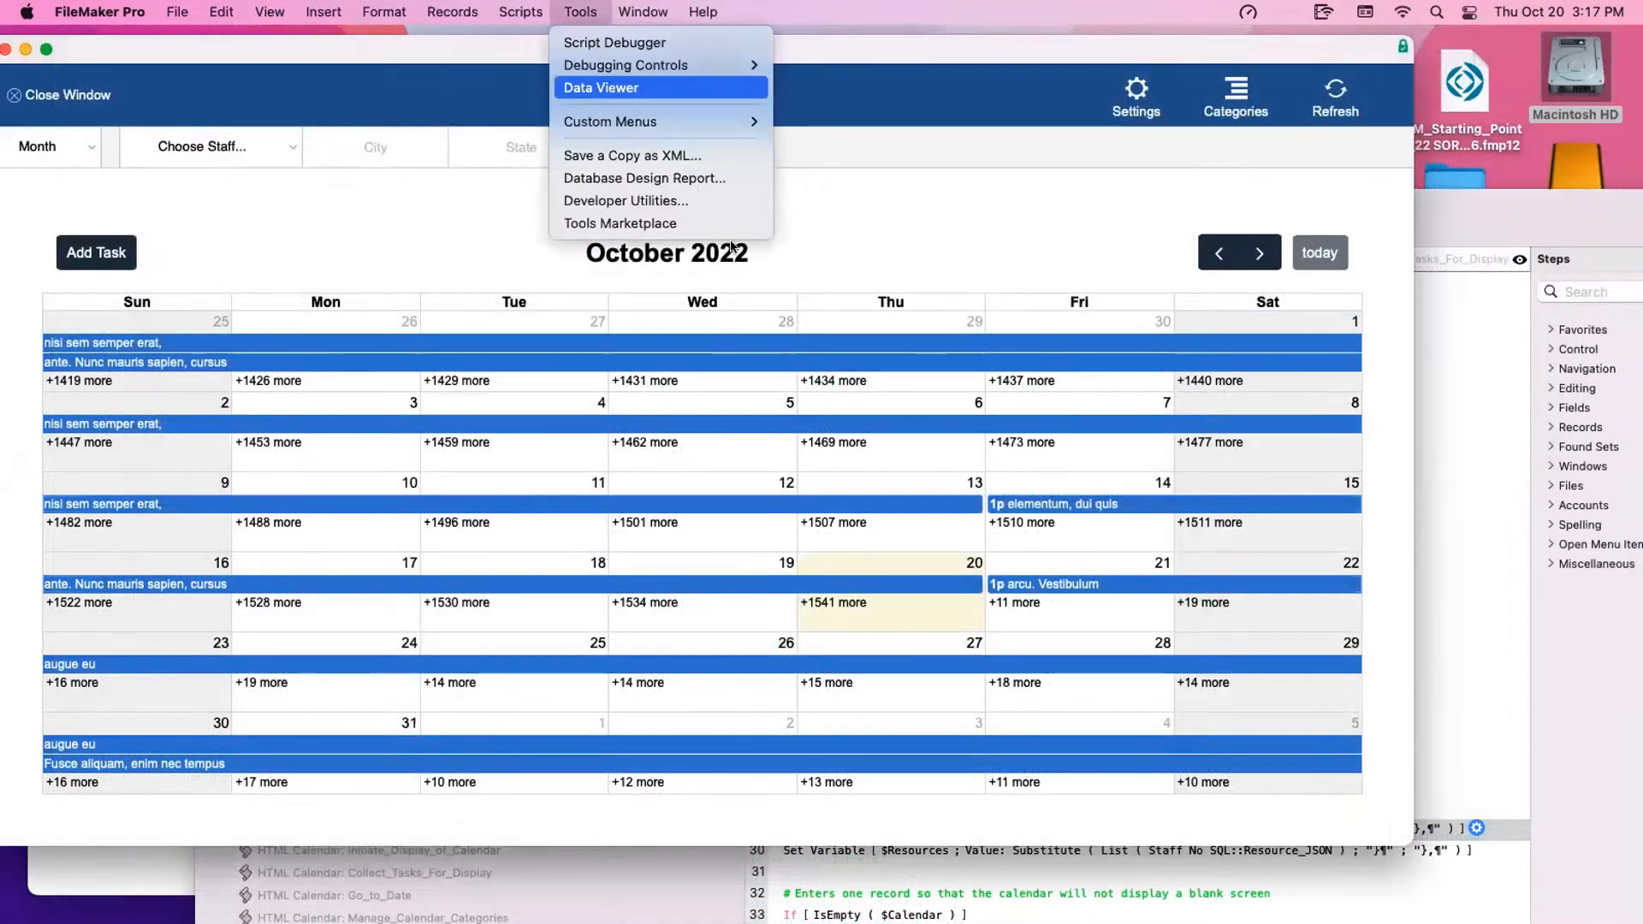
# Evaluate the Substitute ( List ( Tasks No SQL::Calendar_JSON ) ) calculation as a new Data Viewer expression and close it
pyautogui.click(598, 91)
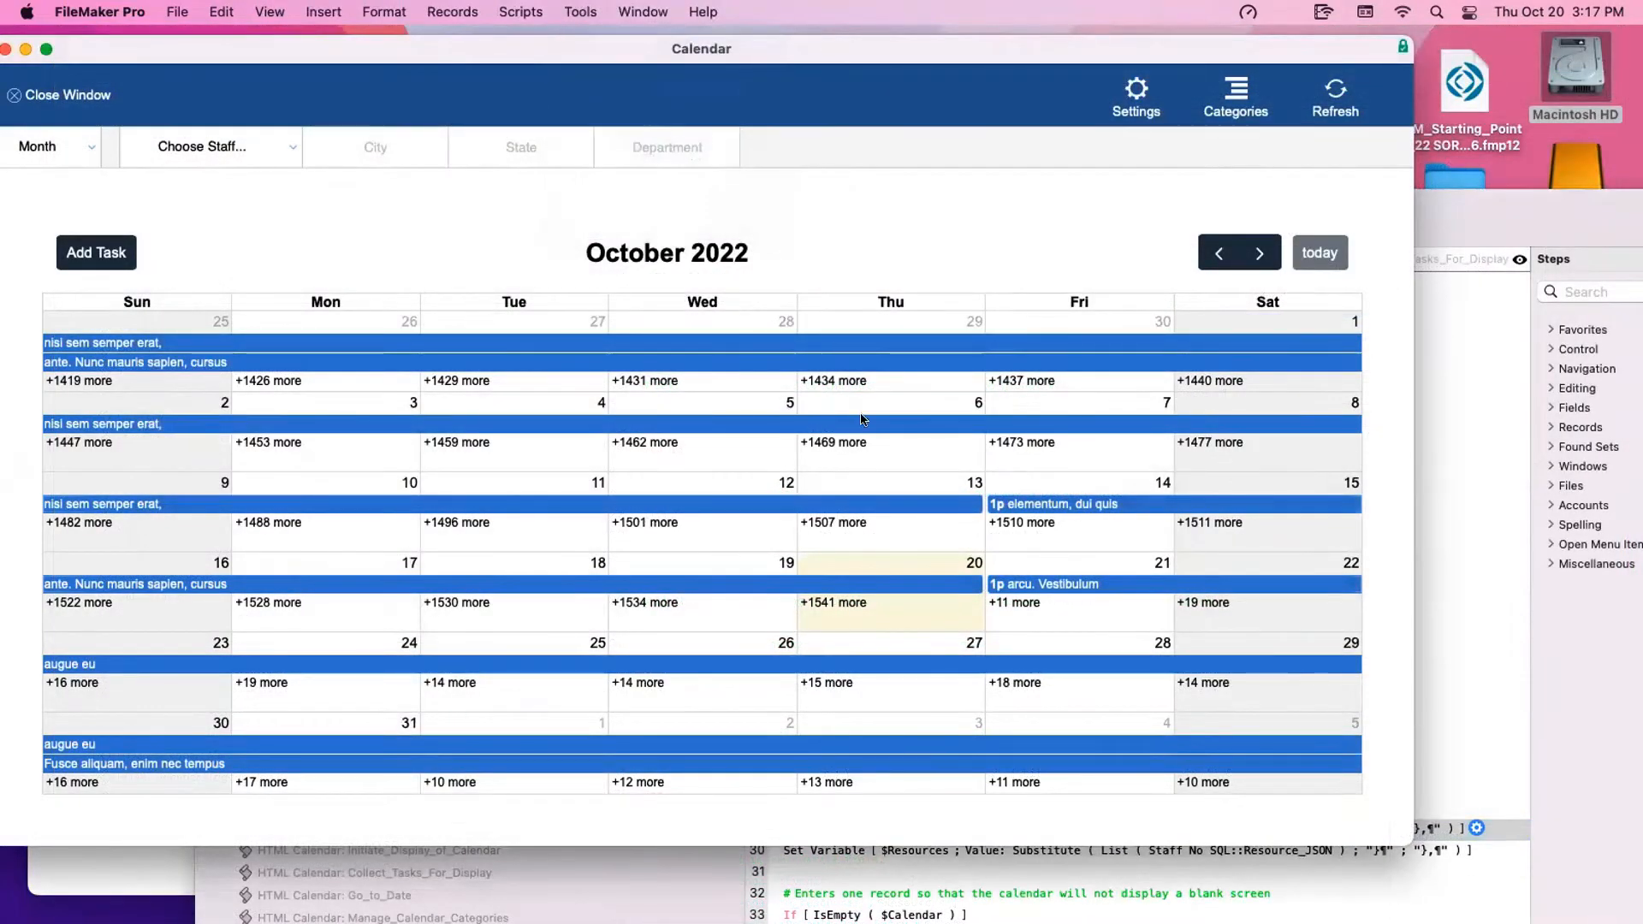
pyautogui.click(1475, 825)
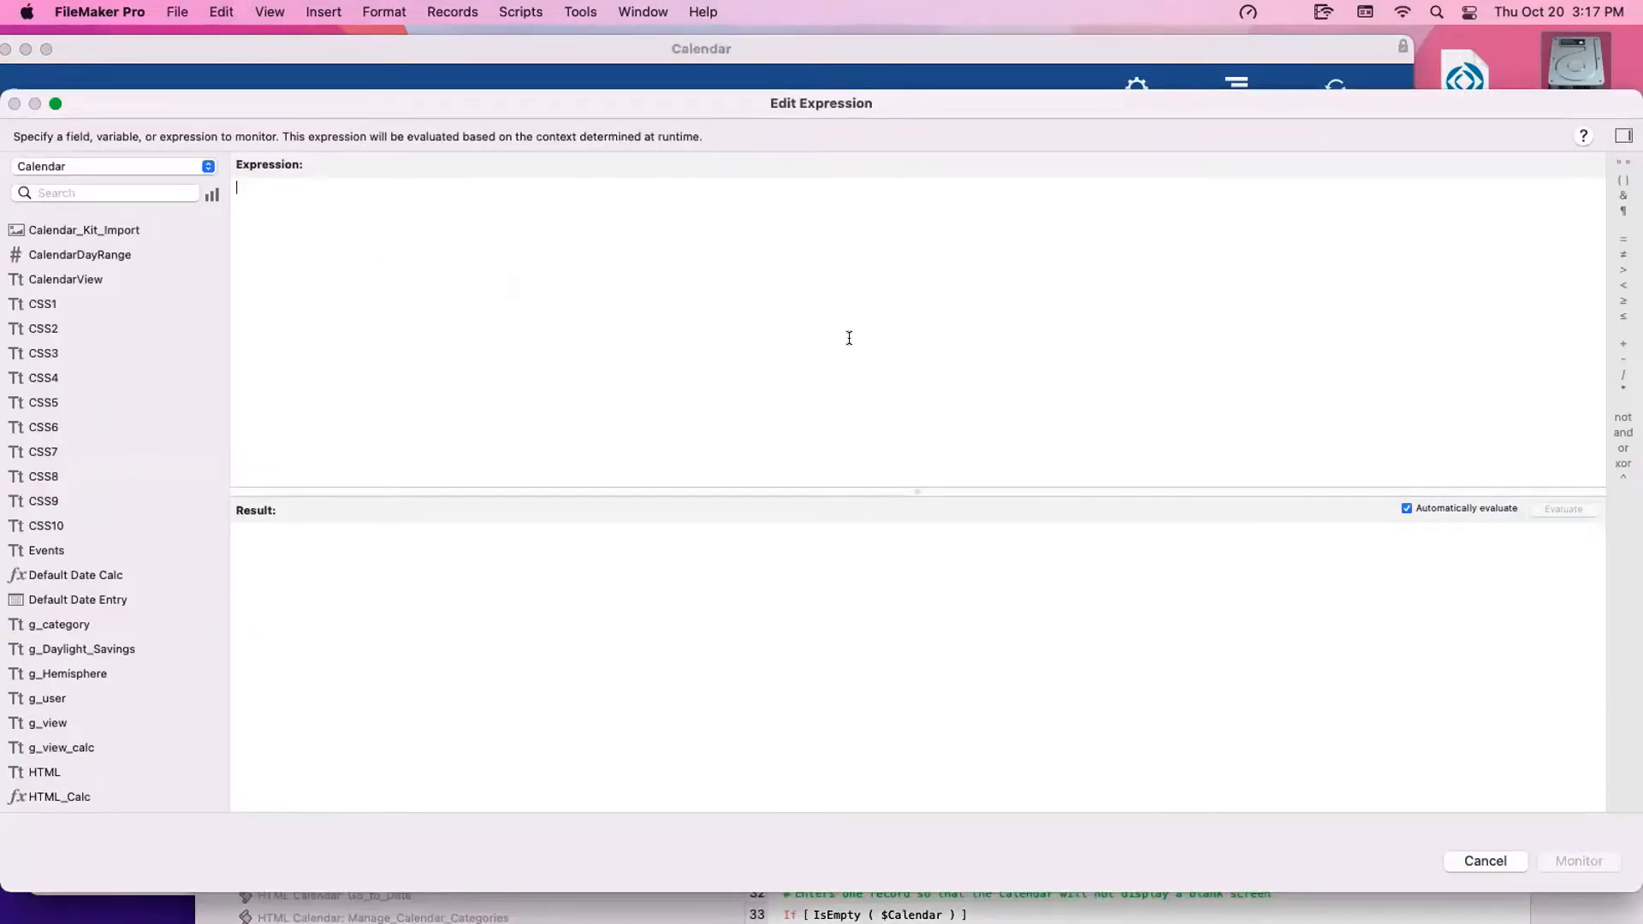
pyautogui.press('super+v')
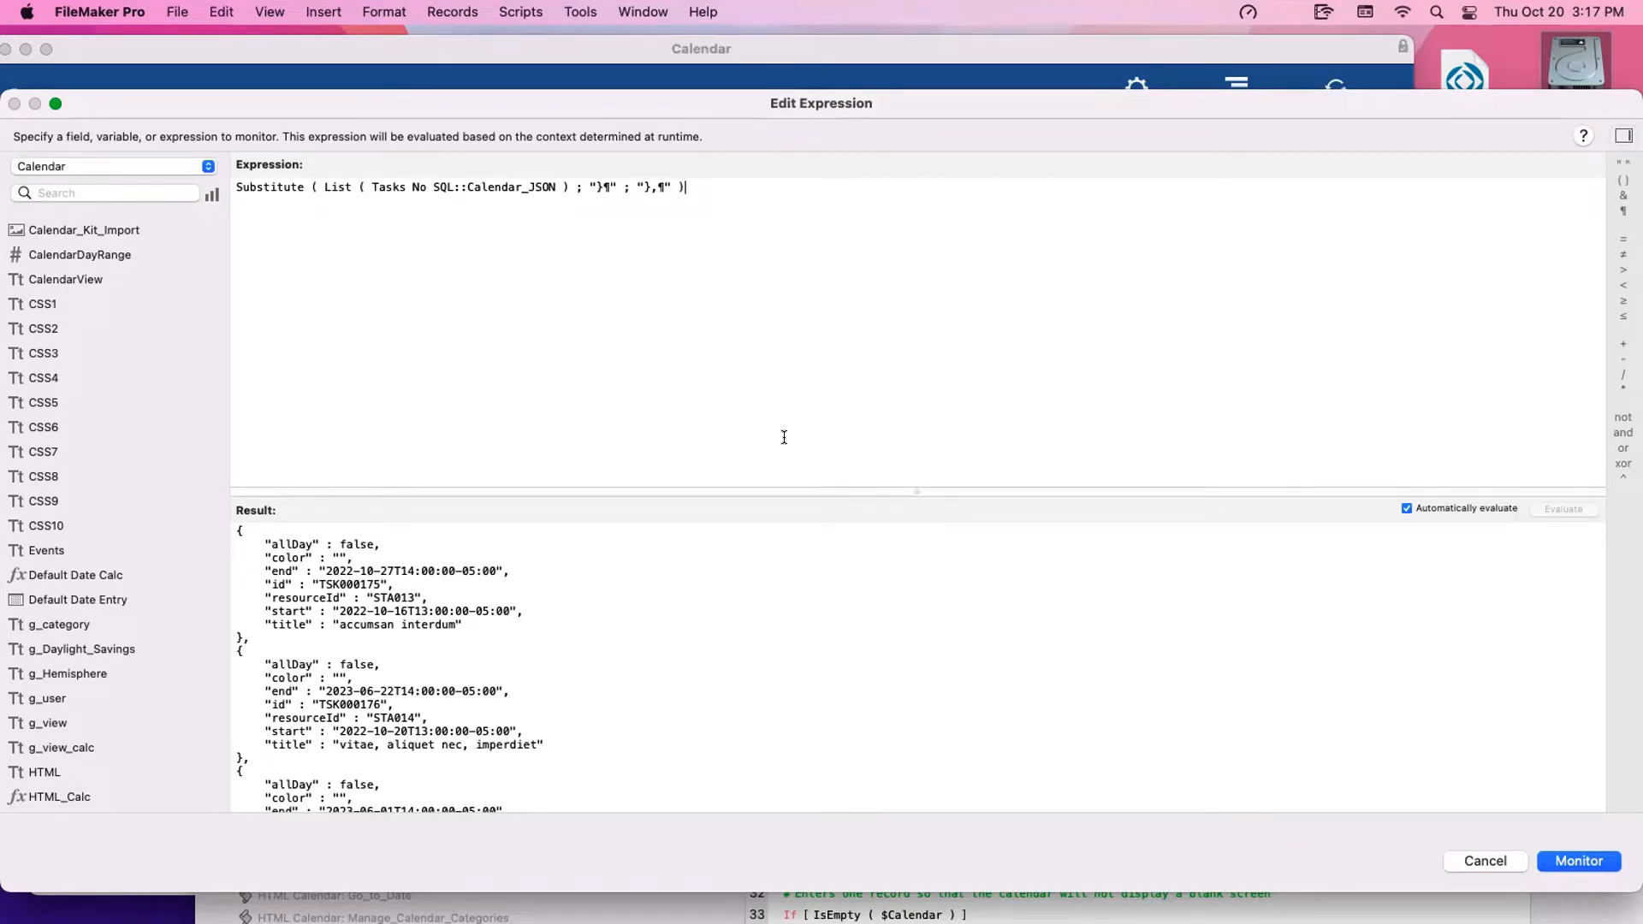
pyautogui.press('Return')
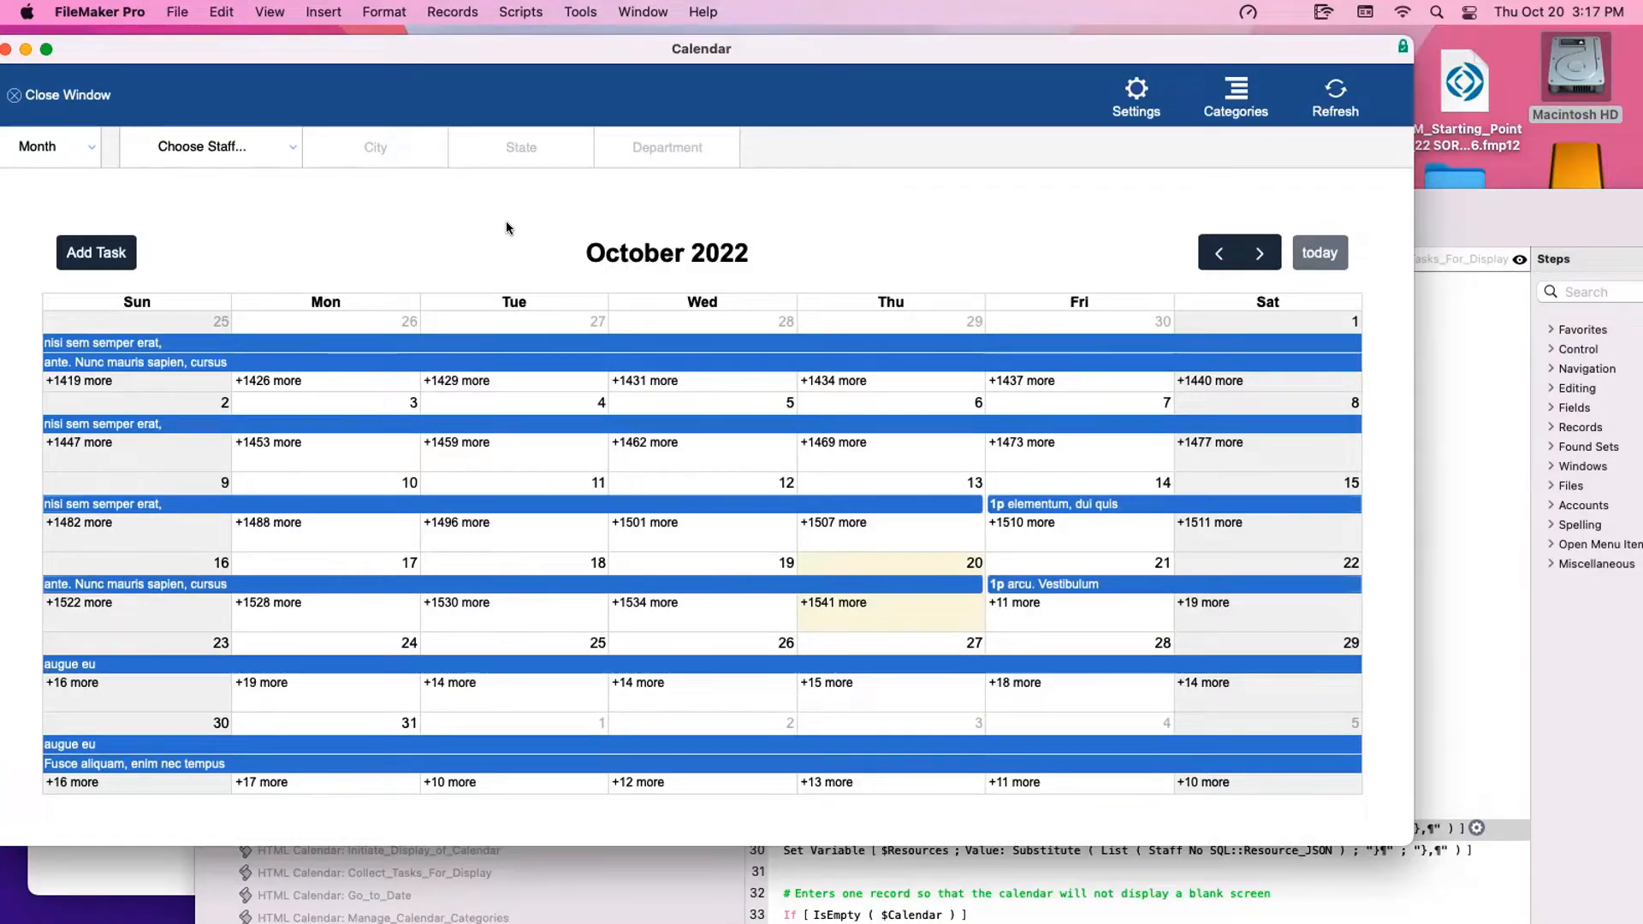
# Move the Script Workspace aside and view the NO SQL table occurrences in the Calendar No SQL Demo relationships graph
pyautogui.click(1463, 677)
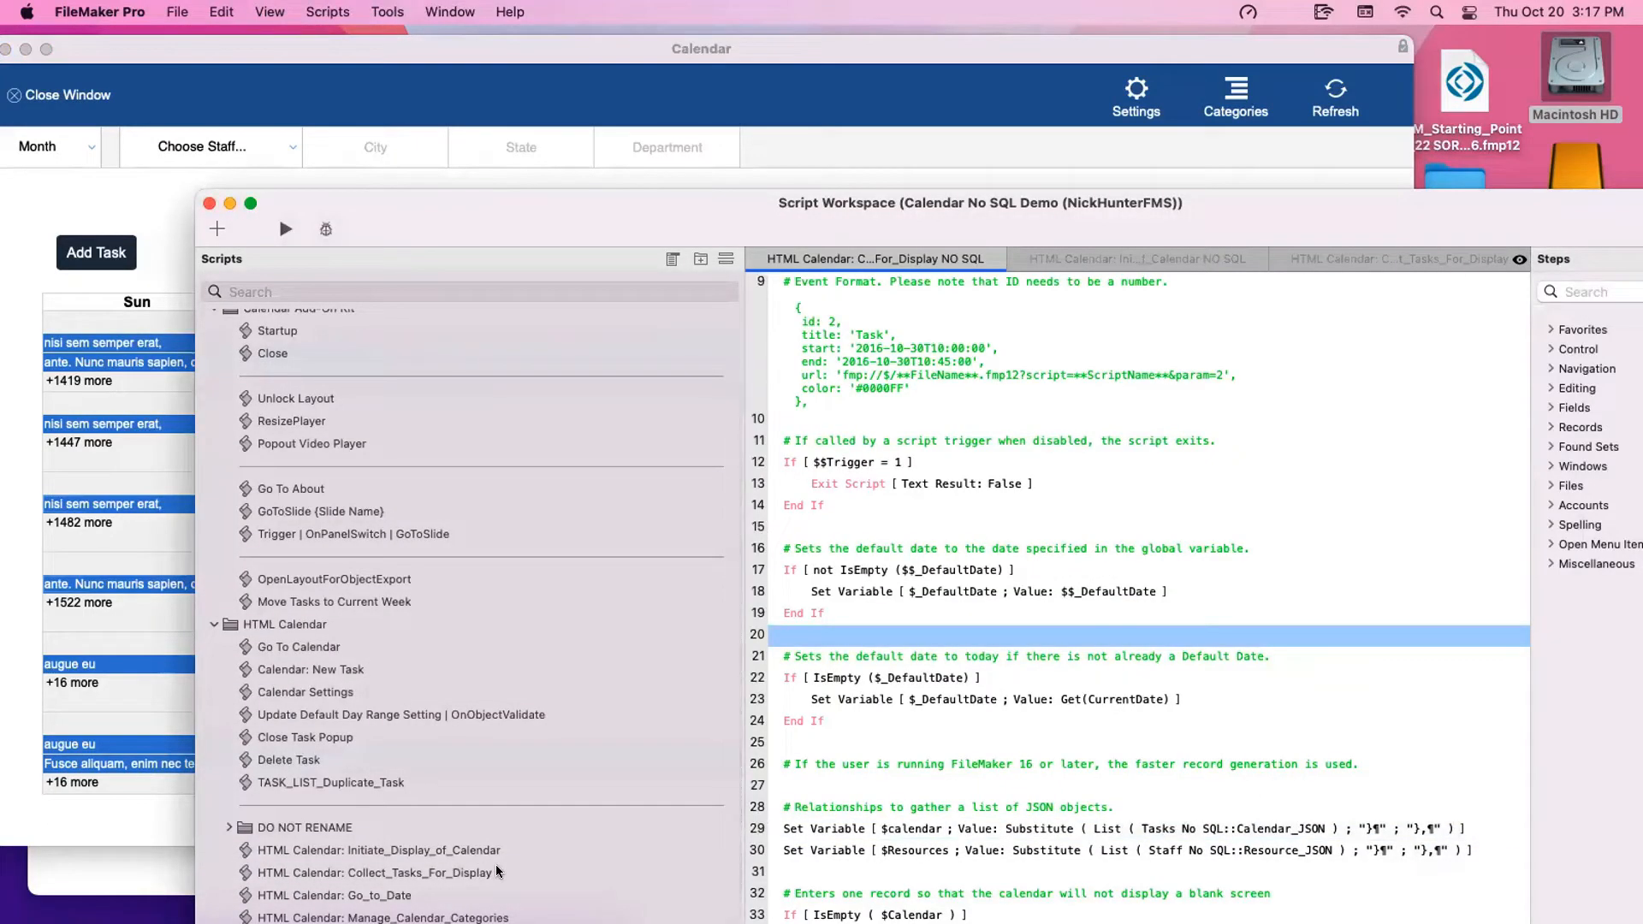
pyautogui.moveTo(697, 214); pyautogui.dragTo(827, 246)
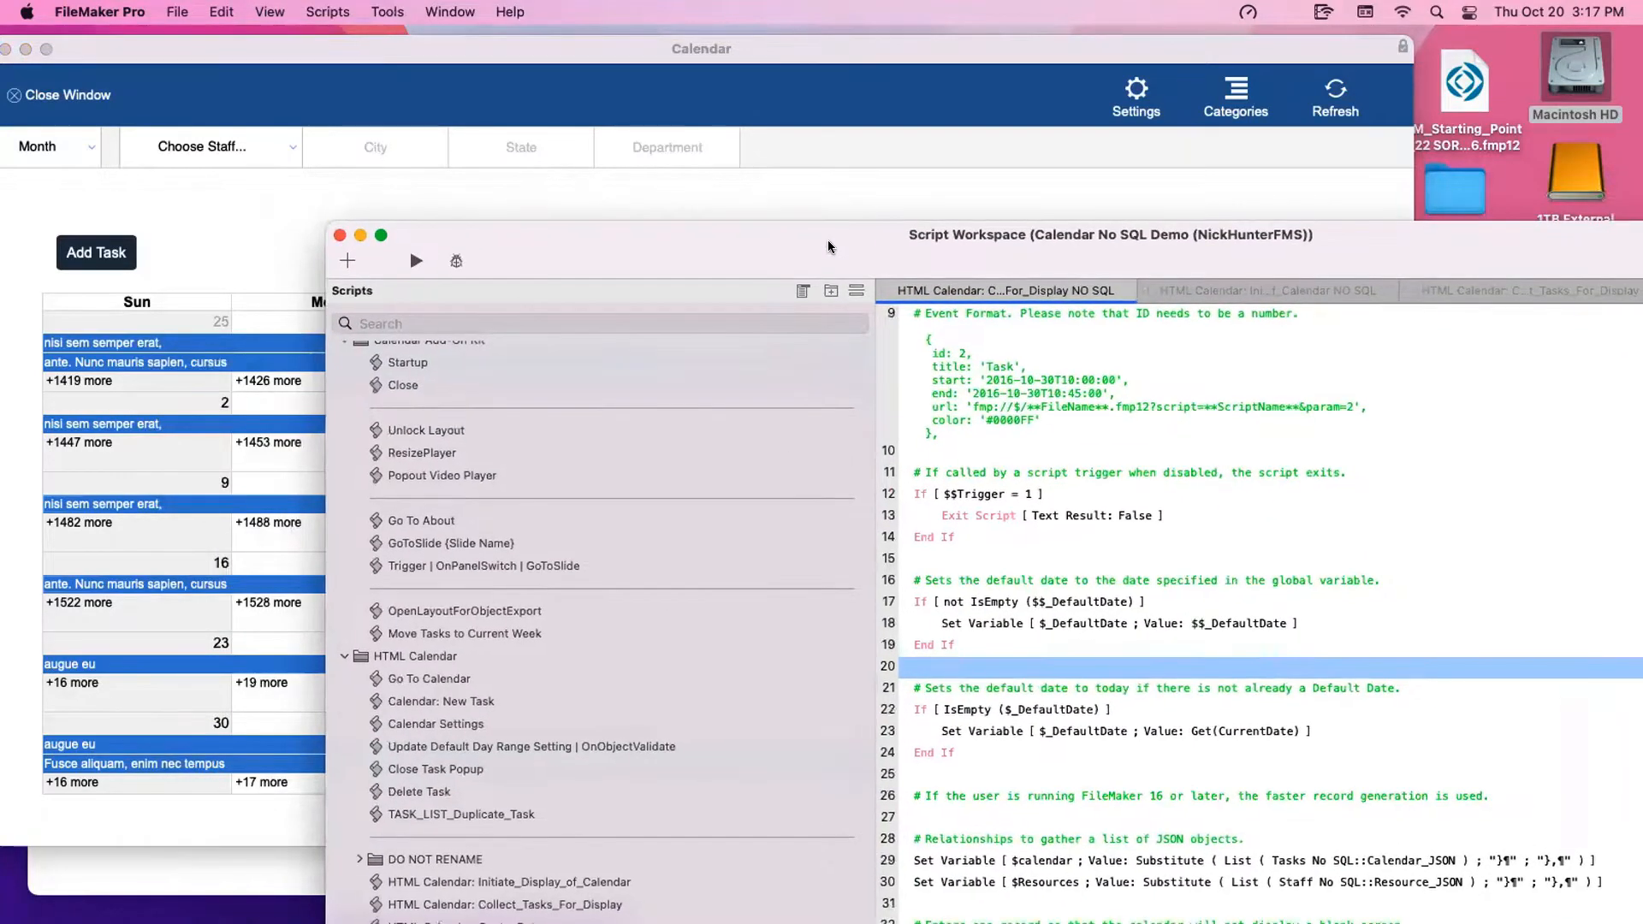
pyautogui.click(785, 206)
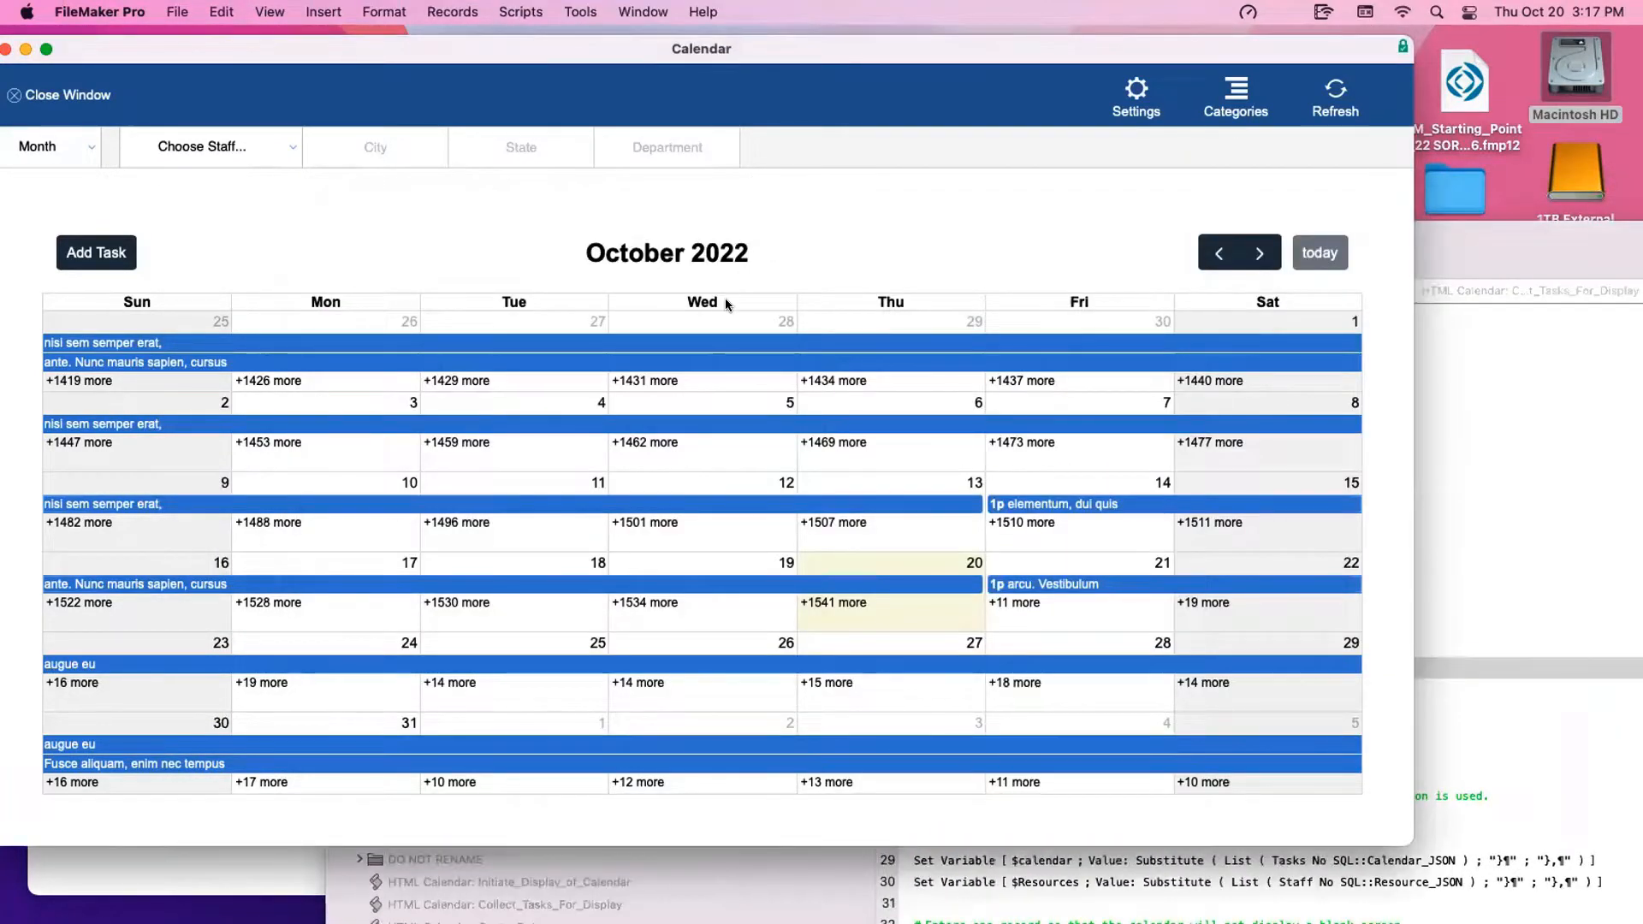
pyautogui.press('shift+super+d')
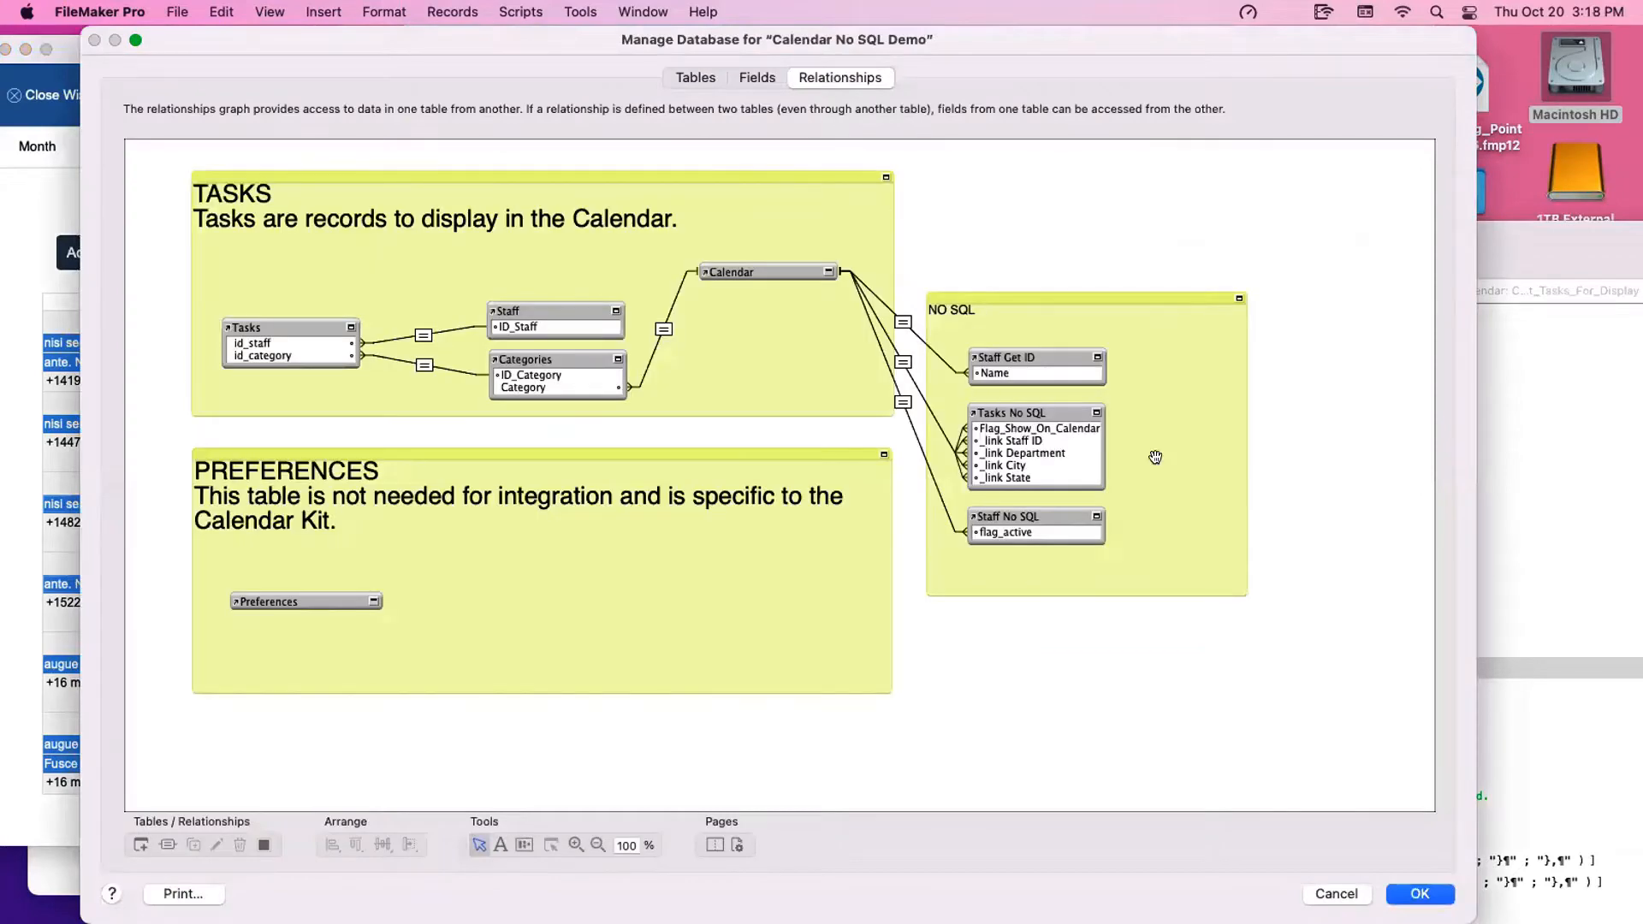
pyautogui.press('Return')
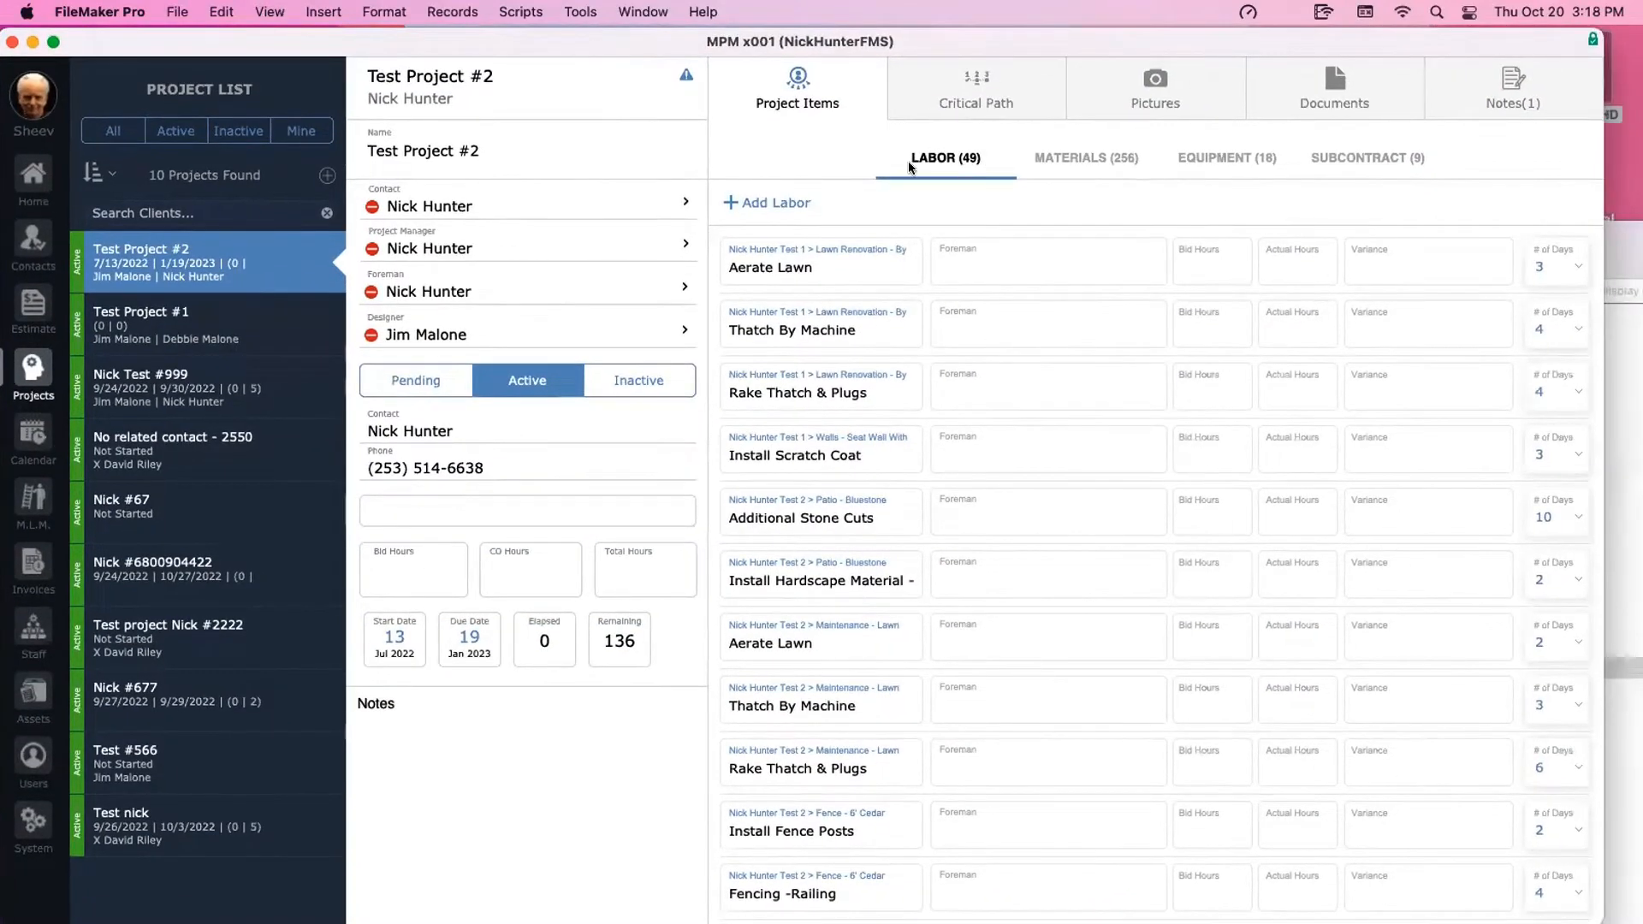
# Show the Critical Path of Test Project #2 in the MPM x001 file and view the labor picker for adding tasks
pyautogui.click(953, 94)
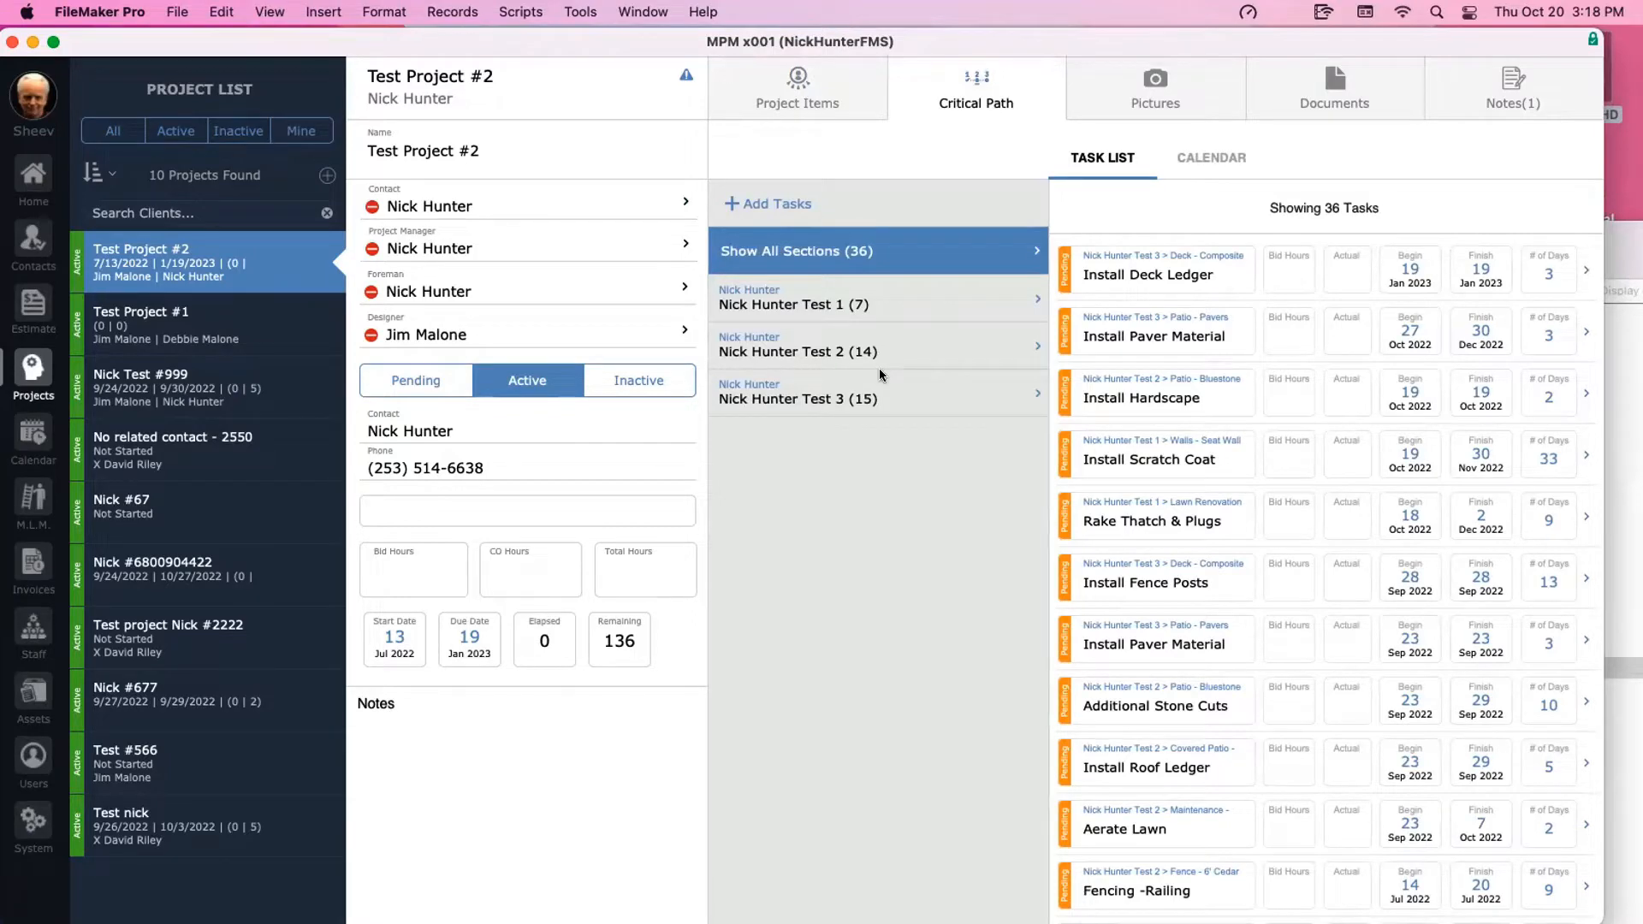
pyautogui.click(798, 211)
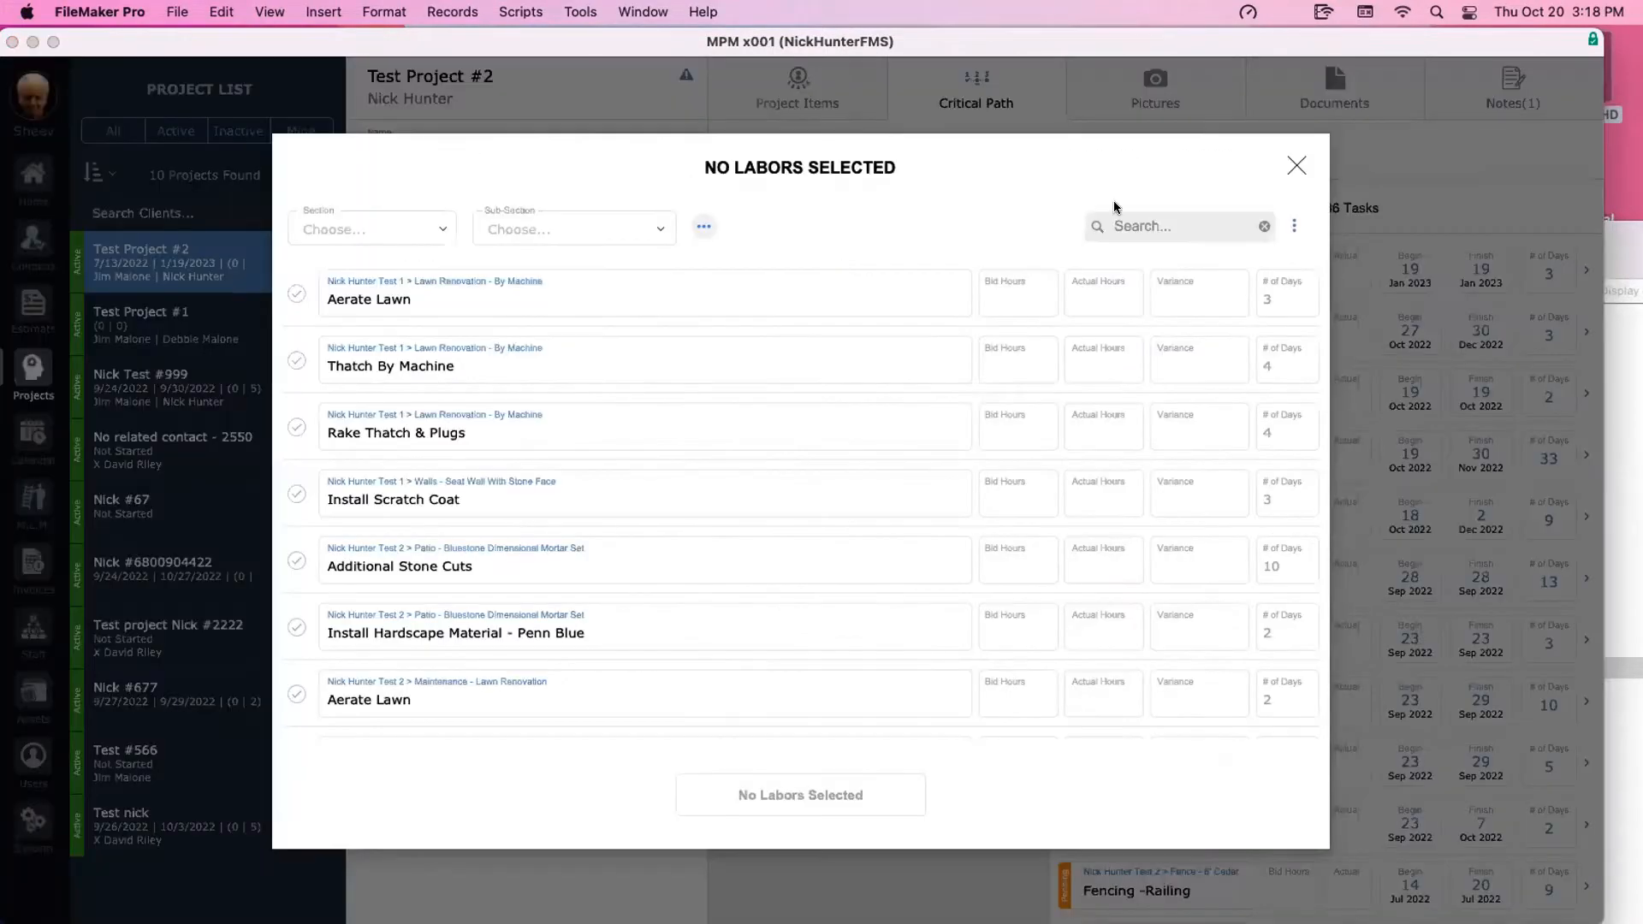
pyautogui.click(1296, 166)
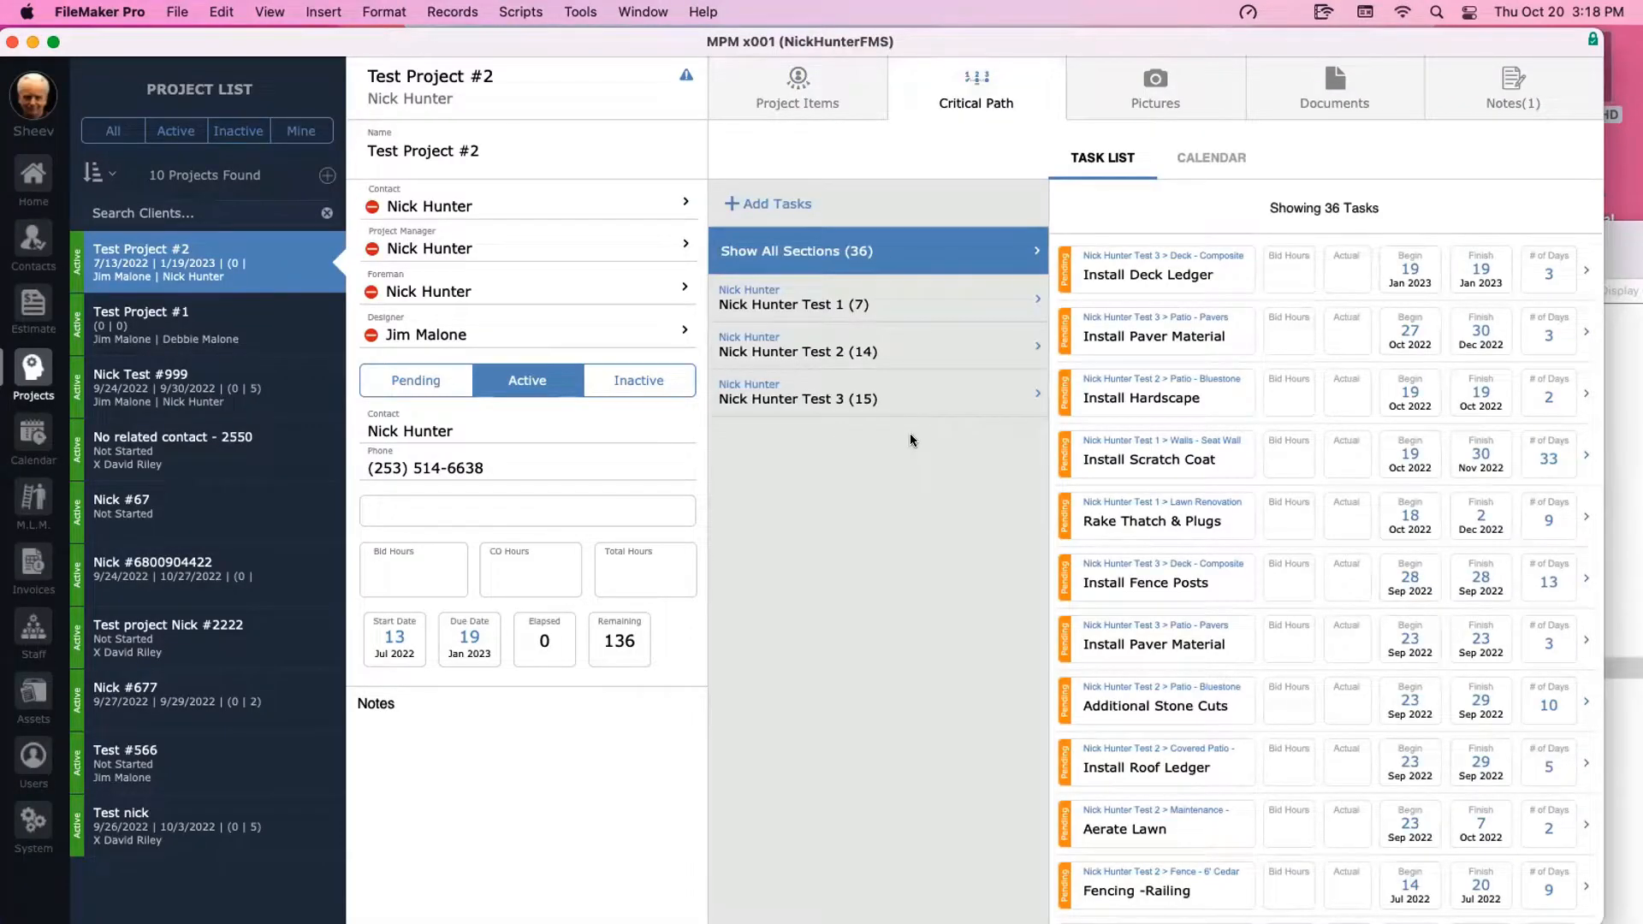
# Browse the project's task list and open the Install Paver Material task that begins on 23 Sep 2022
pyautogui.scroll(-4, 1408, 550)
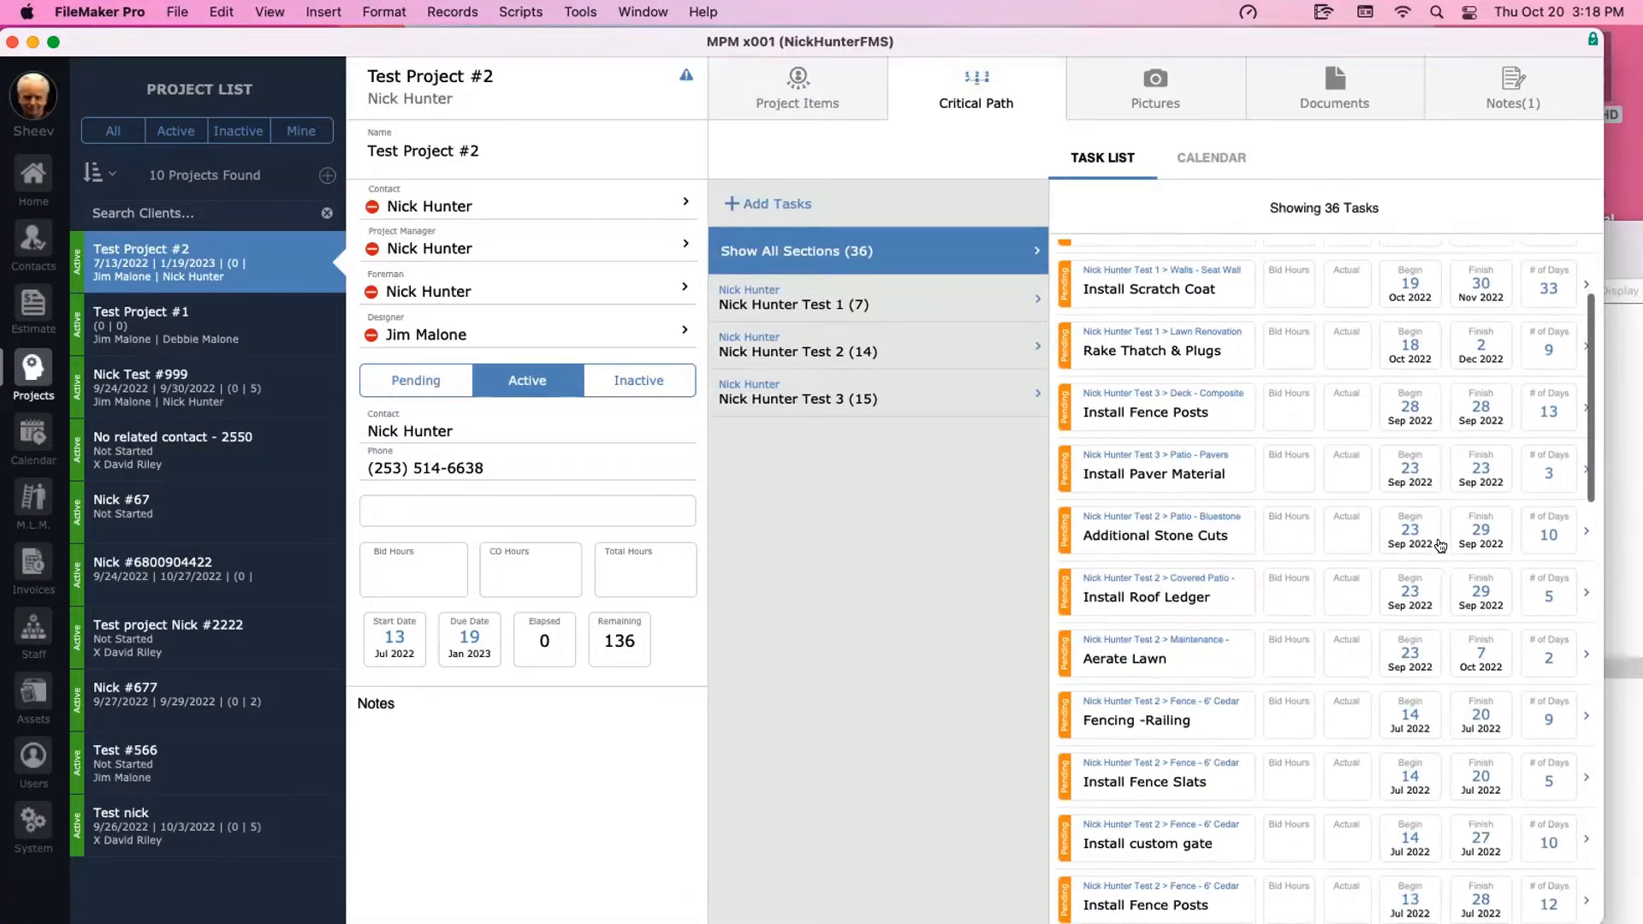
pyautogui.scroll(-4, 1399, 564)
pyautogui.scroll(6, 1393, 572)
pyautogui.scroll(1, 1395, 561)
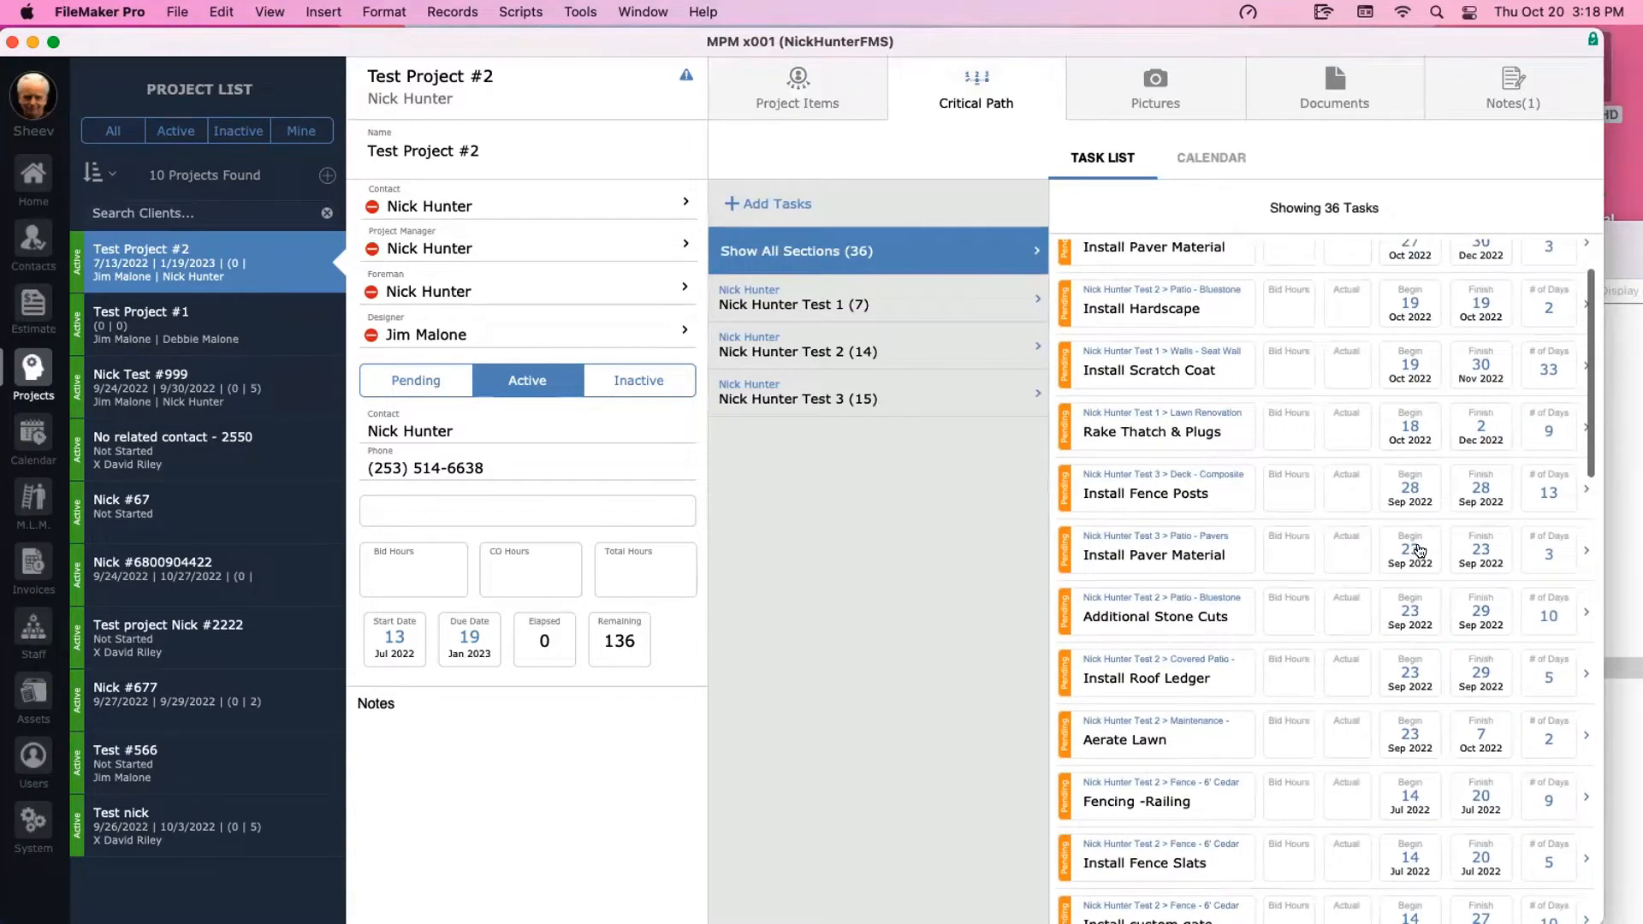
pyautogui.click(1420, 548)
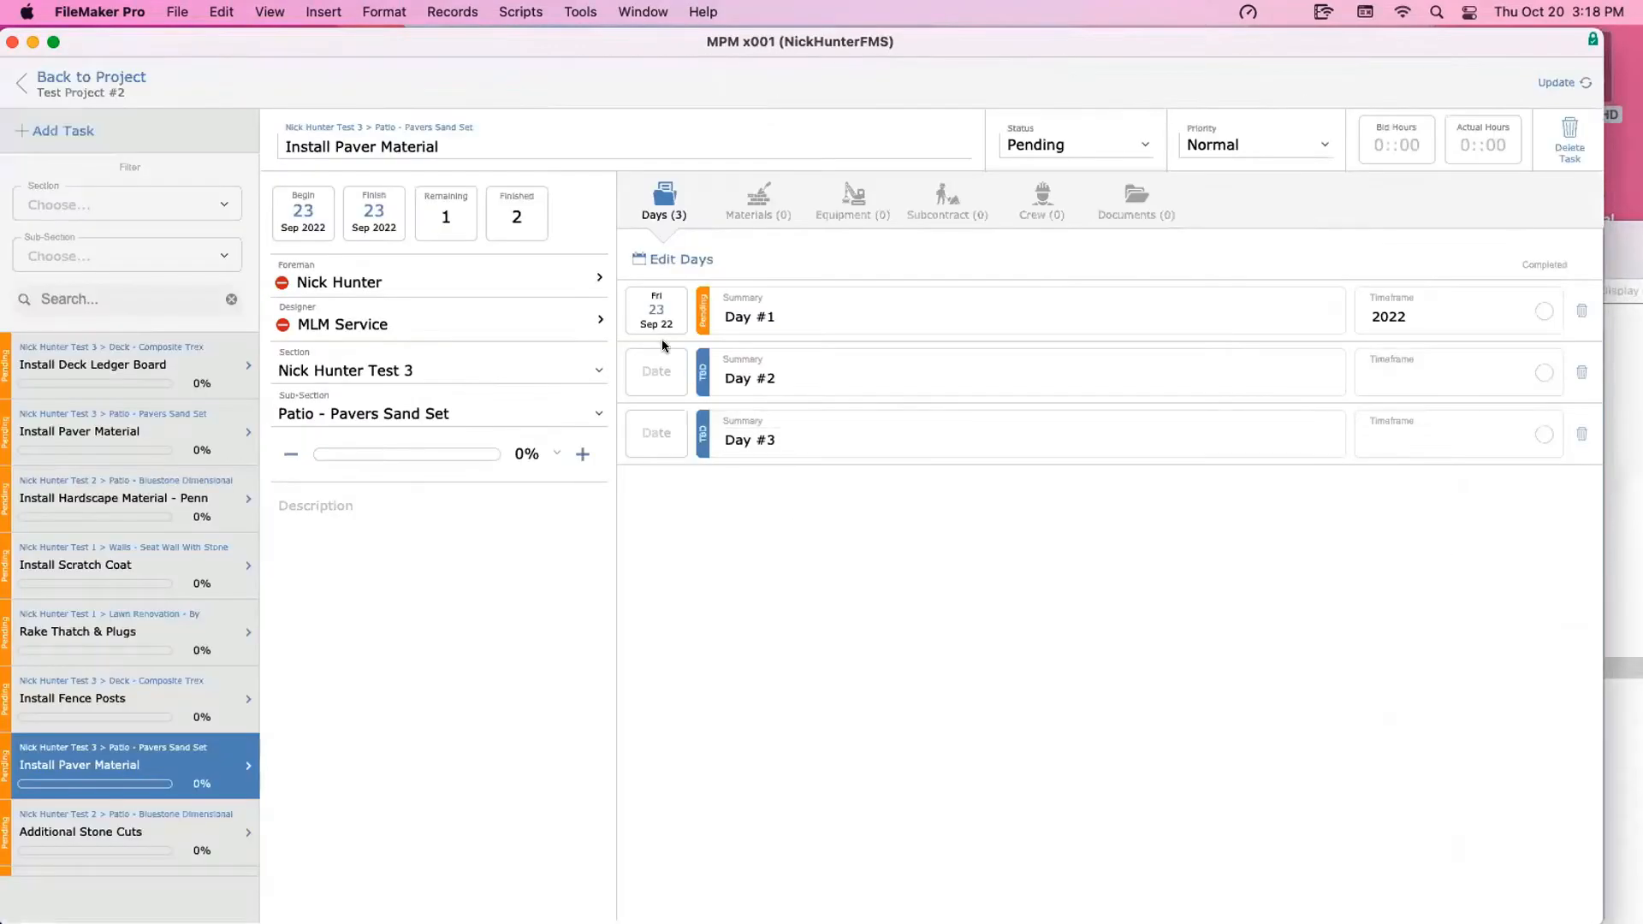
# Open the Install Paver Material task that begins on 27 Oct 2022 and set its Day #3 date to 4 January 2023
pyautogui.click(137, 454)
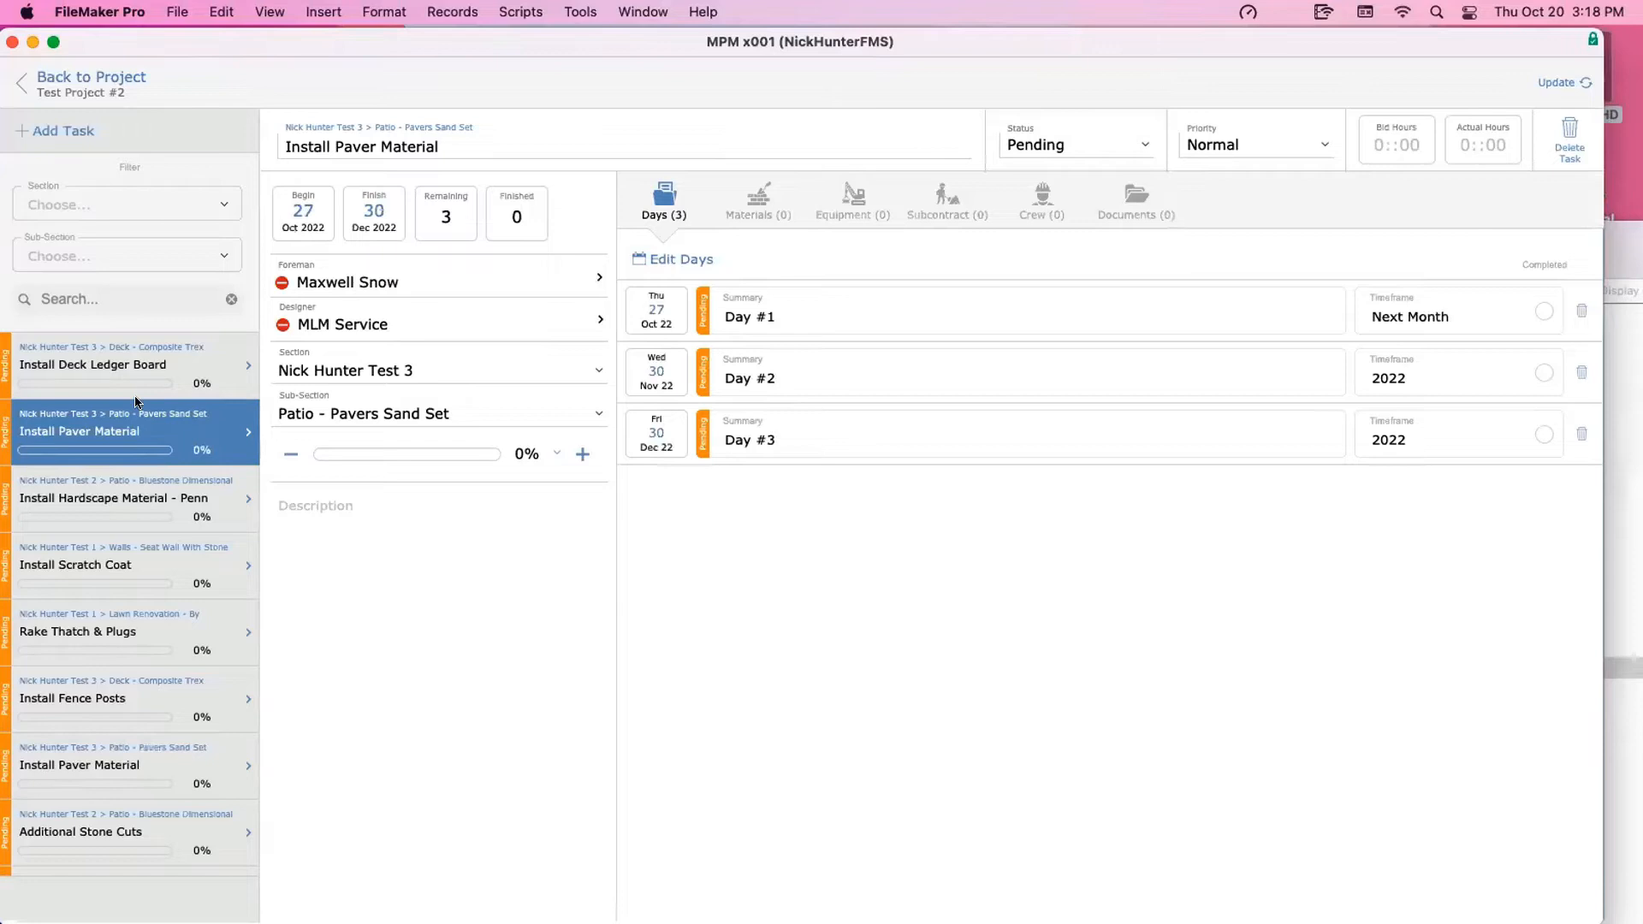
pyautogui.click(77, 383)
pyautogui.click(129, 454)
pyautogui.click(660, 435)
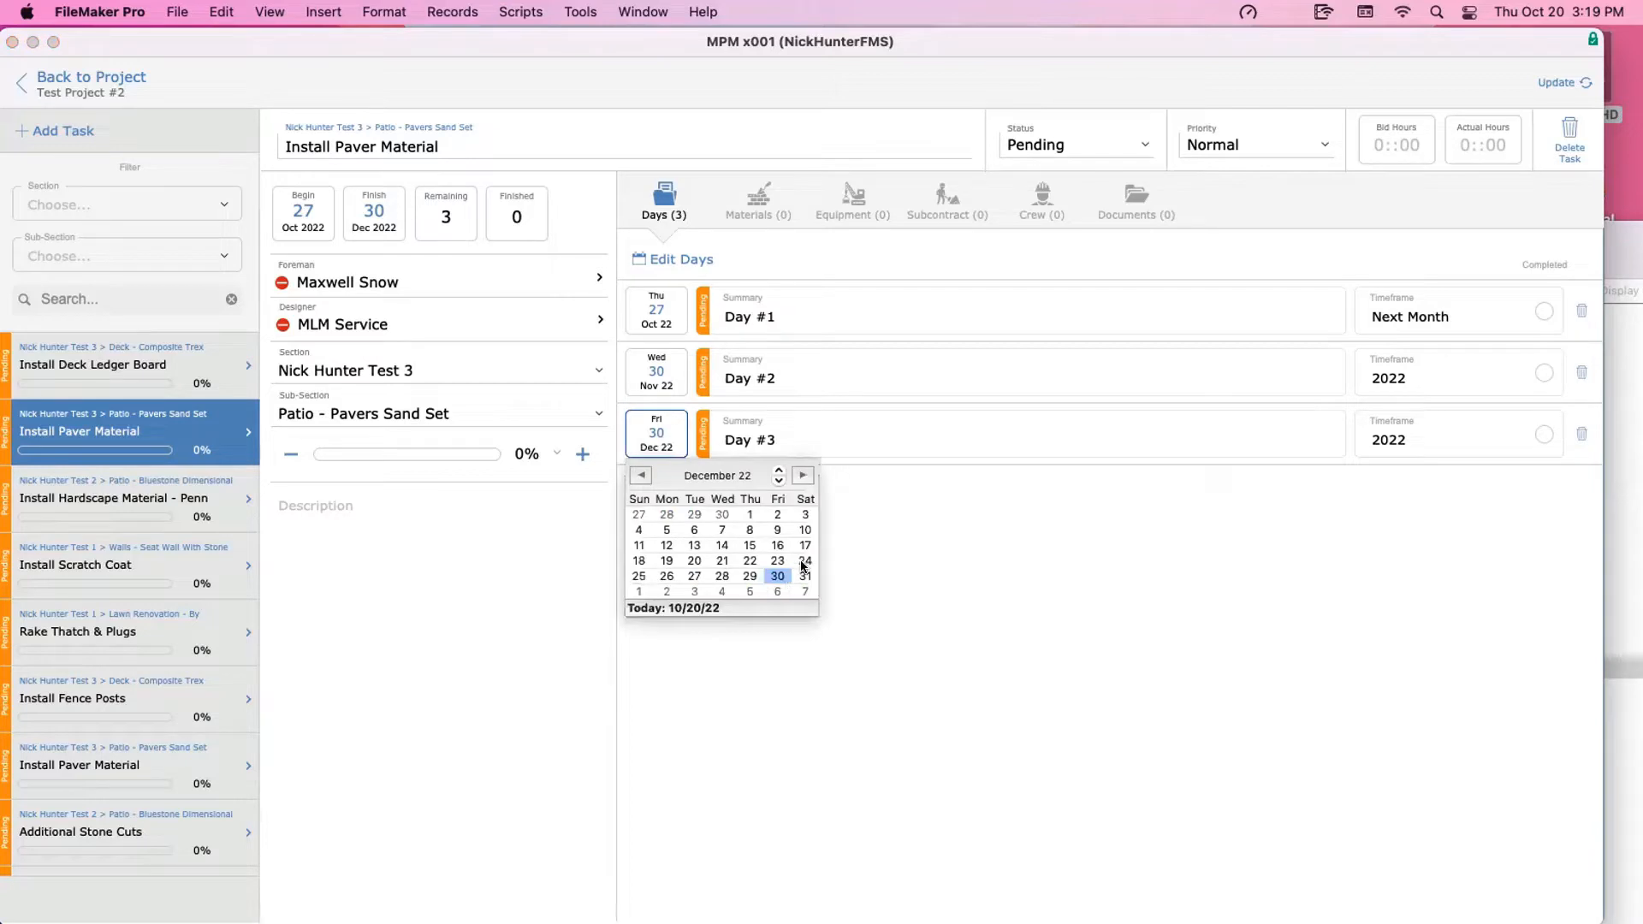
pyautogui.click(803, 475)
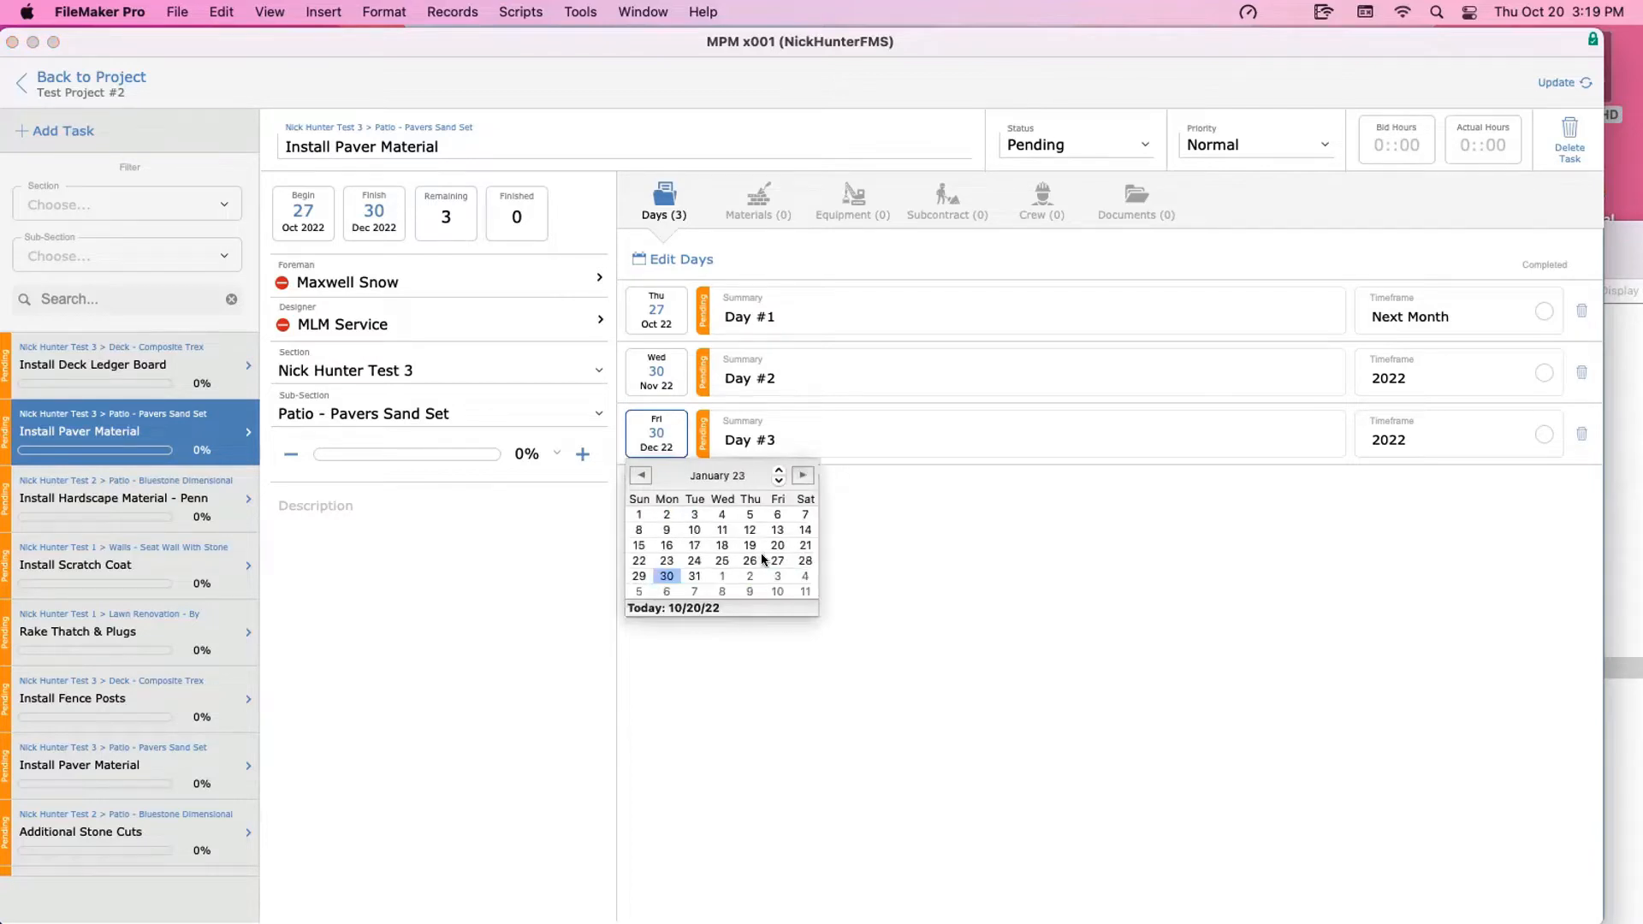
pyautogui.click(722, 514)
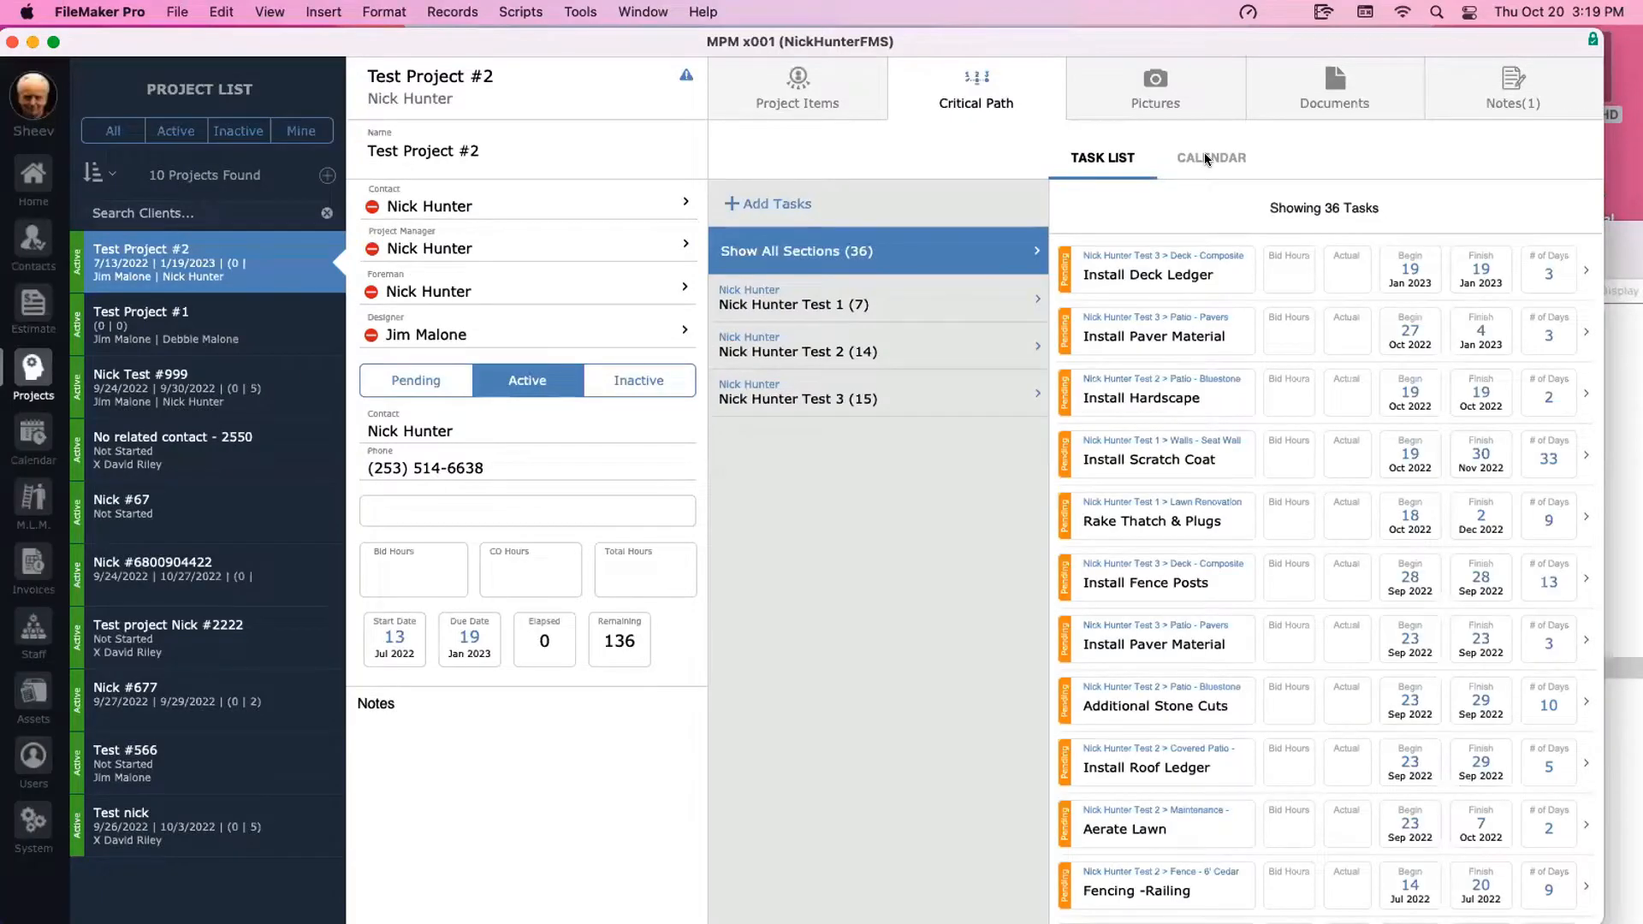
# View Test Project #2's tasks on its Critical Path calendar for October and November 2022
pyautogui.click(1204, 156)
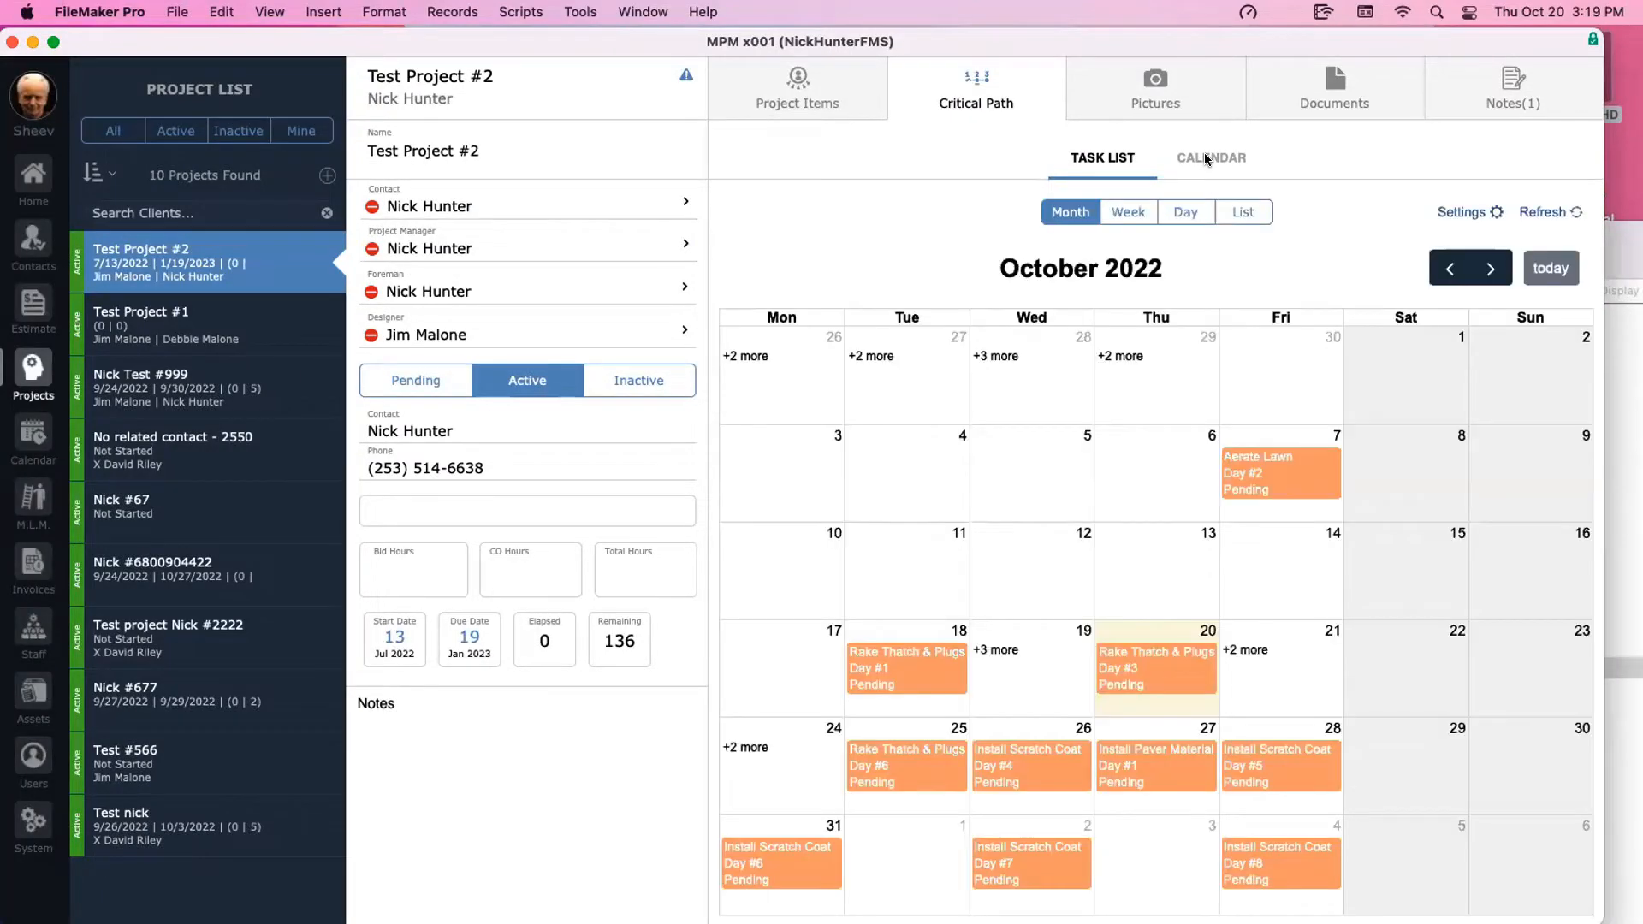
pyautogui.click(1493, 269)
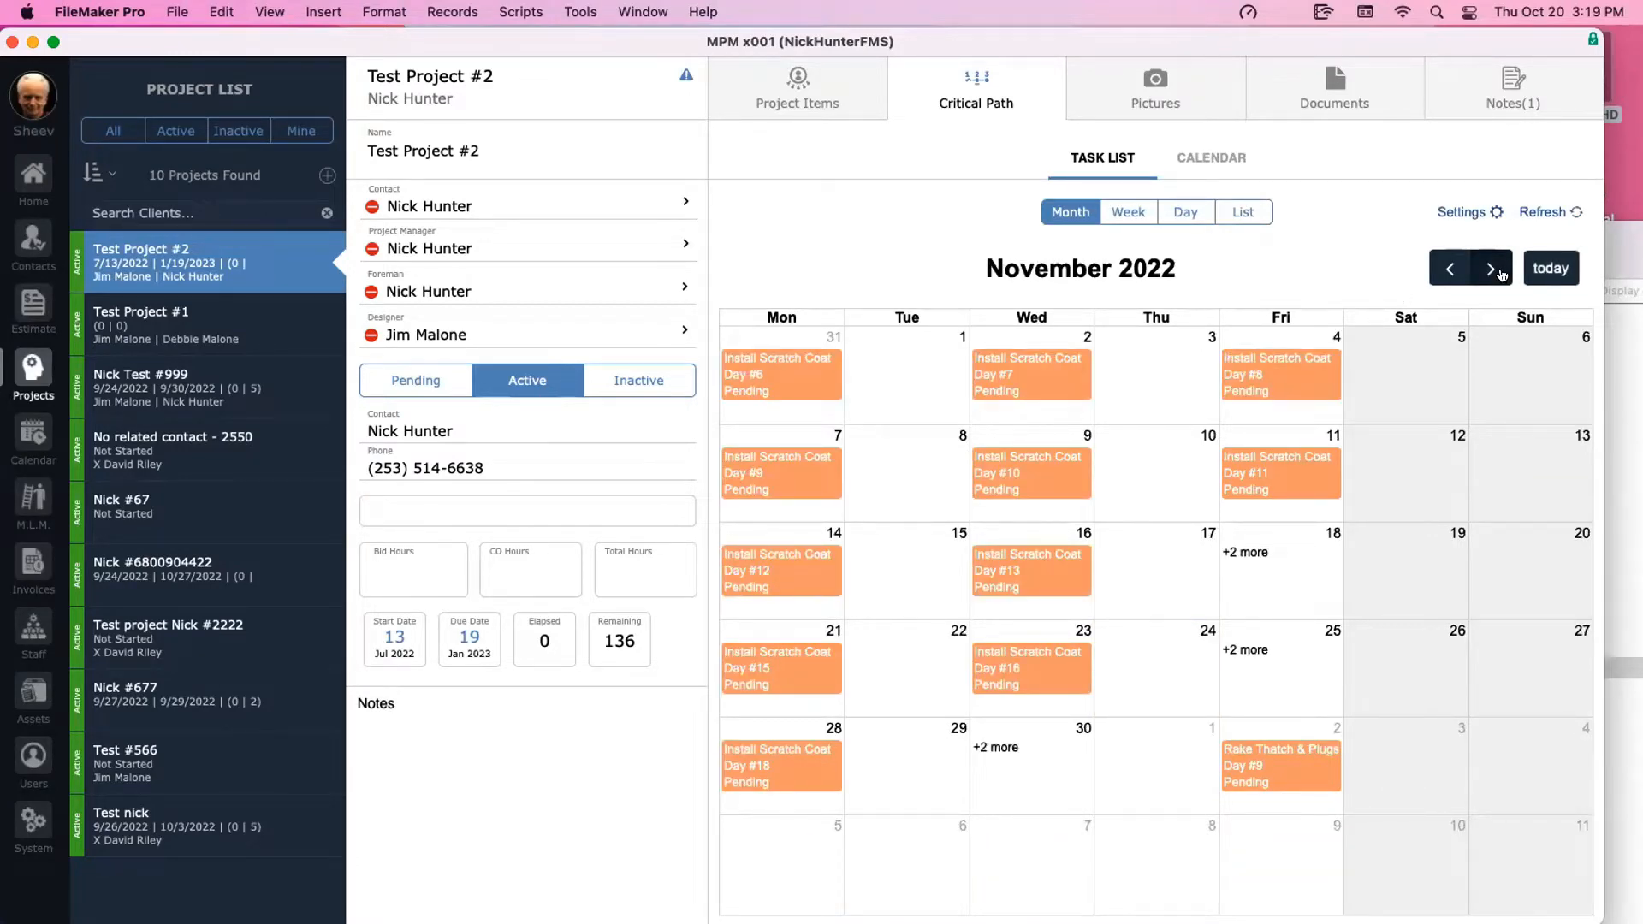
pyautogui.click(1223, 160)
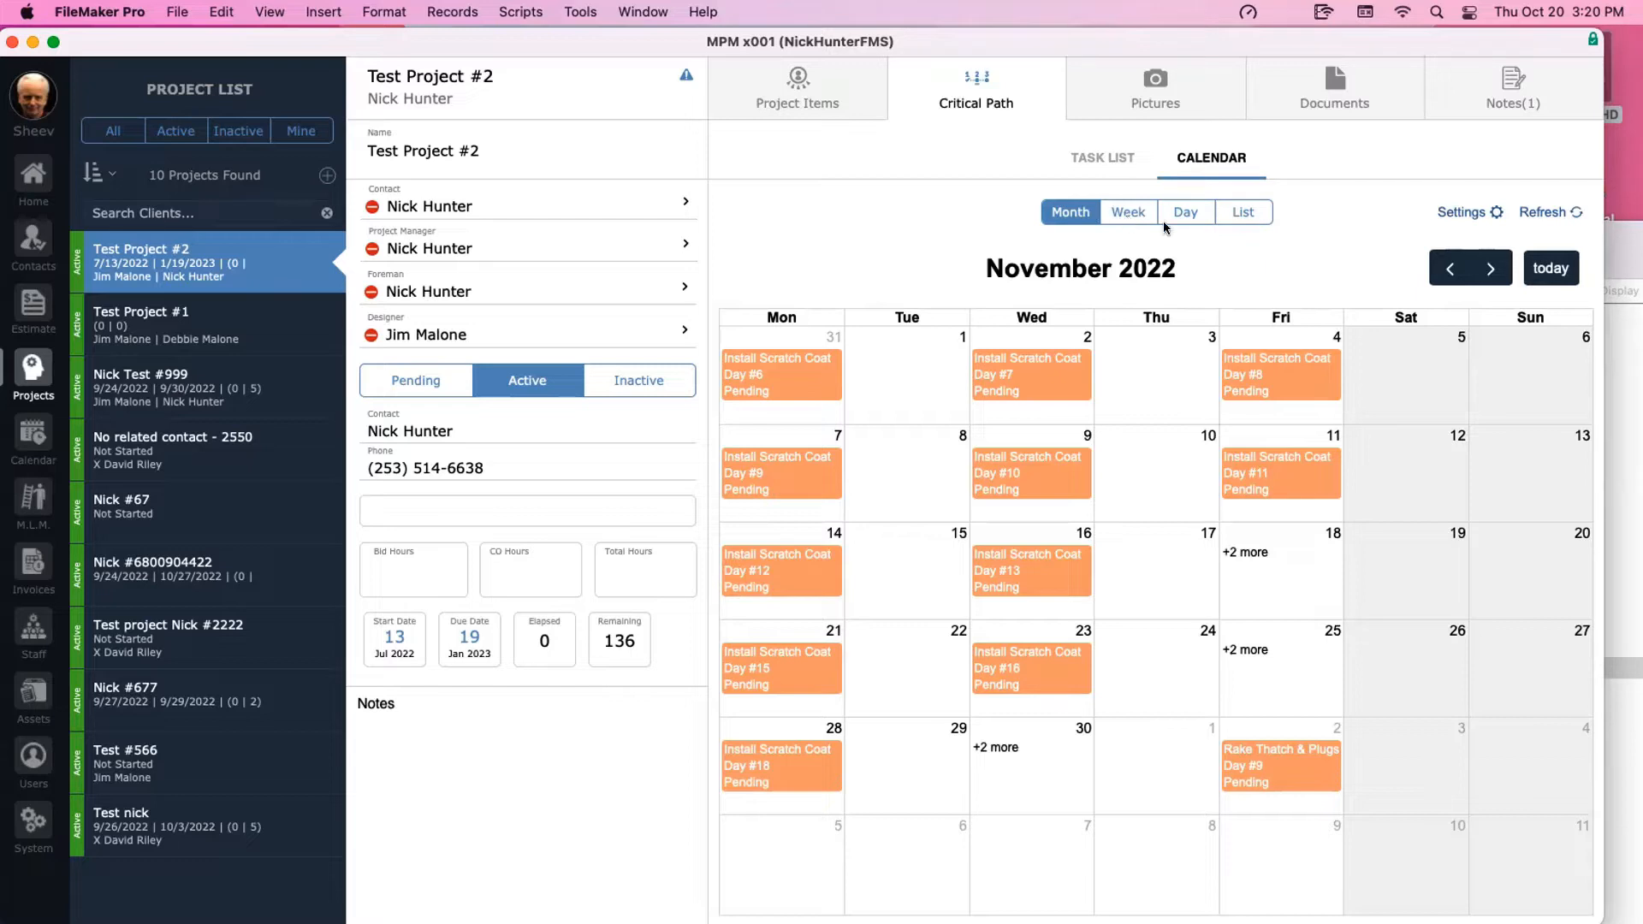
# View the first staff member's projects and active tasks on their calendars in the Staff module
pyautogui.click(35, 631)
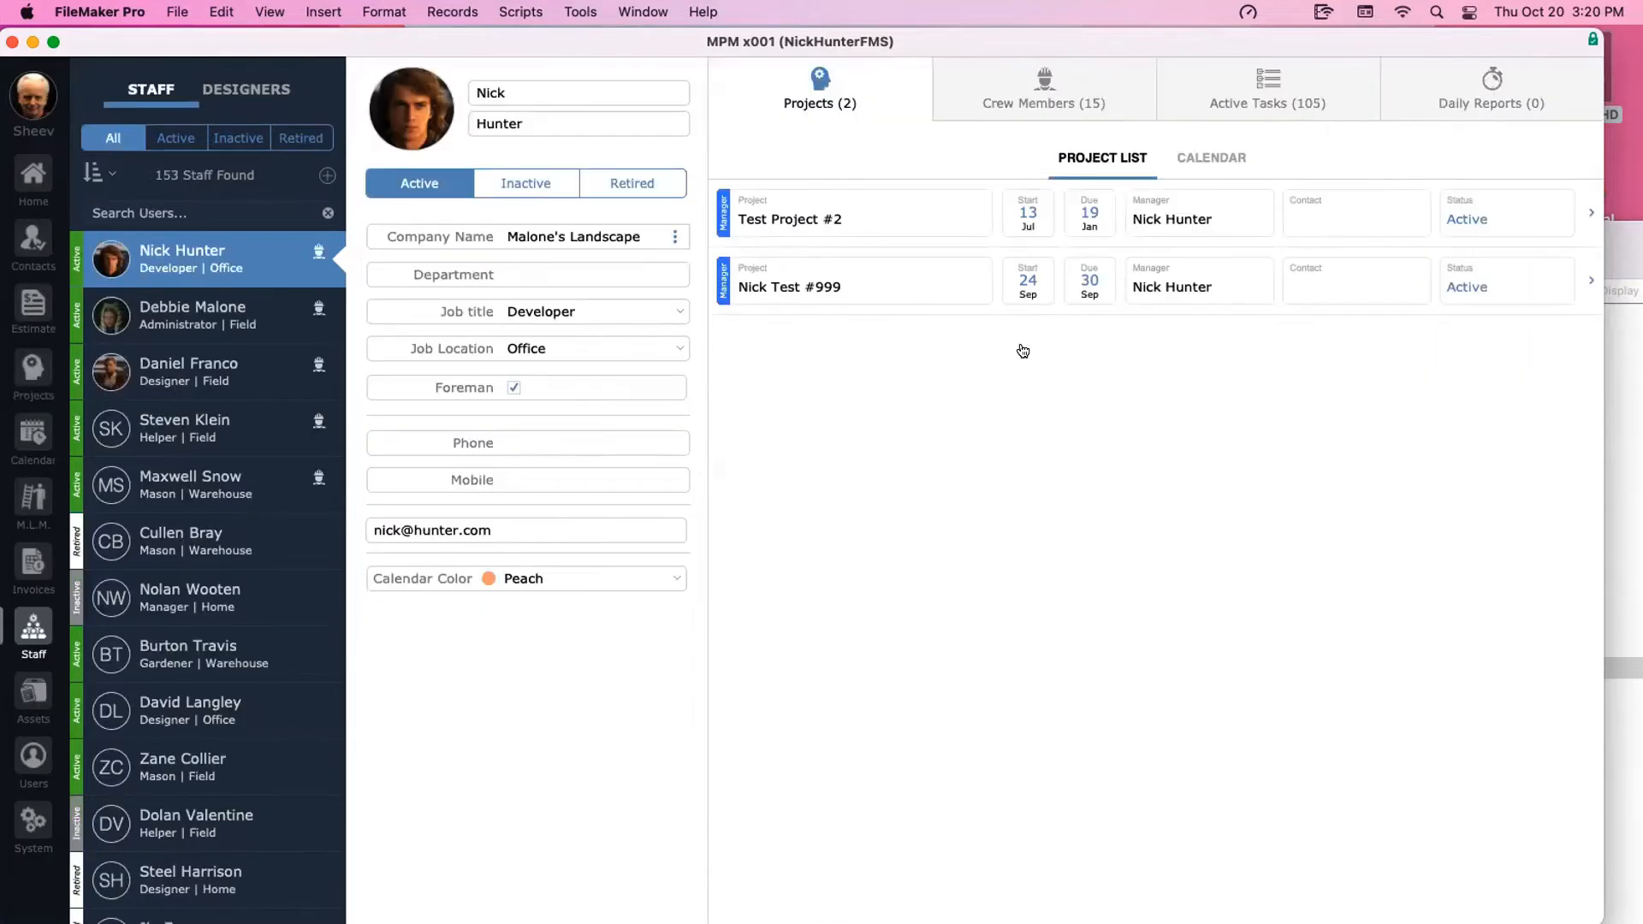
pyautogui.click(1219, 158)
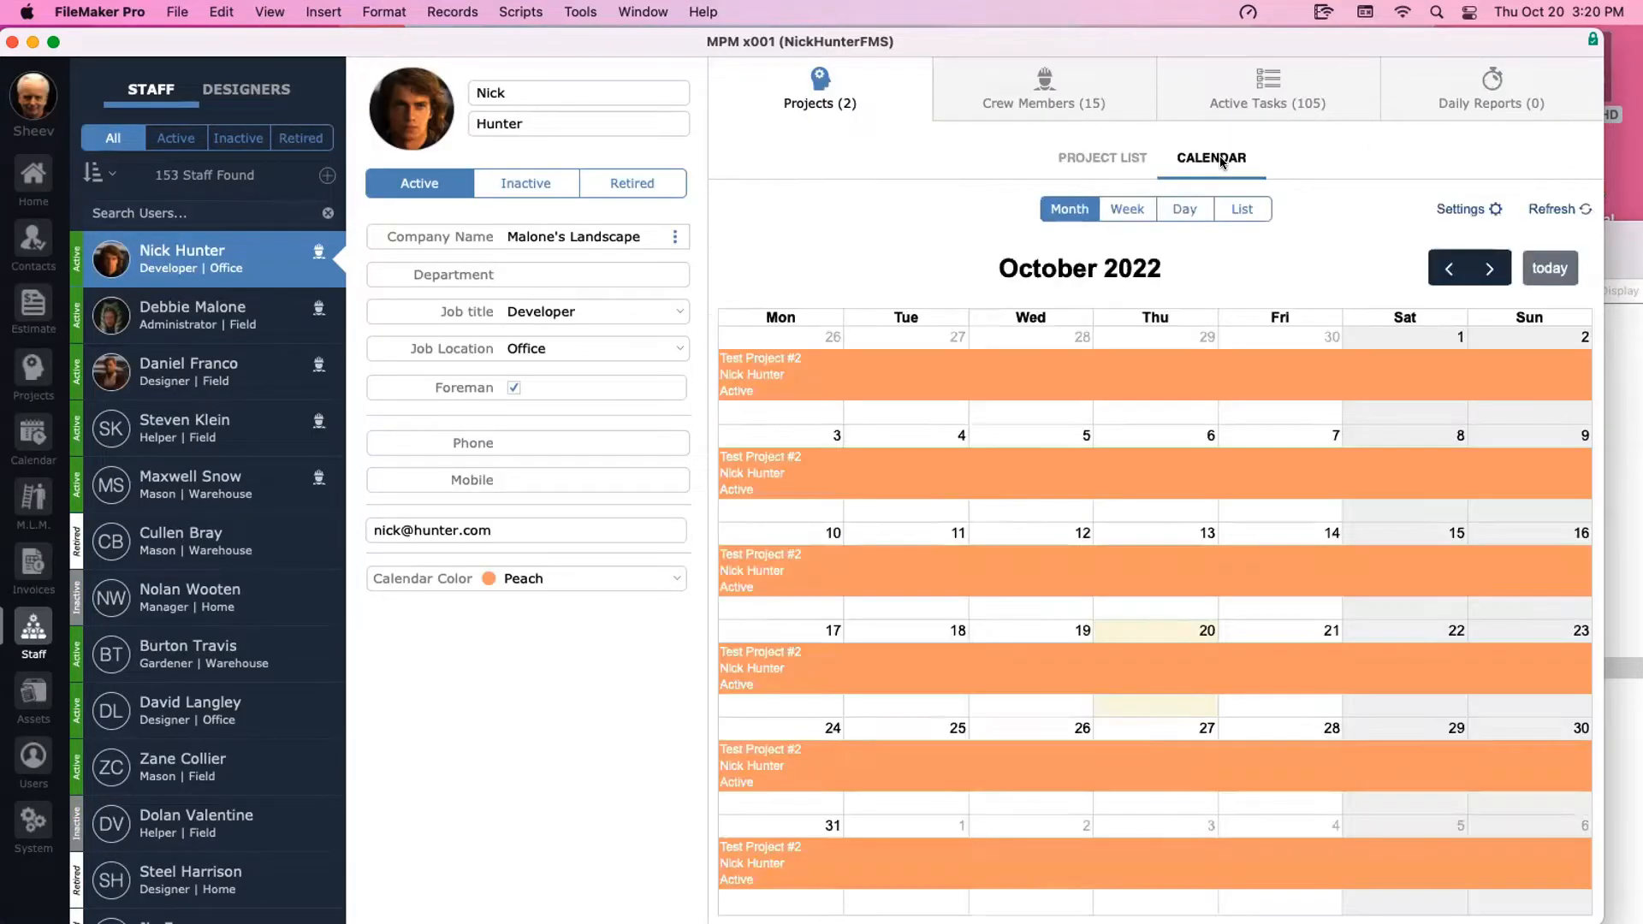
pyautogui.click(1224, 86)
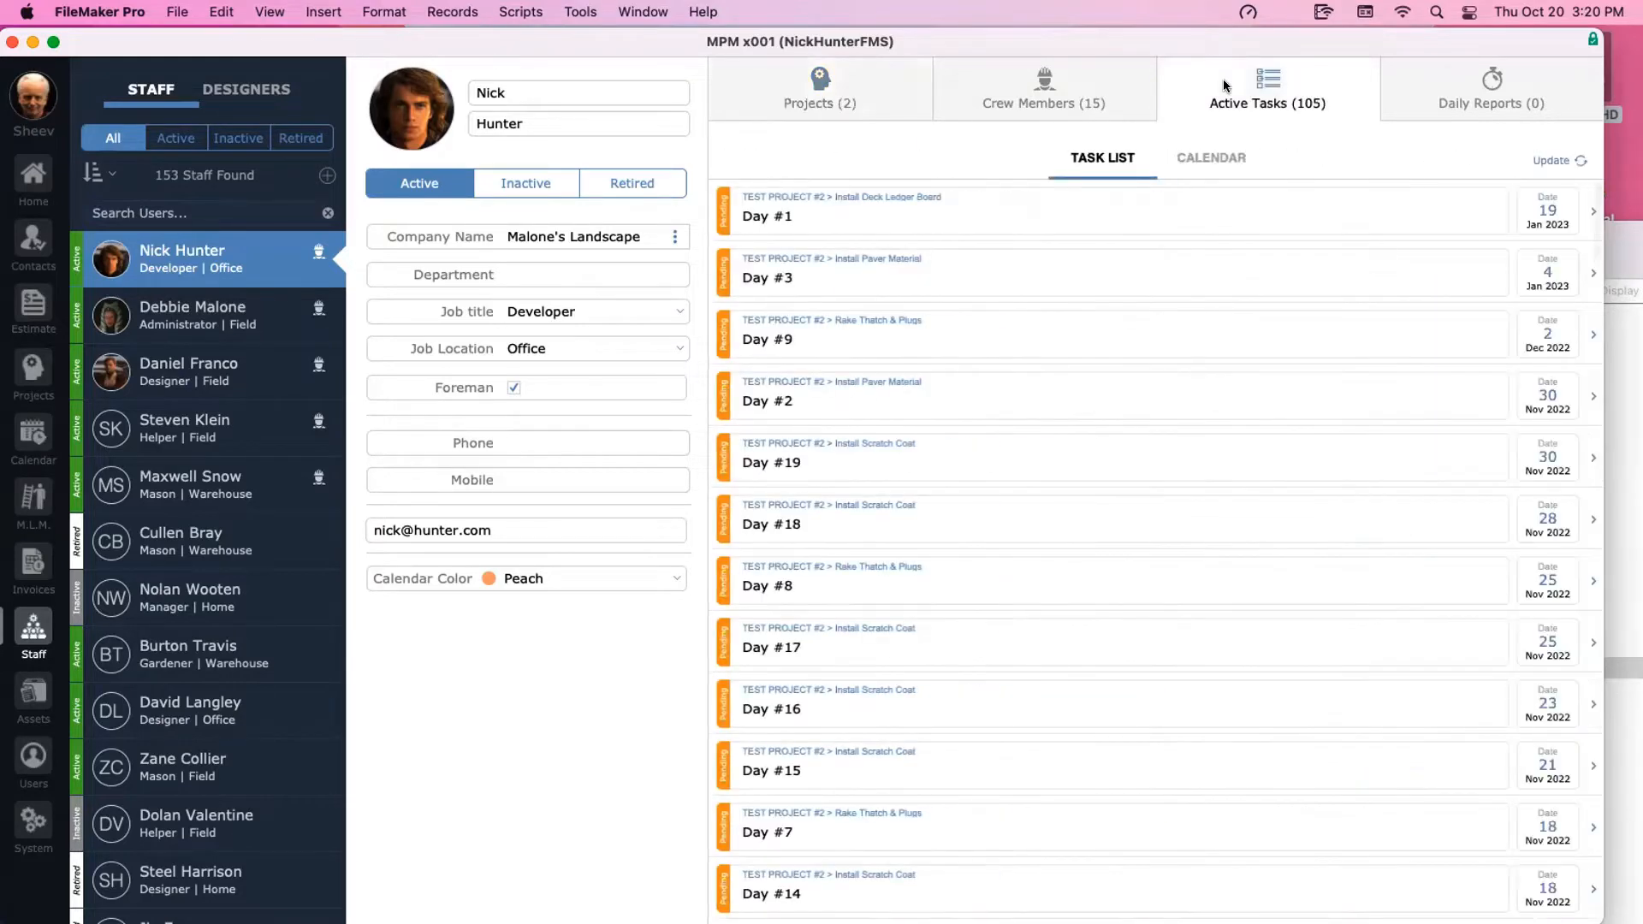
pyautogui.click(1203, 155)
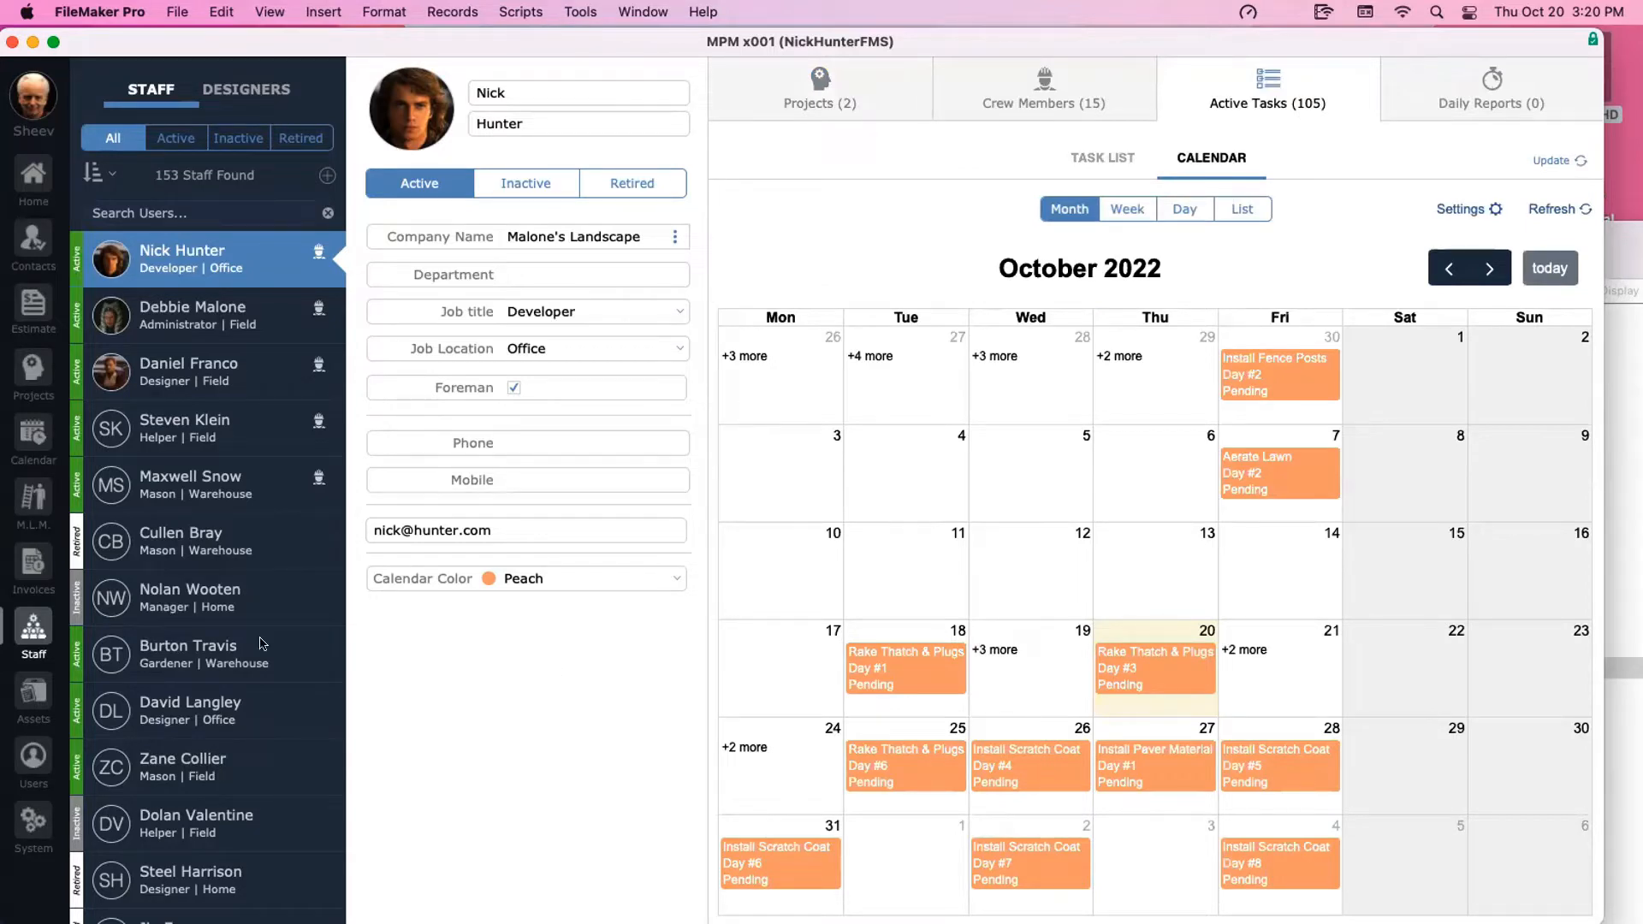
# View the overall project calendar in MPM x001 and switch back to the Calendar window of the No SQL demo
pyautogui.click(31, 438)
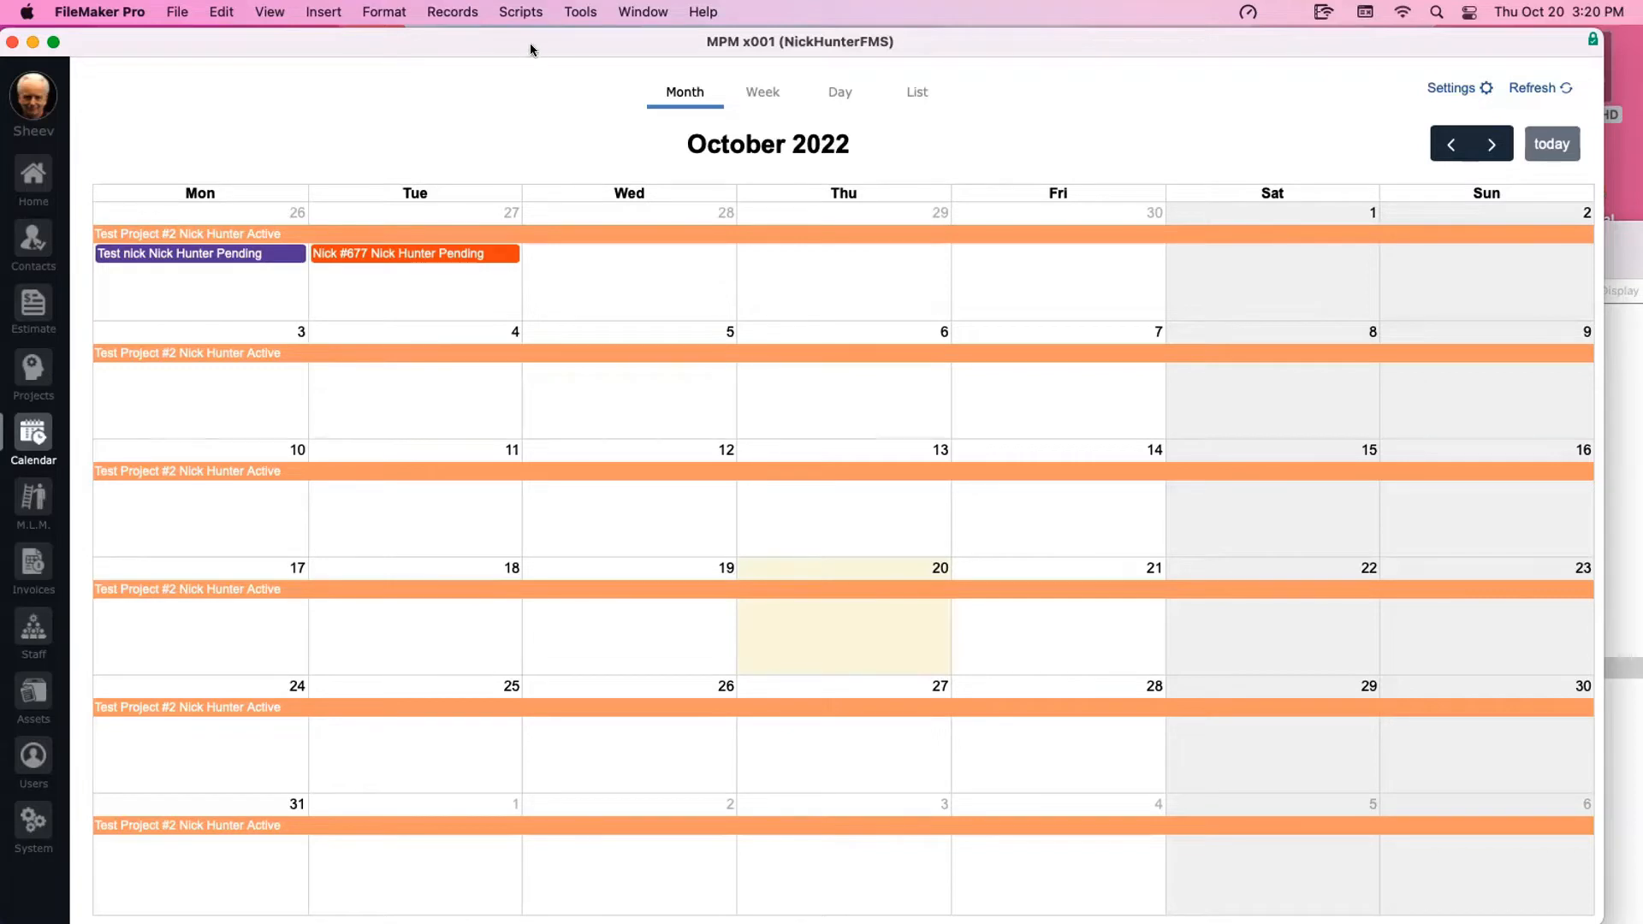
pyautogui.moveTo(531, 42); pyautogui.dragTo(1220, 734)
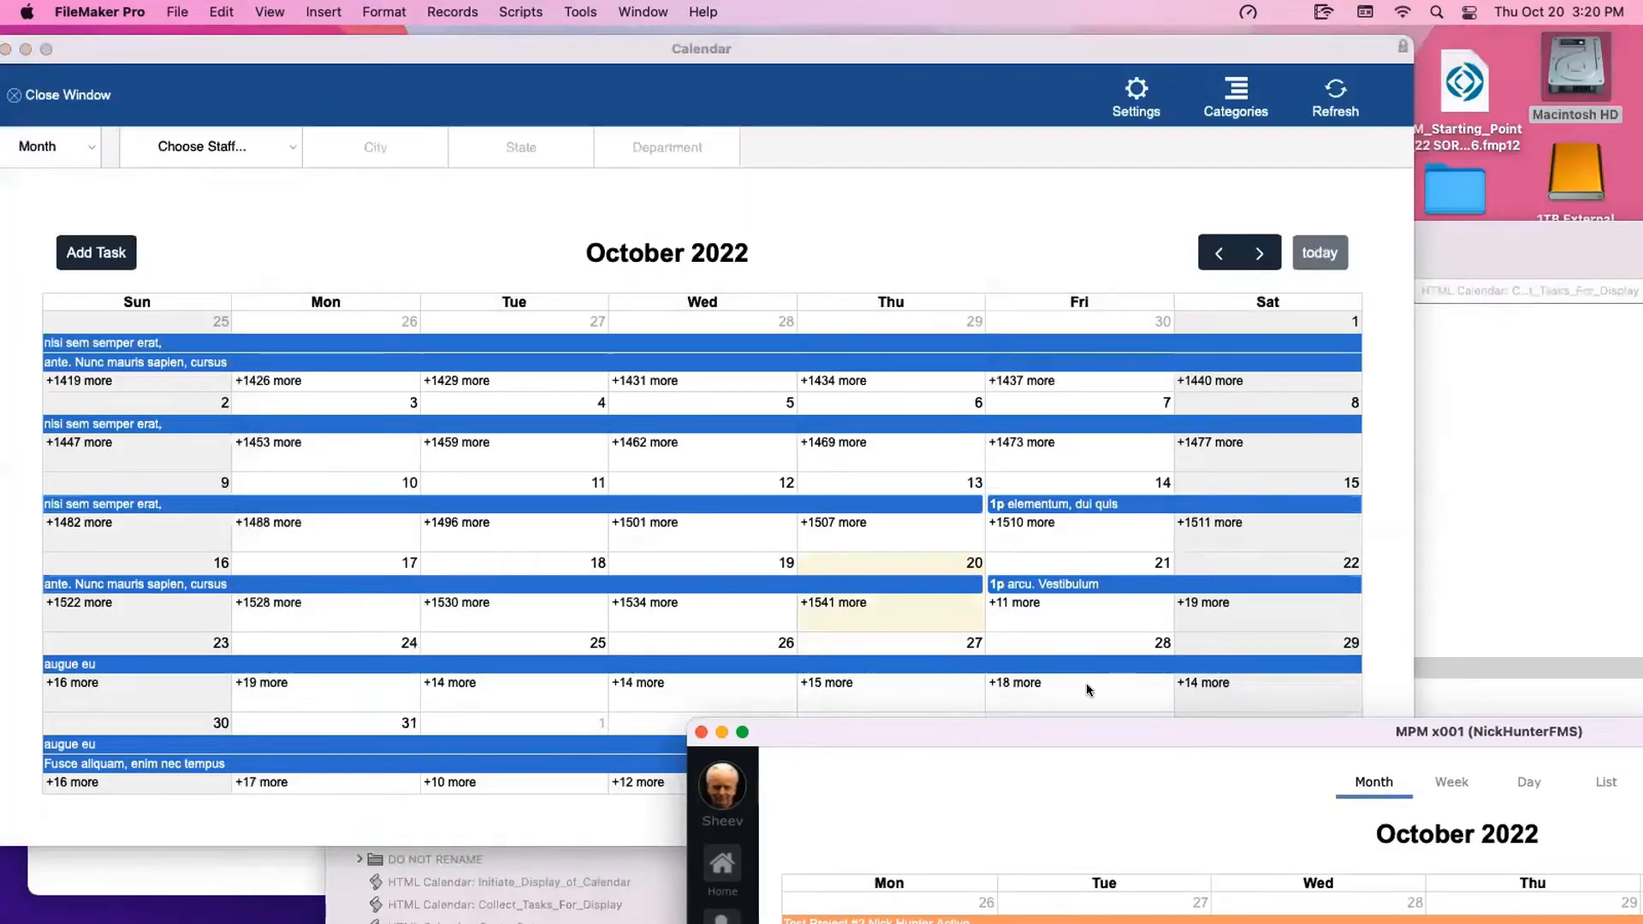
pyautogui.click(1087, 687)
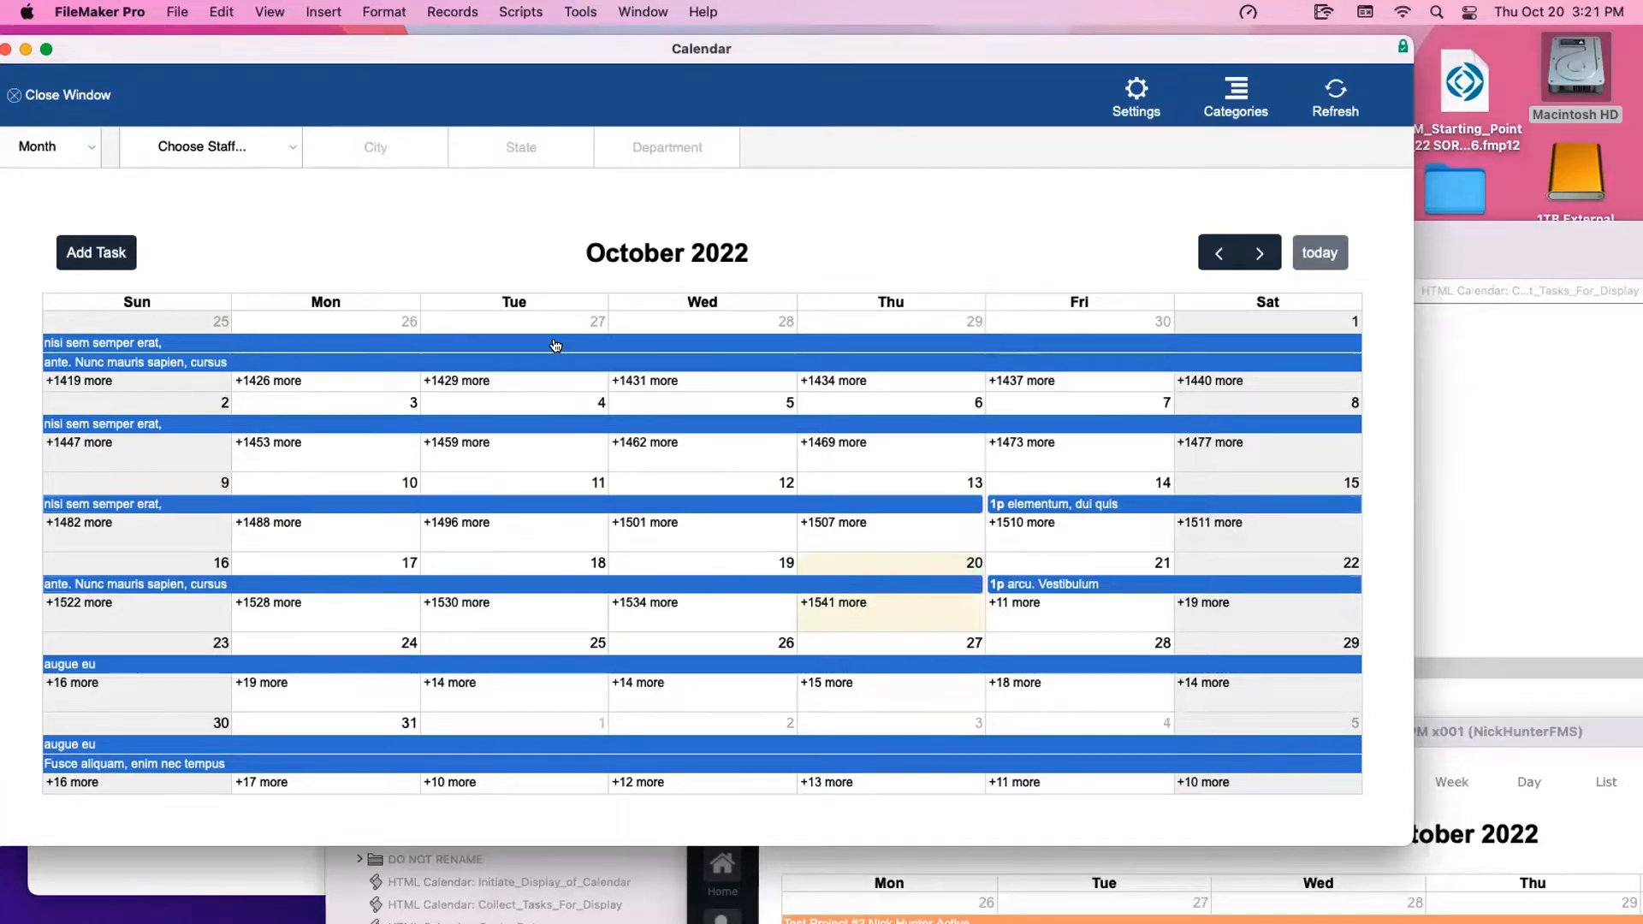
# Filter the demo calendar to the last three staff members in the staff list
pyautogui.click(210, 146)
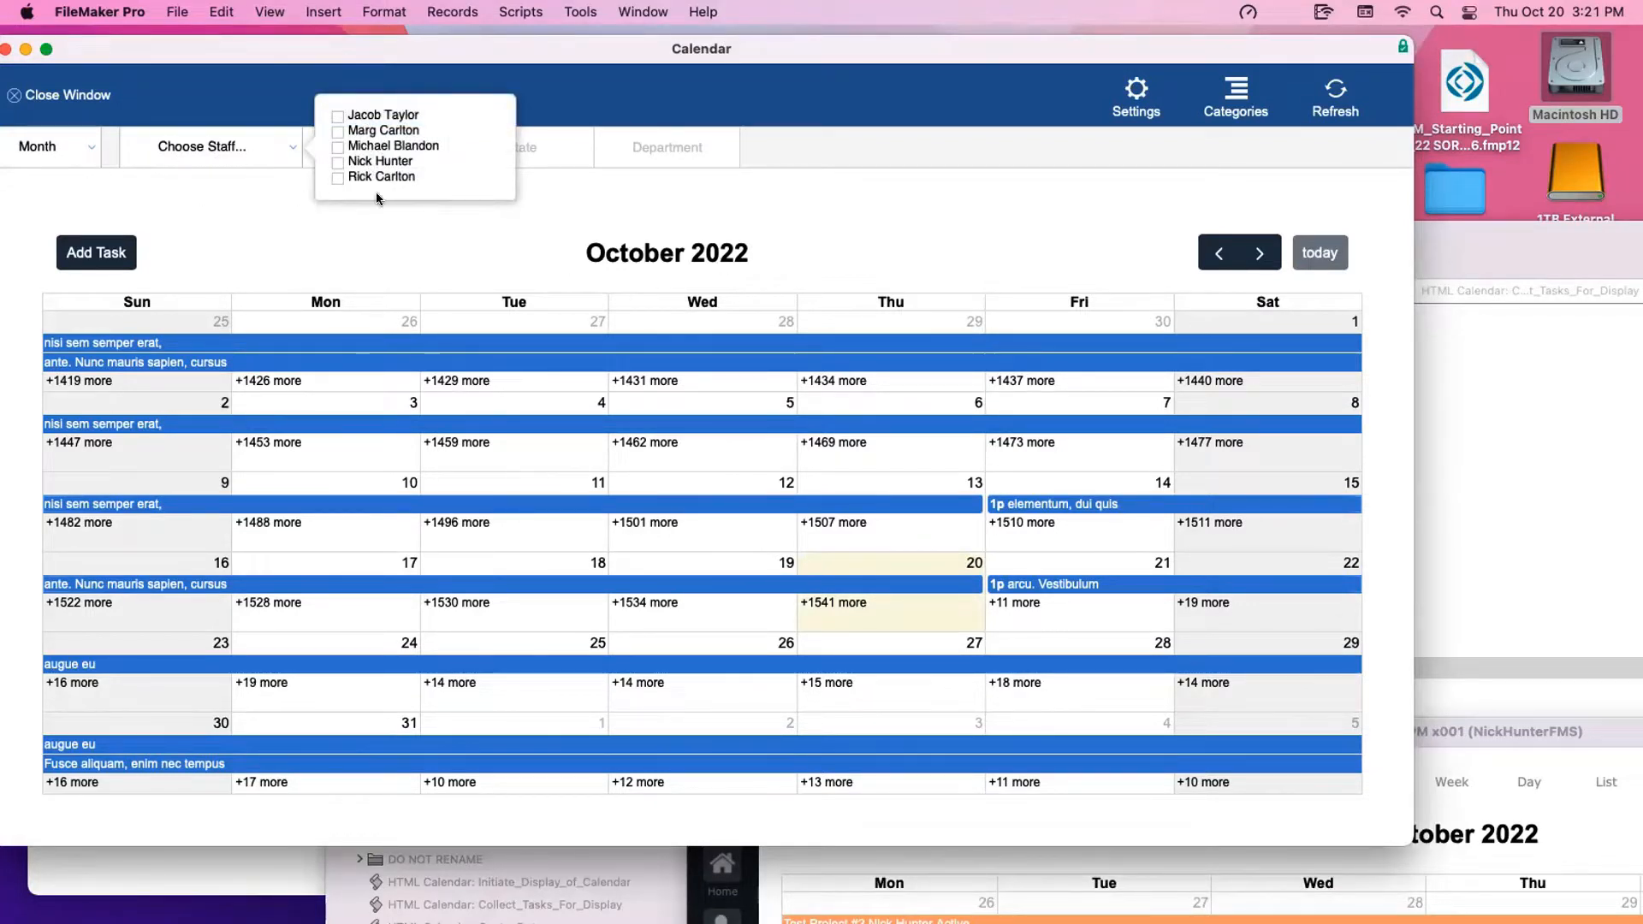
pyautogui.click(387, 146)
pyautogui.click(387, 176)
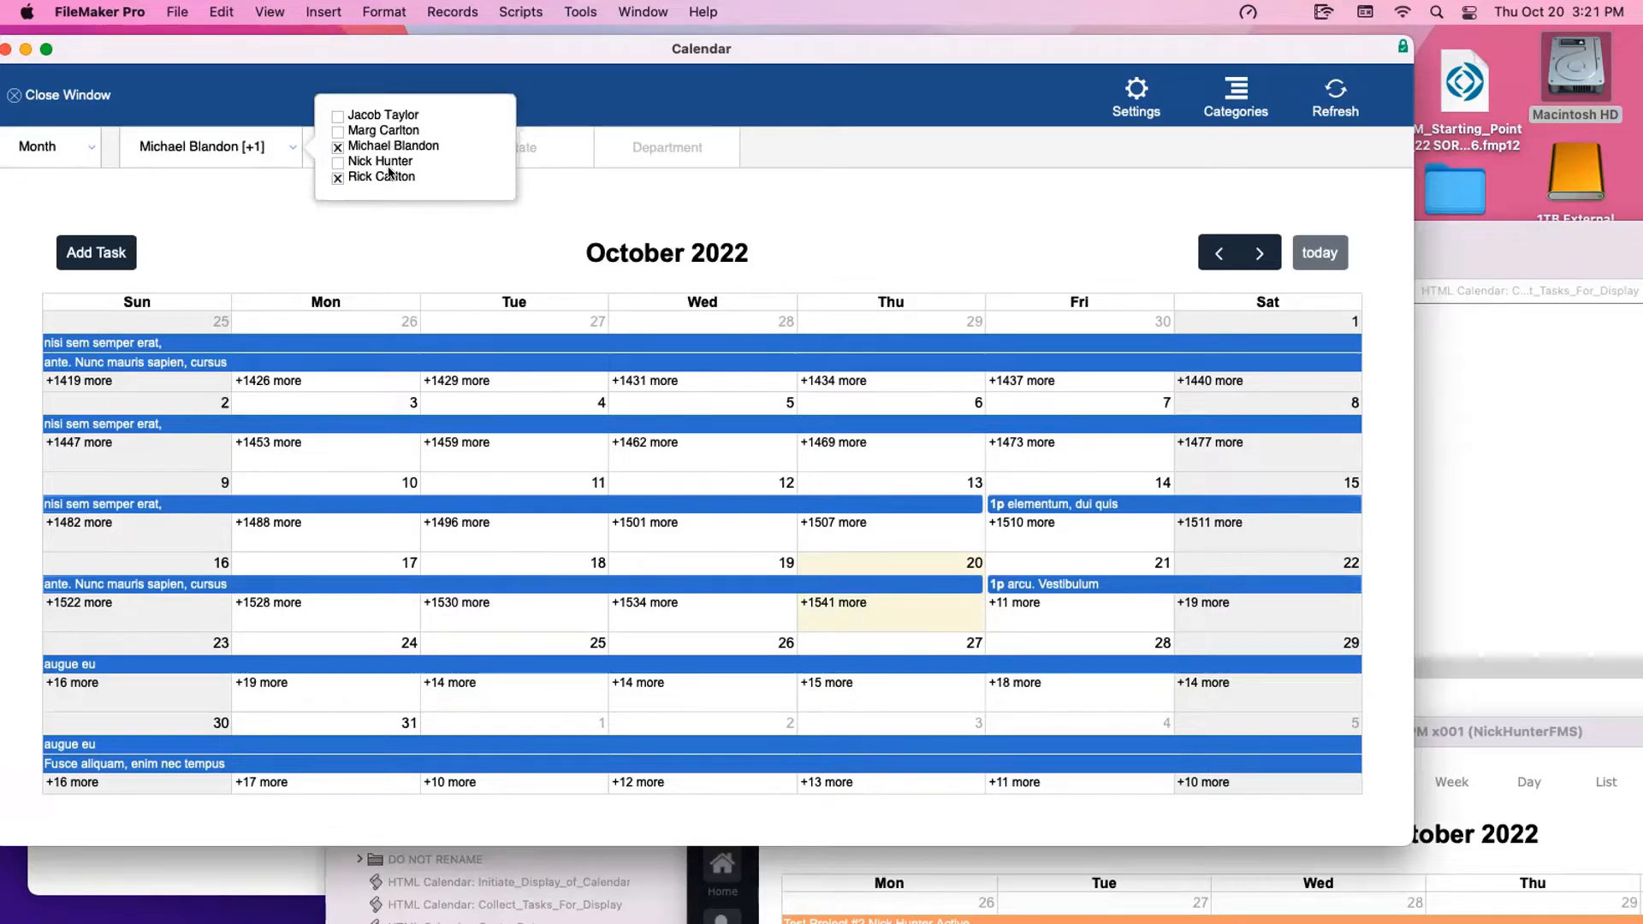
pyautogui.click(390, 146)
pyautogui.click(385, 161)
pyautogui.click(385, 146)
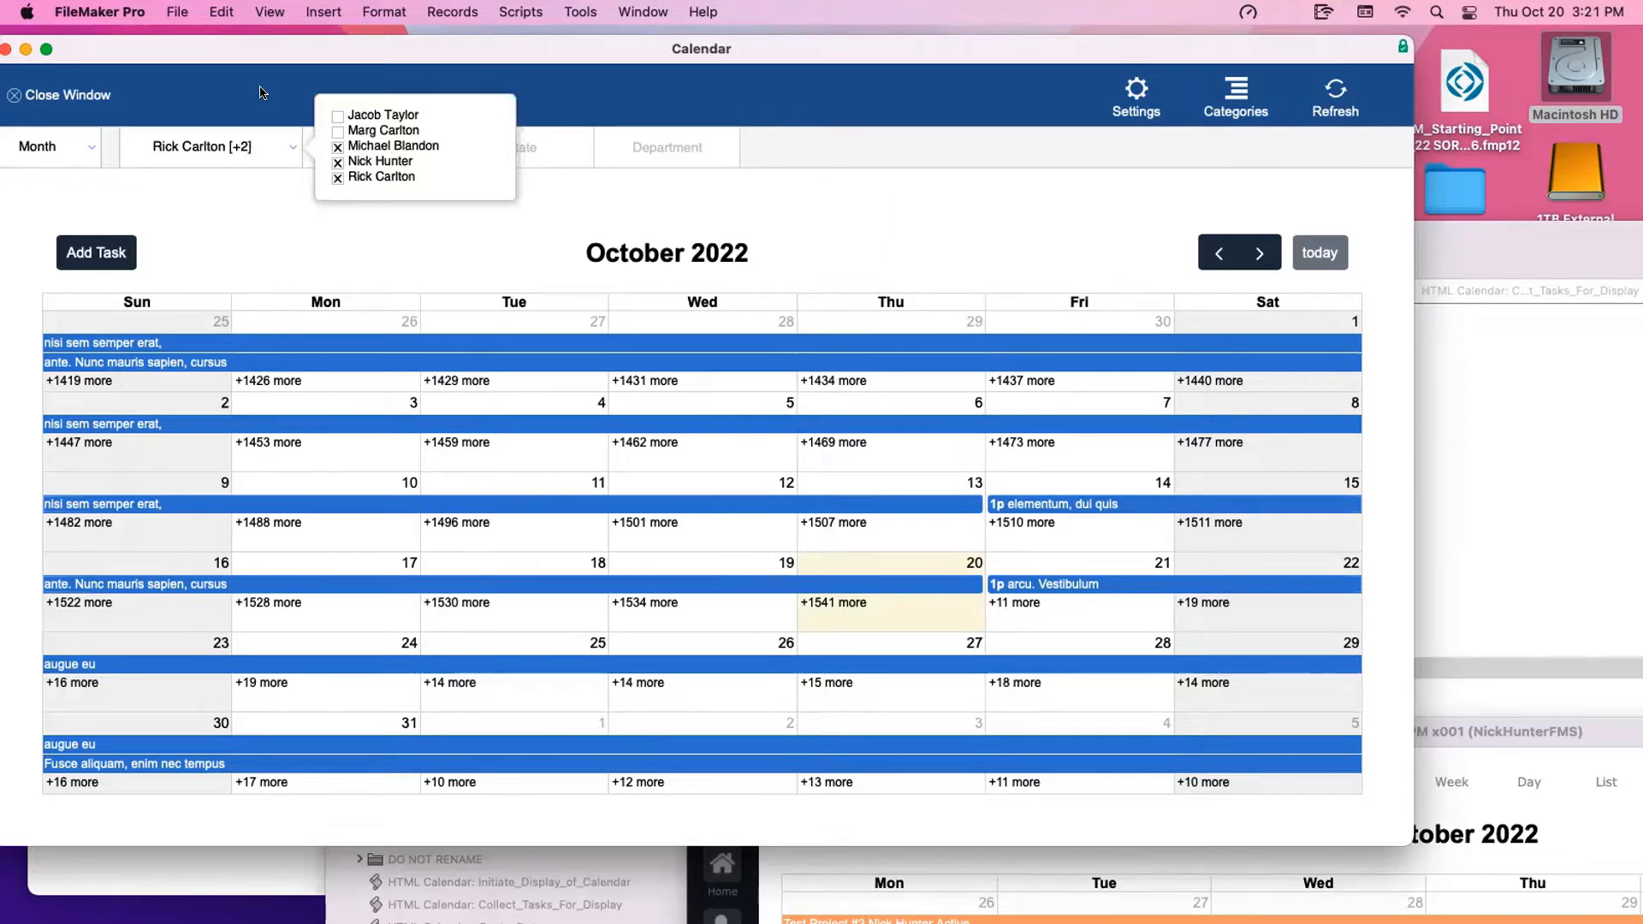
pyautogui.click(262, 93)
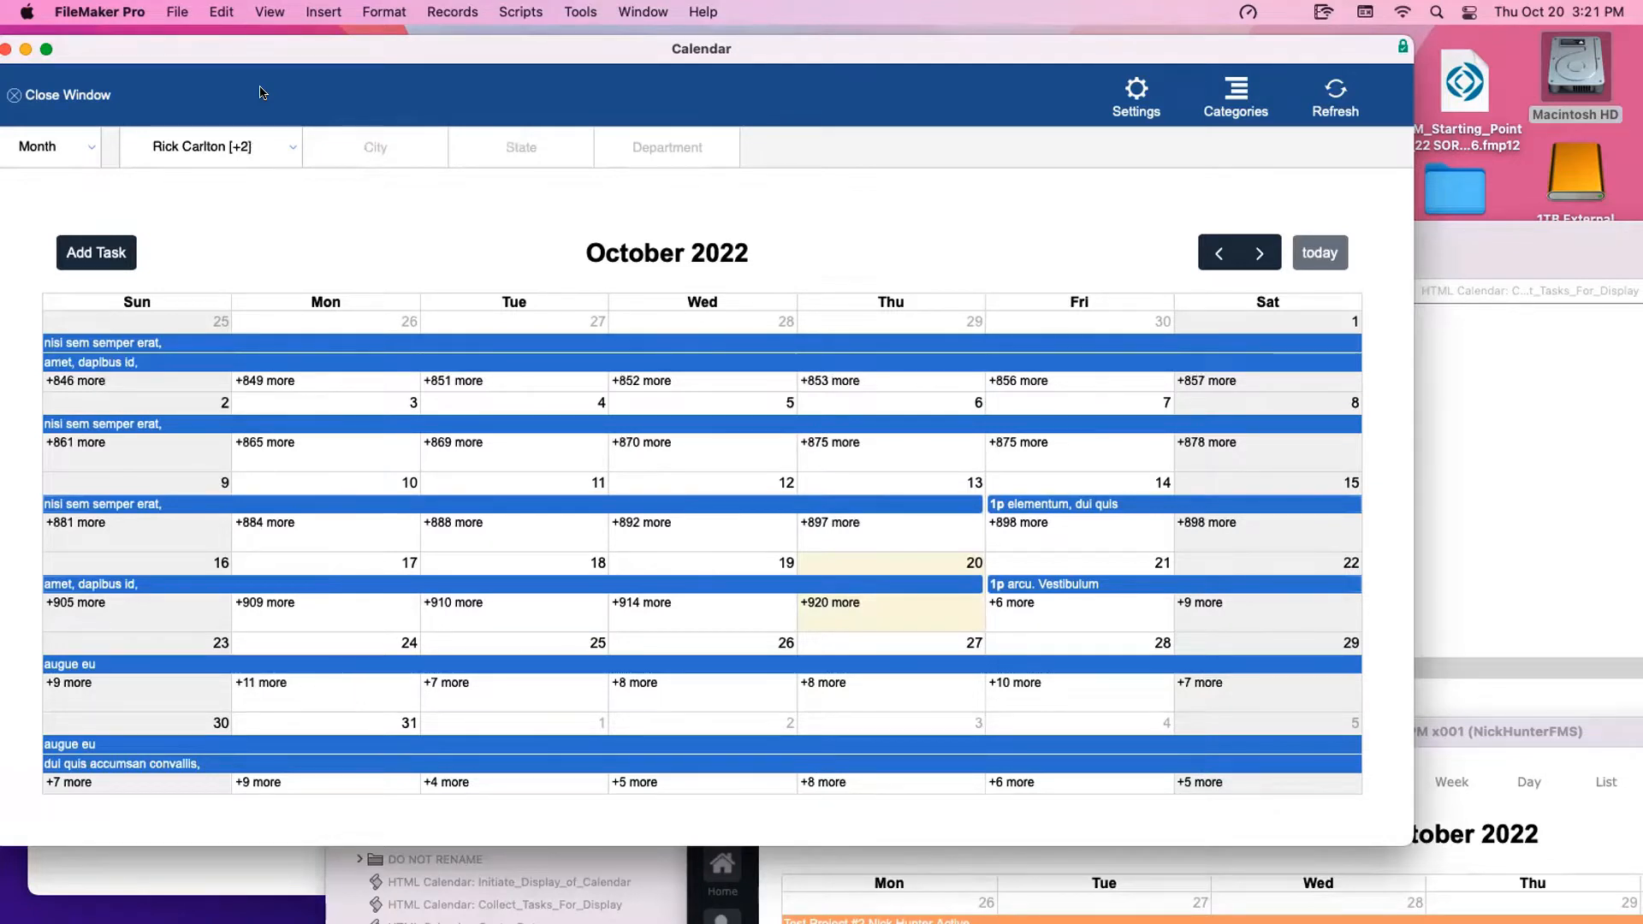
# Page the calendar two months ahead and back to October 2022, and filter it by the Customer Service department
pyautogui.click(1260, 254)
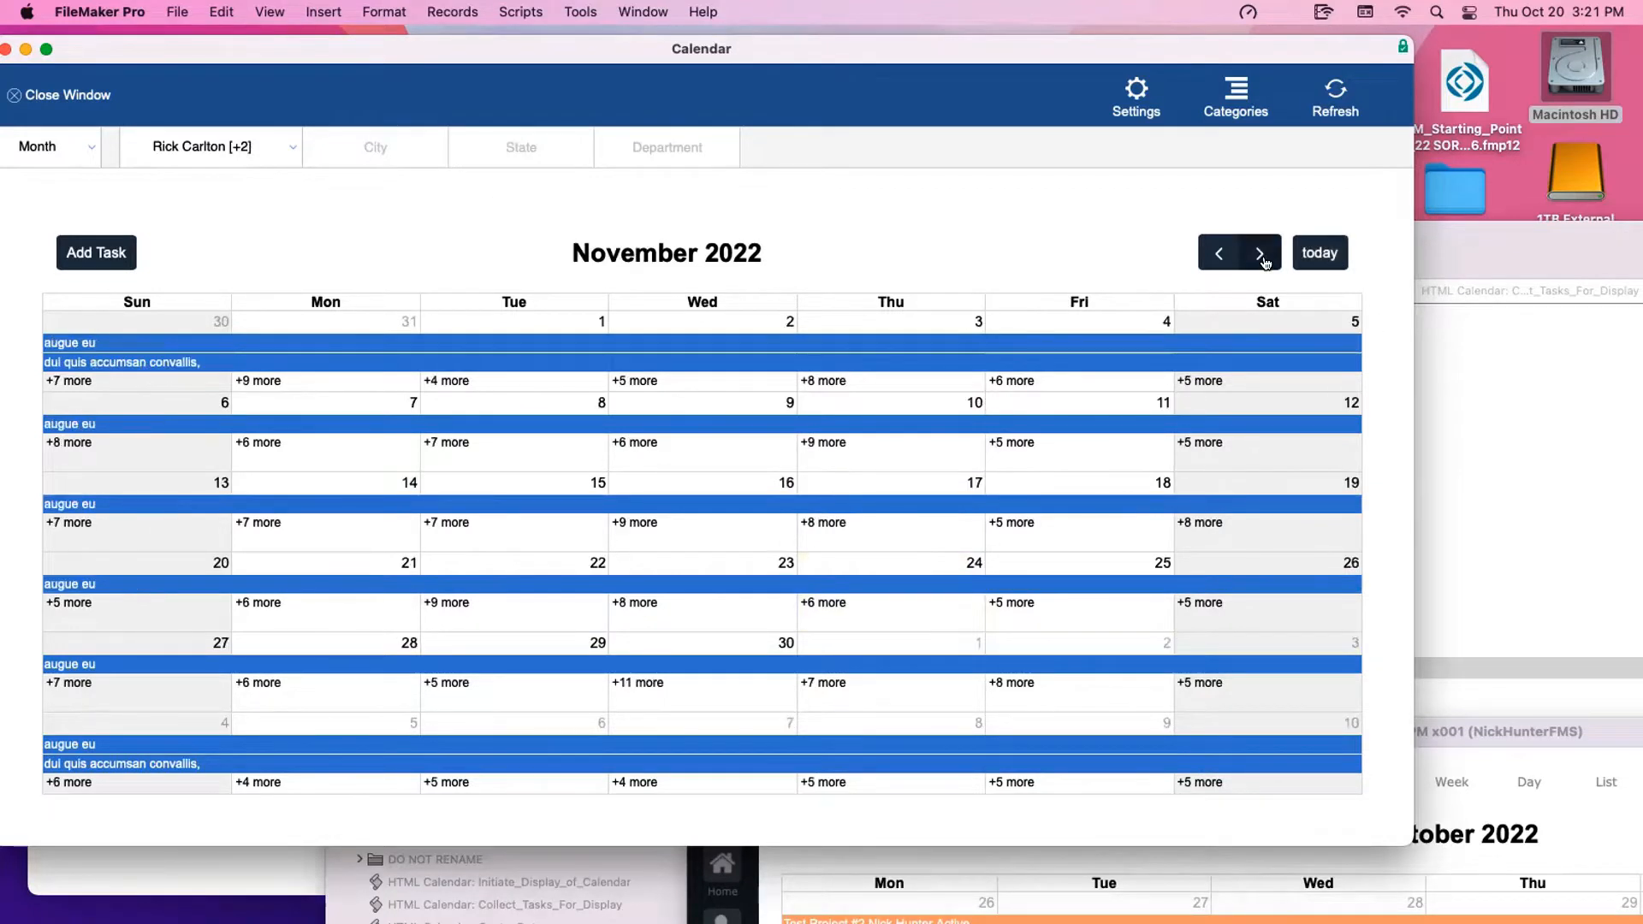
pyautogui.click(1260, 253)
pyautogui.click(1215, 253)
pyautogui.click(1215, 253)
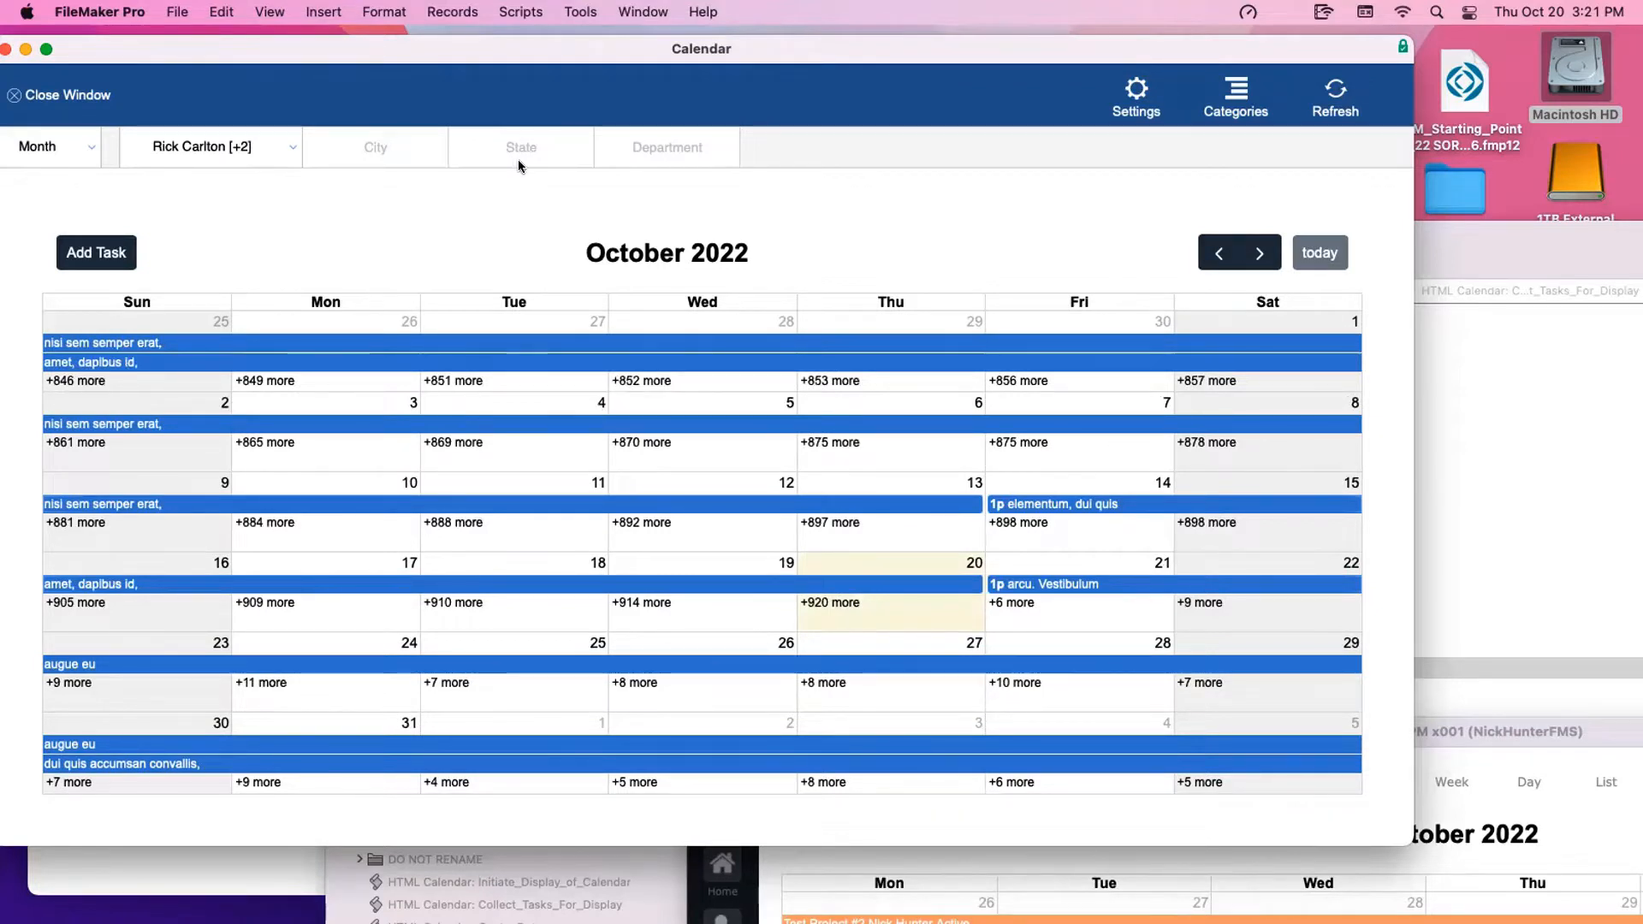
pyautogui.click(626, 154)
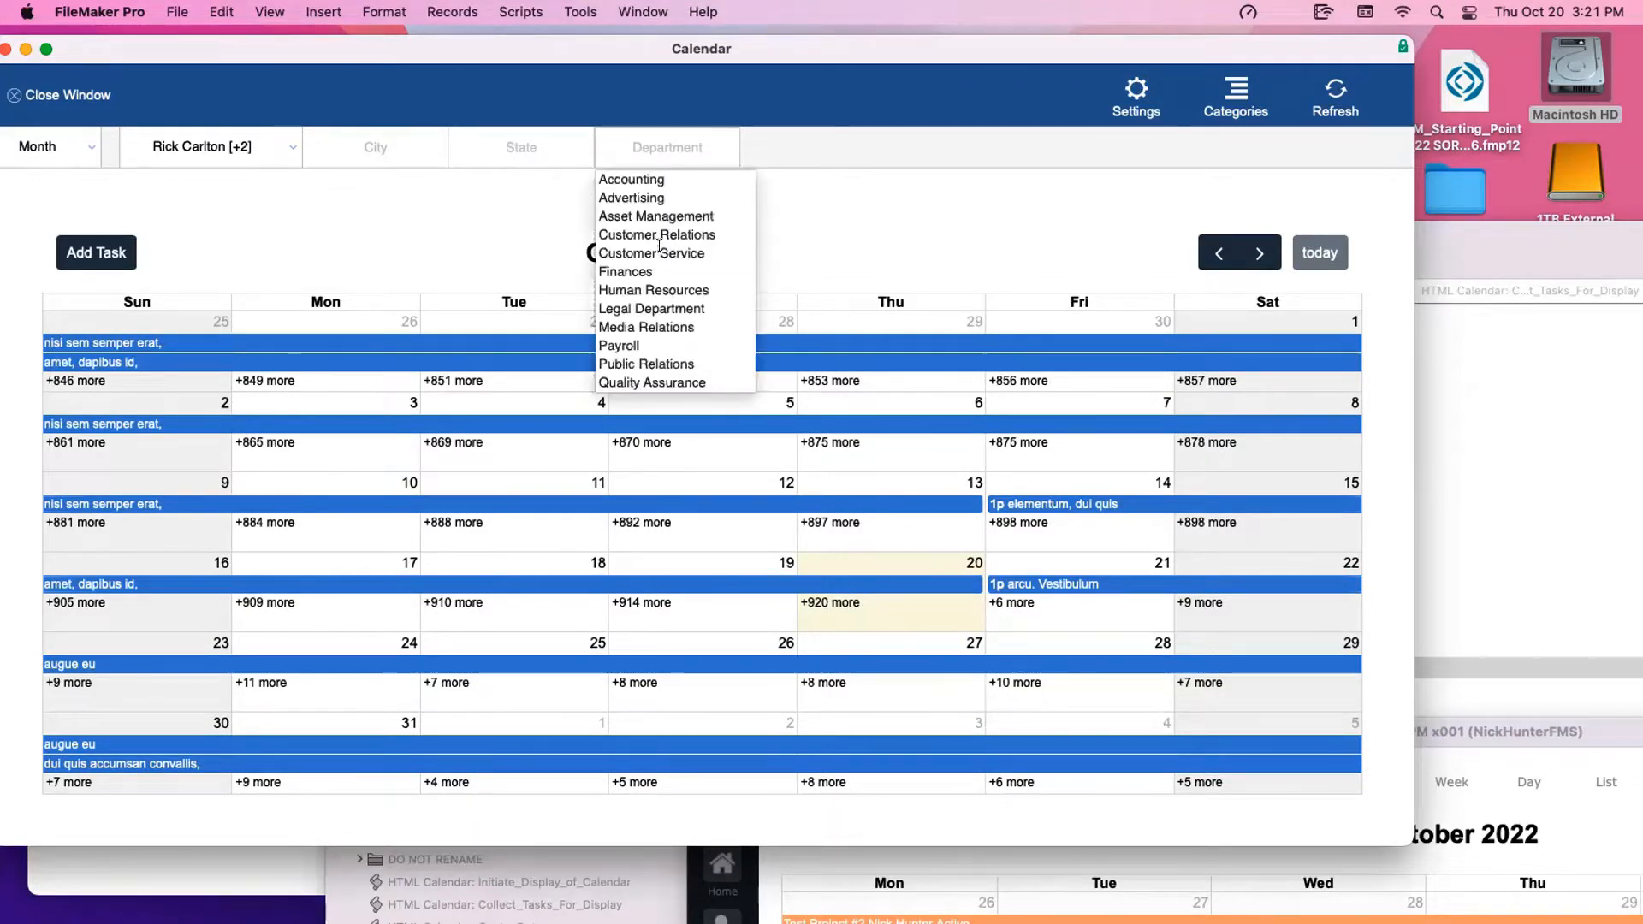
pyautogui.click(661, 254)
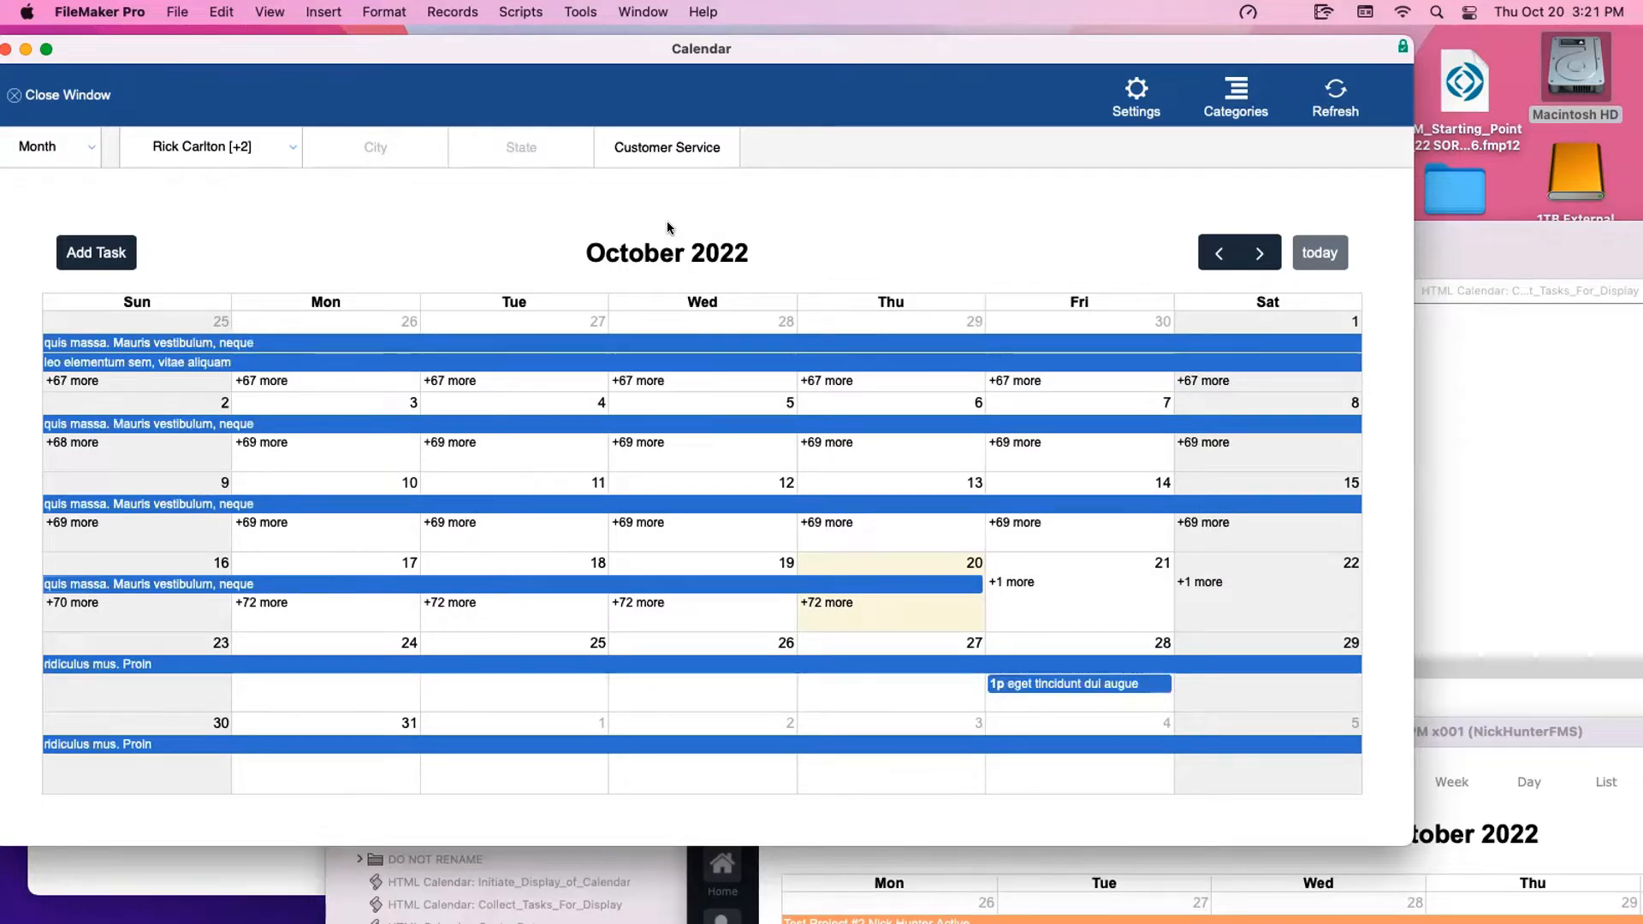
# View the task records on the Tasks layout of Calendar No SQL Demo in a separate window and return to the calendar
pyautogui.press('super+shift+l')
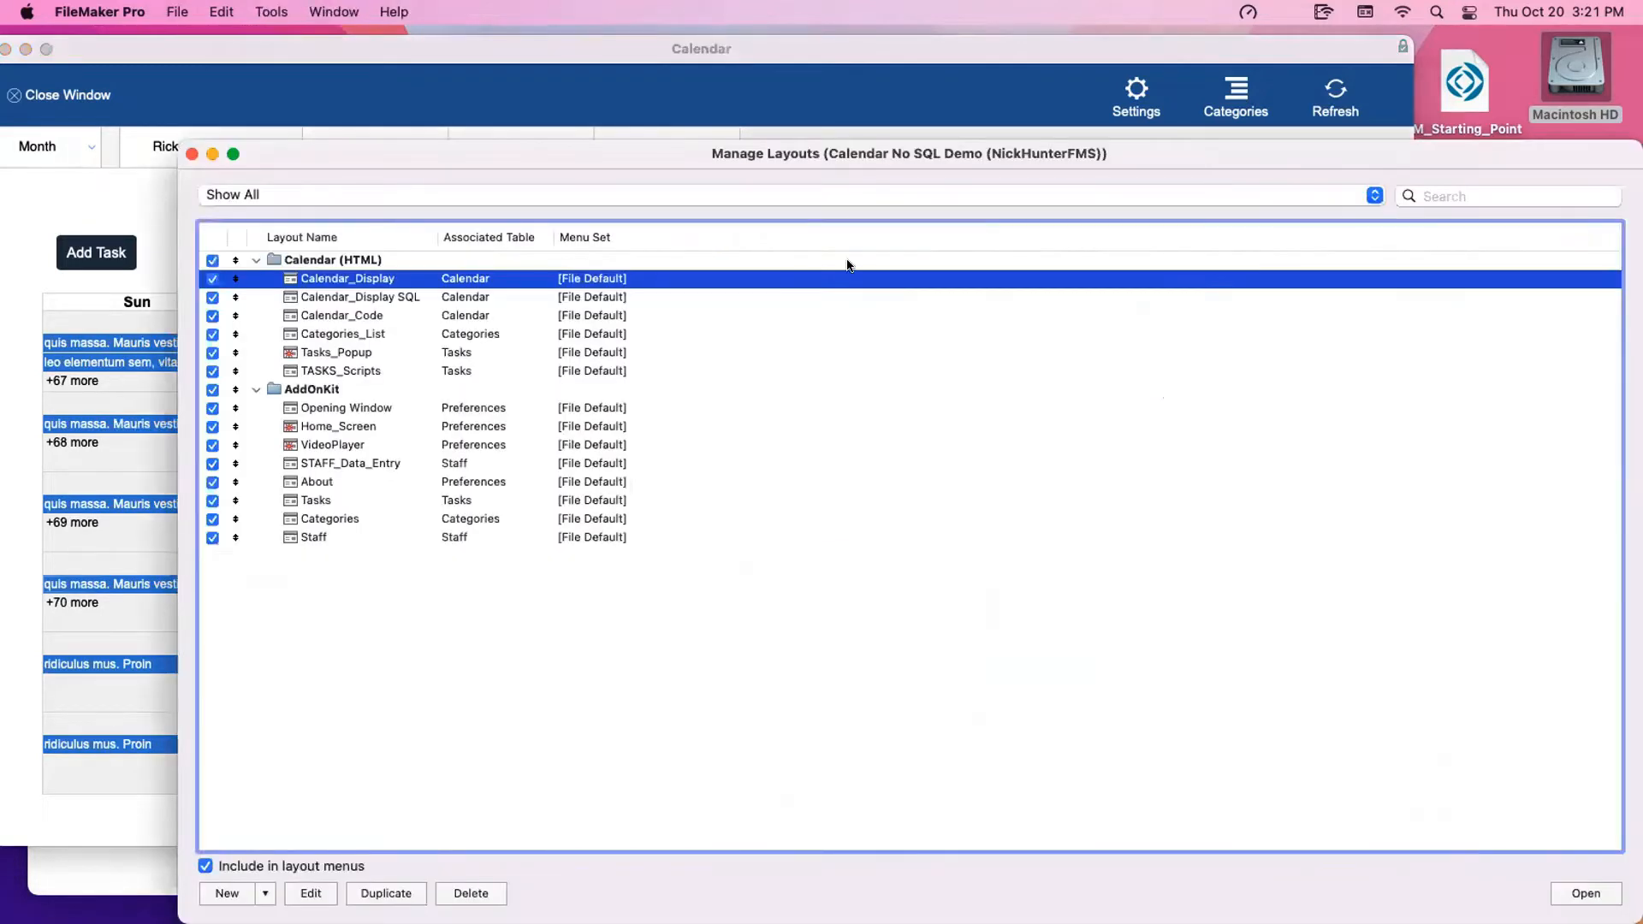
pyautogui.click(336, 500)
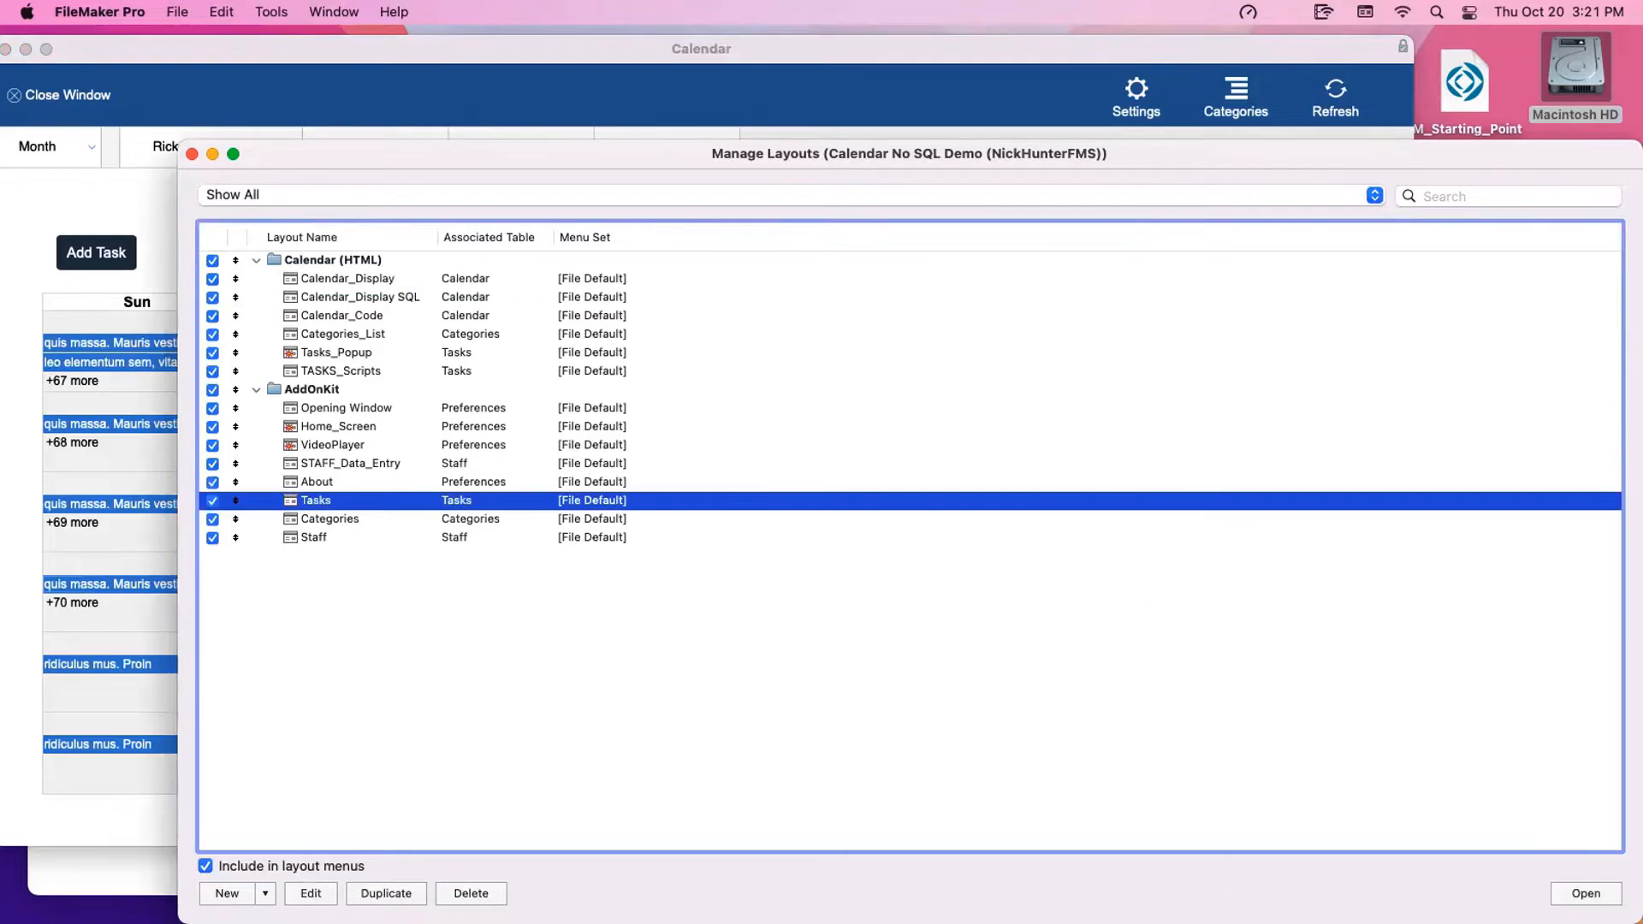
pyautogui.press('Return')
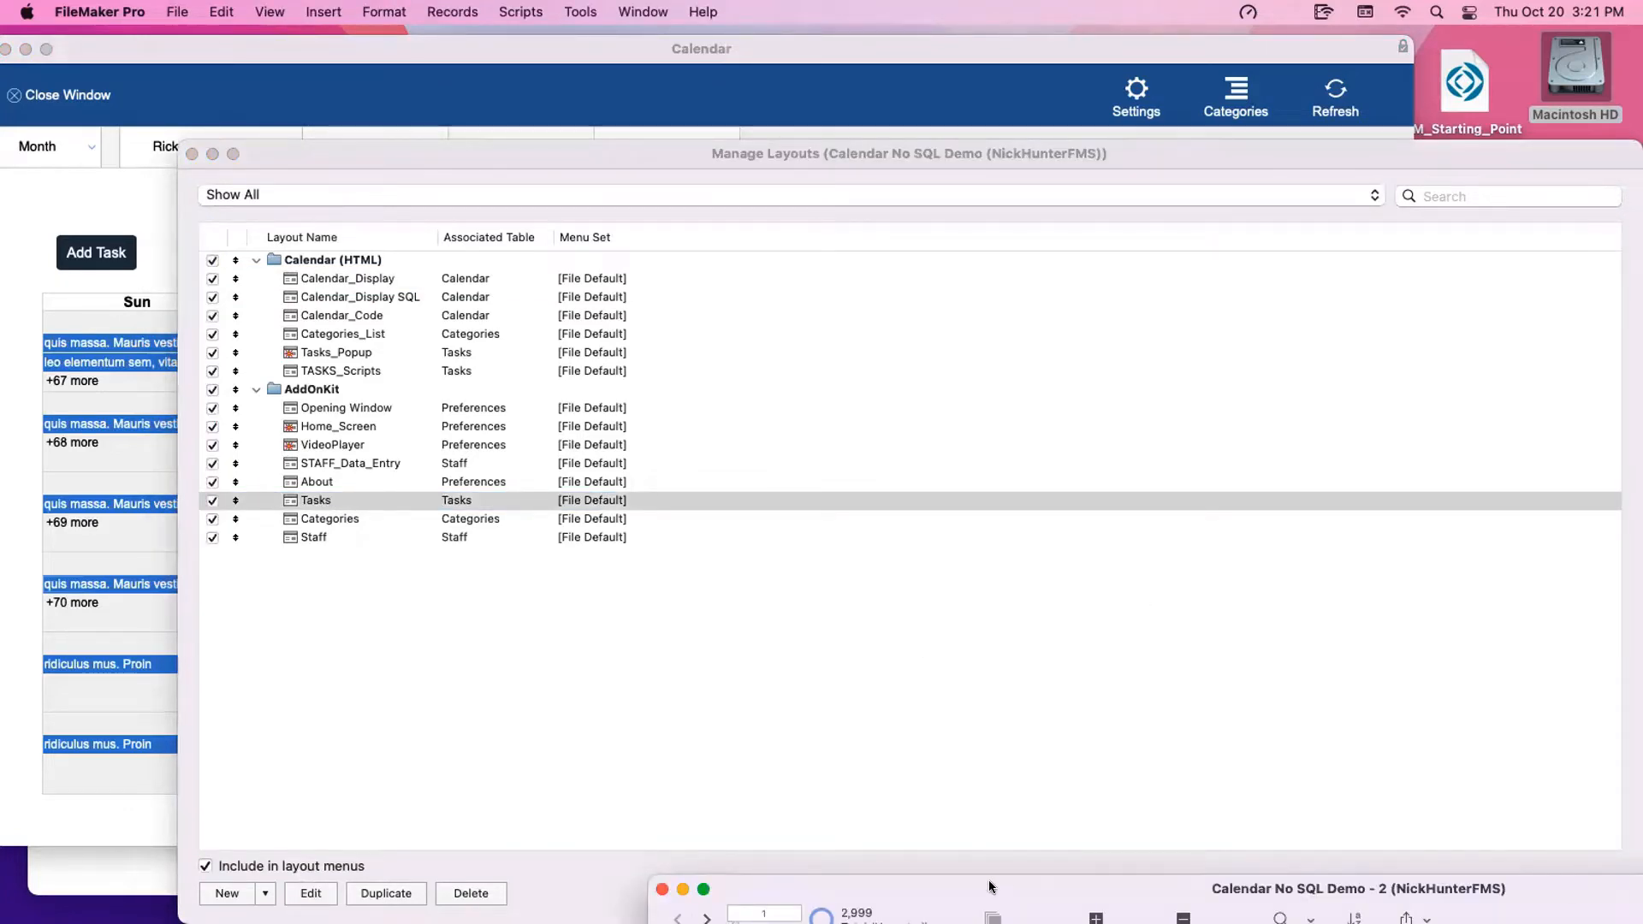
pyautogui.moveTo(988, 880); pyautogui.dragTo(608, 304)
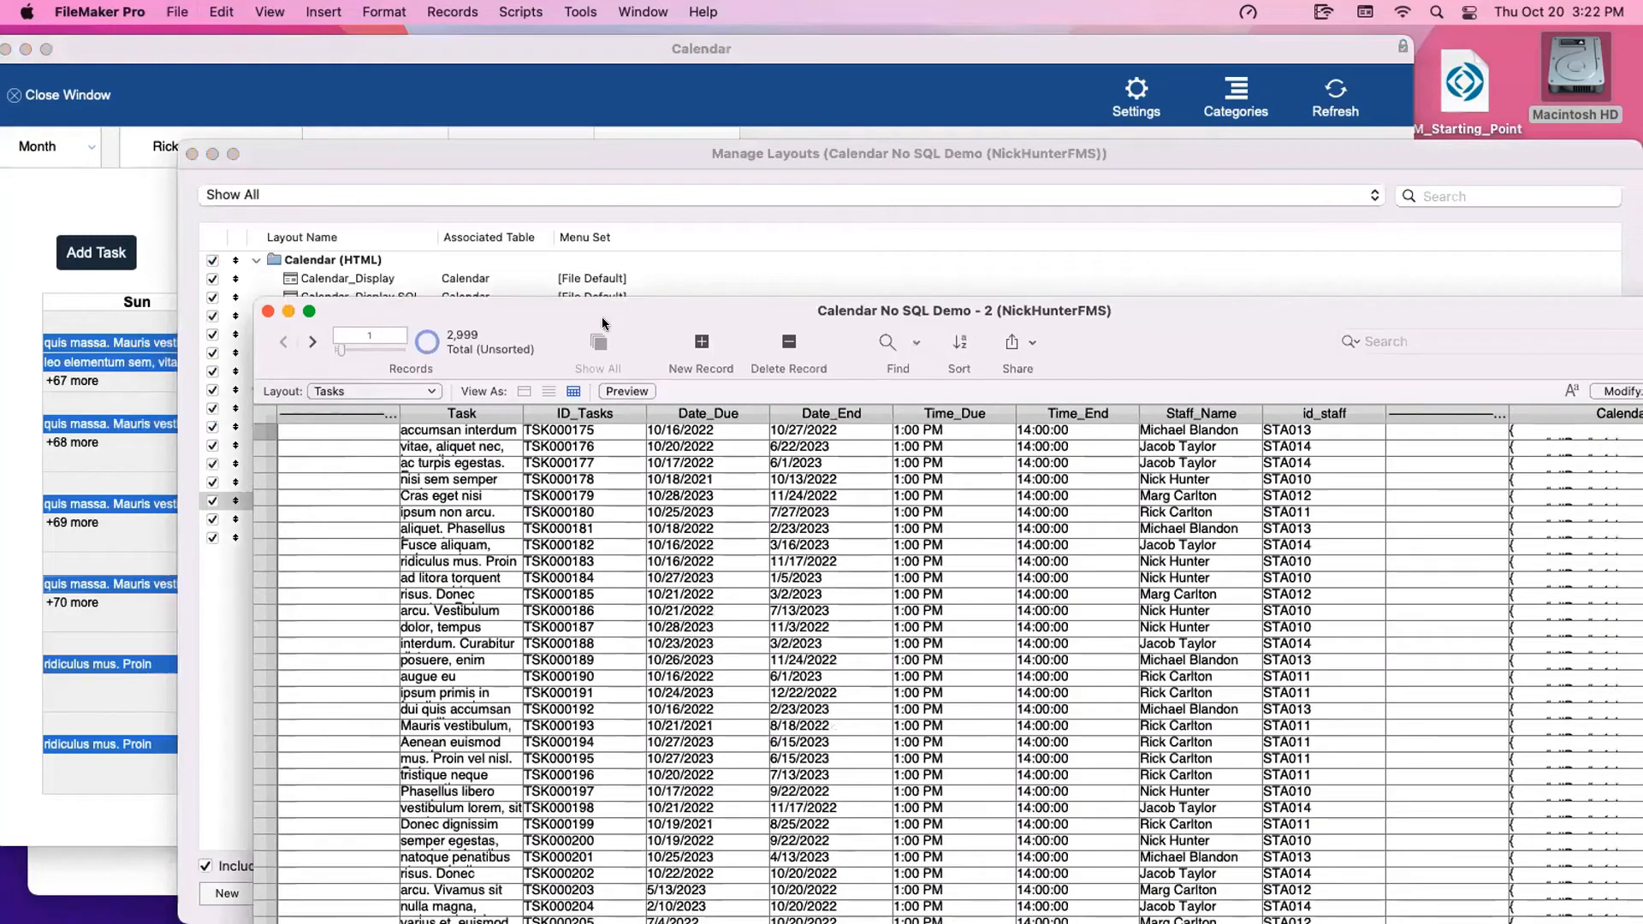
pyautogui.press('super+w')
pyautogui.click(758, 277)
pyautogui.press('super+w')
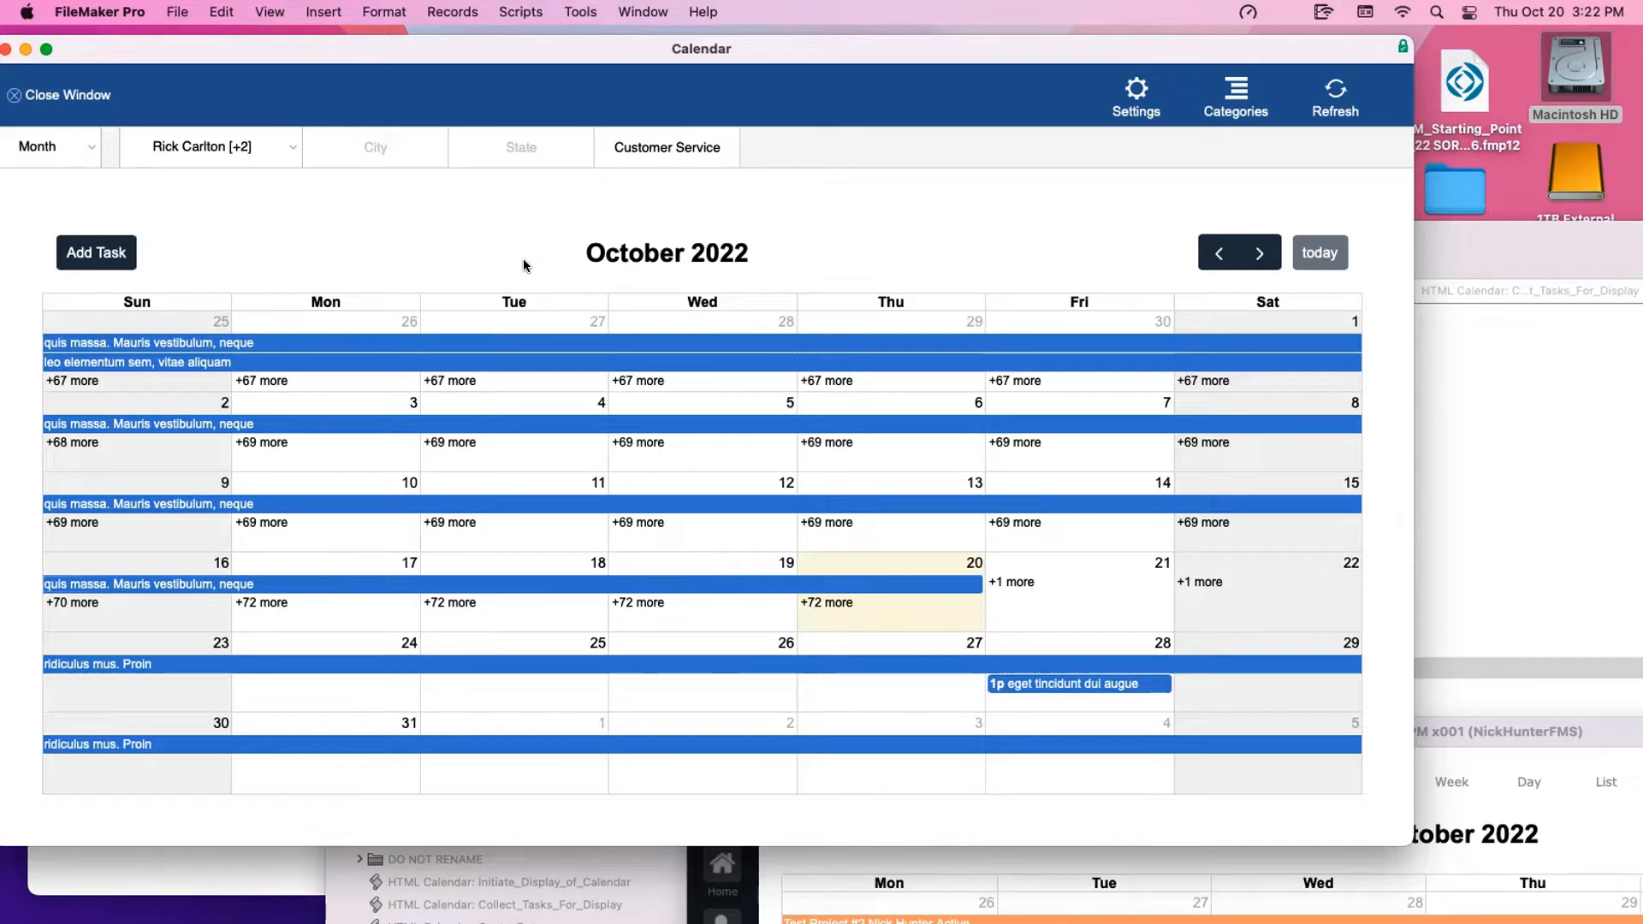
# Switch the calendar from month to week view and look over the scheduled hours
pyautogui.click(64, 148)
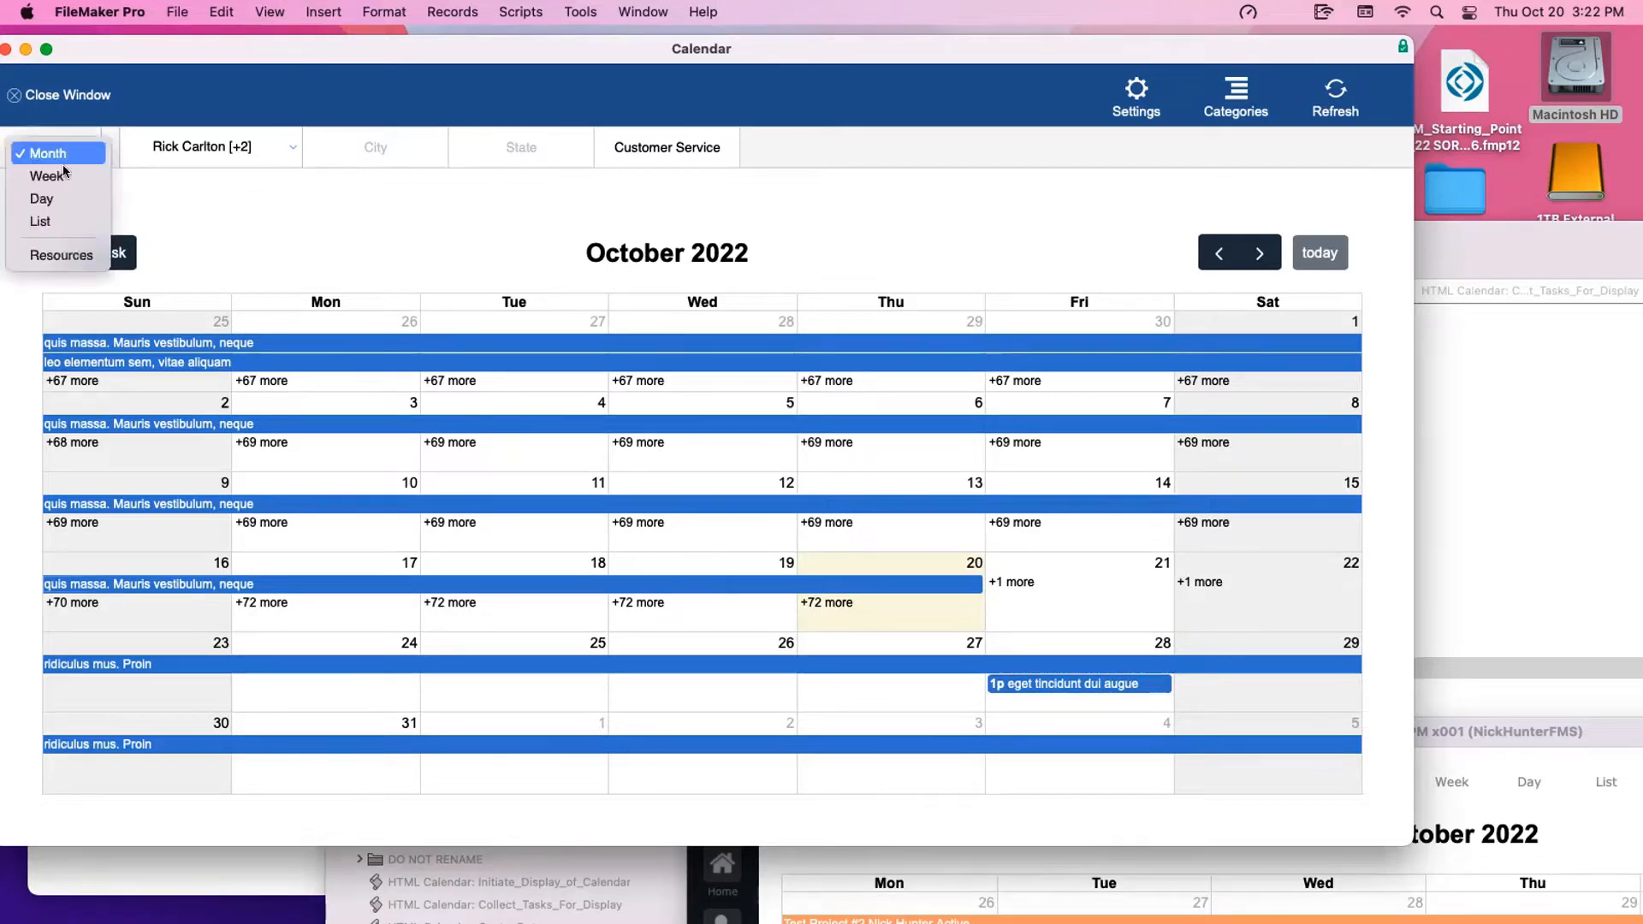
pyautogui.click(65, 174)
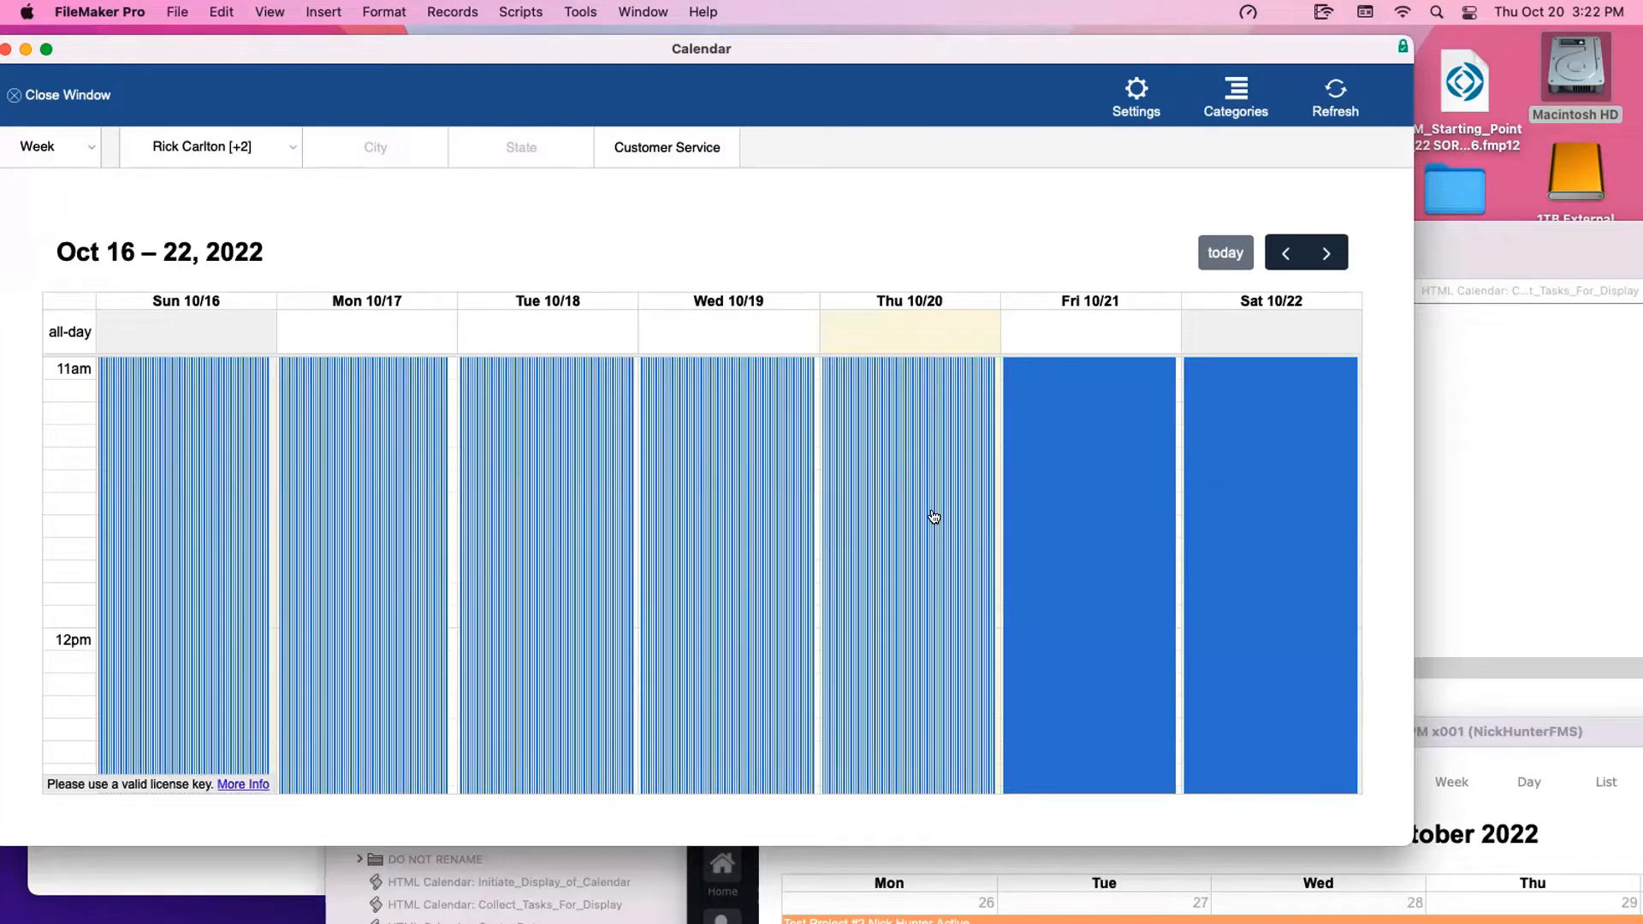
pyautogui.scroll(3, 778, 436)
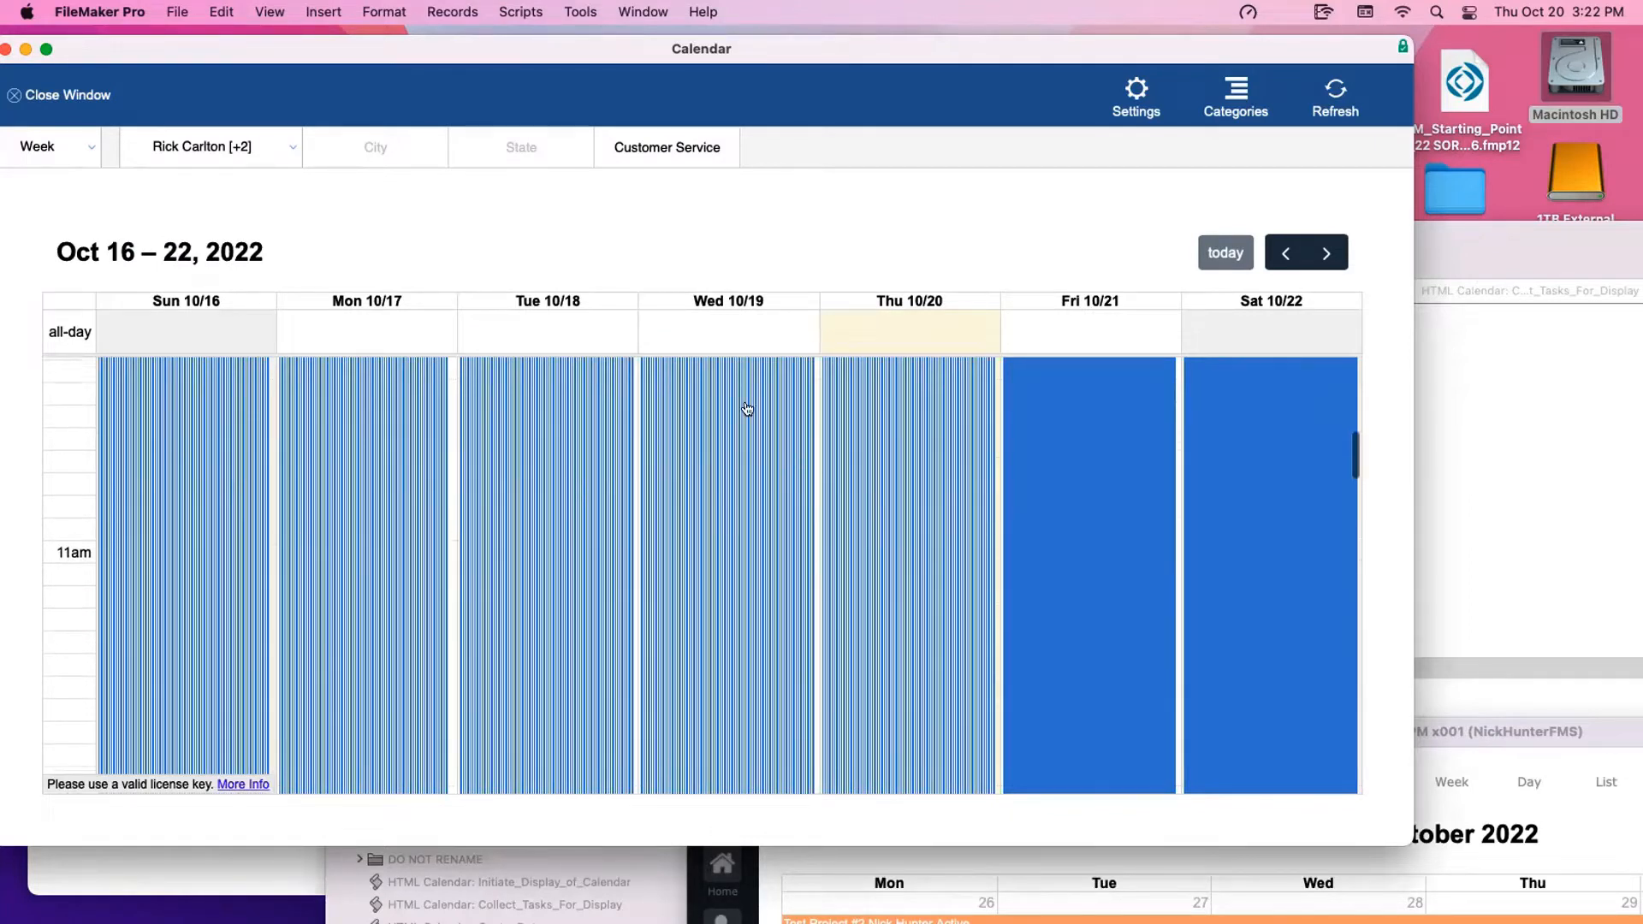
# Limit the staff filter to only the third staff member in the list and set the State filter to AZ
pyautogui.click(238, 149)
pyautogui.click(337, 163)
pyautogui.click(429, 180)
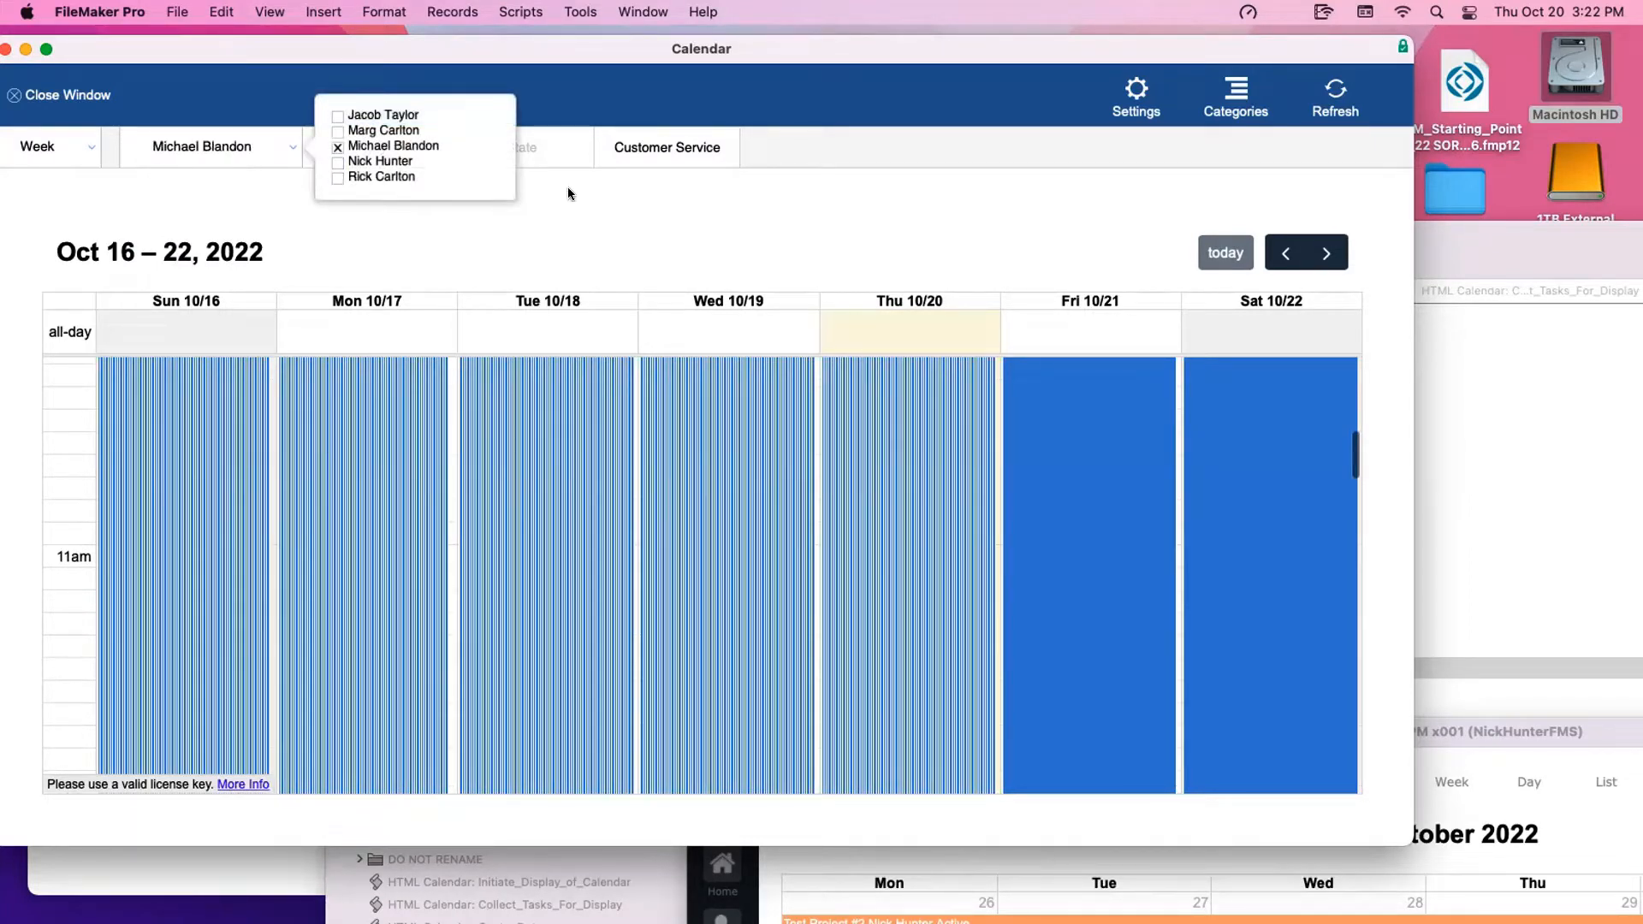
pyautogui.click(569, 193)
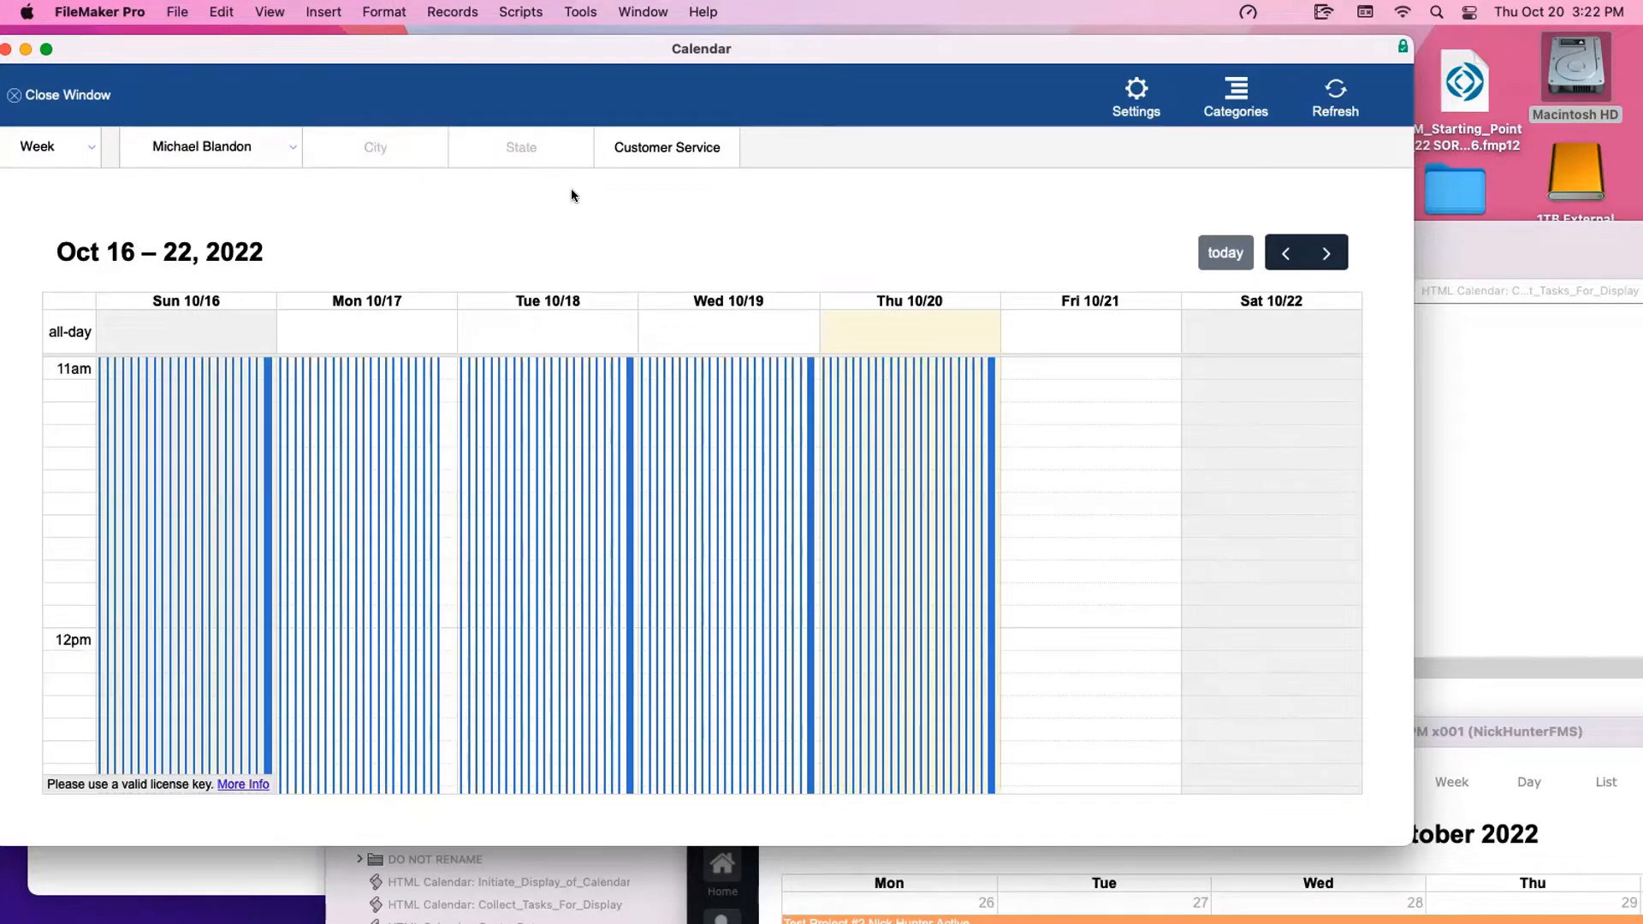
pyautogui.click(532, 156)
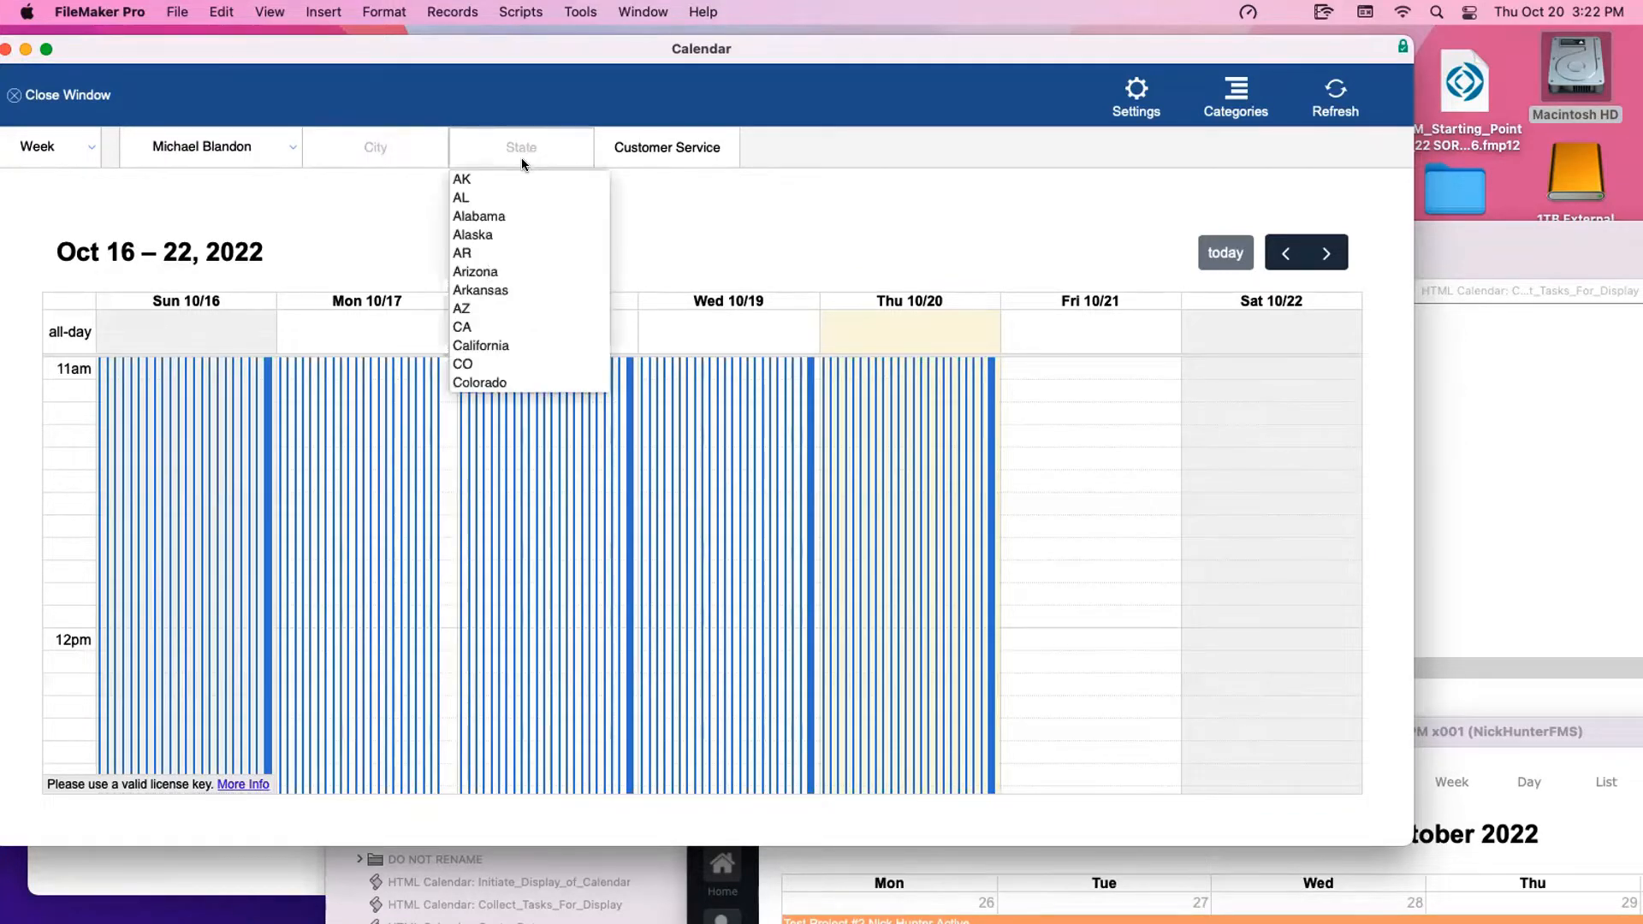
pyautogui.click(479, 305)
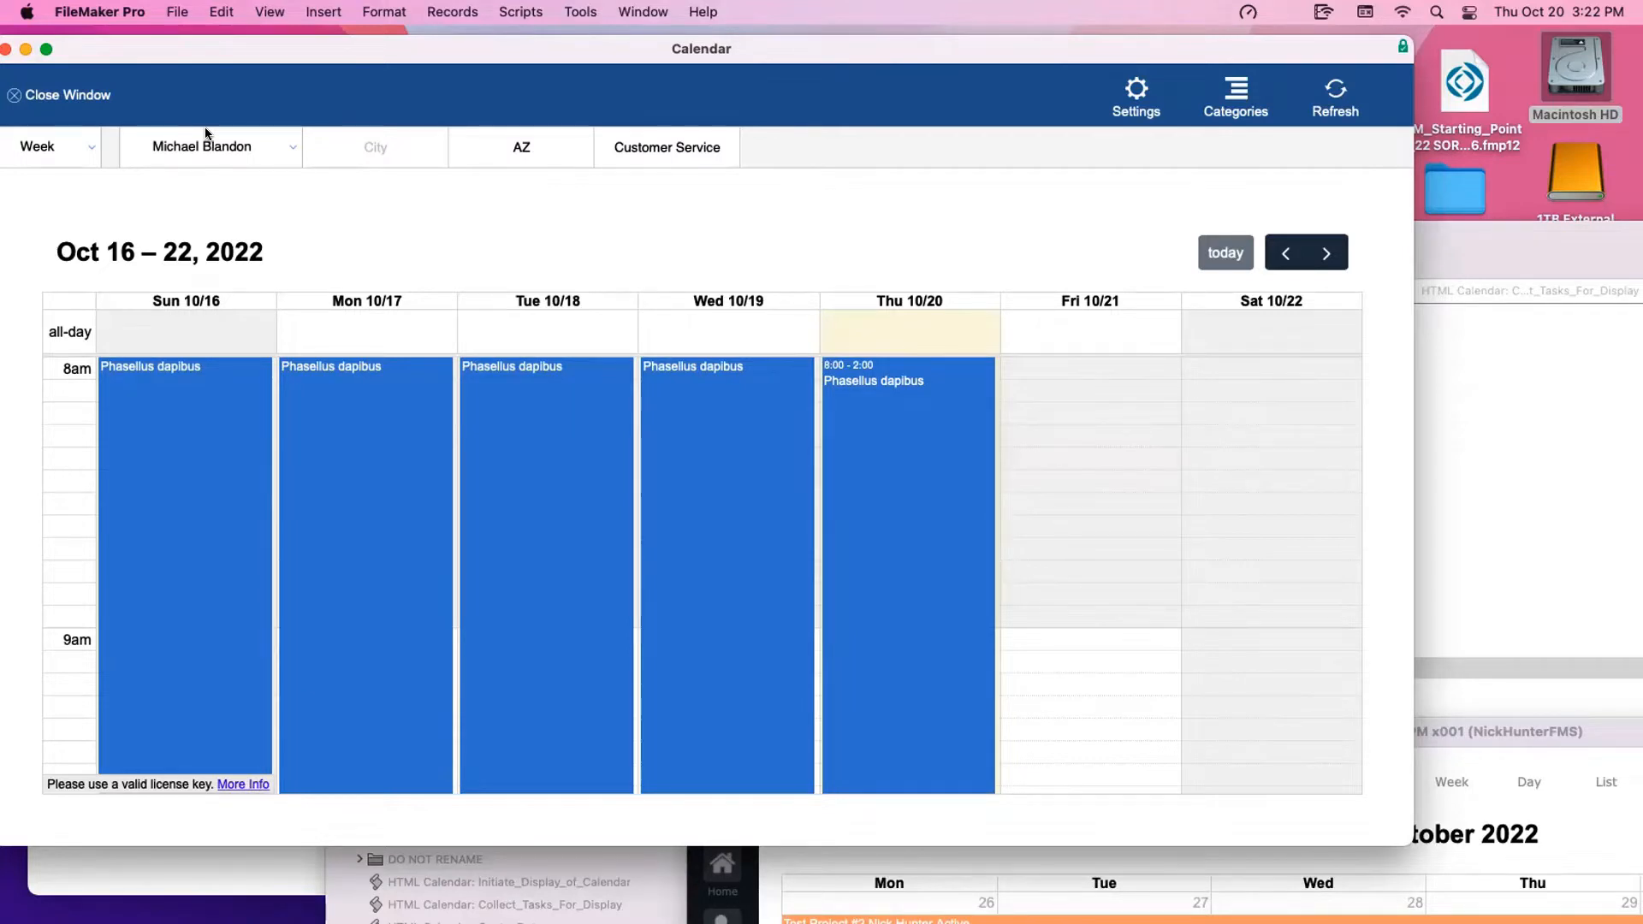
# Add a Data Viewer watch expression and evaluate Get ( ApplicationVersion ) in it
pyautogui.click(582, 14)
pyautogui.click(601, 88)
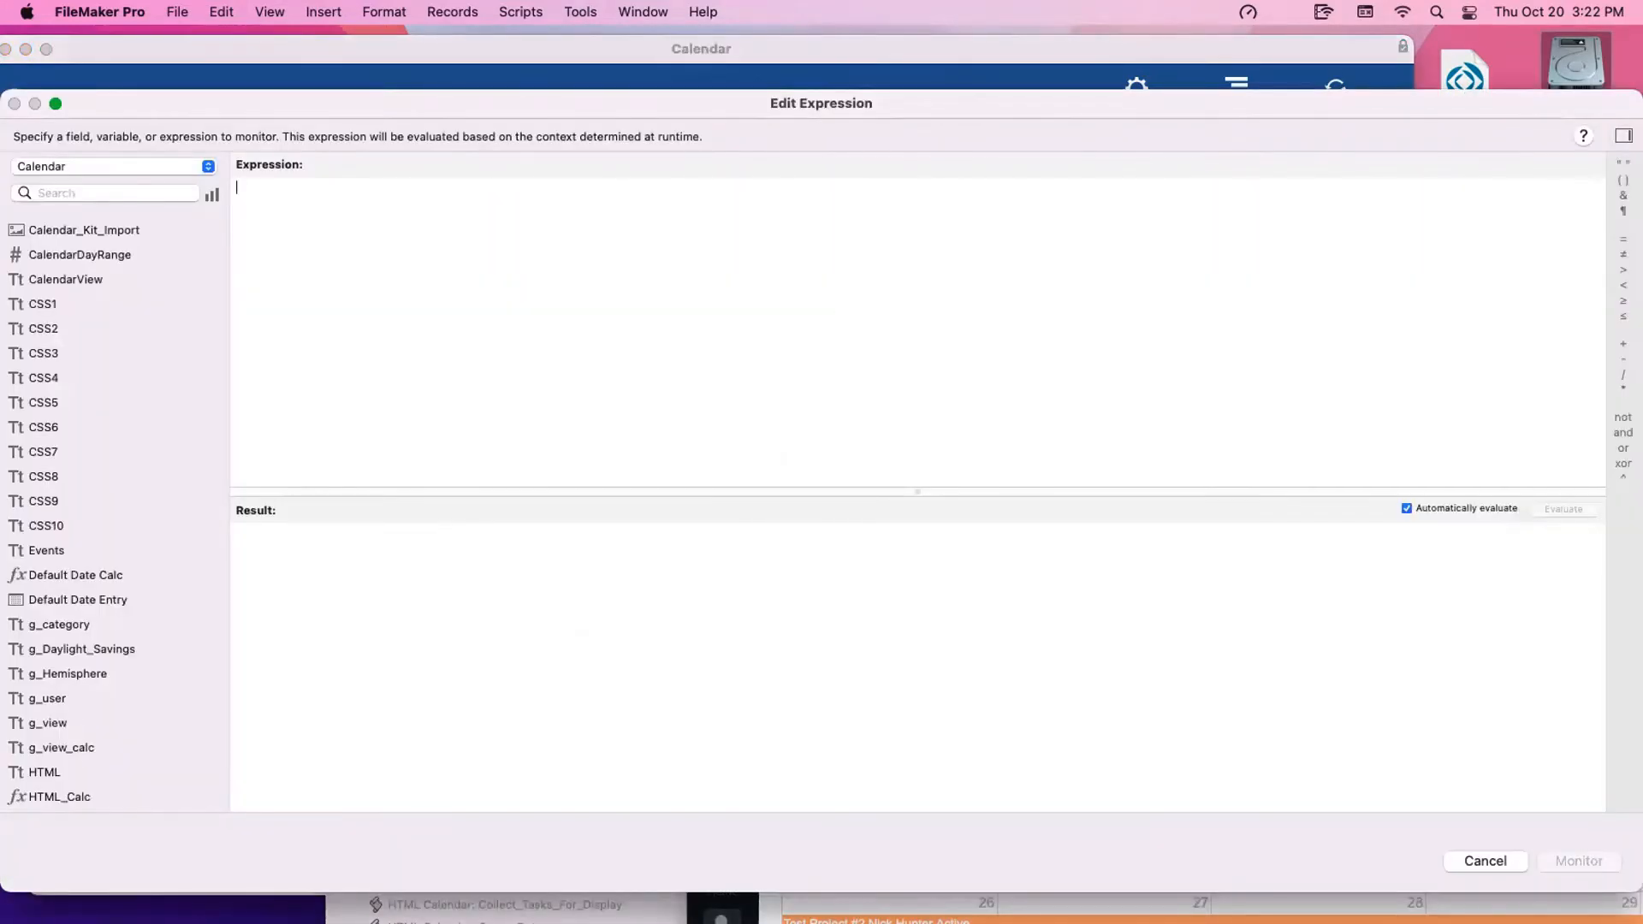
pyautogui.write('Get ( a')
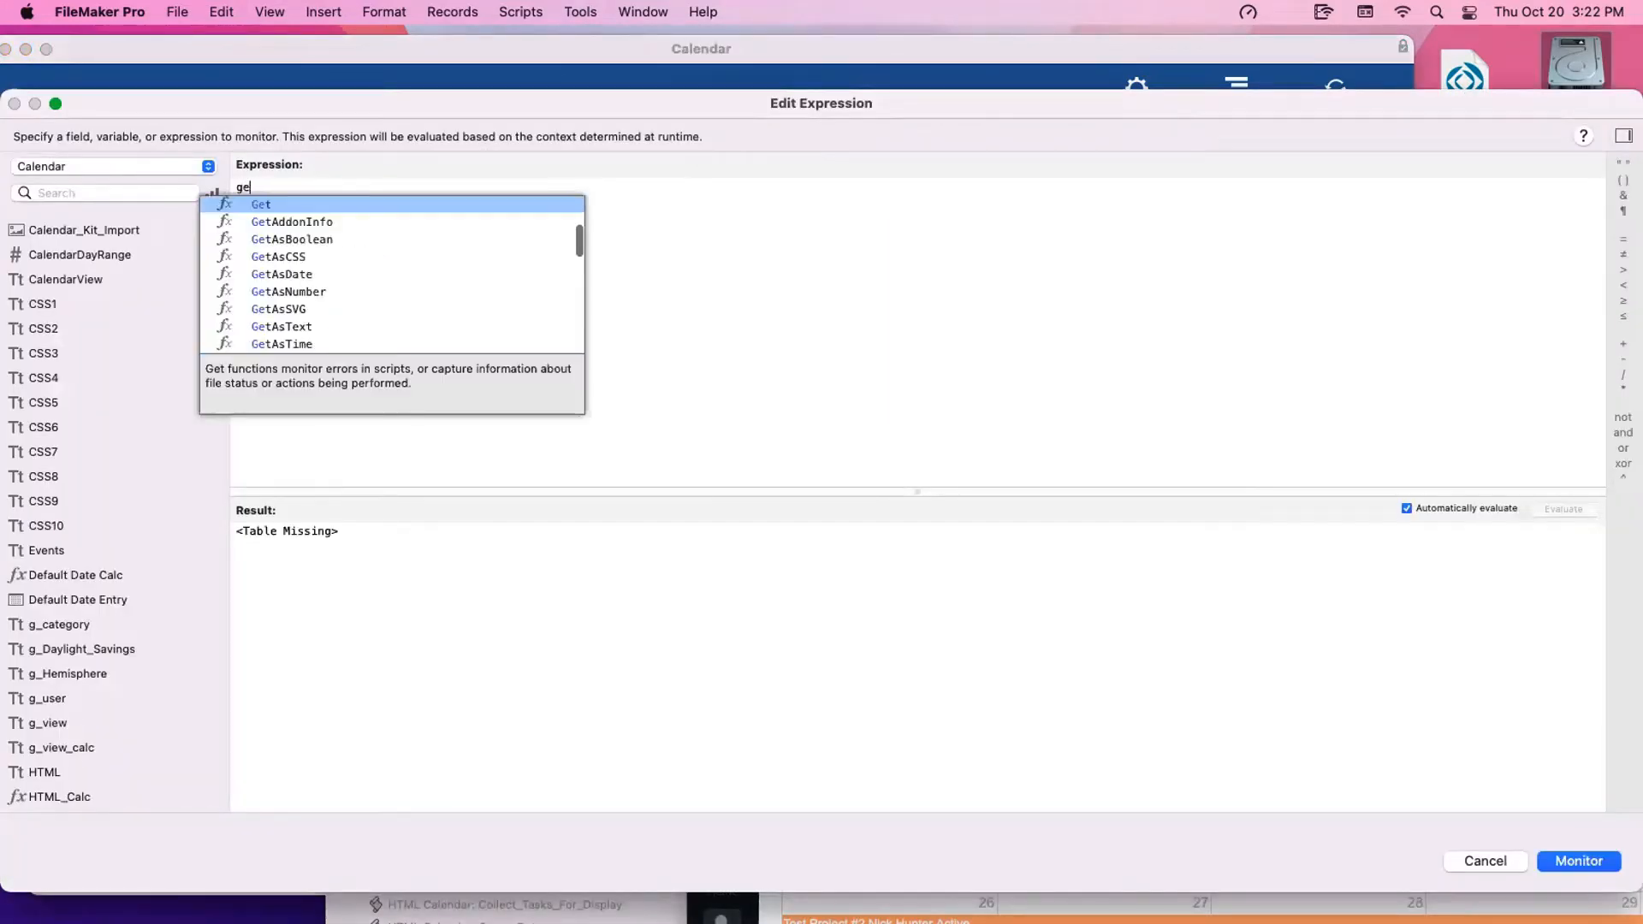
pyautogui.write('ppl')
pyautogui.press('Down')
pyautogui.press('Down')
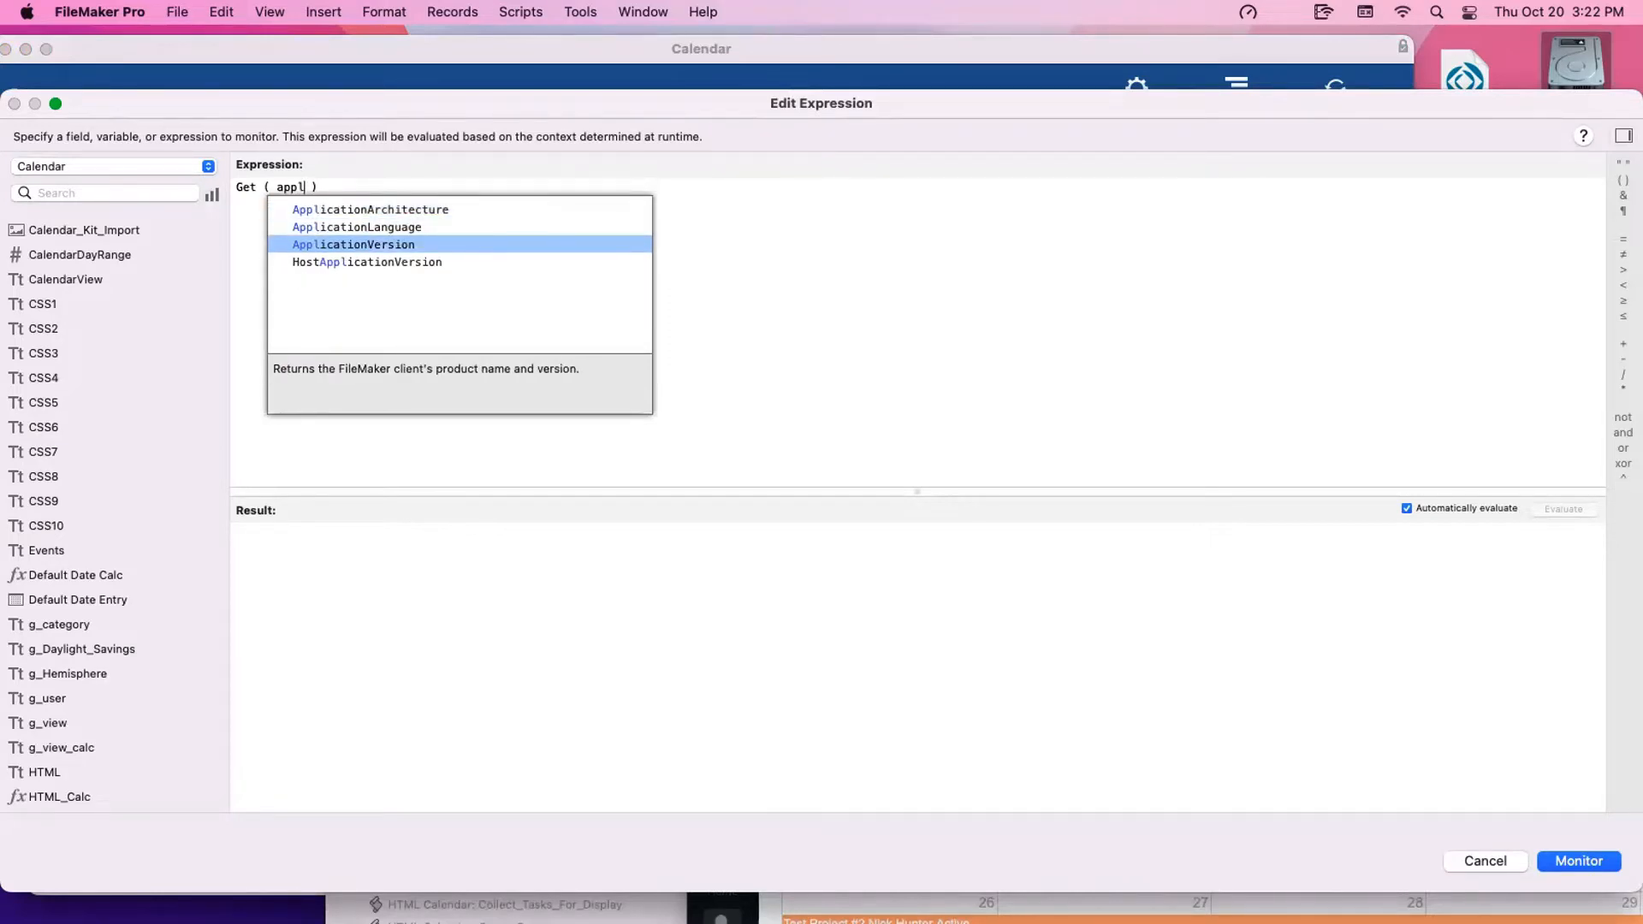
pyautogui.press('Return')
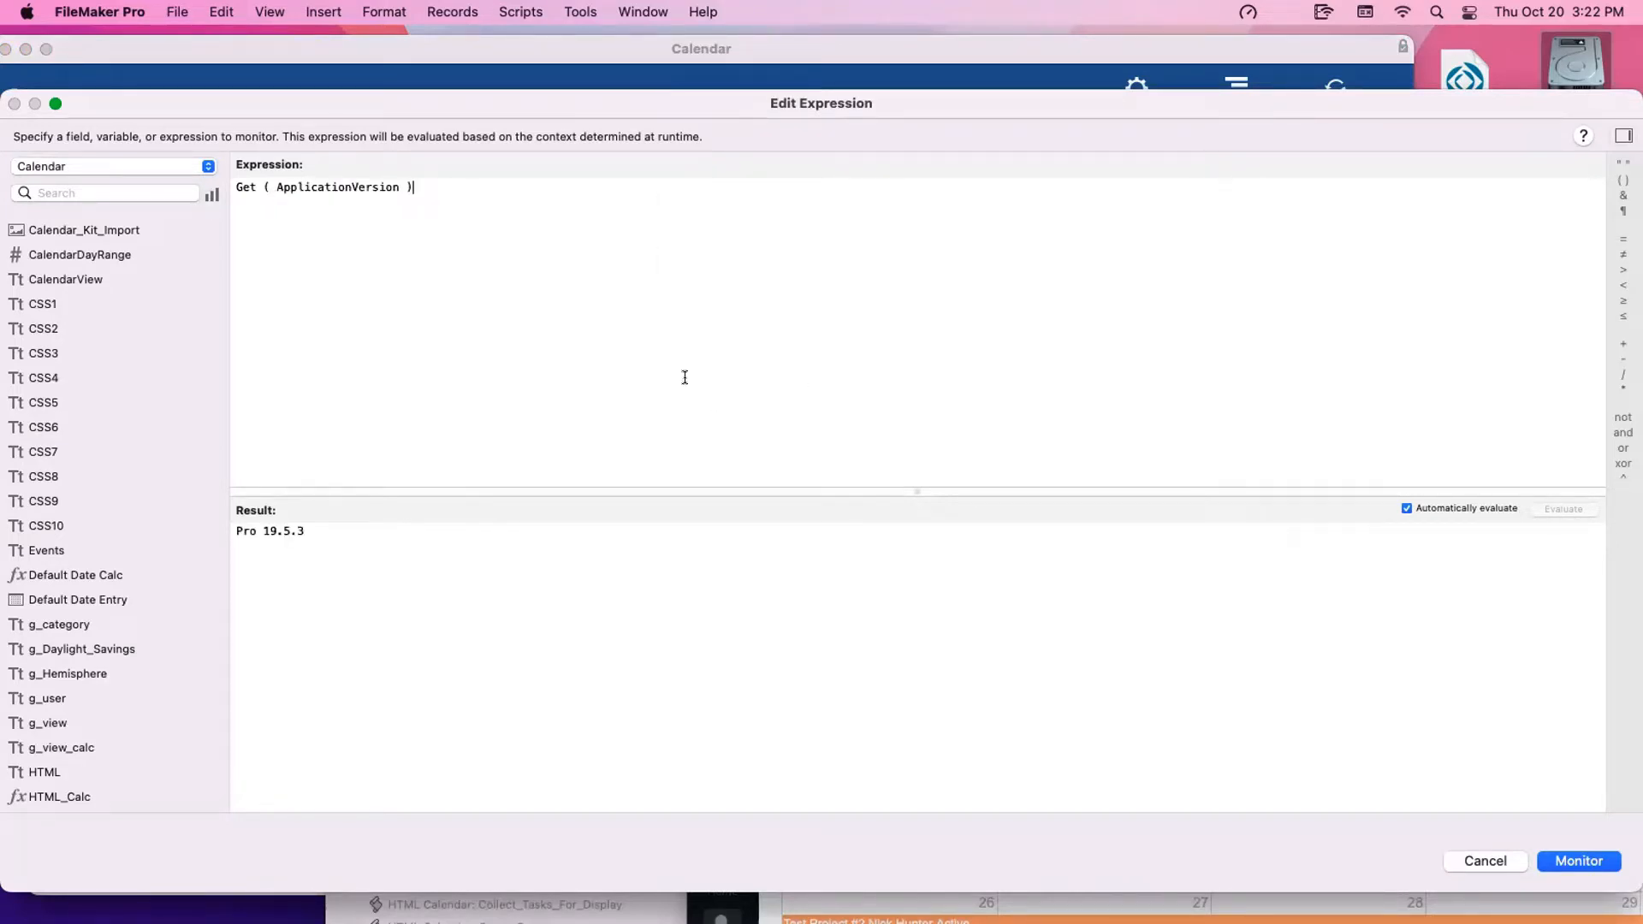
# Change the watch expression to Get ( HostApplicationVersion ), evaluate it, and close the Data Viewer
pyautogui.doubleClick(364, 180)
pyautogui.write('hos')
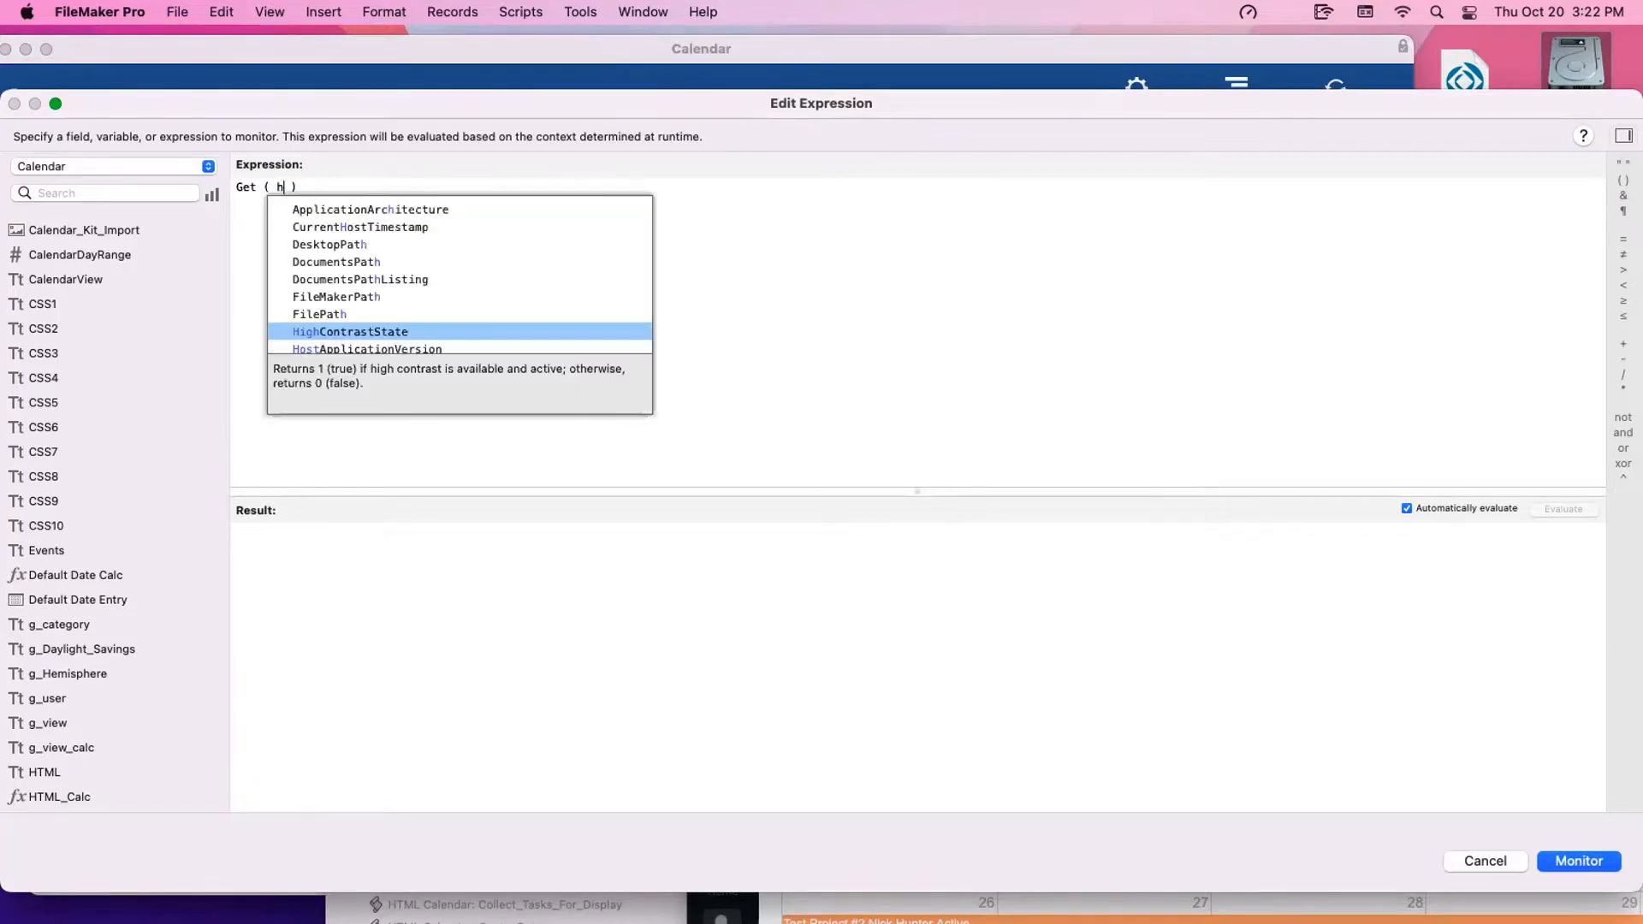
pyautogui.press('Return')
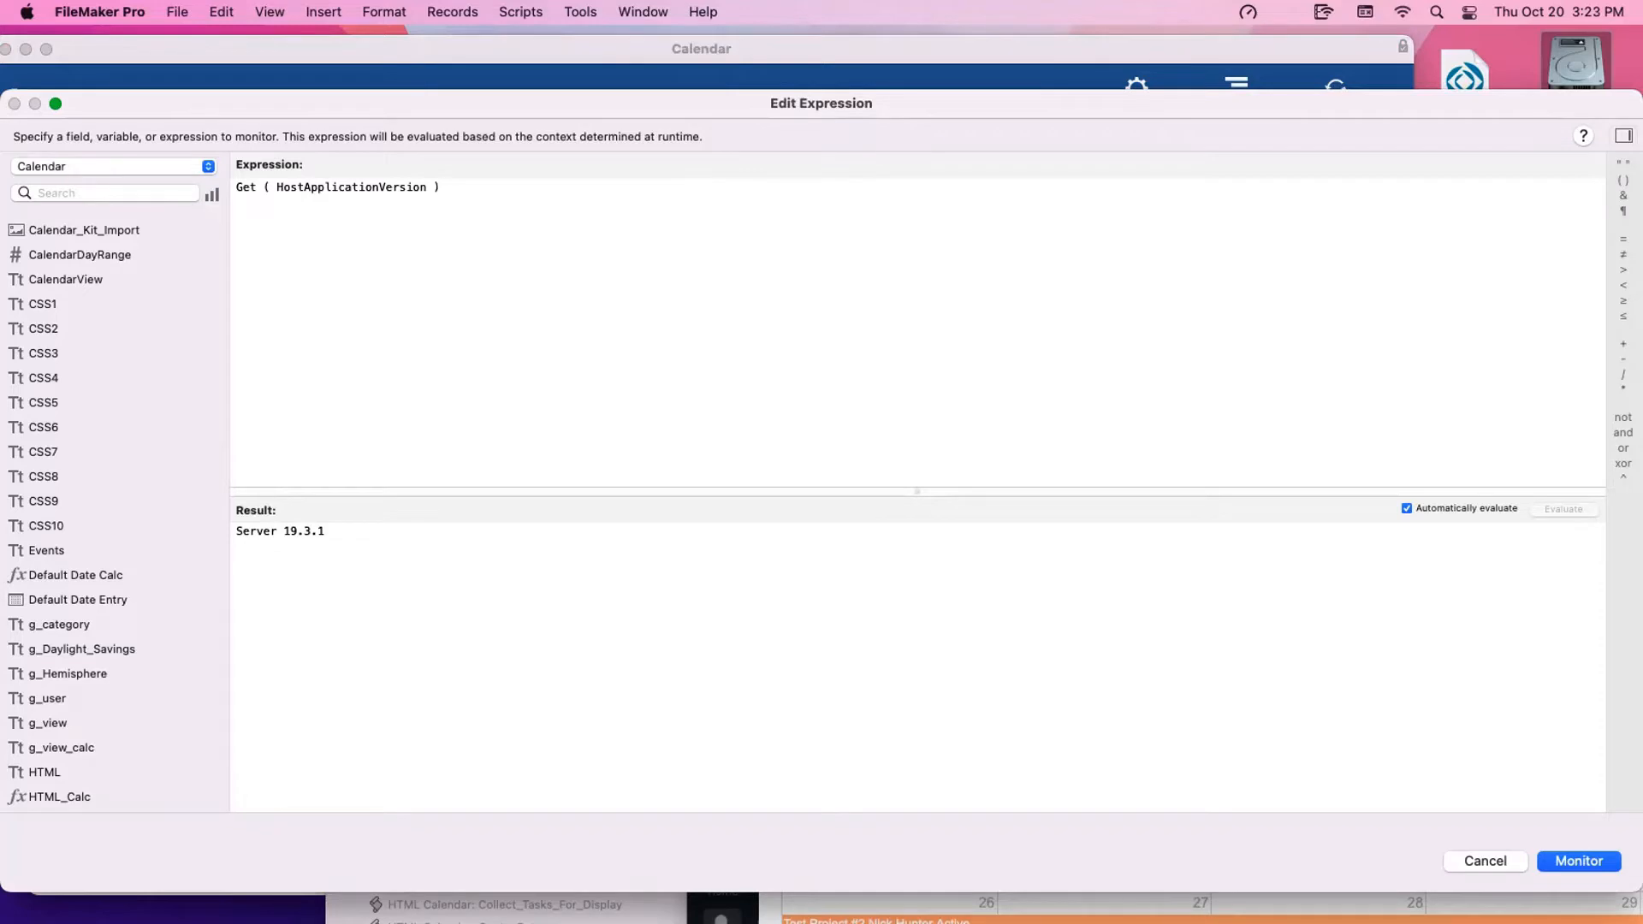
pyautogui.press('Return')
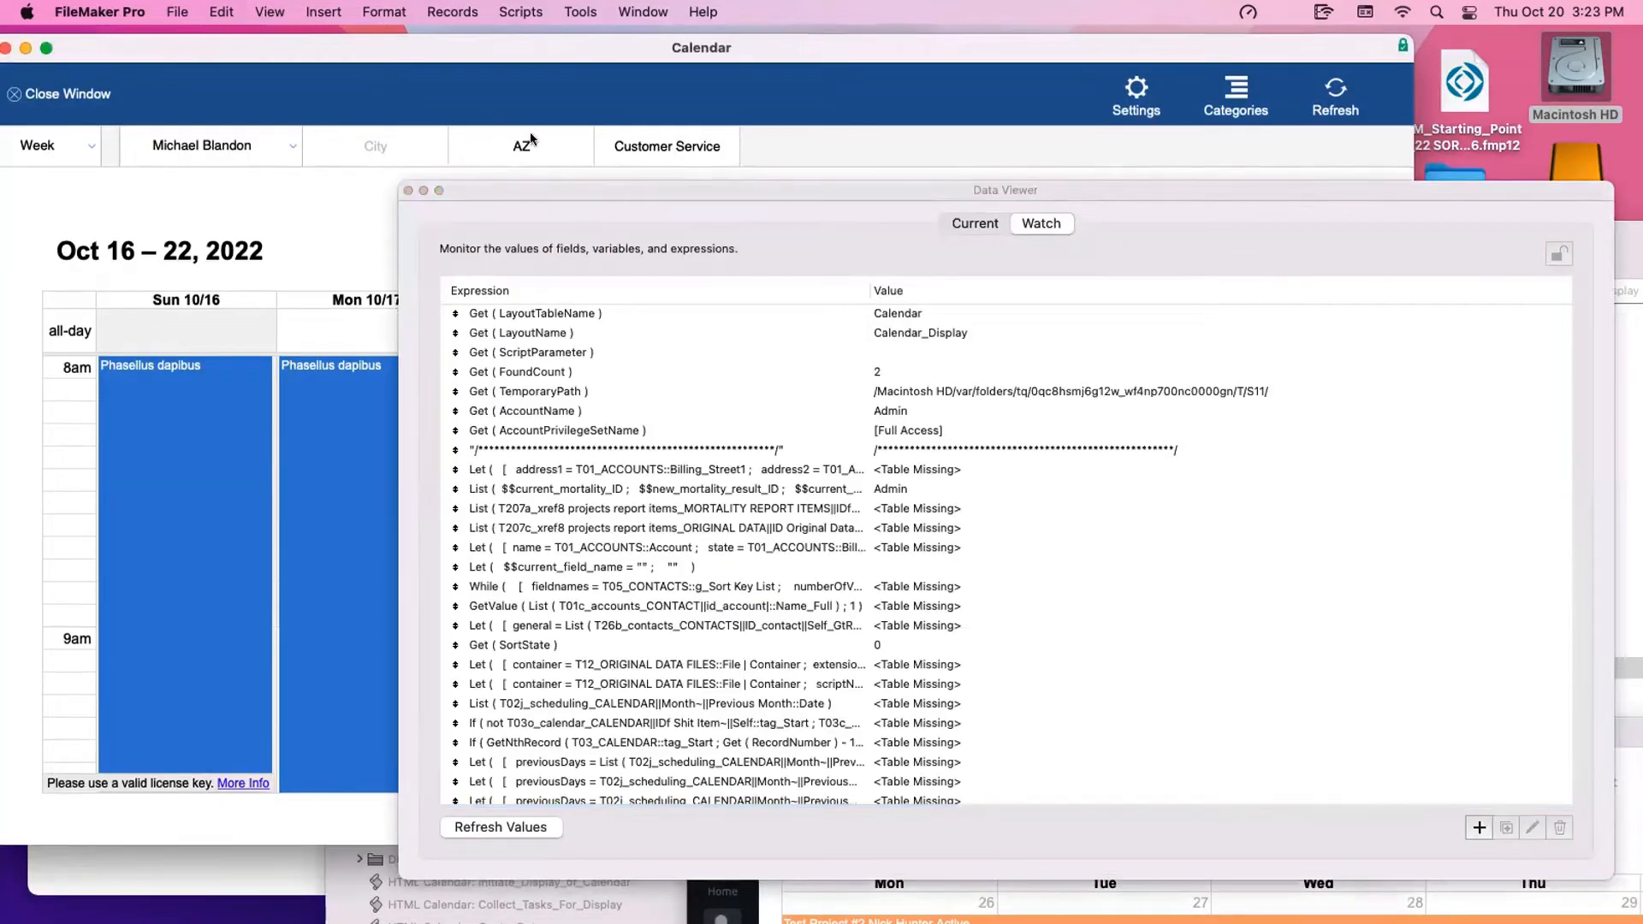
pyautogui.click(408, 190)
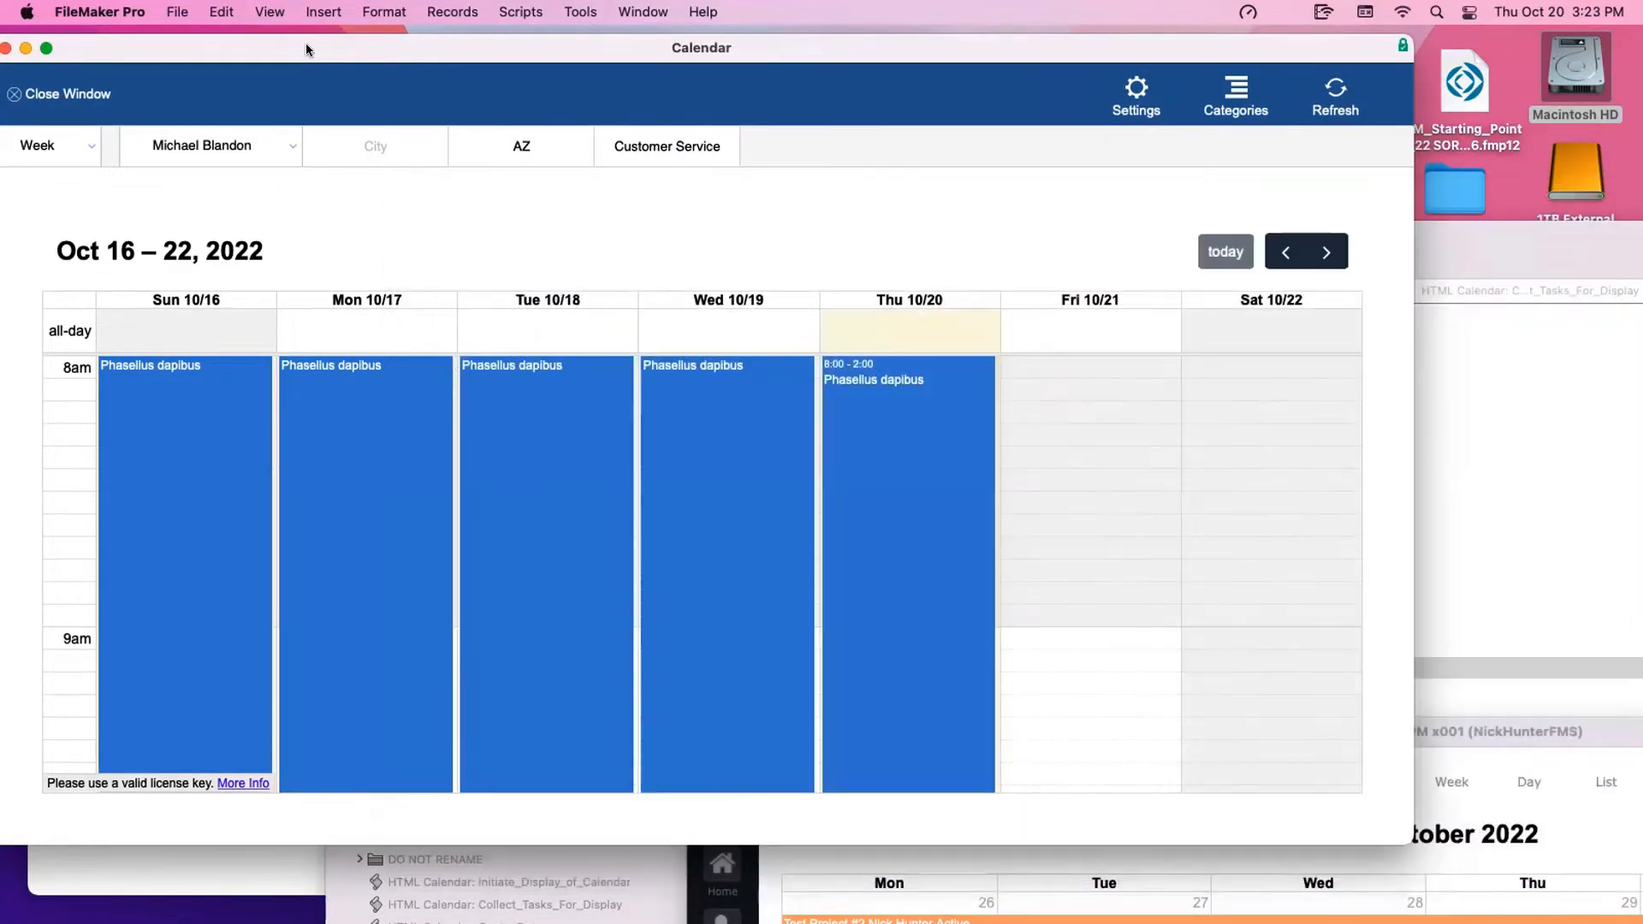
# Open the value calculation of the $Calendar variable in the HTML Calendar: Collect_Tasks_For_Display script
pyautogui.click(177, 12)
pyautogui.click(720, 176)
pyautogui.press('super+shift+s')
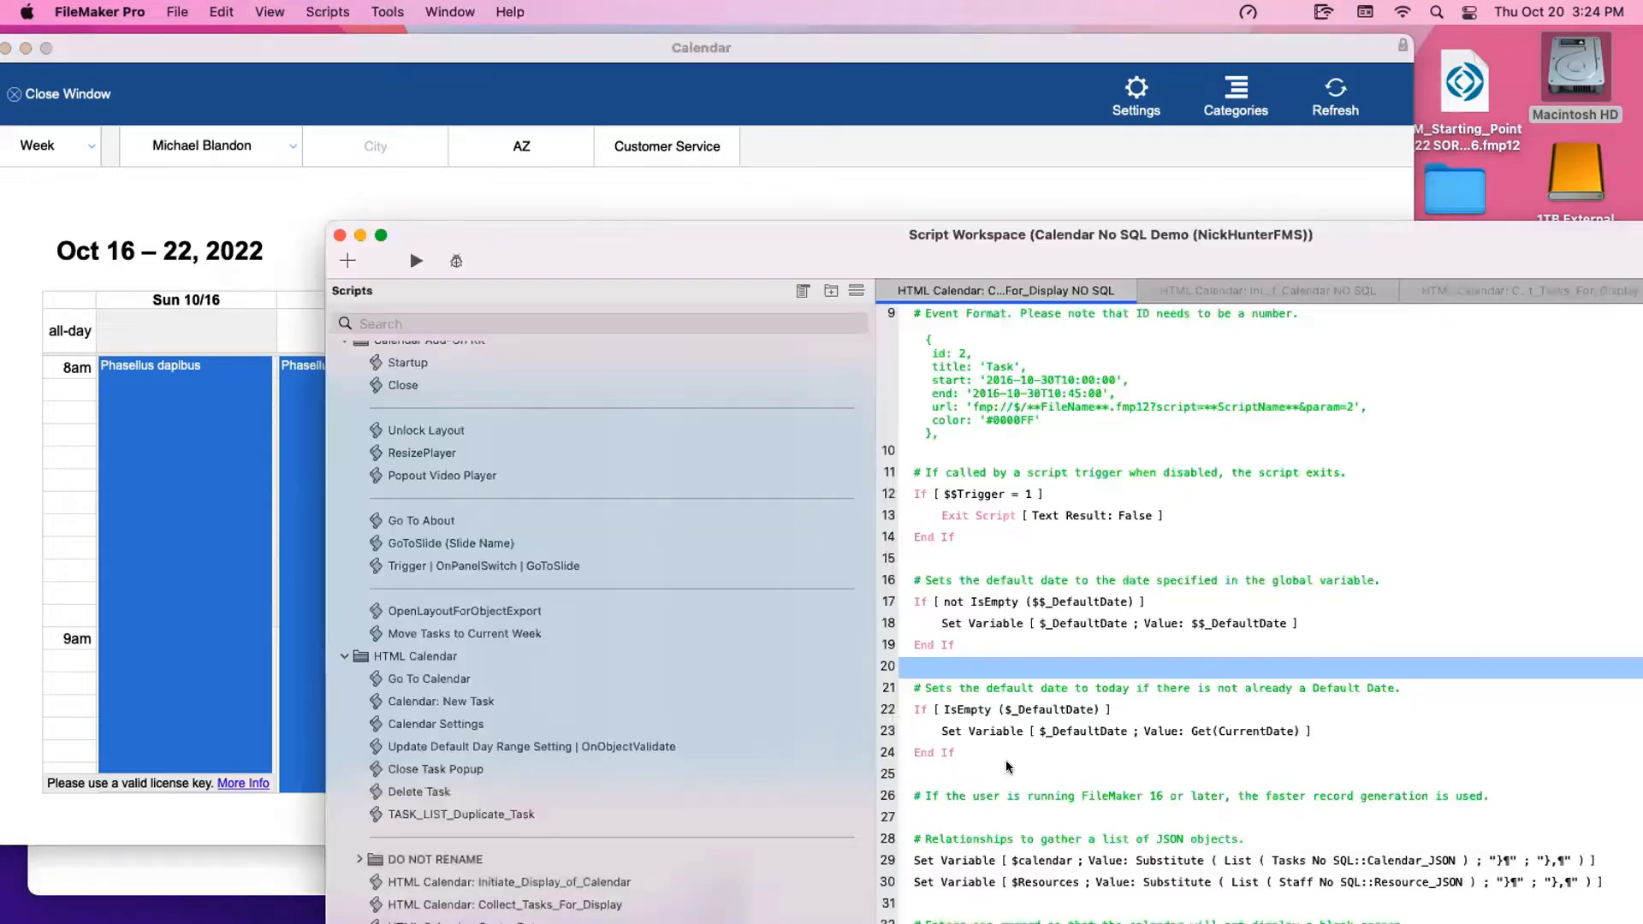
pyautogui.moveTo(508, 117); pyautogui.dragTo(483, 78)
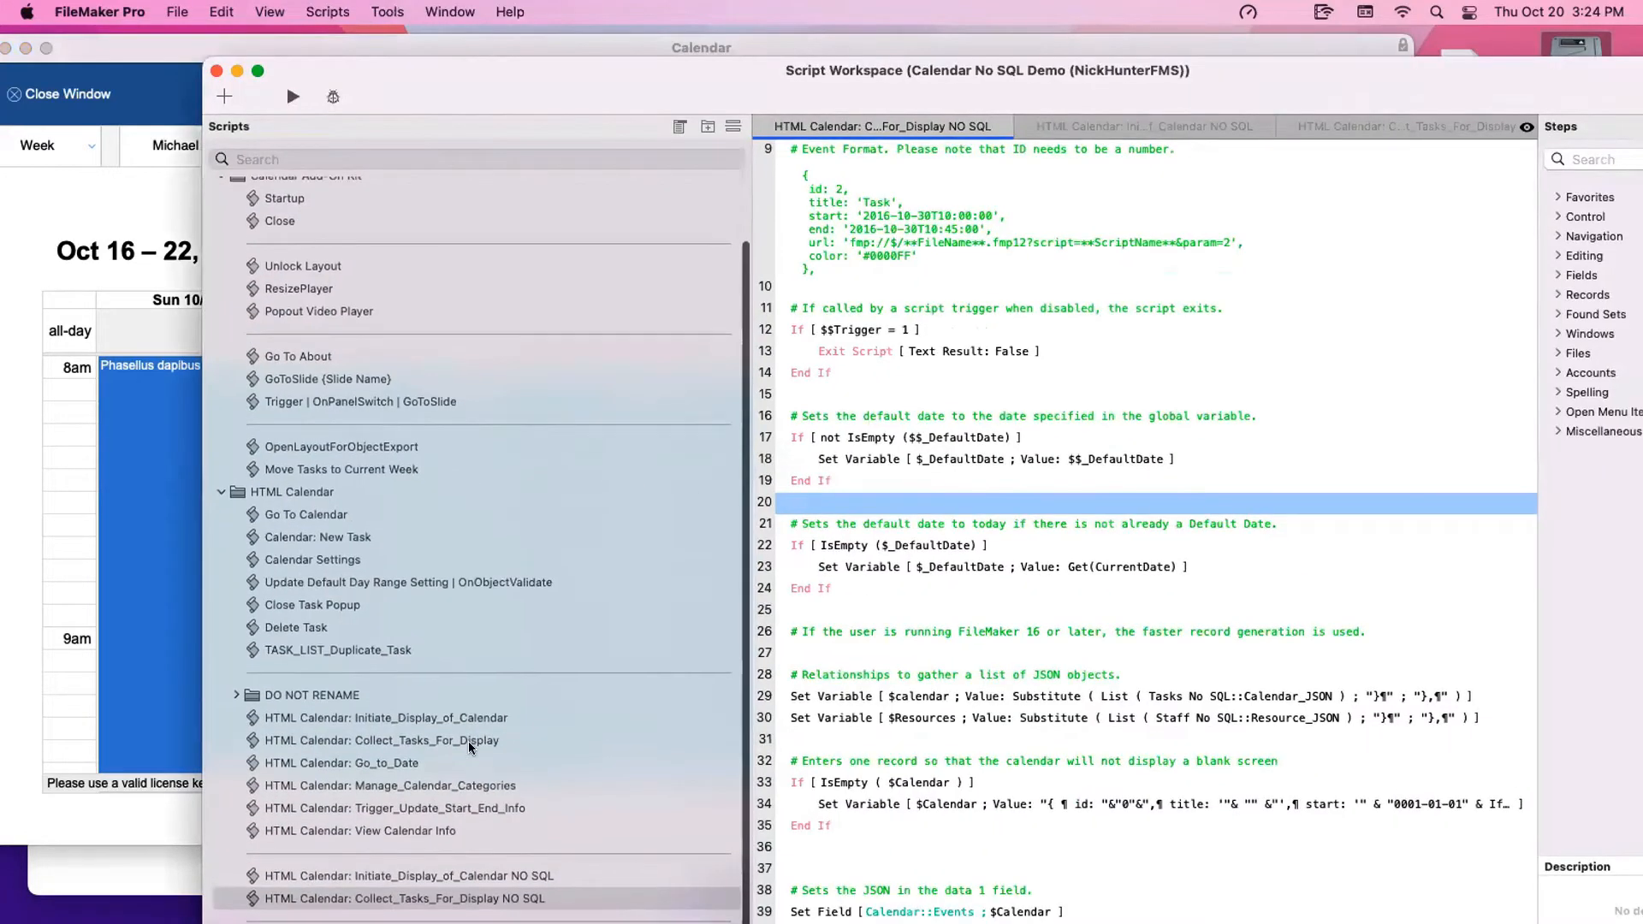
pyautogui.click(467, 743)
pyautogui.doubleClick(1187, 702)
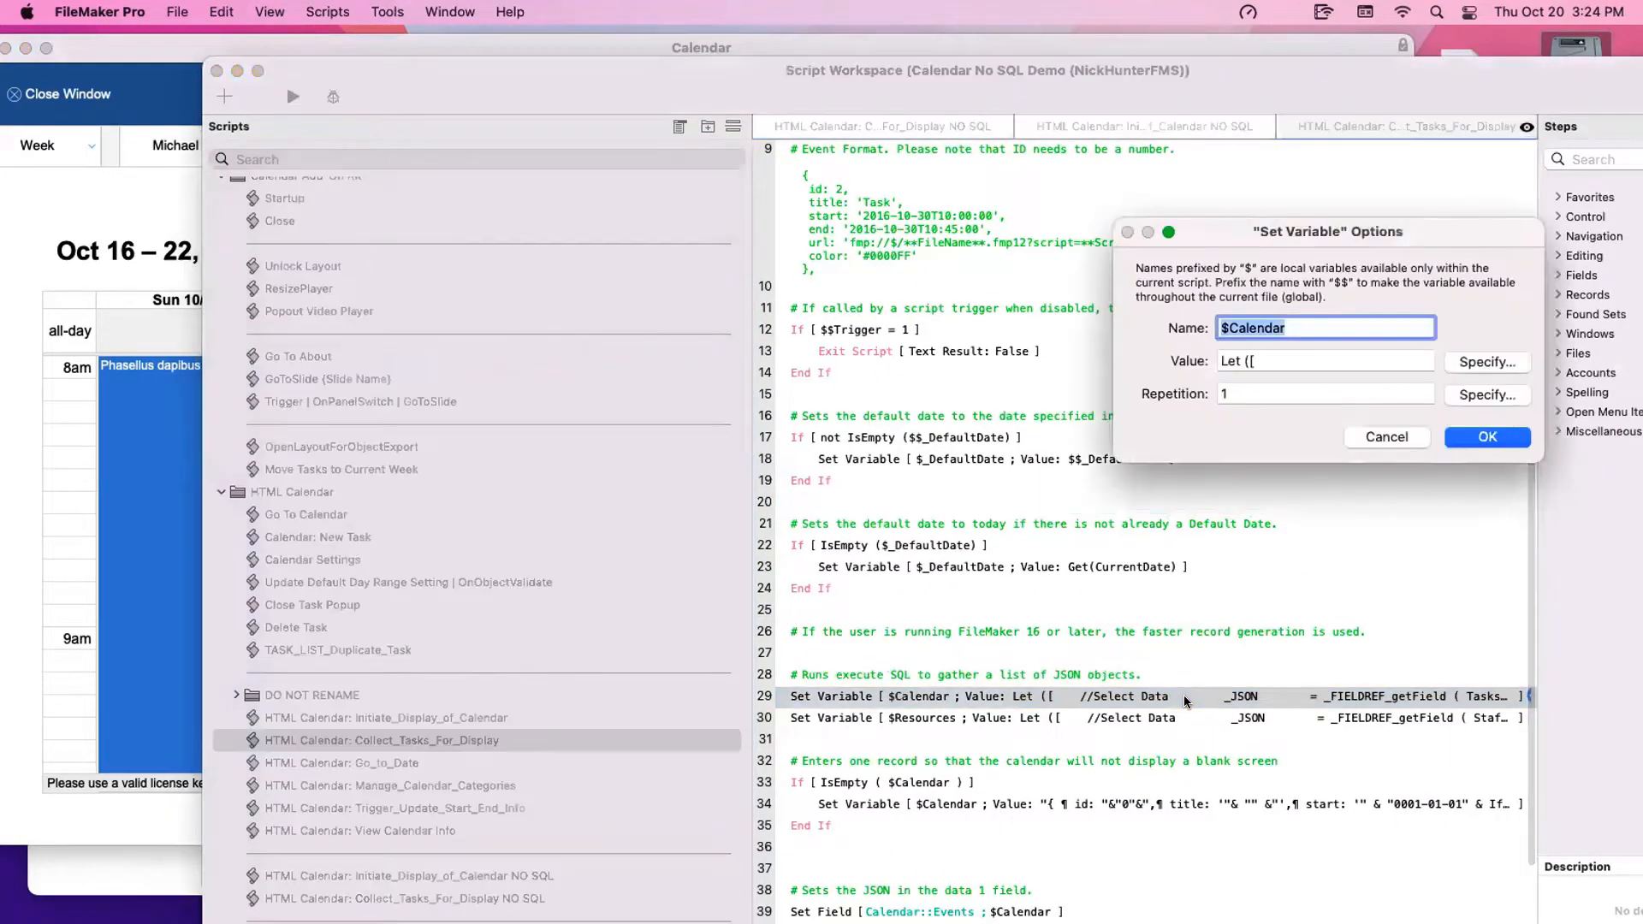
pyautogui.click(1460, 362)
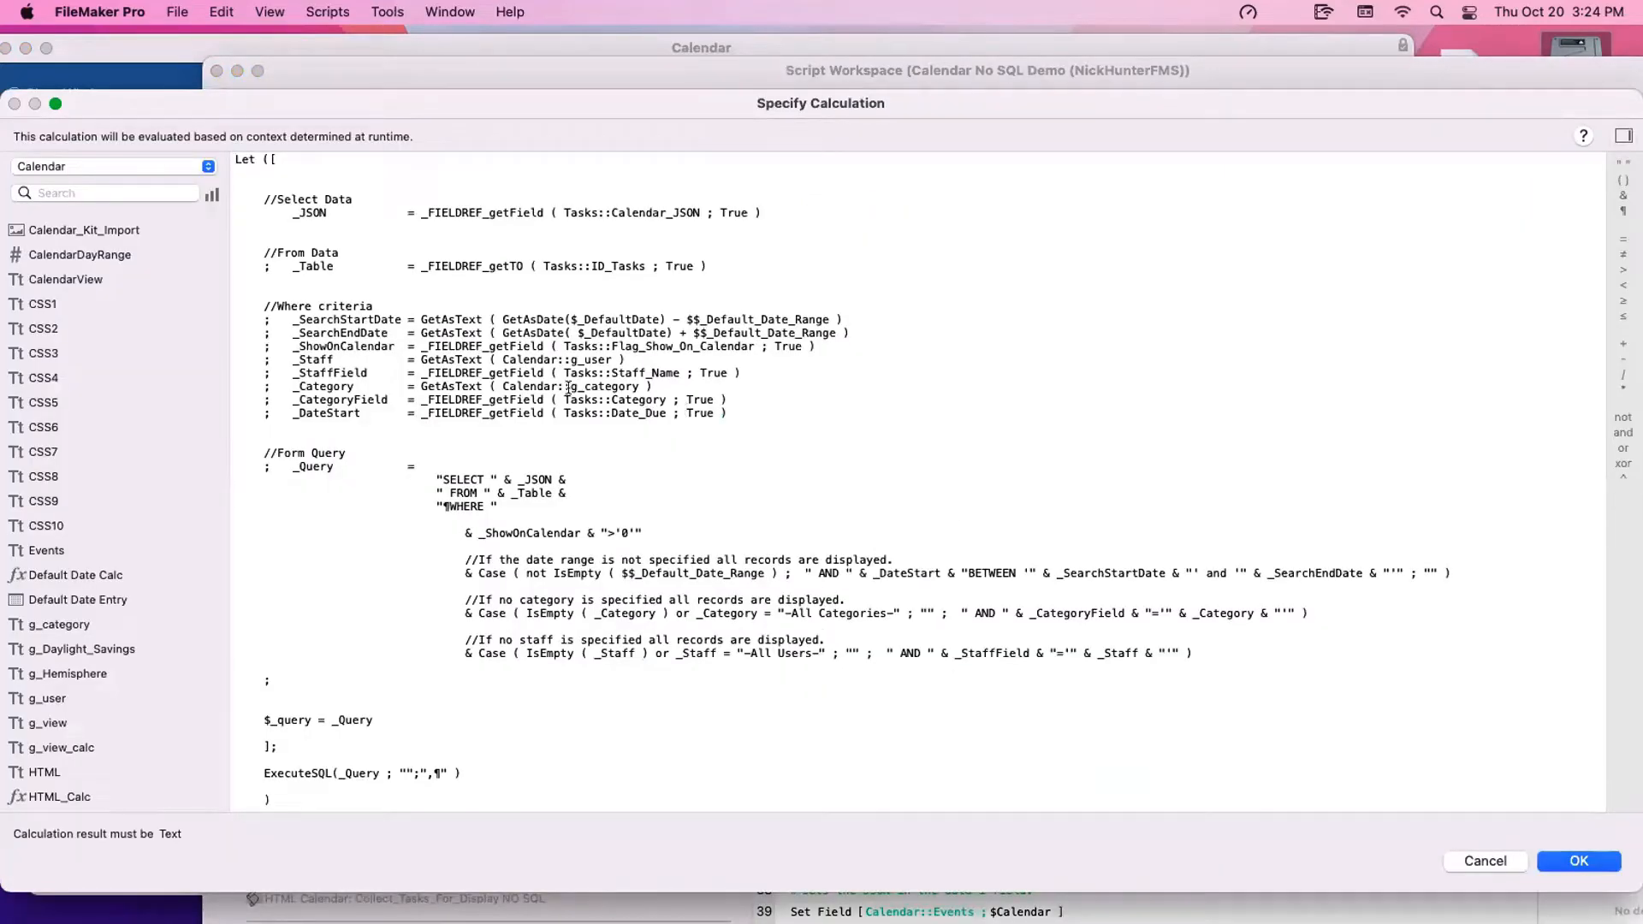
# Remove the _SearchStartDate, _SearchEndDate and _DateStart lines from the Where criteria of the SQL query calculation
pyautogui.moveTo(625, 345); pyautogui.dragTo(751, 343)
pyautogui.doubleClick(786, 344)
pyautogui.moveTo(866, 332); pyautogui.dragTo(153, 320)
pyautogui.scroll(-2, 153, 319)
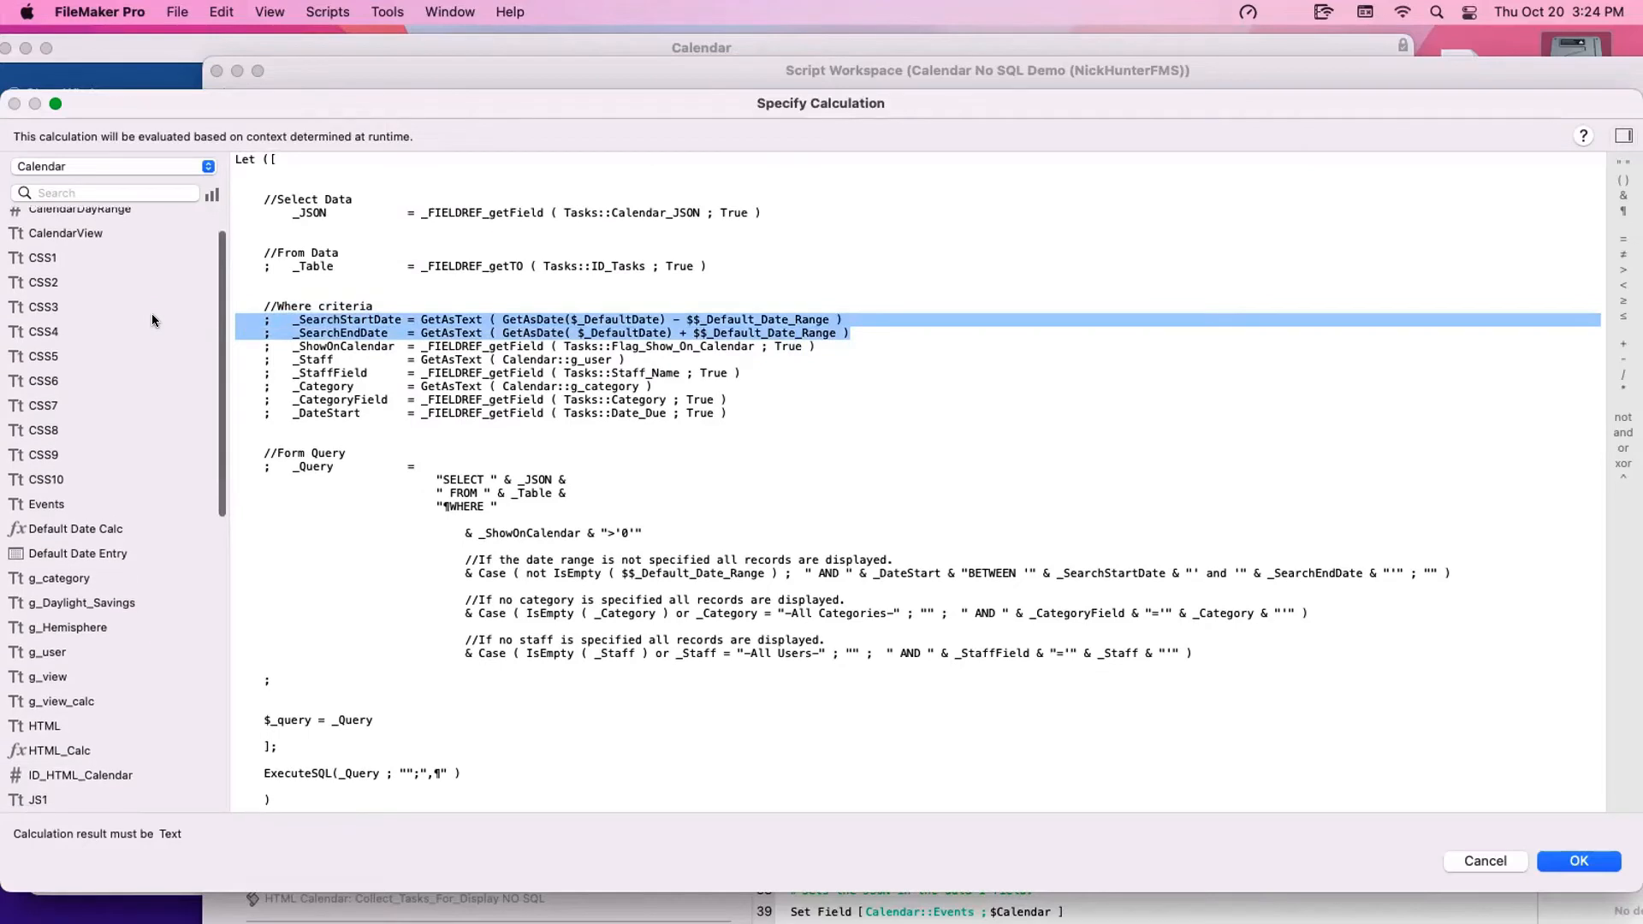
pyautogui.press('Delete')
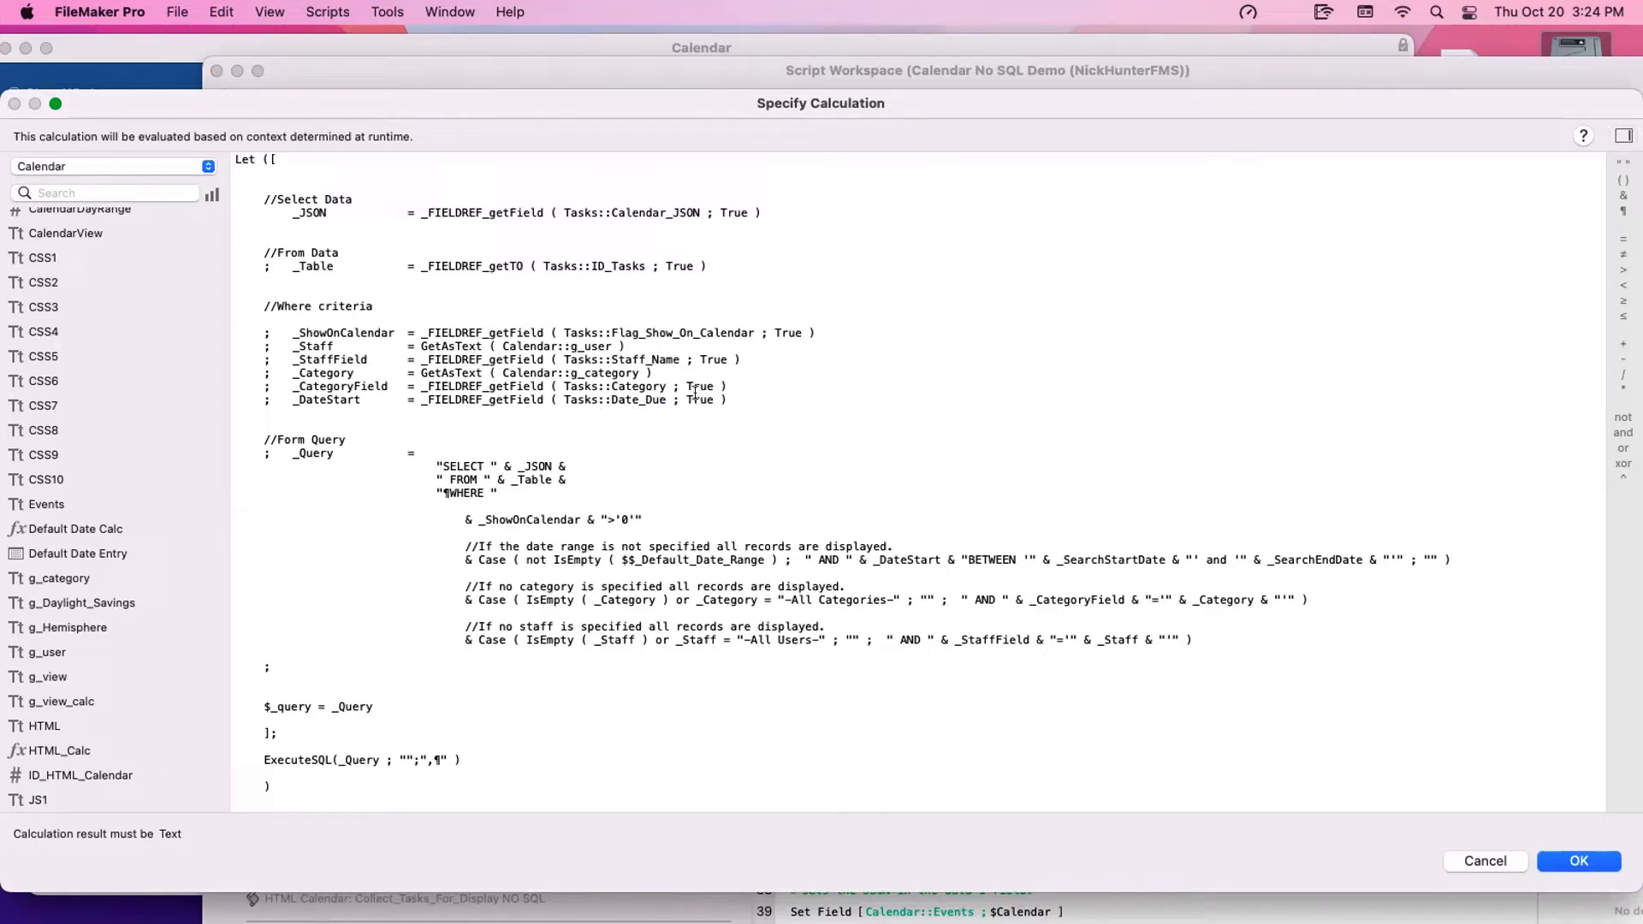
pyautogui.moveTo(729, 399); pyautogui.dragTo(160, 399)
pyautogui.press('BackSpace')
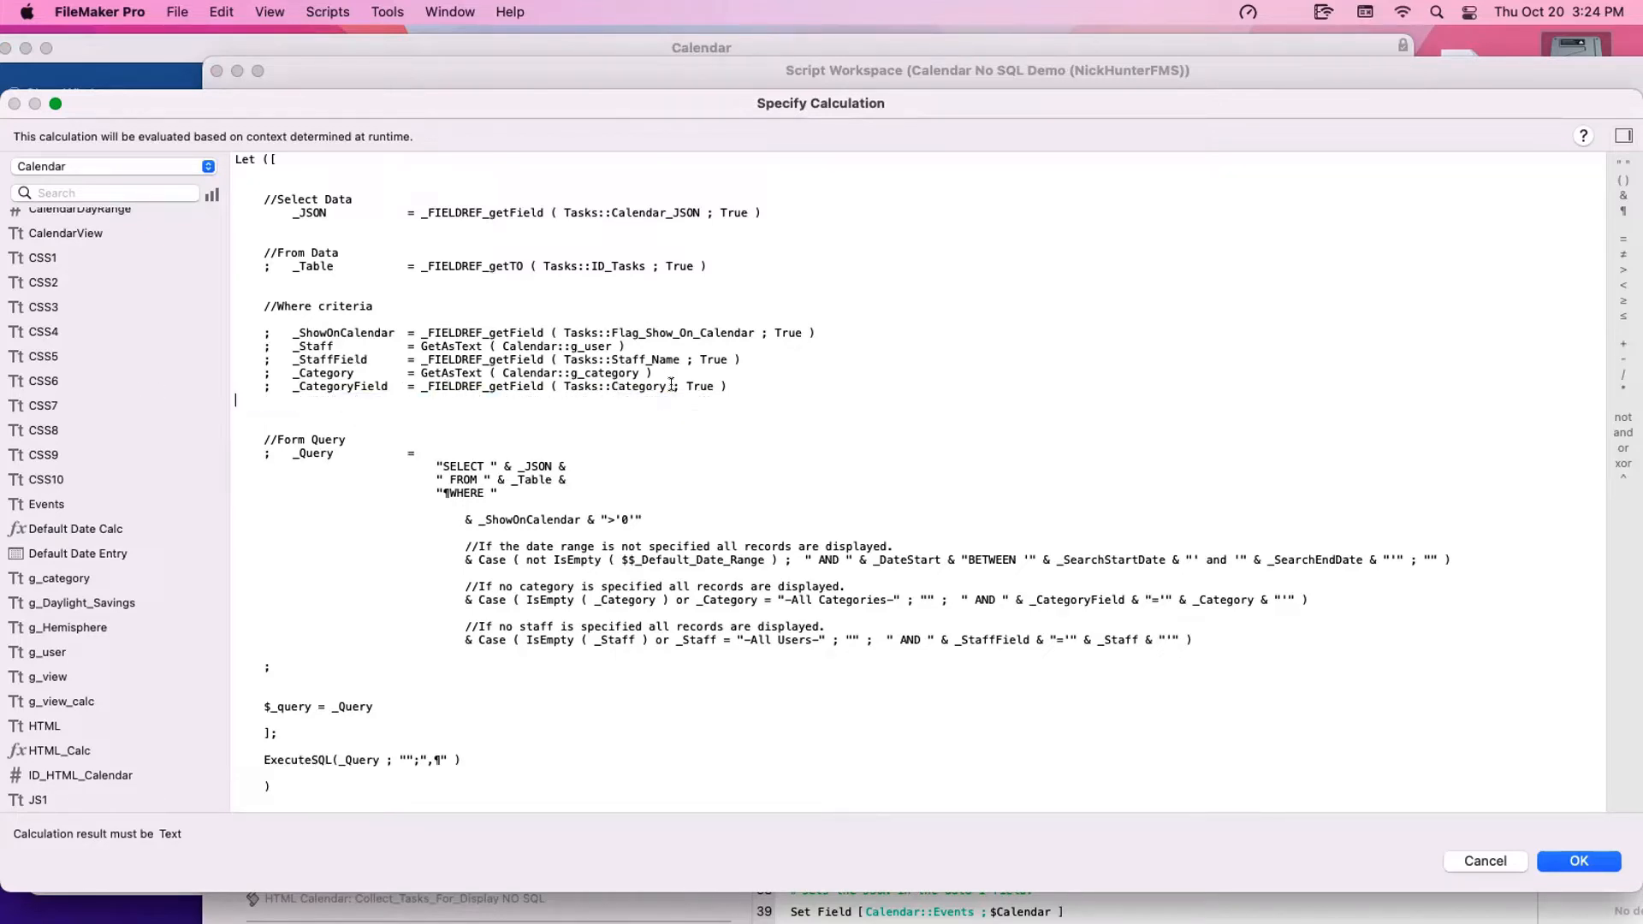
# Highlight the remaining Where criteria from _ShowOnCalendar to _CategoryField, and close the calculation and variable options without saving
pyautogui.click(638, 387)
pyautogui.moveTo(769, 386); pyautogui.dragTo(219, 327)
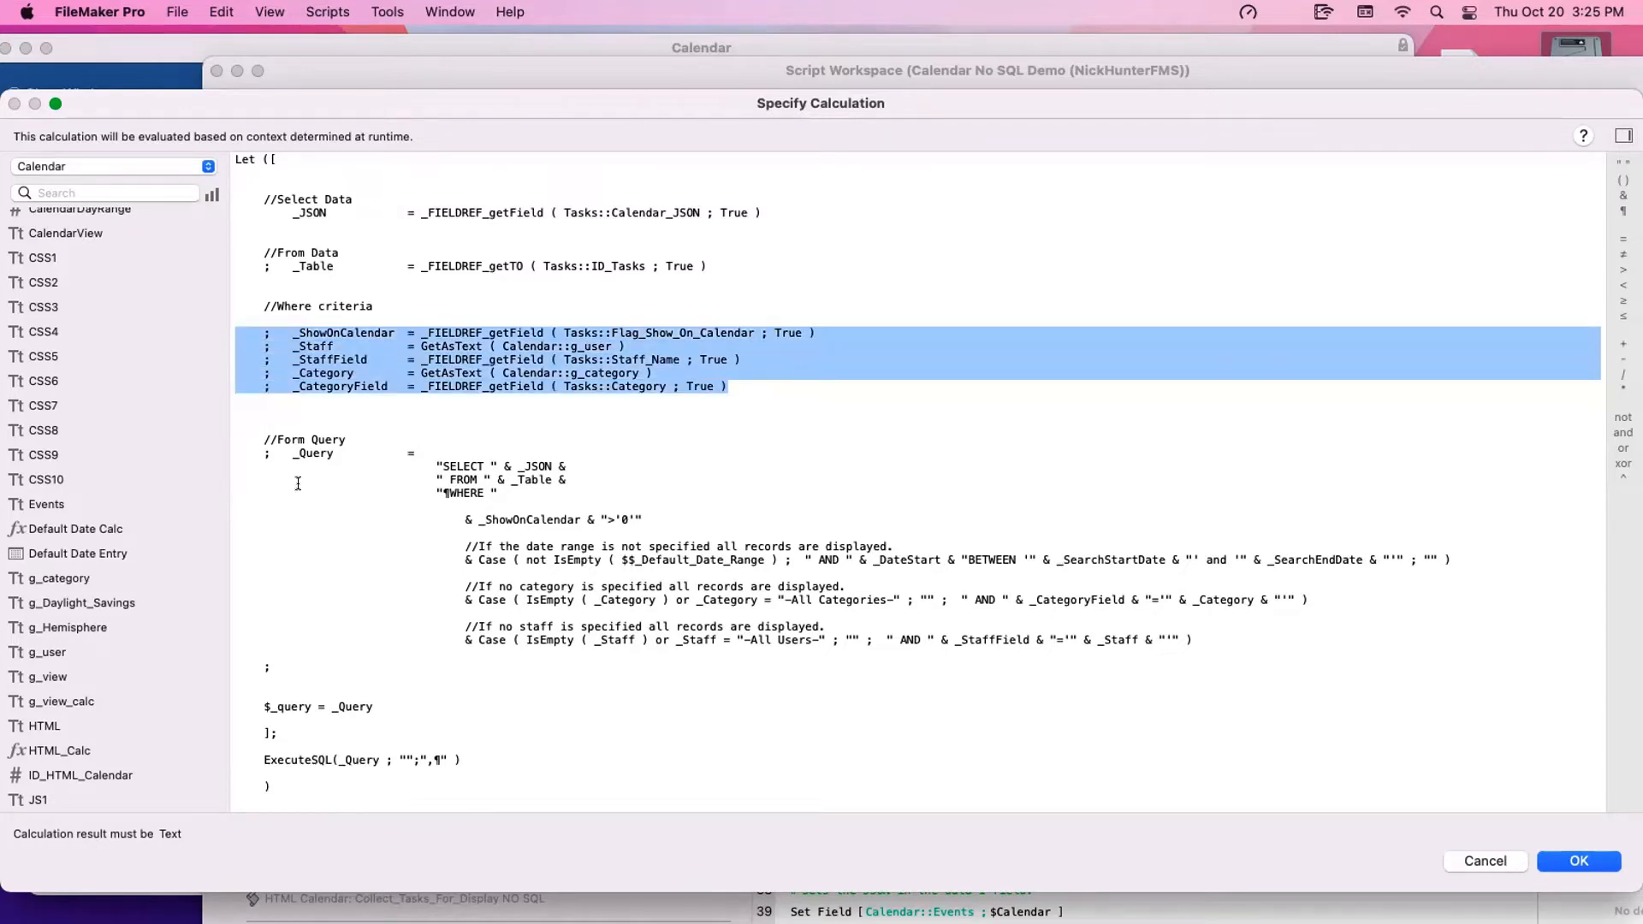
pyautogui.press('Escape')
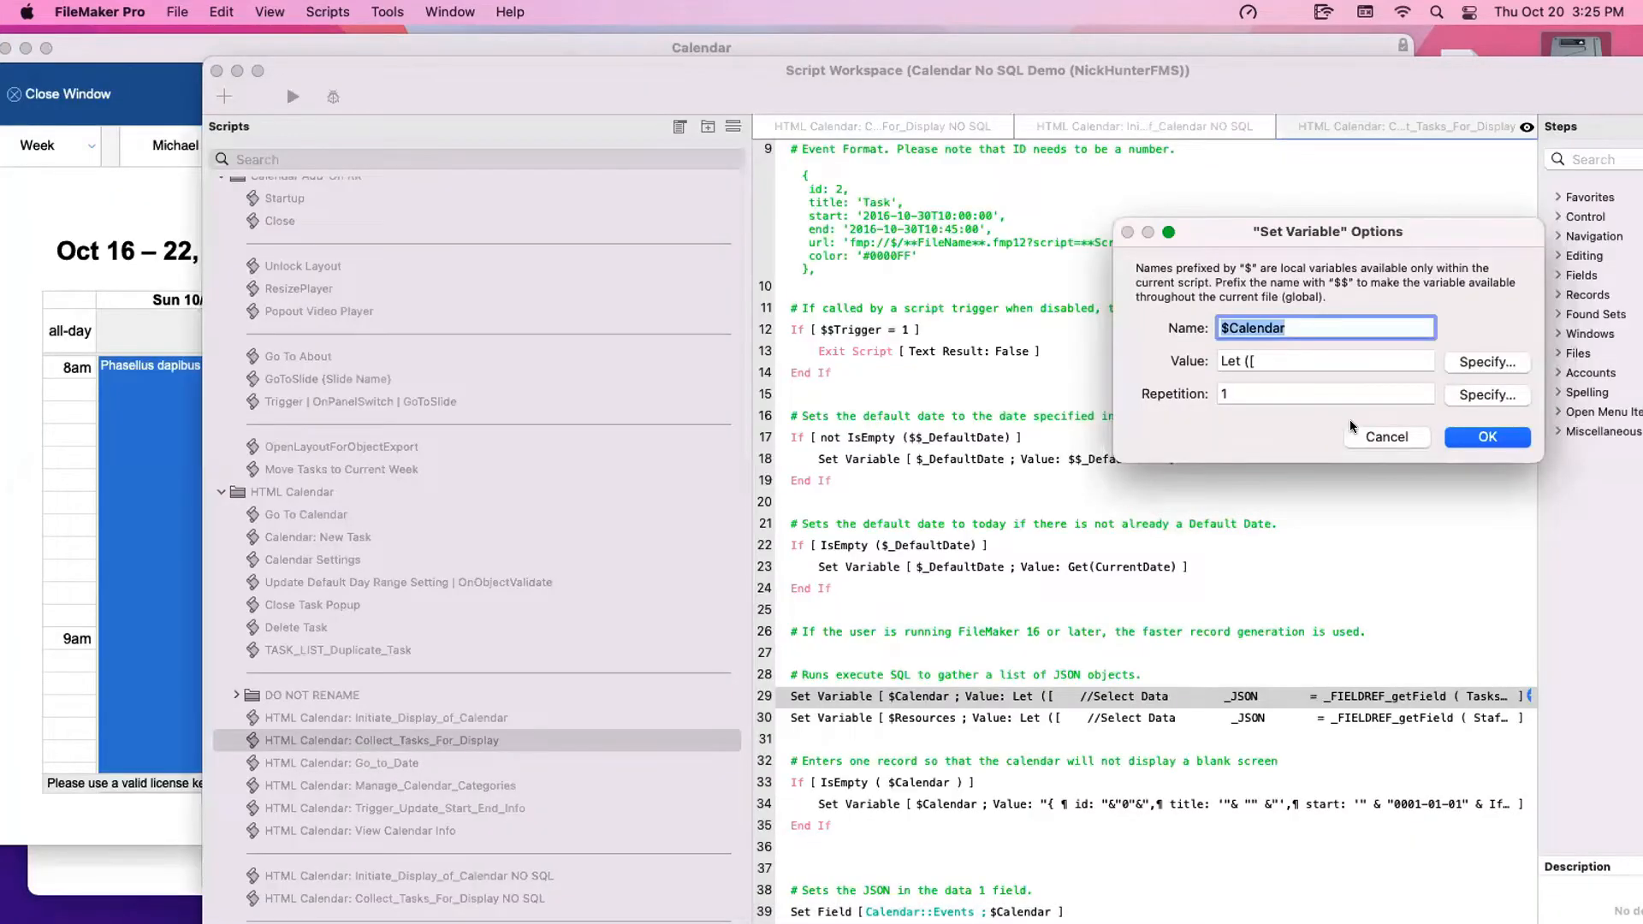
pyautogui.click(1386, 437)
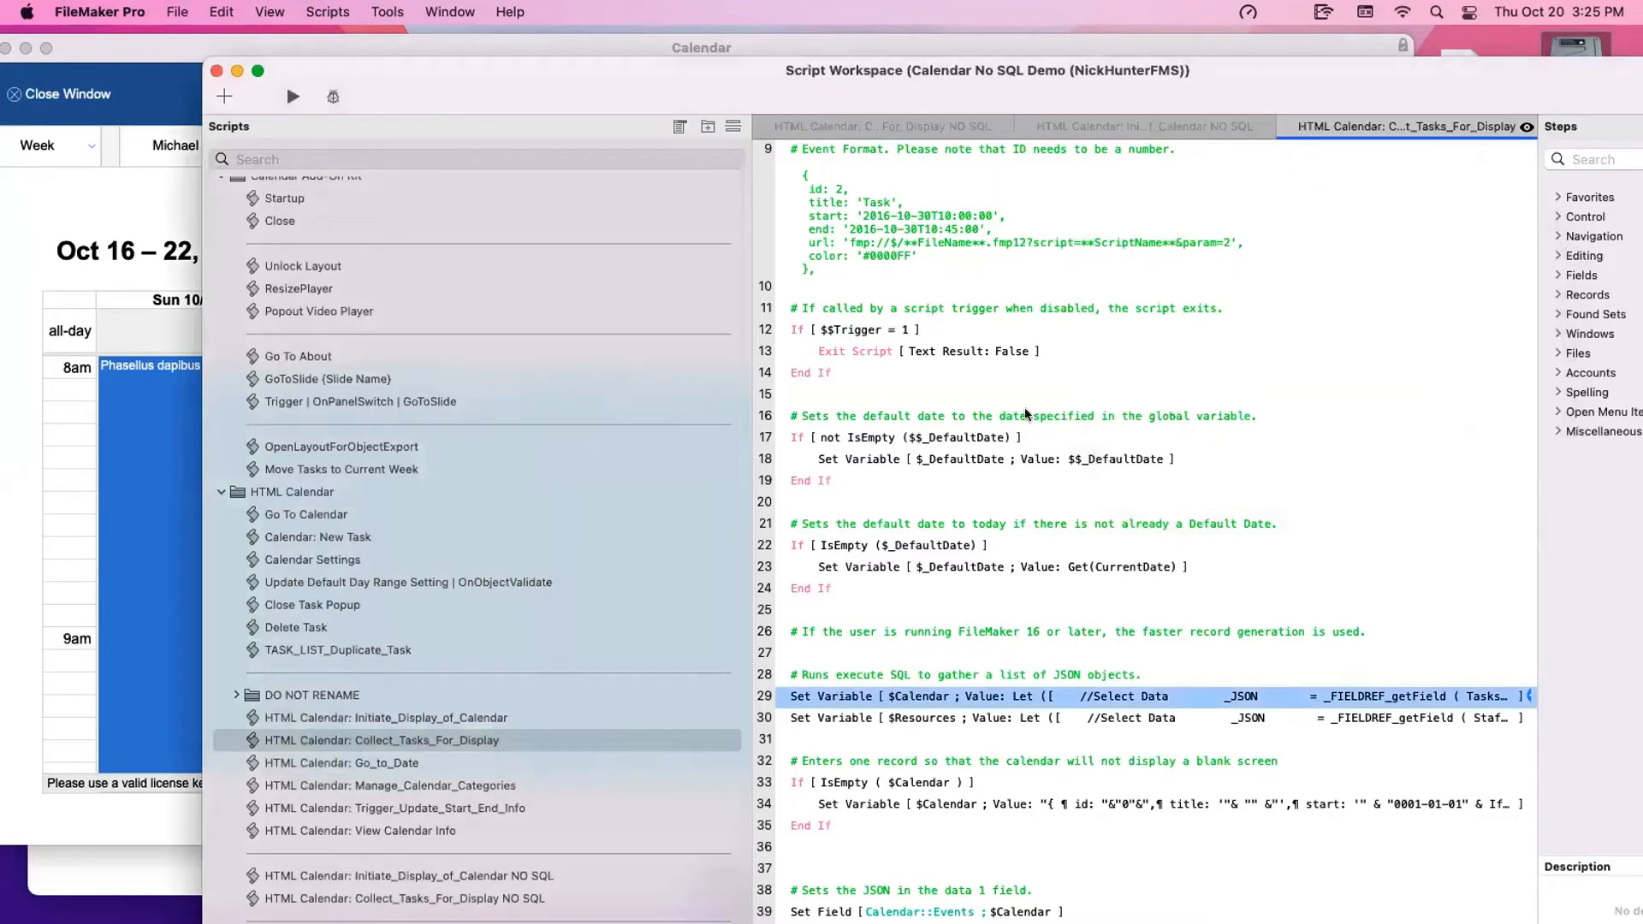
# Open the relationship between Calendar and Tasks No SQL and go through its match-field pairs from g_Constant to _link_Department | GtRR
pyautogui.press('super+shift+d')
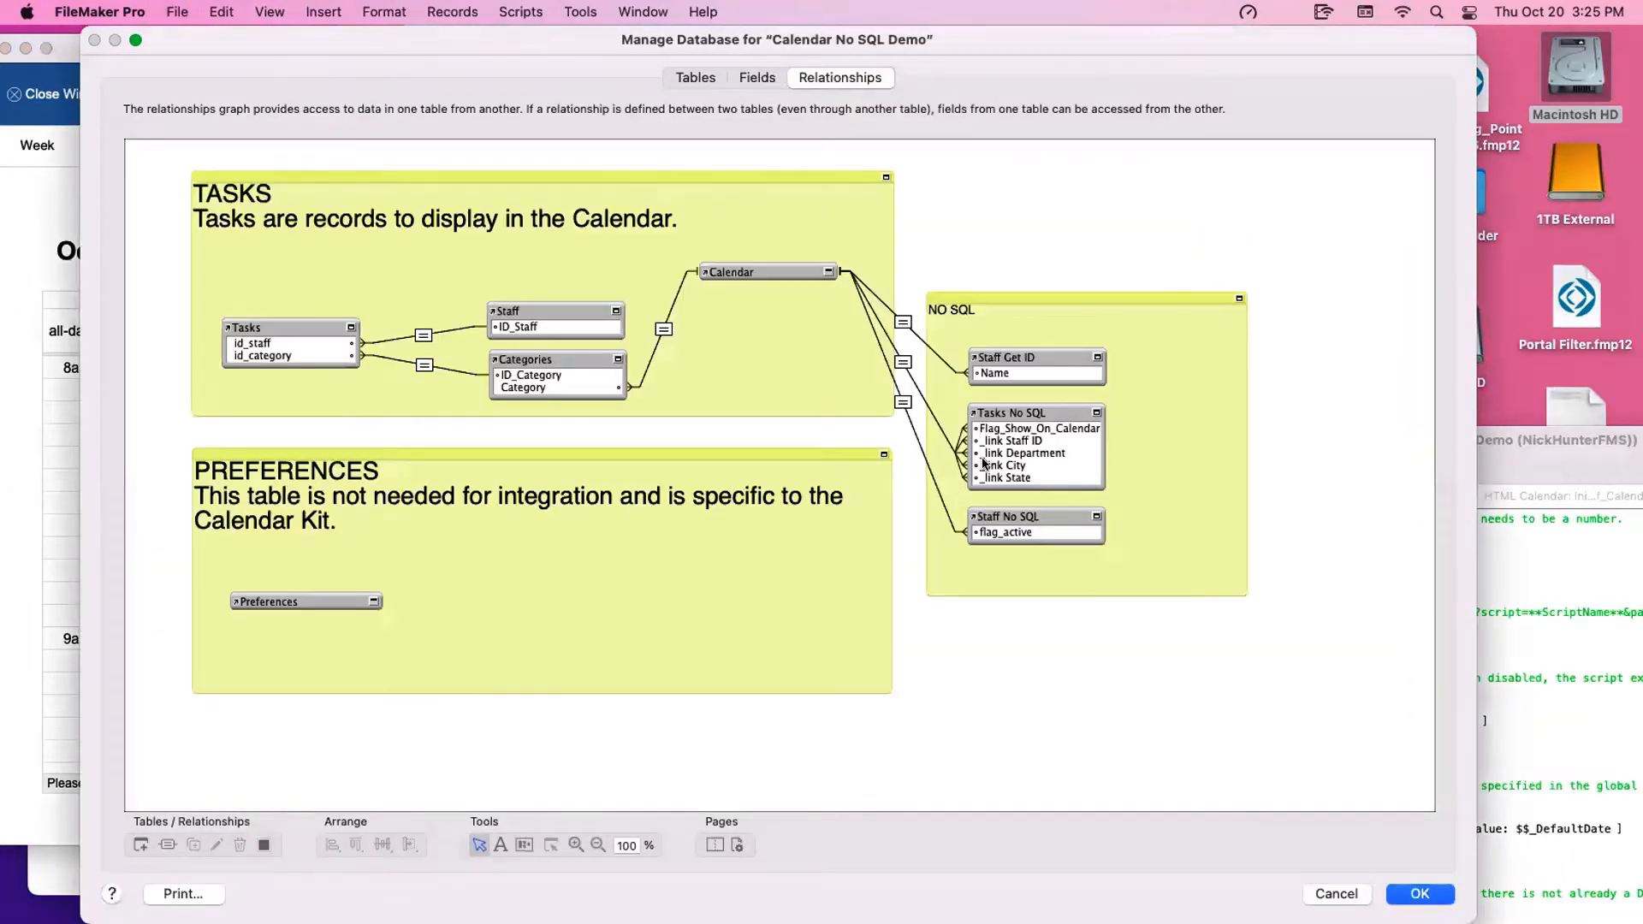
pyautogui.click(904, 362)
pyautogui.doubleClick(904, 362)
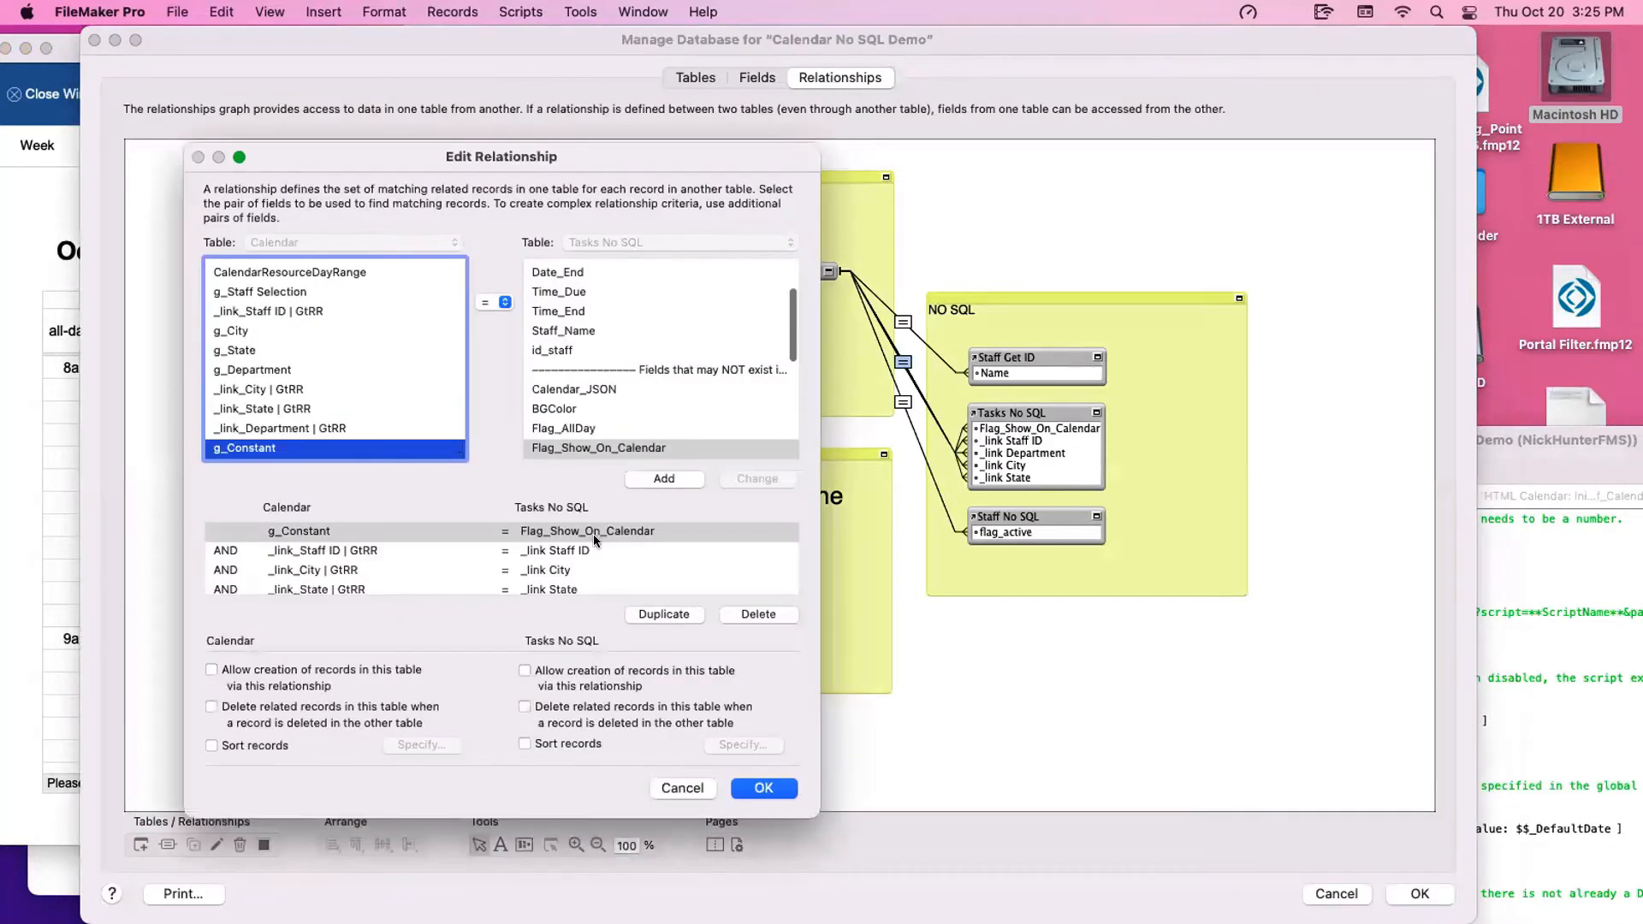
pyautogui.click(293, 533)
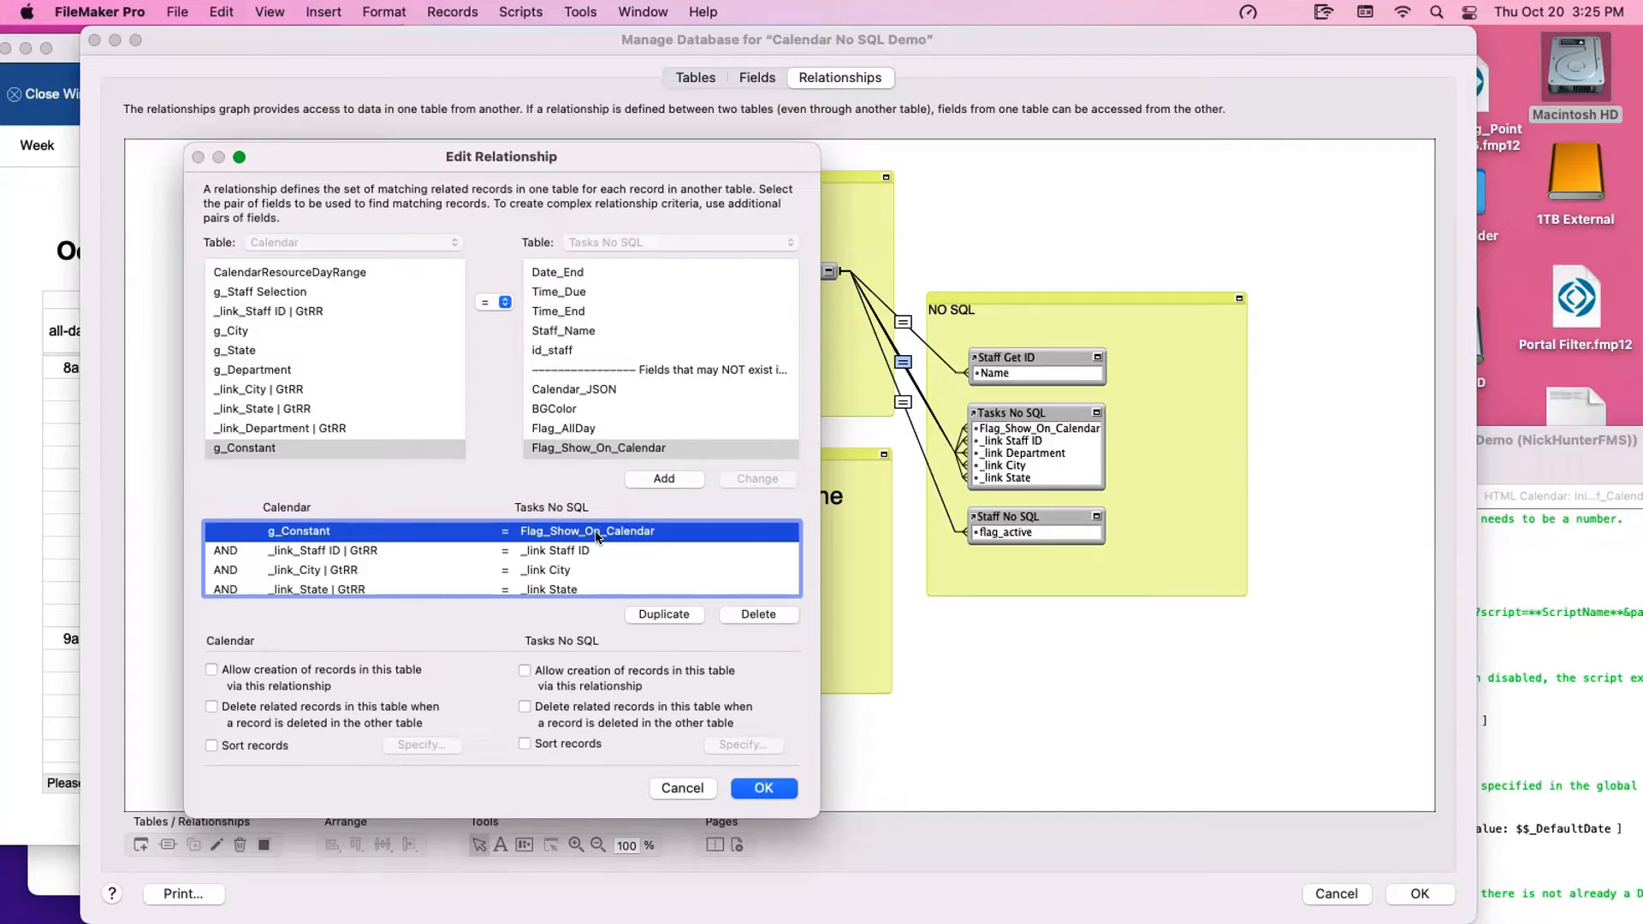
pyautogui.click(431, 549)
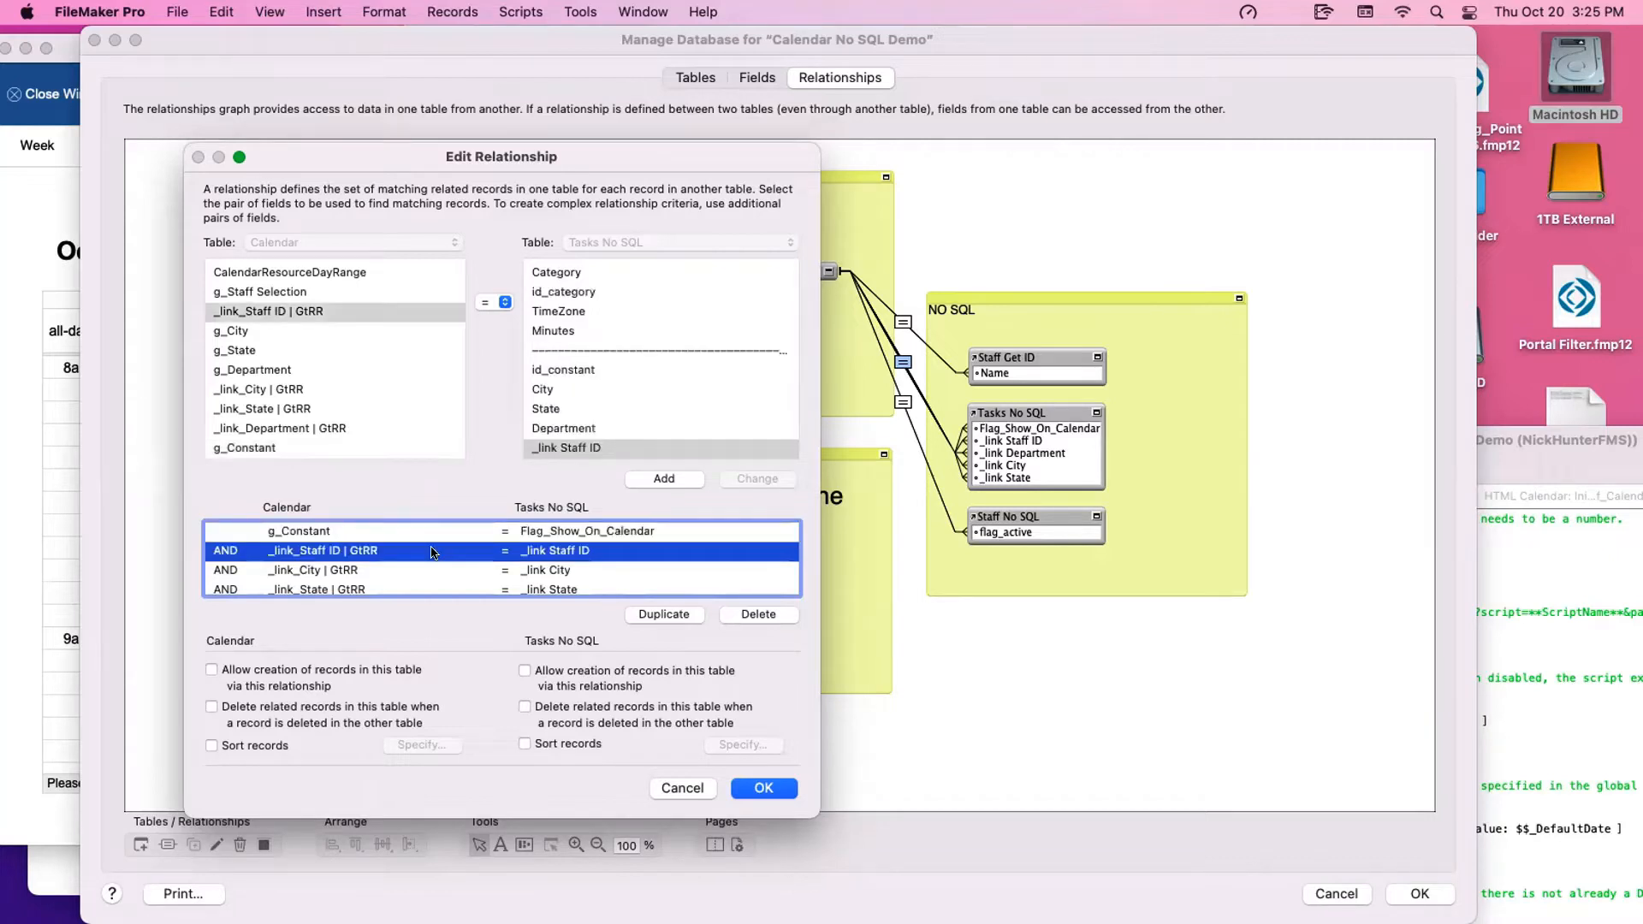
pyautogui.click(416, 569)
pyautogui.scroll(-2, 417, 568)
pyautogui.click(427, 565)
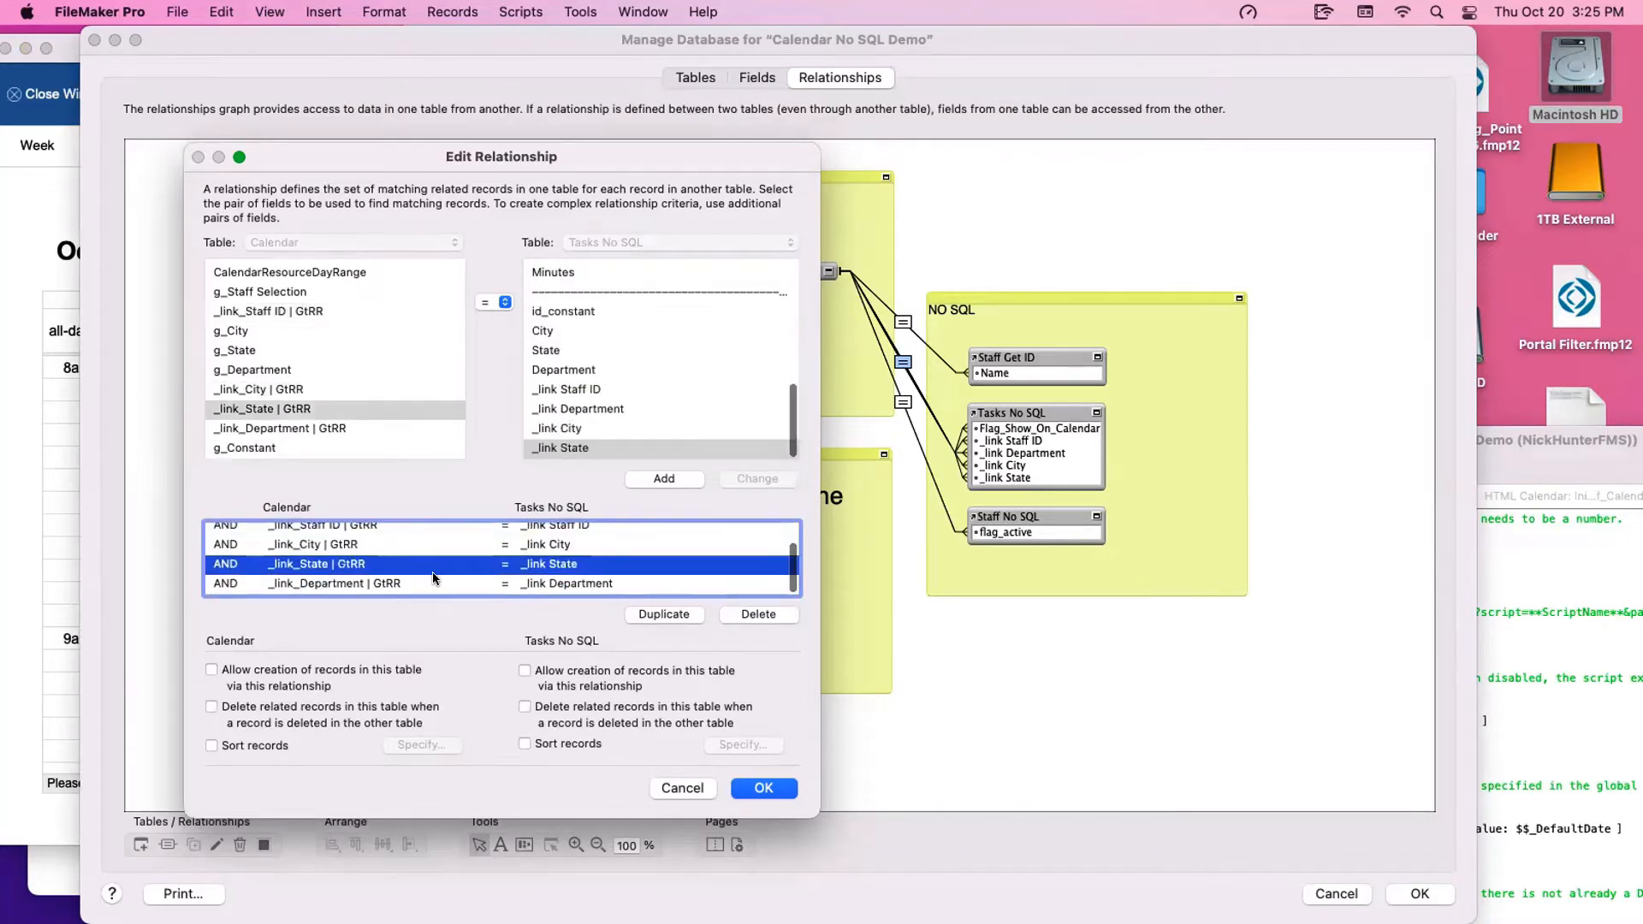
pyautogui.click(434, 581)
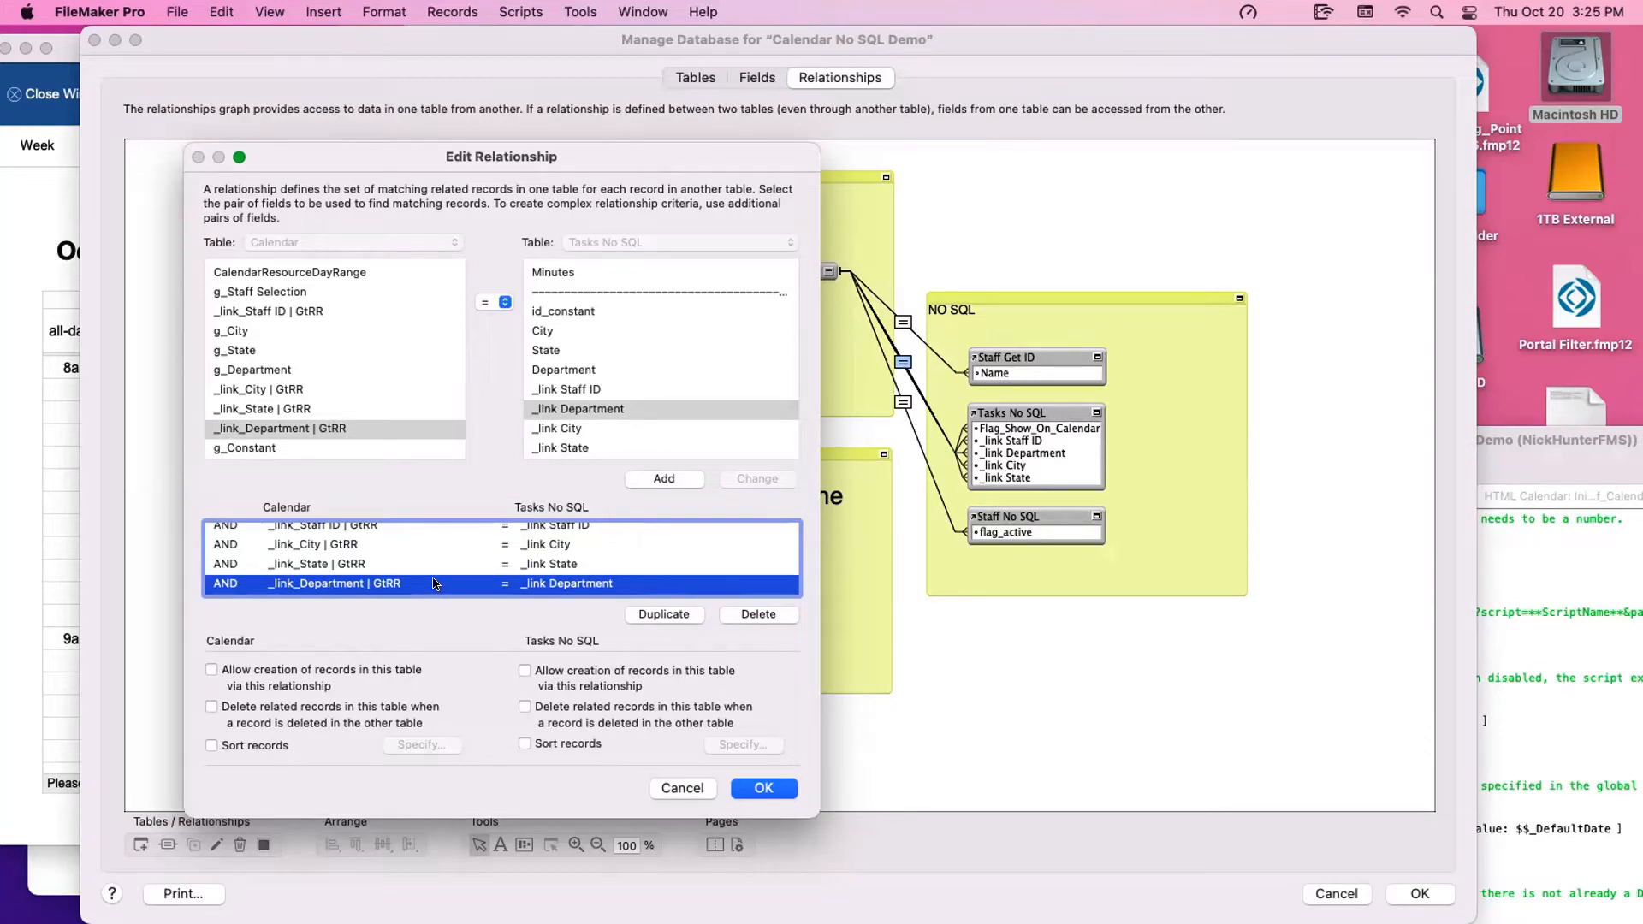
# Review the staff, city, state and department link pairs of the relationship again and leave it without saving
pyautogui.scroll(2, 433, 582)
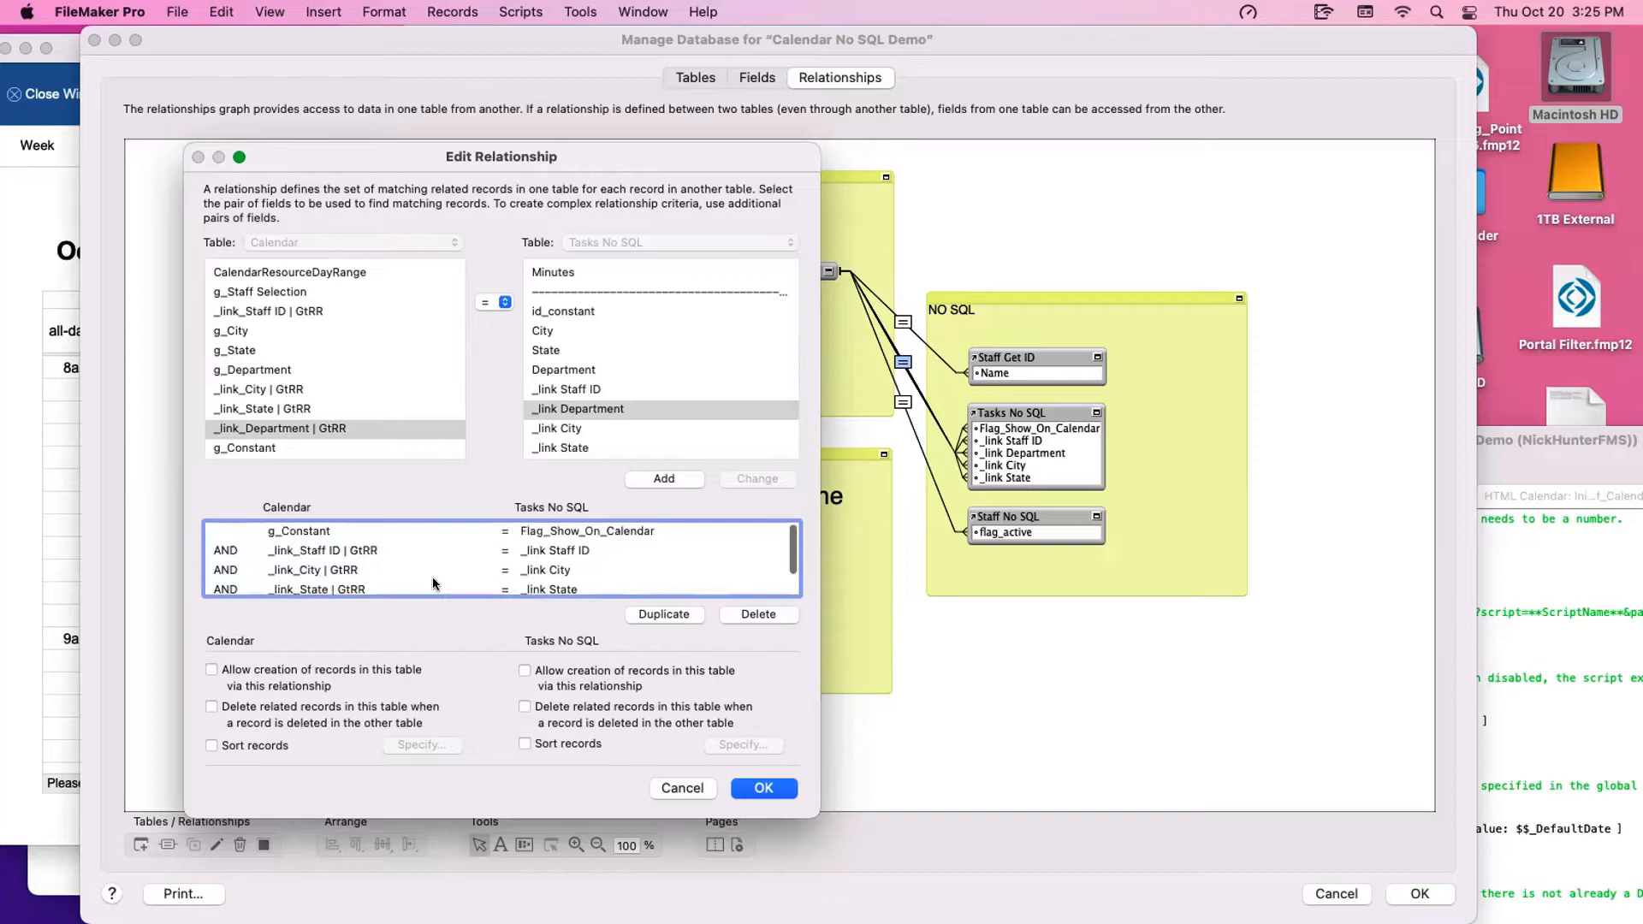
pyautogui.click(358, 552)
pyautogui.scroll(1, 357, 551)
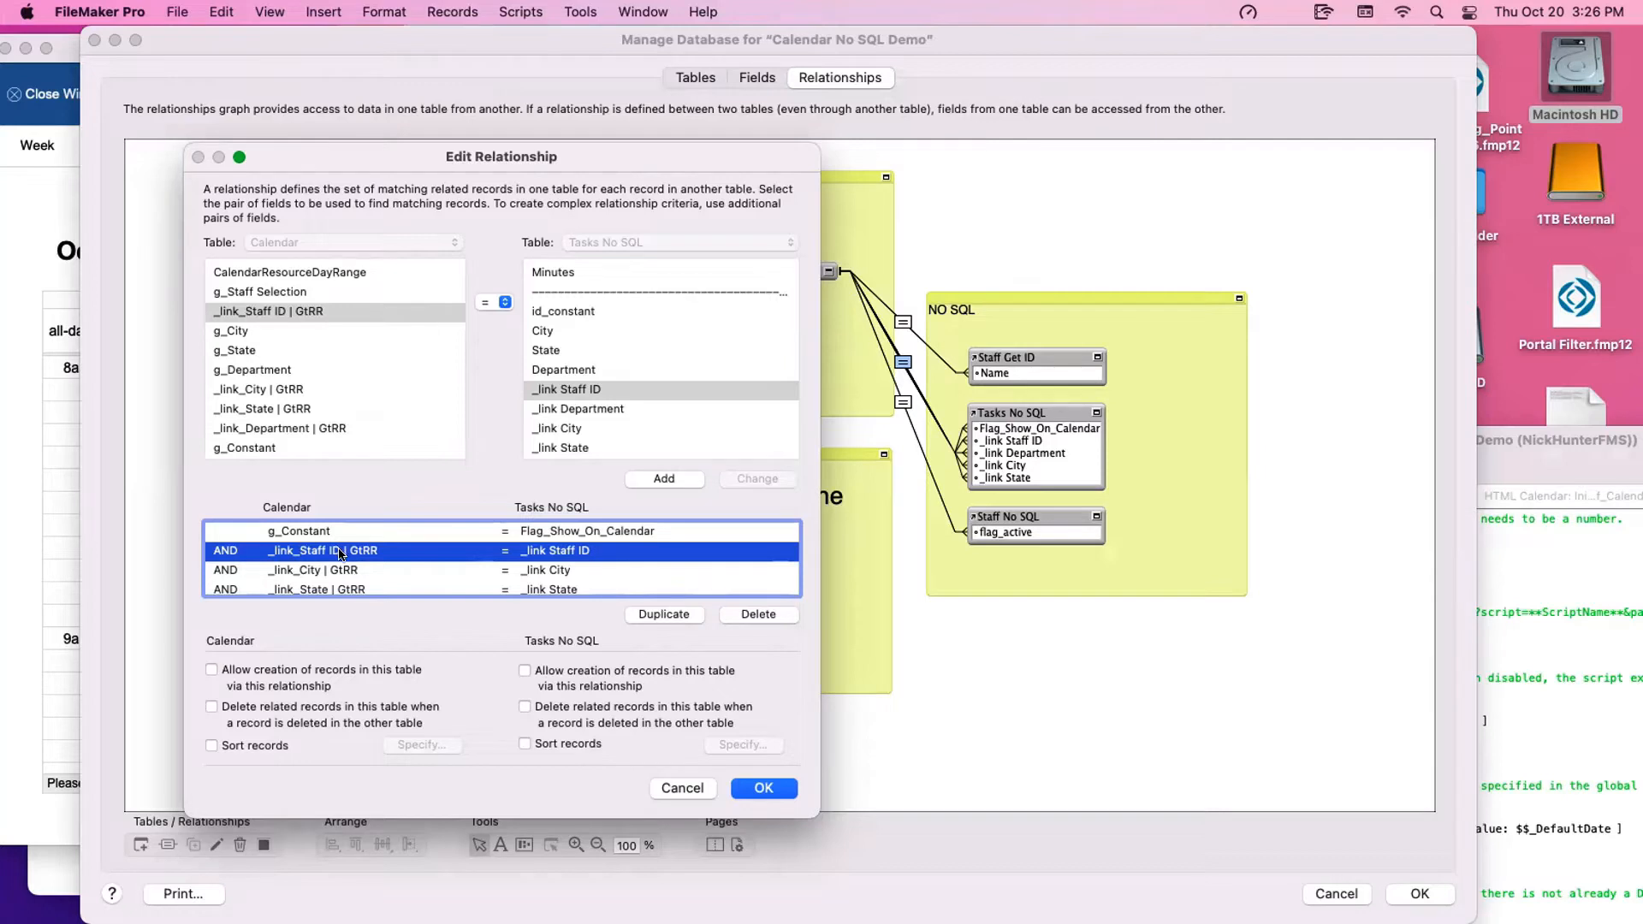
pyautogui.click(366, 571)
pyautogui.scroll(-1, 363, 568)
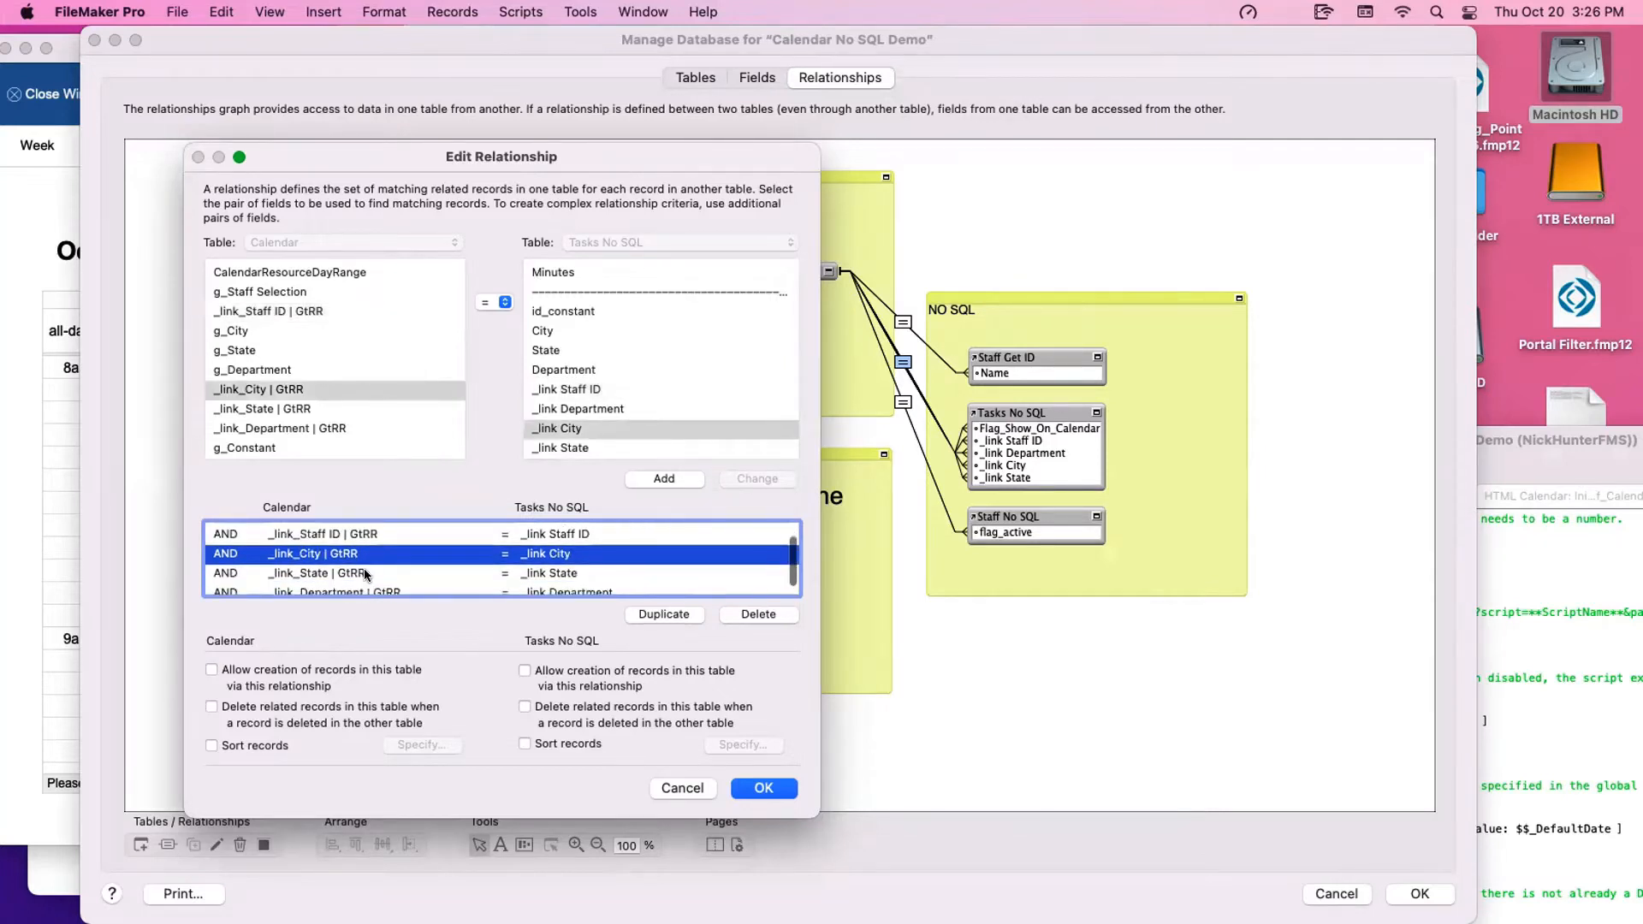
pyautogui.click(363, 566)
pyautogui.click(387, 584)
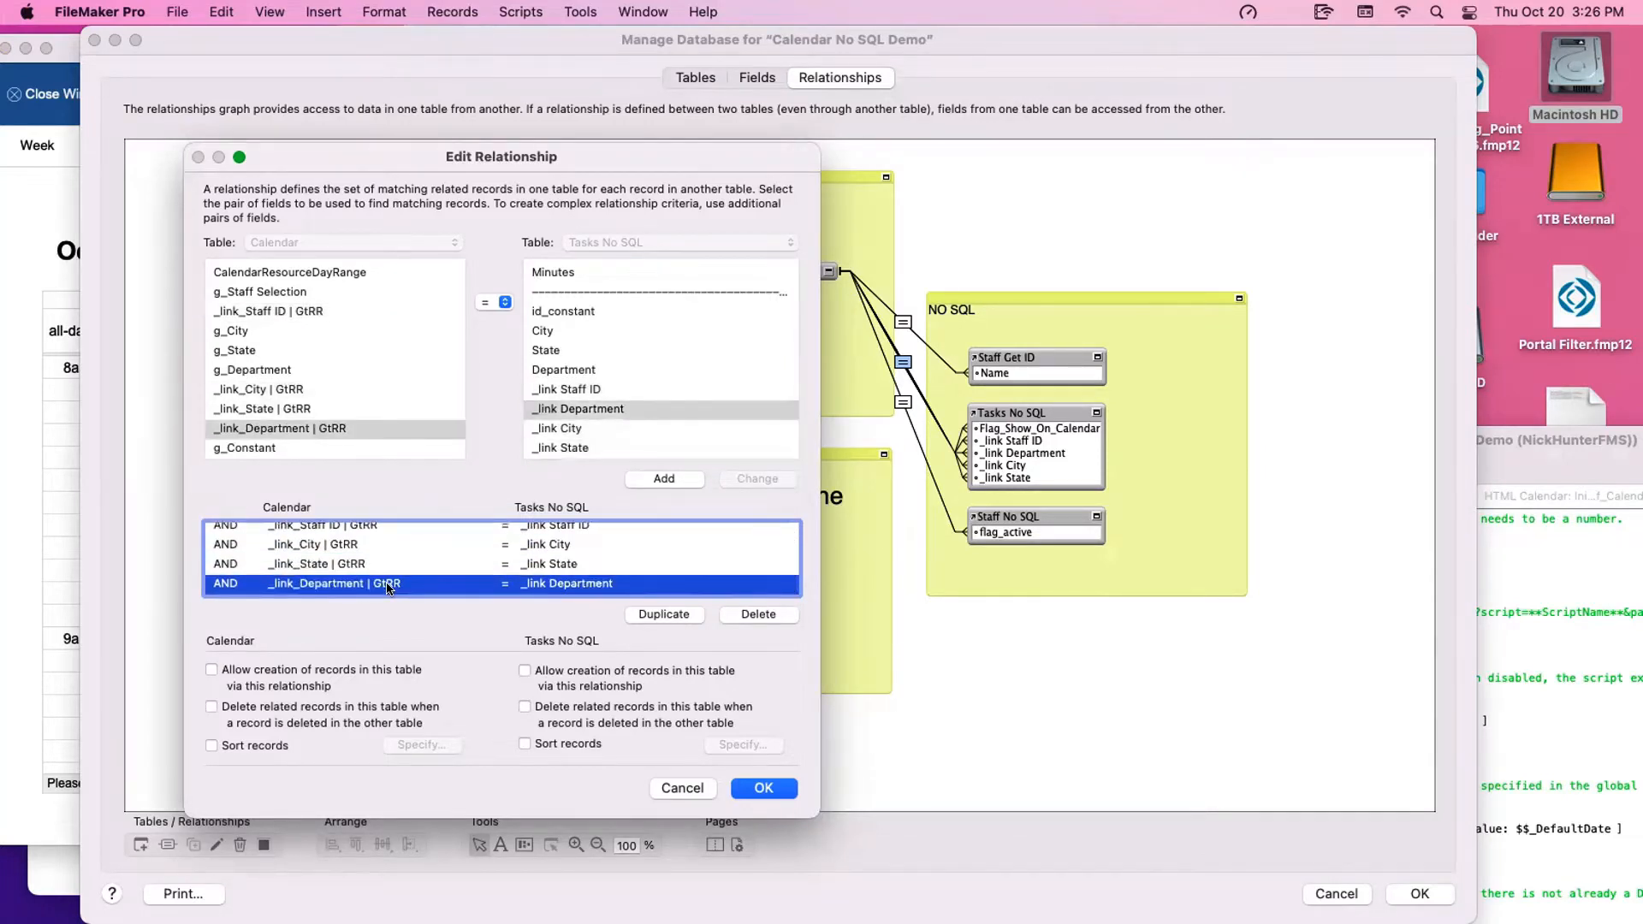
pyautogui.scroll(2, 387, 587)
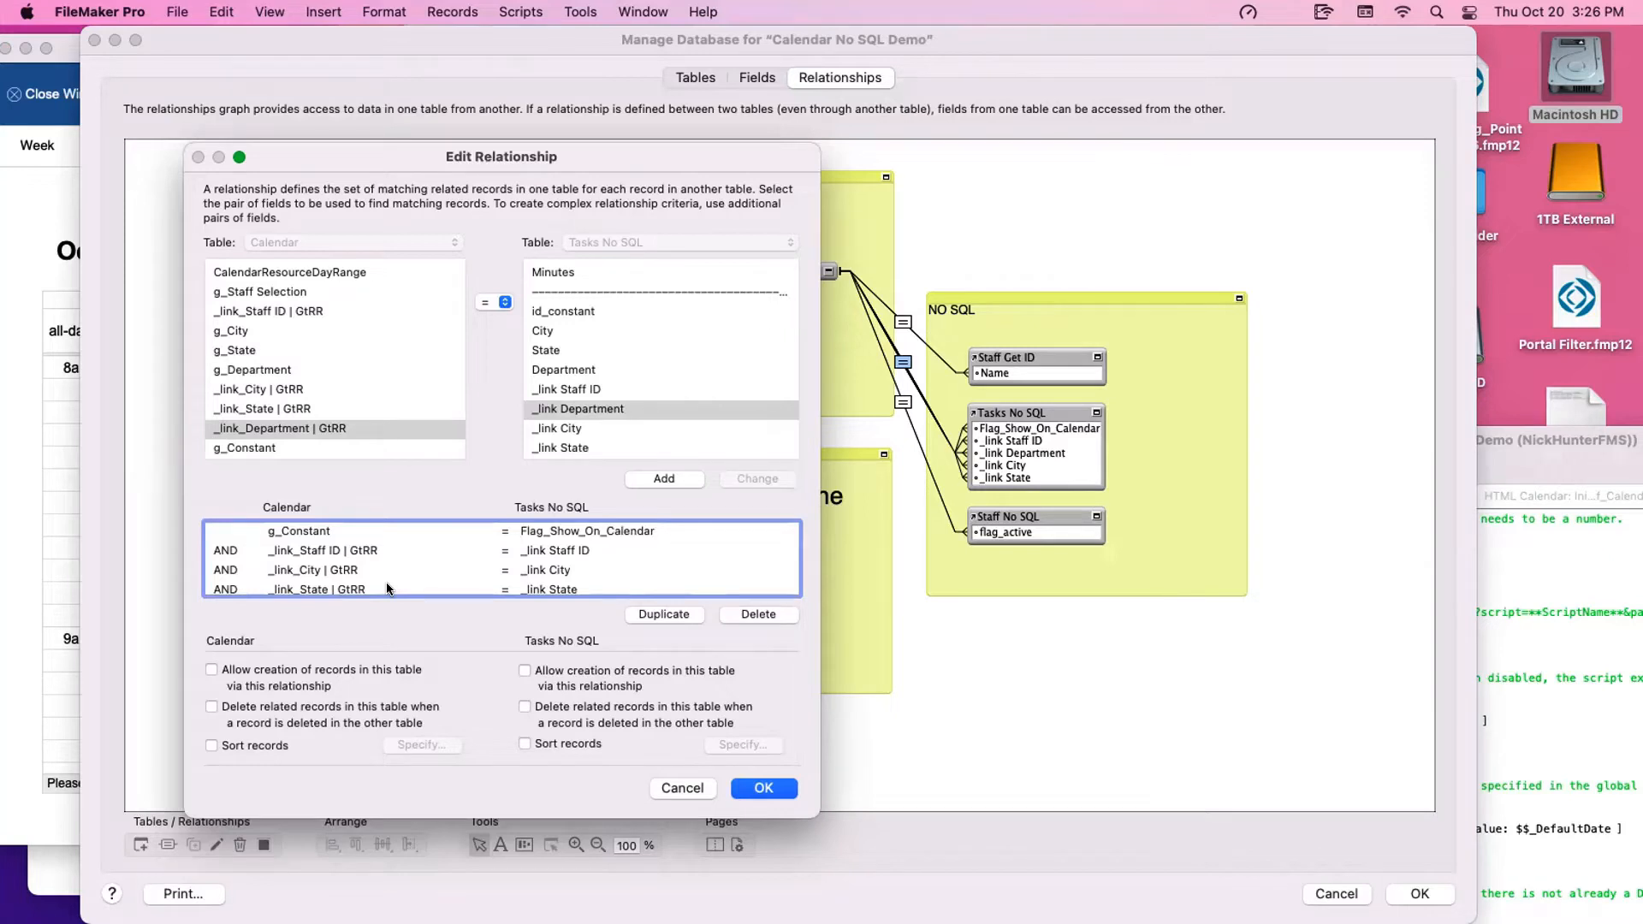
pyautogui.scroll(-2, 387, 588)
pyautogui.scroll(2, 469, 568)
pyautogui.press('Escape')
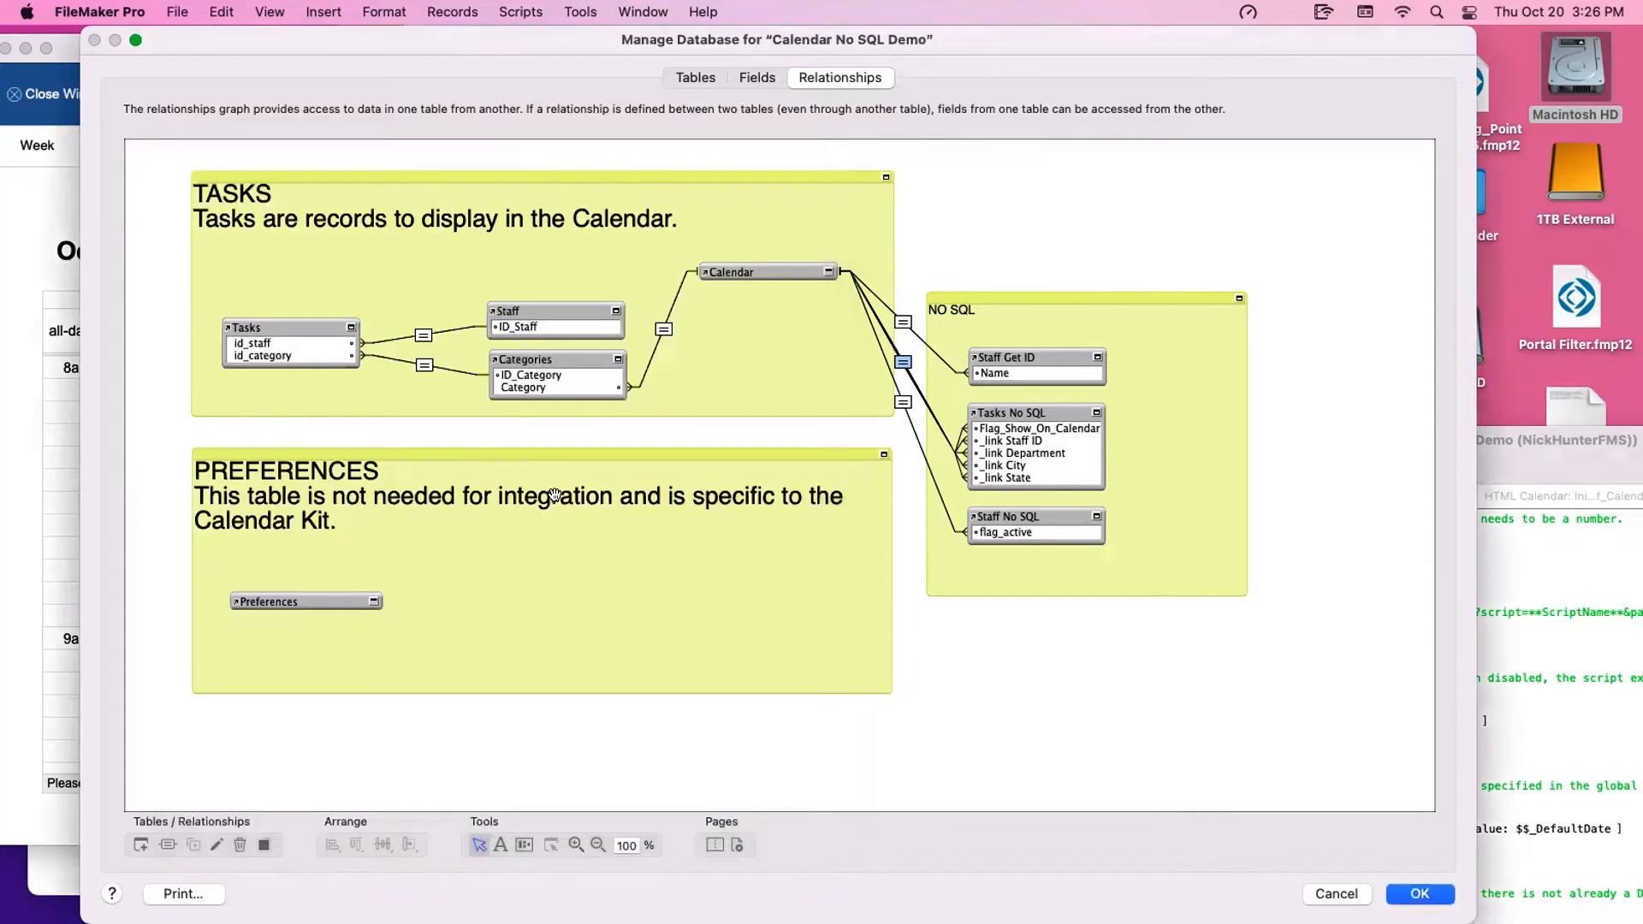
# List the Tasks table's fields sorted by field name and select the City field
pyautogui.click(760, 77)
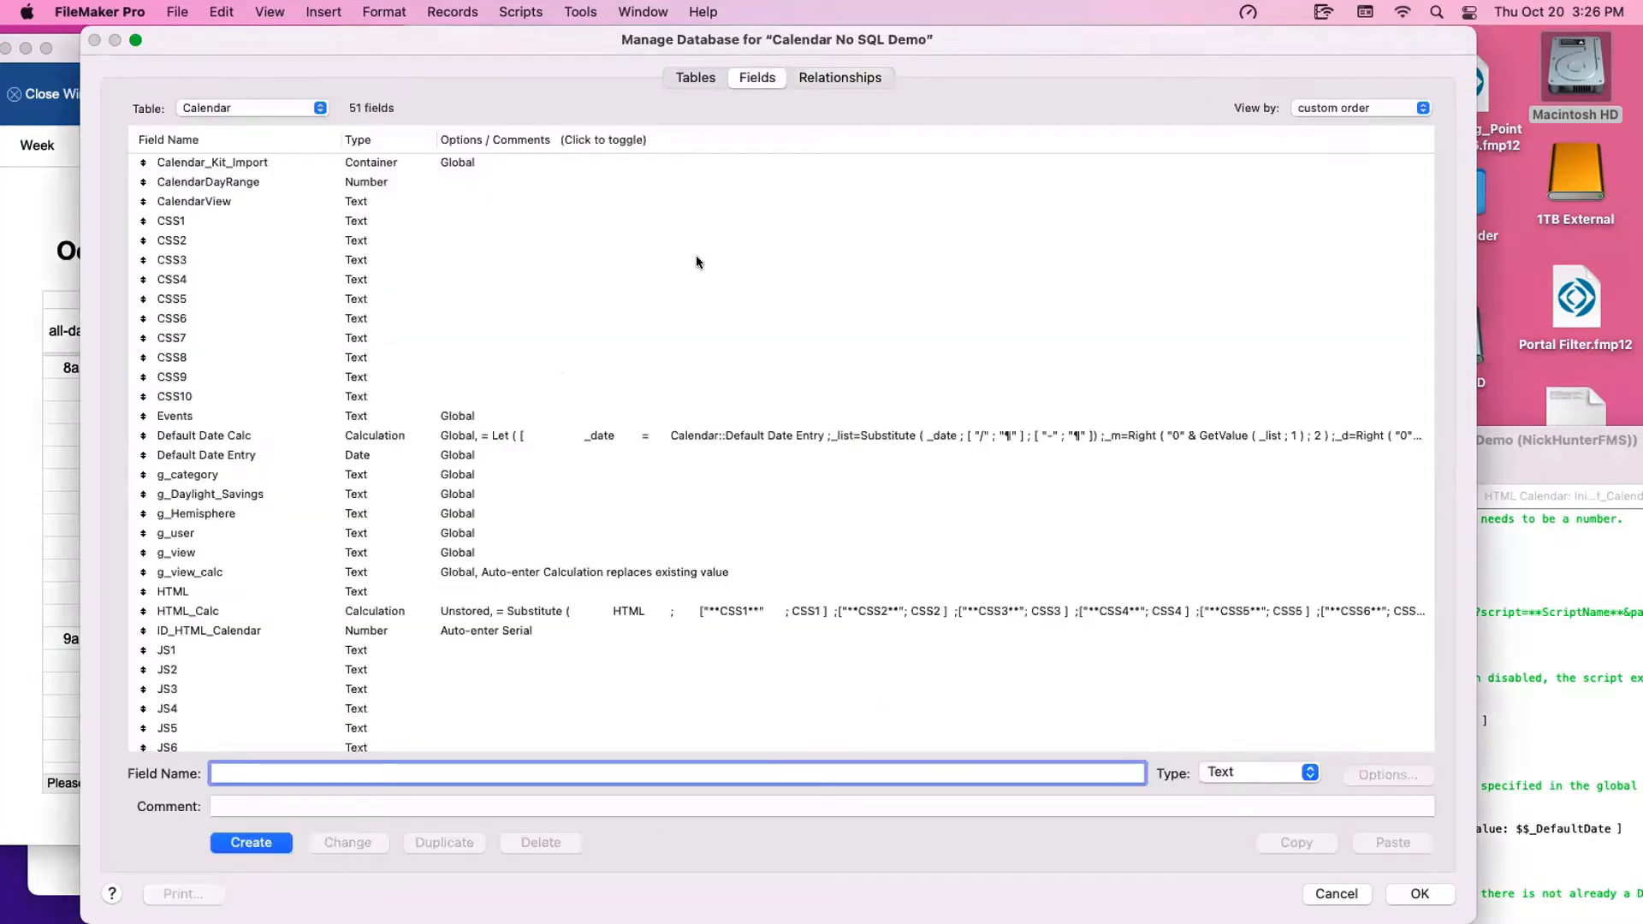
pyautogui.click(250, 106)
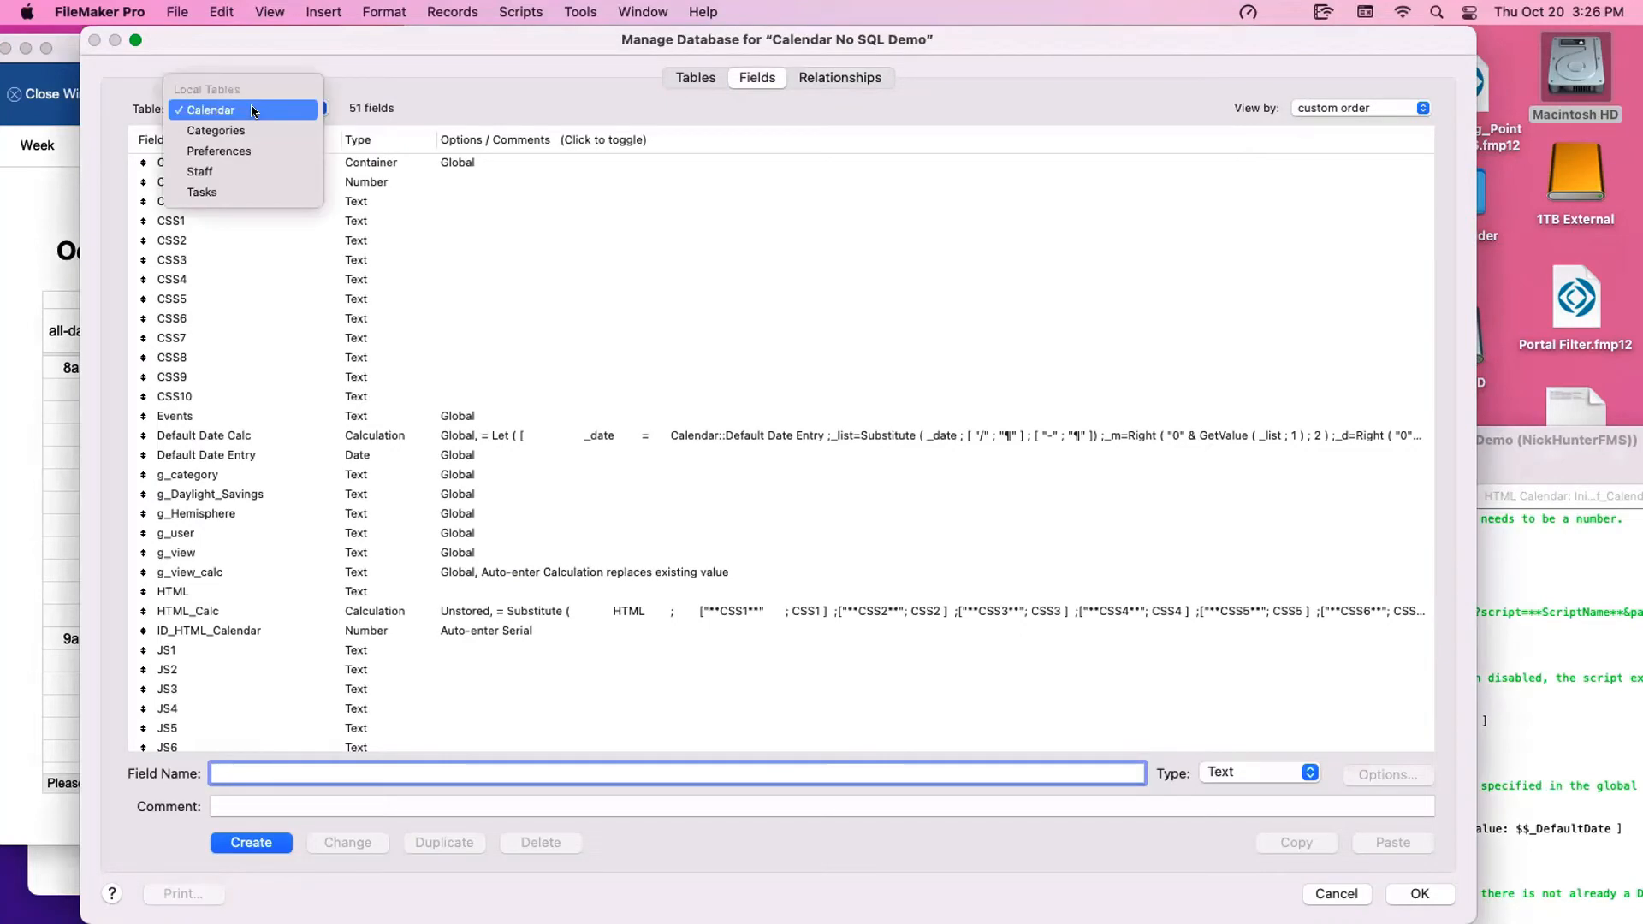
pyautogui.click(231, 190)
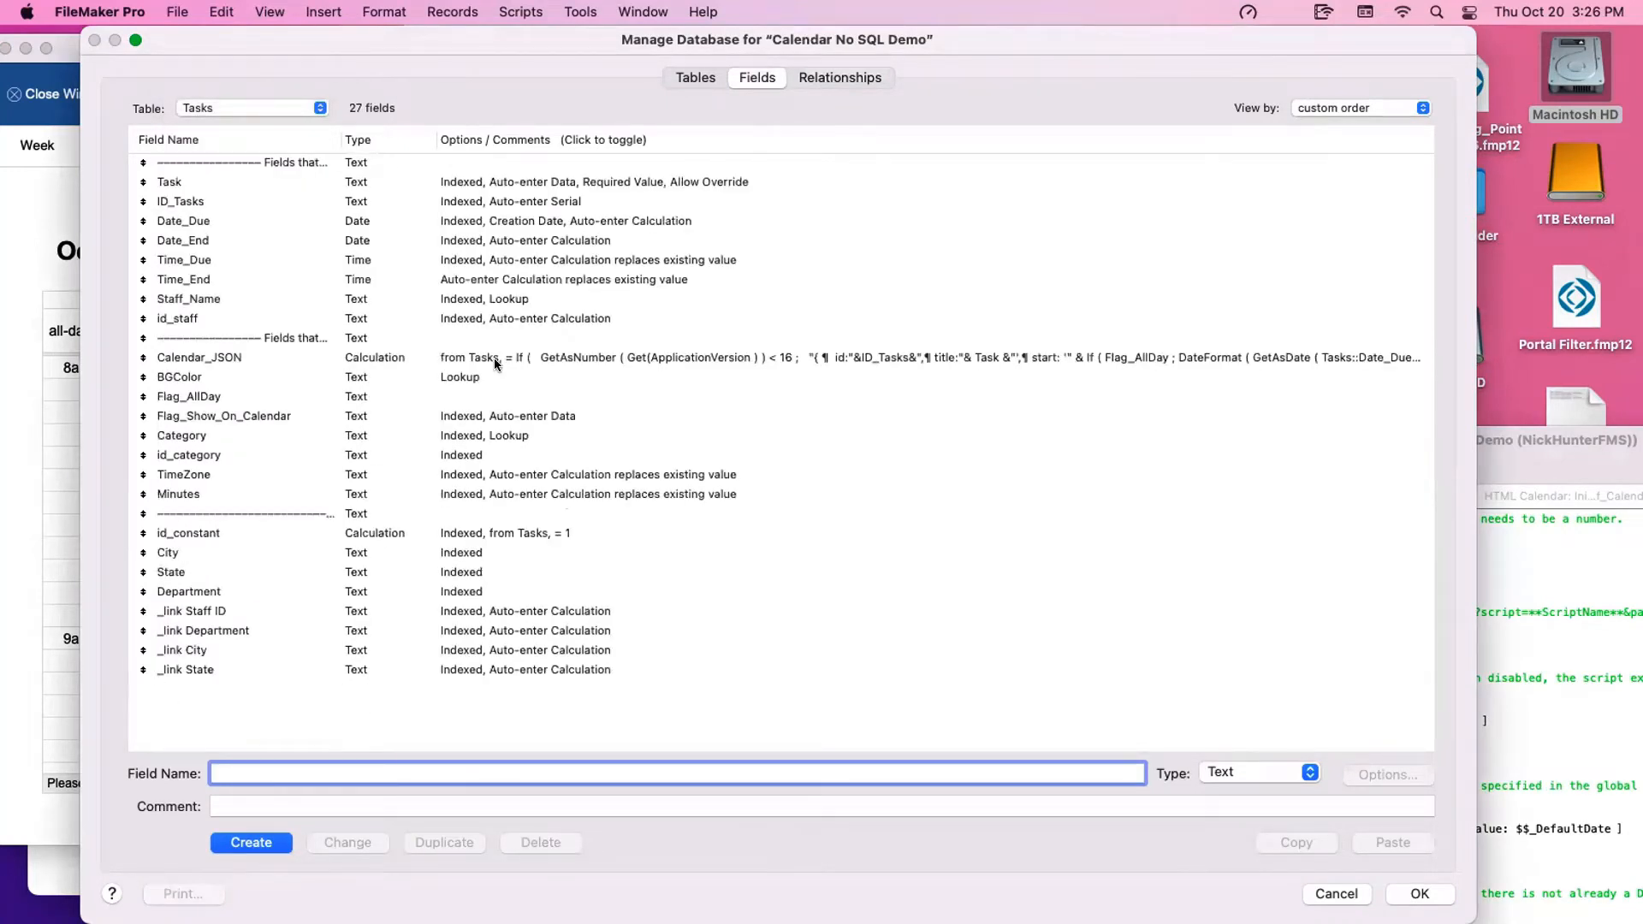
pyautogui.click(1340, 105)
pyautogui.click(1340, 70)
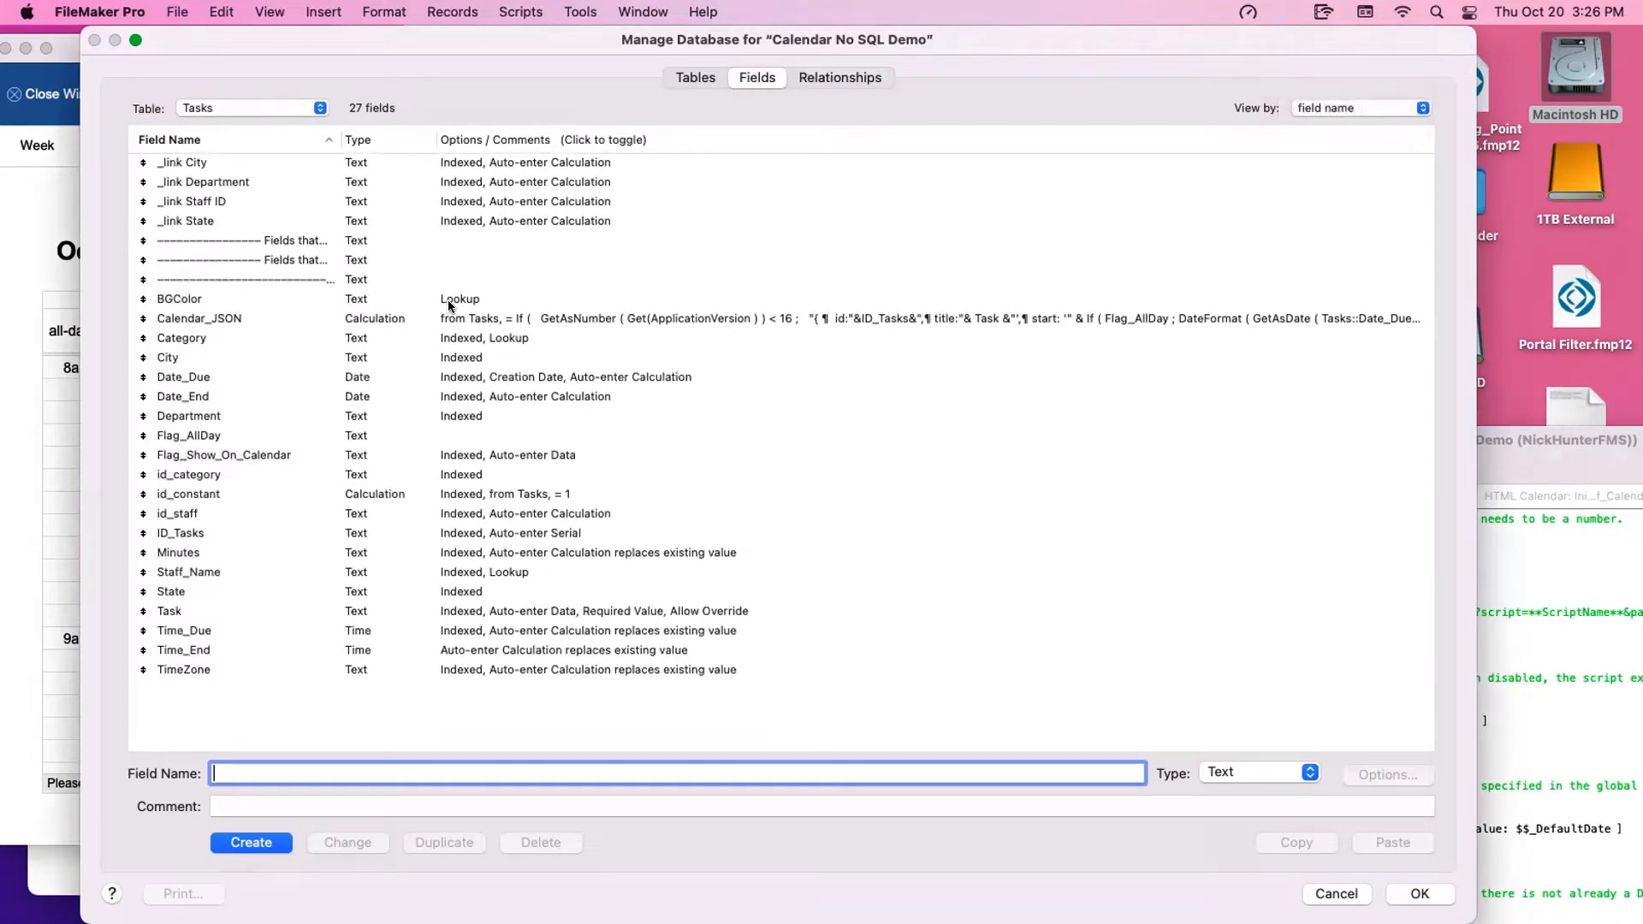
pyautogui.click(333, 355)
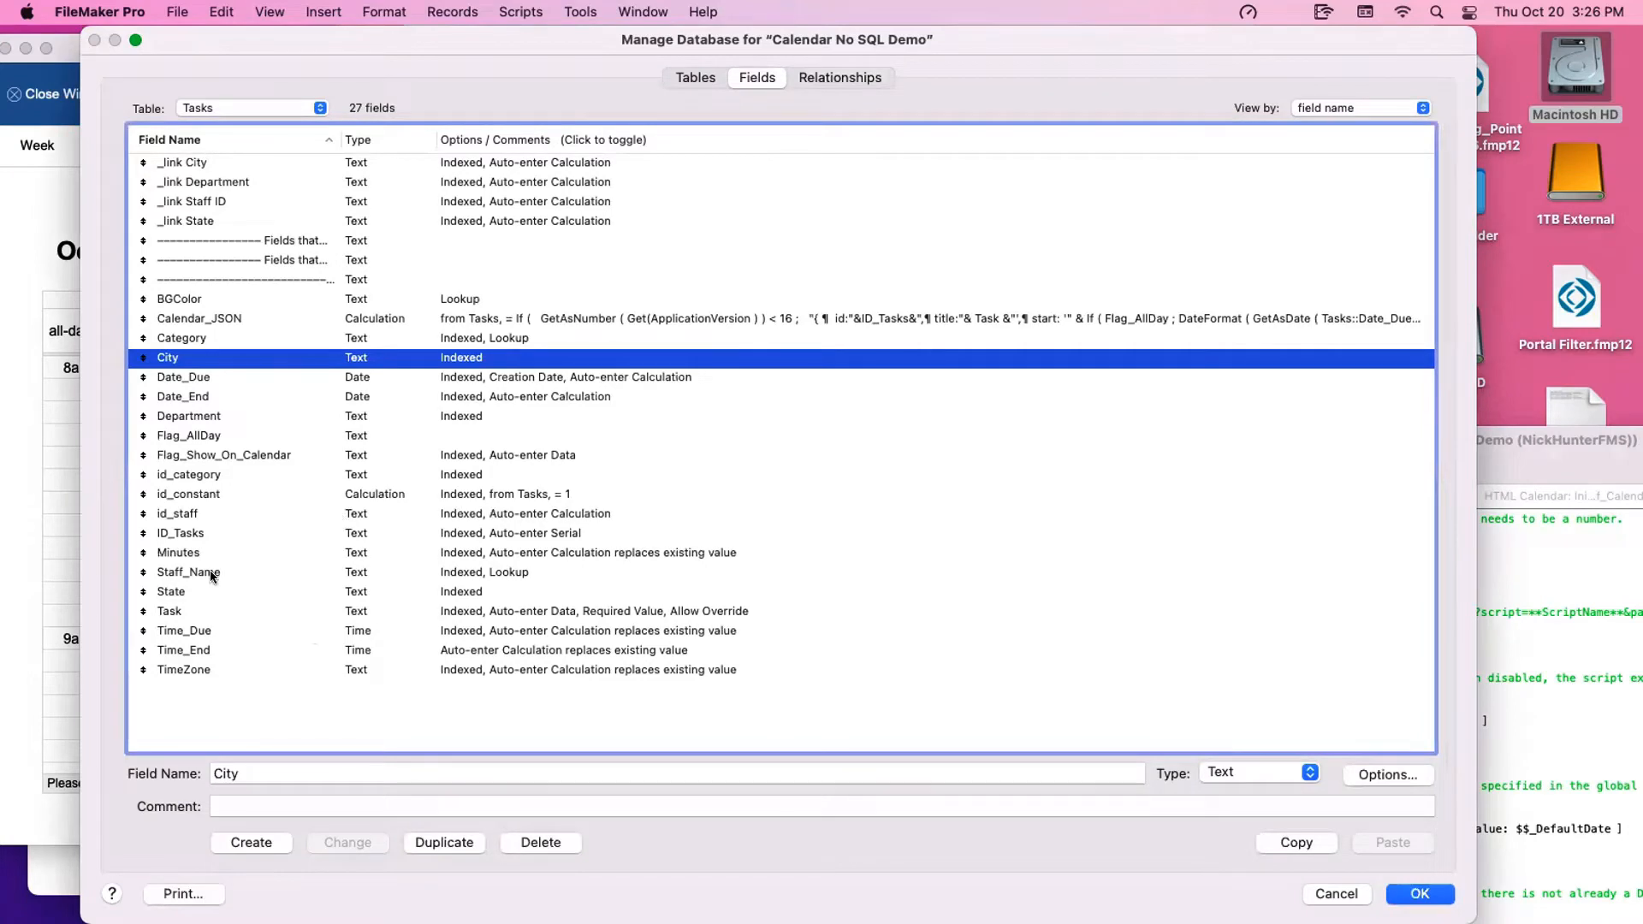
# Add the State, Staff_Name and Department fields to the City selection and compare them with the filters on the calendar window
pyautogui.keyDown('super'); pyautogui.click(221, 591); pyautogui.keyUp('super')
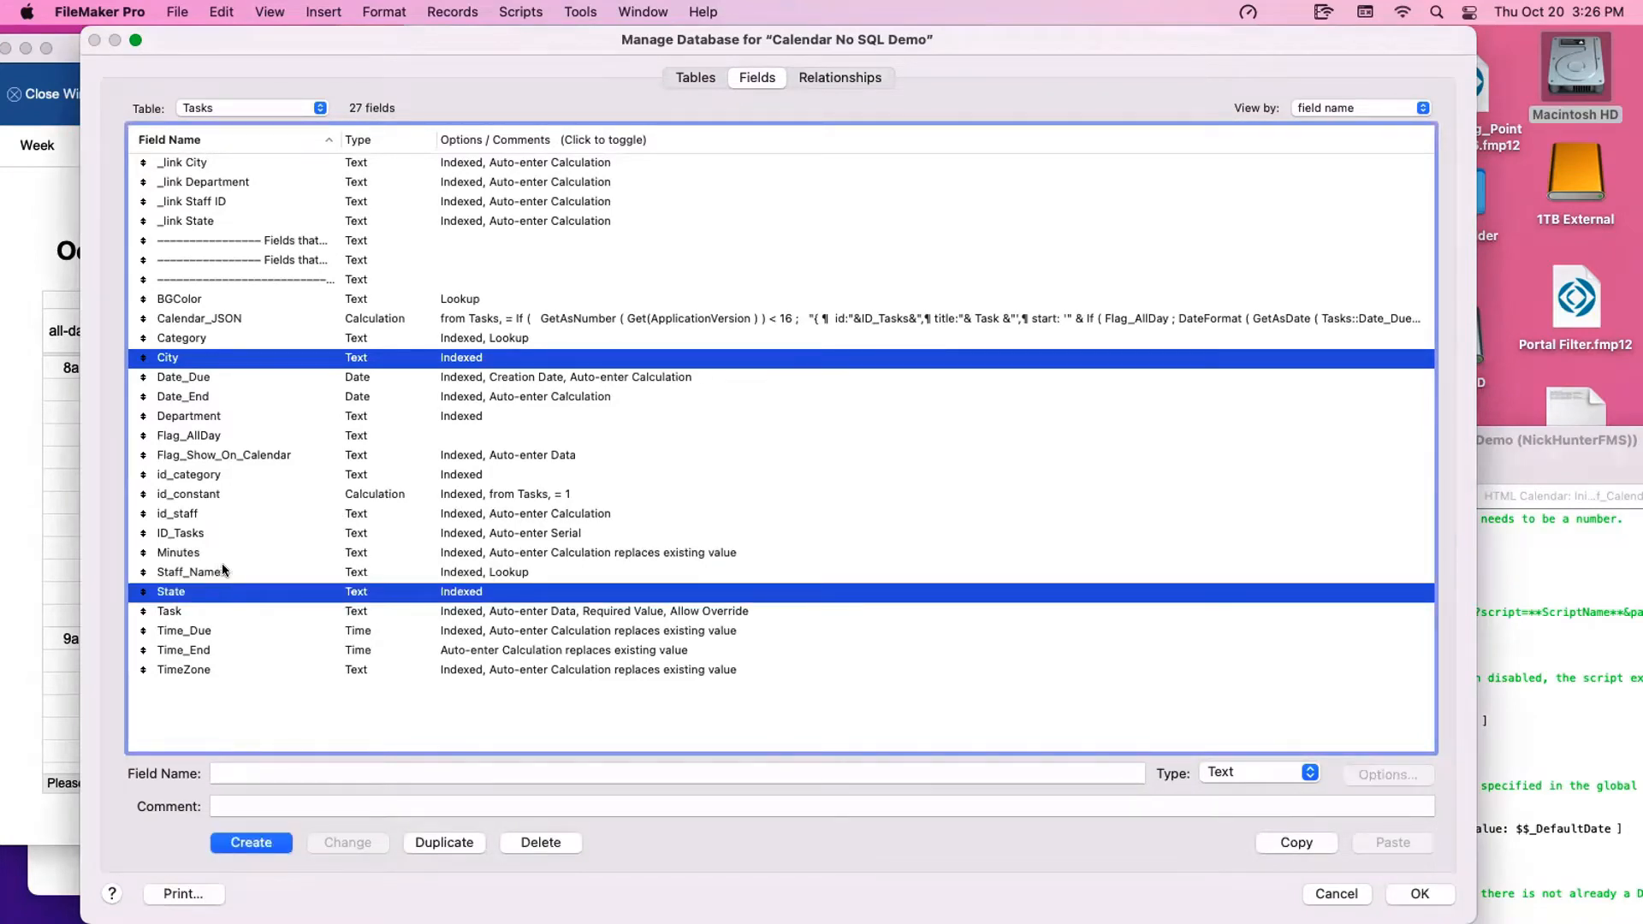
pyautogui.keyDown('super'); pyautogui.click(223, 572); pyautogui.keyUp('super')
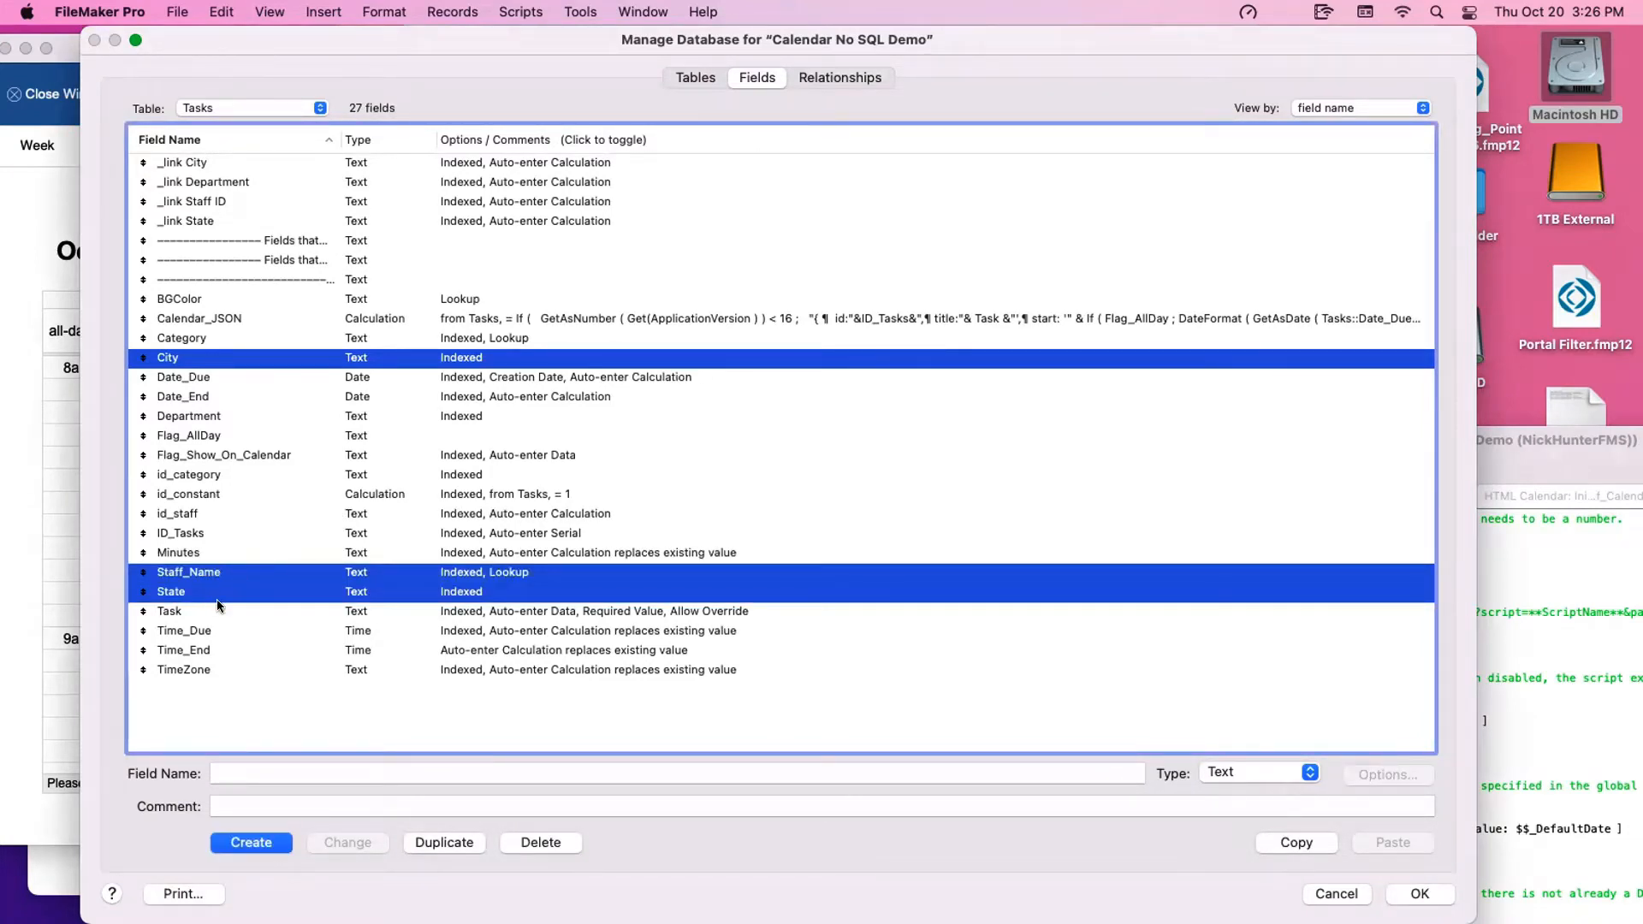
pyautogui.keyDown('super'); pyautogui.click(240, 416); pyautogui.keyUp('super')
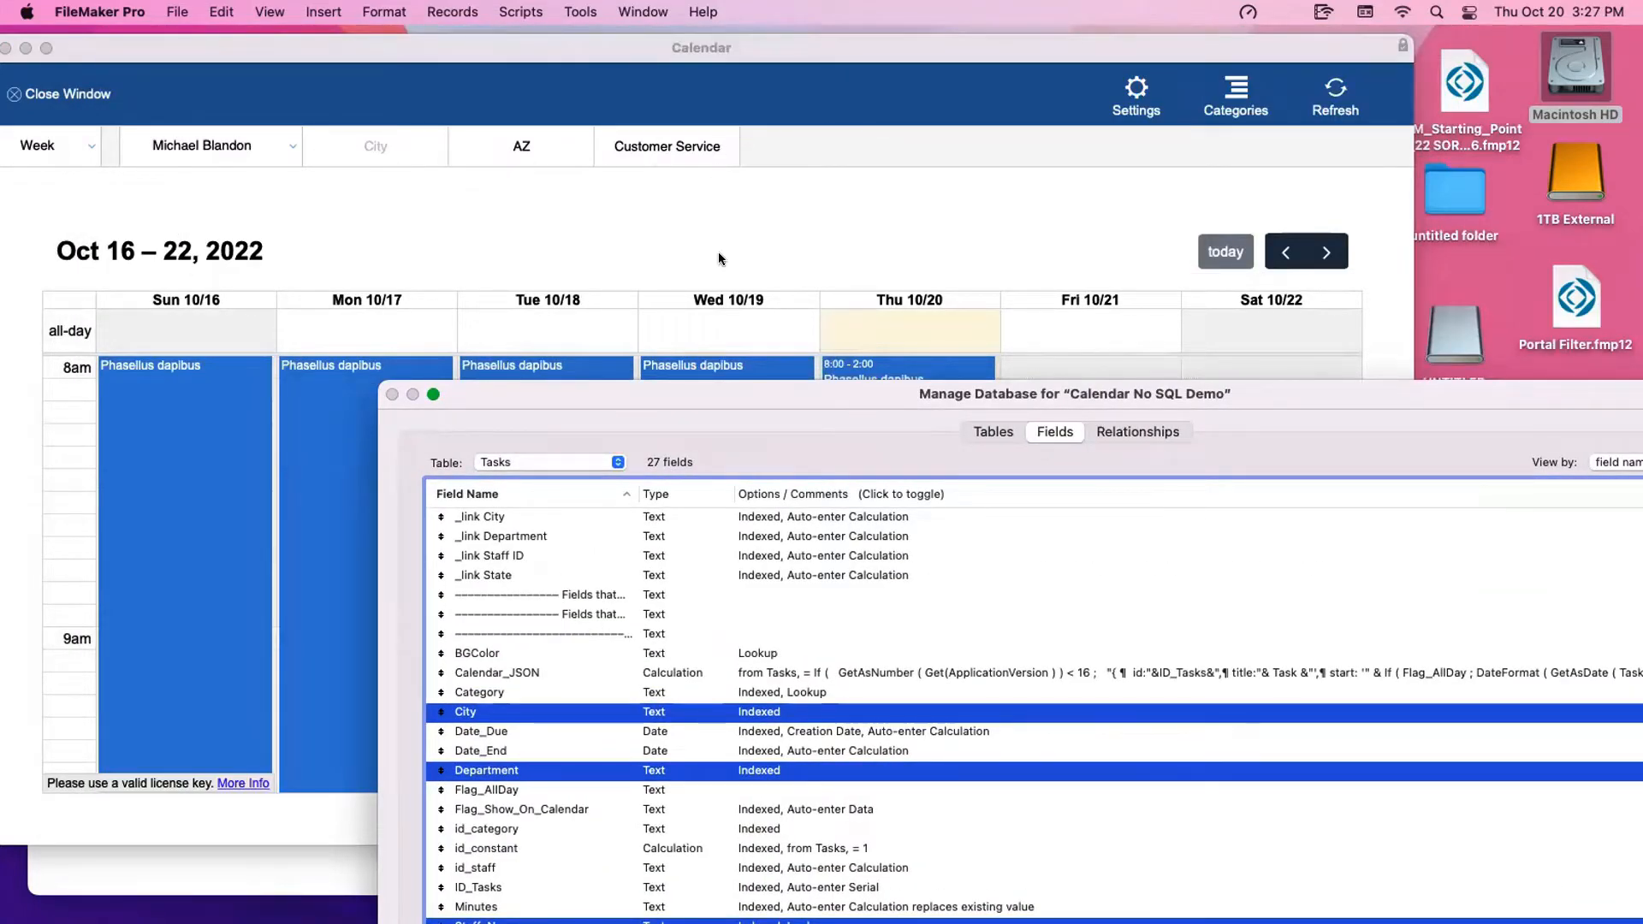
pyautogui.moveTo(746, 403); pyautogui.dragTo(500, 110)
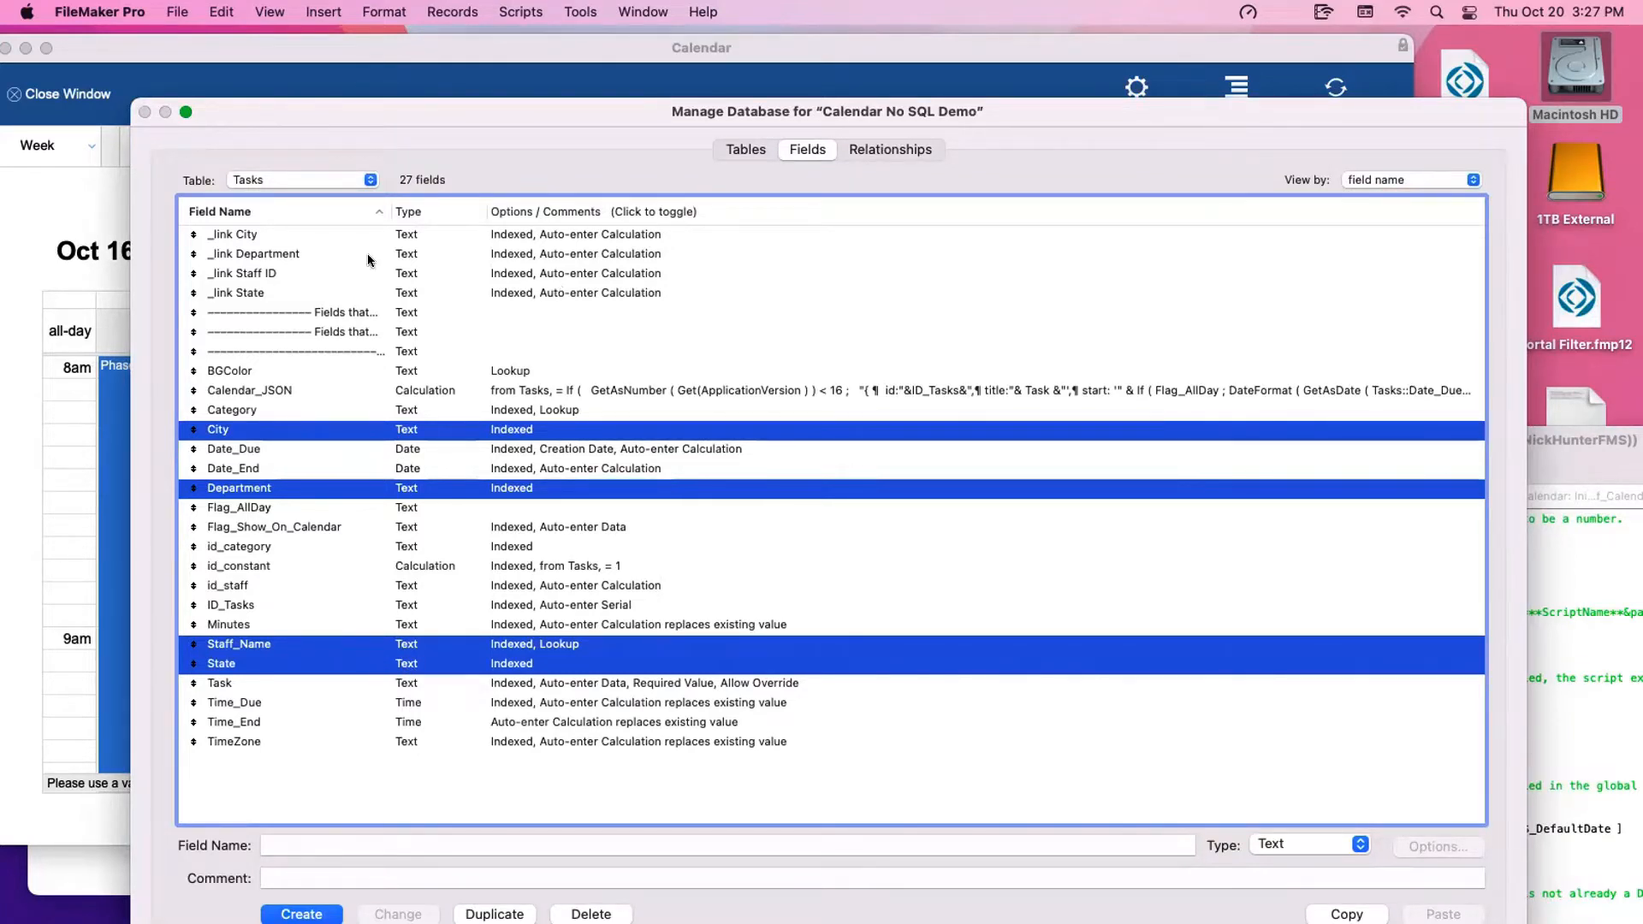
# Select the four match fields from _link City to _link State in the Tasks field list
pyautogui.click(257, 293)
pyautogui.keyDown('shift'); pyautogui.click(243, 236); pyautogui.keyUp('shift')
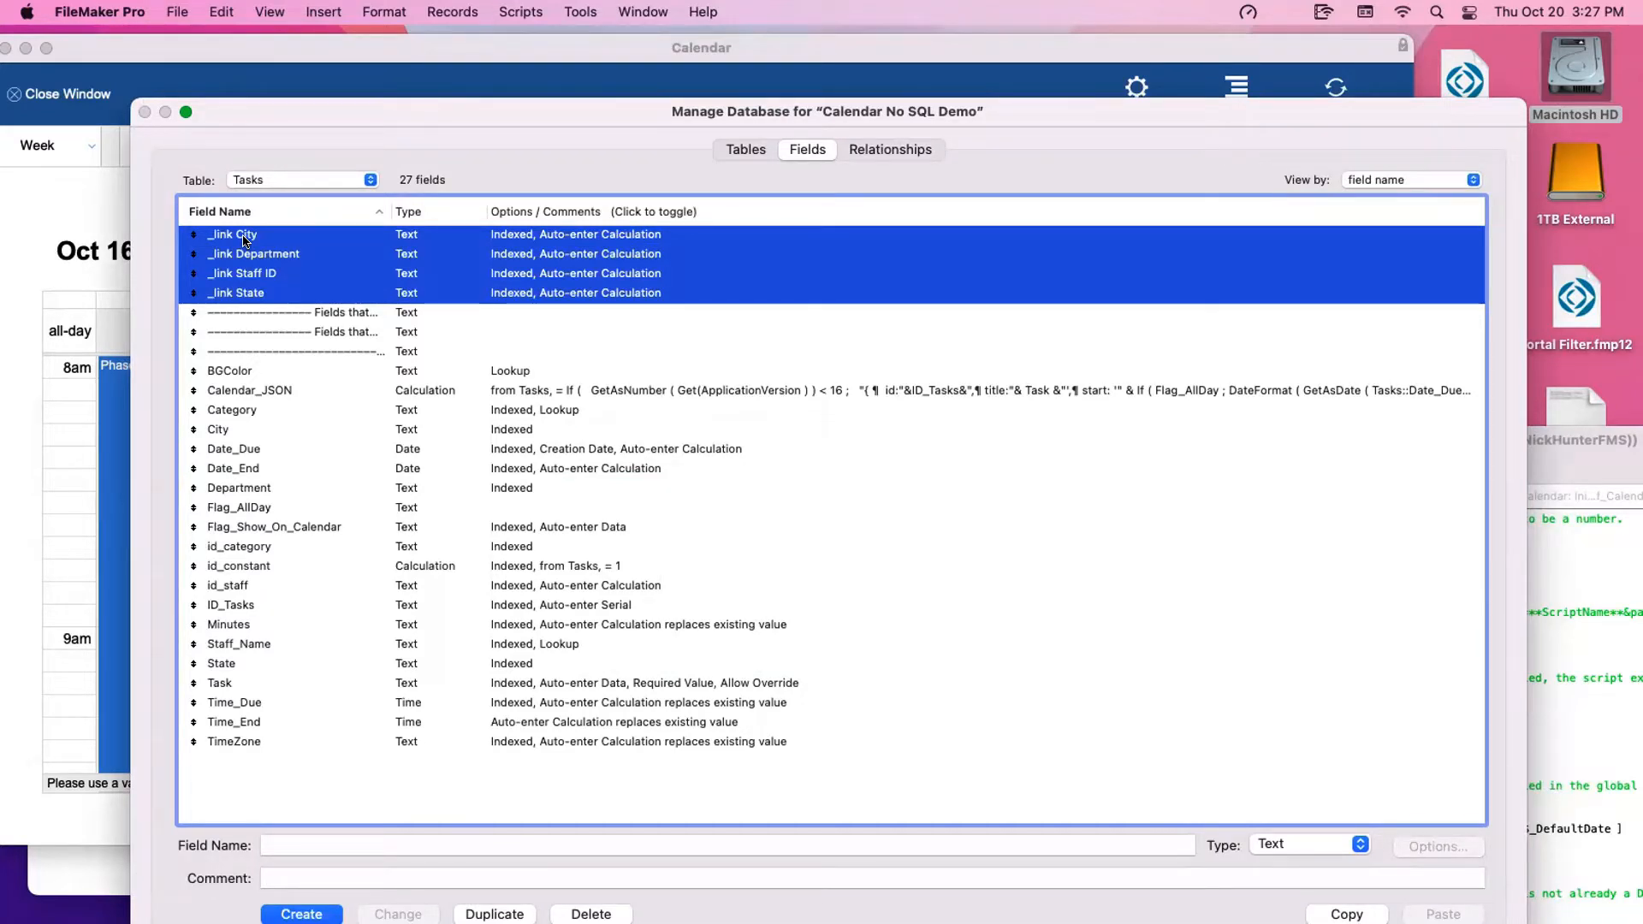
pyautogui.click(295, 310)
# Open the auto-enter calculation of _link State, highlight the parts of List ( State ; 1 ), and leave it without saving
pyautogui.click(274, 295)
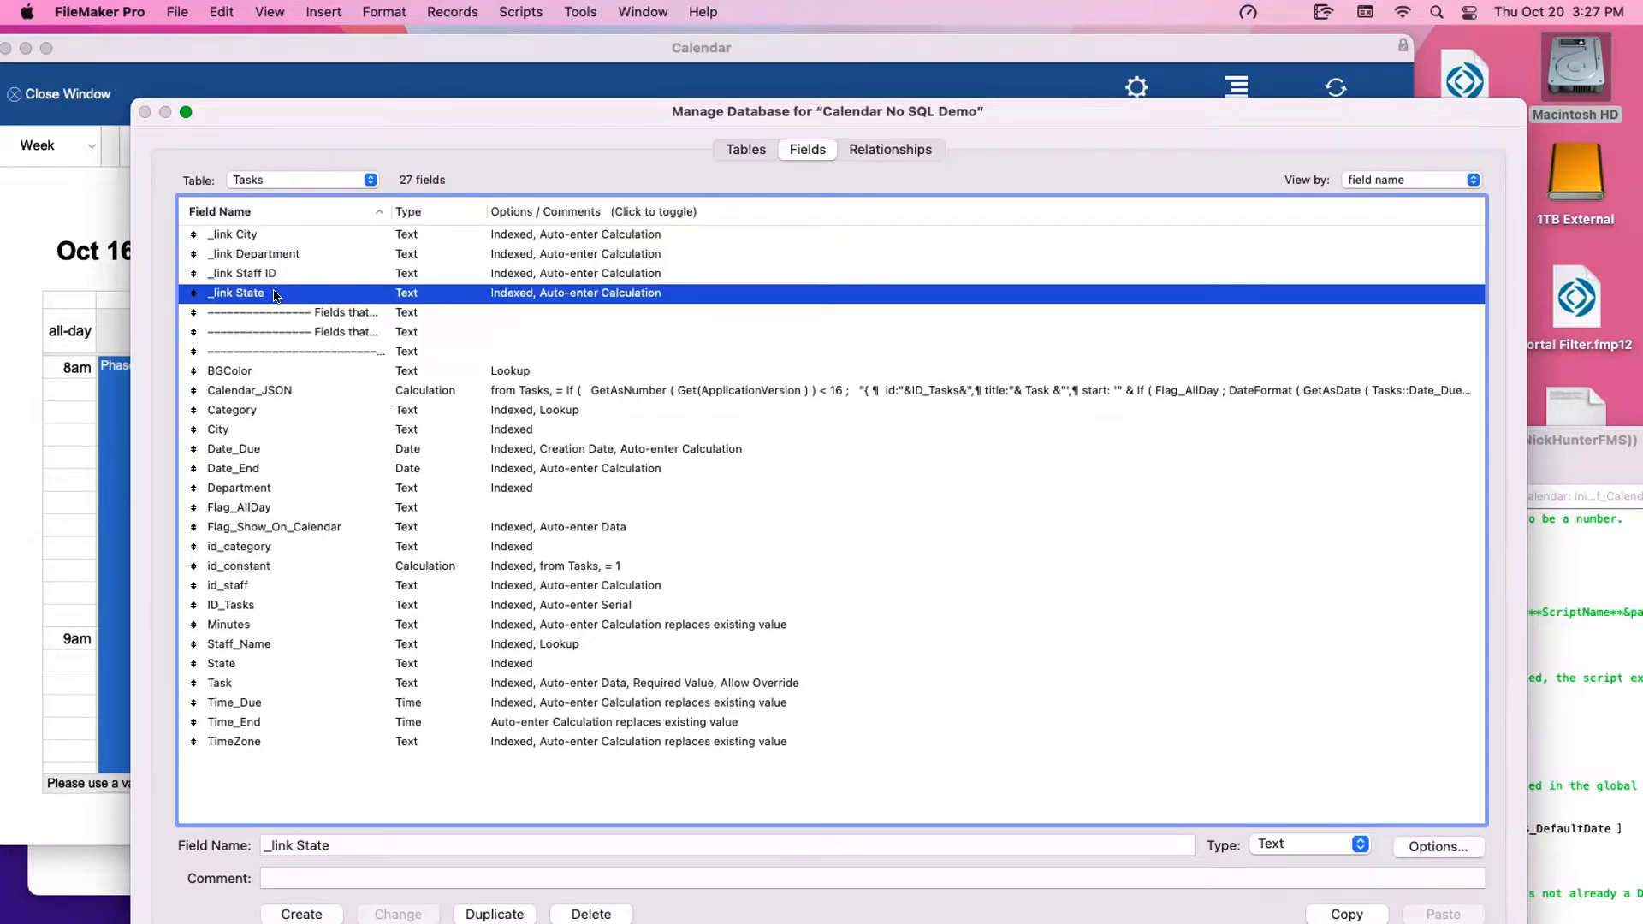
pyautogui.doubleClick(275, 294)
pyautogui.click(1049, 714)
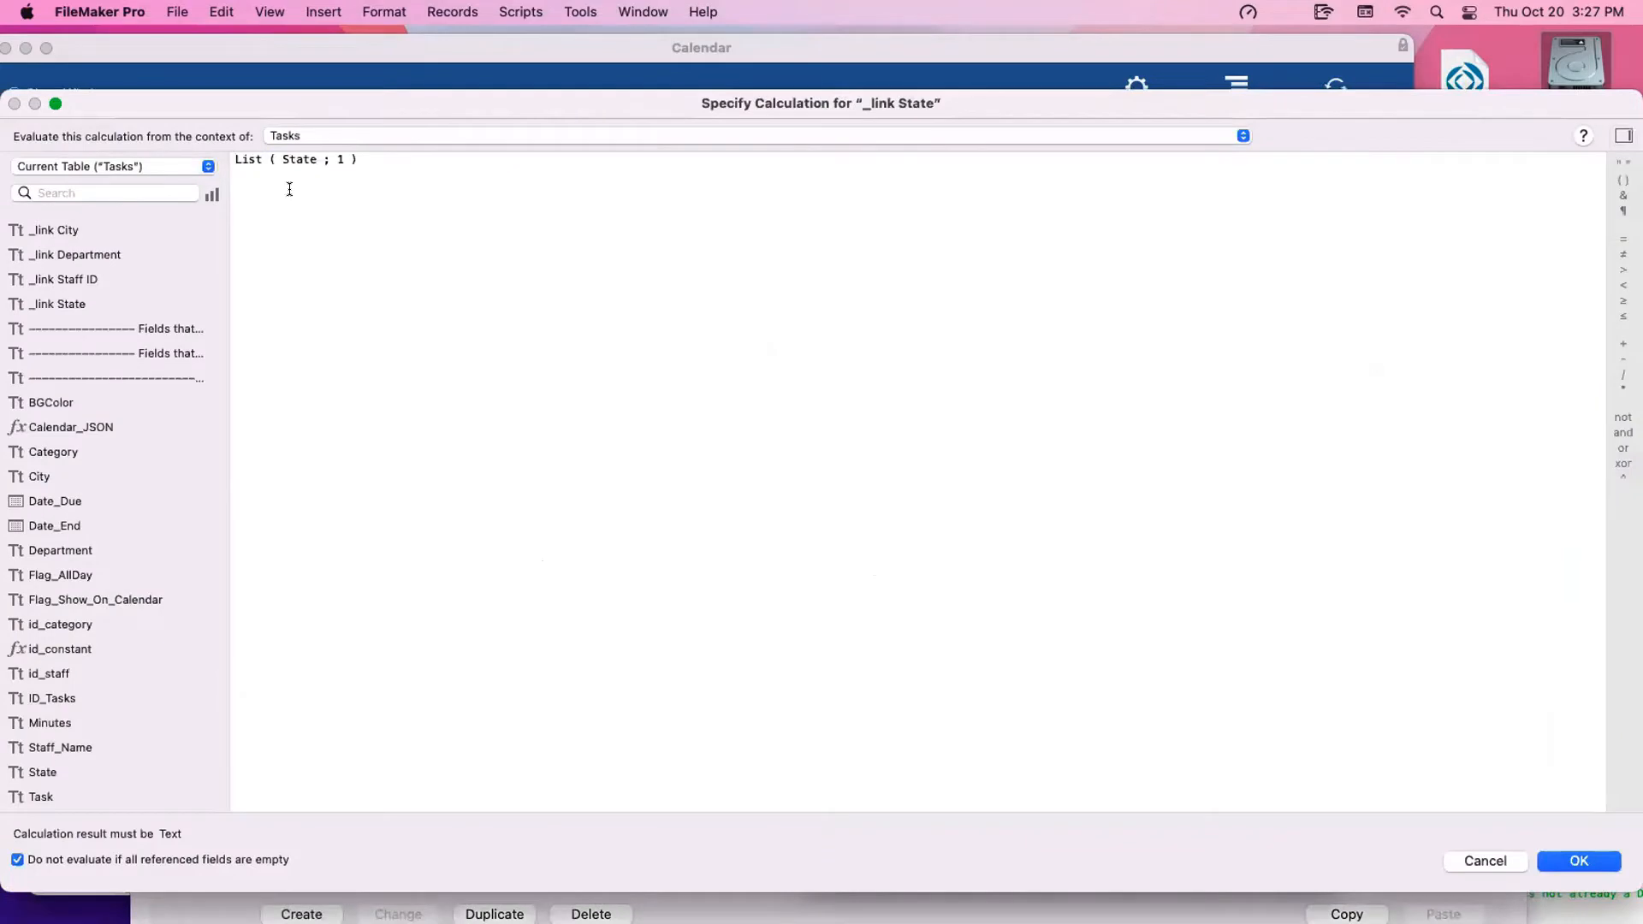
pyautogui.doubleClick(294, 152)
pyautogui.scroll(-3, 69, 668)
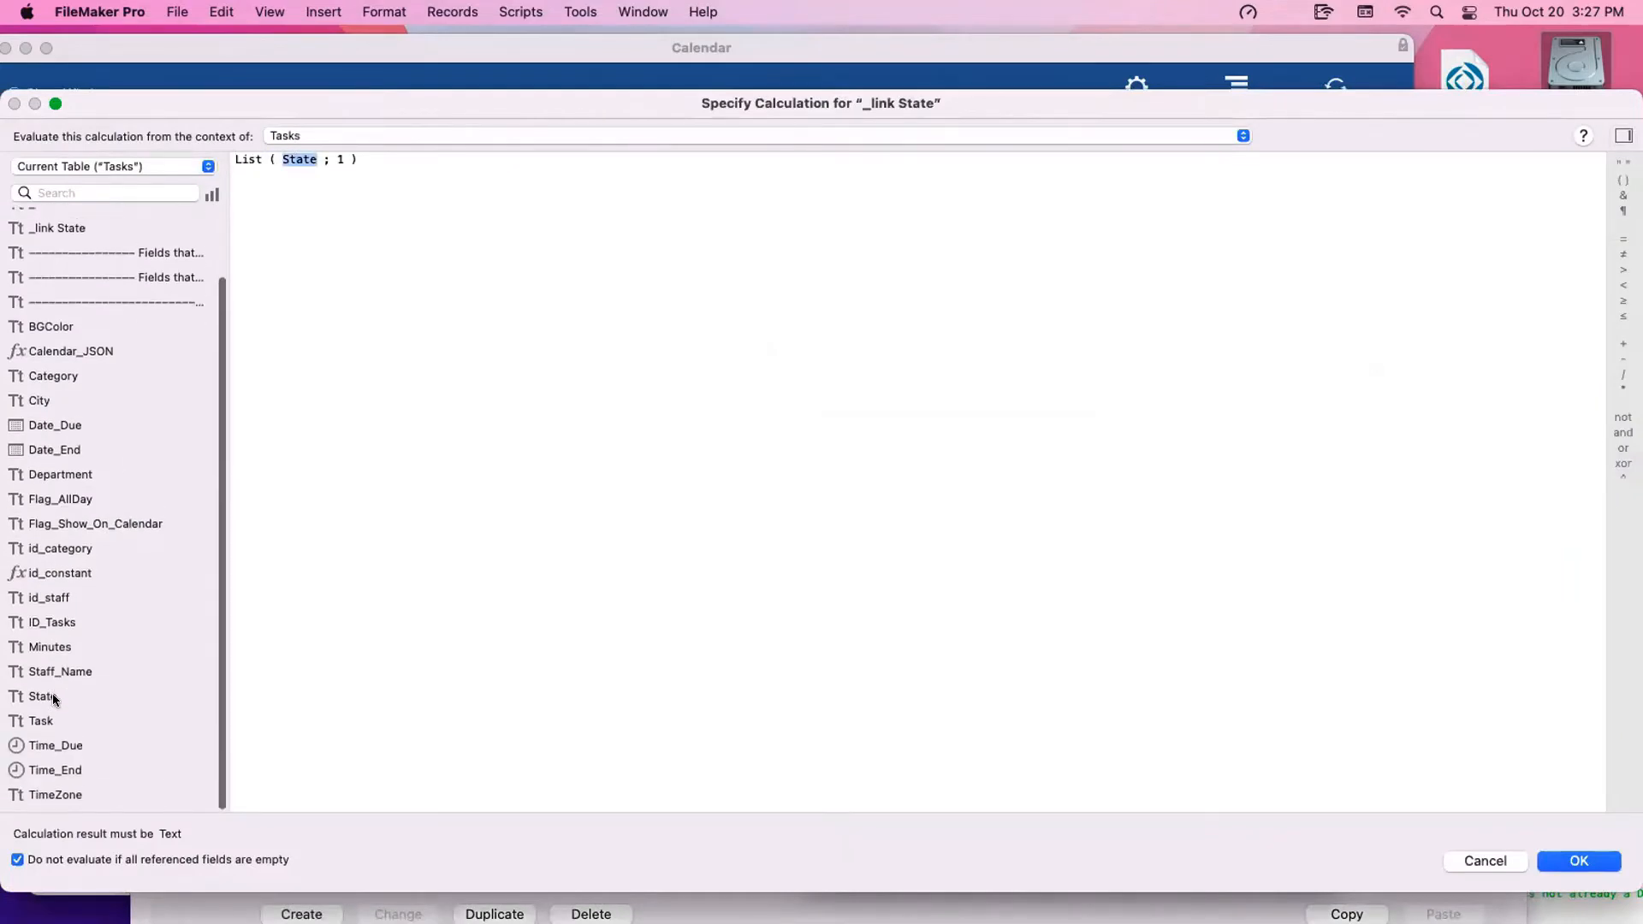
pyautogui.doubleClick(335, 159)
pyautogui.moveTo(359, 159); pyautogui.dragTo(260, 160)
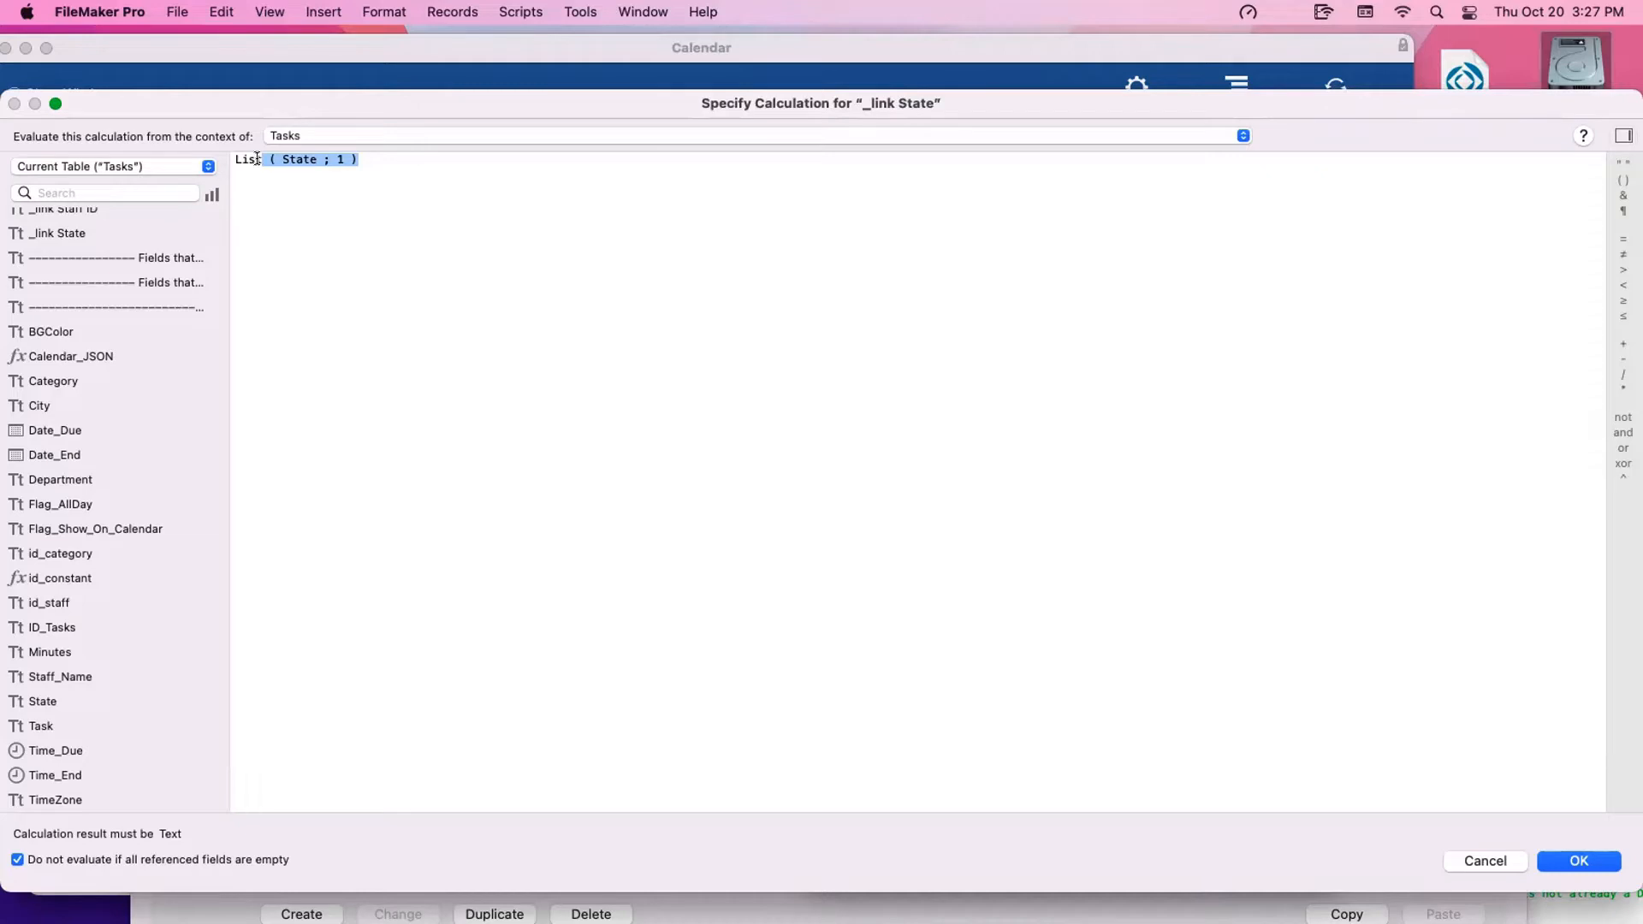
pyautogui.press('Escape')
pyautogui.press('Escape')
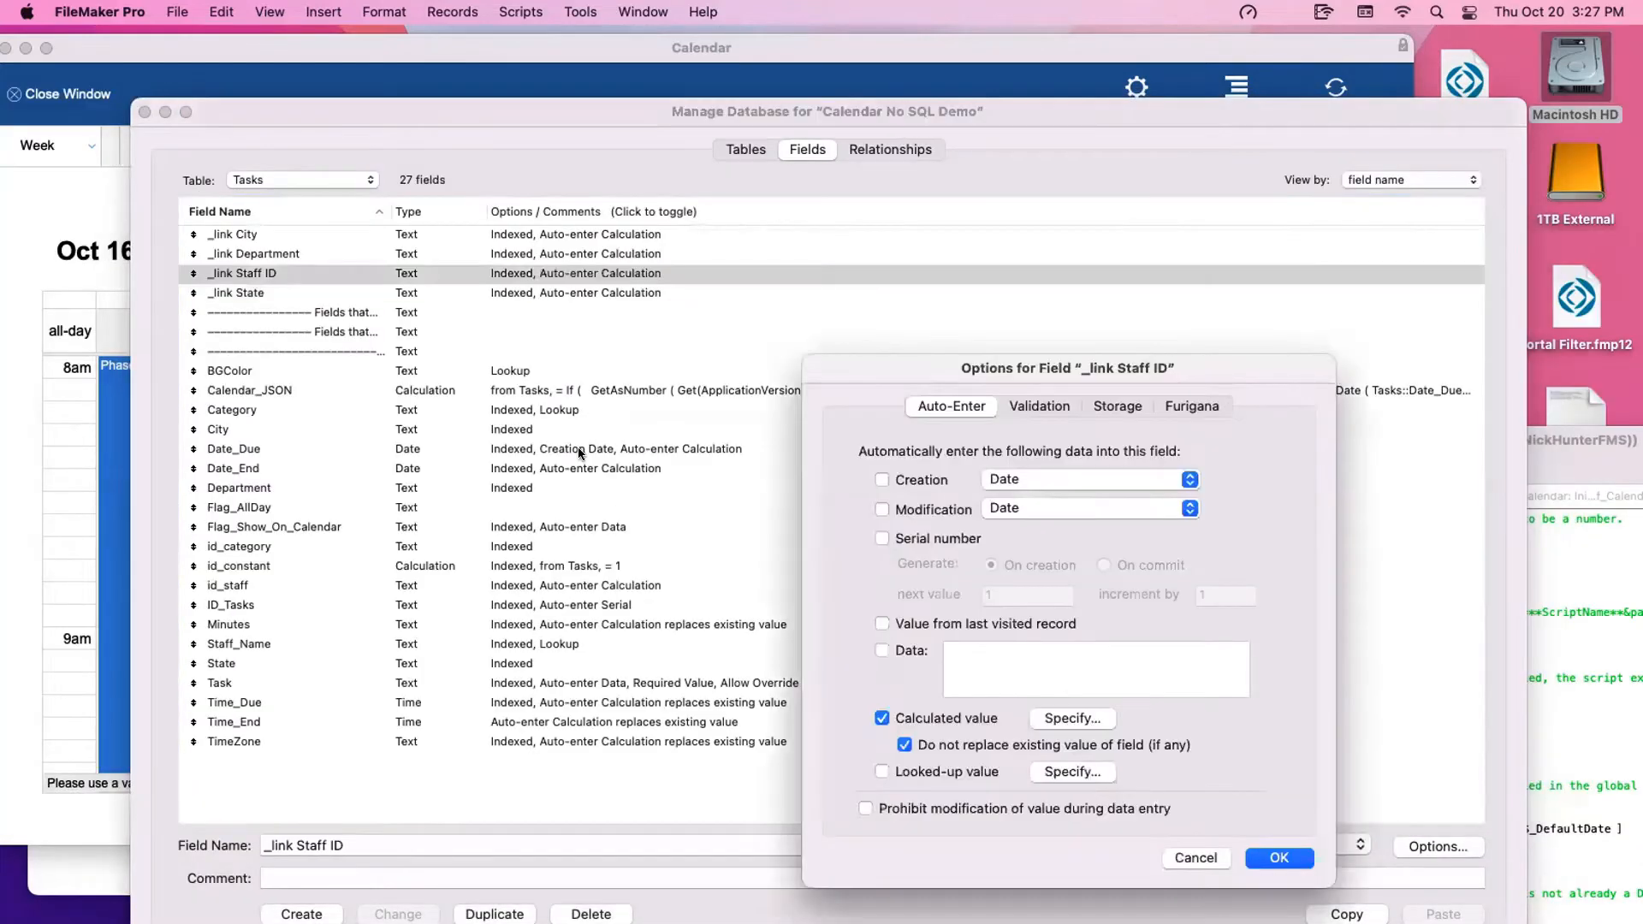
# Examine the auto-enter calculation of _link Staff ID, highlighting id_staff and the constant 1, and leave it without saving
pyautogui.click(1073, 718)
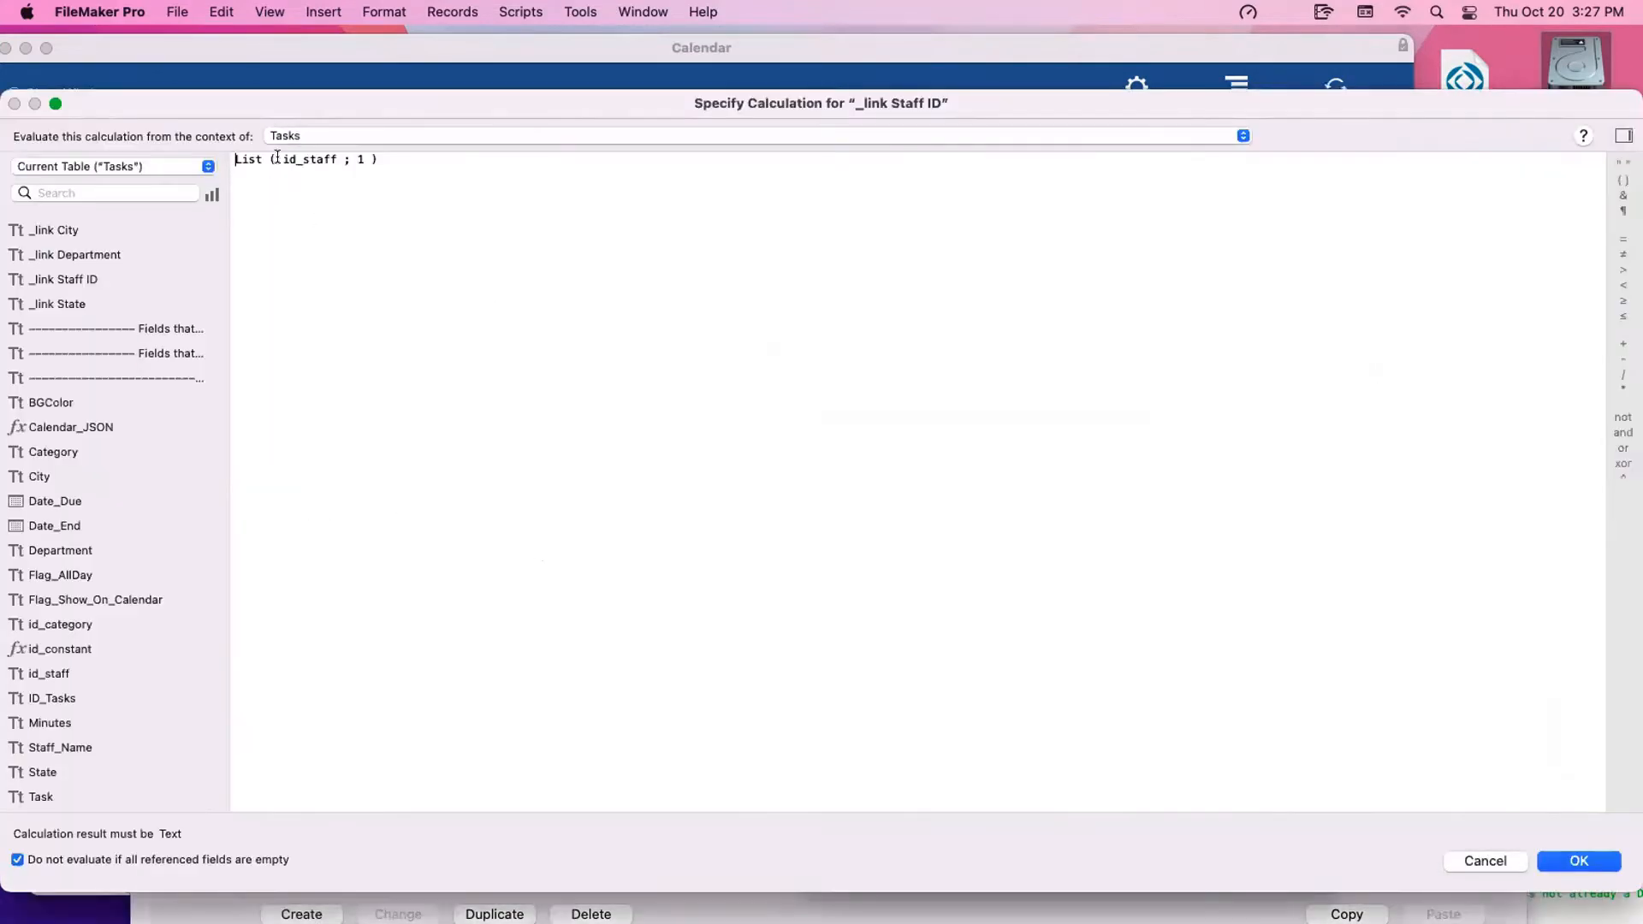
pyautogui.moveTo(279, 158); pyautogui.dragTo(336, 158)
pyautogui.click(359, 158)
pyautogui.press('Escape')
pyautogui.press('Escape')
# Point out the _link Department and _link City fields, close the database definitions and open the Tasks layout
pyautogui.click(276, 254)
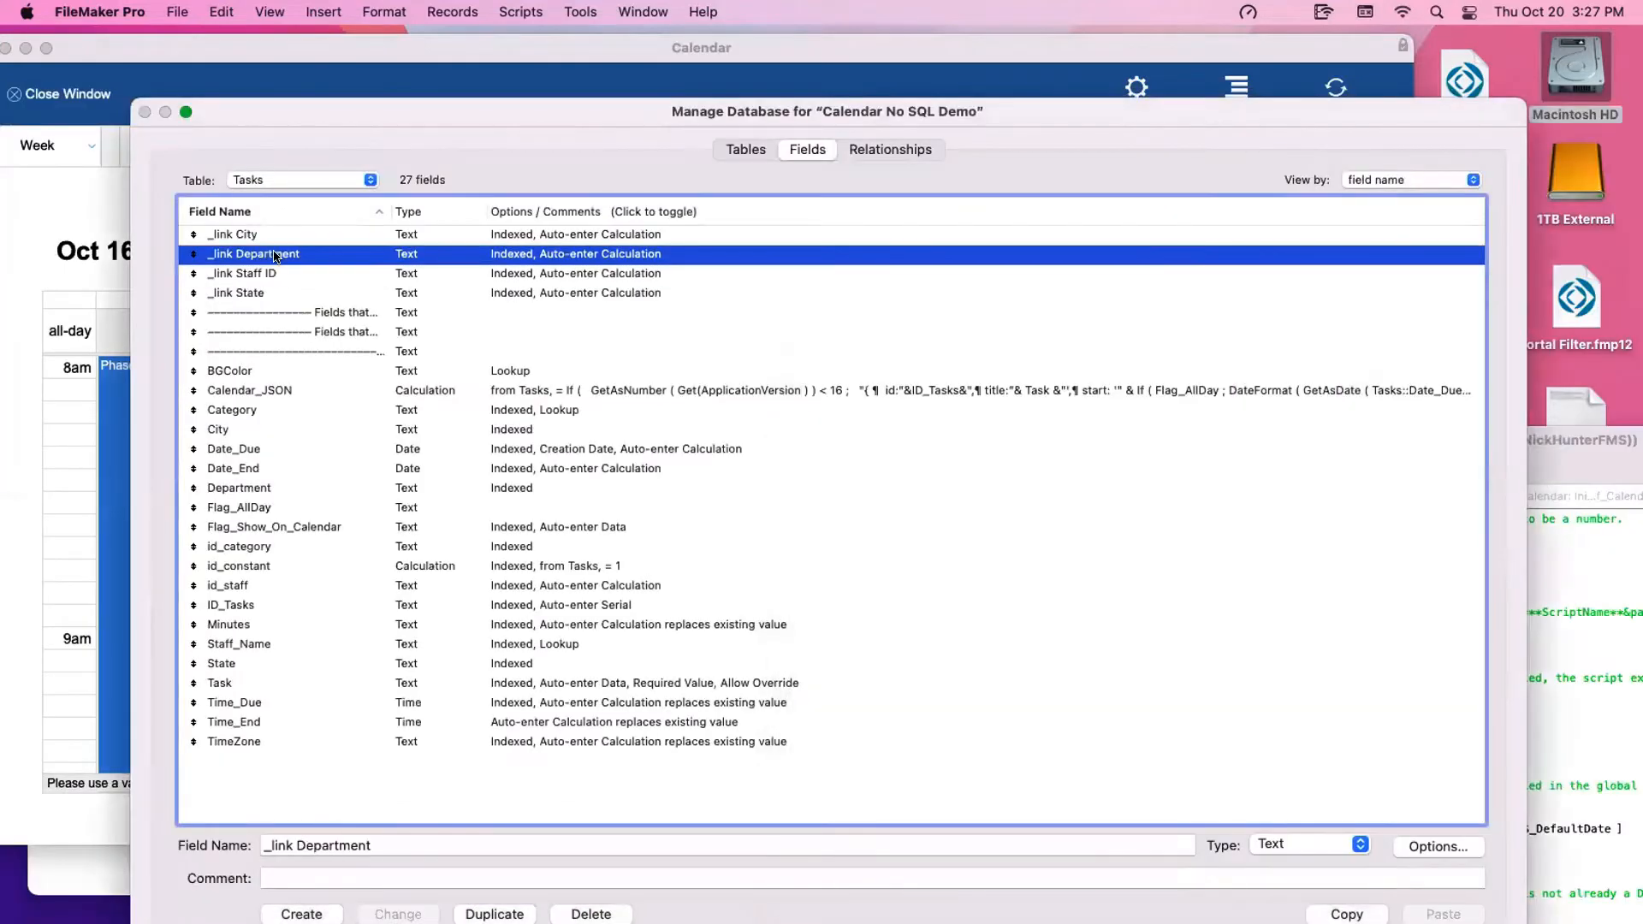
pyautogui.click(276, 234)
pyautogui.press('Return')
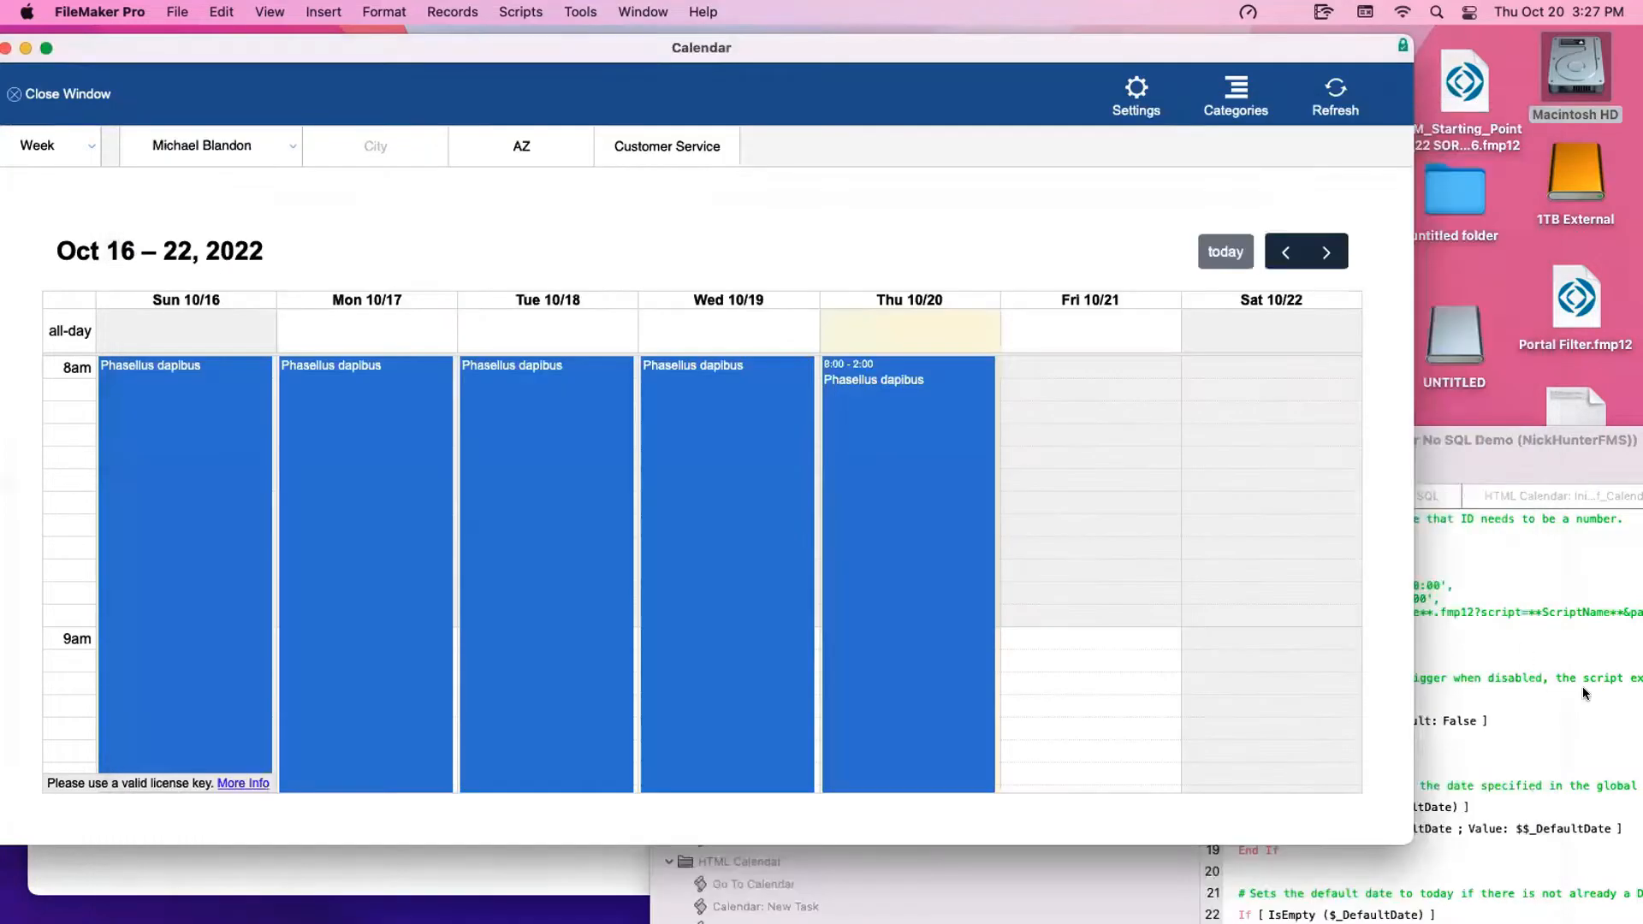
pyautogui.press('super+shift+l')
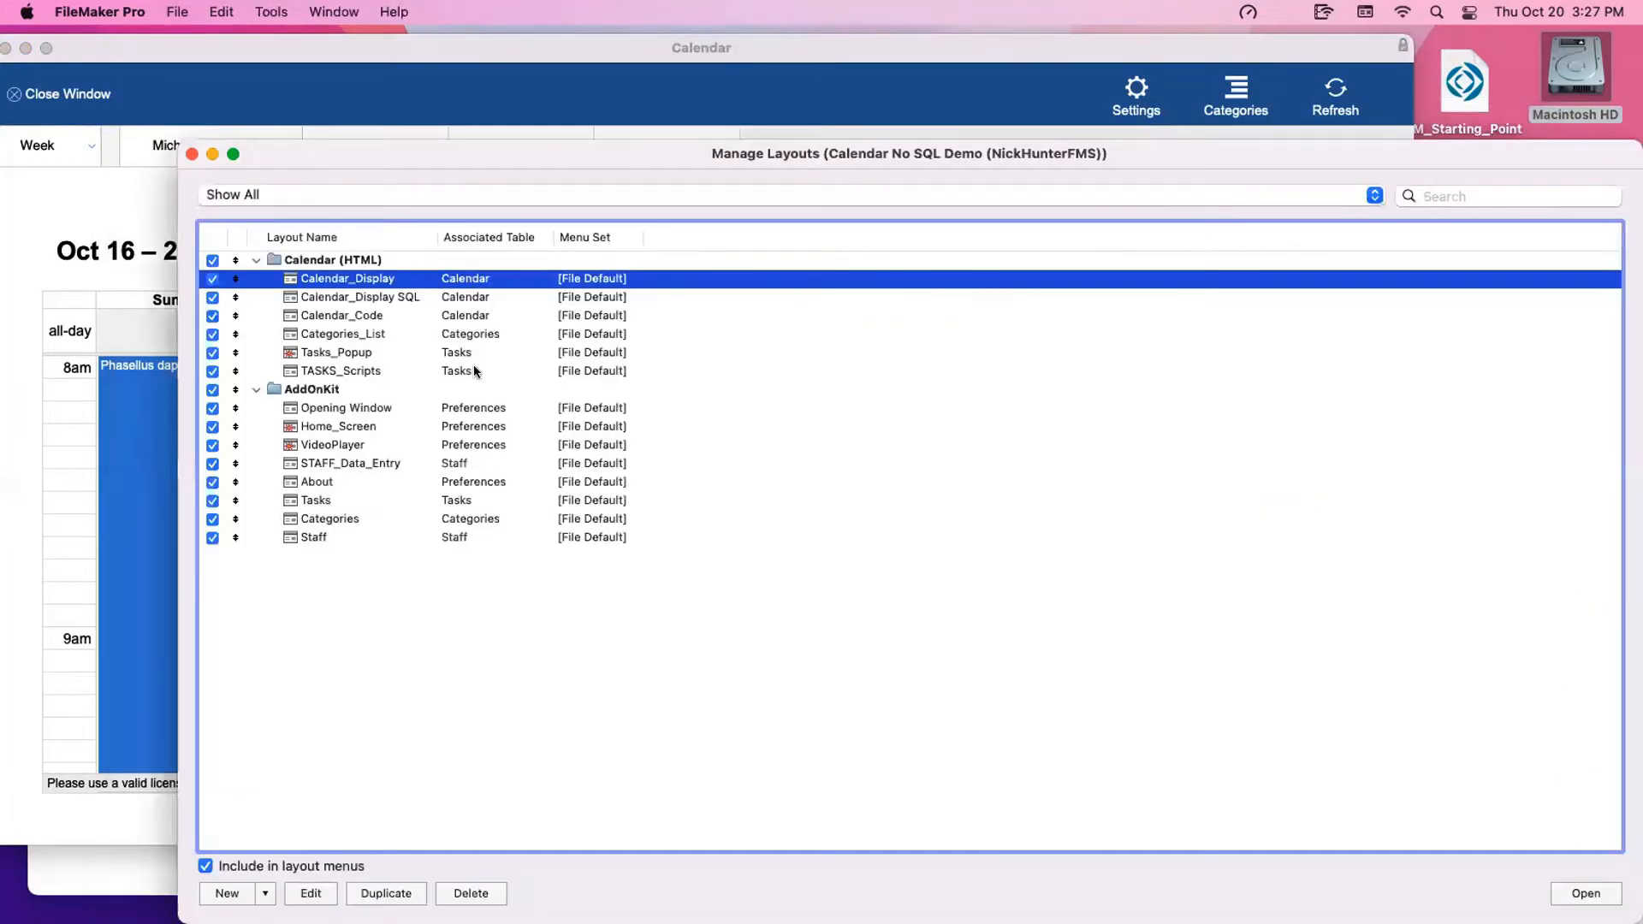
pyautogui.click(334, 502)
pyautogui.click(1574, 895)
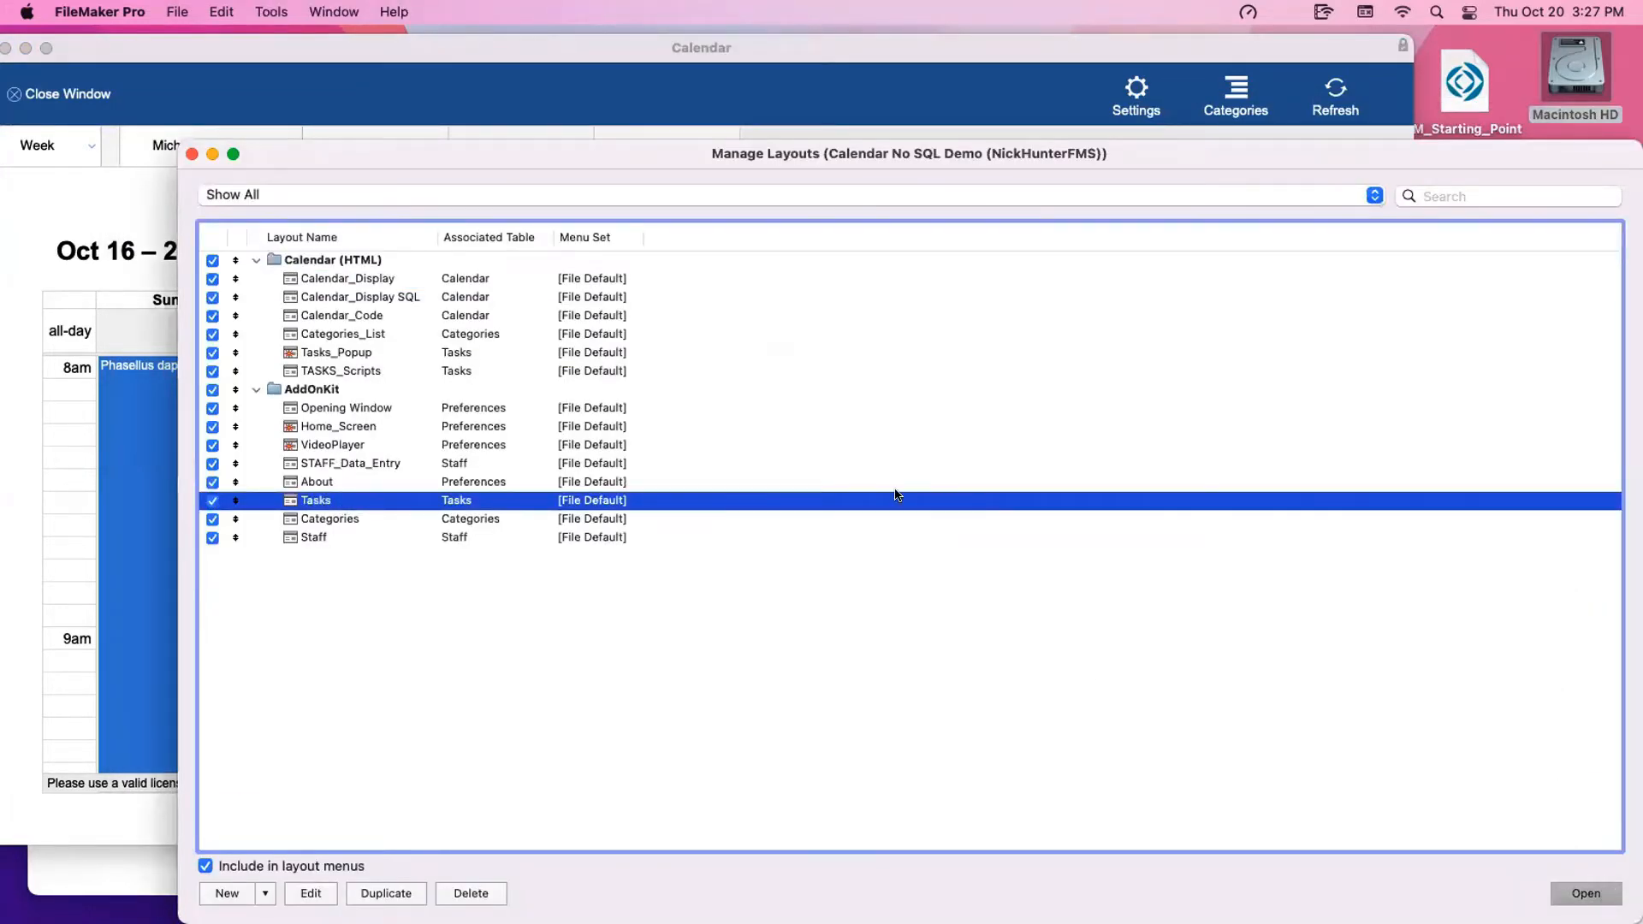
# Compare the first task record's id_staff value with its _link Staff ID column in the Tasks table
pyautogui.hscroll(10, 1091, 205)
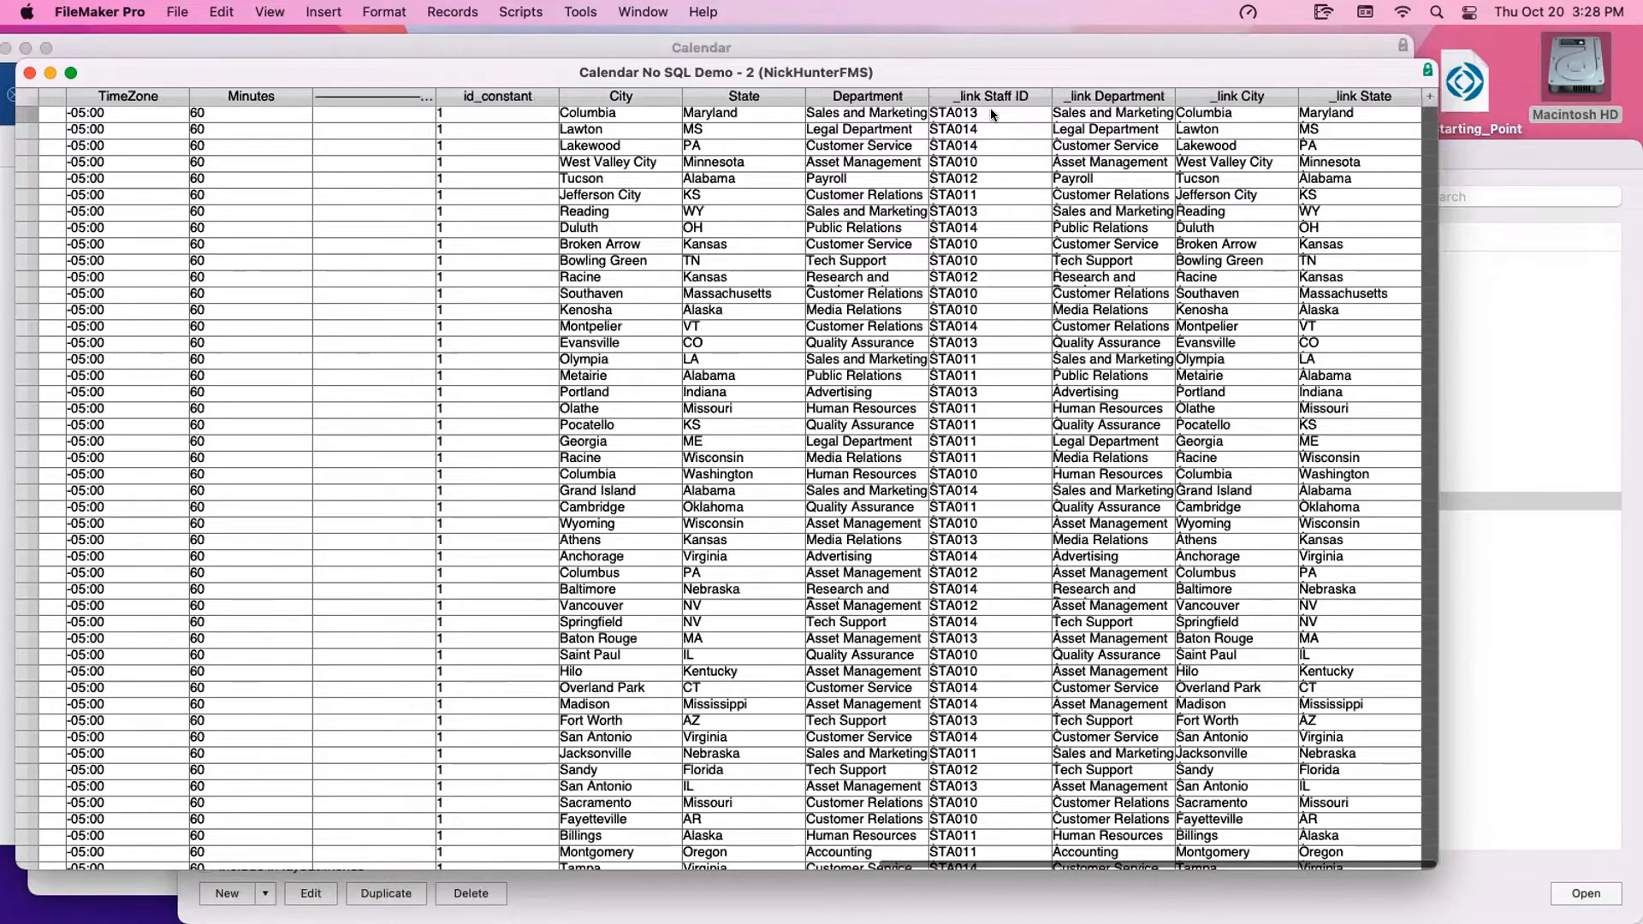
pyautogui.hscroll(-15, 989, 107)
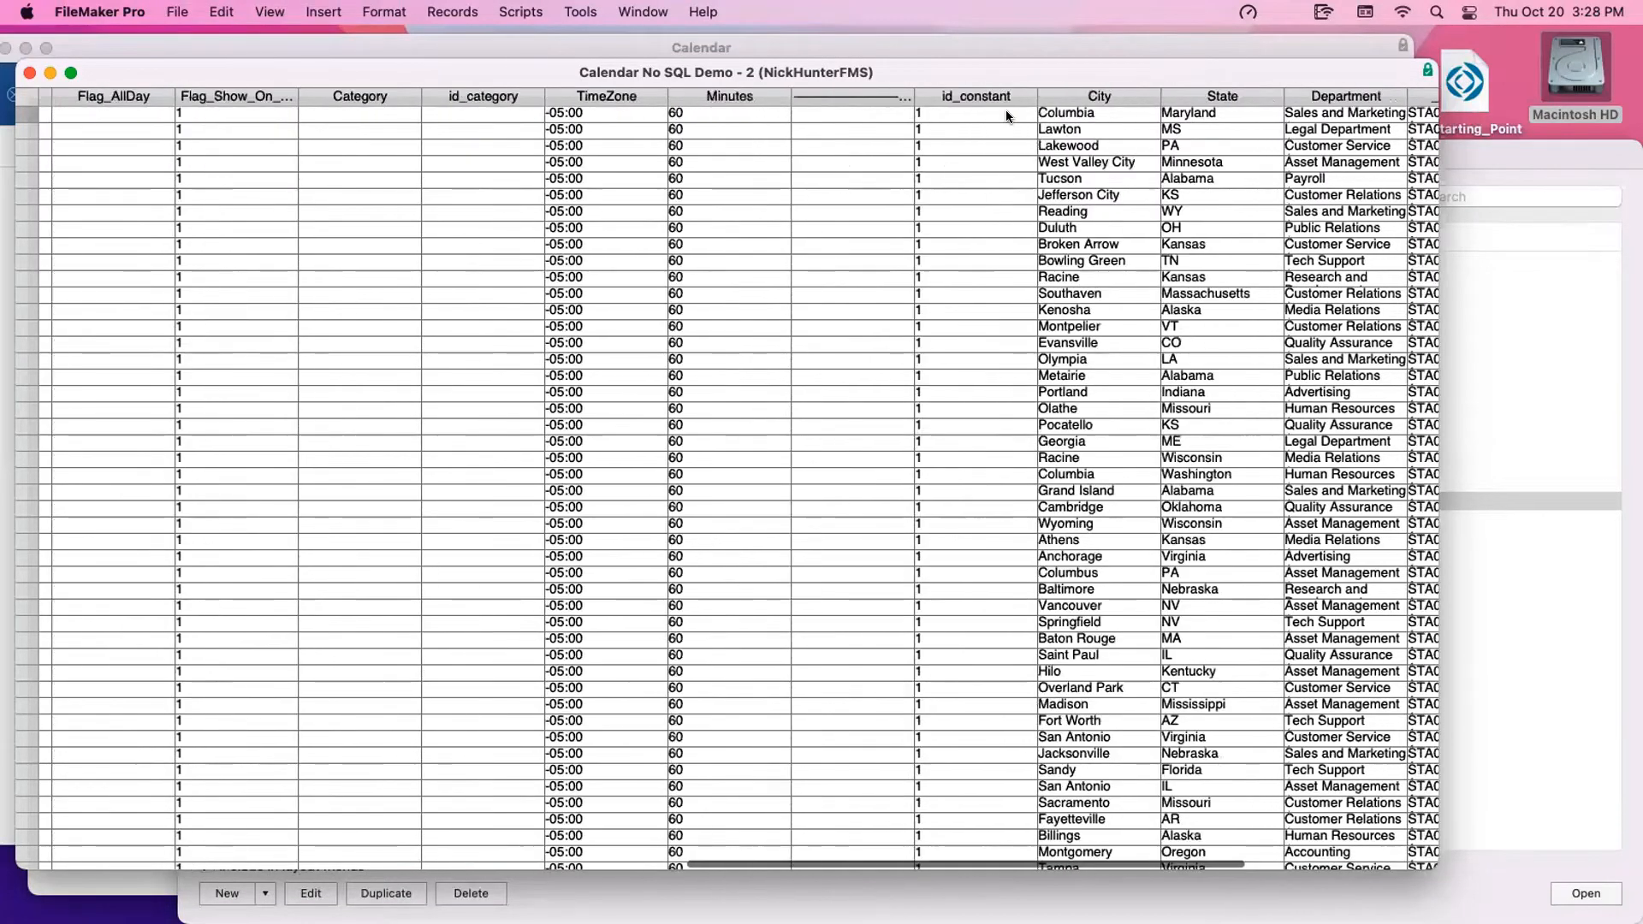
pyautogui.hscroll(-10, 1008, 115)
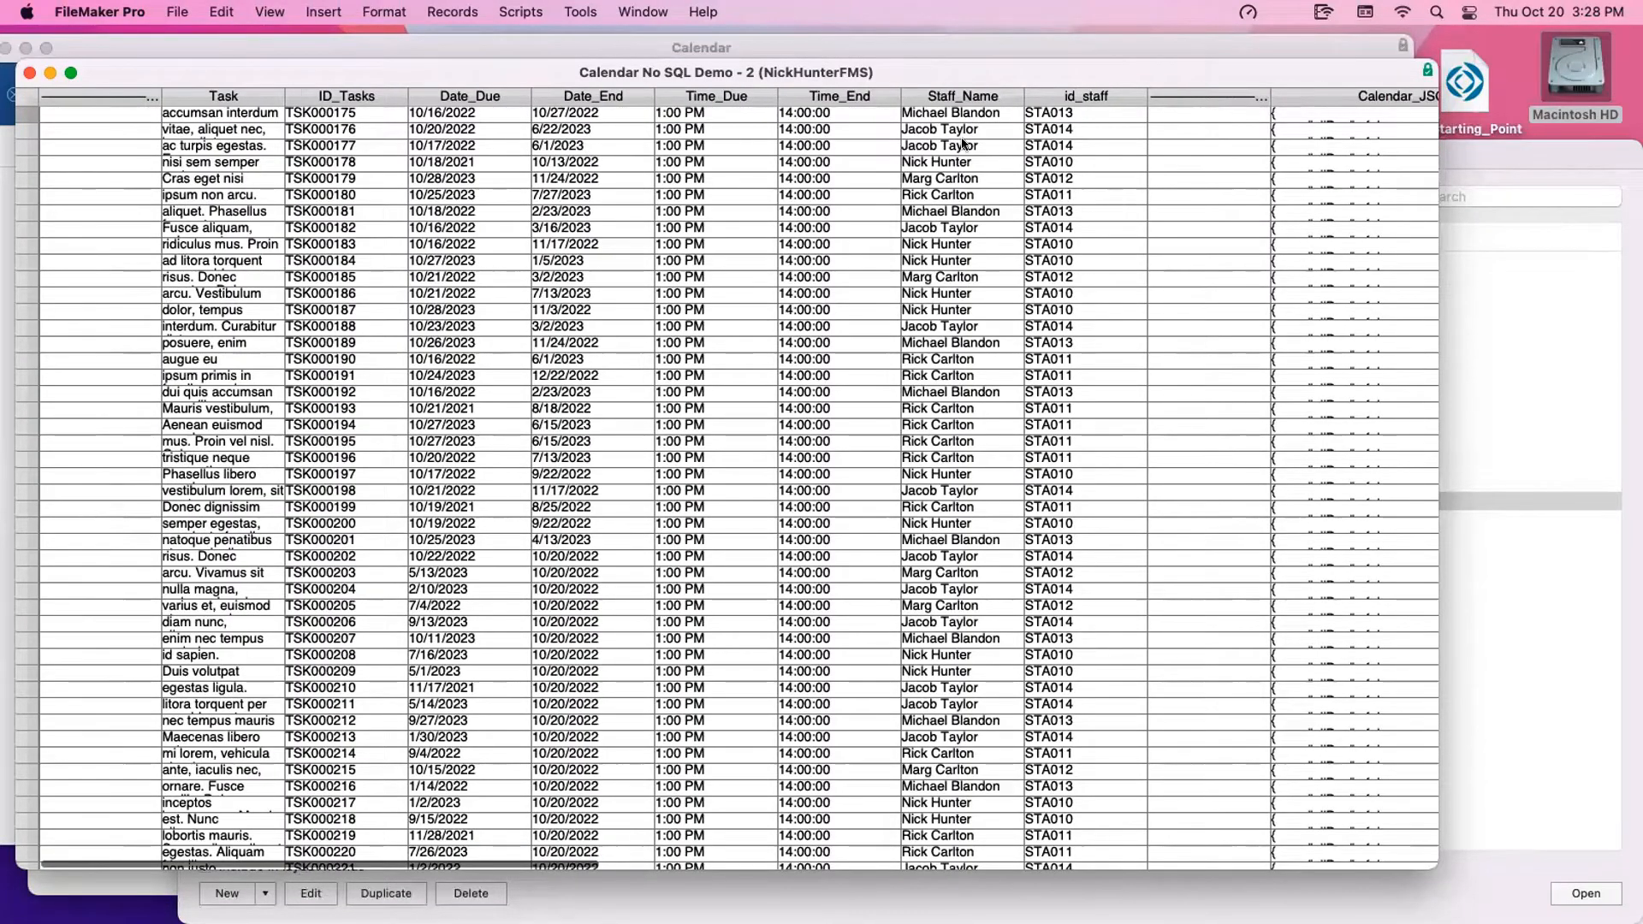
pyautogui.click(1081, 114)
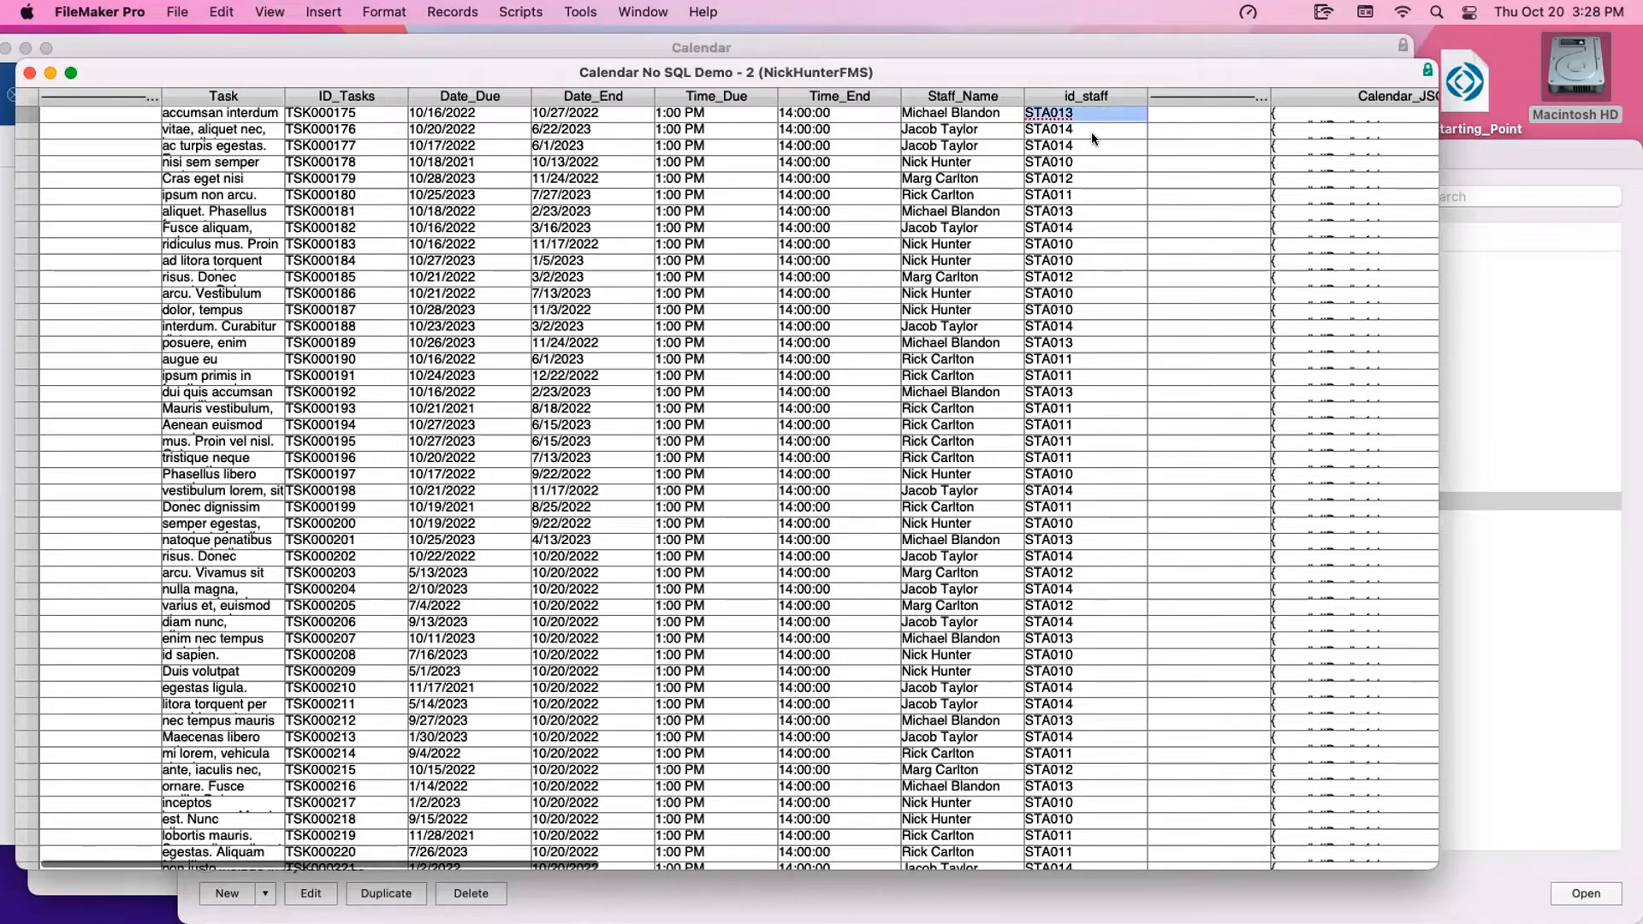
pyautogui.hscroll(15, 1092, 132)
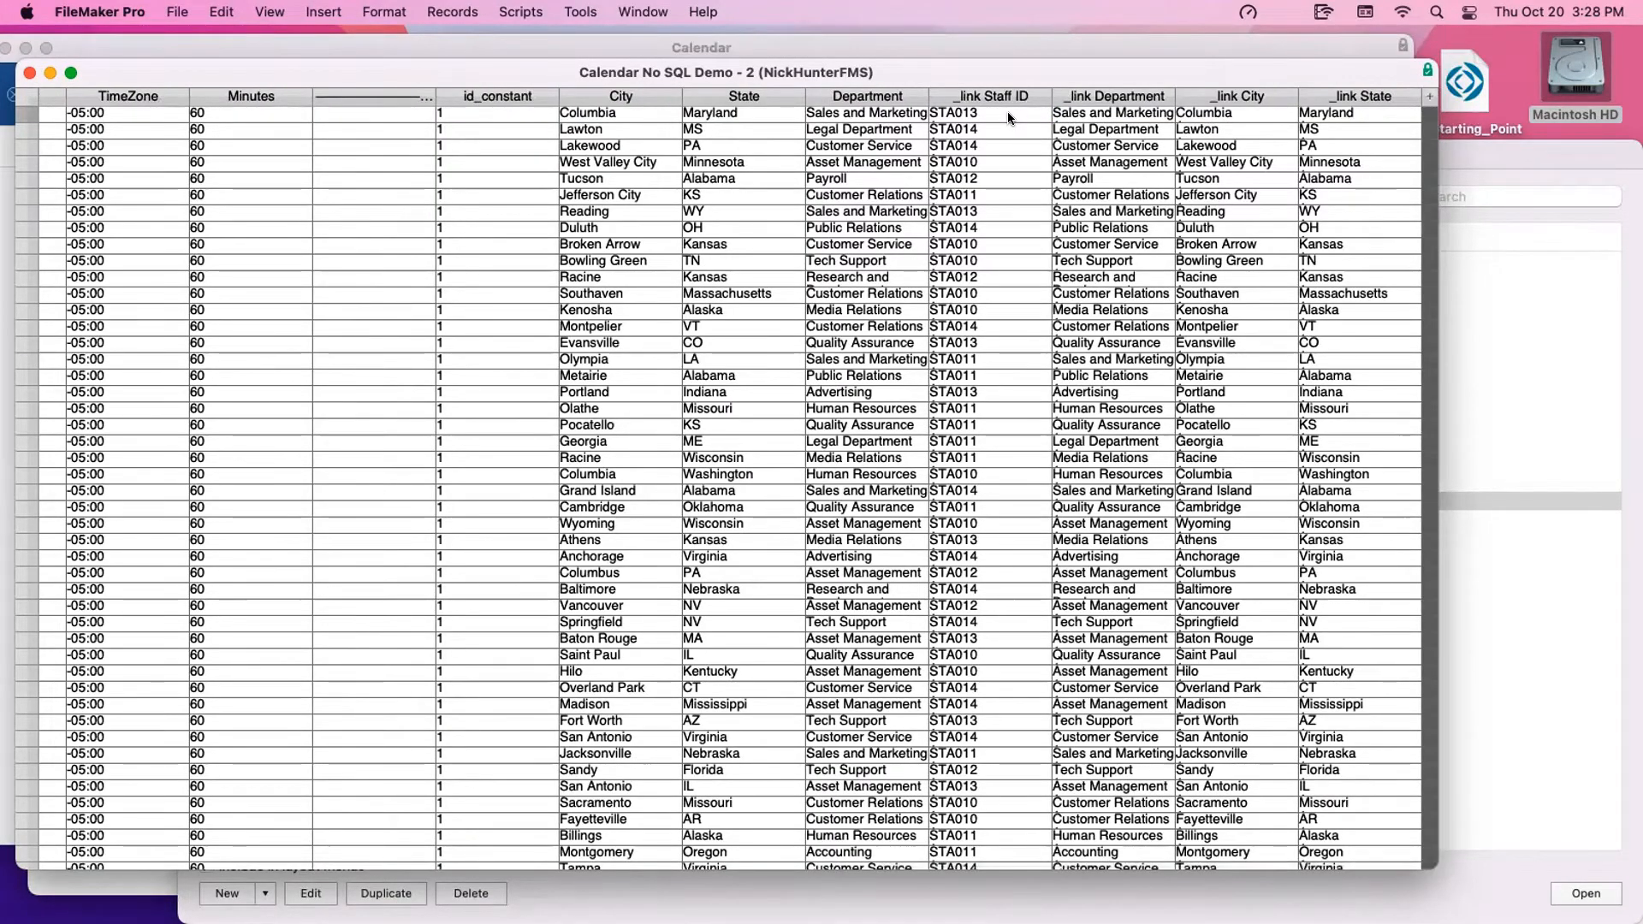
pyautogui.hscroll(-1, 989, 113)
# Expand the _link Staff ID cell of several task records to show its full list of values
pyautogui.click(987, 113)
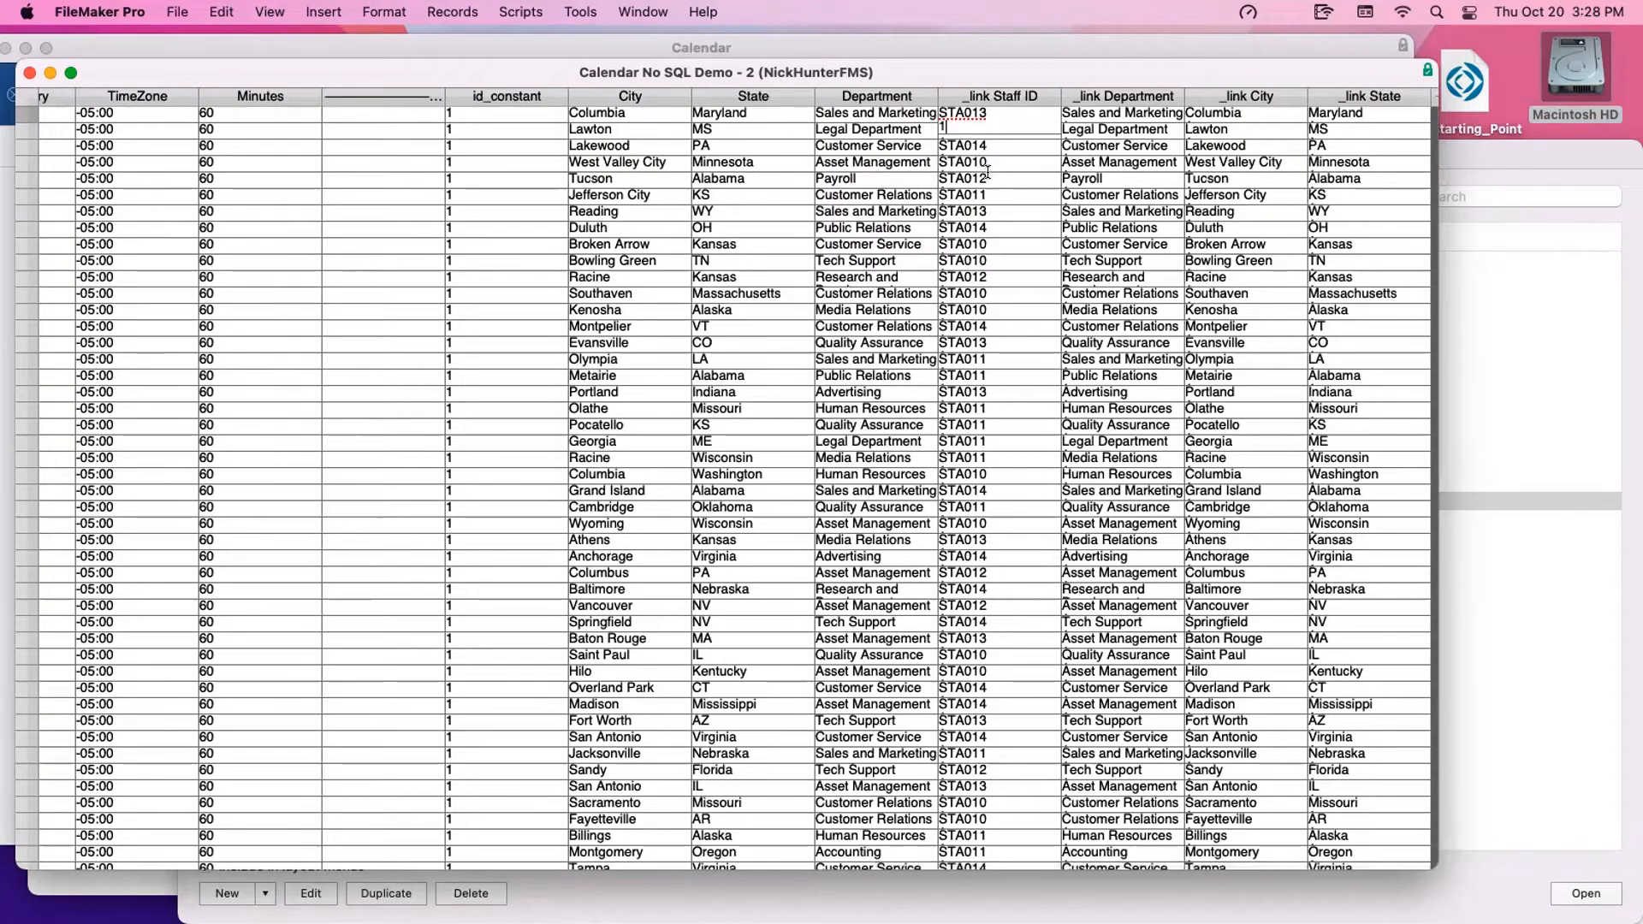
pyautogui.click(947, 174)
pyautogui.click(948, 245)
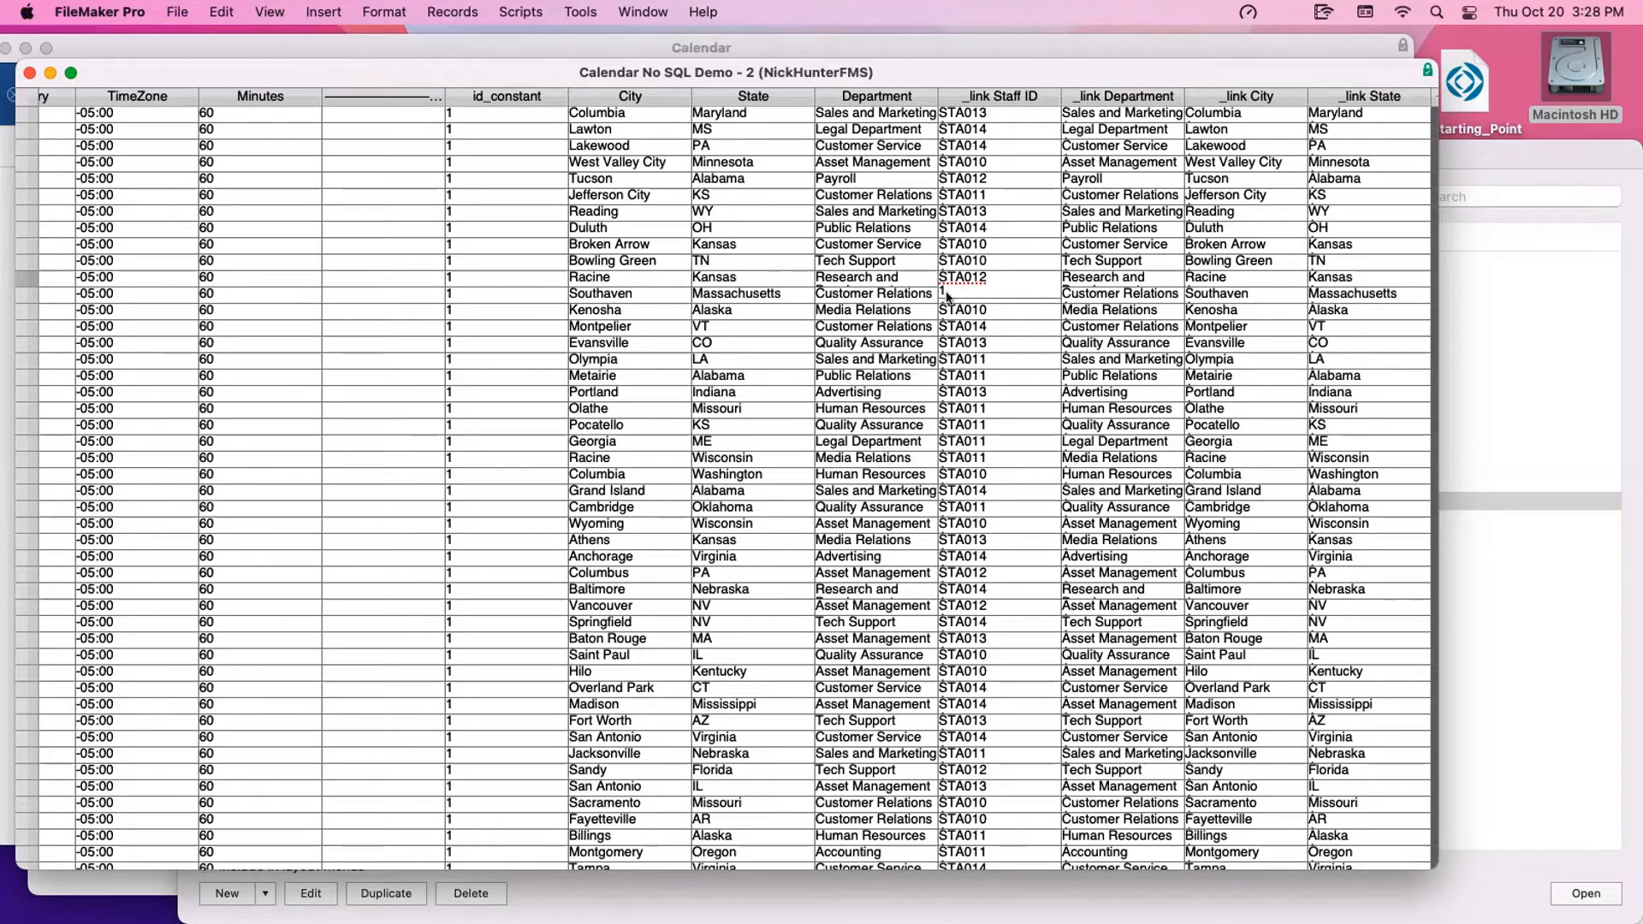
# Expand the _link Department, _link City and _link State cells of several task records to inspect their lists of values
pyautogui.click(1115, 116)
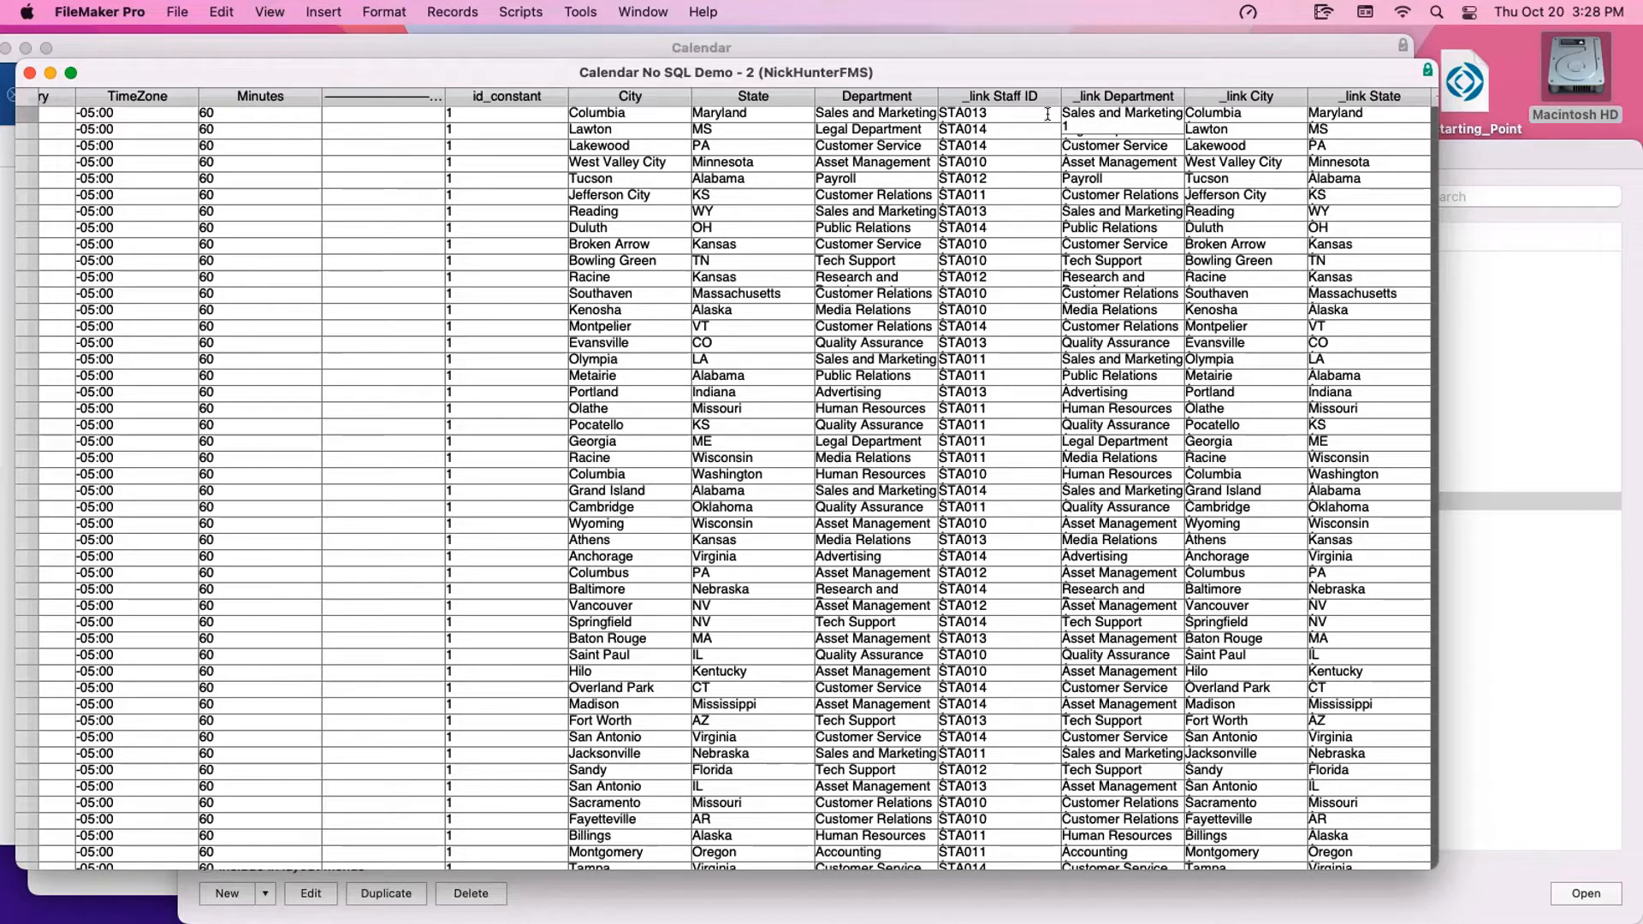
pyautogui.click(1083, 148)
pyautogui.click(1243, 178)
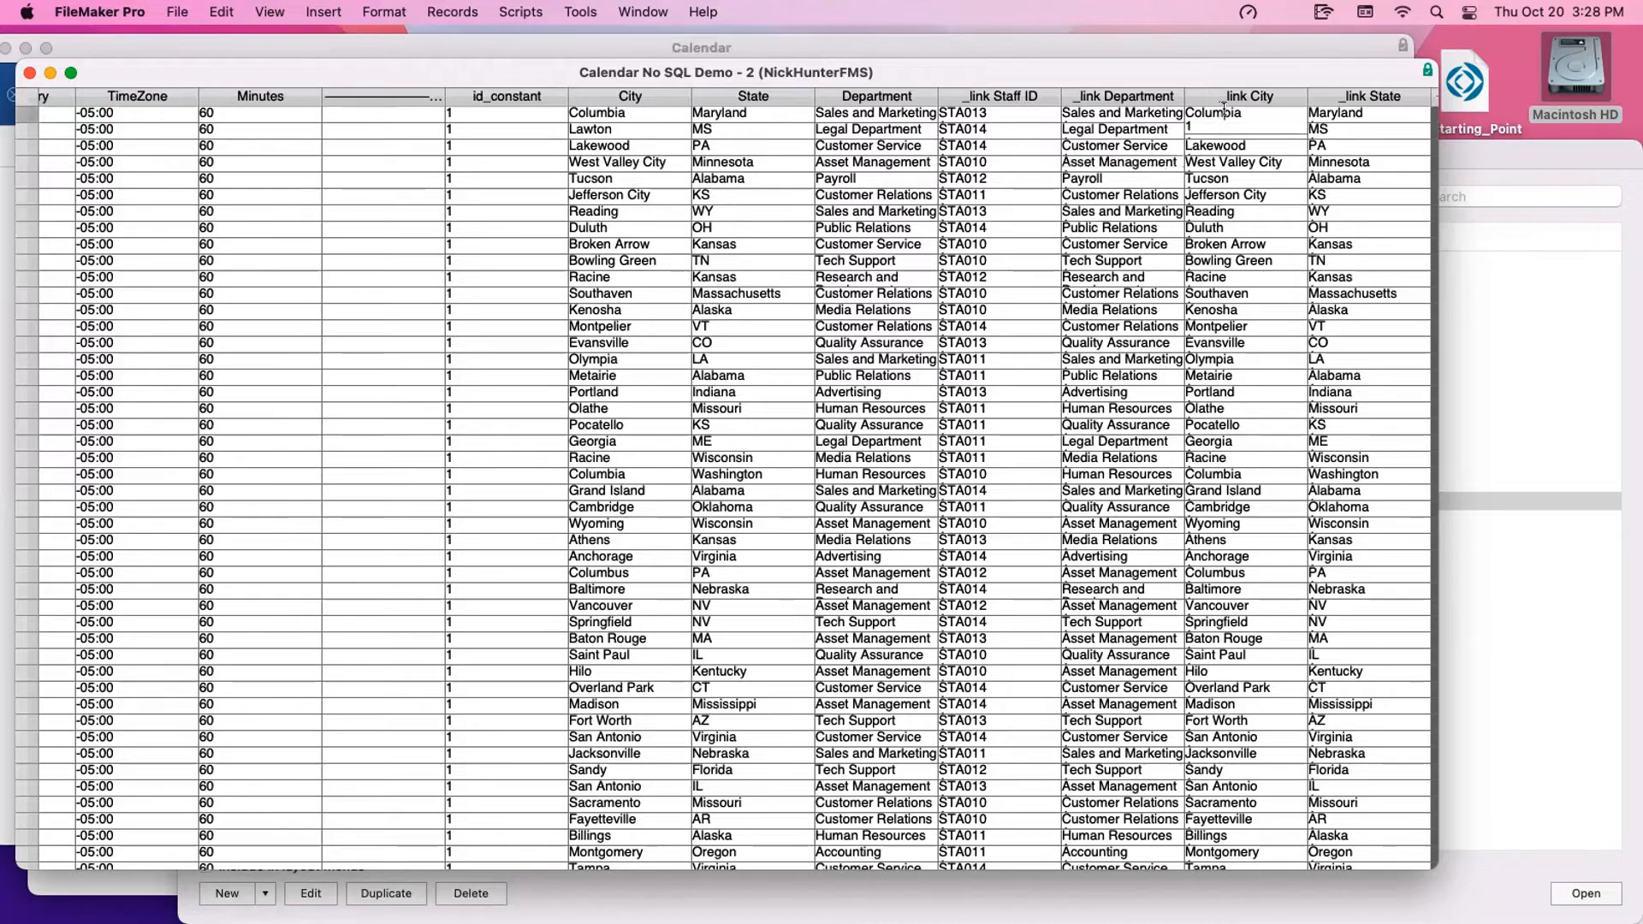
pyautogui.click(1341, 113)
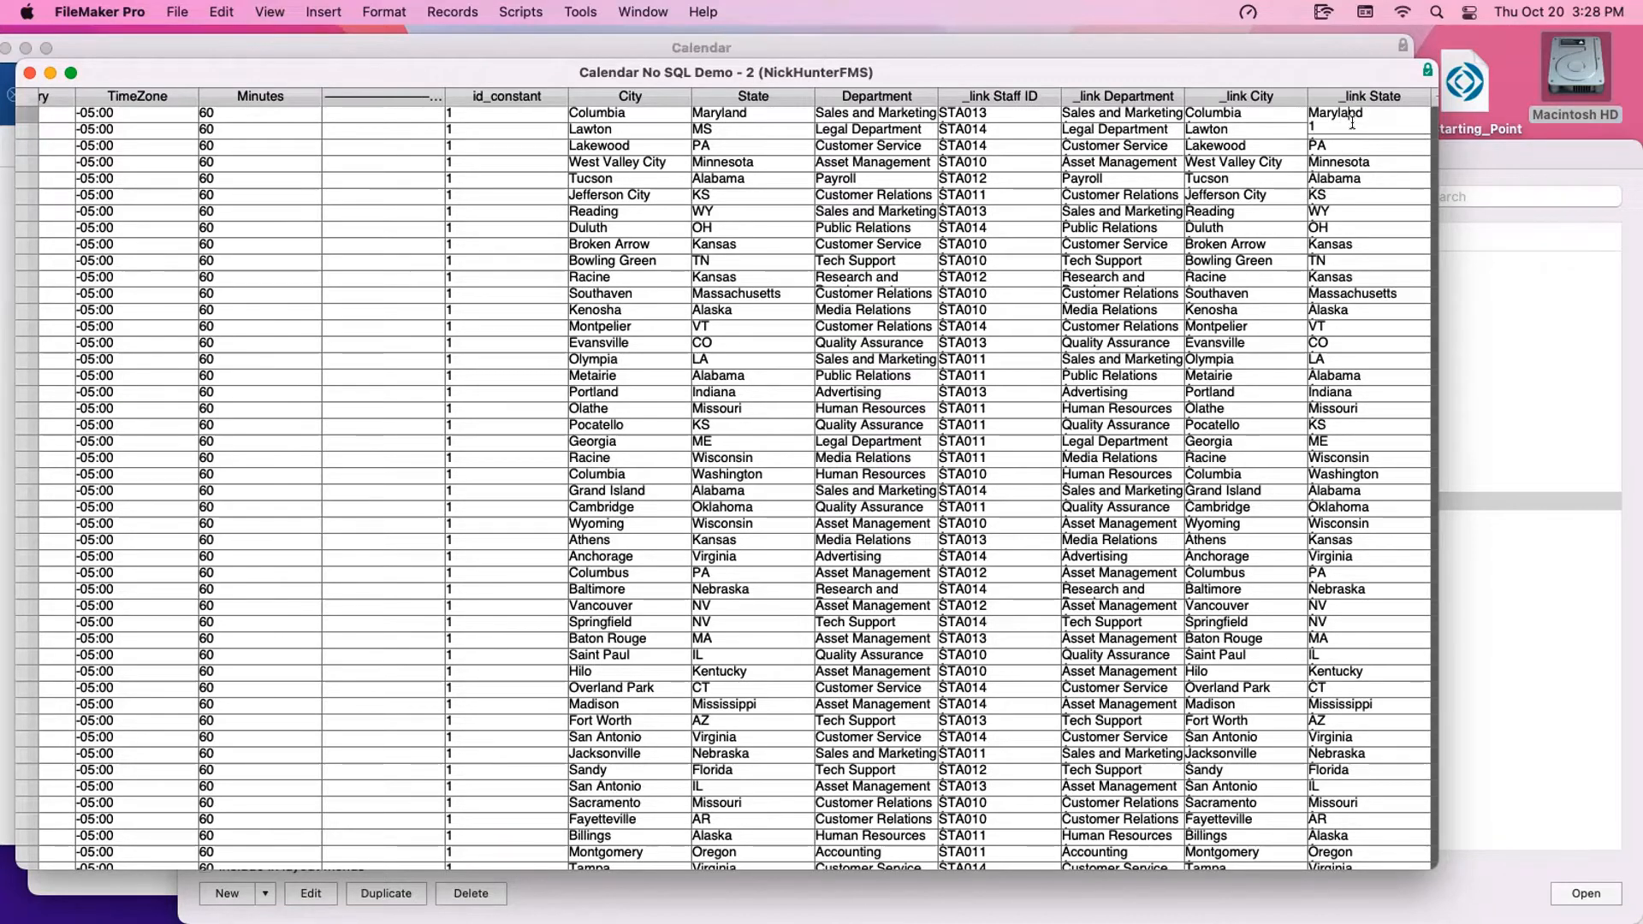
pyautogui.hscroll(1, 1343, 187)
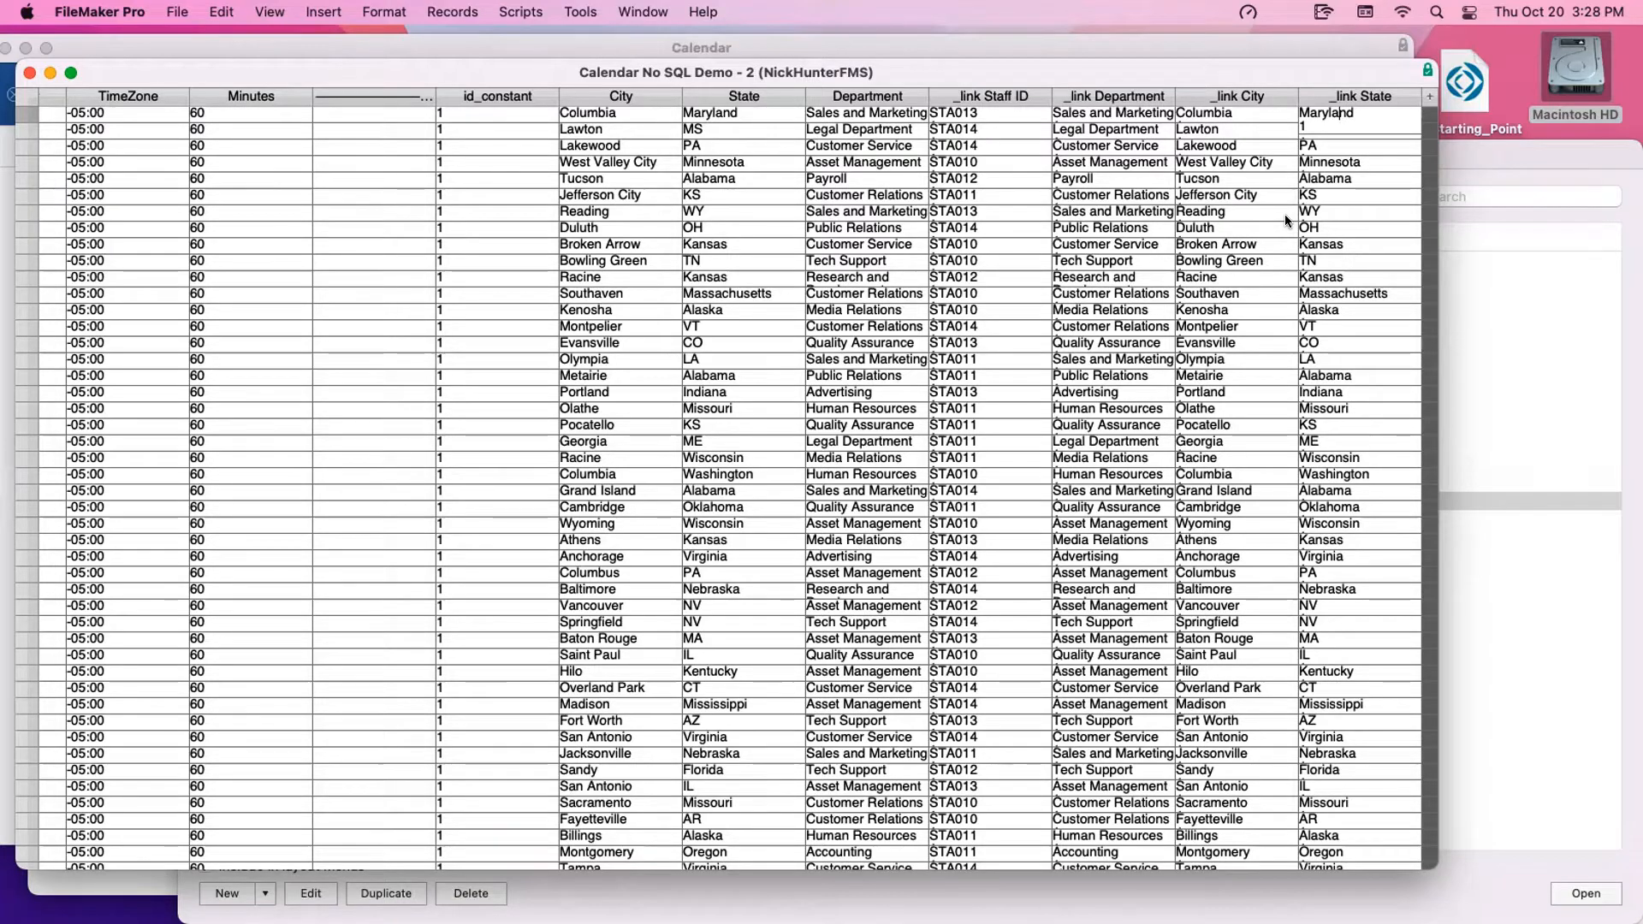
pyautogui.click(1083, 228)
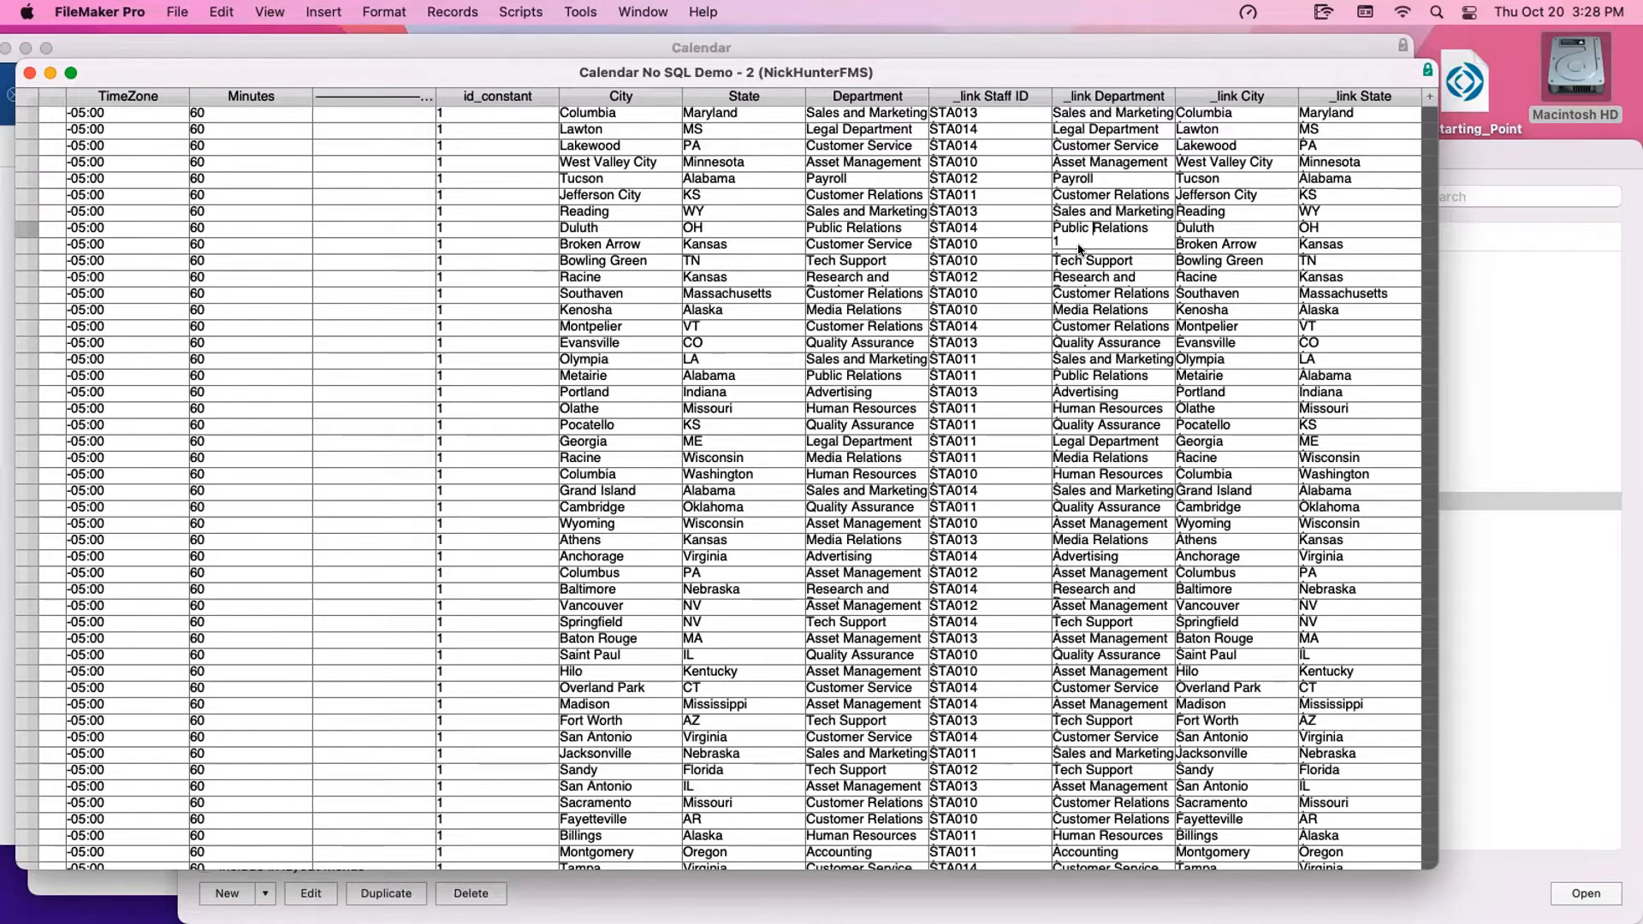
# Select the Staff_Name value of the ninth task record
pyautogui.hscroll(-3, 514, 257)
pyautogui.hscroll(-10, 514, 254)
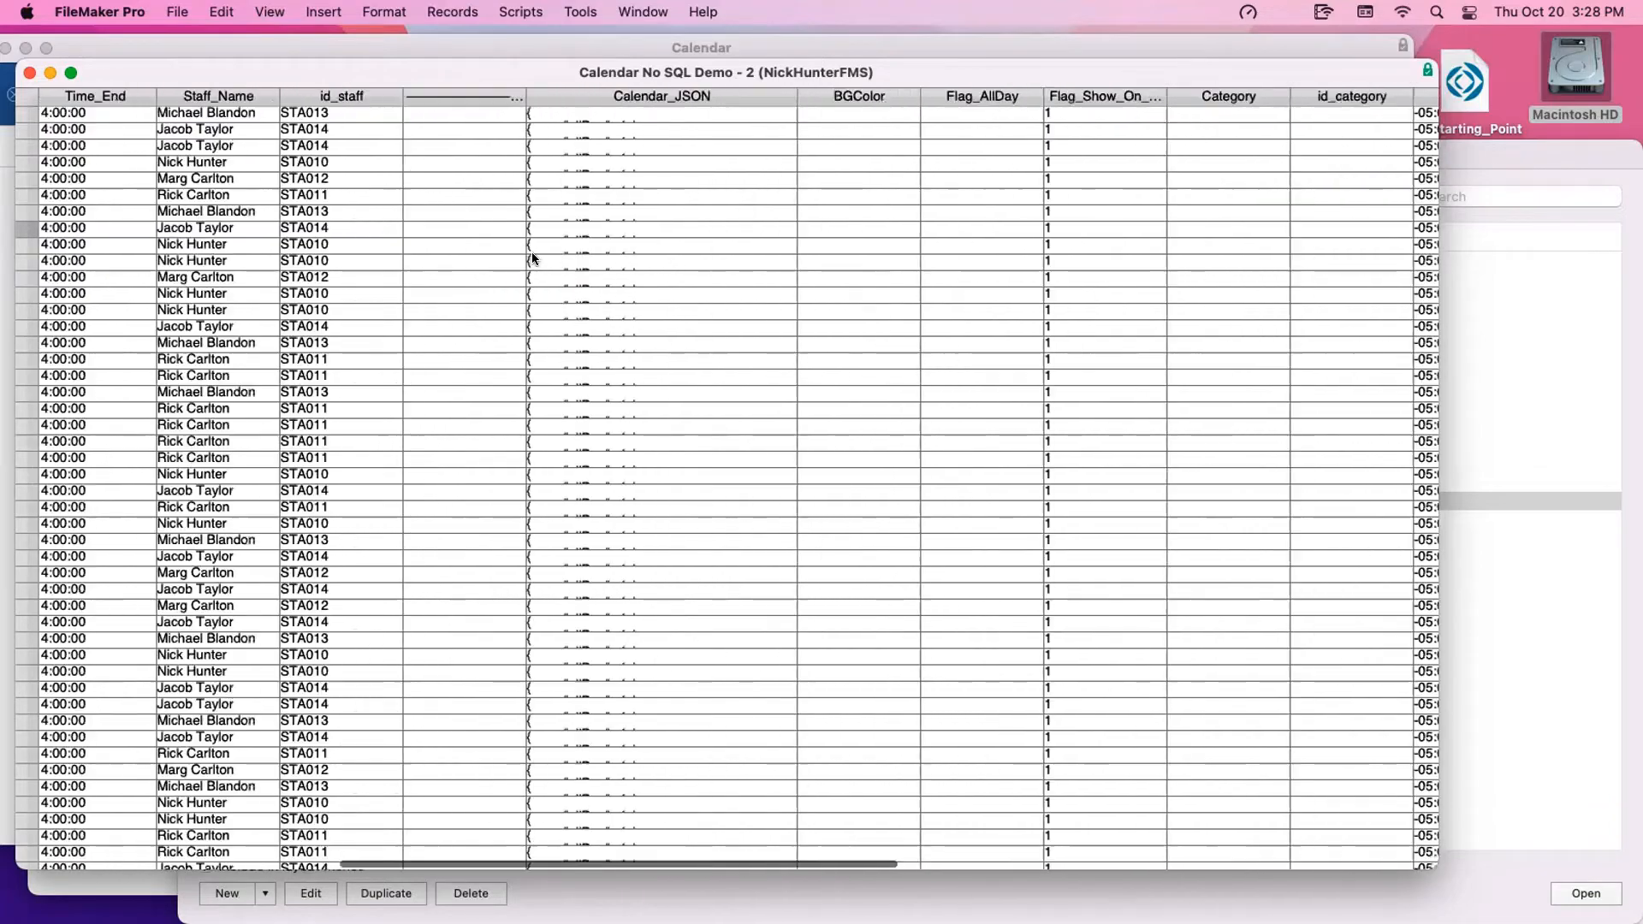
pyautogui.click(582, 246)
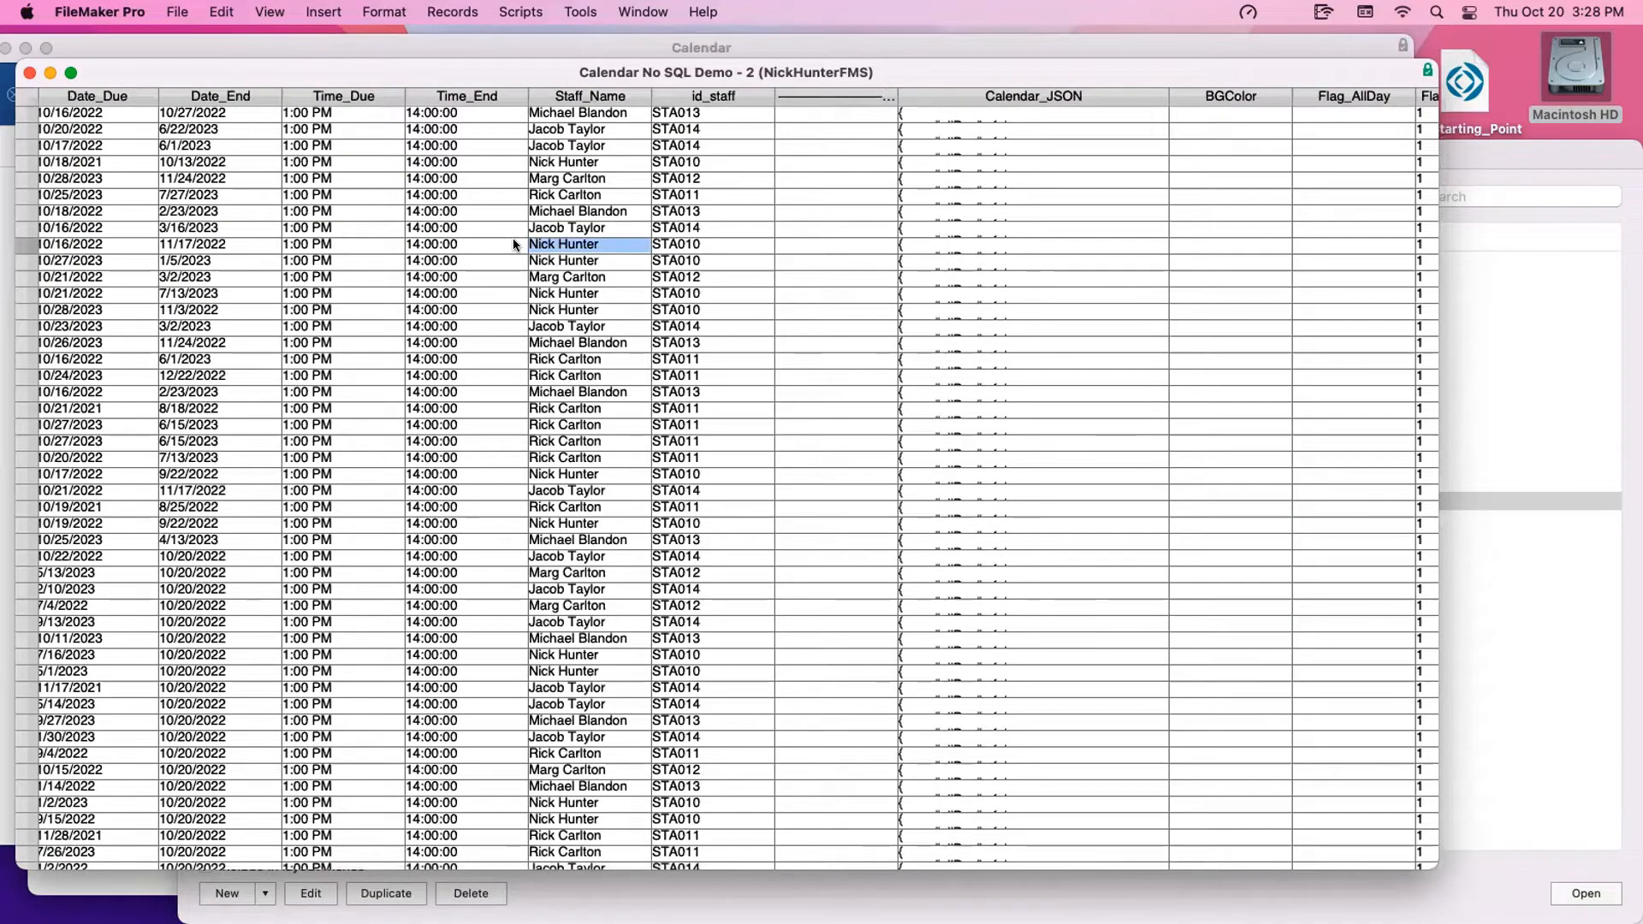
# Set the first task record's State to CA and check the value in its _link State cell
pyautogui.hscroll(10, 426, 141)
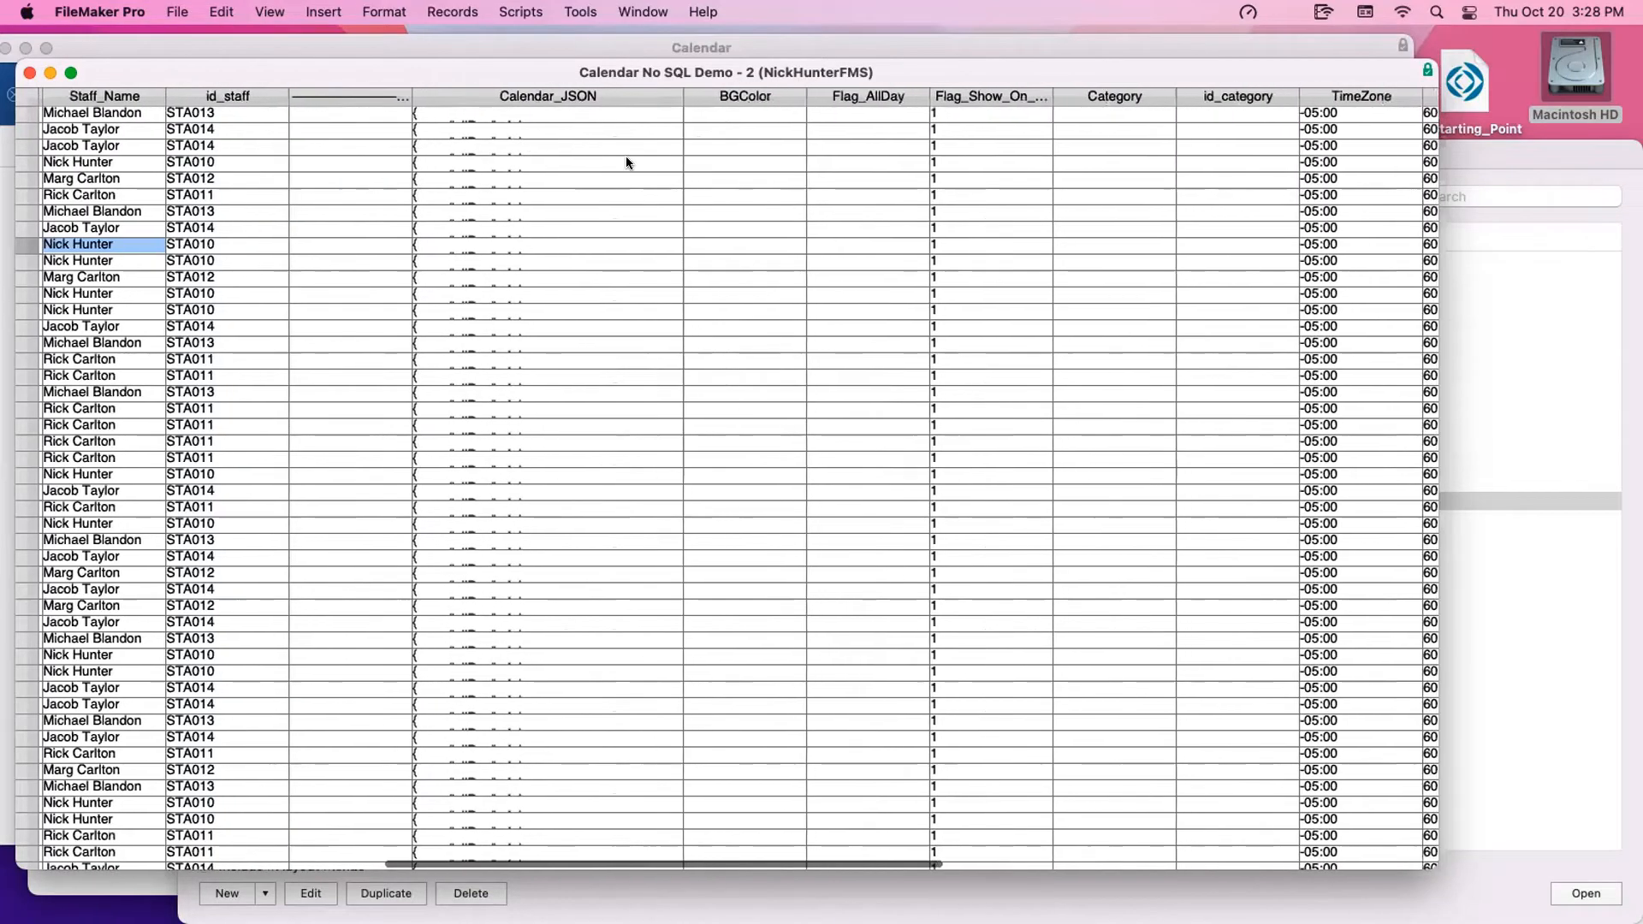
pyautogui.hscroll(5, 913, 211)
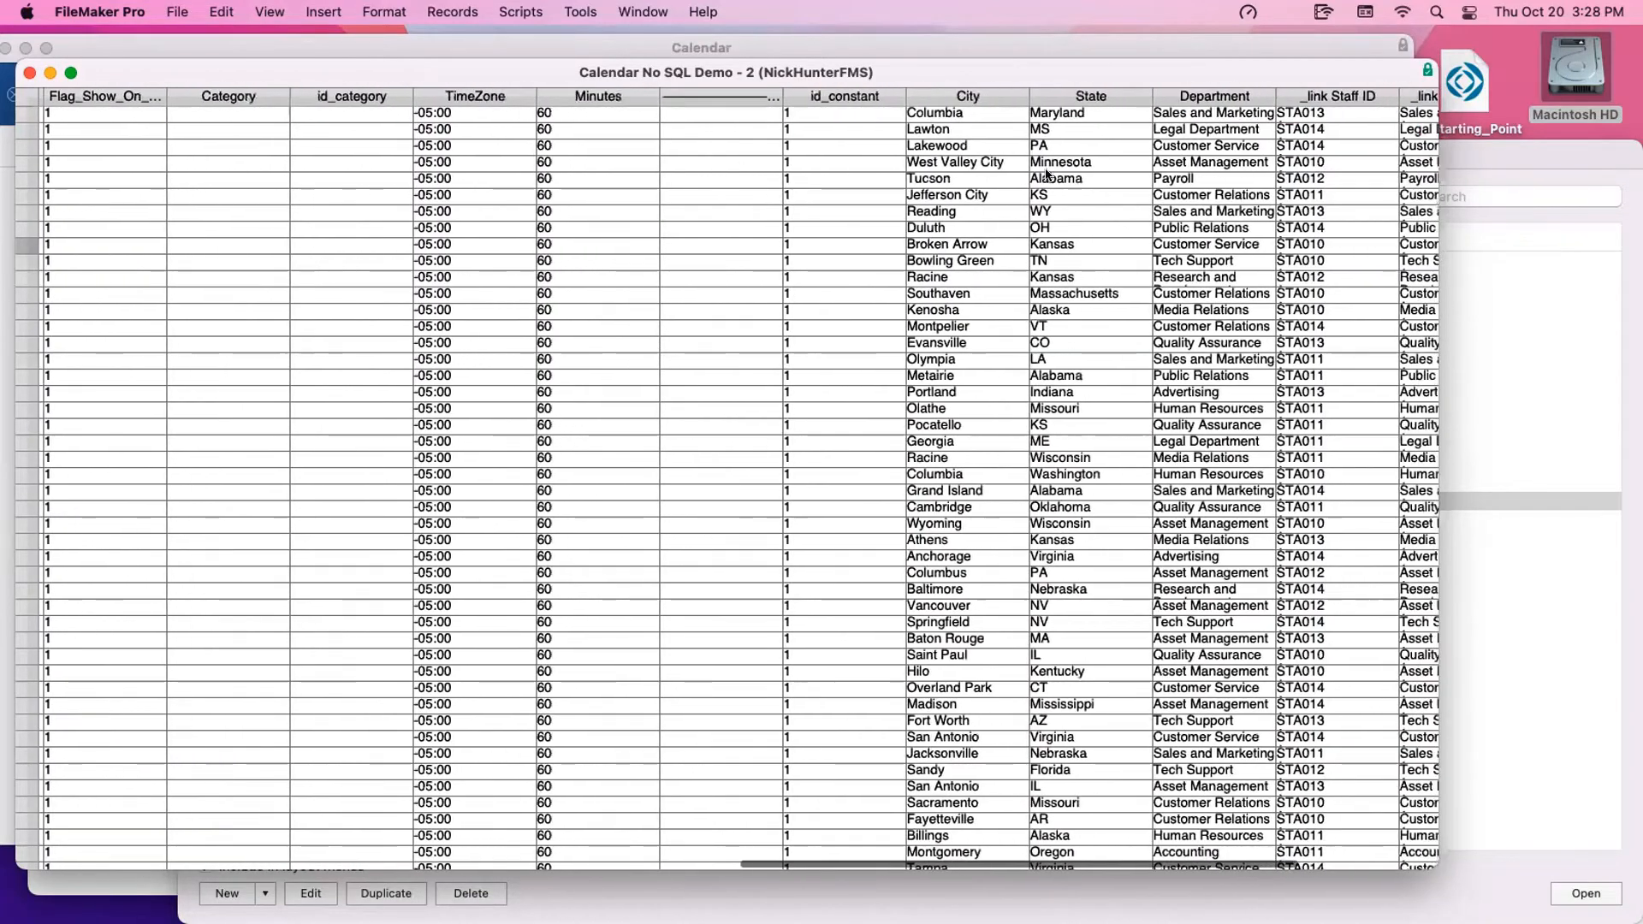
pyautogui.click(1101, 110)
pyautogui.doubleClick(1102, 110)
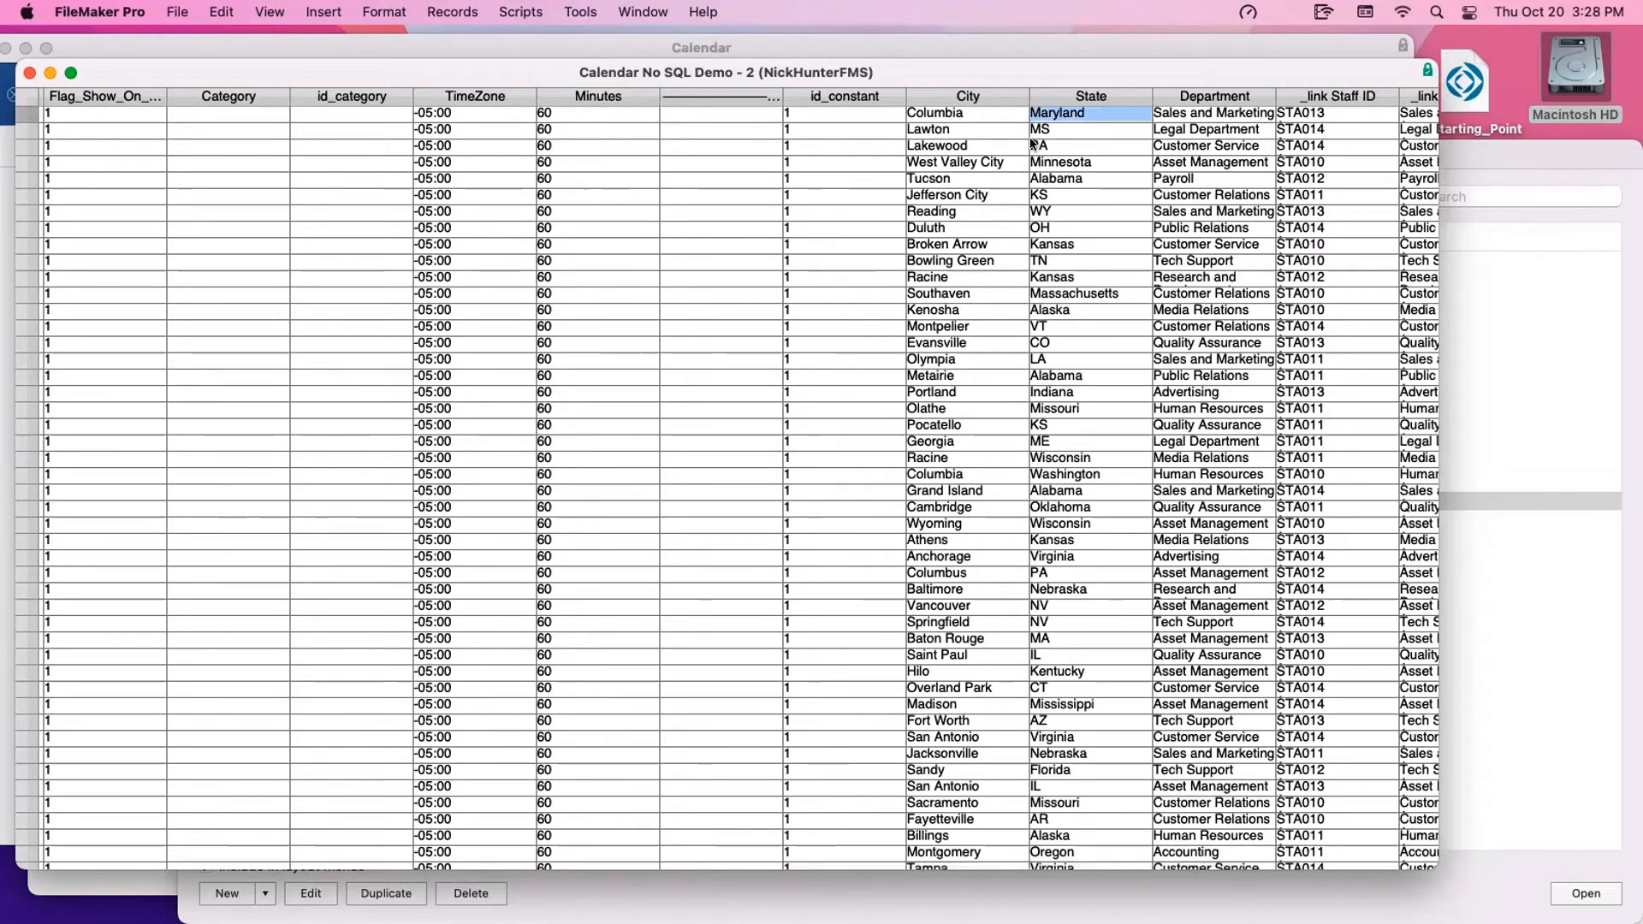
pyautogui.hscroll(5, 789, 129)
pyautogui.write('CA')
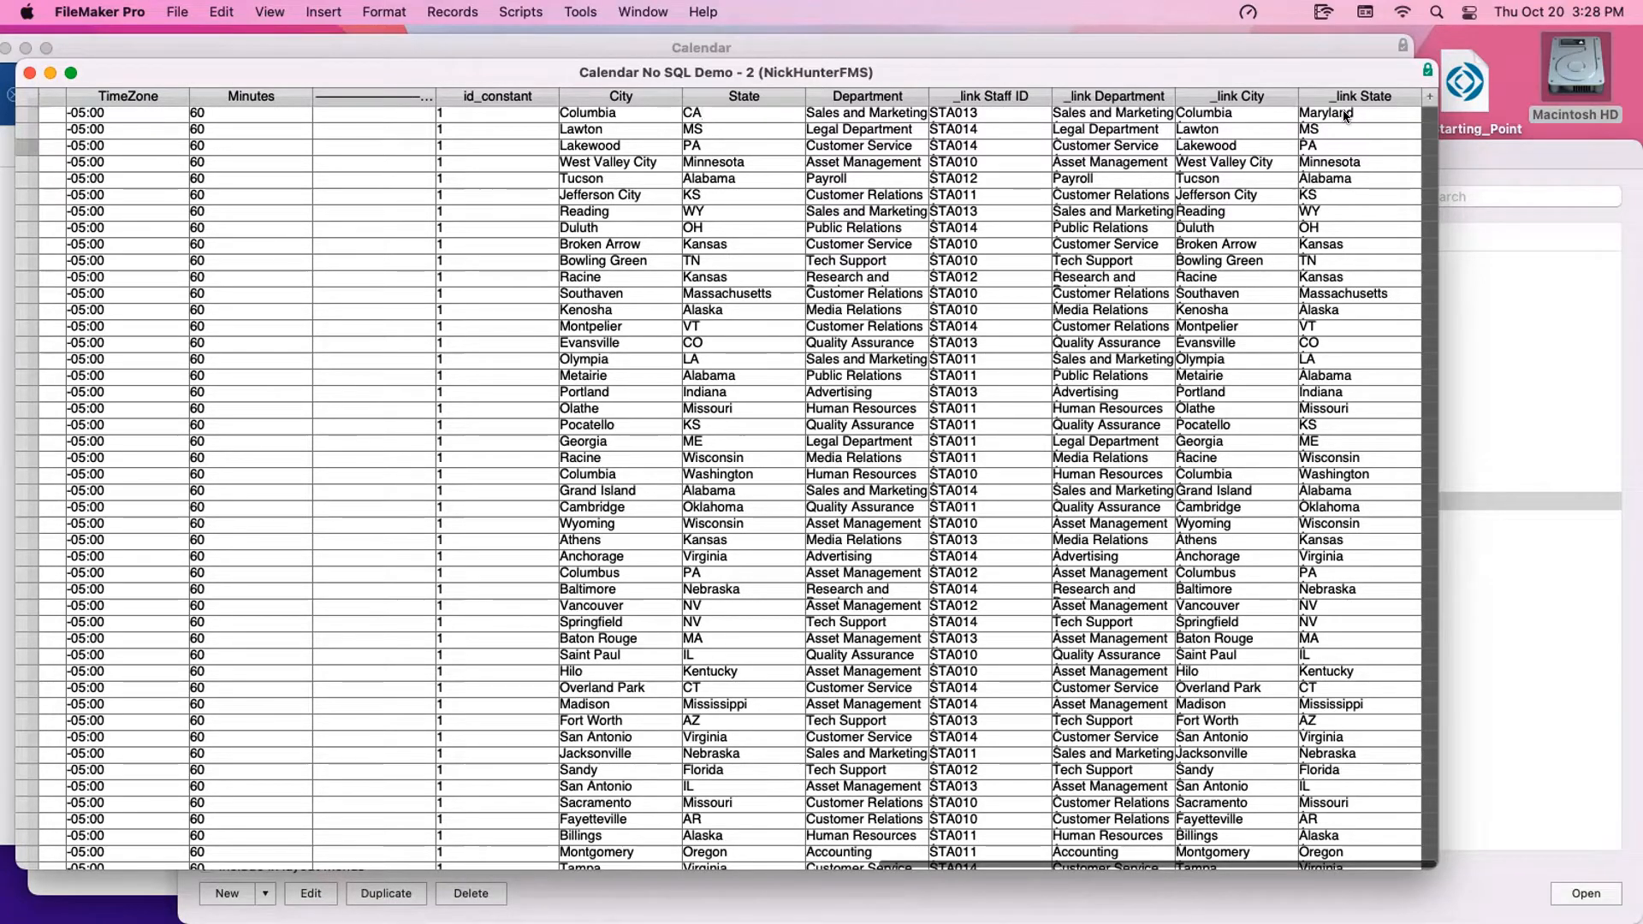
pyautogui.click(712, 127)
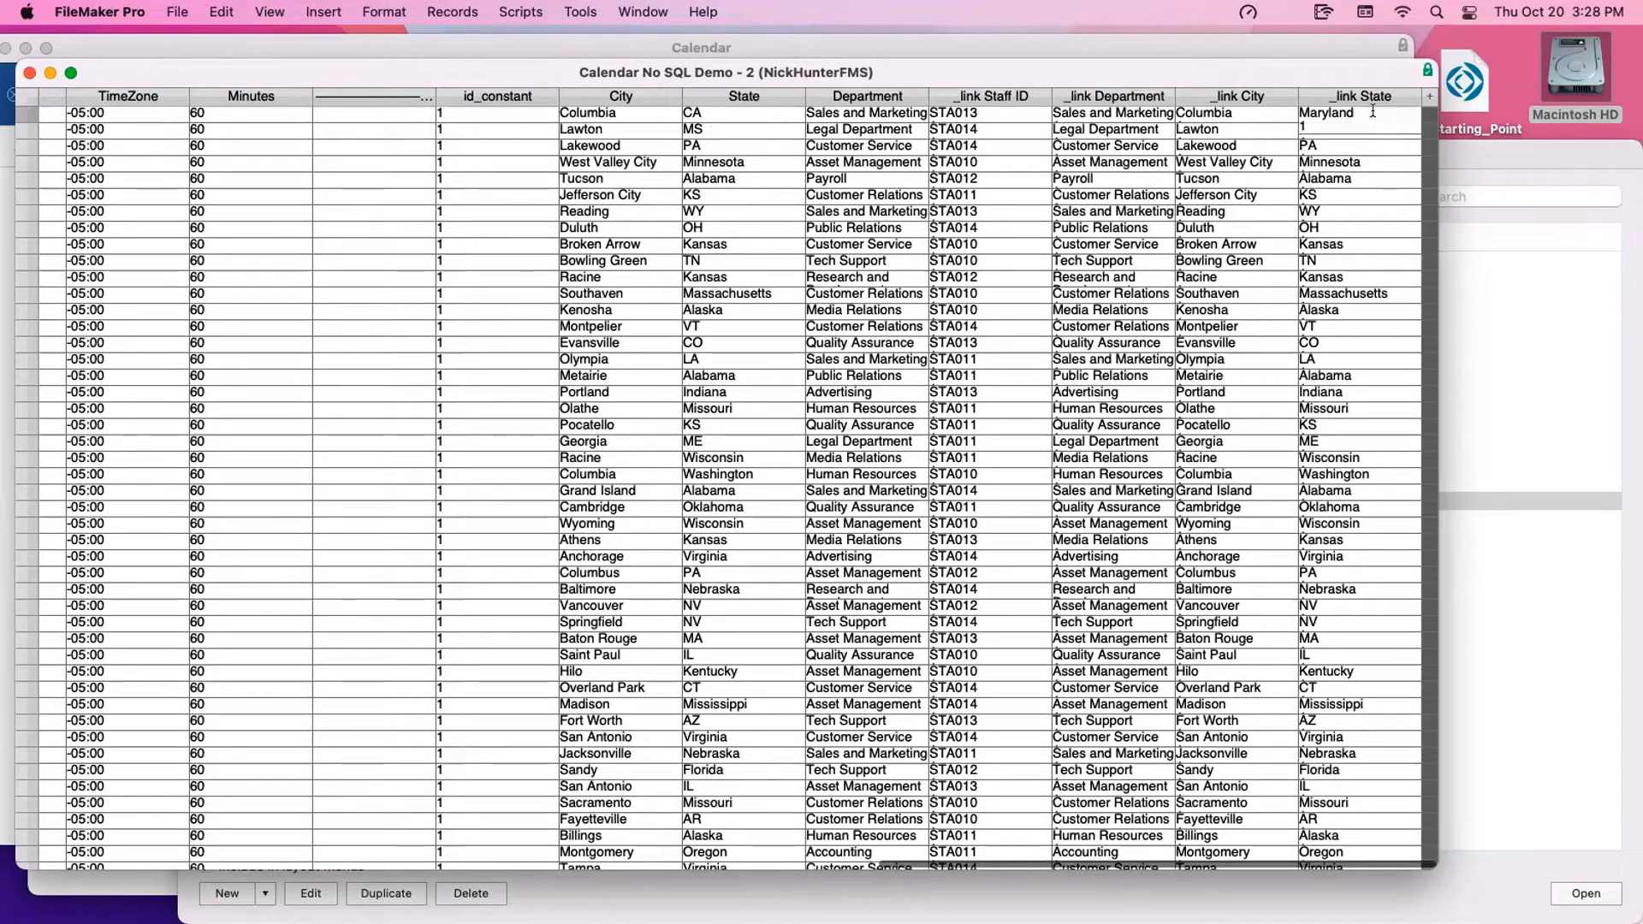
# Allow the auto-enter calculations of _link City and _link Department in Tasks to replace existing values
pyautogui.press('super+shift+d')
pyautogui.doubleClick(579, 163)
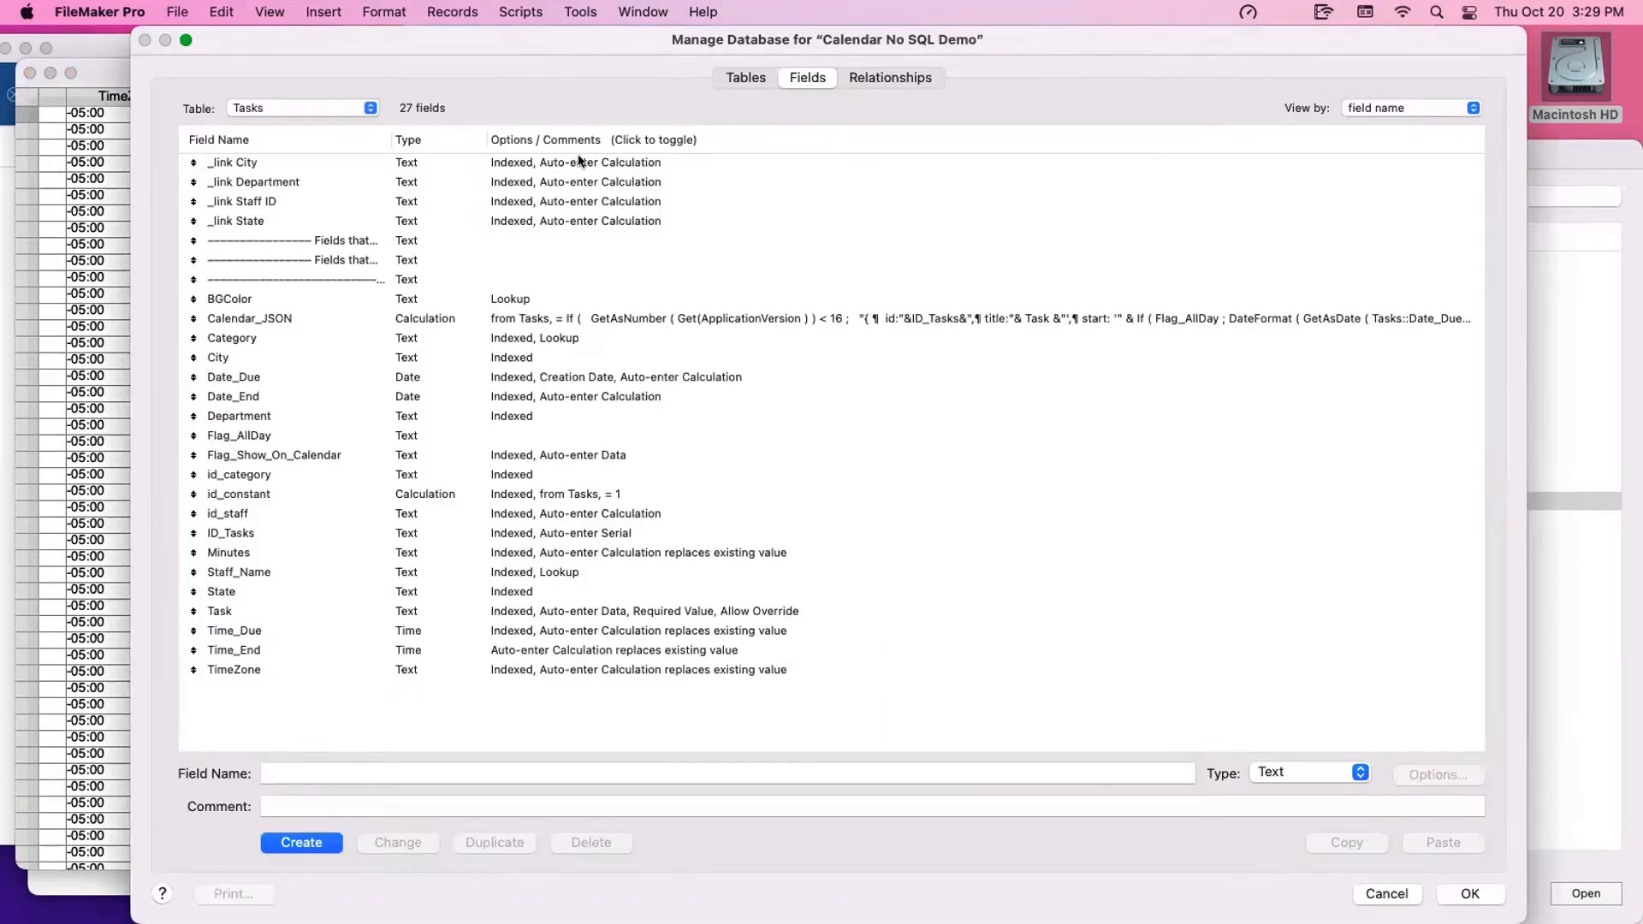
pyautogui.click(952, 746)
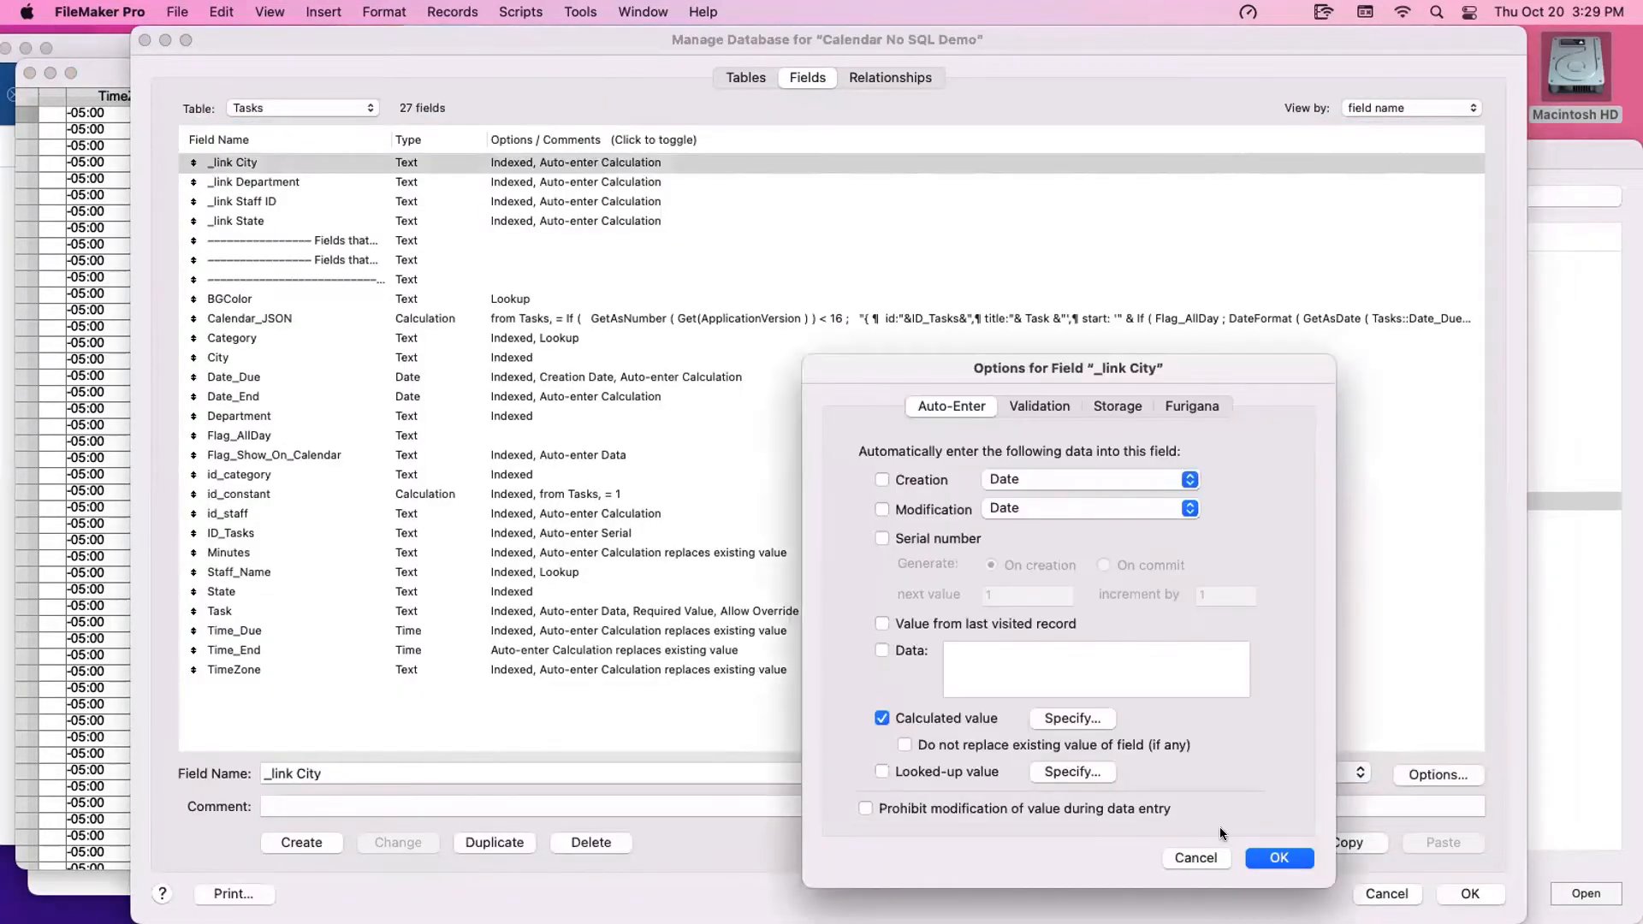
pyautogui.click(1279, 858)
pyautogui.doubleClick(649, 181)
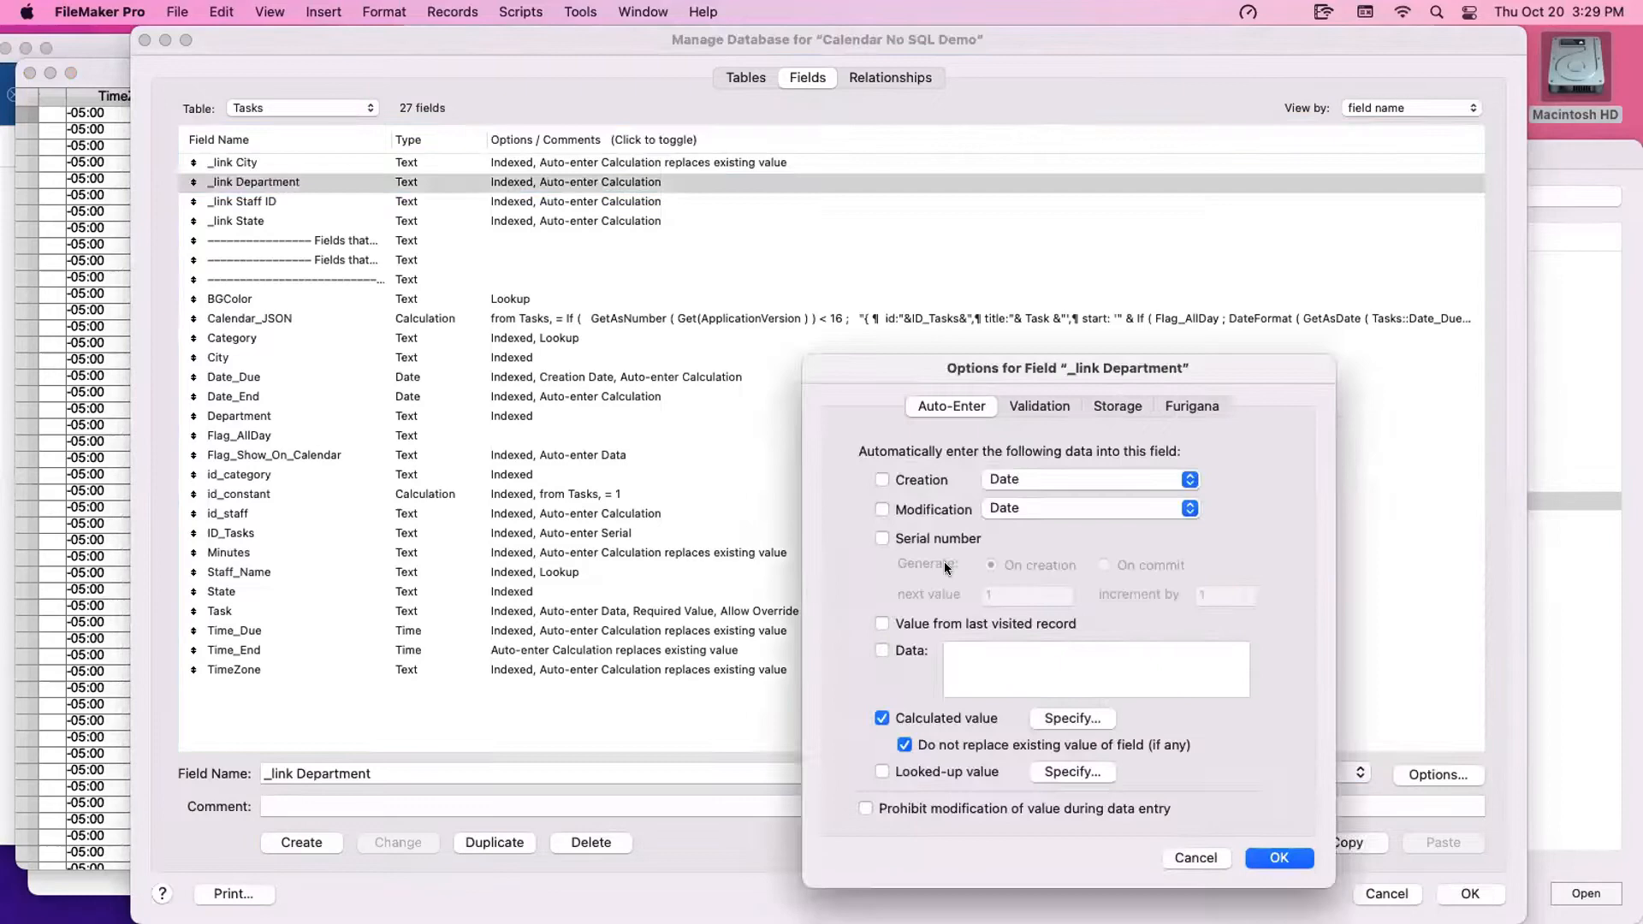
pyautogui.click(1019, 744)
pyautogui.press('Return')
# Allow the auto-enter calculations of _link Staff ID and _link State to replace existing values, and save the database changes
pyautogui.doubleClick(604, 202)
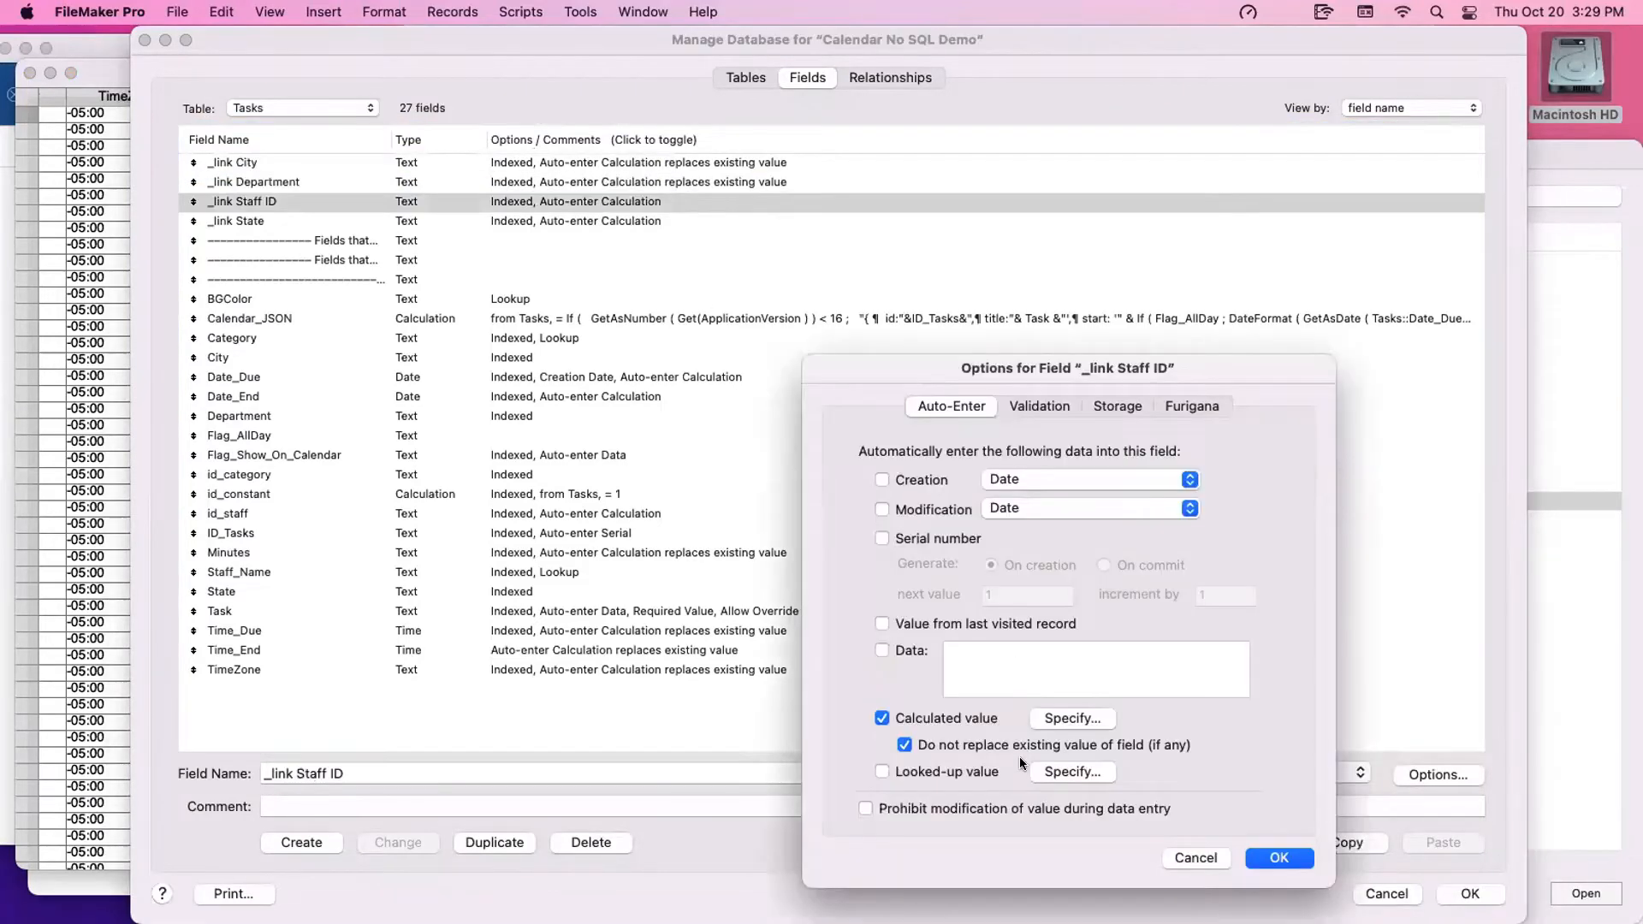
pyautogui.click(1009, 743)
pyautogui.press('Return')
pyautogui.doubleClick(603, 221)
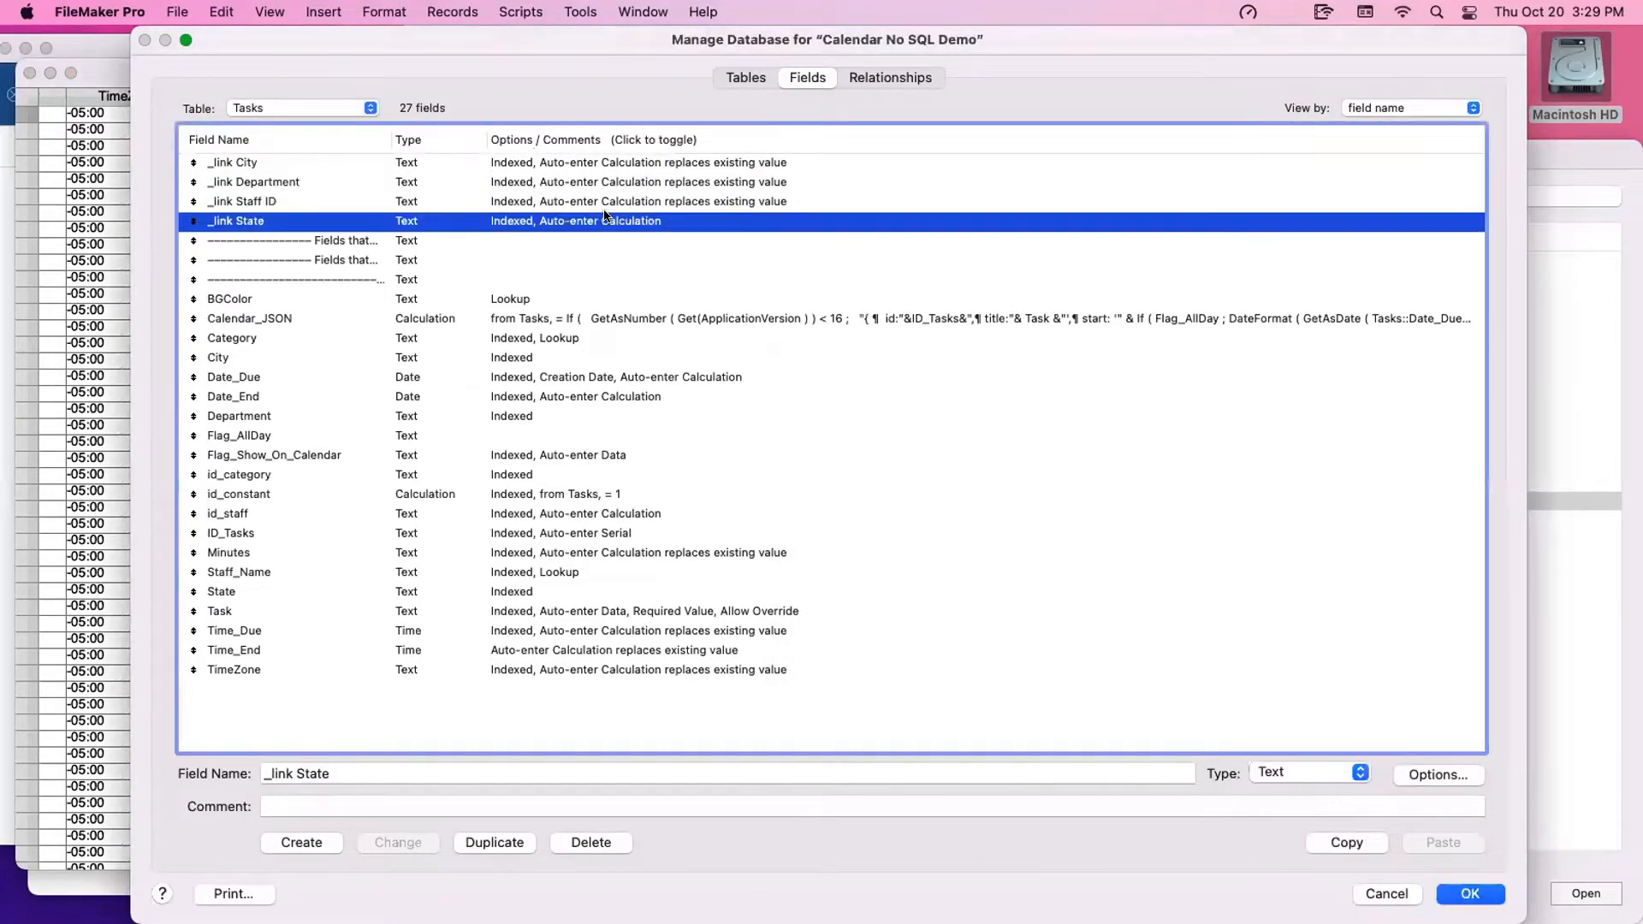
pyautogui.click(982, 742)
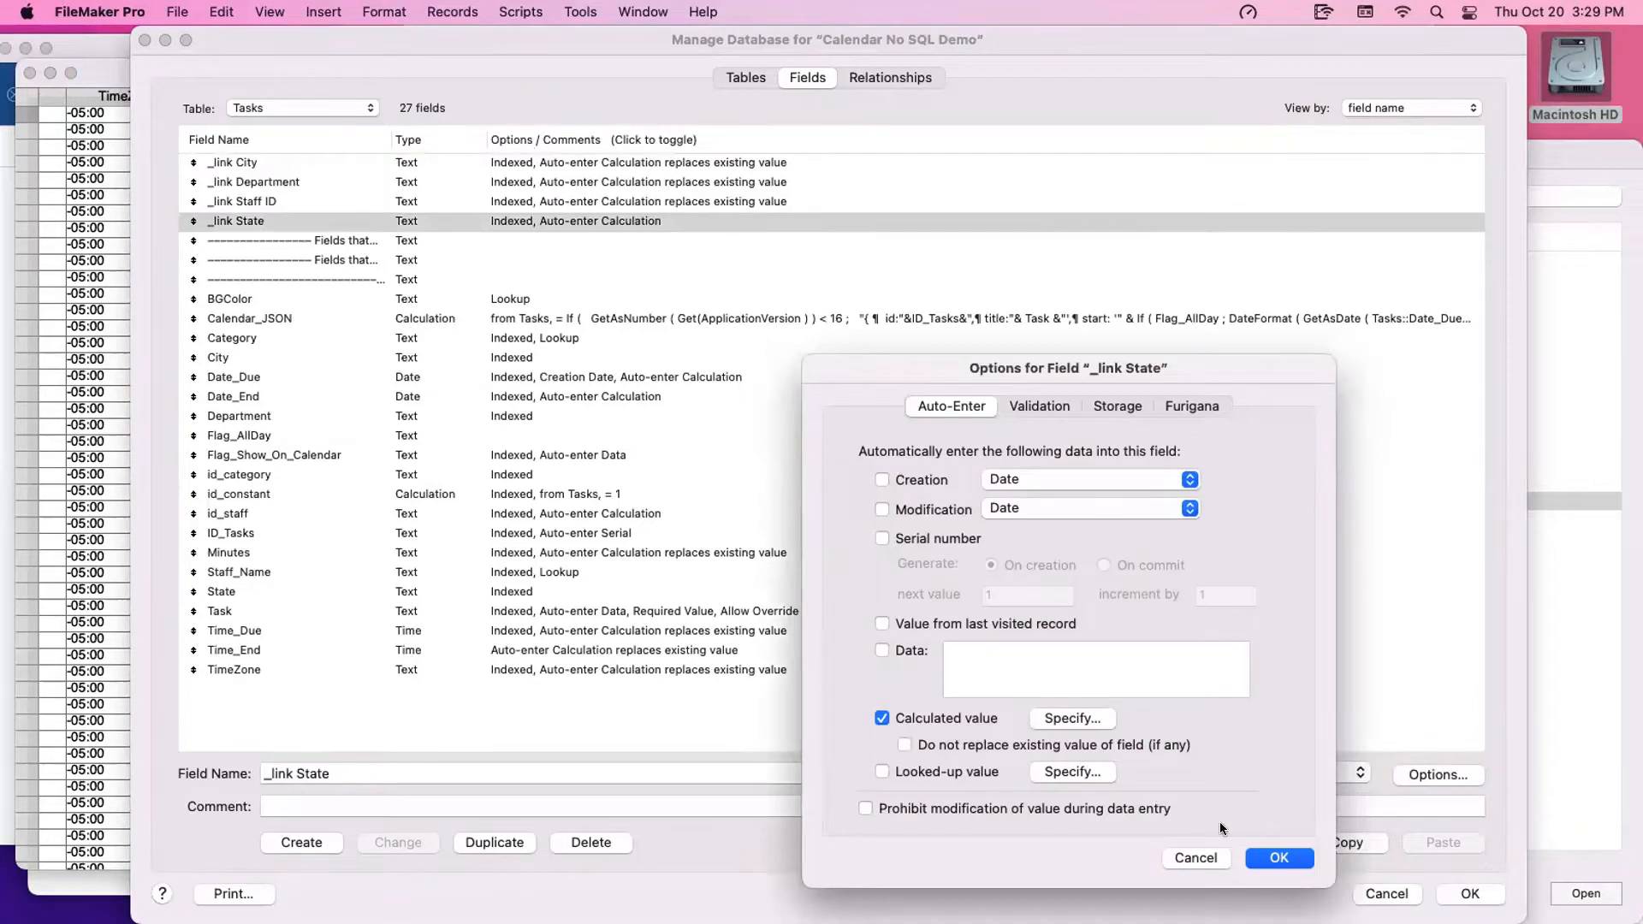
pyautogui.click(1301, 862)
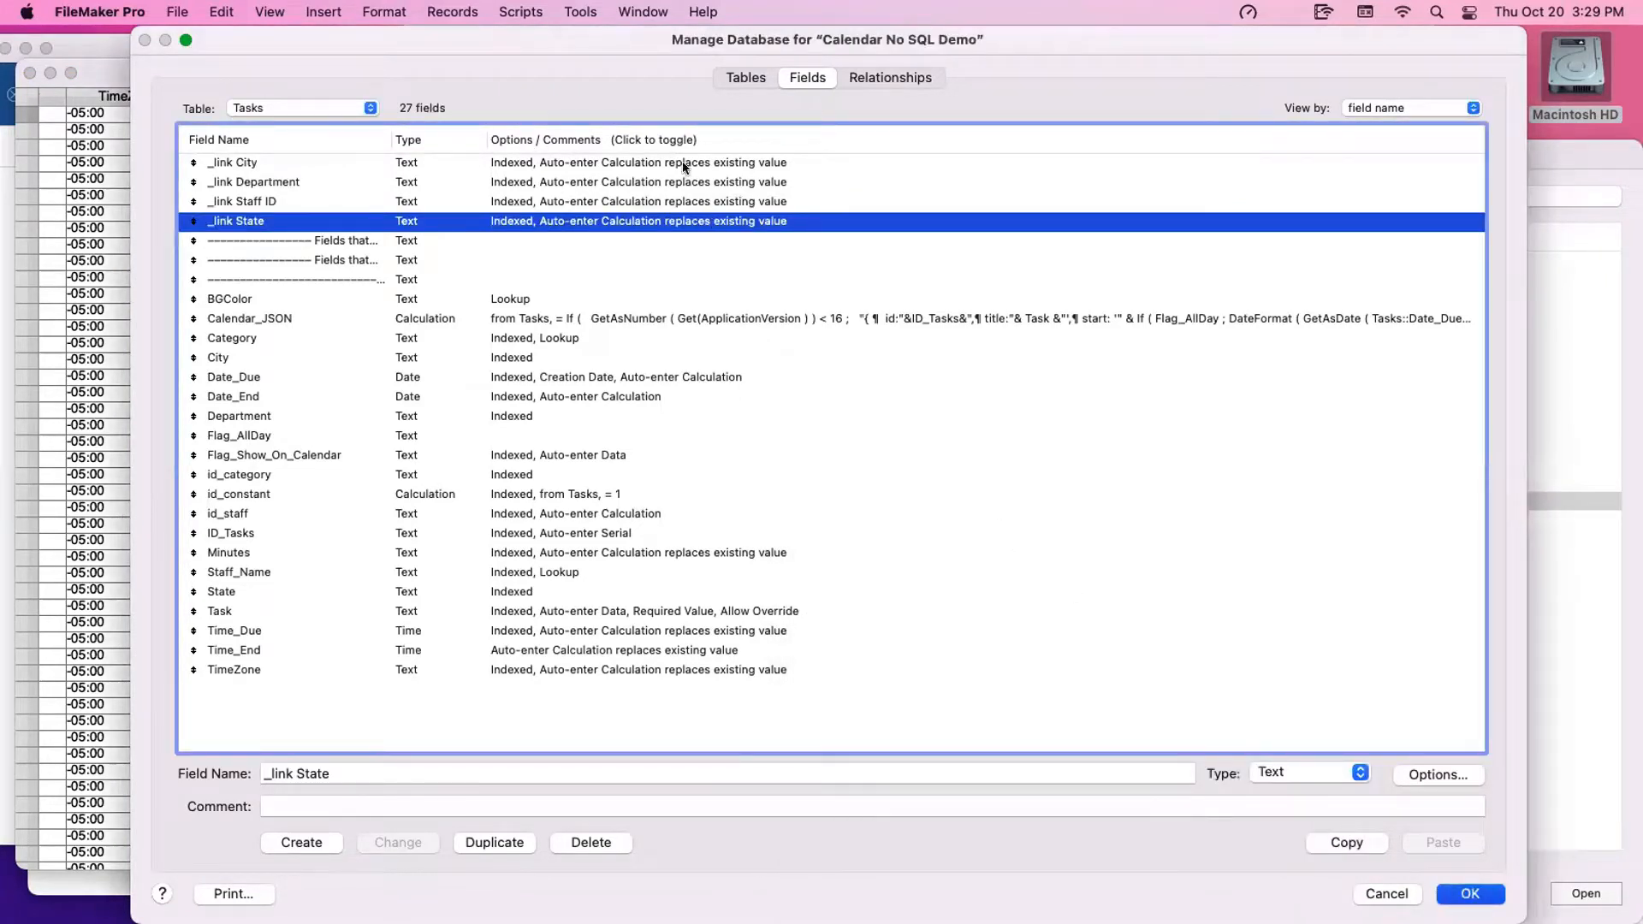
pyautogui.press('Return')
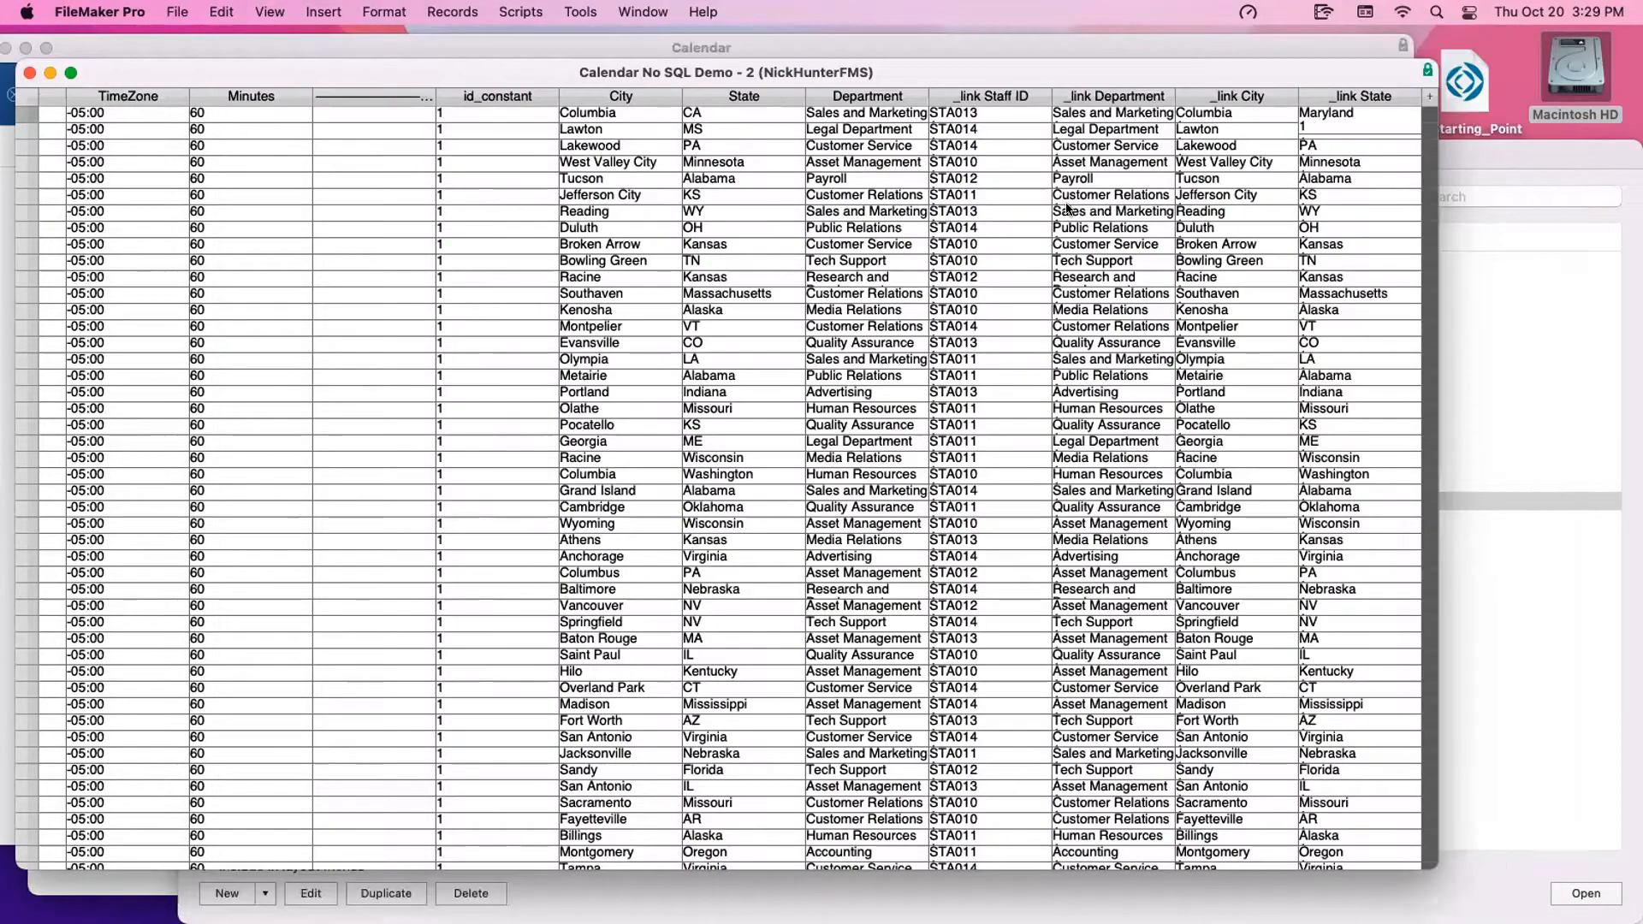
# Set the first task record's State to FL and check its _link State cell
pyautogui.click(721, 108)
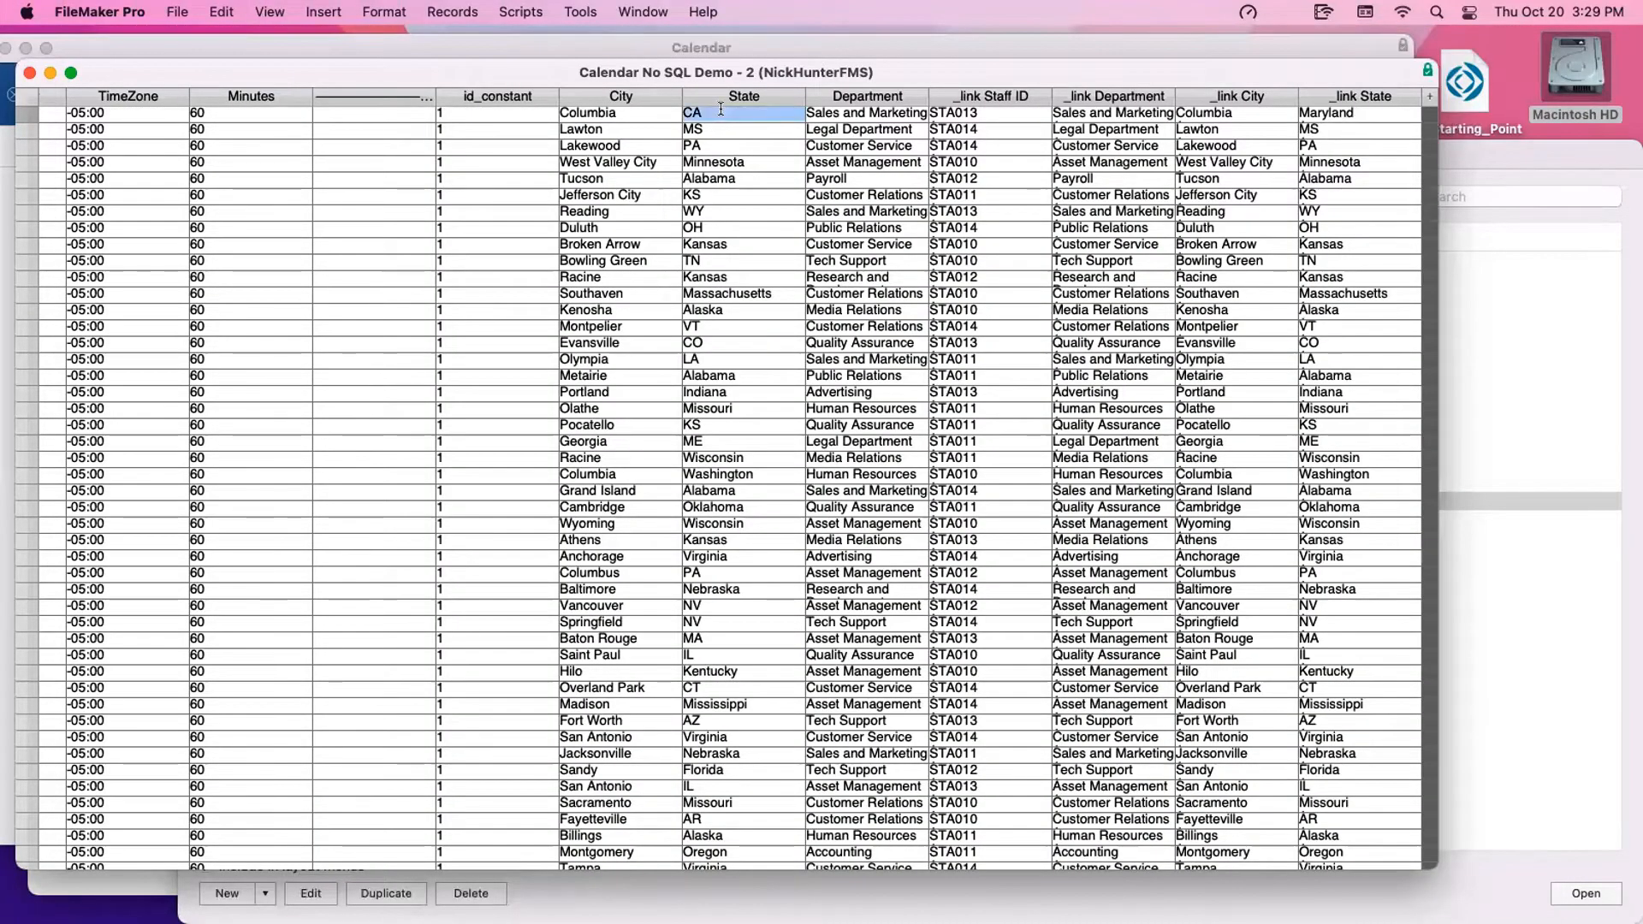
pyautogui.write('FL')
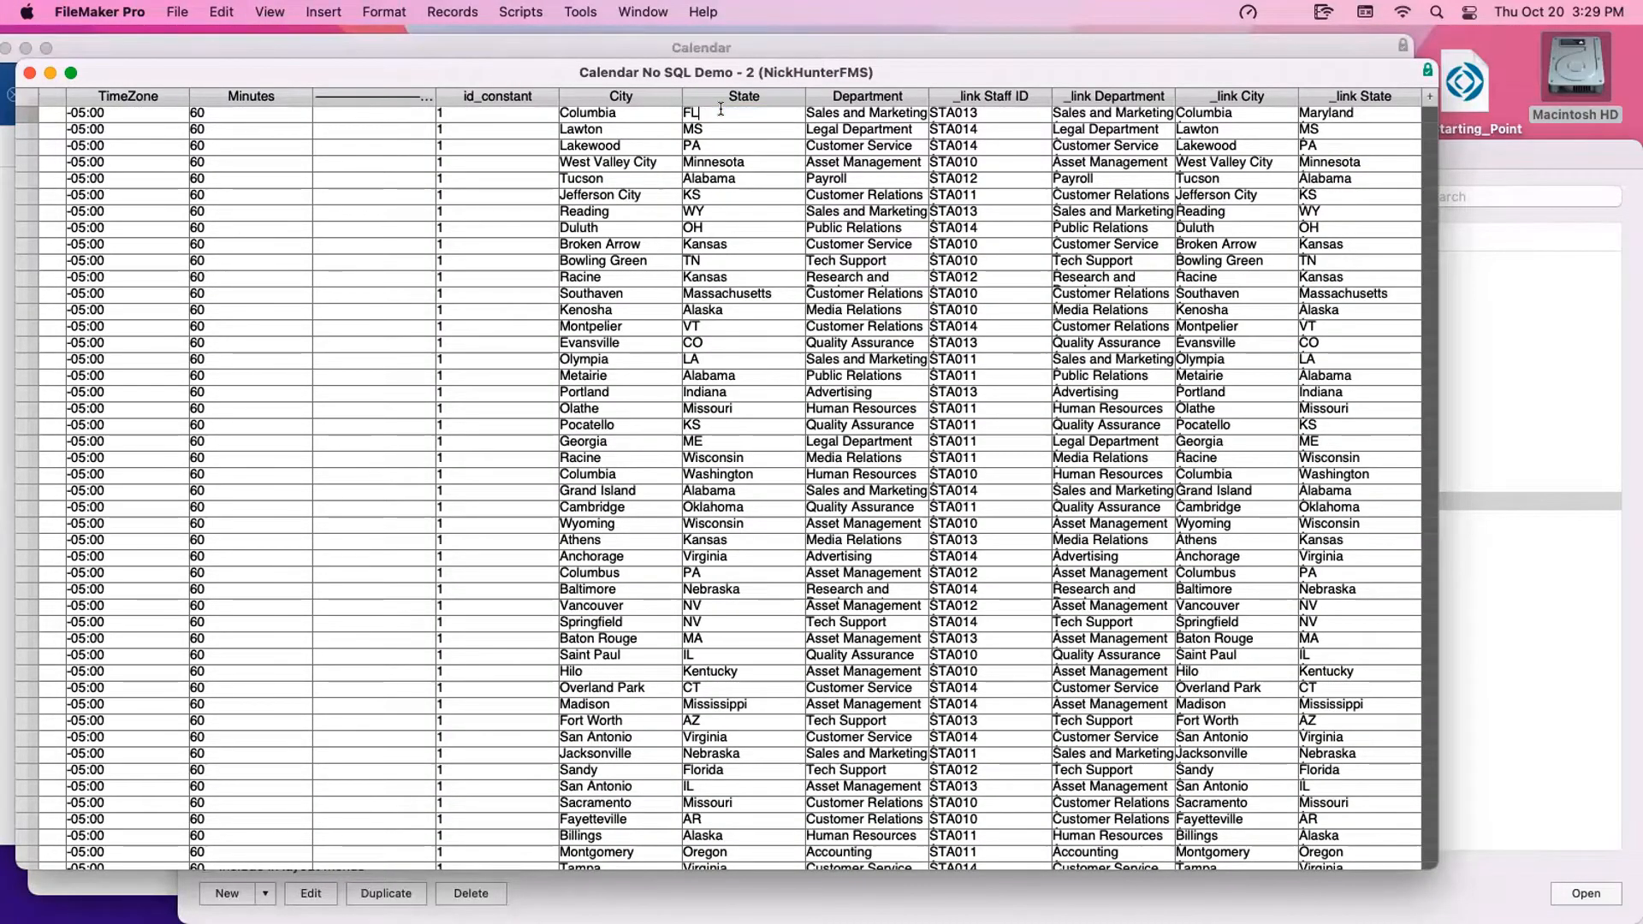
pyautogui.click(1352, 112)
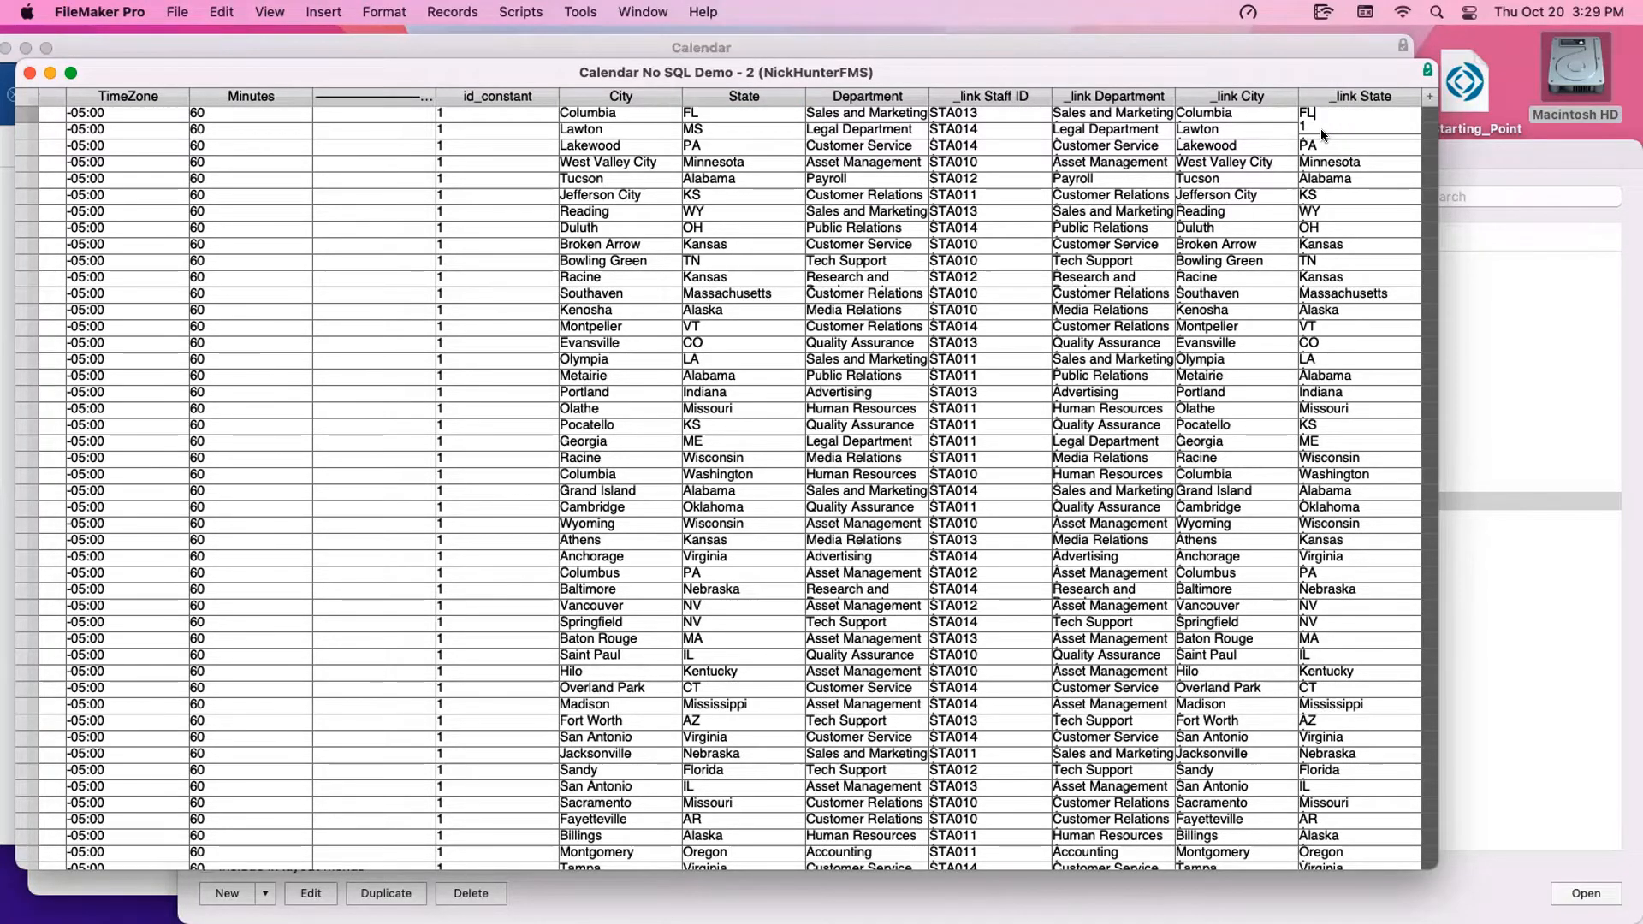
# Examine the auto-enter calculation of the _link State field in Tasks, then leave the database definition unchanged
pyautogui.press('super+shift+d')
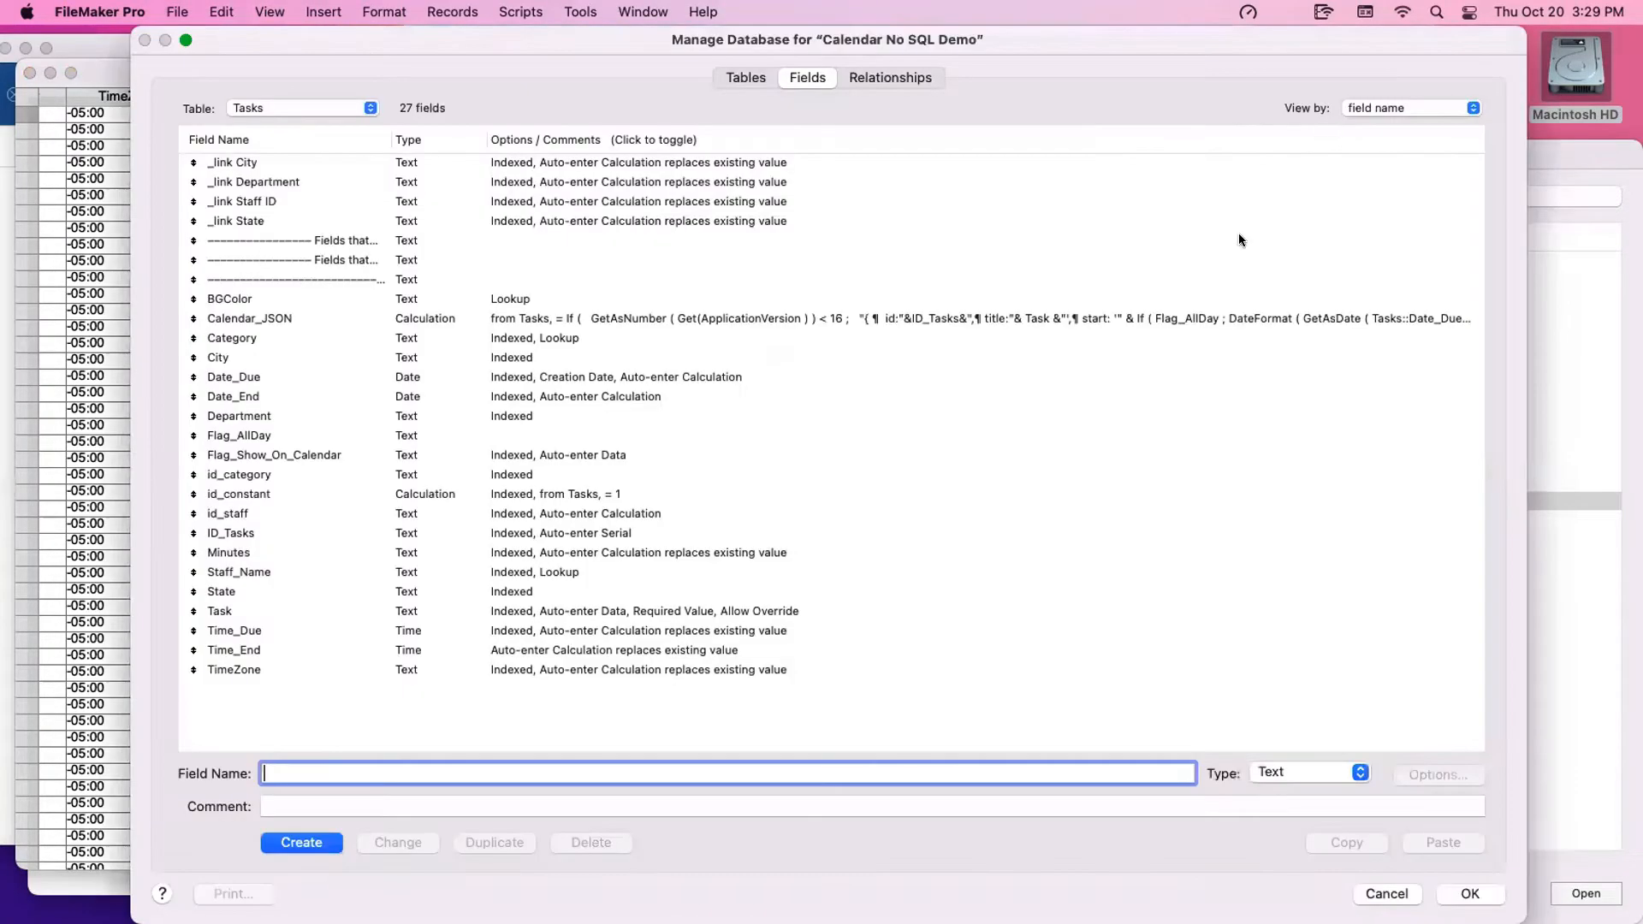
pyautogui.click(297, 182)
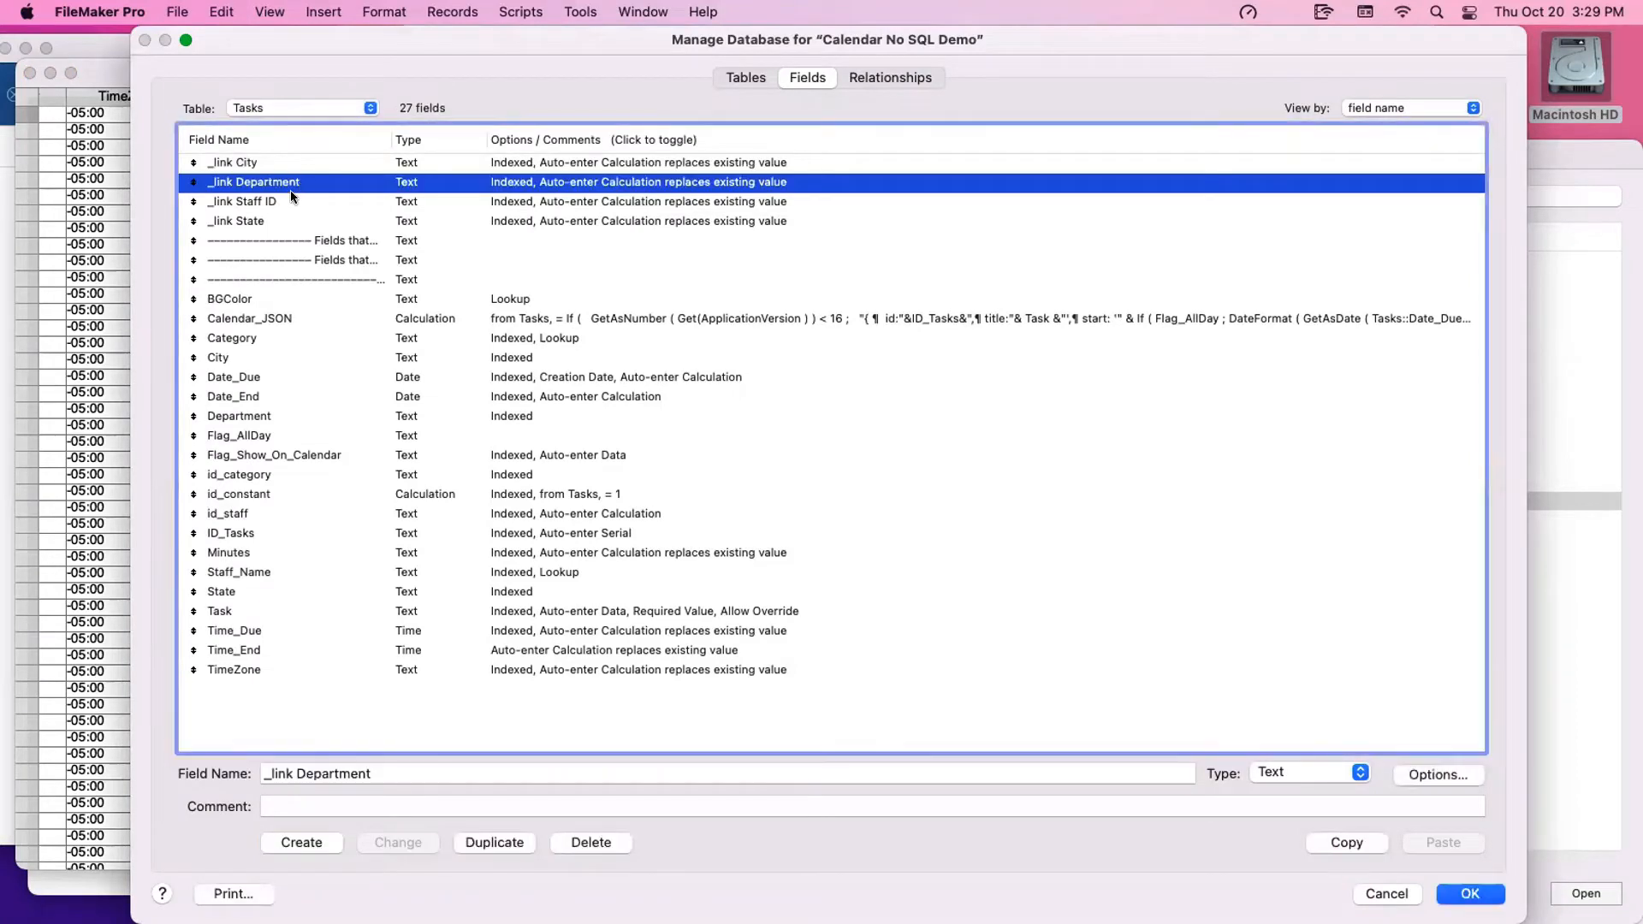
pyautogui.doubleClick(305, 222)
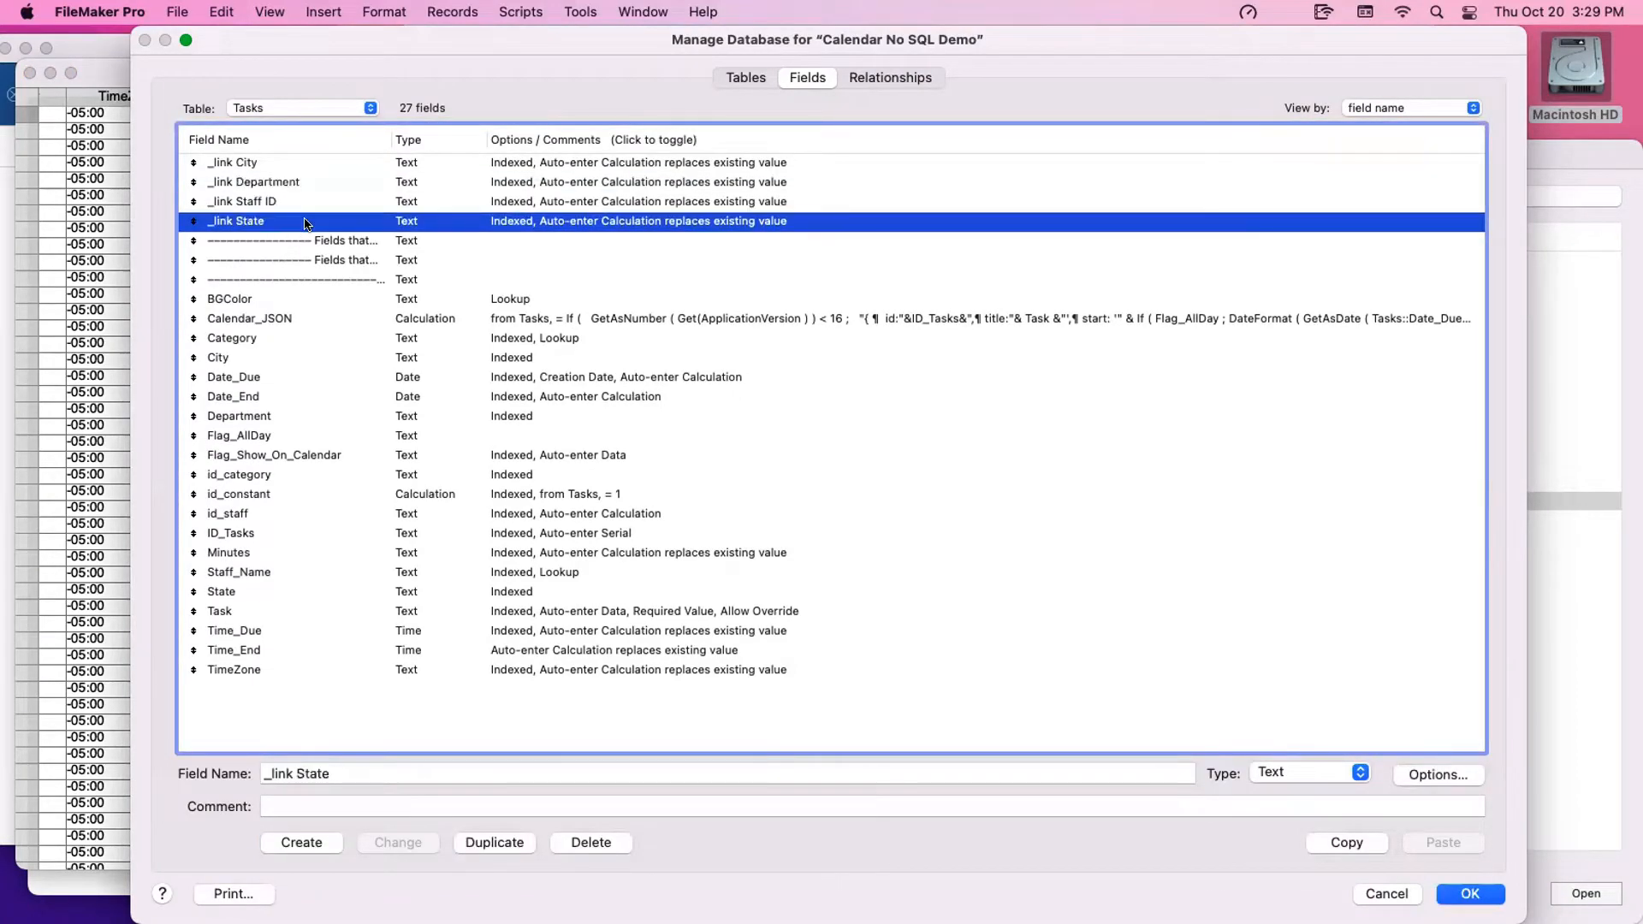
pyautogui.click(1066, 718)
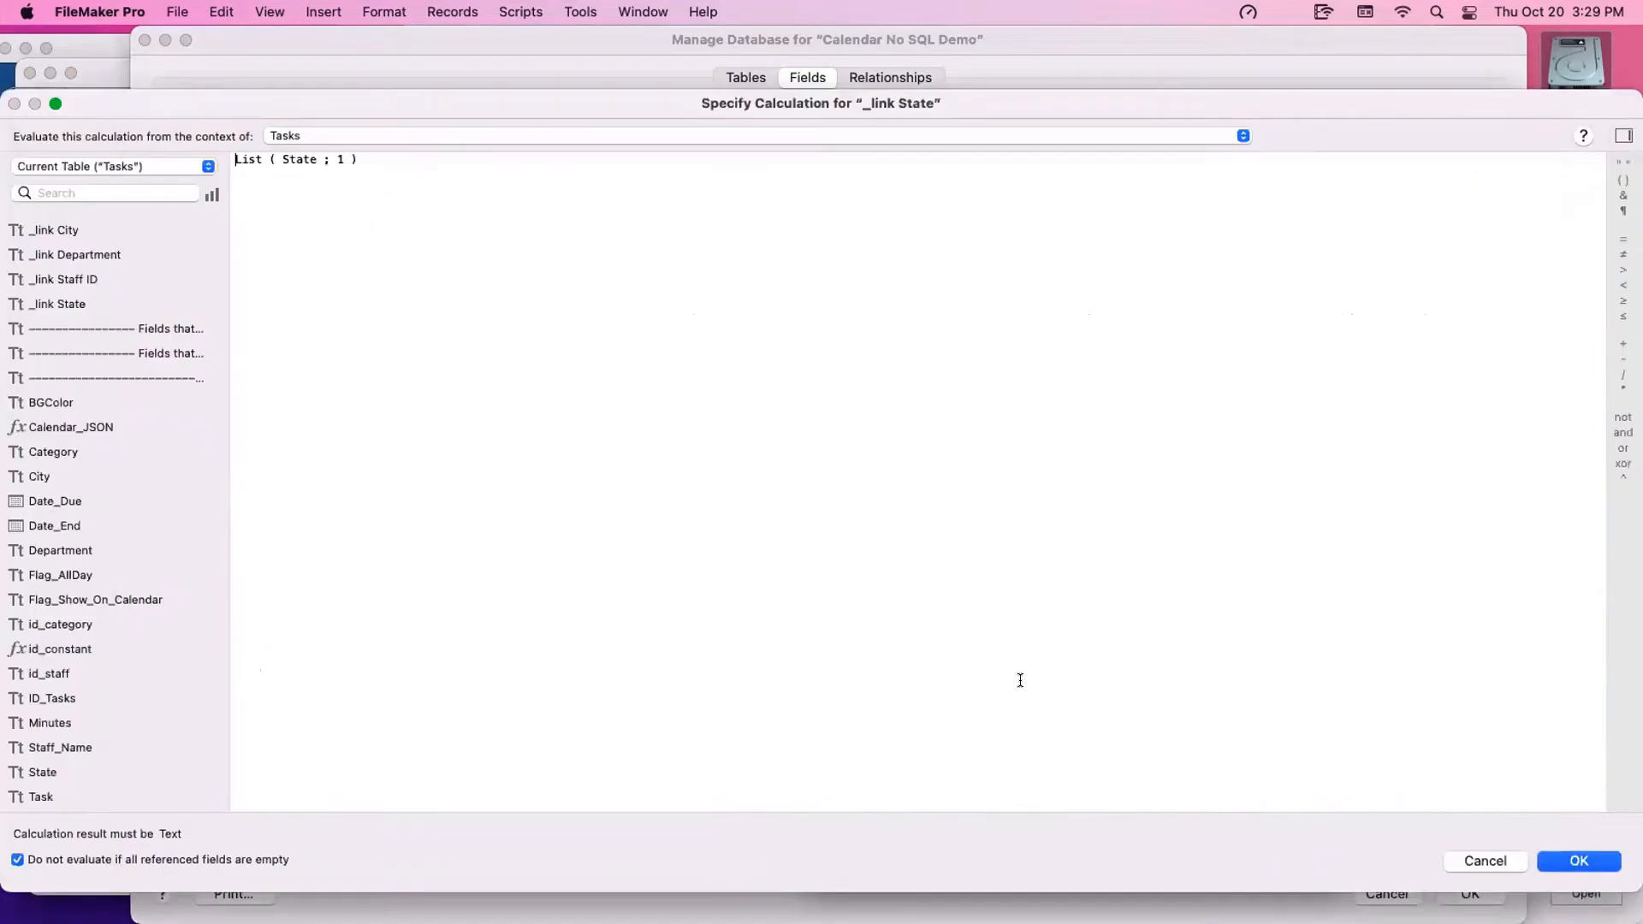
pyautogui.moveTo(283, 156); pyautogui.dragTo(305, 157)
pyautogui.doubleClick(340, 158)
pyautogui.press('Escape')
pyautogui.press('Escape')
pyautogui.press('Escape')
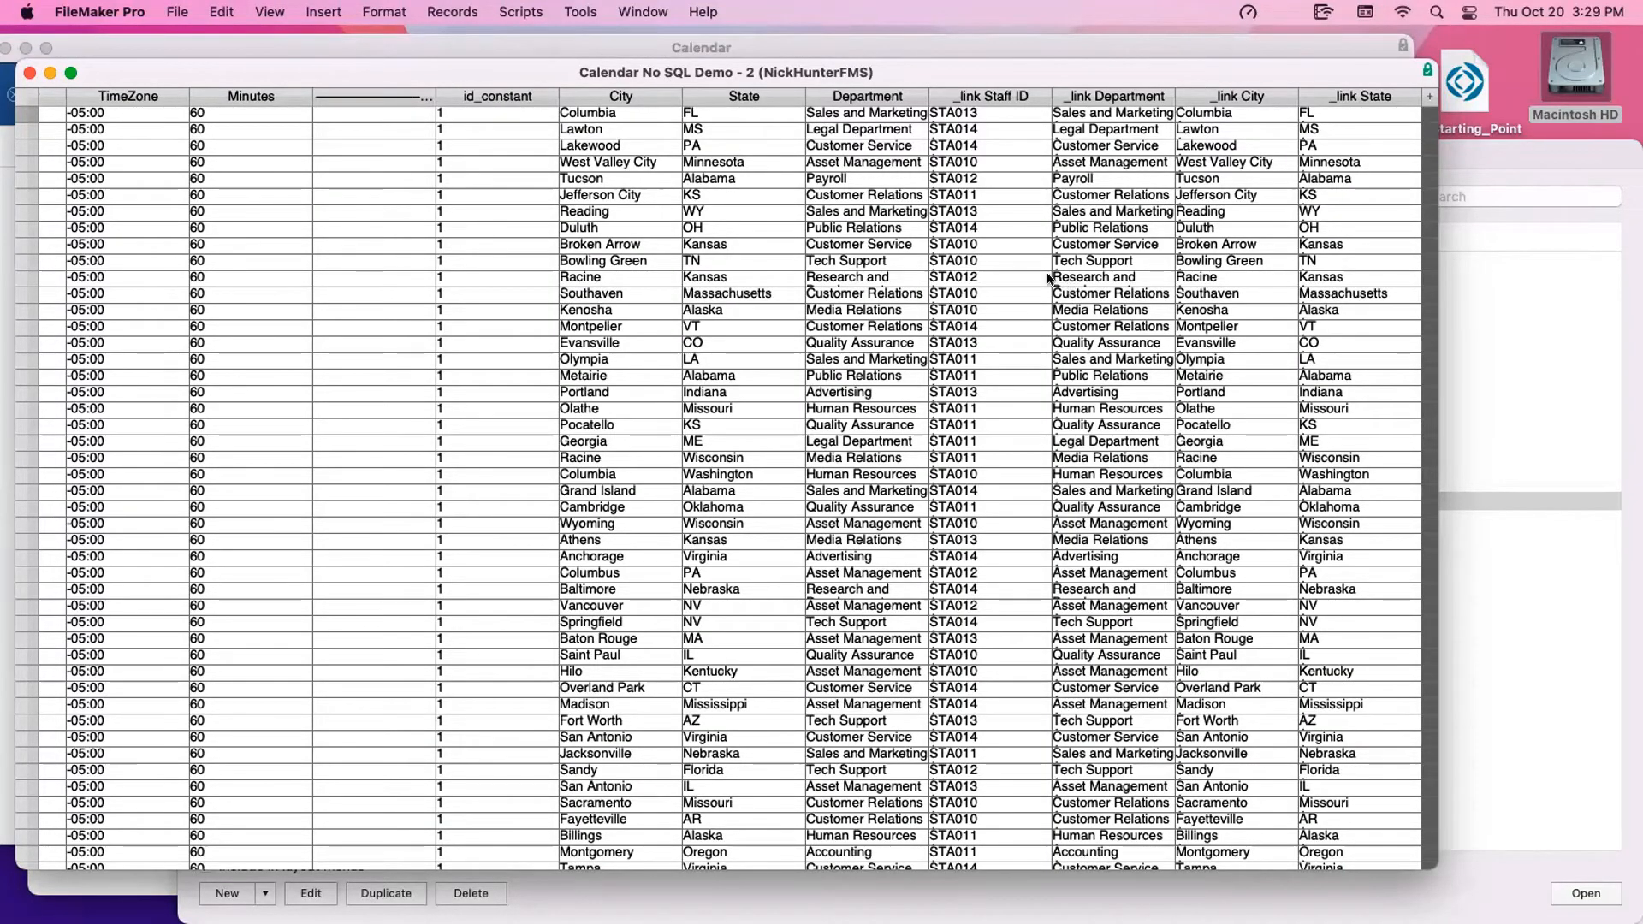
# Move the Tasks table window aside and close the Manage Layouts window
pyautogui.moveTo(710, 70); pyautogui.dragTo(1173, 312)
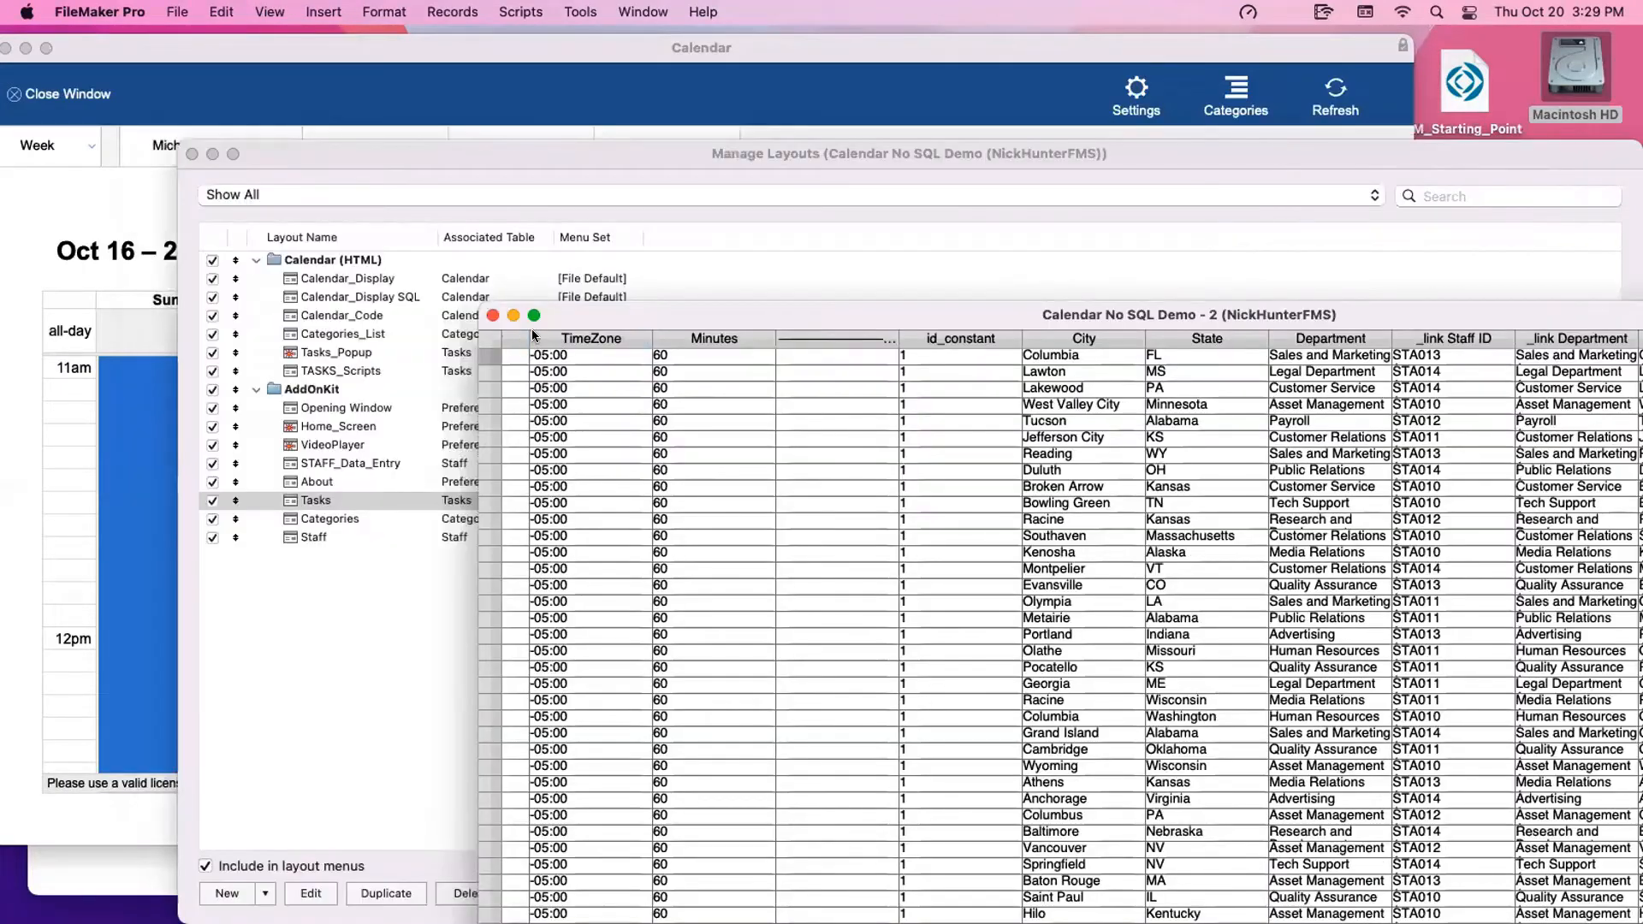
pyautogui.click(492, 315)
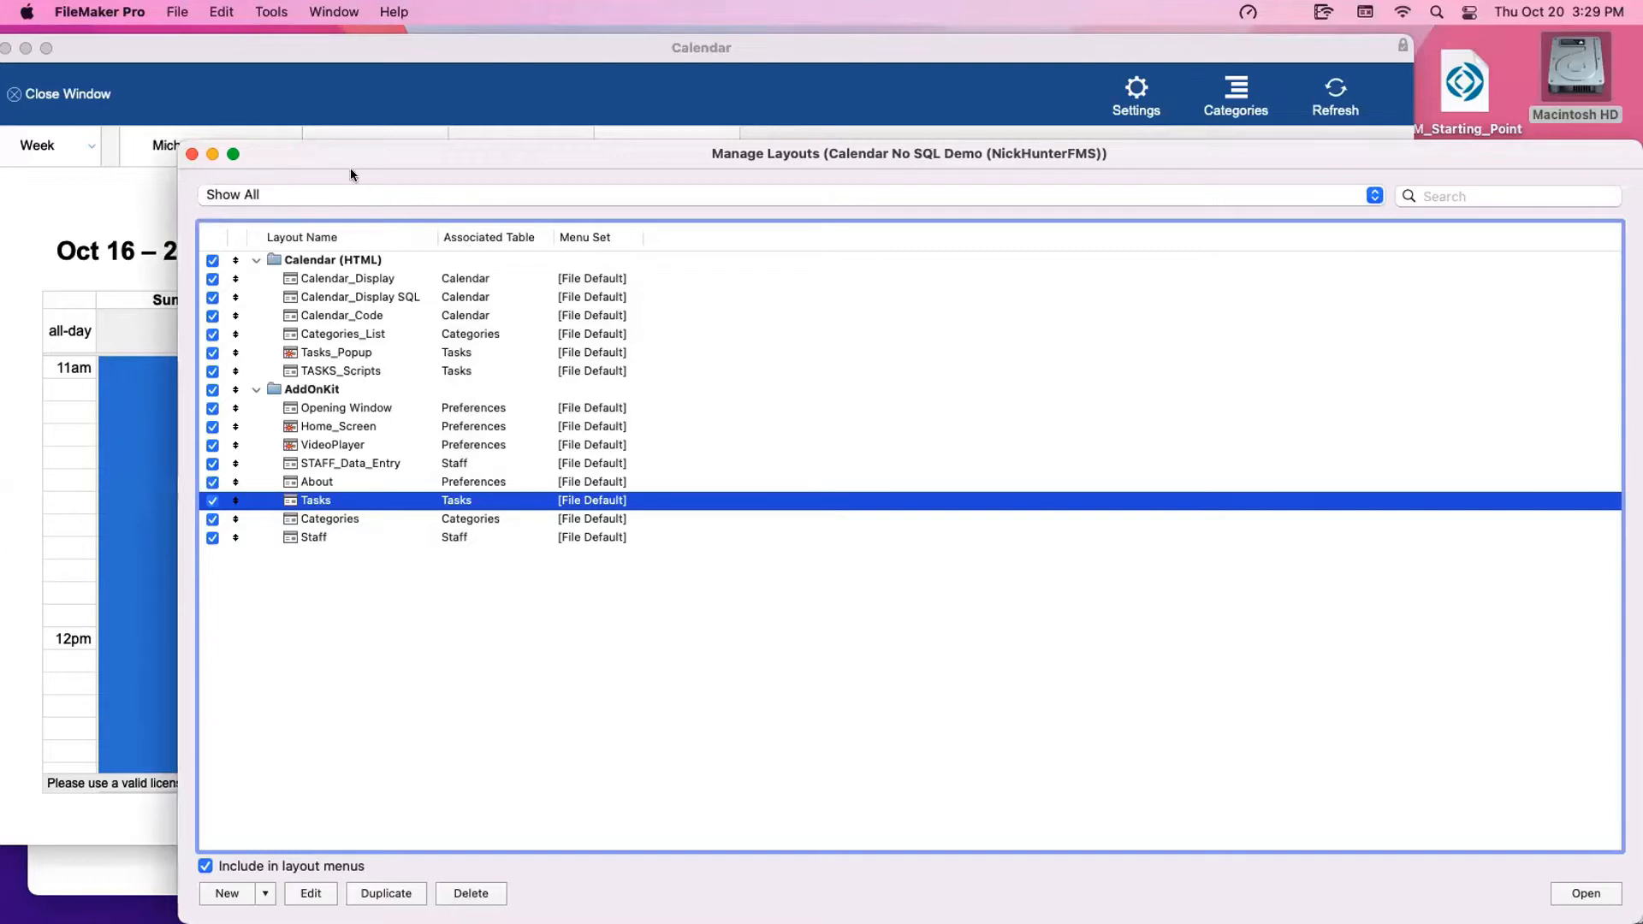
pyautogui.moveTo(342, 156); pyautogui.dragTo(499, 260)
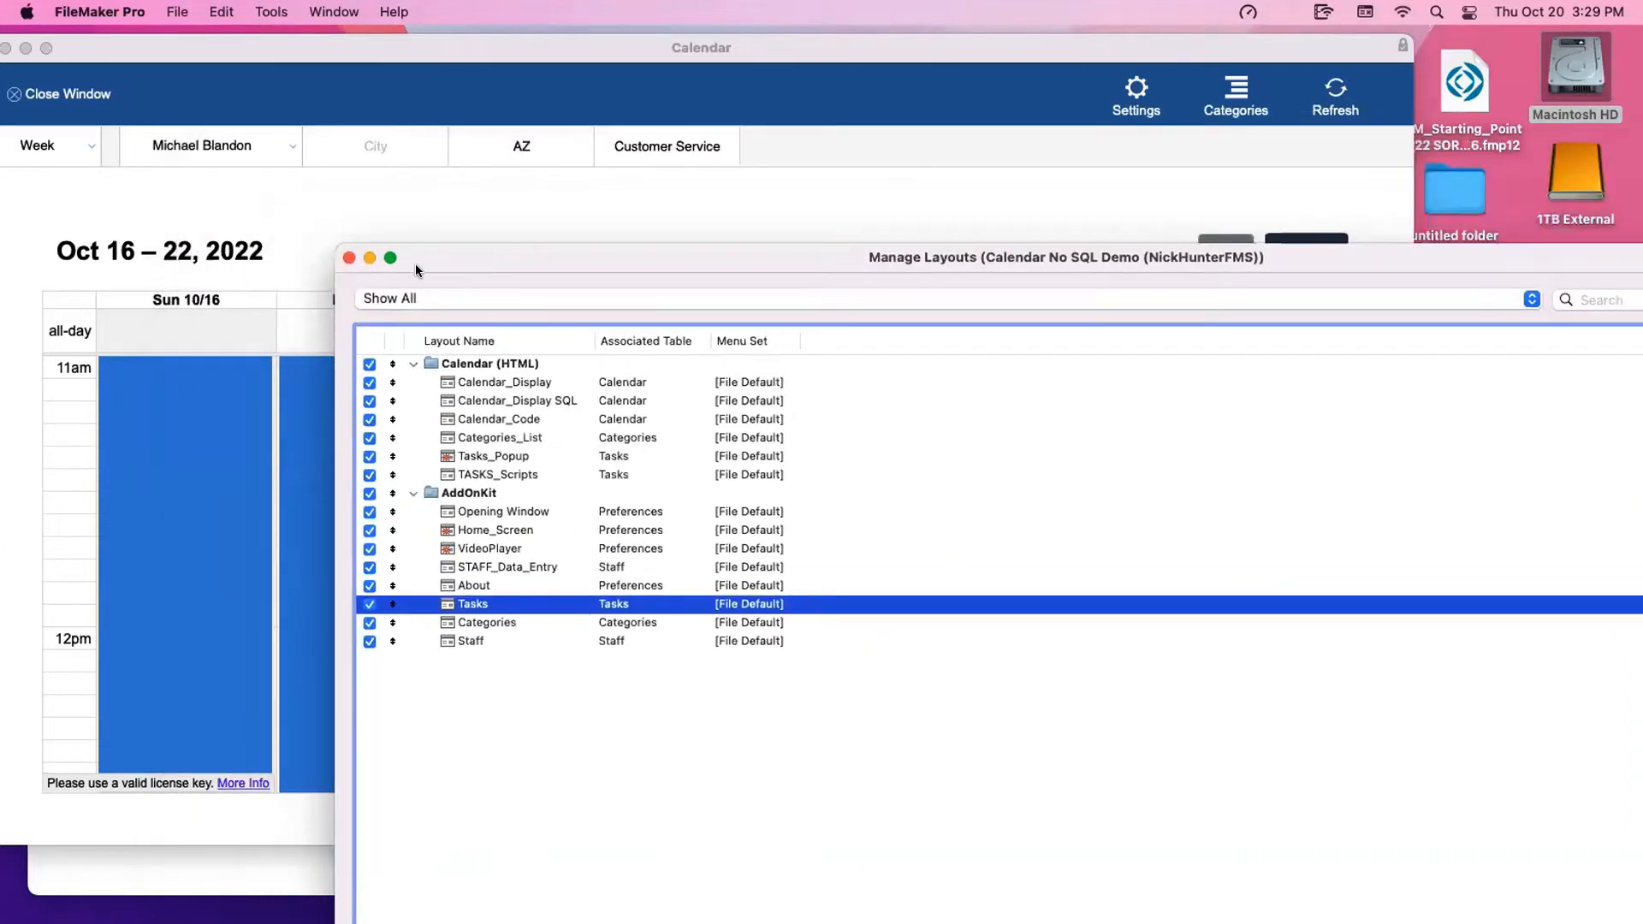
pyautogui.click(349, 258)
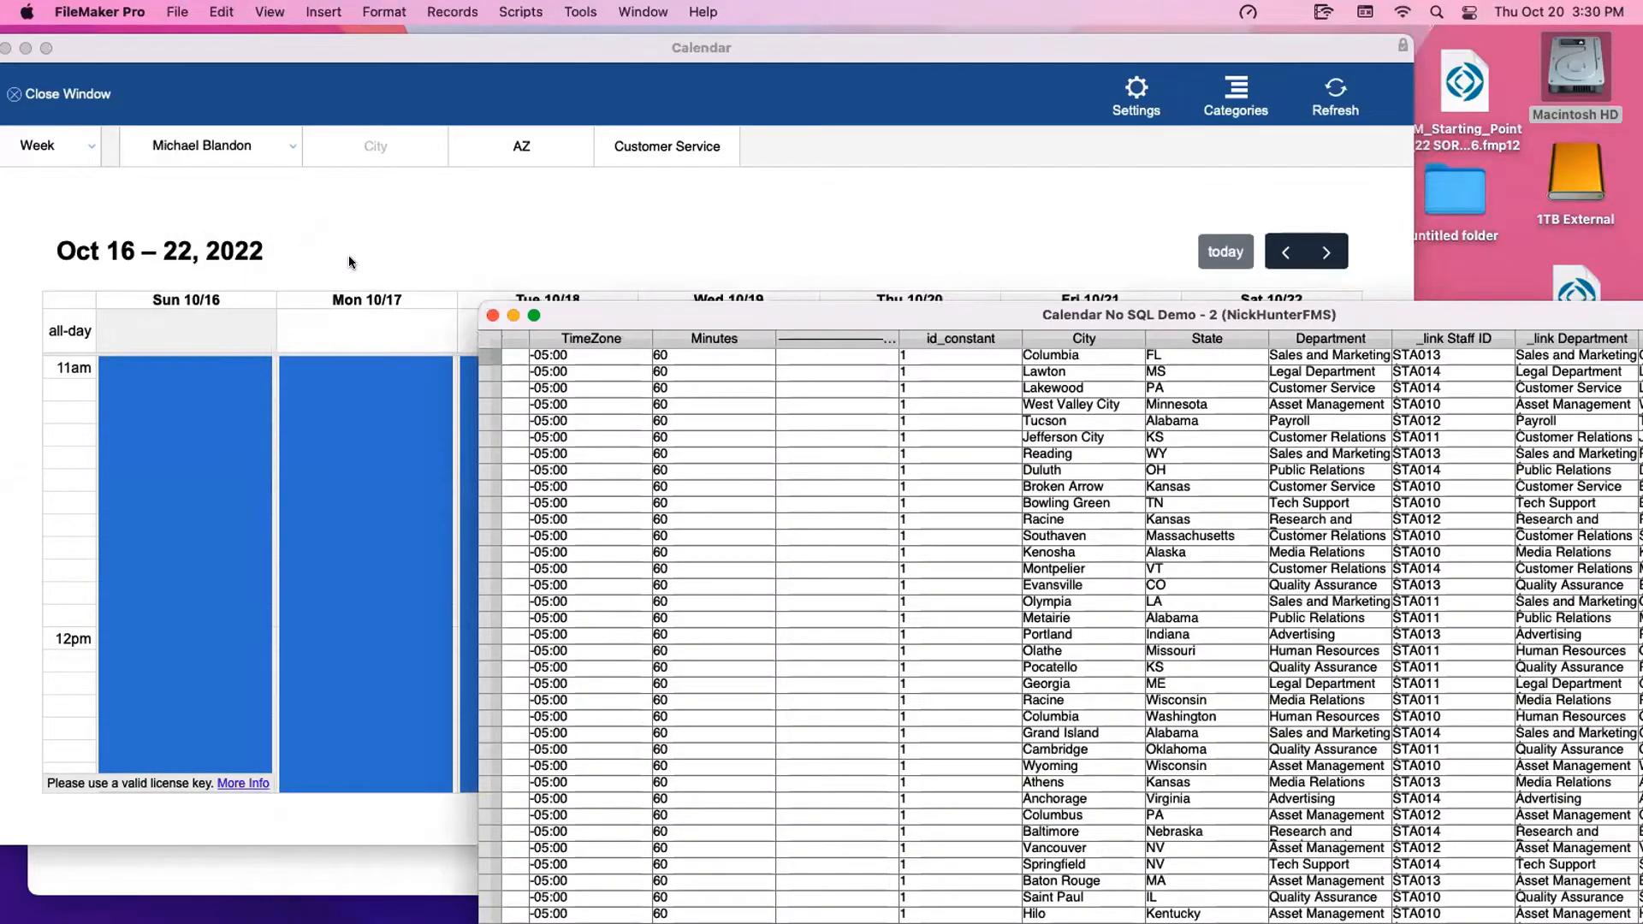
# Open the relationship between Calendar and Tasks No SQL in the relationships graph
pyautogui.press('super+shift+d')
pyautogui.click(891, 77)
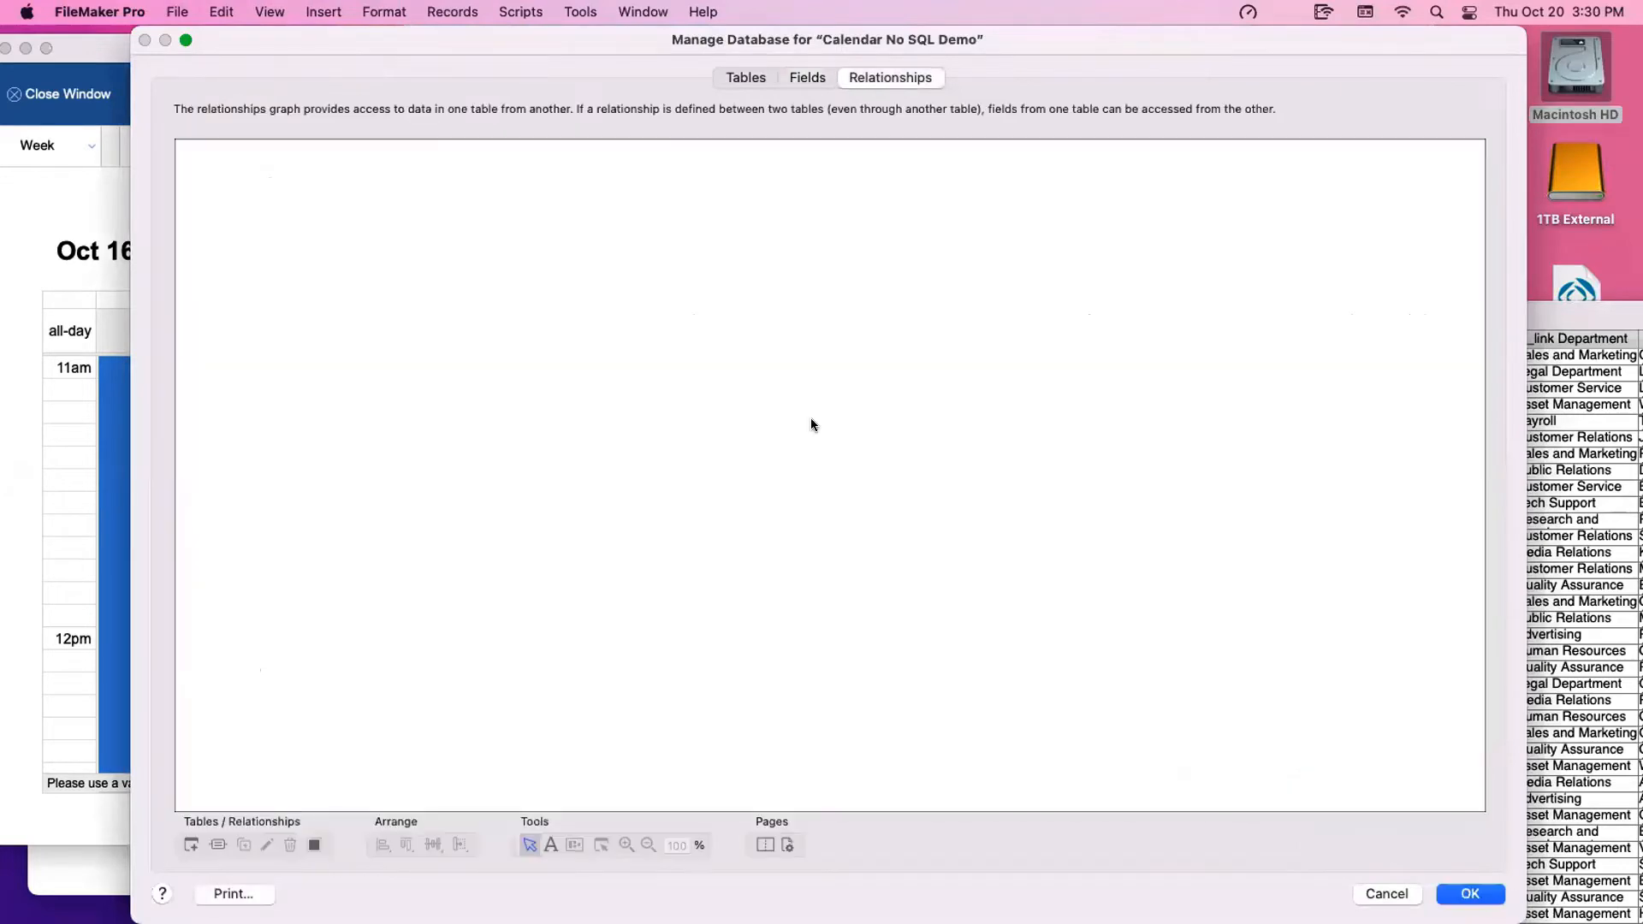
pyautogui.click(954, 361)
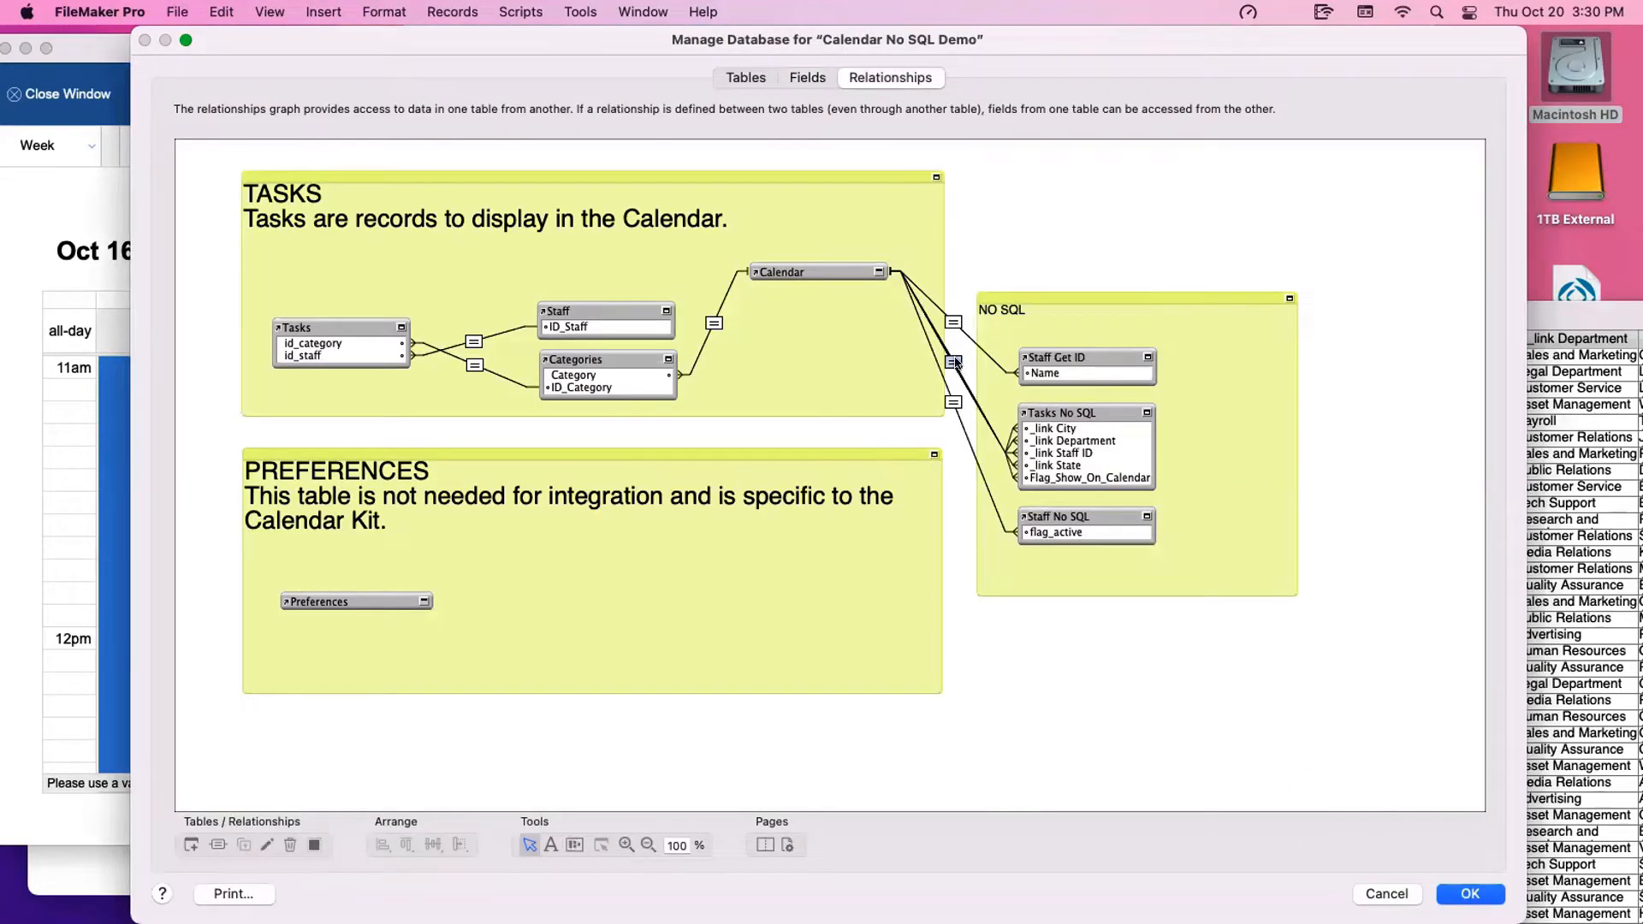
pyautogui.doubleClick(955, 362)
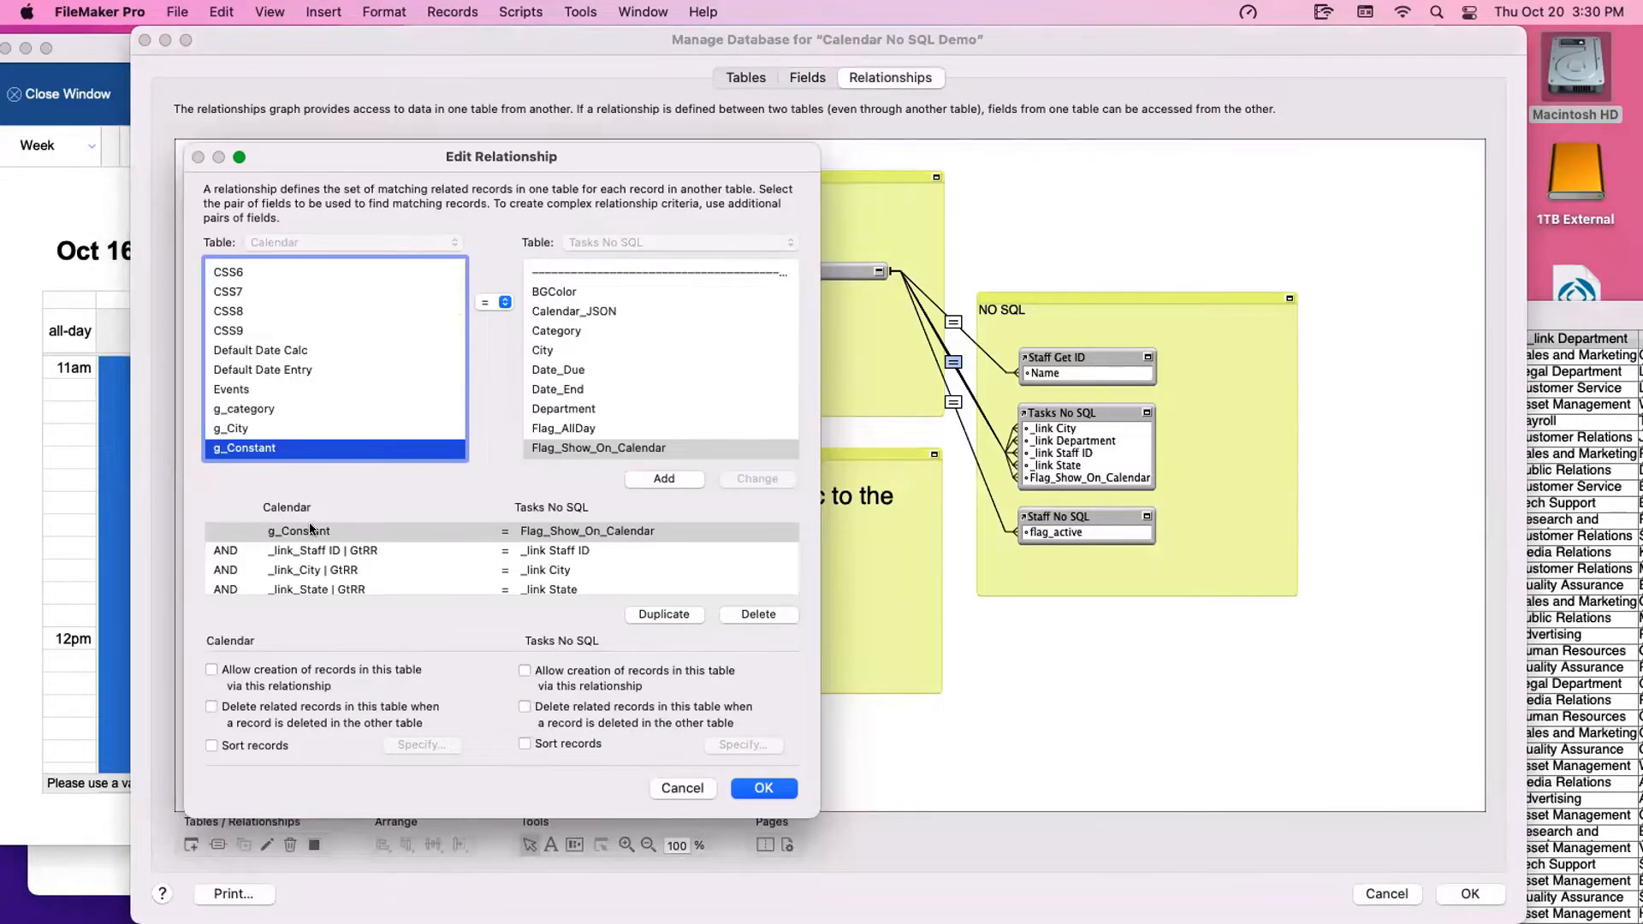
# Examine all the match field pairs joining Calendar to Tasks No SQL, then close the relationship and the database definition
pyautogui.scroll(-2, 317, 532)
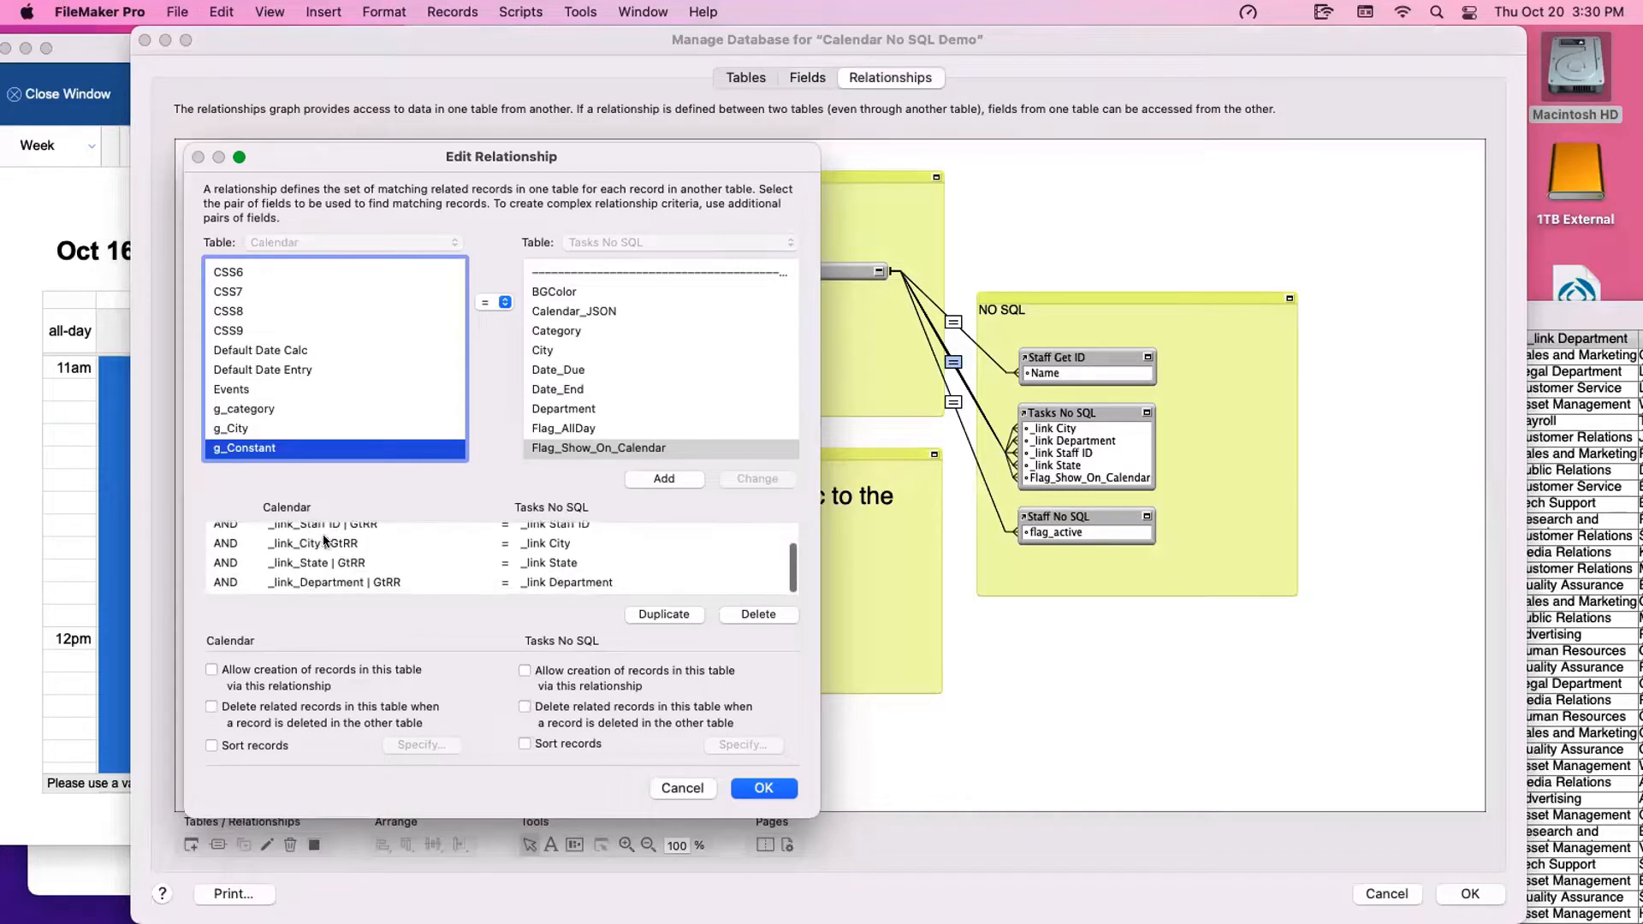
pyautogui.click(325, 582)
pyautogui.scroll(2, 313, 566)
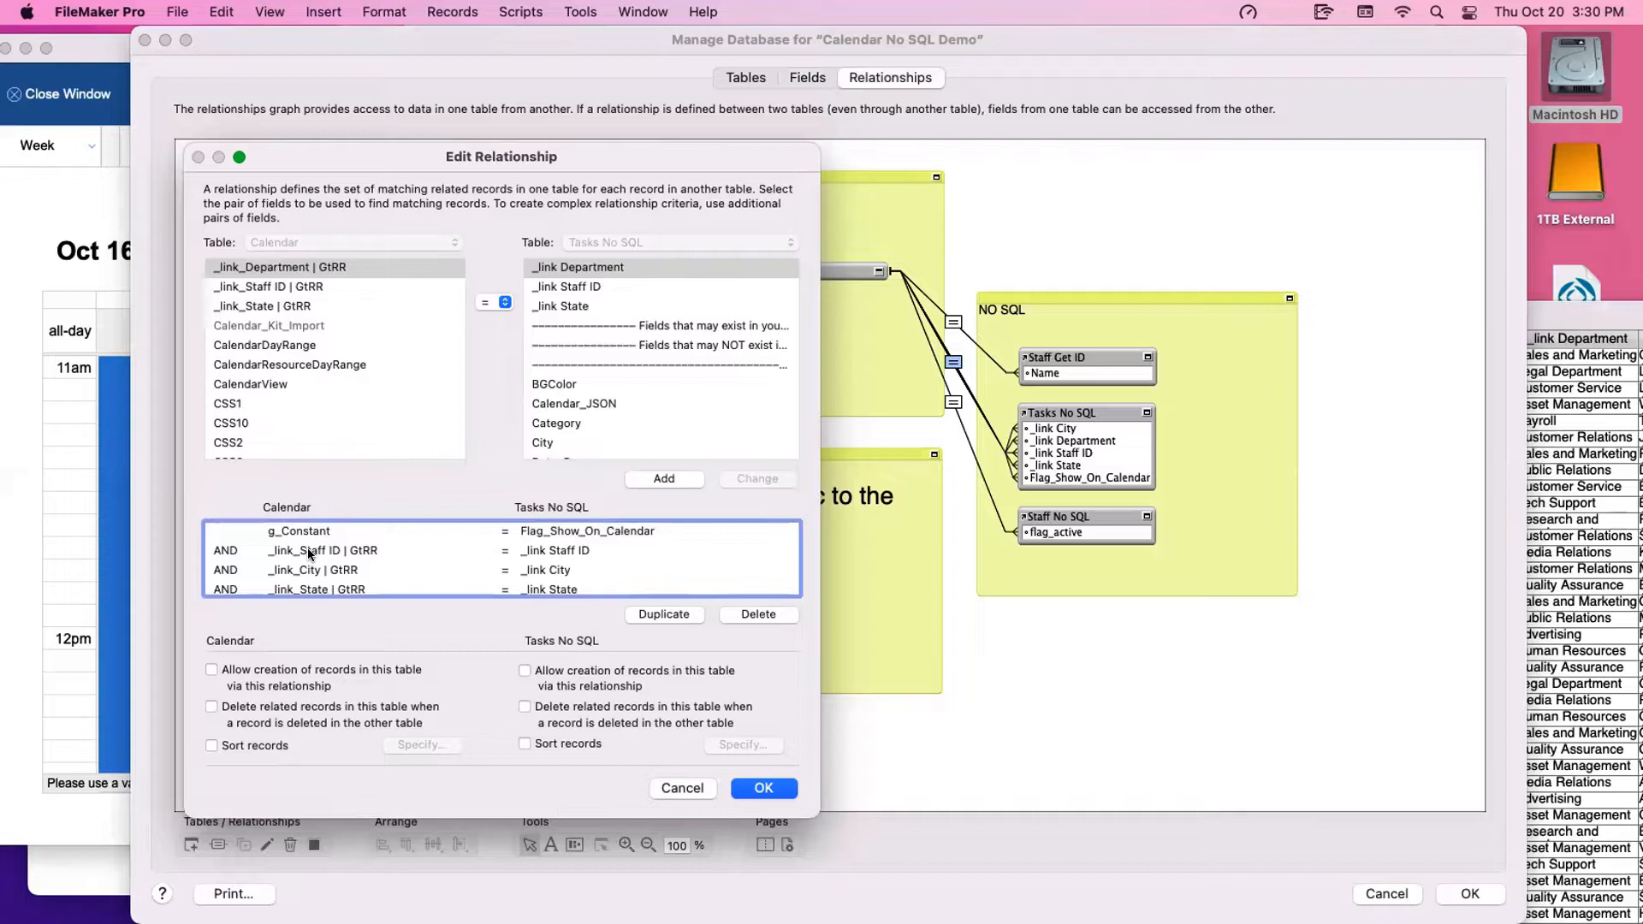
pyautogui.scroll(-2, 308, 551)
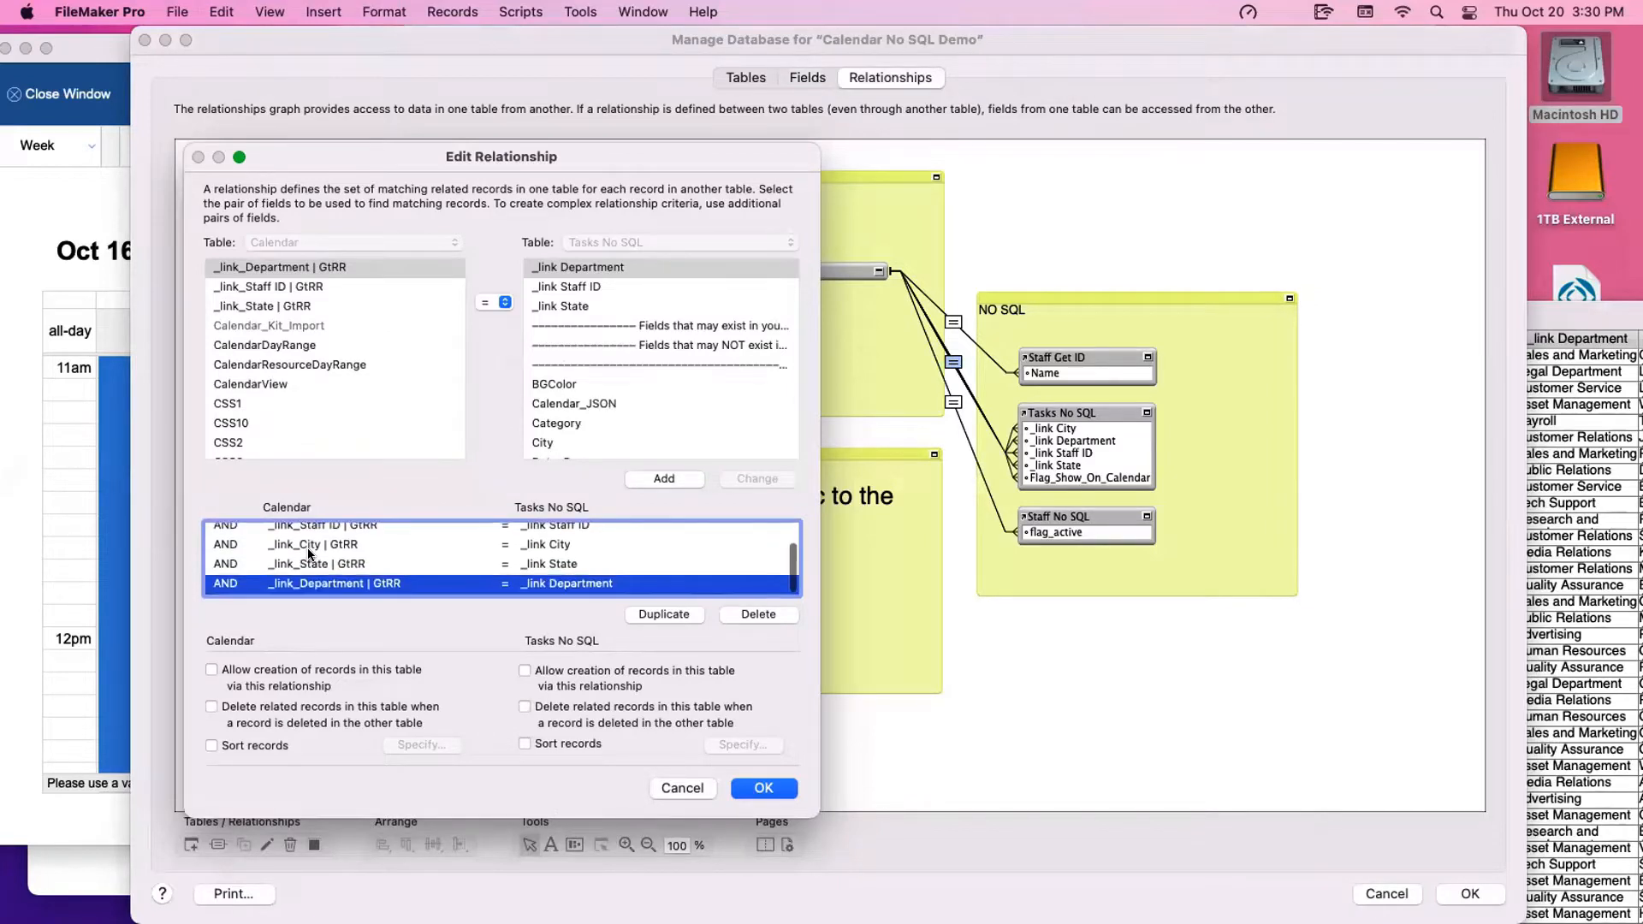
pyautogui.scroll(2, 320, 548)
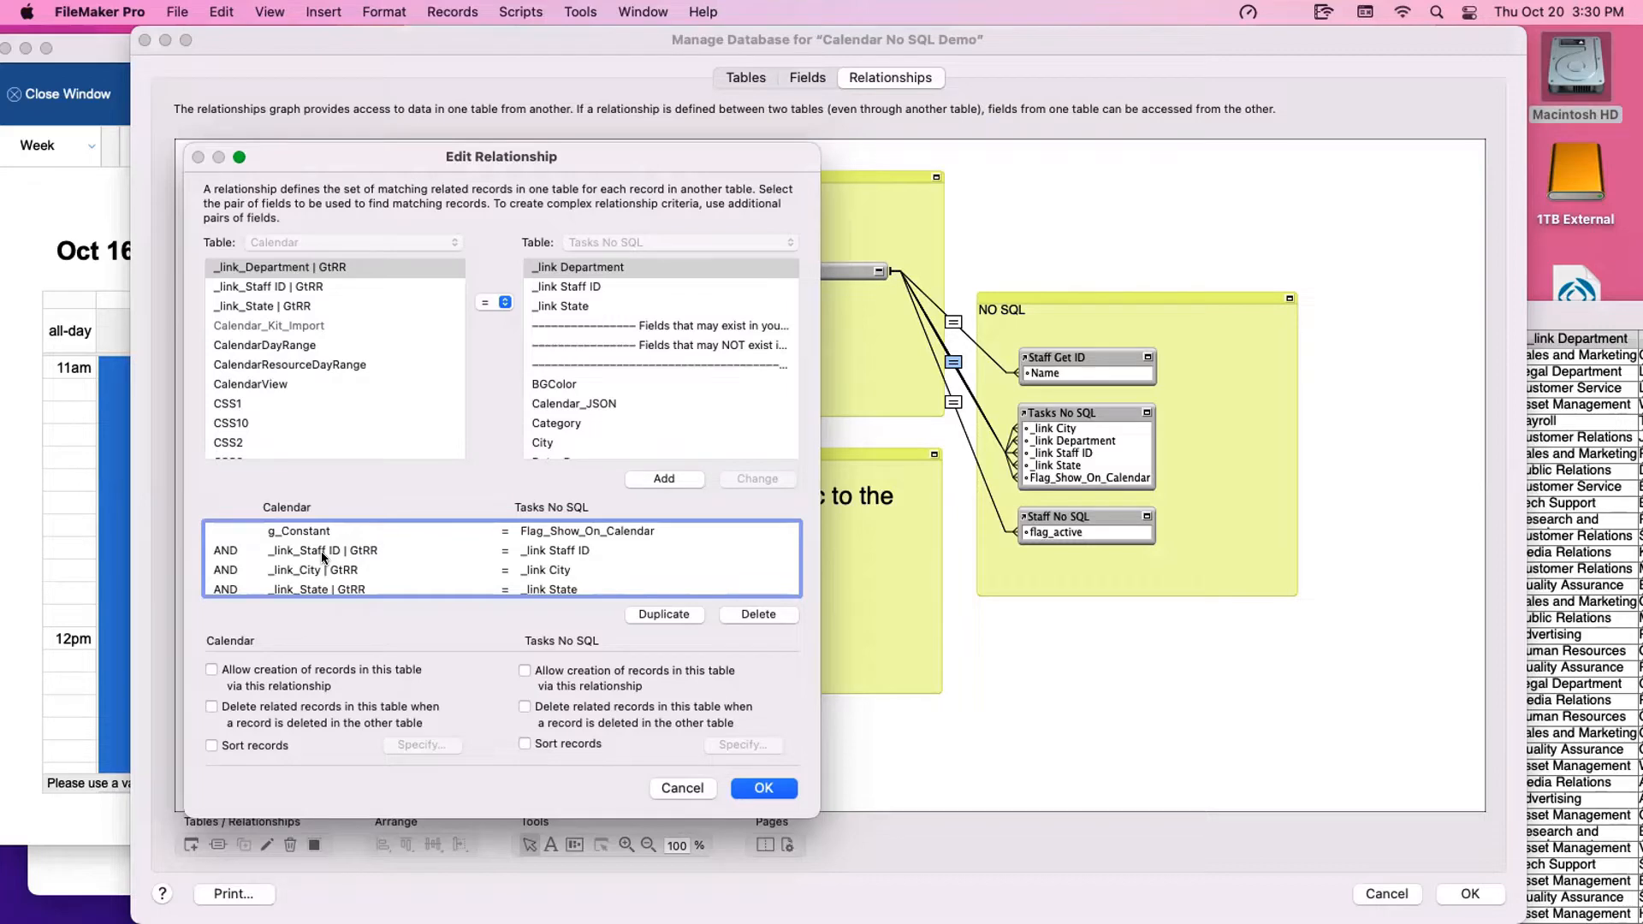
pyautogui.click(664, 478)
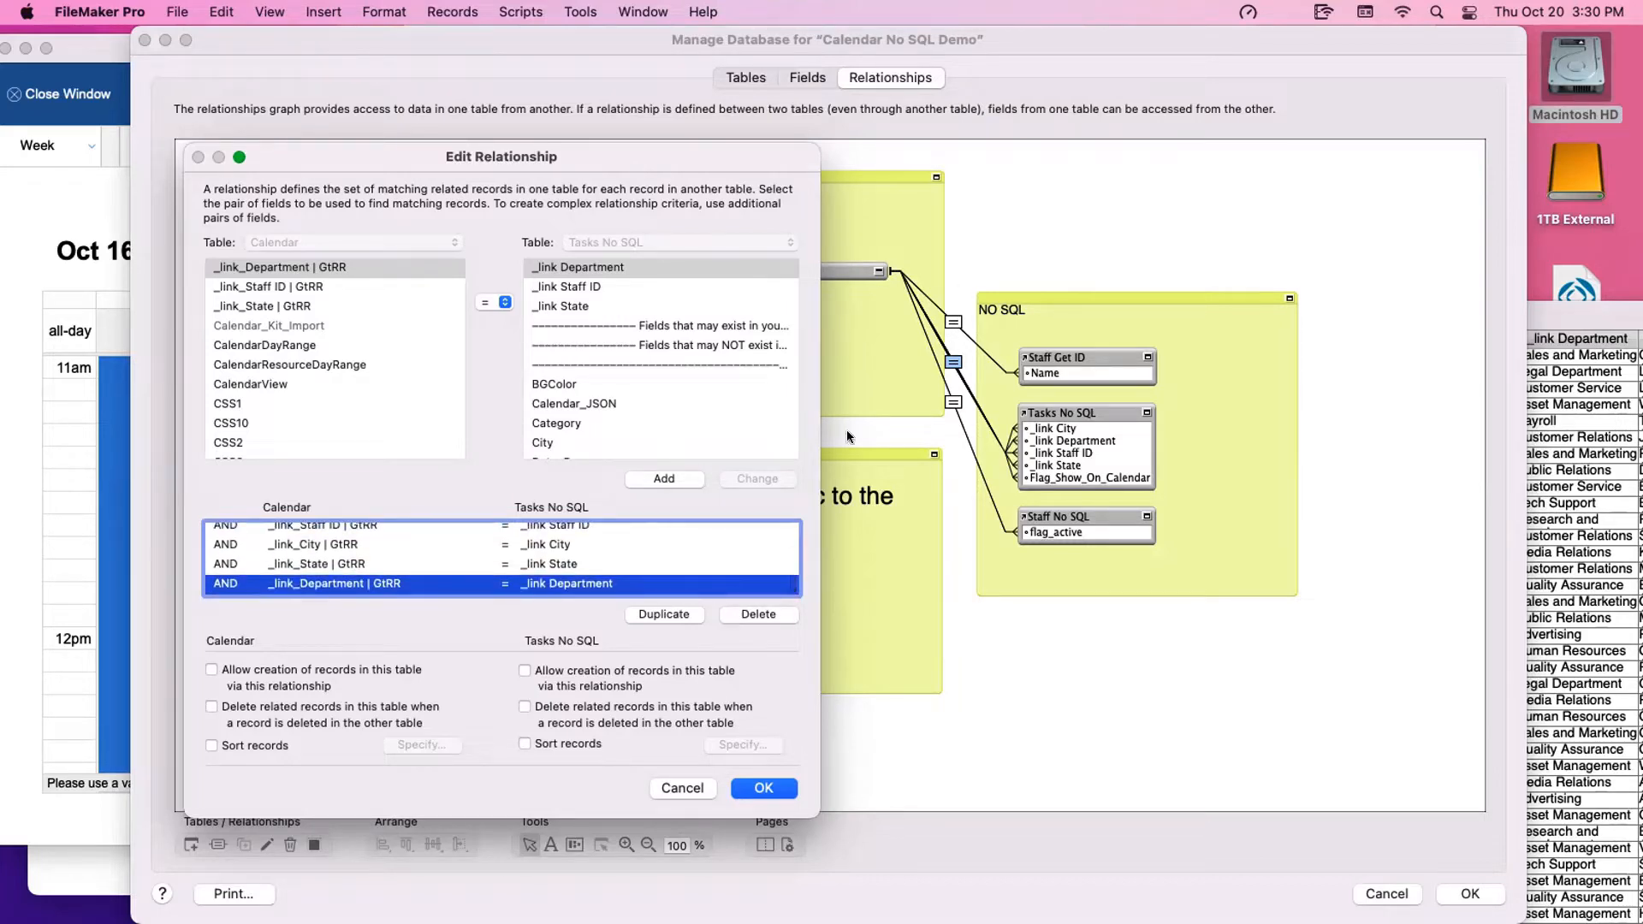
pyautogui.click(692, 785)
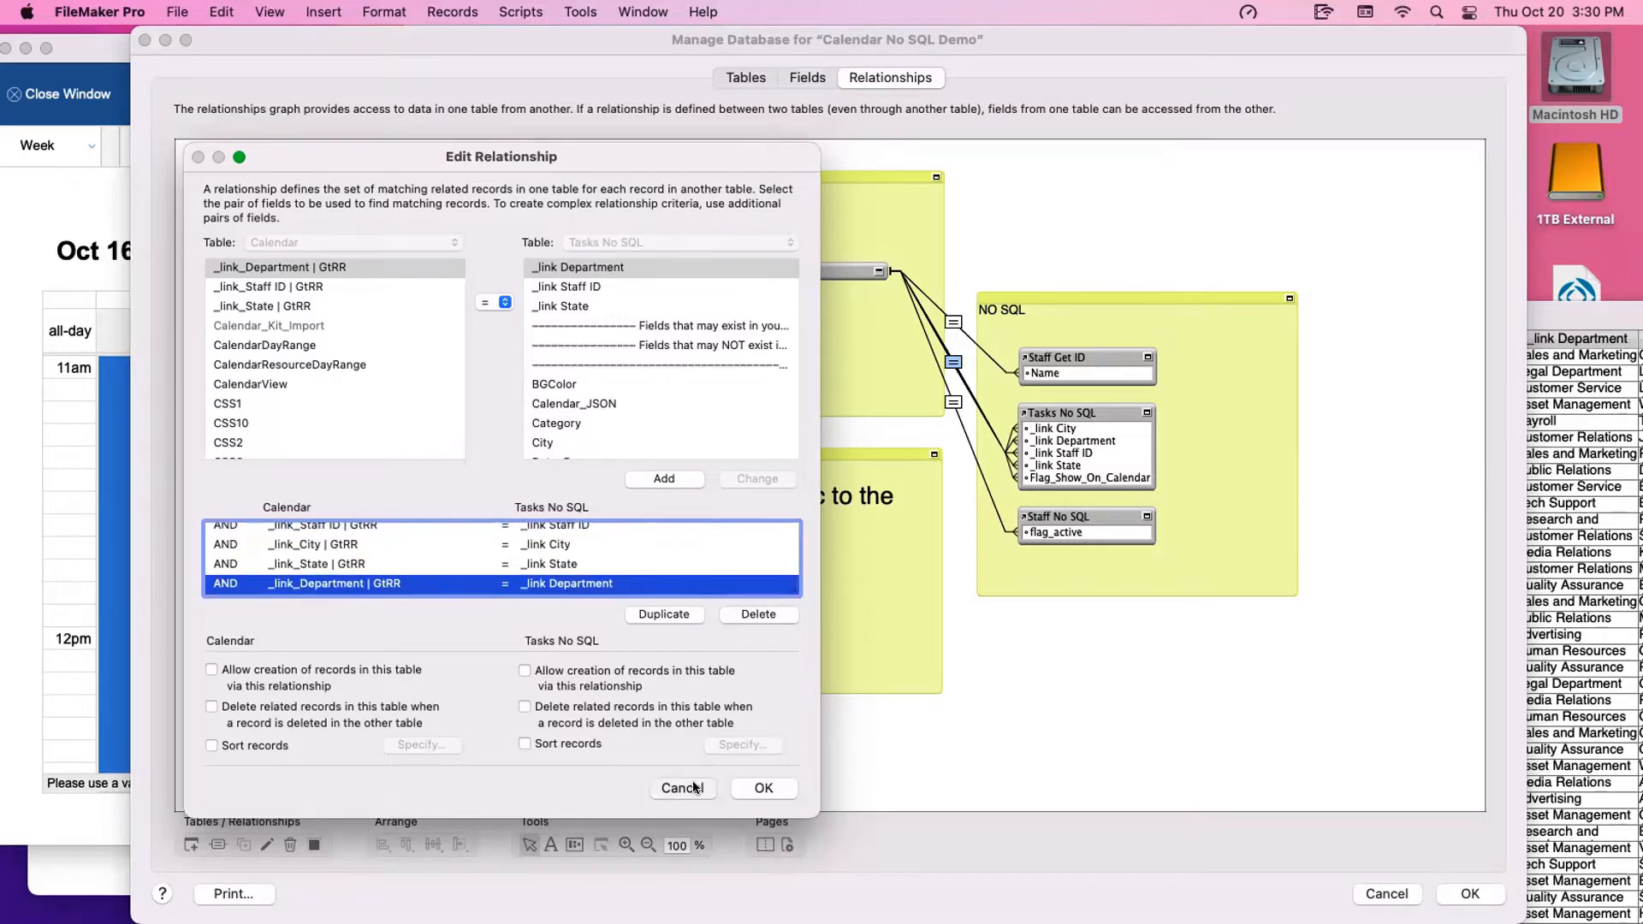
pyautogui.click(764, 710)
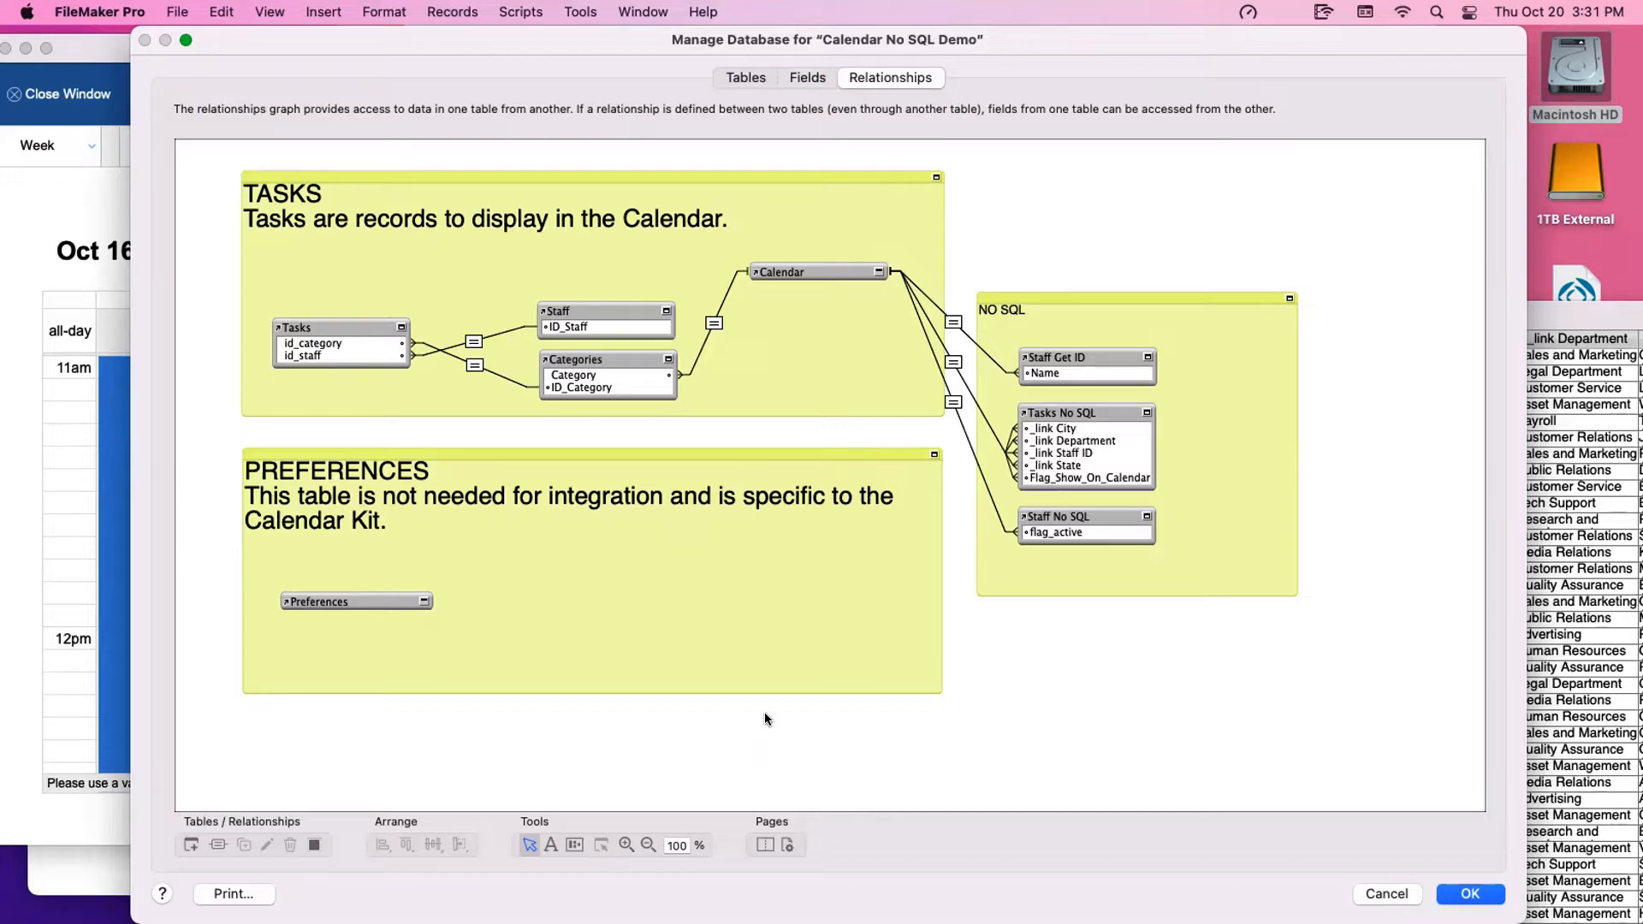
pyautogui.press('Return')
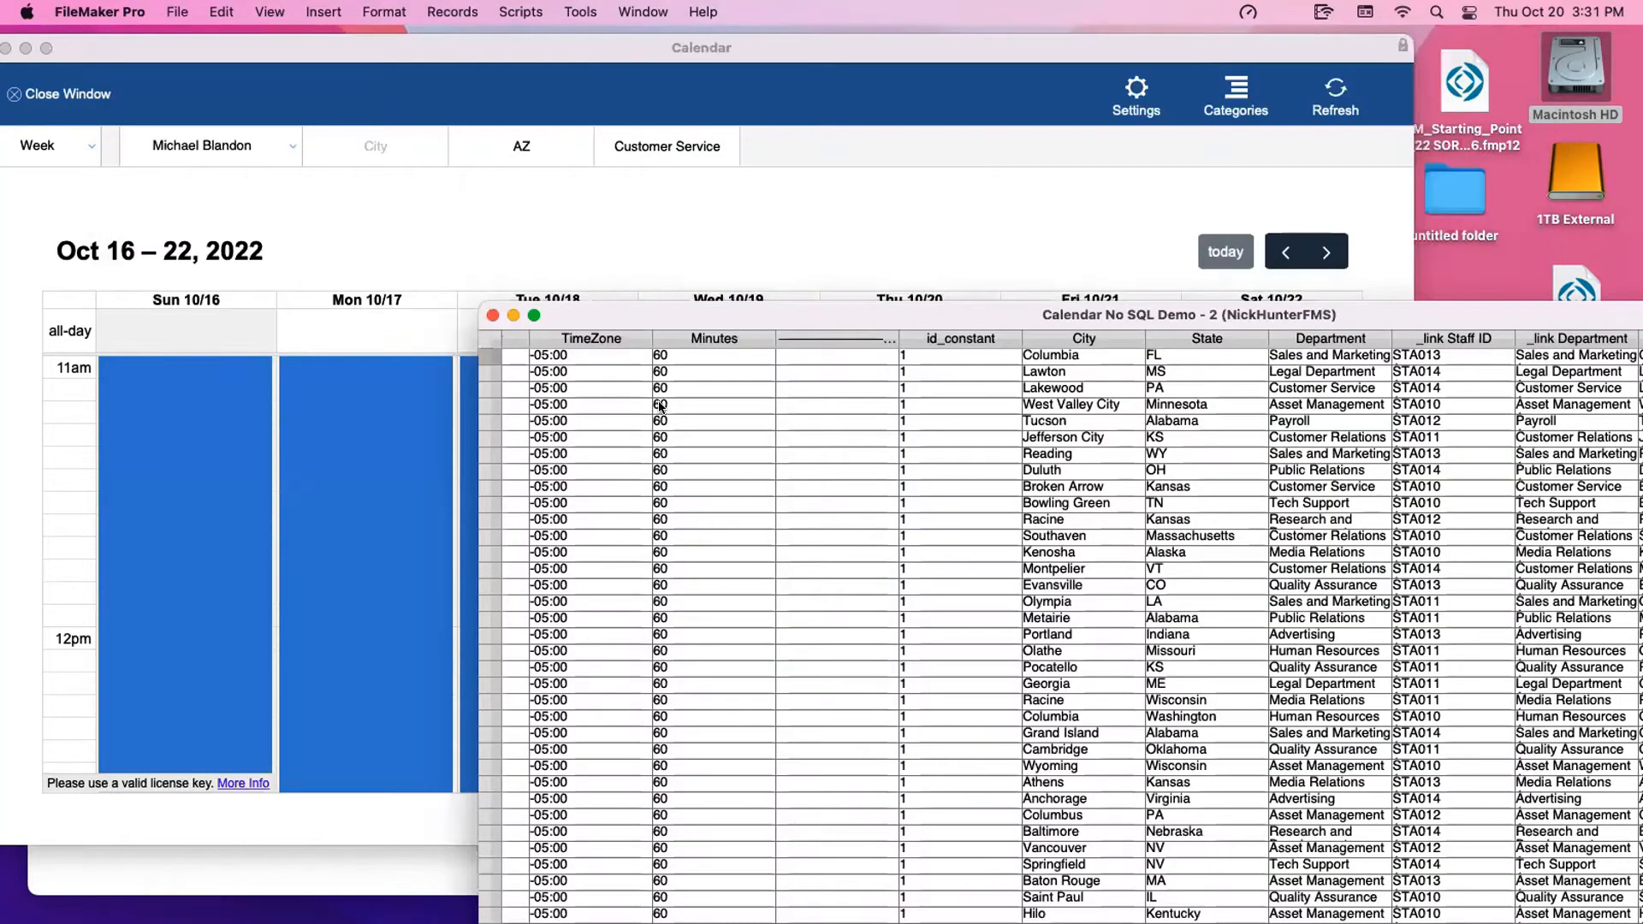
# Bring the Calendar window forward and list the Calendar table's fields in creation order
pyautogui.click(504, 272)
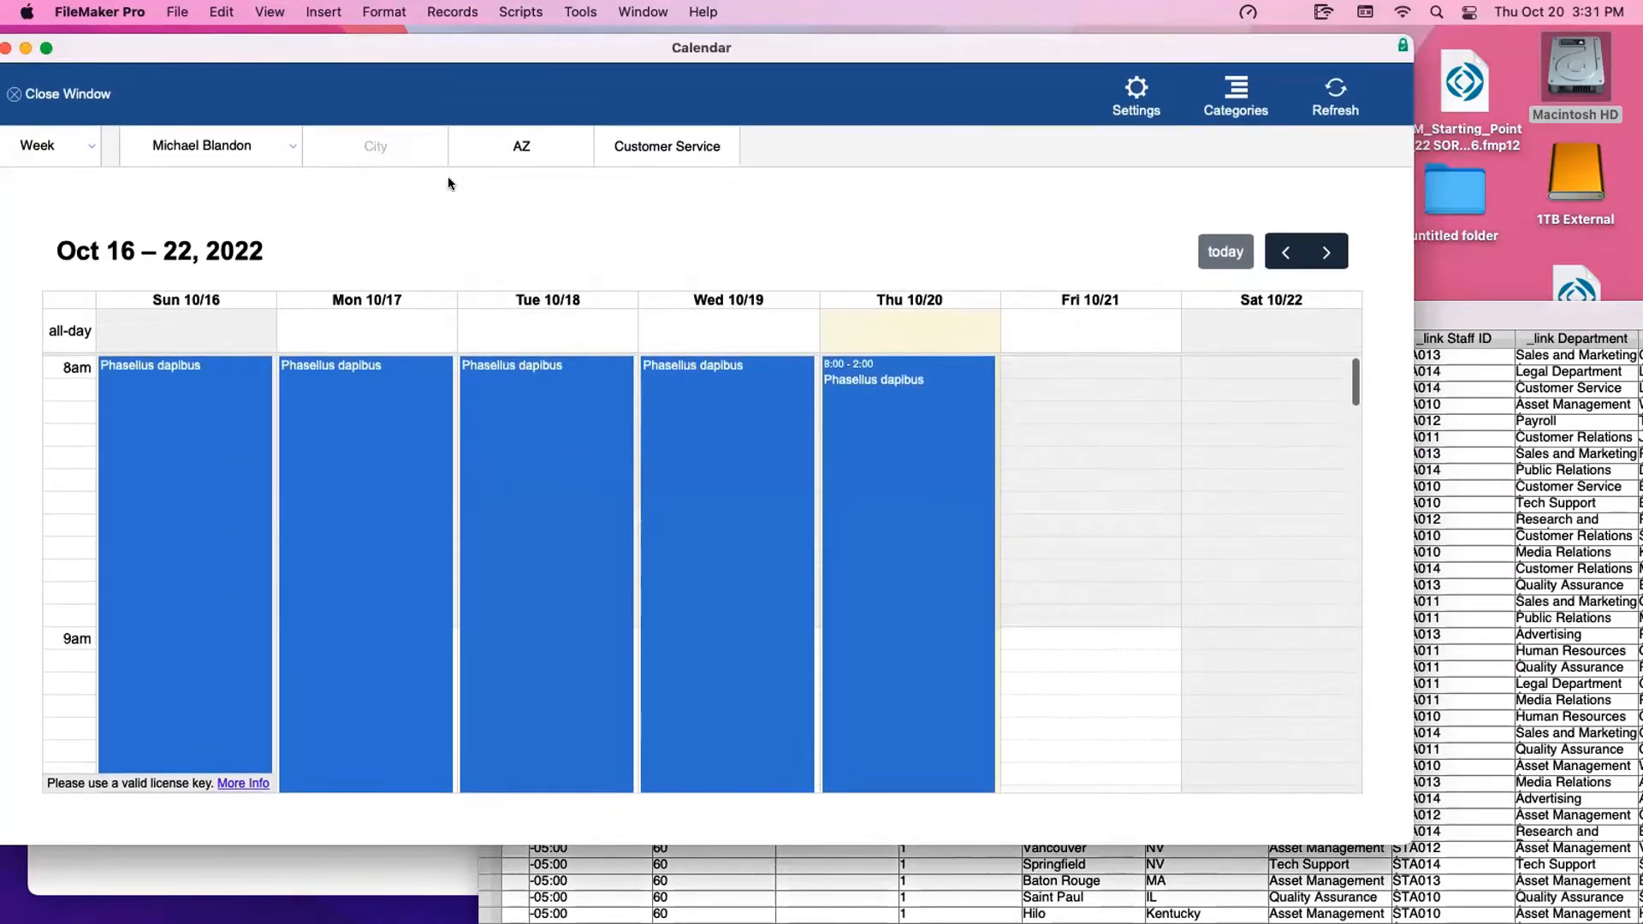
pyautogui.press('shift+super+d')
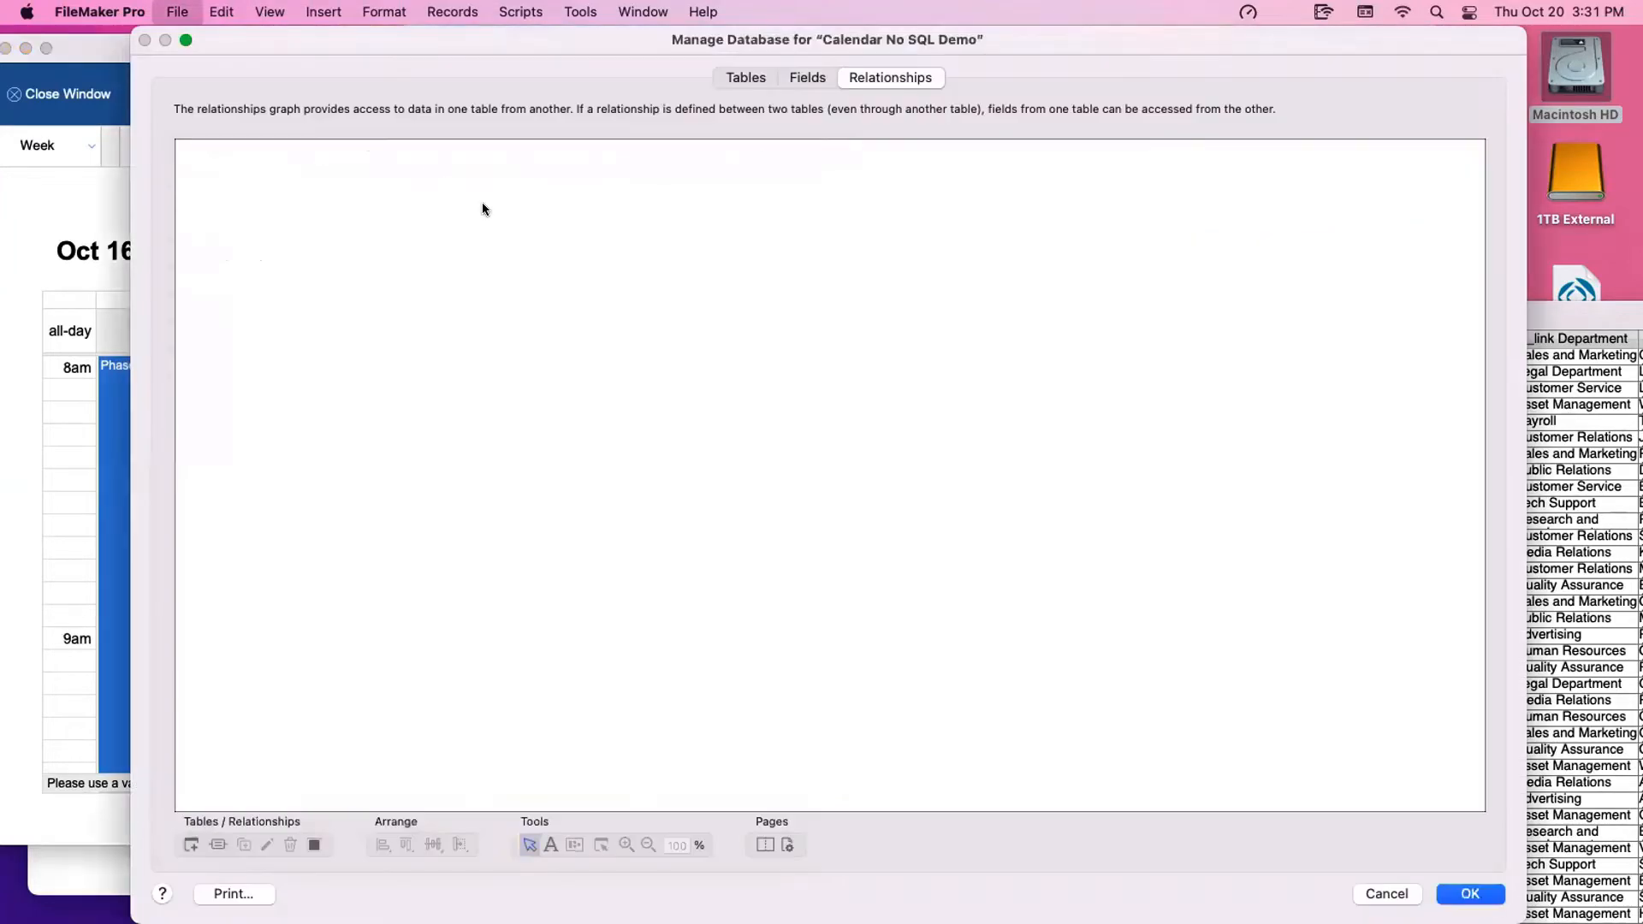
pyautogui.click(789, 78)
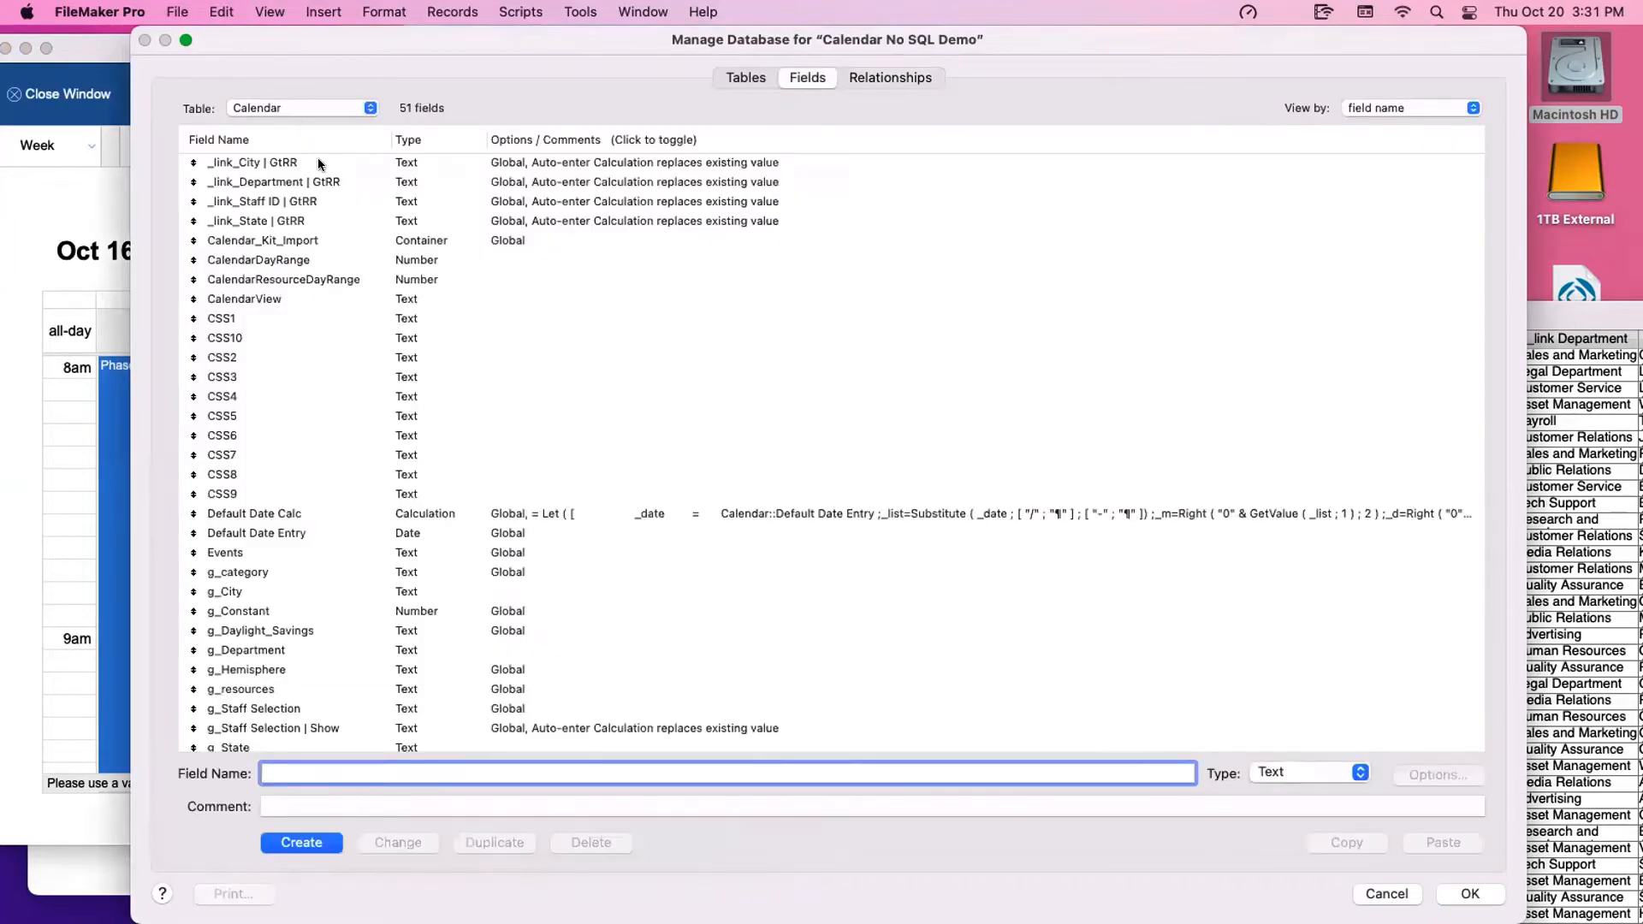
pyautogui.click(1364, 107)
pyautogui.click(1367, 91)
pyautogui.scroll(-5, 576, 514)
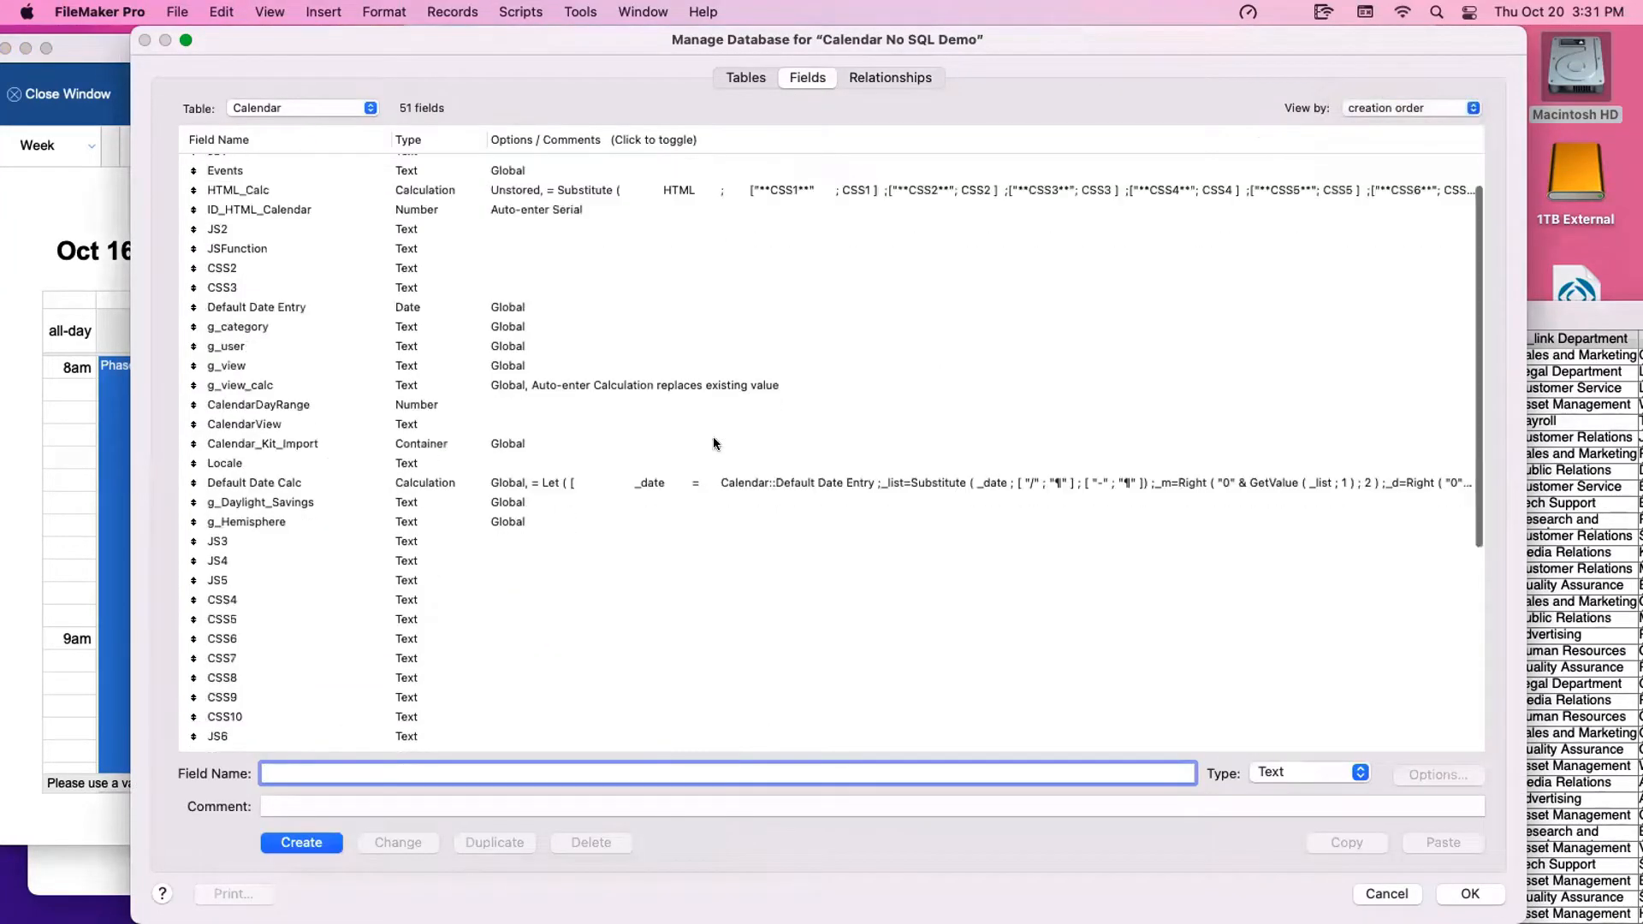
# Sort the Calendar table's fields by name and select the City, Department, Staff ID and State _link GtRR fields
pyautogui.click(300, 662)
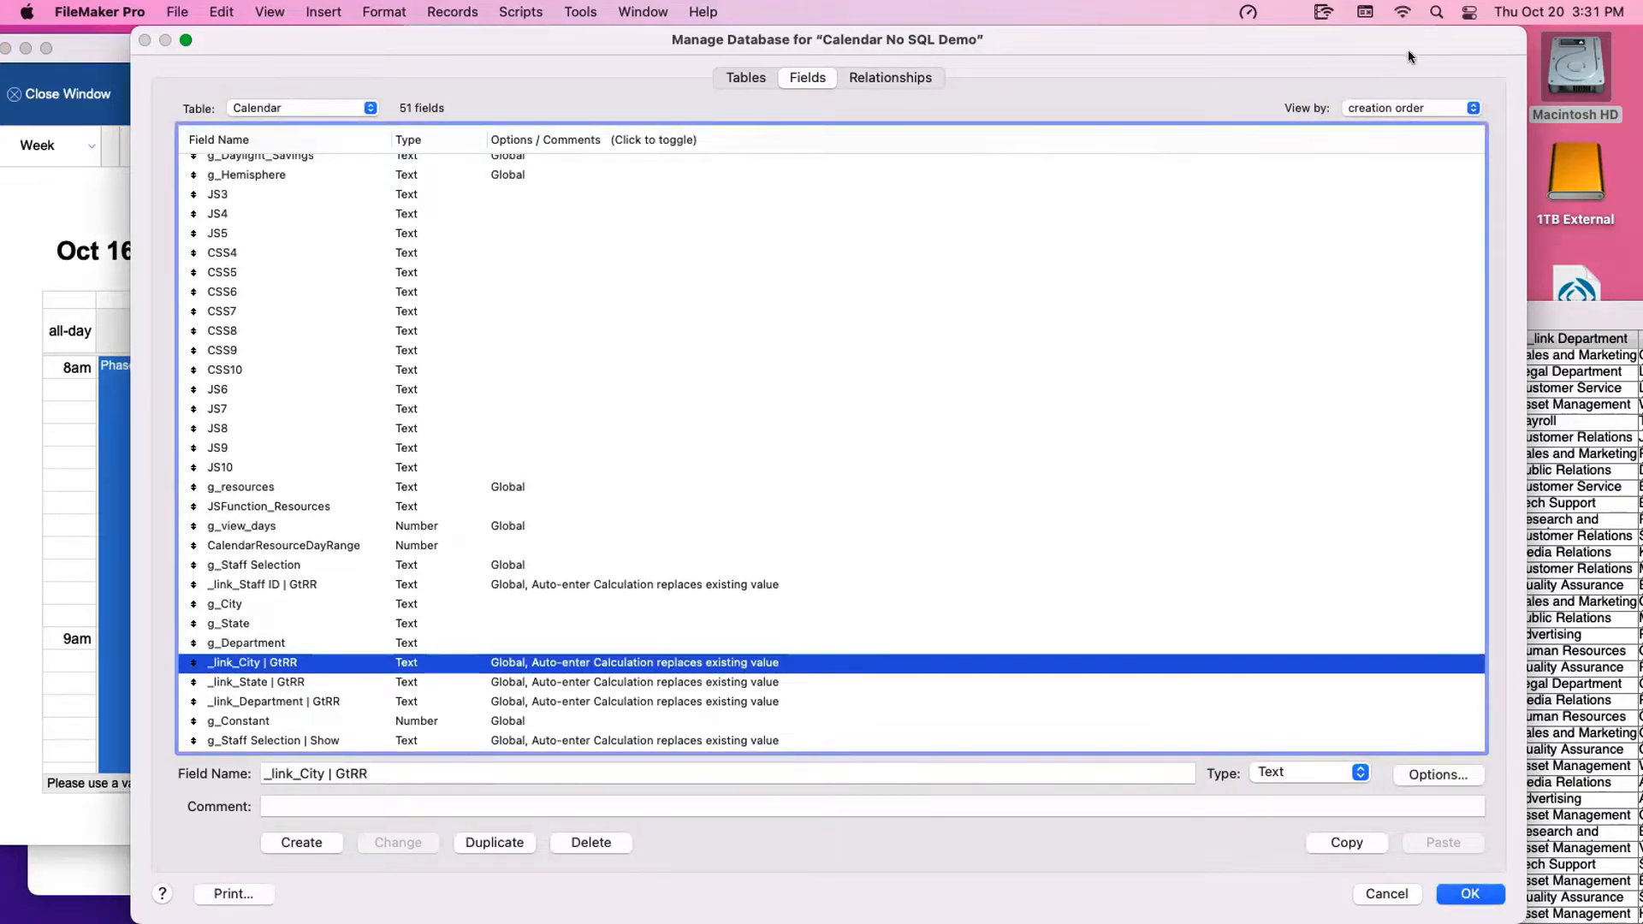
pyautogui.click(1370, 108)
pyautogui.click(1361, 129)
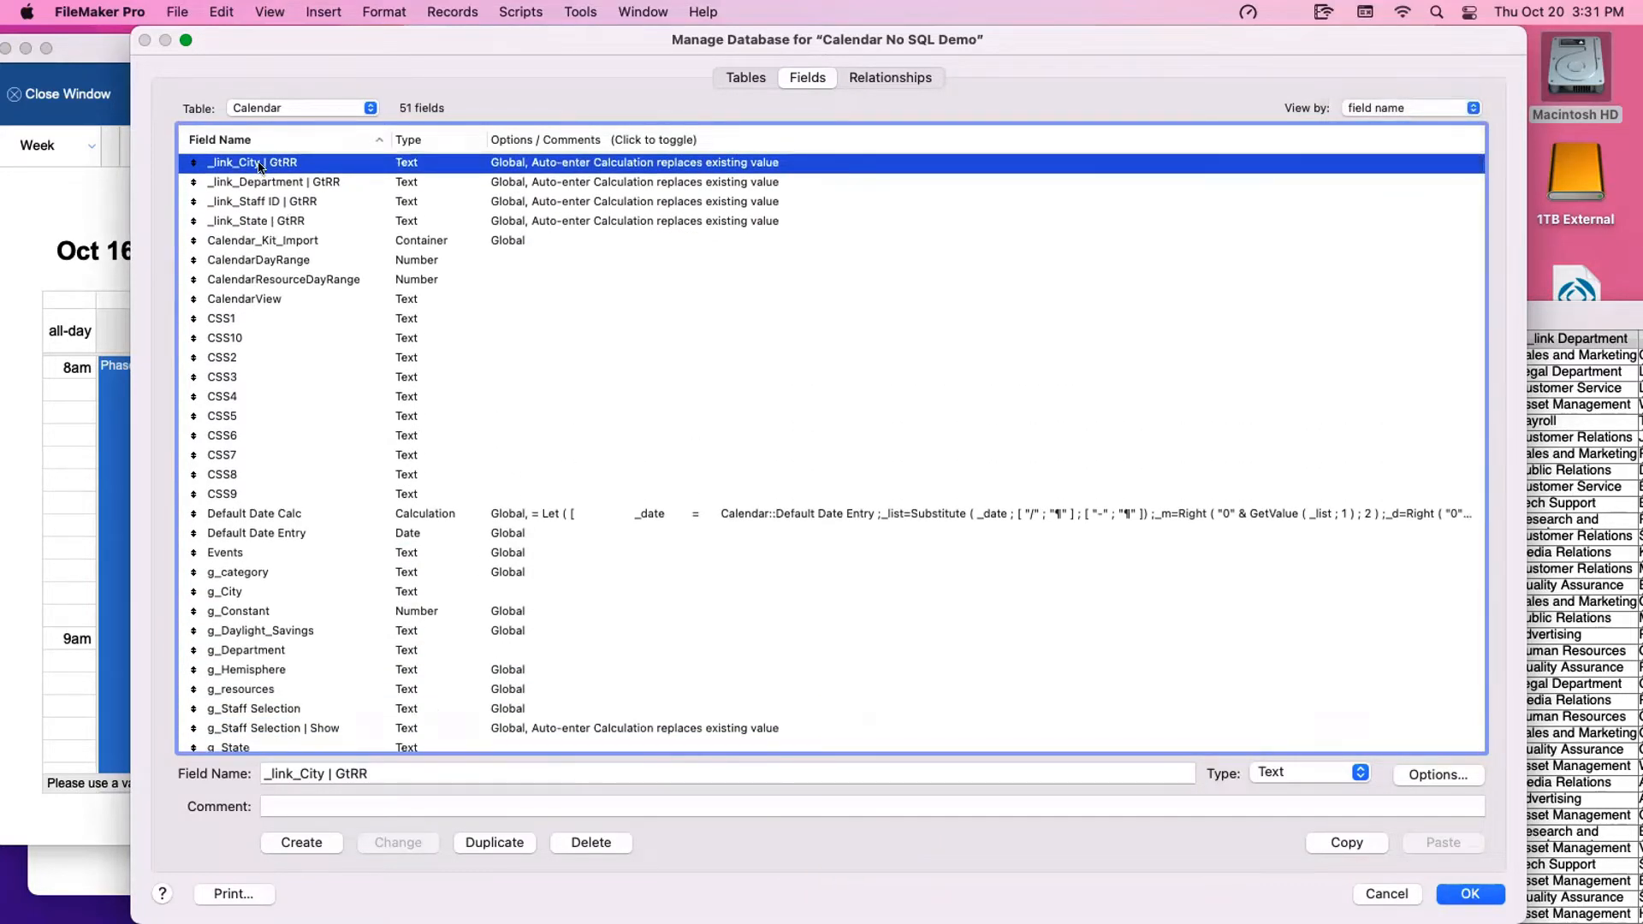
pyautogui.keyDown('shift'); pyautogui.click(258, 184); pyautogui.keyUp('shift')
pyautogui.keyDown('shift'); pyautogui.click(259, 204); pyautogui.keyUp('shift')
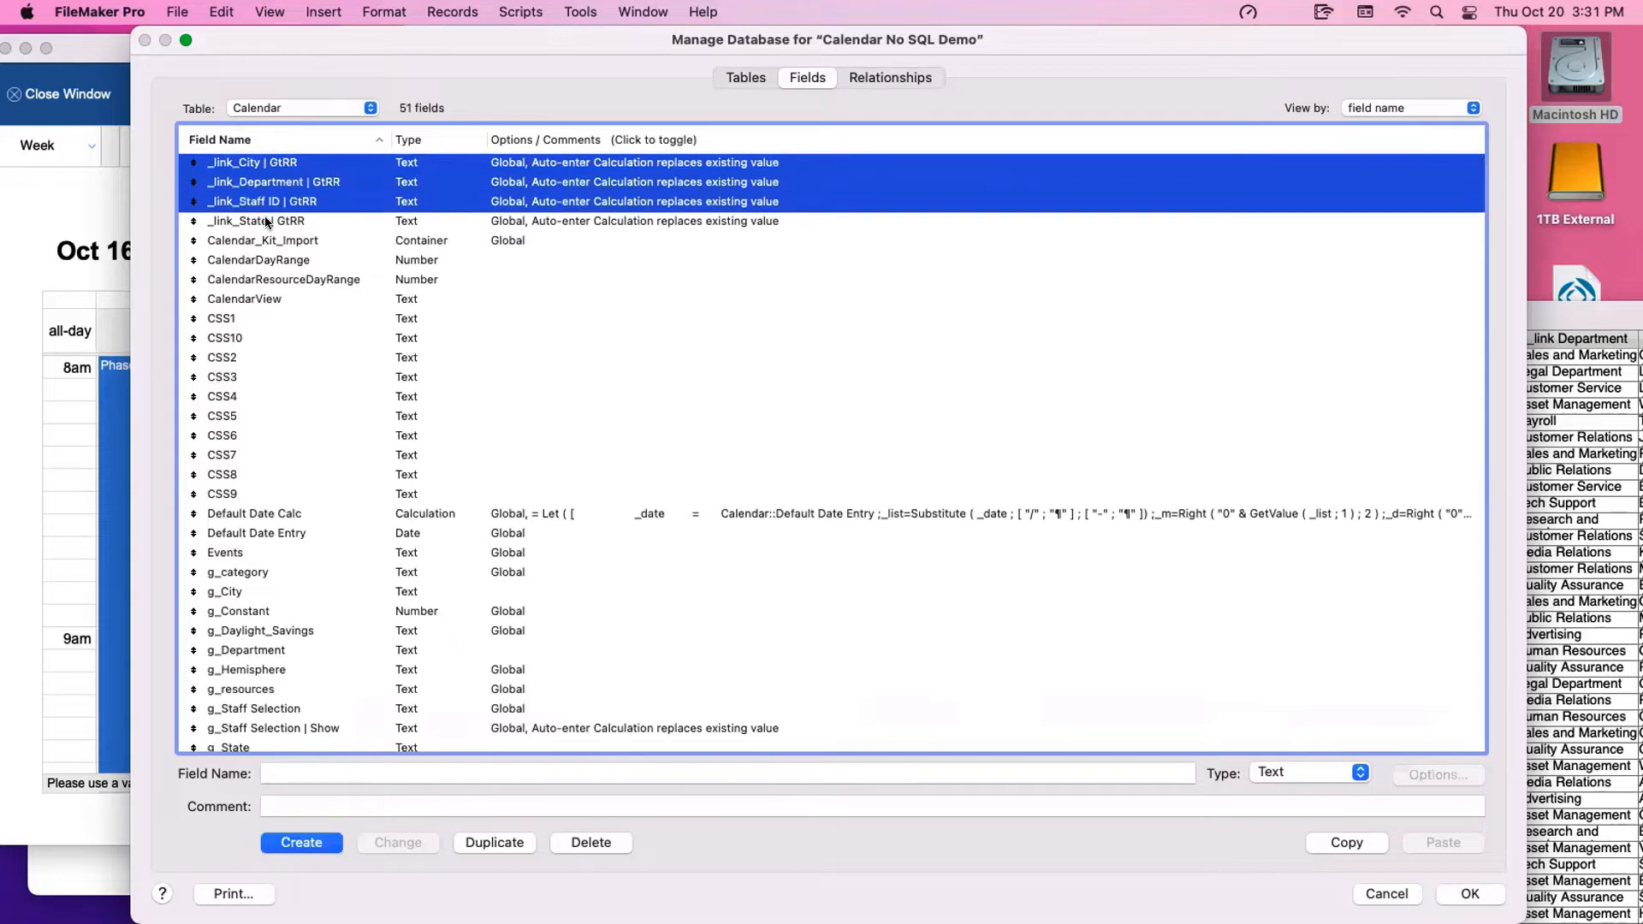
pyautogui.keyDown('shift'); pyautogui.click(262, 222); pyautogui.keyUp('shift')
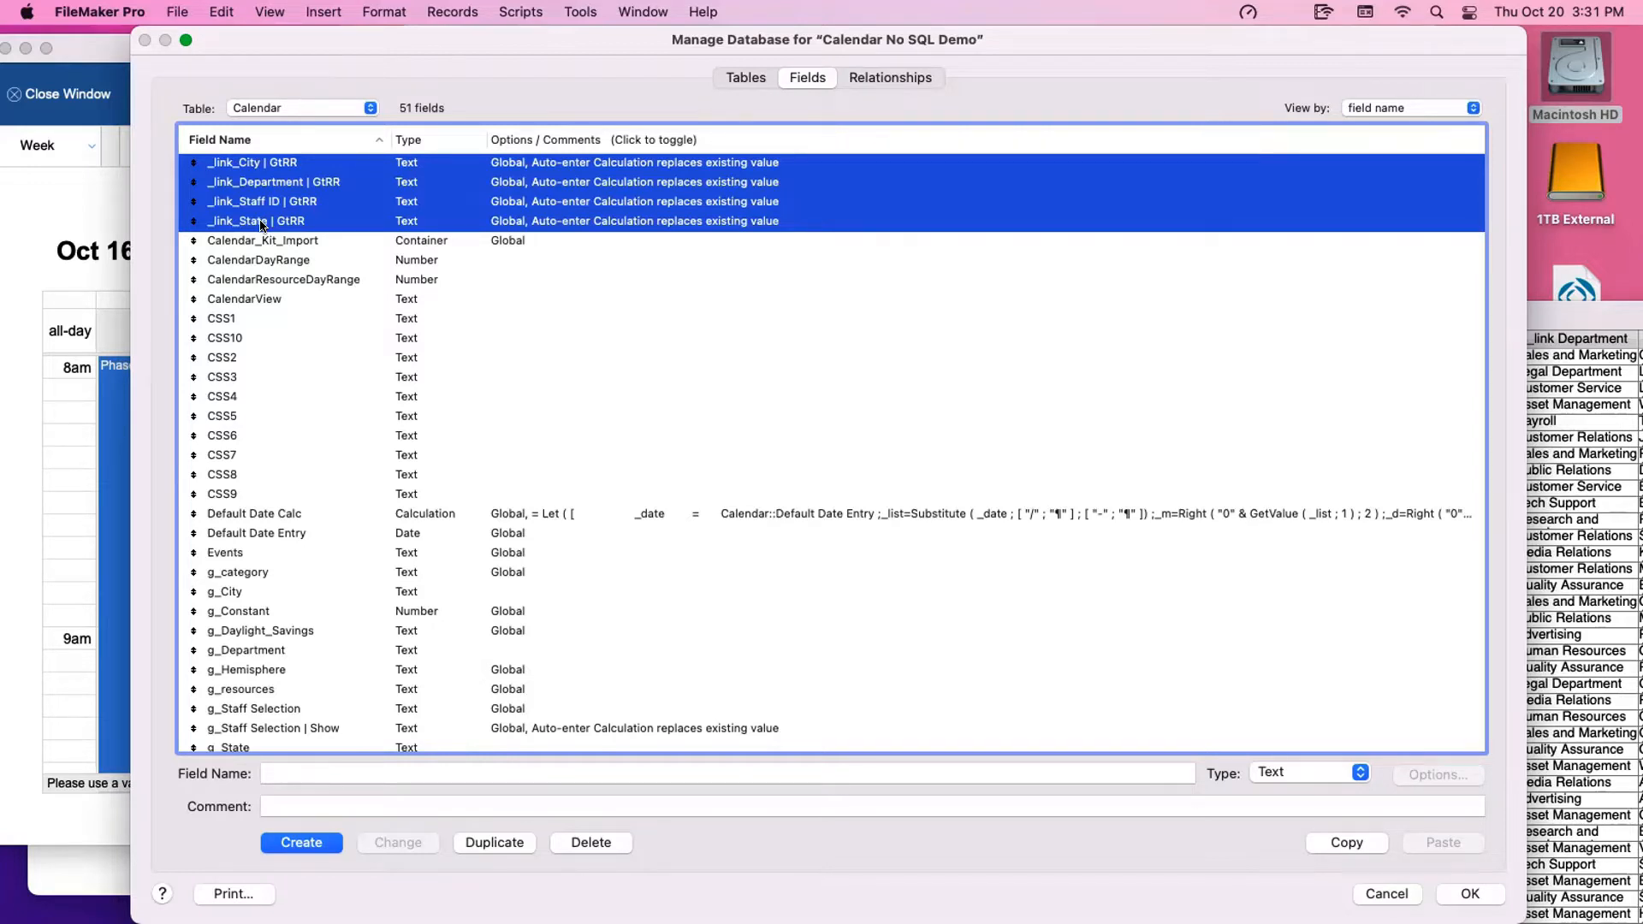
# View the Staff table's fields, and find the _link Department match field in the Tasks table
pyautogui.click(277, 110)
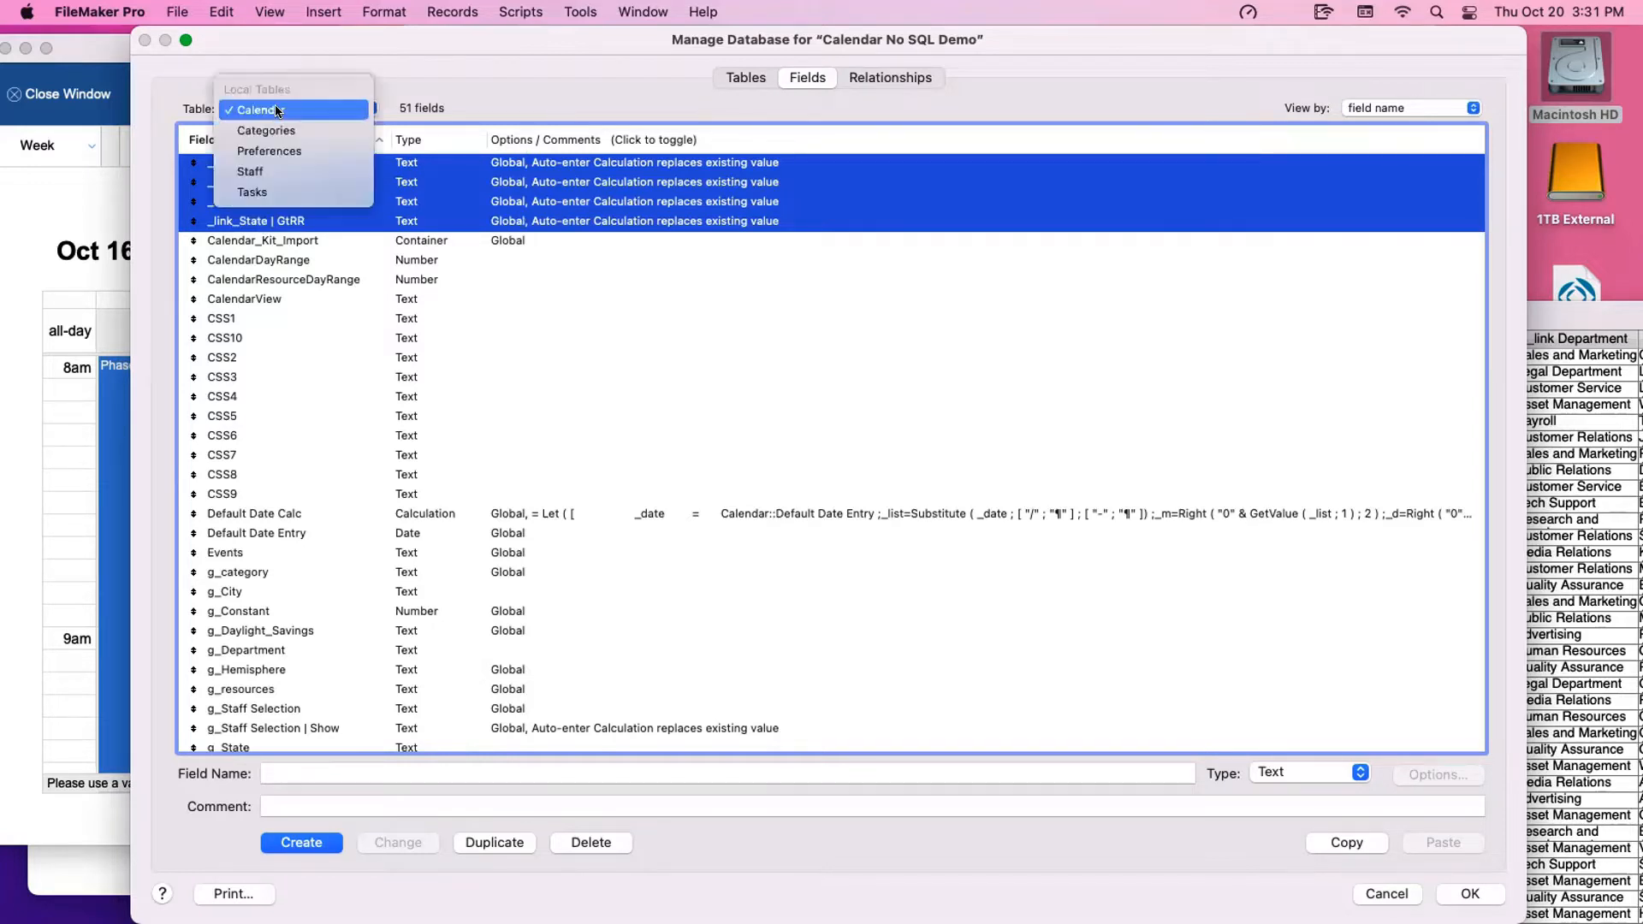
pyautogui.click(279, 171)
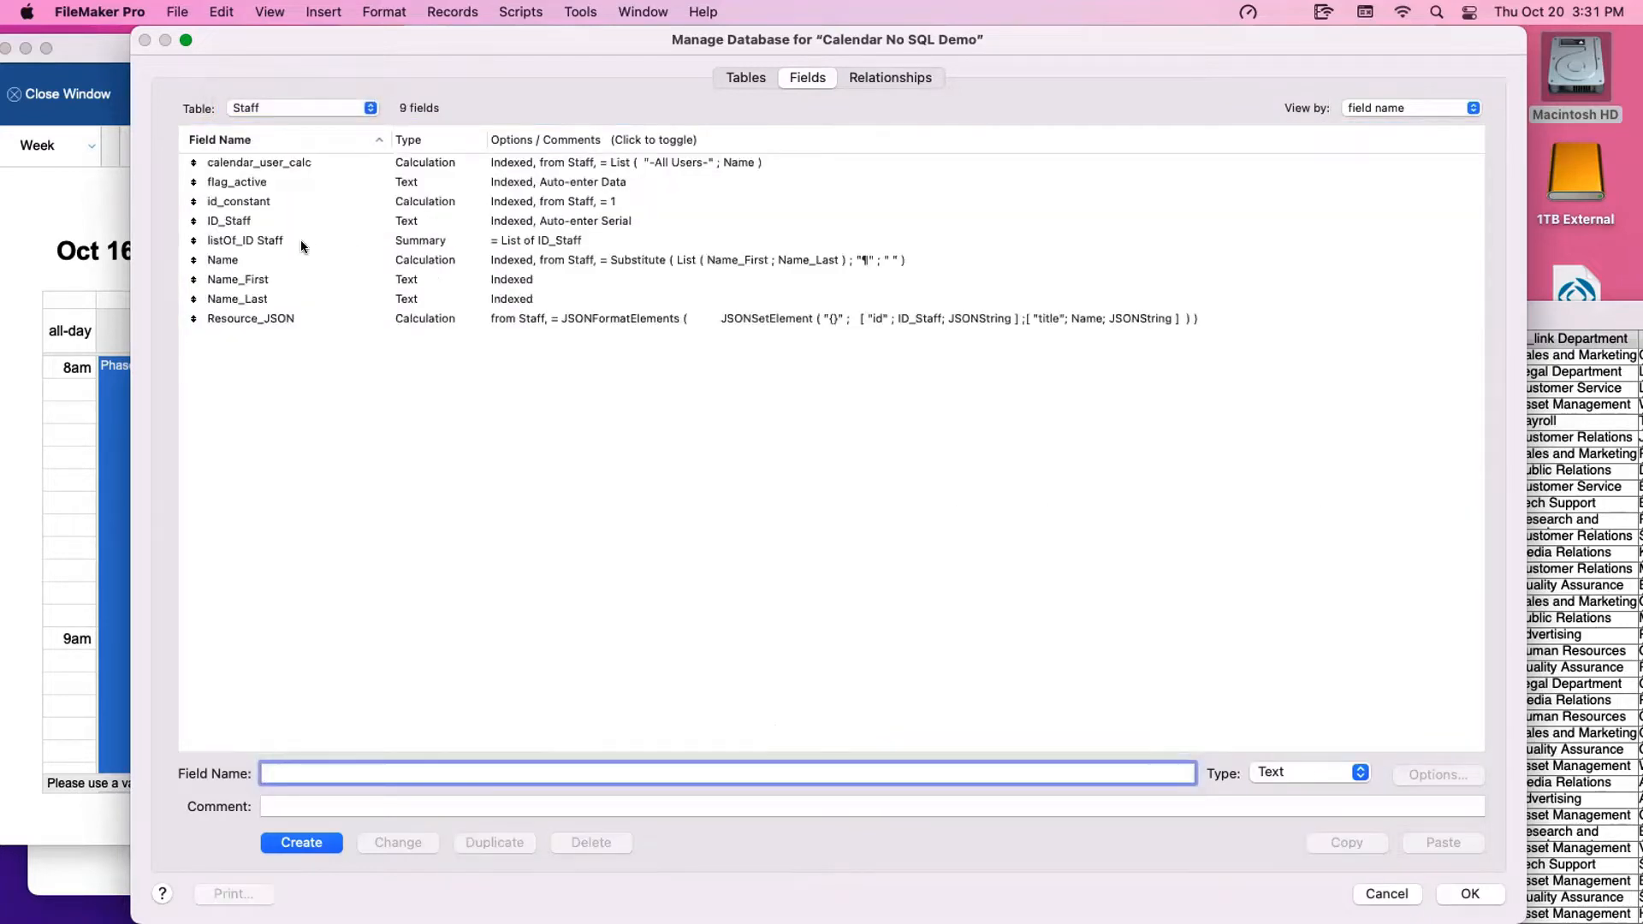
pyautogui.click(284, 108)
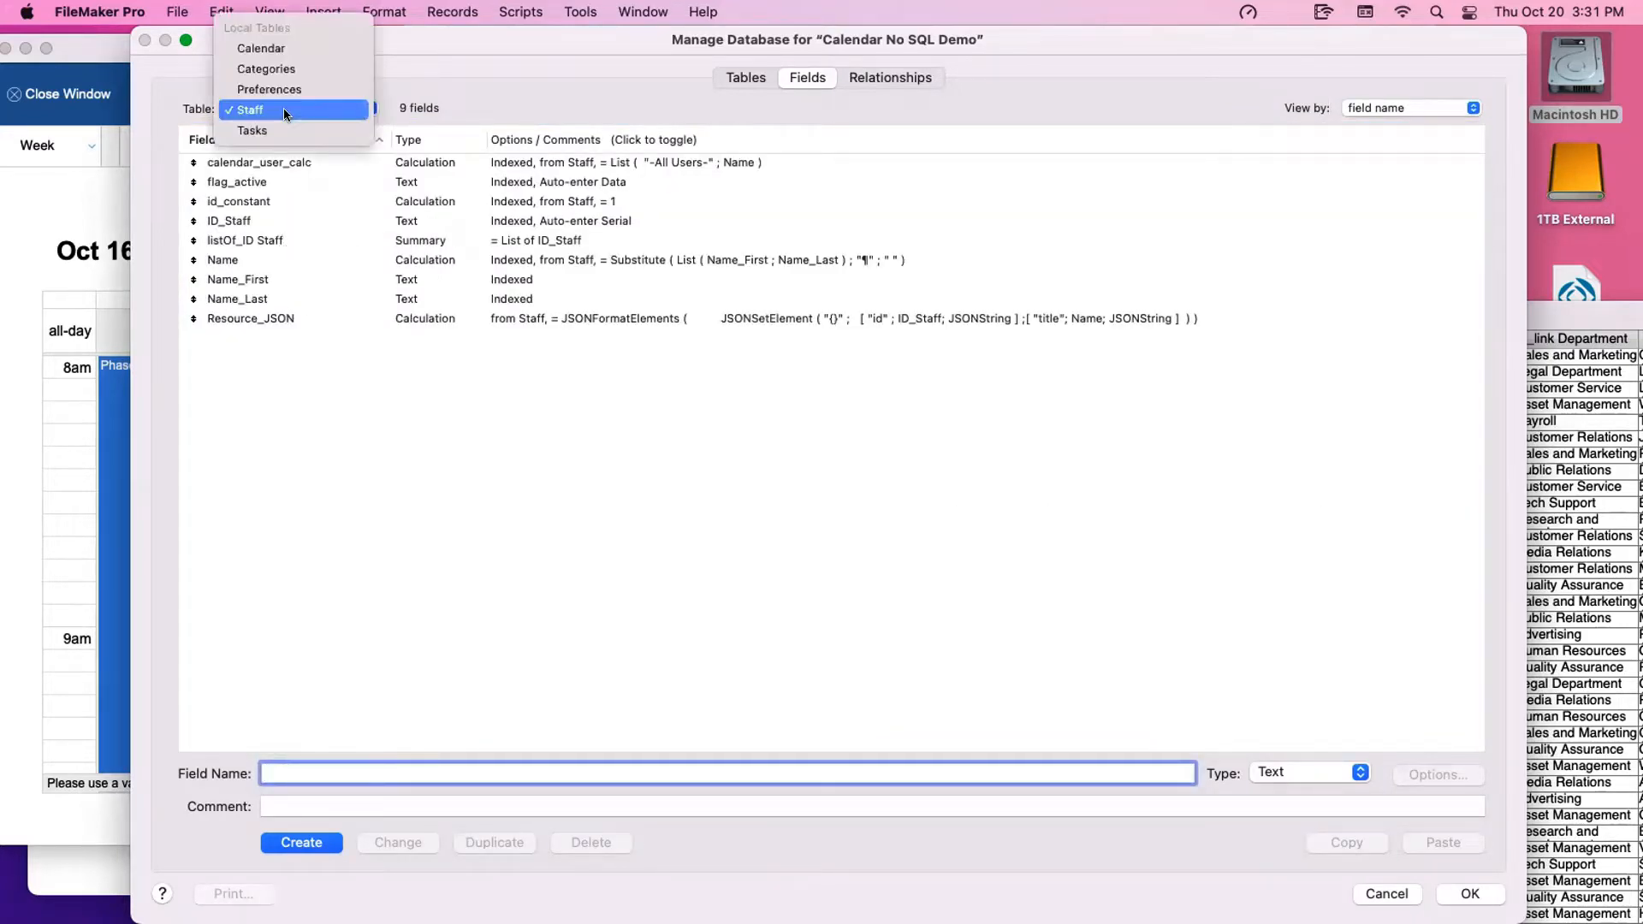
pyautogui.click(293, 131)
pyautogui.click(294, 183)
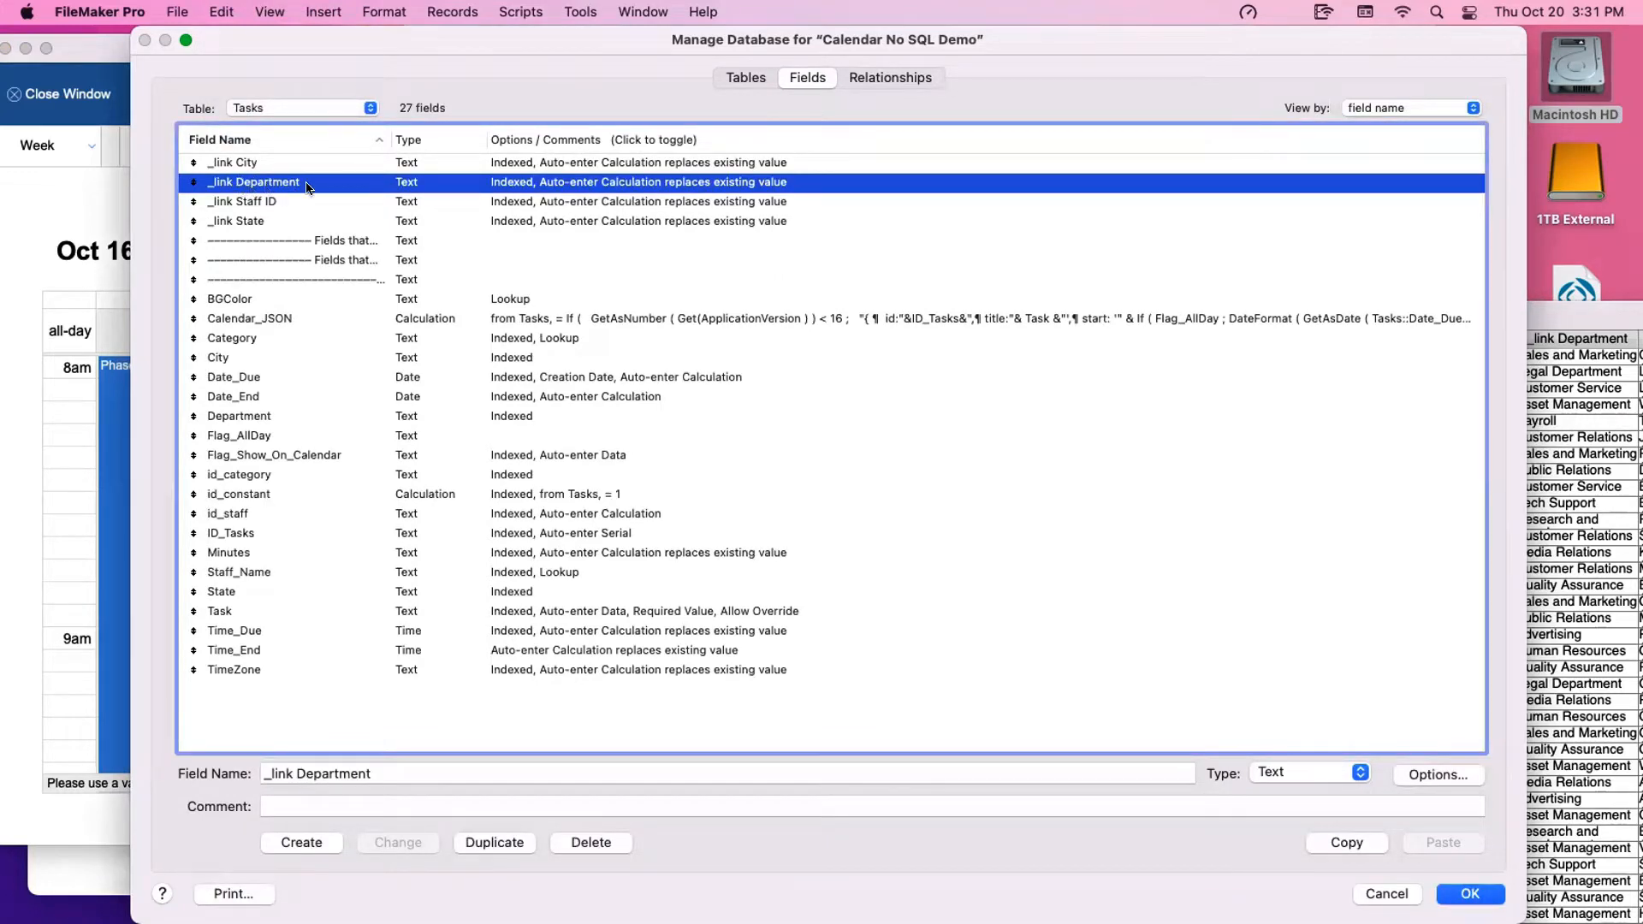
# Examine the four _link GtRR fields and the g_ fields in the Calendar table, then close the database definition
pyautogui.click(264, 106)
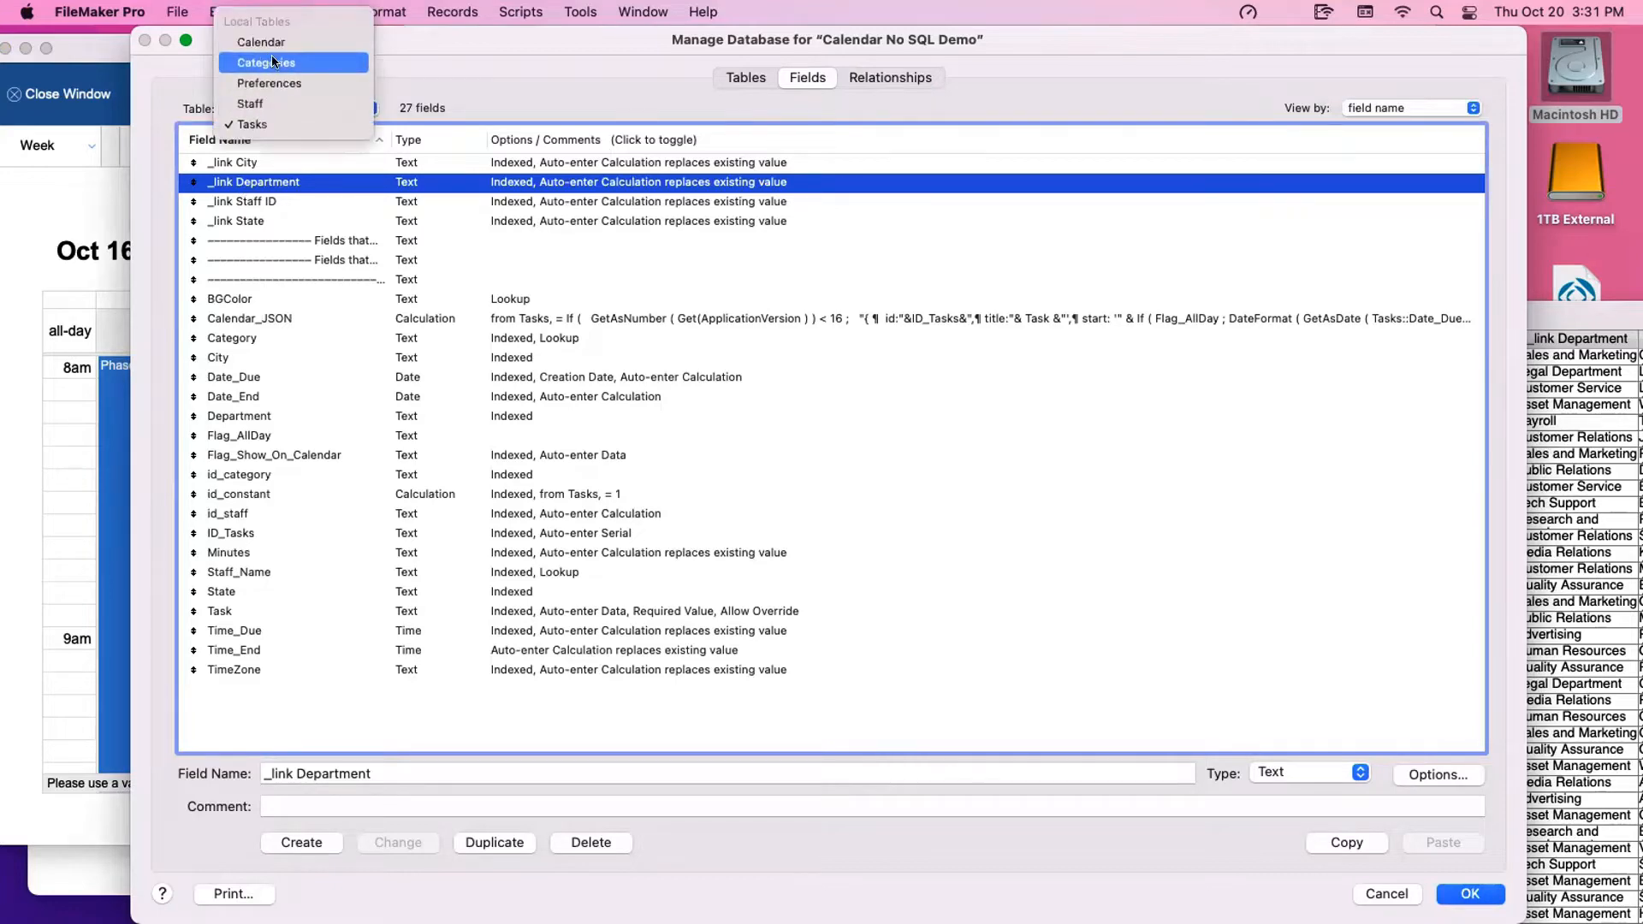
pyautogui.click(266, 34)
pyautogui.moveTo(283, 163); pyautogui.dragTo(288, 197)
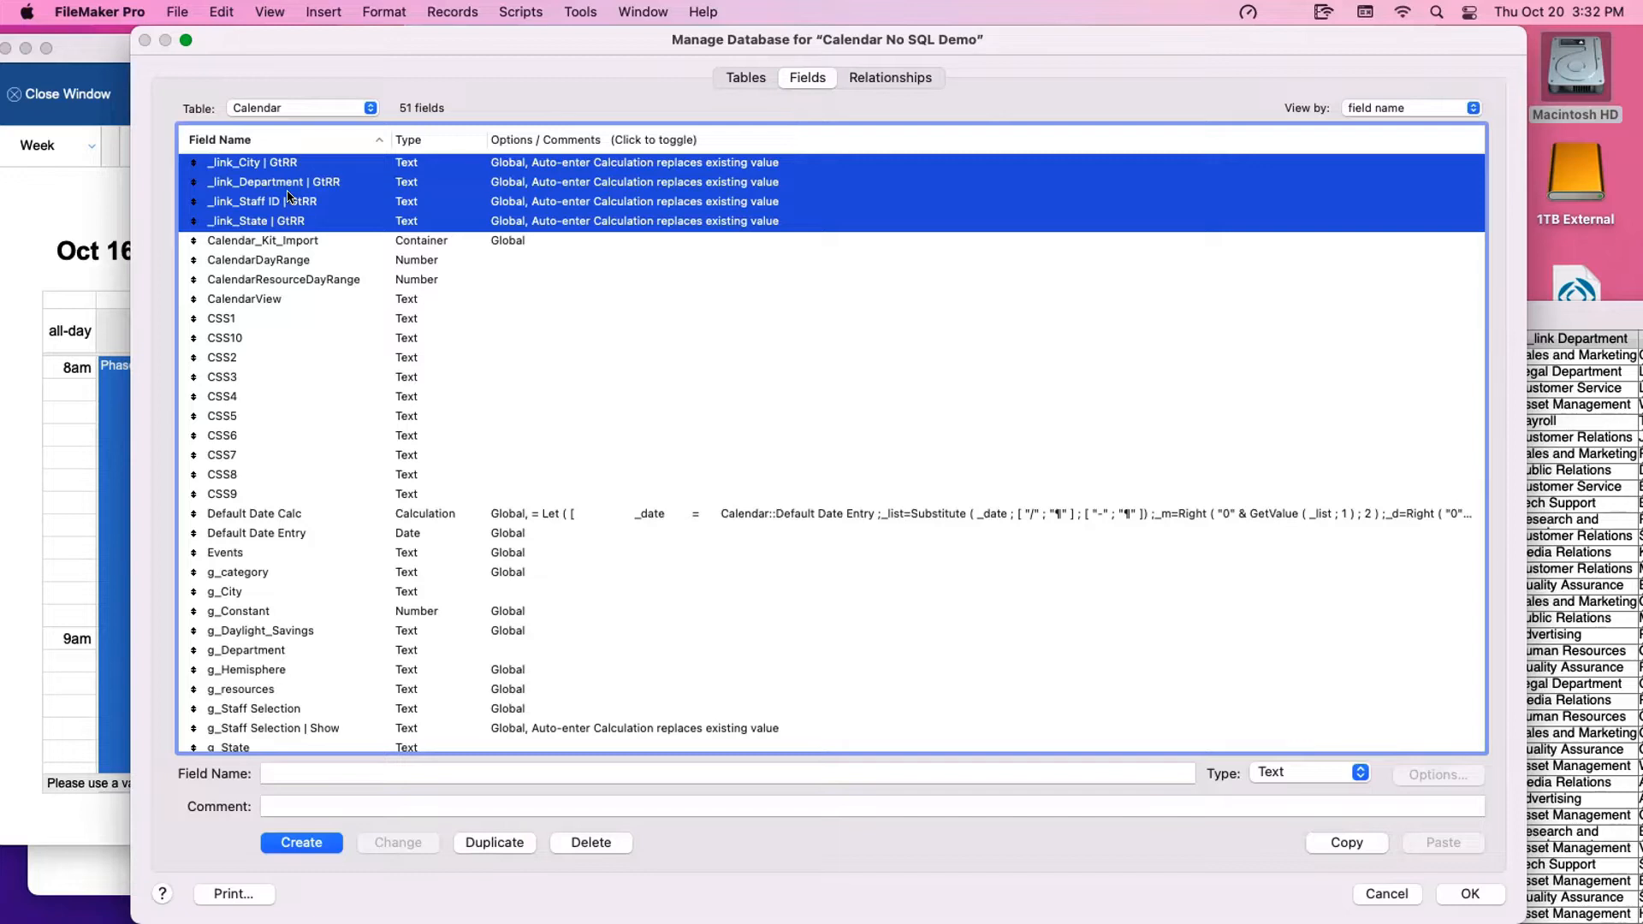
pyautogui.scroll(-1, 356, 195)
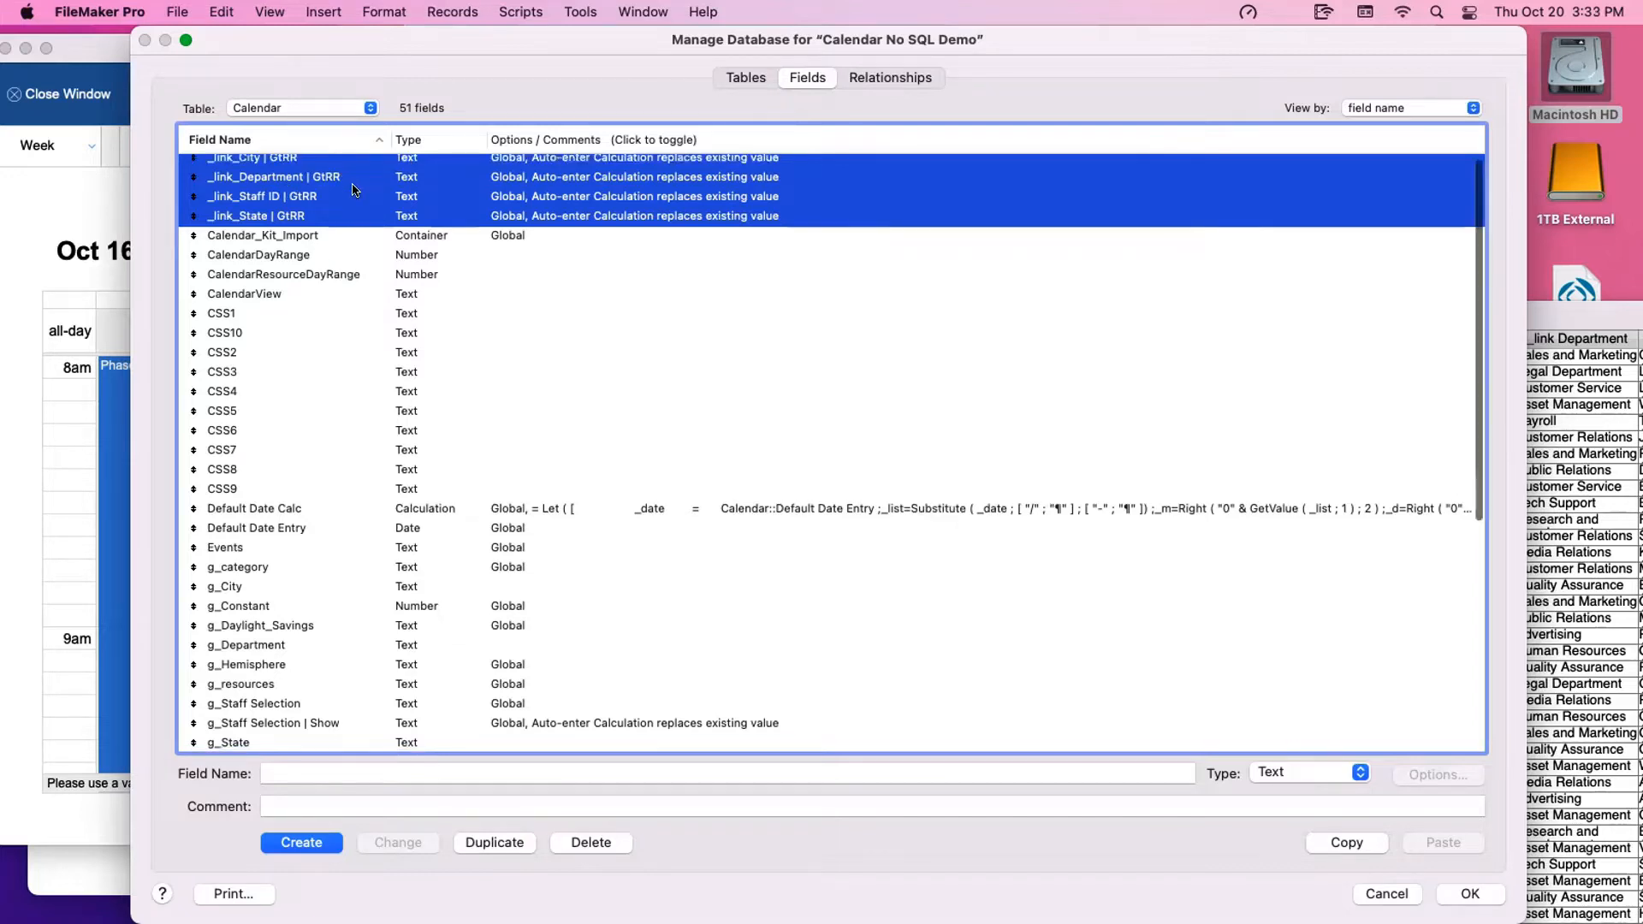
pyautogui.scroll(1, 356, 195)
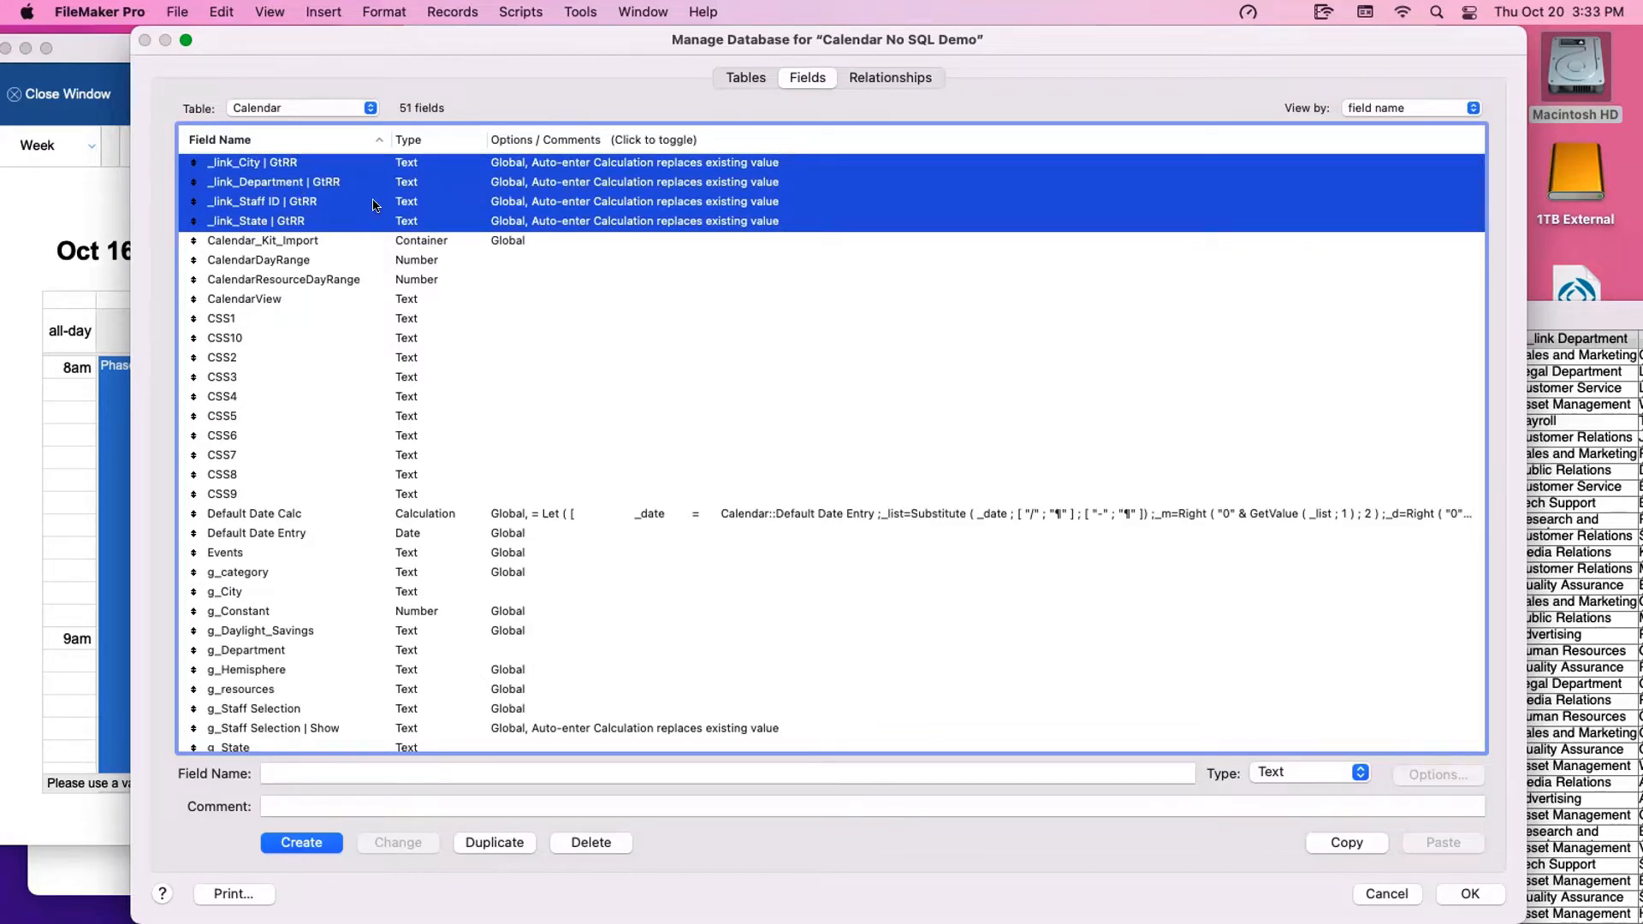
pyautogui.scroll(-10, 411, 257)
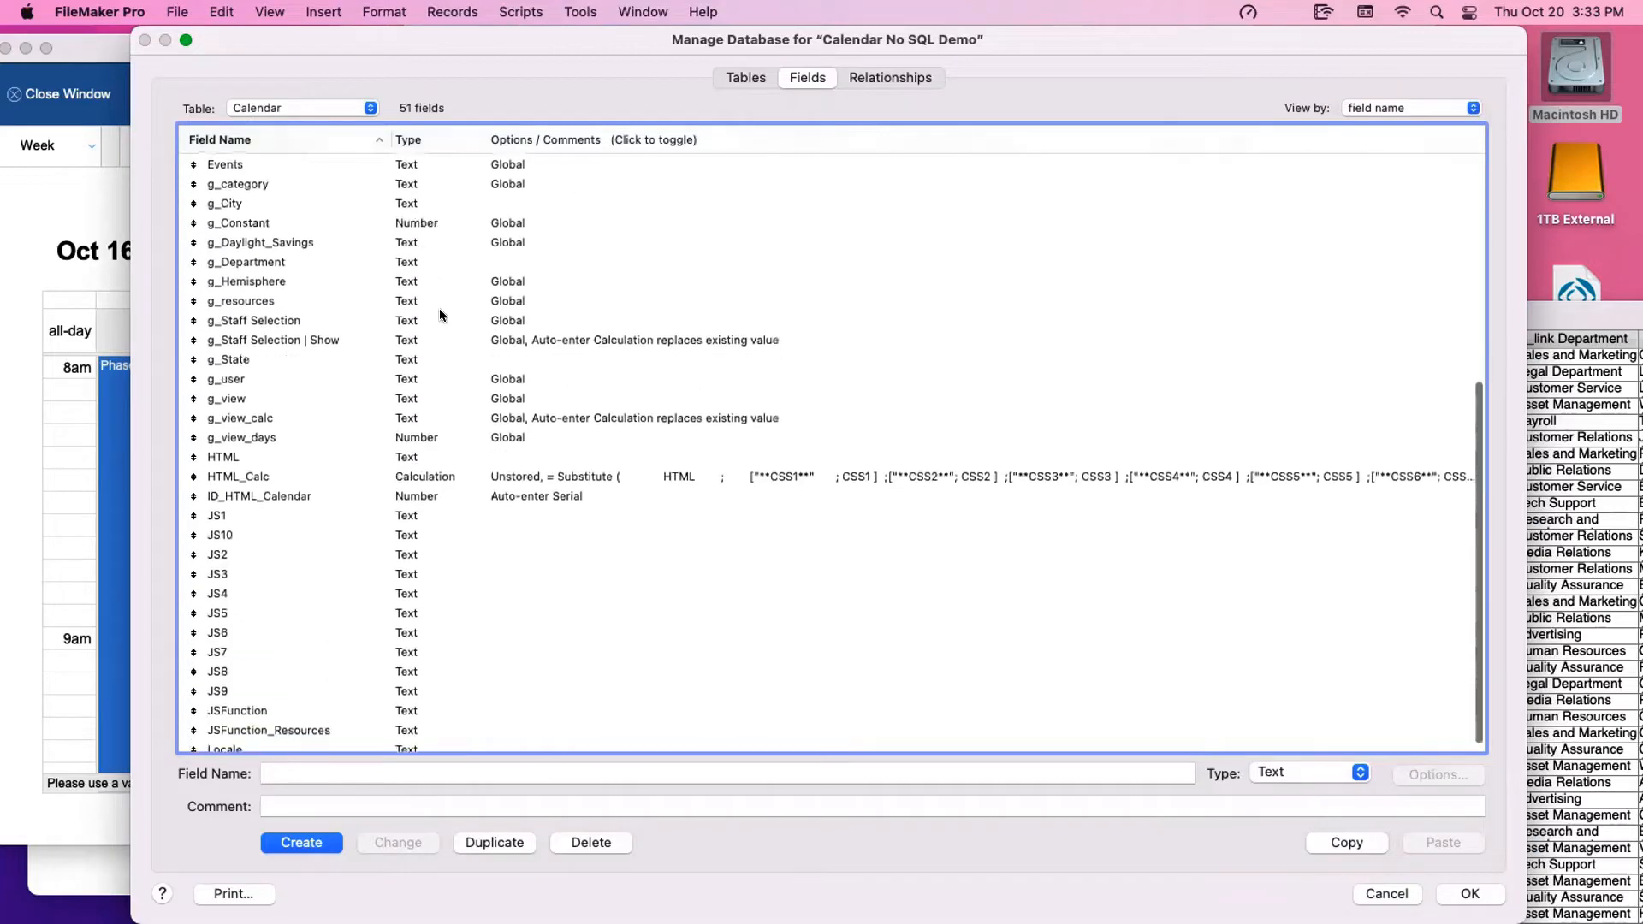
pyautogui.scroll(5, 440, 313)
pyautogui.scroll(1, 445, 314)
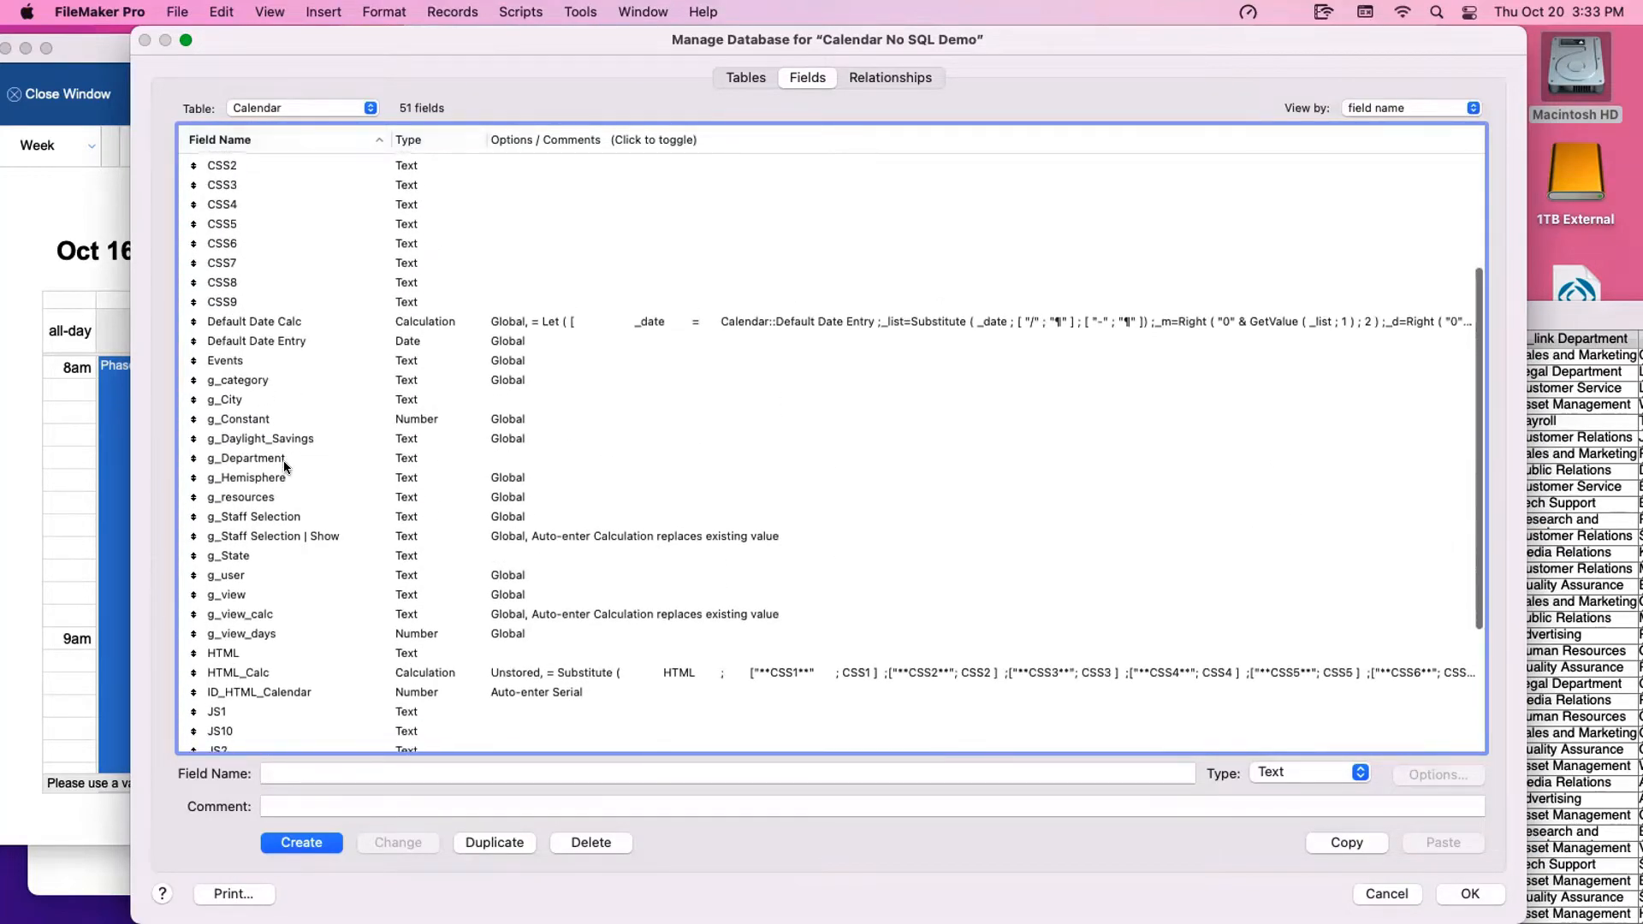
pyautogui.press('Escape')
# Put the Calendar window in Layout mode and select the g_City, g_State and g_Department fields
pyautogui.press('super+l')
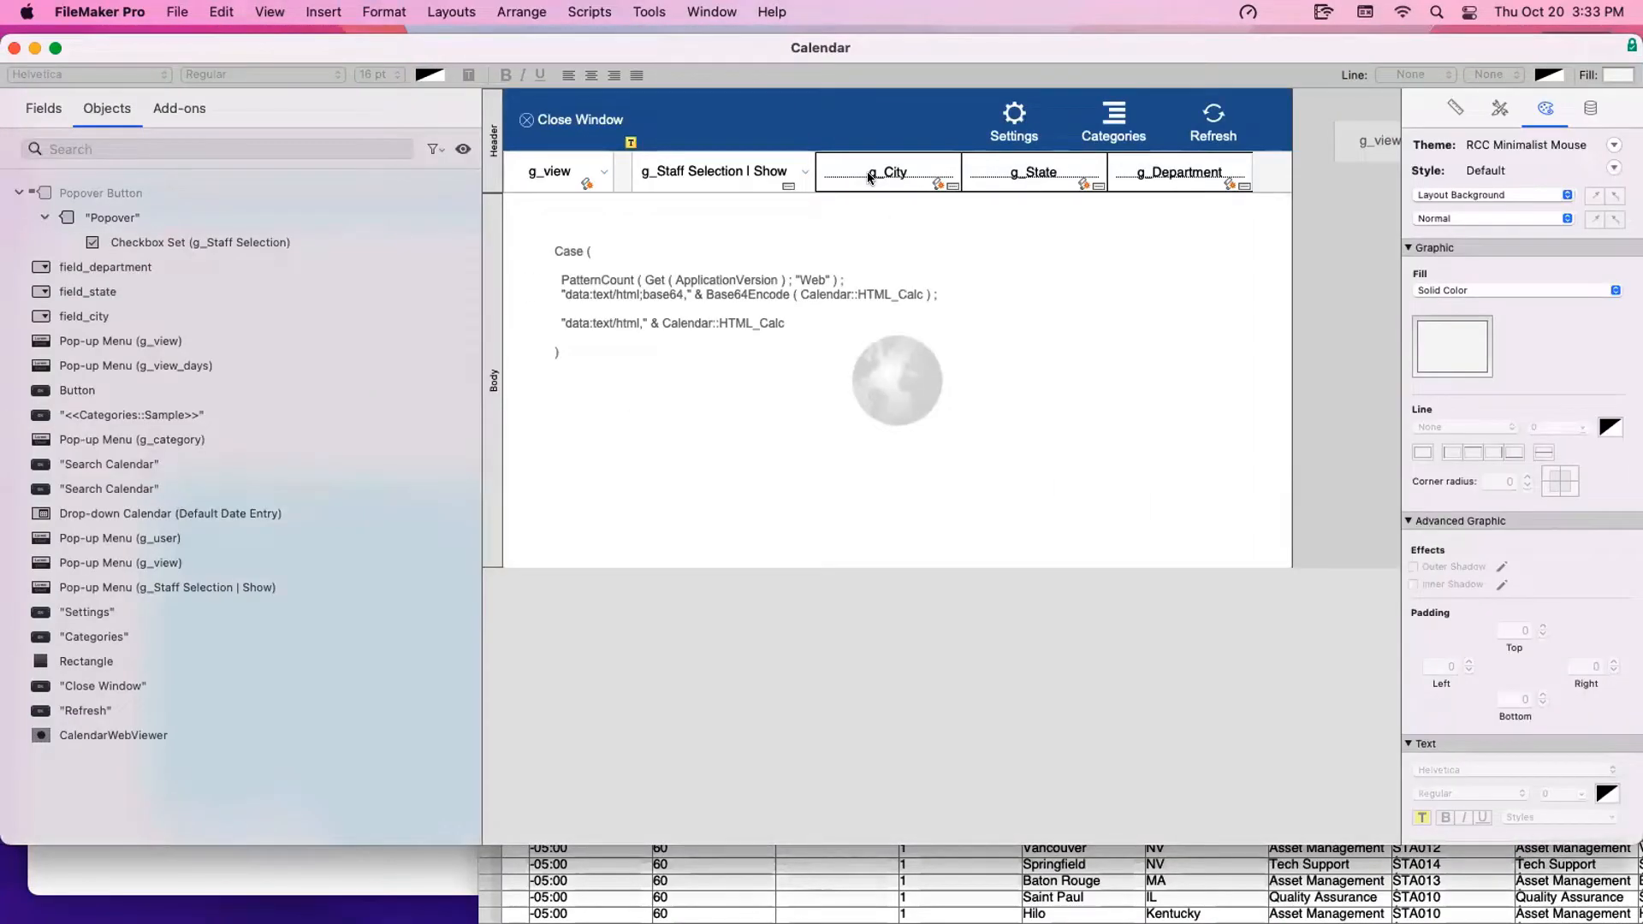
pyautogui.click(869, 177)
pyautogui.keyDown('shift'); pyautogui.click(1012, 177); pyautogui.keyUp('shift')
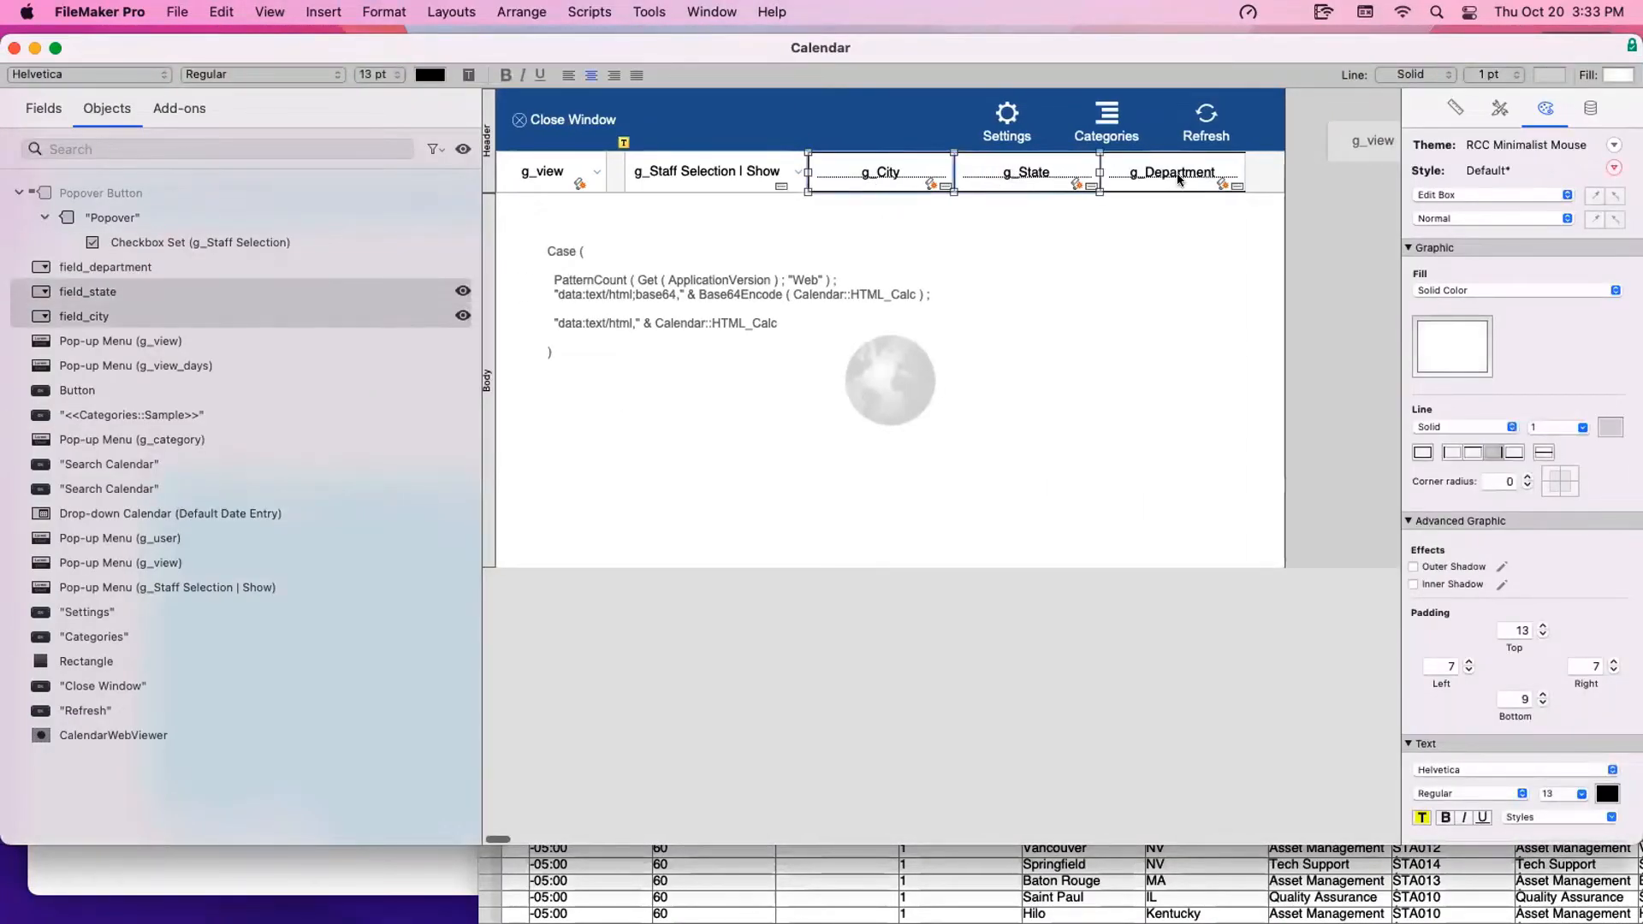
pyautogui.keyDown('shift'); pyautogui.click(1179, 176); pyautogui.keyUp('shift')
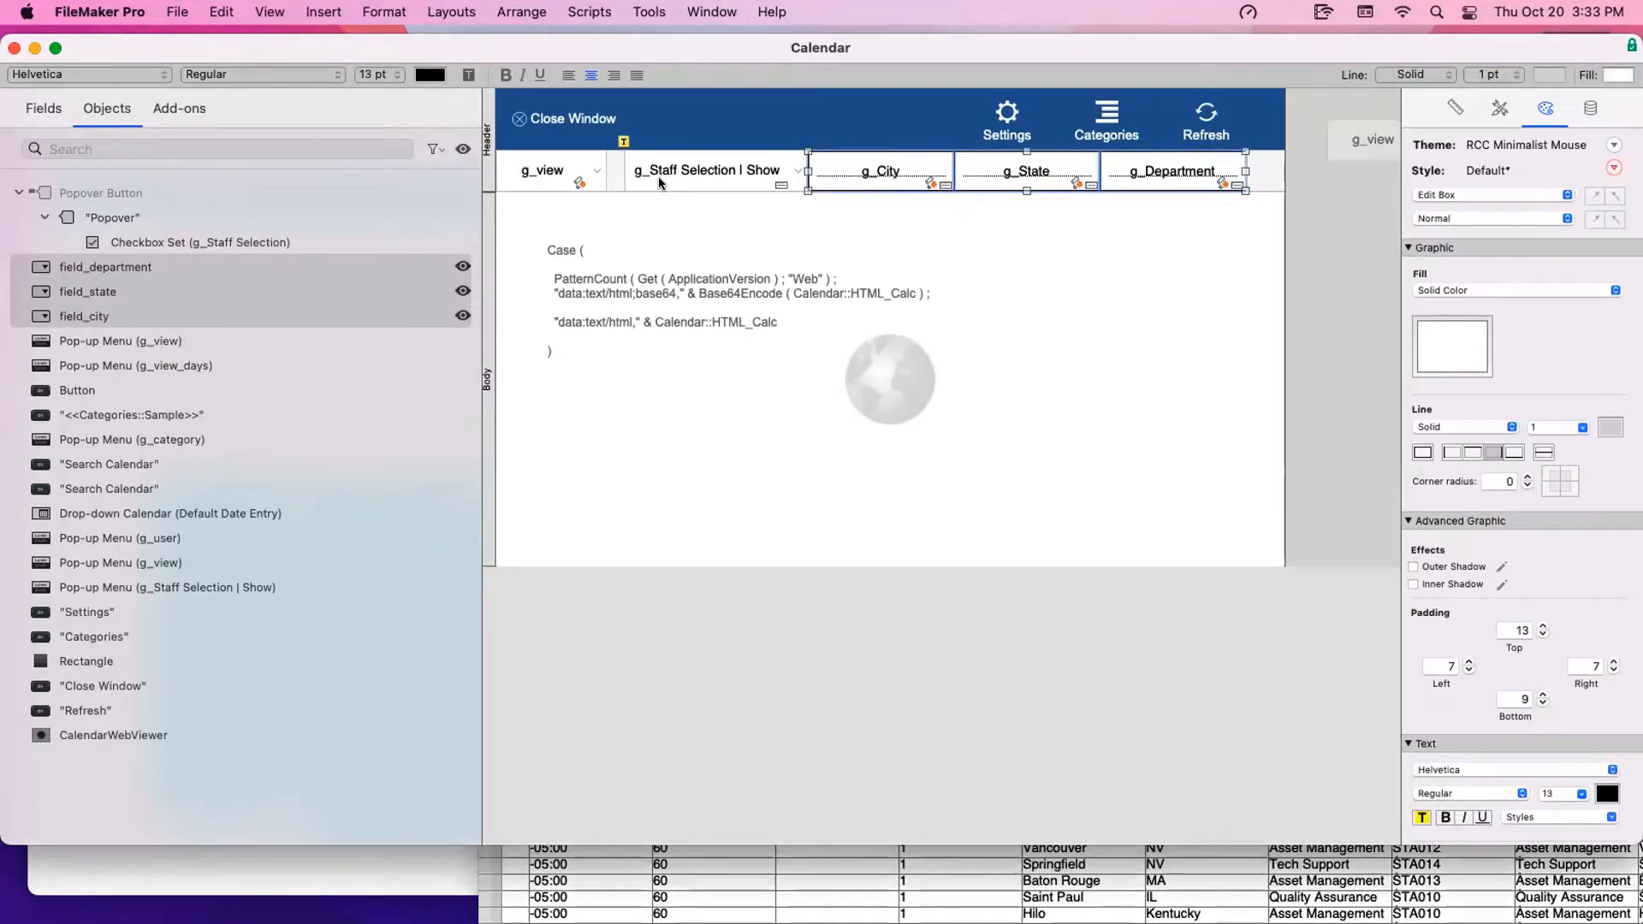
# Reopen the database definition and select the g_City, g_Department, g_State and g_Staff Selection fields of the Calendar table
pyautogui.press('super+shift+d')
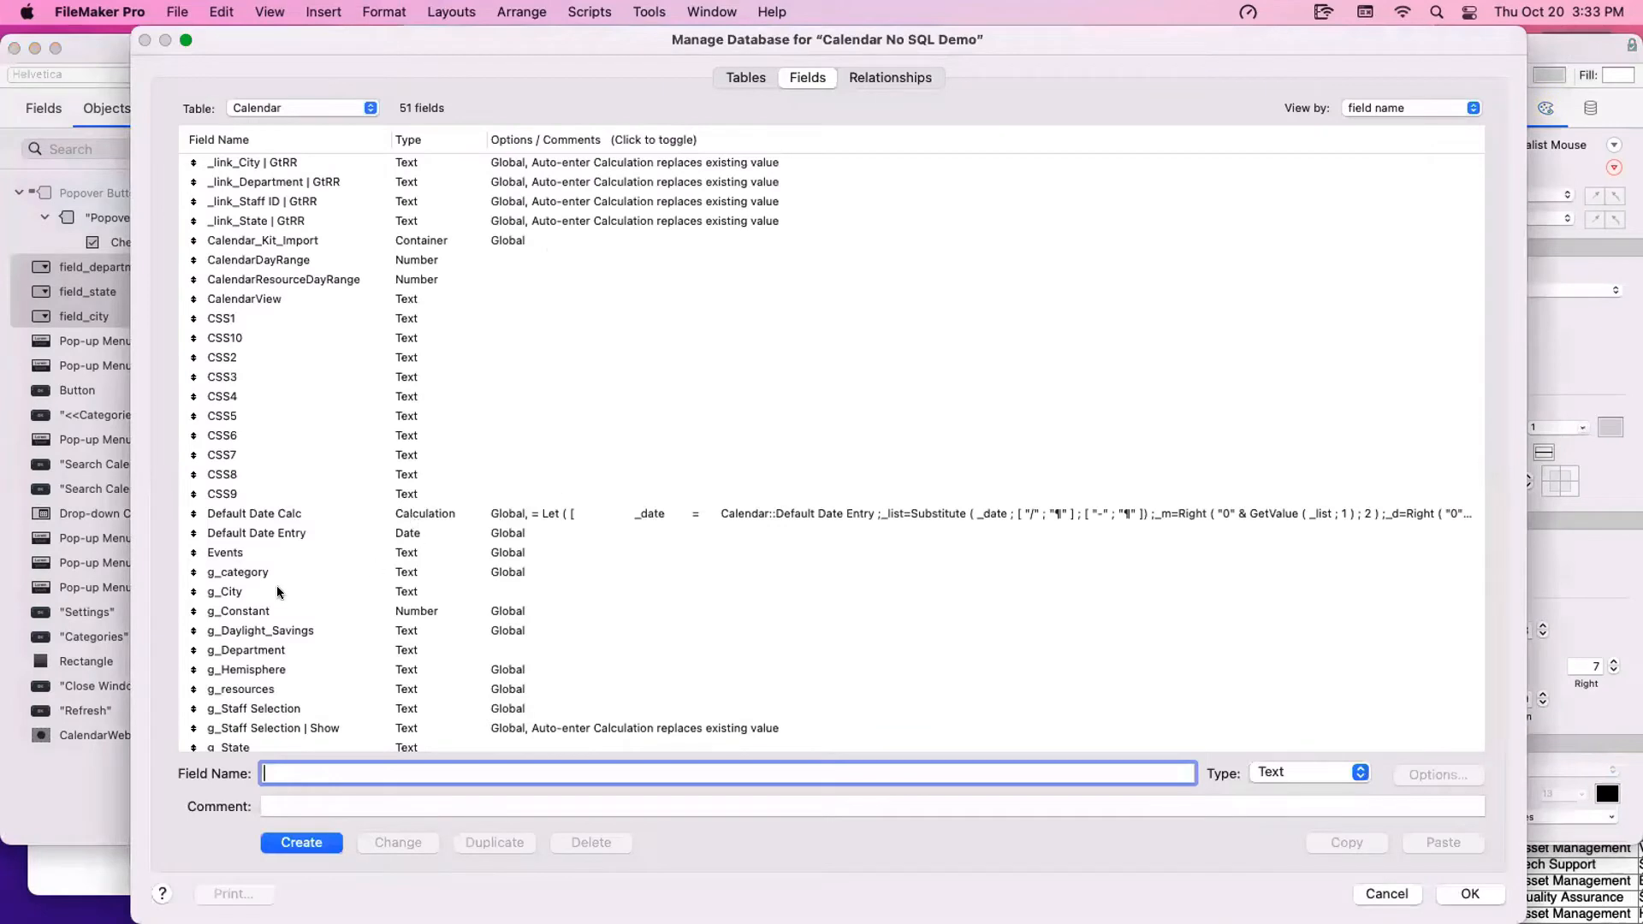
pyautogui.click(279, 592)
pyautogui.keyDown('super'); pyautogui.click(291, 651); pyautogui.keyUp('super')
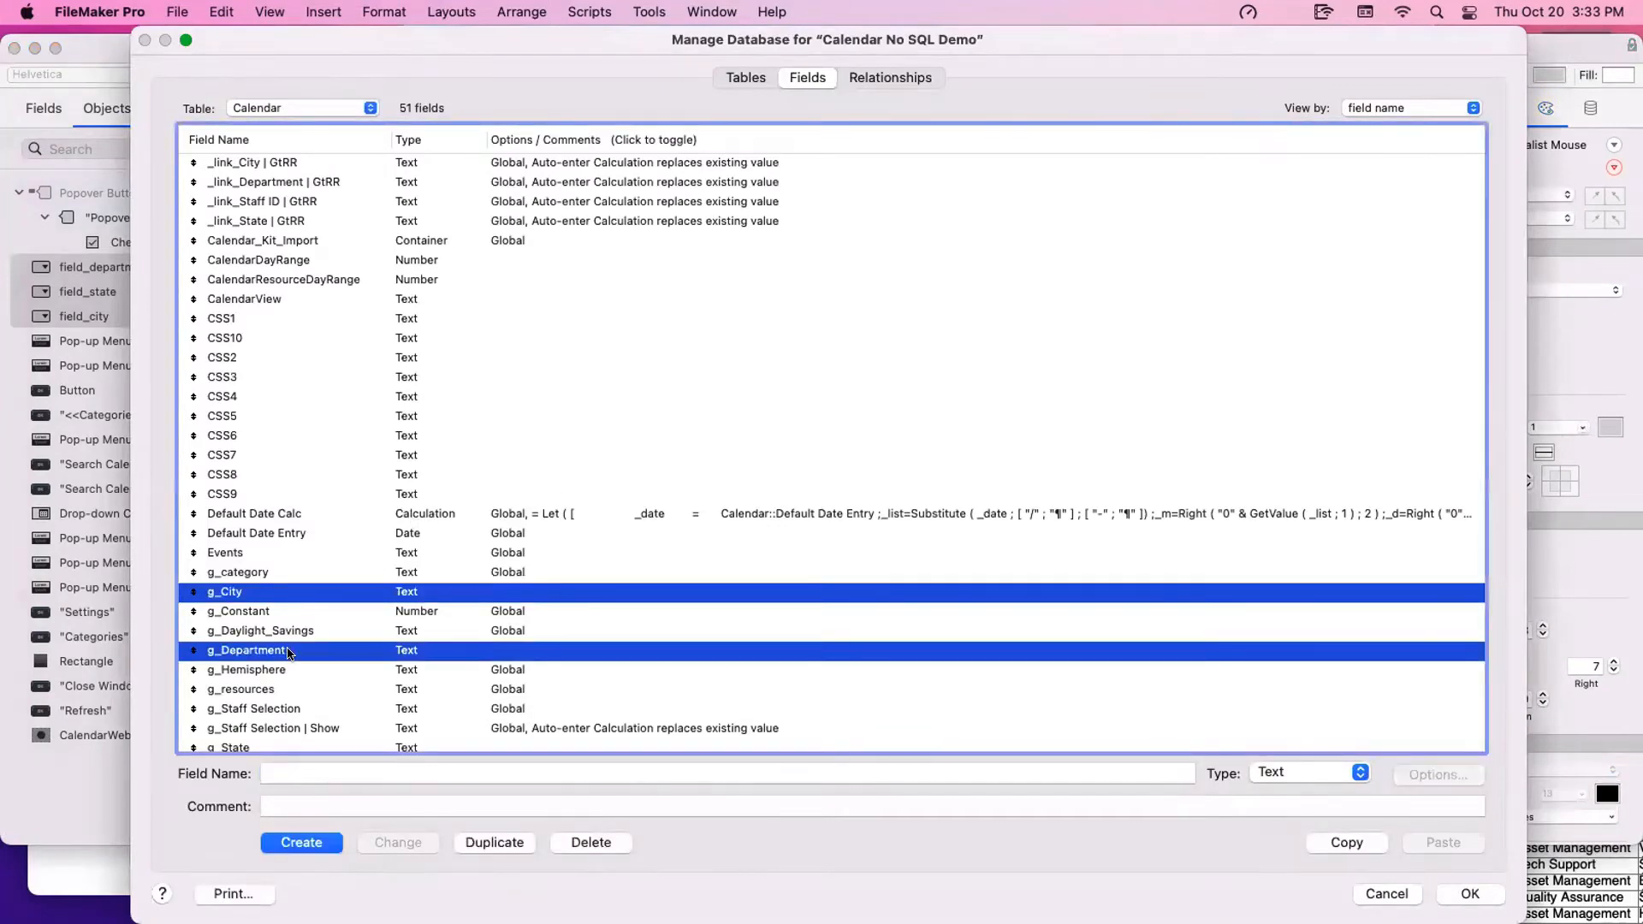
pyautogui.scroll(-2, 296, 700)
pyautogui.keyDown('super'); pyautogui.click(291, 695); pyautogui.keyUp('super')
pyautogui.keyDown('super'); pyautogui.click(309, 655); pyautogui.keyUp('super')
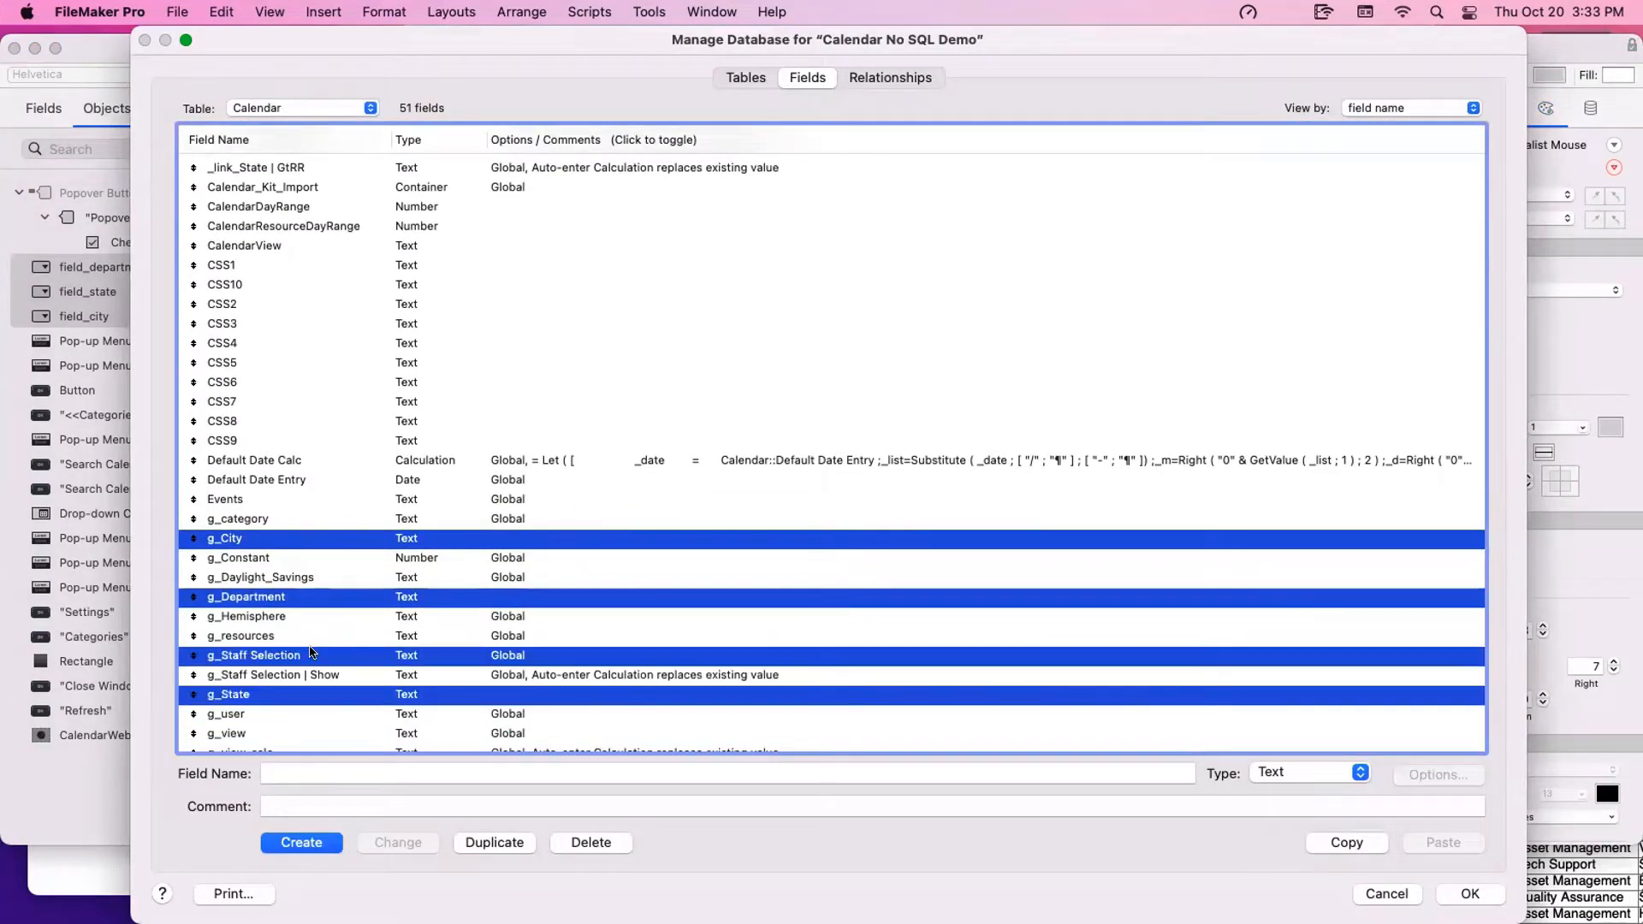
# Turn on global storage for the g_State field and accept the loss of its existing data
pyautogui.click(351, 710)
pyautogui.click(422, 690)
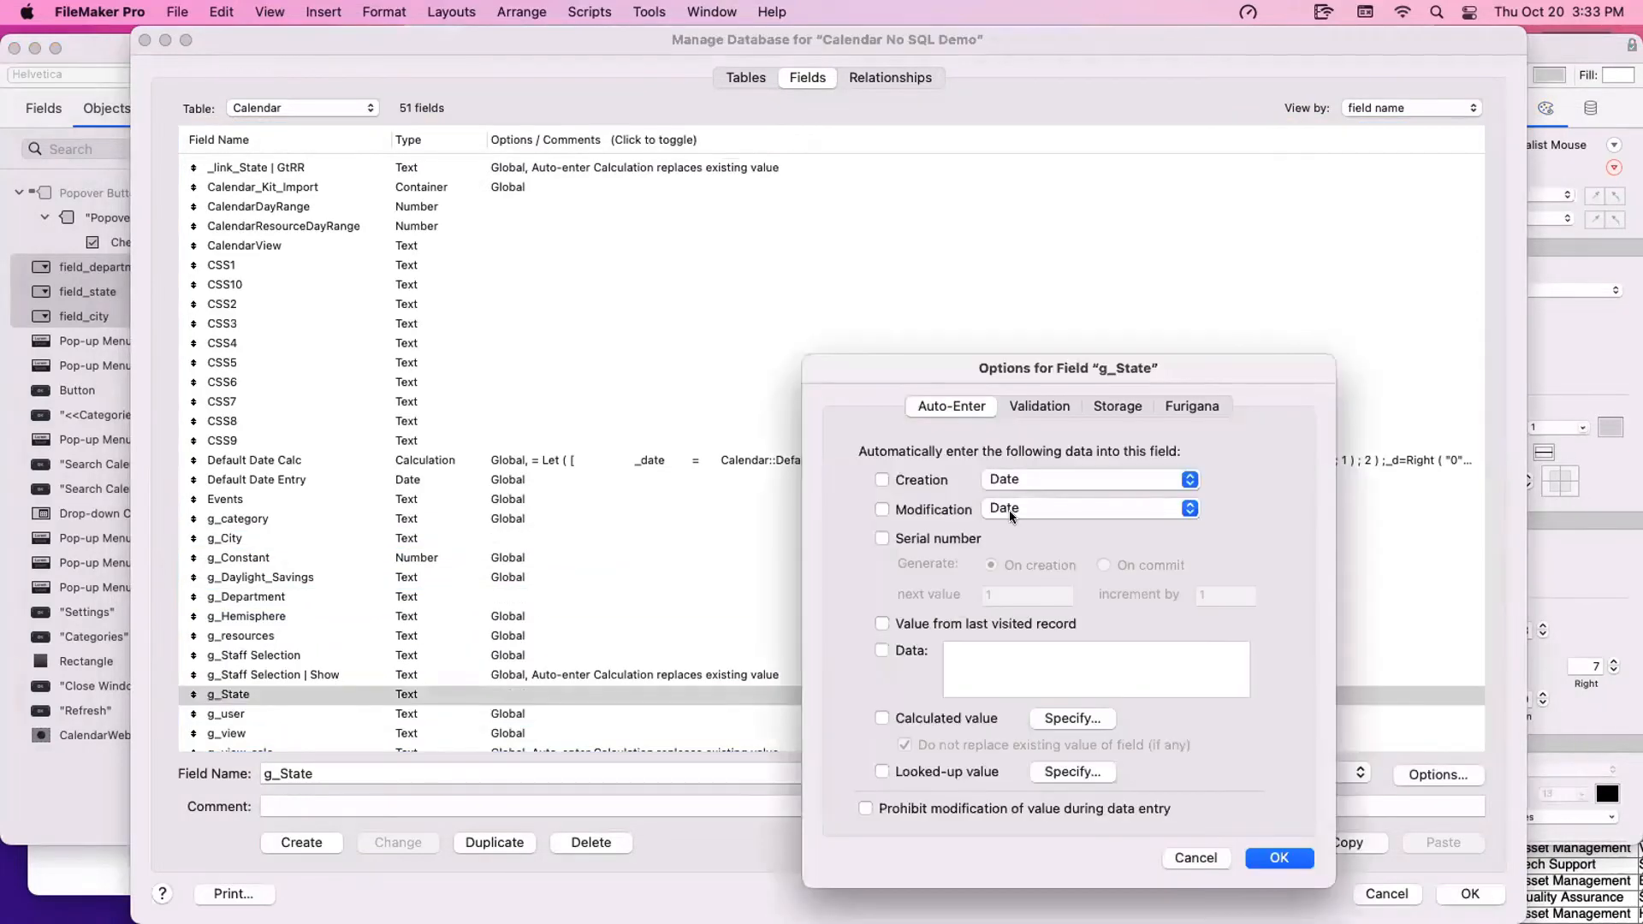
pyautogui.click(1120, 405)
pyautogui.click(948, 523)
pyautogui.click(1288, 853)
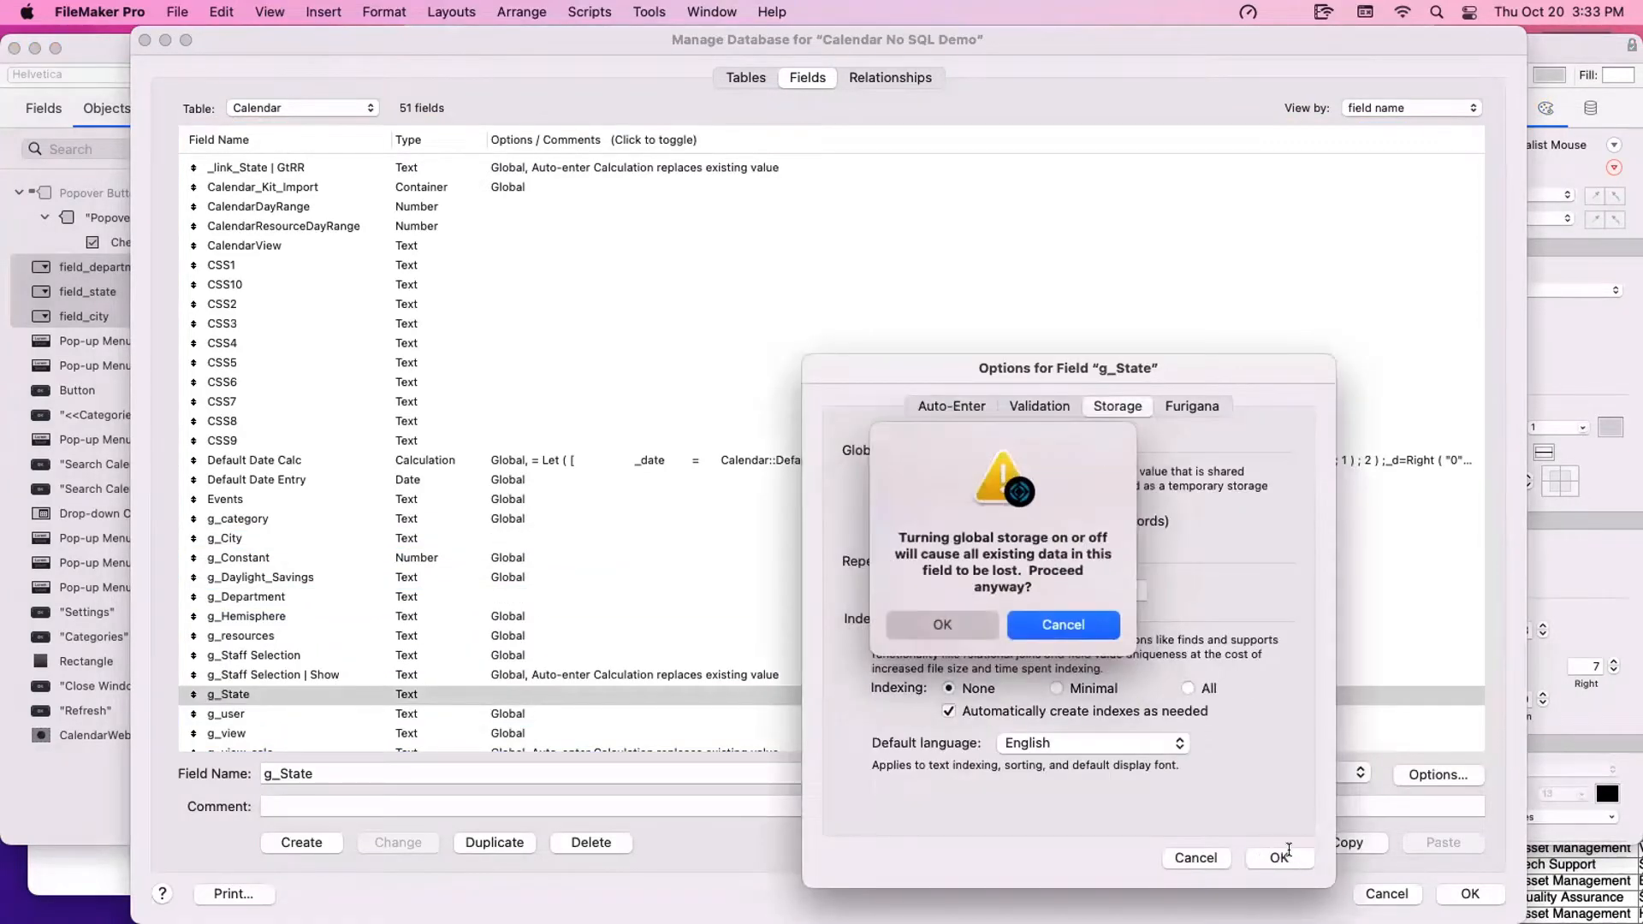
pyautogui.click(950, 624)
pyautogui.click(1277, 858)
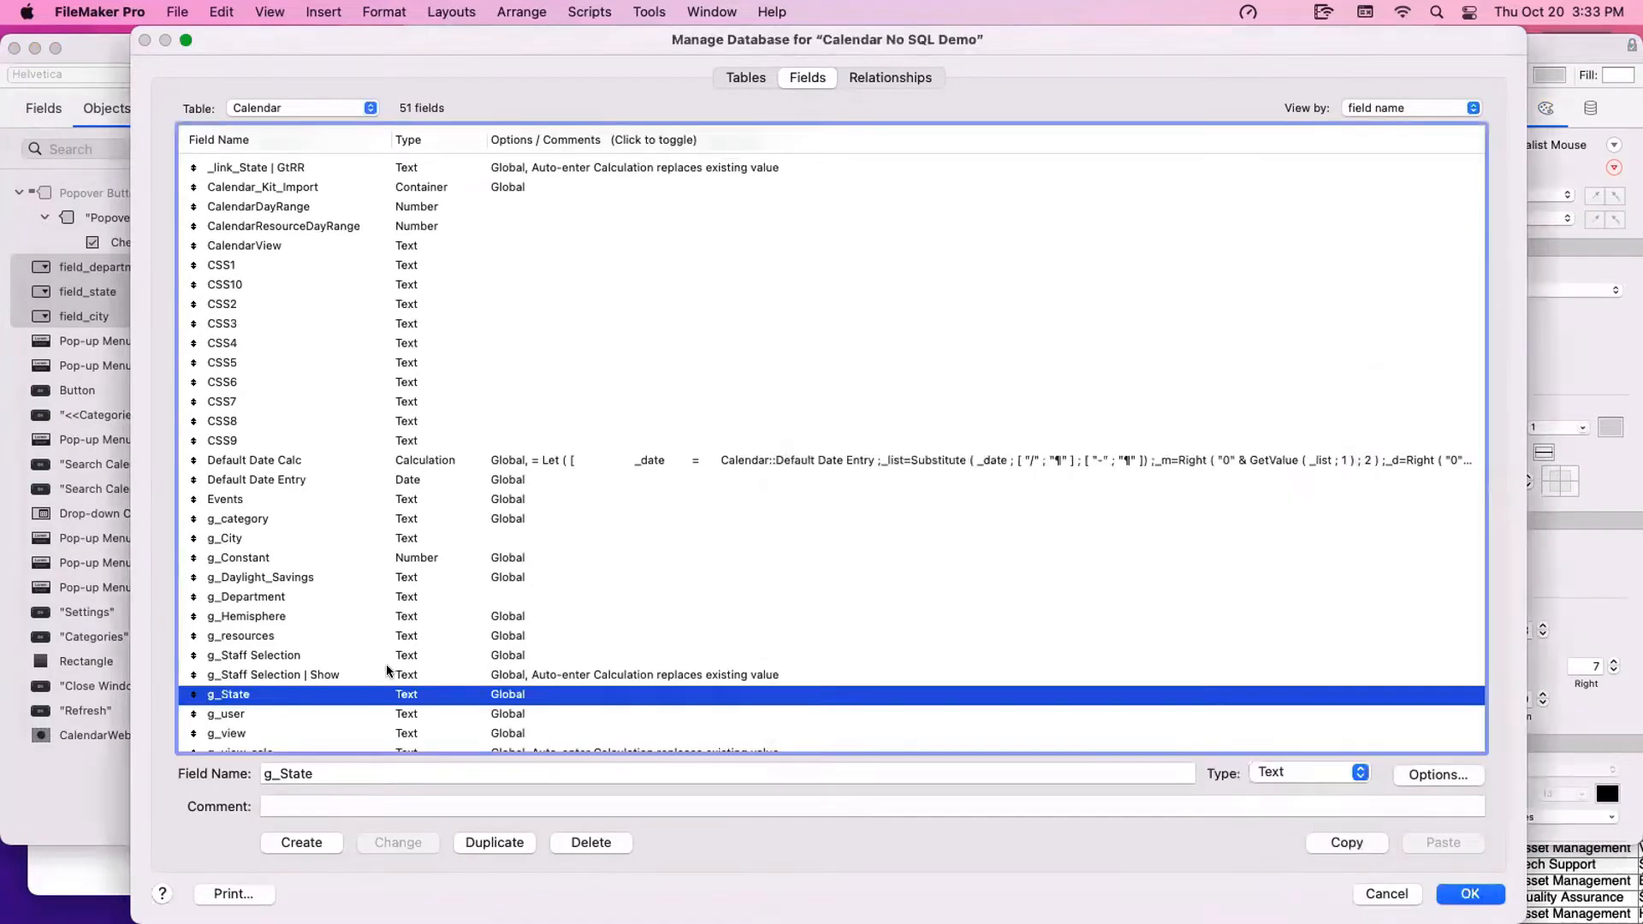
# Turn on global storage for the g_City field and accept the loss of its existing data
pyautogui.keyDown('super'); pyautogui.click(257, 655); pyautogui.keyUp('super')
pyautogui.keyDown('super'); pyautogui.click(261, 593); pyautogui.keyUp('super')
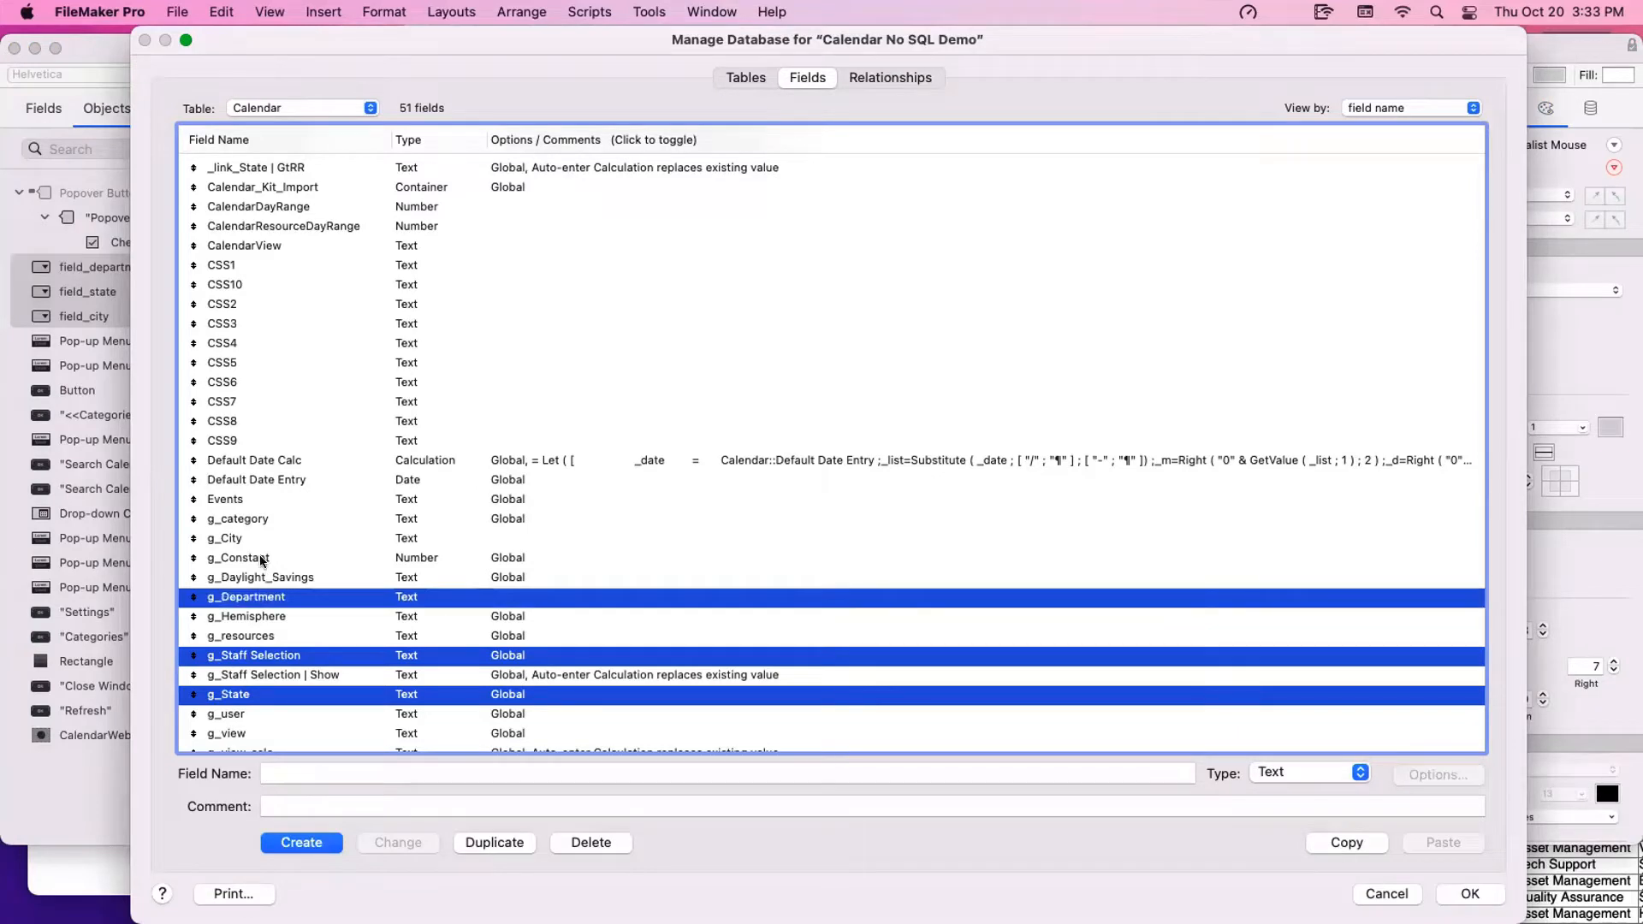
pyautogui.keyDown('super'); pyautogui.click(251, 538); pyautogui.keyUp('super')
pyautogui.click(325, 497)
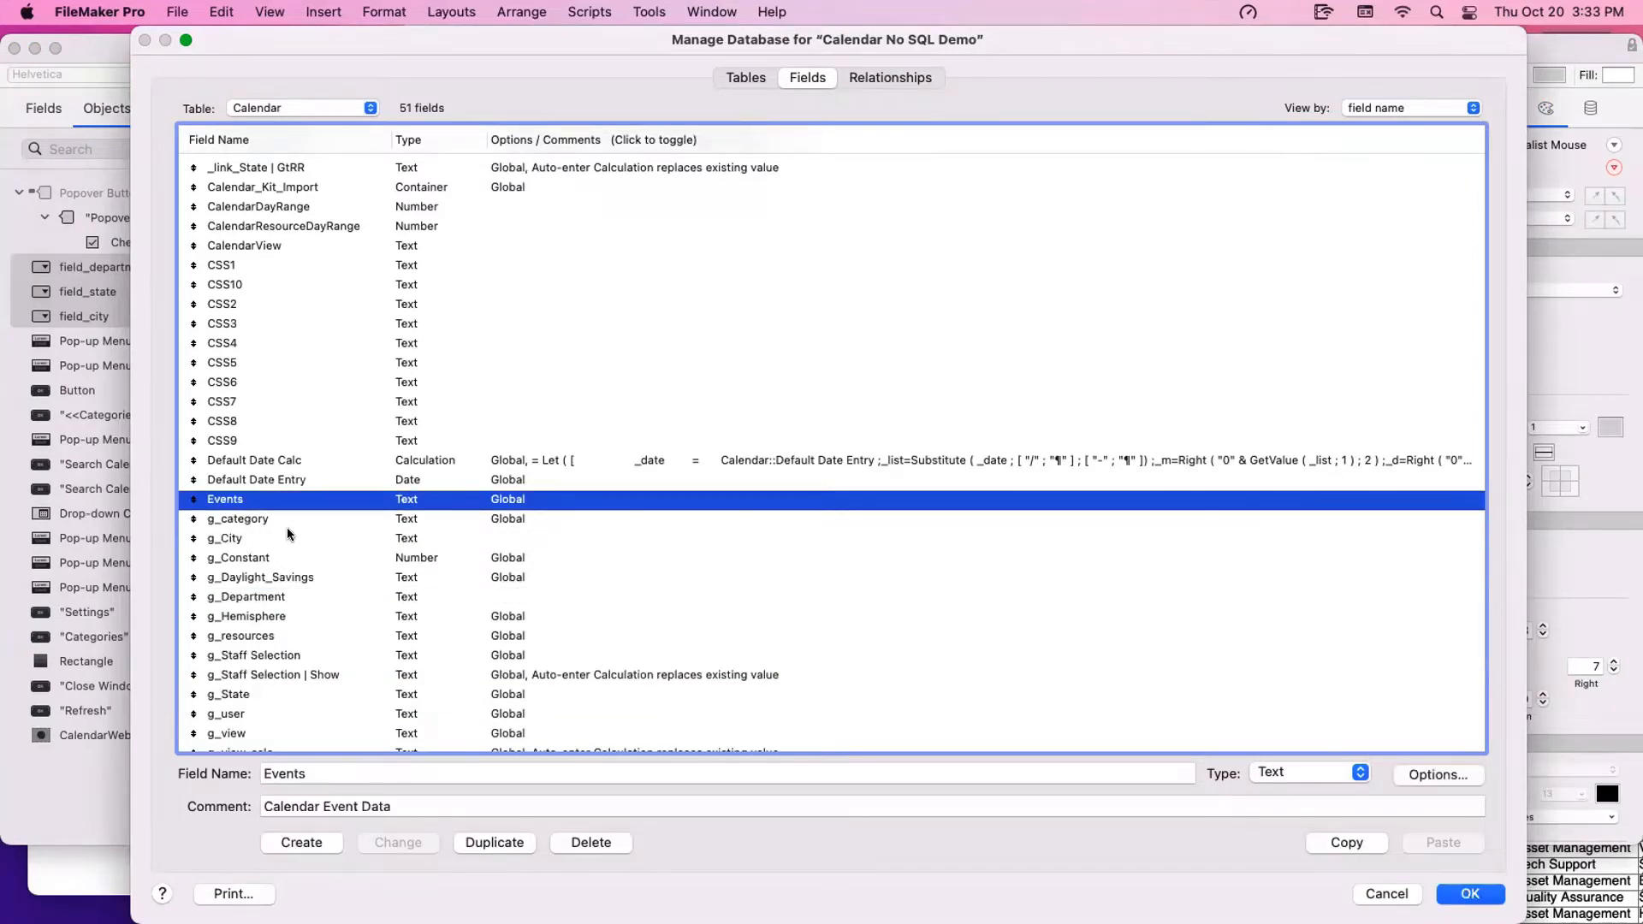
pyautogui.doubleClick(285, 532)
pyautogui.click(994, 521)
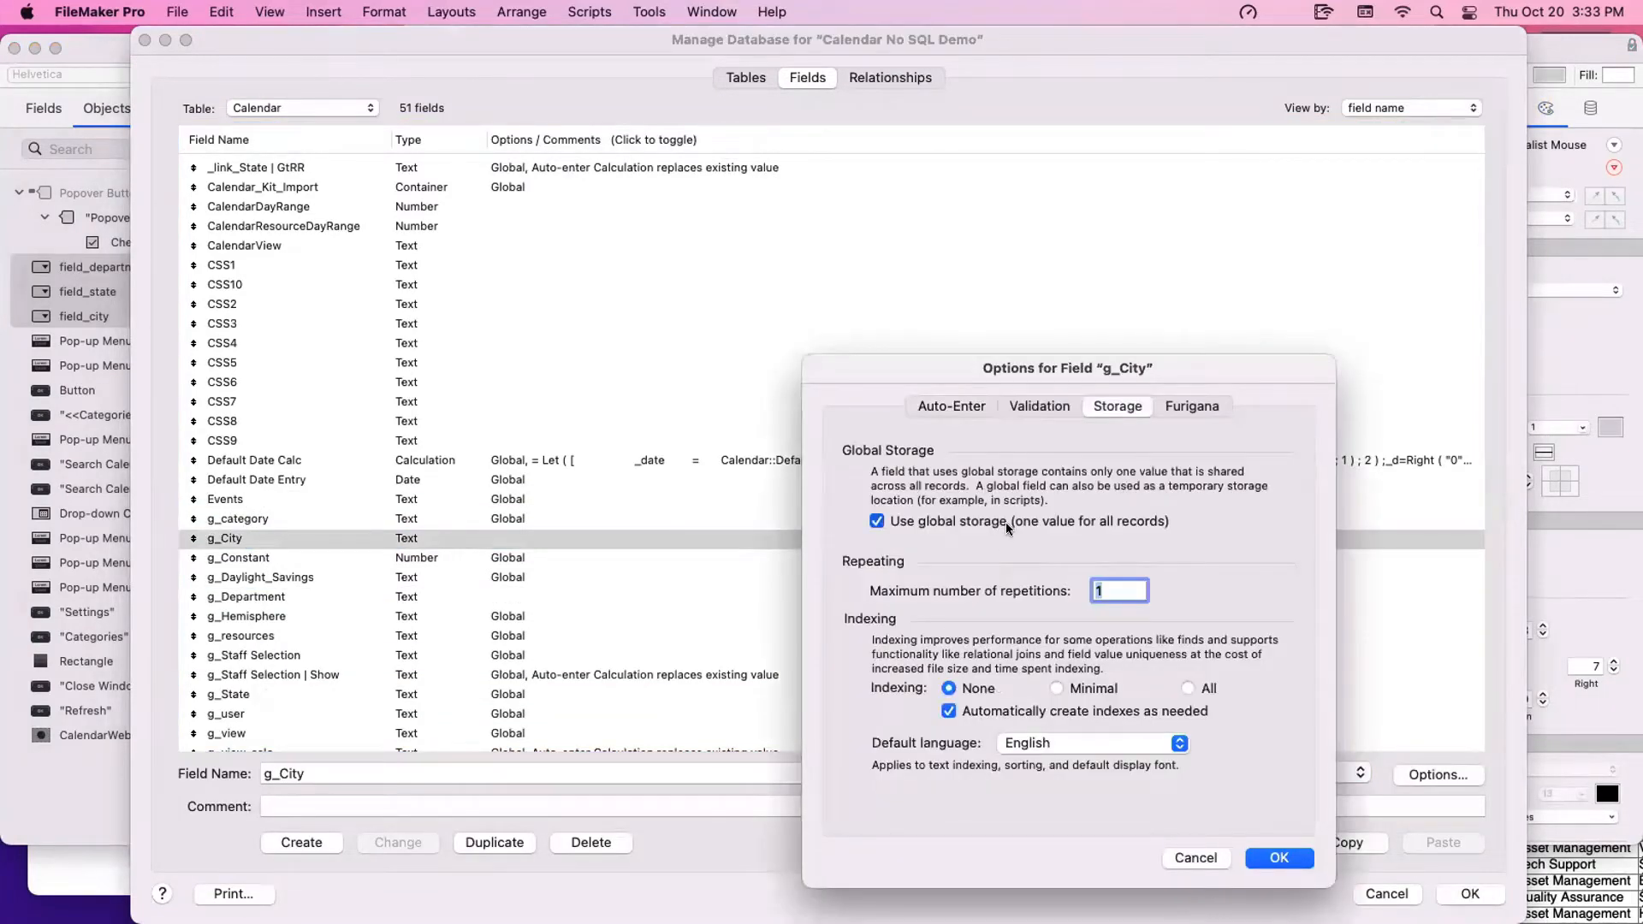
pyautogui.click(942, 624)
pyautogui.click(1275, 858)
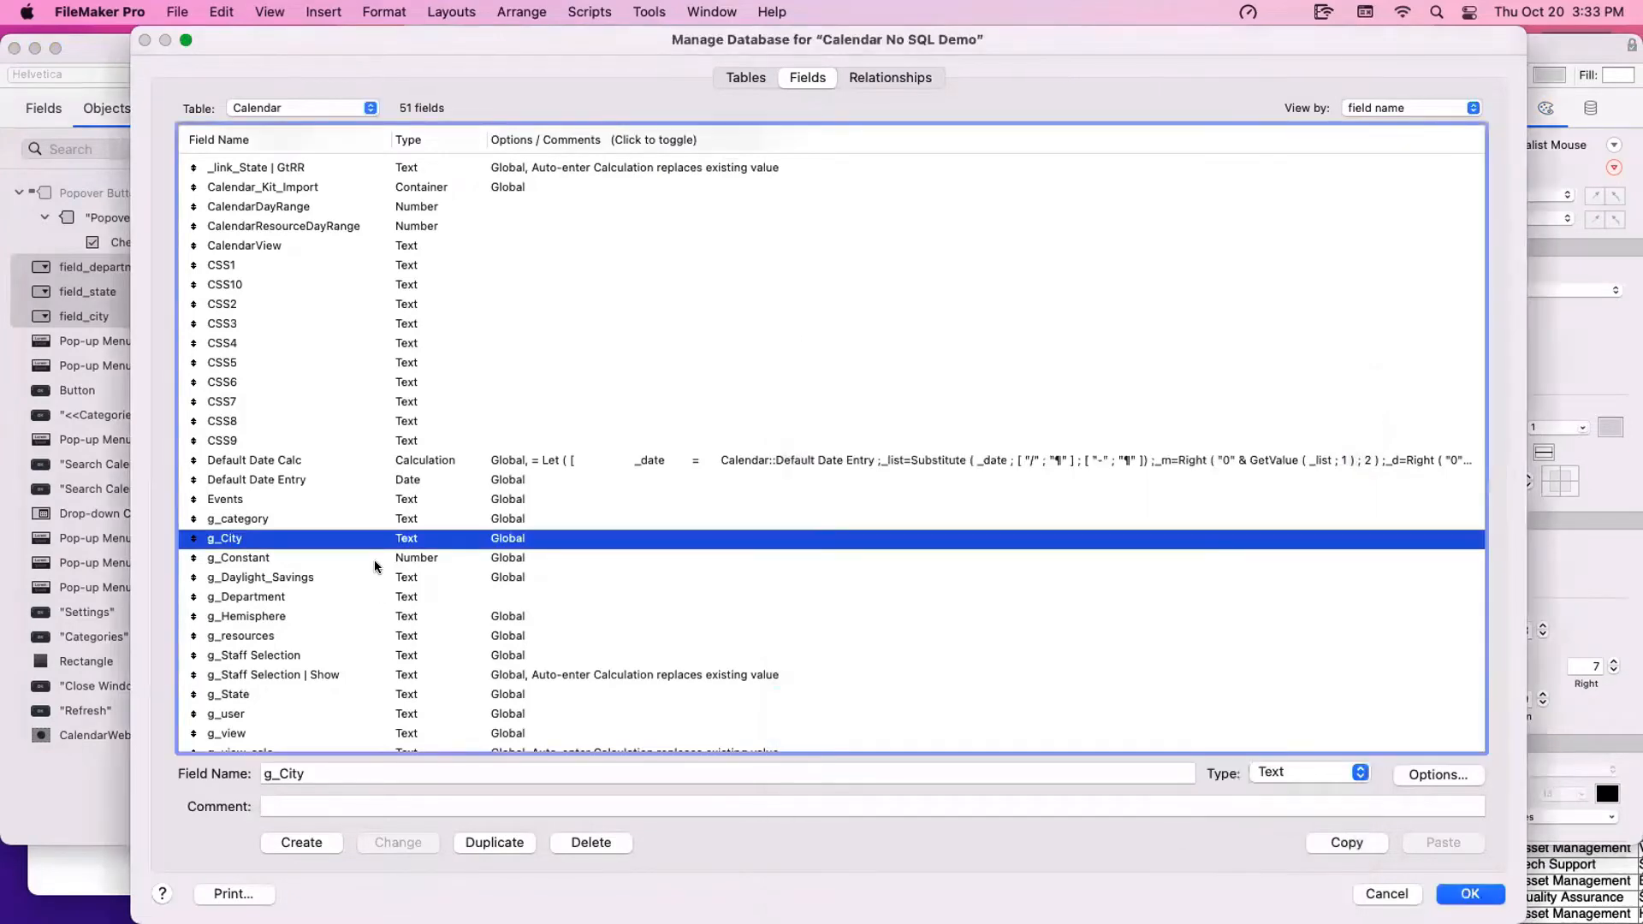
# Turn on global storage for the g_Department field, accepting the data loss, and save the database definition
pyautogui.click(322, 596)
pyautogui.doubleClick(321, 597)
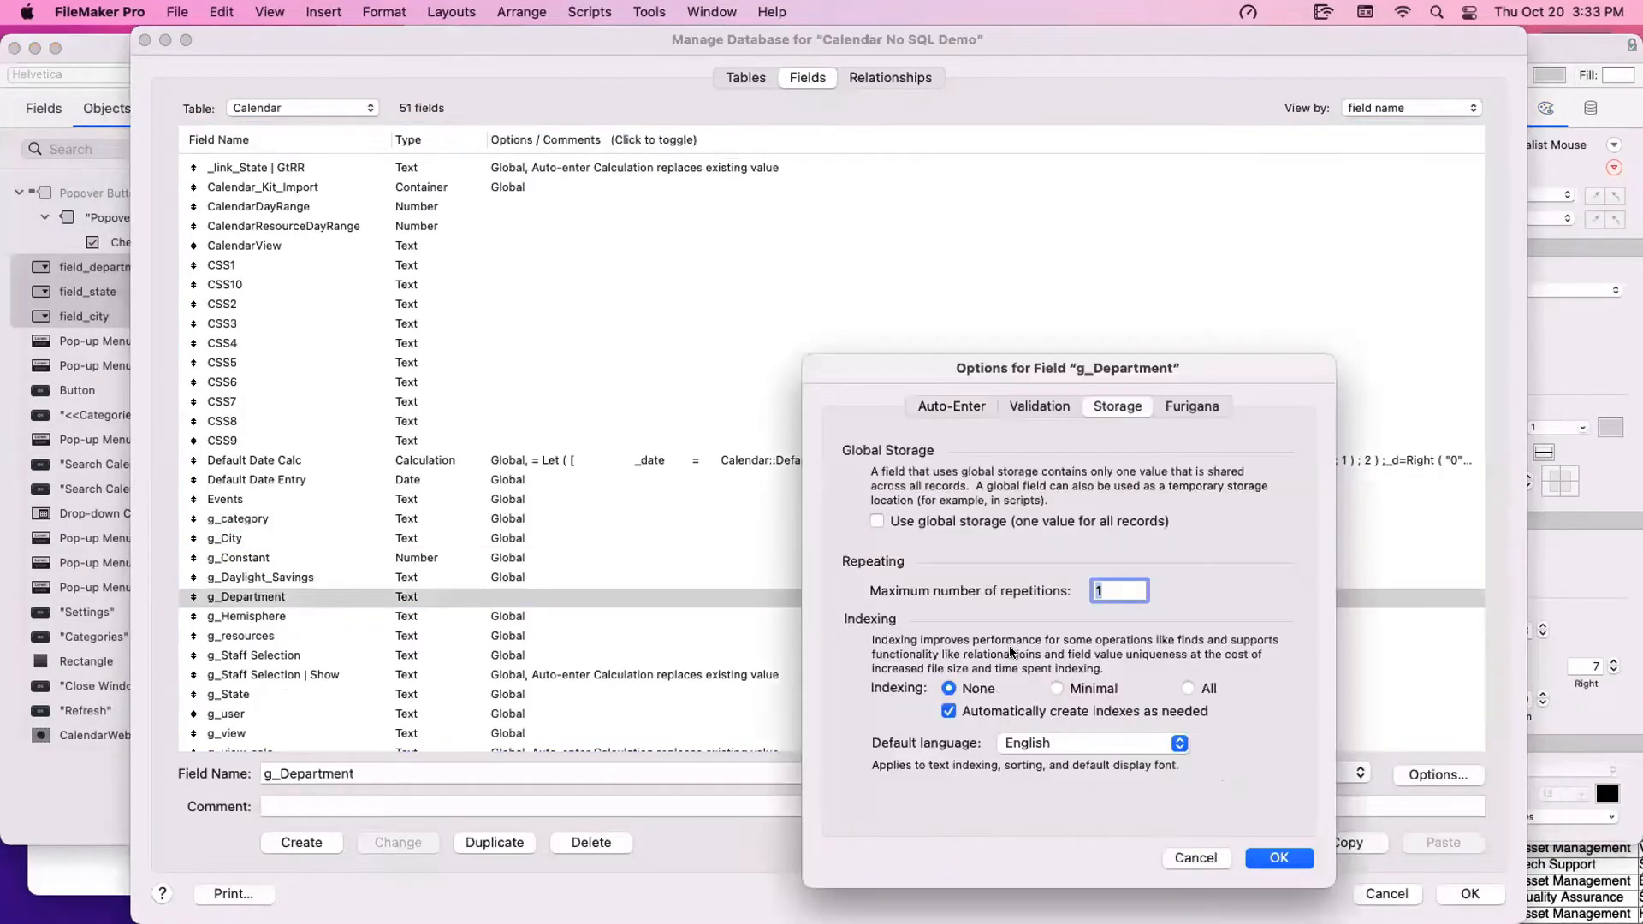
pyautogui.click(944, 520)
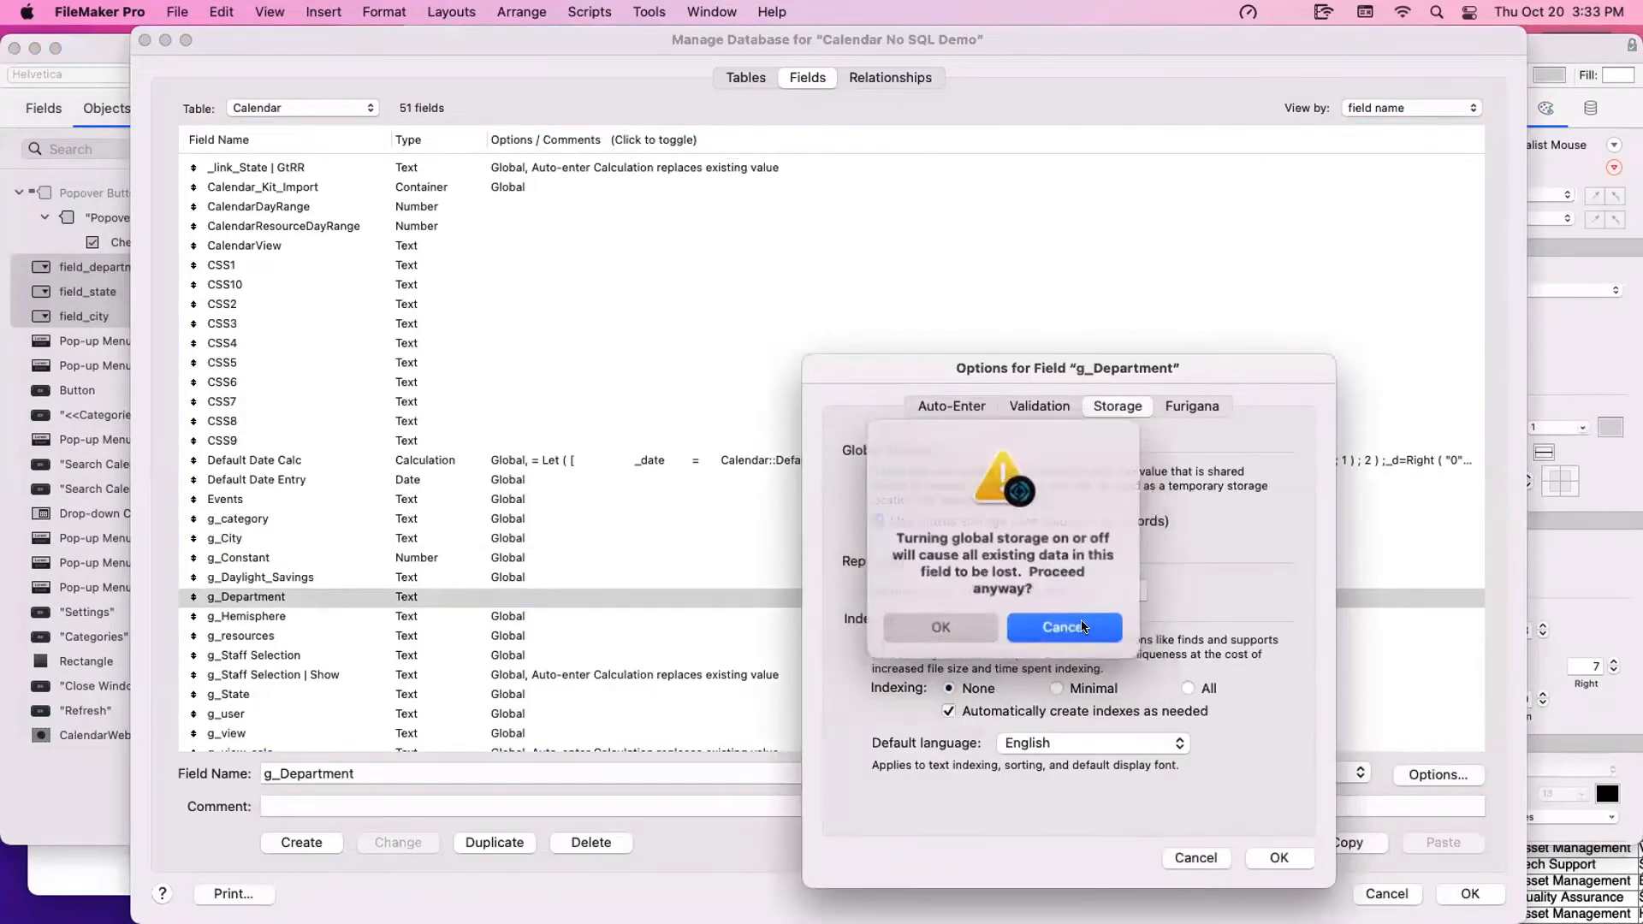
pyautogui.click(942, 625)
pyautogui.click(1278, 857)
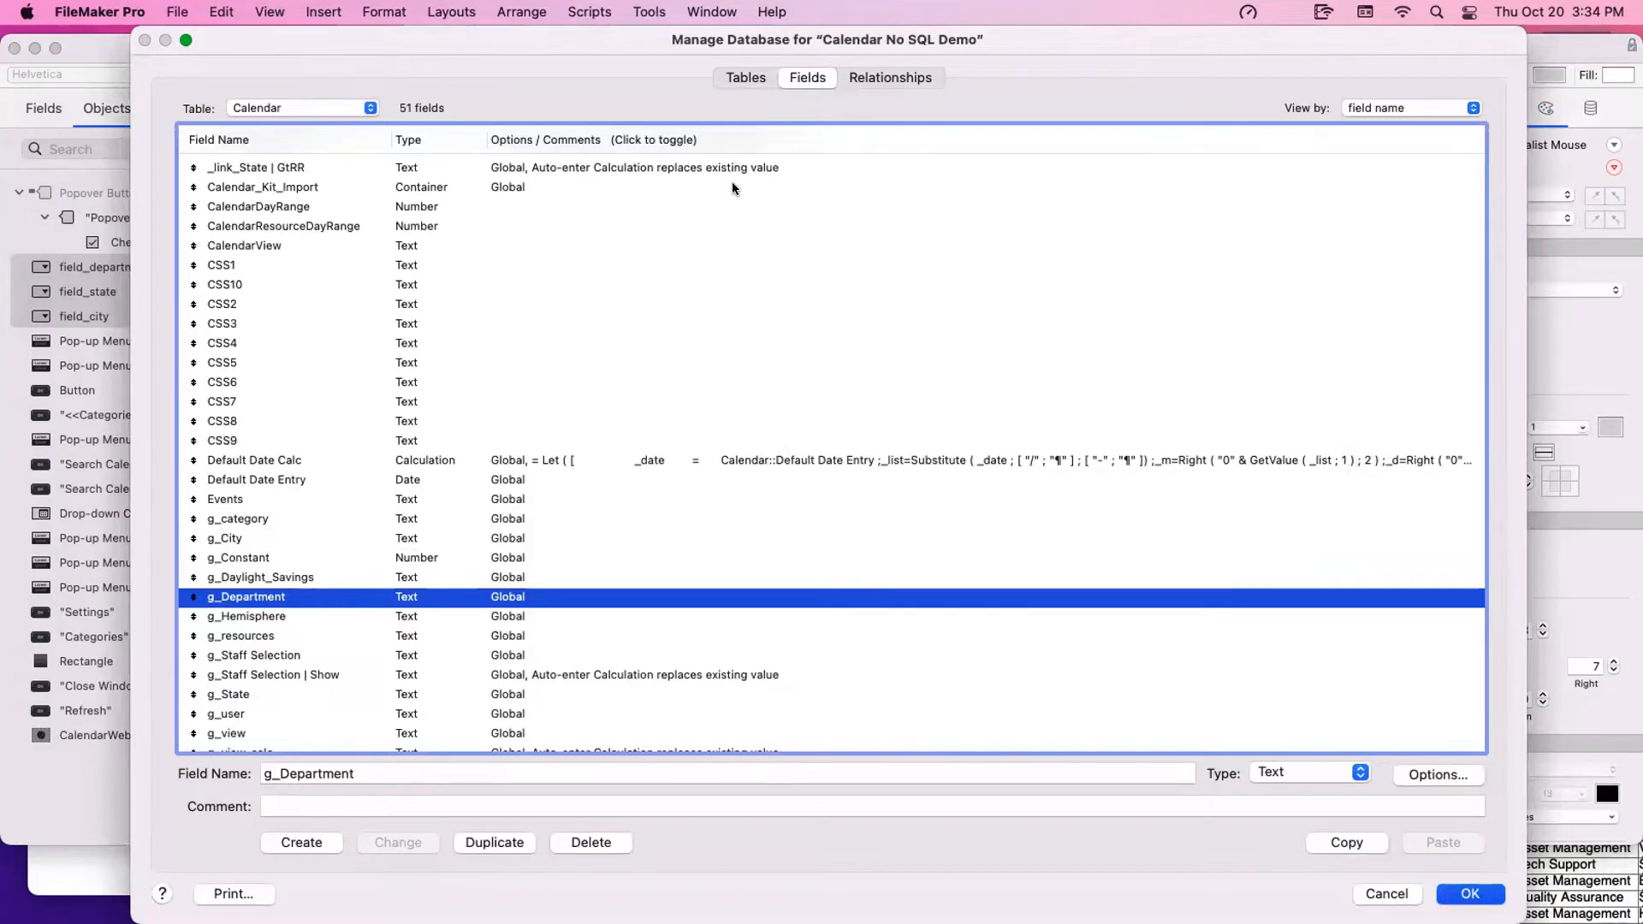
pyautogui.press('Return')
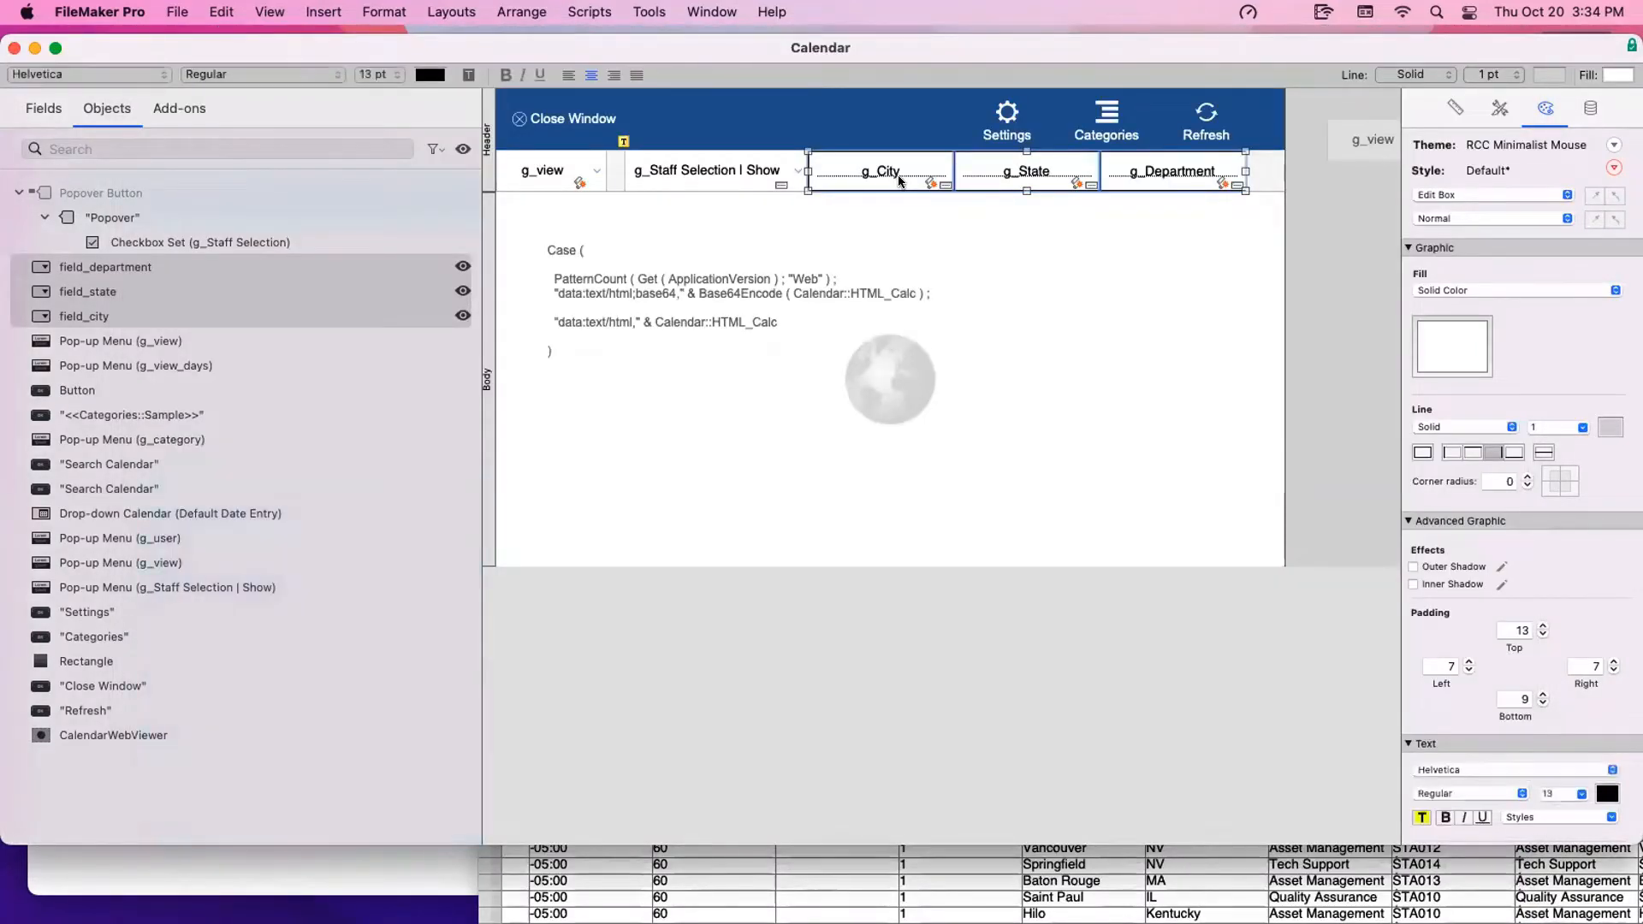
# Return the Calendar window to Browse mode and filter the calendar by city, trying Athens and Annapolis
pyautogui.press('super+b')
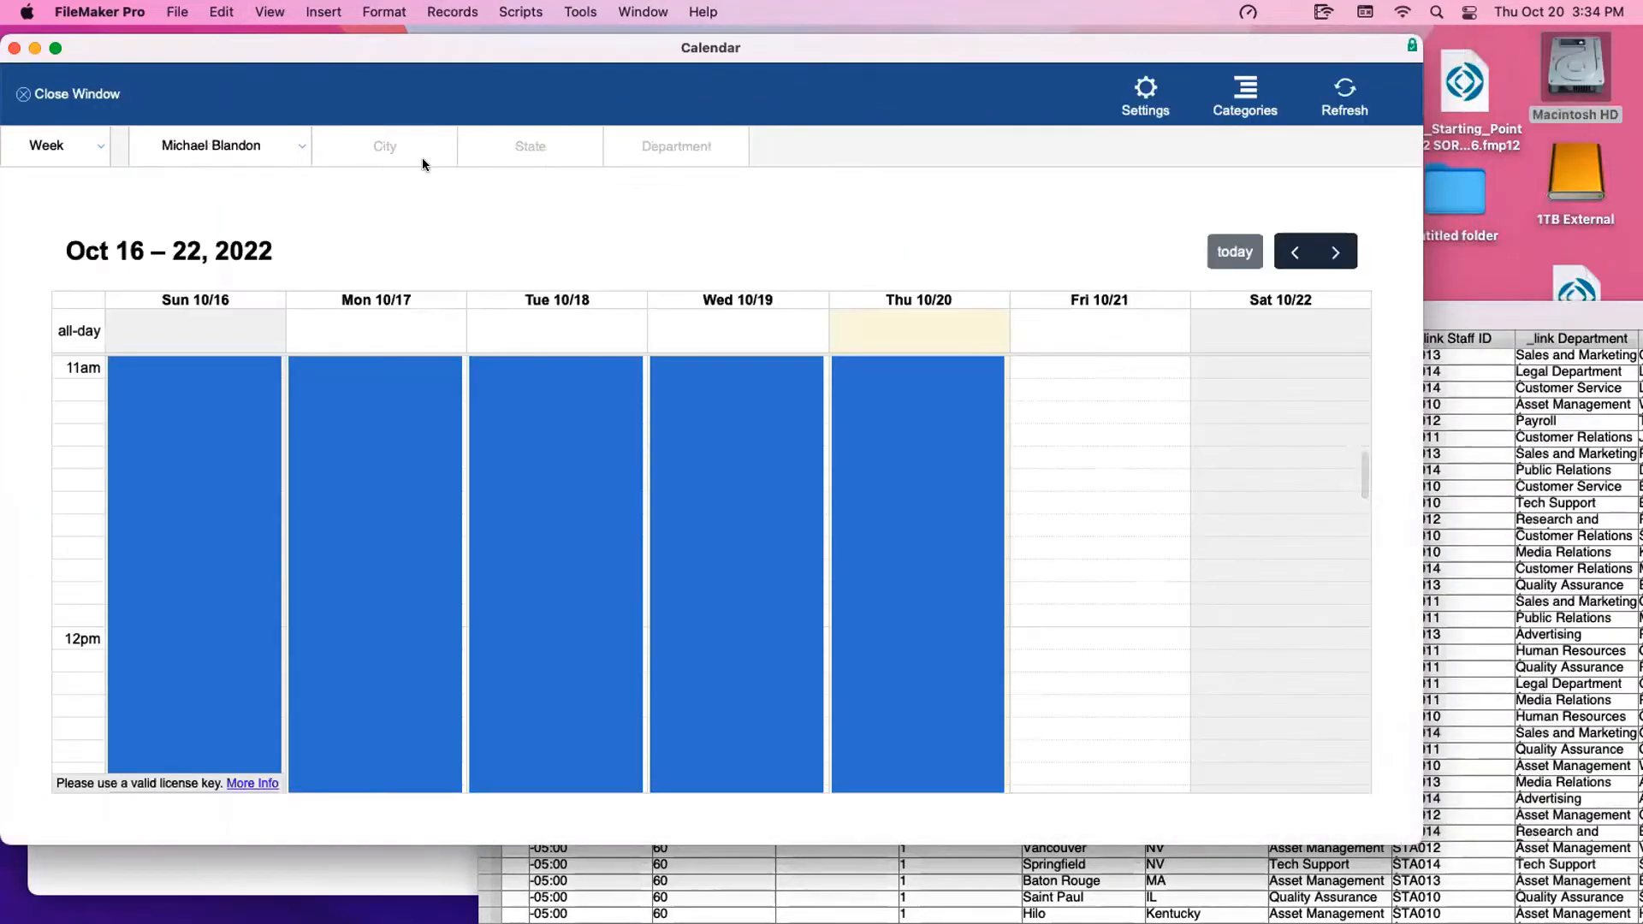
pyautogui.click(415, 157)
pyautogui.click(387, 250)
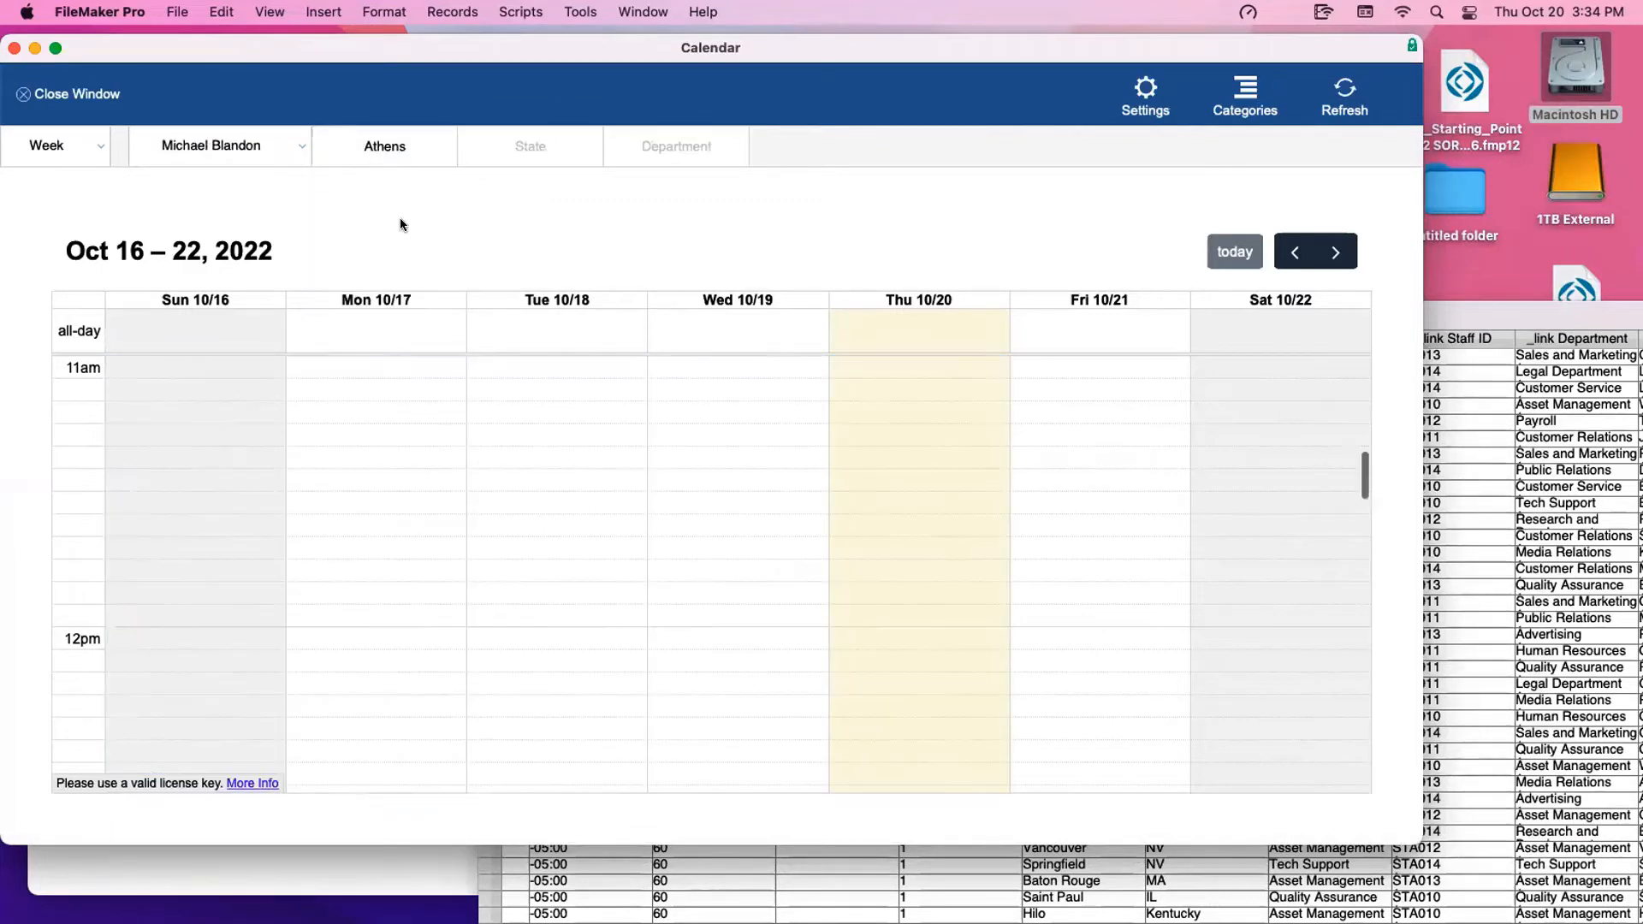
pyautogui.click(388, 154)
pyautogui.press('Escape')
pyautogui.click(387, 151)
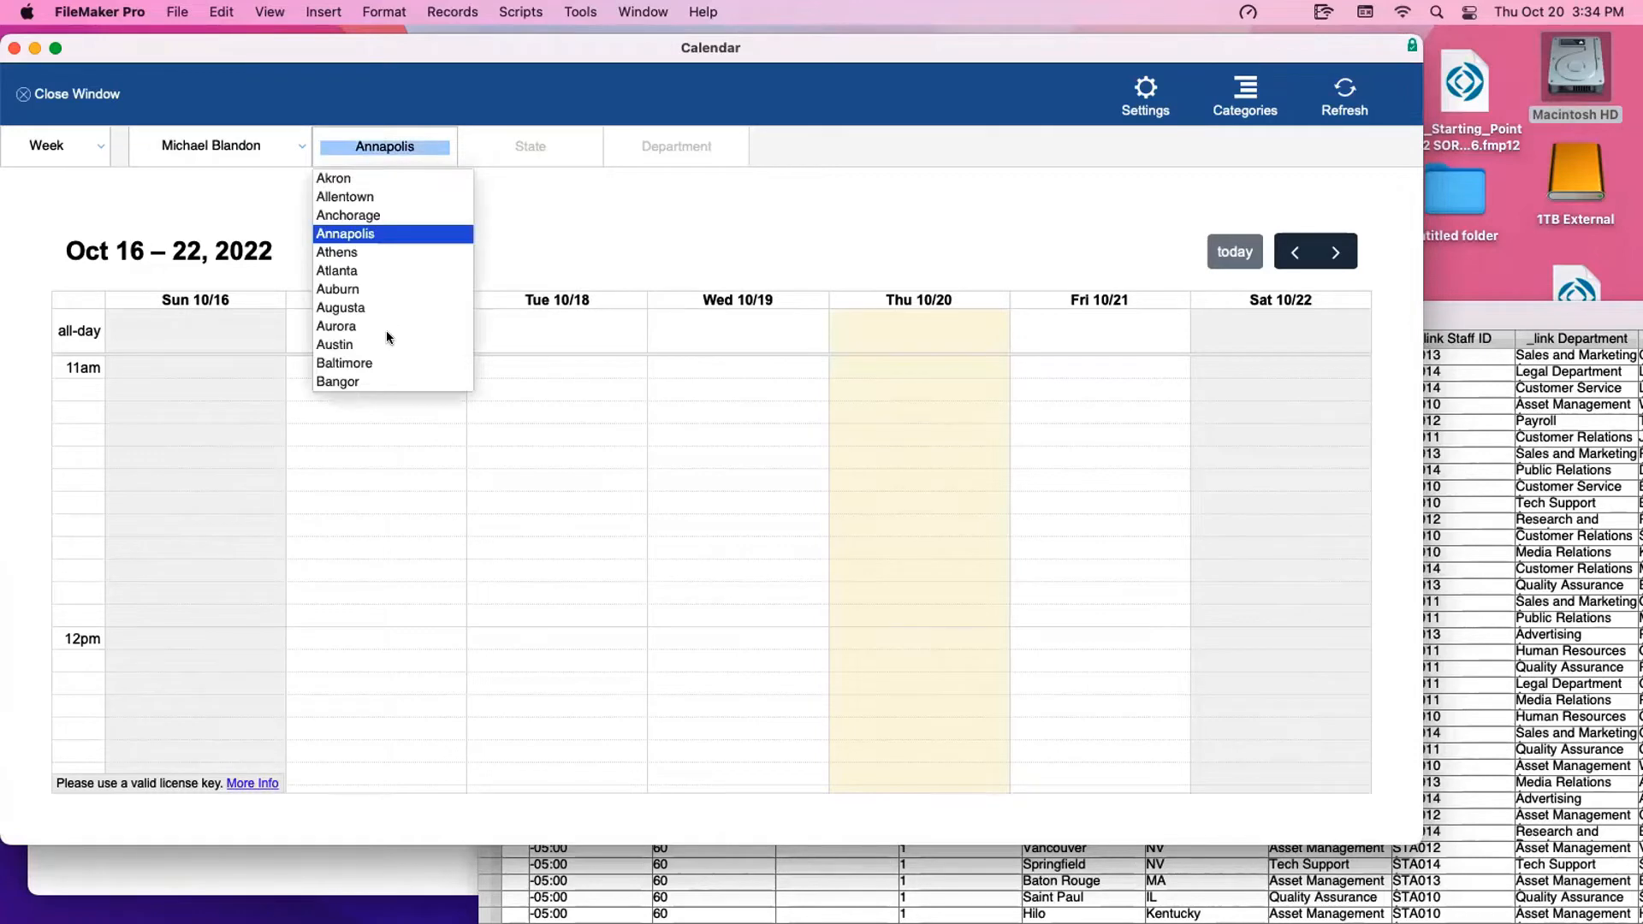
# Clear the city filter above the calendar
pyautogui.click(408, 151)
pyautogui.press('super+a')
pyautogui.press('BackSpace')
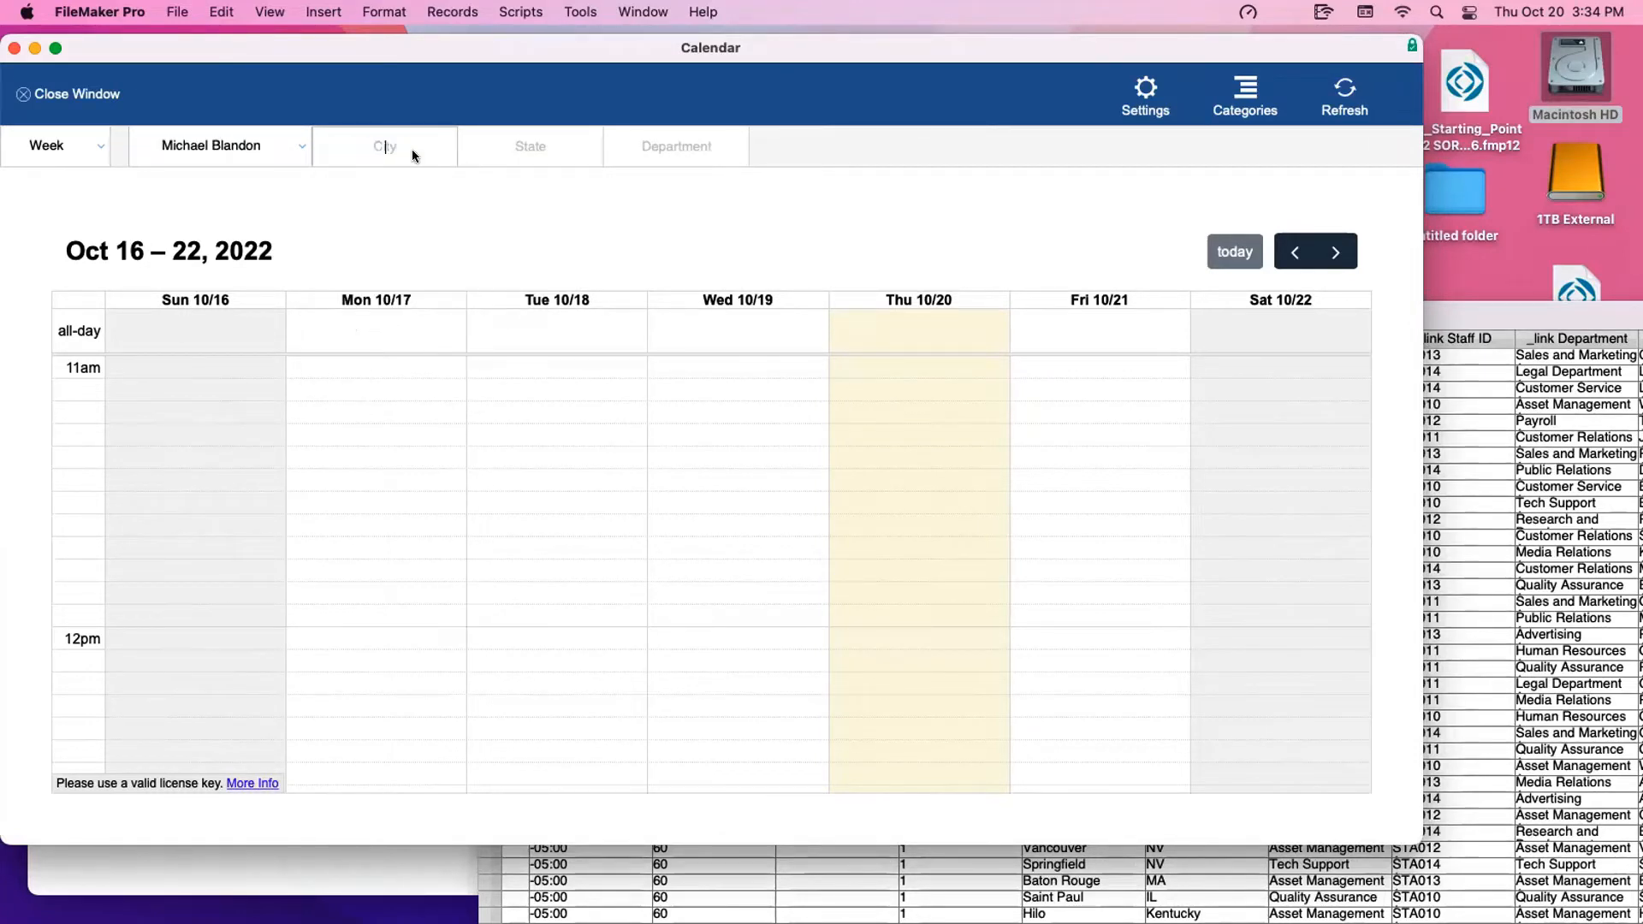
# Filter the calendar by state CA and add a second staff member to the staff filter
pyautogui.click(546, 137)
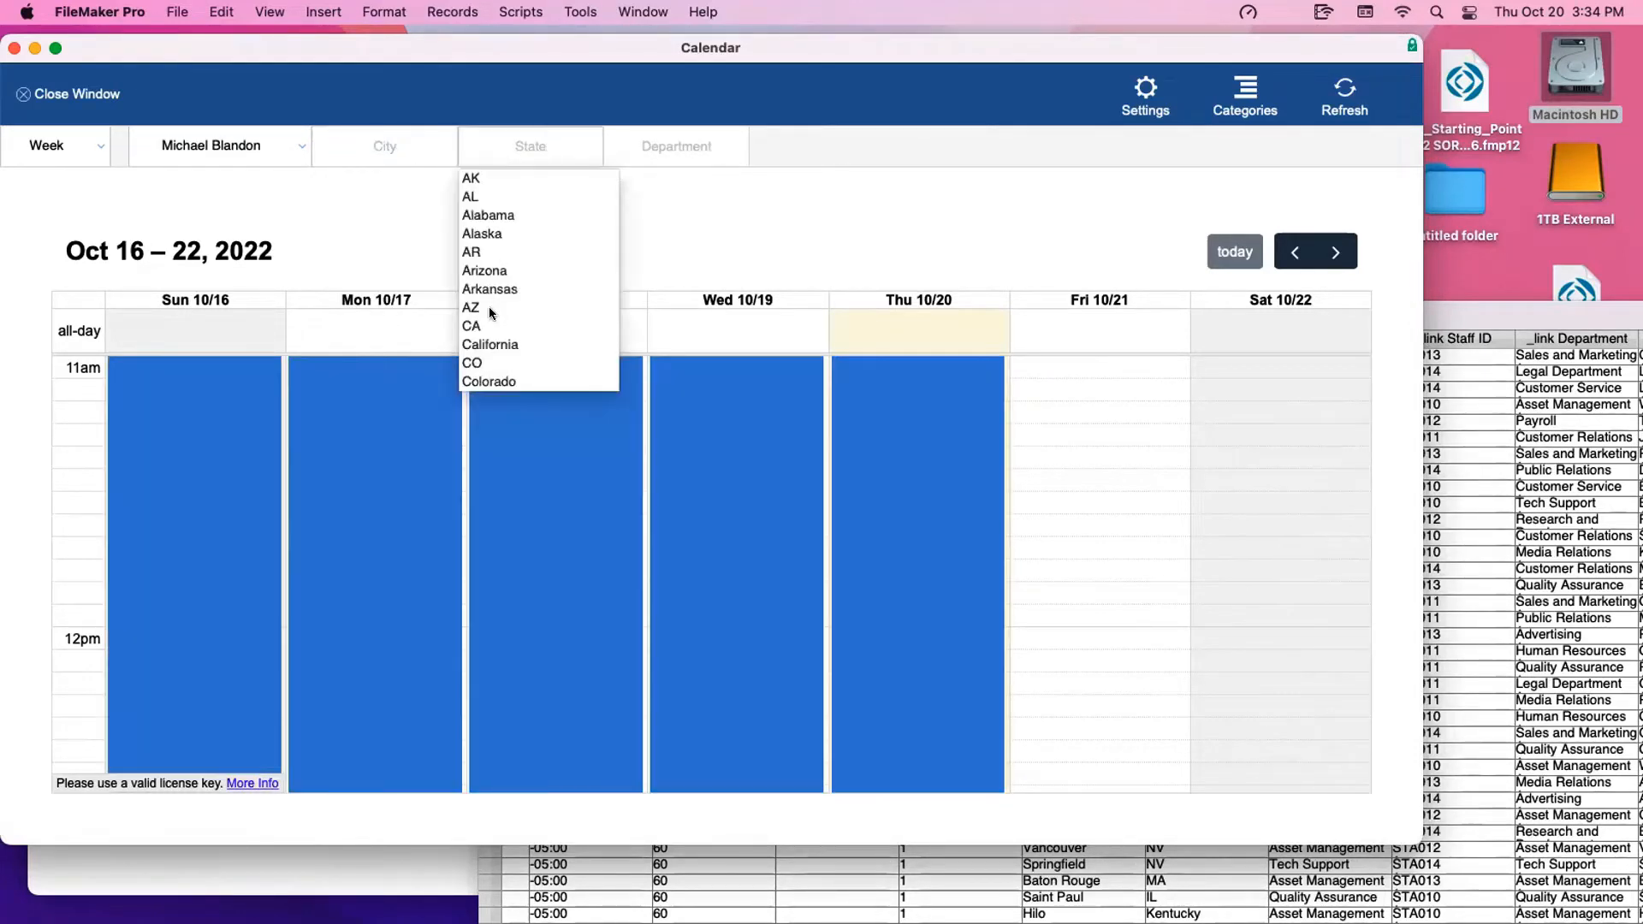
pyautogui.click(473, 326)
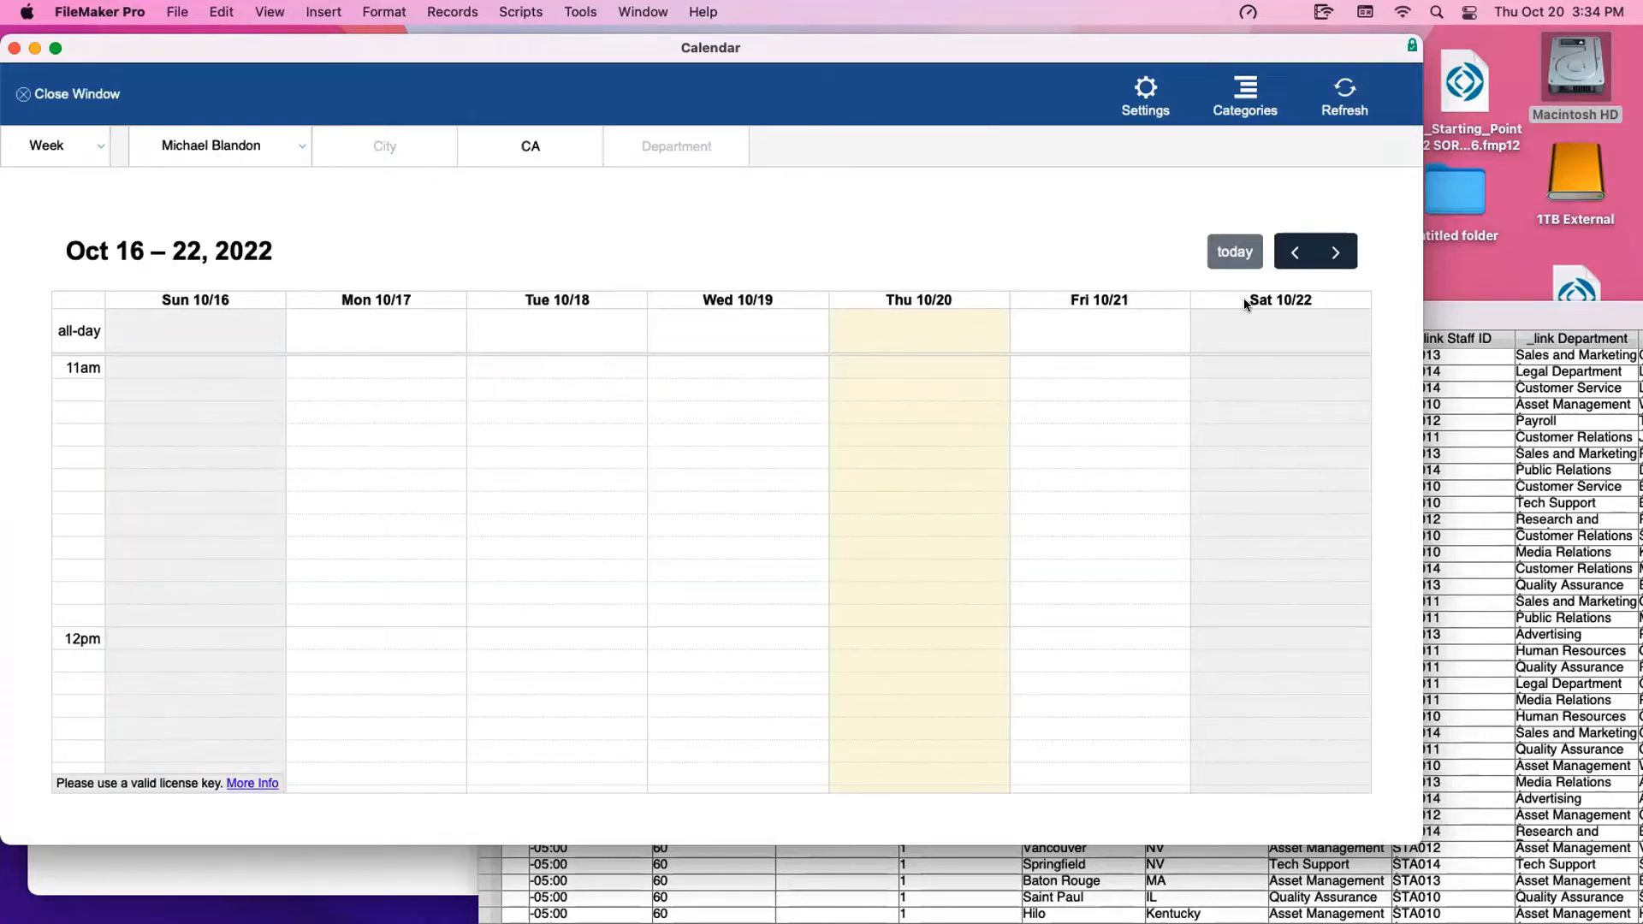
pyautogui.click(205, 145)
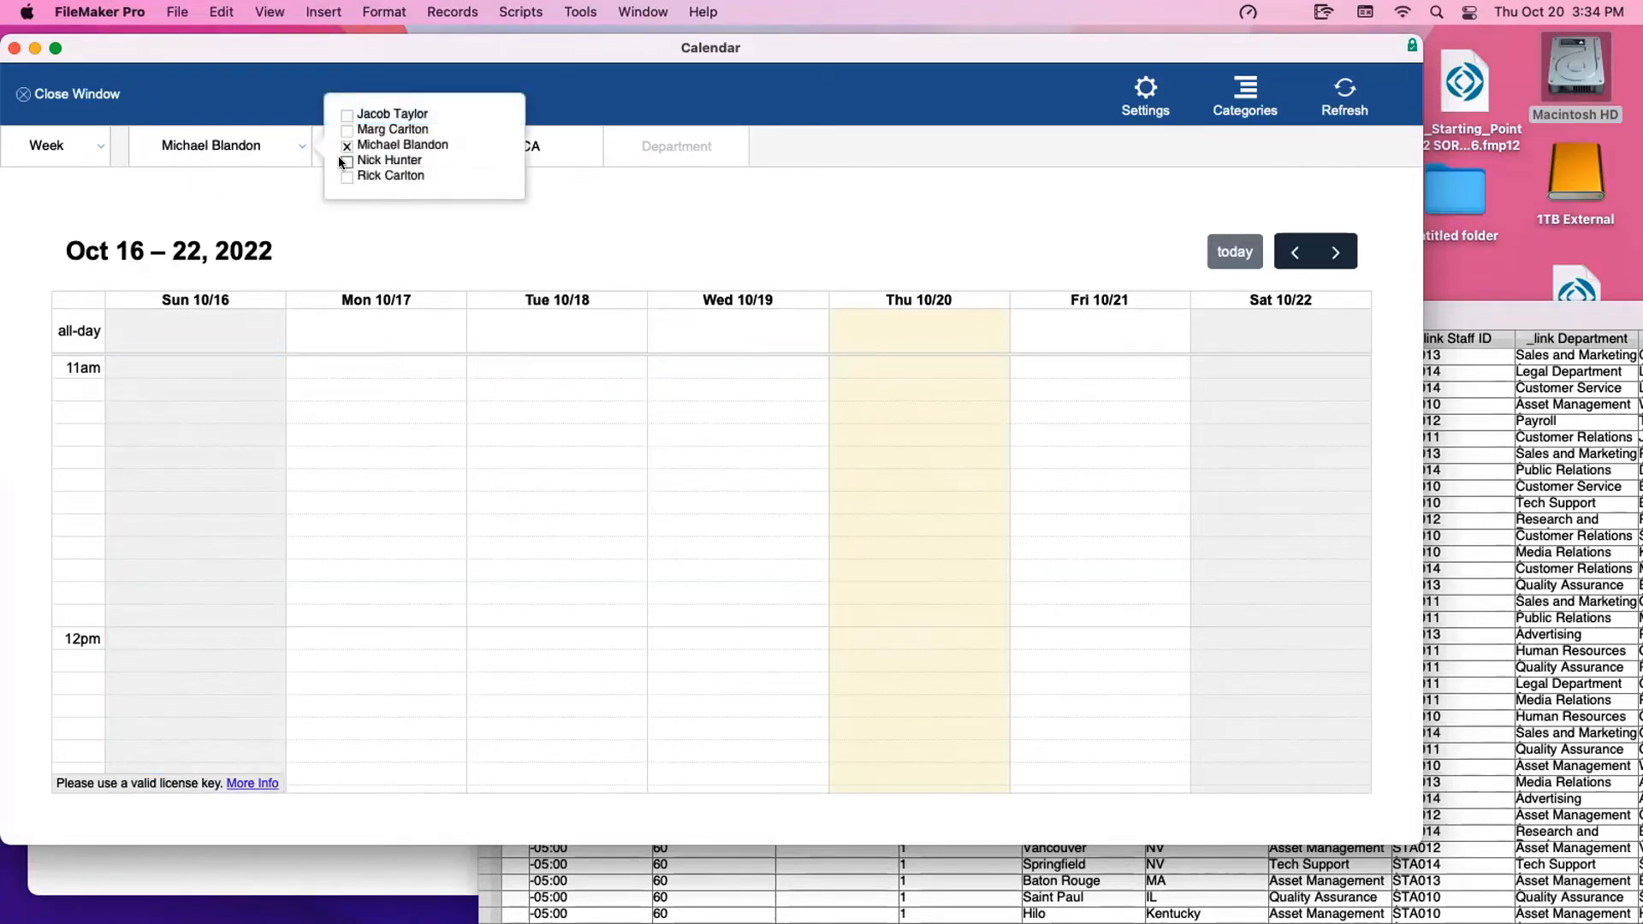
pyautogui.click(346, 161)
pyautogui.click(646, 217)
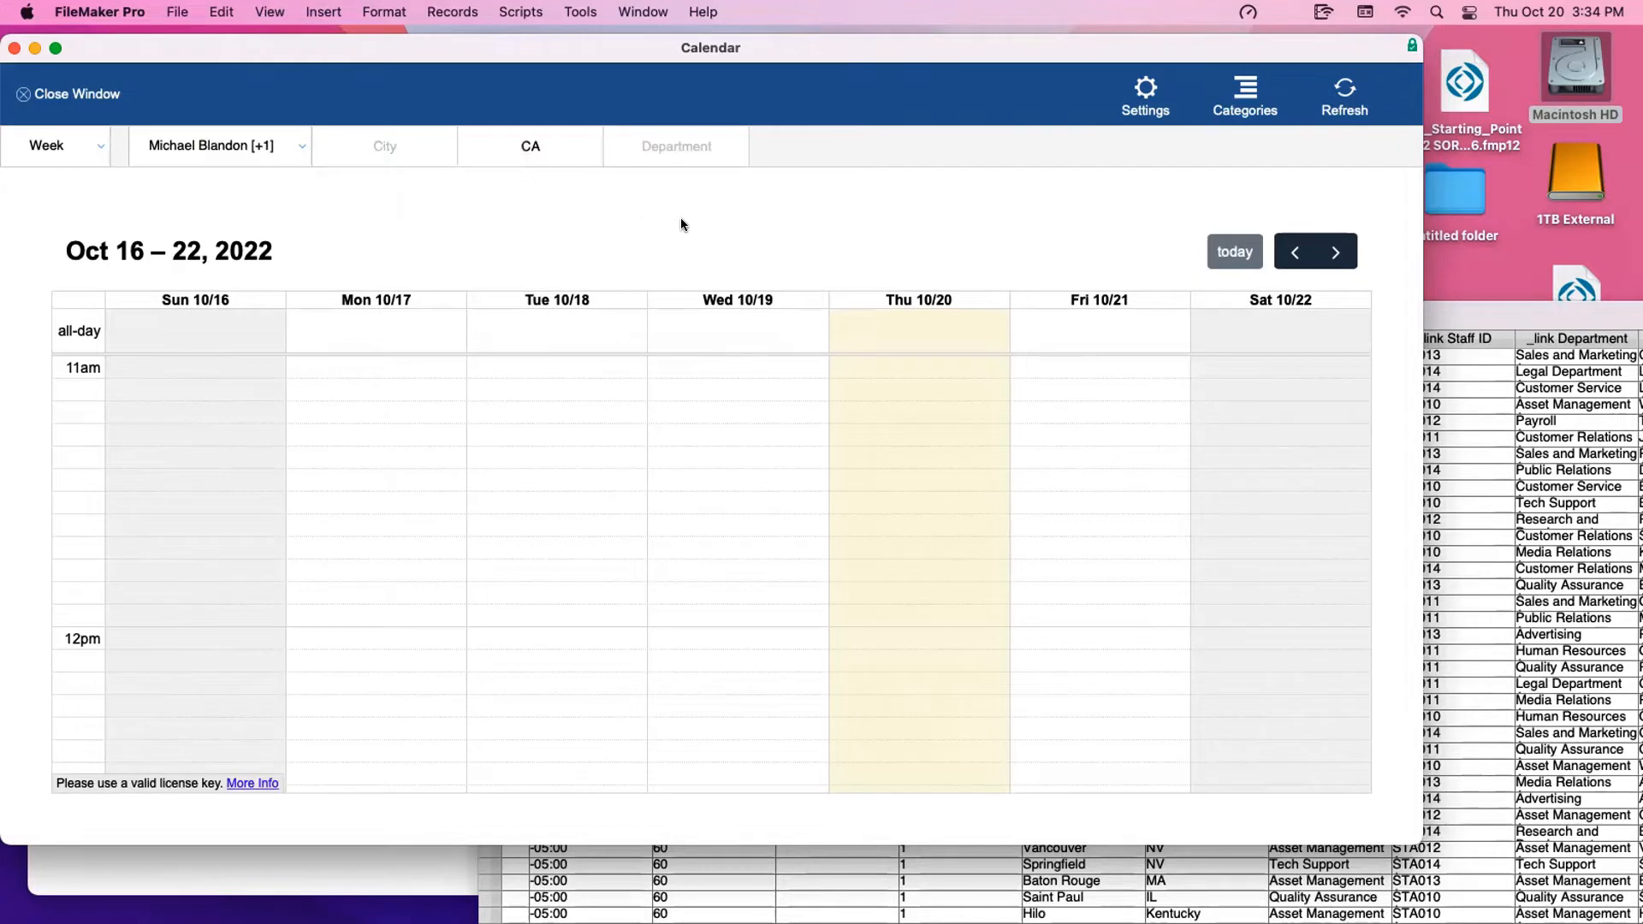
# Check the filtered calendar's weeks back to Sep 11 – 17, 2022 and forward again to Oct 9 – 15, 2022
pyautogui.click(1294, 251)
pyautogui.click(1294, 251)
pyautogui.click(1294, 252)
pyautogui.click(1294, 252)
pyautogui.click(1294, 251)
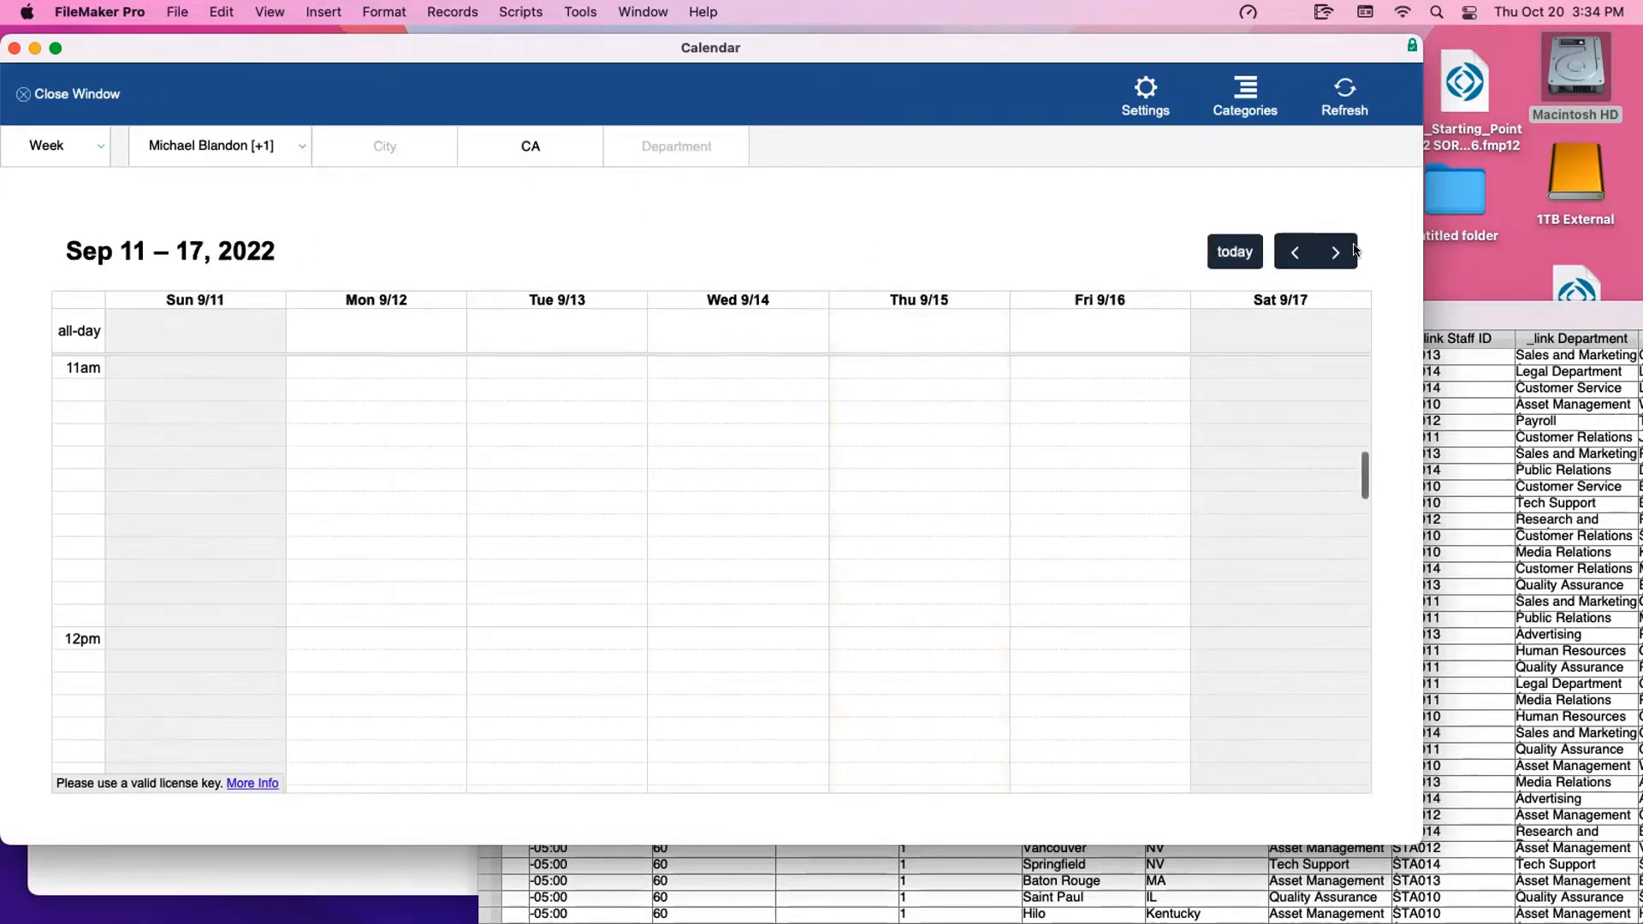
pyautogui.click(1337, 251)
pyautogui.click(1340, 252)
pyautogui.click(1340, 252)
pyautogui.click(1341, 252)
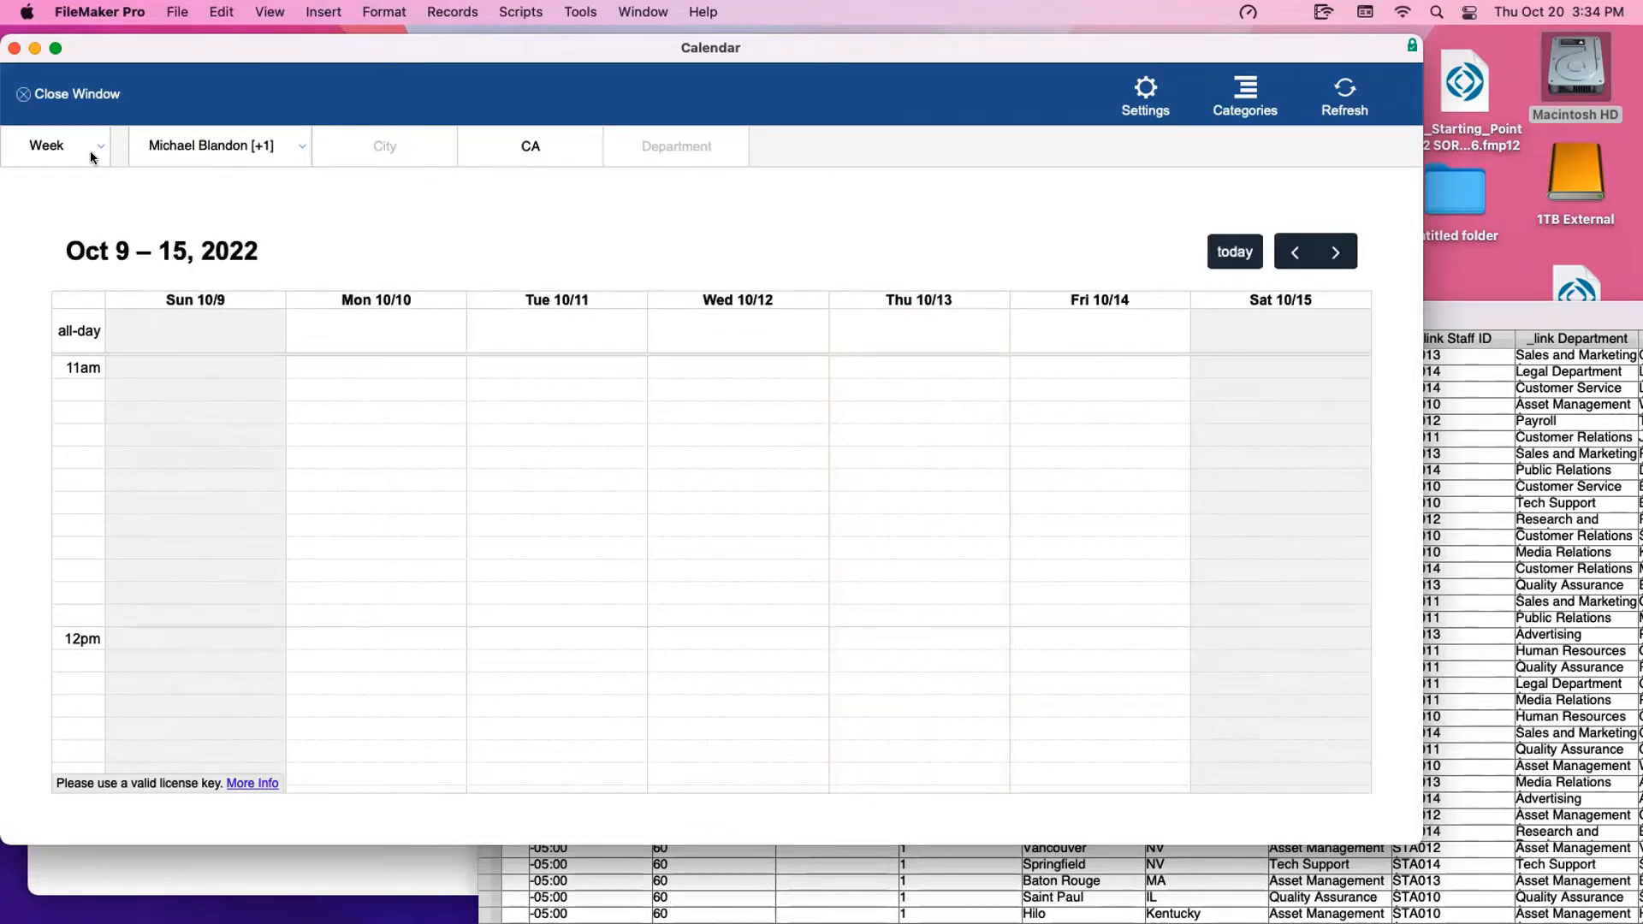
# Switch the calendar to the Month view and go back to May 2022 to look for matching tasks
pyautogui.click(57, 148)
pyautogui.click(58, 131)
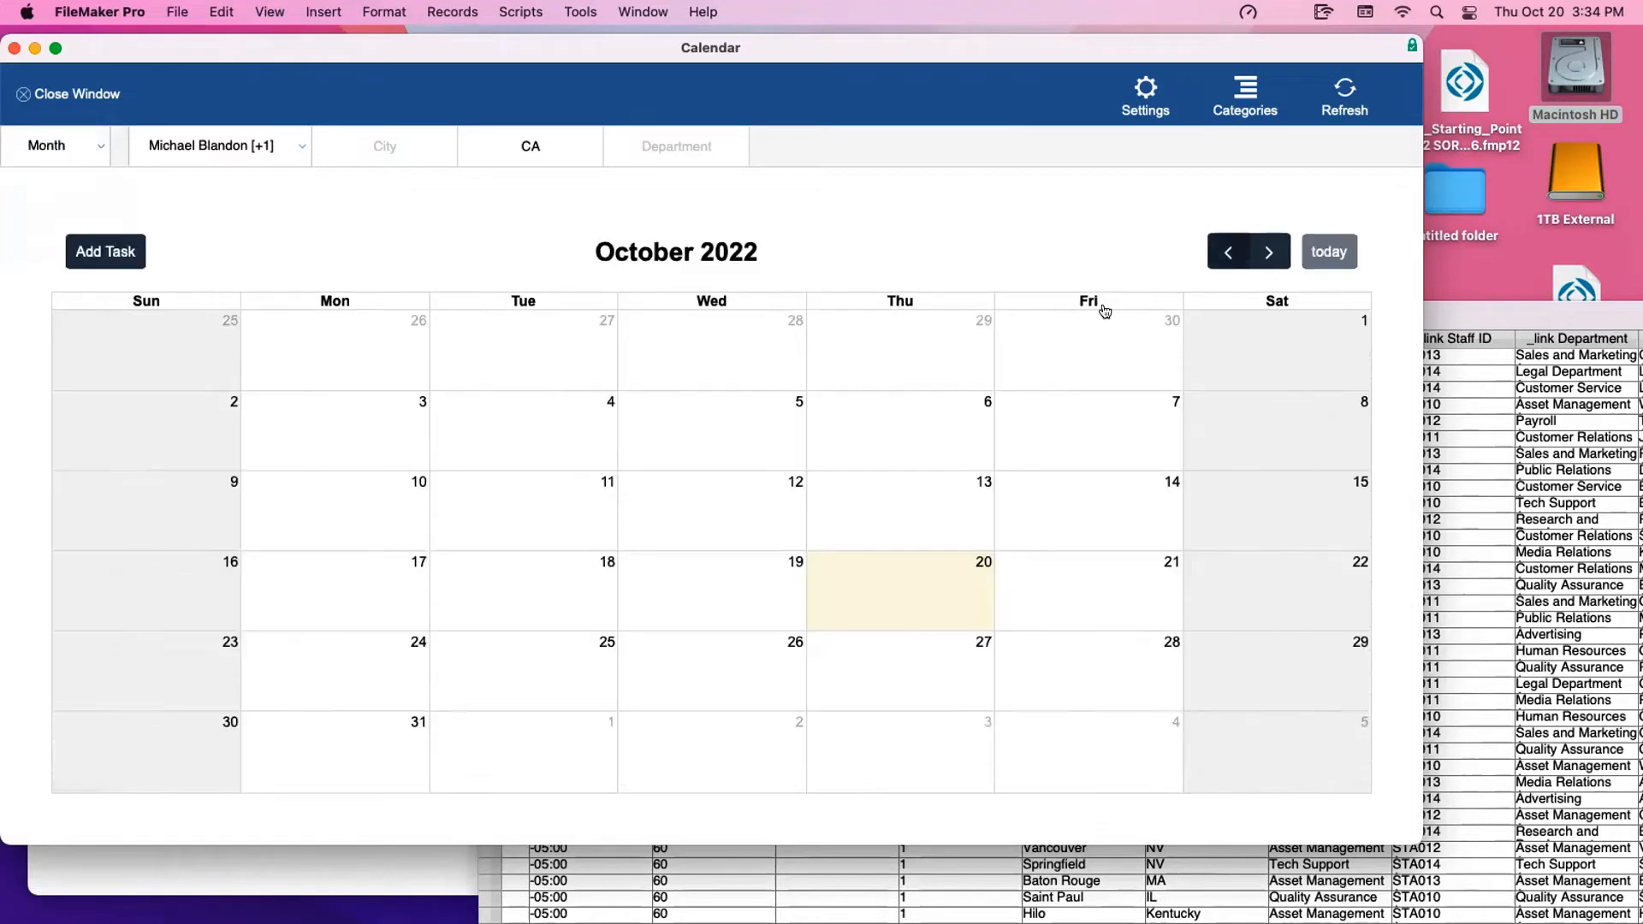
pyautogui.click(1229, 250)
pyautogui.click(1229, 250)
pyautogui.click(1229, 250)
pyautogui.click(1229, 250)
pyautogui.click(1229, 250)
pyautogui.click(1229, 250)
pyautogui.click(1269, 252)
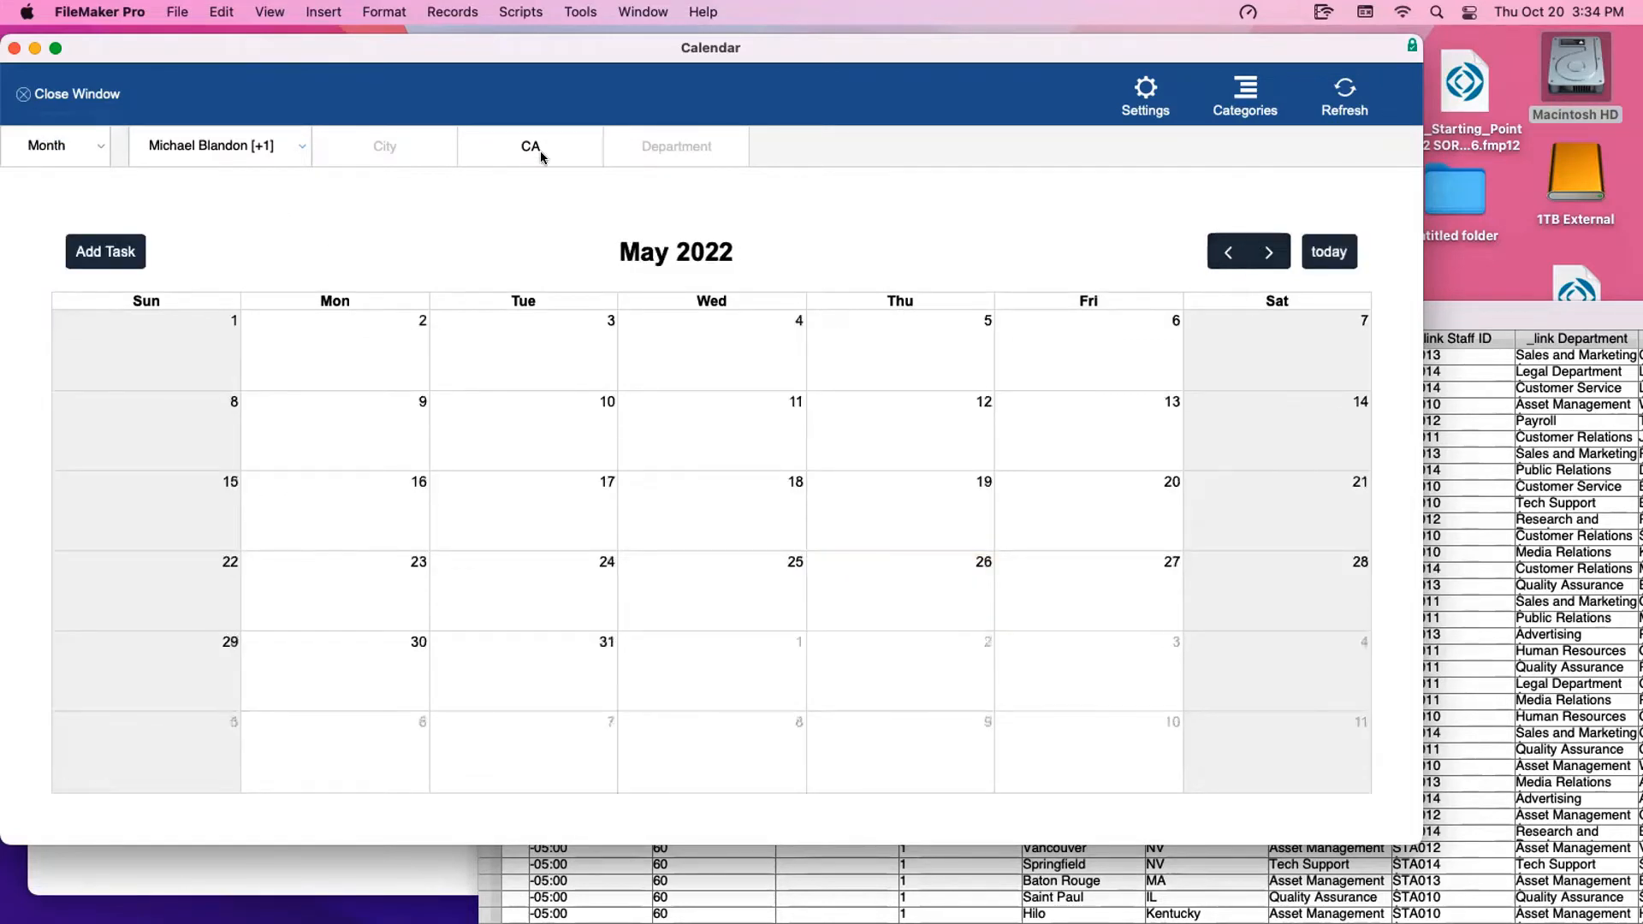
# Open the list of values for the state filter above the calendar
pyautogui.click(538, 146)
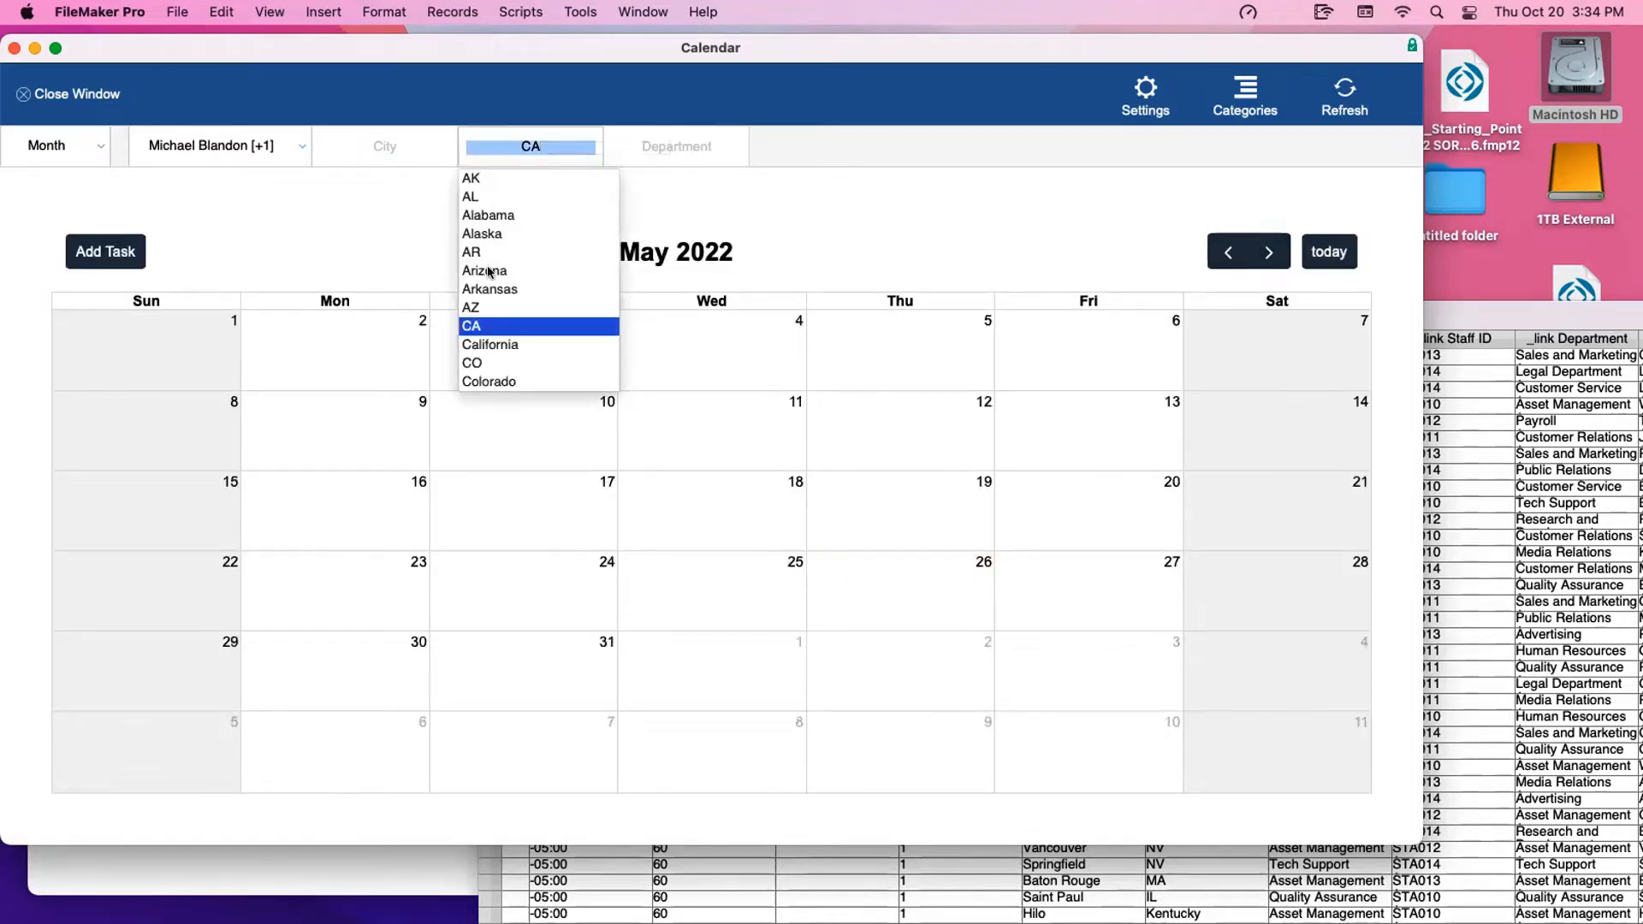
# Filter the calendar by the state CO, and clear the State filter again
pyautogui.scroll(-2, 489, 343)
pyautogui.click(489, 317)
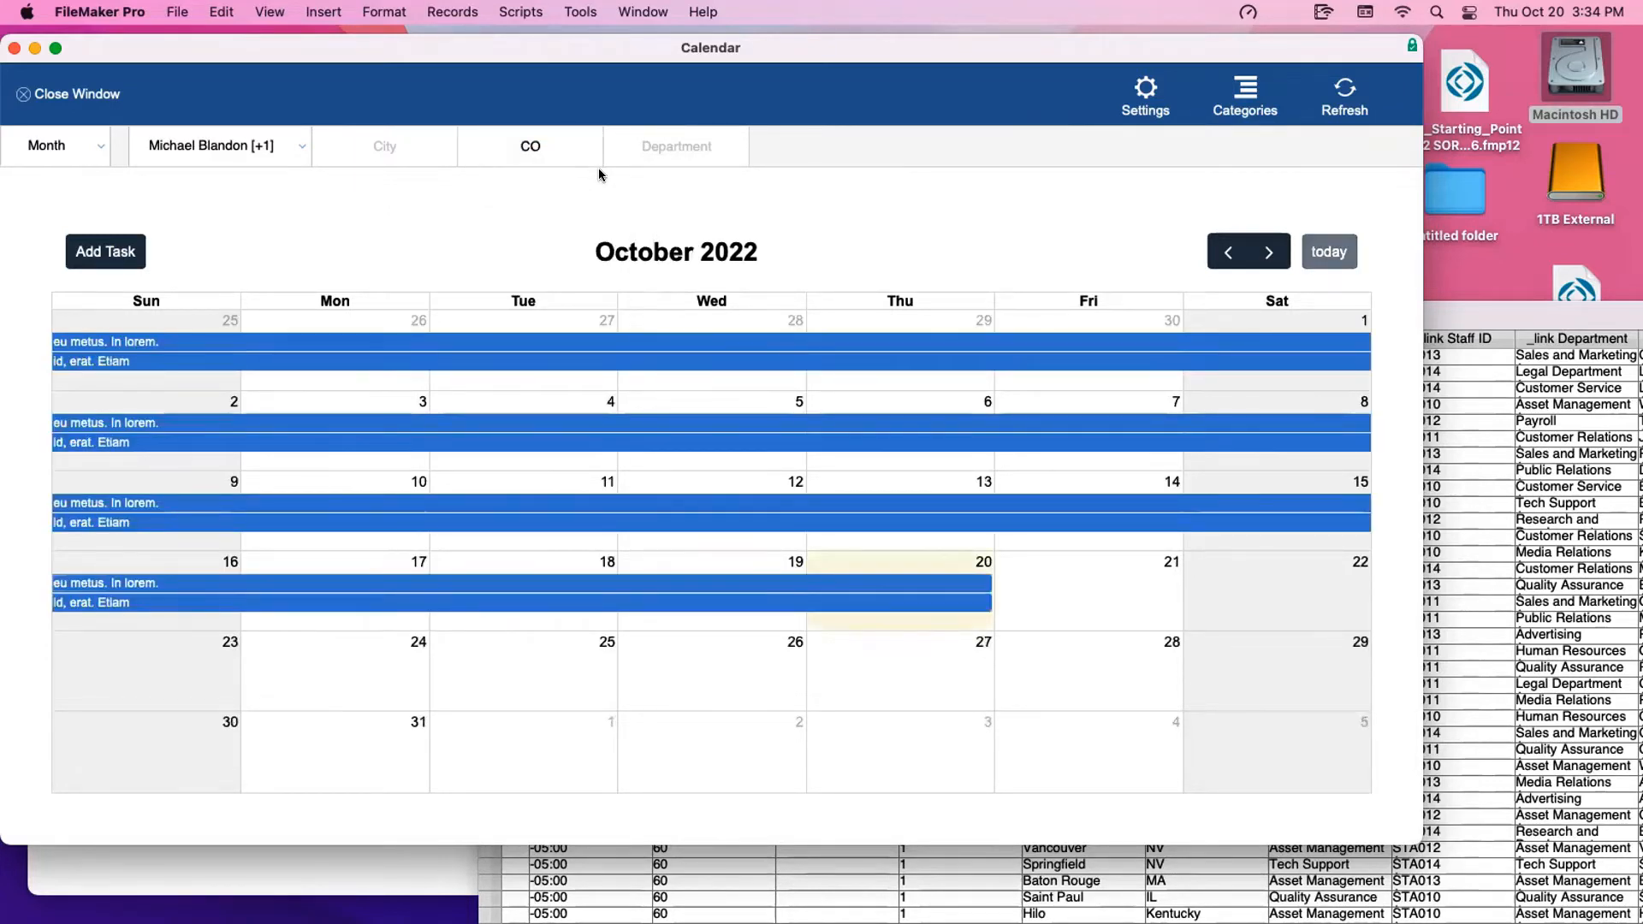
pyautogui.click(550, 148)
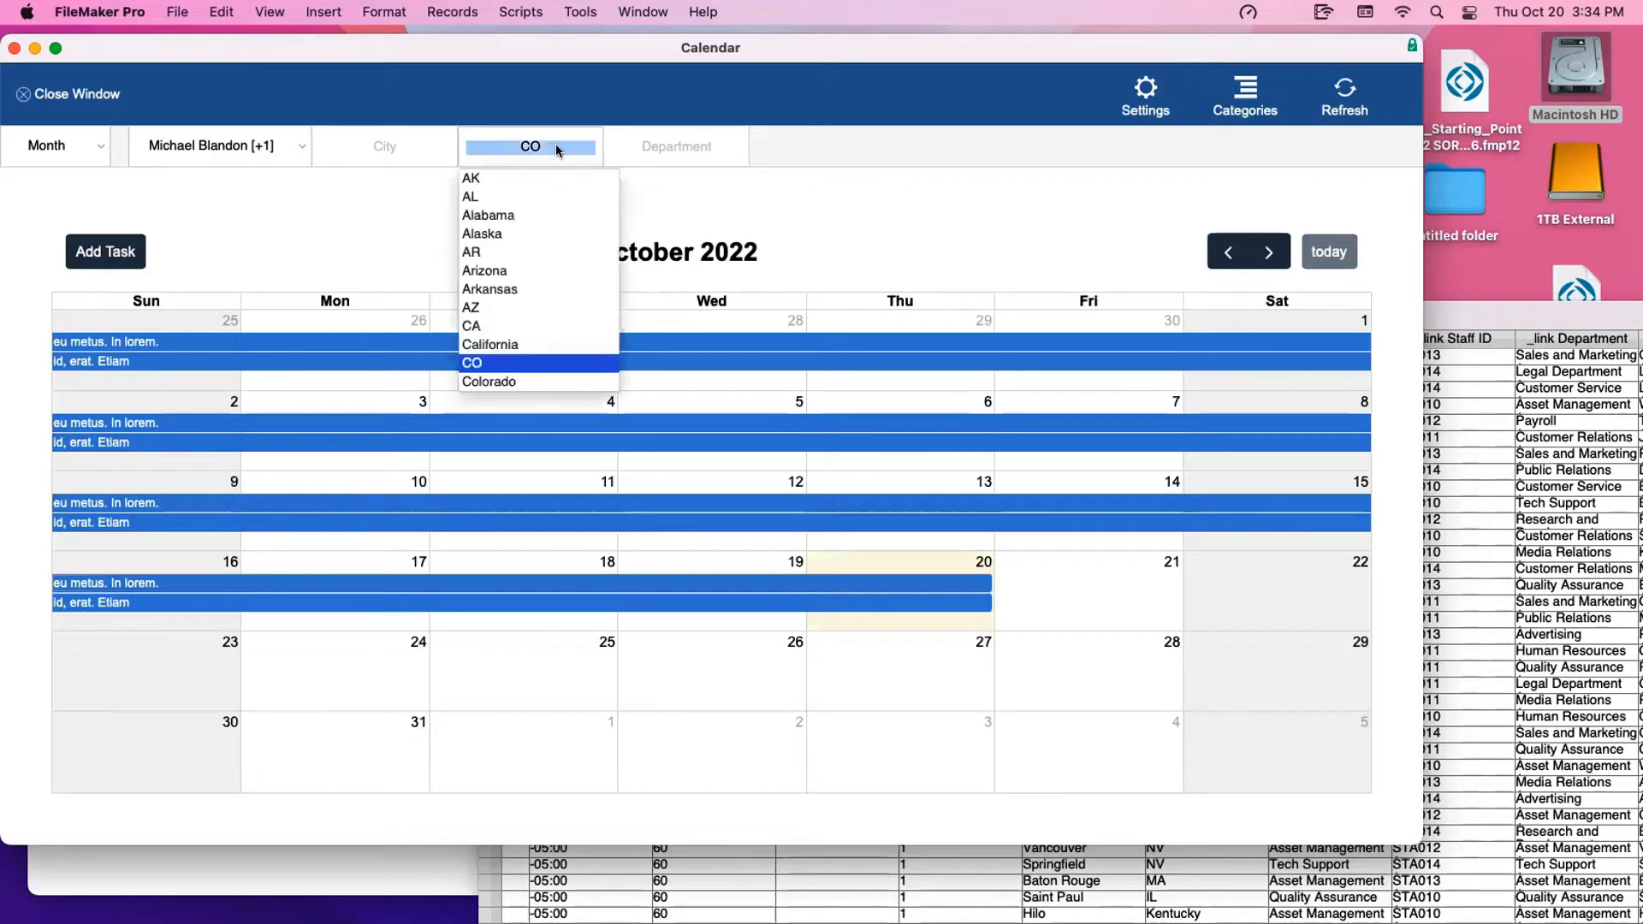
pyautogui.click(546, 146)
pyautogui.doubleClick(500, 141)
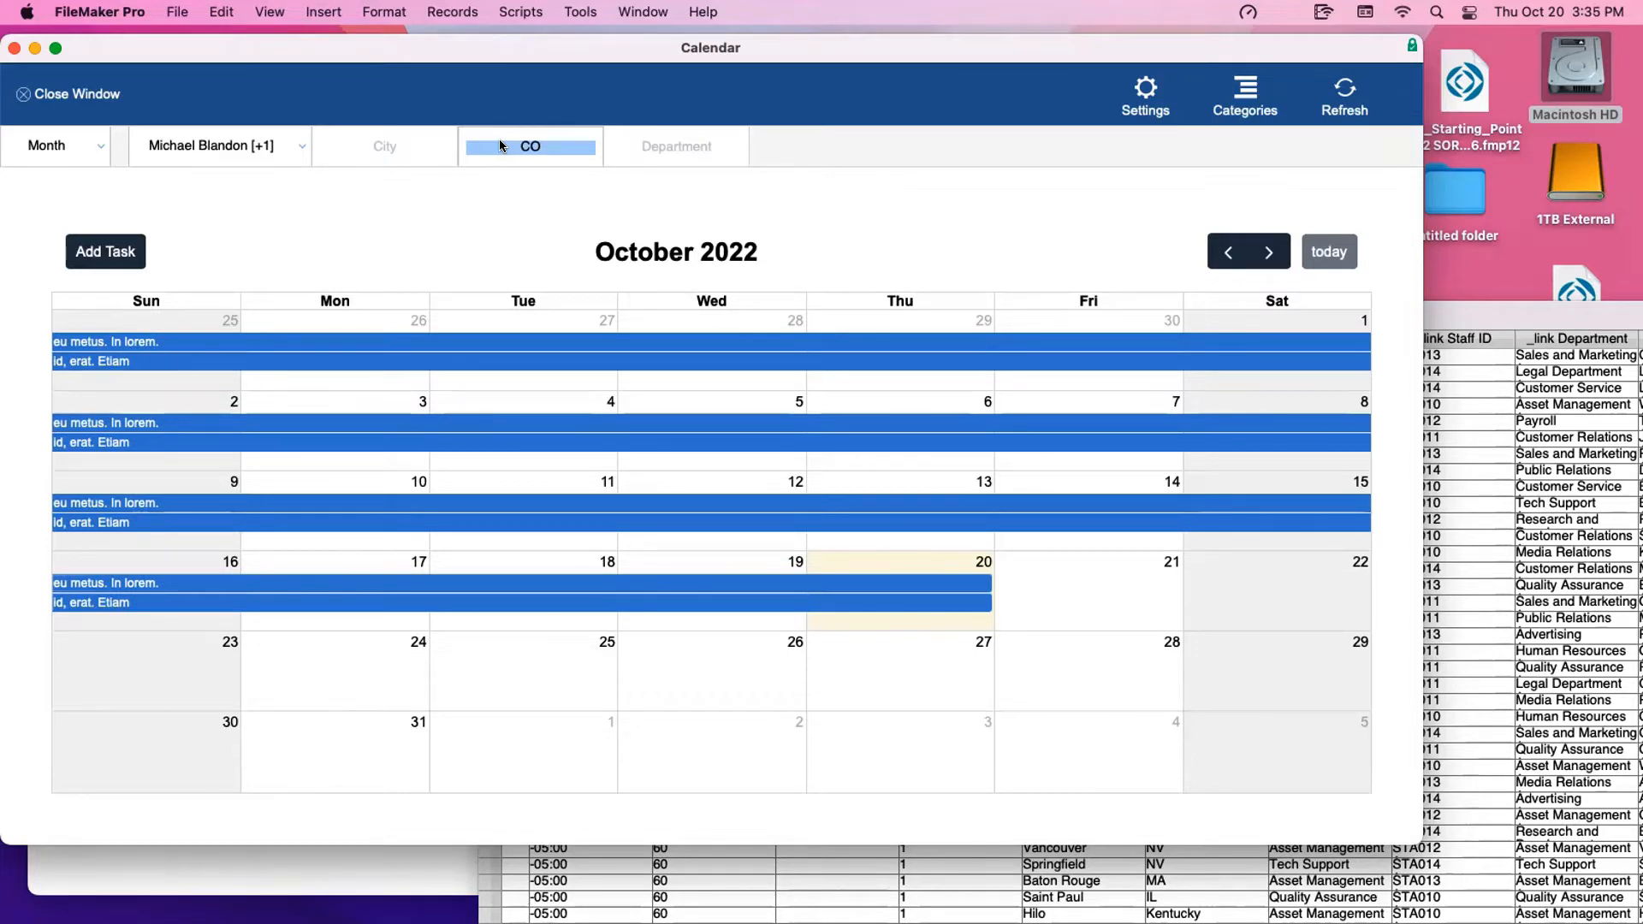
pyautogui.press('BackSpace')
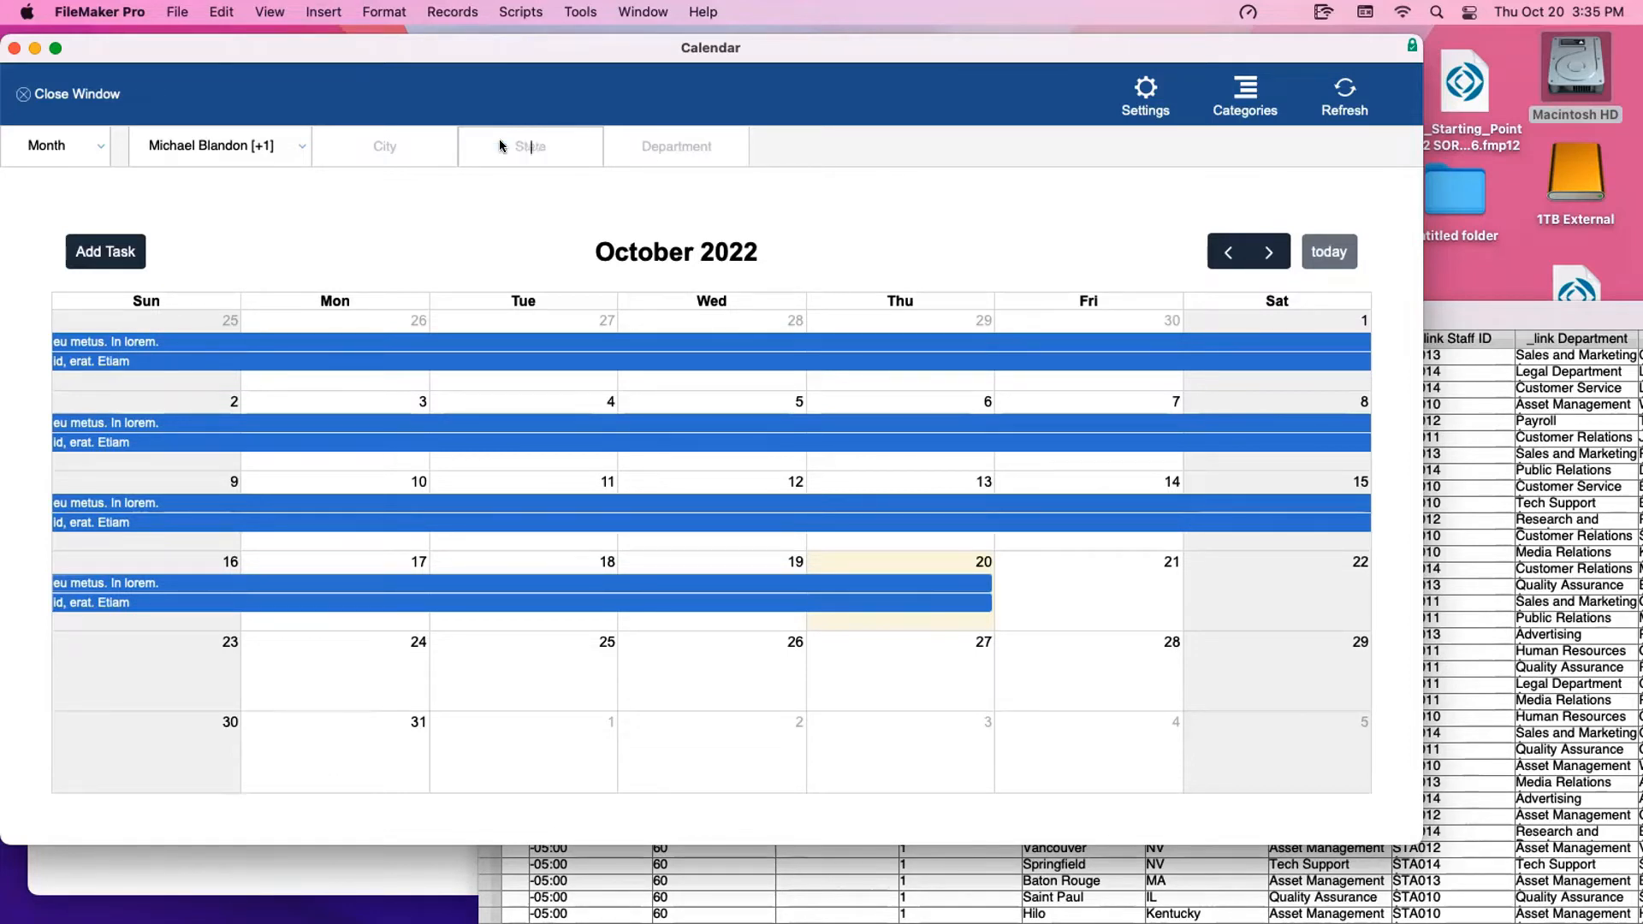
pyautogui.click(541, 193)
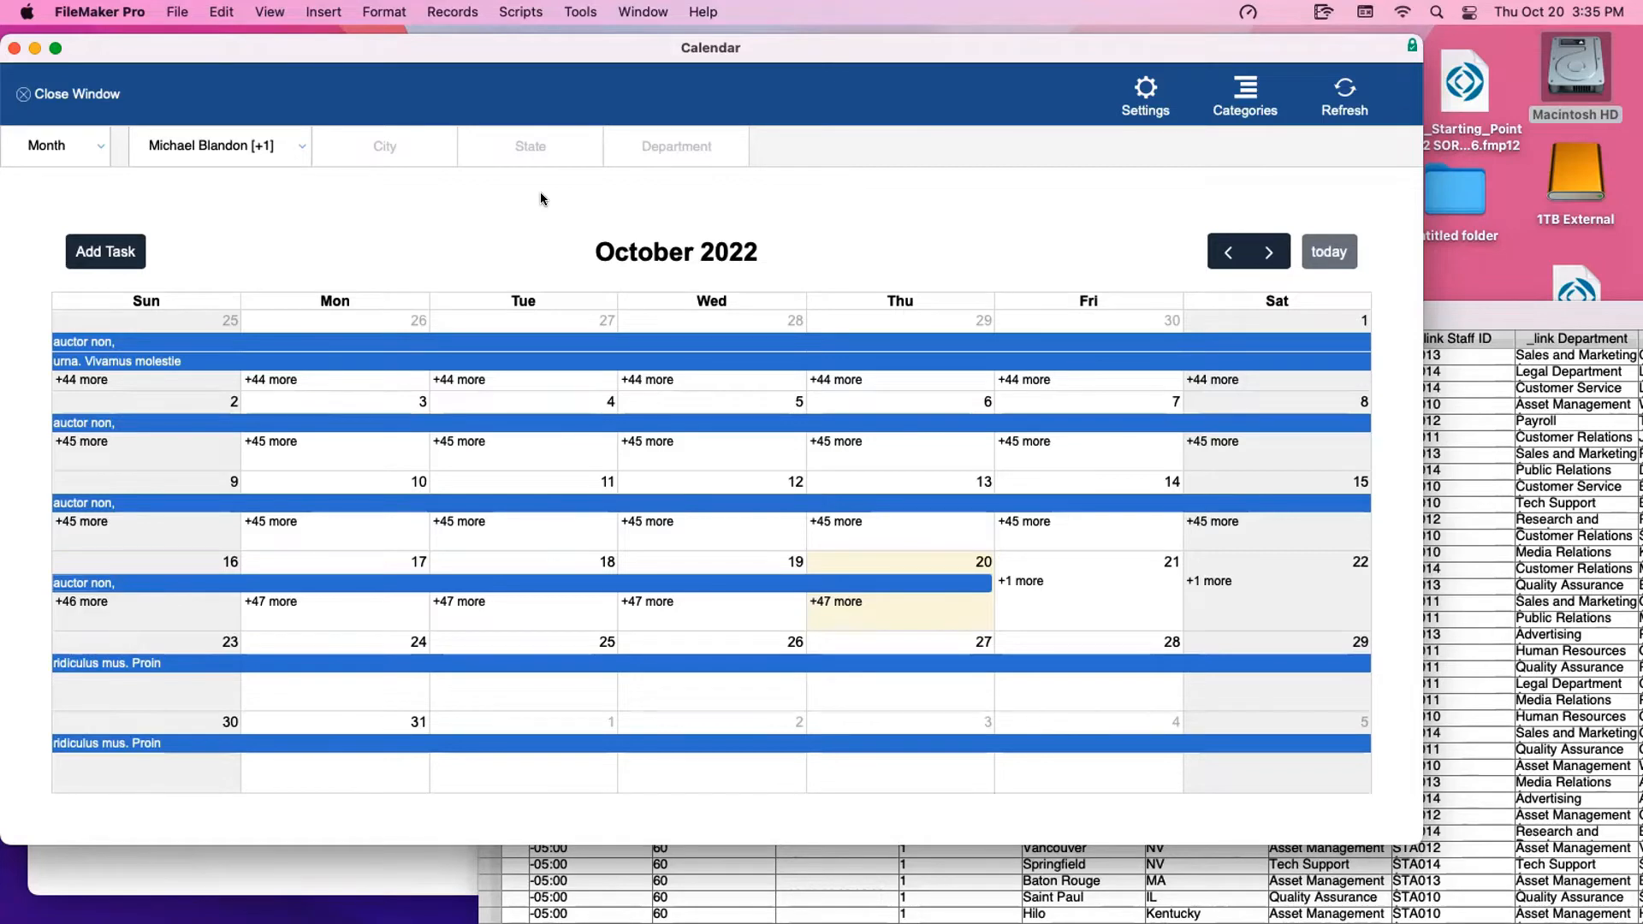
# Open the database definition and highlight the City, Department, Staff ID and State GtRR link fields of the Calendar table
pyautogui.press('super+shift+d')
pyautogui.click(403, 221)
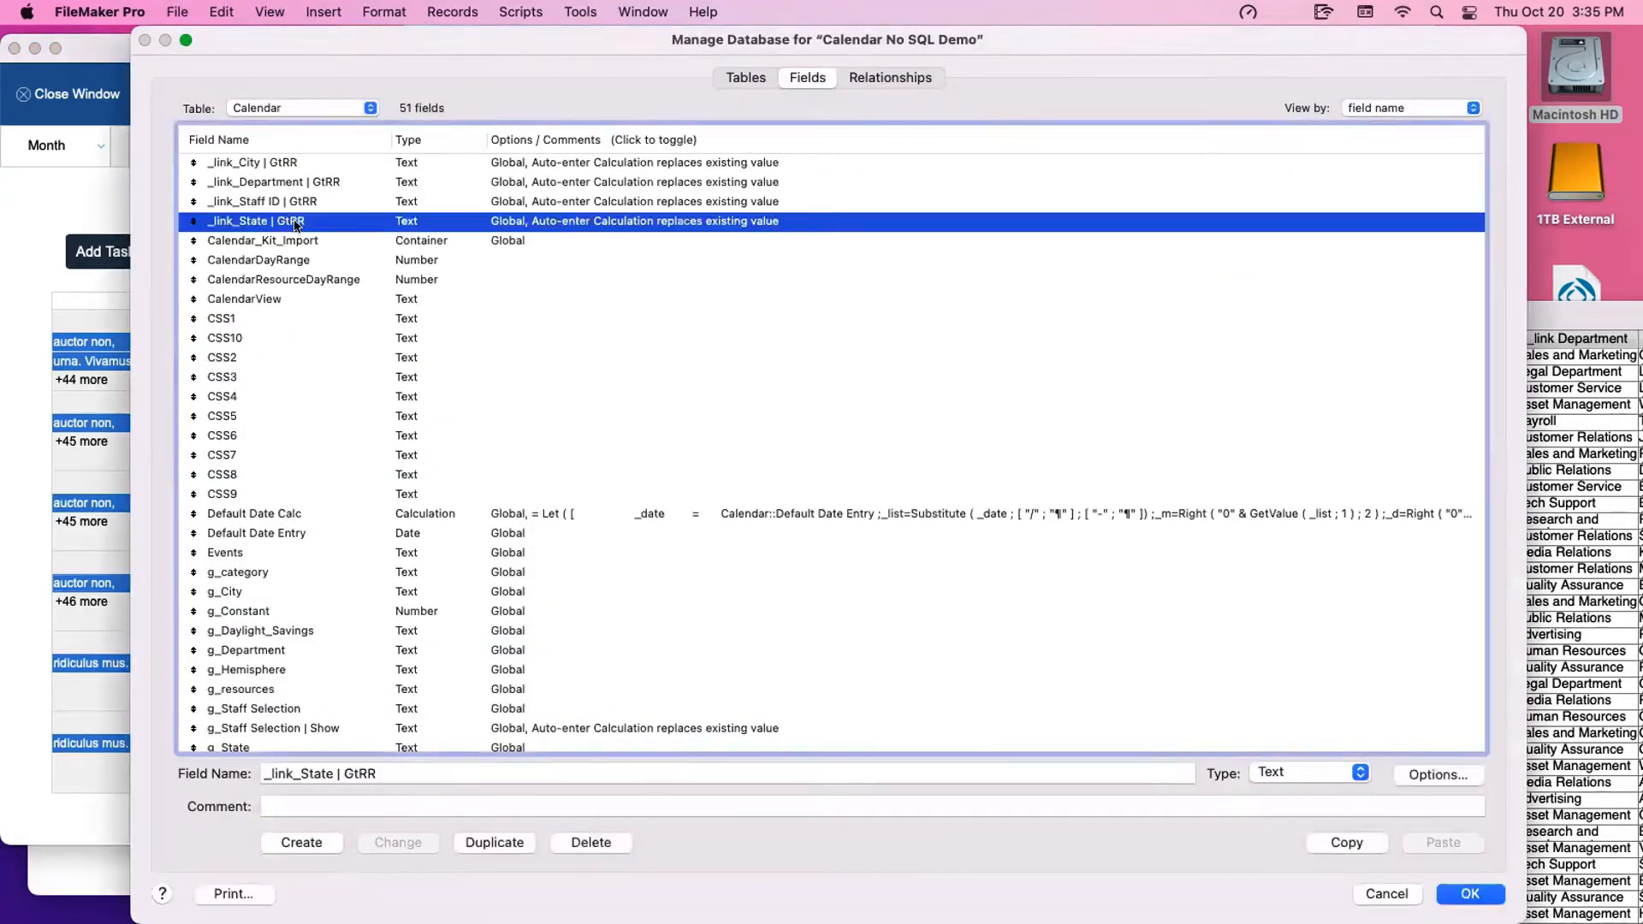
pyautogui.keyDown('shift'); pyautogui.click(282, 206); pyautogui.keyUp('shift')
pyautogui.keyDown('shift'); pyautogui.click(286, 181); pyautogui.keyUp('shift')
pyautogui.keyDown('shift'); pyautogui.click(287, 161); pyautogui.keyUp('shift')
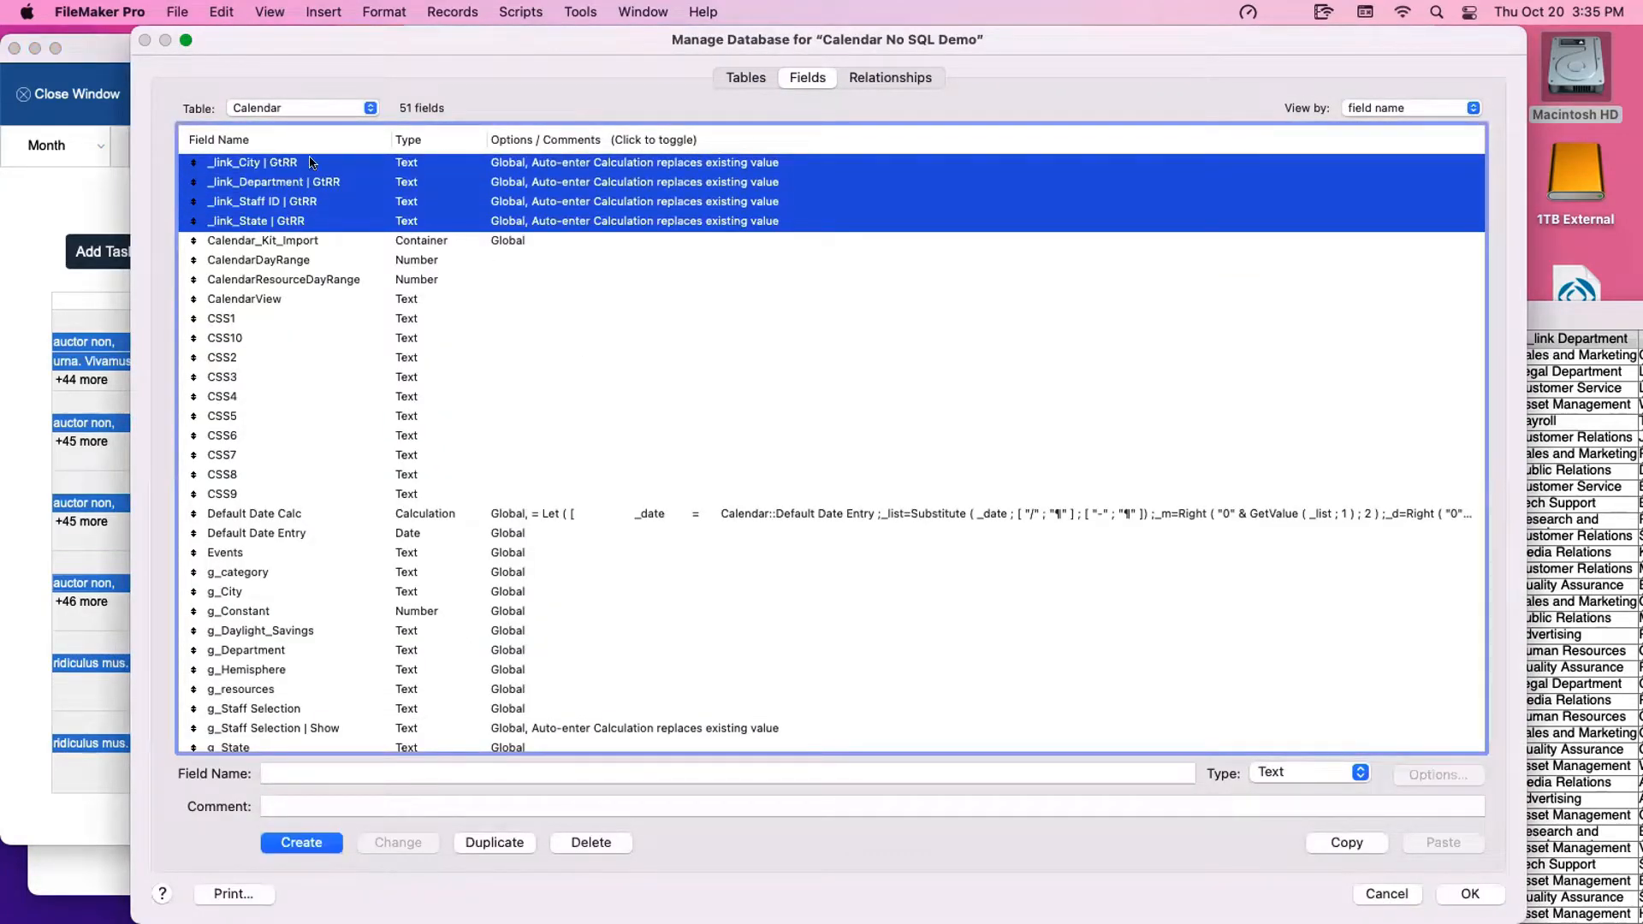
# Examine the Staff ID, City, State and Department match criteria in the relationship between Calendar and Tasks No SQL, and leave it unchanged
pyautogui.click(917, 79)
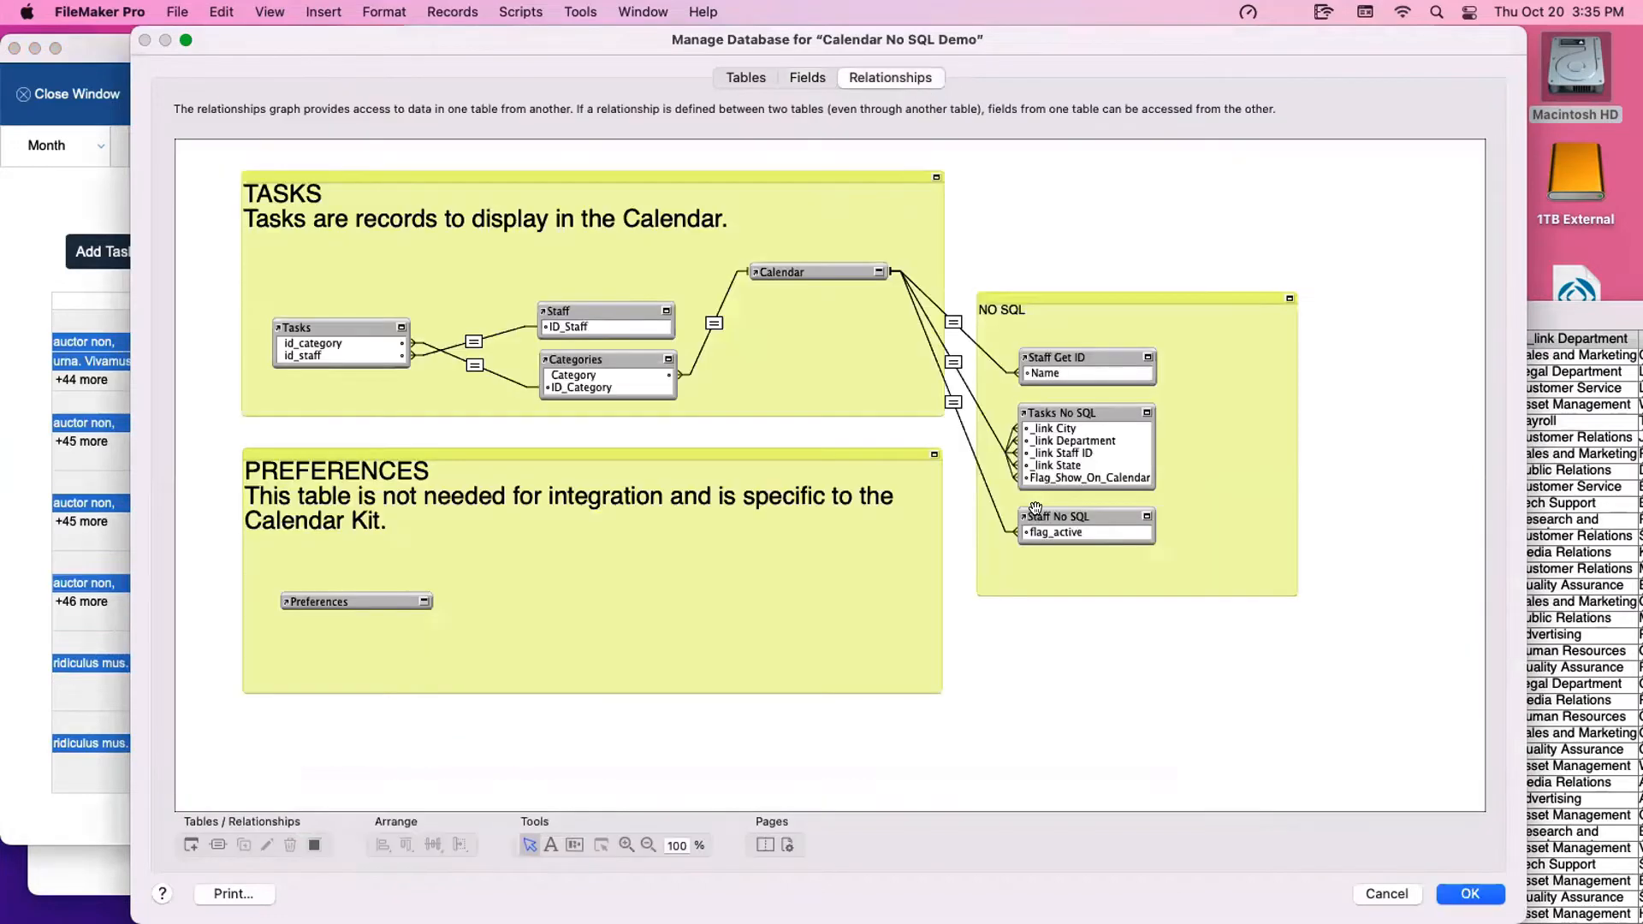
pyautogui.doubleClick(953, 362)
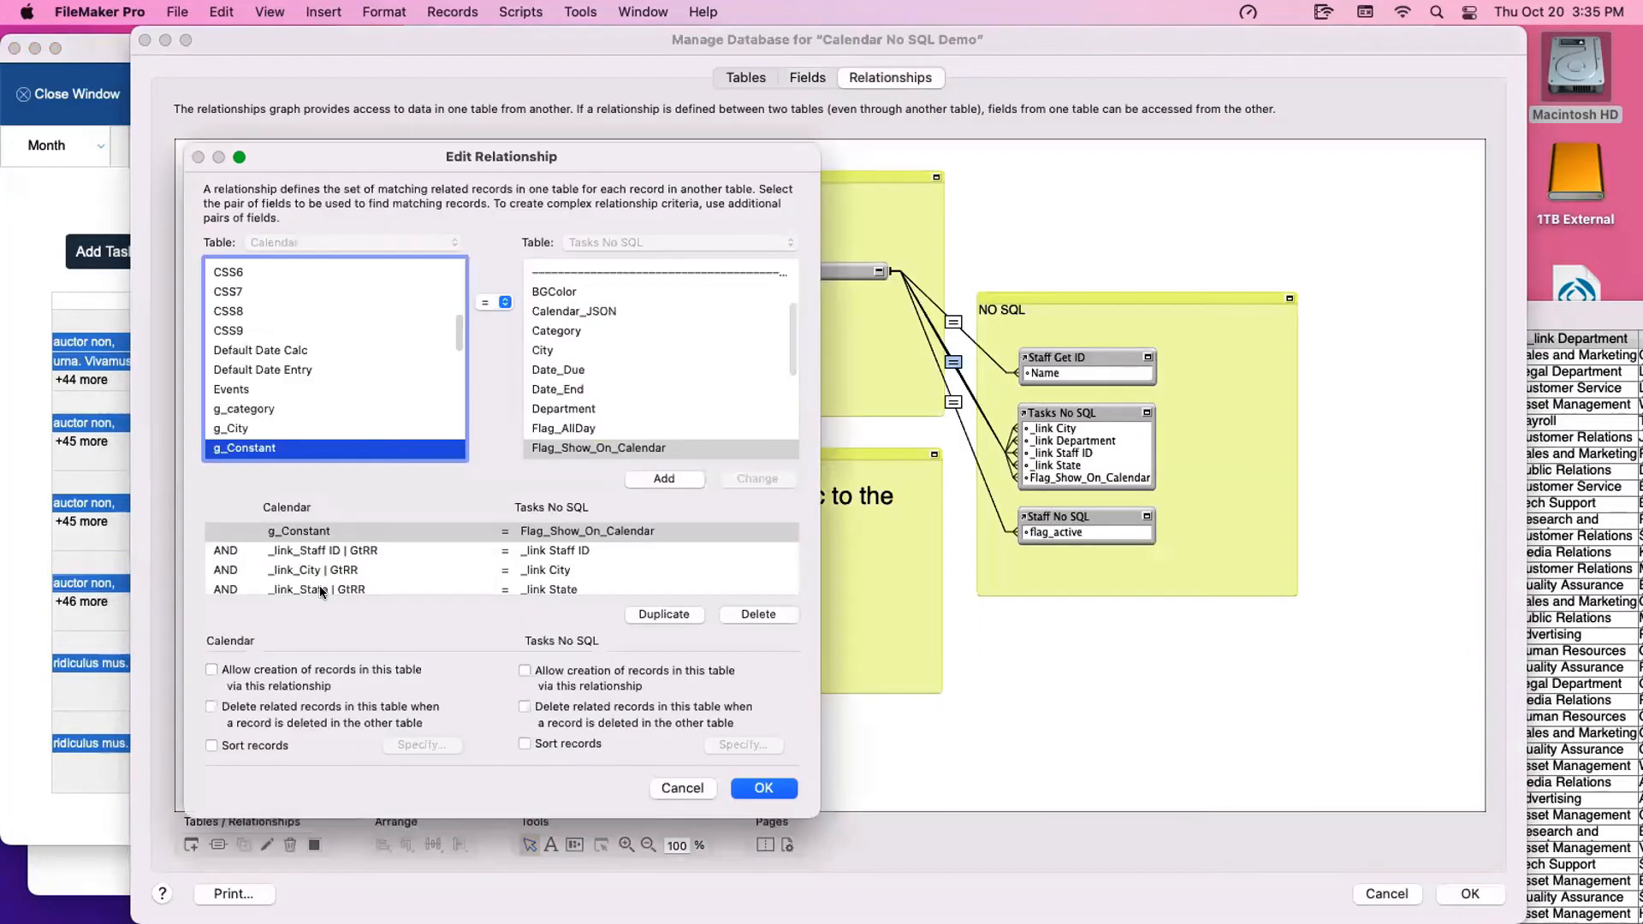
pyautogui.moveTo(348, 555); pyautogui.dragTo(351, 590)
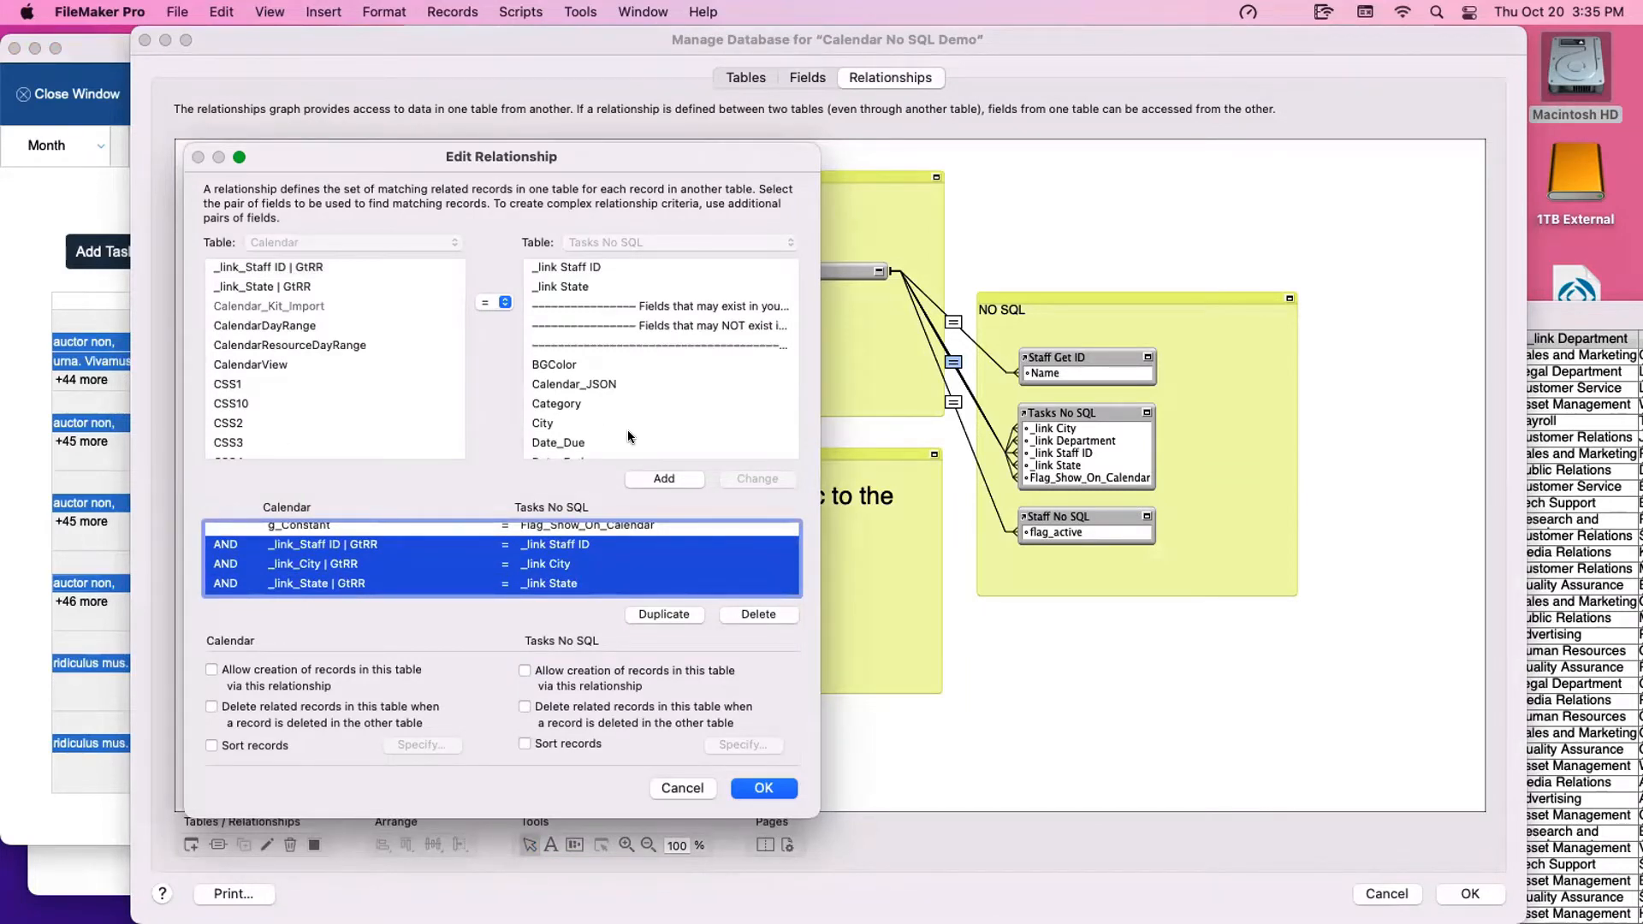
pyautogui.scroll(-10, 337, 413)
pyautogui.click(299, 378)
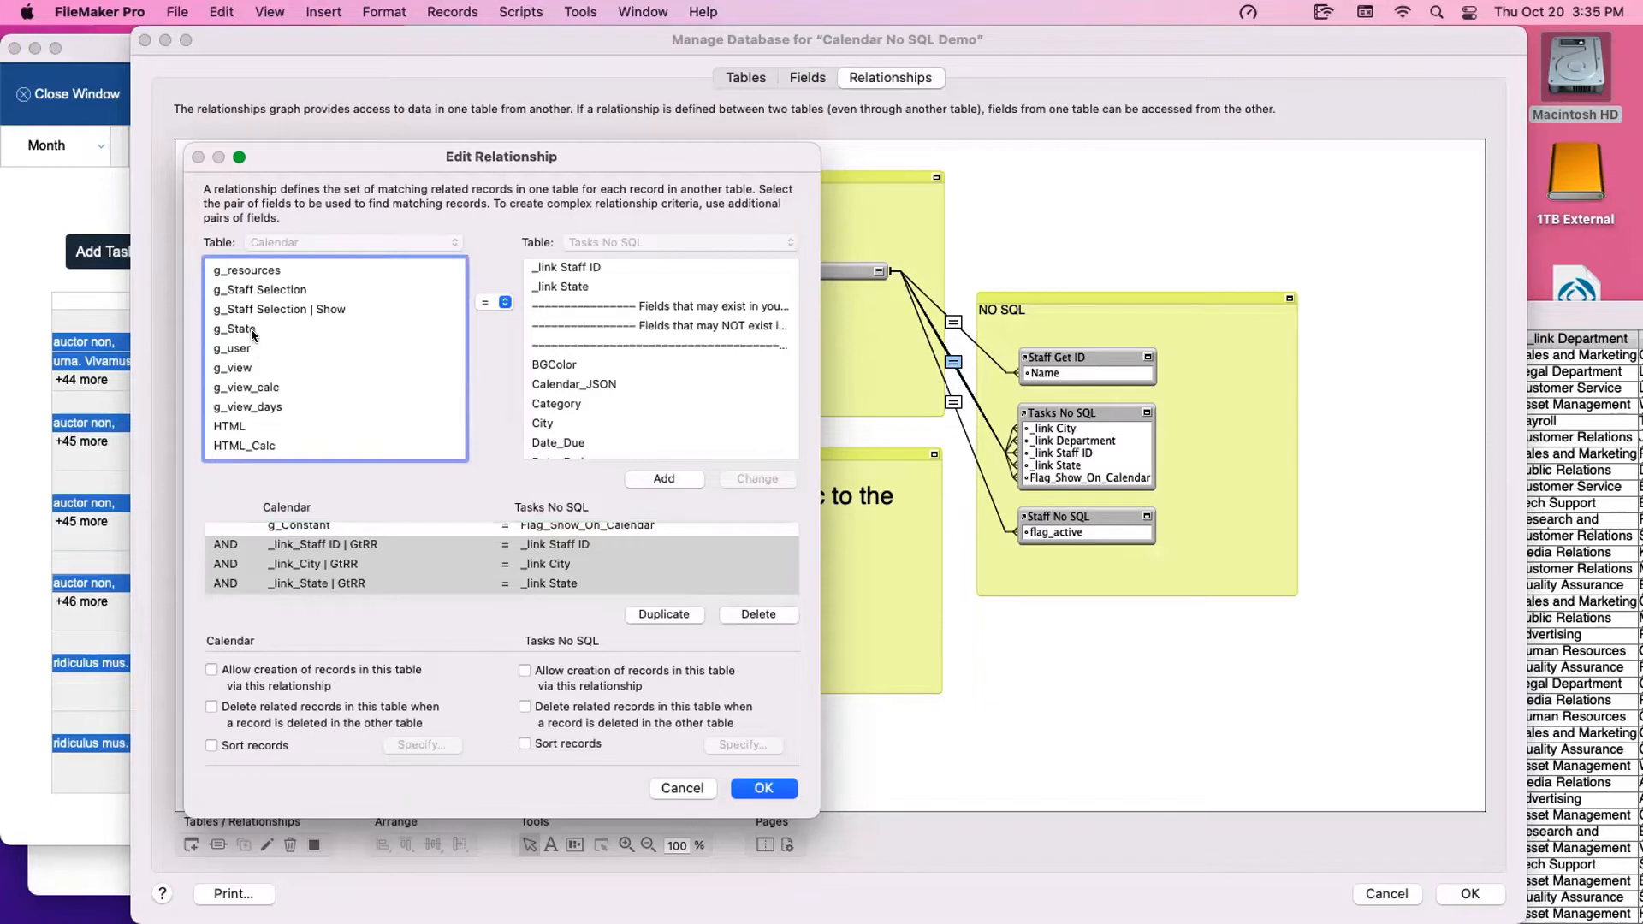
pyautogui.scroll(6, 255, 385)
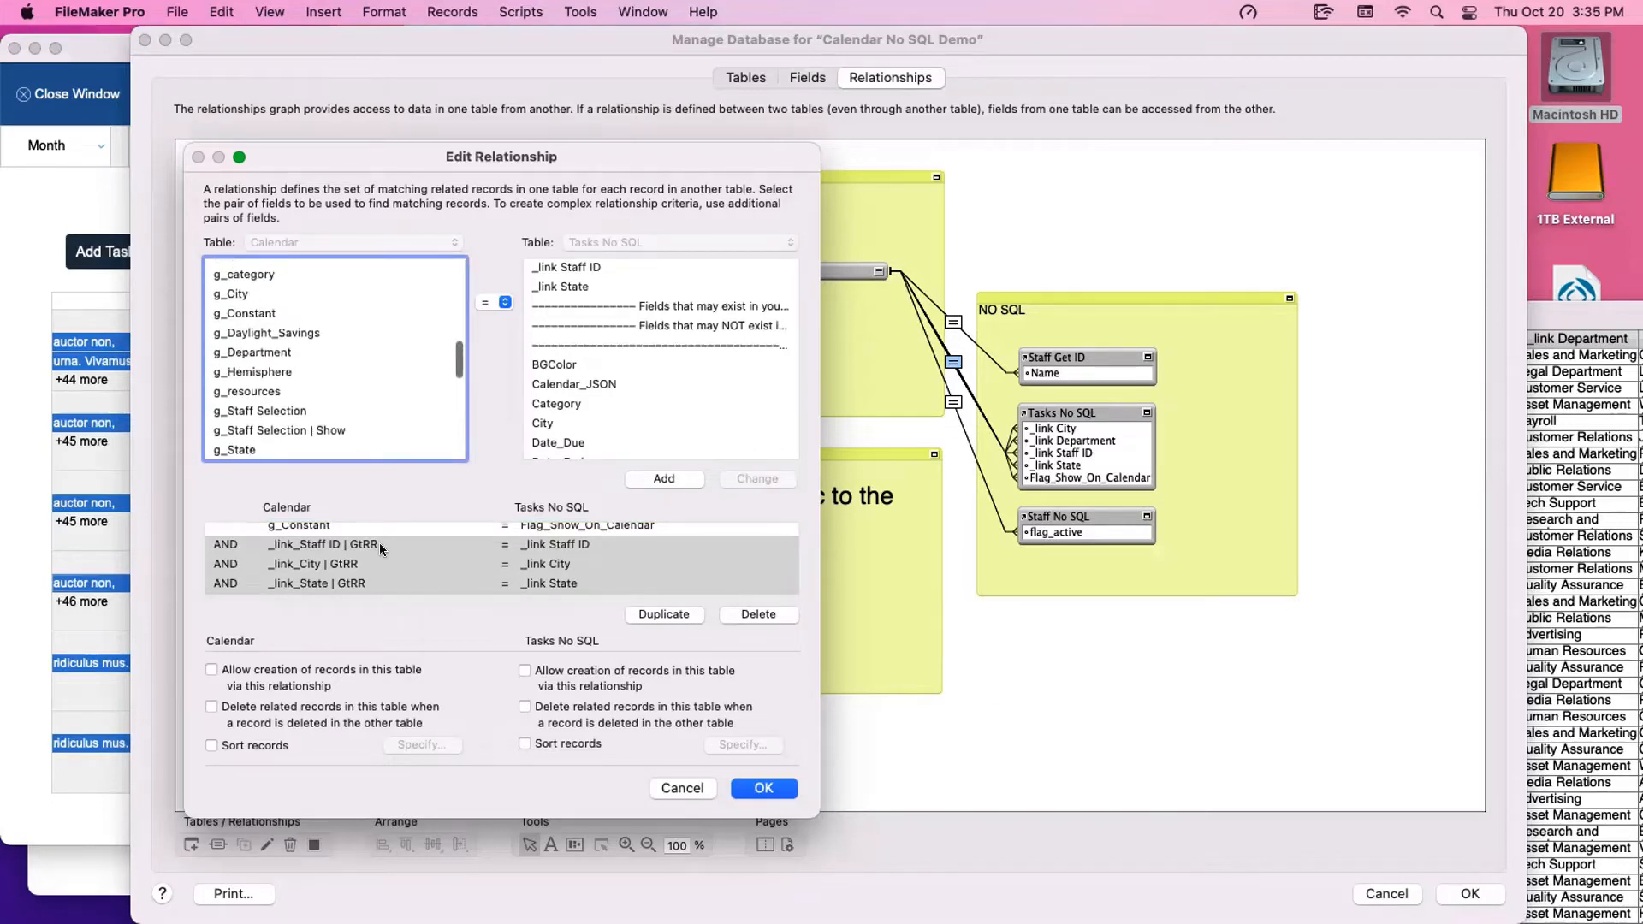
pyautogui.click(322, 580)
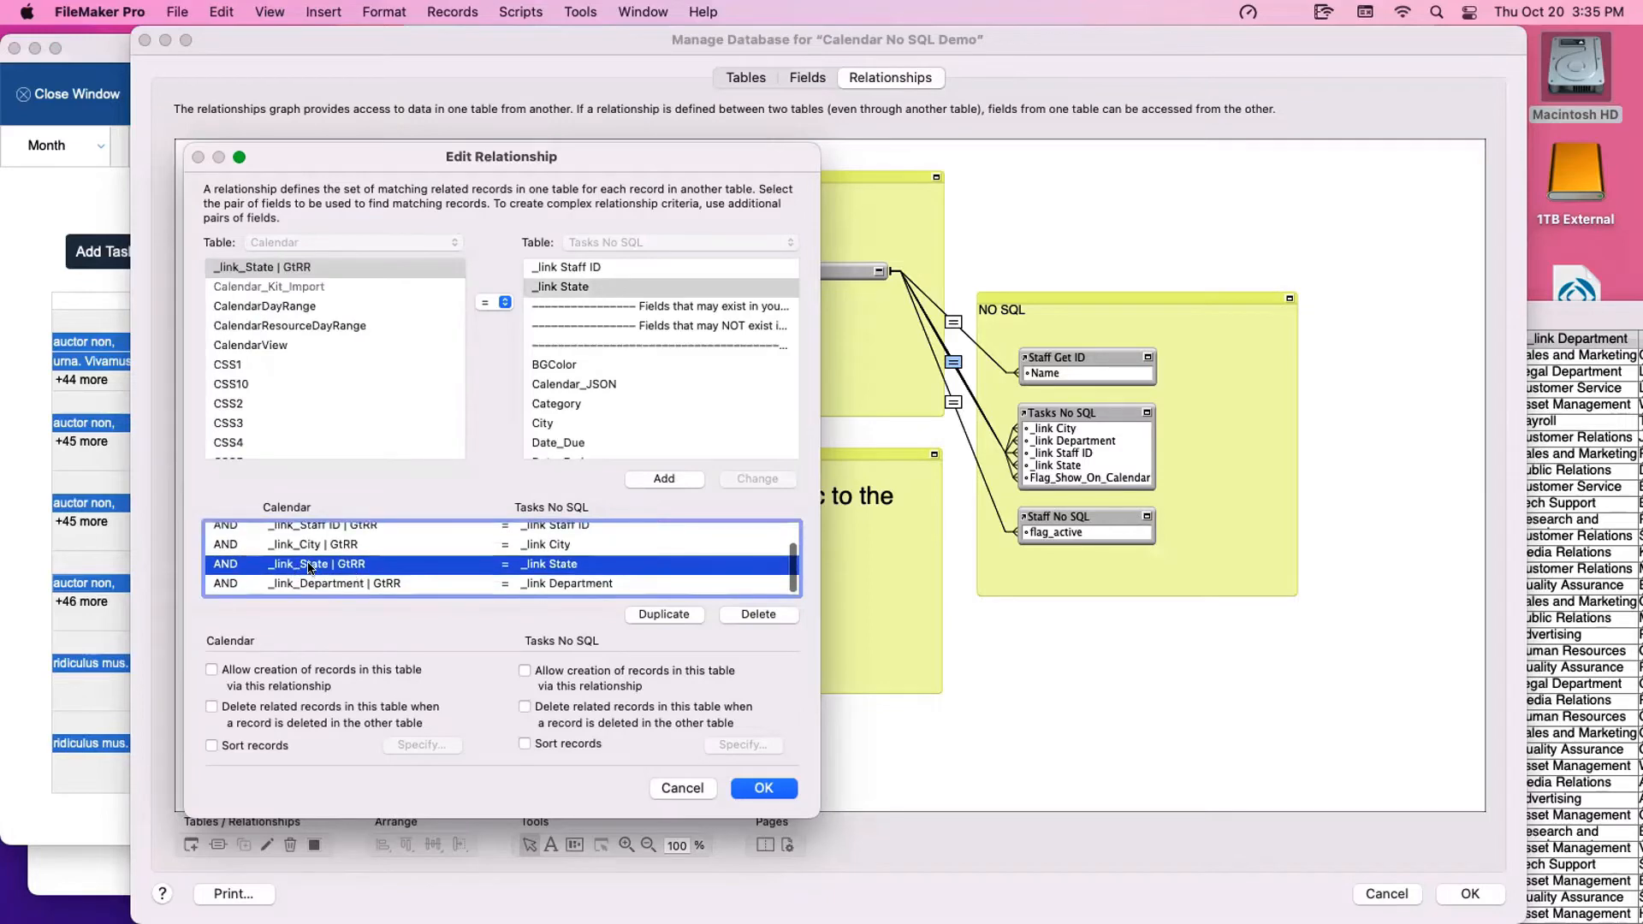
pyautogui.click(322, 586)
pyautogui.click(310, 545)
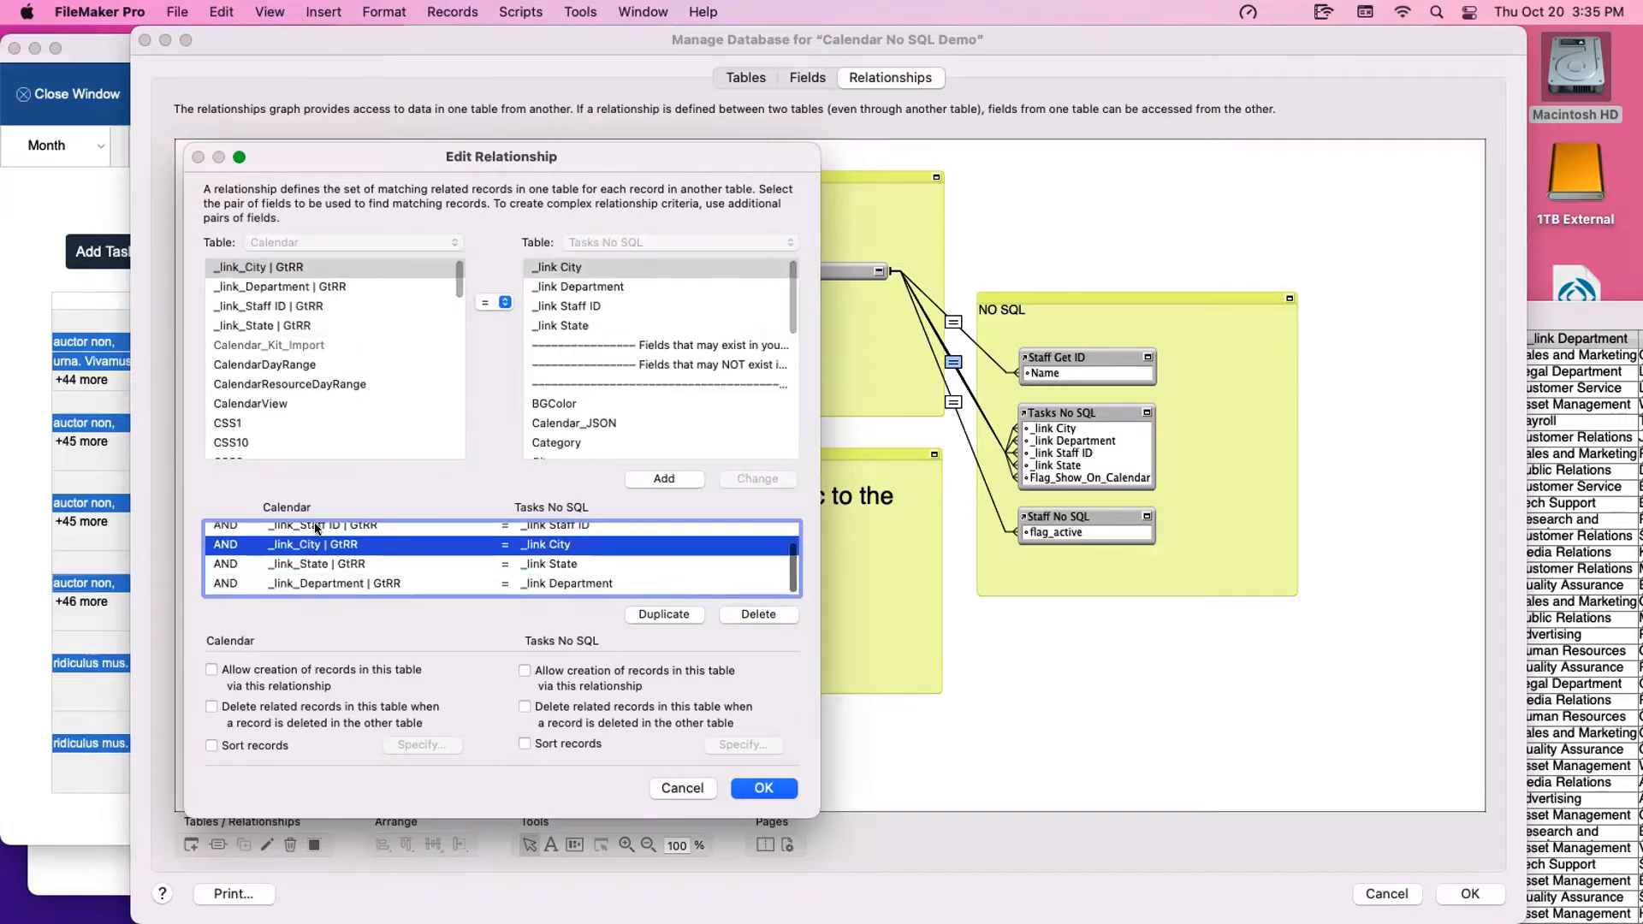
pyautogui.click(315, 526)
pyautogui.click(682, 787)
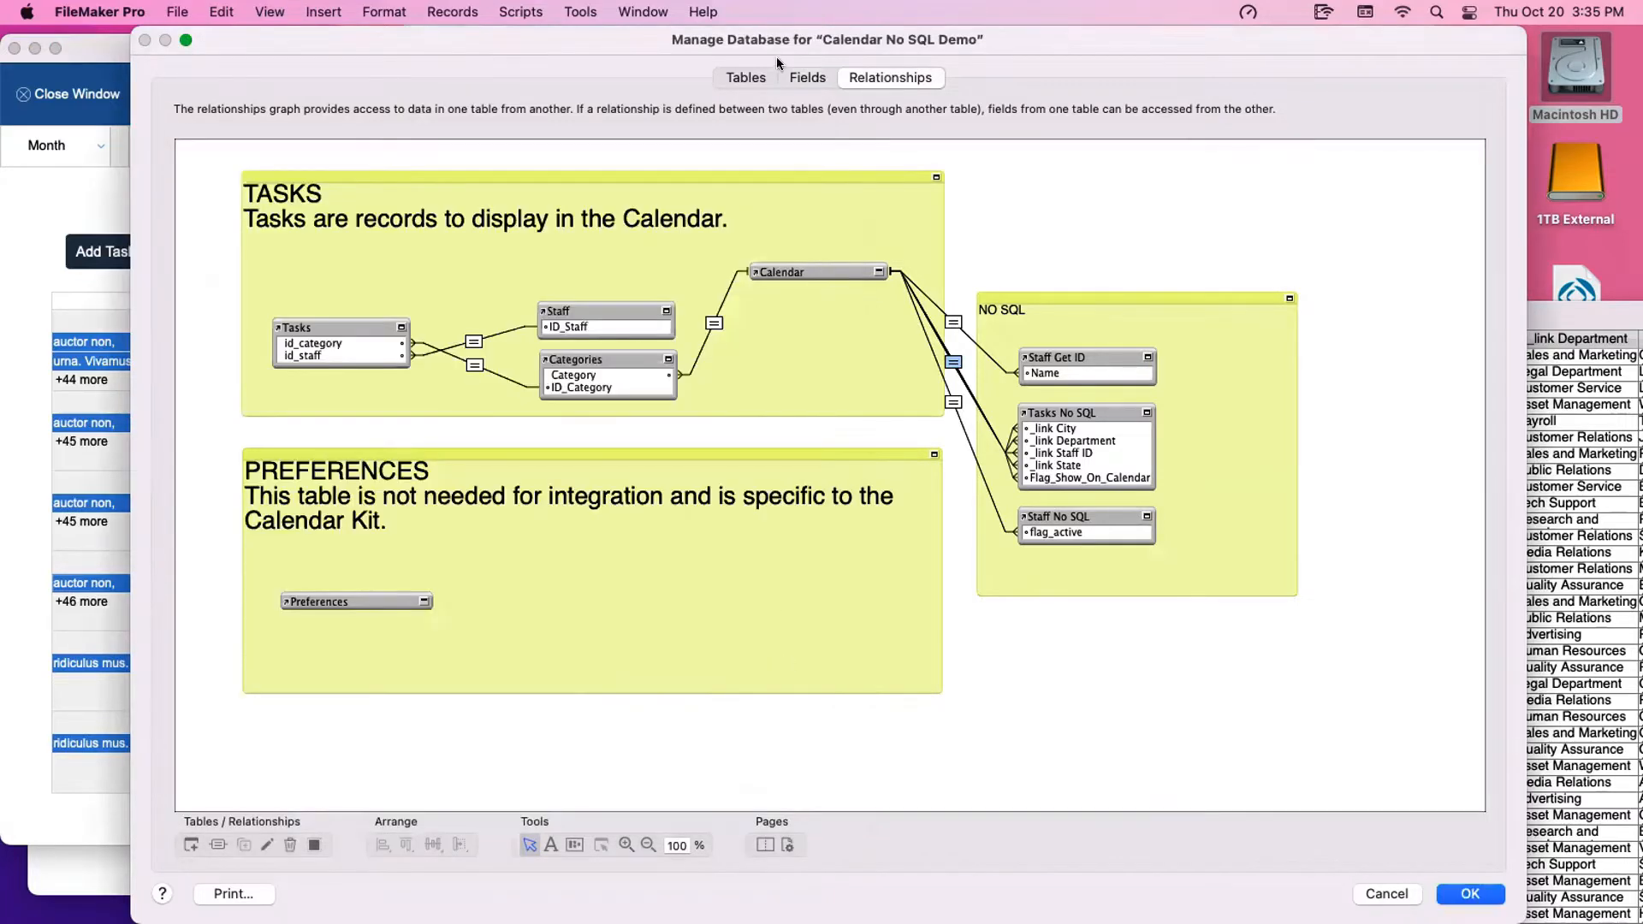
# Examine the auto-enter calculation of the _link_Department | GtRR field in the Calendar table, and close it without changes
pyautogui.click(796, 78)
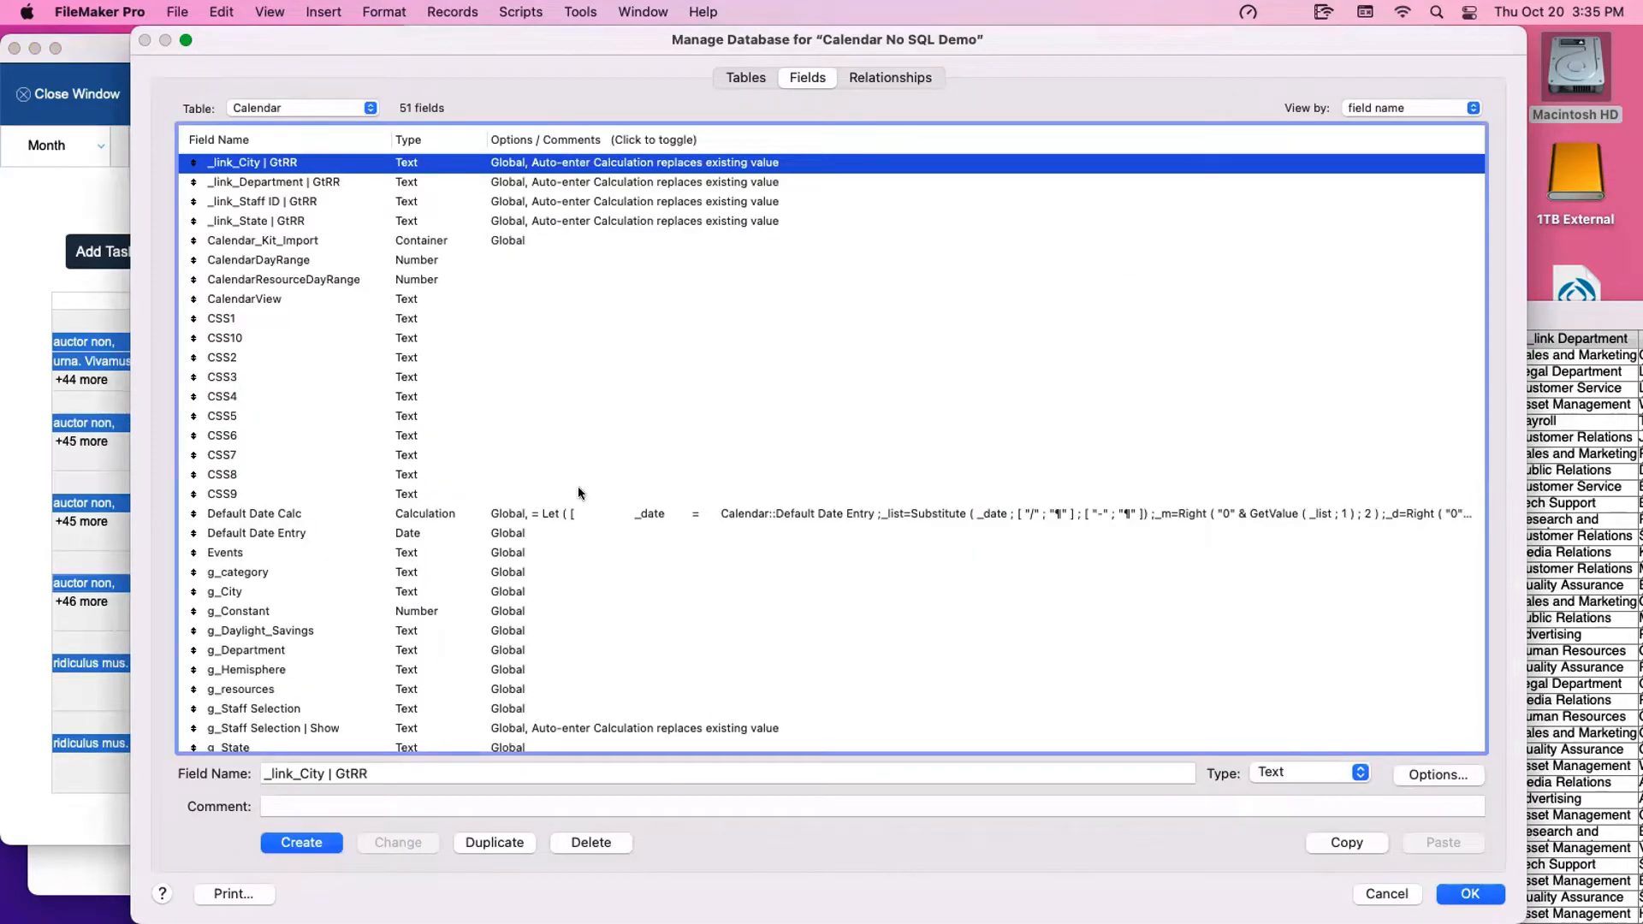
pyautogui.click(291, 650)
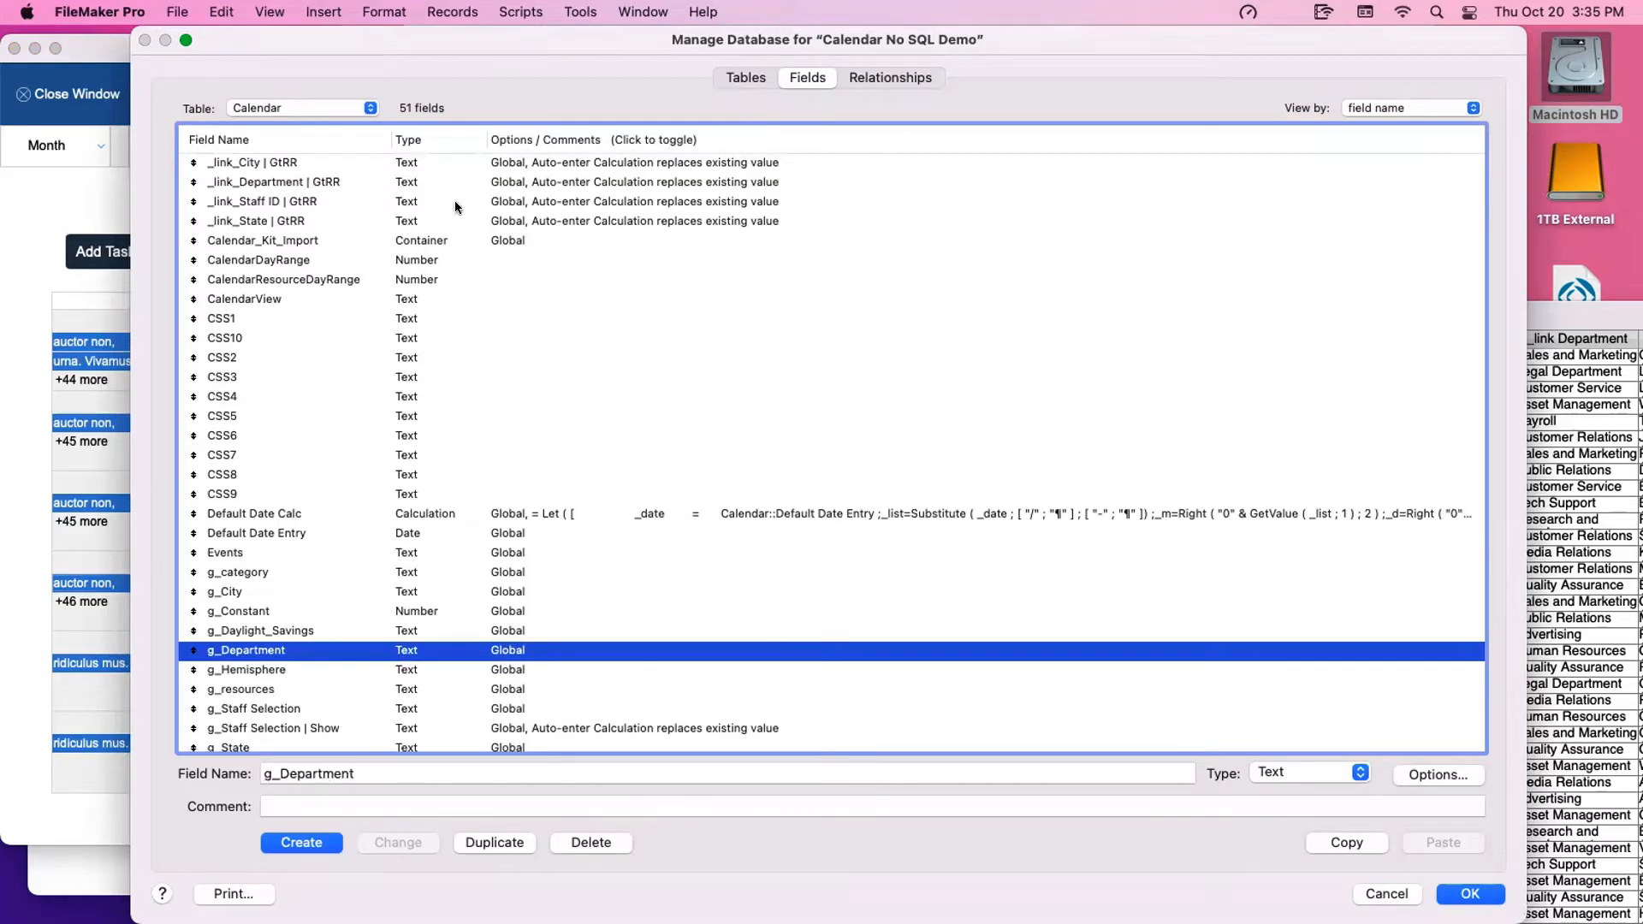
pyautogui.doubleClick(291, 181)
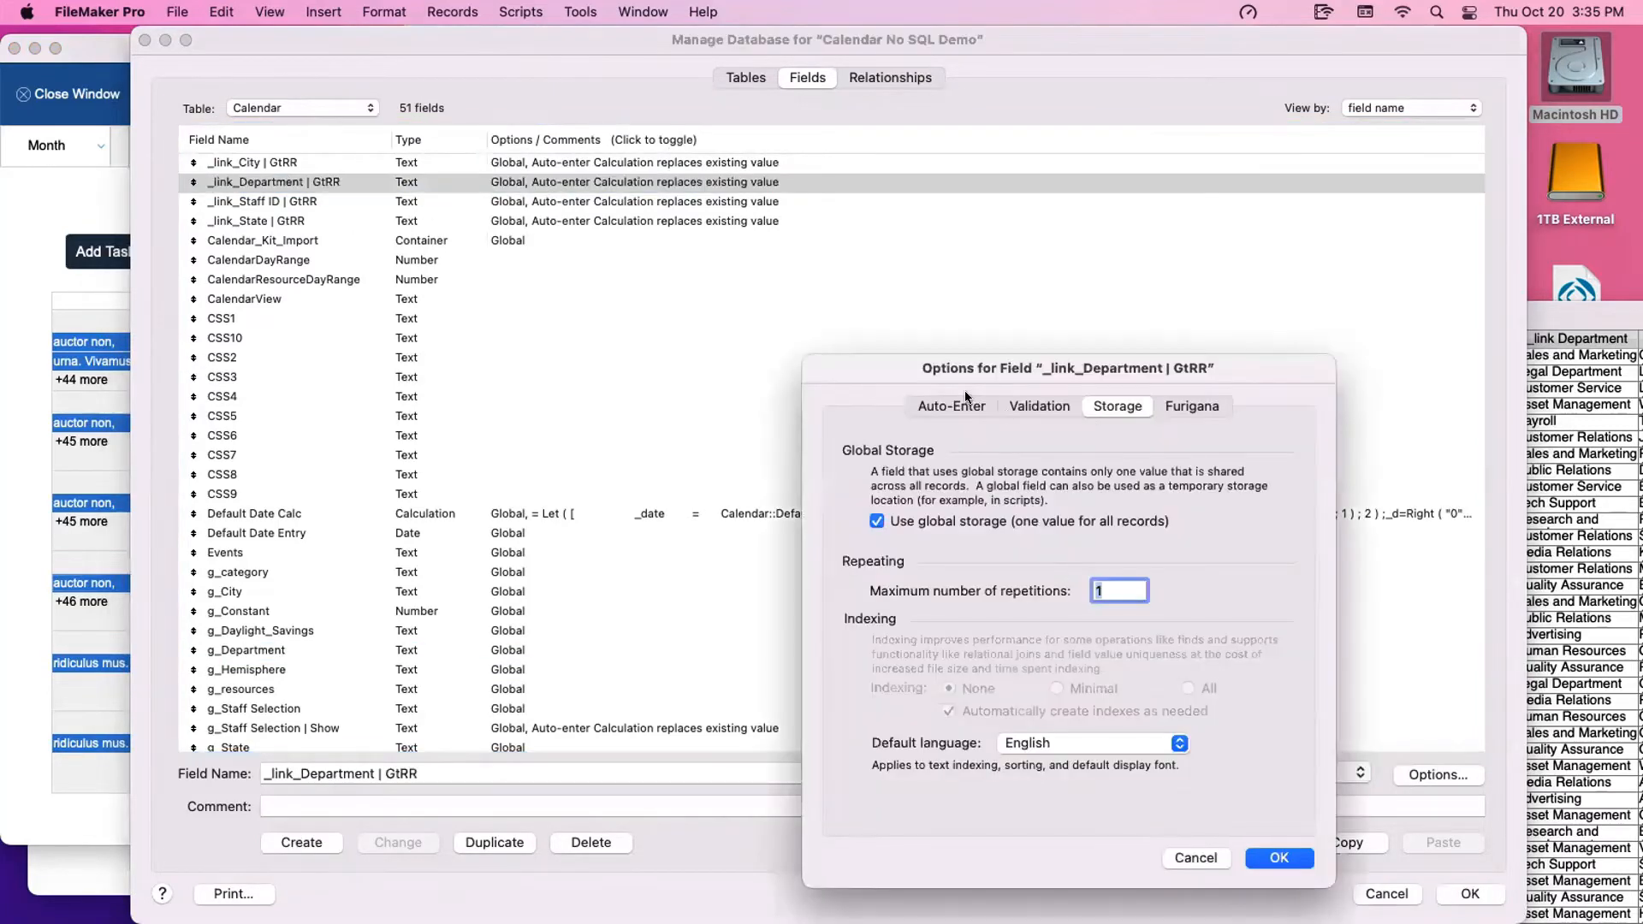
pyautogui.click(952, 406)
pyautogui.click(1080, 718)
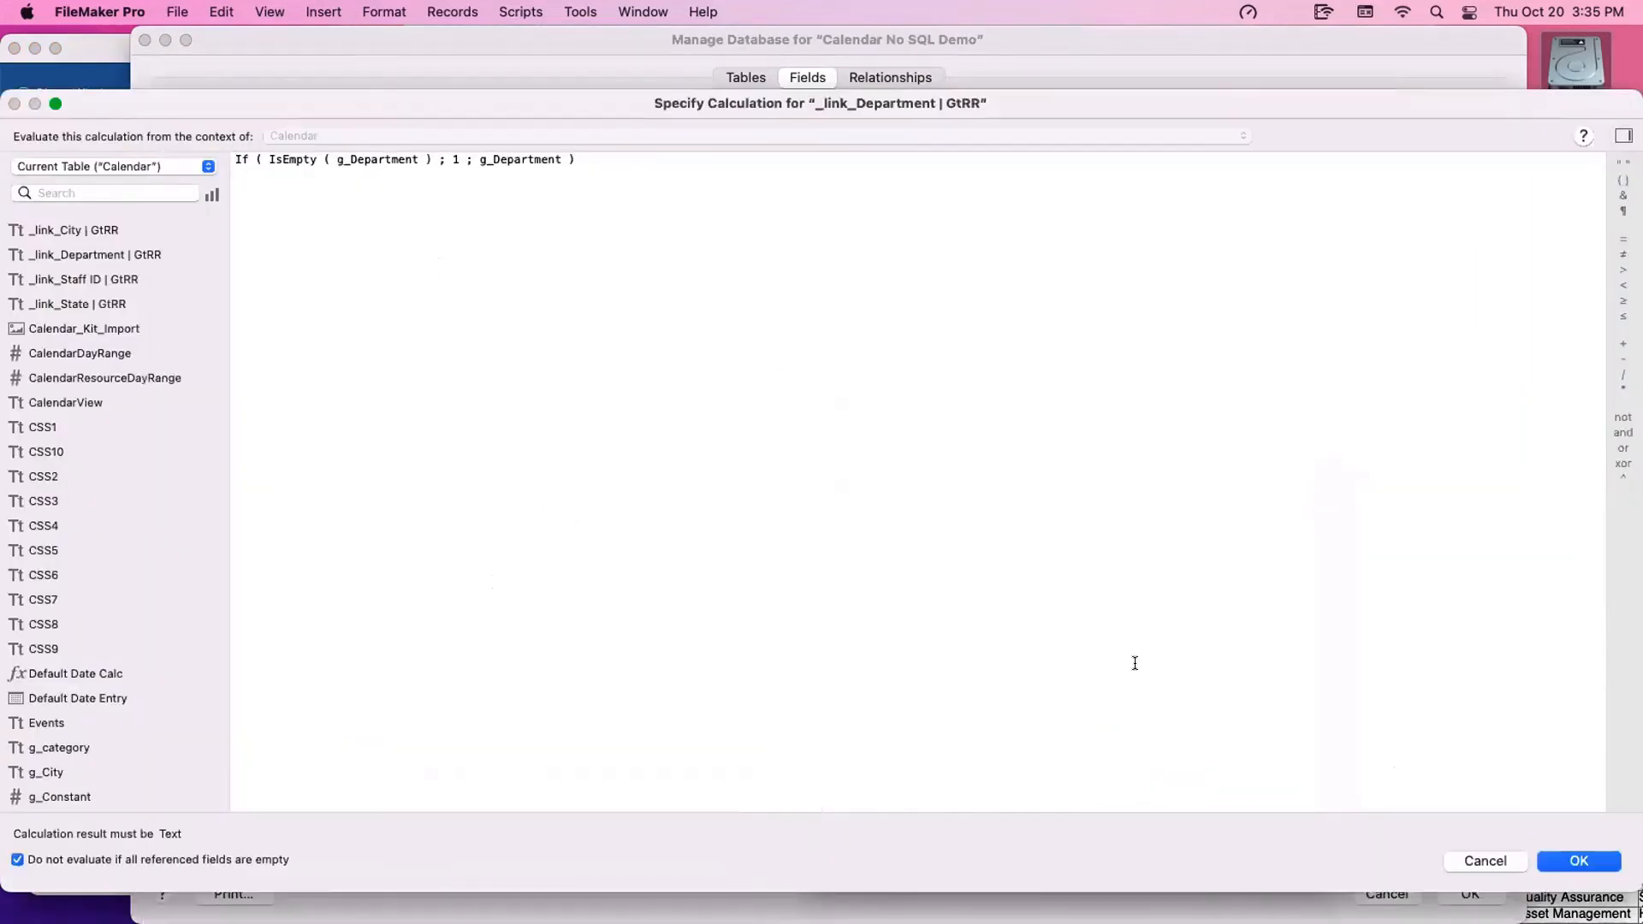
pyautogui.moveTo(337, 159); pyautogui.dragTo(416, 159)
pyautogui.doubleClick(454, 159)
pyautogui.moveTo(481, 159); pyautogui.dragTo(561, 155)
pyautogui.press('Escape')
pyautogui.press('Escape')
pyautogui.press('Escape')
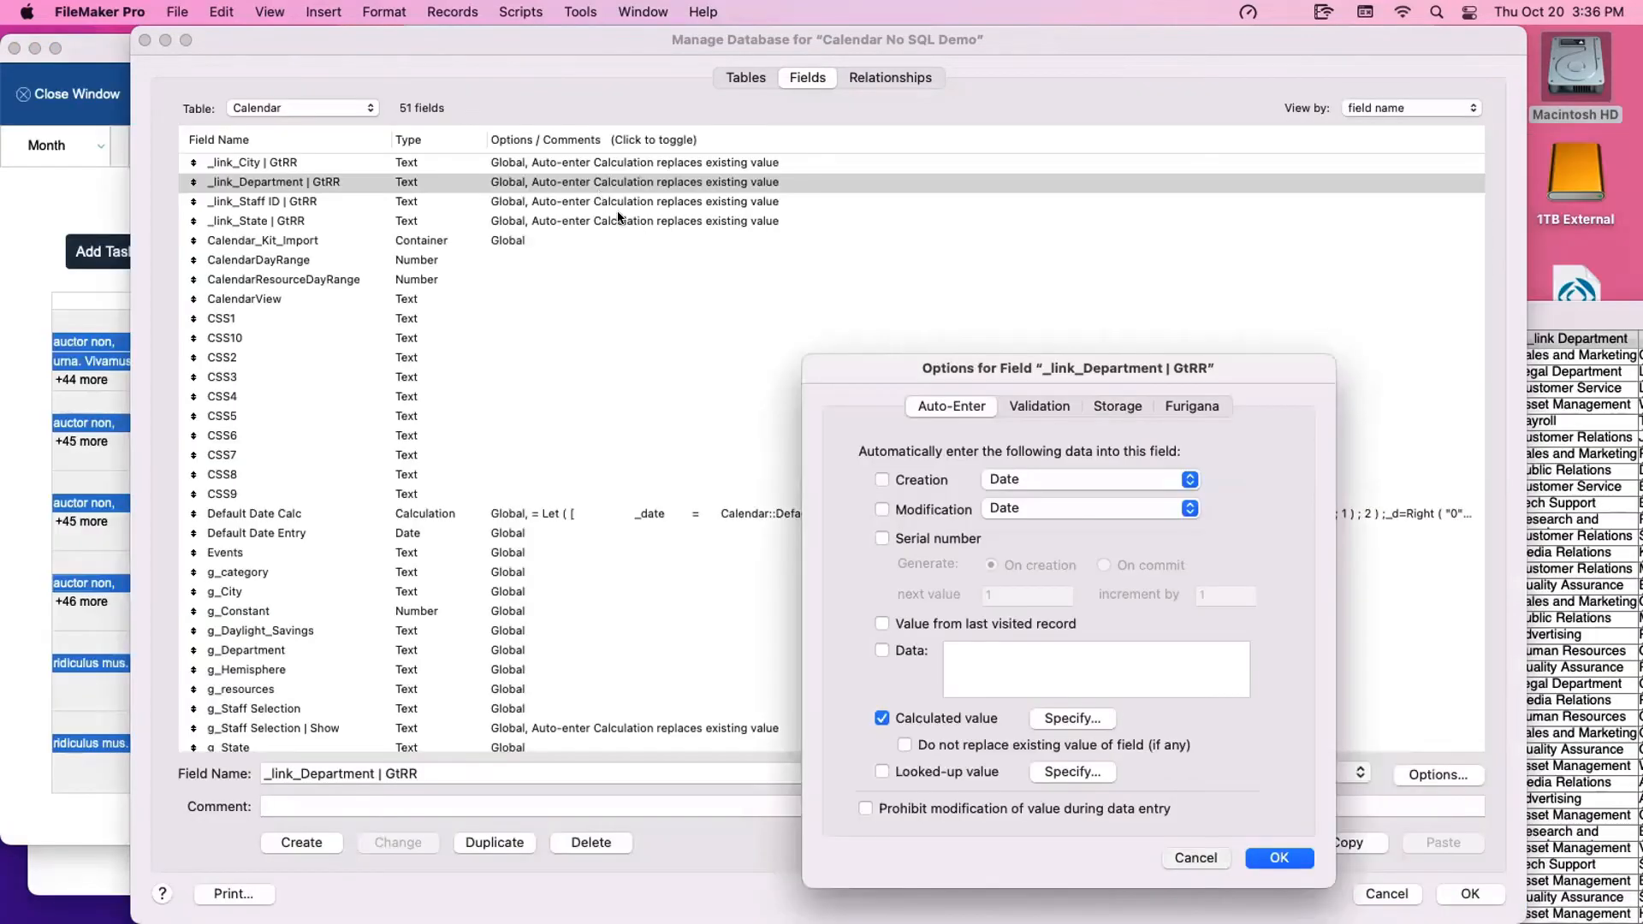
# Place the _link_Department | GtRR field in the Calendar_Display layout's header, widen it and return to Browse mode
pyautogui.press('super+l')
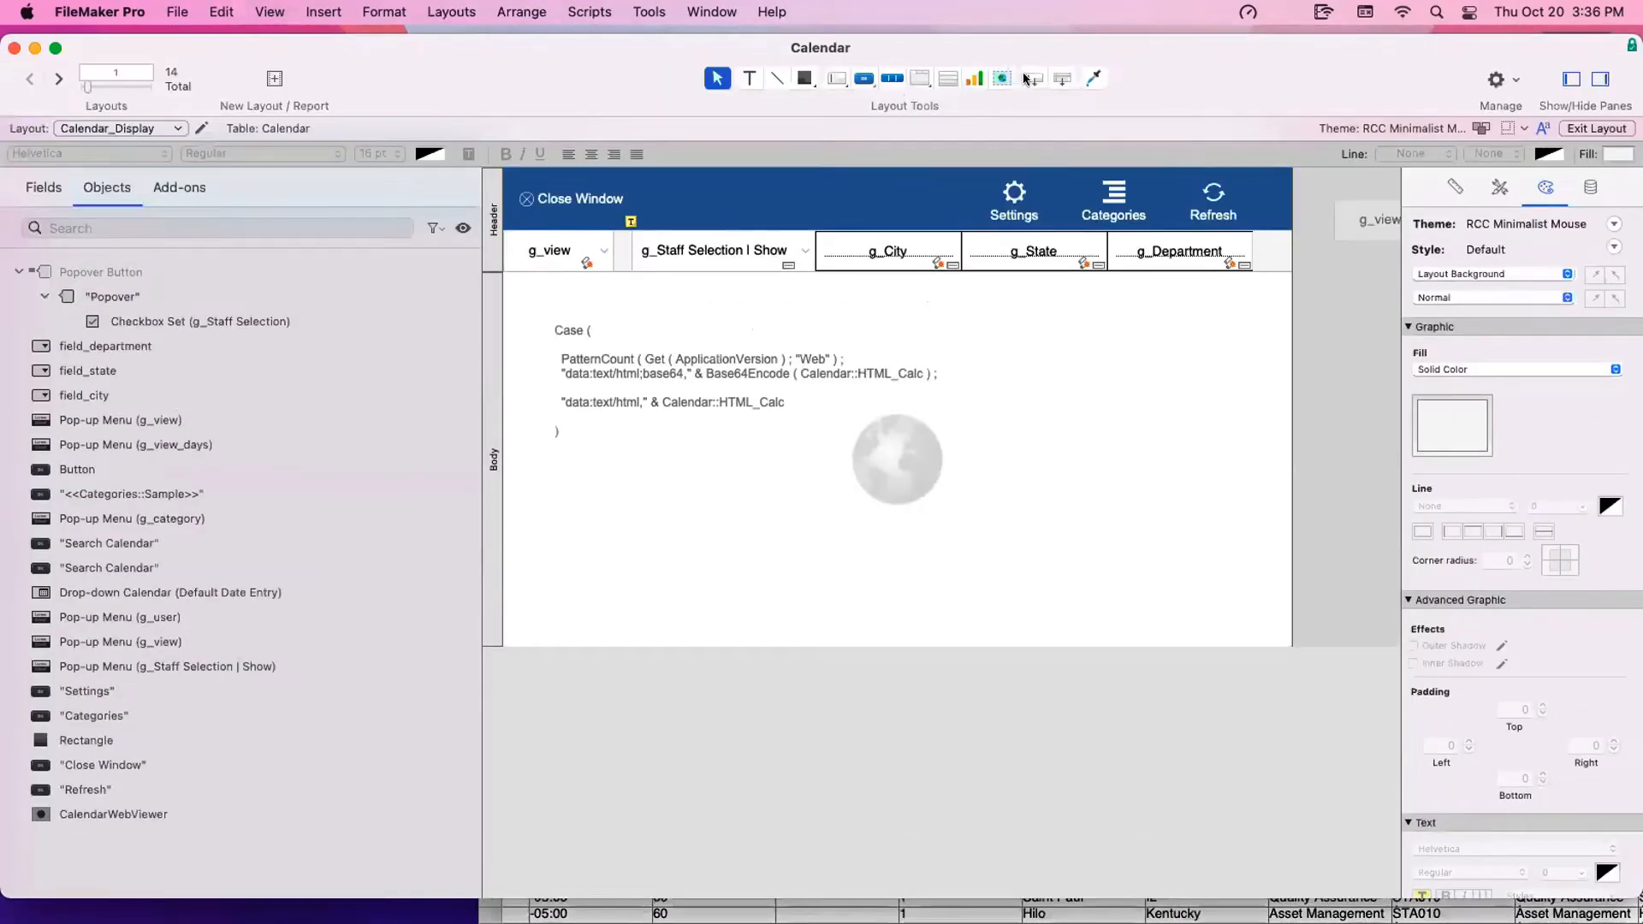
pyautogui.moveTo(1027, 81); pyautogui.dragTo(803, 196)
pyautogui.scroll(3, 1069, 557)
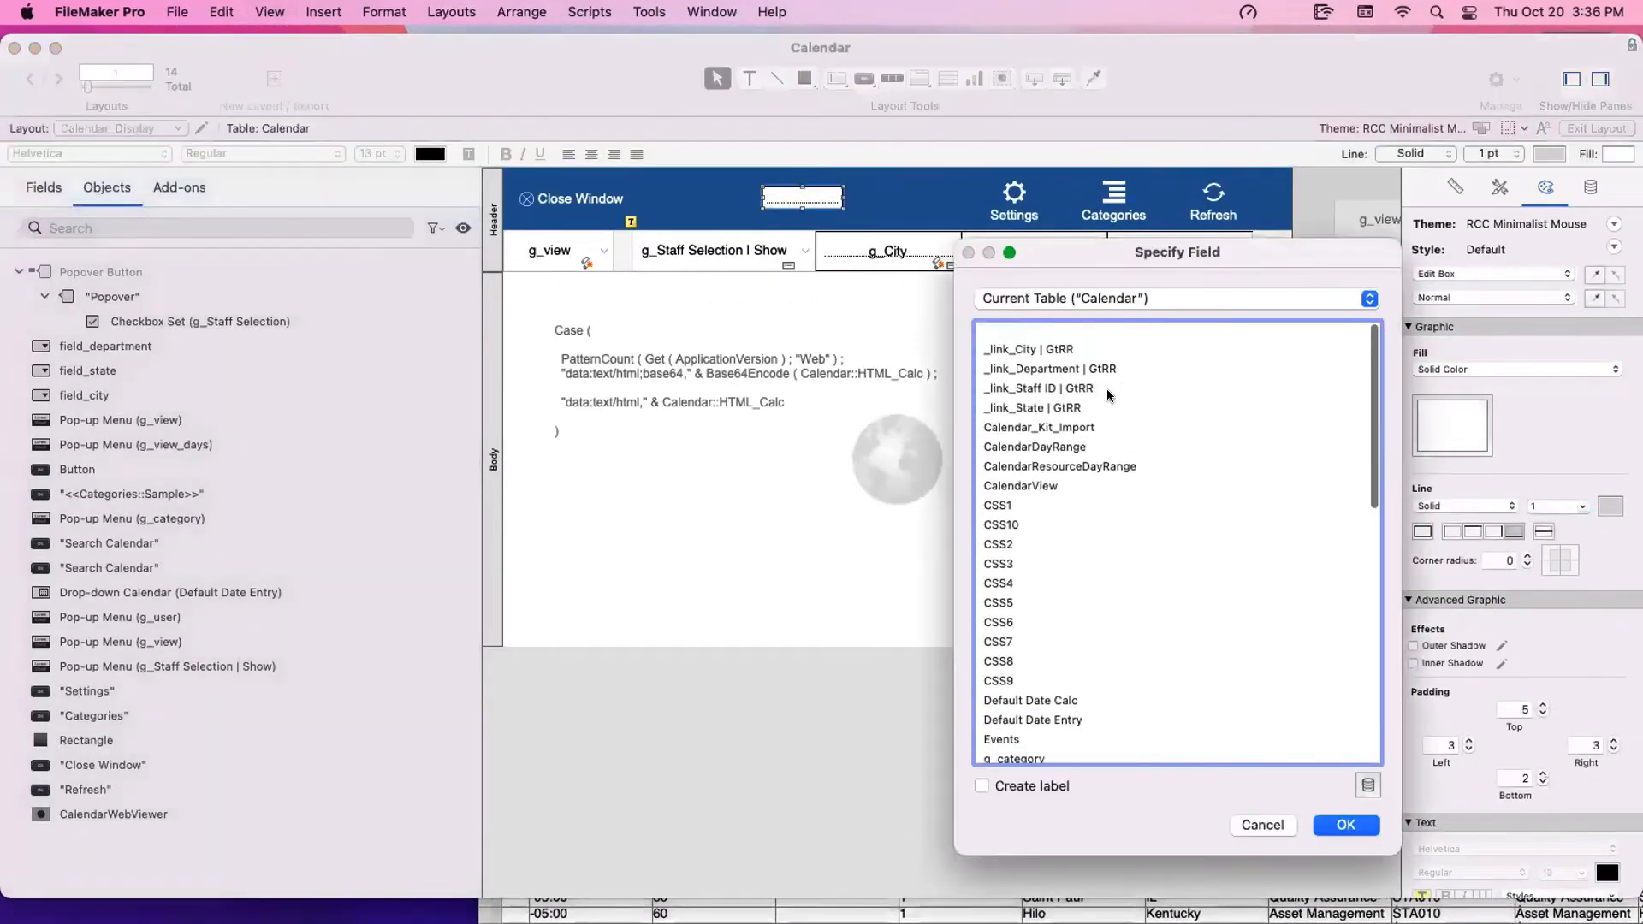
pyautogui.doubleClick(1068, 352)
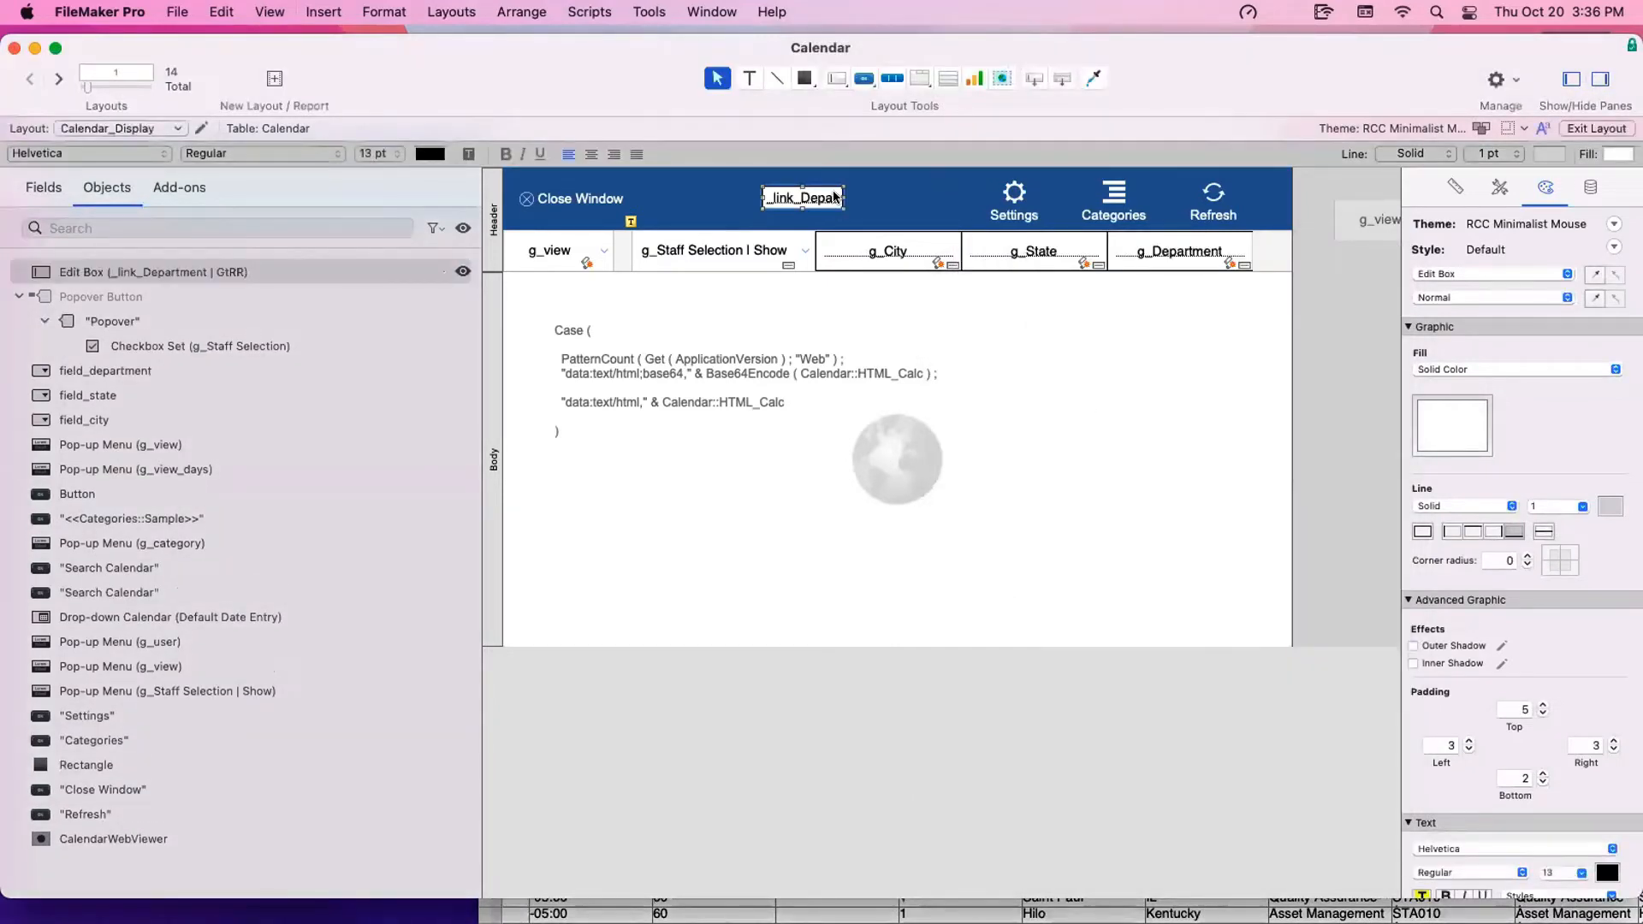
pyautogui.moveTo(843, 197); pyautogui.dragTo(902, 196)
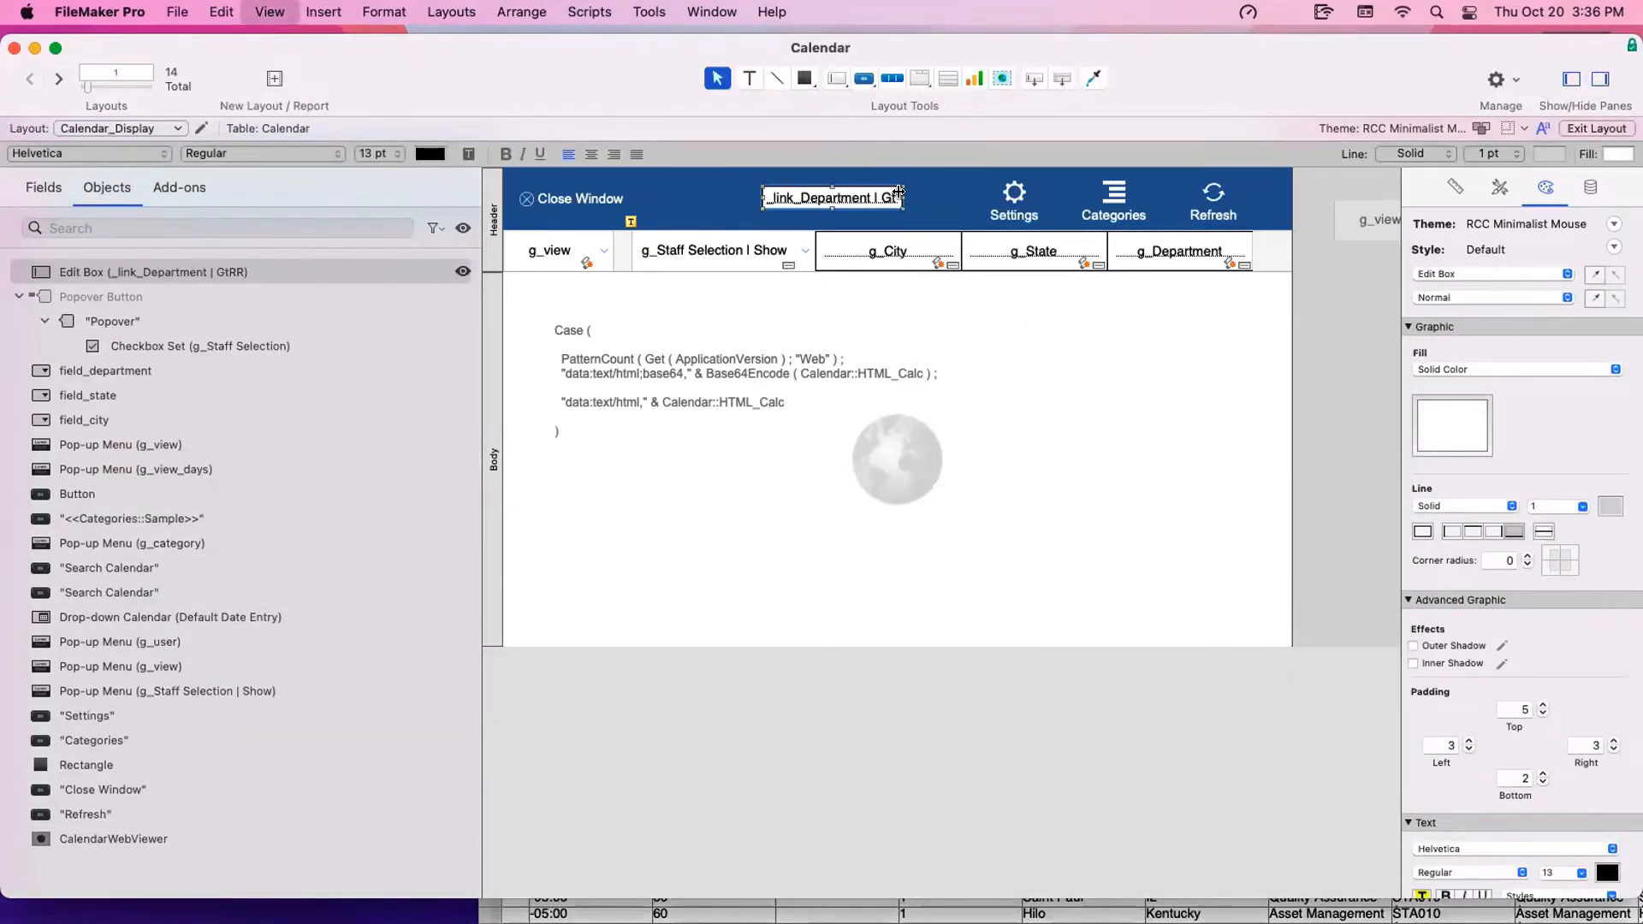
pyautogui.press('super+b')
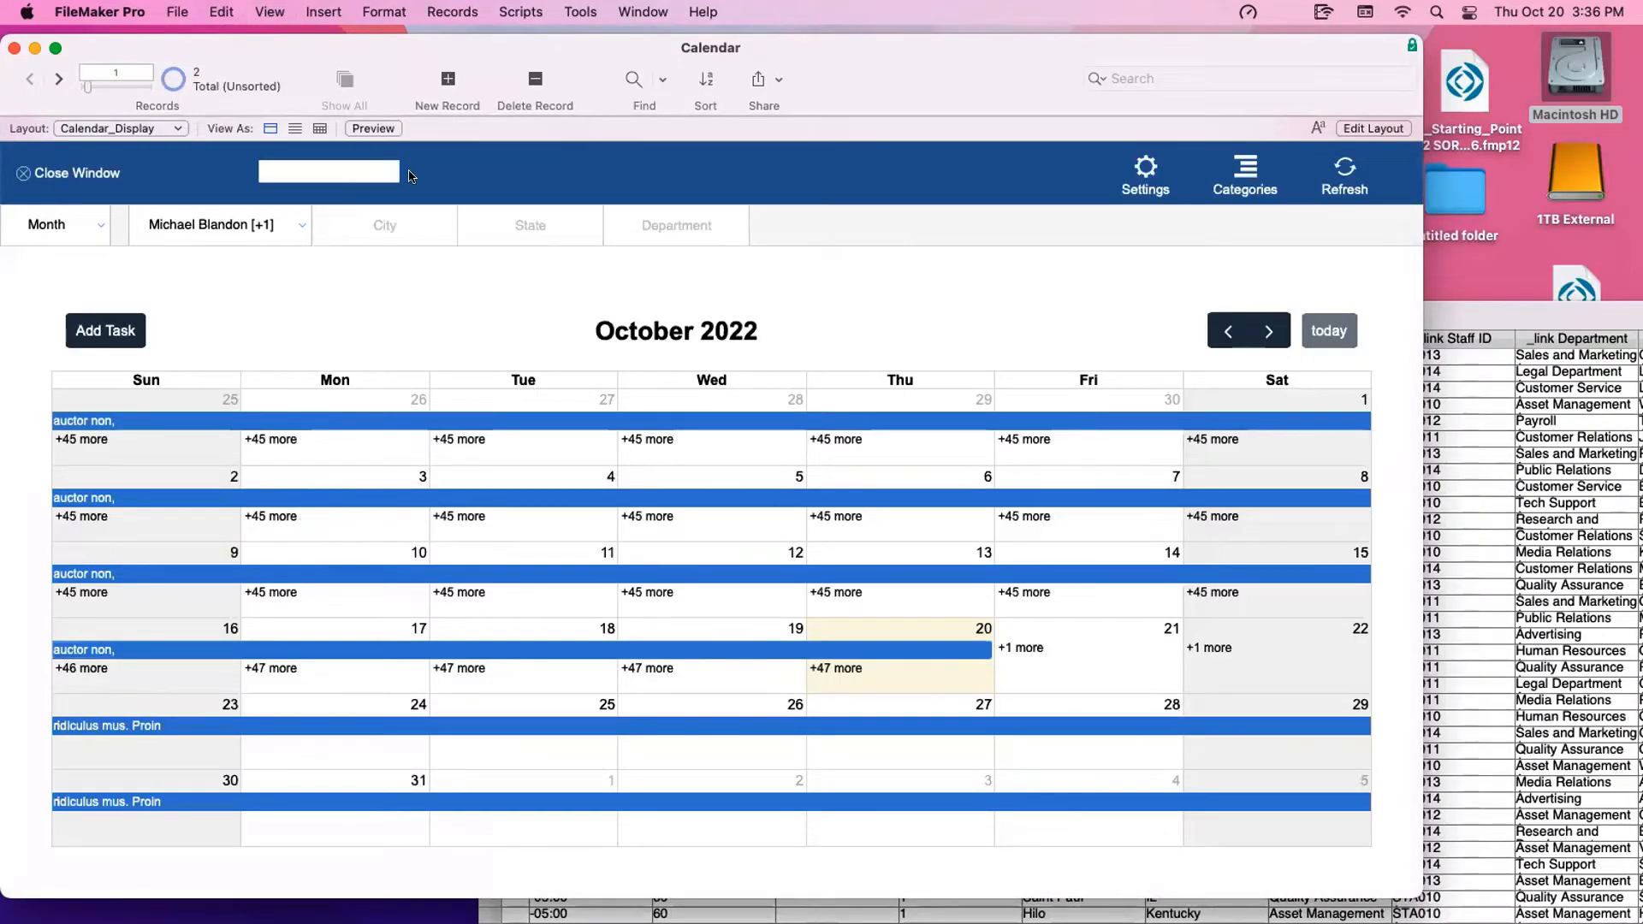
# Filter the calendar by the Asset Management department, and clear the Department filter again
pyautogui.click(665, 223)
pyautogui.click(650, 294)
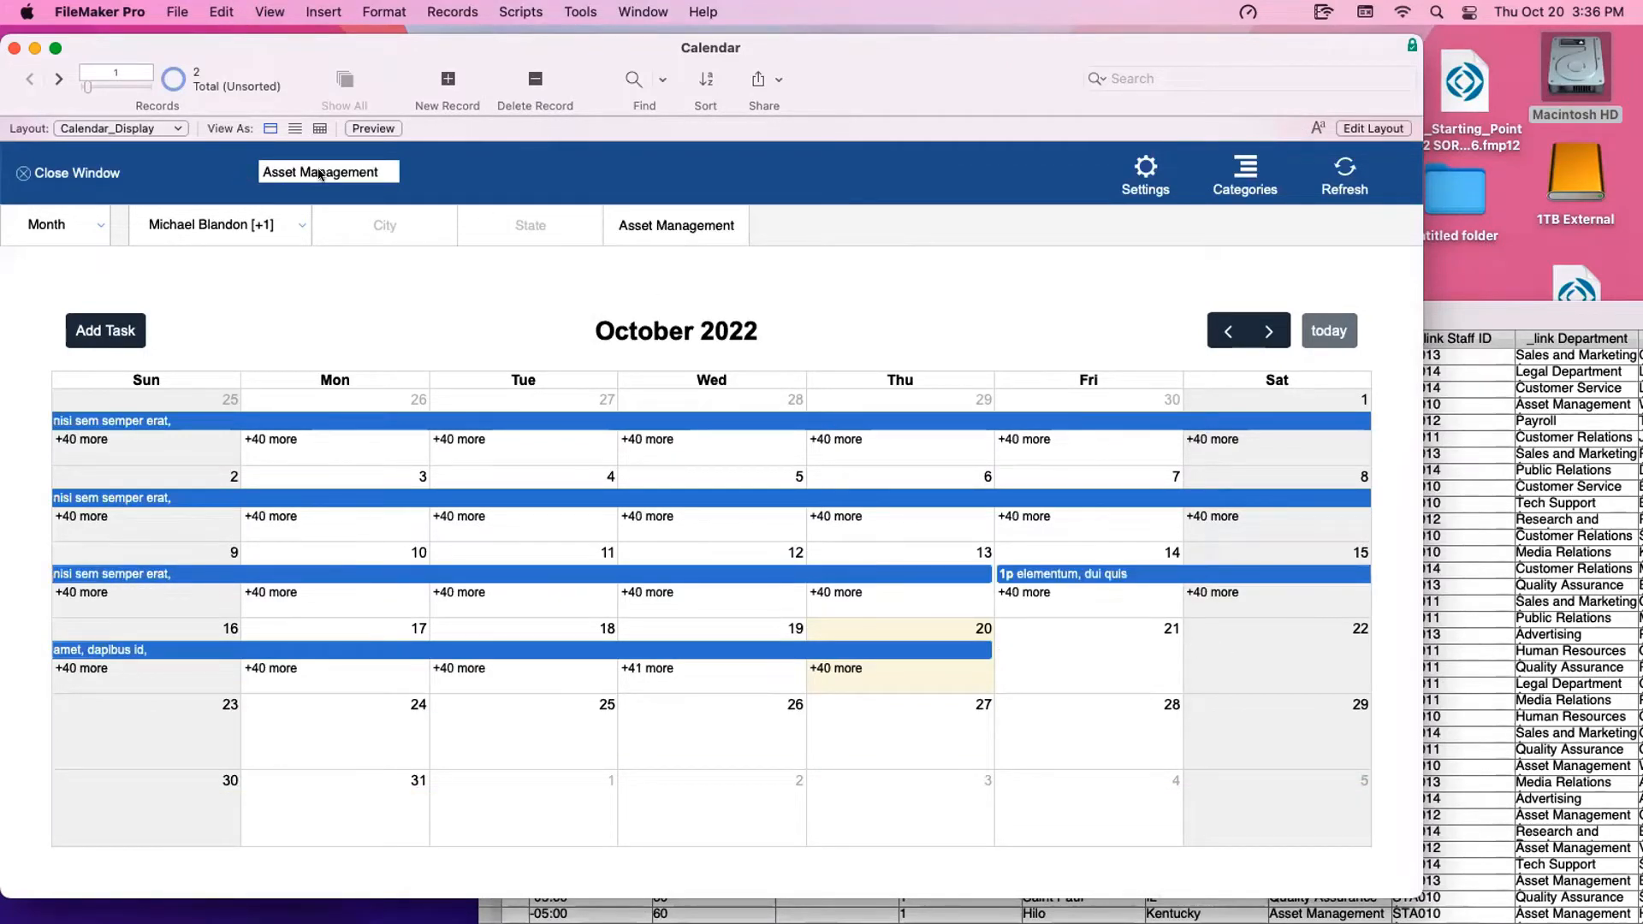
pyautogui.click(656, 223)
pyautogui.press('BackSpace')
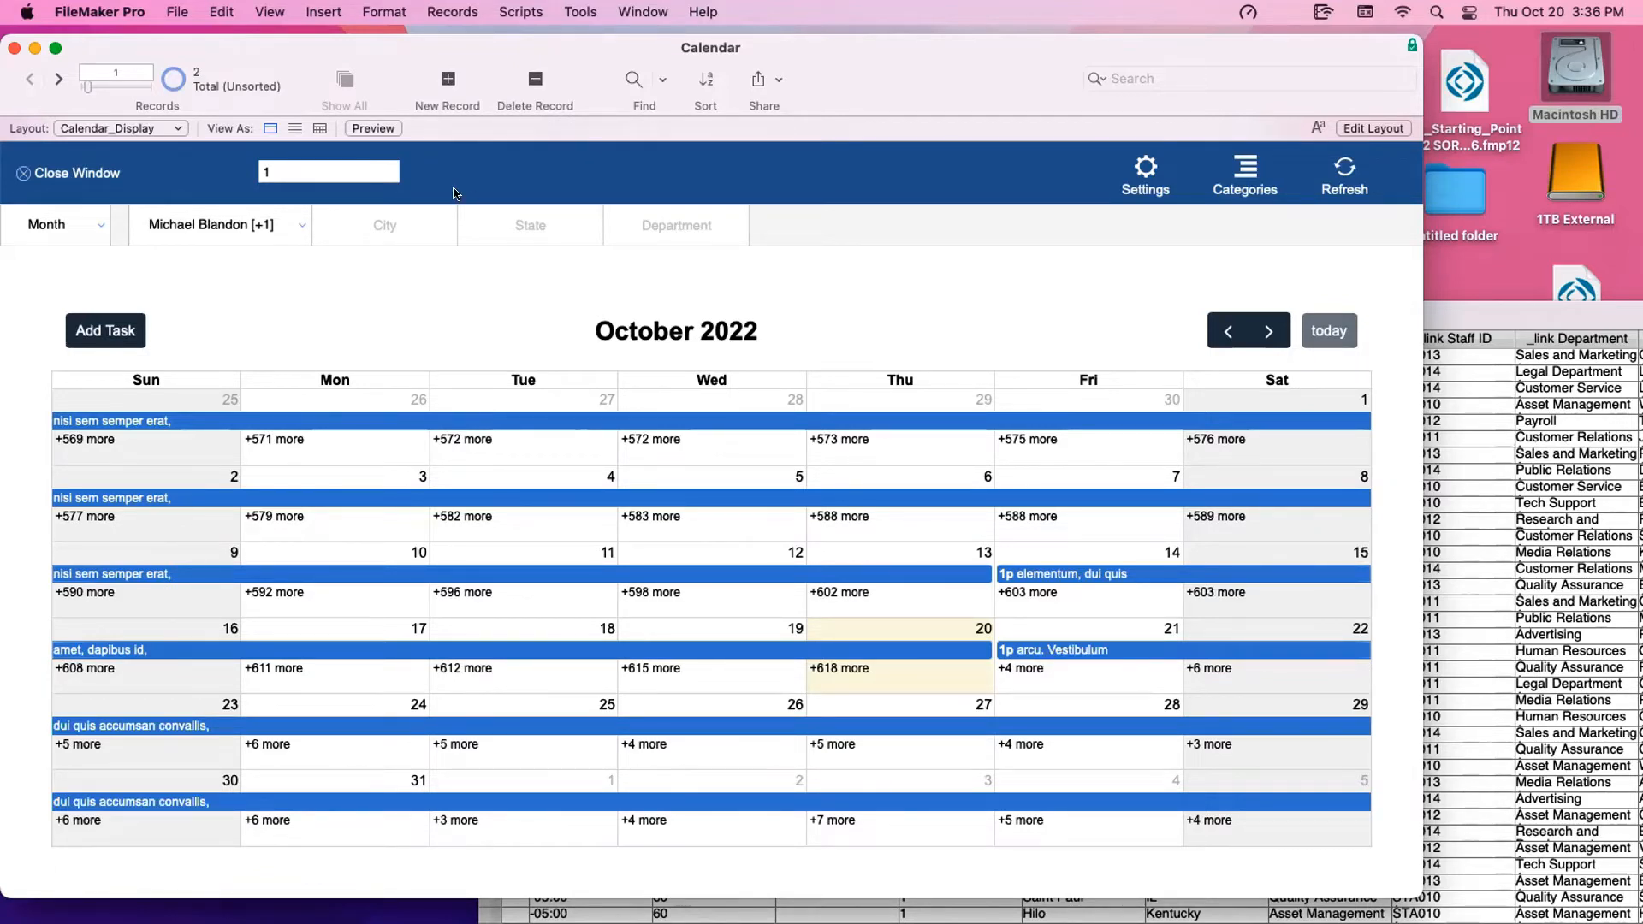
# Reopen the Calendar to Tasks No SQL relationship, review its link-field criteria and close it unchanged
pyautogui.press('super+shift+d')
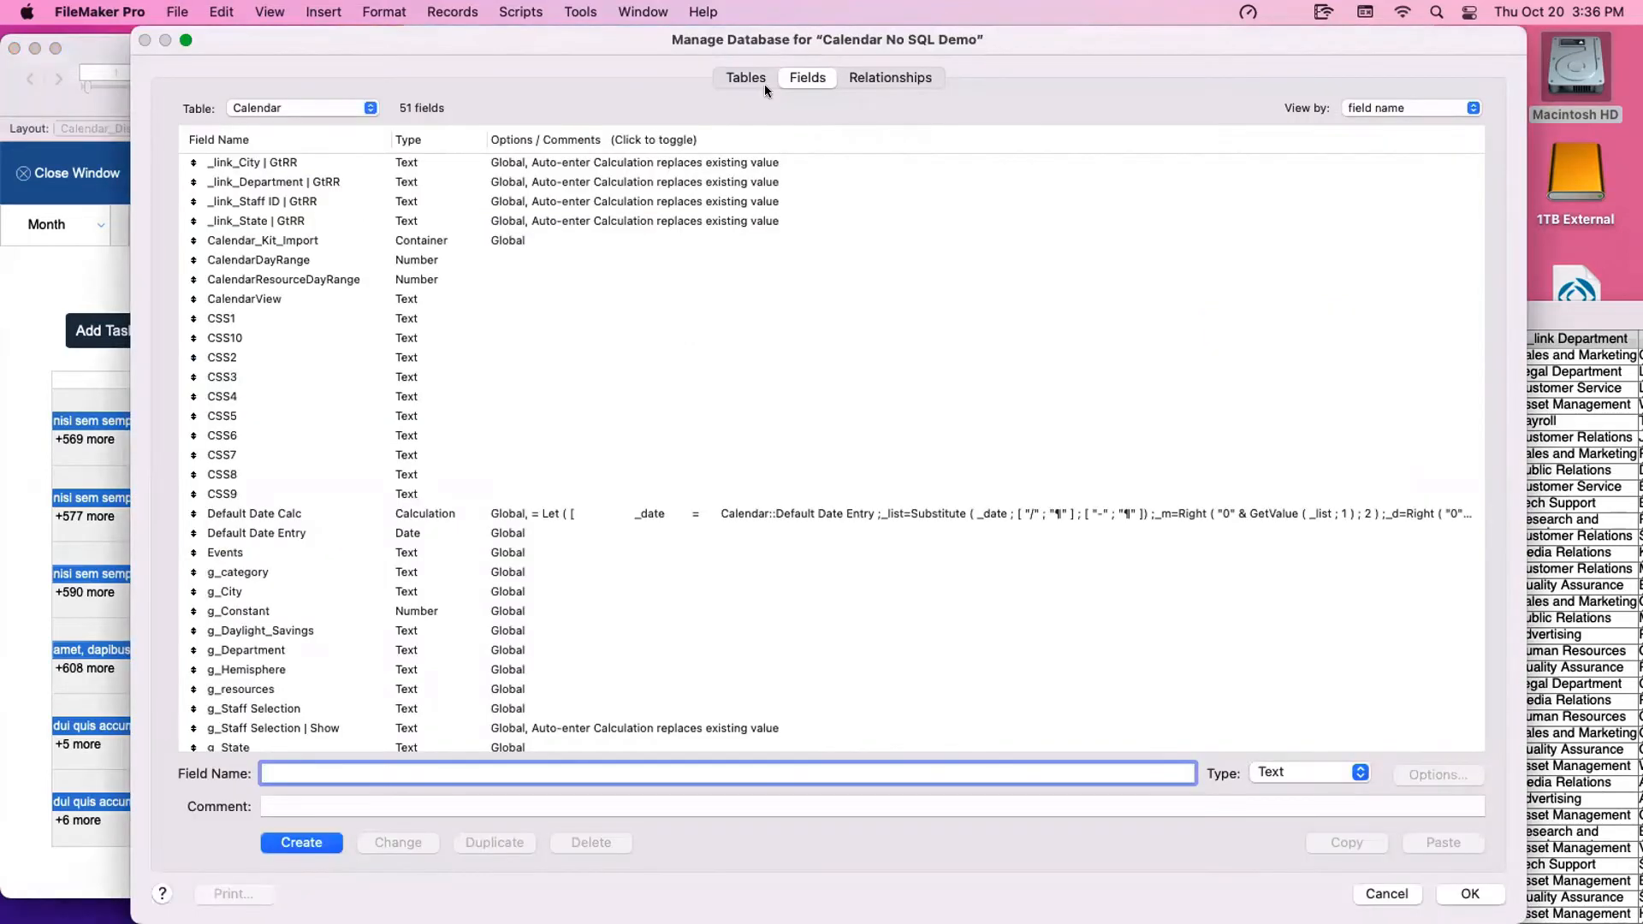
pyautogui.click(890, 77)
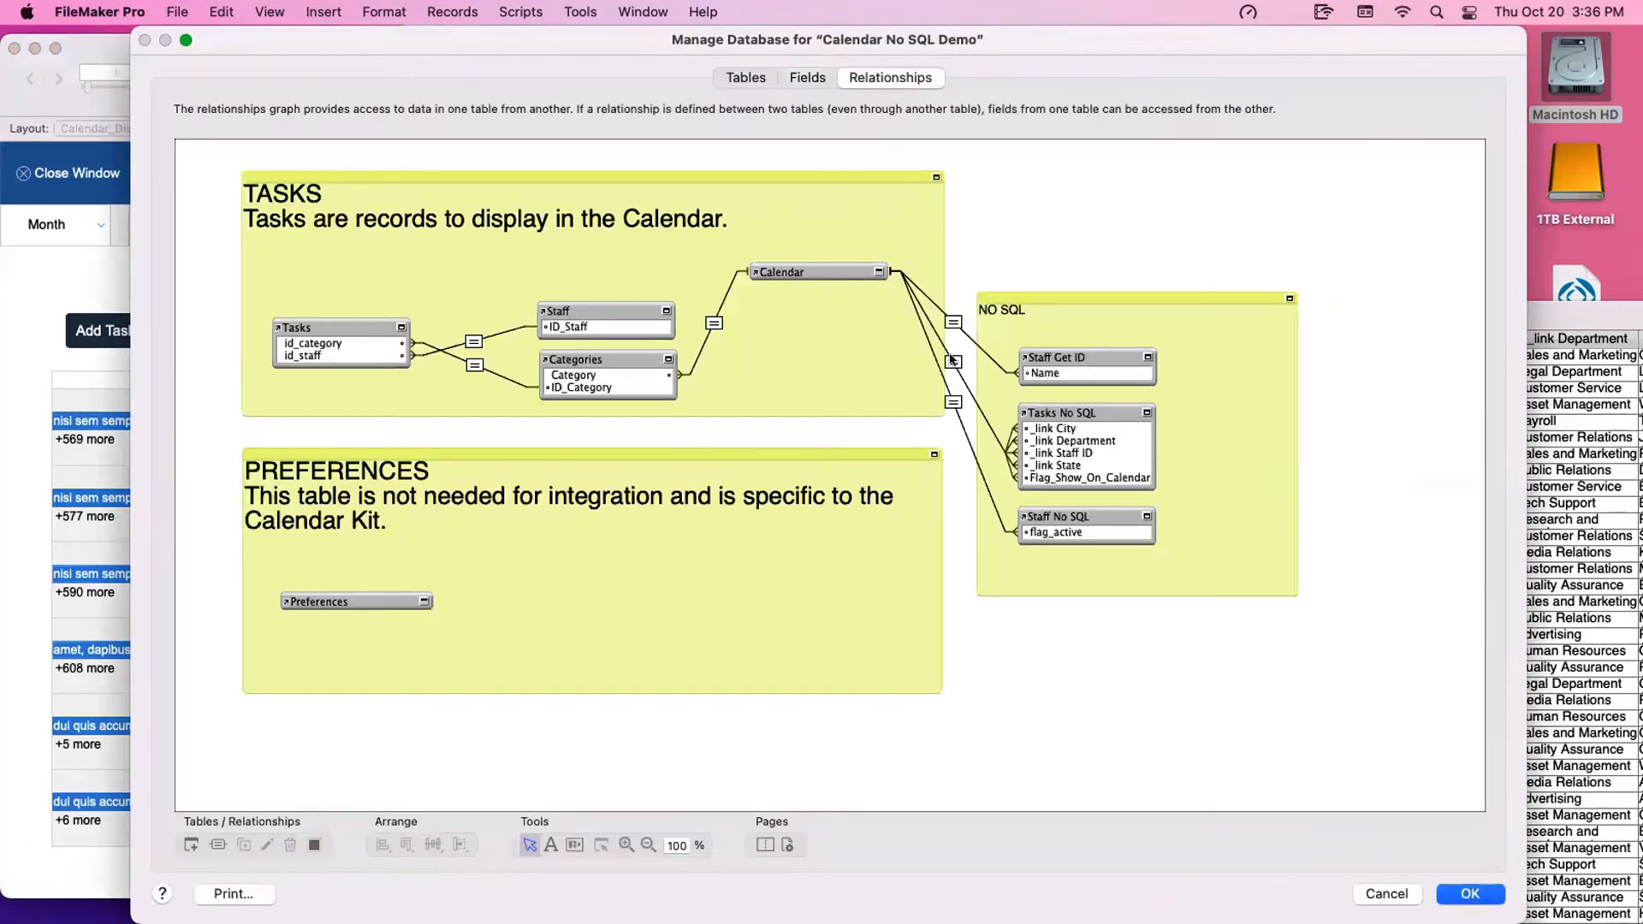
pyautogui.click(955, 362)
pyautogui.doubleClick(954, 362)
pyautogui.scroll(-3, 323, 552)
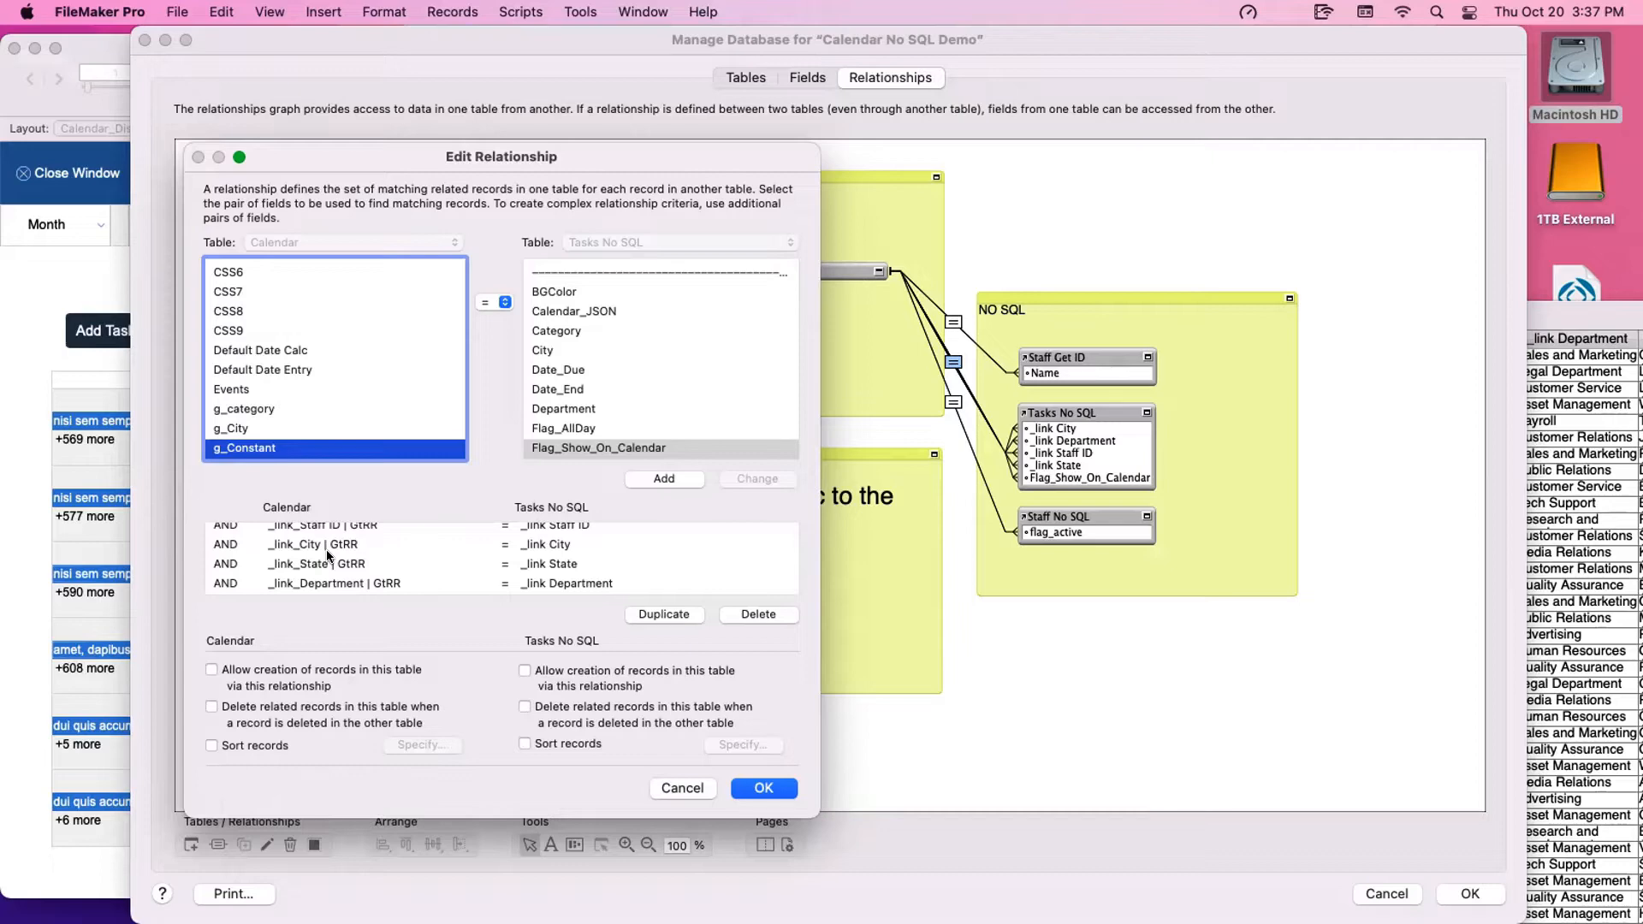
pyautogui.click(680, 788)
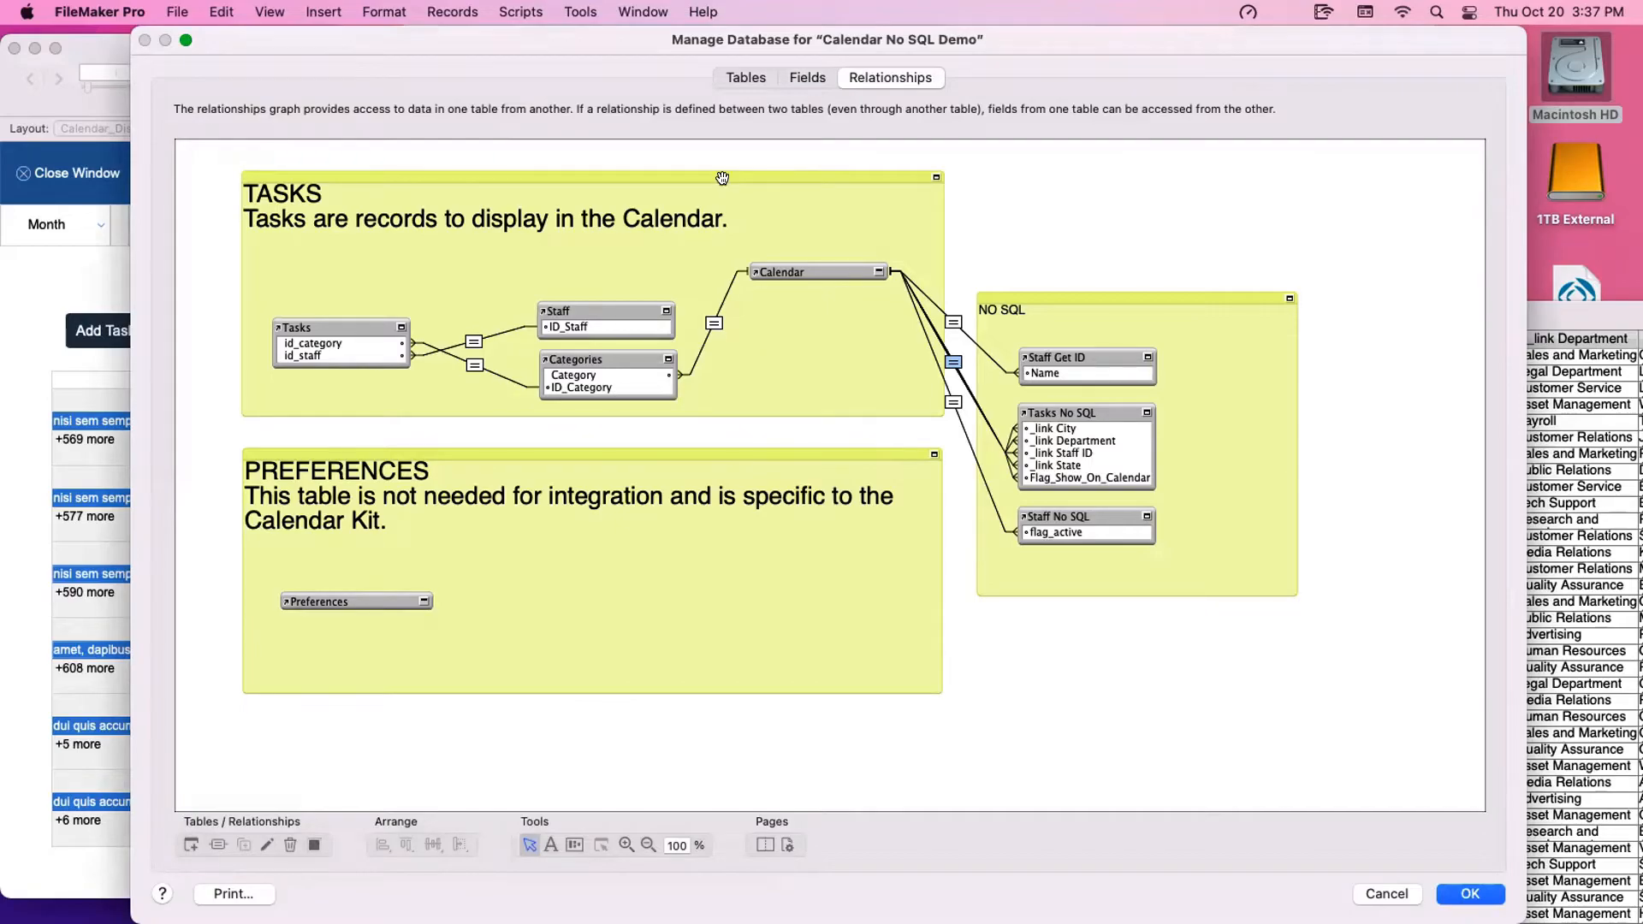
# Return to the Calendar table's field definitions and look at the Staff ID and State GtRR link fields
pyautogui.press('super+h')
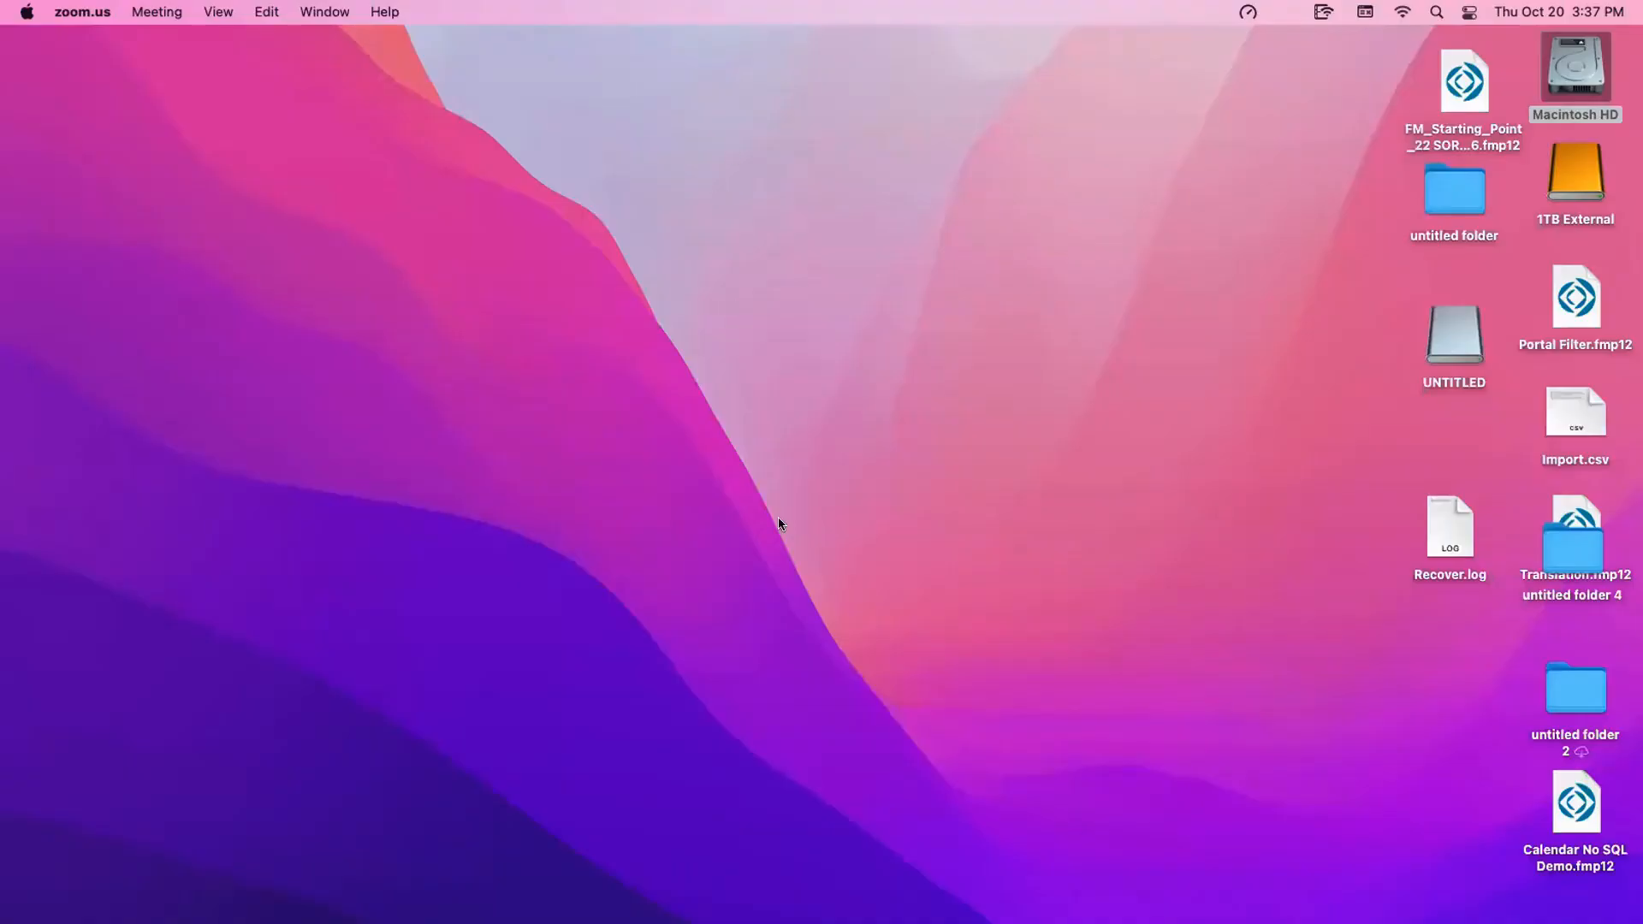
pyautogui.click(1089, 887)
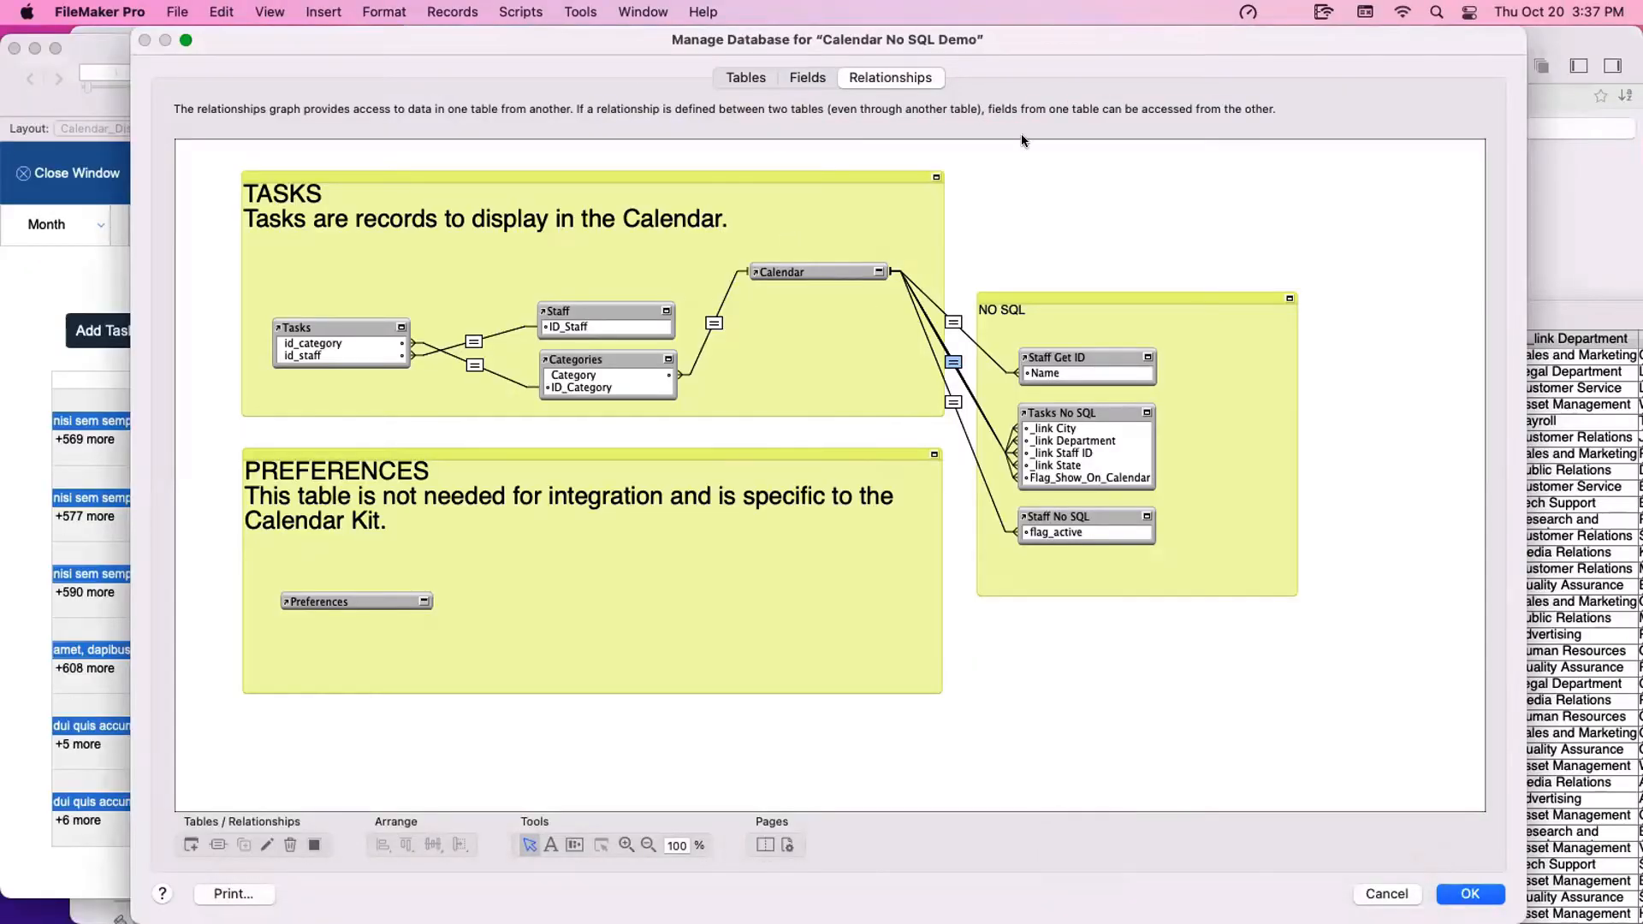
pyautogui.click(811, 82)
pyautogui.click(501, 207)
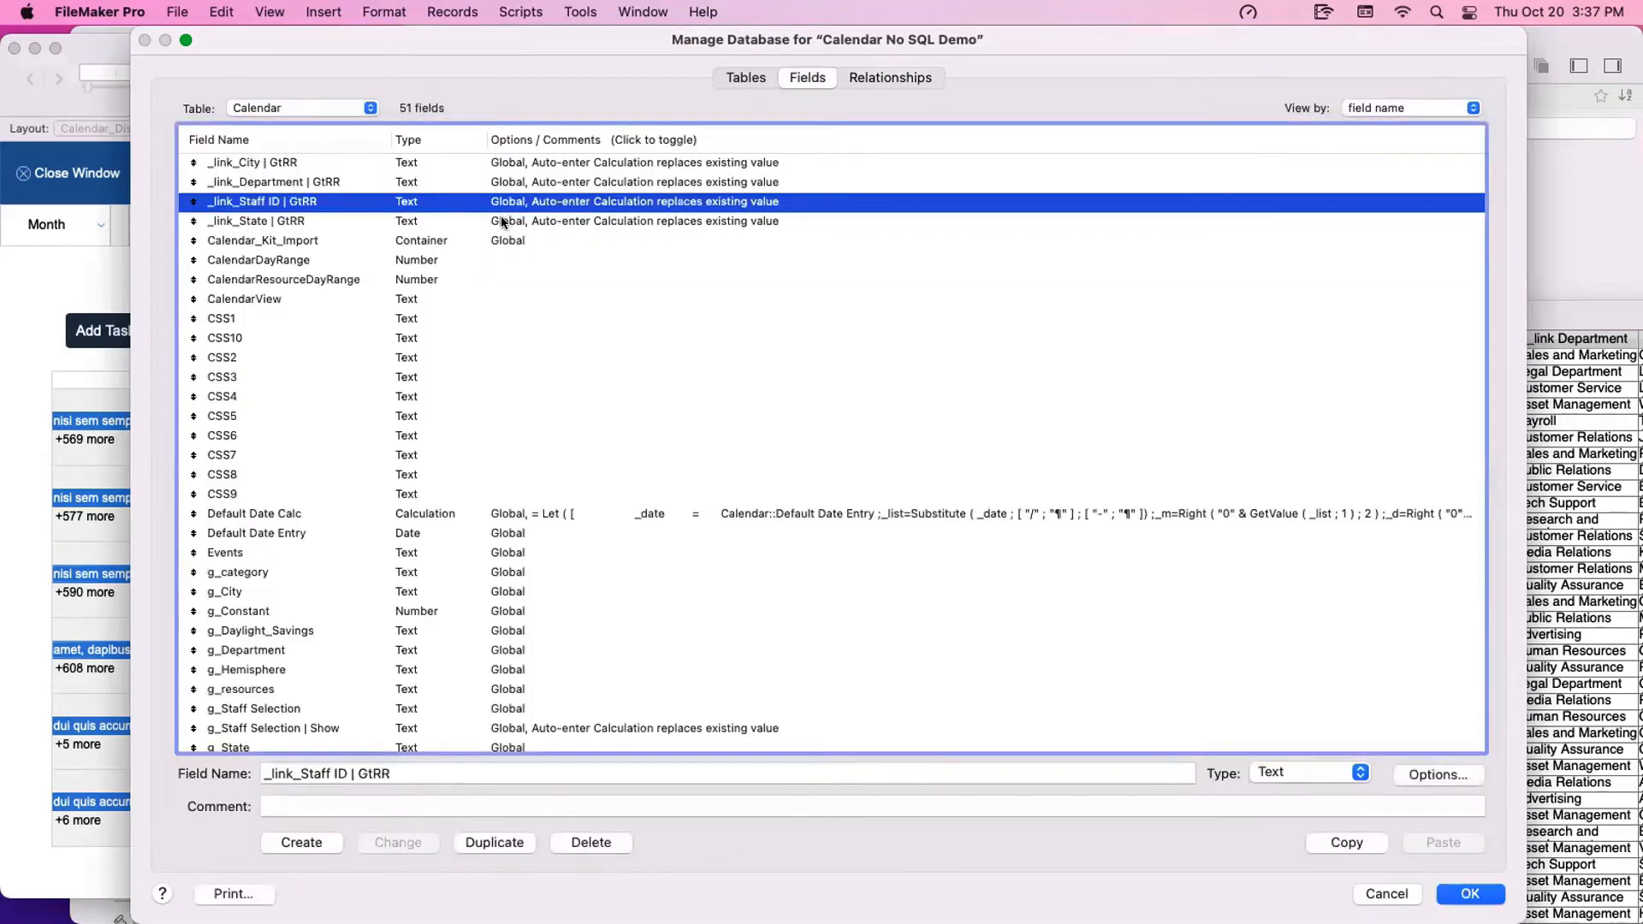
pyautogui.click(502, 217)
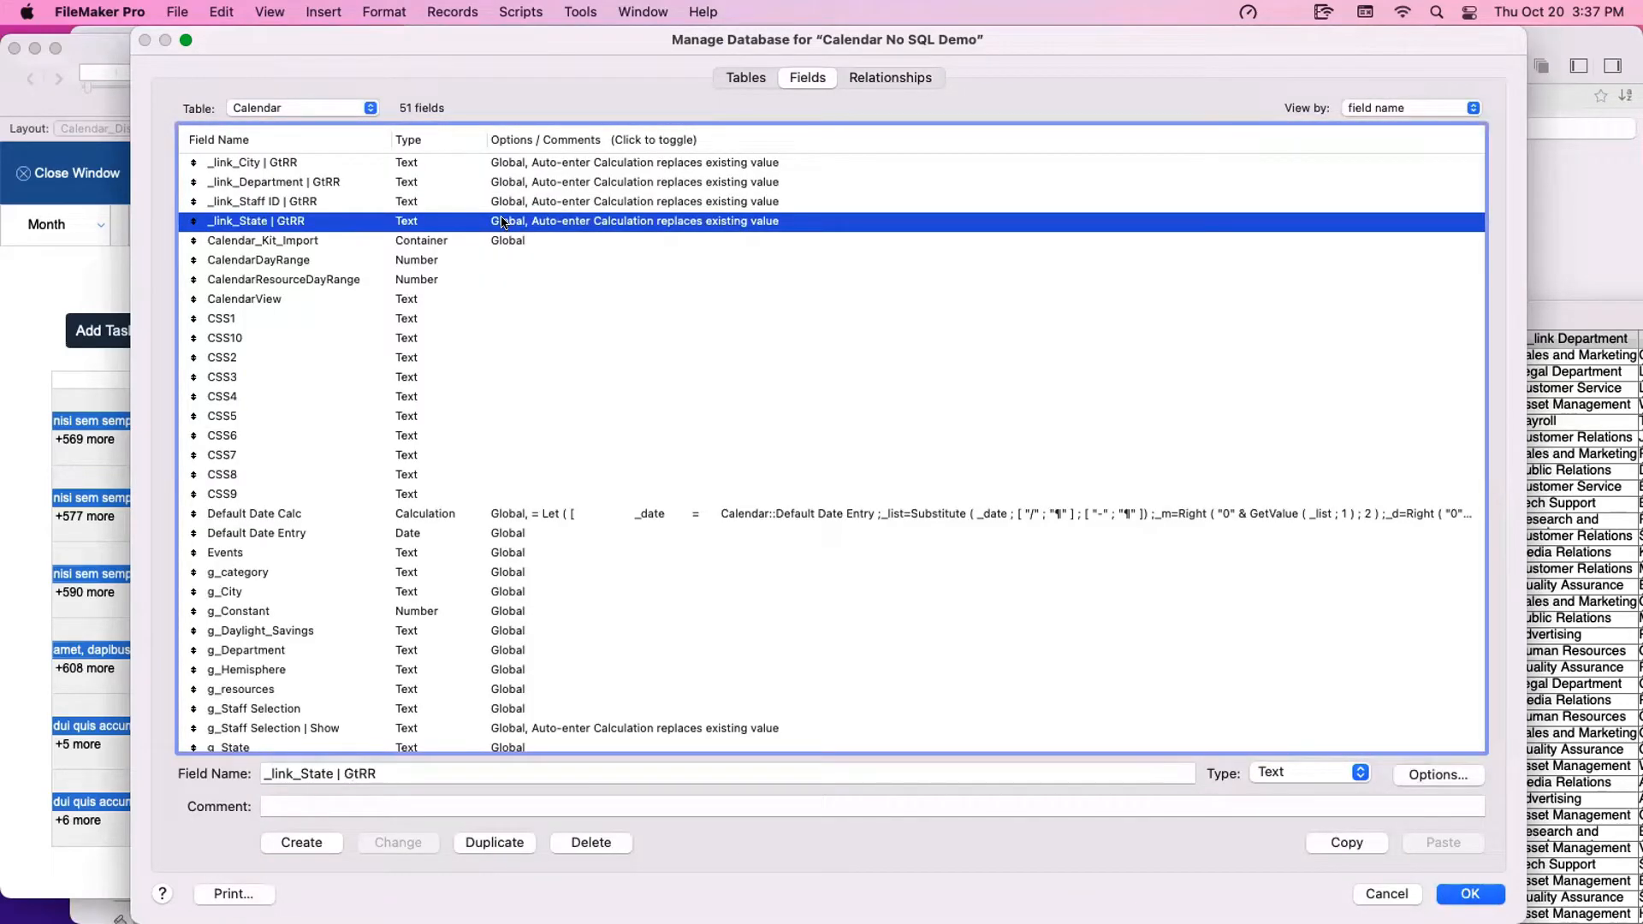
# Look at the auto-enter calculation of the _link_State | GtRR field and close its options unchanged
pyautogui.doubleClick(503, 222)
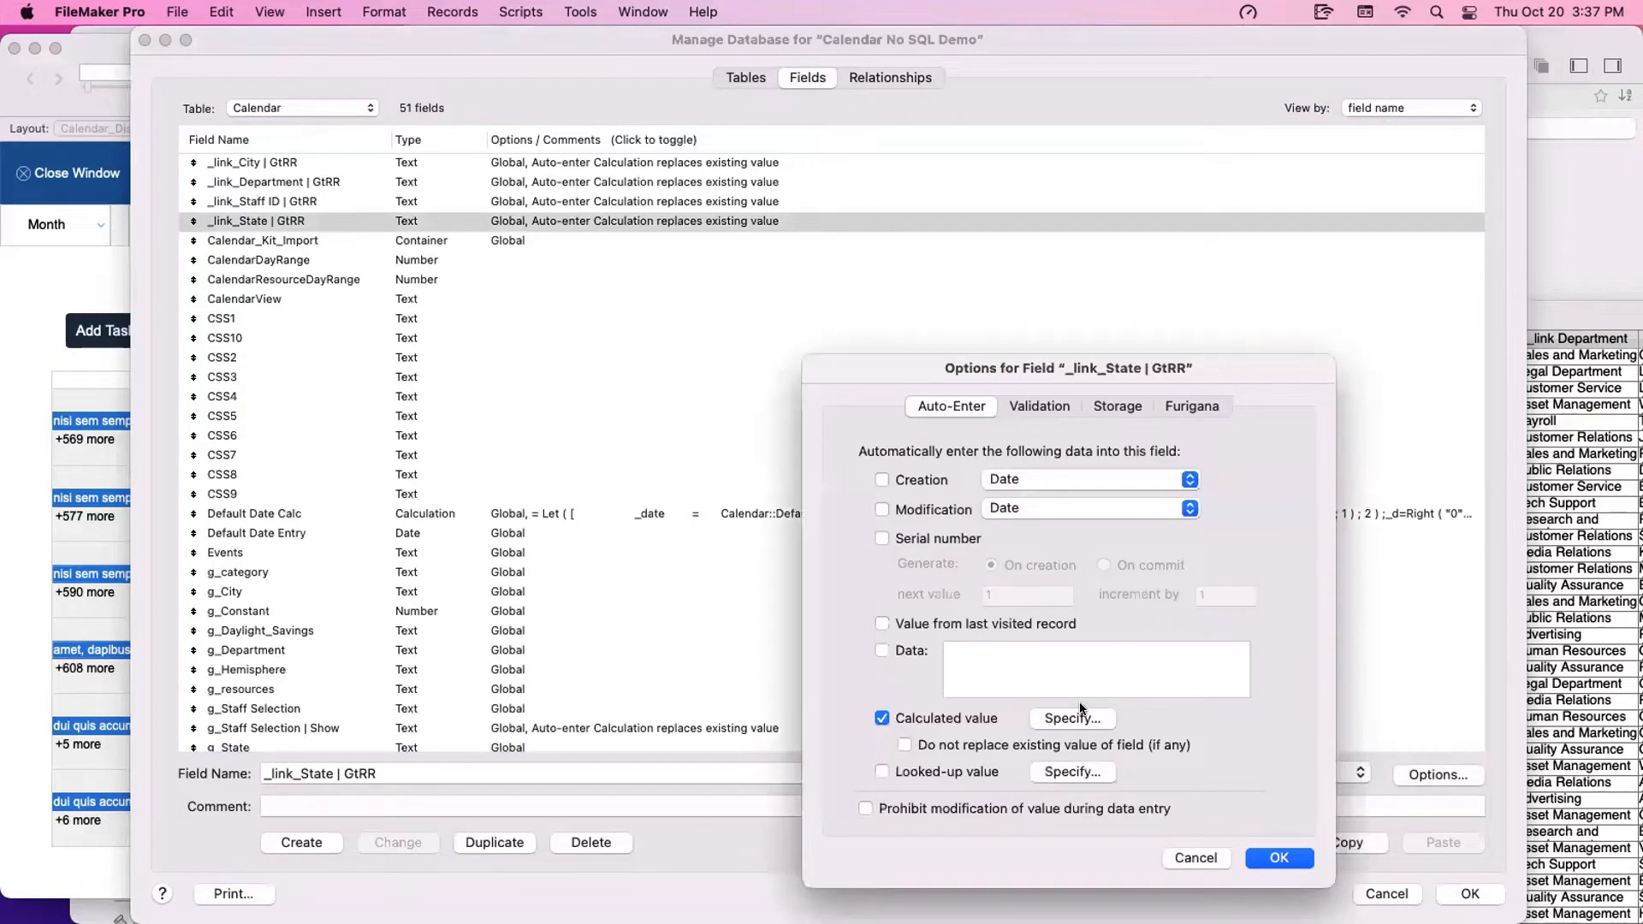
pyautogui.click(1080, 710)
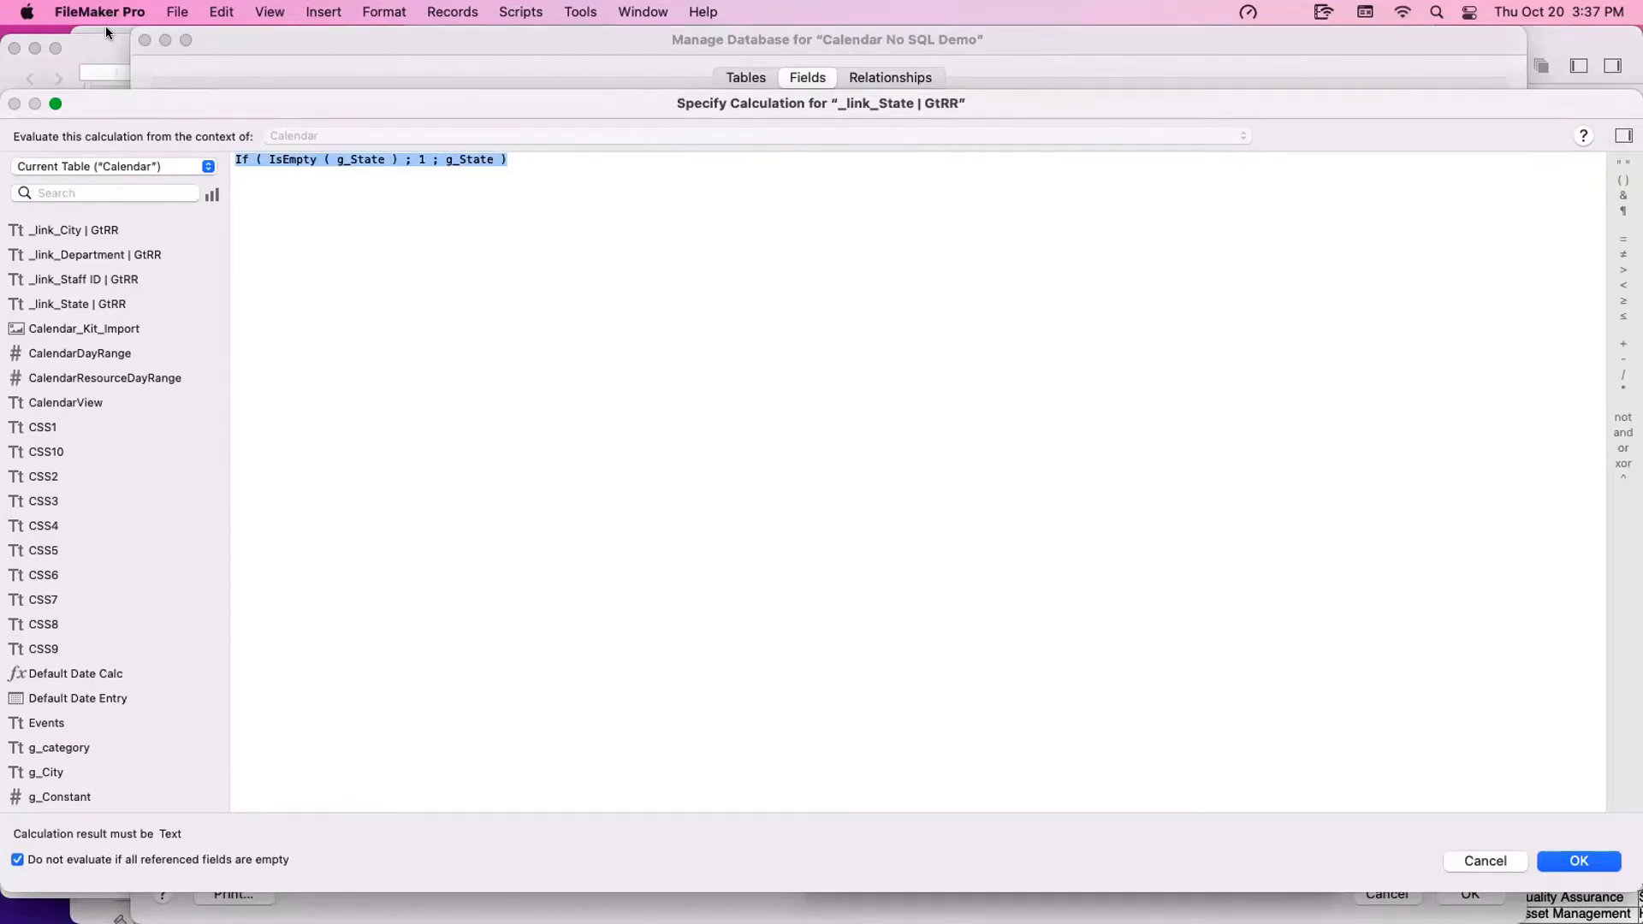
pyautogui.press('Escape')
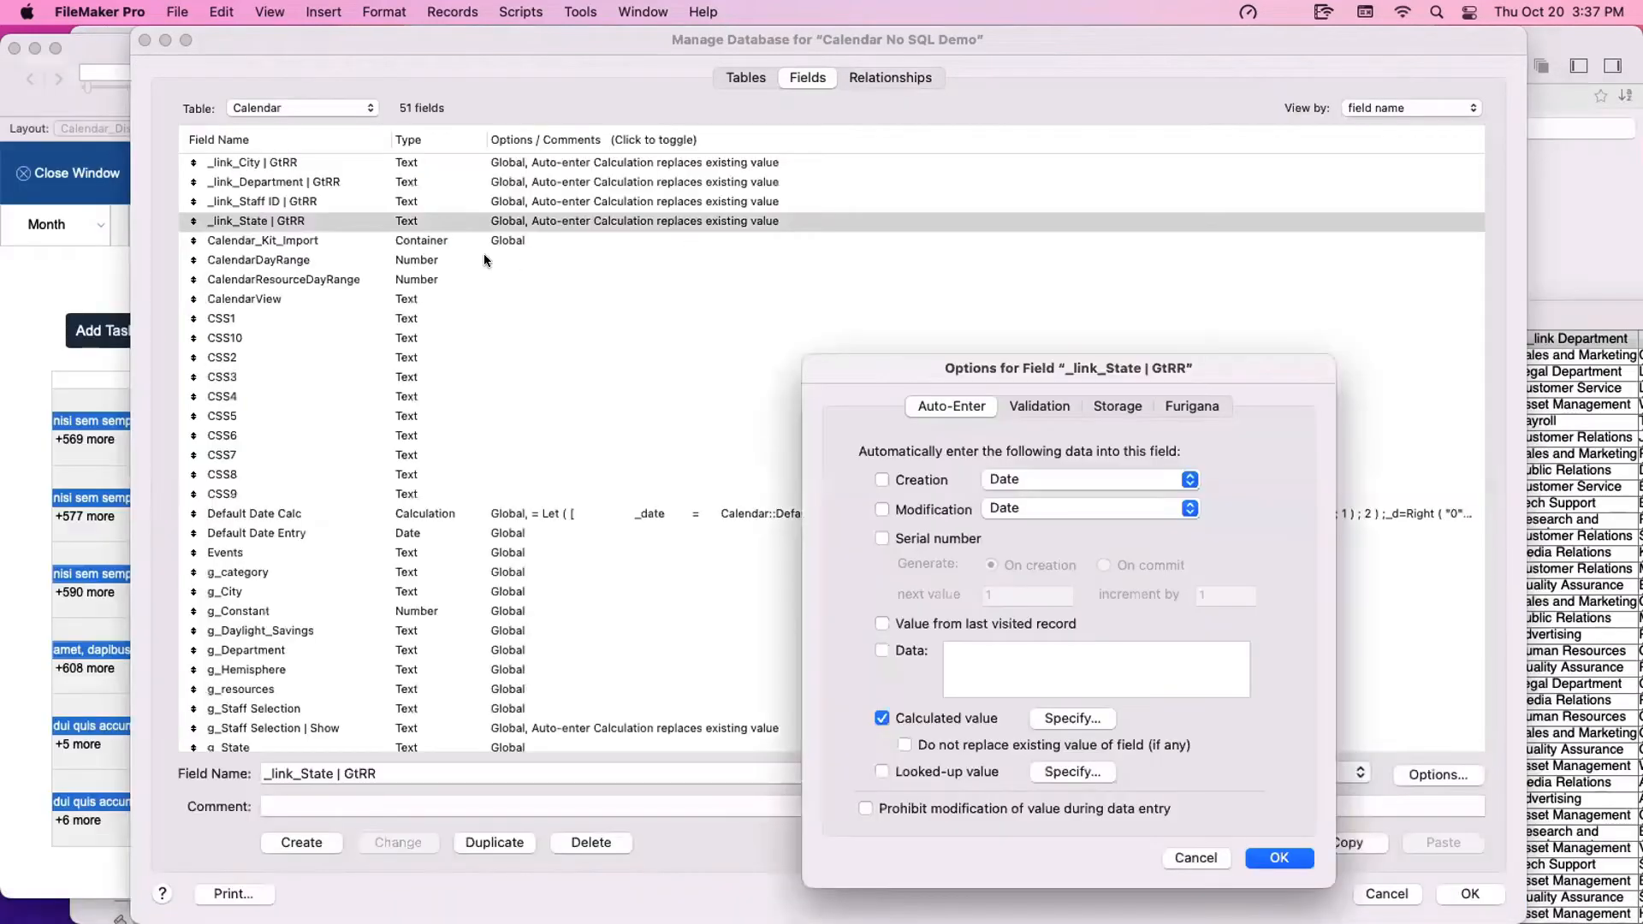
pyautogui.press('Escape')
# Examine the Department and City link criteria in the Calendar to Tasks No SQL relationship and close it unchanged
pyautogui.click(885, 77)
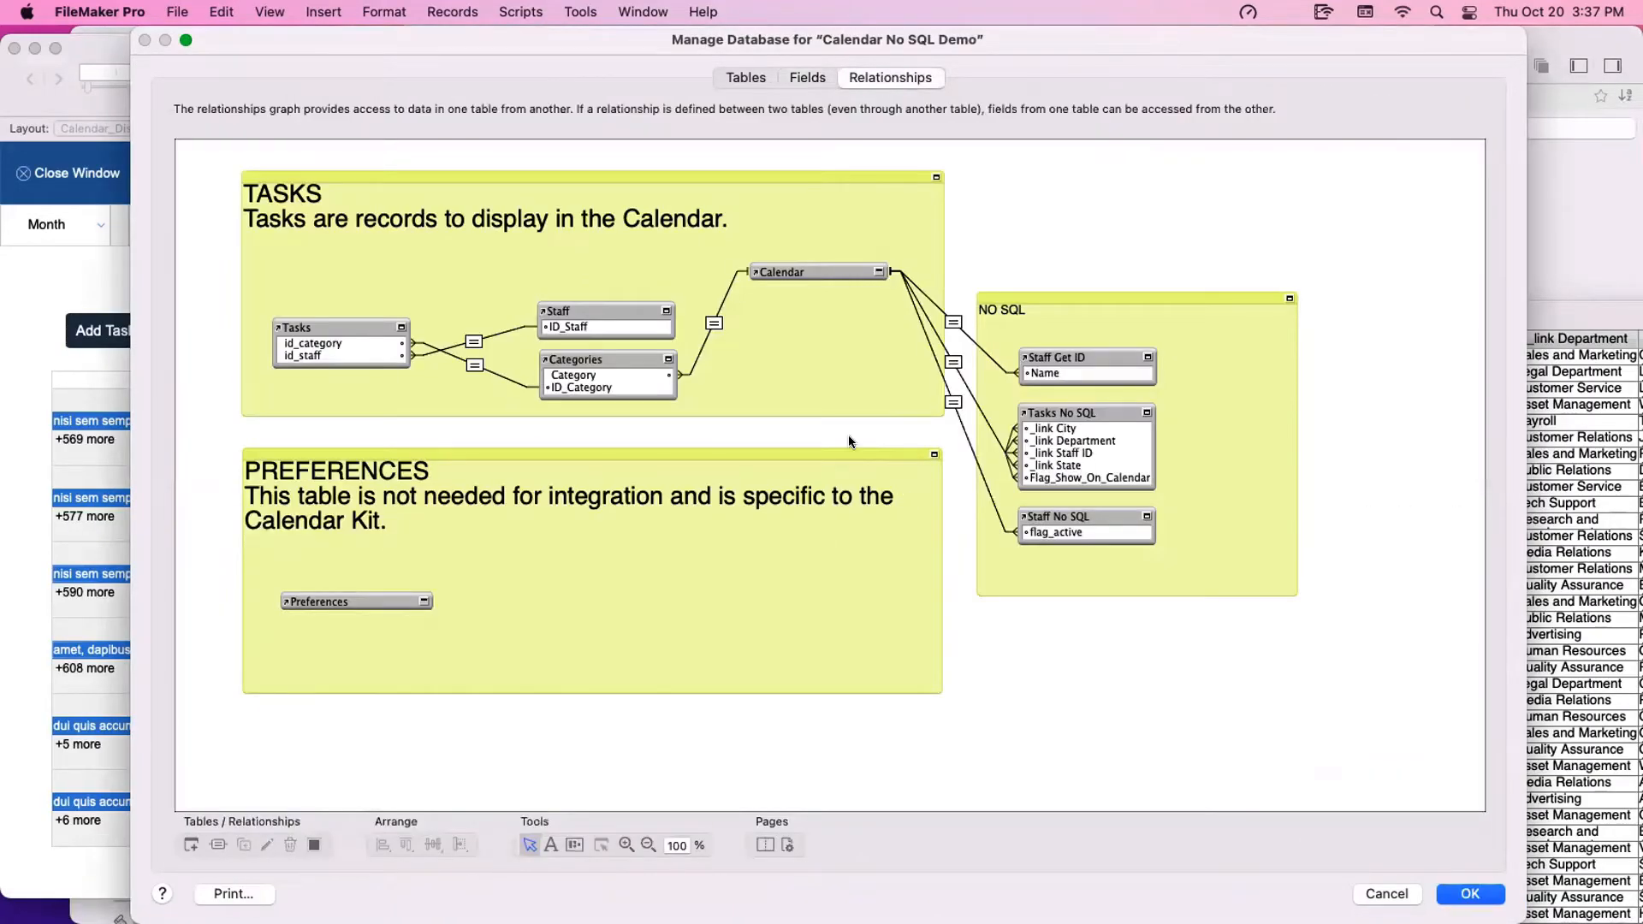
pyautogui.doubleClick(952, 362)
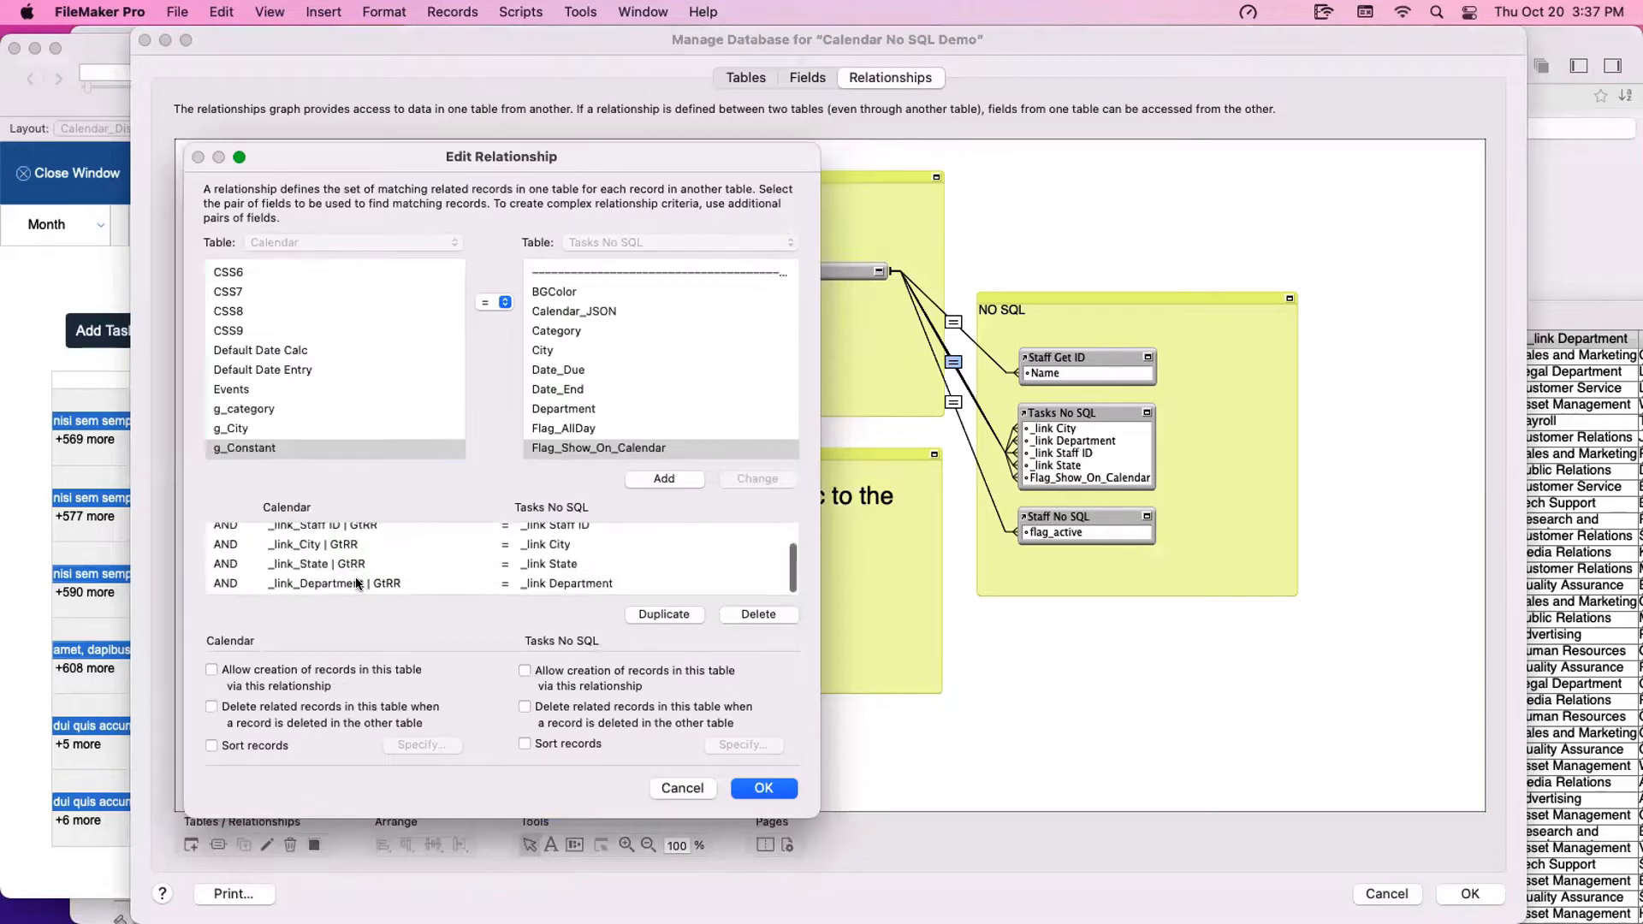
pyautogui.click(358, 583)
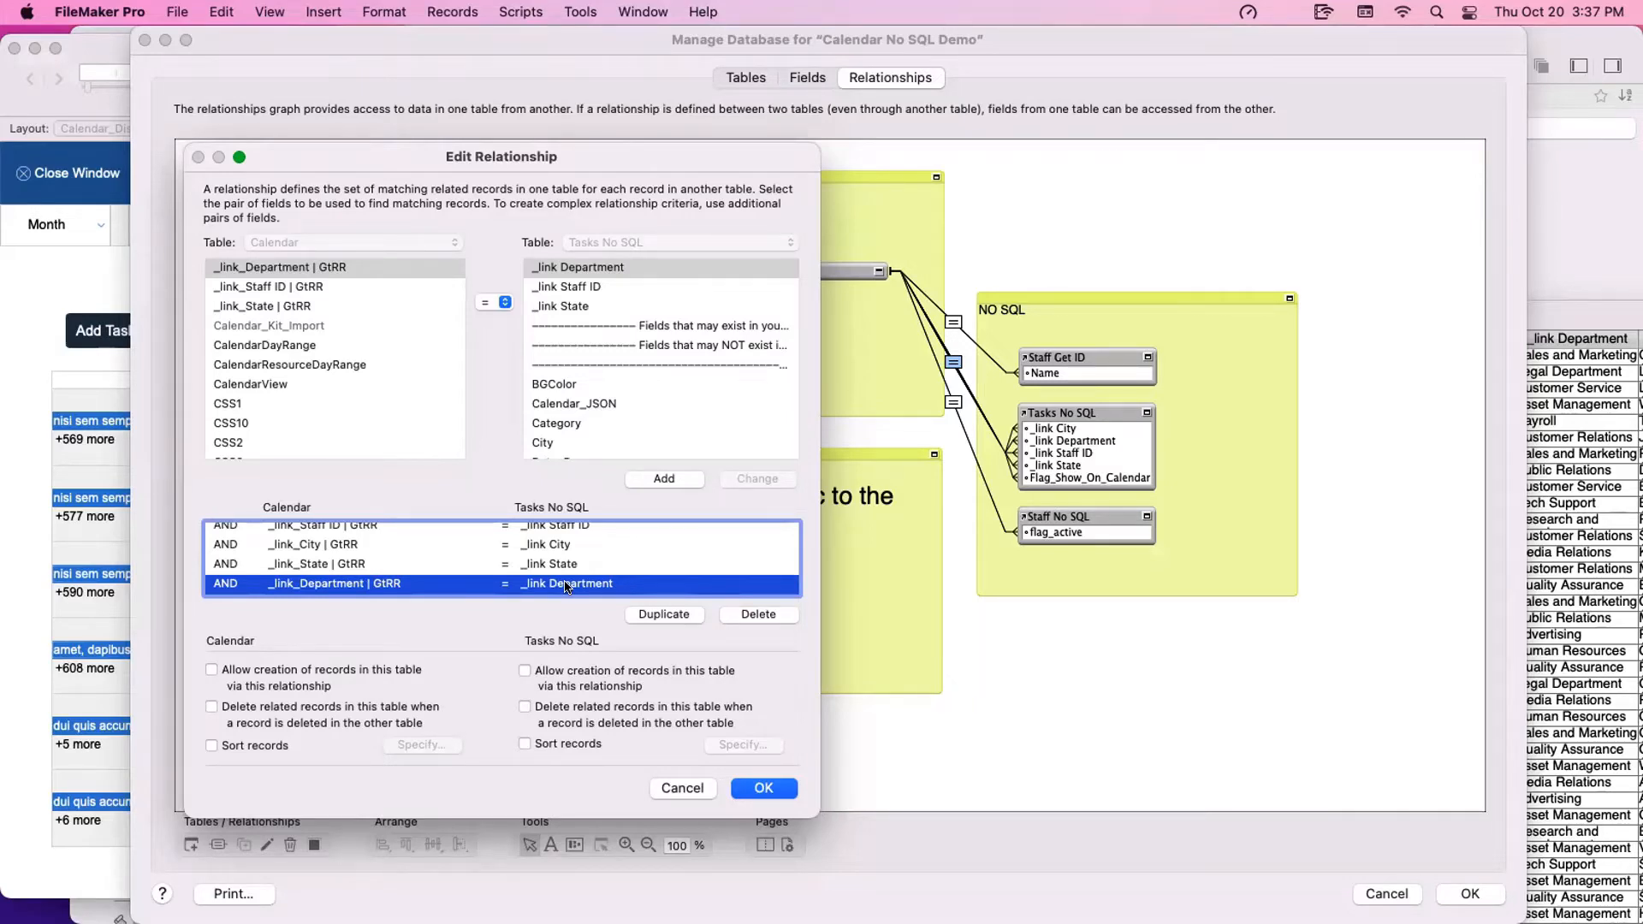
pyautogui.press('Return')
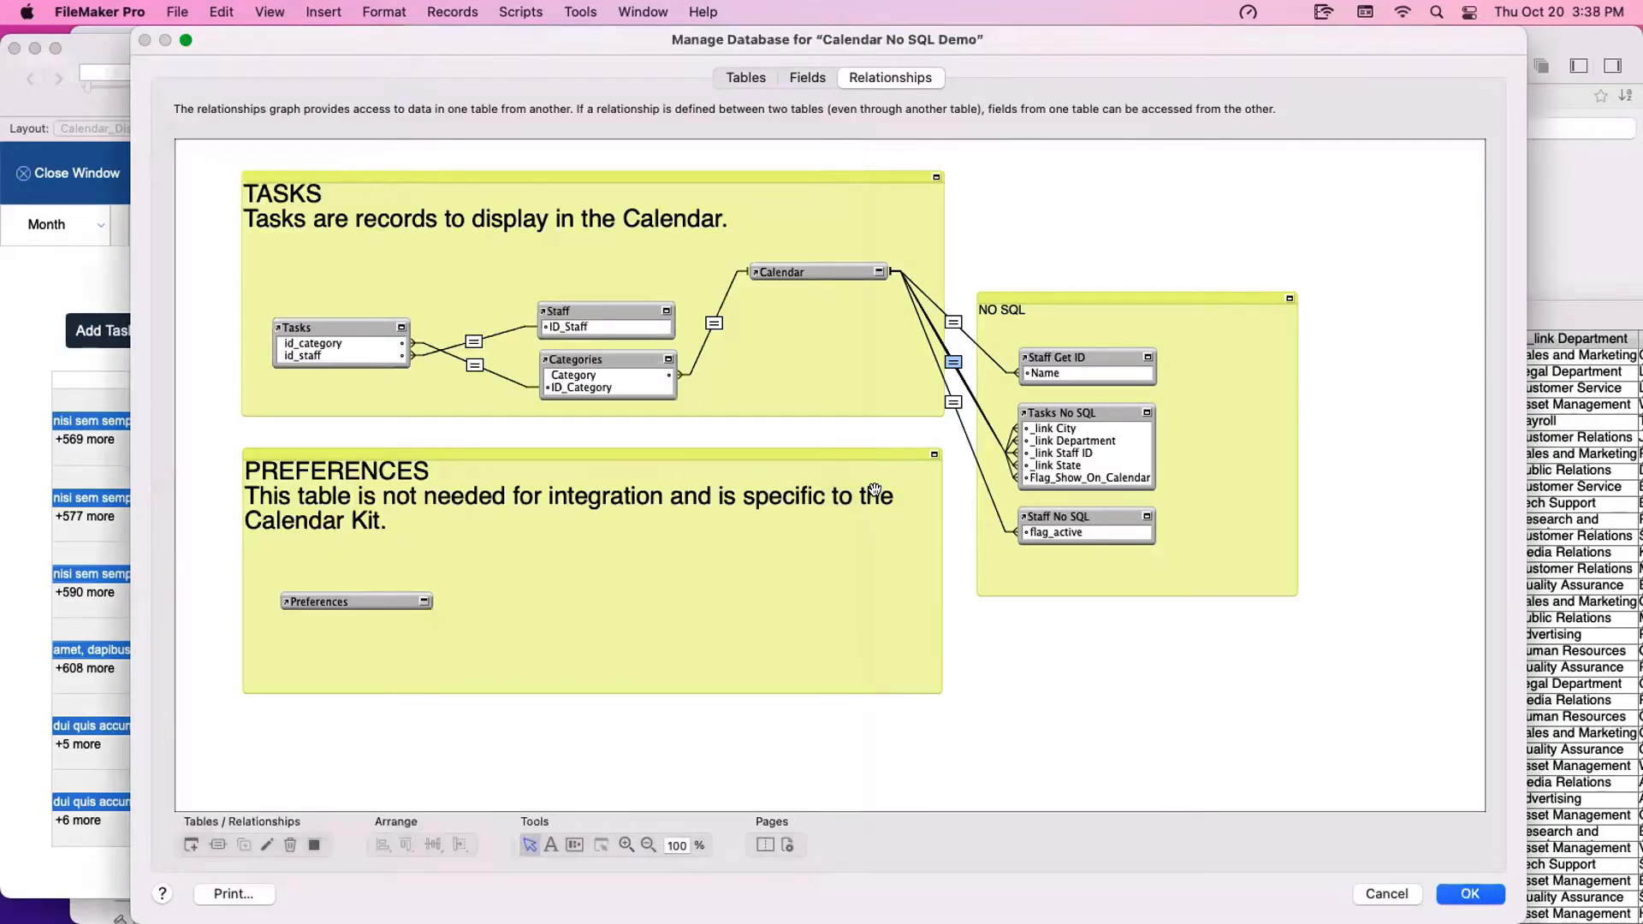
pyautogui.doubleClick(955, 362)
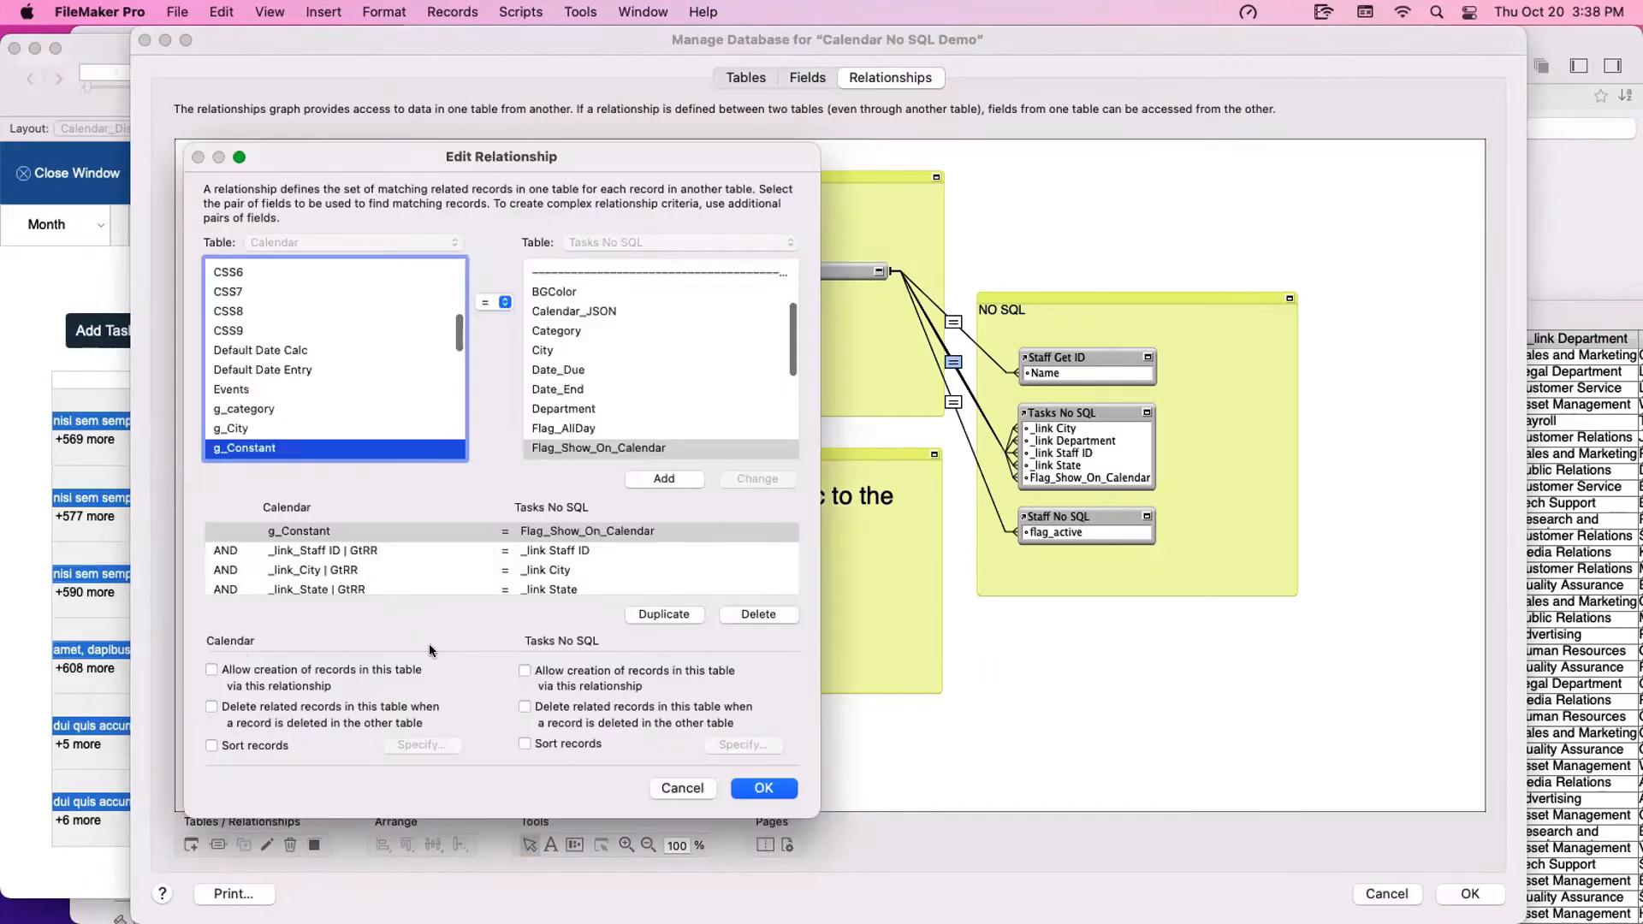
pyautogui.click(321, 572)
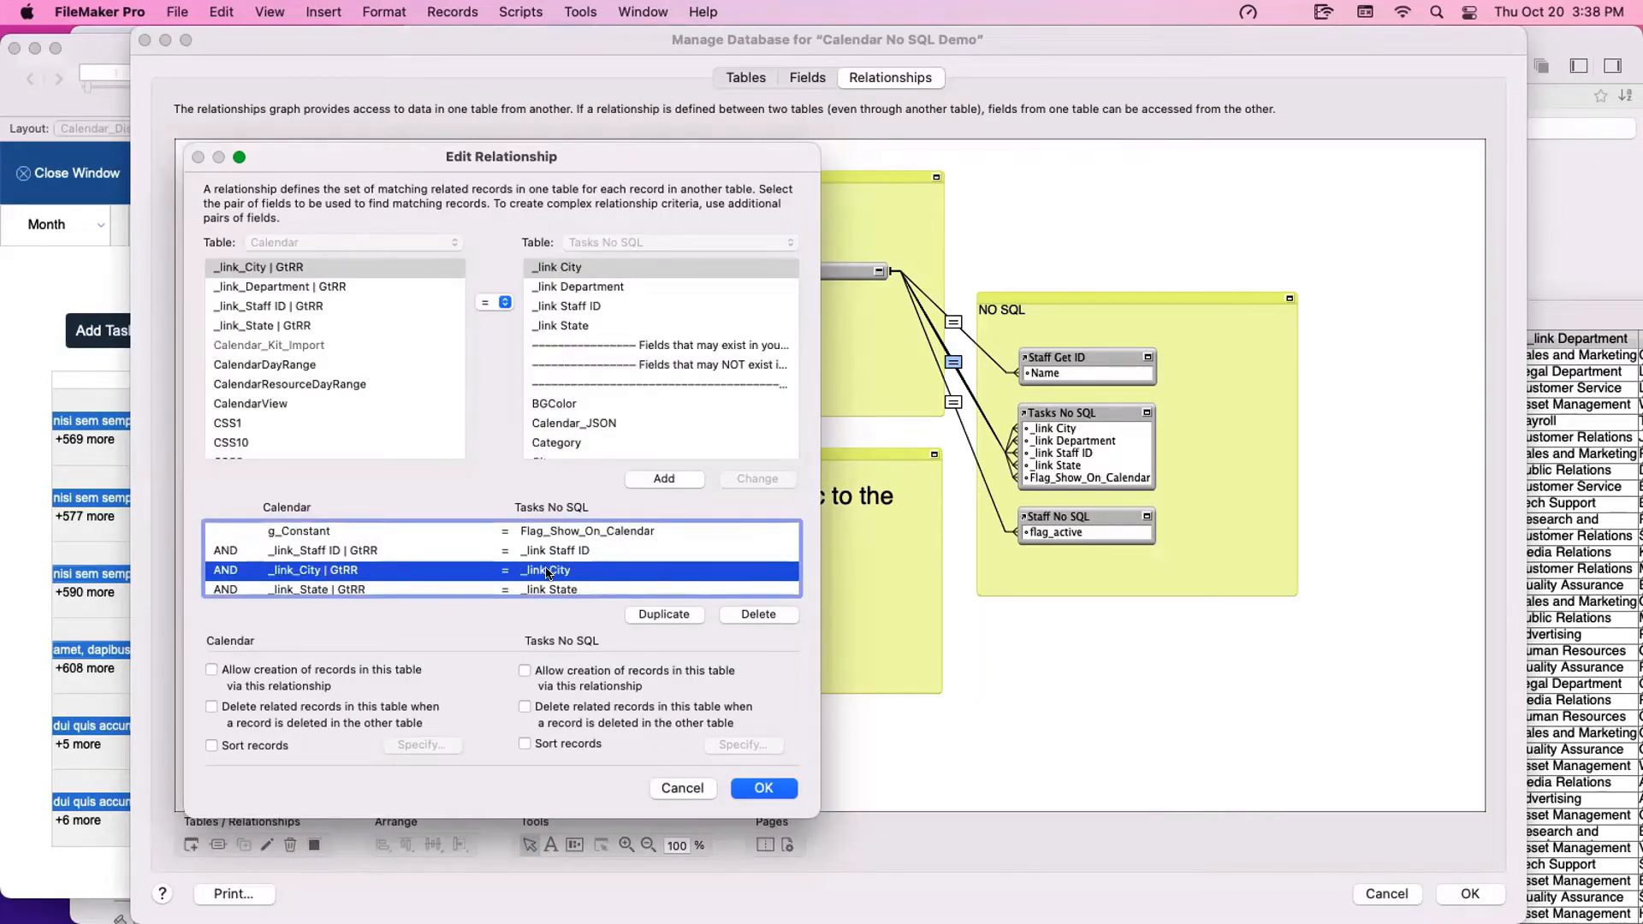
pyautogui.press('Return')
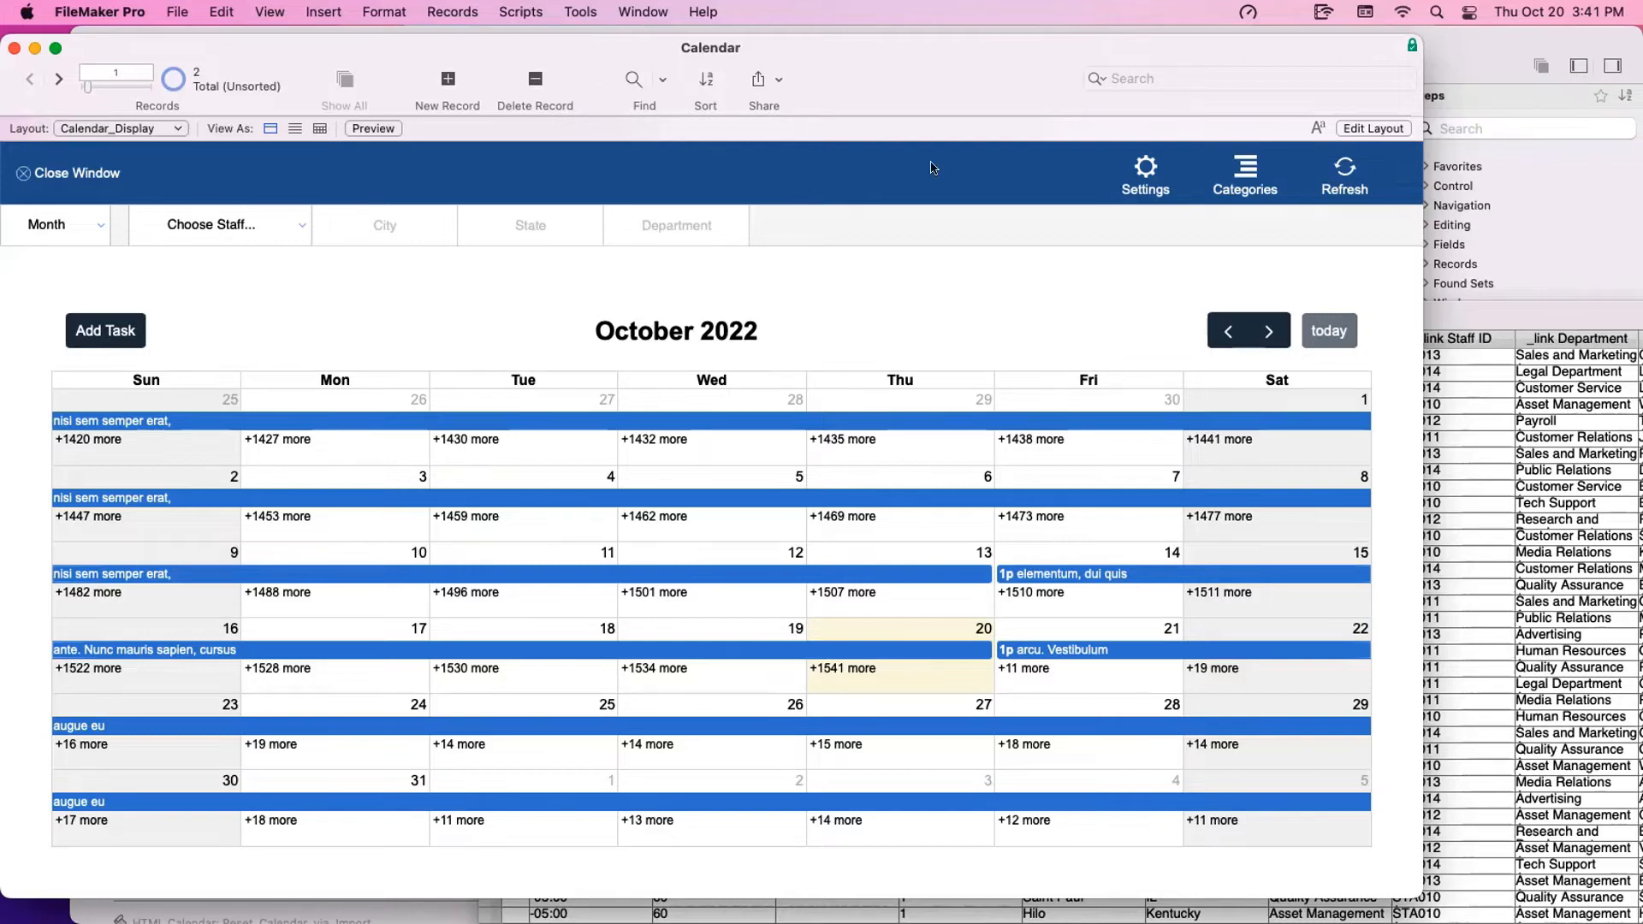
# Filter the calendar by two staff members
pyautogui.click(252, 226)
pyautogui.click(398, 224)
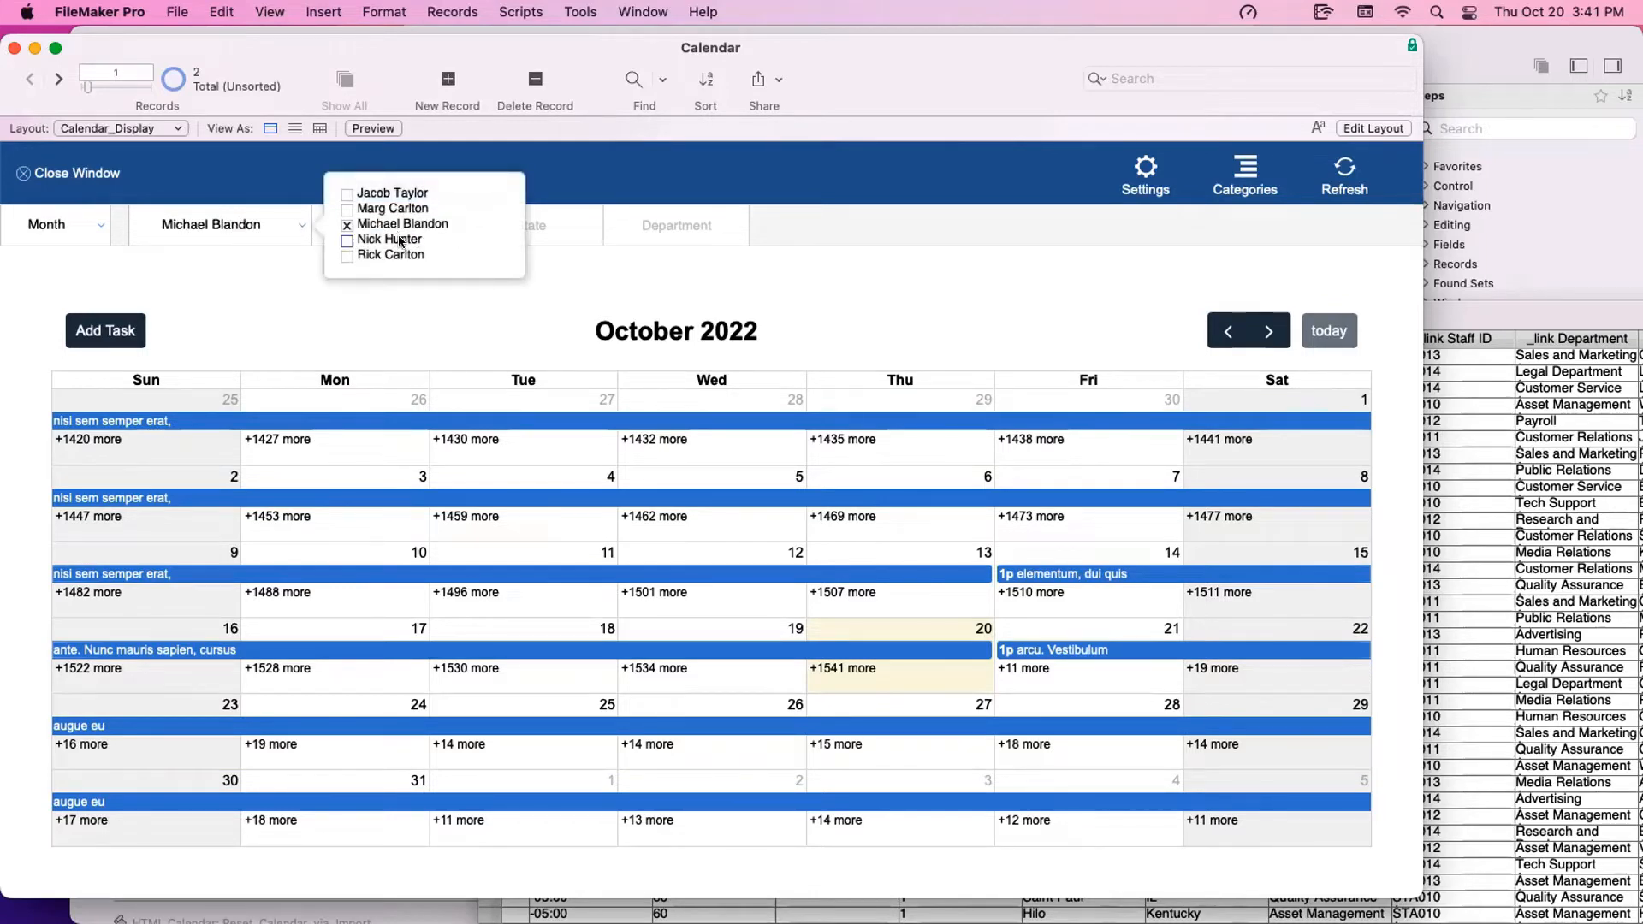
pyautogui.click(395, 239)
pyautogui.click(531, 292)
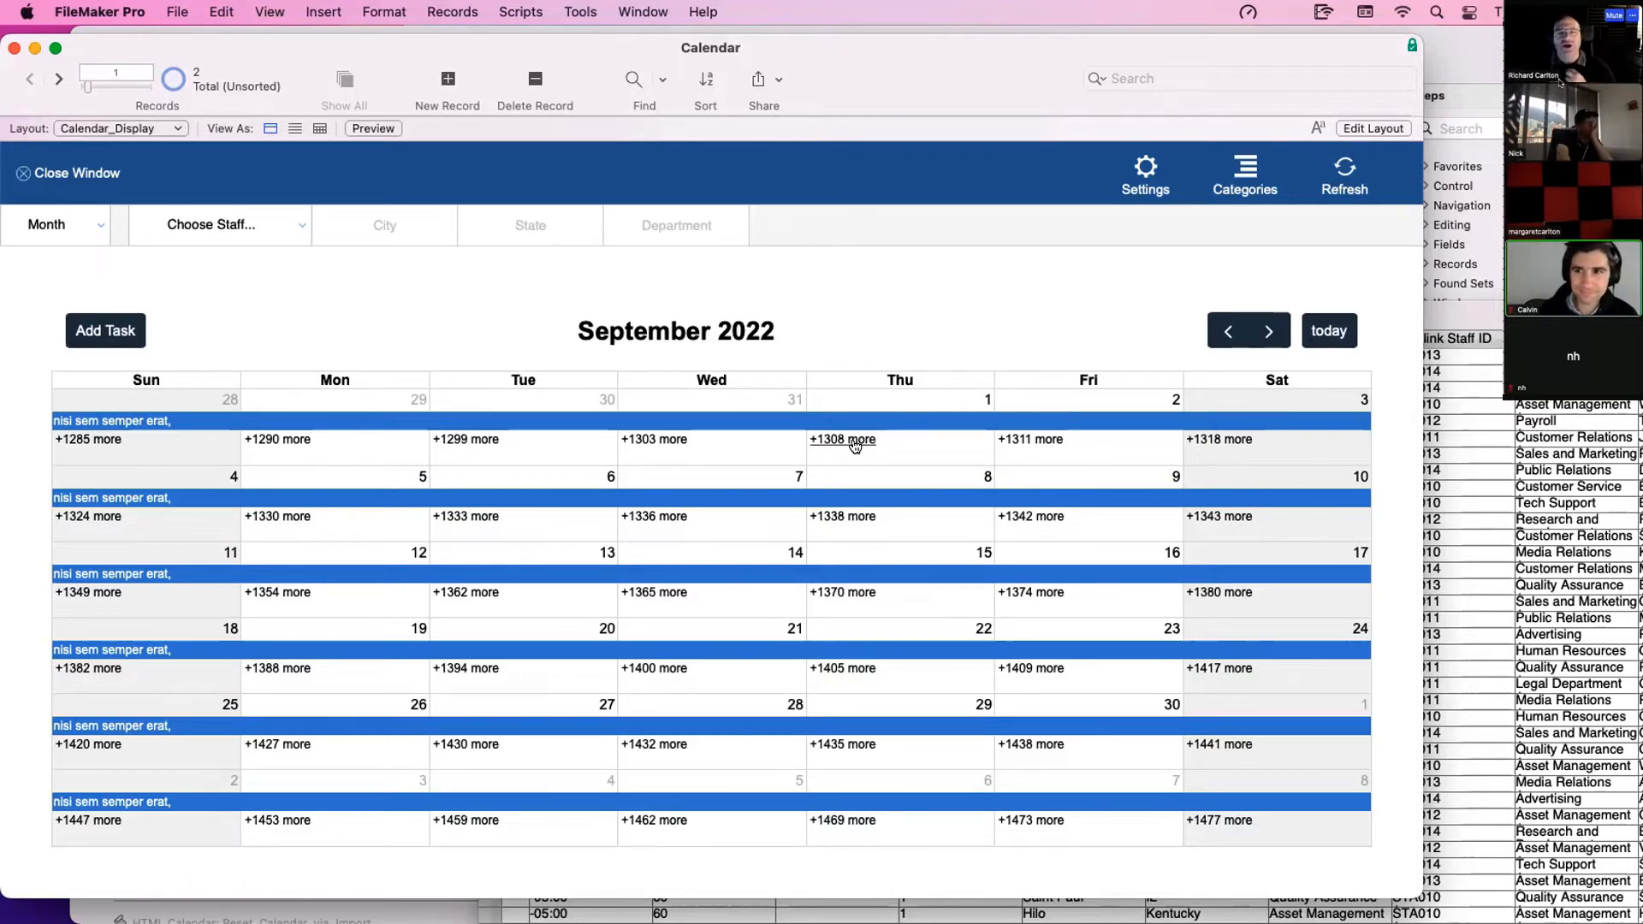
# Look at the City and Department filter value lists above the calendar and close them without choosing a value
pyautogui.doubleClick(658, 332)
pyautogui.doubleClick(731, 334)
pyautogui.click(469, 229)
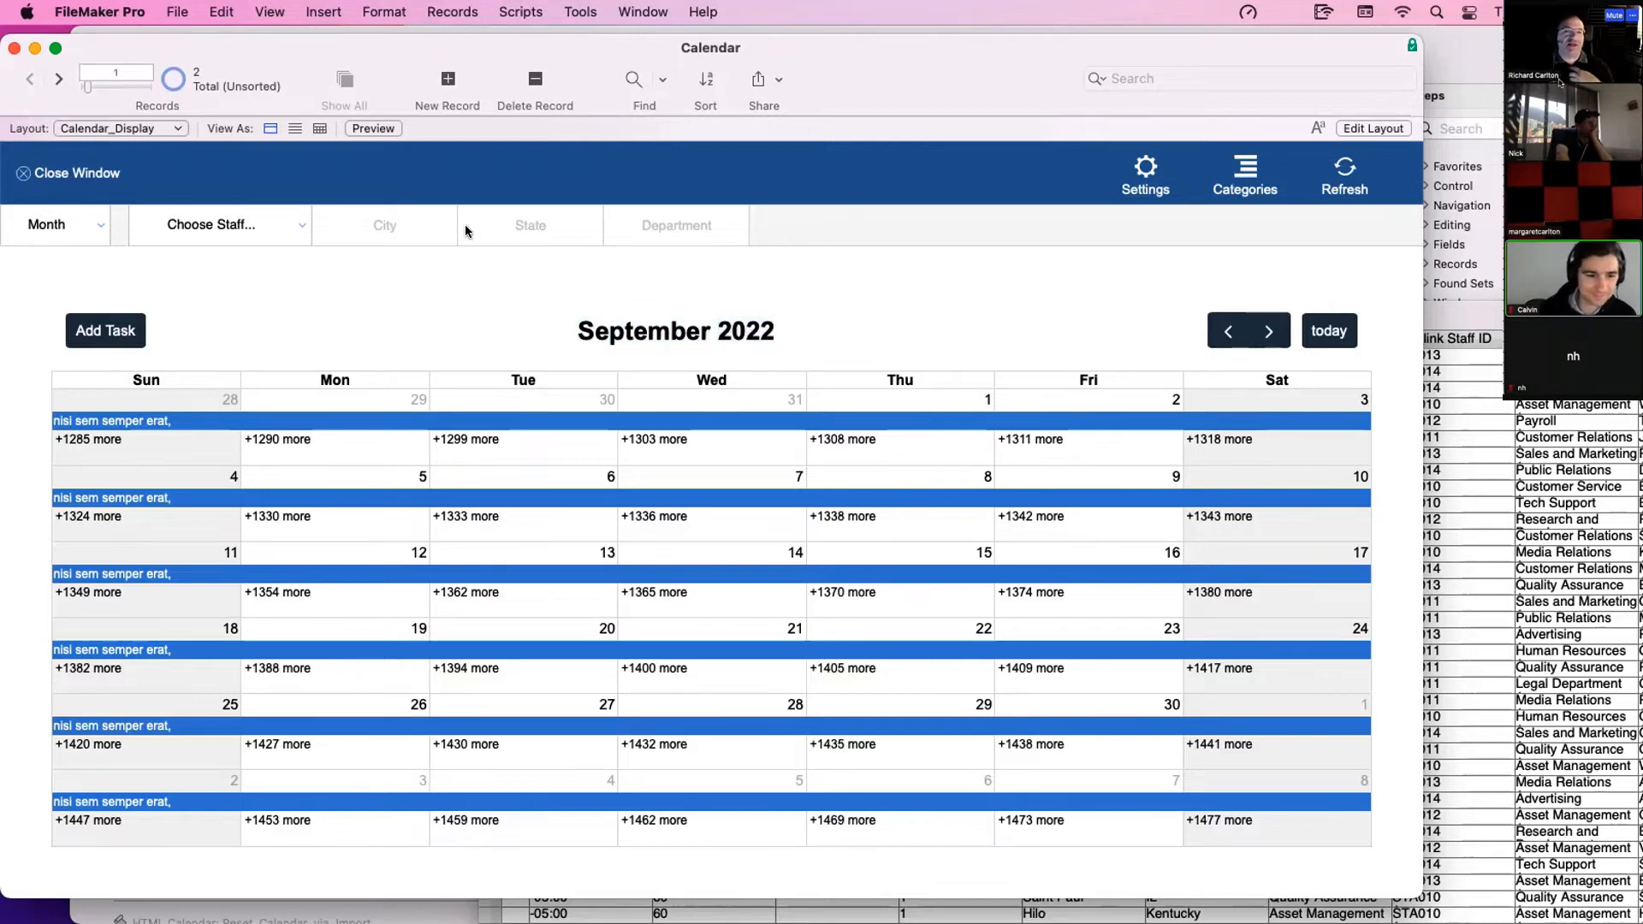
pyautogui.click(382, 228)
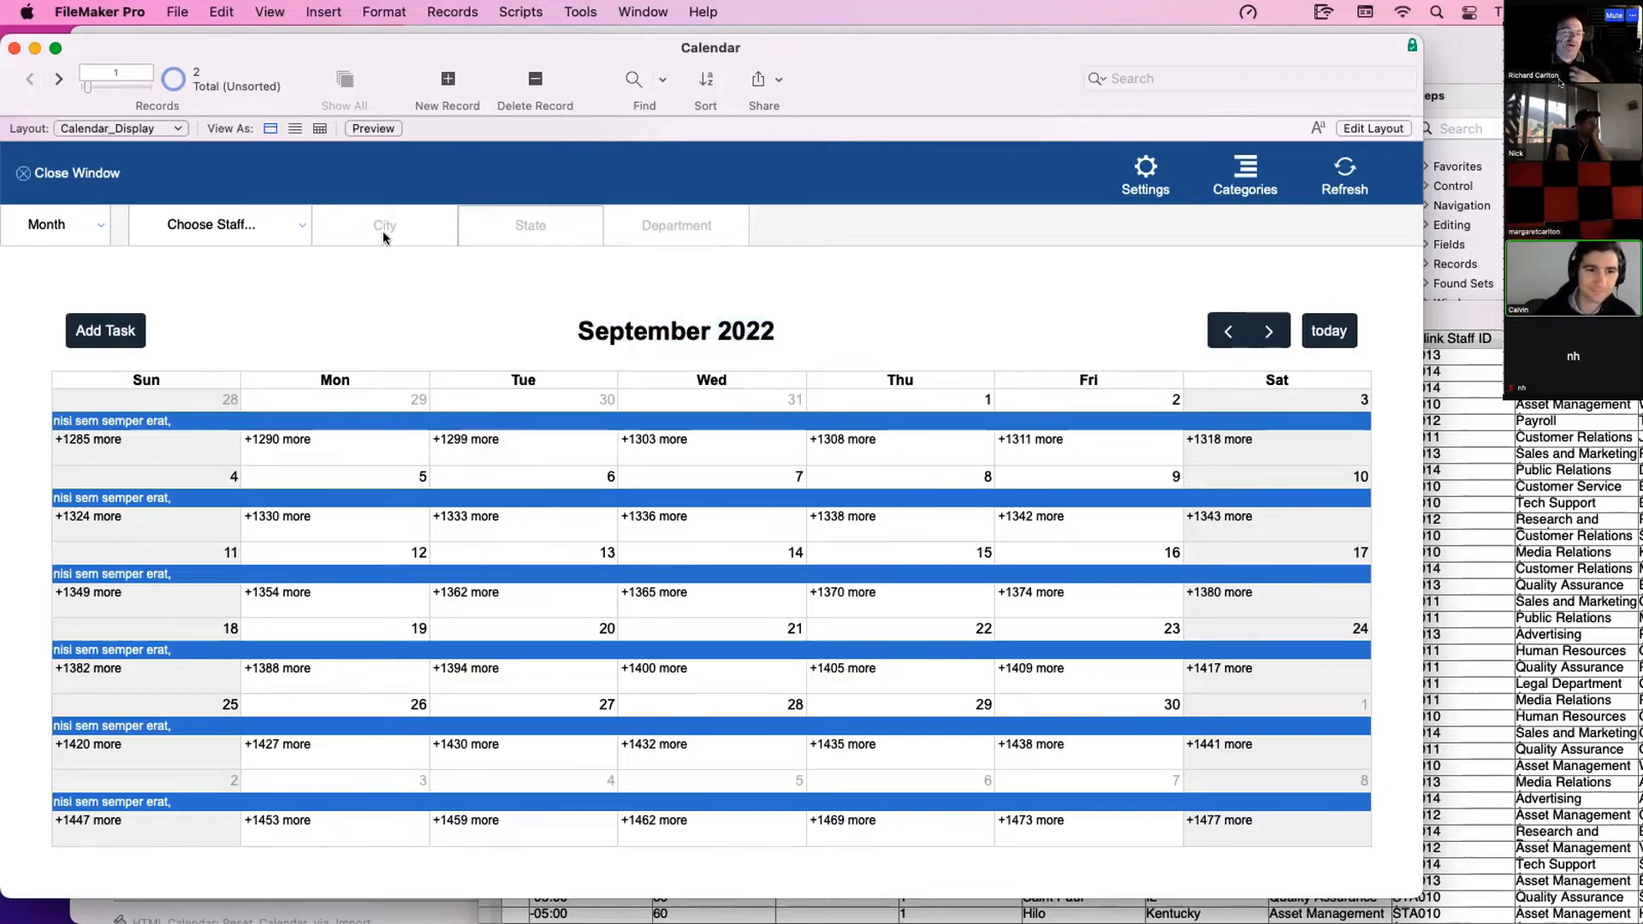
pyautogui.click(383, 227)
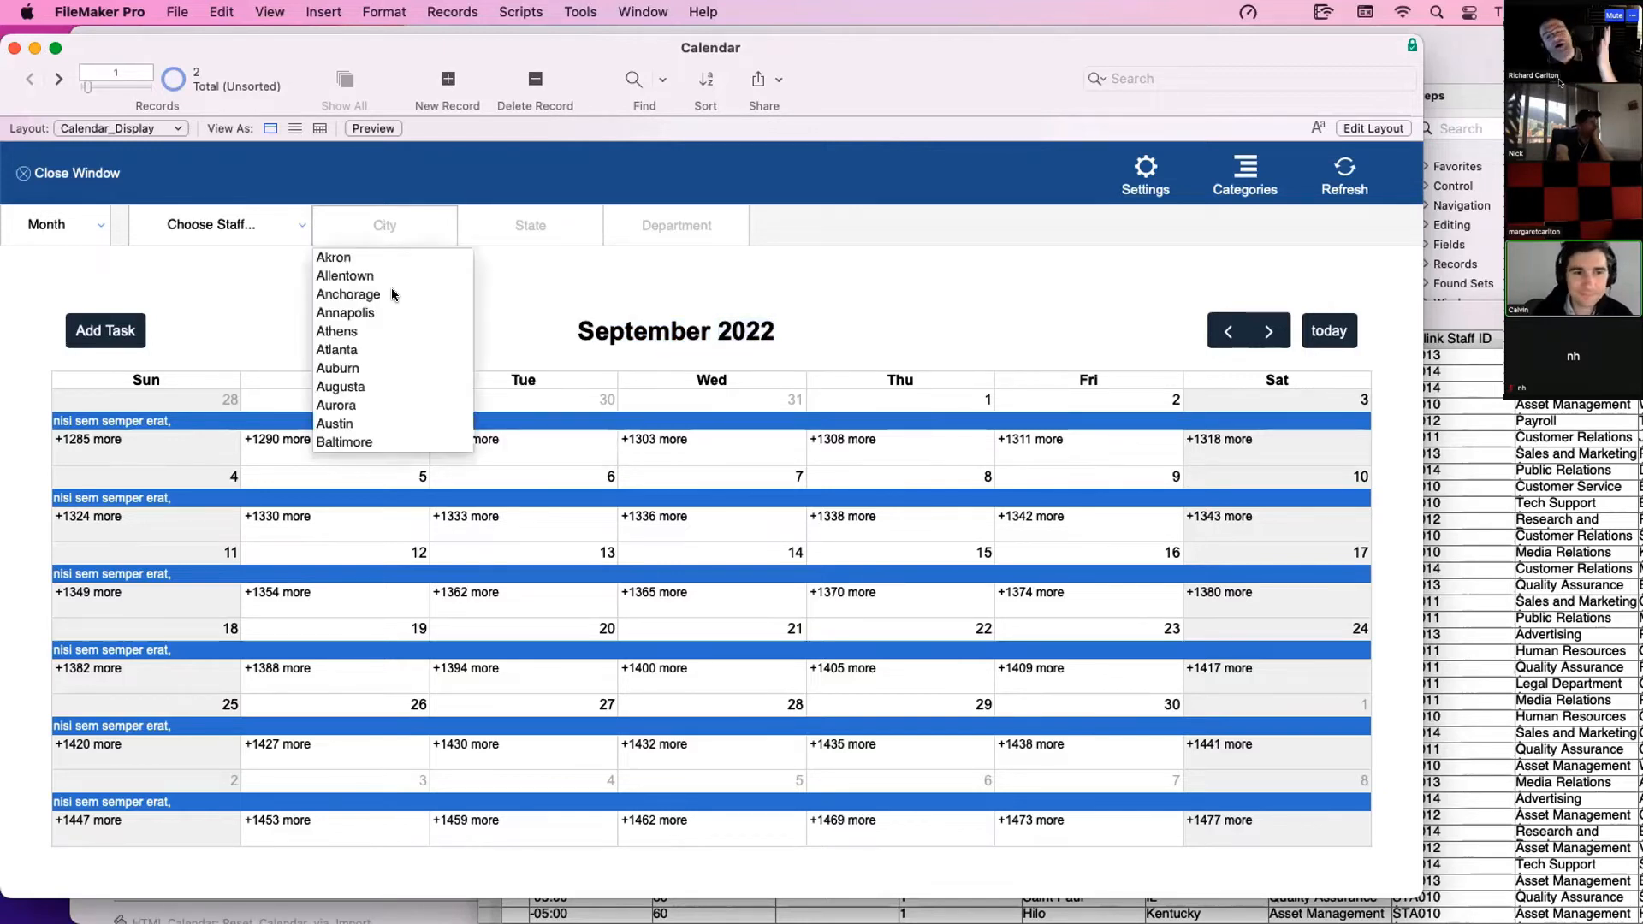
pyautogui.click(548, 293)
pyautogui.click(688, 227)
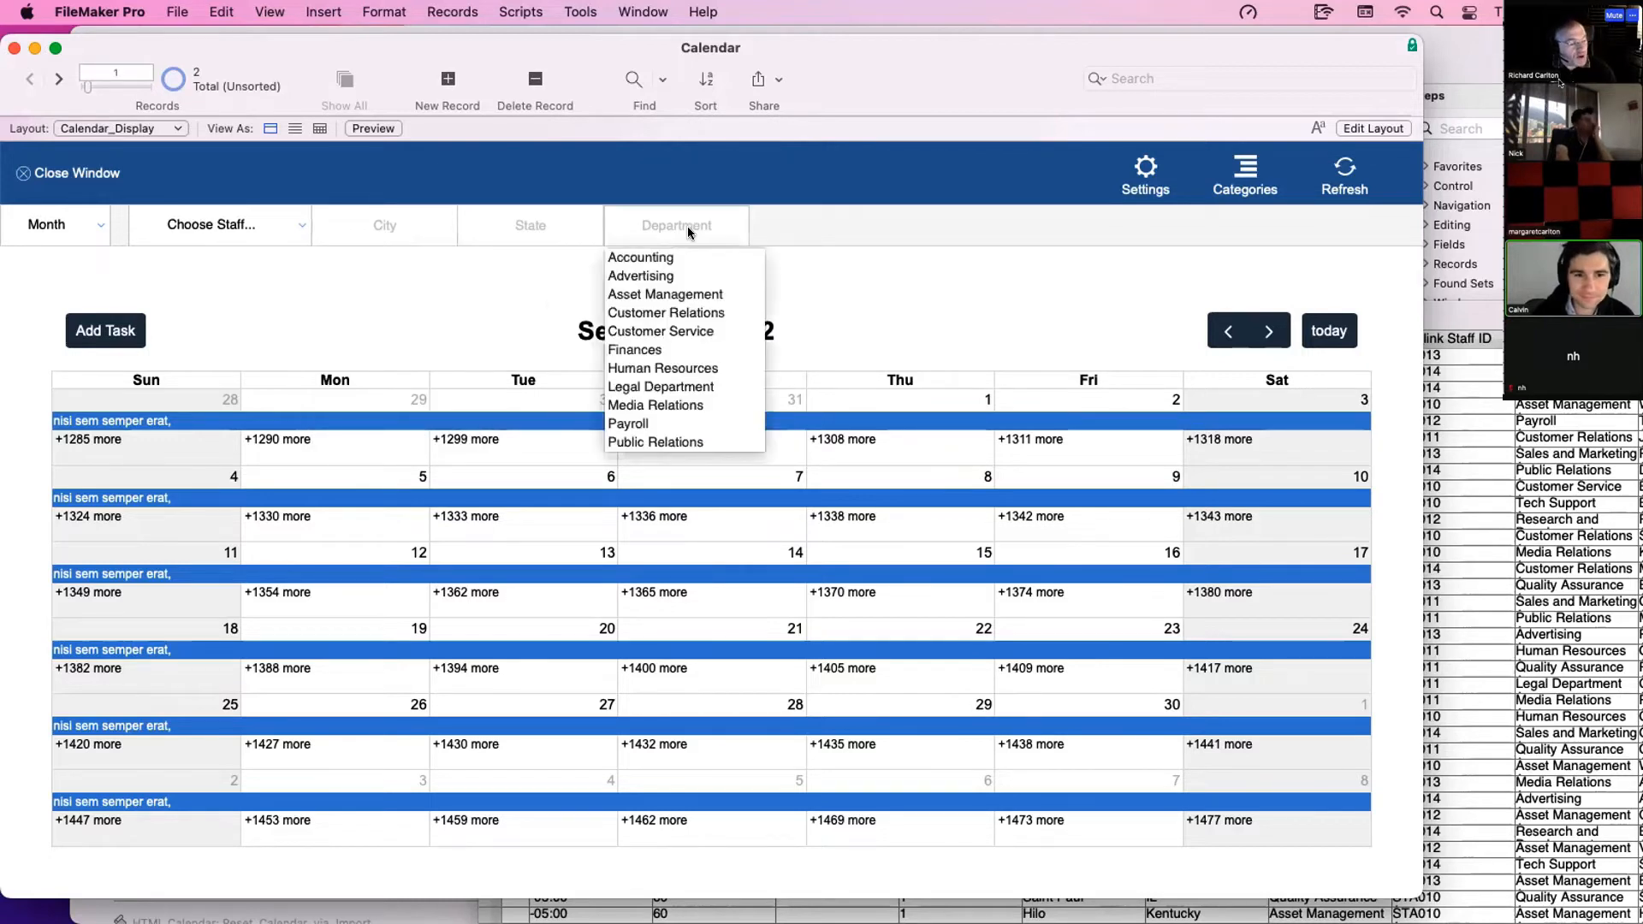
pyautogui.click(682, 191)
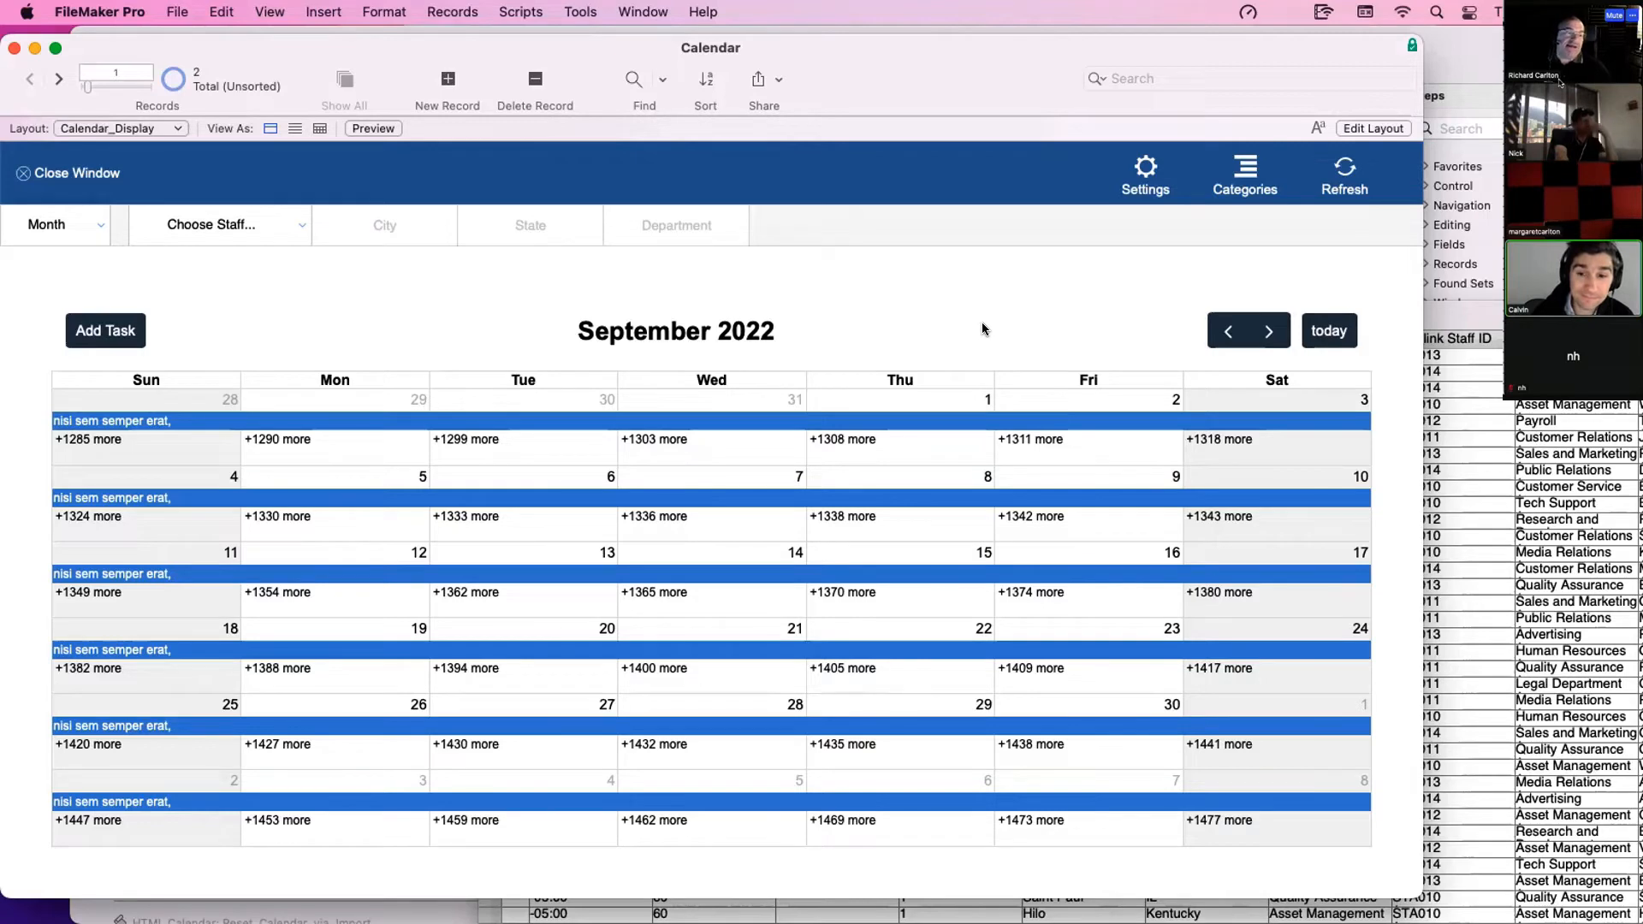
# Open the Script Workspace and look at the $Calendar variable step in the HTML Calendar: Collect_Tasks_For_Display script
pyautogui.press('super+shift+s')
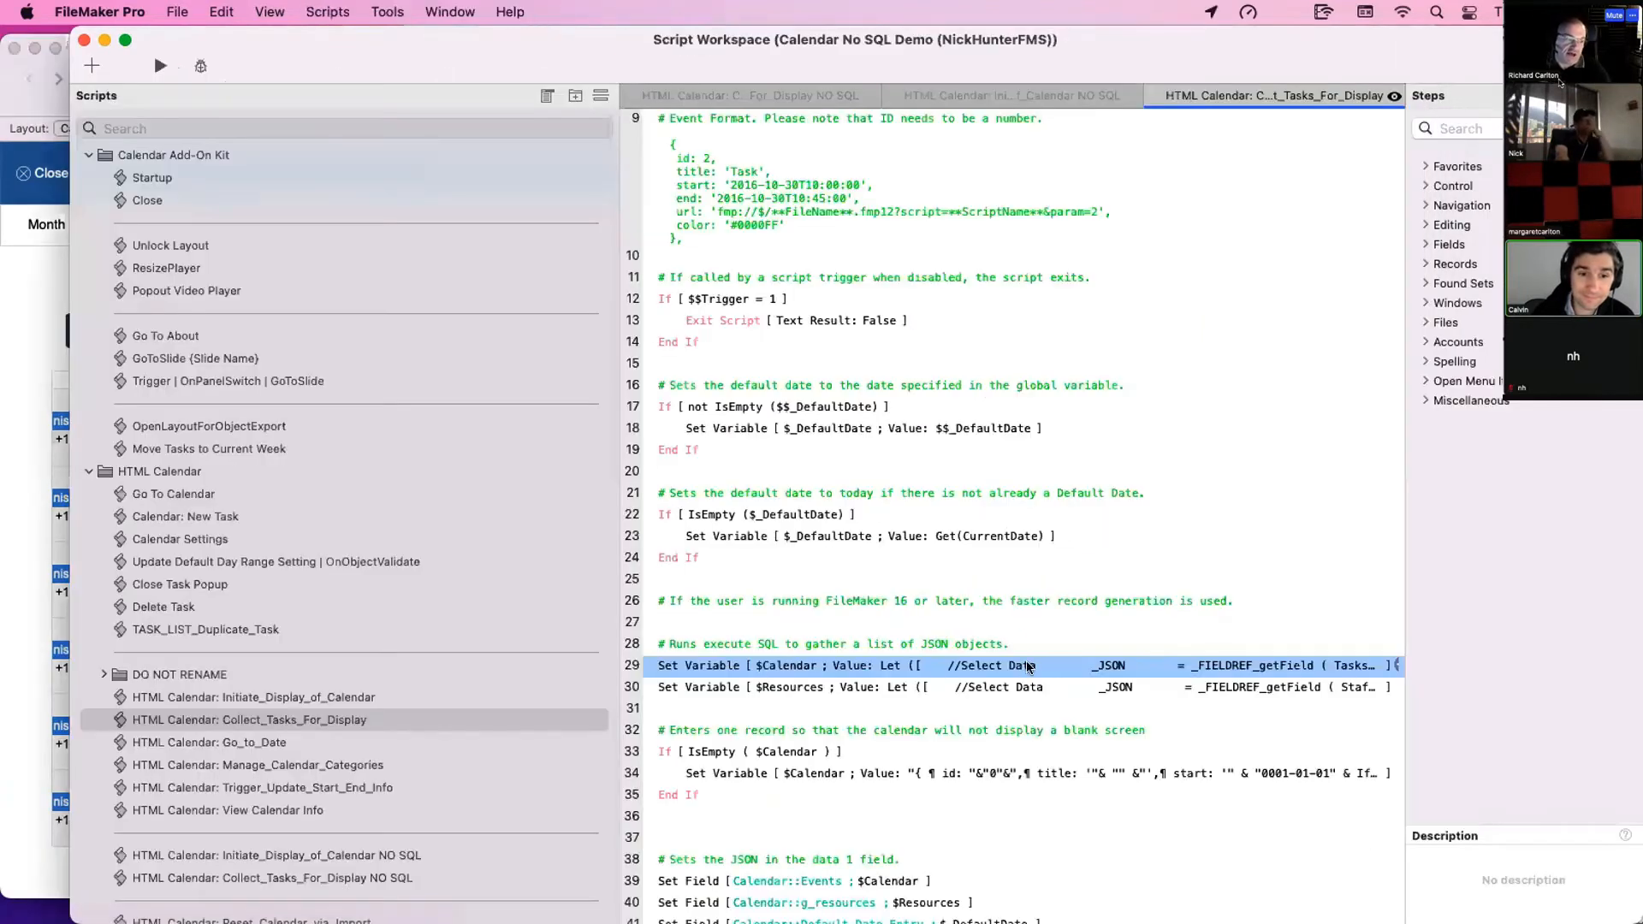
pyautogui.doubleClick(1029, 666)
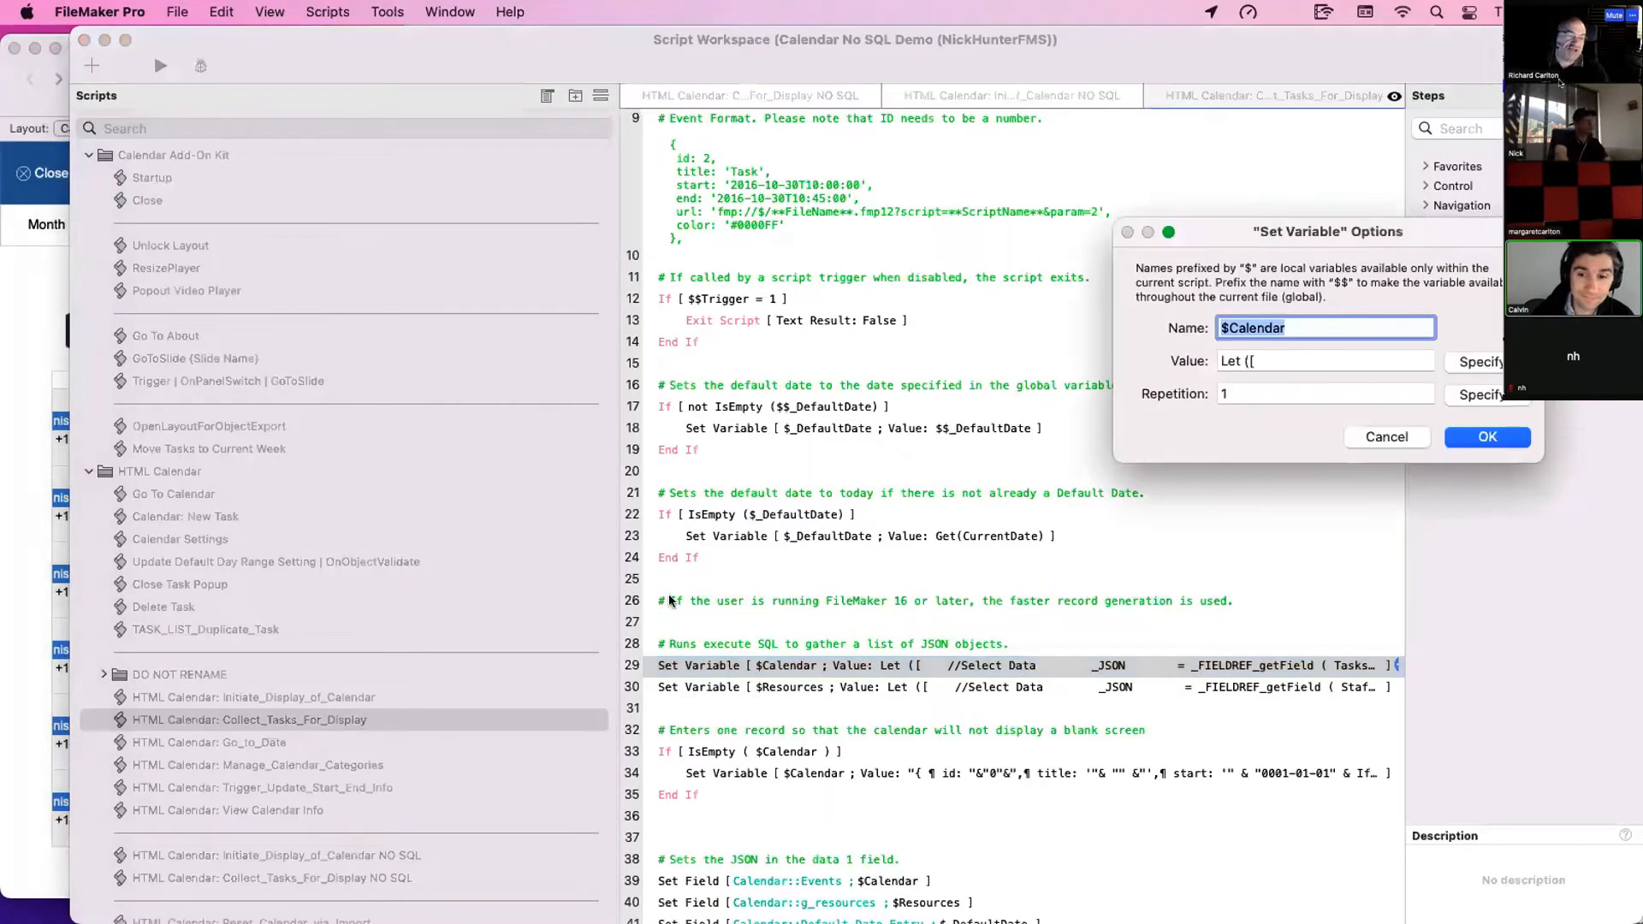
pyautogui.press('Escape')
# Examine the $calendar and $Resources variable steps in the HTML Calendar: Collect_Tasks_For_Display NO SQL script
pyautogui.click(413, 854)
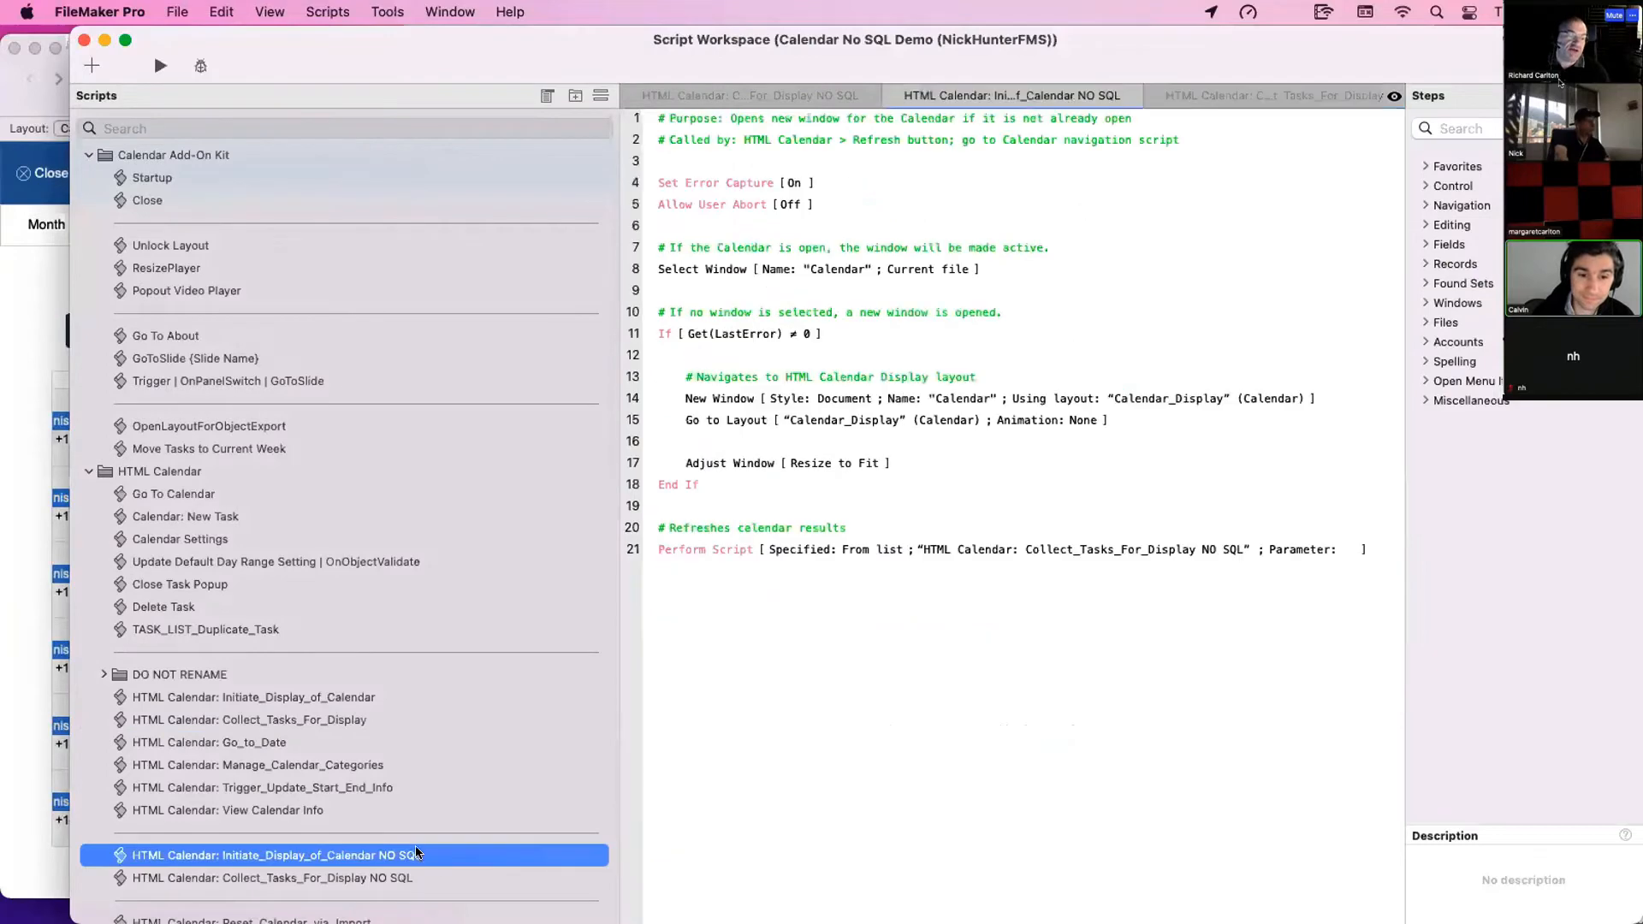
pyautogui.click(457, 879)
pyautogui.doubleClick(1006, 665)
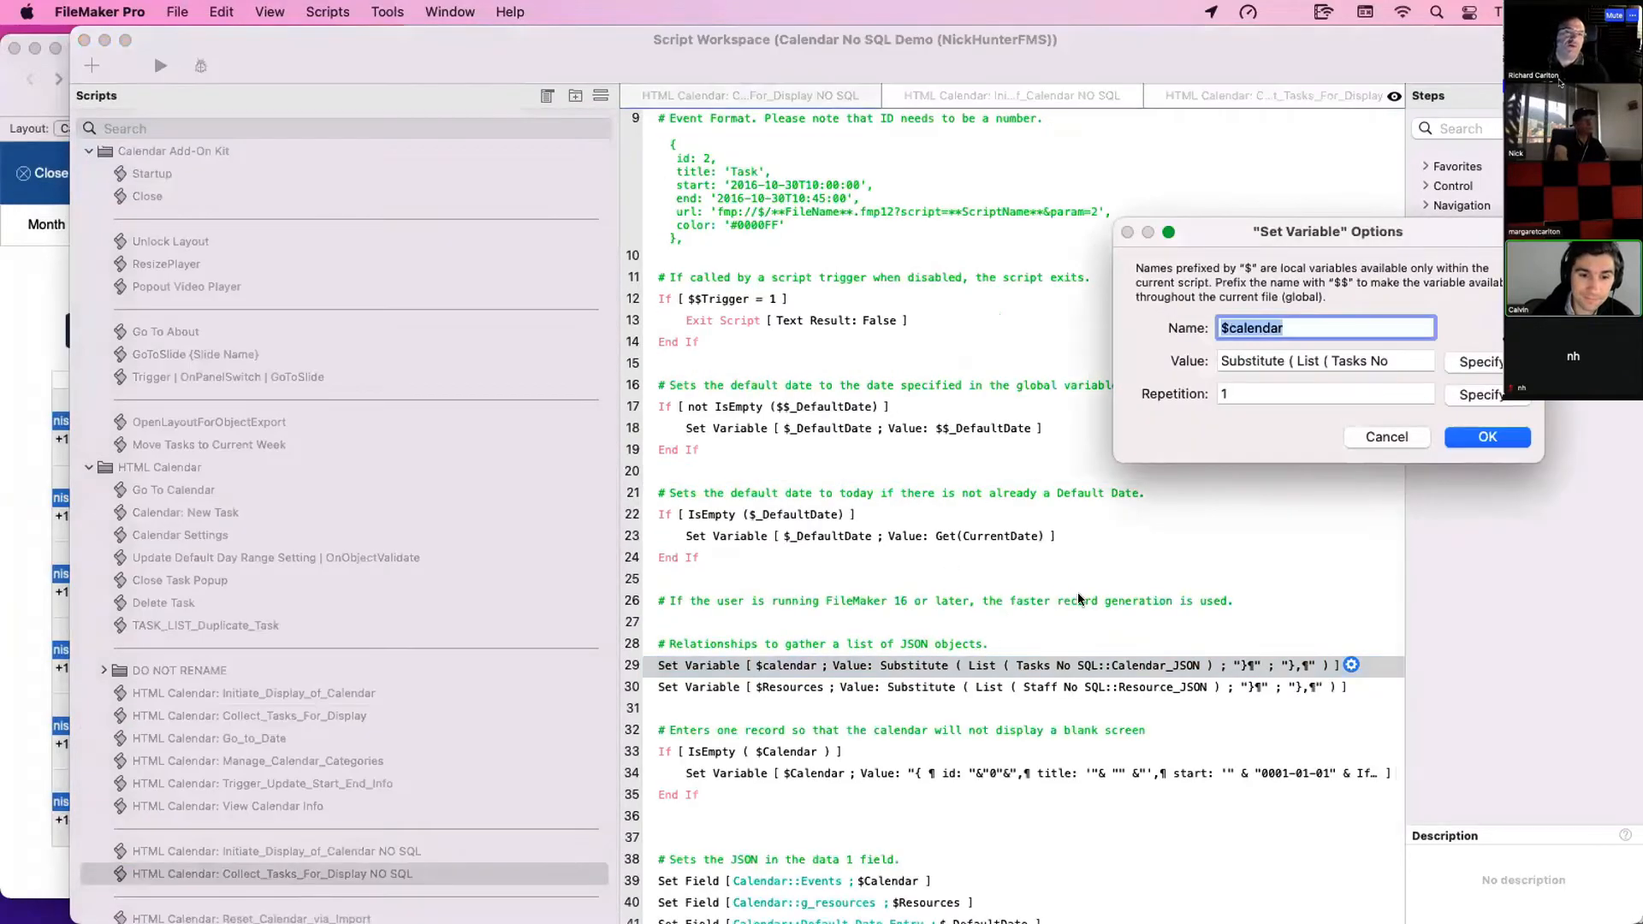
pyautogui.click(1387, 436)
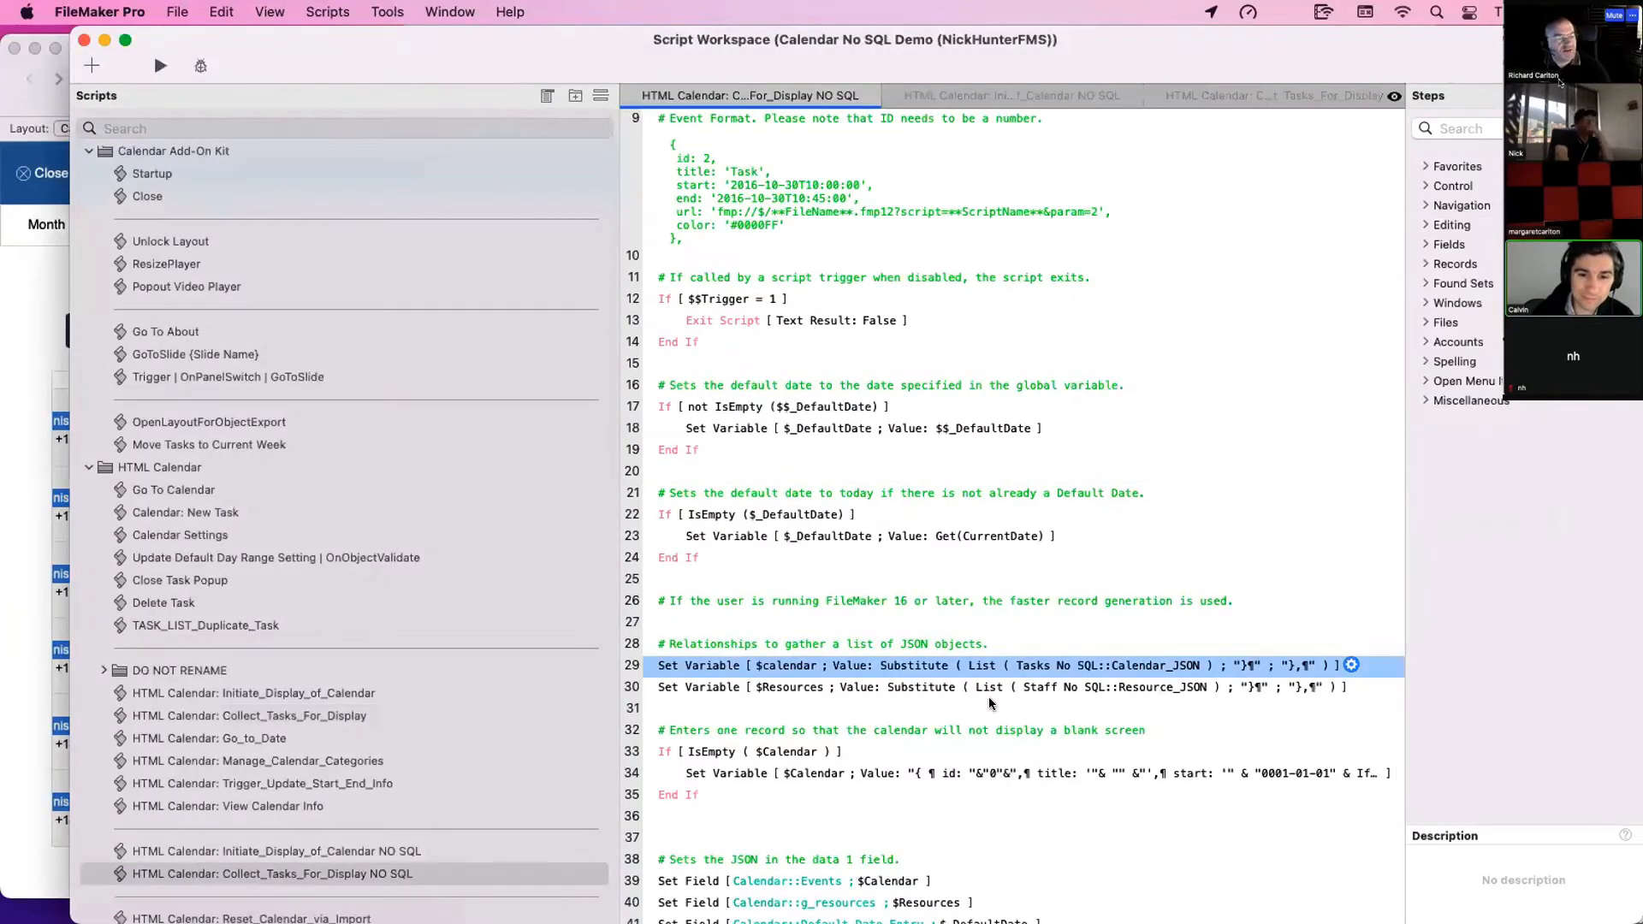
pyautogui.click(829, 685)
pyautogui.click(831, 668)
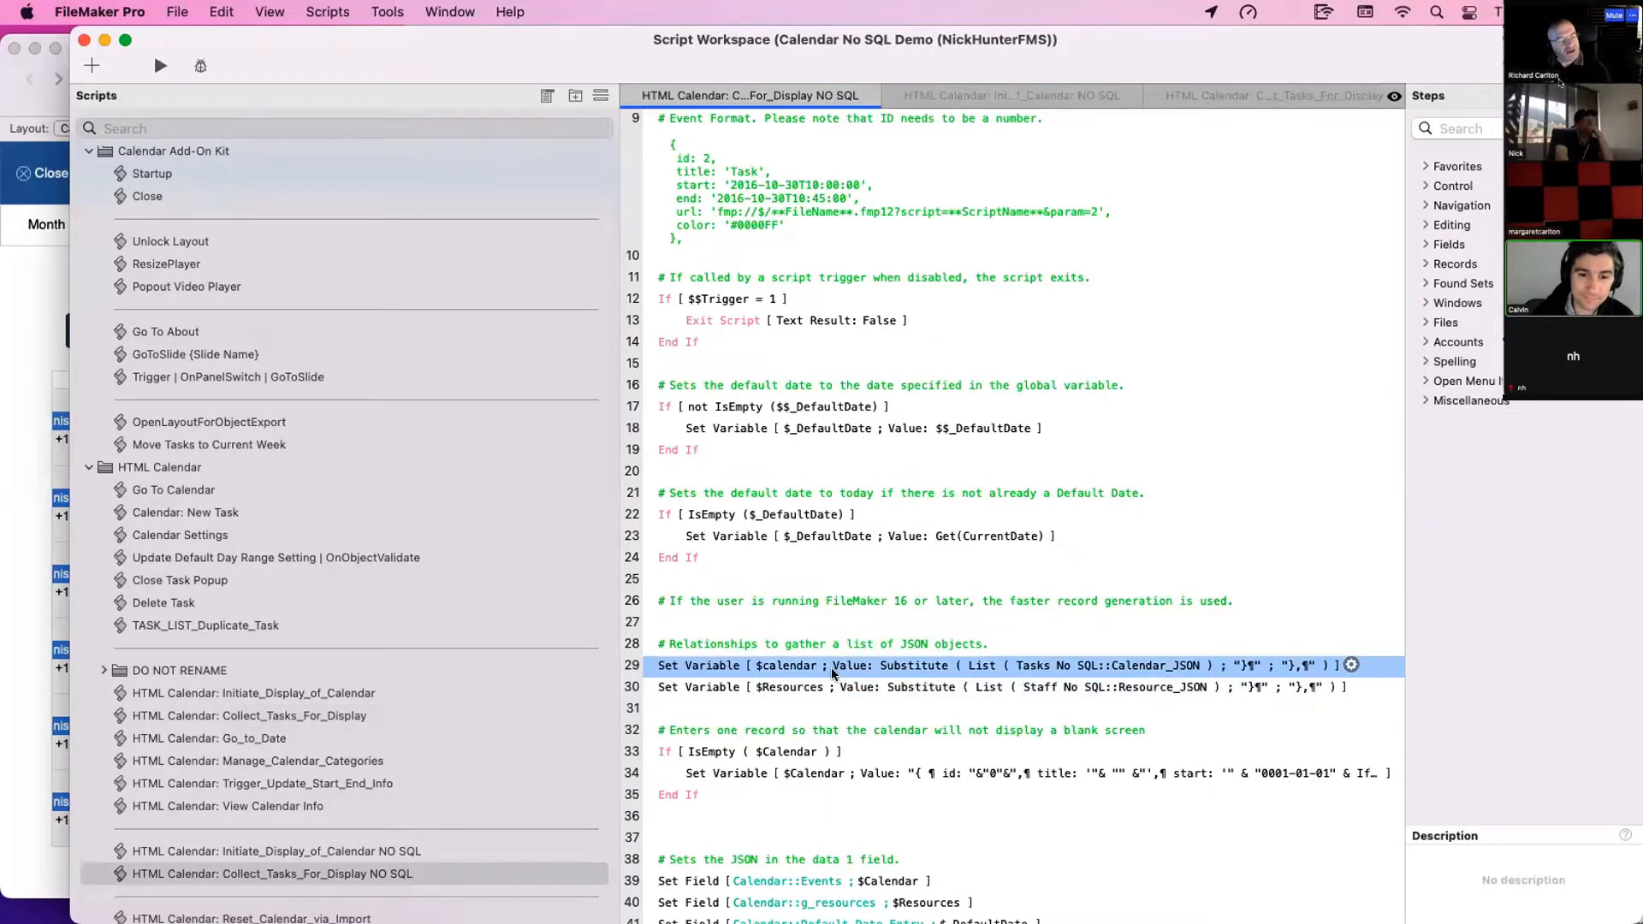
pyautogui.click(833, 680)
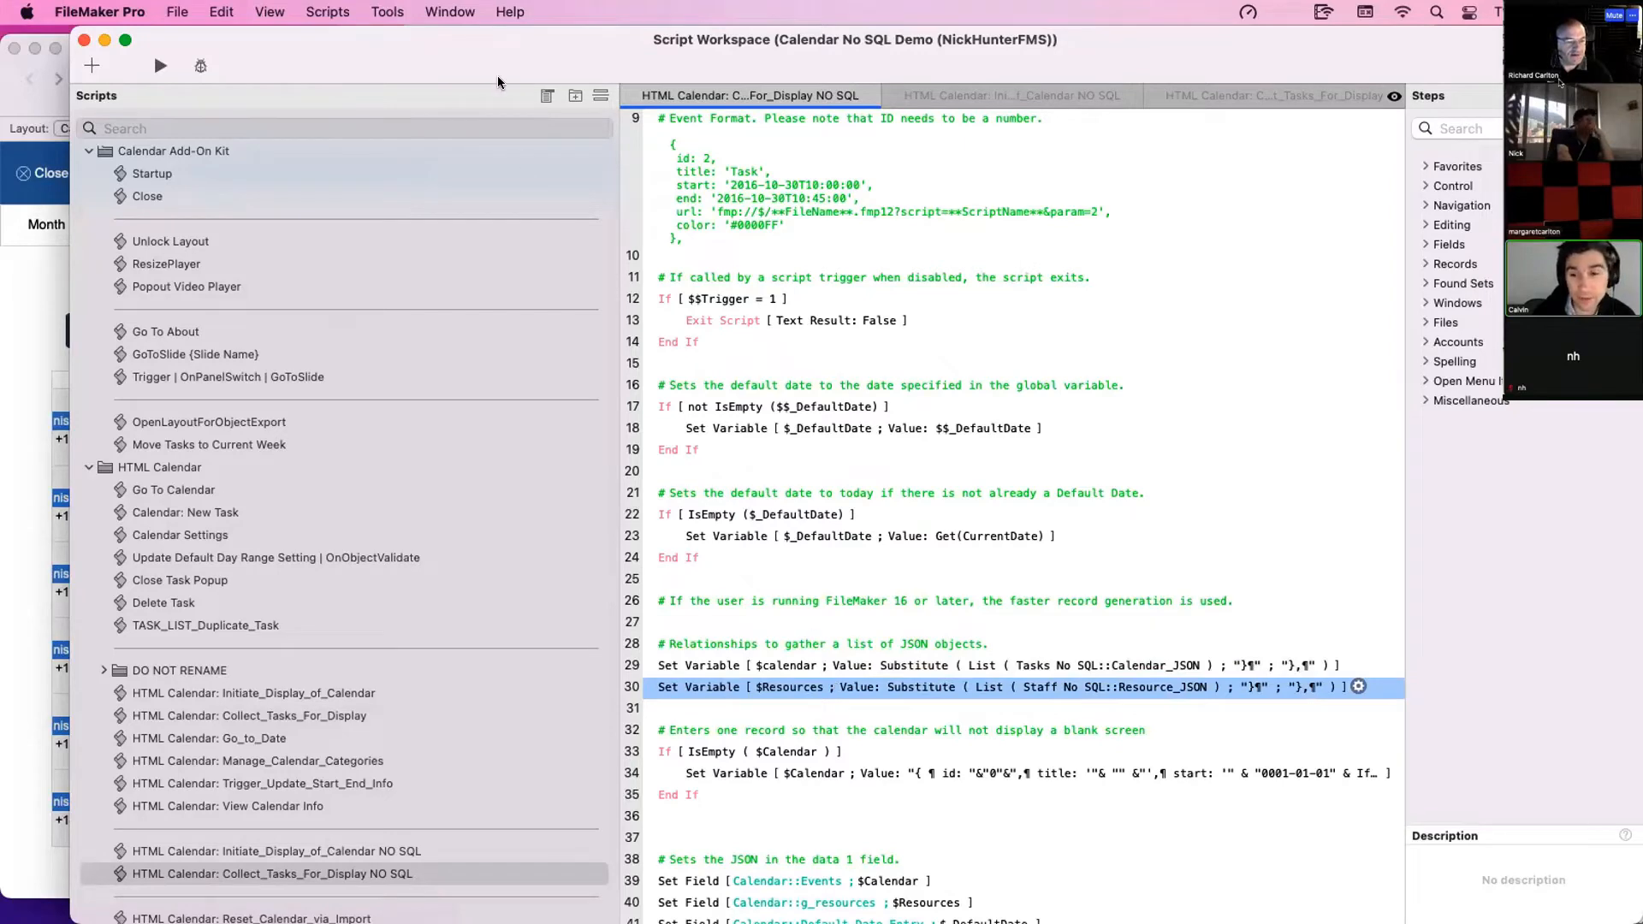
# Move the Script Workspace aside, bring the Calendar window forward and filter the calendar by two staff members
pyautogui.moveTo(497, 77); pyautogui.dragTo(797, 481)
pyautogui.click(505, 310)
pyautogui.click(259, 227)
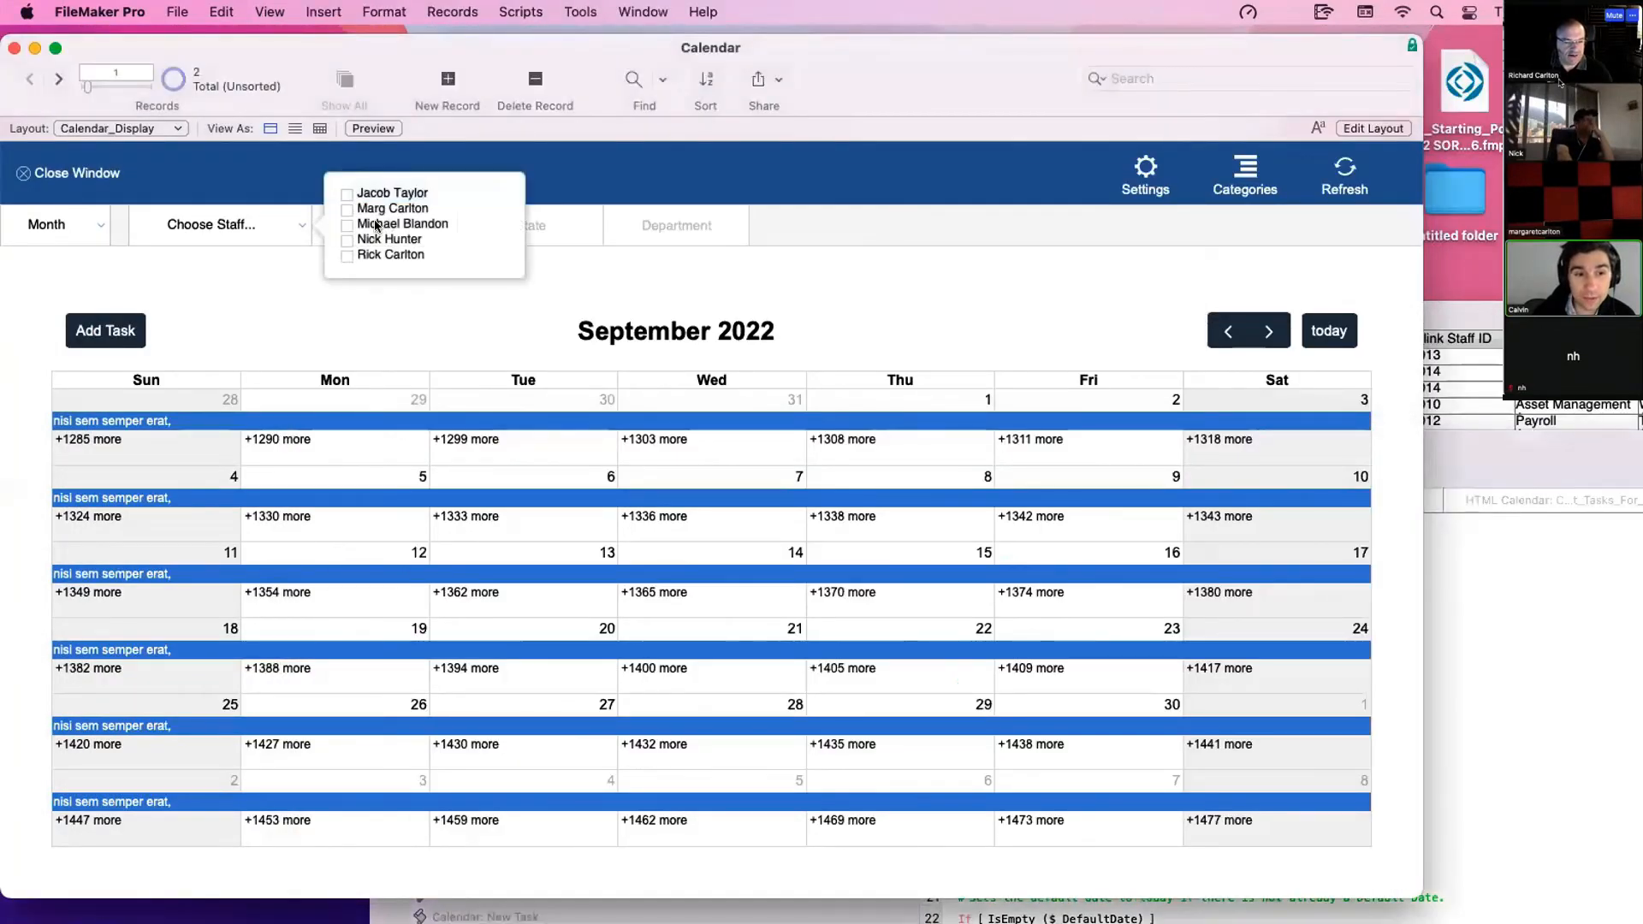
pyautogui.click(394, 224)
pyautogui.click(392, 193)
pyautogui.click(393, 209)
pyautogui.click(392, 193)
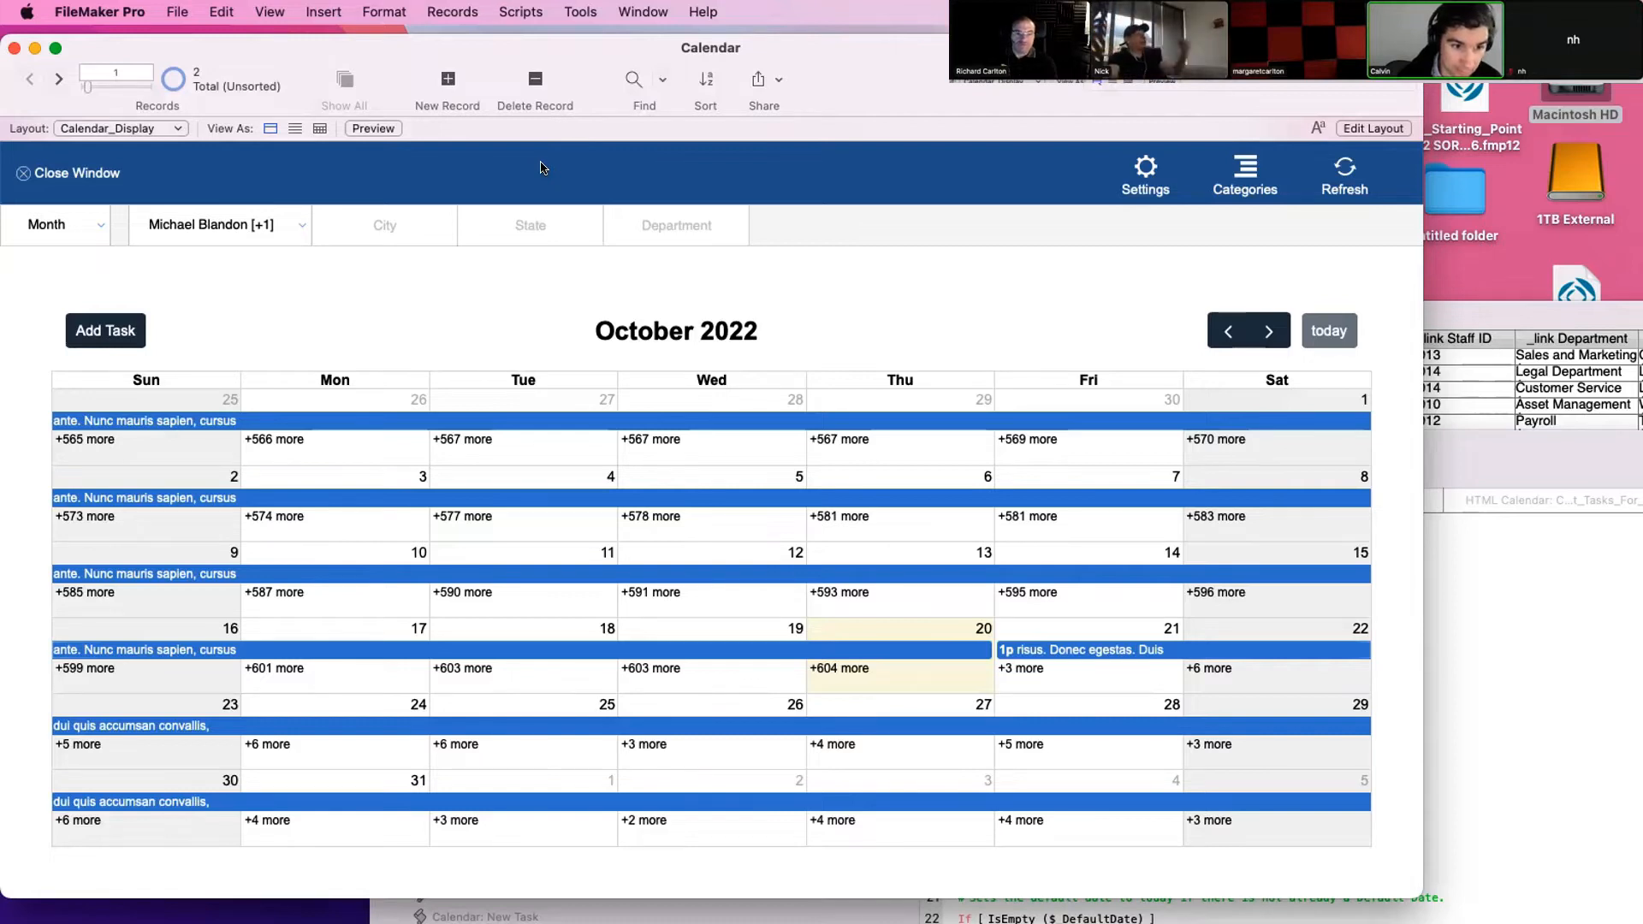
# Clear both selected staff members from the calendar's staff filter
pyautogui.scroll(-1, 540, 168)
pyautogui.click(226, 225)
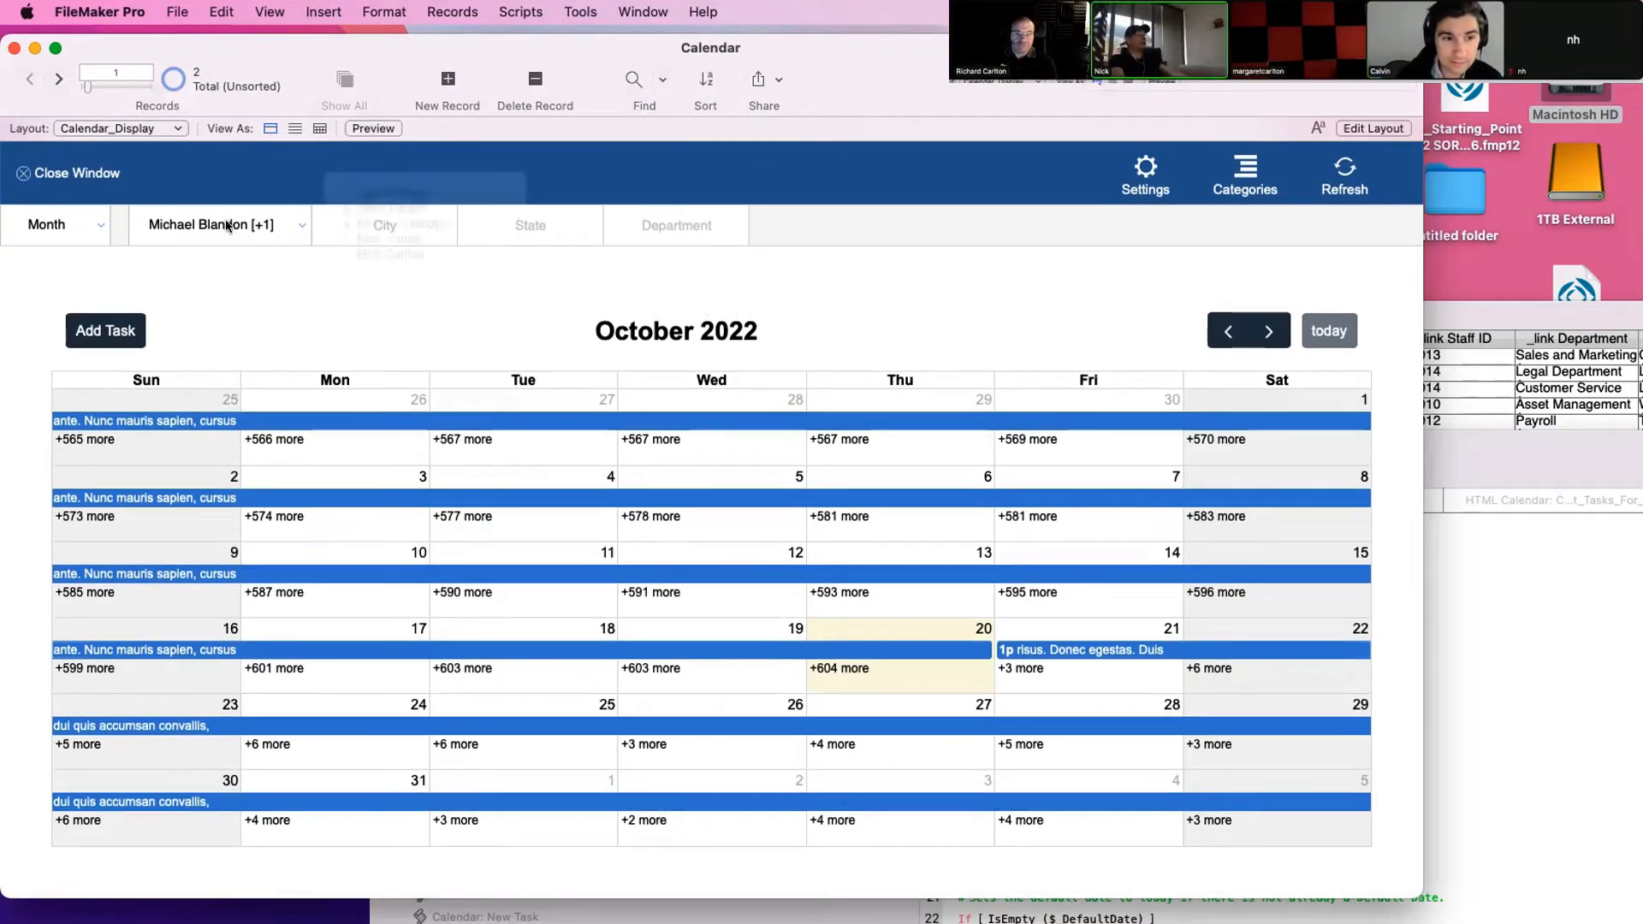
pyautogui.click(346, 224)
pyautogui.click(346, 209)
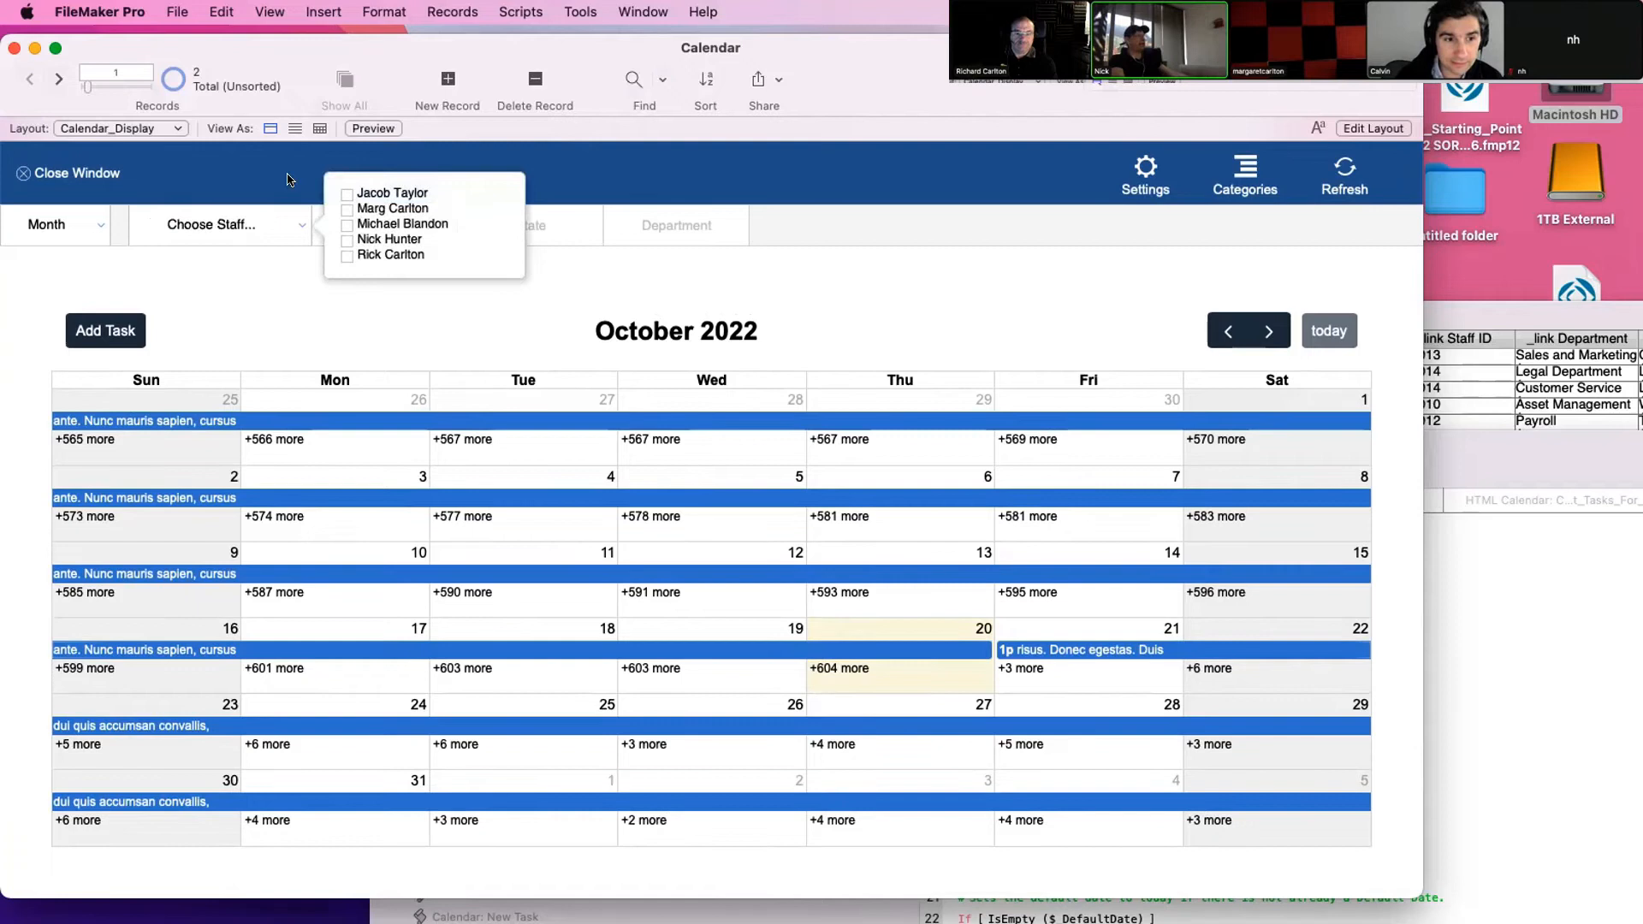
pyautogui.click(203, 246)
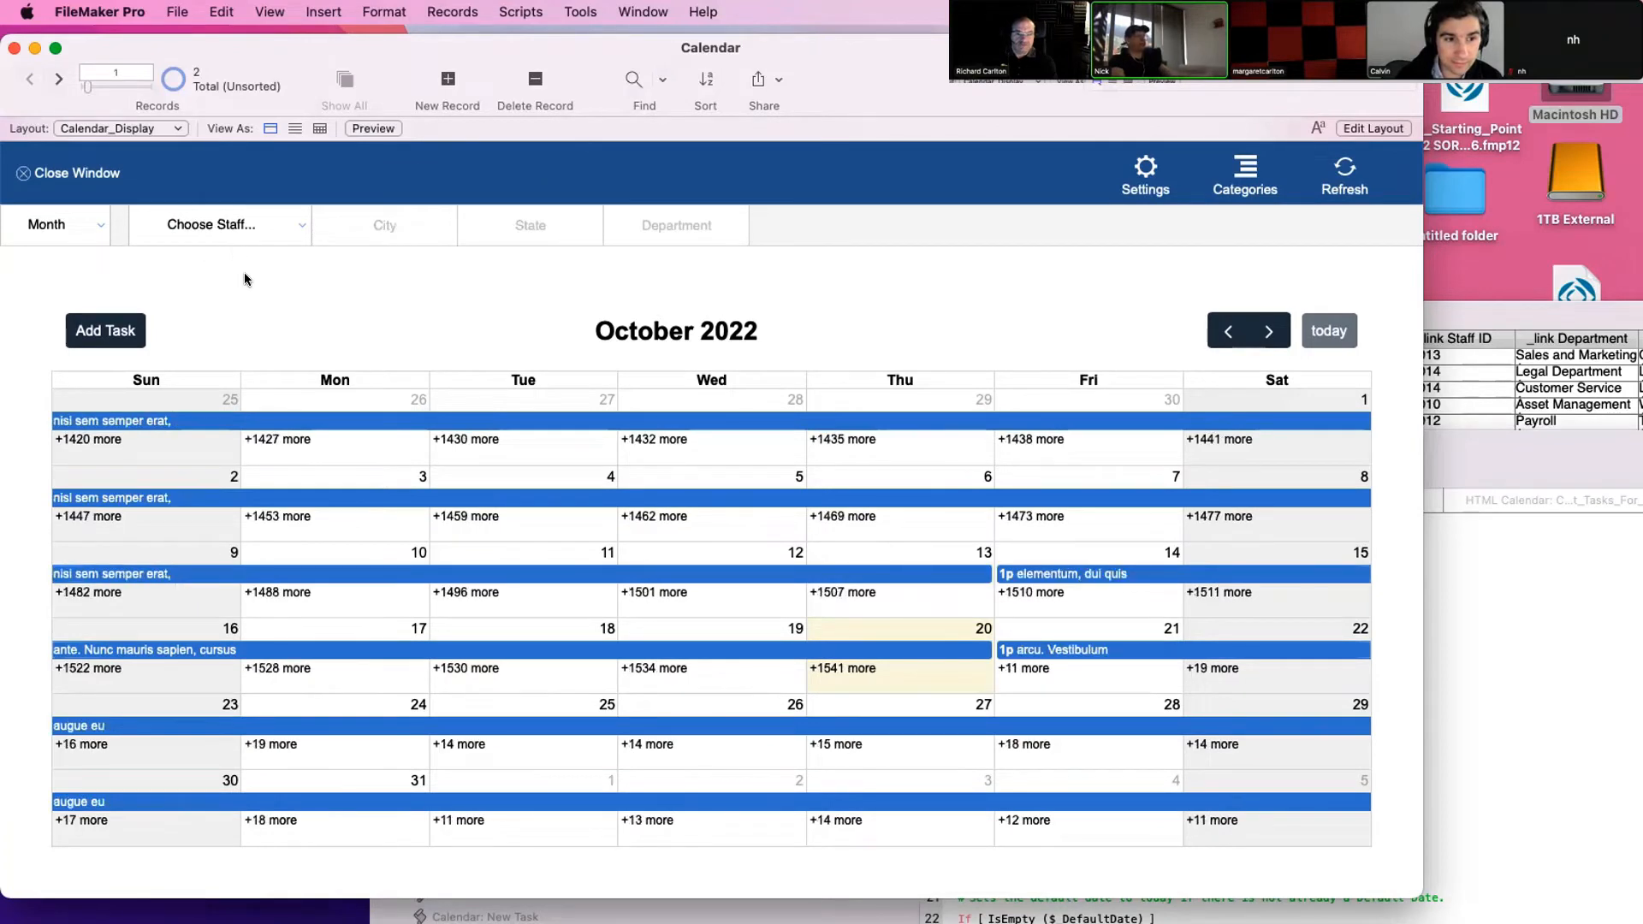
# Filter the calendar by three staff members and the Advertising department
pyautogui.click(211, 225)
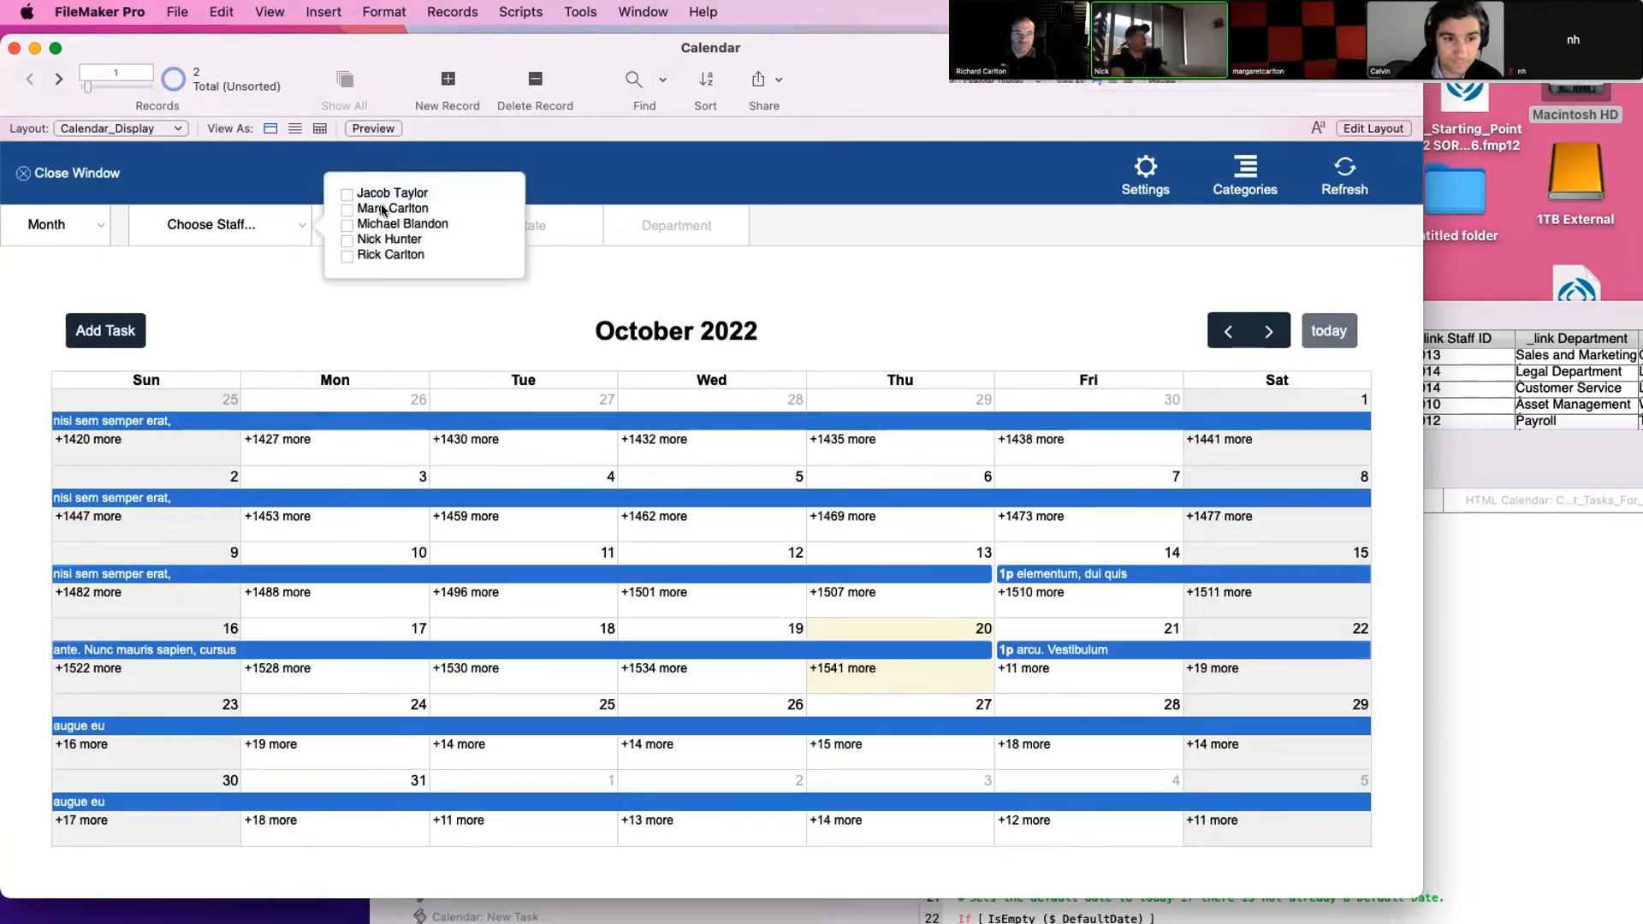
pyautogui.click(346, 240)
pyautogui.click(347, 256)
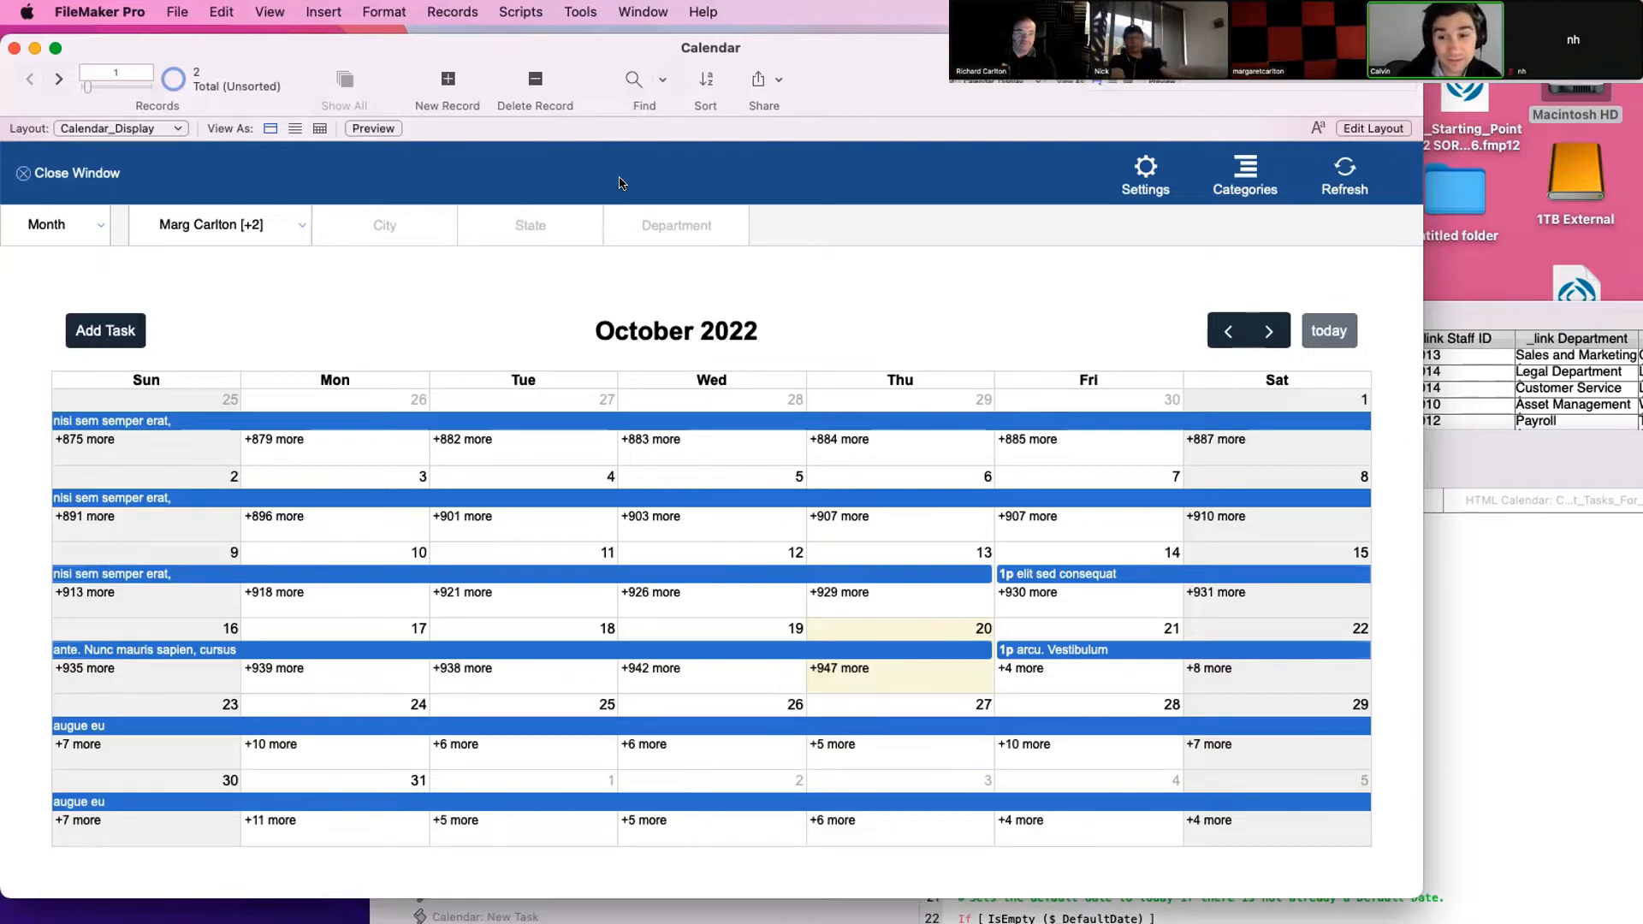
pyautogui.click(659, 229)
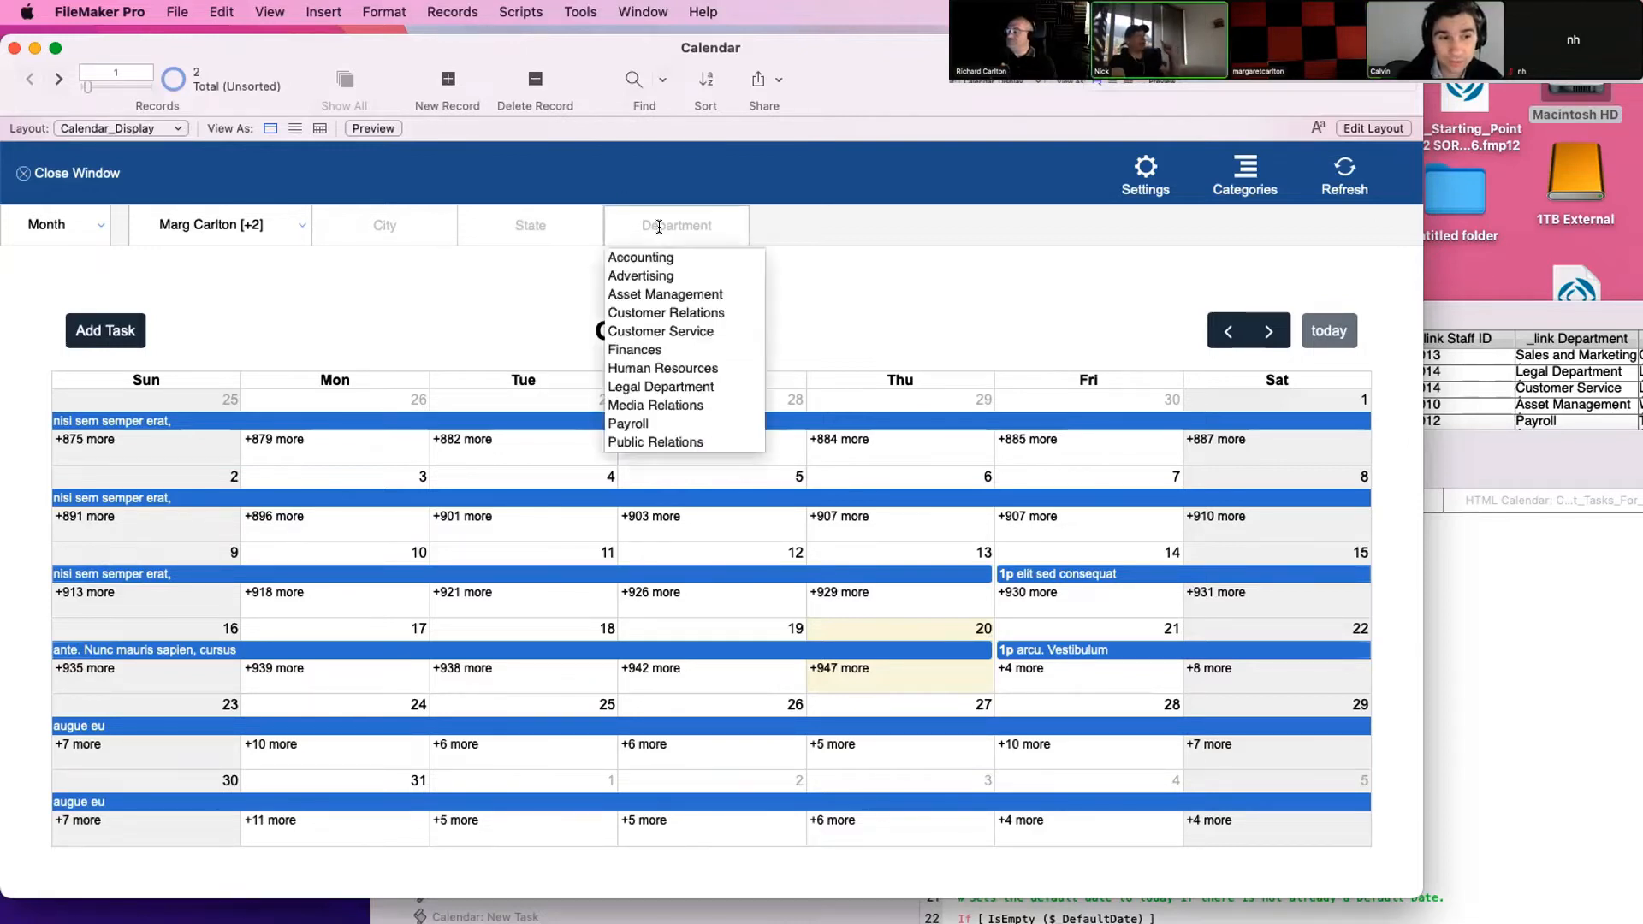
pyautogui.click(663, 275)
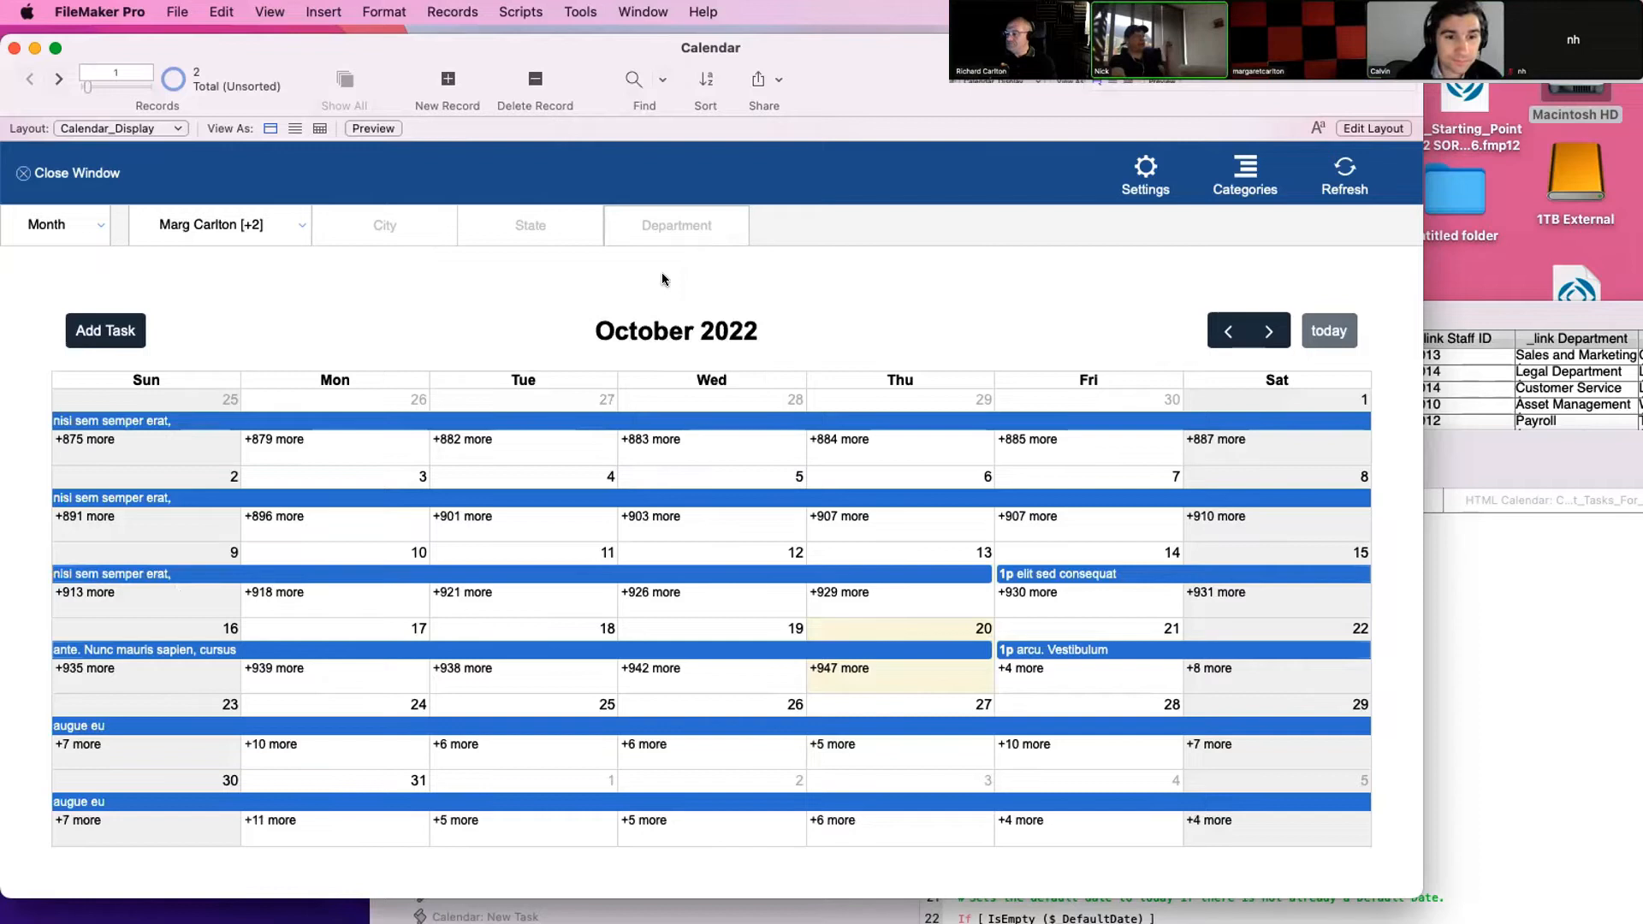
pyautogui.click(542, 222)
pyautogui.click(816, 252)
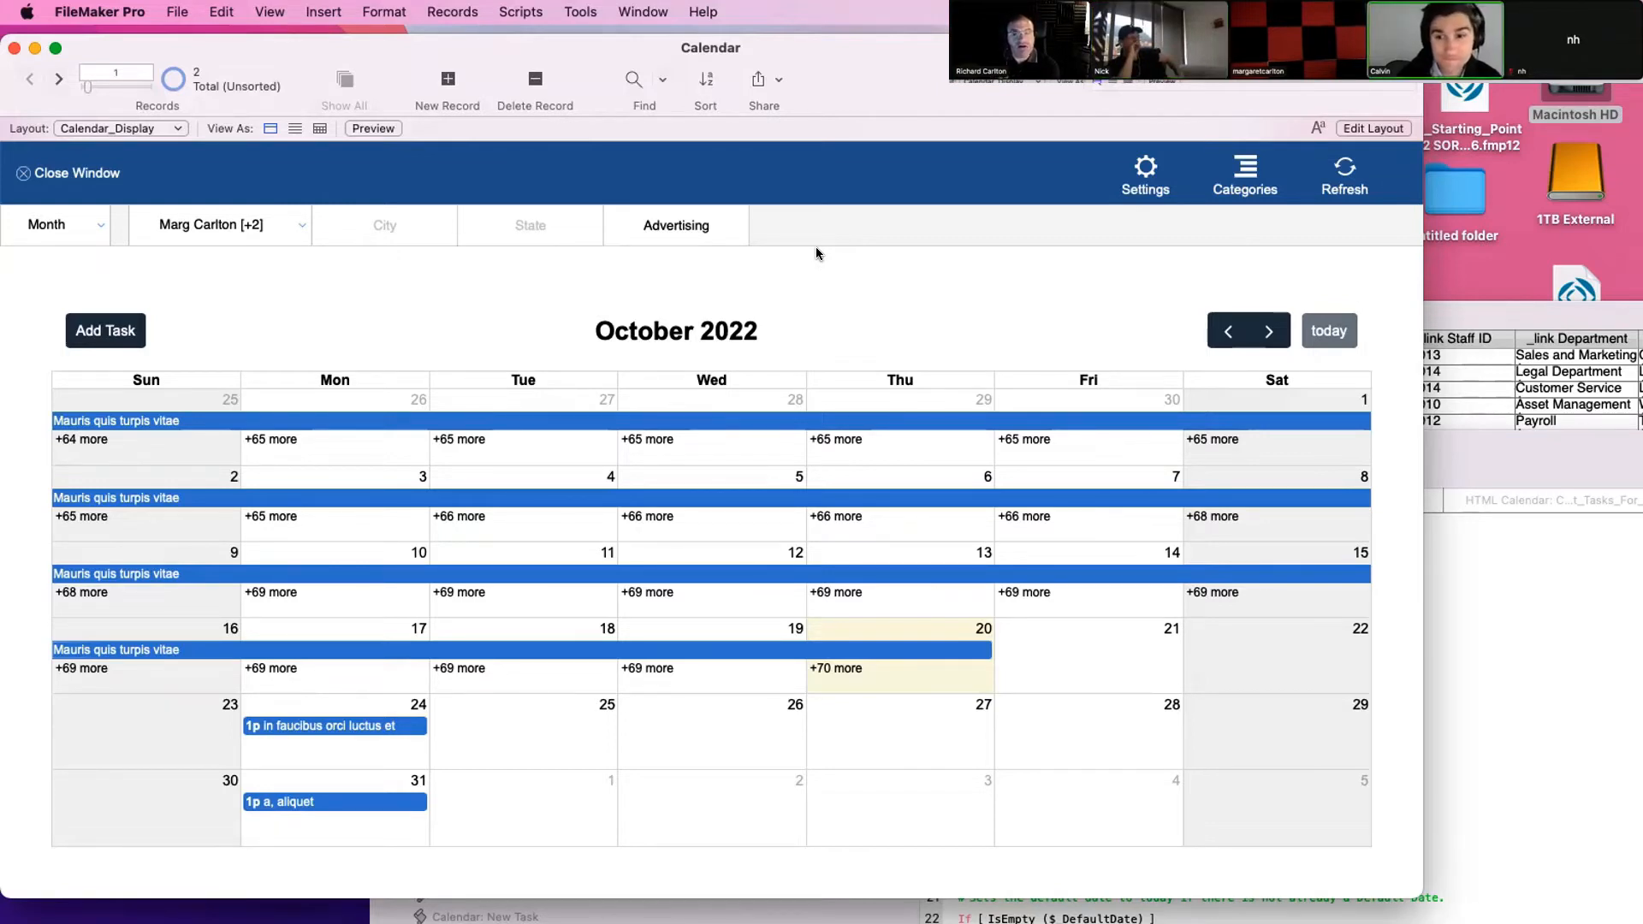
# Bring the MPM x001 window forward and move it fully into view over the Calendar window
pyautogui.click(643, 12)
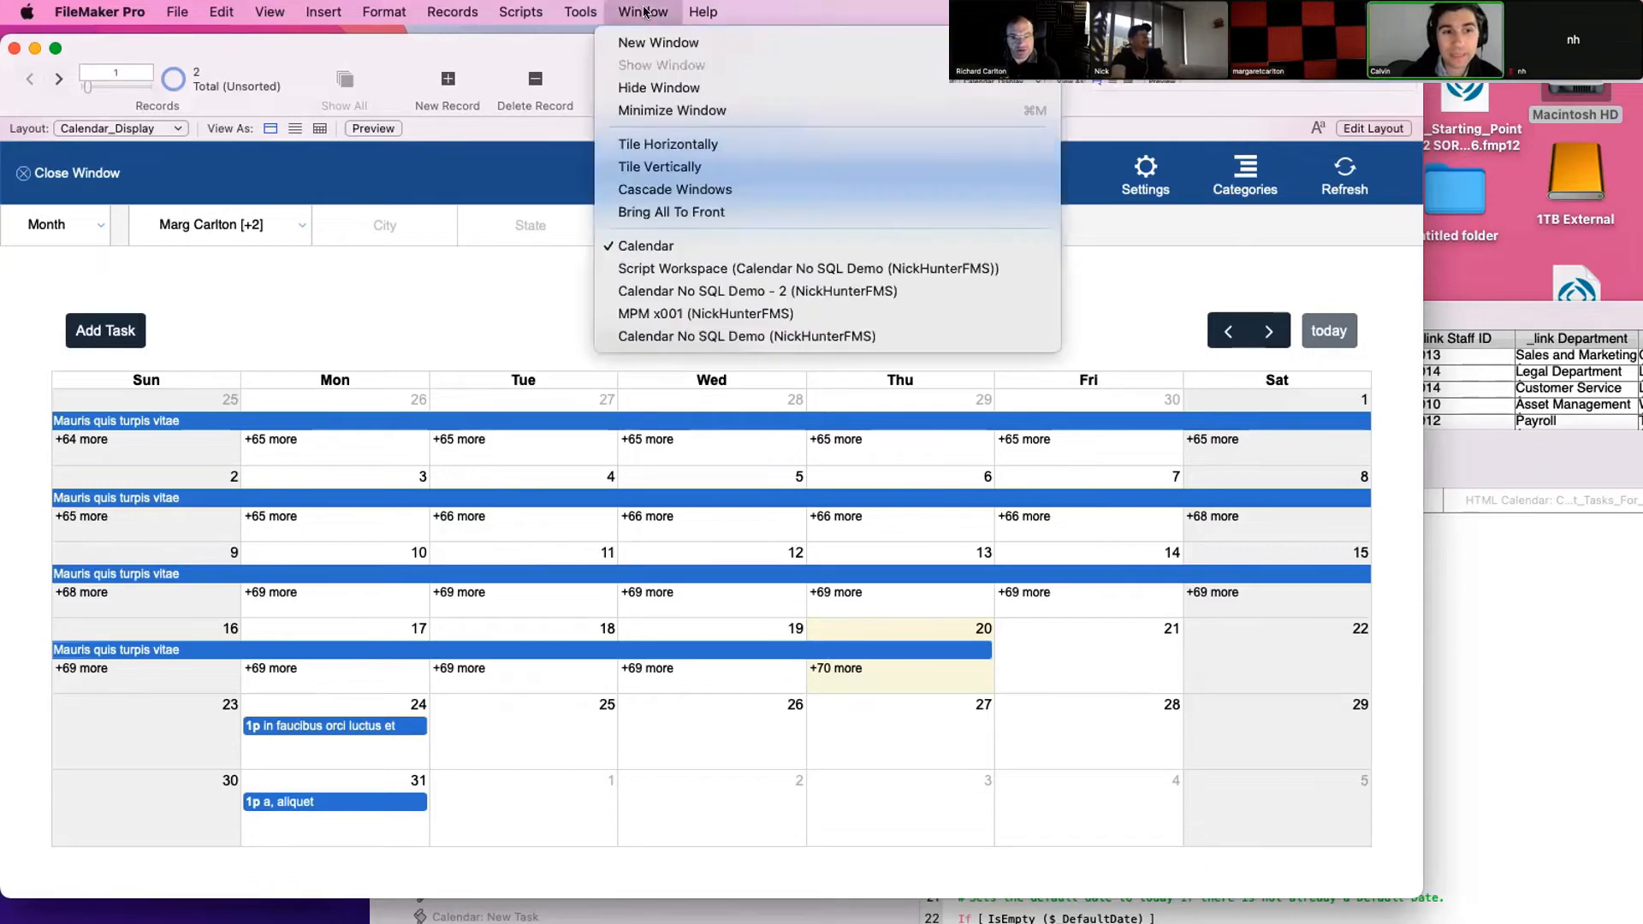
pyautogui.click(653, 315)
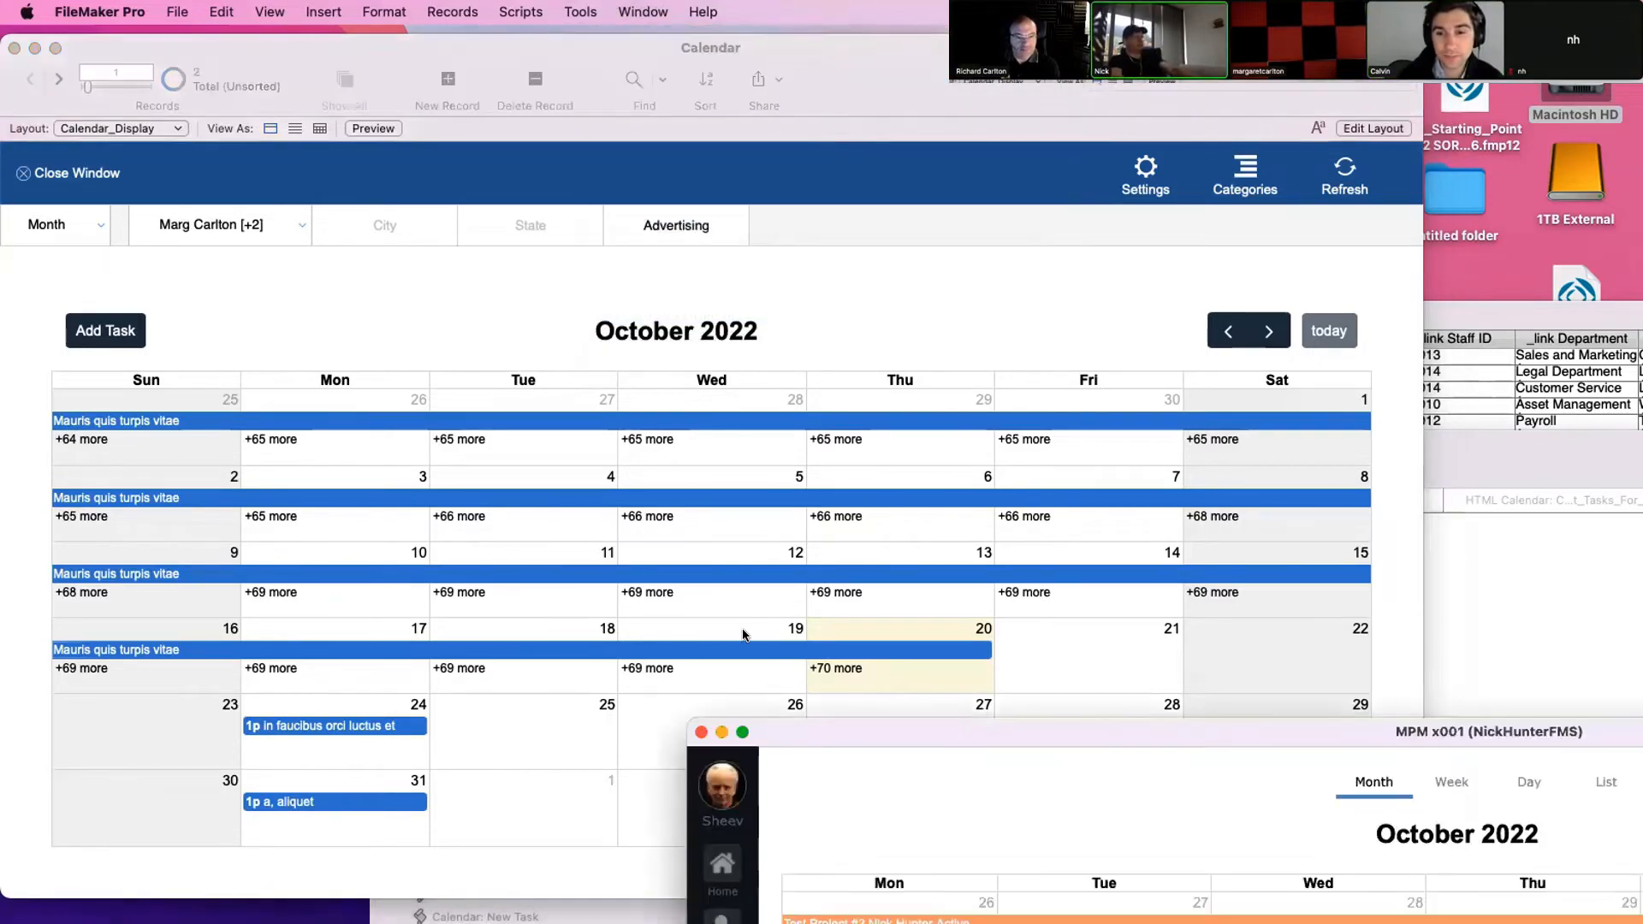
pyautogui.moveTo(834, 739); pyautogui.dragTo(142, 67)
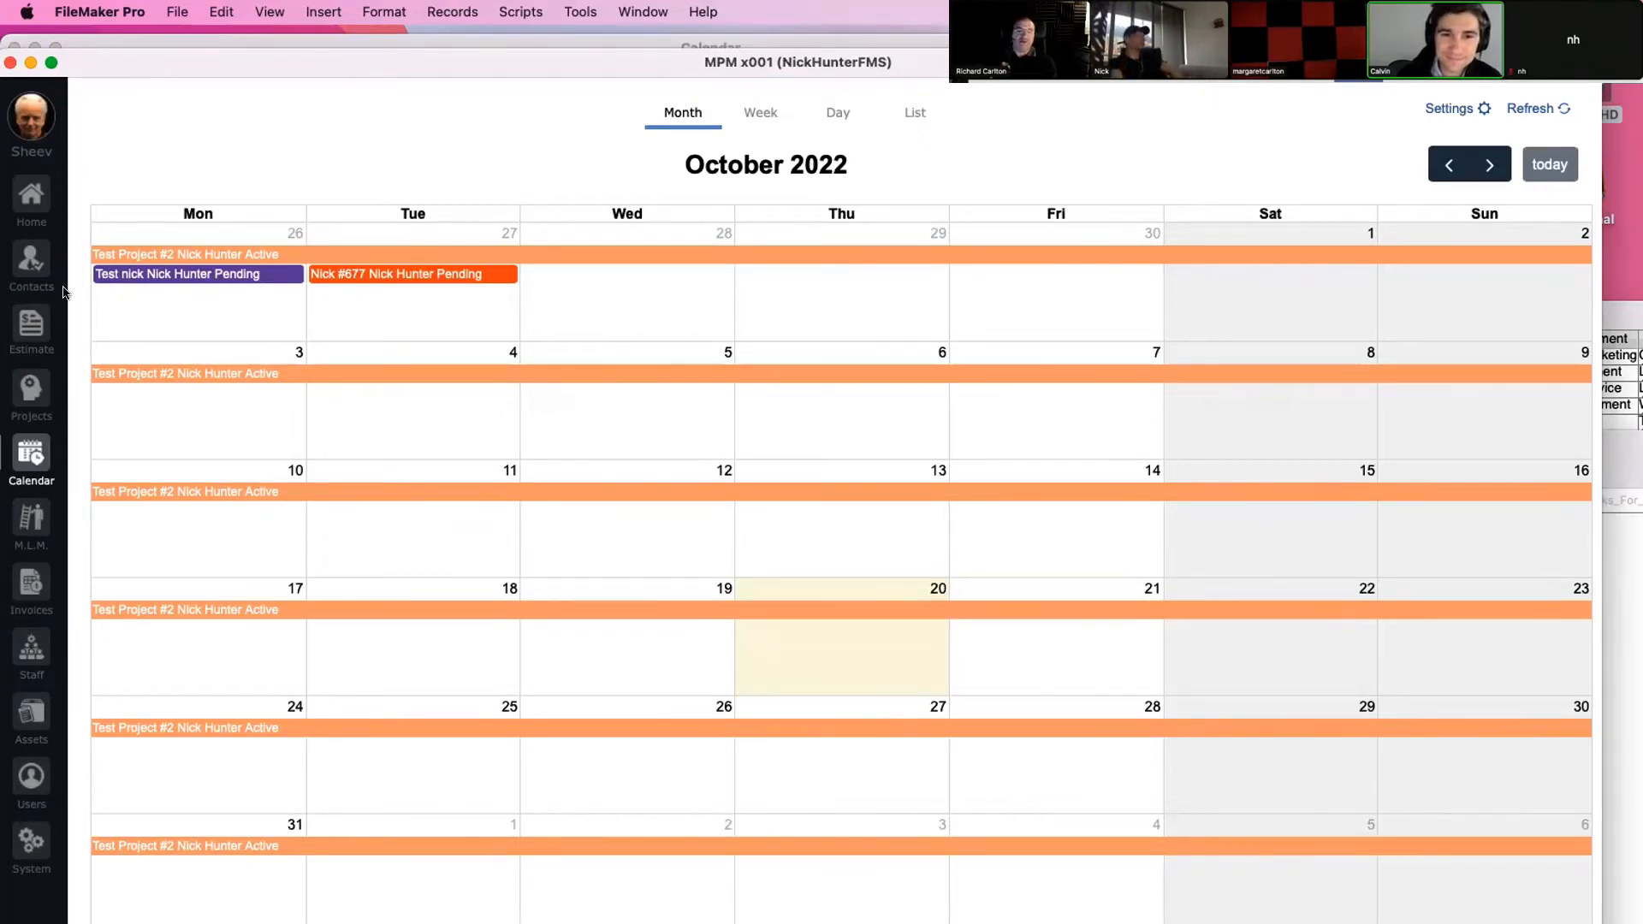
# Look through the MPM x001 project list and a staff member's projects and active tasks, then return to the Calendar module
pyautogui.click(30, 390)
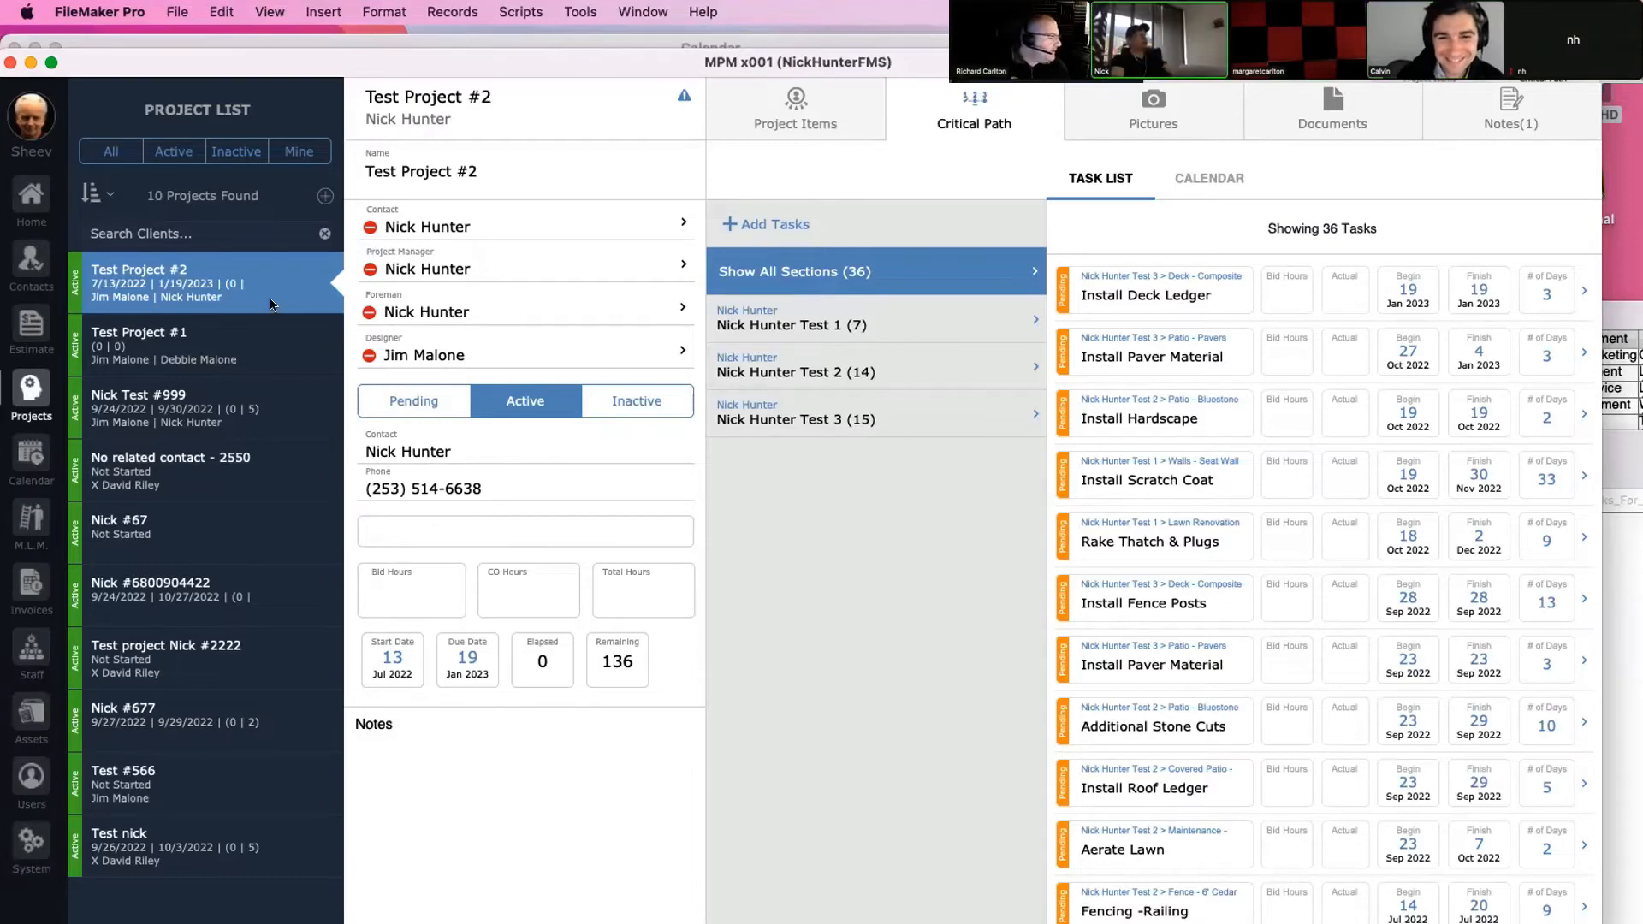
pyautogui.moveTo(418, 69); pyautogui.dragTo(414, 53)
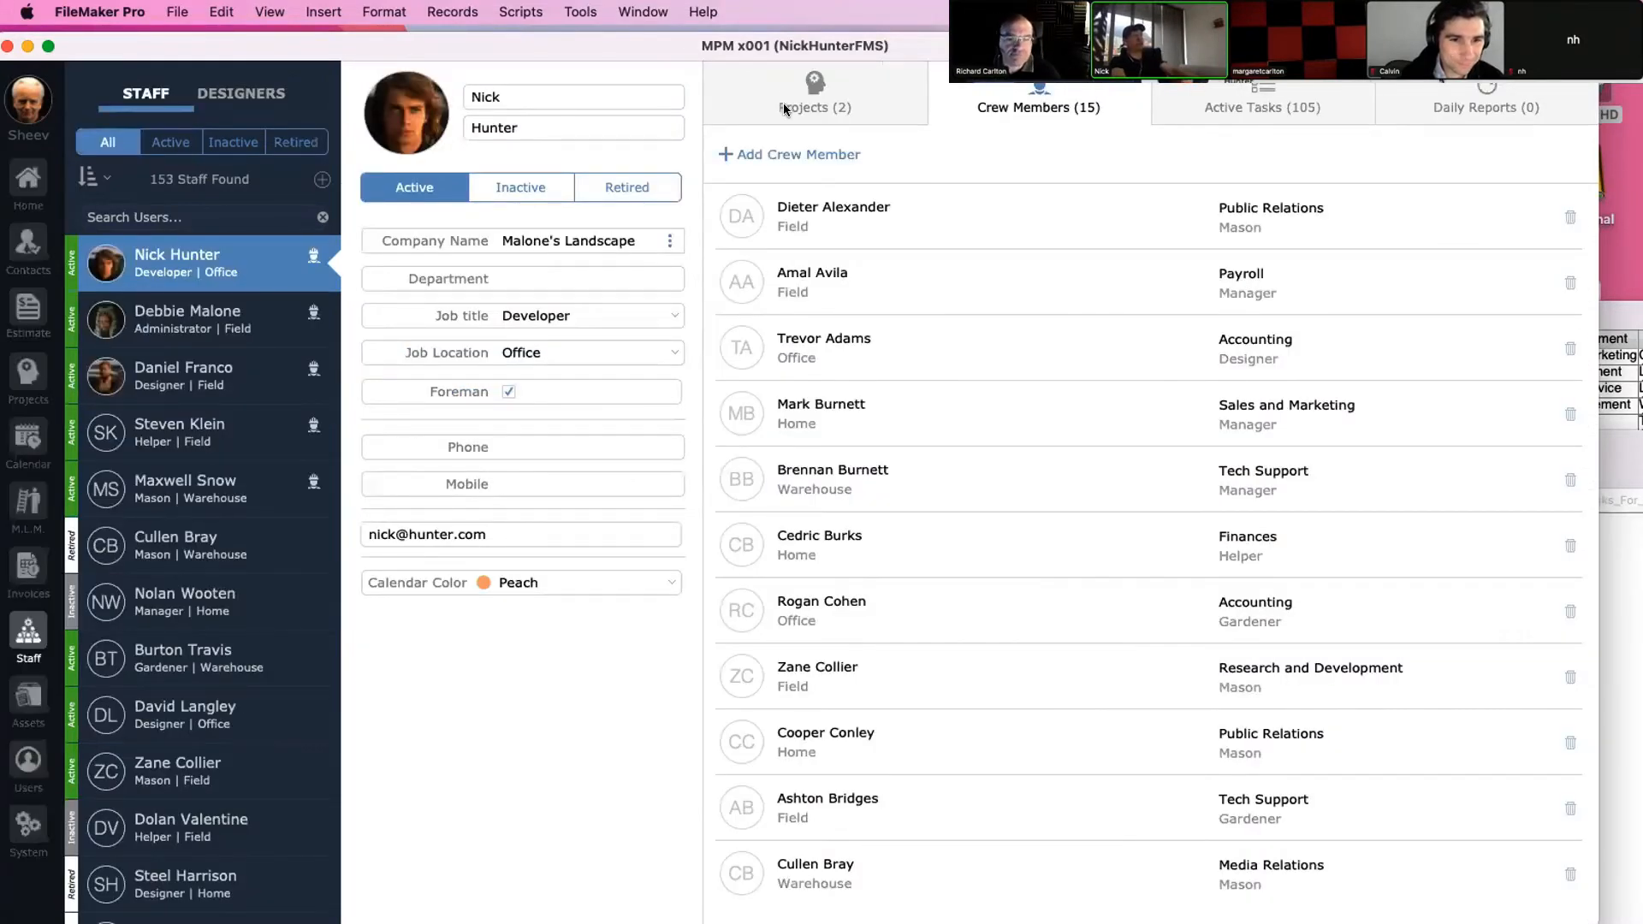
pyautogui.click(784, 108)
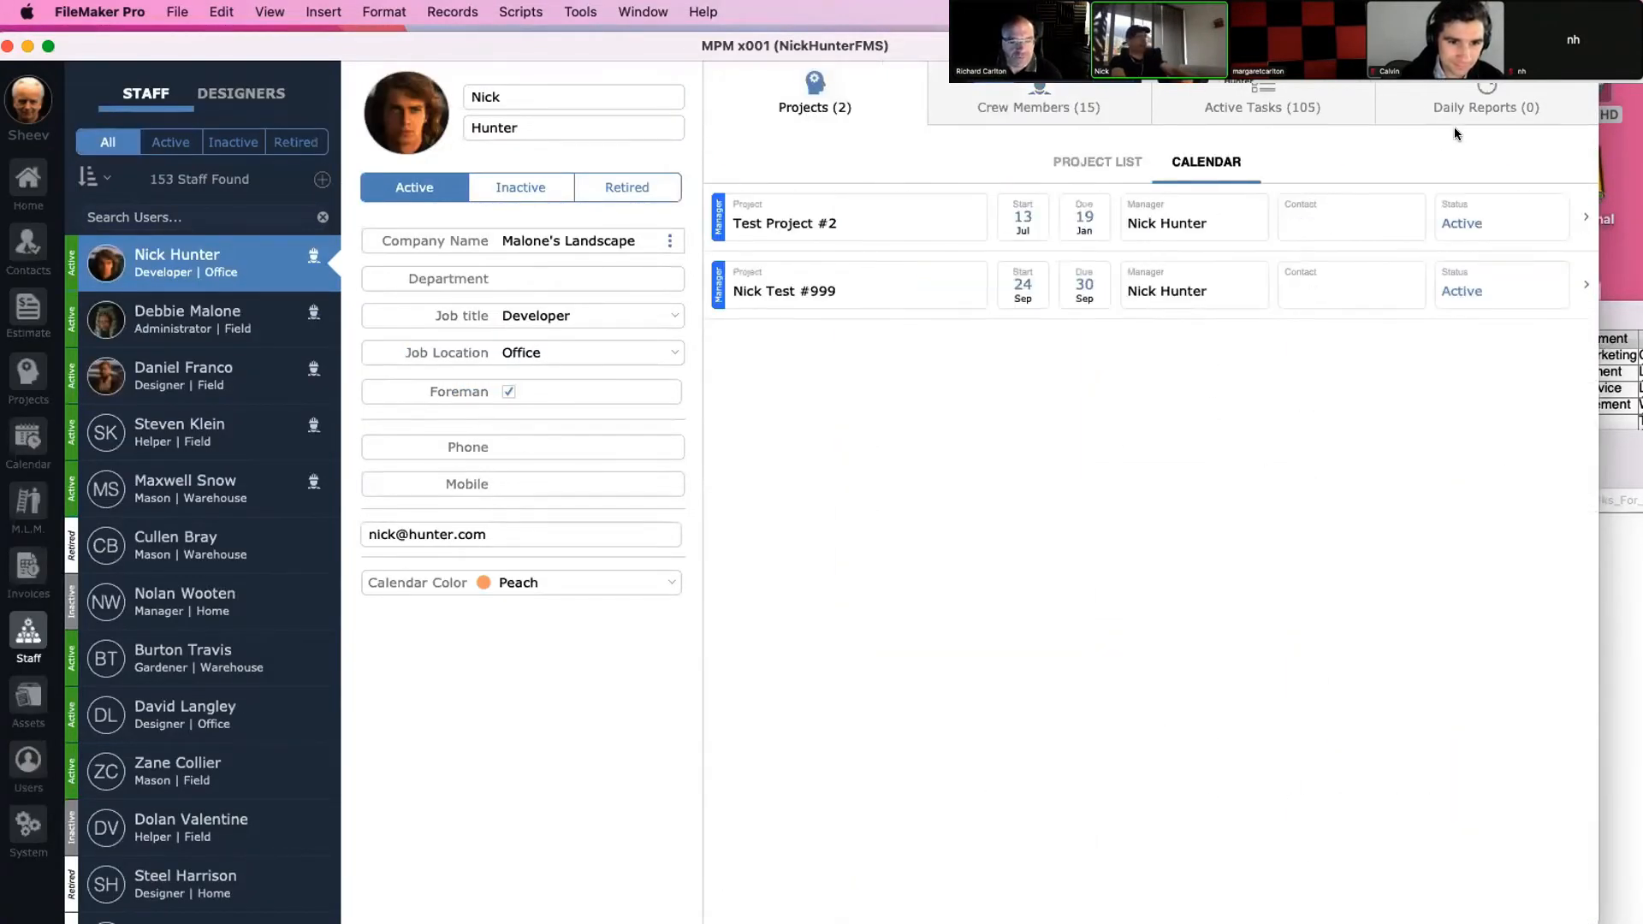
pyautogui.click(1305, 111)
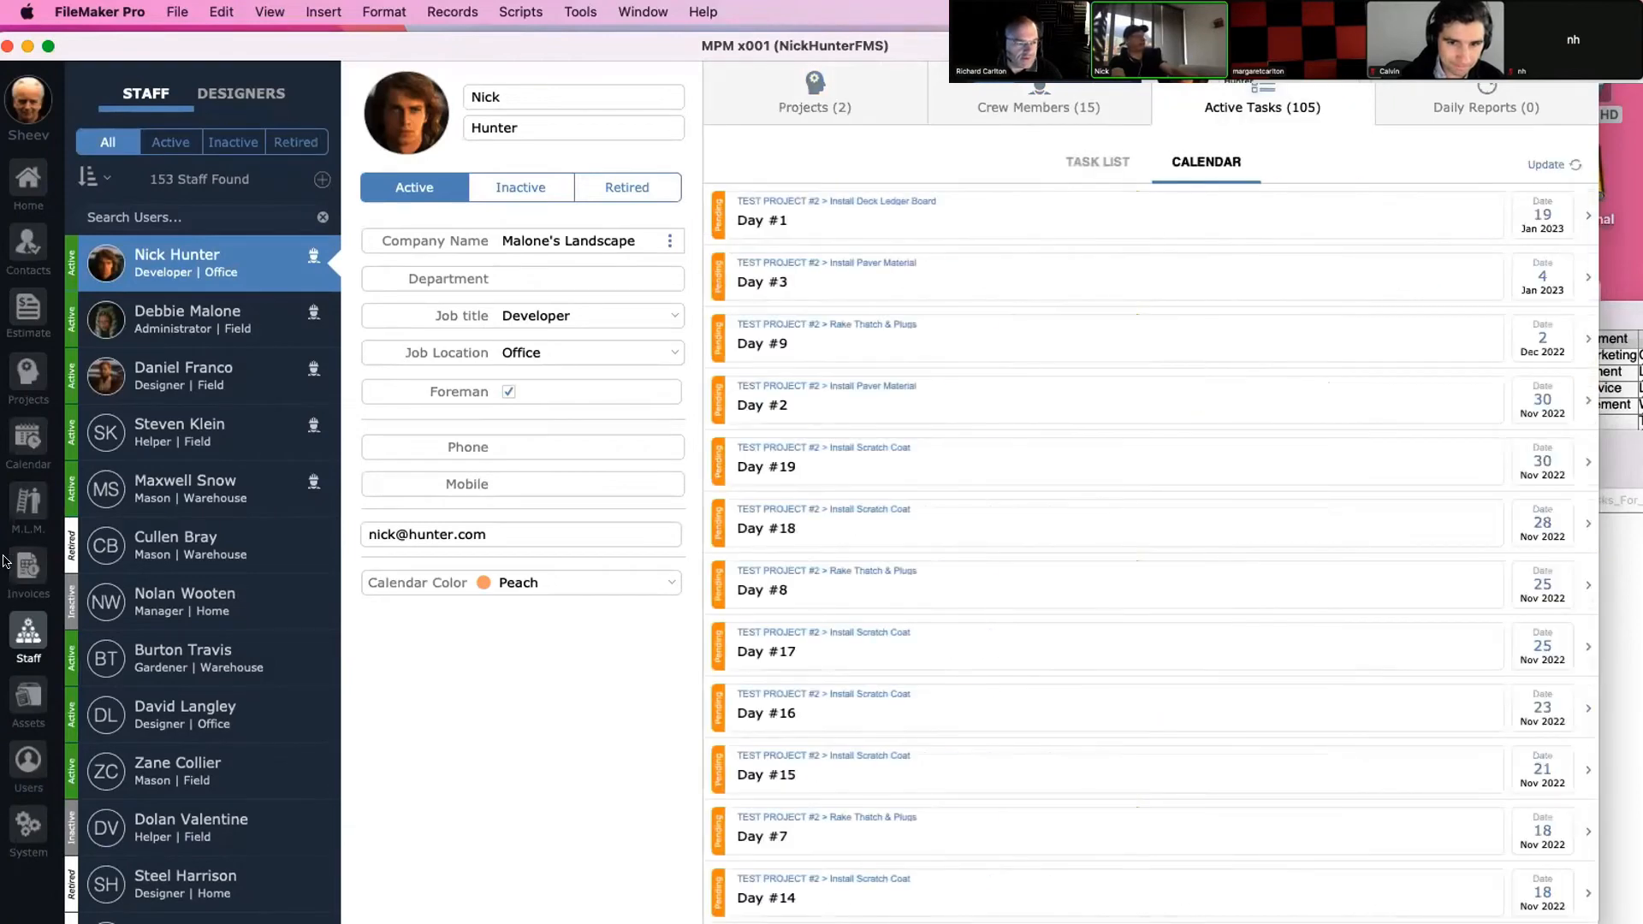
pyautogui.click(29, 438)
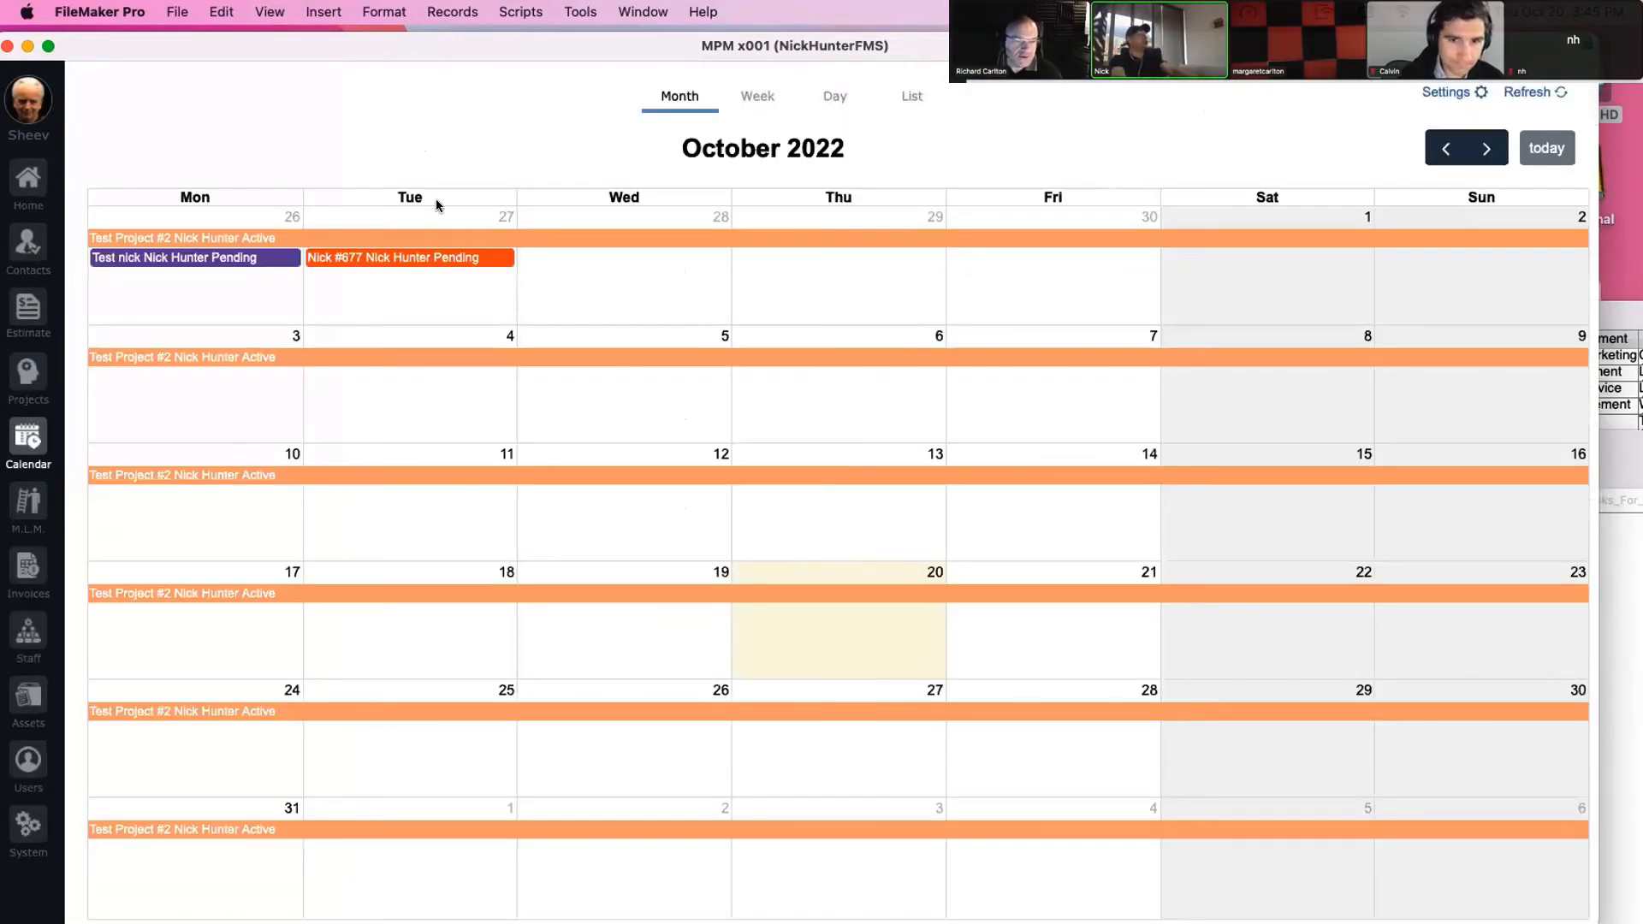
# Inspect the relationship between T17_PROJECTS and T17af_projects_PROJECT CALENDAR DAYS in the MPM x001 relationships graph, leaving it unchanged
pyautogui.press('super+shift+d')
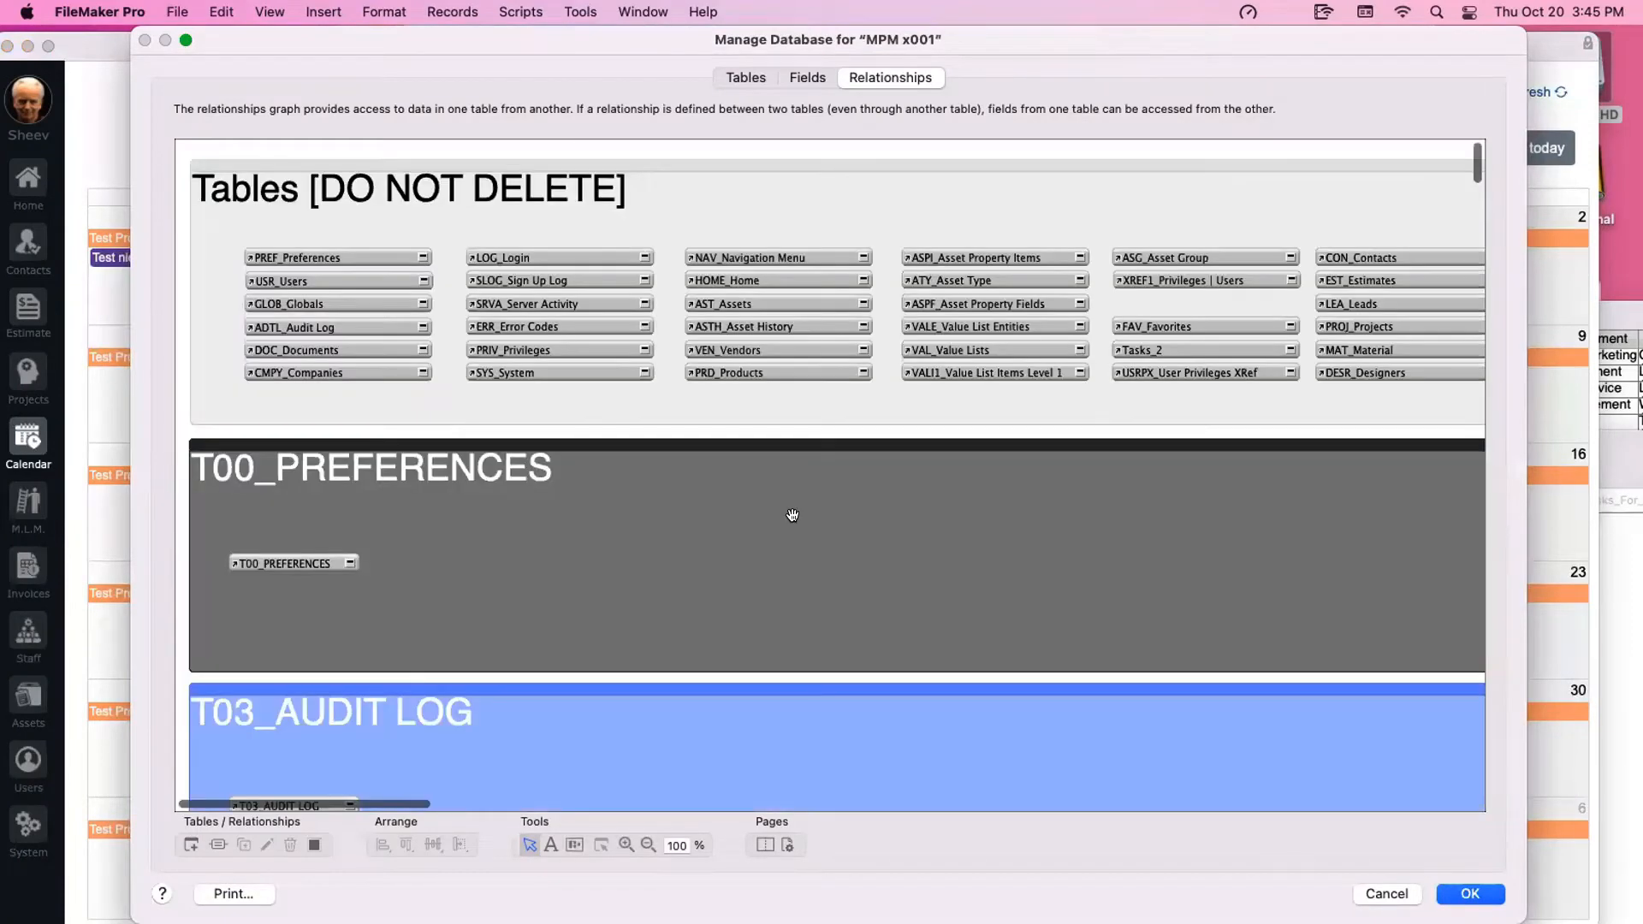
pyautogui.scroll(-10, 777, 530)
pyautogui.scroll(-5, 777, 531)
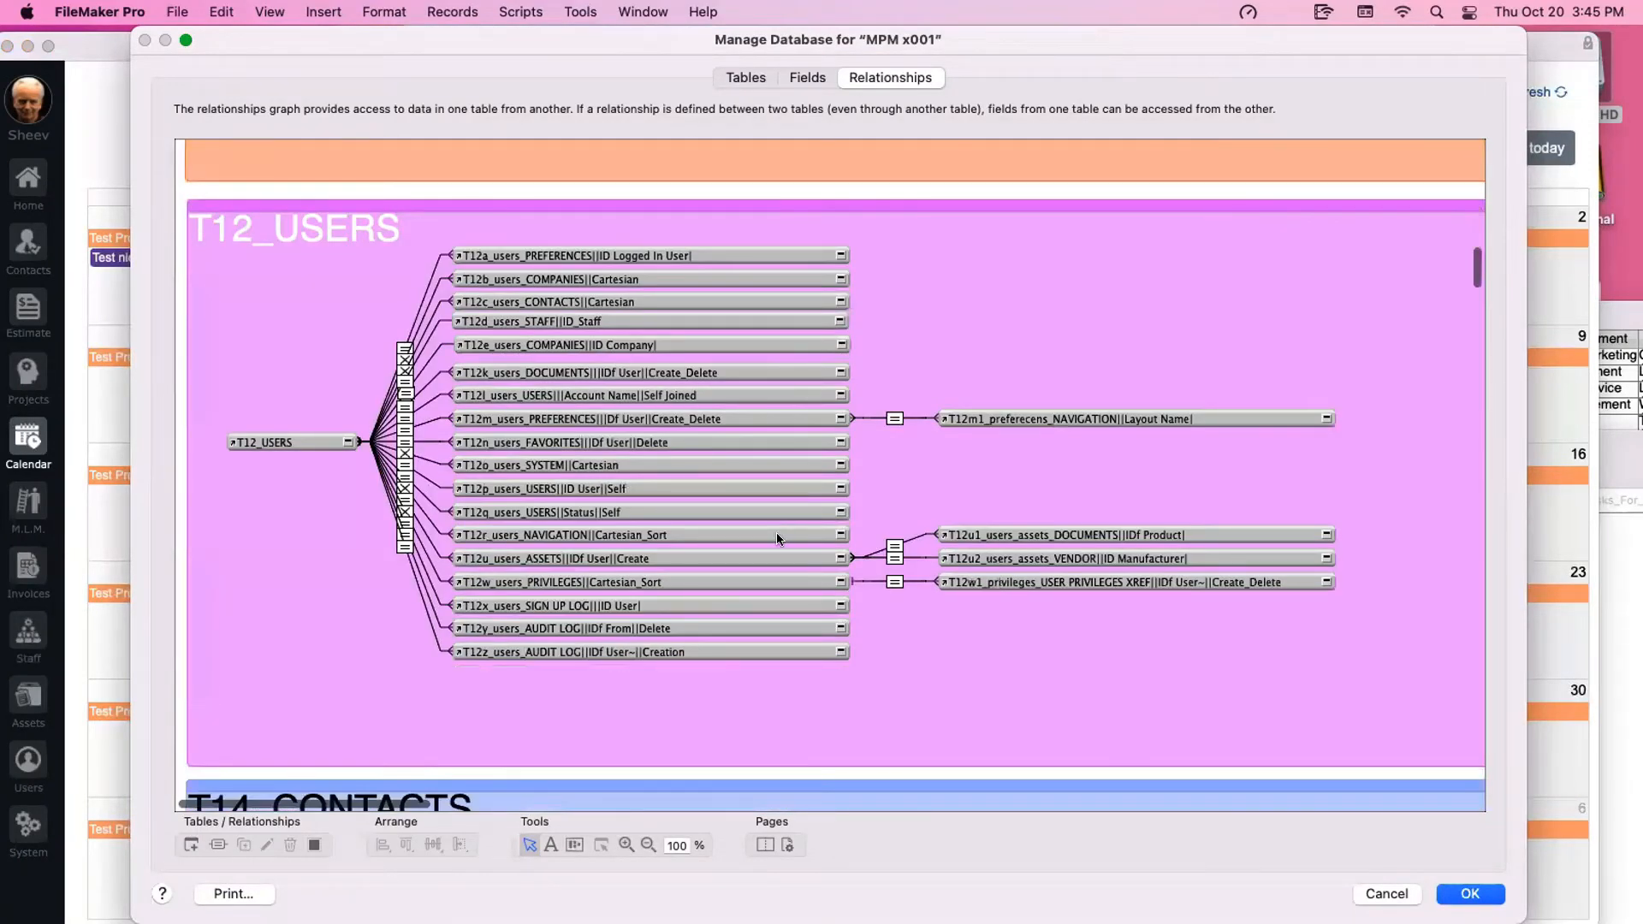
pyautogui.scroll(-10, 777, 533)
pyautogui.scroll(-10, 777, 539)
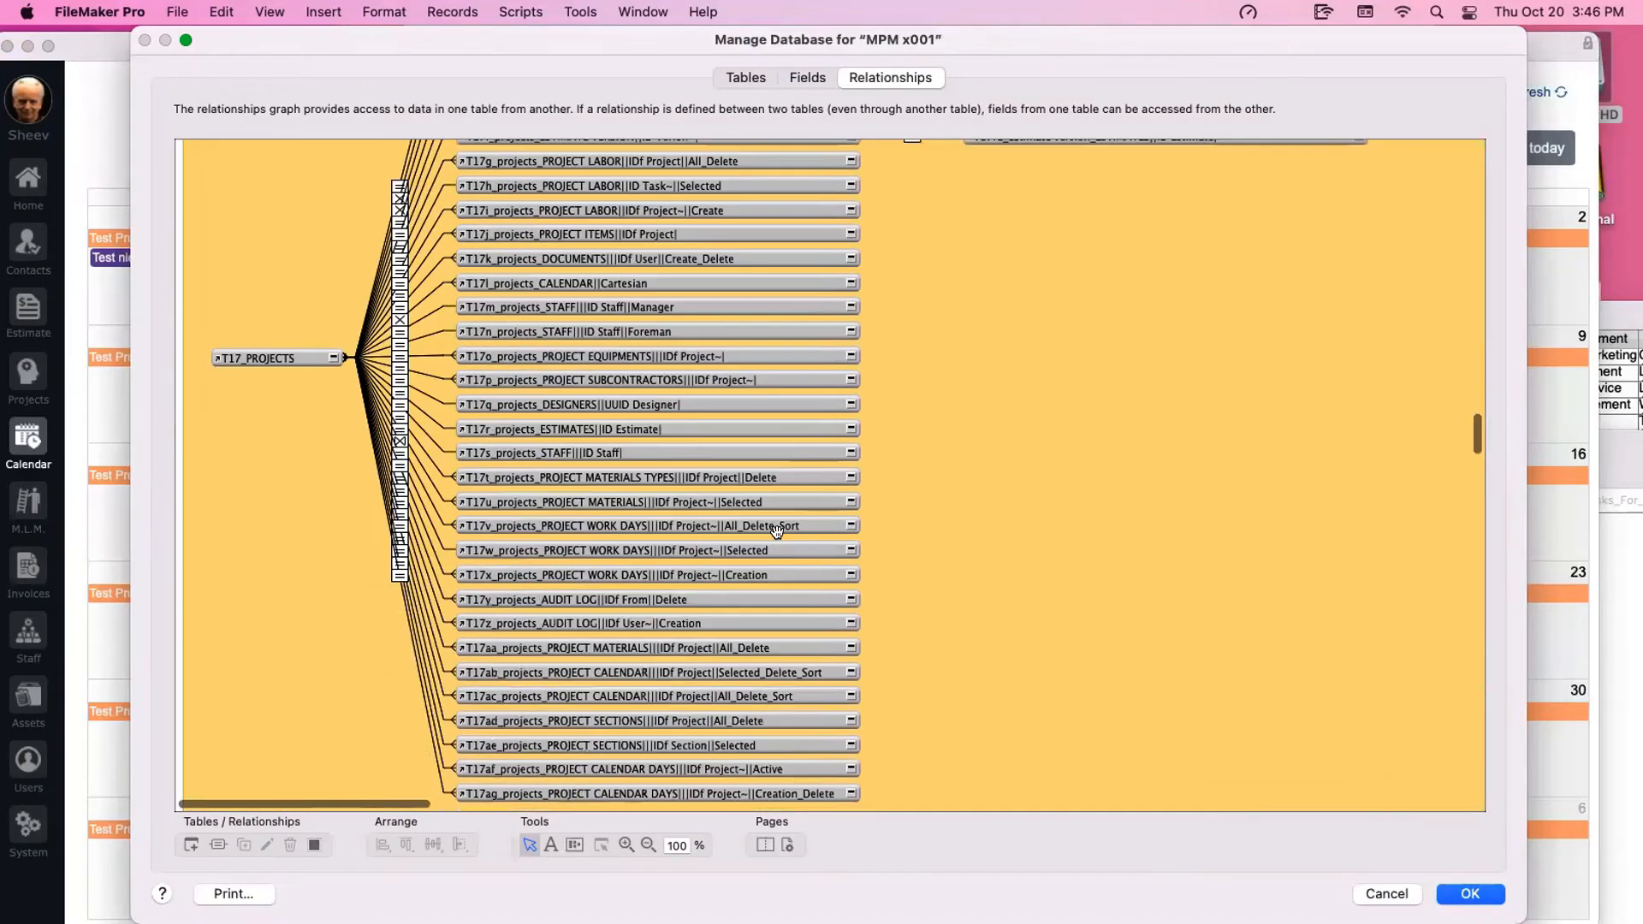
pyautogui.scroll(5, 370, 286)
pyautogui.scroll(5, 370, 286)
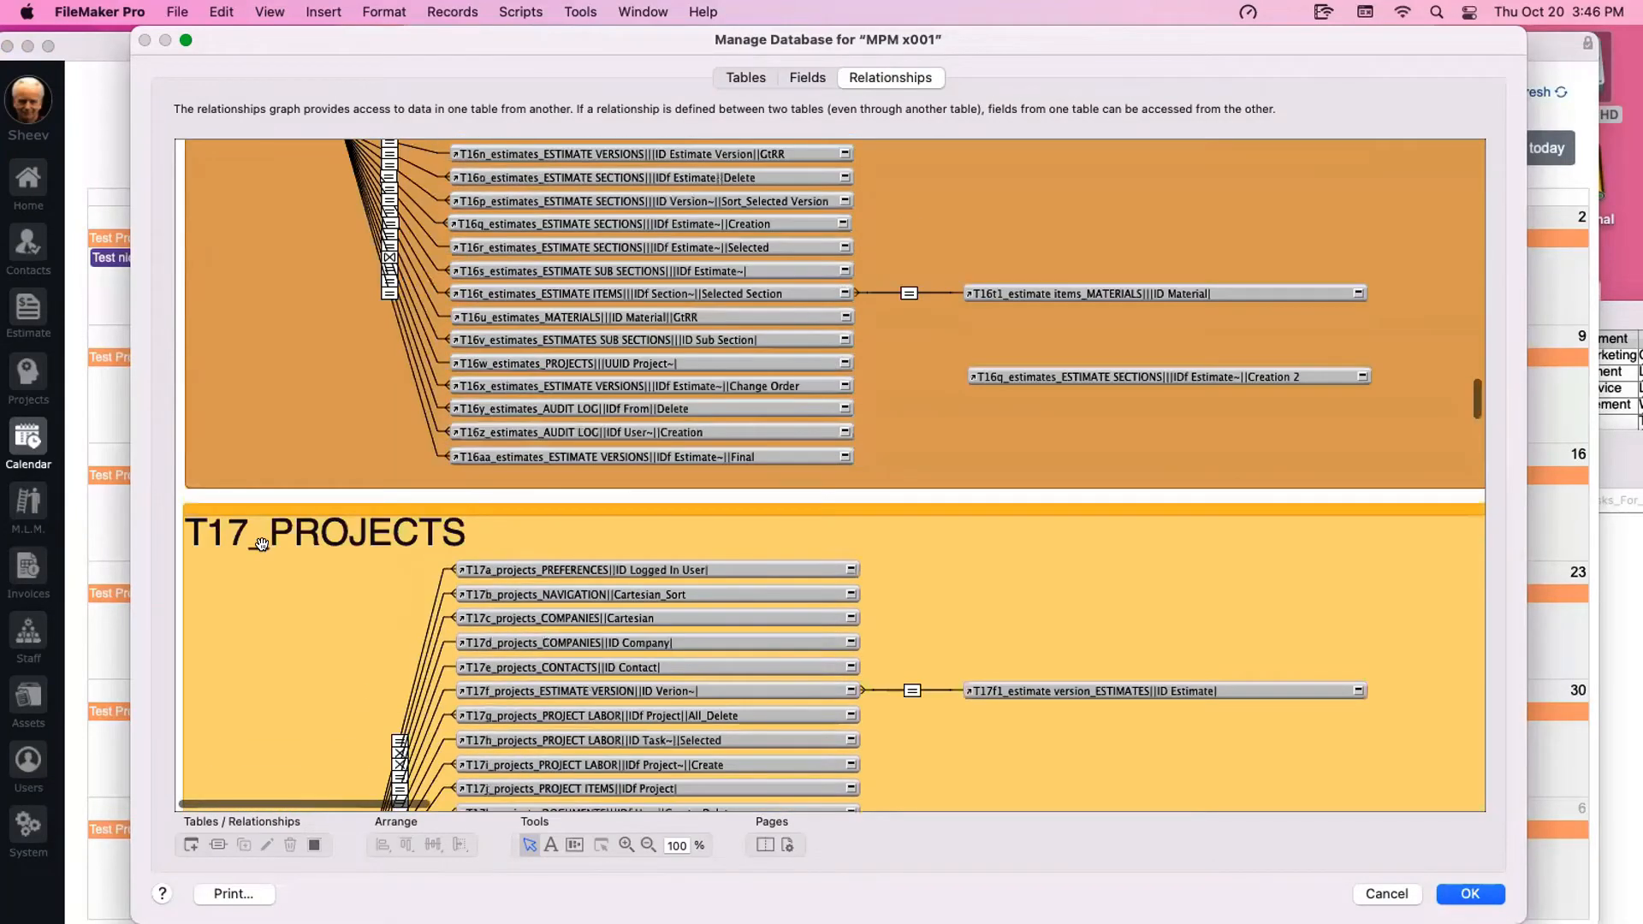
pyautogui.scroll(-9, 262, 544)
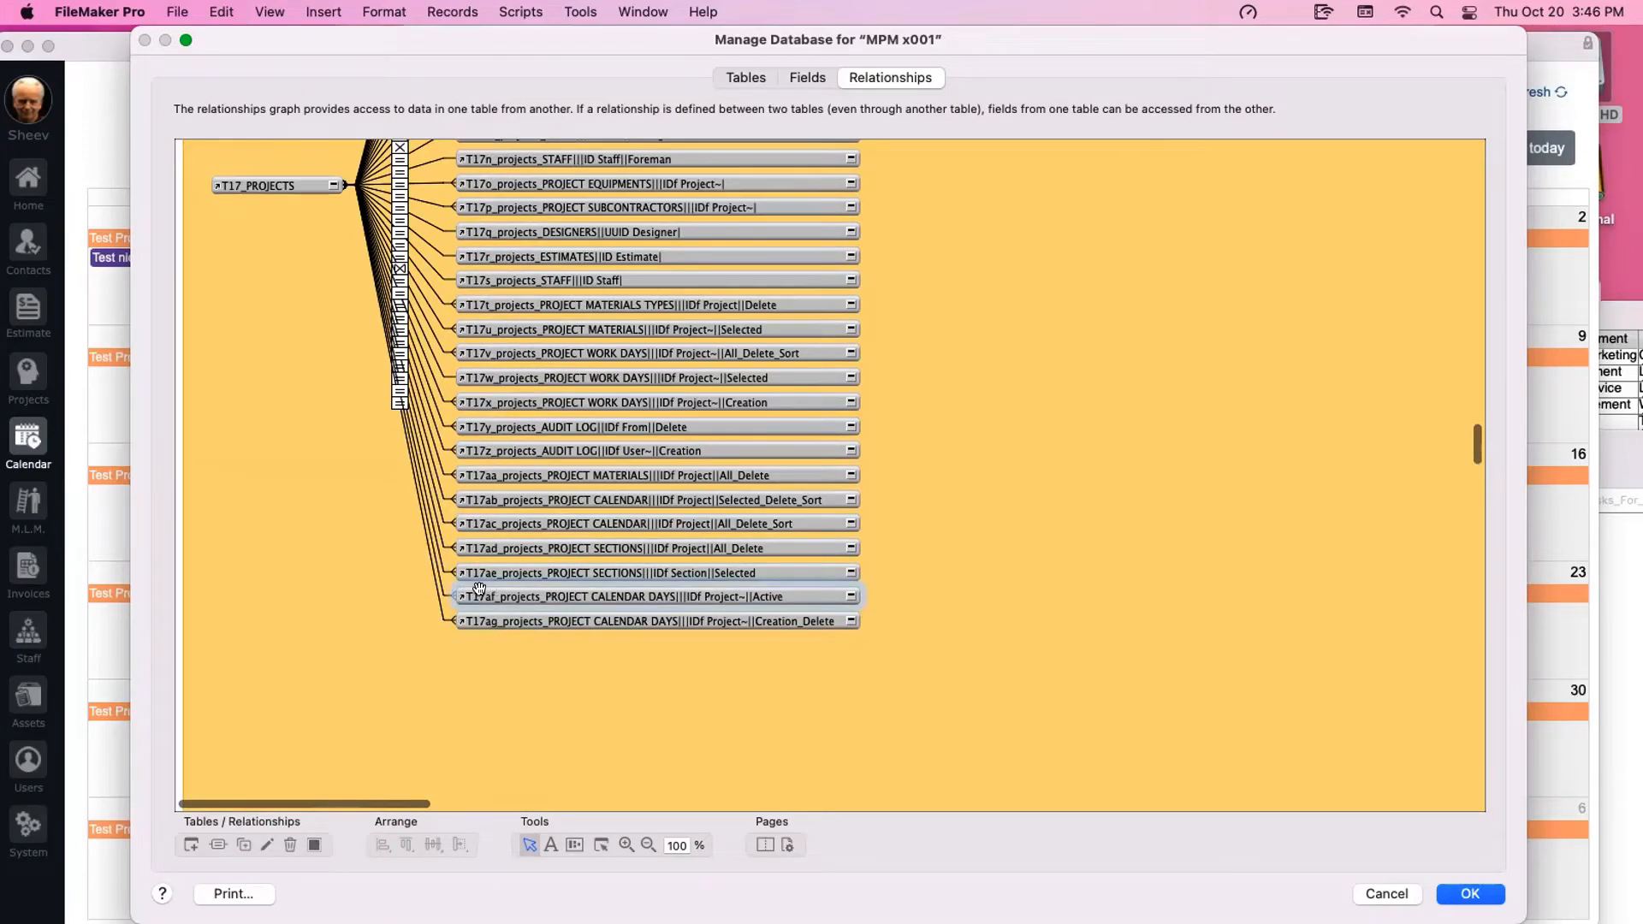
pyautogui.doubleClick(439, 588)
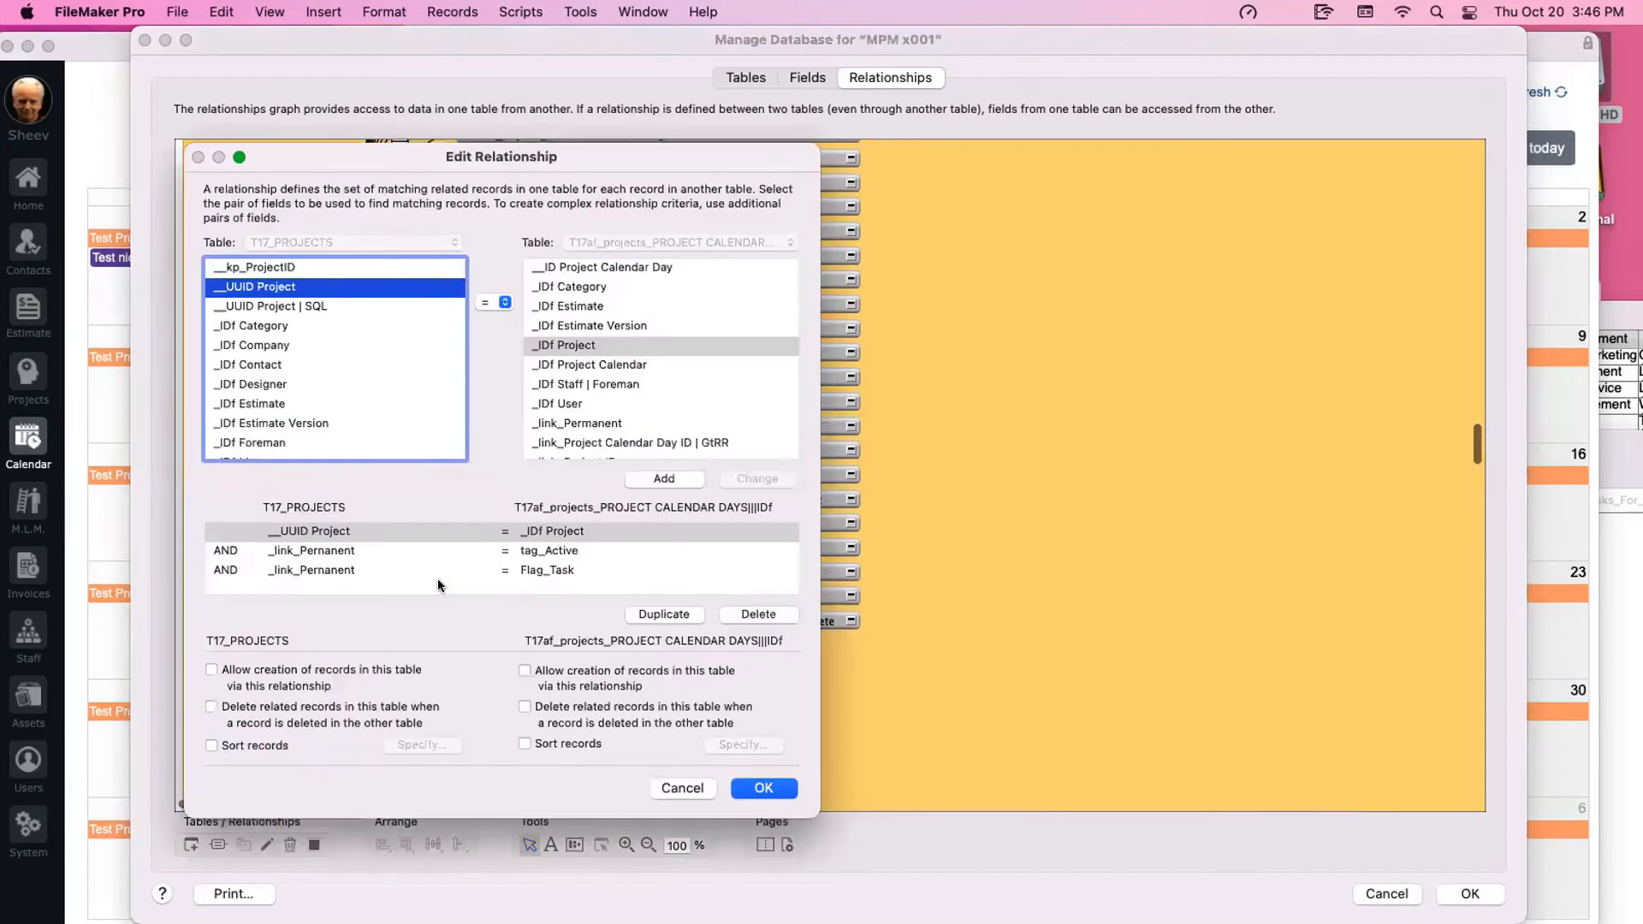
pyautogui.press('Escape')
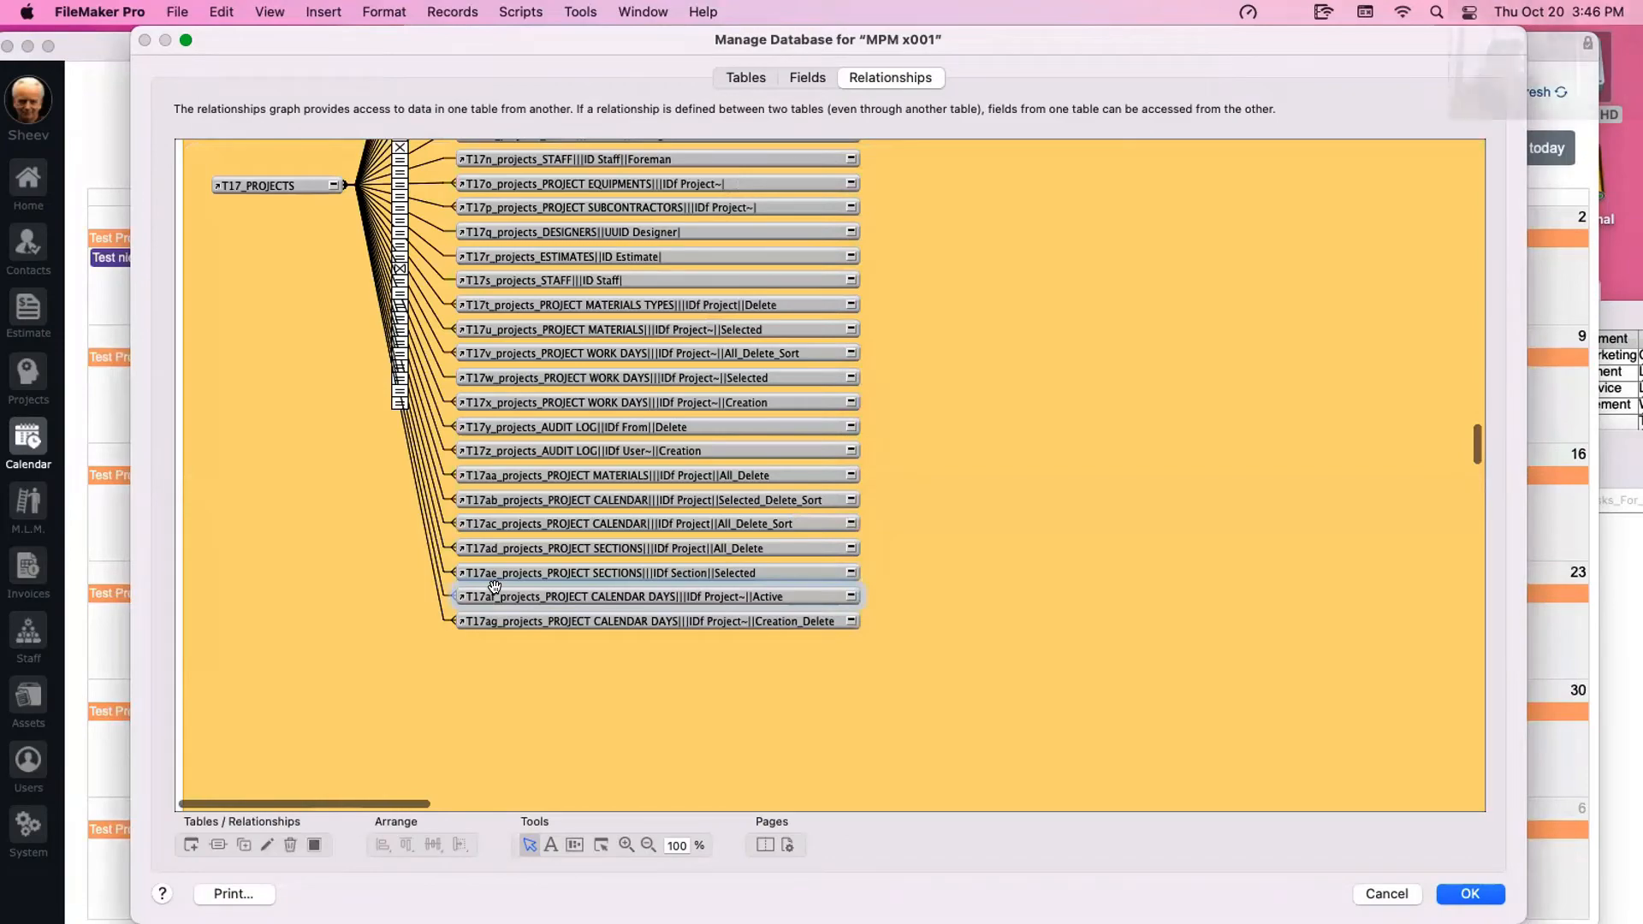
# Find the T115_CALENDRIER table occurrence group in the relationships graph and close the database definition without changes
pyautogui.scroll(-15, 495, 586)
pyautogui.scroll(-20, 495, 586)
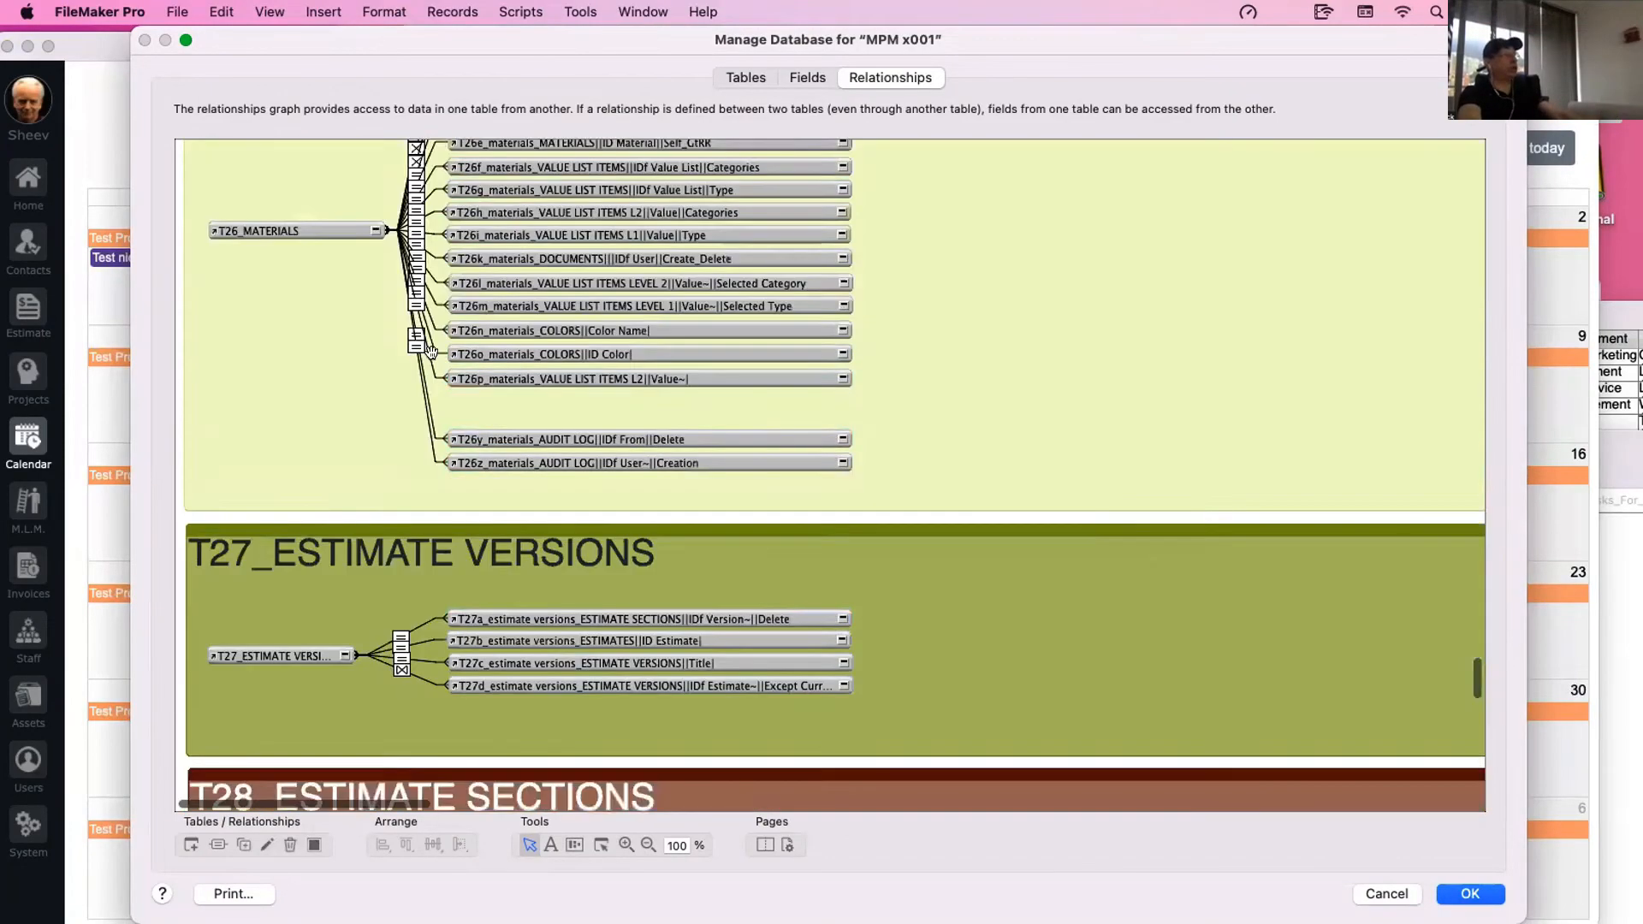
pyautogui.scroll(20, 46, 269)
pyautogui.hscroll(8, 46, 269)
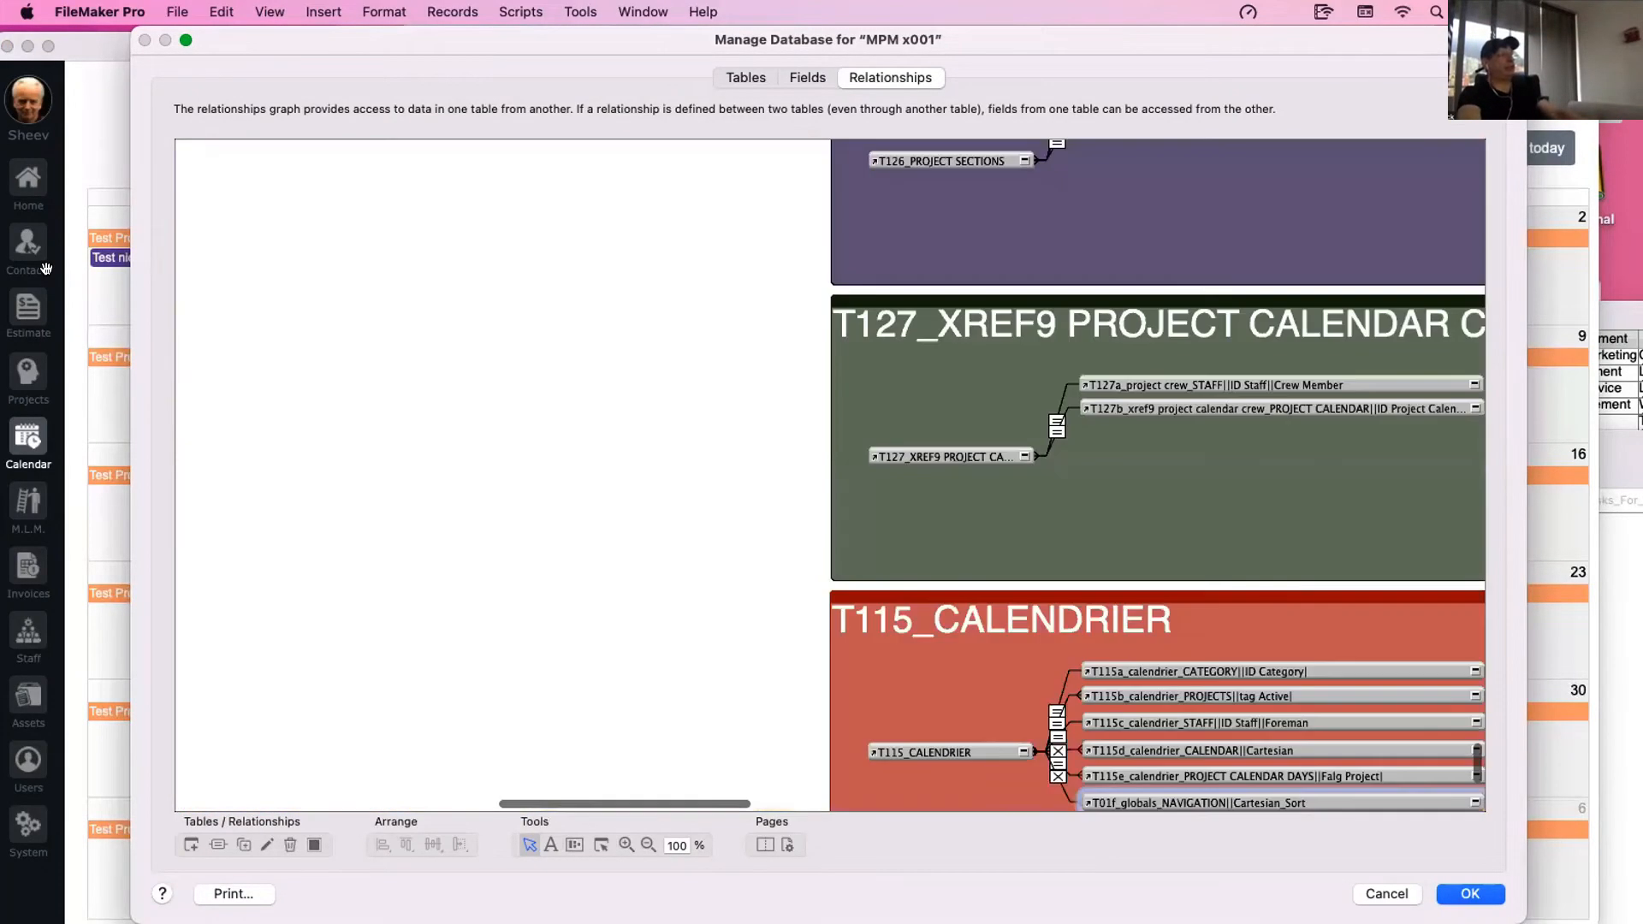
pyautogui.press('Escape')
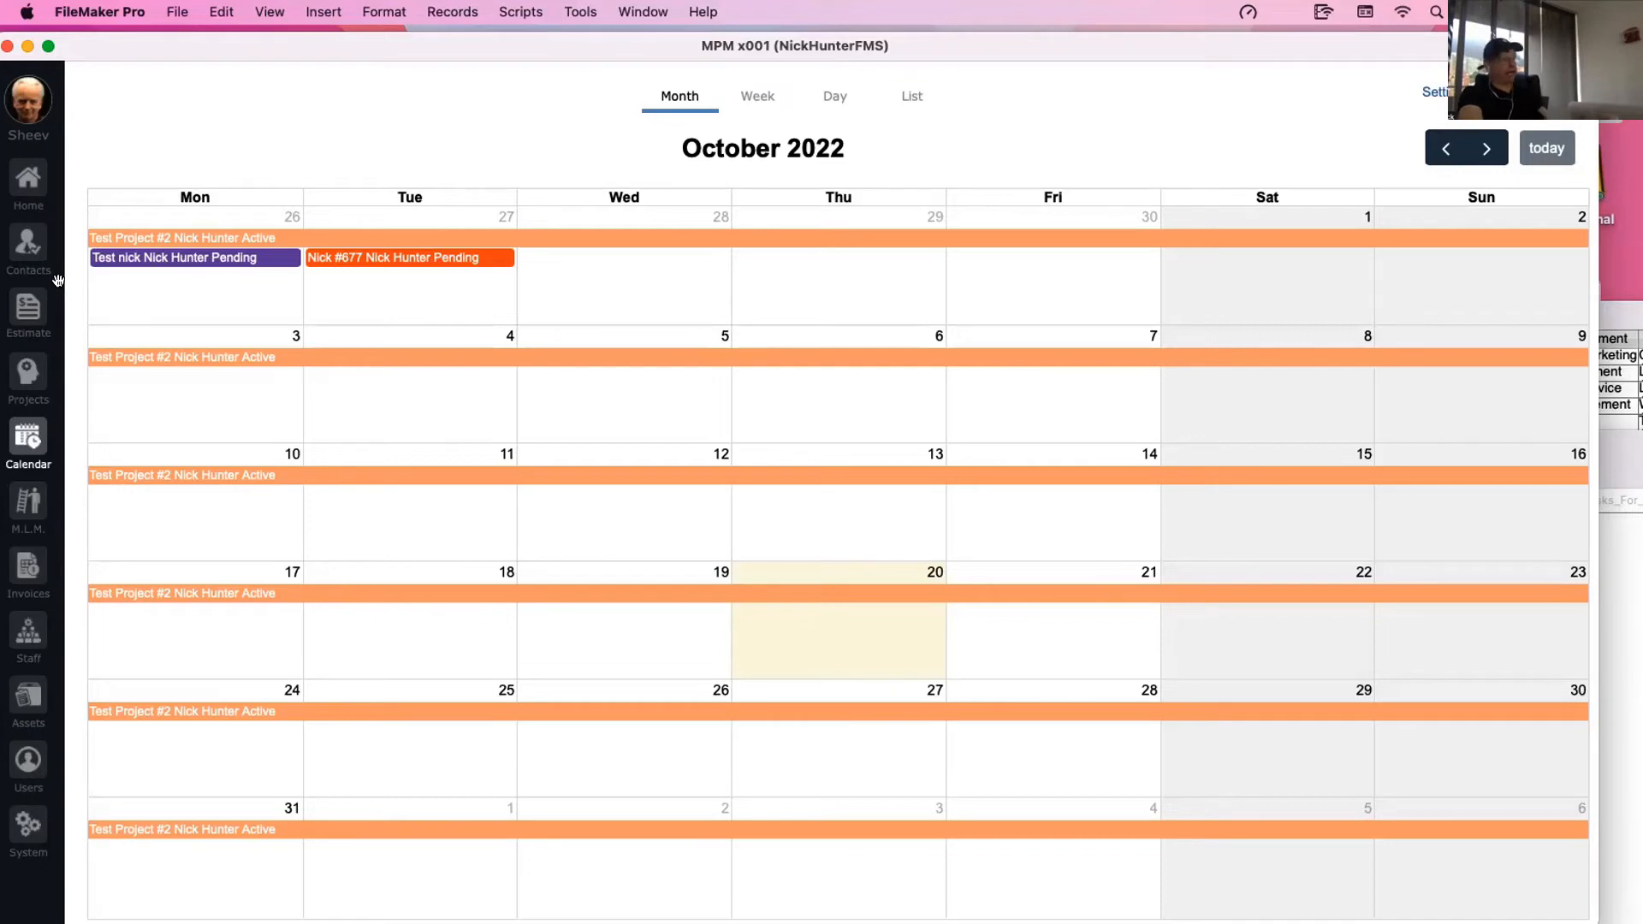
# Search the MPM x001 scripts for "htm" and open HTML Calendar: Collect_Tasks_For_Display [new] at its $calendar variable steps
pyautogui.press('super+shift+s')
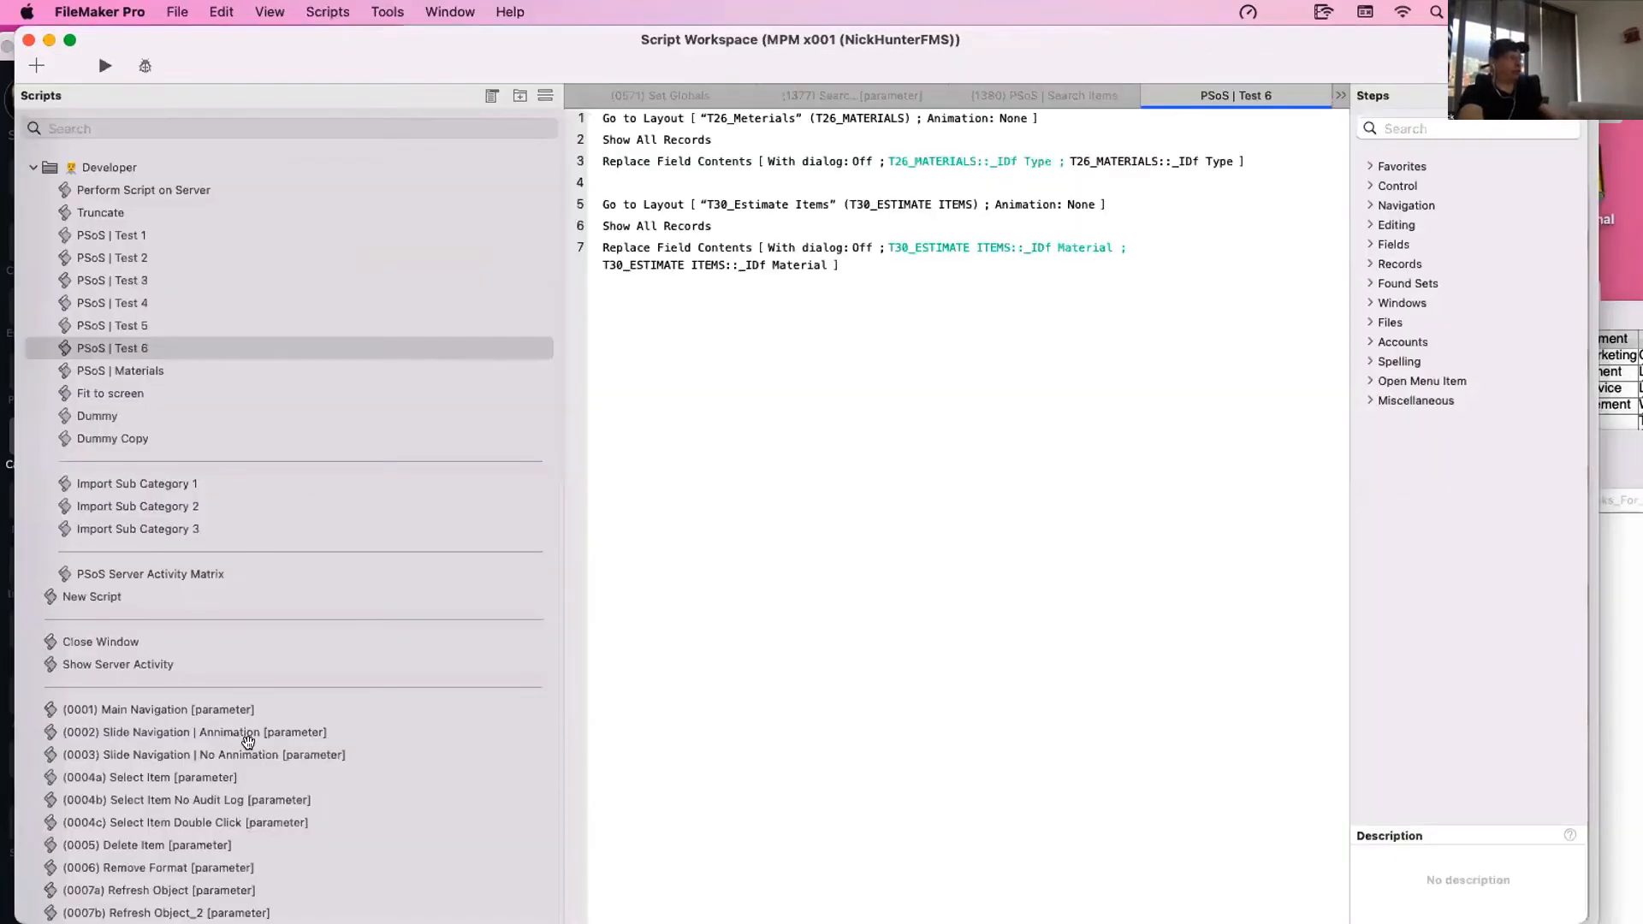
pyautogui.scroll(-5, 234, 217)
pyautogui.click(227, 128)
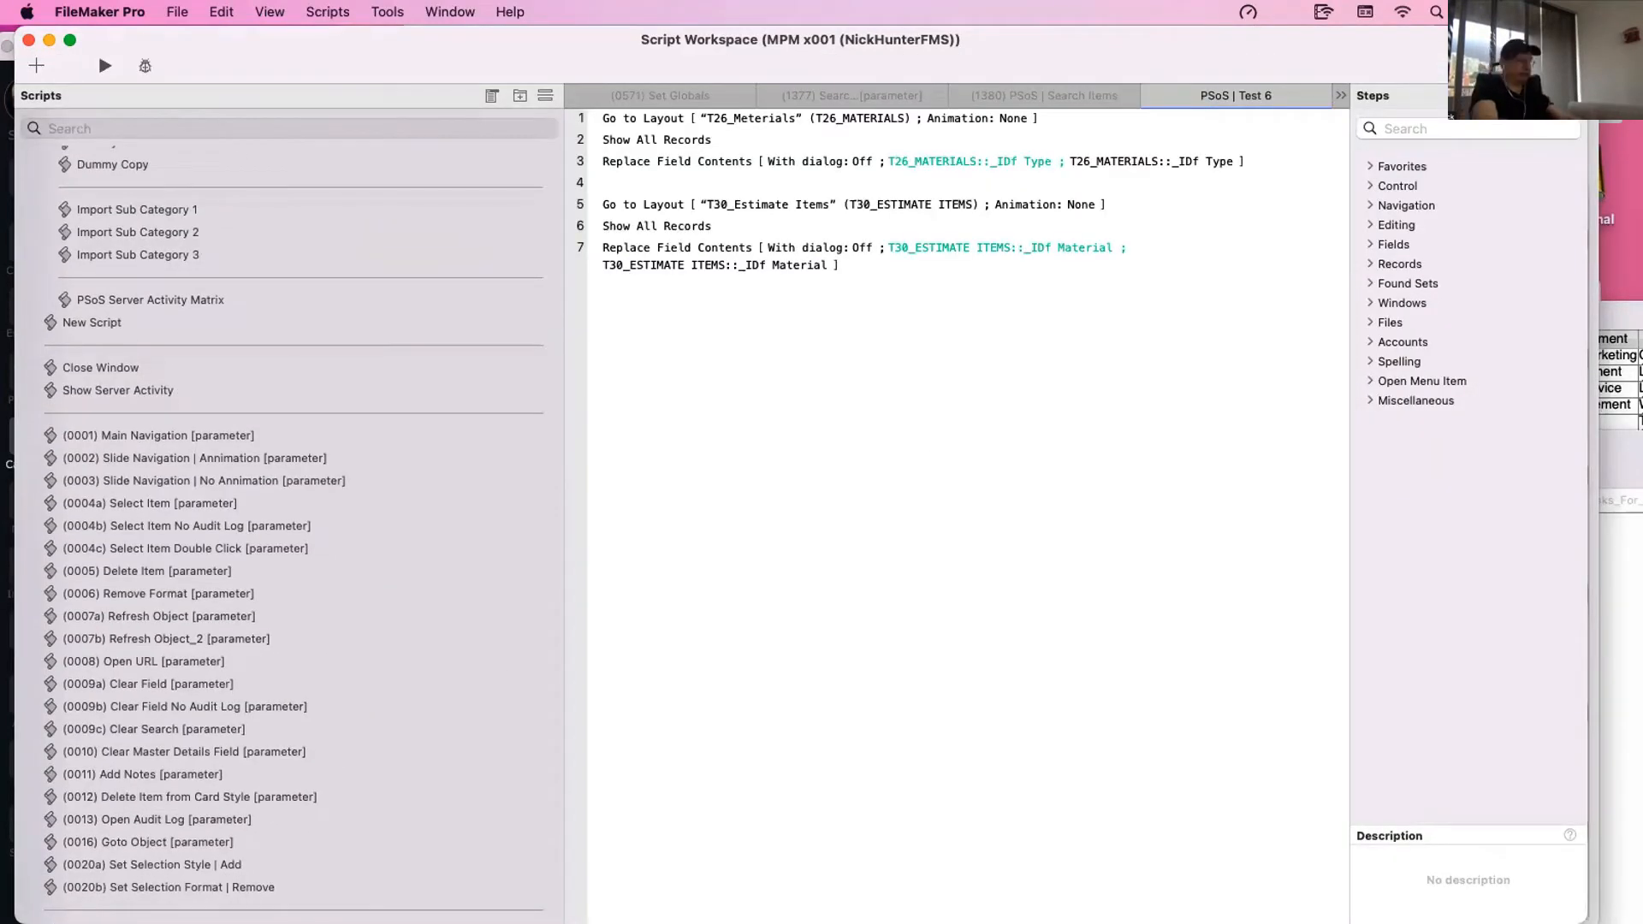
pyautogui.write('htm')
pyautogui.scroll(-1, 294, 523)
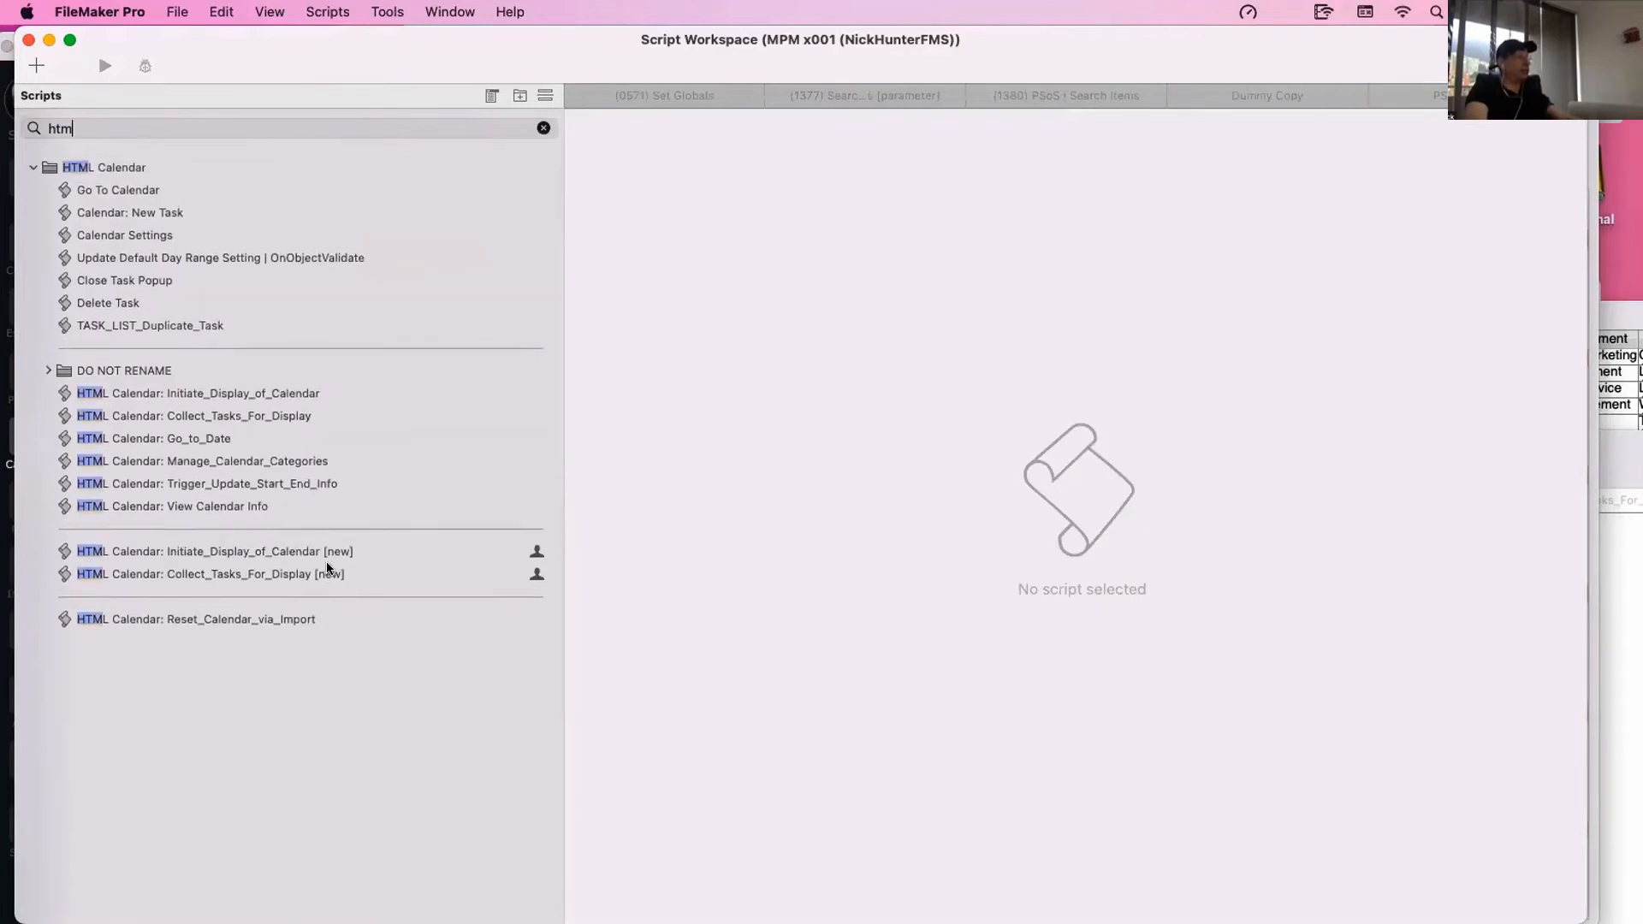
pyautogui.click(330, 569)
pyautogui.scroll(-5, 750, 593)
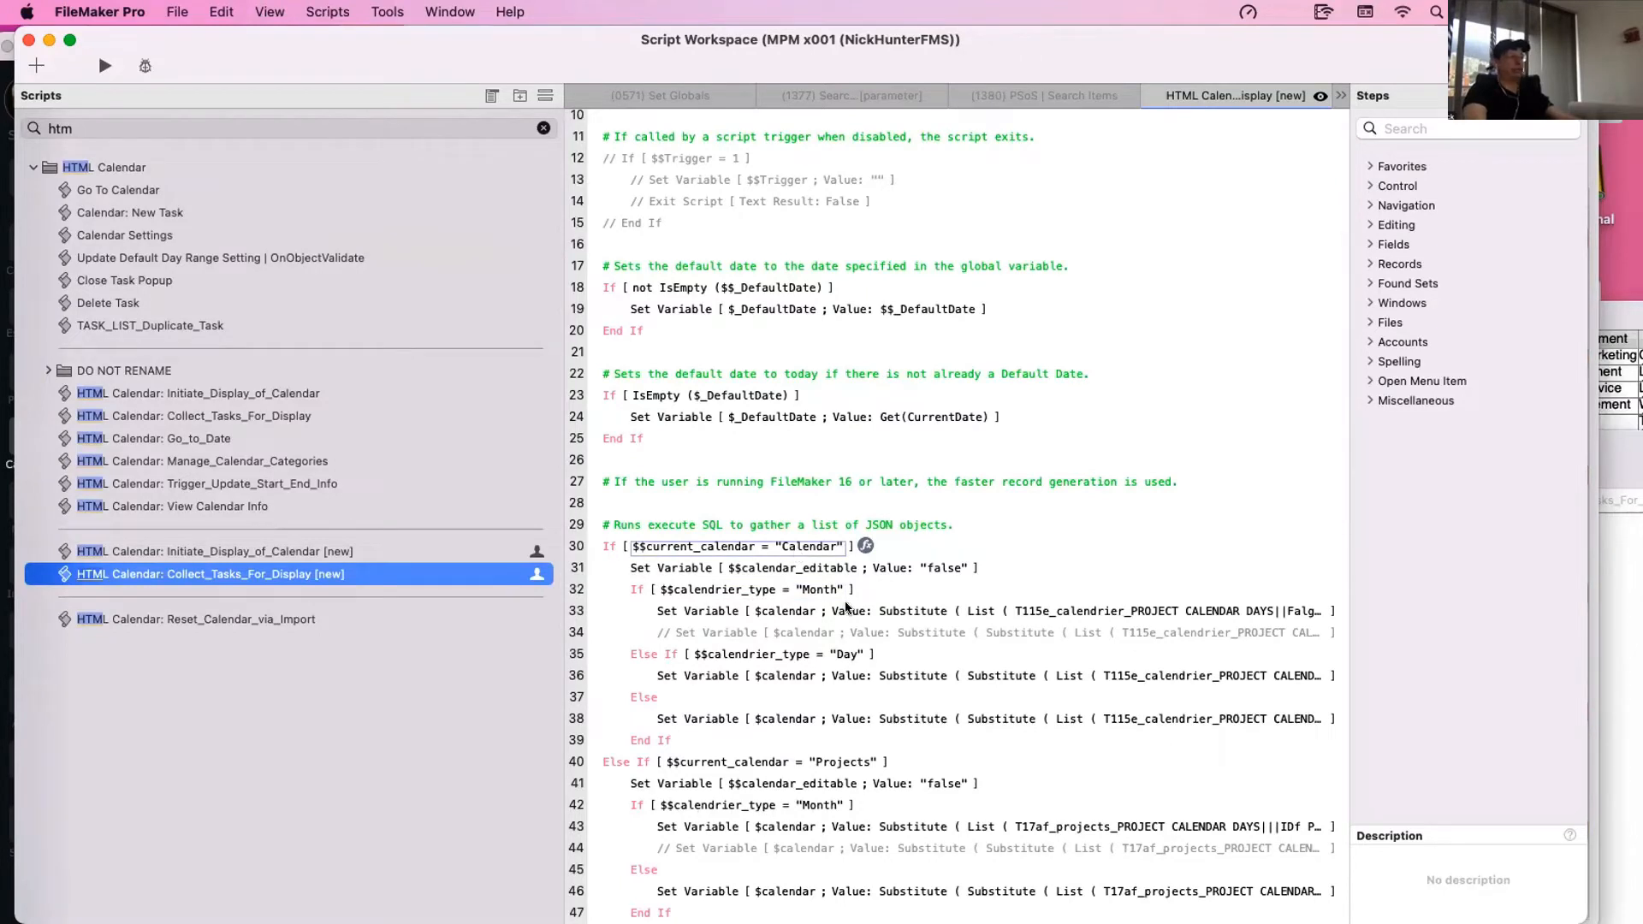
# Examine the Month $calendar variable steps in the Calendar, Projects and Staff_Projects branches of the script
pyautogui.click(1009, 611)
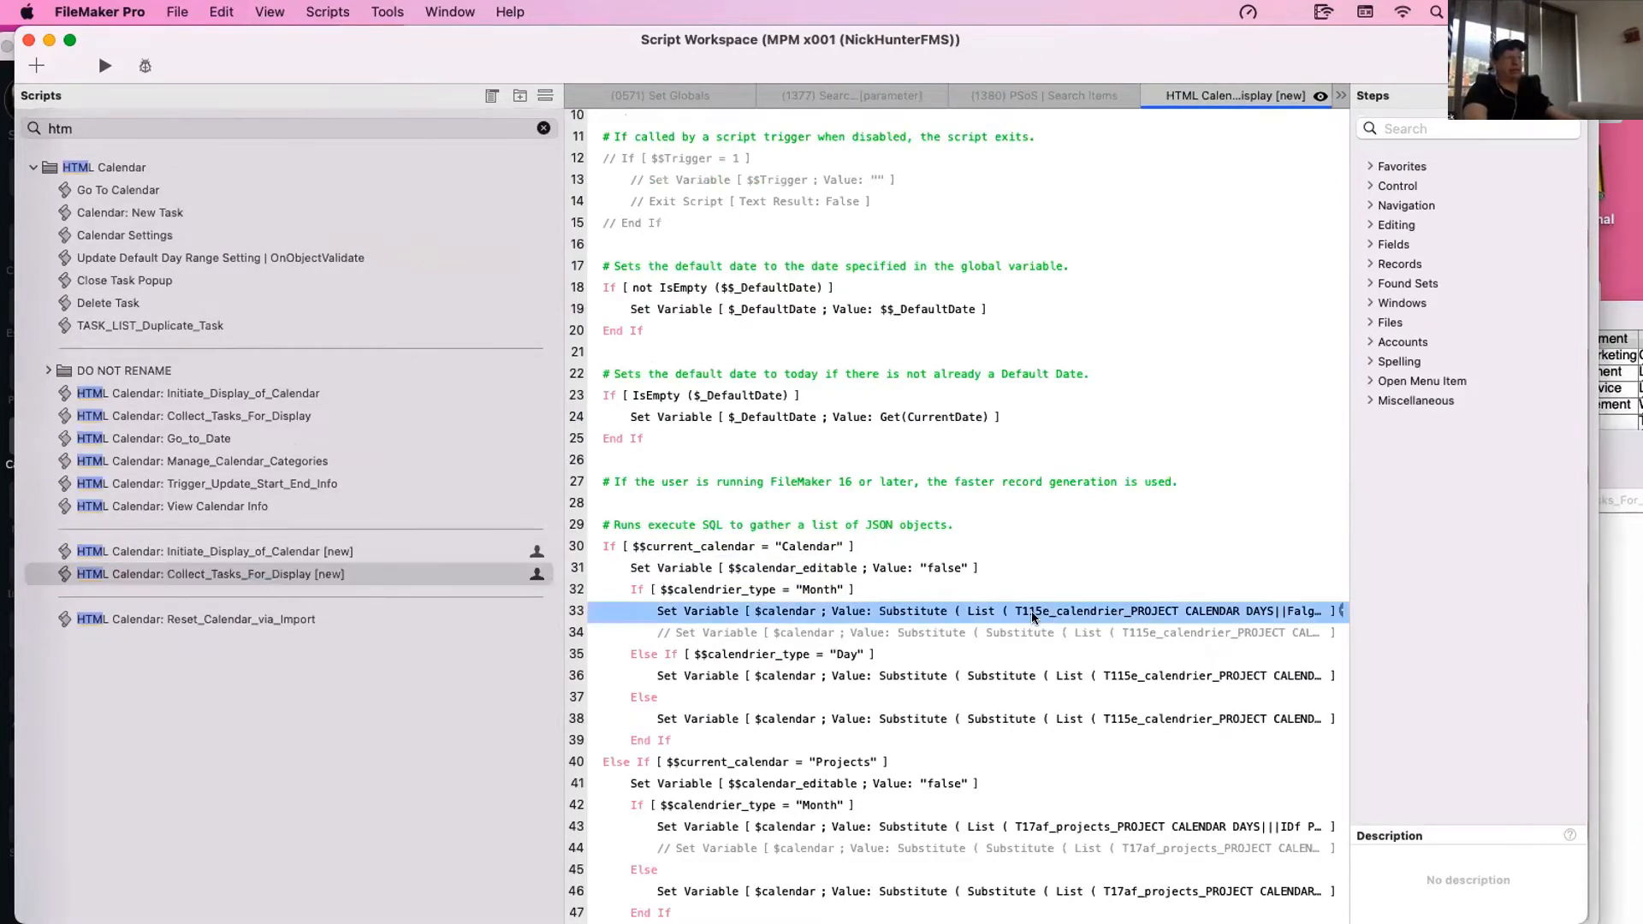
pyautogui.scroll(-2, 1040, 614)
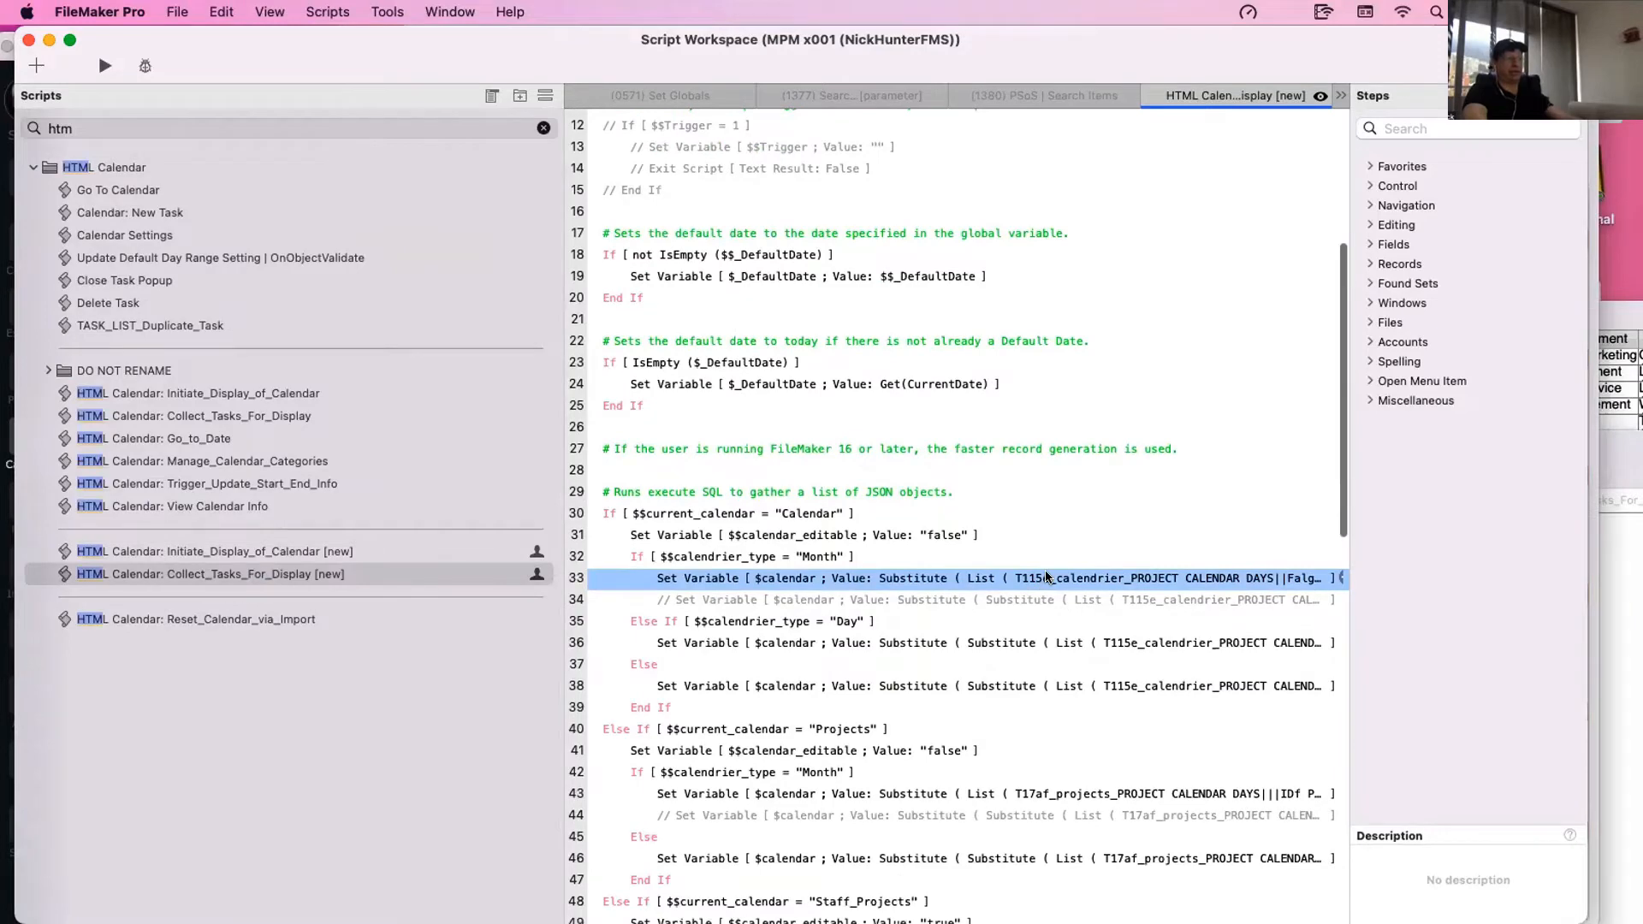
pyautogui.scroll(-1, 1045, 577)
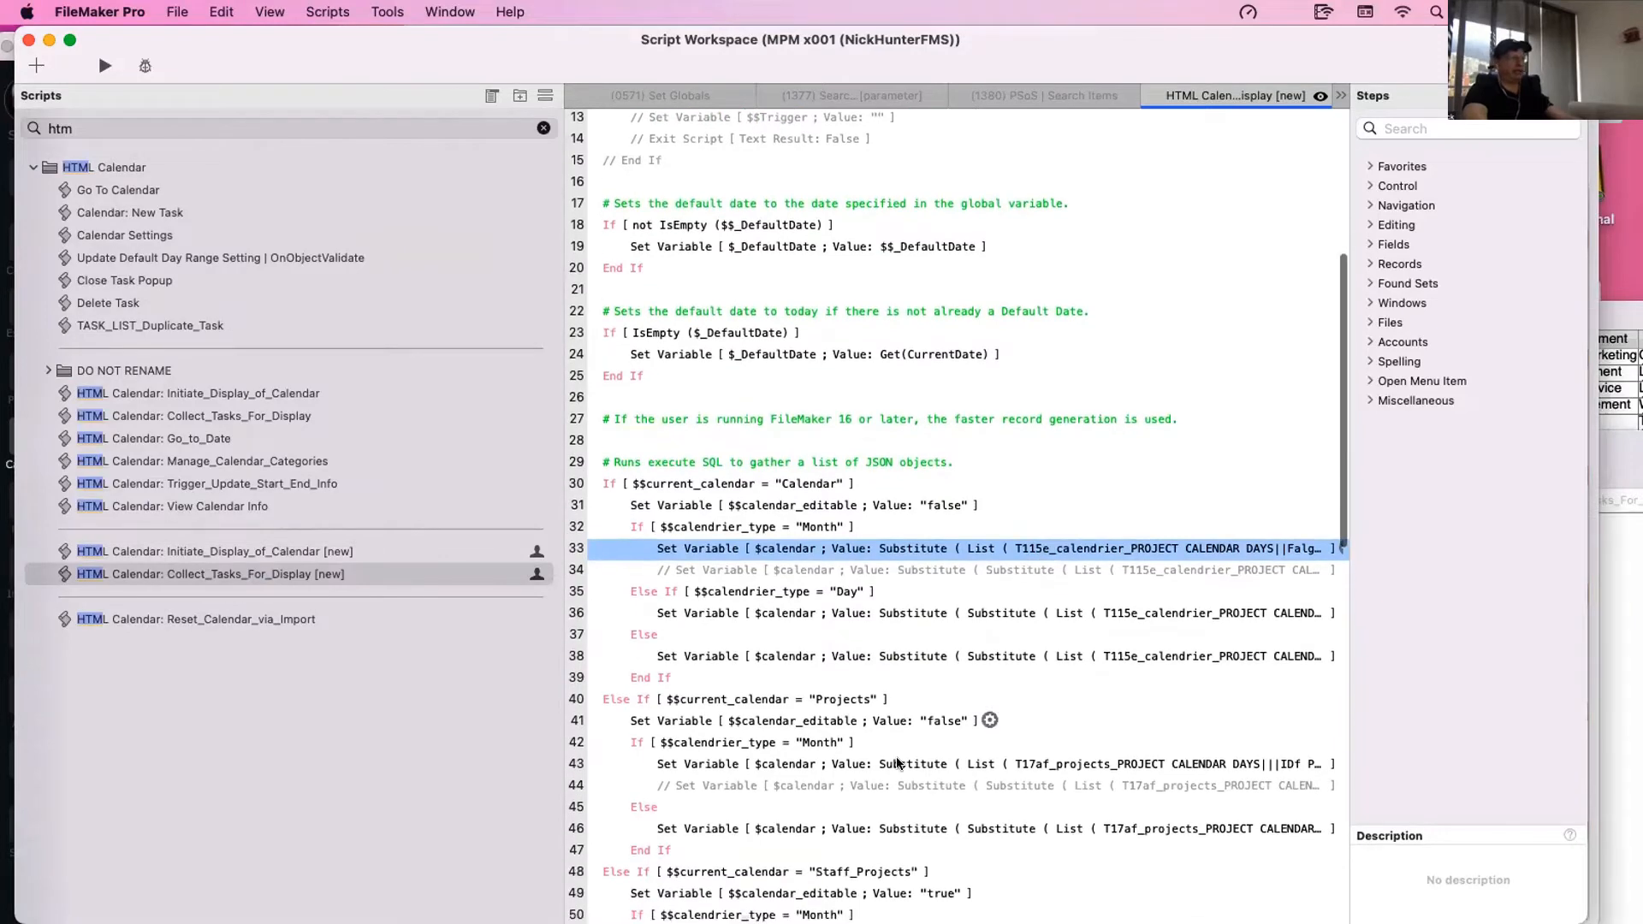
pyautogui.click(1114, 767)
pyautogui.scroll(-8, 1070, 764)
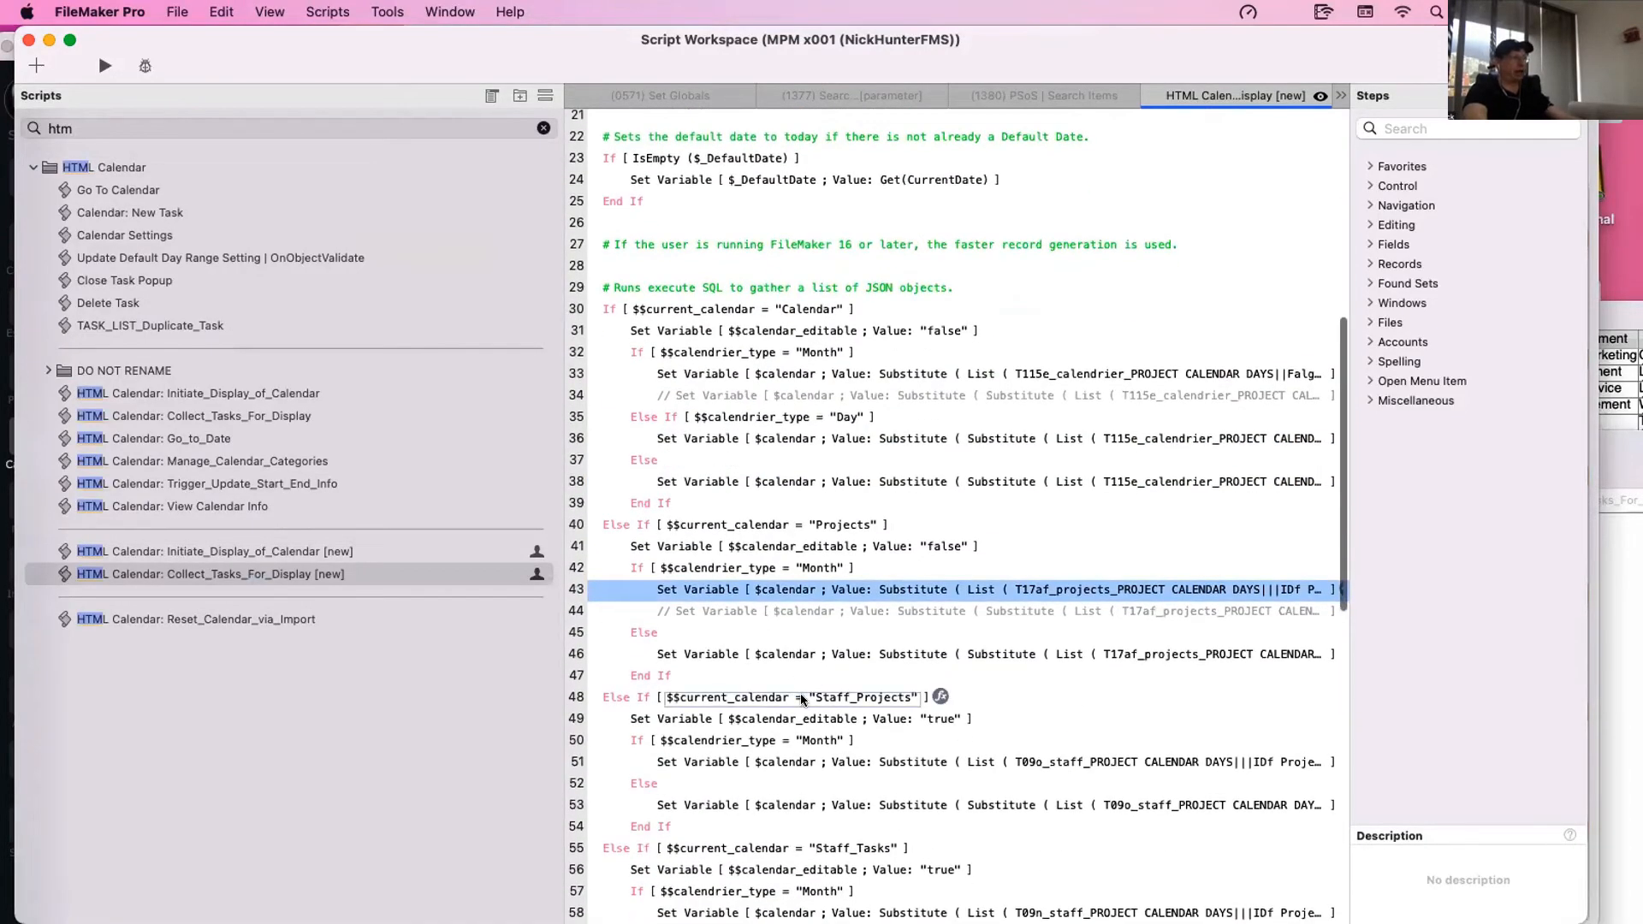
pyautogui.click(1015, 768)
pyautogui.scroll(-4, 1040, 771)
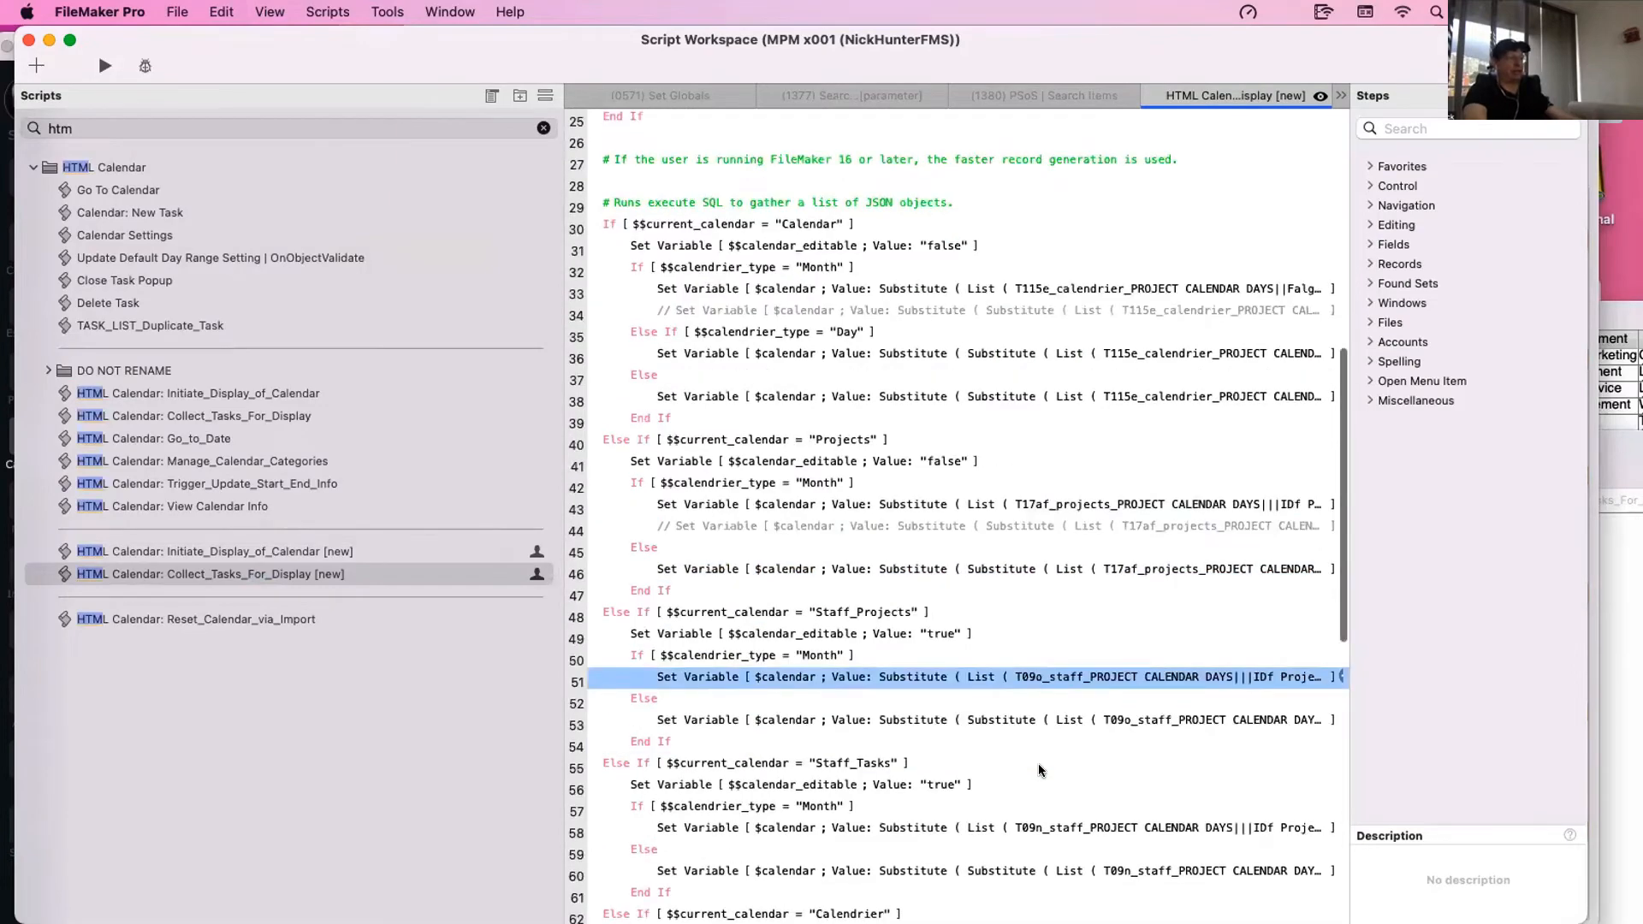
# Inspect the List calculation of the Month $calendar variable in the Staff_Tasks branch and close it without changes
pyautogui.scroll(-1, 1041, 771)
pyautogui.click(1061, 807)
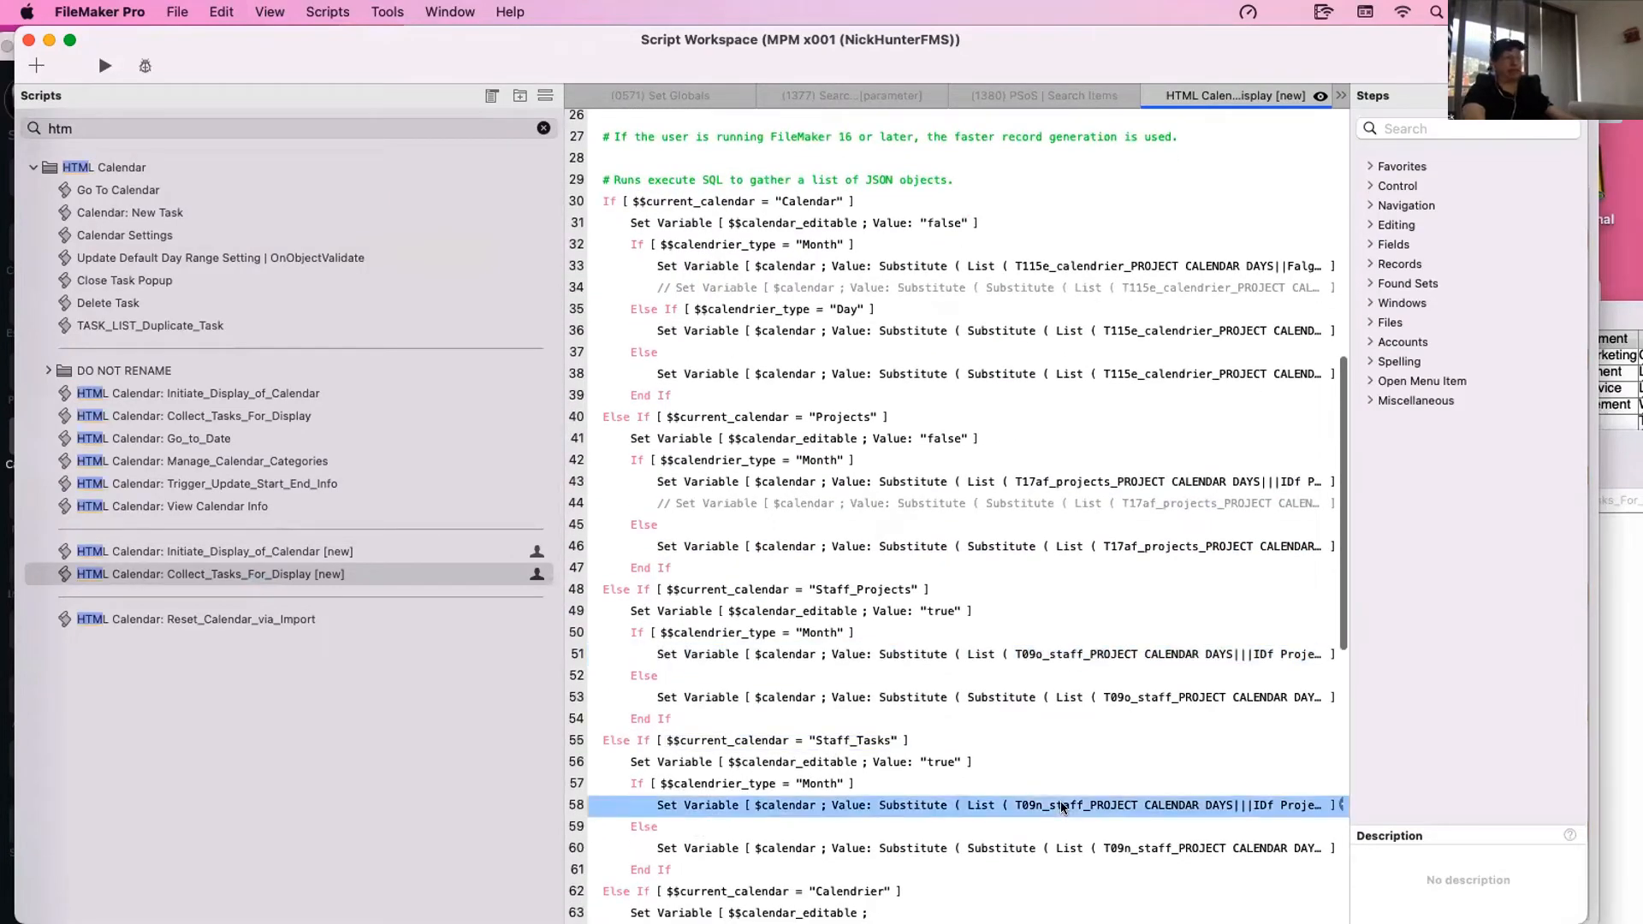
pyautogui.doubleClick(1061, 806)
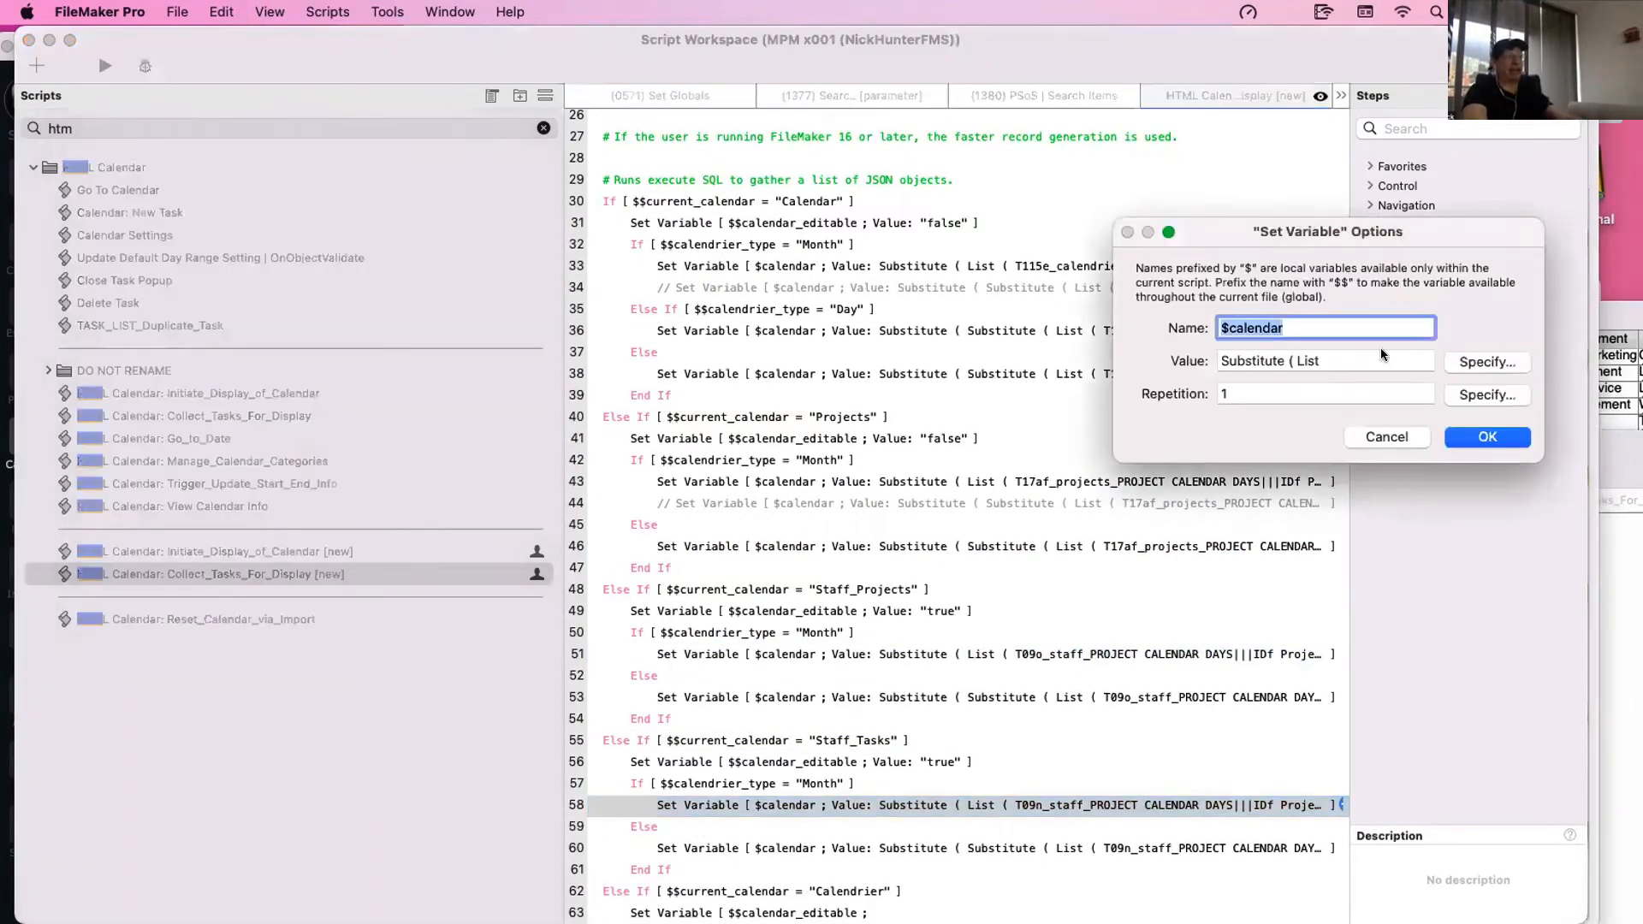
pyautogui.click(1487, 361)
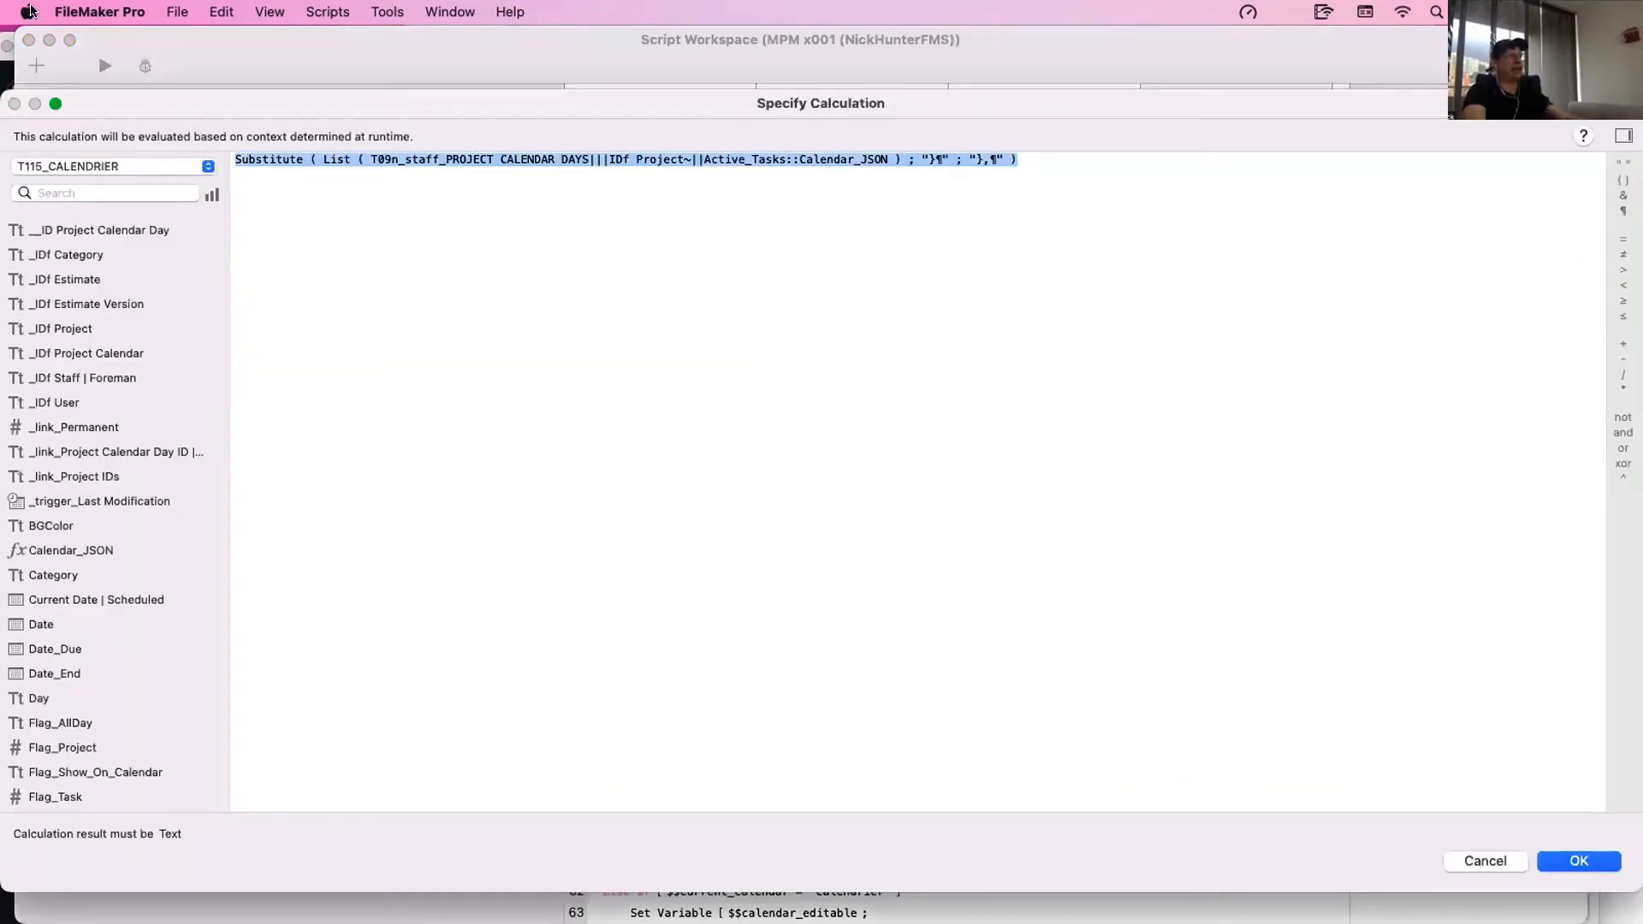
pyautogui.click(412, 188)
pyautogui.moveTo(369, 154); pyautogui.dragTo(734, 159)
pyautogui.press('Escape')
pyautogui.press('Escape')
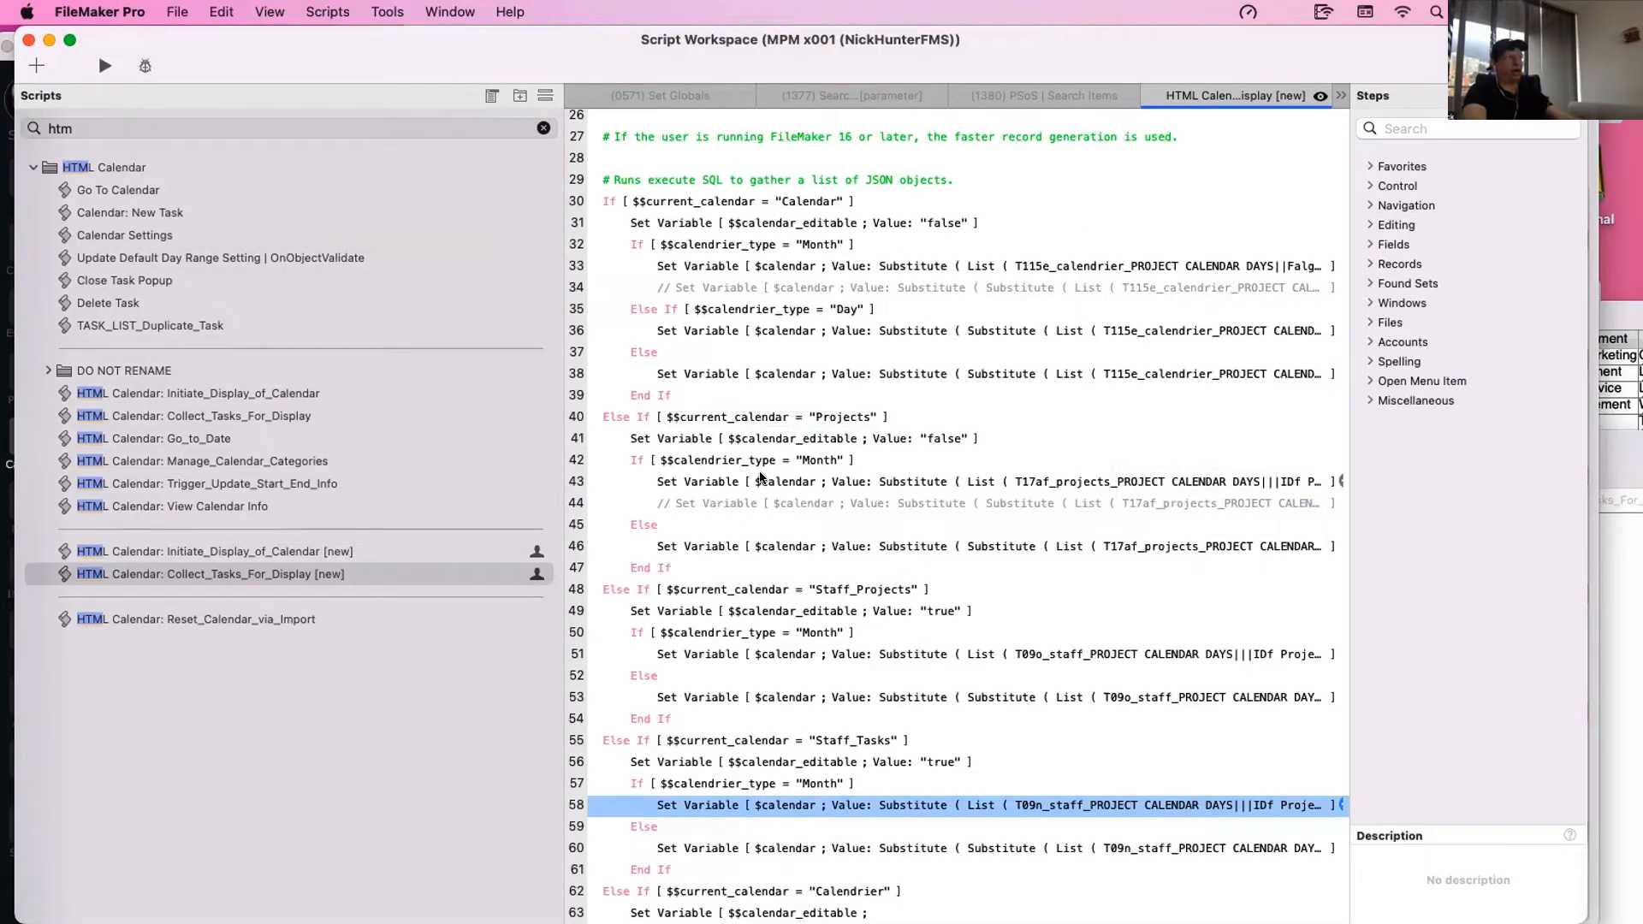
# Select the Month $calendar variable steps of the Projects, Staff_Projects and Staff_Tasks branches together to compare their relationships
pyautogui.click(762, 481)
pyautogui.keyDown('super'); pyautogui.click(770, 654); pyautogui.keyUp('super')
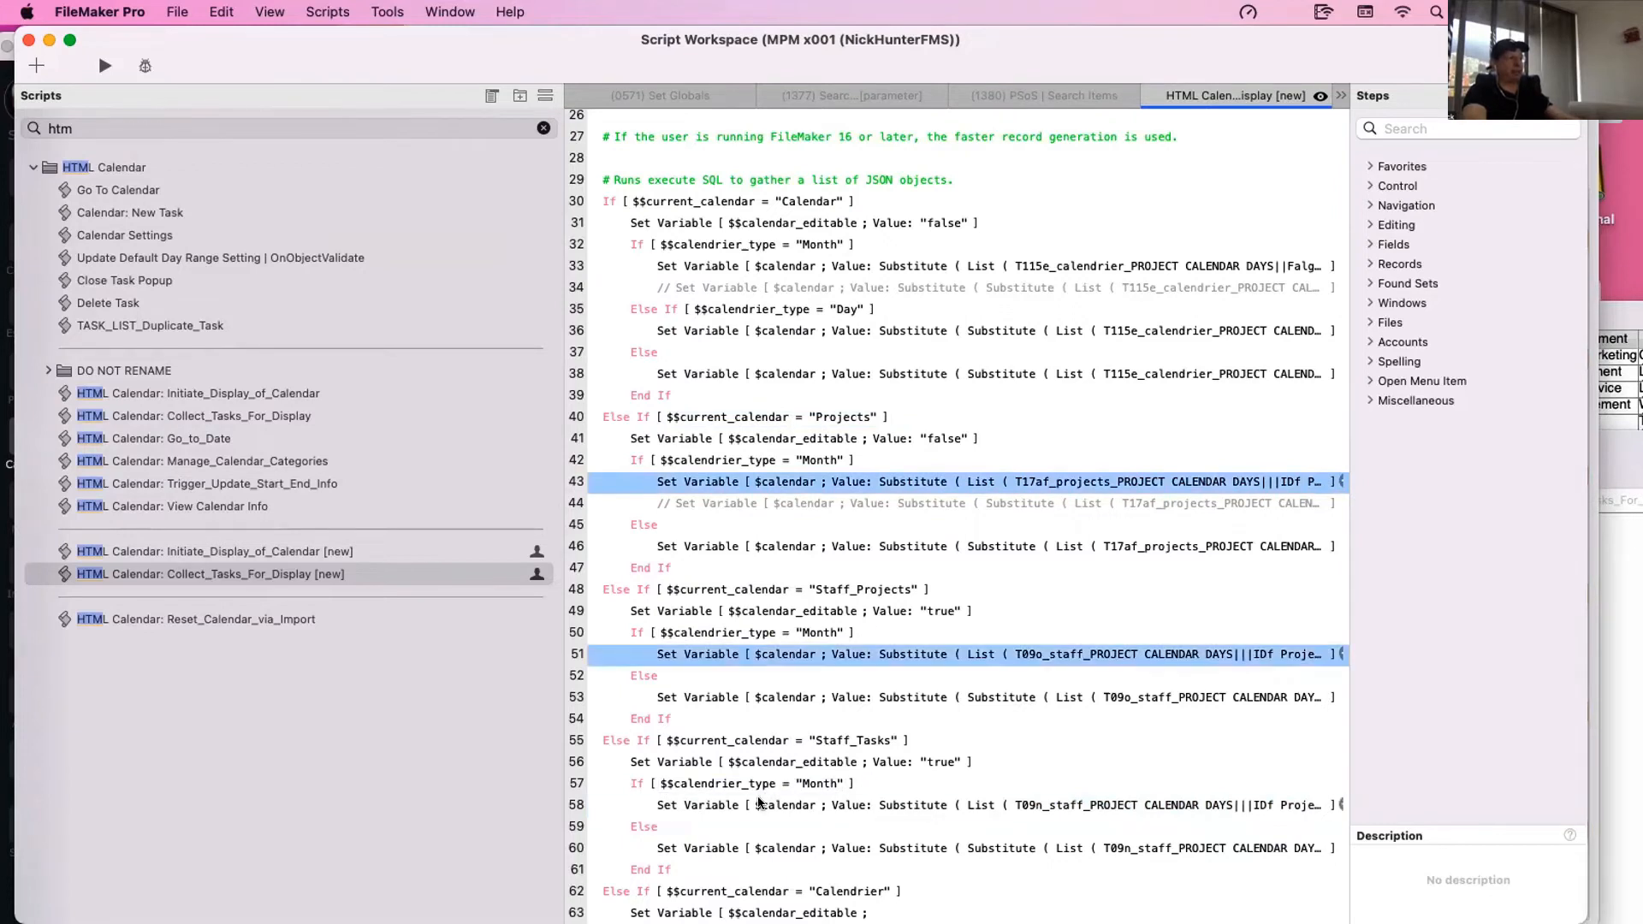
pyautogui.keyDown('super'); pyautogui.click(759, 804); pyautogui.keyUp('super')
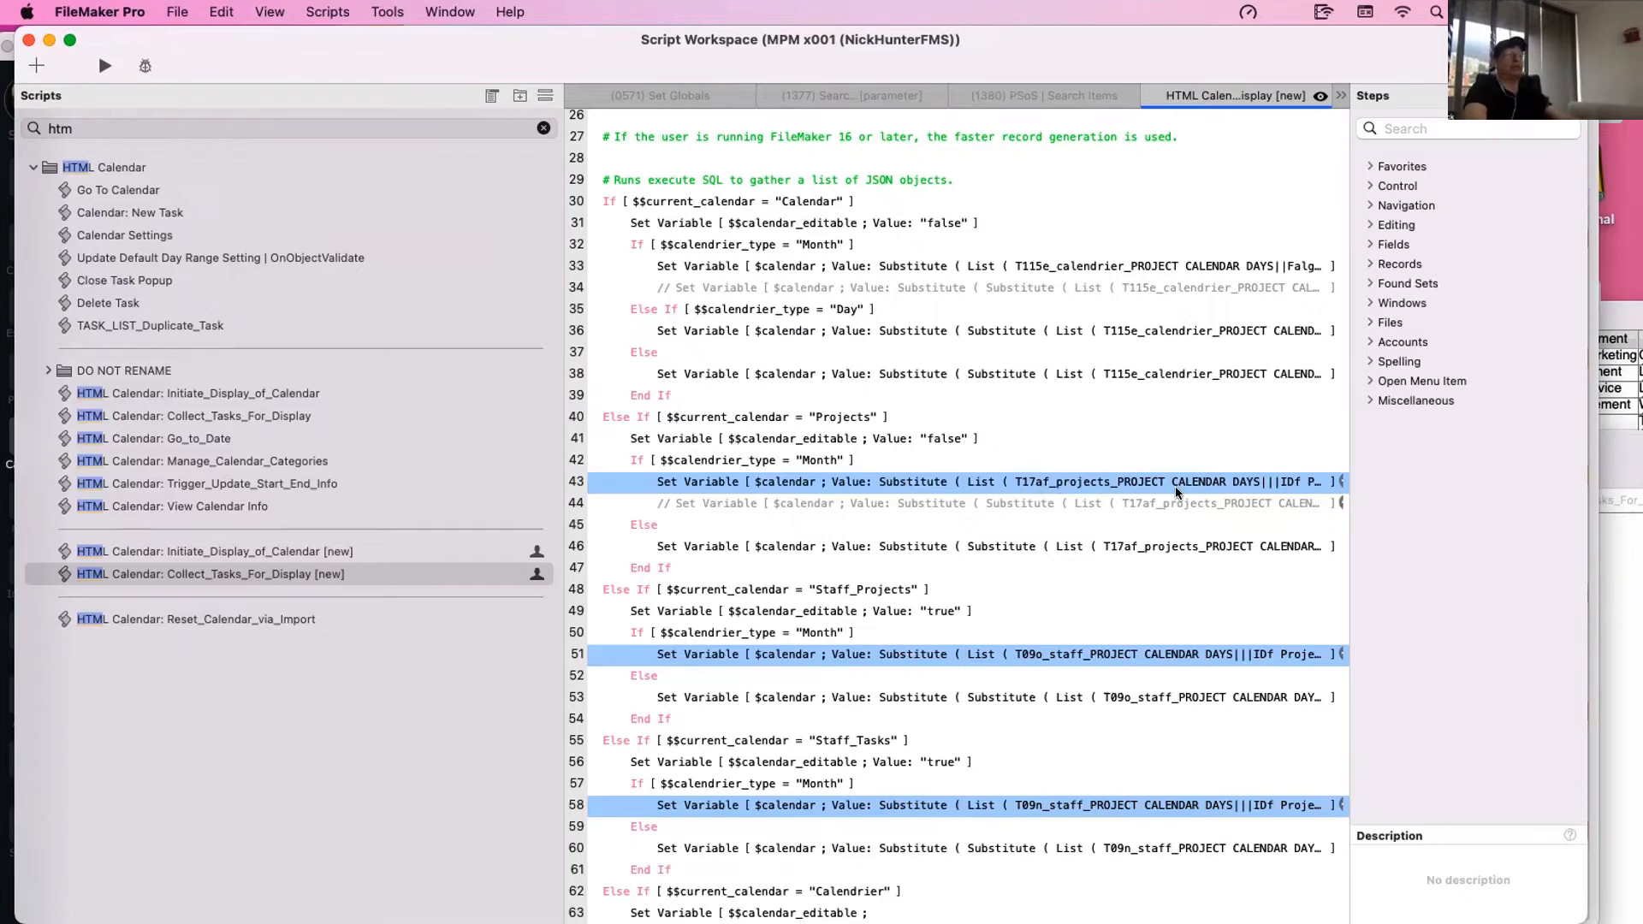
# Open the SQL-based HTML Calendar: Collect_Tasks_For_Display script in the Calendar No SQL Demo workspace at its $Calendar variable step
pyautogui.click(1138, 466)
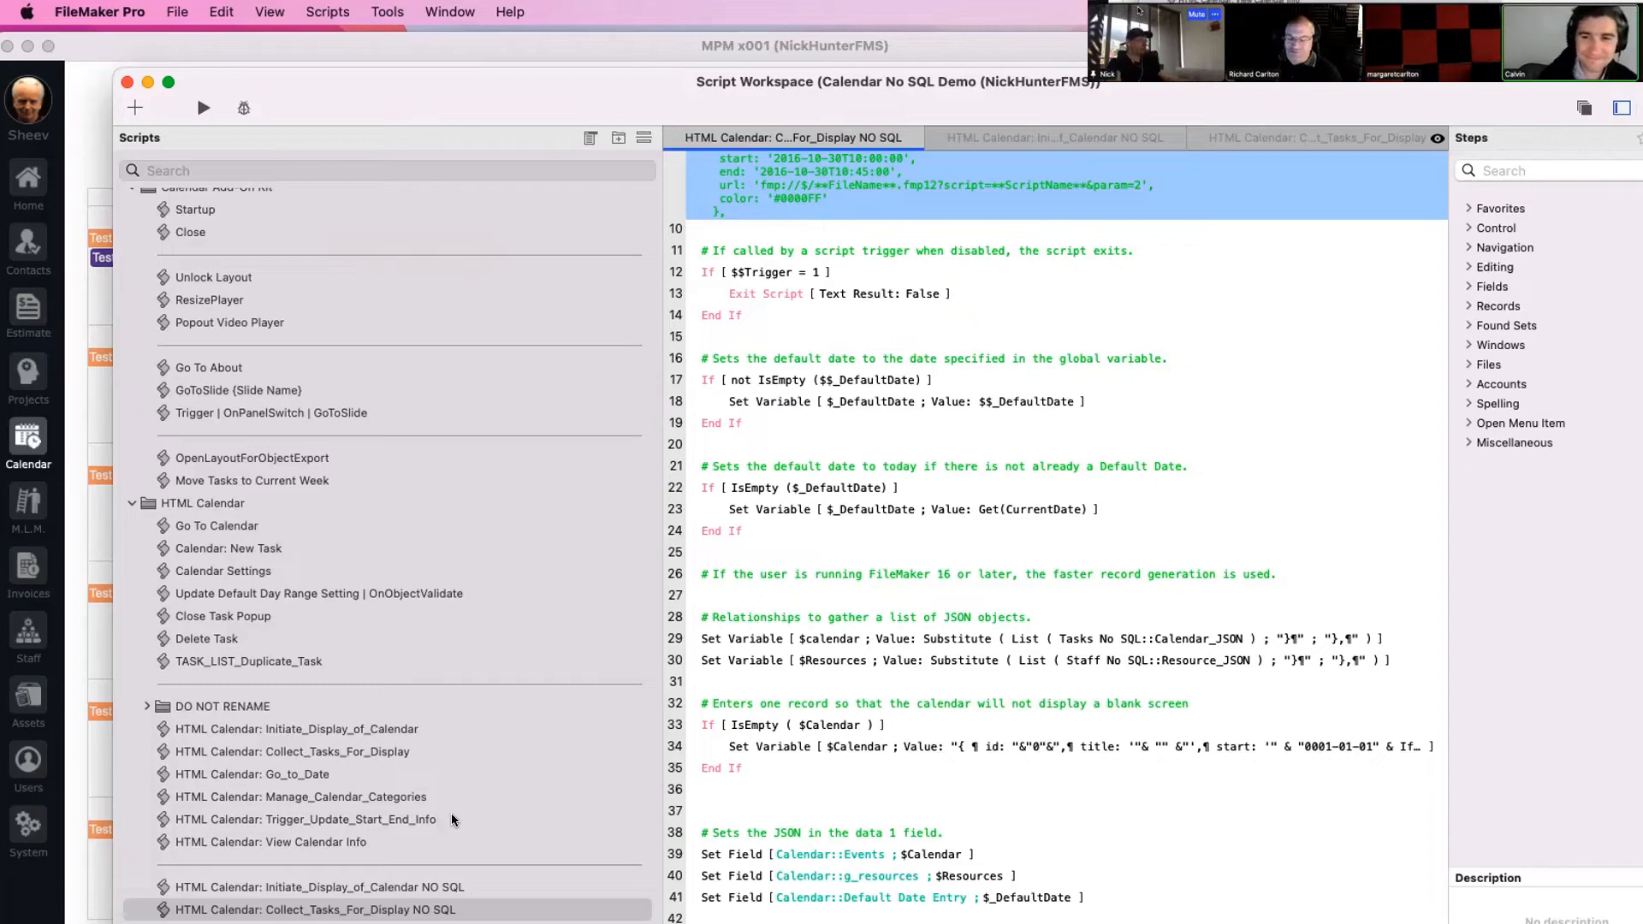
pyautogui.click(408, 749)
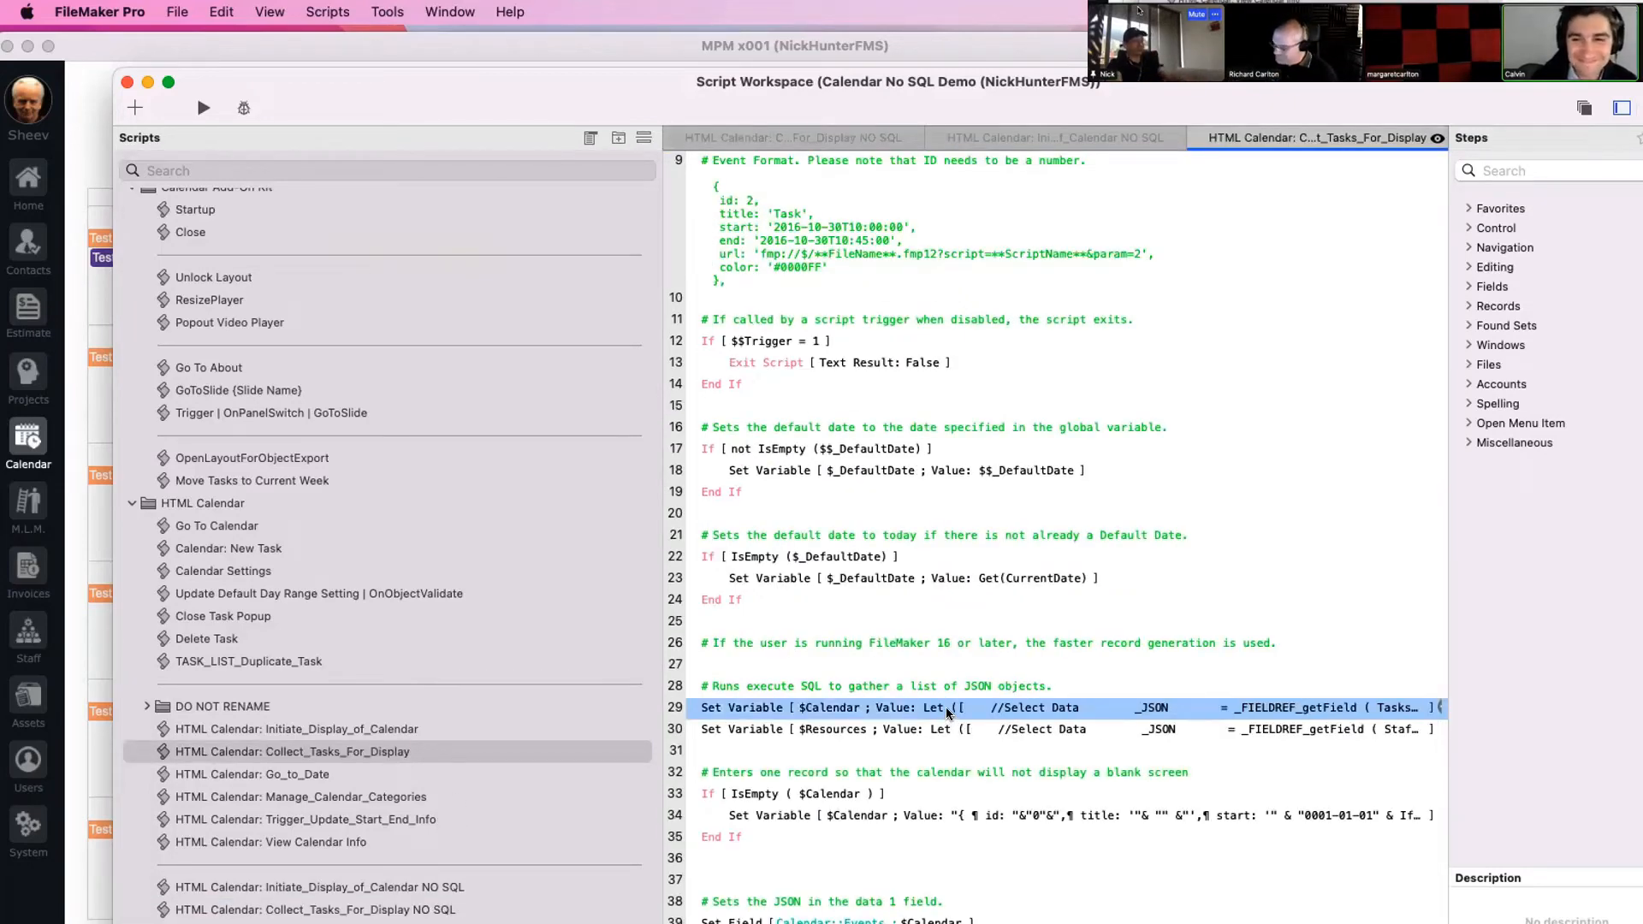
# Open the $Calendar variable step's options, close them without changes, and move the script workspace aside
pyautogui.doubleClick(948, 712)
pyautogui.press('Escape')
pyautogui.moveTo(757, 101); pyautogui.dragTo(1010, 240)
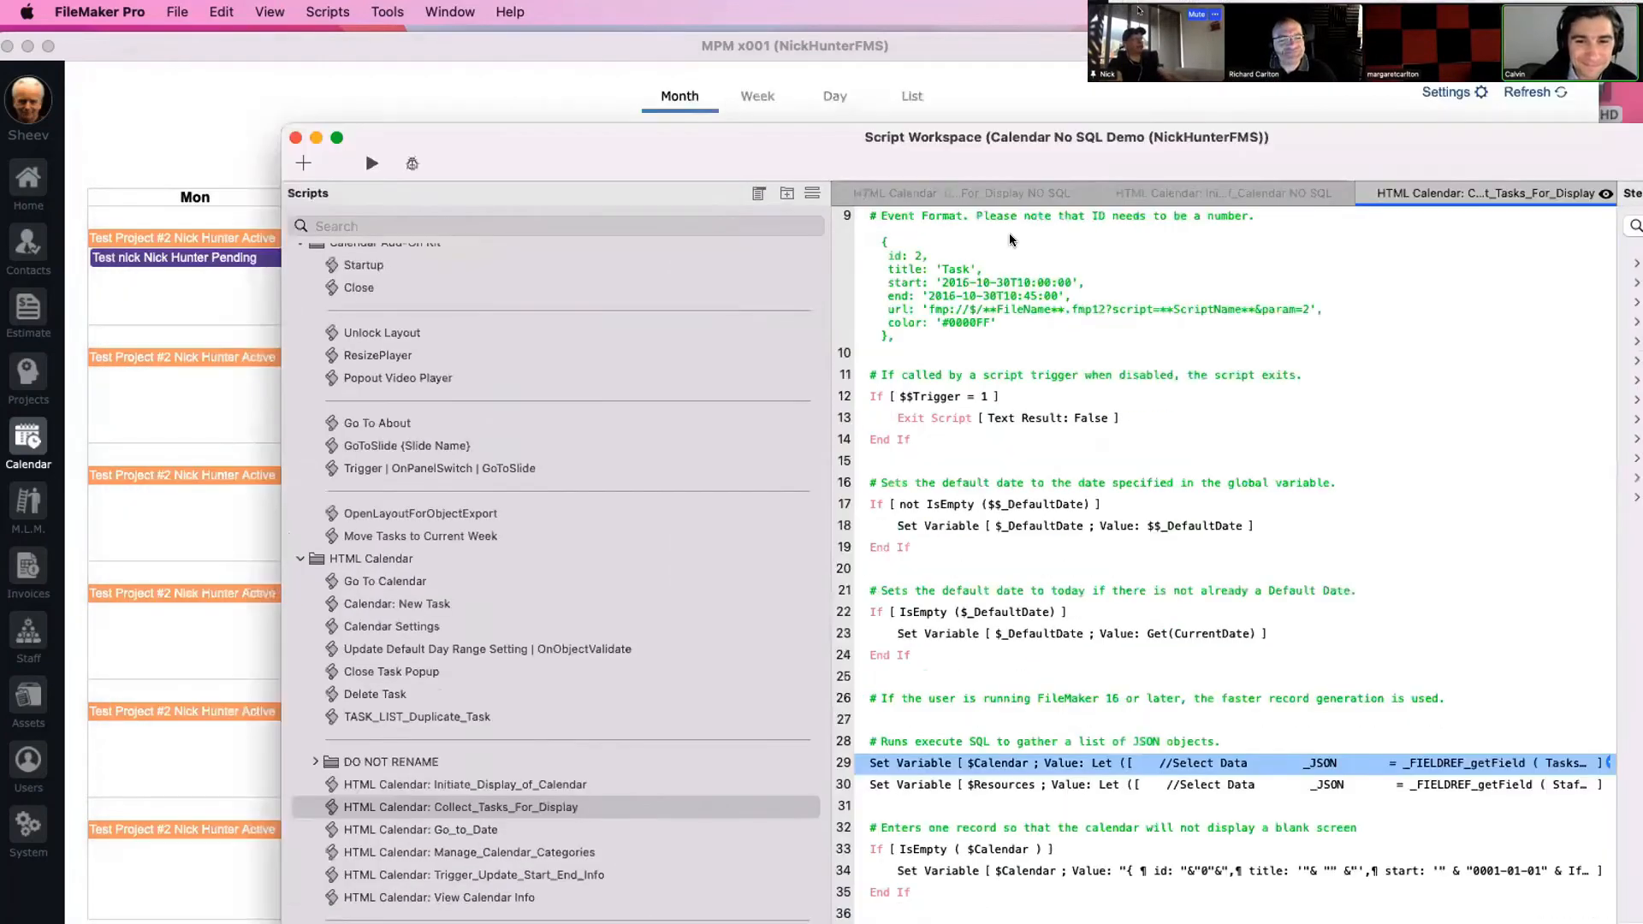
# Move the MPM x001 window aside, bring the demo's Calendar window forward, and switch its view from Month to Resources
pyautogui.click(429, 106)
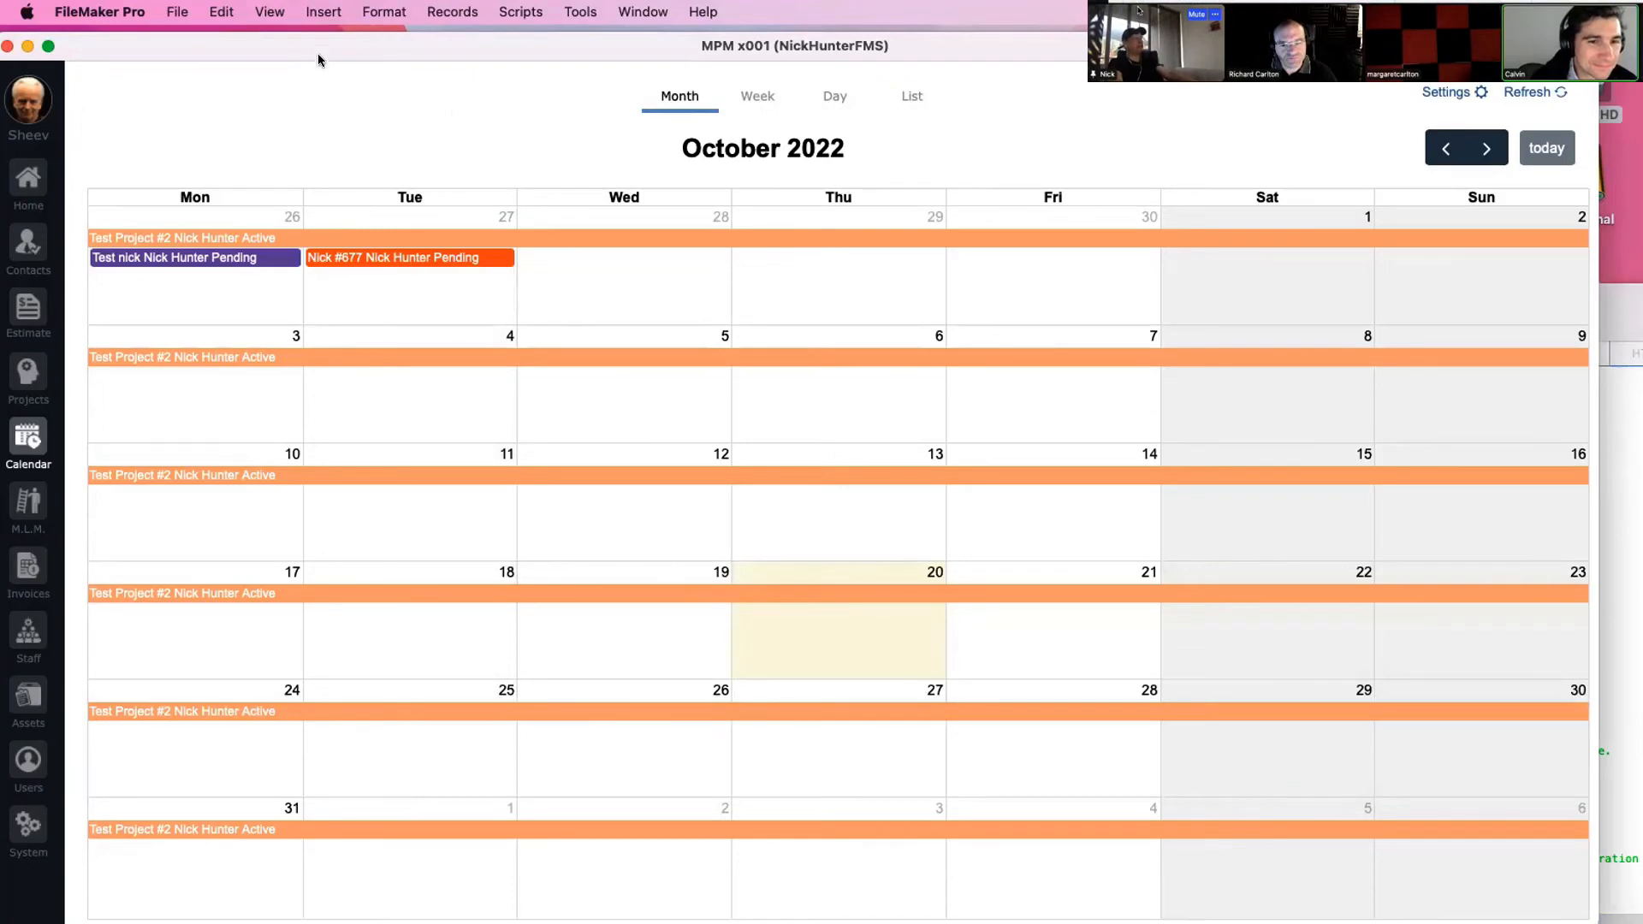
pyautogui.moveTo(319, 45); pyautogui.dragTo(1044, 780)
pyautogui.click(392, 337)
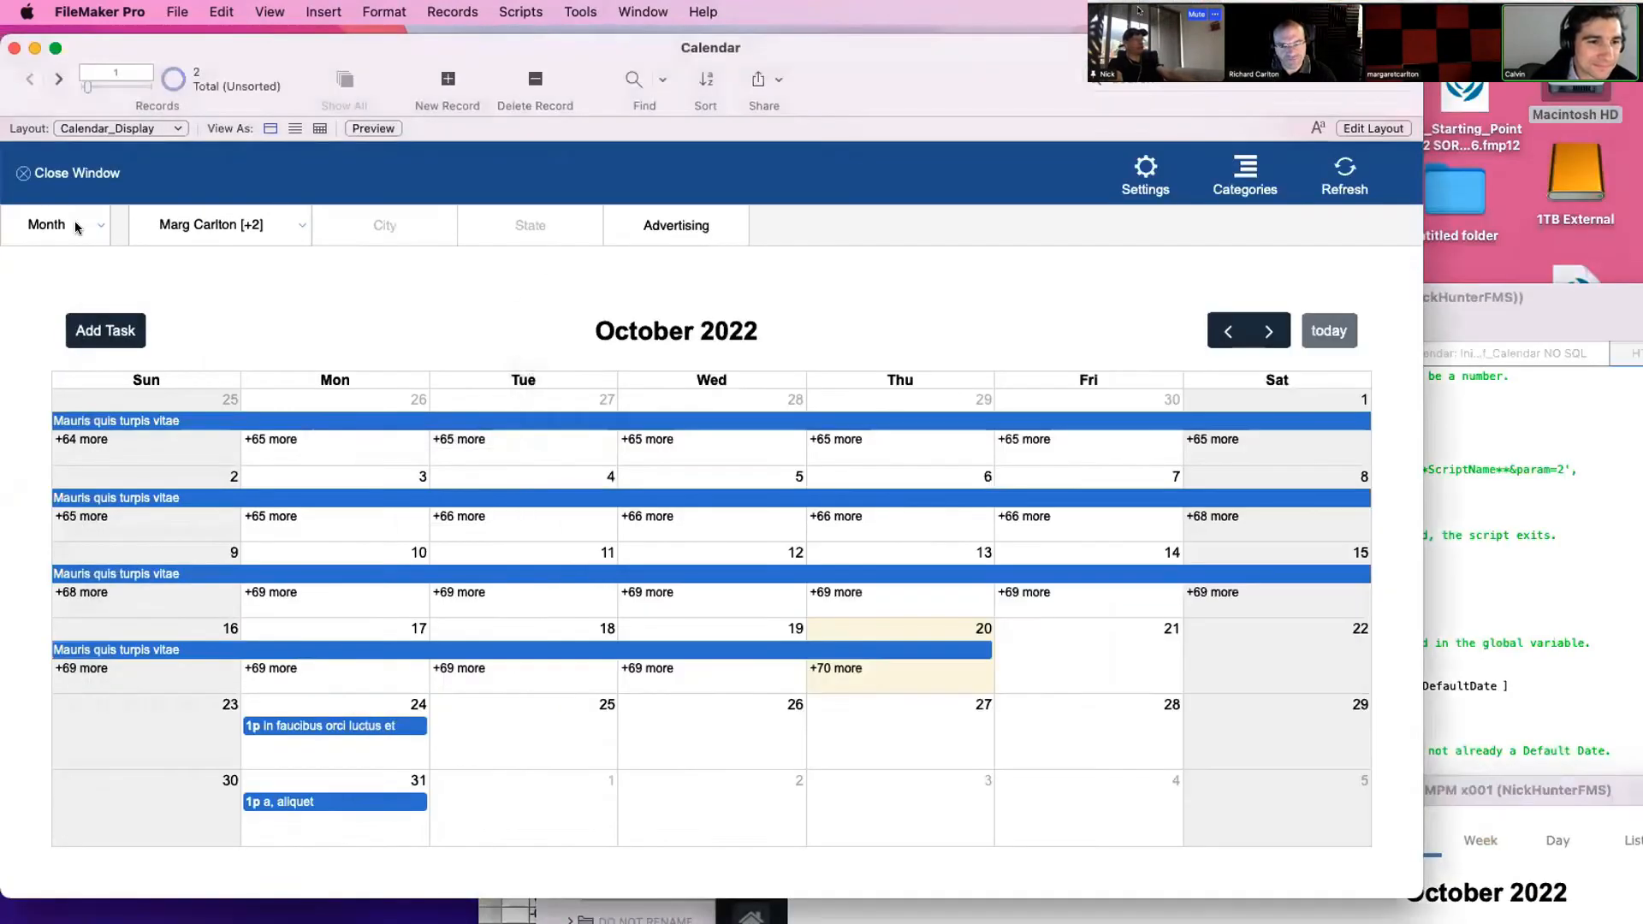
pyautogui.click(73, 226)
pyautogui.click(75, 339)
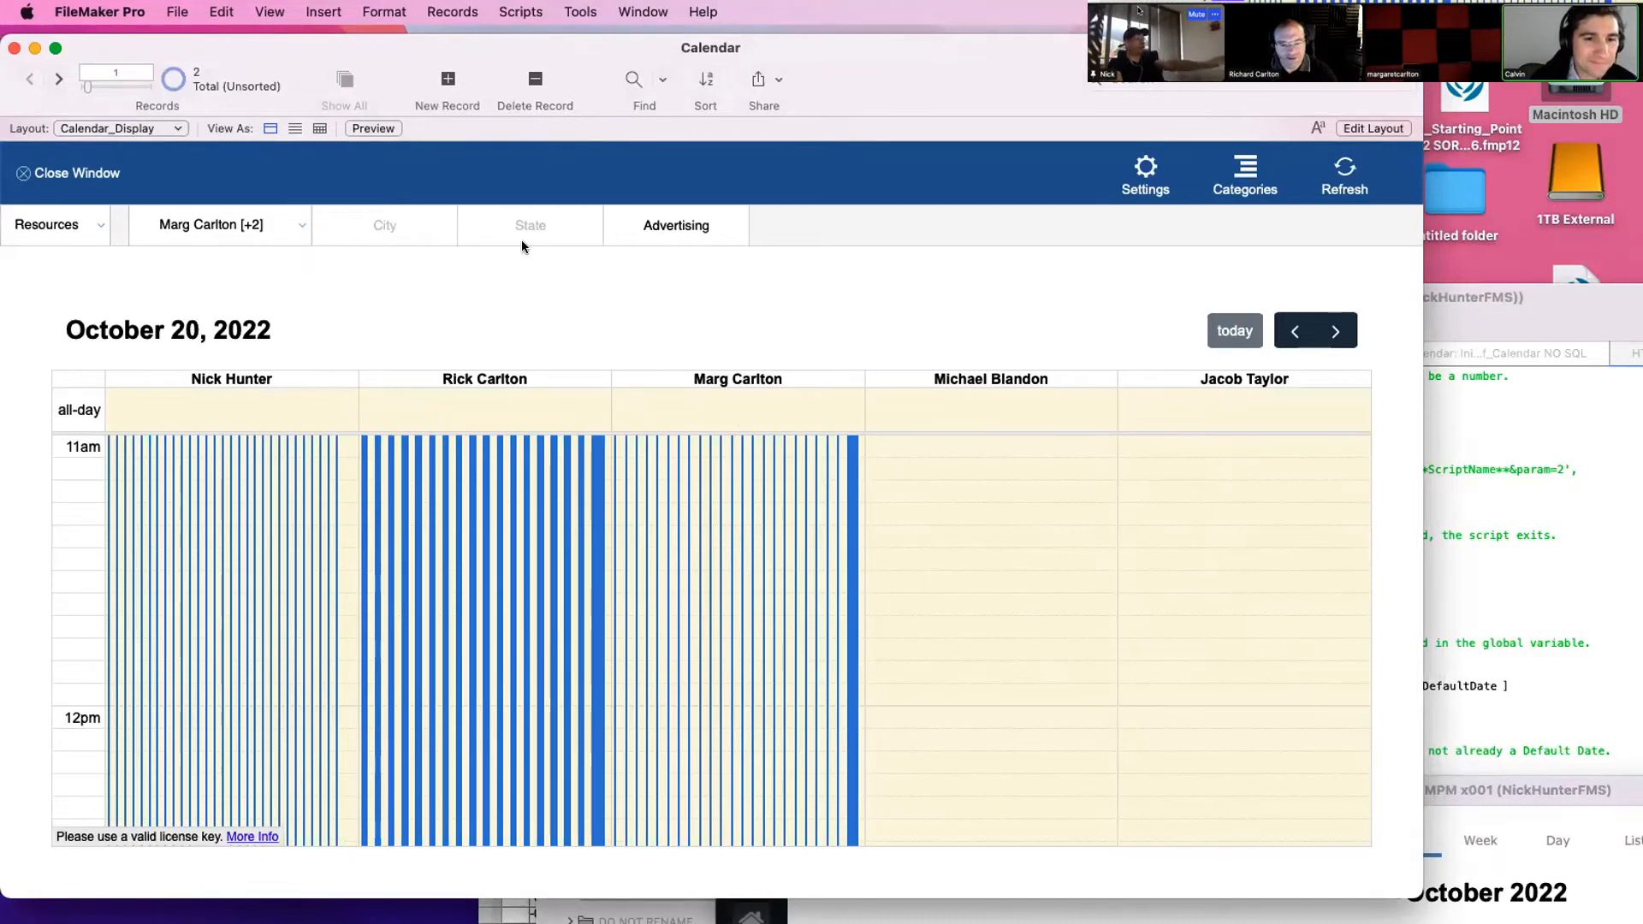
# Filter the Resources calendar by the state CA
pyautogui.click(547, 224)
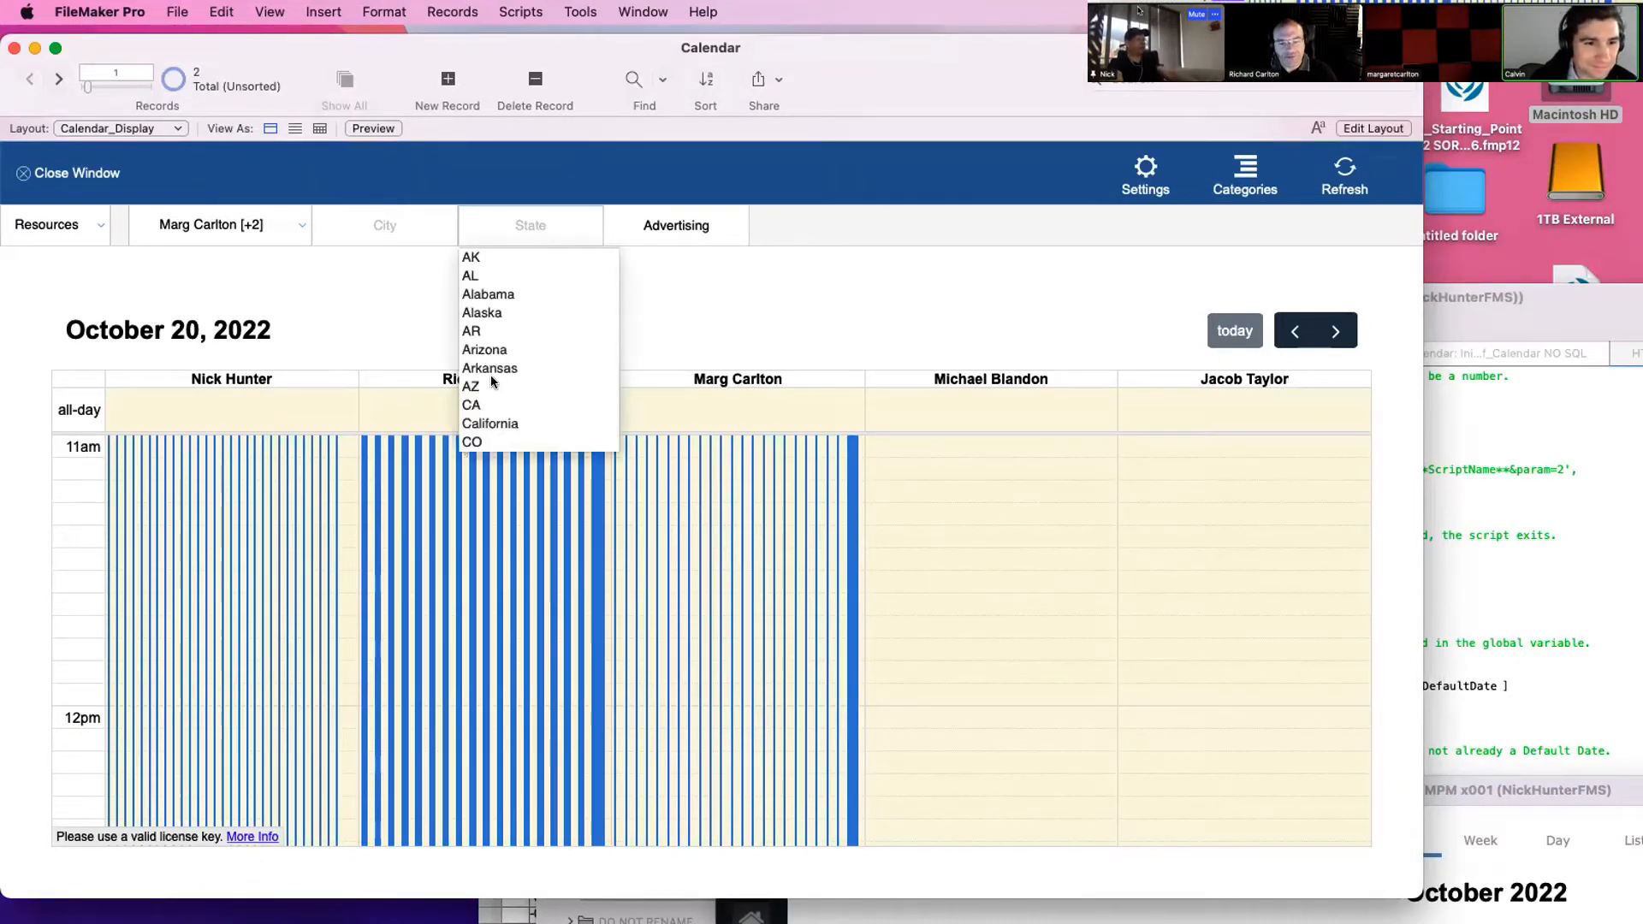
pyautogui.press('Escape')
pyautogui.write('CA')
pyautogui.press('Return')
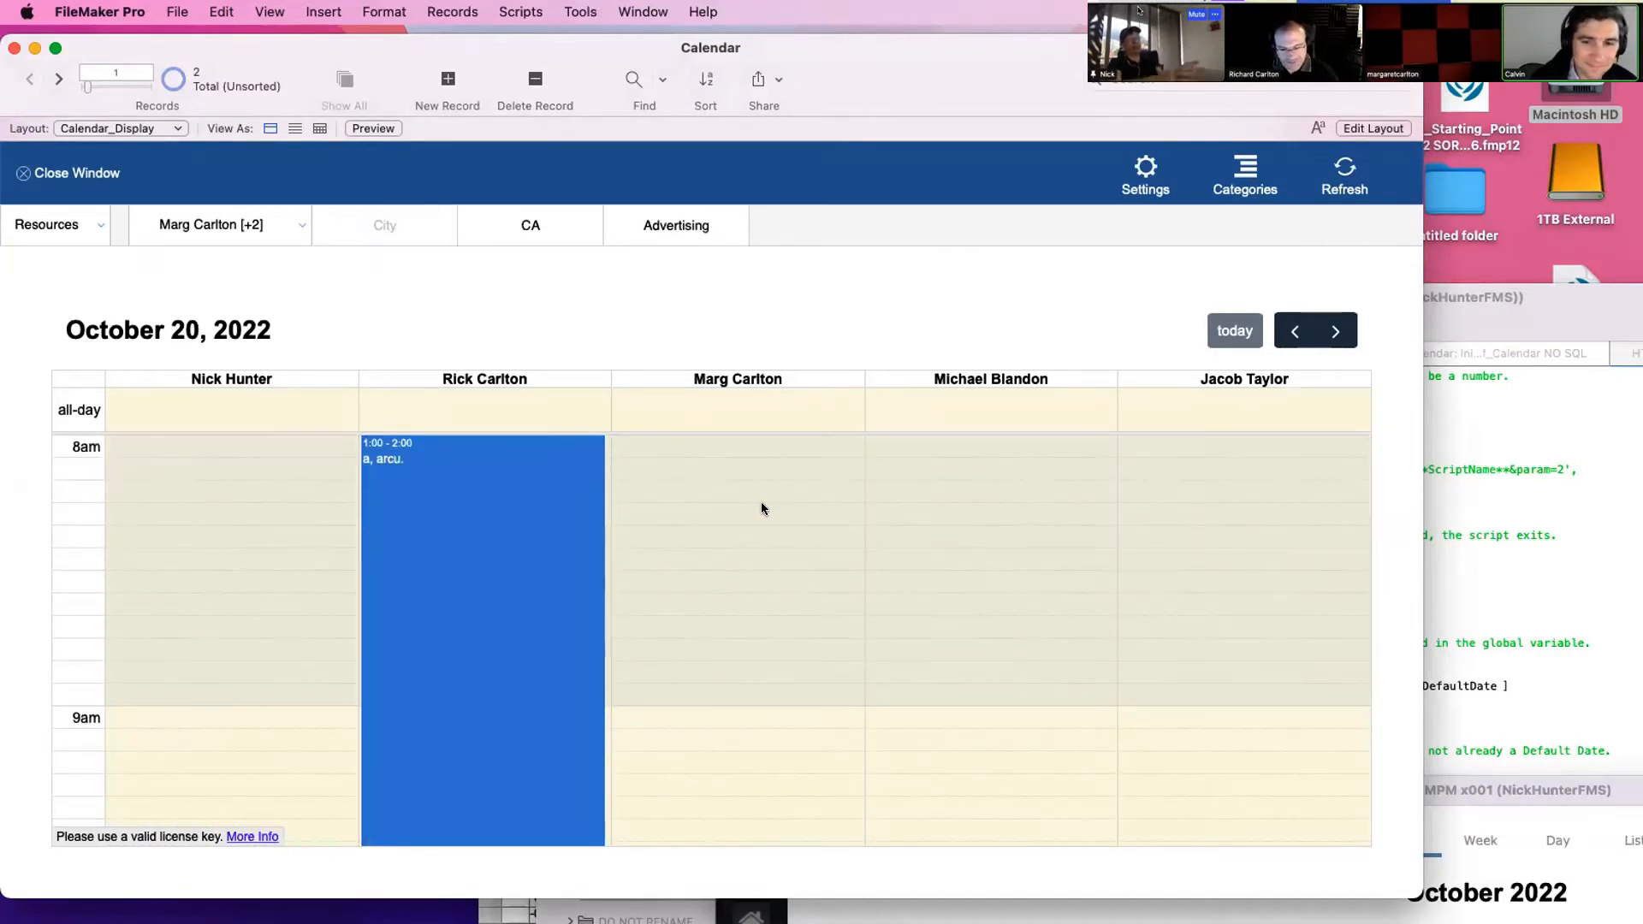
# Clear the staff filter by deselecting all three chosen staff members, and look at the resulting morning tasks
pyautogui.click(245, 232)
pyautogui.click(367, 255)
pyautogui.click(366, 240)
pyautogui.click(362, 210)
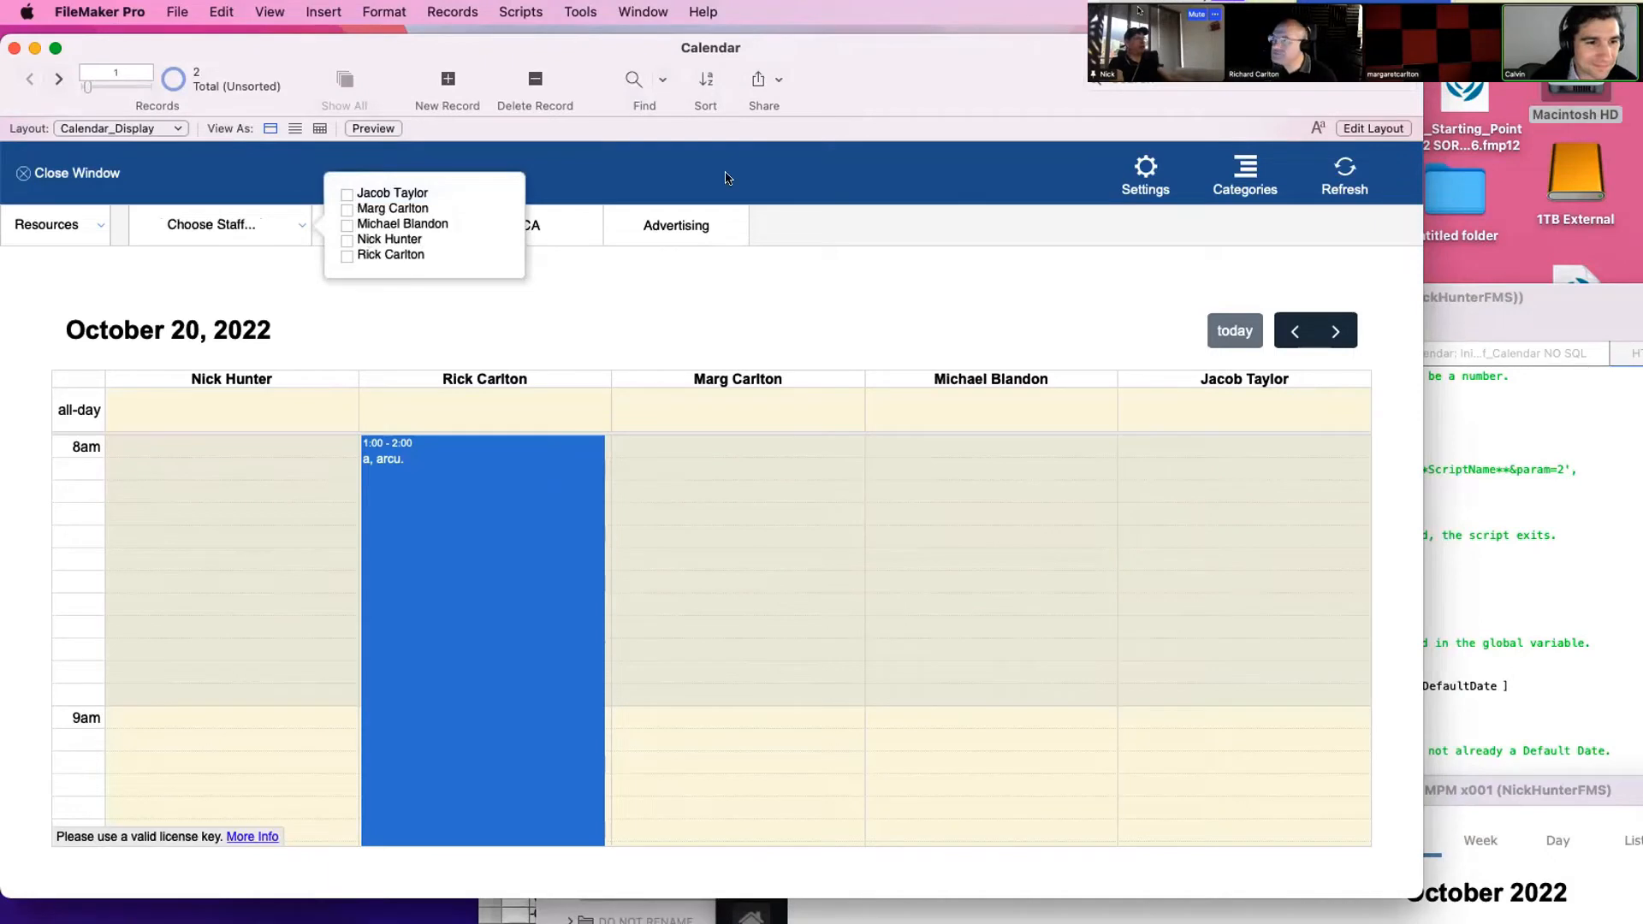
pyautogui.click(733, 175)
pyautogui.scroll(10, 734, 483)
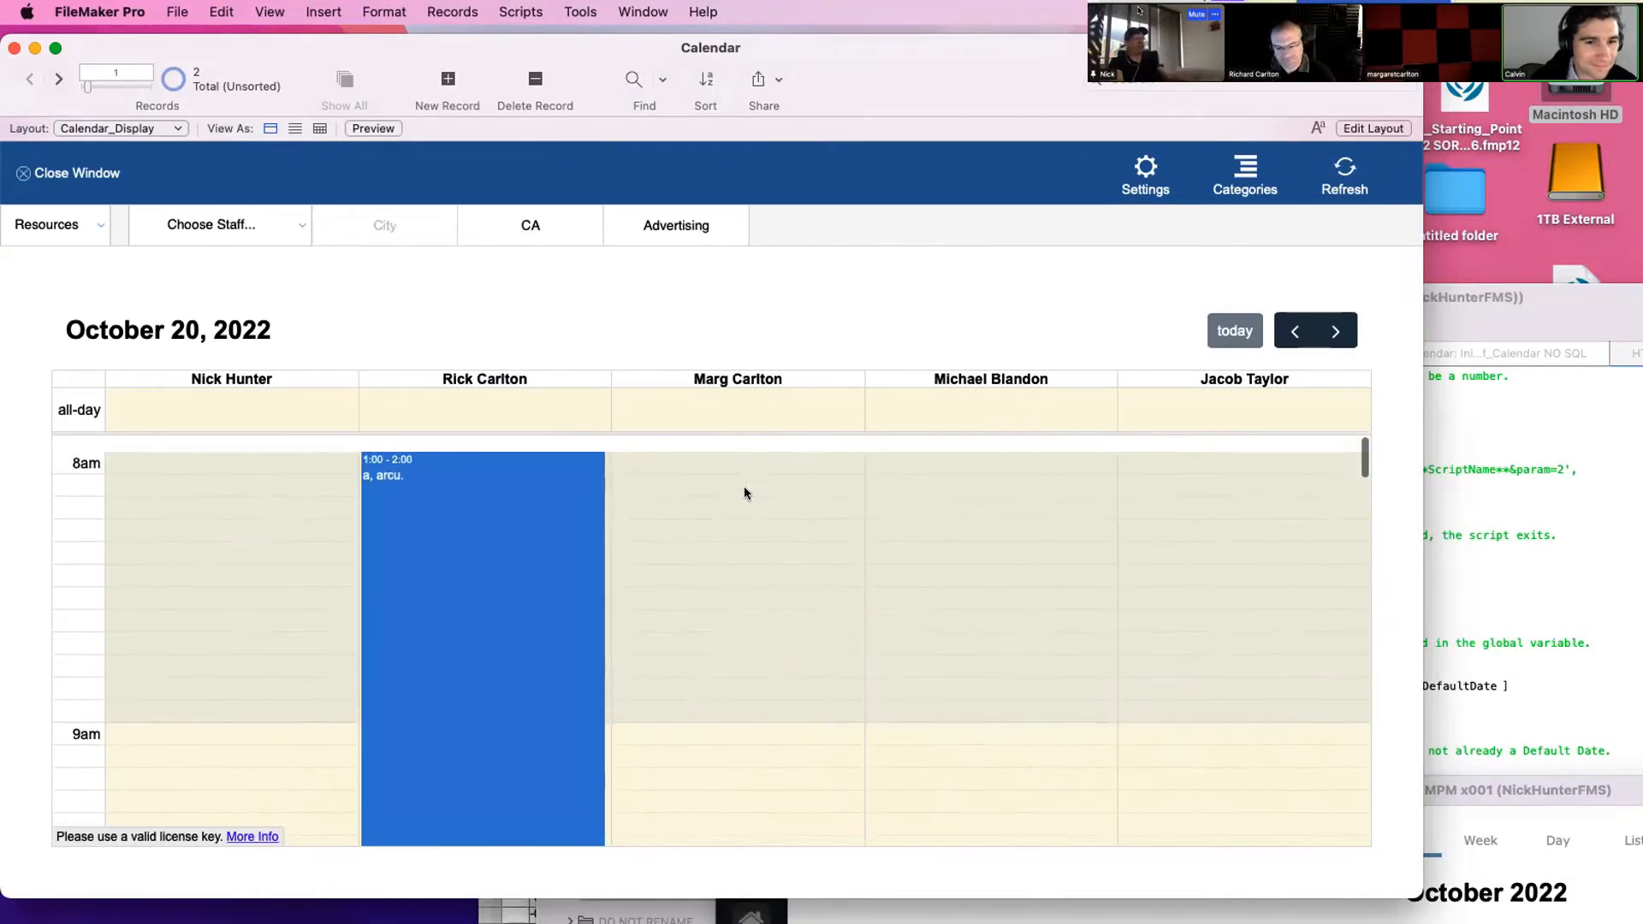
# Remove the Advertising value from the Department filter and review the tasks listed under each staff column
pyautogui.click(700, 223)
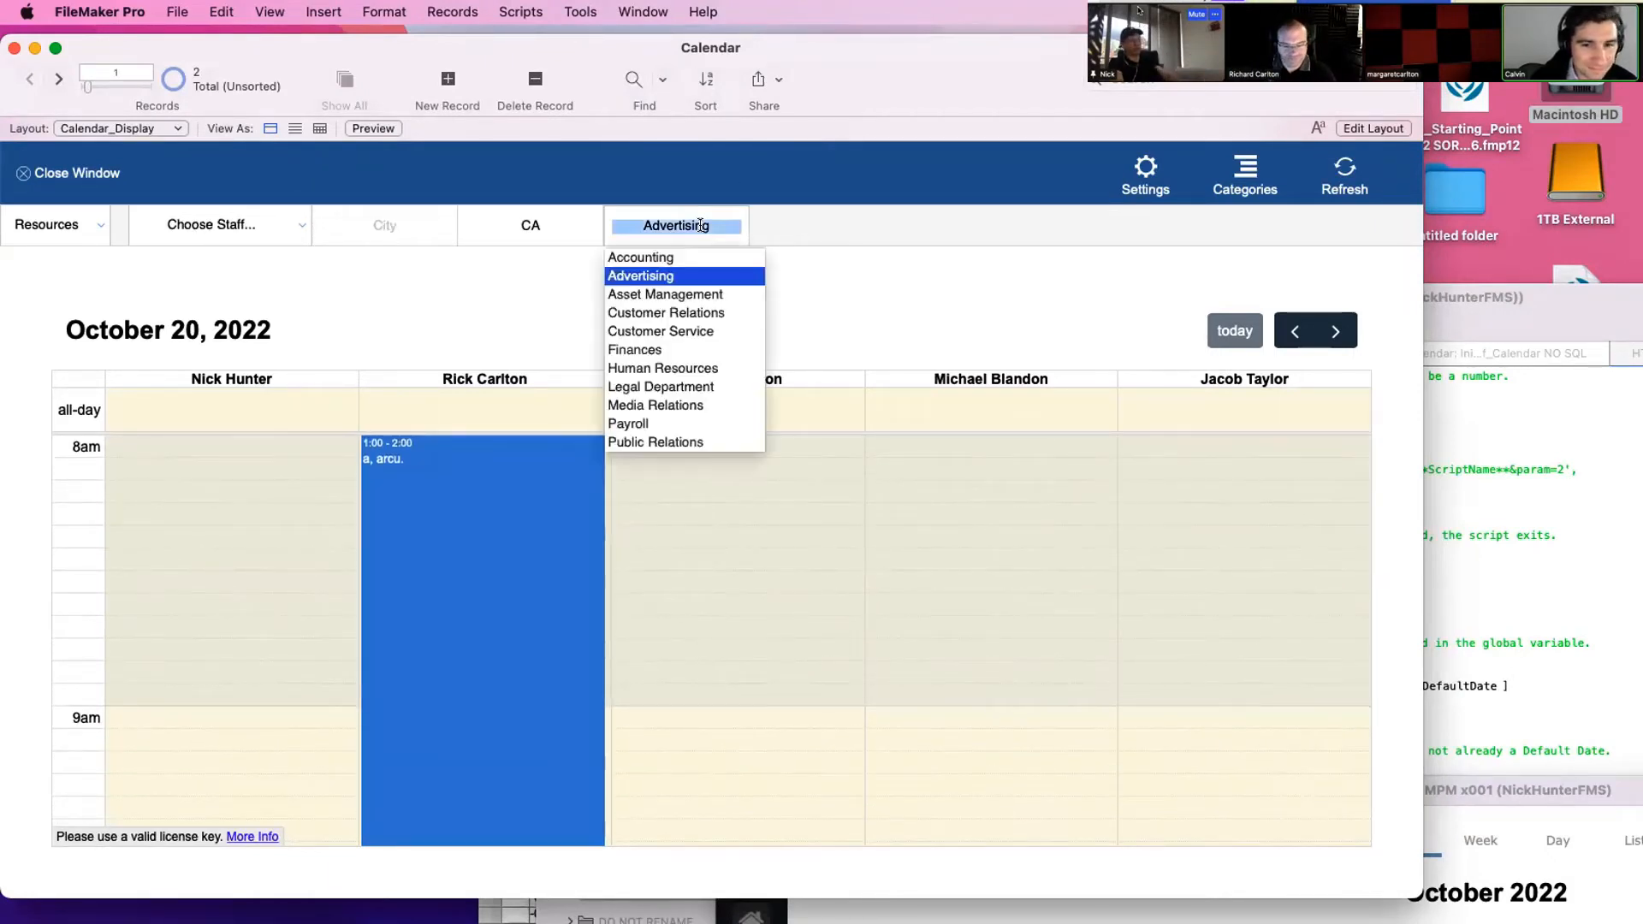
pyautogui.press('BackSpace')
pyautogui.click(884, 221)
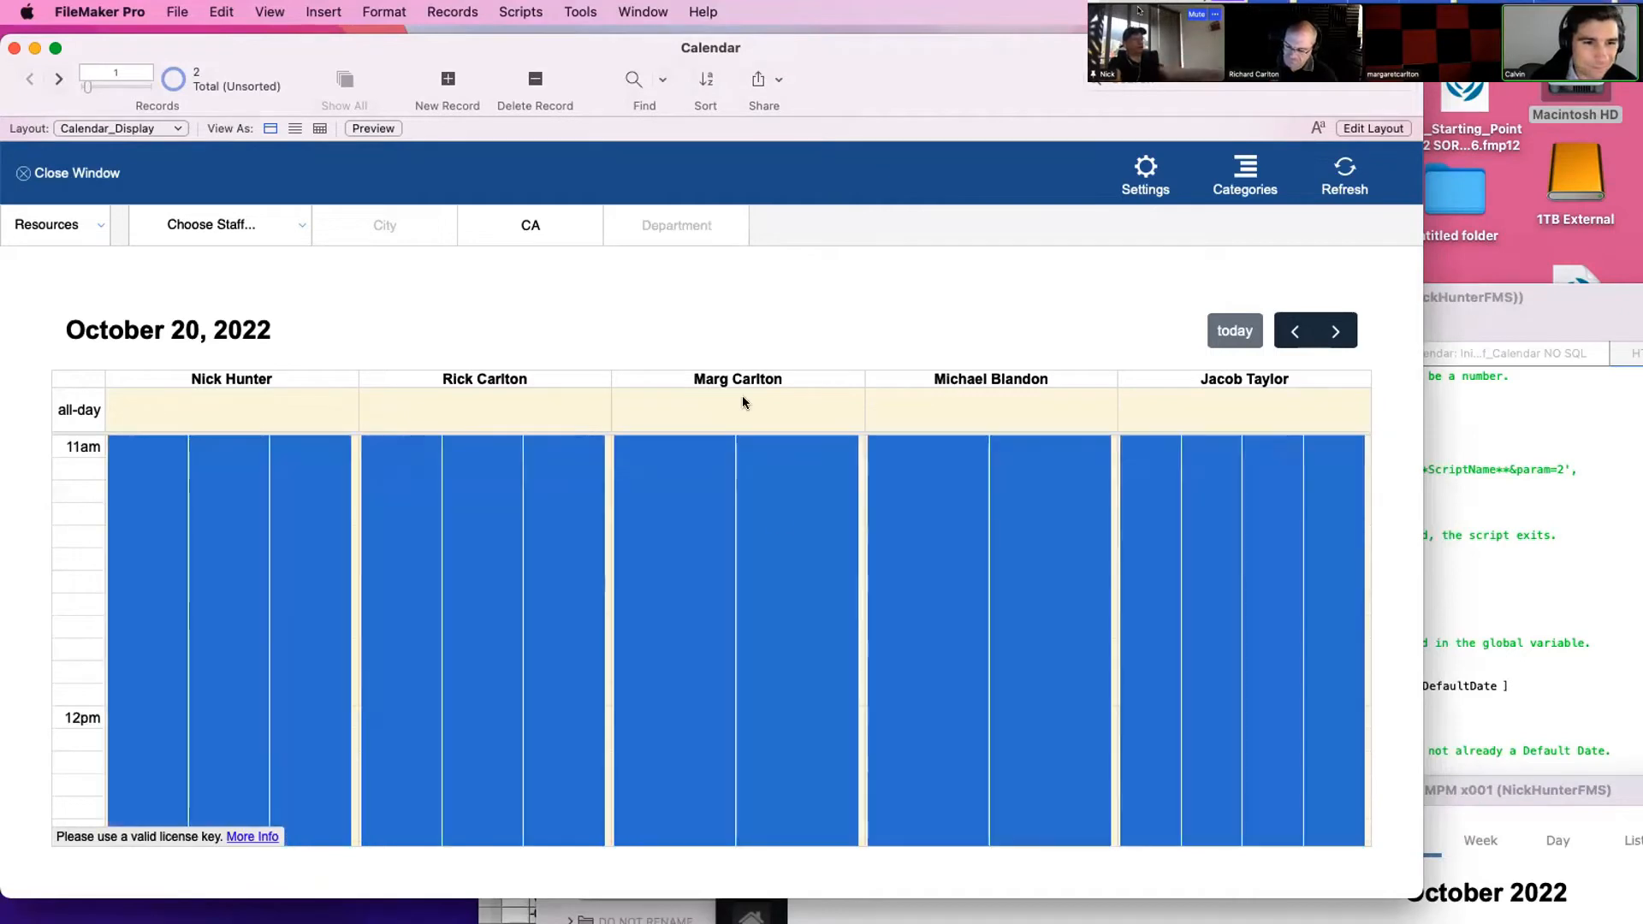
pyautogui.scroll(10, 783, 522)
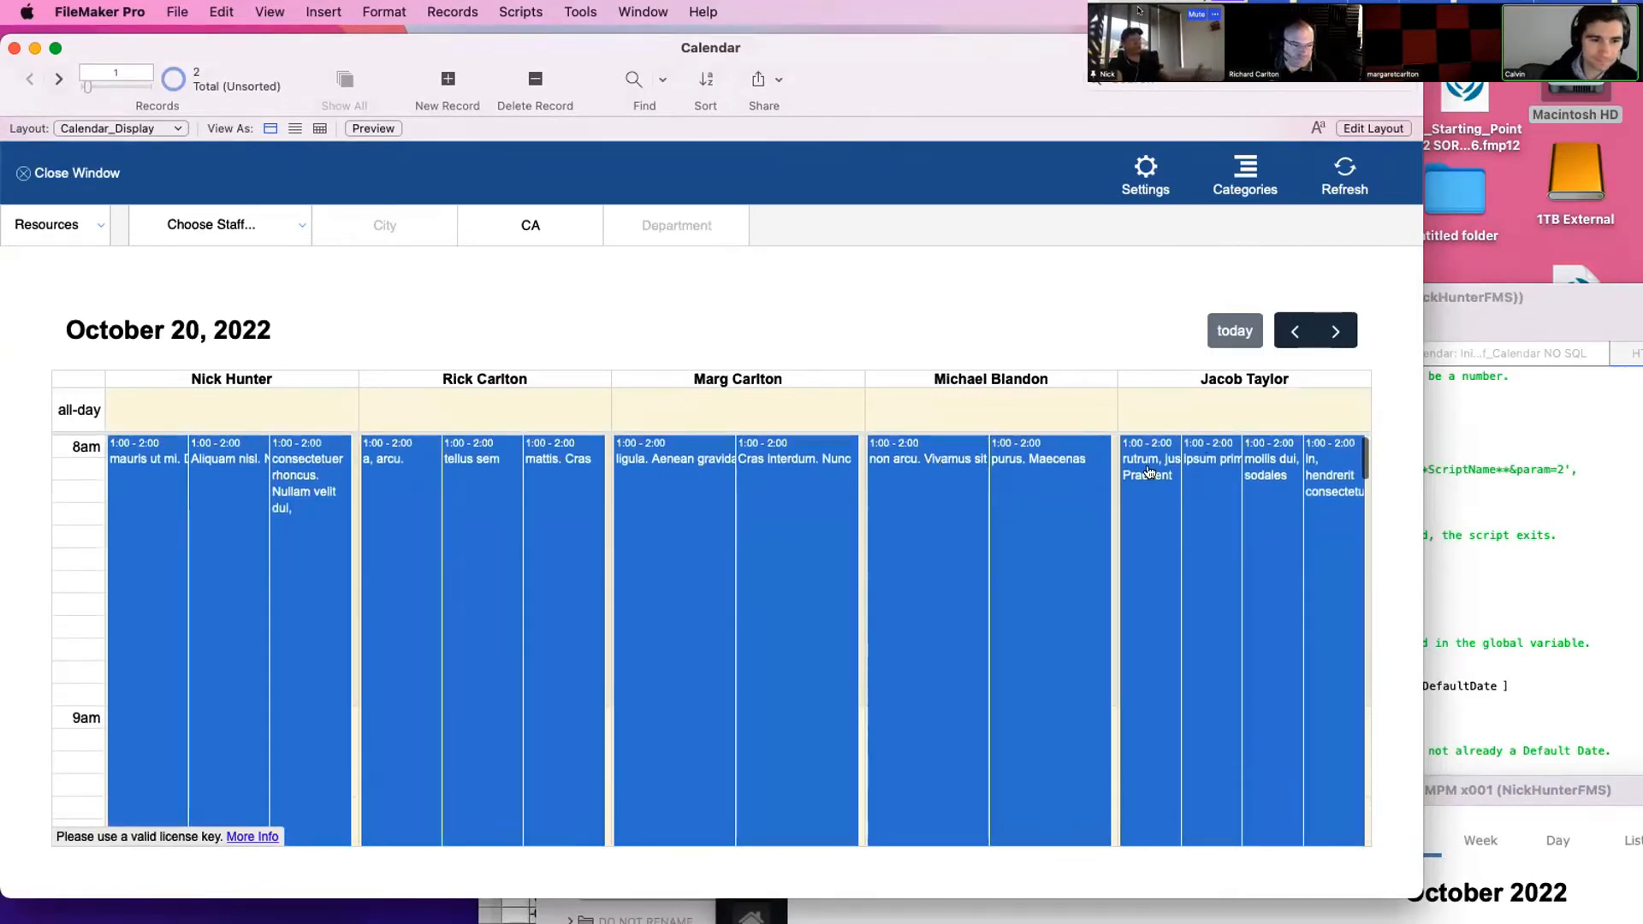
pyautogui.tripleClick(993, 378)
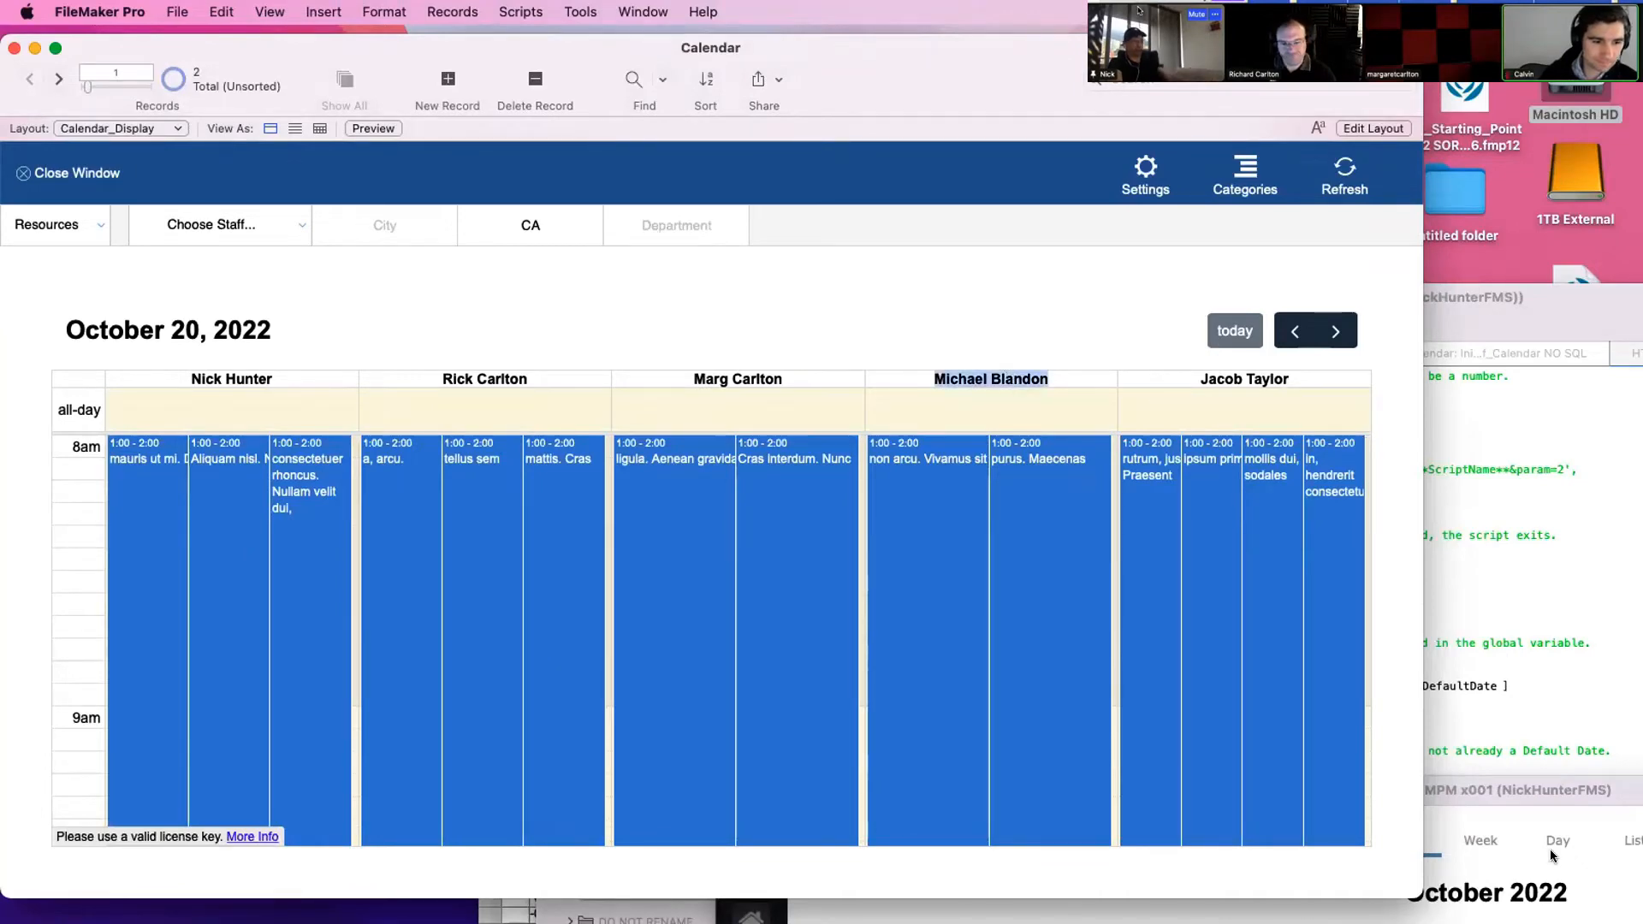
# Return to the SQL-based script and check the $Resources variable step's options, closing them without changes
pyautogui.click(1524, 734)
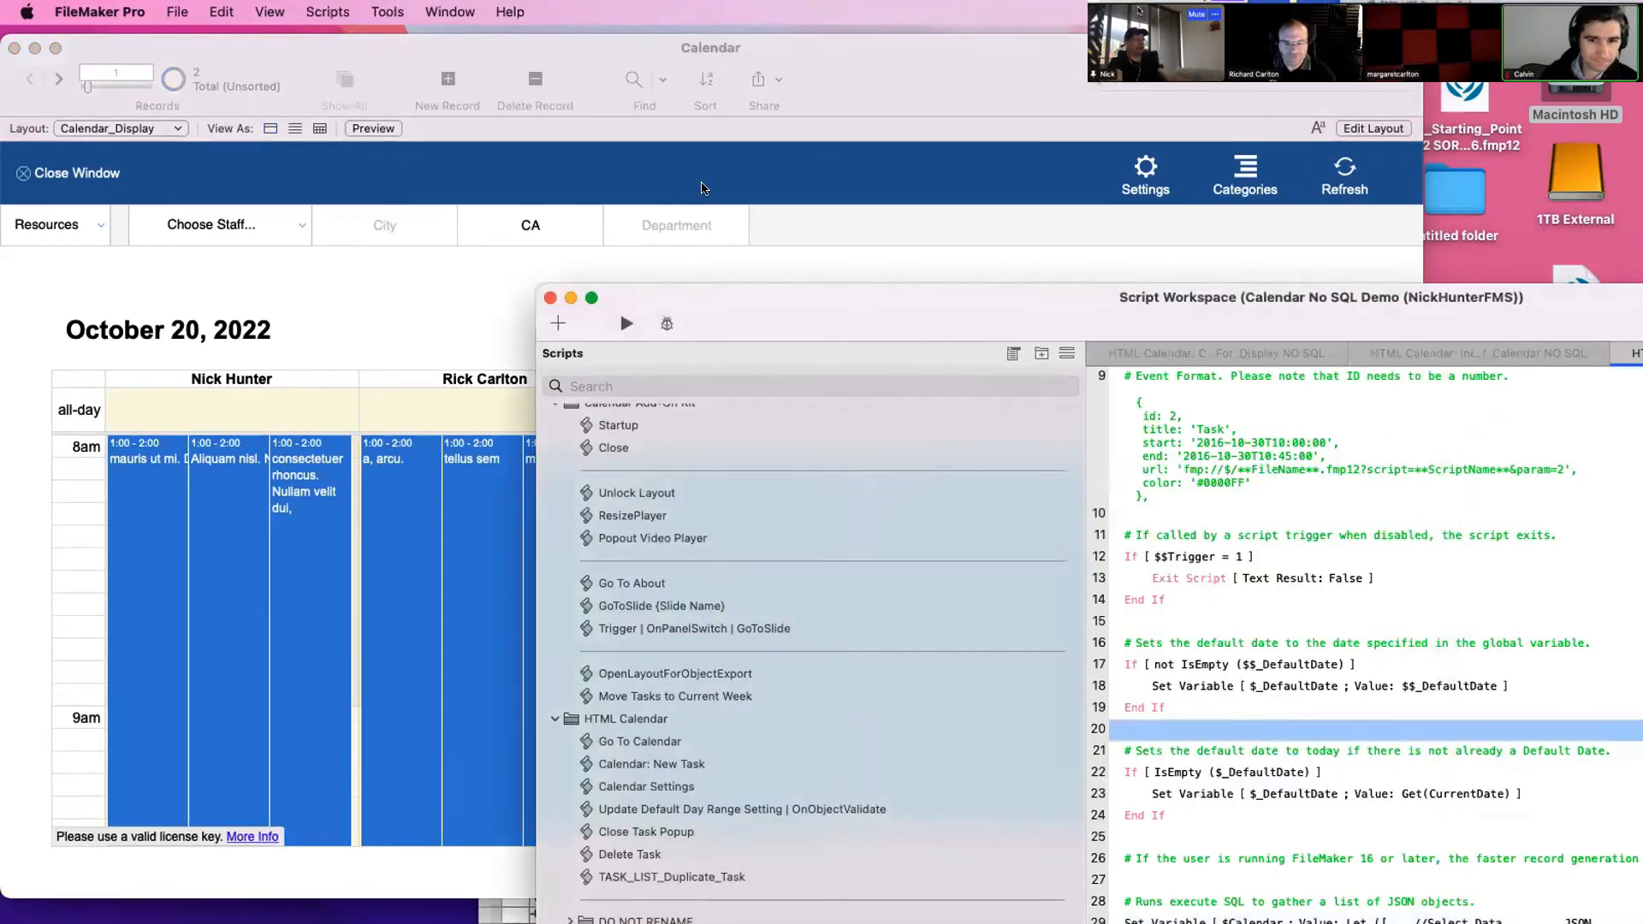
pyautogui.moveTo(1029, 320); pyautogui.dragTo(698, 168)
pyautogui.doubleClick(968, 789)
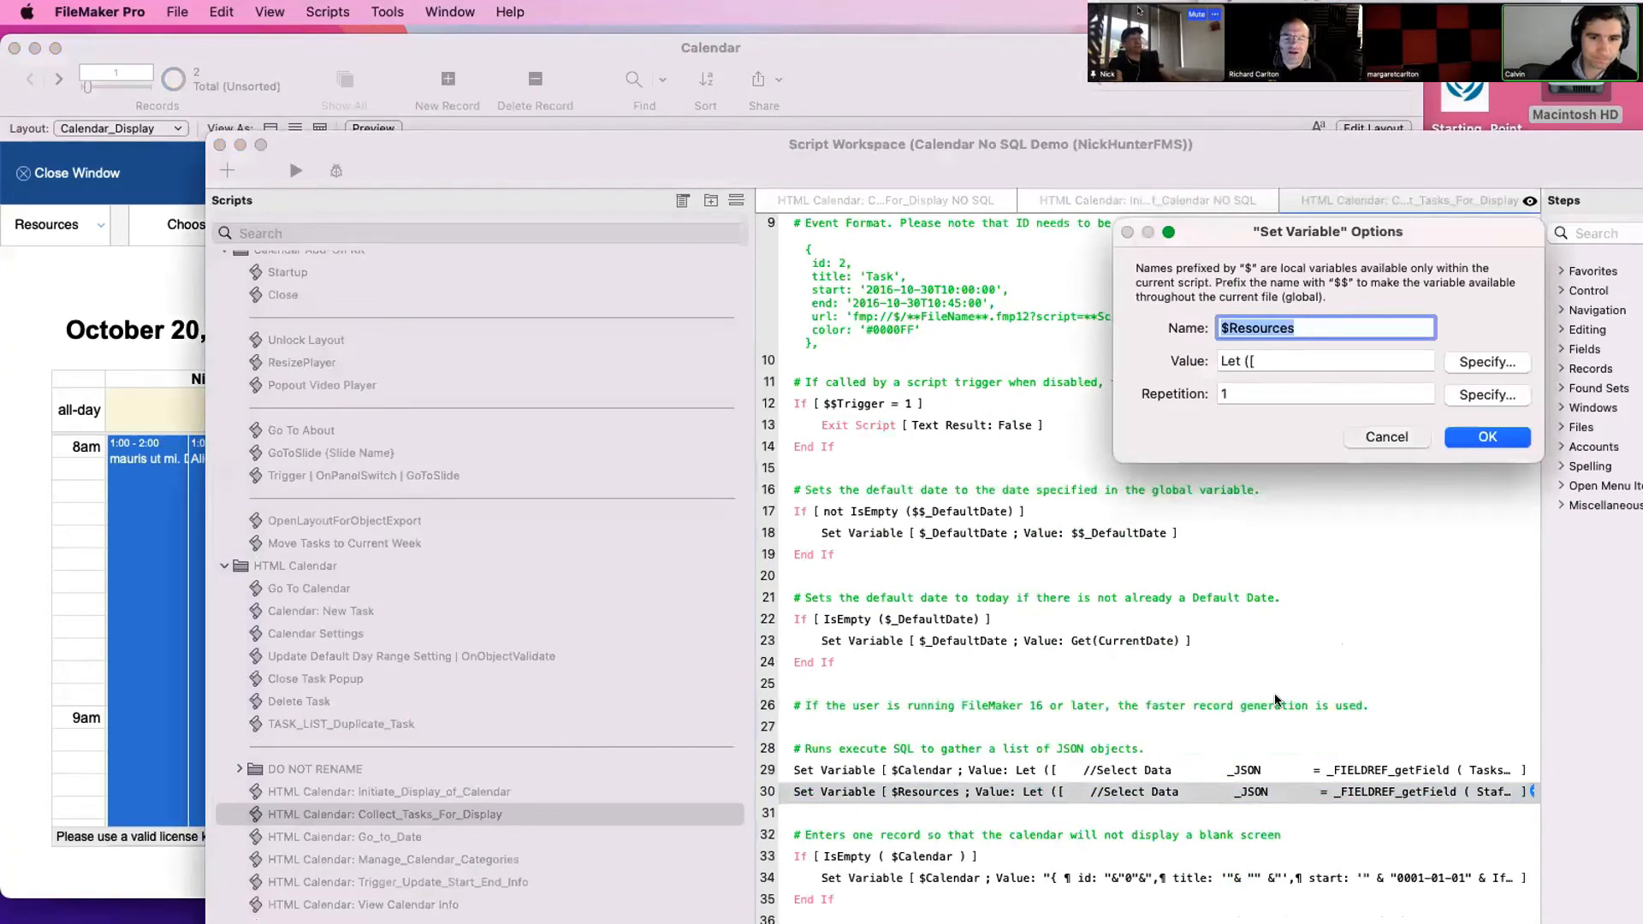
pyautogui.press('Escape')
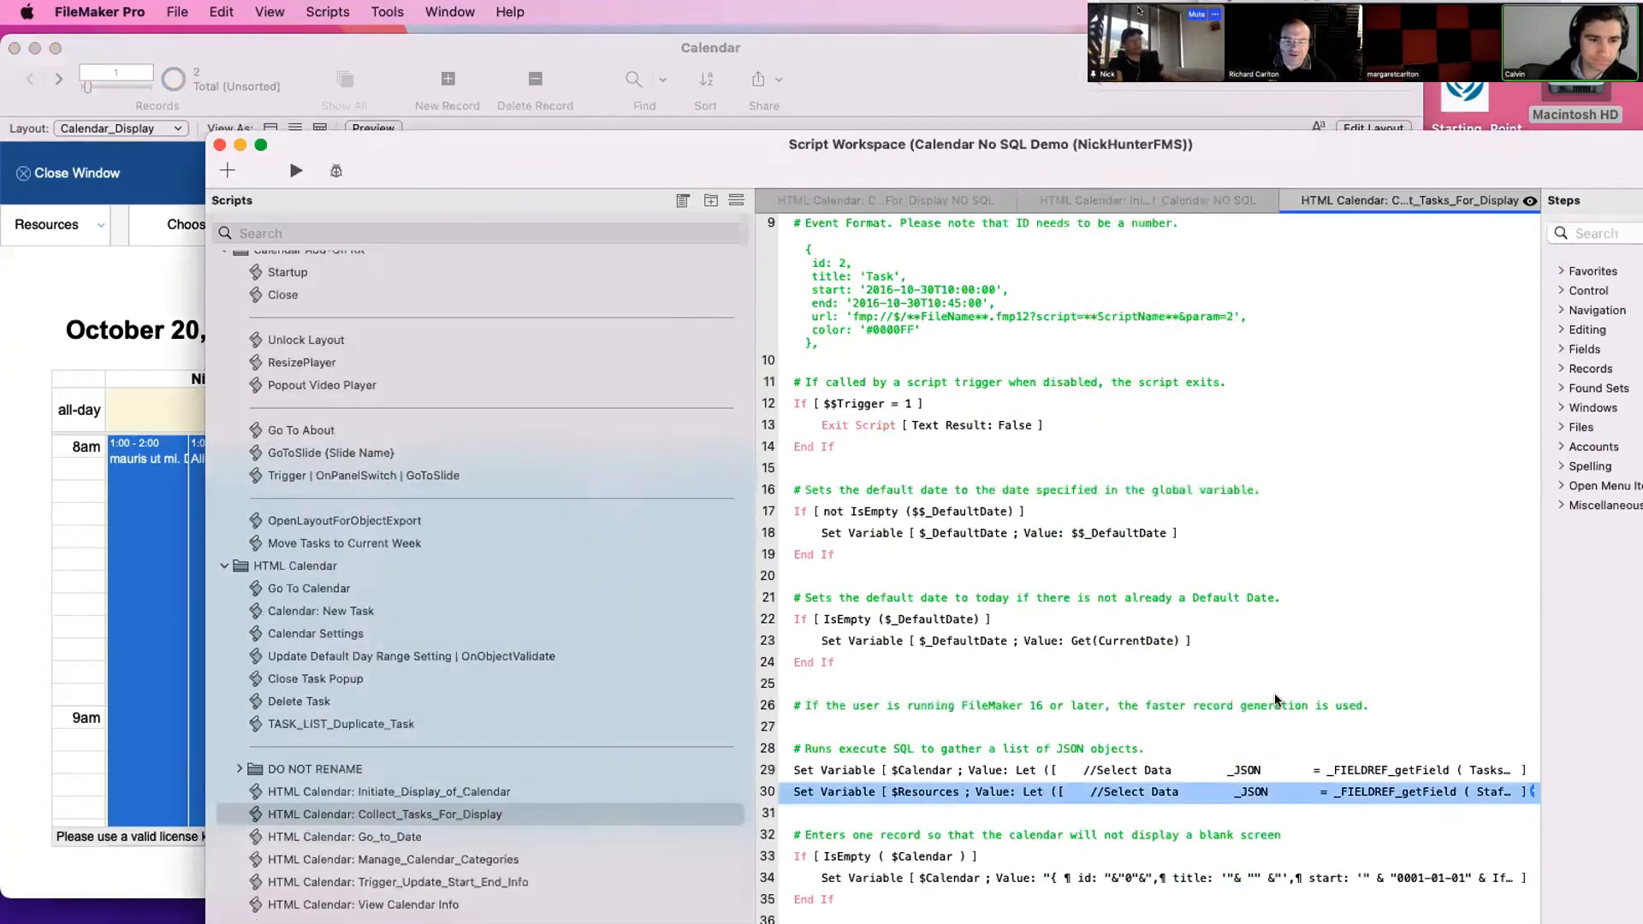
# Open the first task in the first staff member's column to view its details, and close it unchanged
pyautogui.click(202, 479)
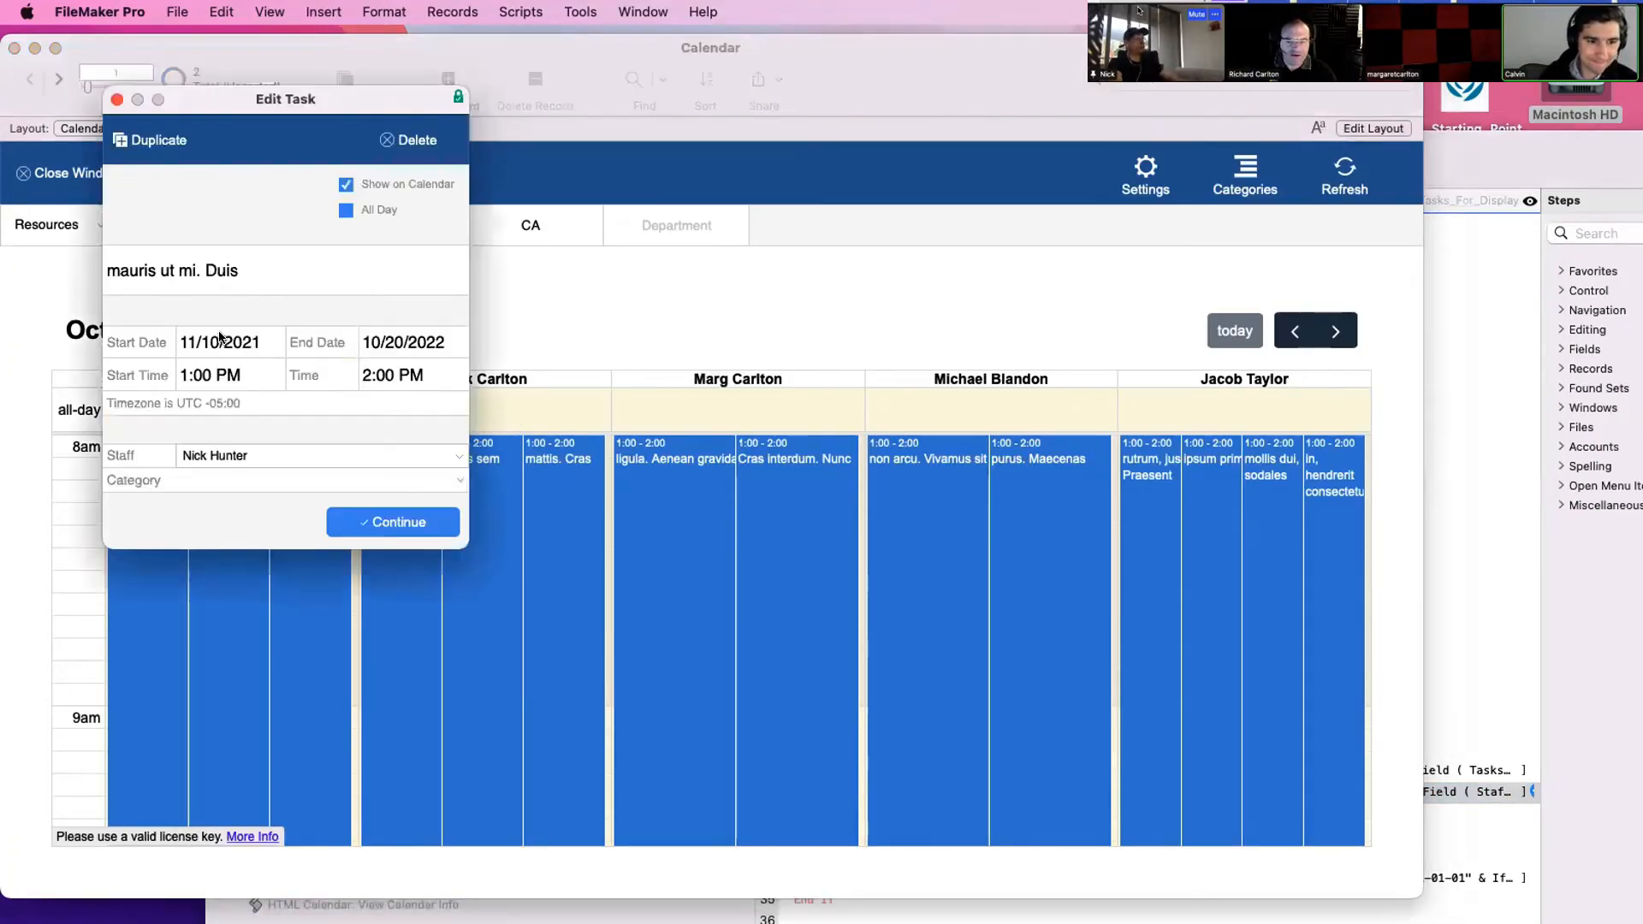
pyautogui.click(116, 101)
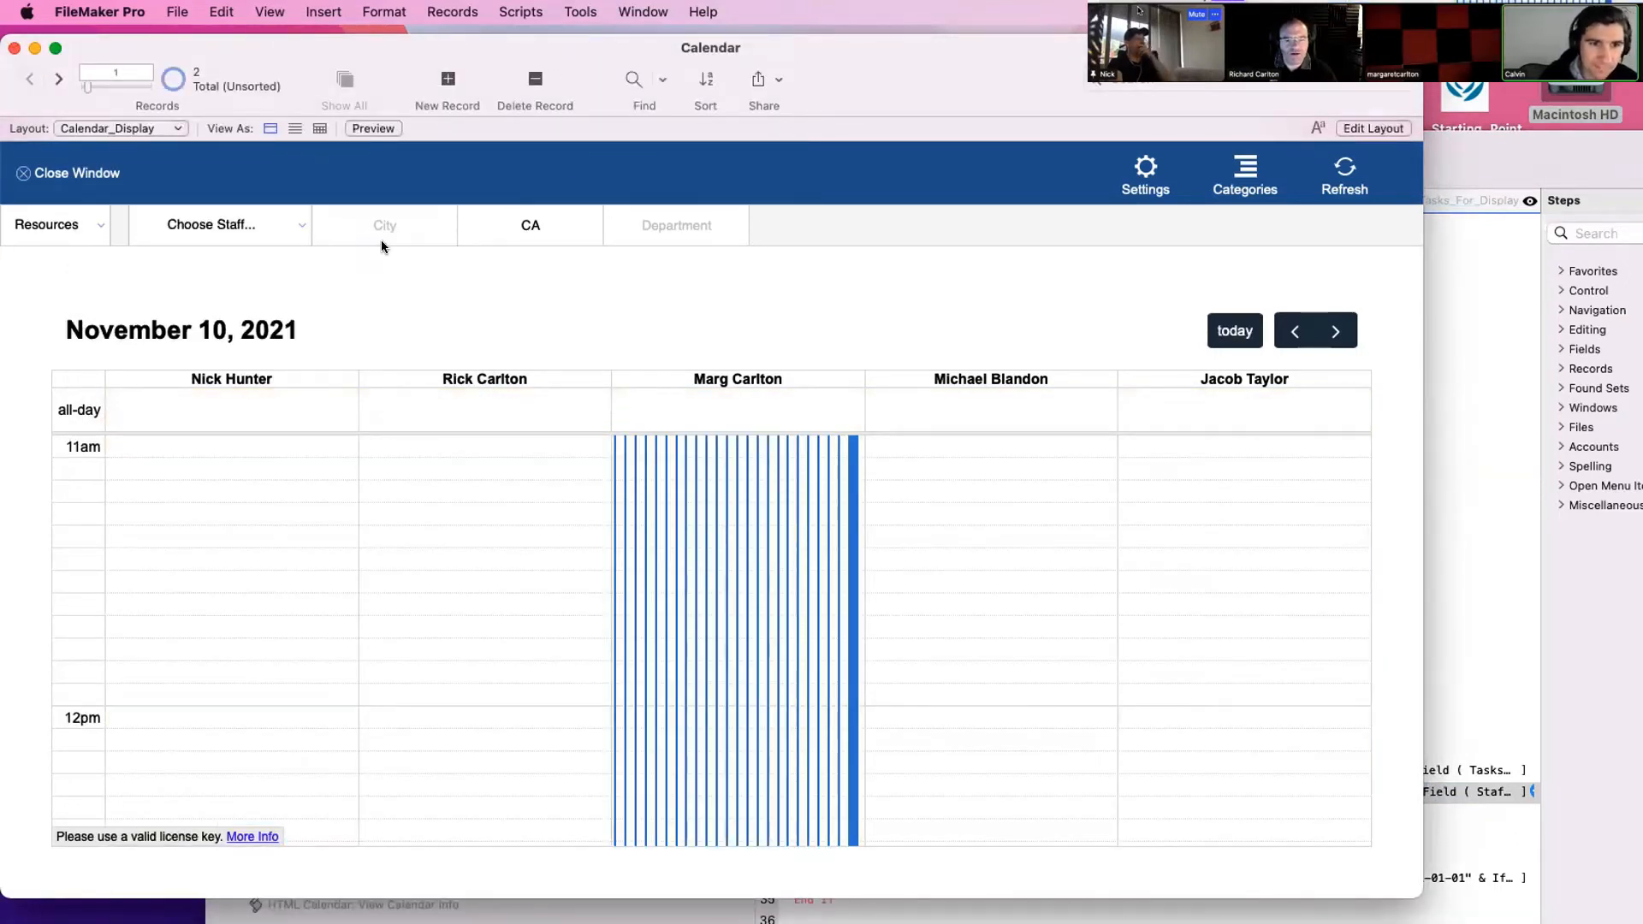
# Reselect CA in the State filter and return the Resources calendar to today's date
pyautogui.click(515, 224)
pyautogui.press('Down')
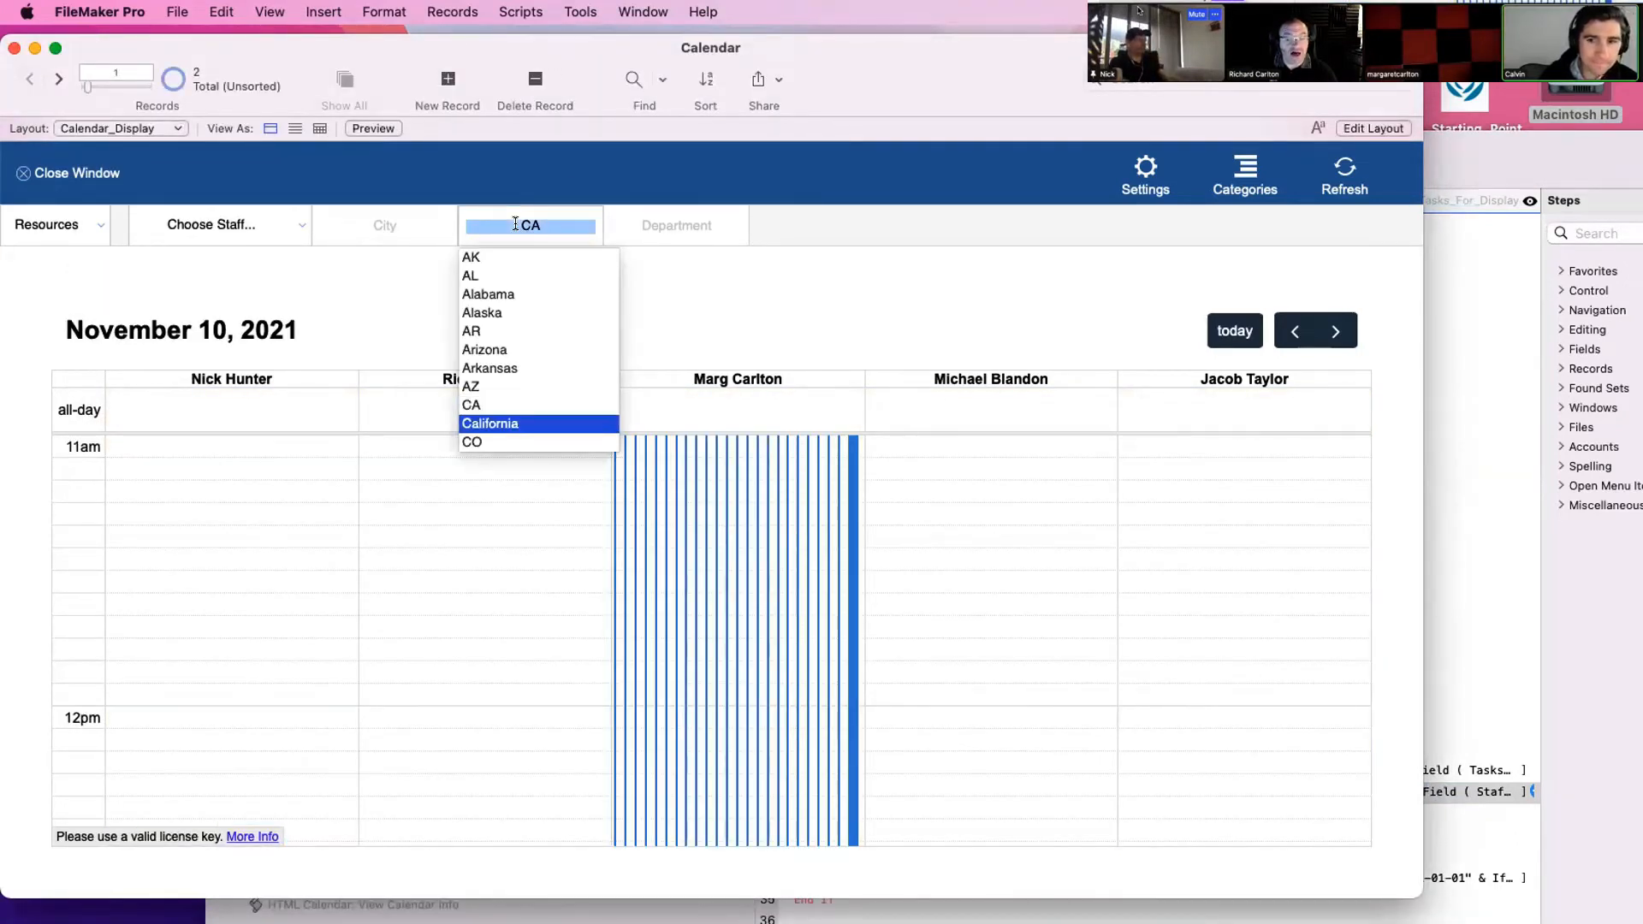
pyautogui.click(477, 404)
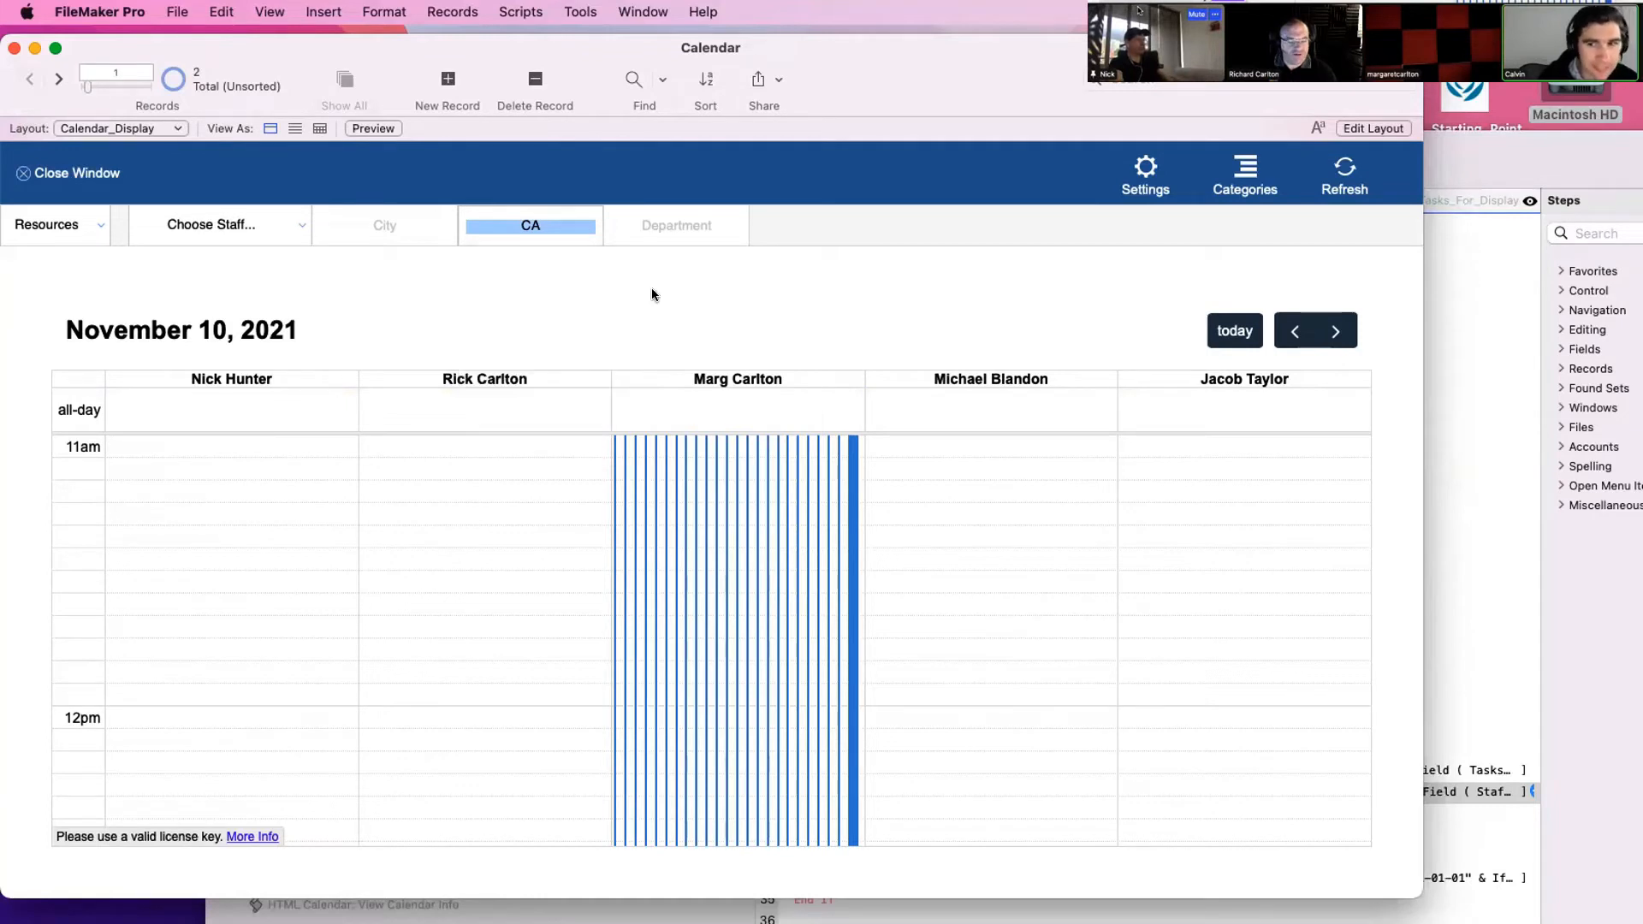
pyautogui.scroll(10, 777, 576)
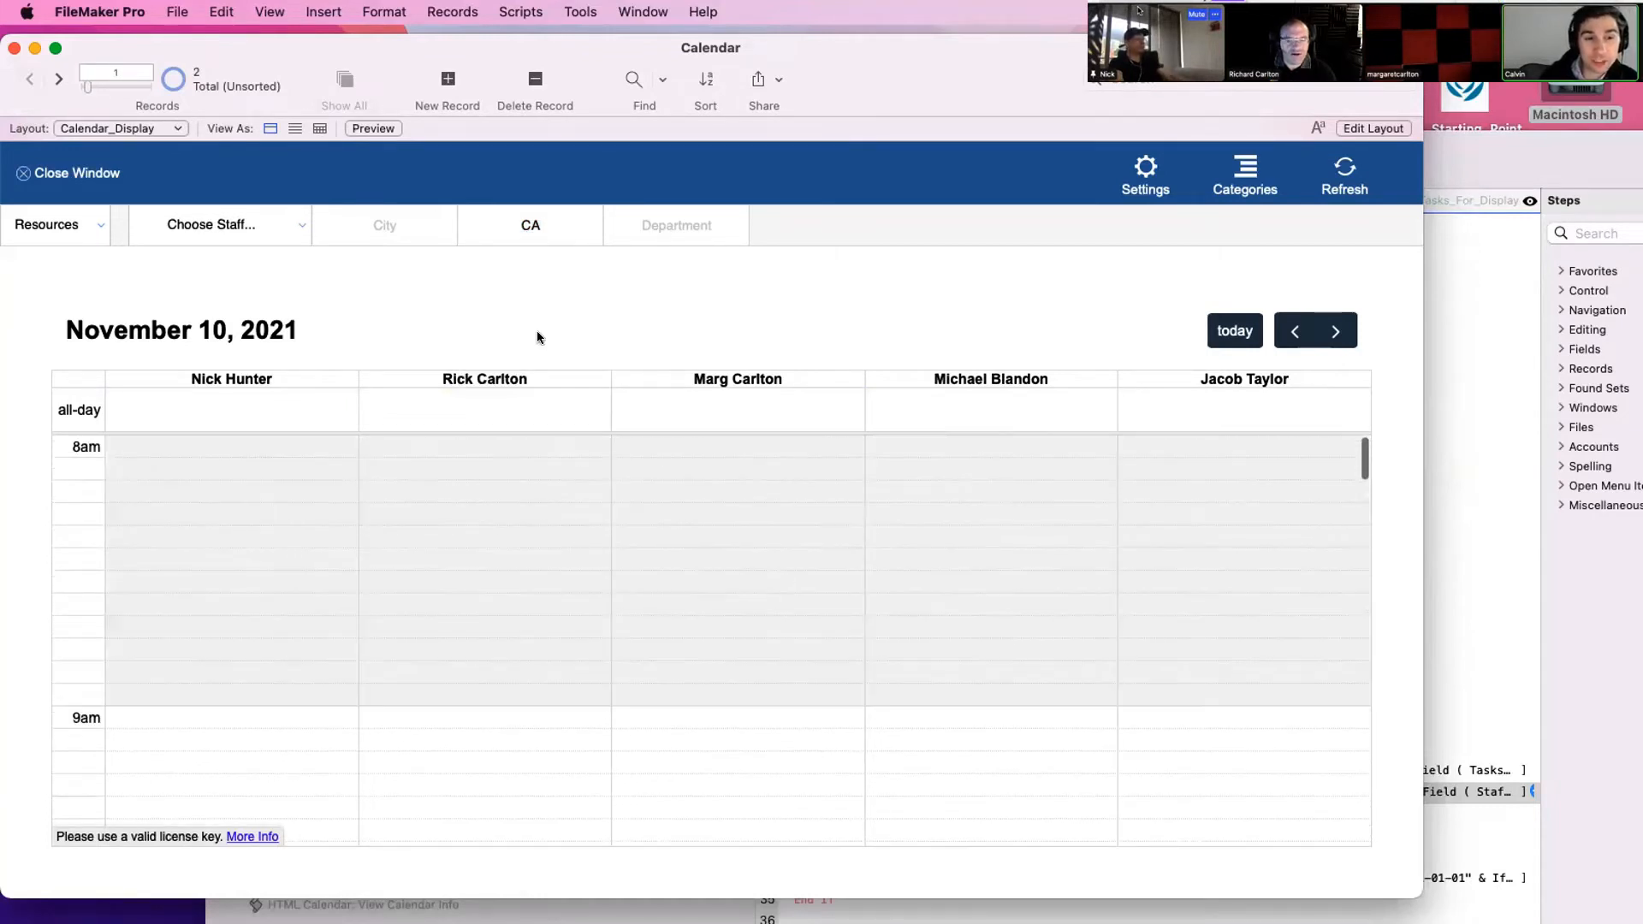
pyautogui.click(1235, 330)
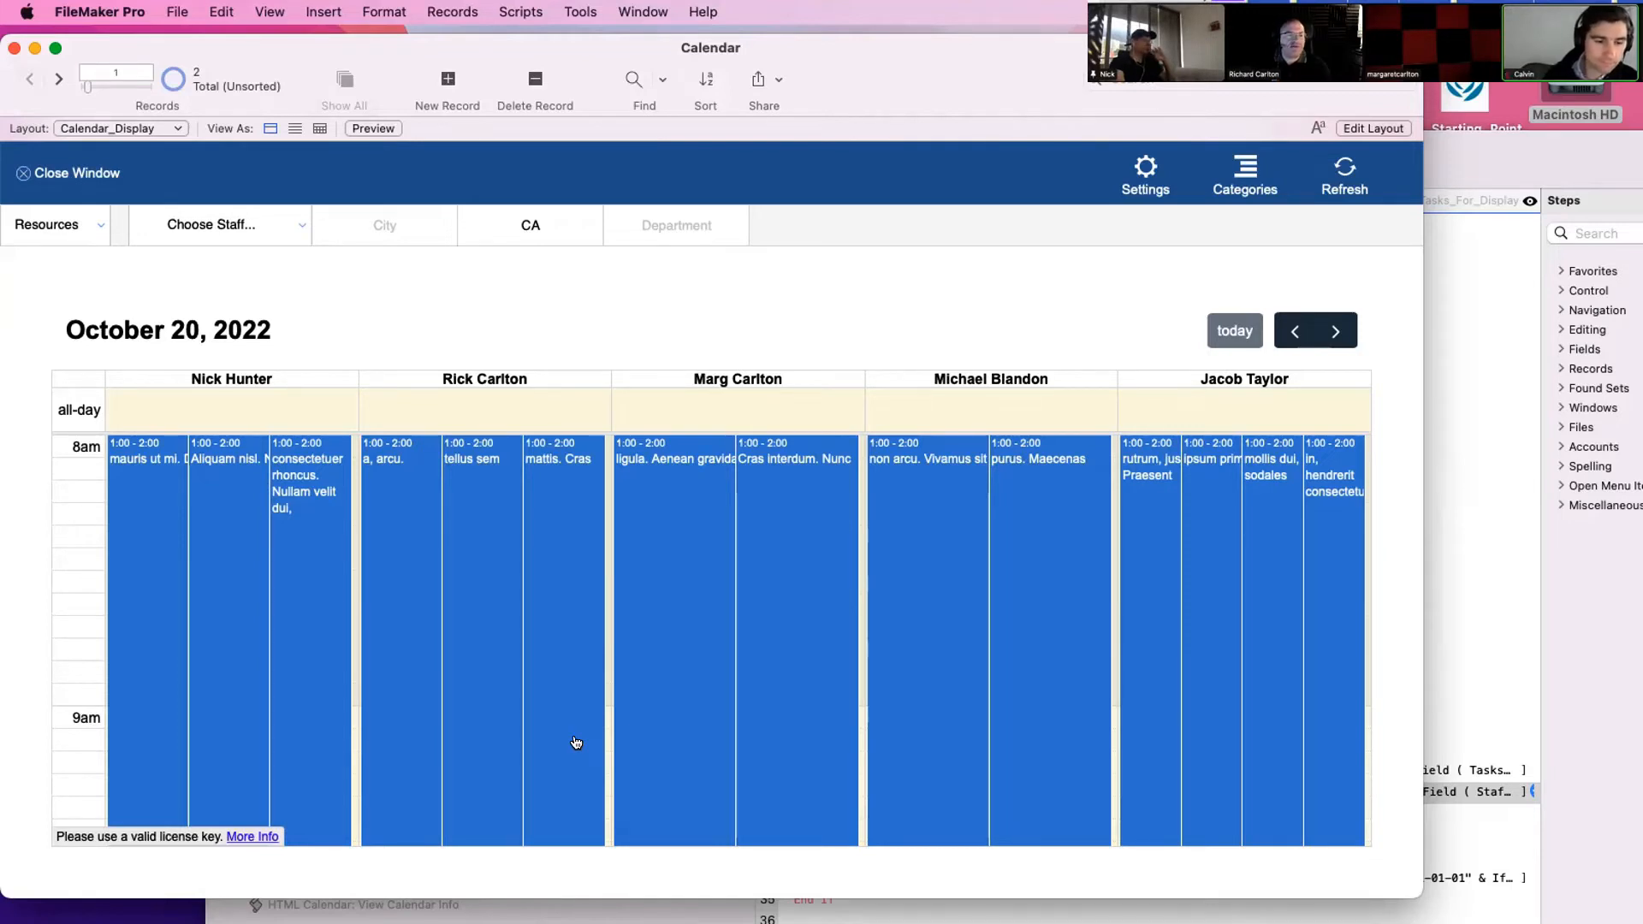
pyautogui.click(387, 237)
pyautogui.click(512, 255)
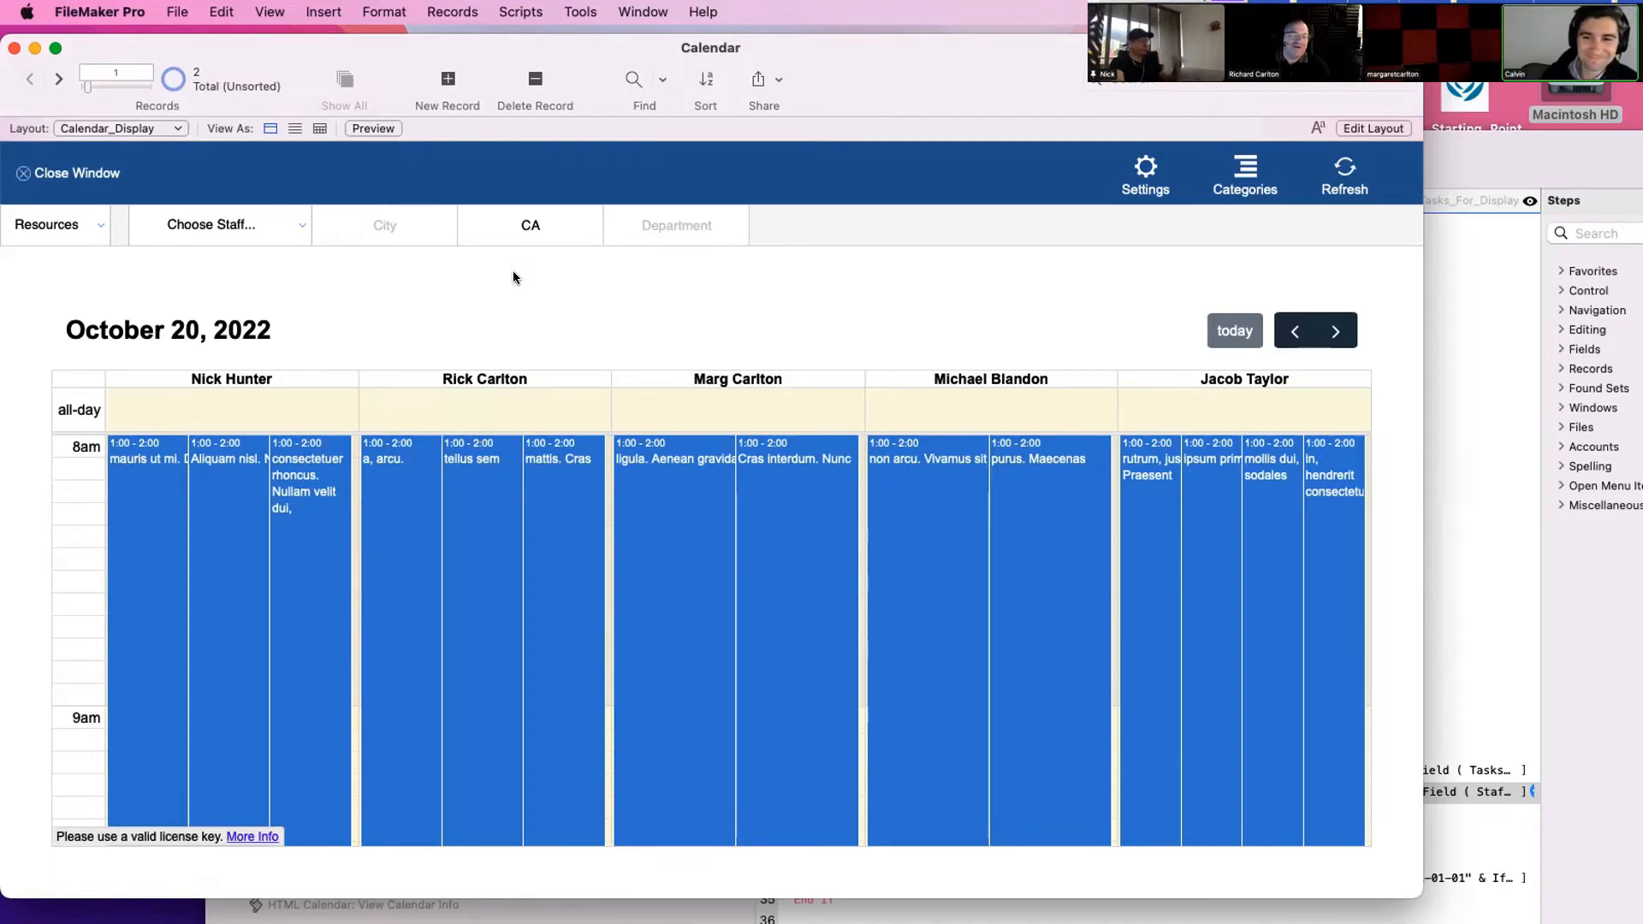
# Examine the global filter fields such as g_City and g_Department in the Calendar table's field definitions, and close them
pyautogui.press('super+shift+d')
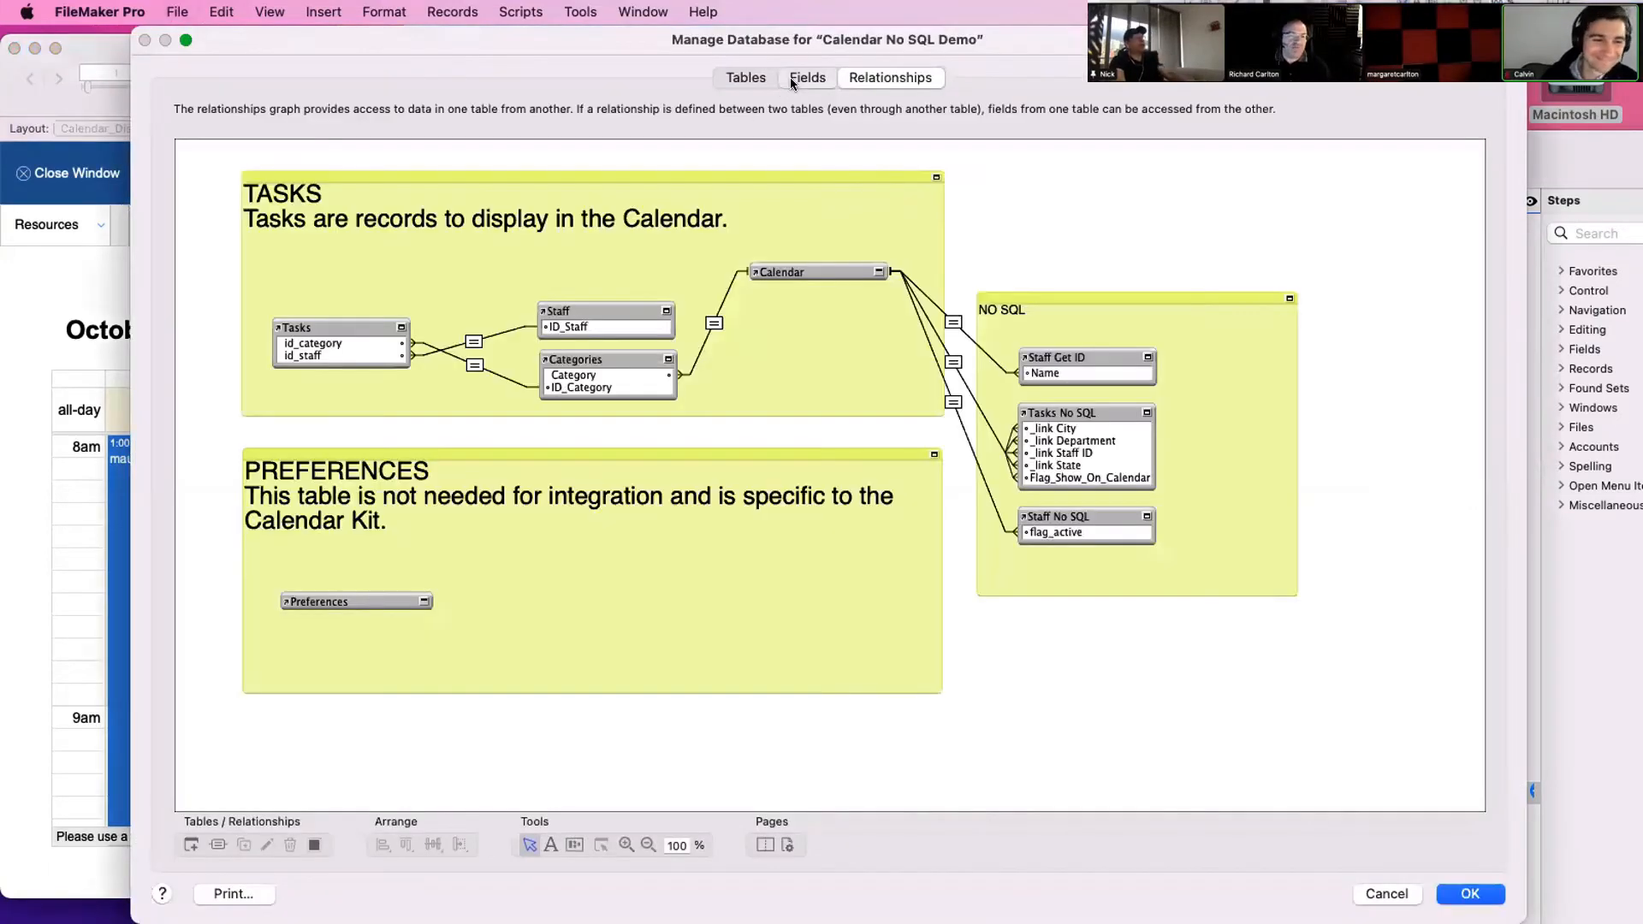
pyautogui.click(793, 79)
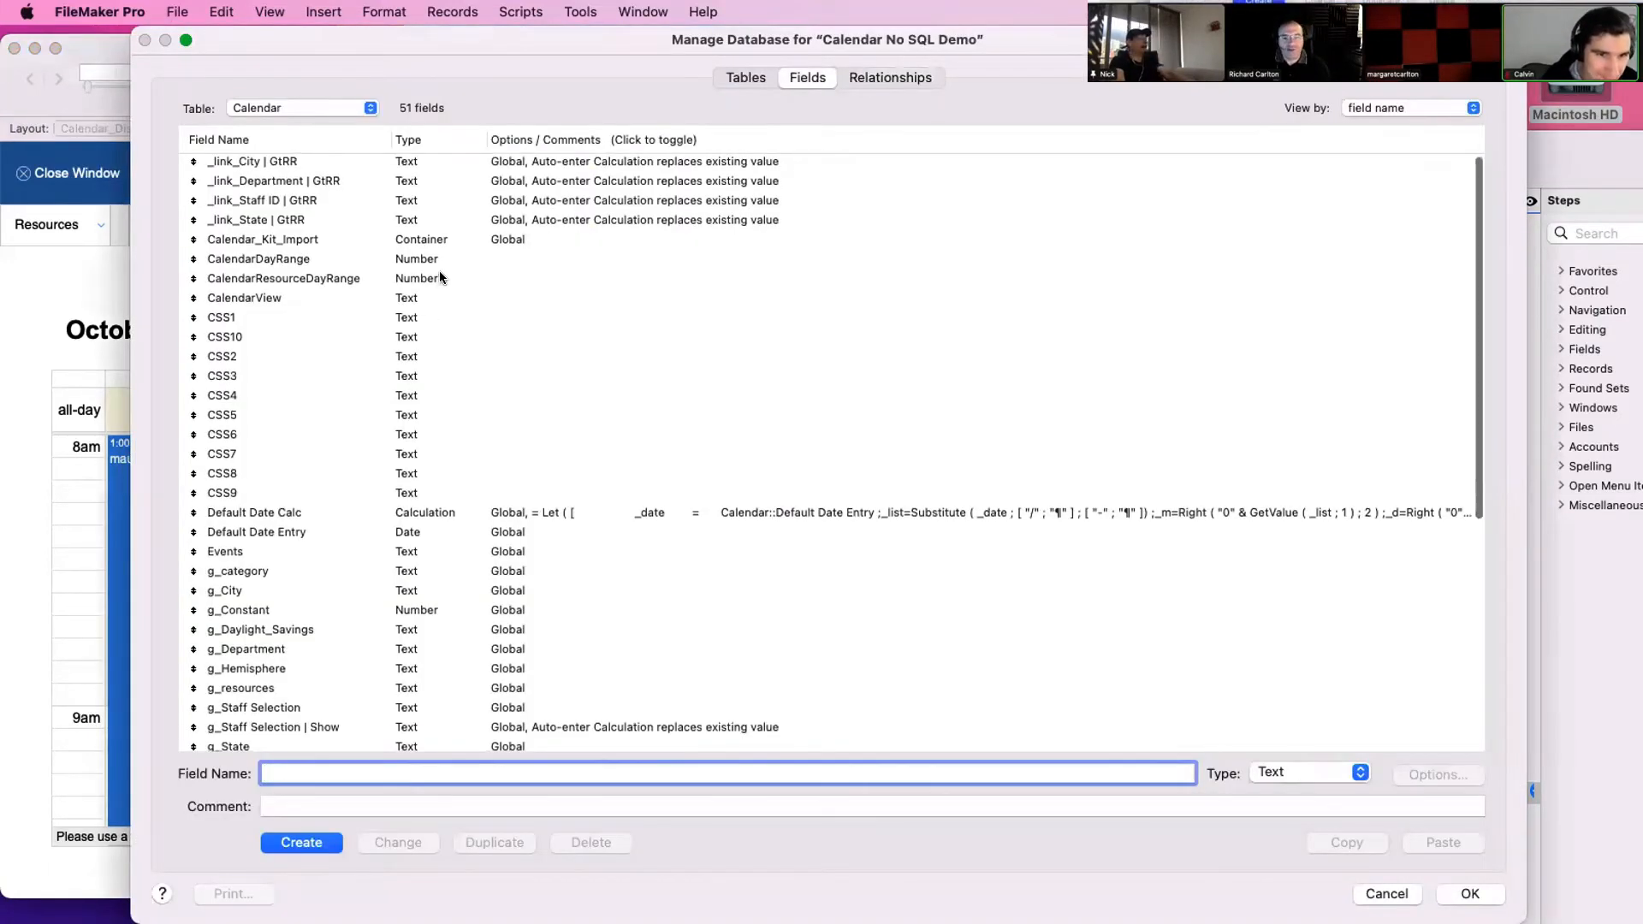
pyautogui.scroll(-5, 440, 485)
pyautogui.scroll(3, 457, 501)
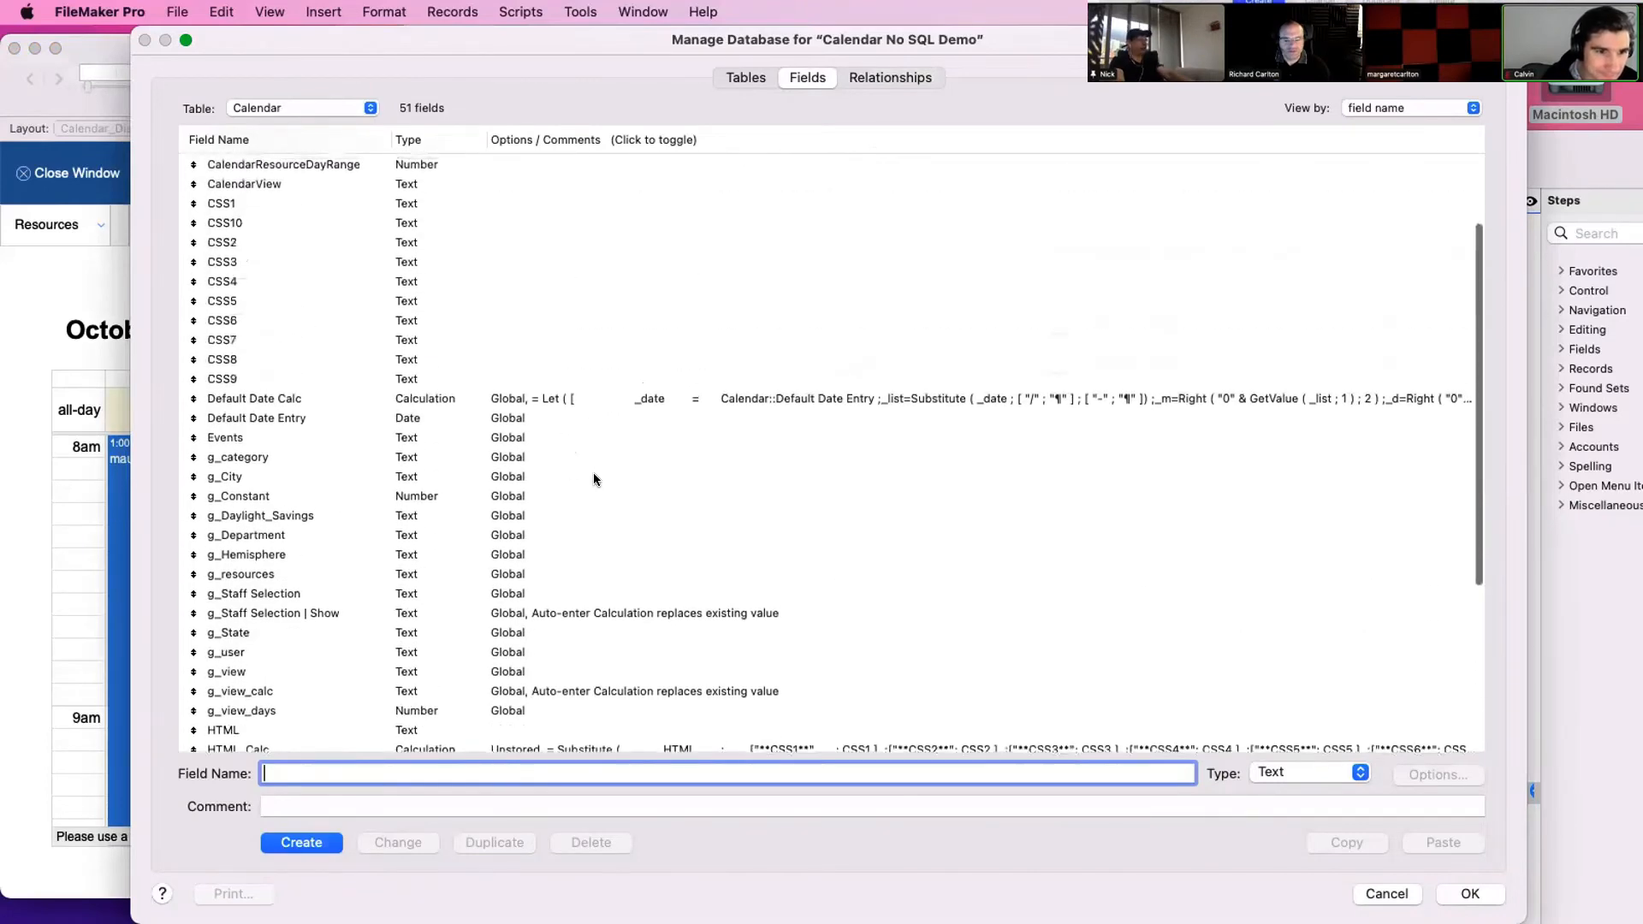
pyautogui.click(594, 479)
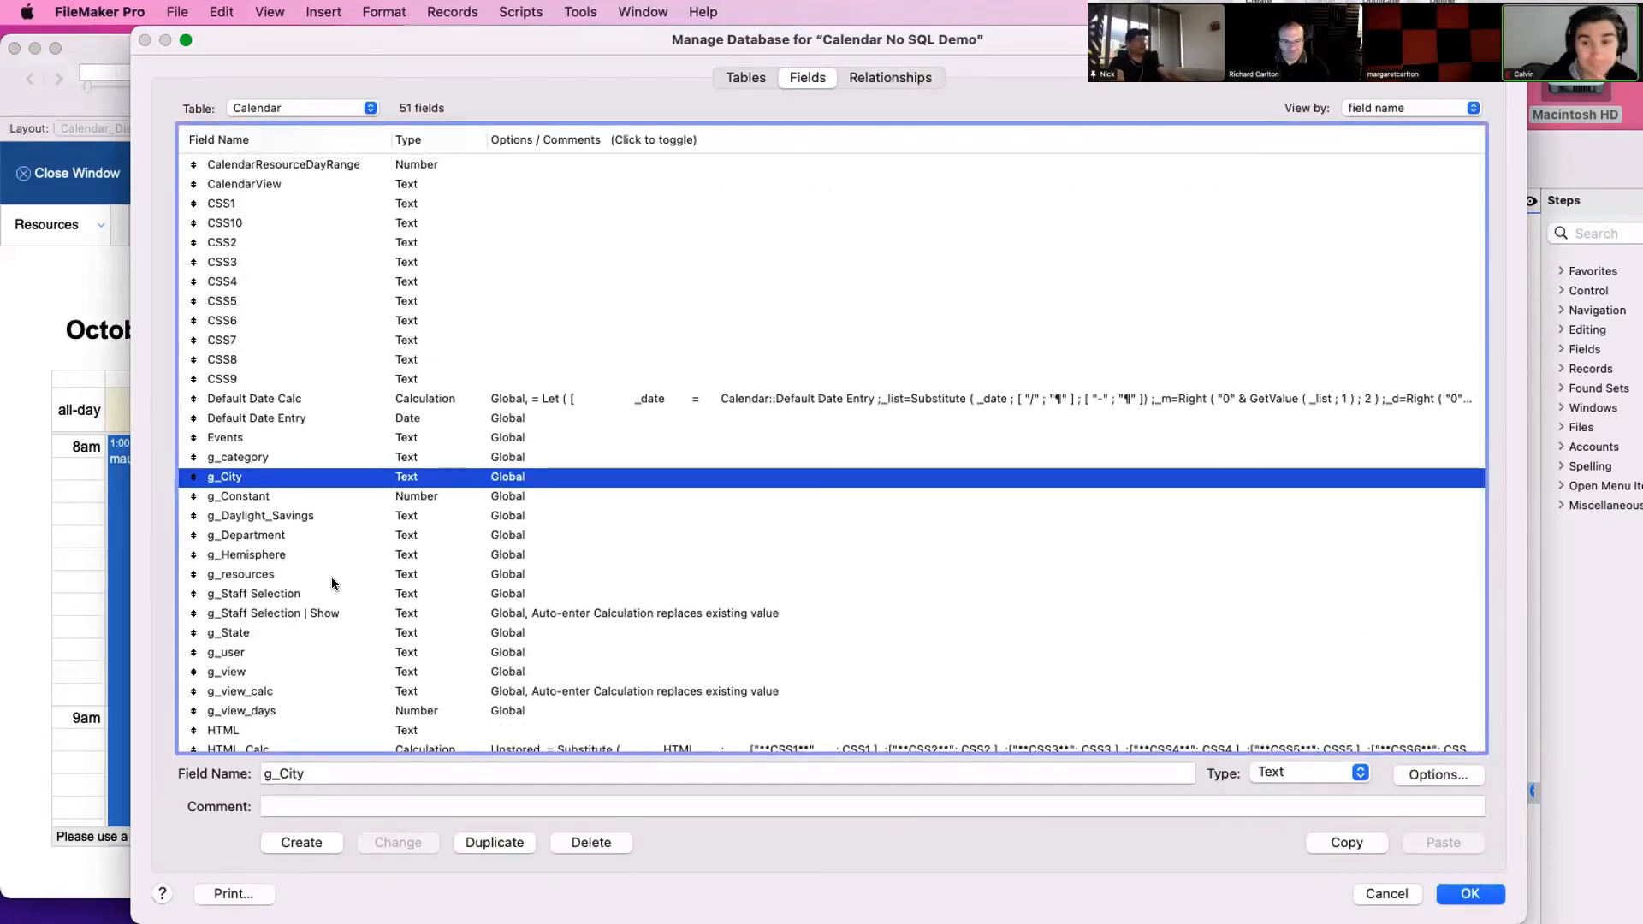
pyautogui.click(407, 558)
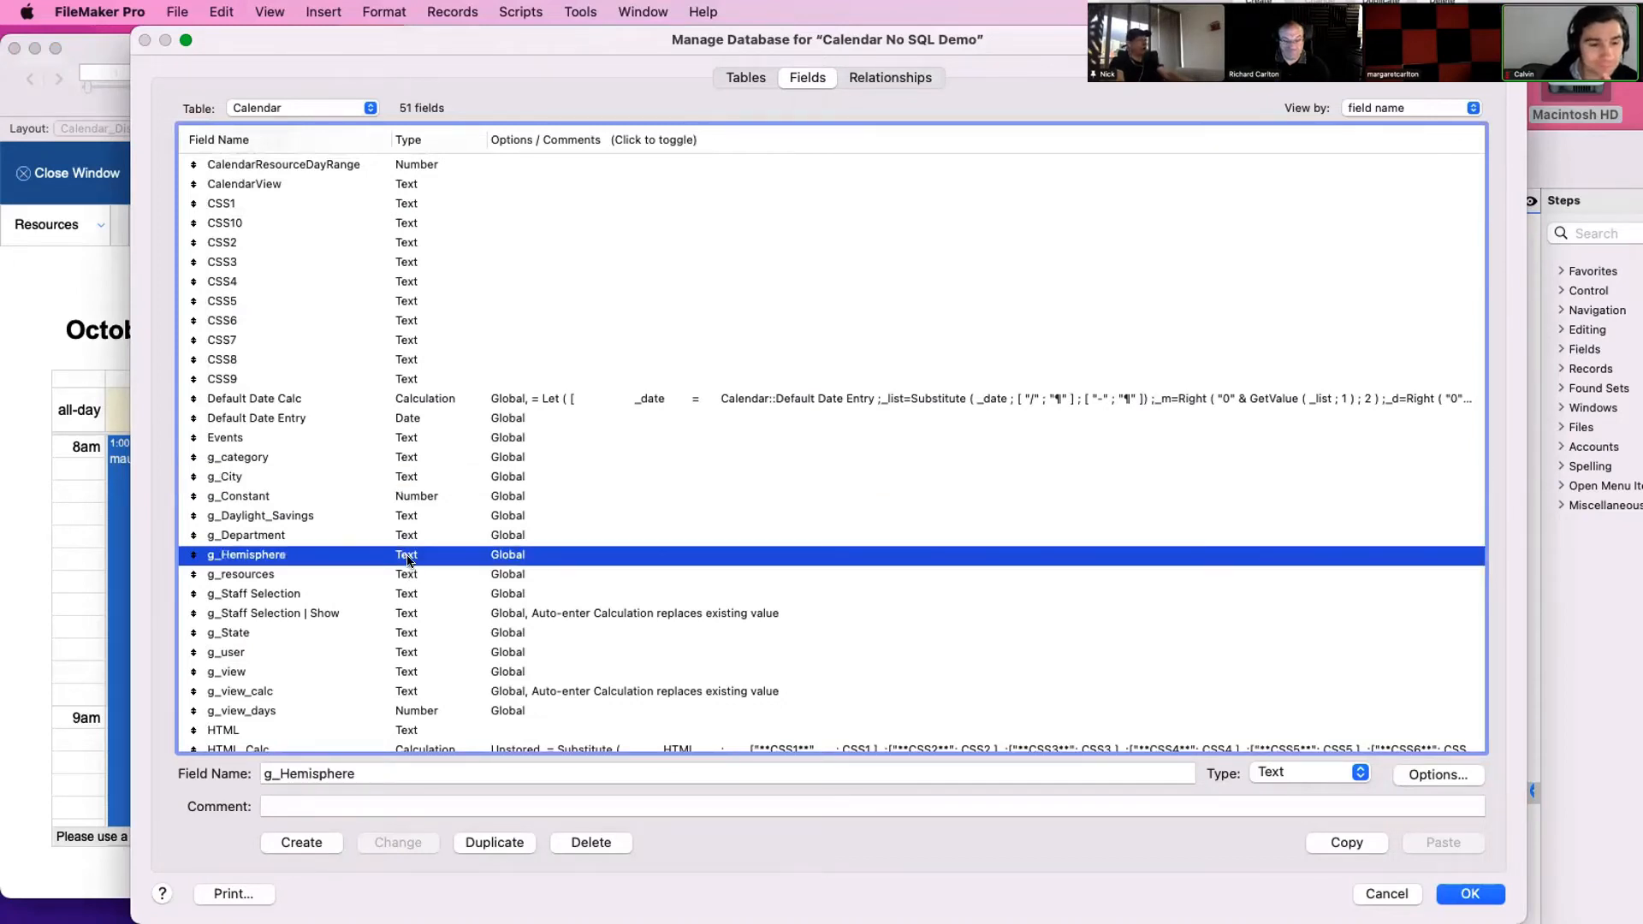
pyautogui.click(386, 528)
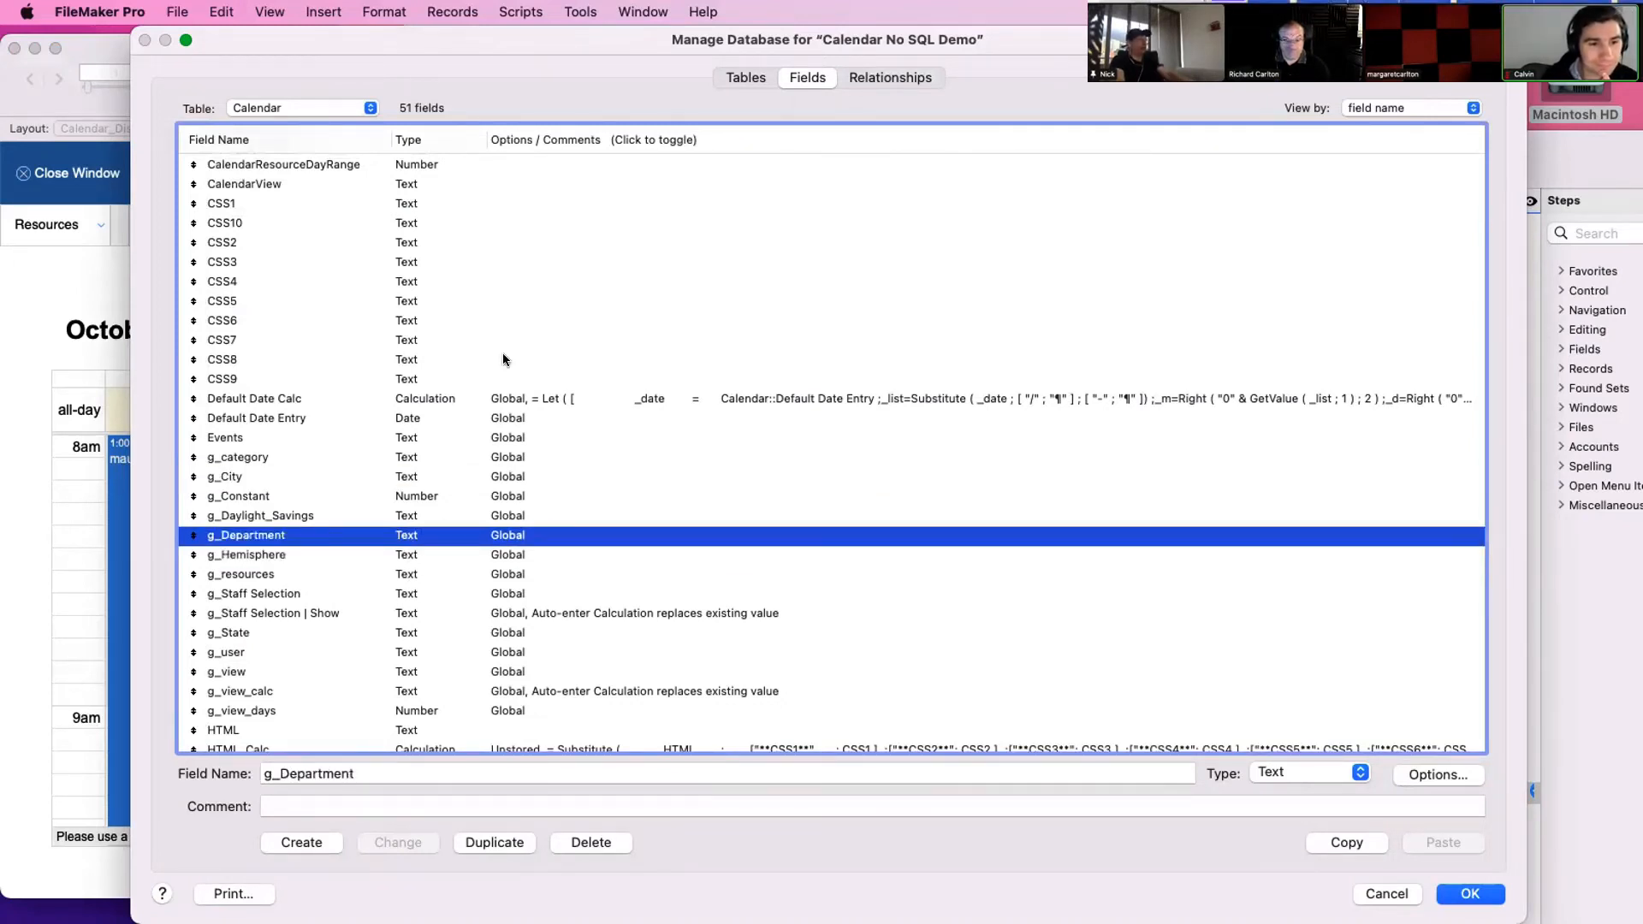
pyautogui.press('Return')
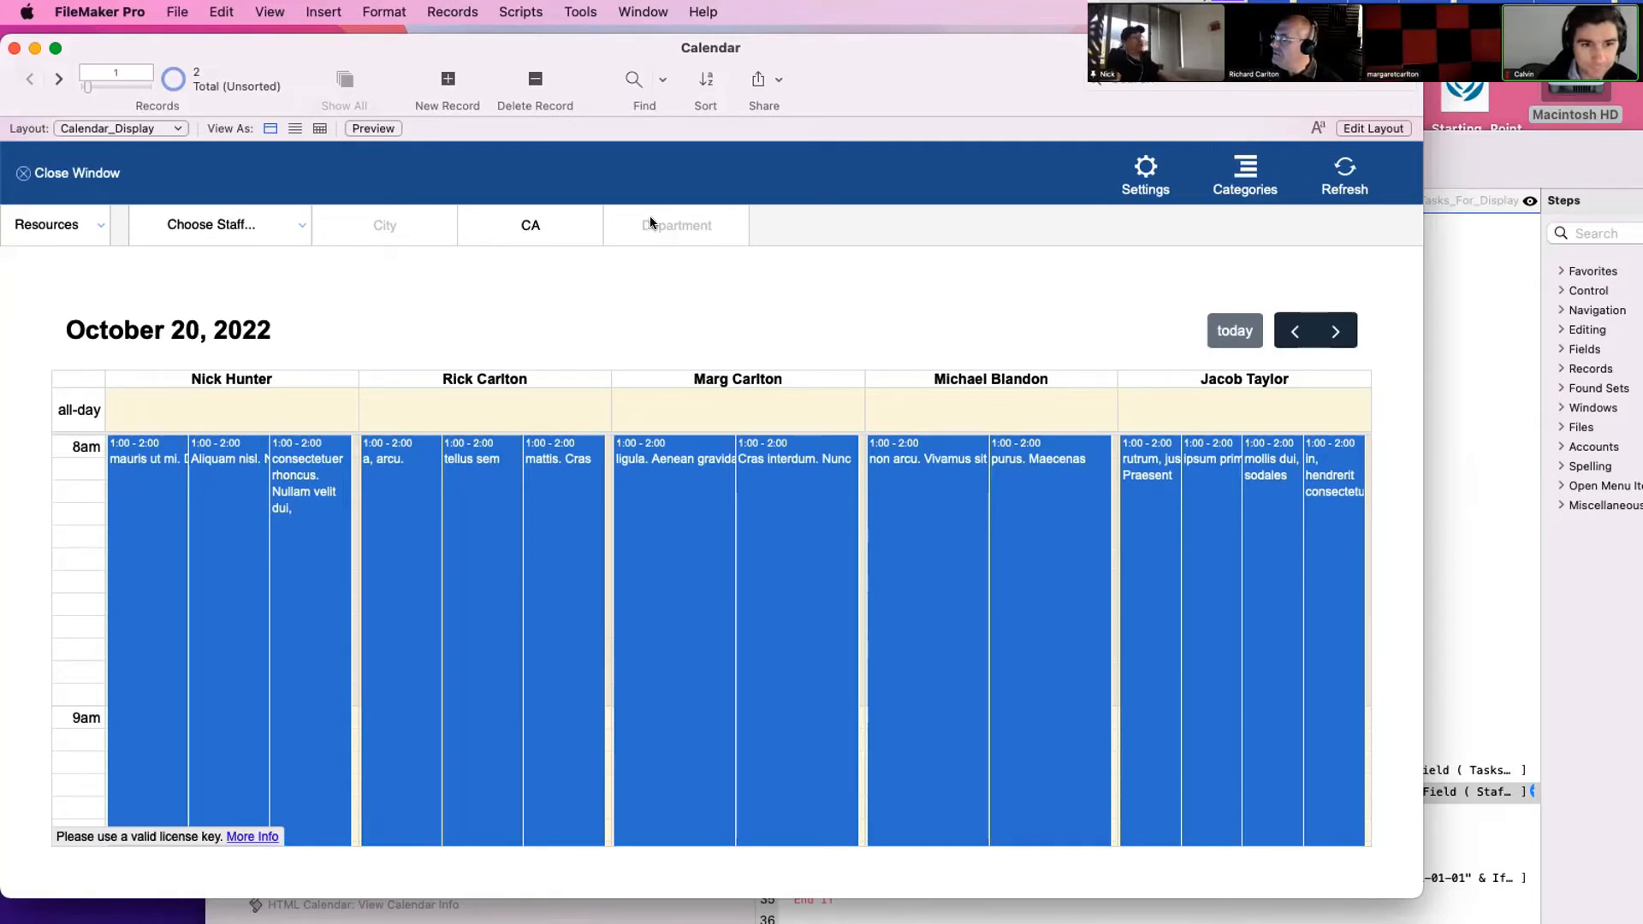
# Filter the Resources calendar by the second, fourth and fifth staff members in the staff list
pyautogui.click(244, 221)
pyautogui.click(410, 255)
pyautogui.click(414, 240)
pyautogui.click(414, 210)
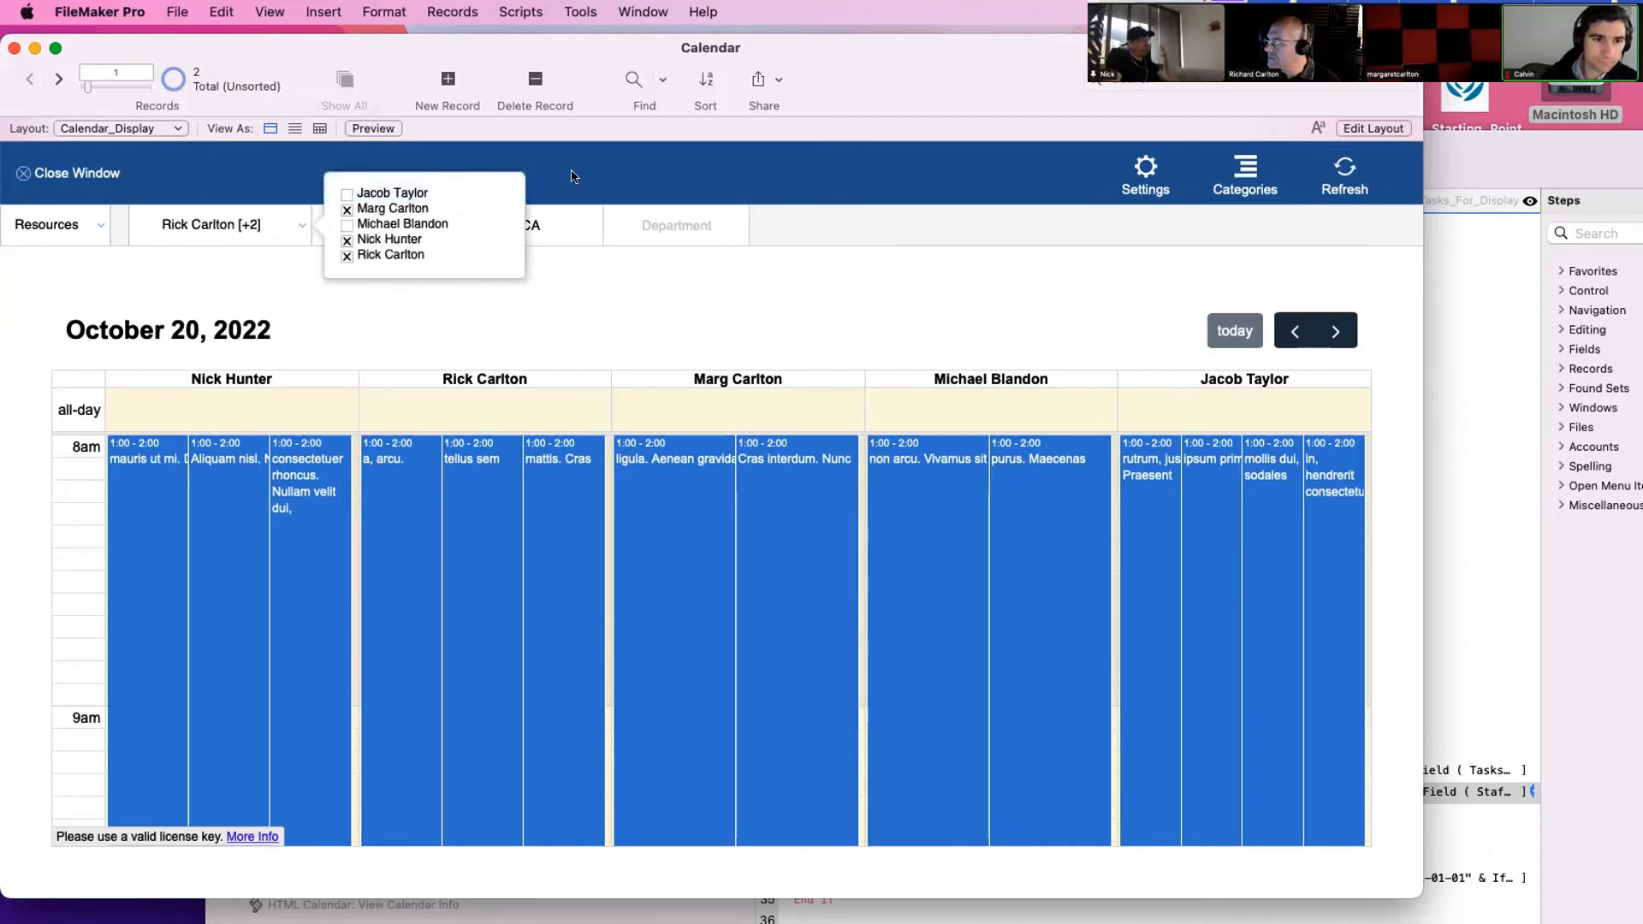
pyautogui.click(573, 177)
pyautogui.scroll(5, 594, 522)
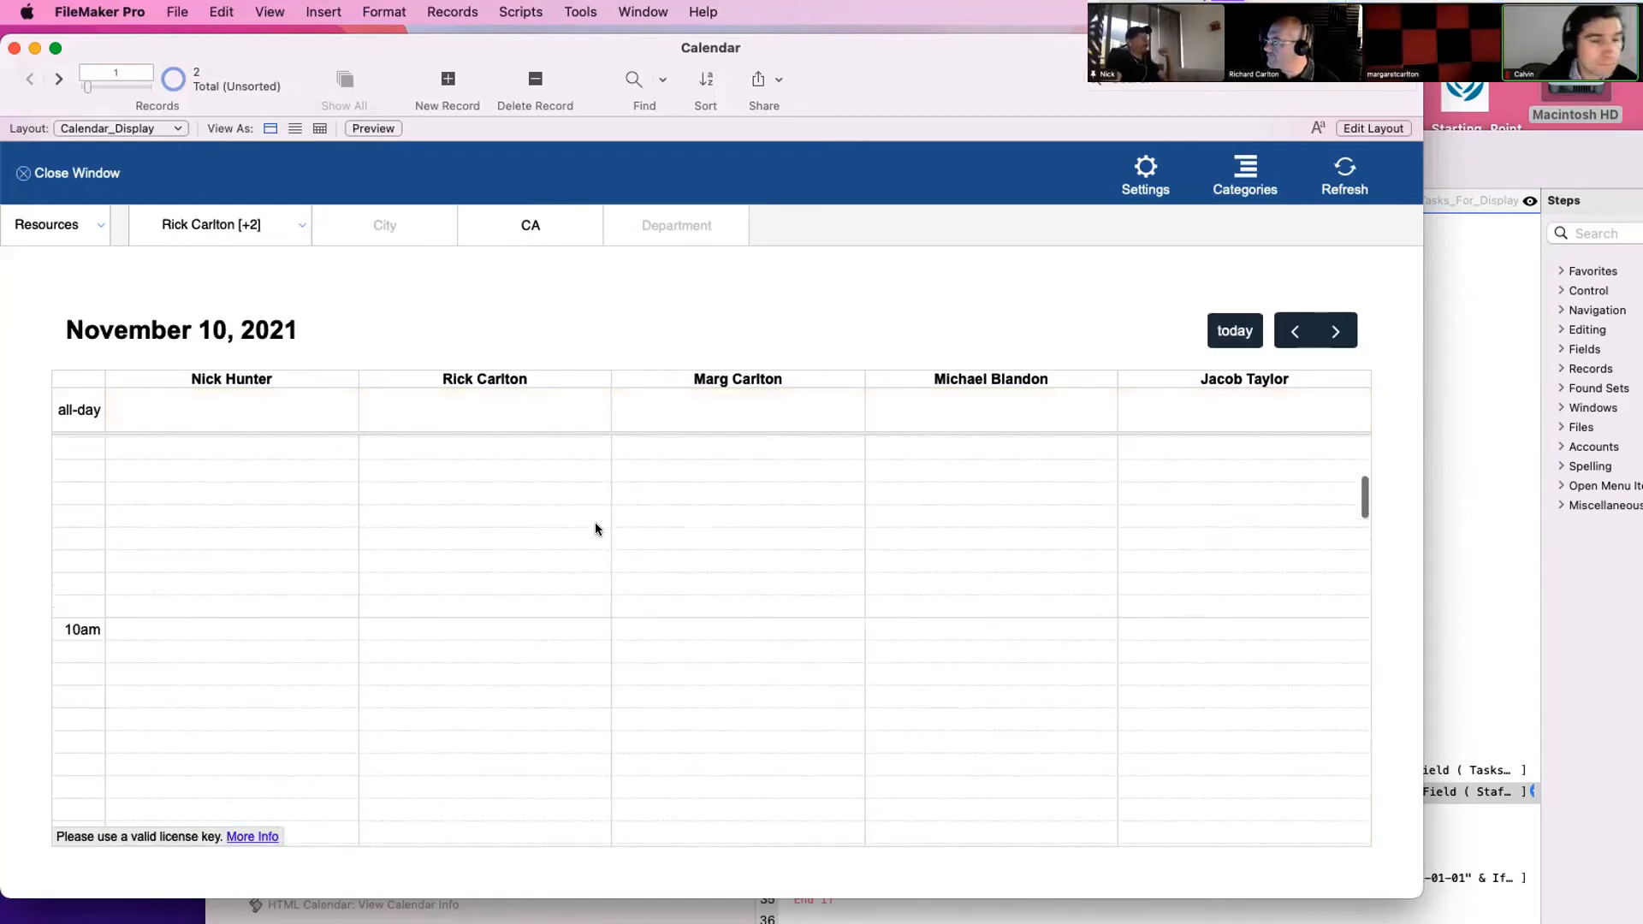
# Clear the State filter and review the tasks of the three selected staff members
pyautogui.click(552, 240)
pyautogui.press('Escape')
pyautogui.press('BackSpace')
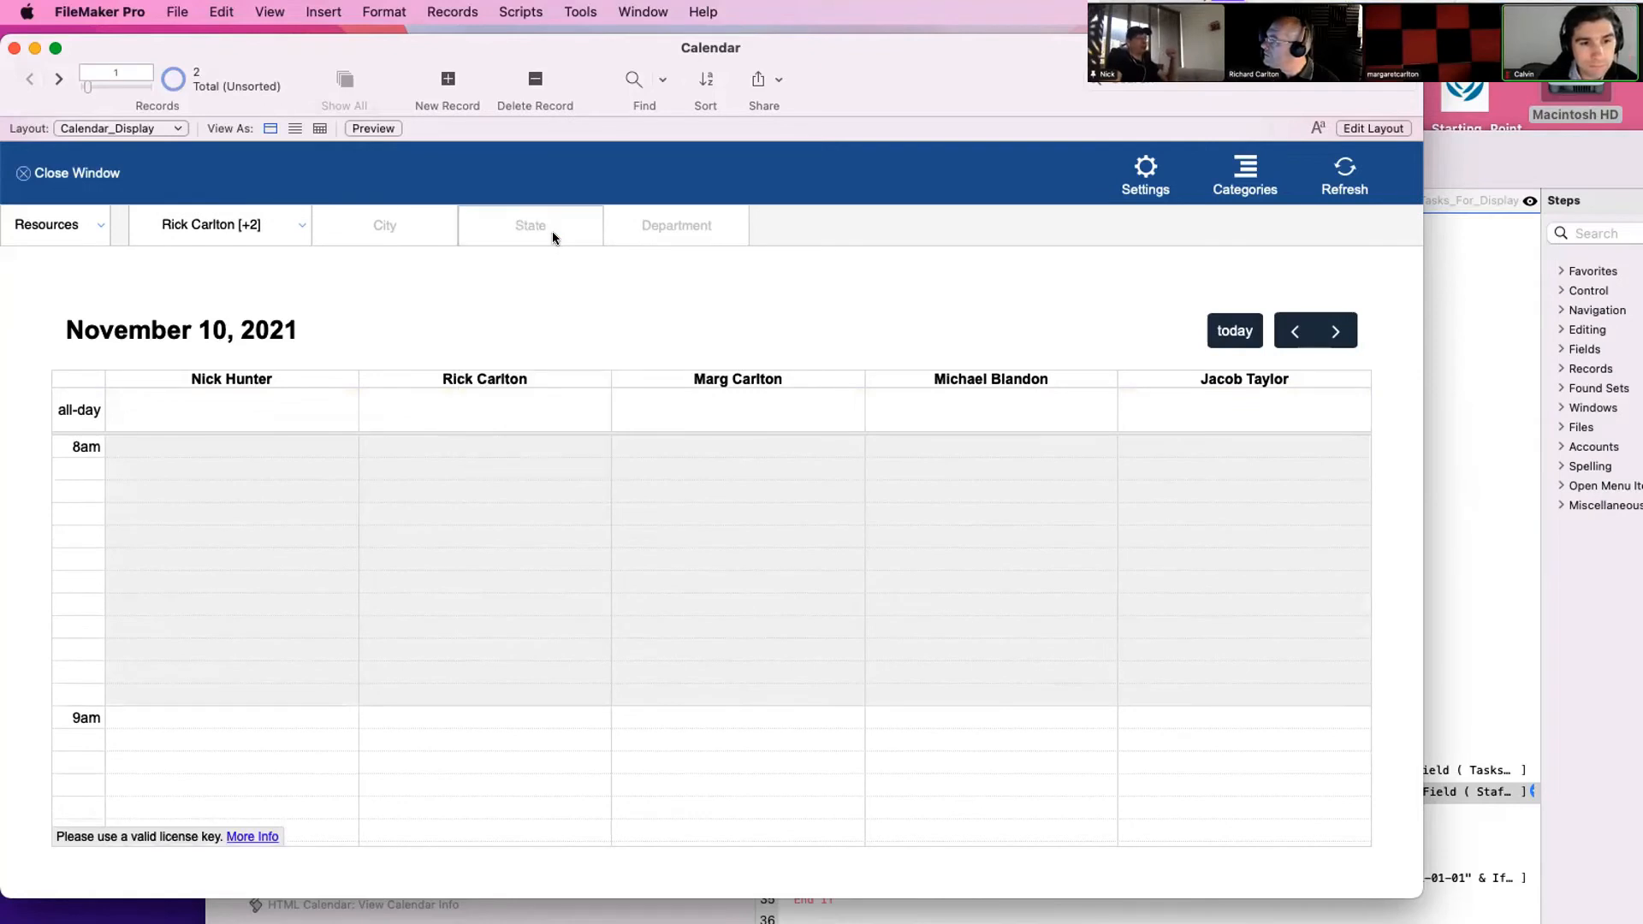
pyautogui.click(583, 272)
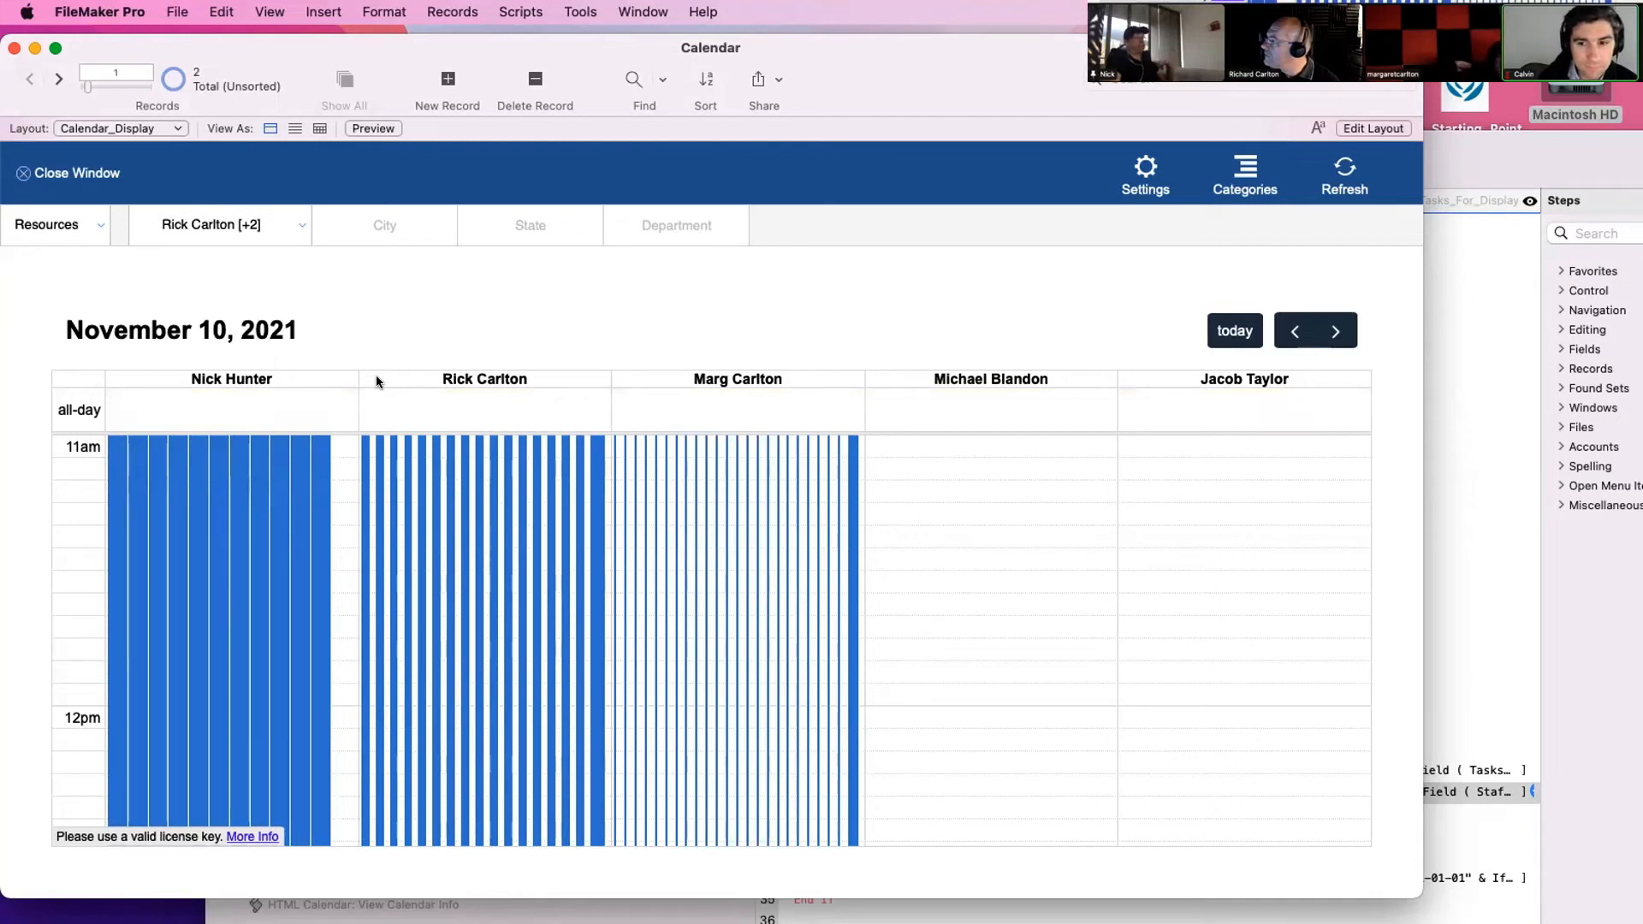
pyautogui.scroll(2, 432, 445)
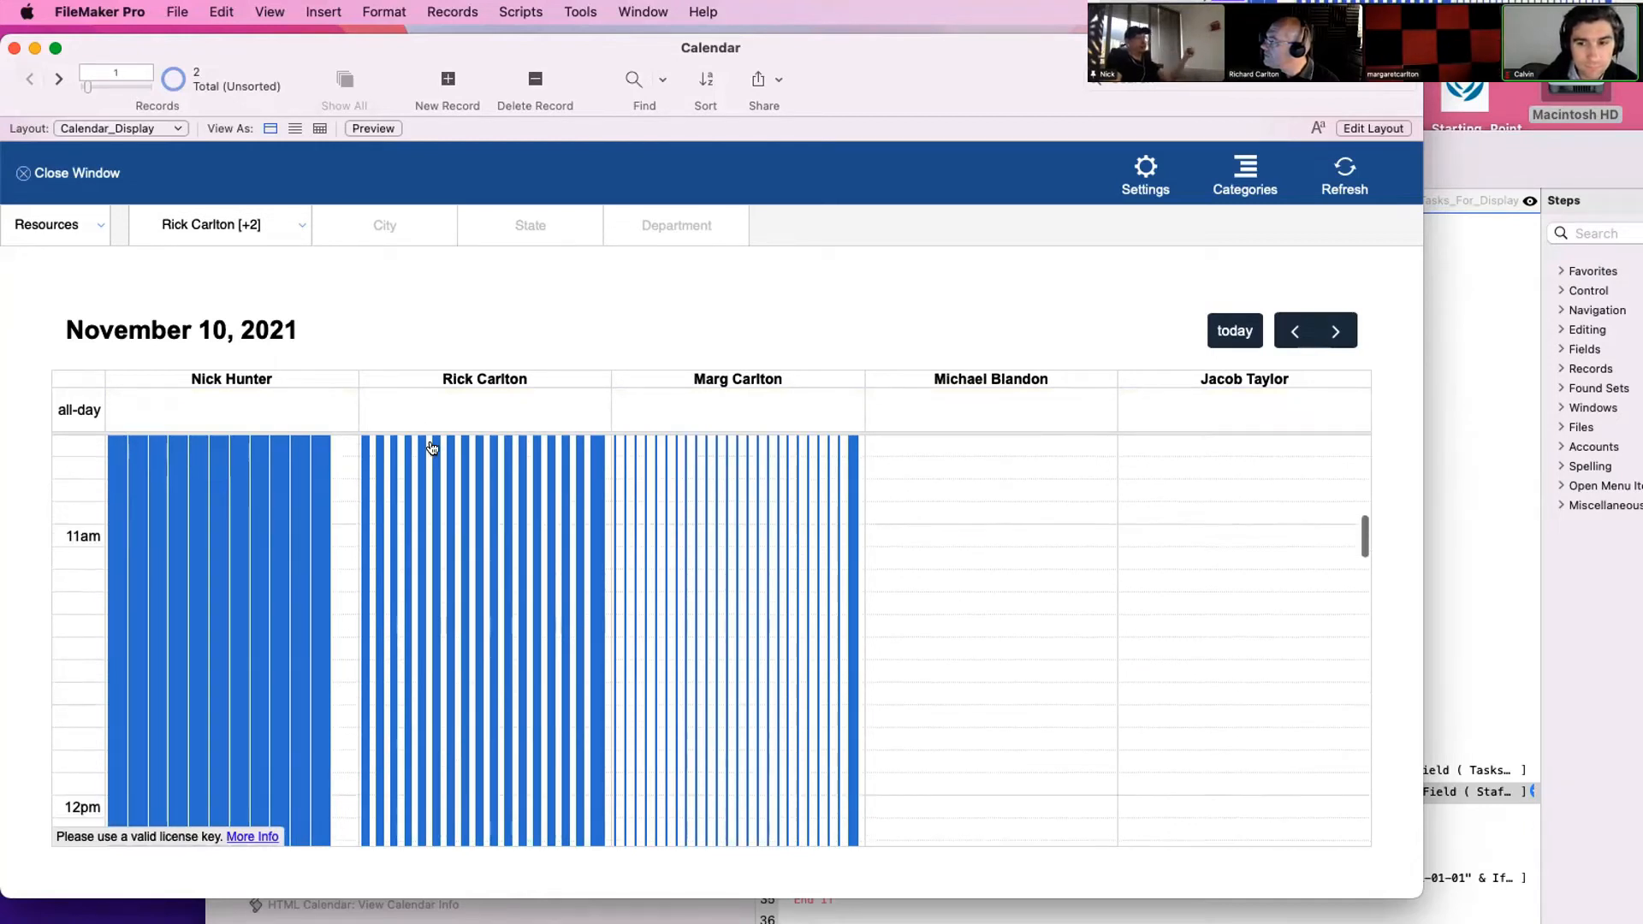
pyautogui.scroll(10, 431, 445)
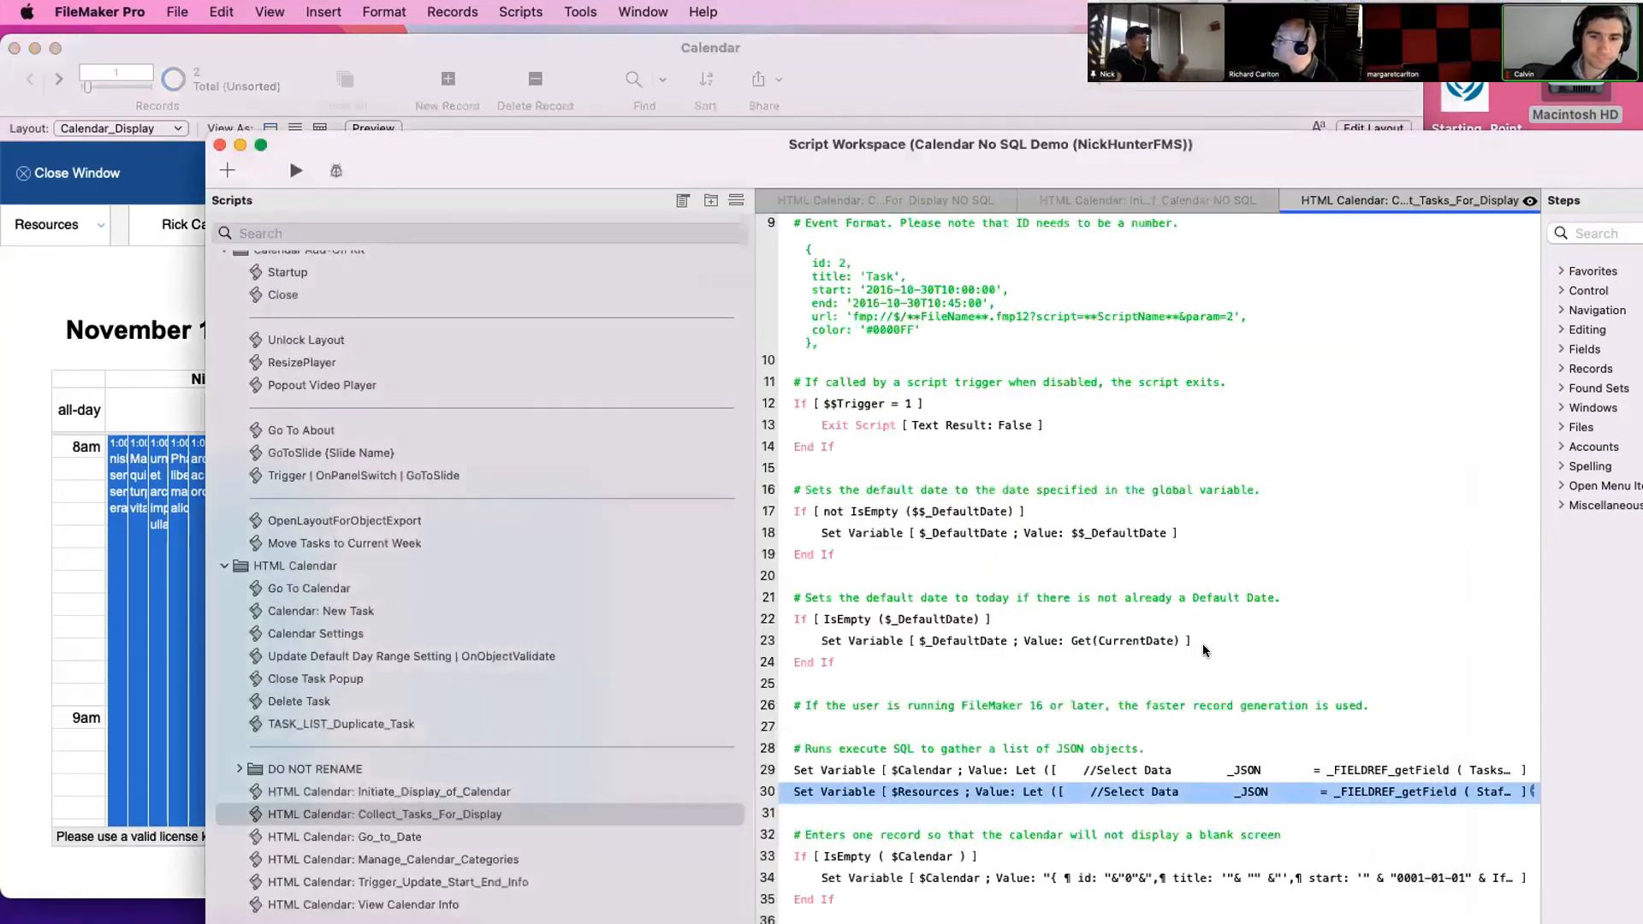
# Open the $Calendar variable's calculation in the Collect_Tasks_For_Display script and examine its Where criteria
pyautogui.click(1532, 565)
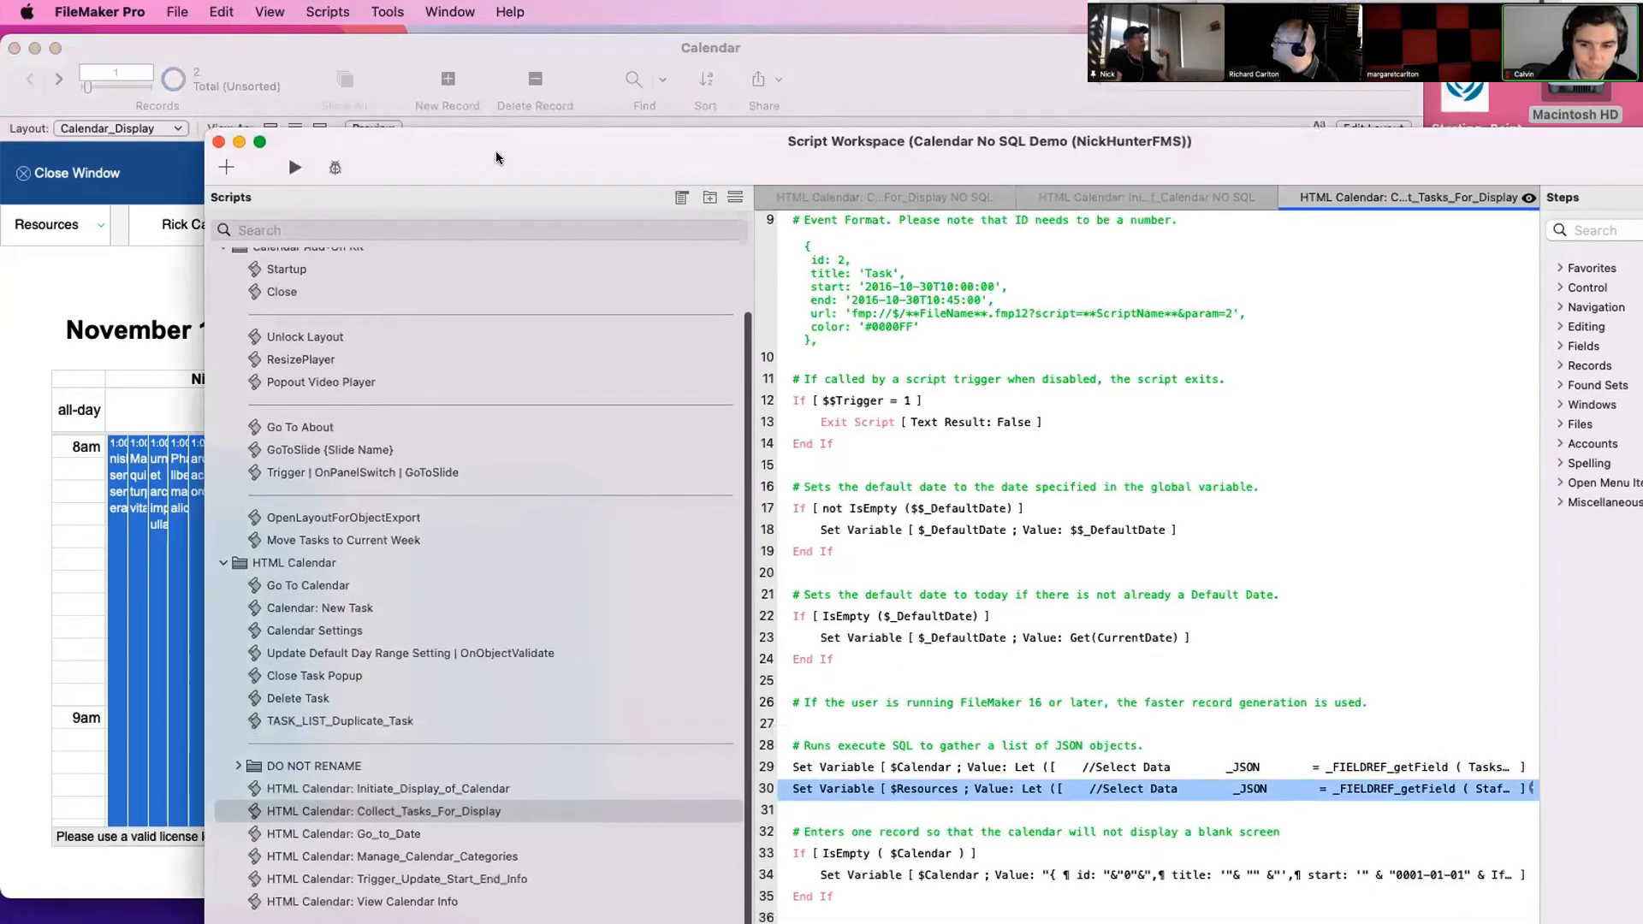
pyautogui.moveTo(492, 148); pyautogui.dragTo(463, 58)
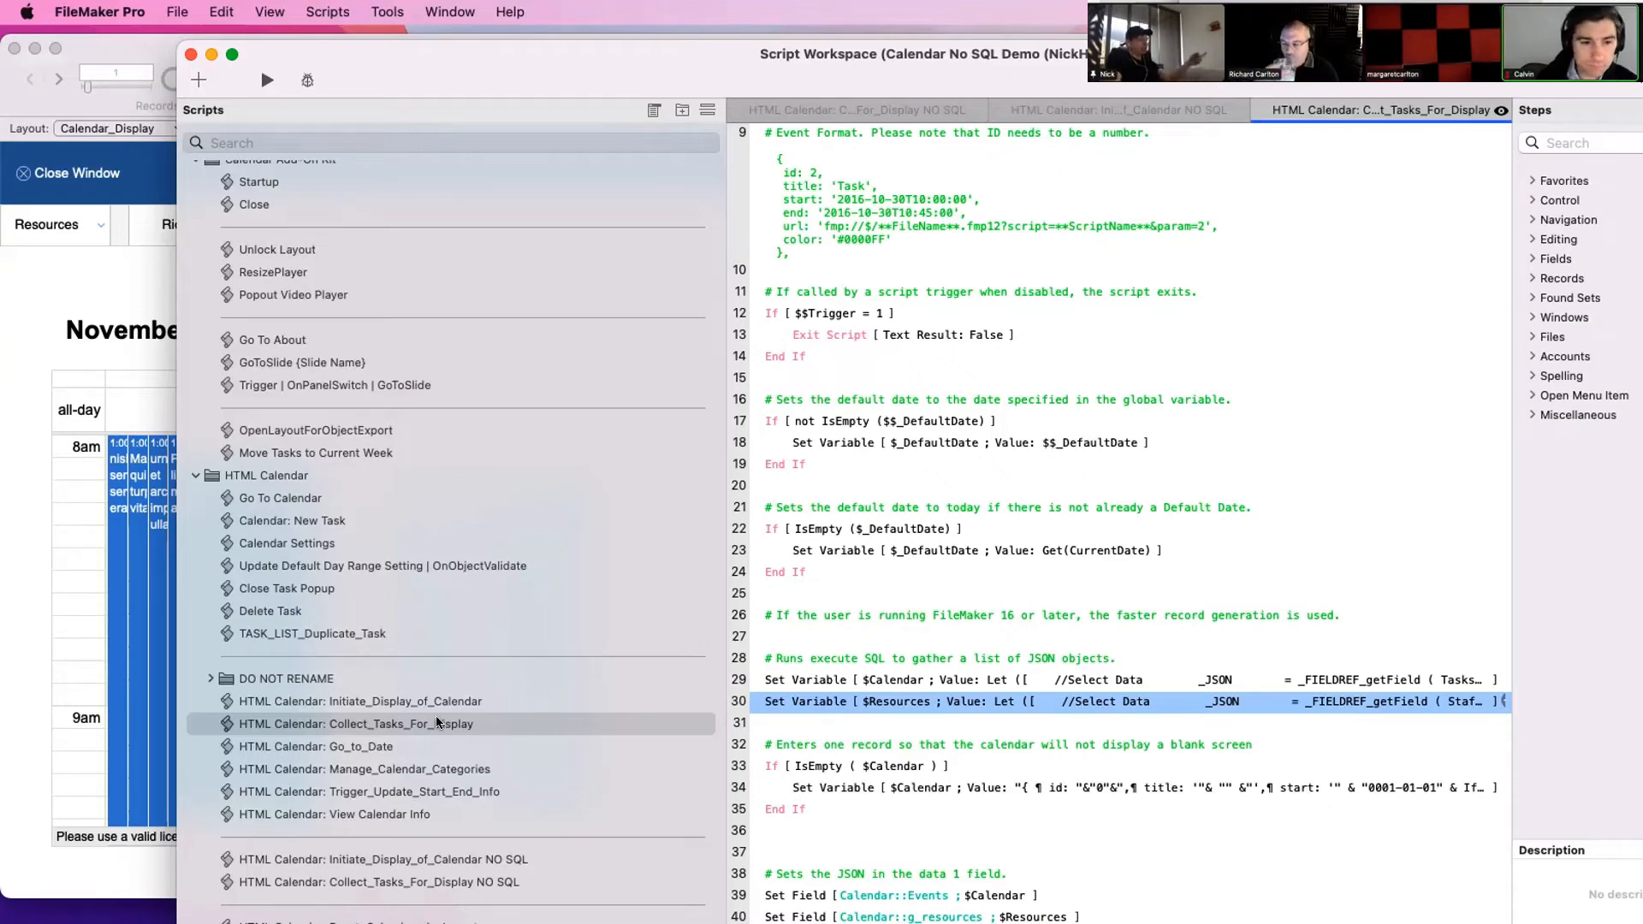
pyautogui.doubleClick(1189, 681)
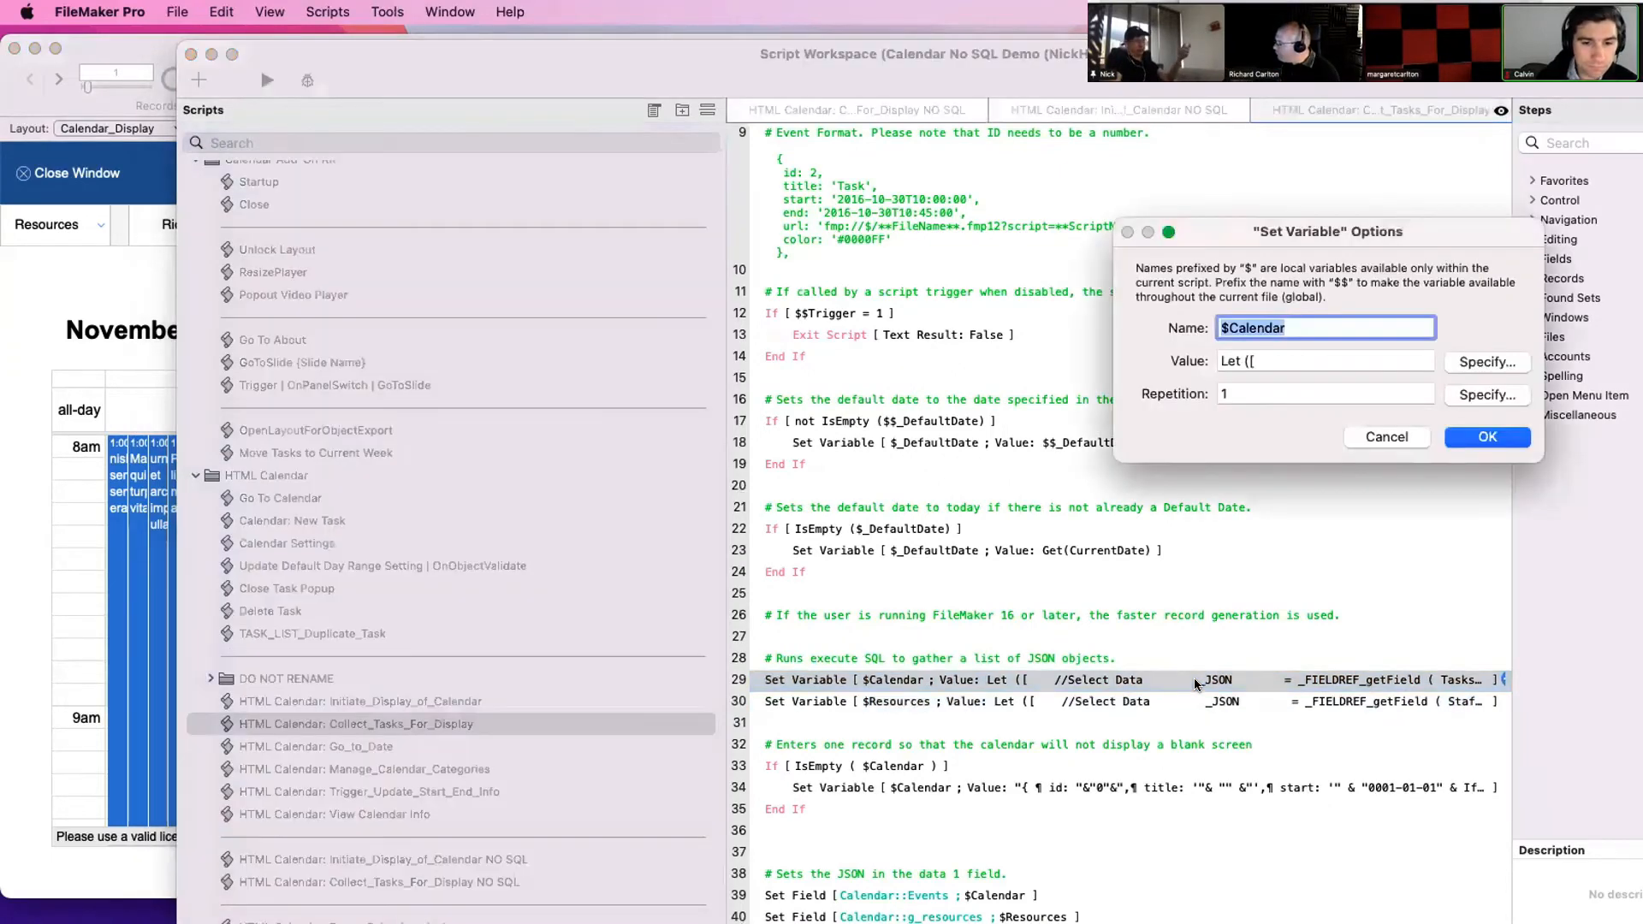
pyautogui.click(1473, 361)
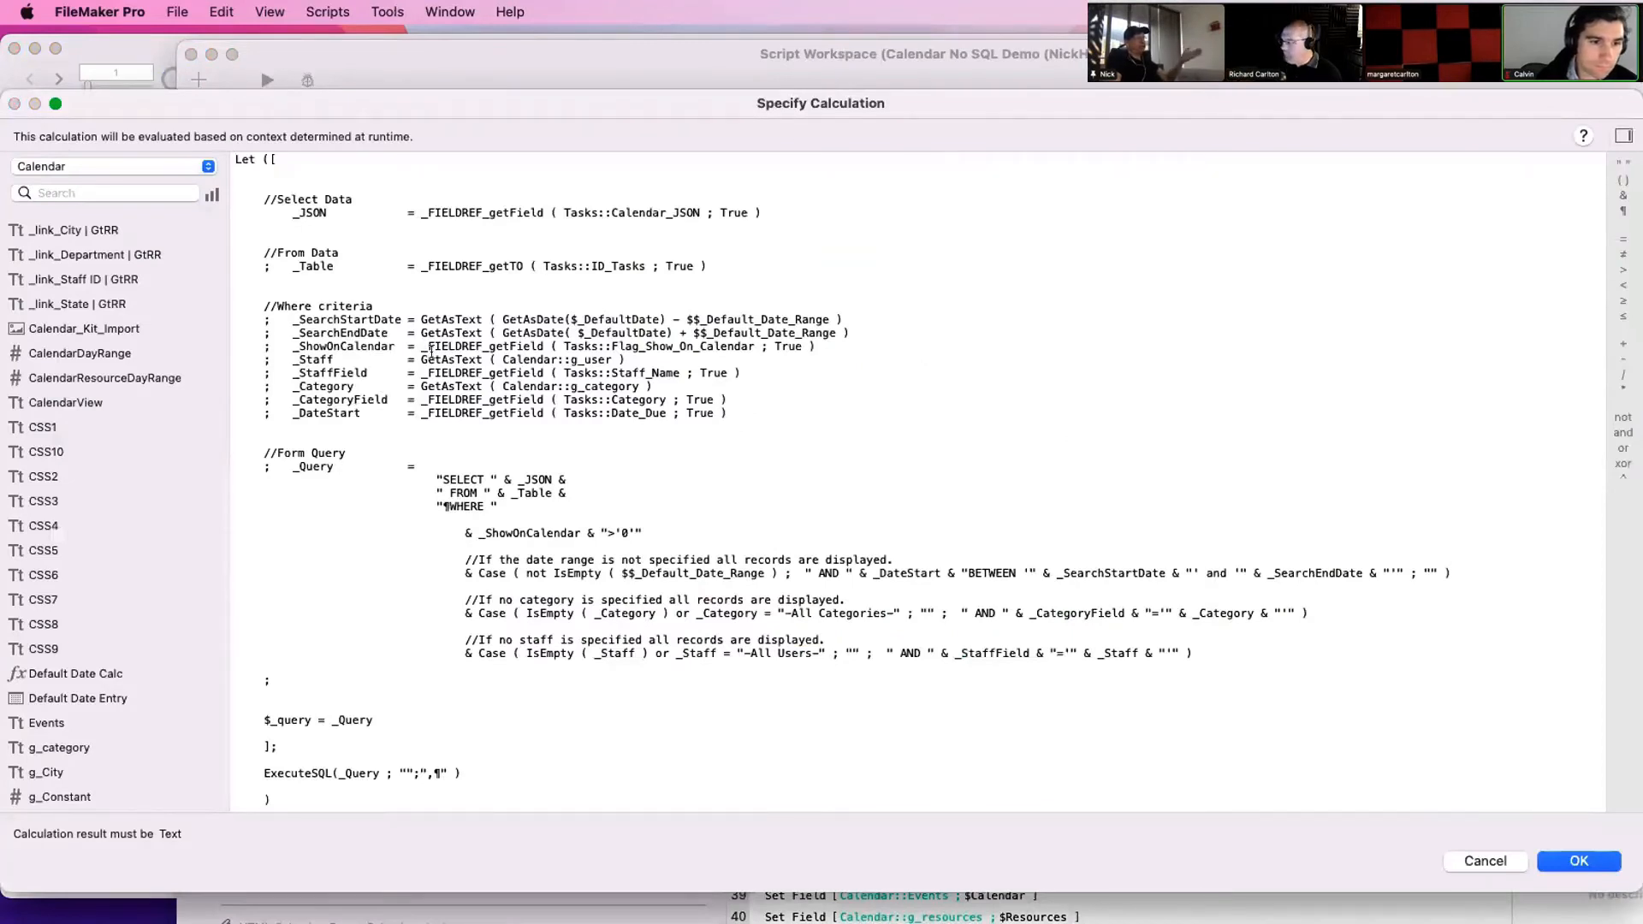
pyautogui.moveTo(421, 374); pyautogui.dragTo(226, 297)
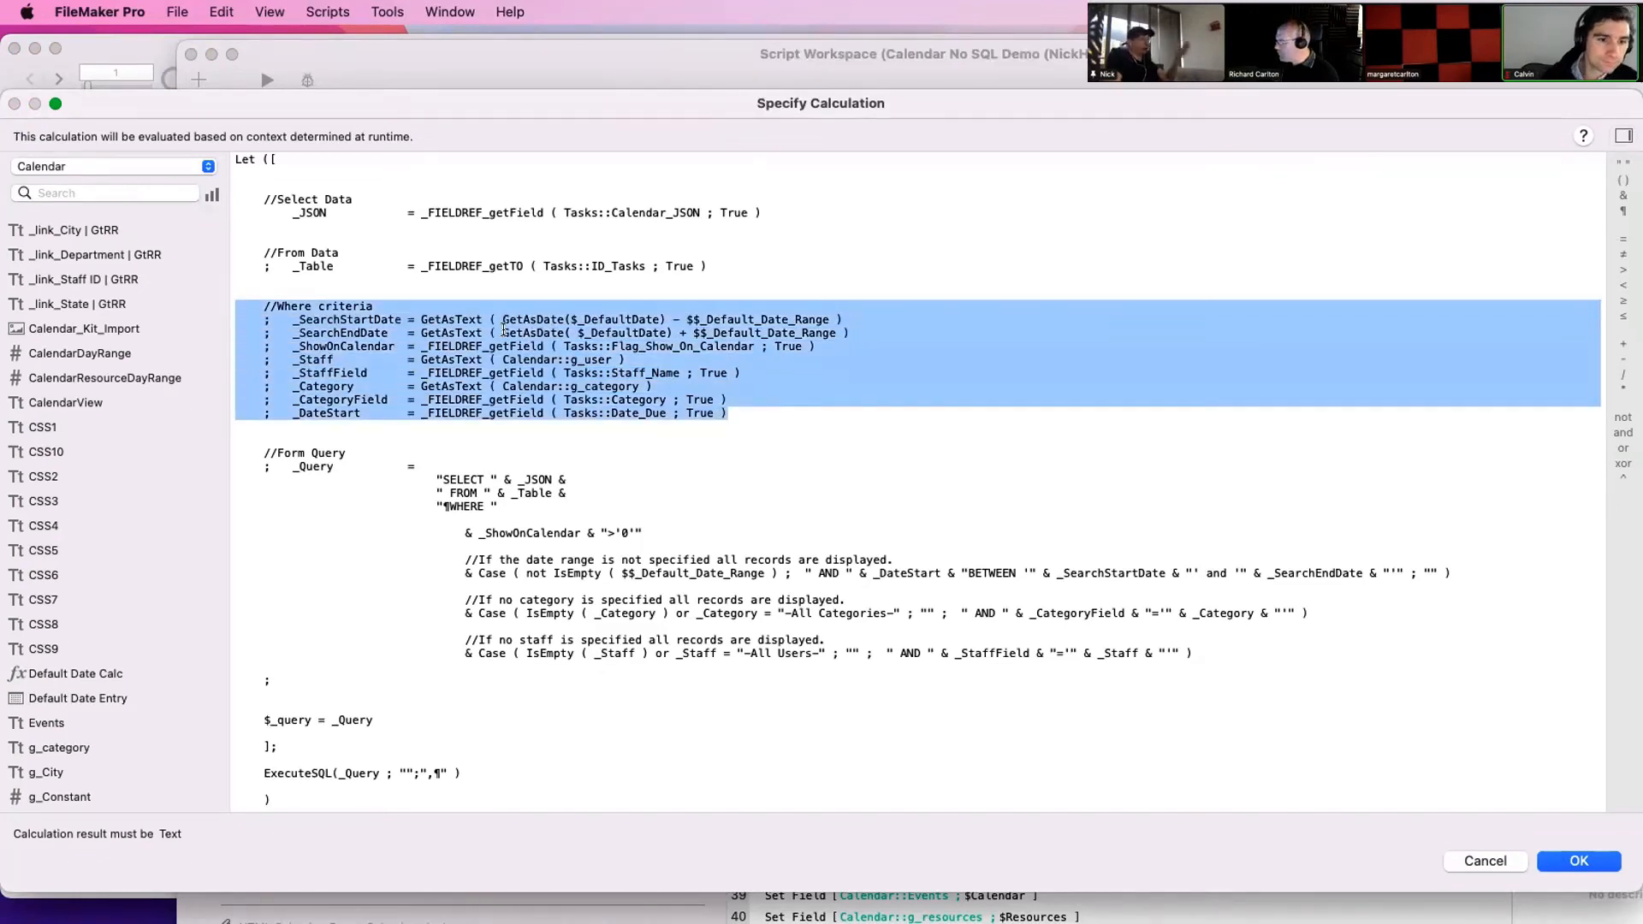
pyautogui.click(530, 435)
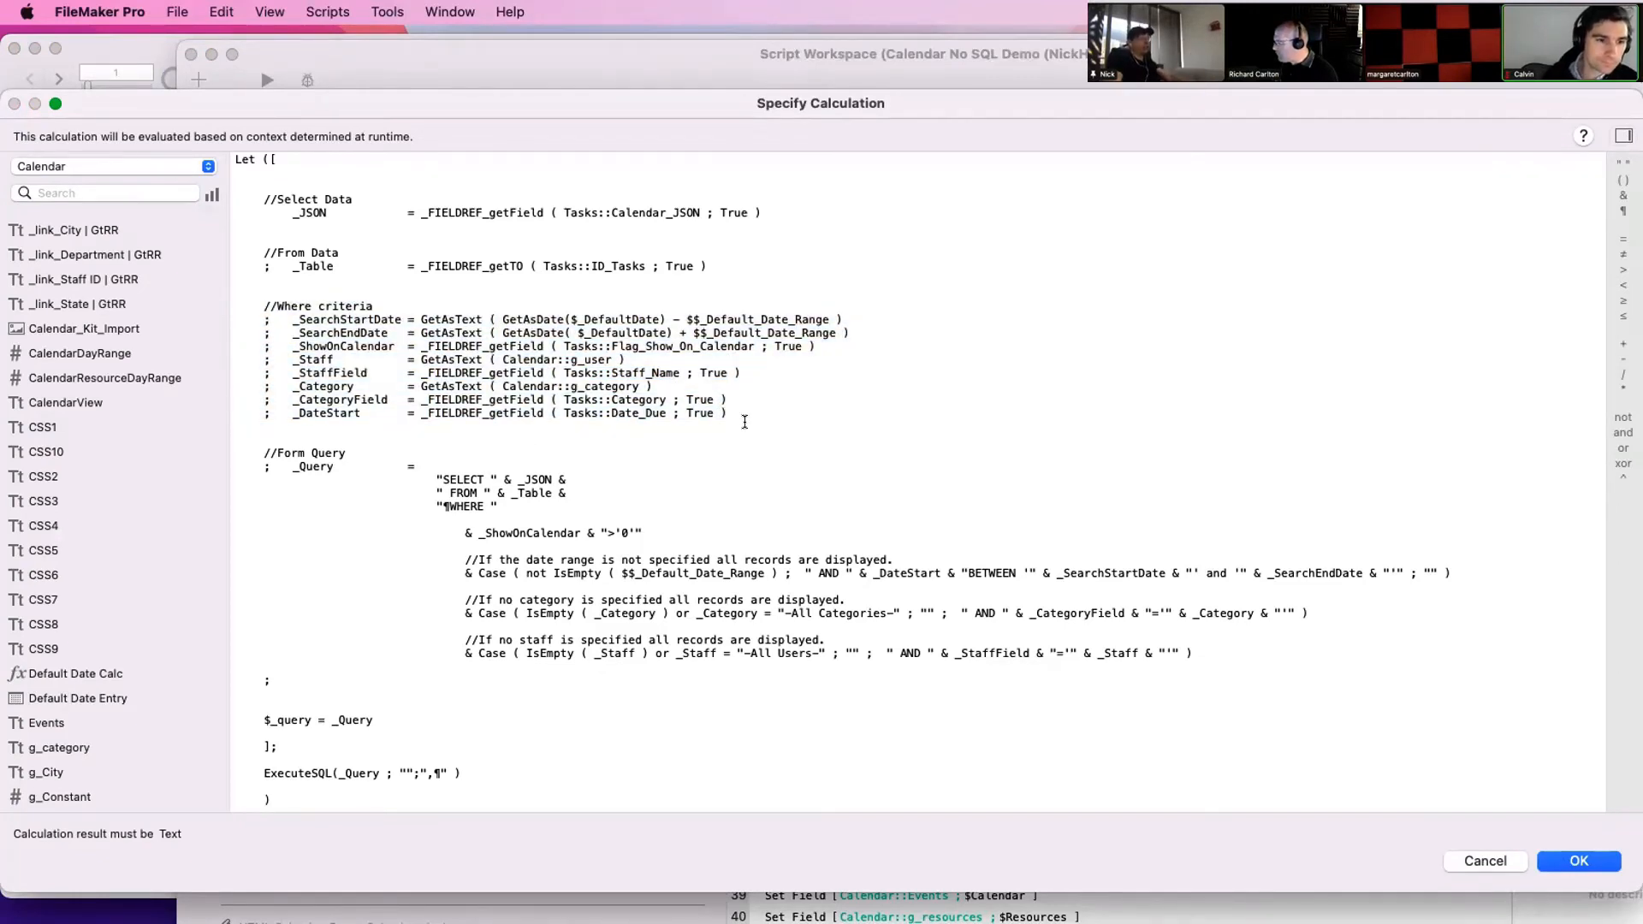
# Examine the Let declarations and the date, category and staff conditions of the SQL query in the $Calendar calculation
pyautogui.moveTo(745, 422); pyautogui.dragTo(241, 149)
pyautogui.click(389, 295)
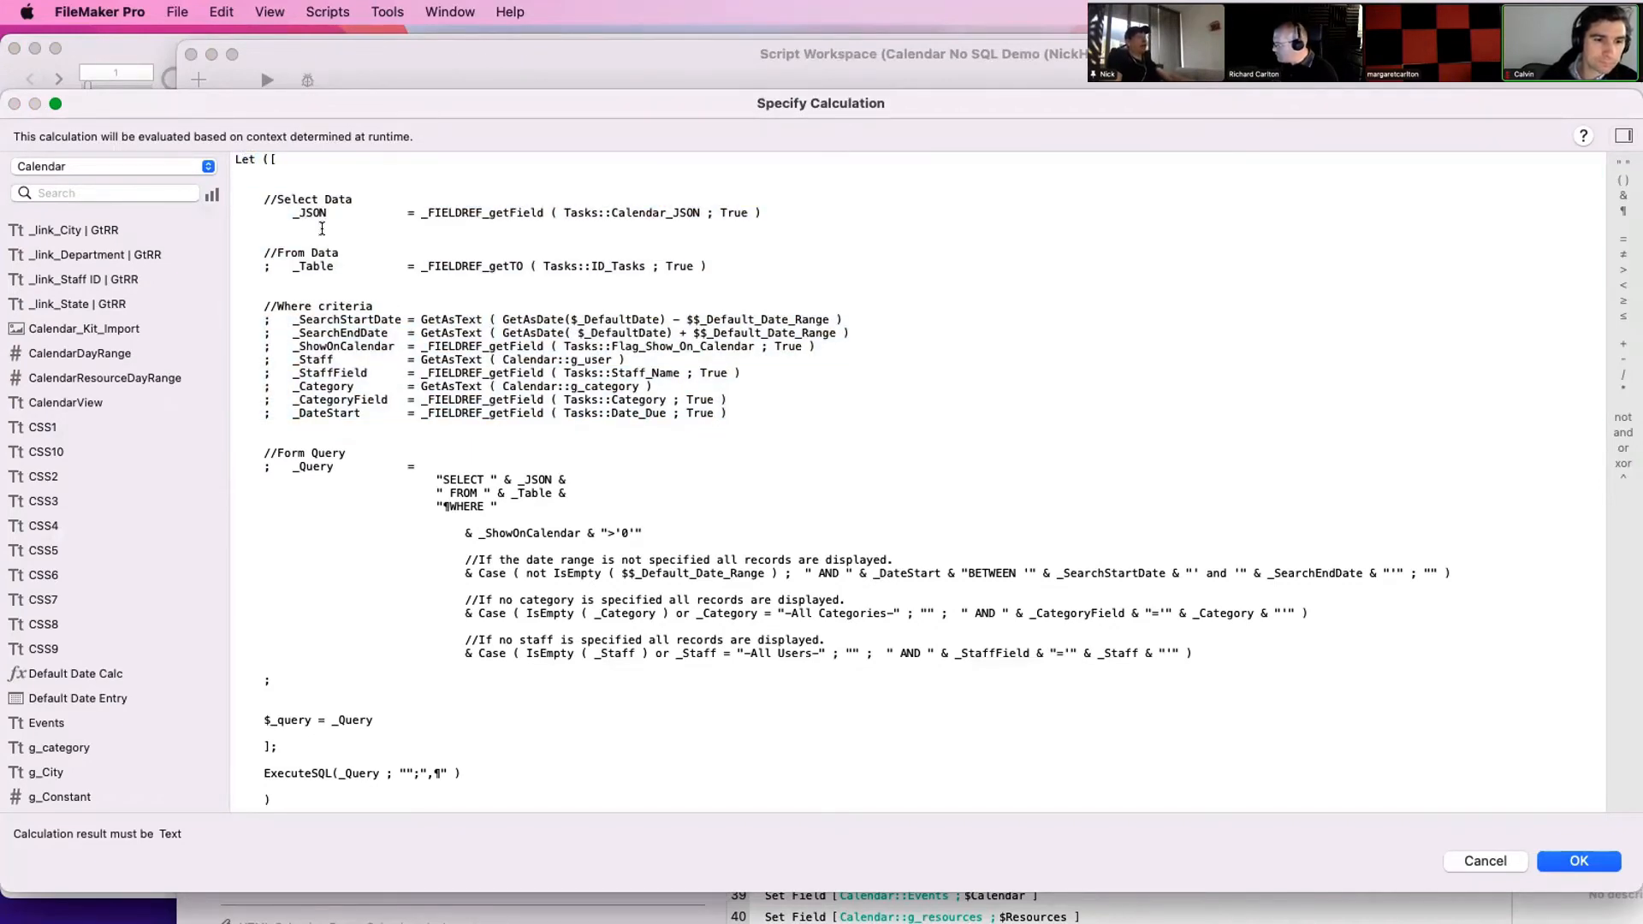
pyautogui.moveTo(238, 159); pyautogui.dragTo(745, 428)
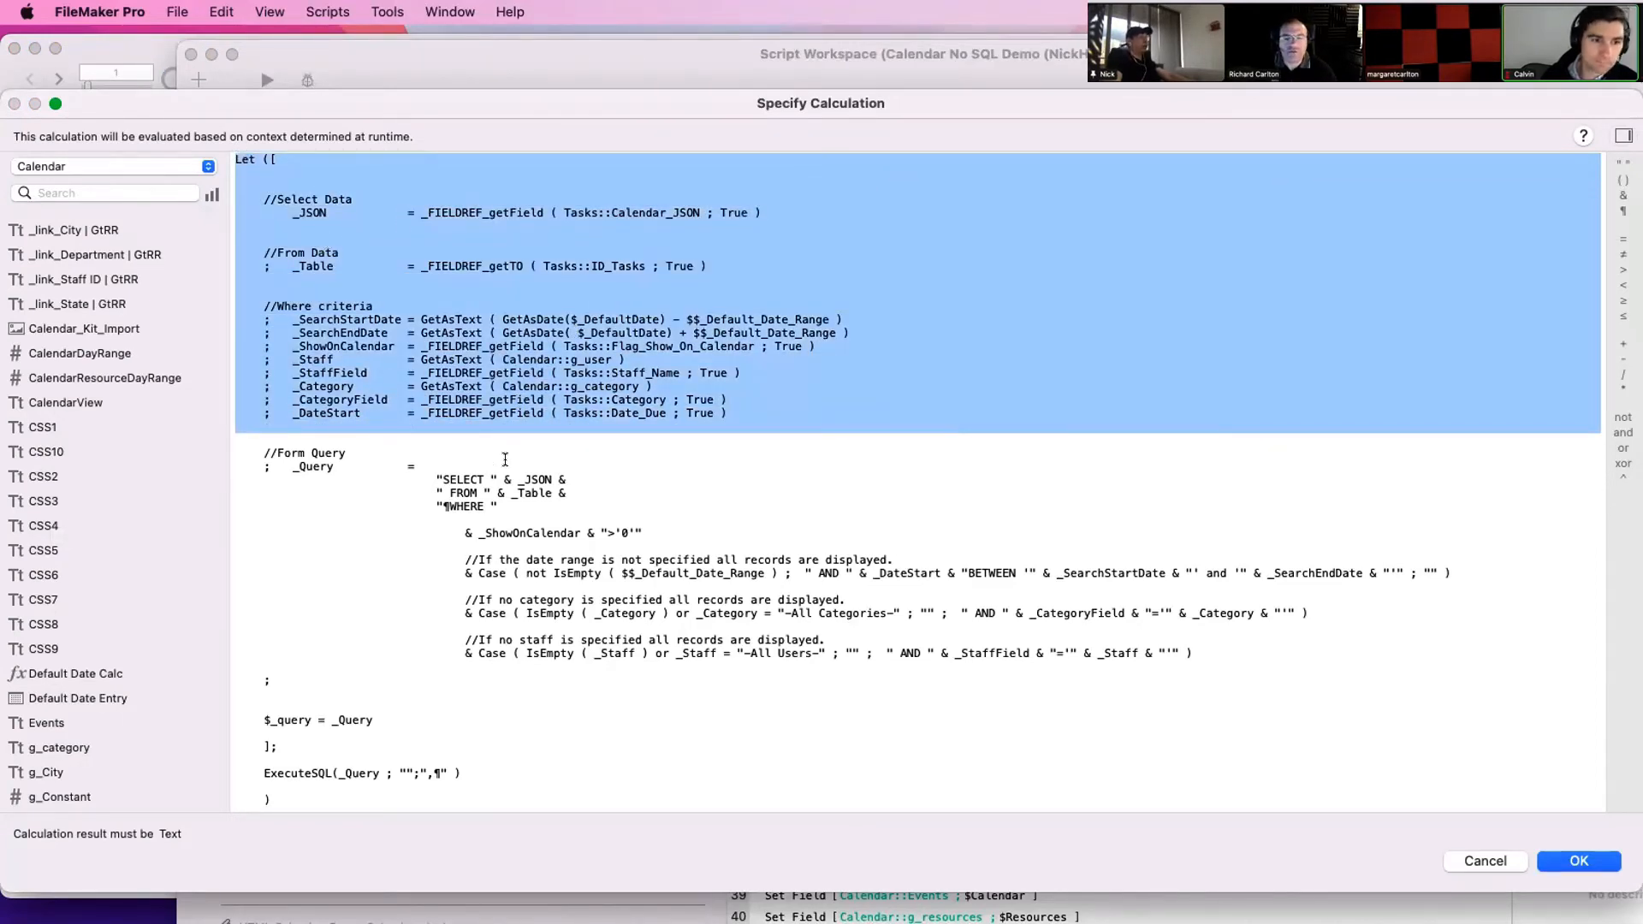
pyautogui.click(346, 466)
pyautogui.moveTo(416, 524); pyautogui.dragTo(671, 680)
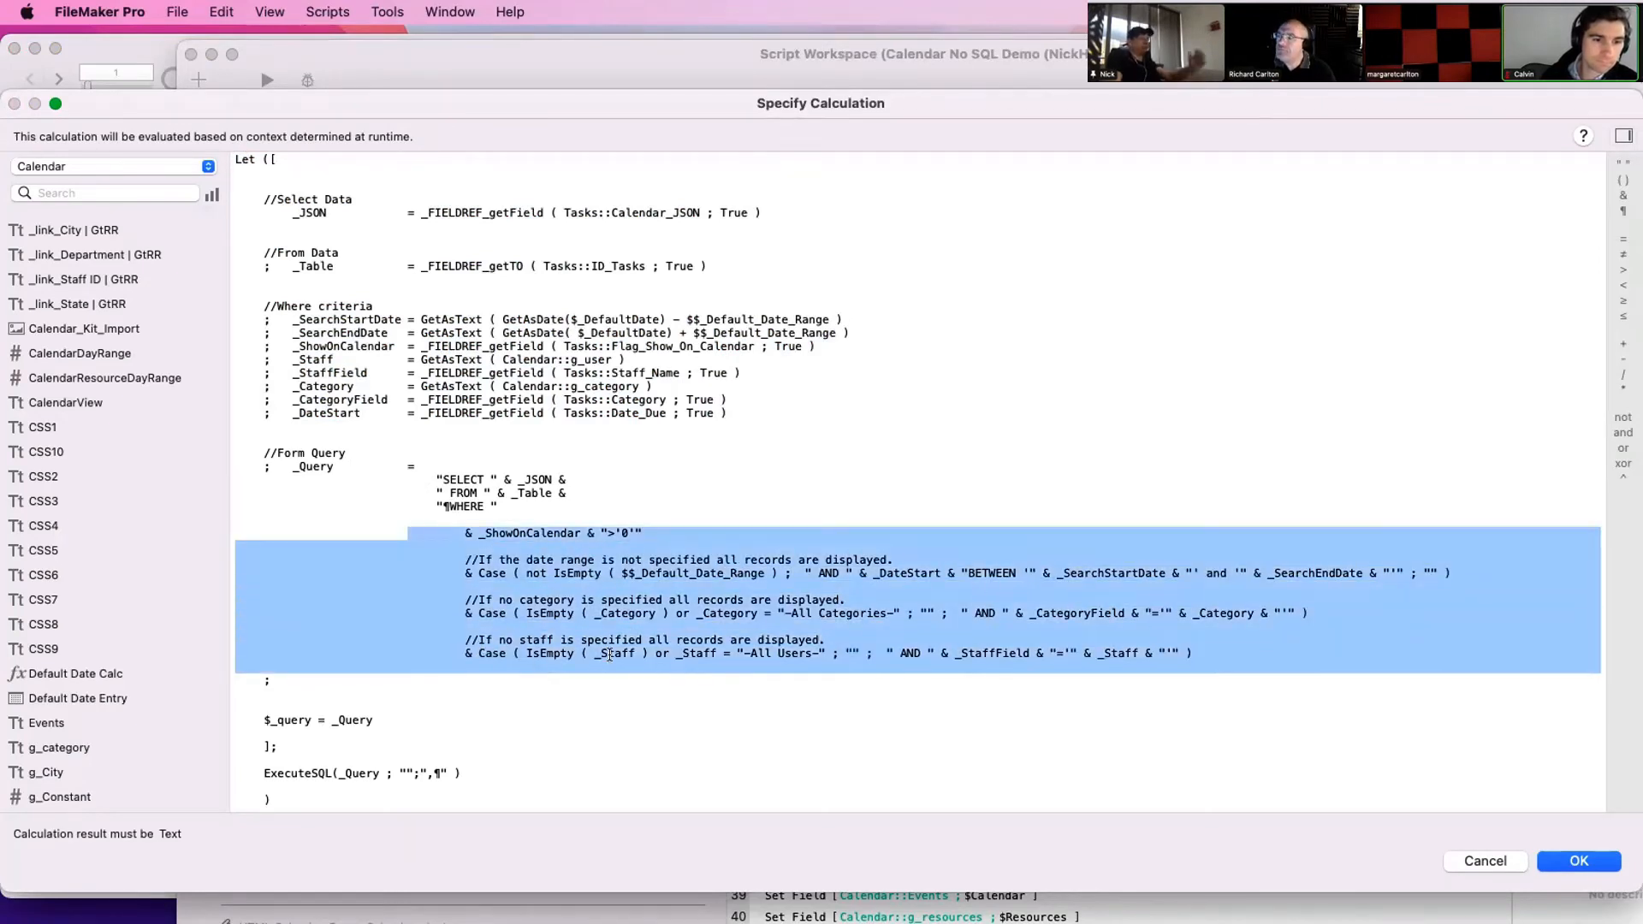
pyautogui.click(914, 650)
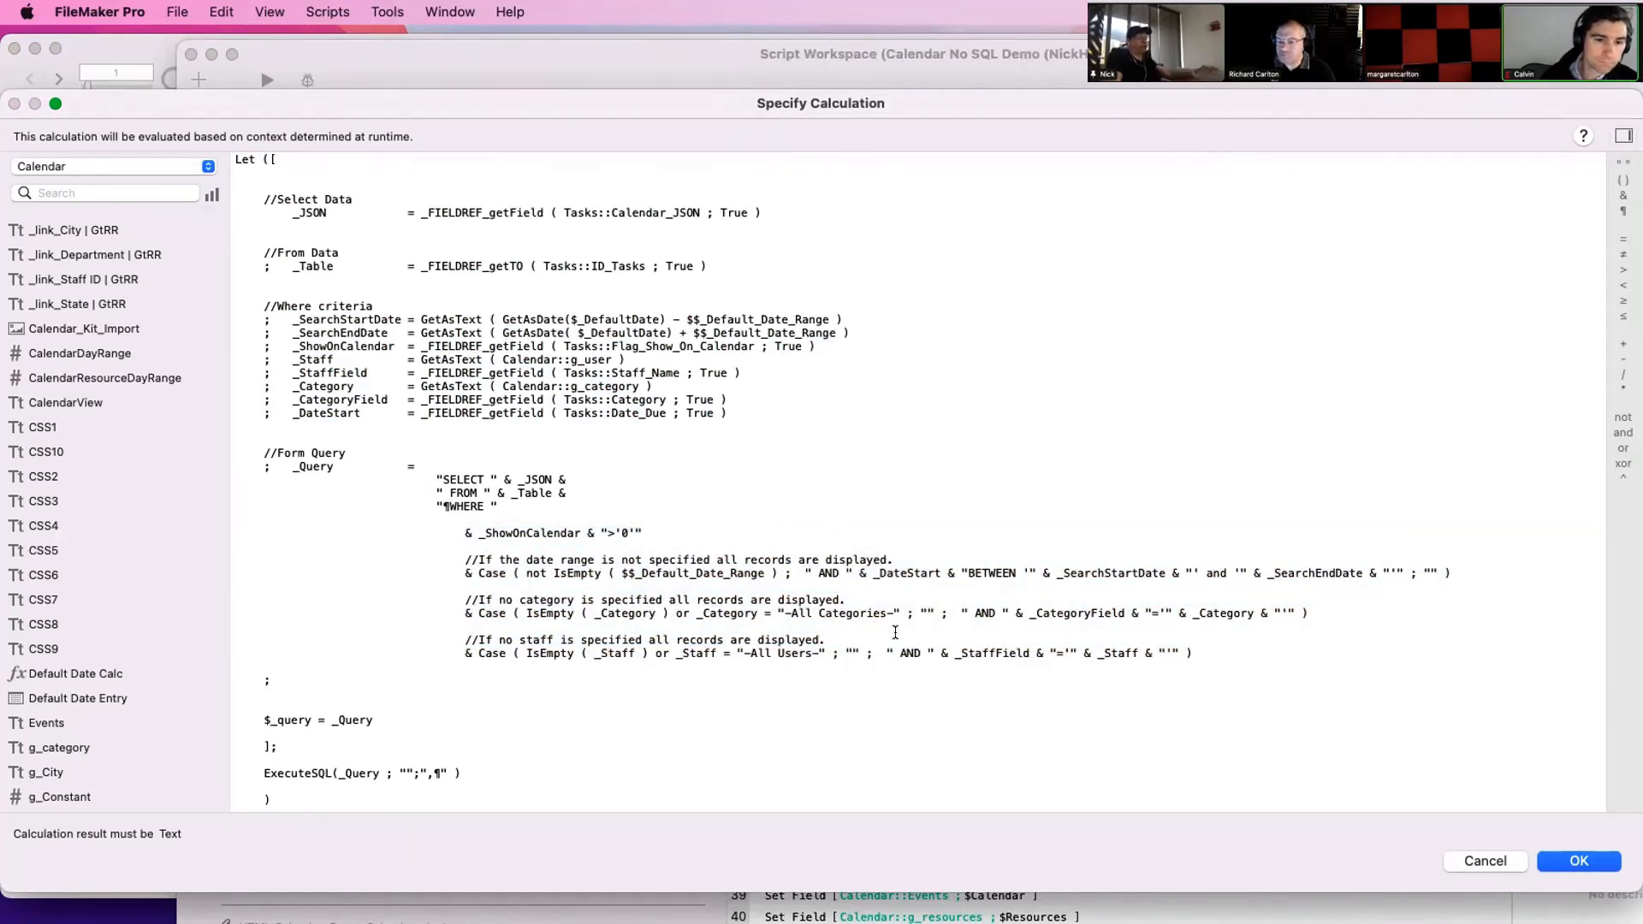
# Remove the semicolon before the AND clause in the query's category condition, undo the removal, and leave the calculation
pyautogui.doubleClick(944, 613)
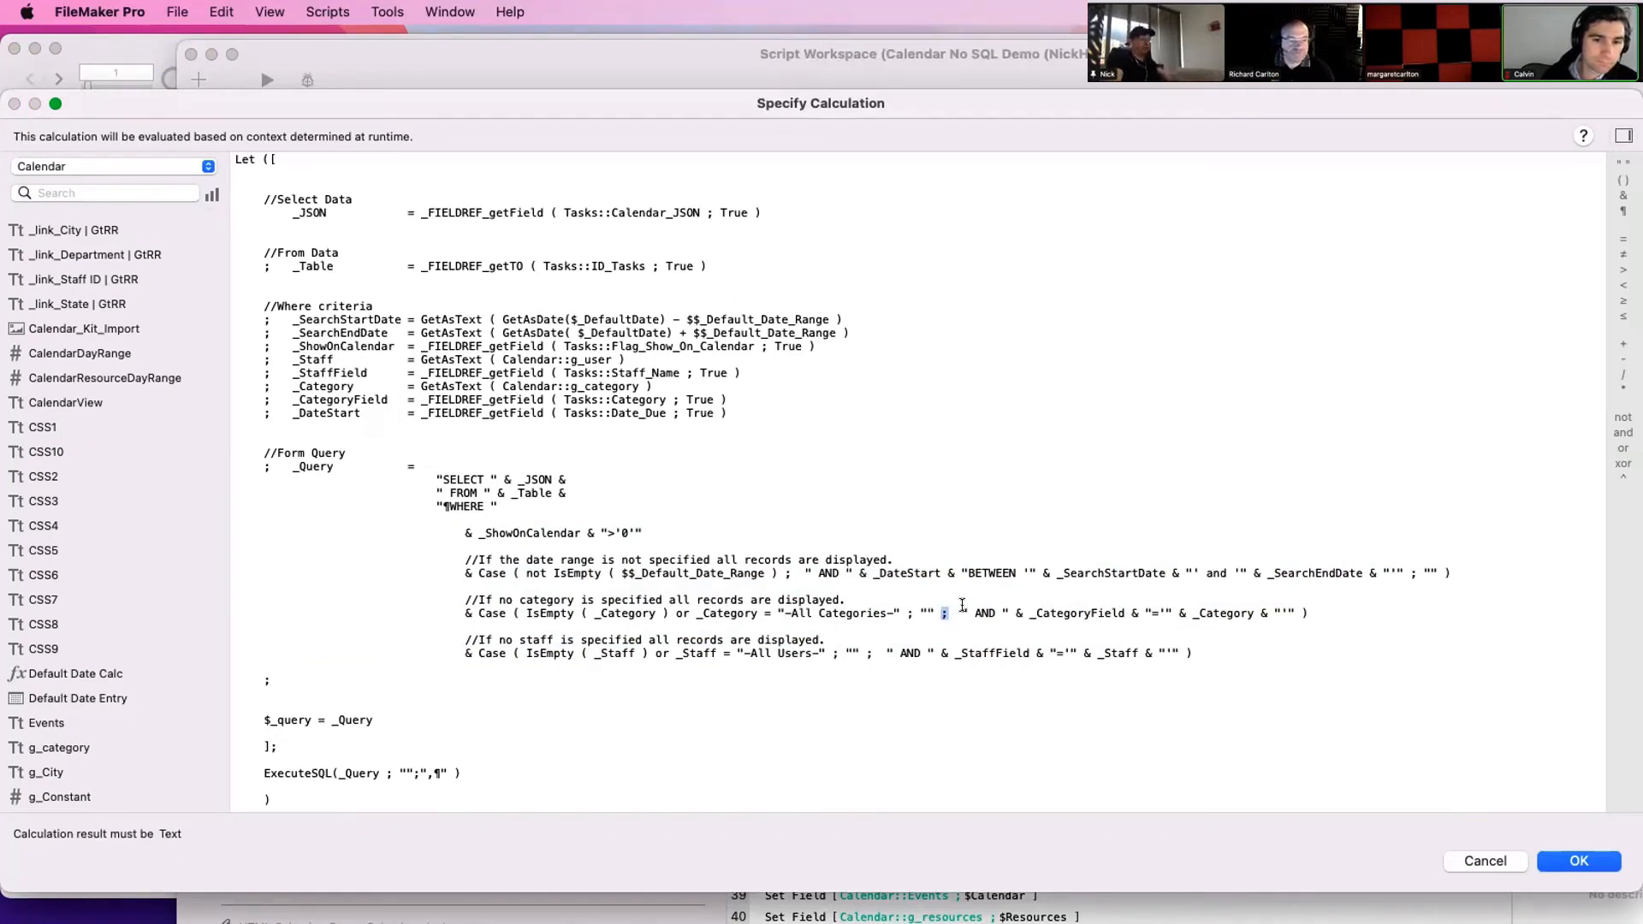
pyautogui.press('BackSpace')
pyautogui.press('super+z')
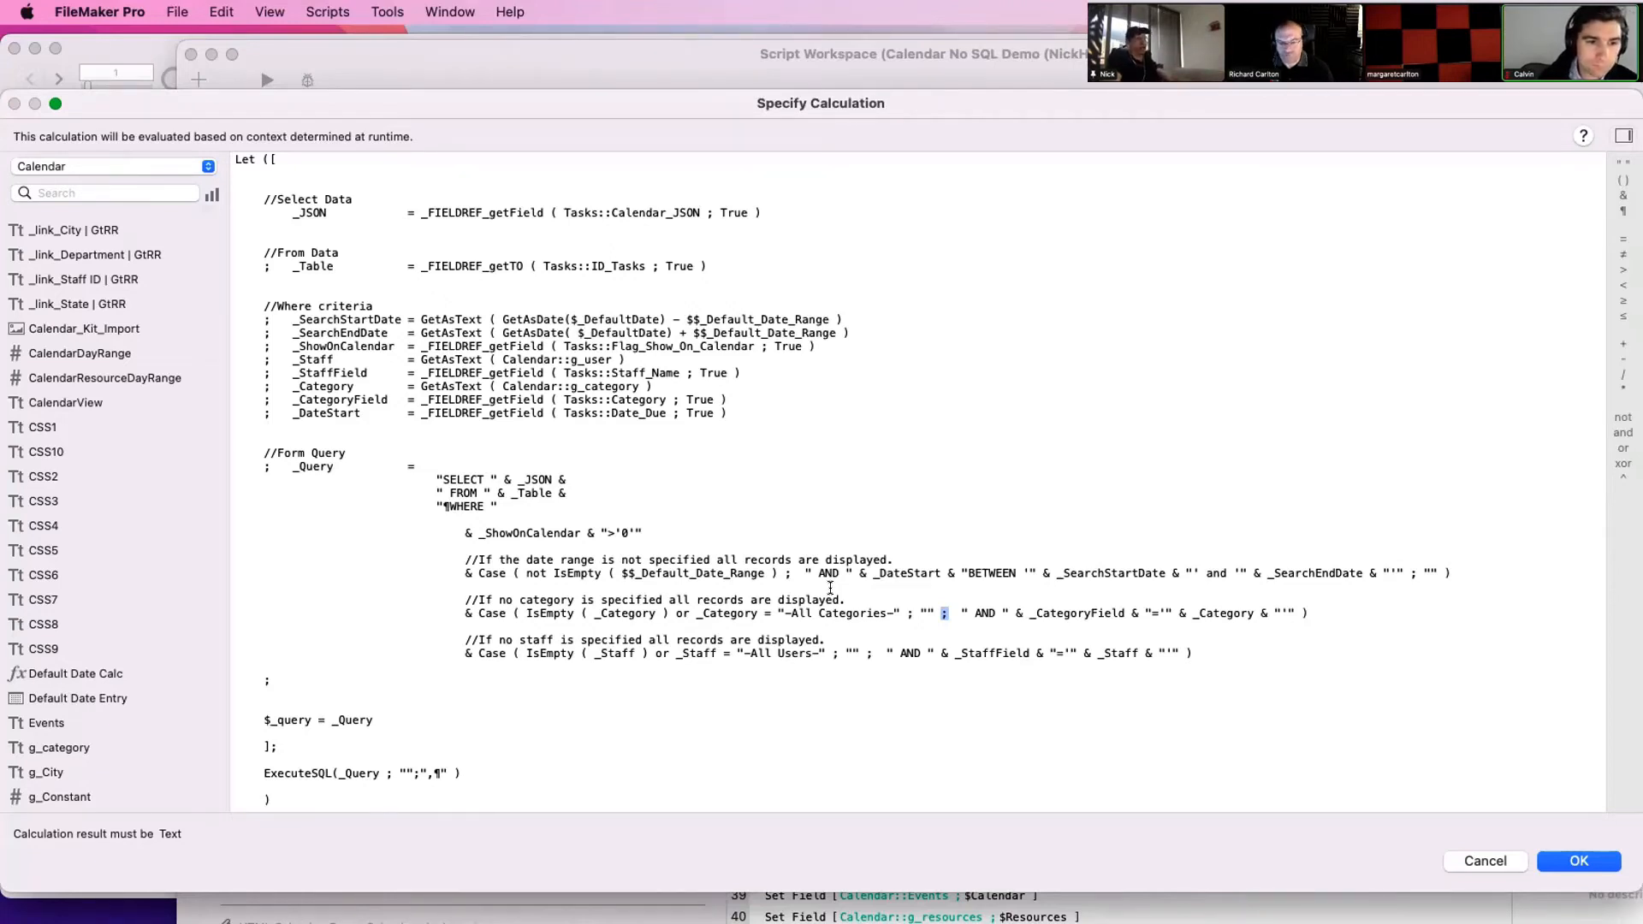
pyautogui.press('Escape')
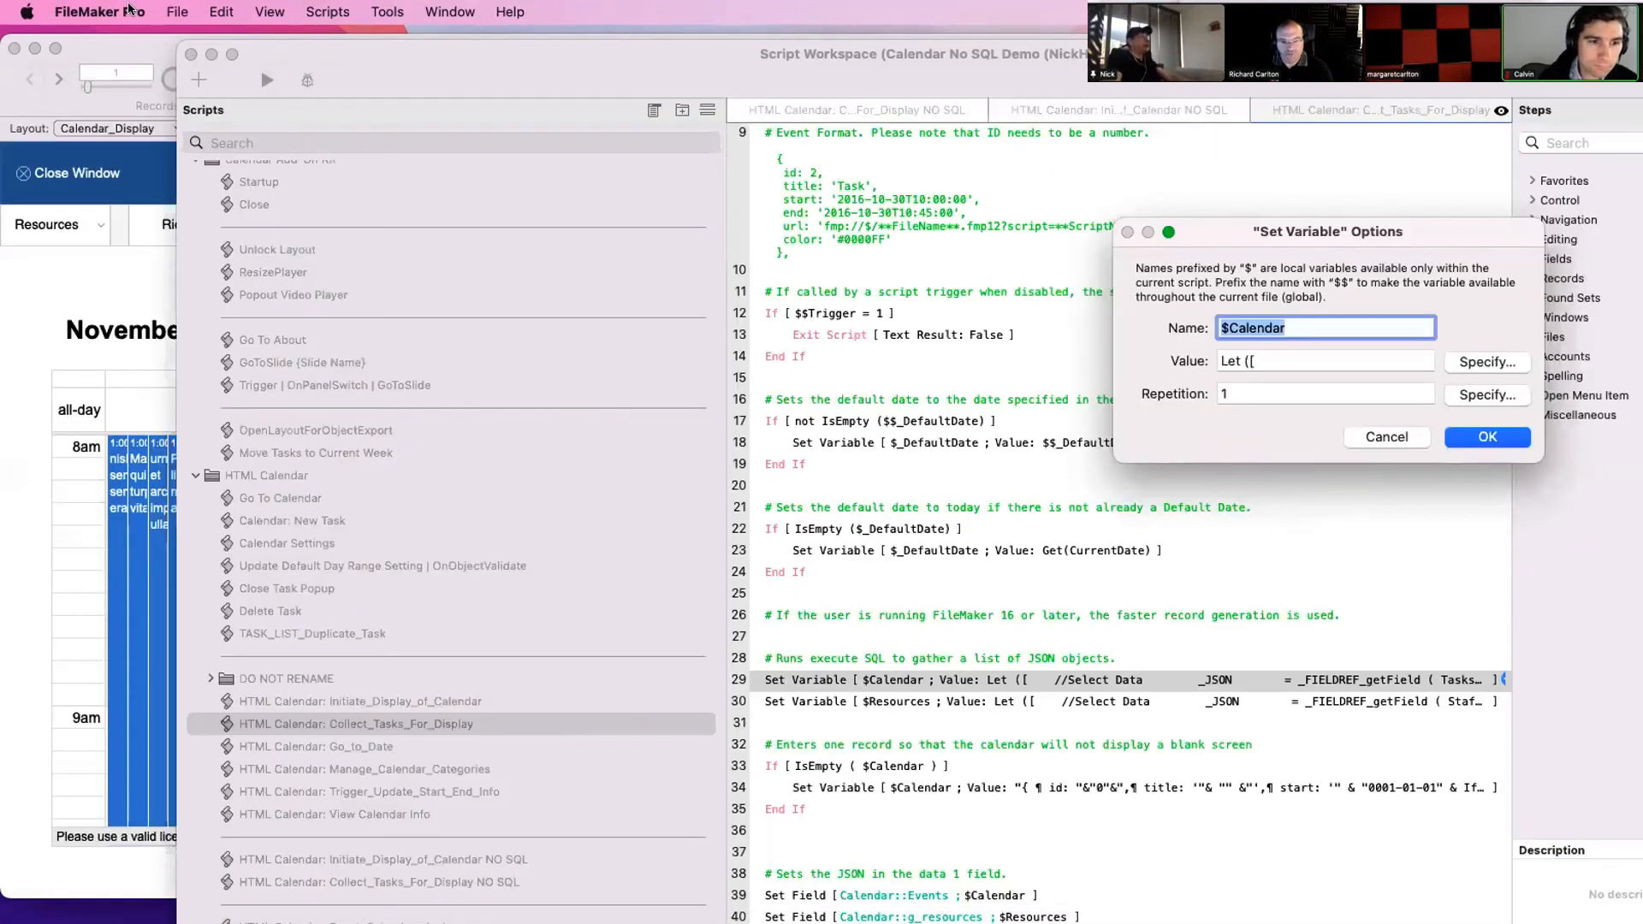
# Open the _FIELDREF_getField custom function from the file's custom functions list
pyautogui.click(177, 12)
pyautogui.moveTo(195, 201)
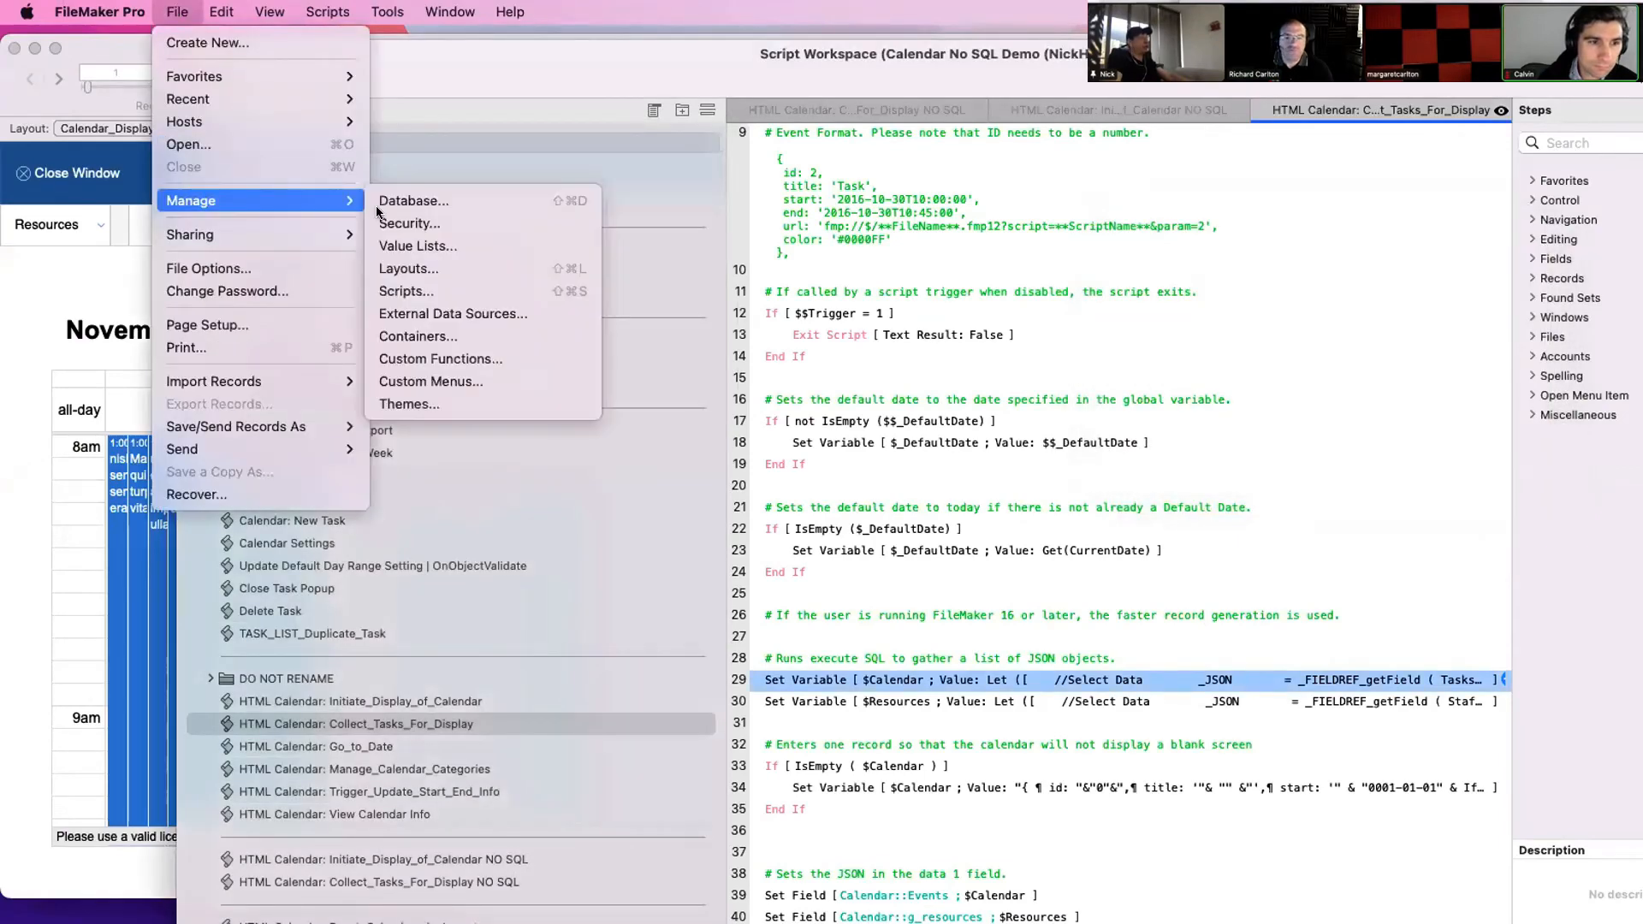
pyautogui.click(459, 360)
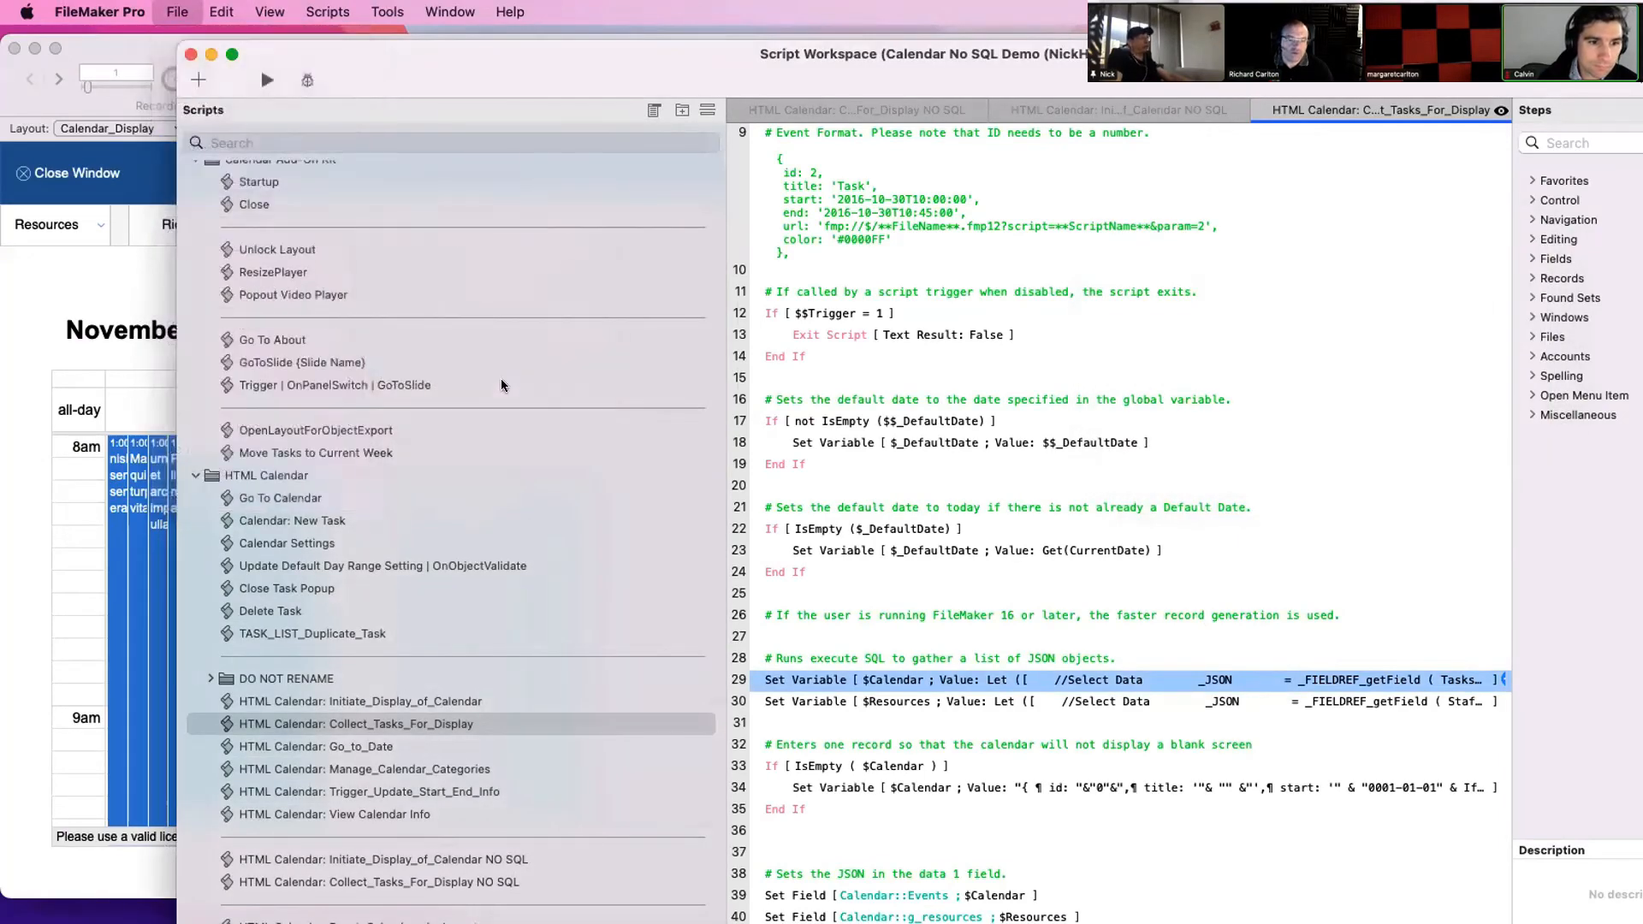
pyautogui.click(303, 196)
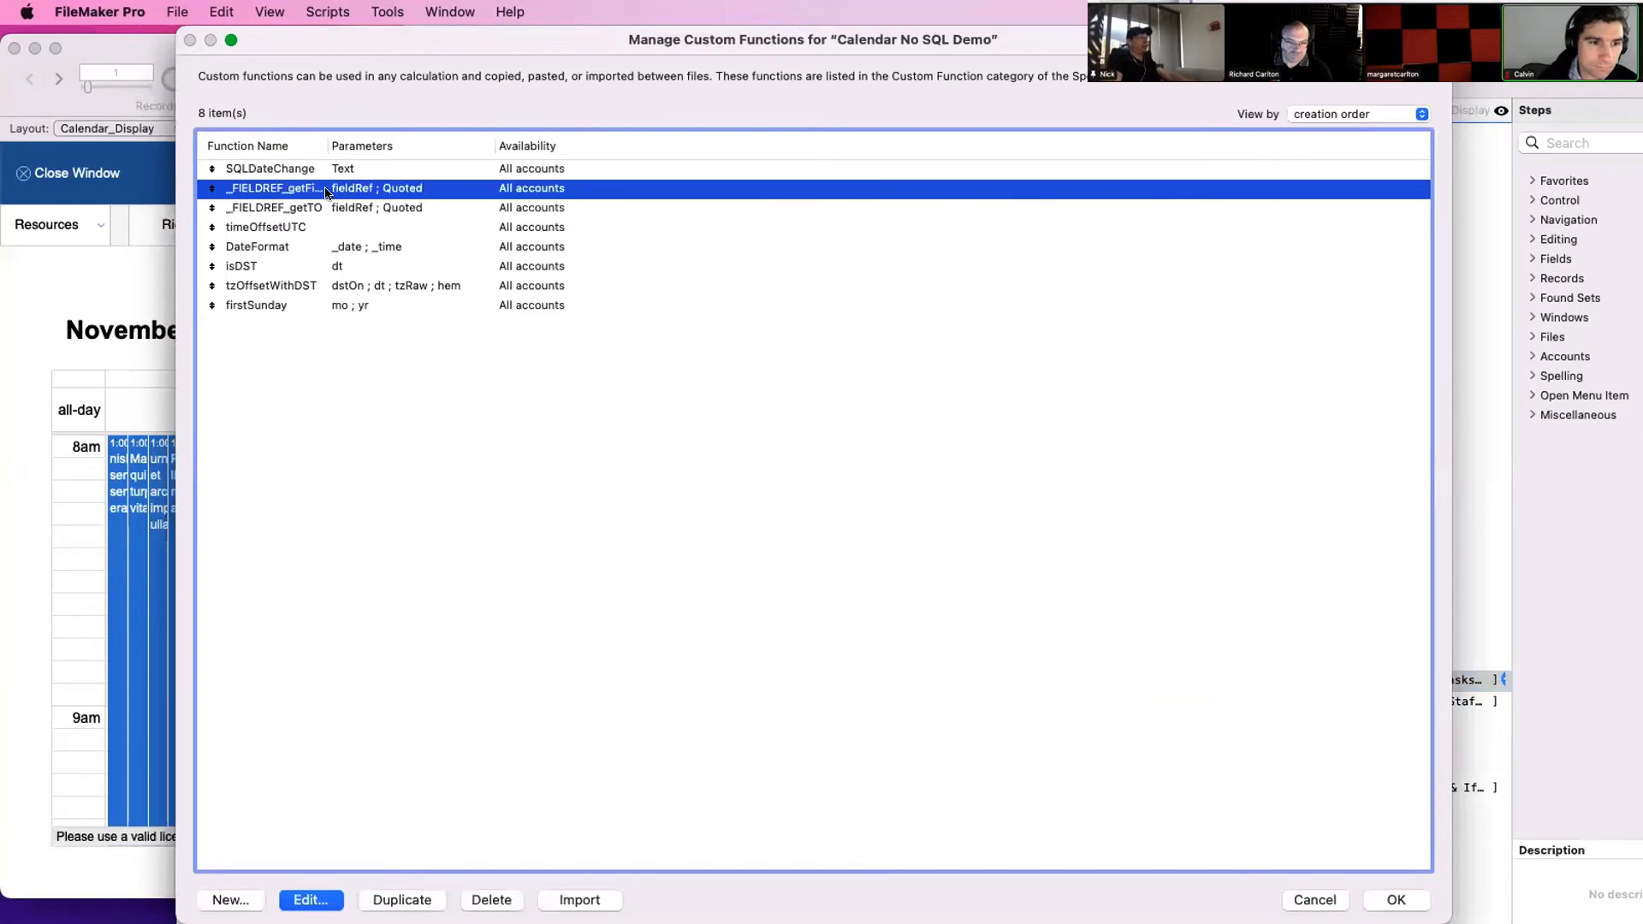
pyautogui.doubleClick(304, 196)
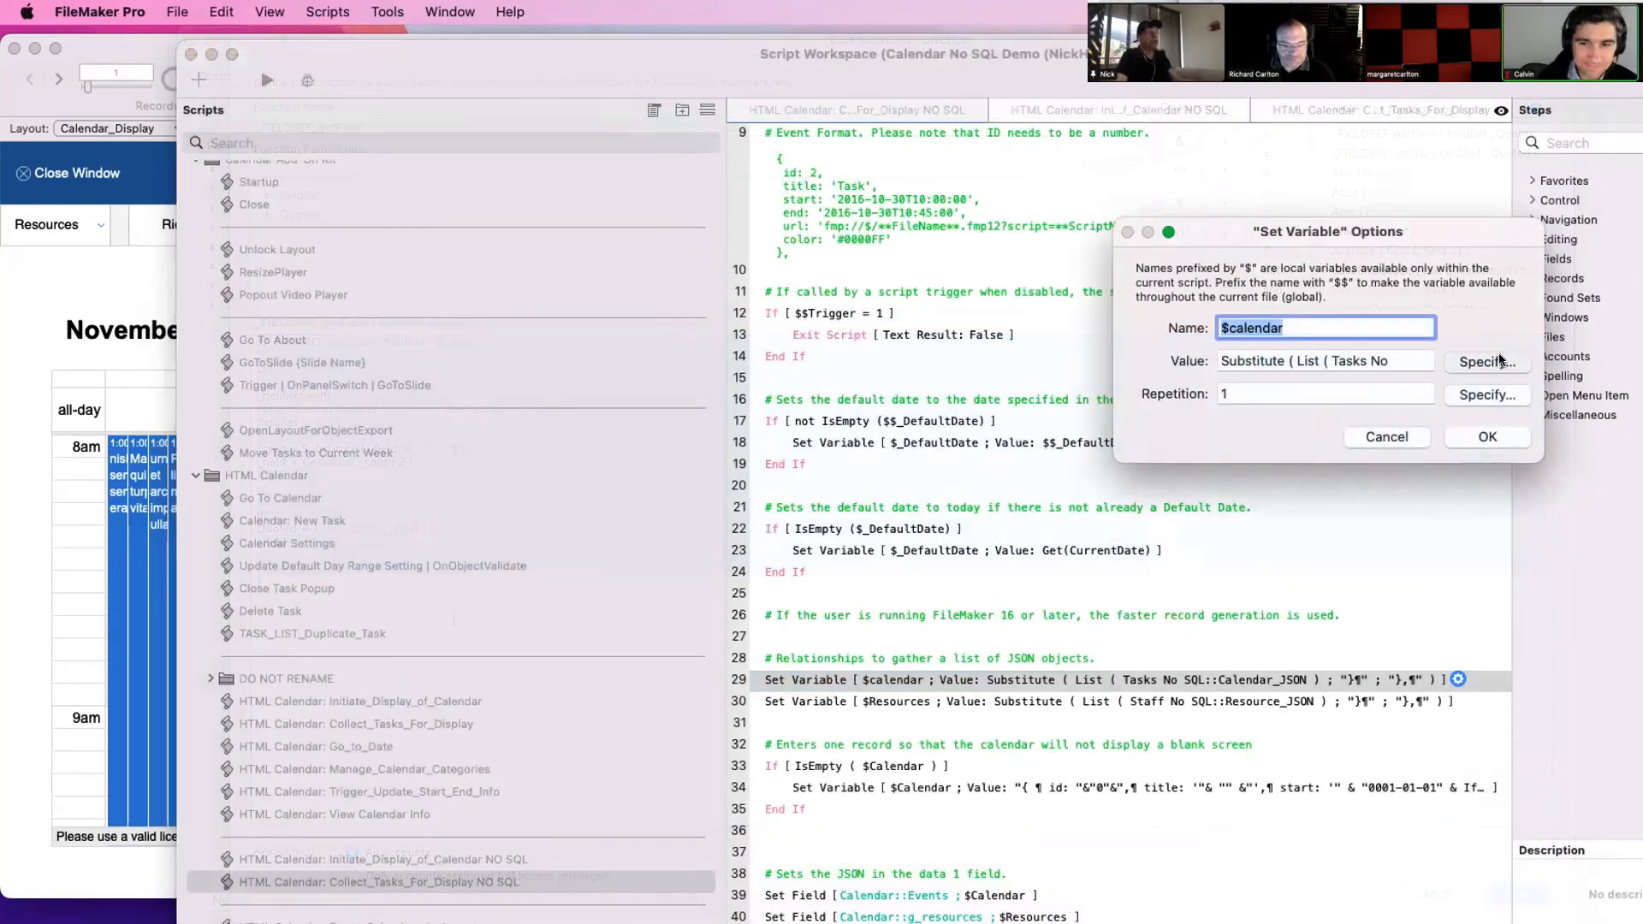
# Examine the Substitute and List calculation of $calendar in the Collect_Tasks_For_Display NO SQL script, and close it unchanged
pyautogui.click(1484, 155)
pyautogui.press('super+a')
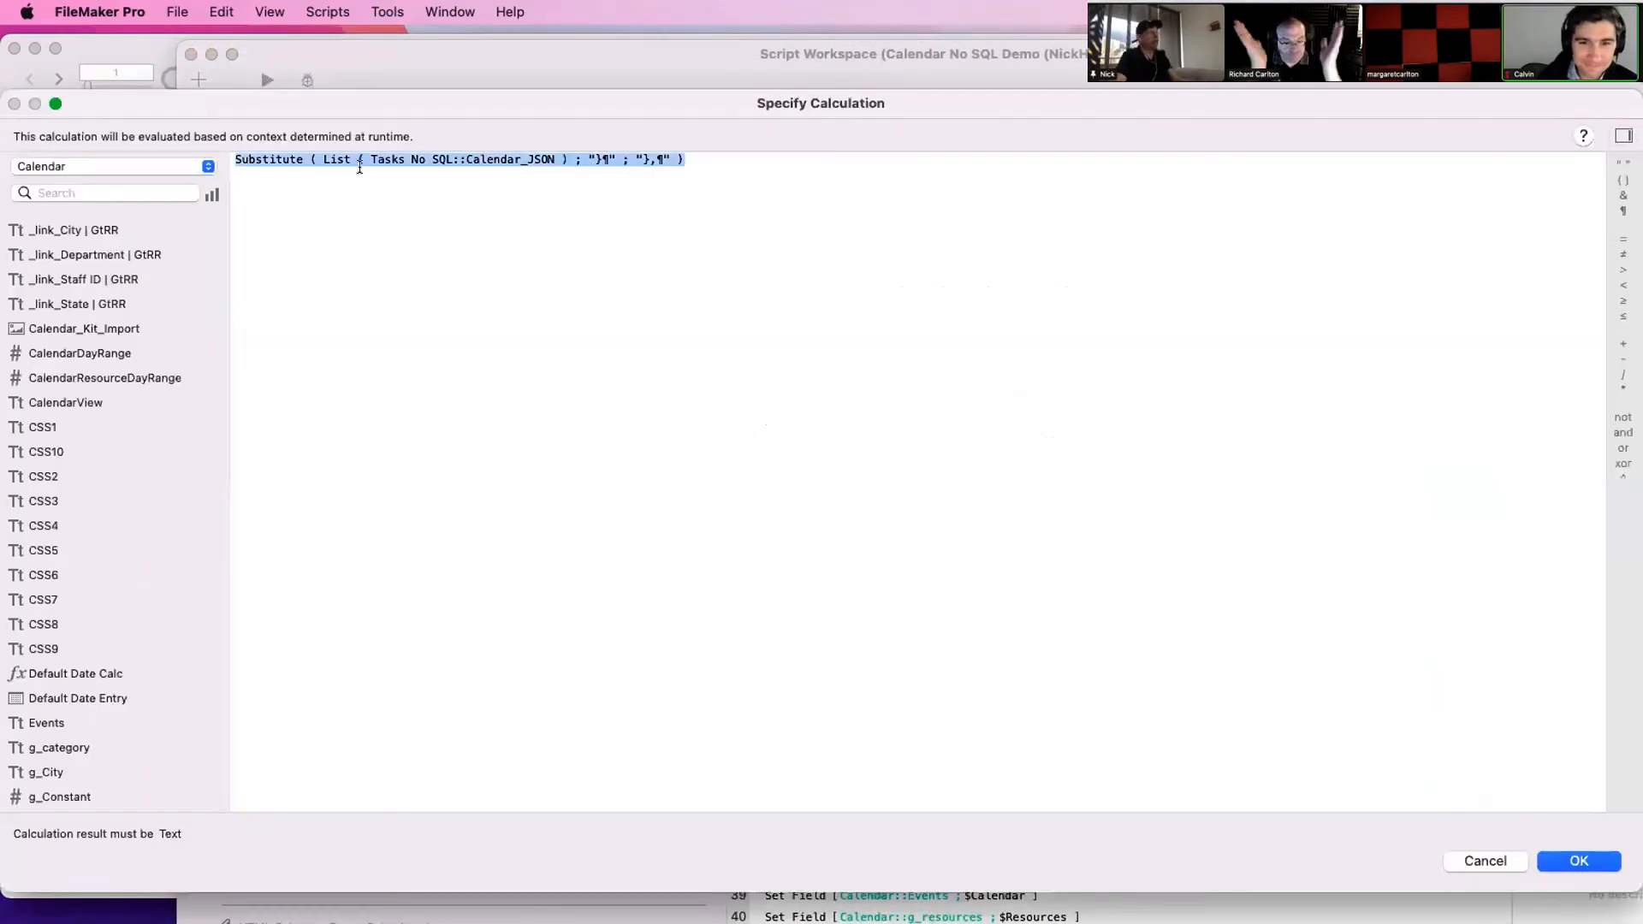
pyautogui.click(293, 195)
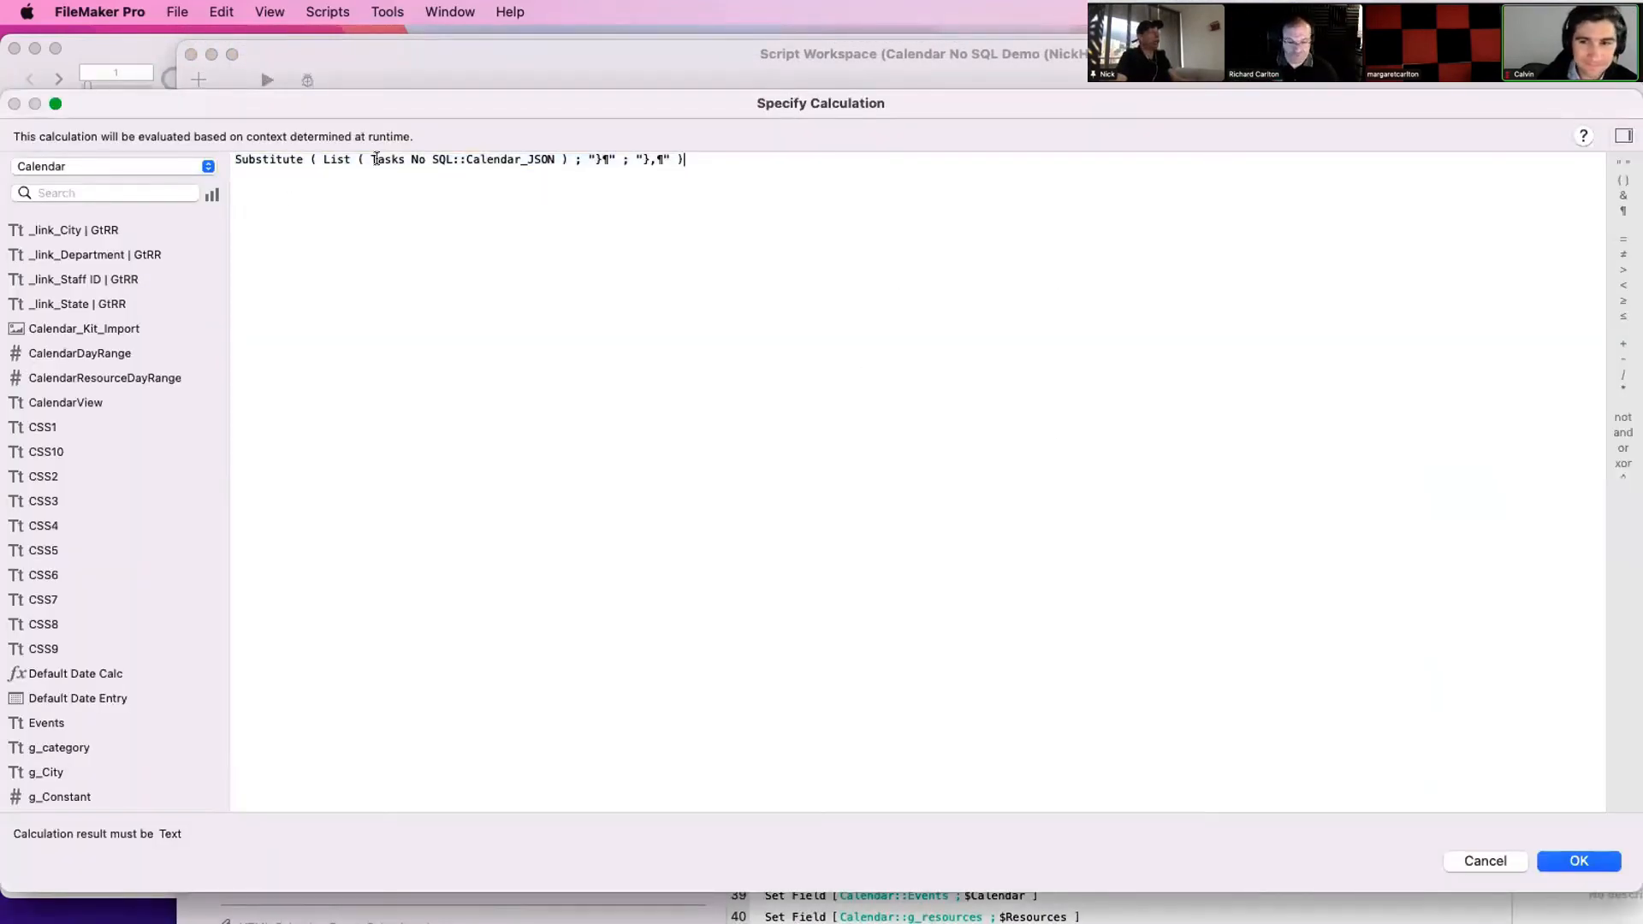
pyautogui.moveTo(371, 159); pyautogui.dragTo(556, 160)
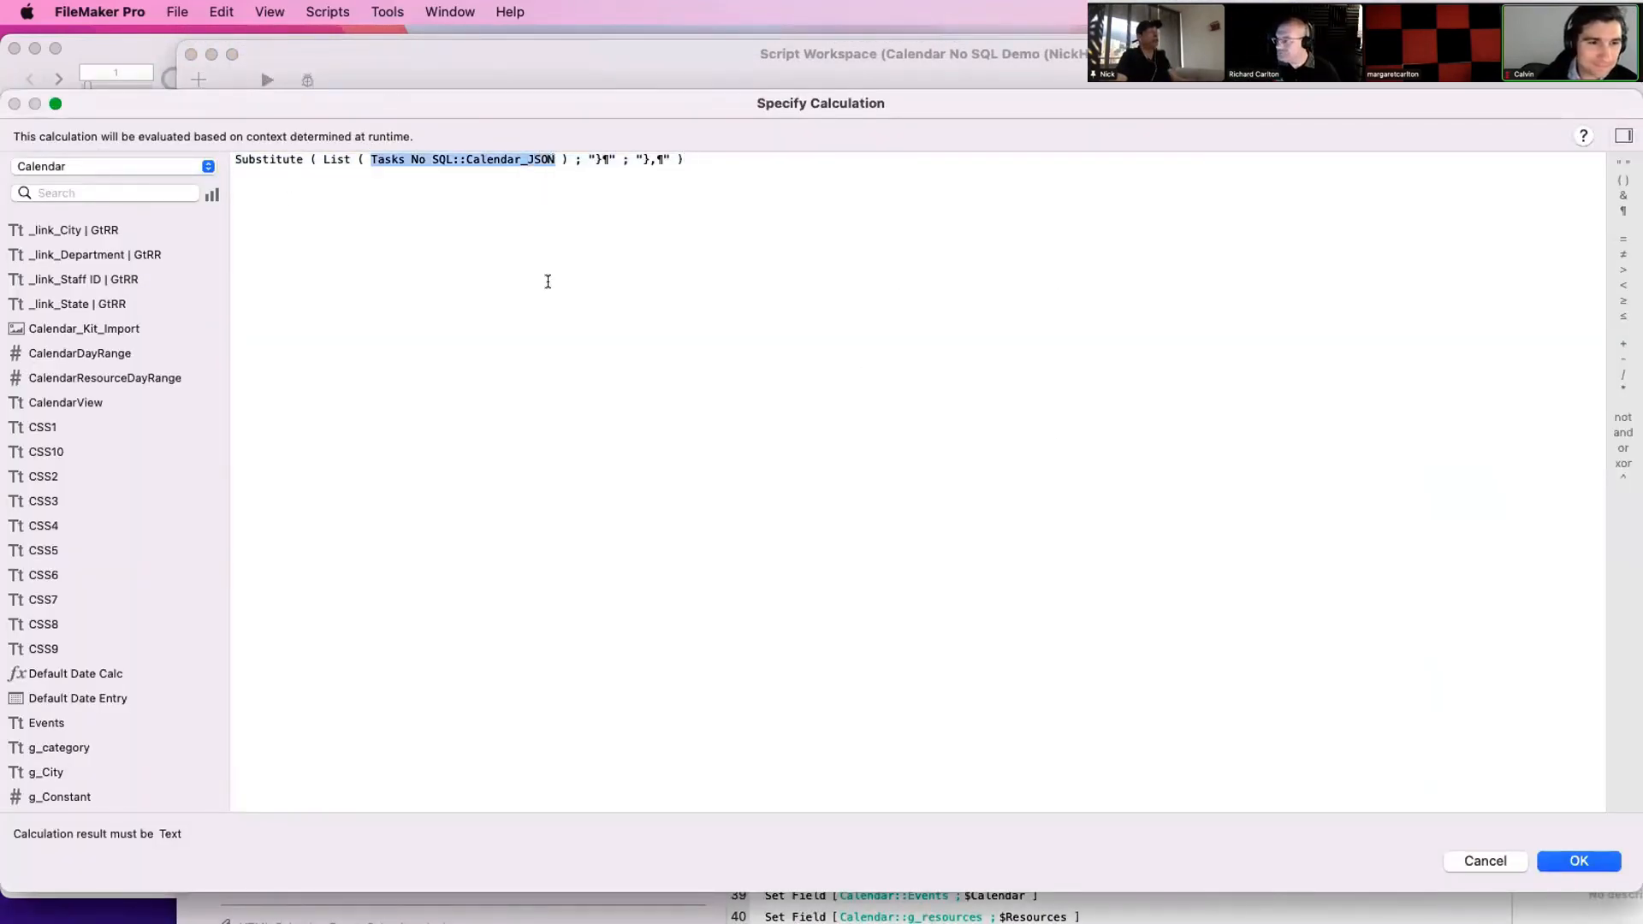
pyautogui.moveTo(678, 158); pyautogui.dragTo(609, 159)
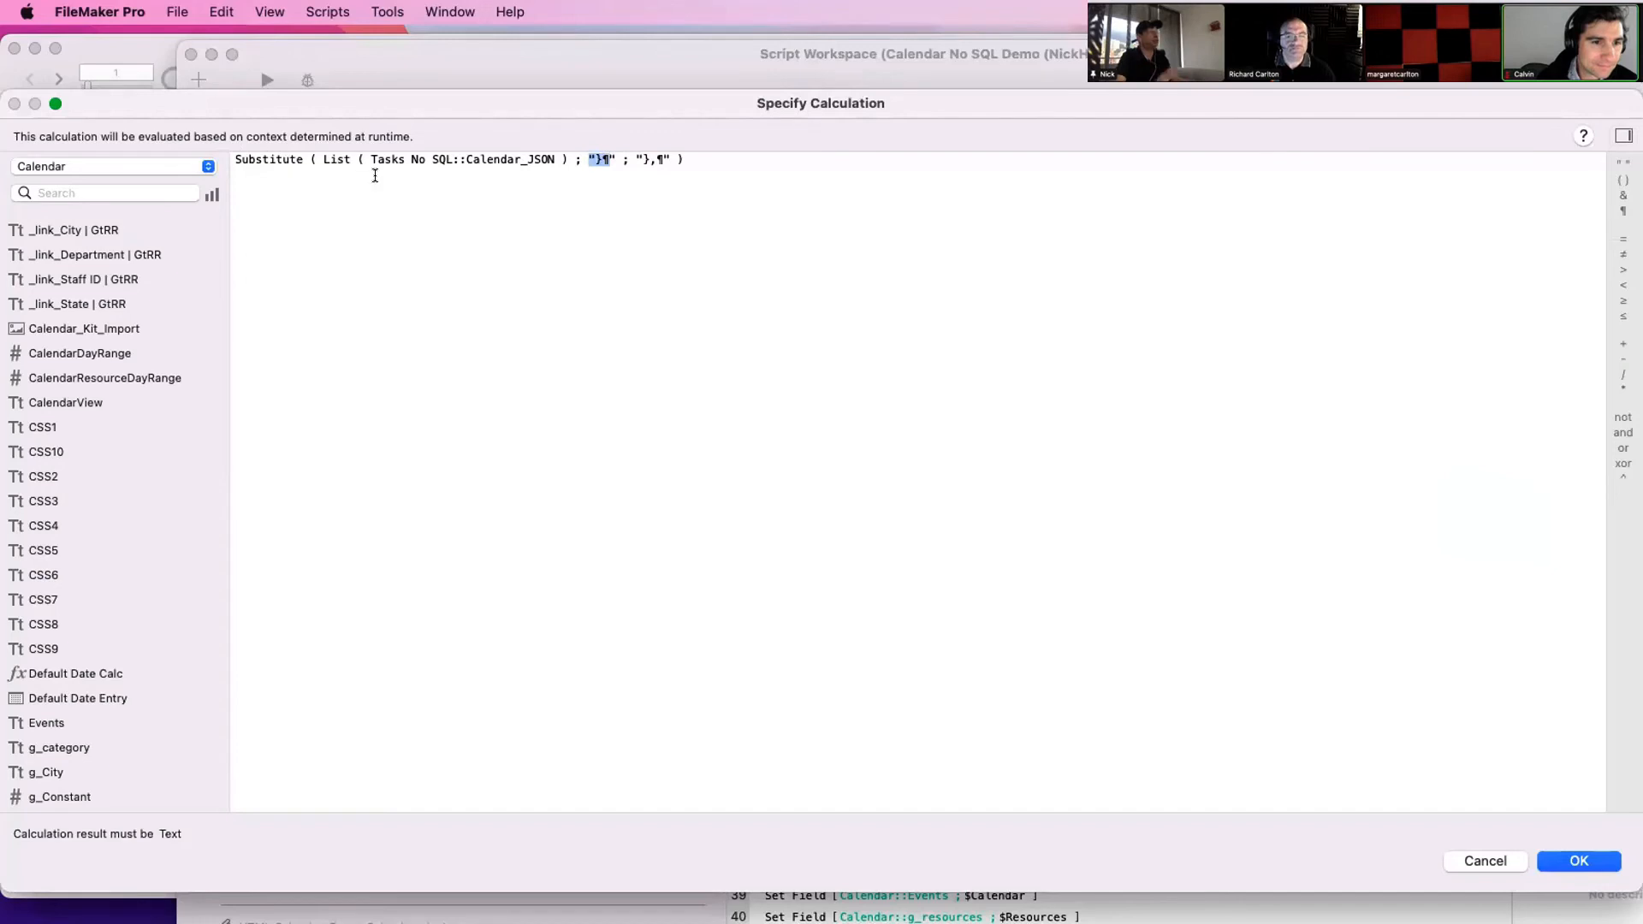
pyautogui.press('Escape')
pyautogui.press('Escape')
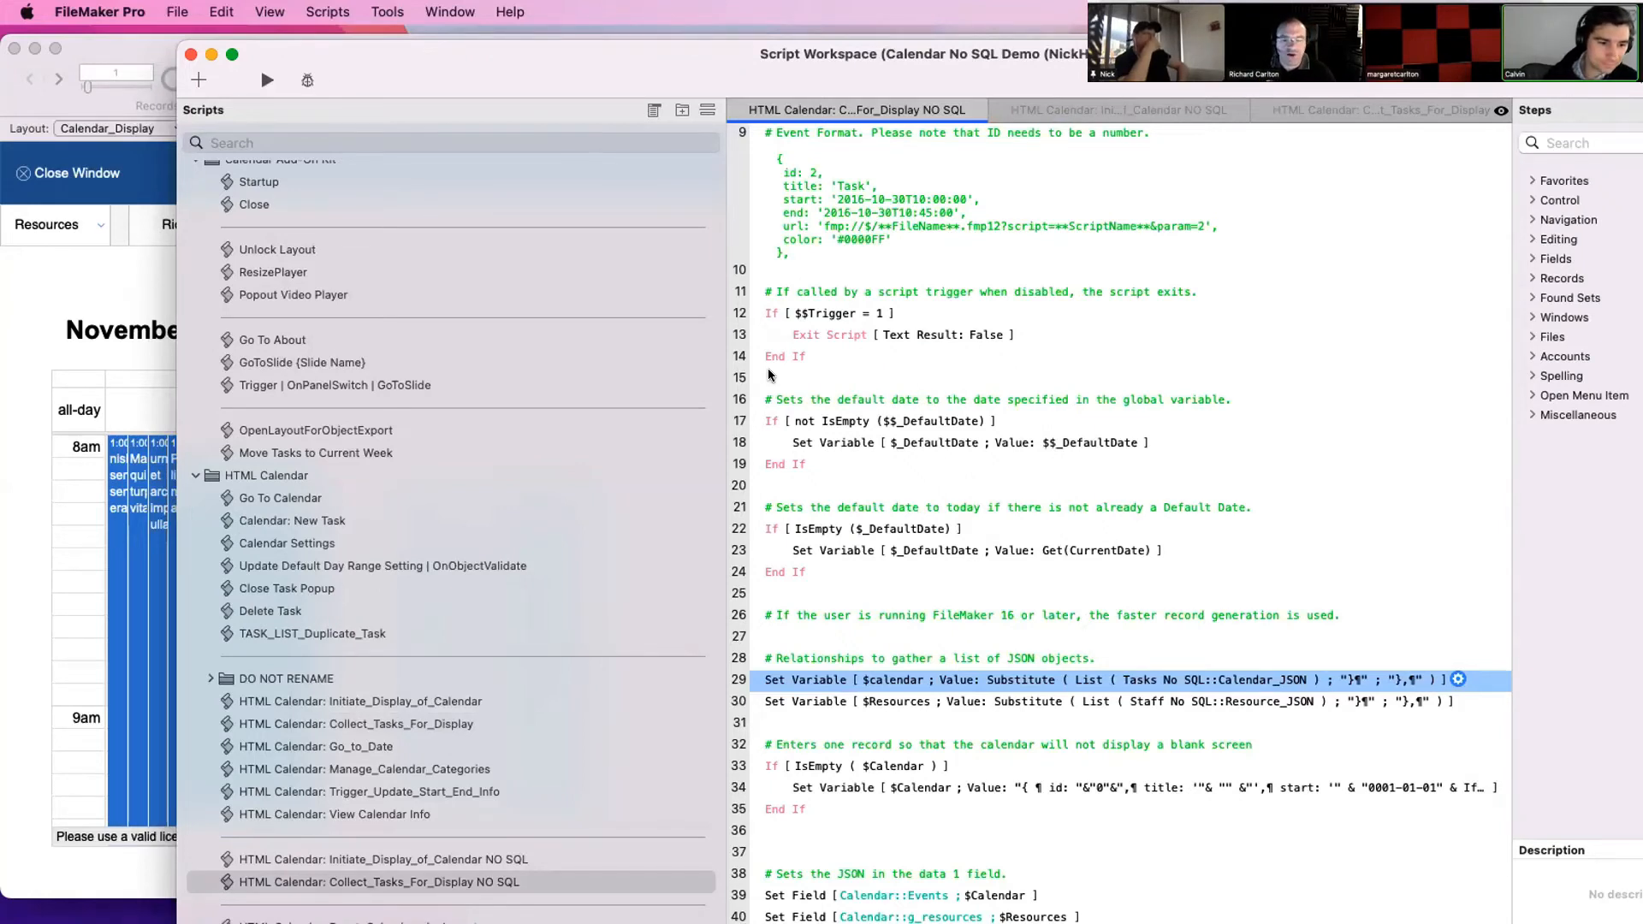
# Close the Script Workspace, switch to the MPM x001 Items Builder, and filter the items by type Carpentry, followed by Decking
pyautogui.click(191, 55)
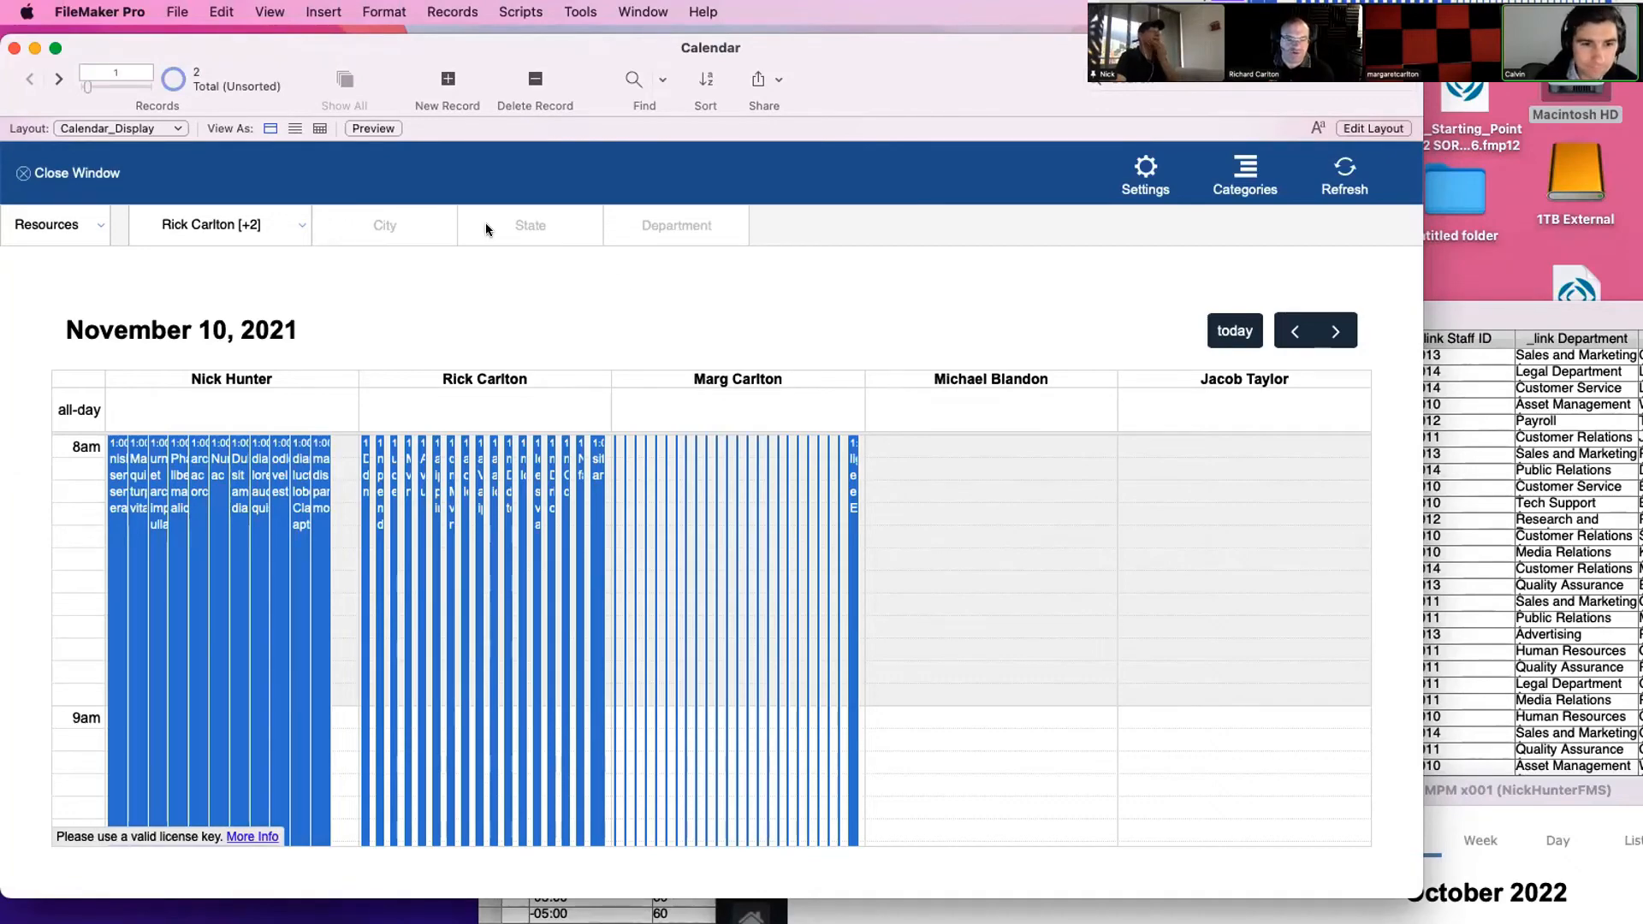
pyautogui.click(351, 224)
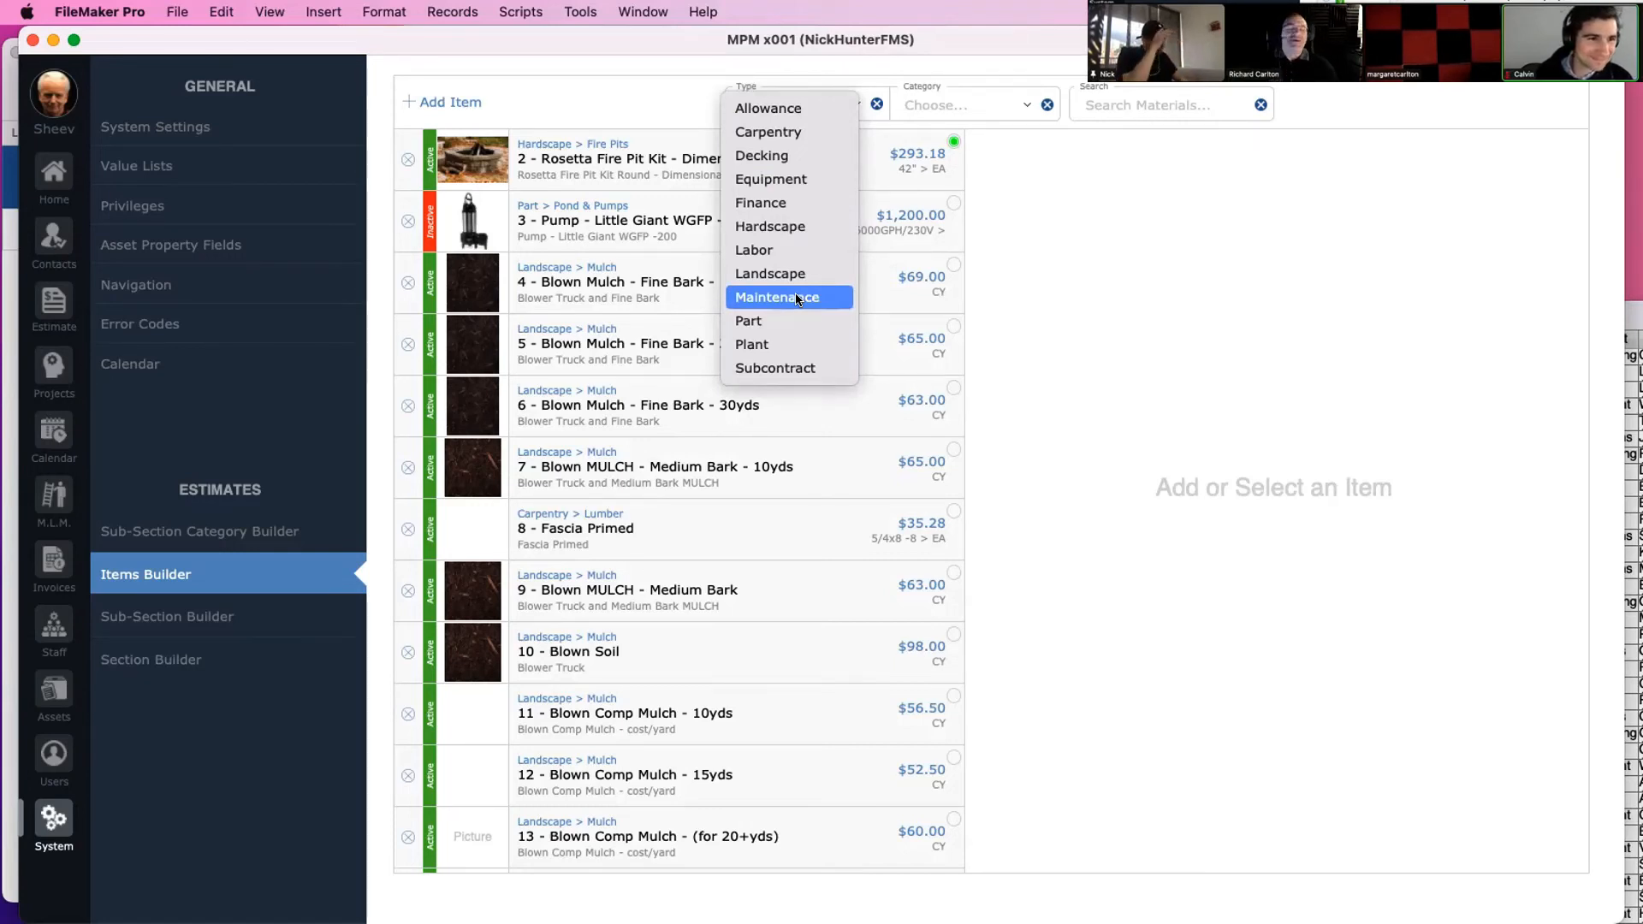
pyautogui.click(773, 134)
pyautogui.click(779, 101)
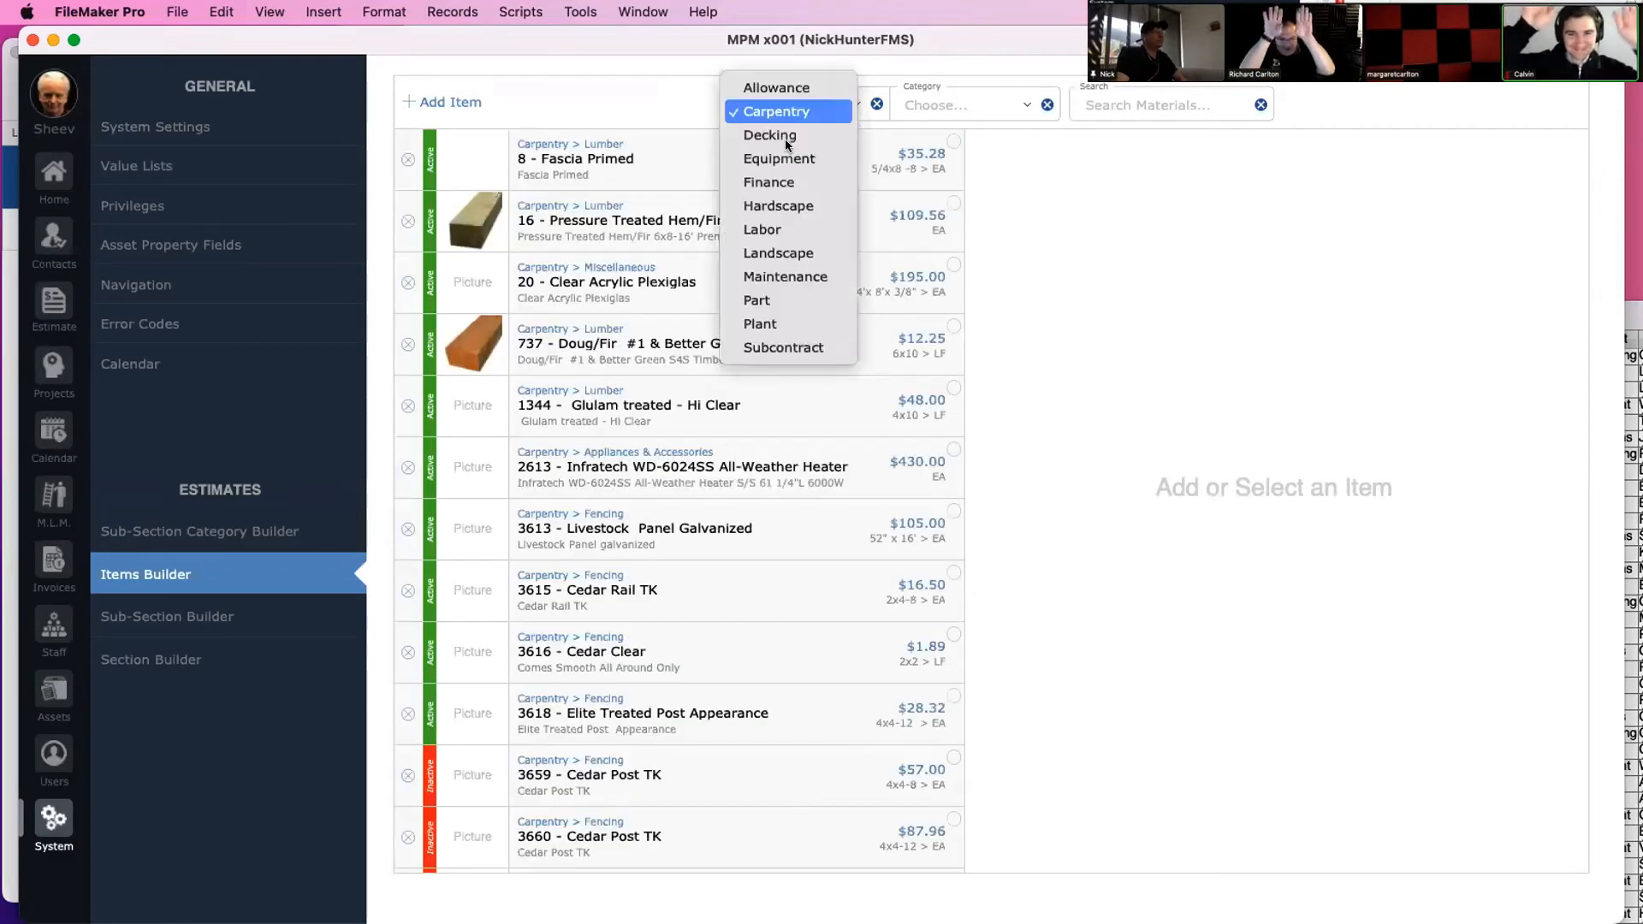
pyautogui.click(786, 135)
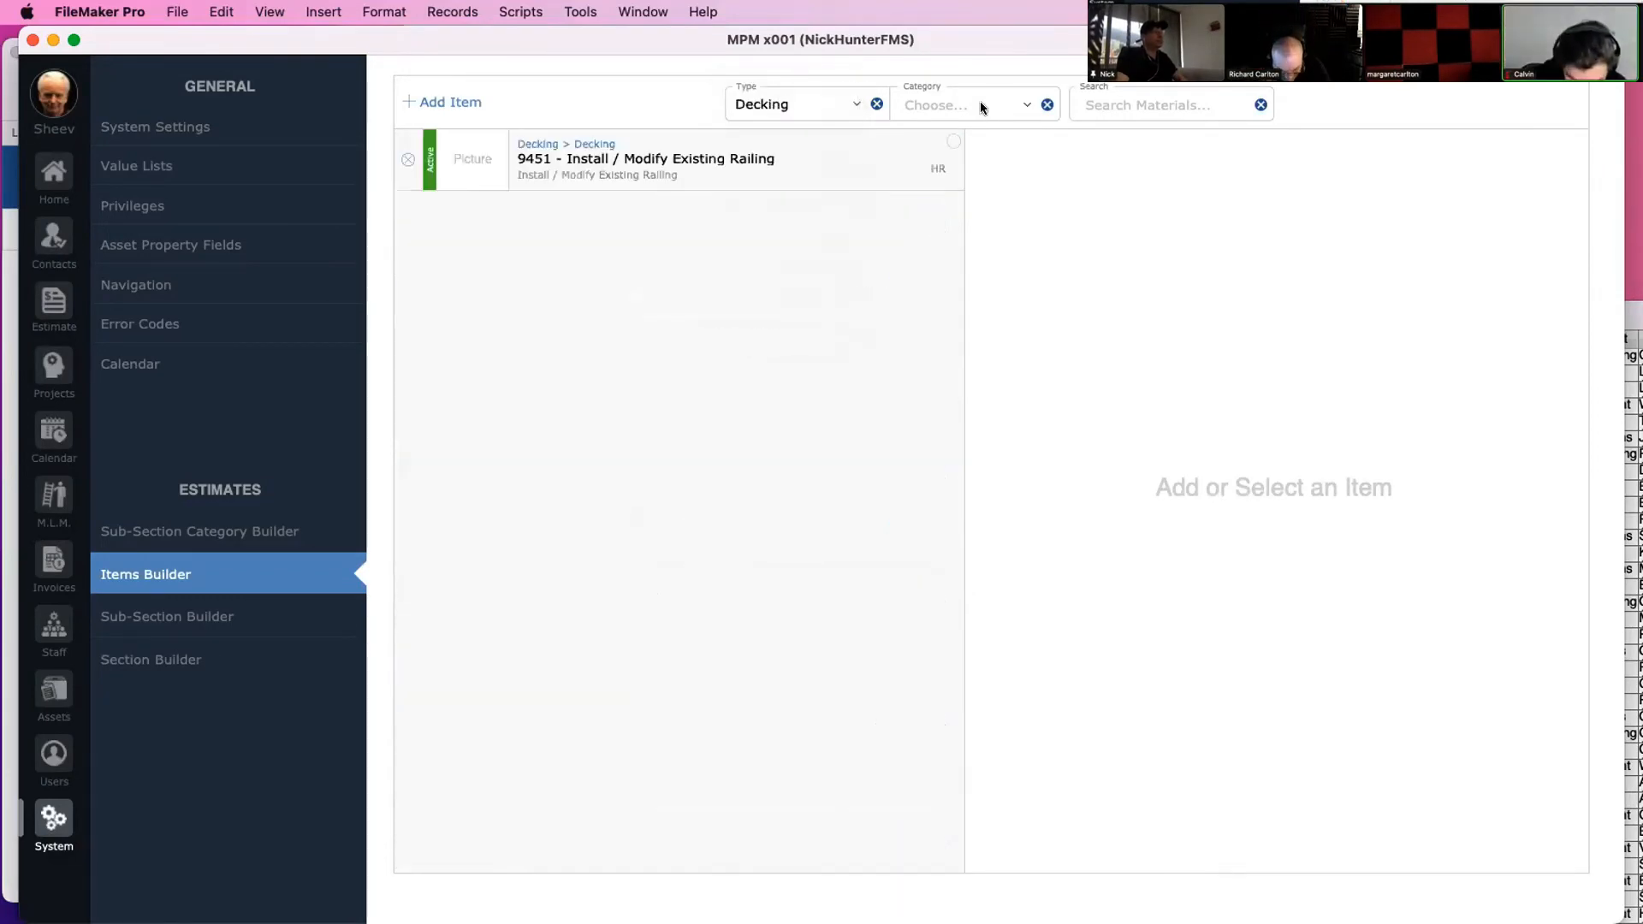
# Set the Items Builder's Type filter to Carpentry and check the available categories without choosing one
pyautogui.click(786, 104)
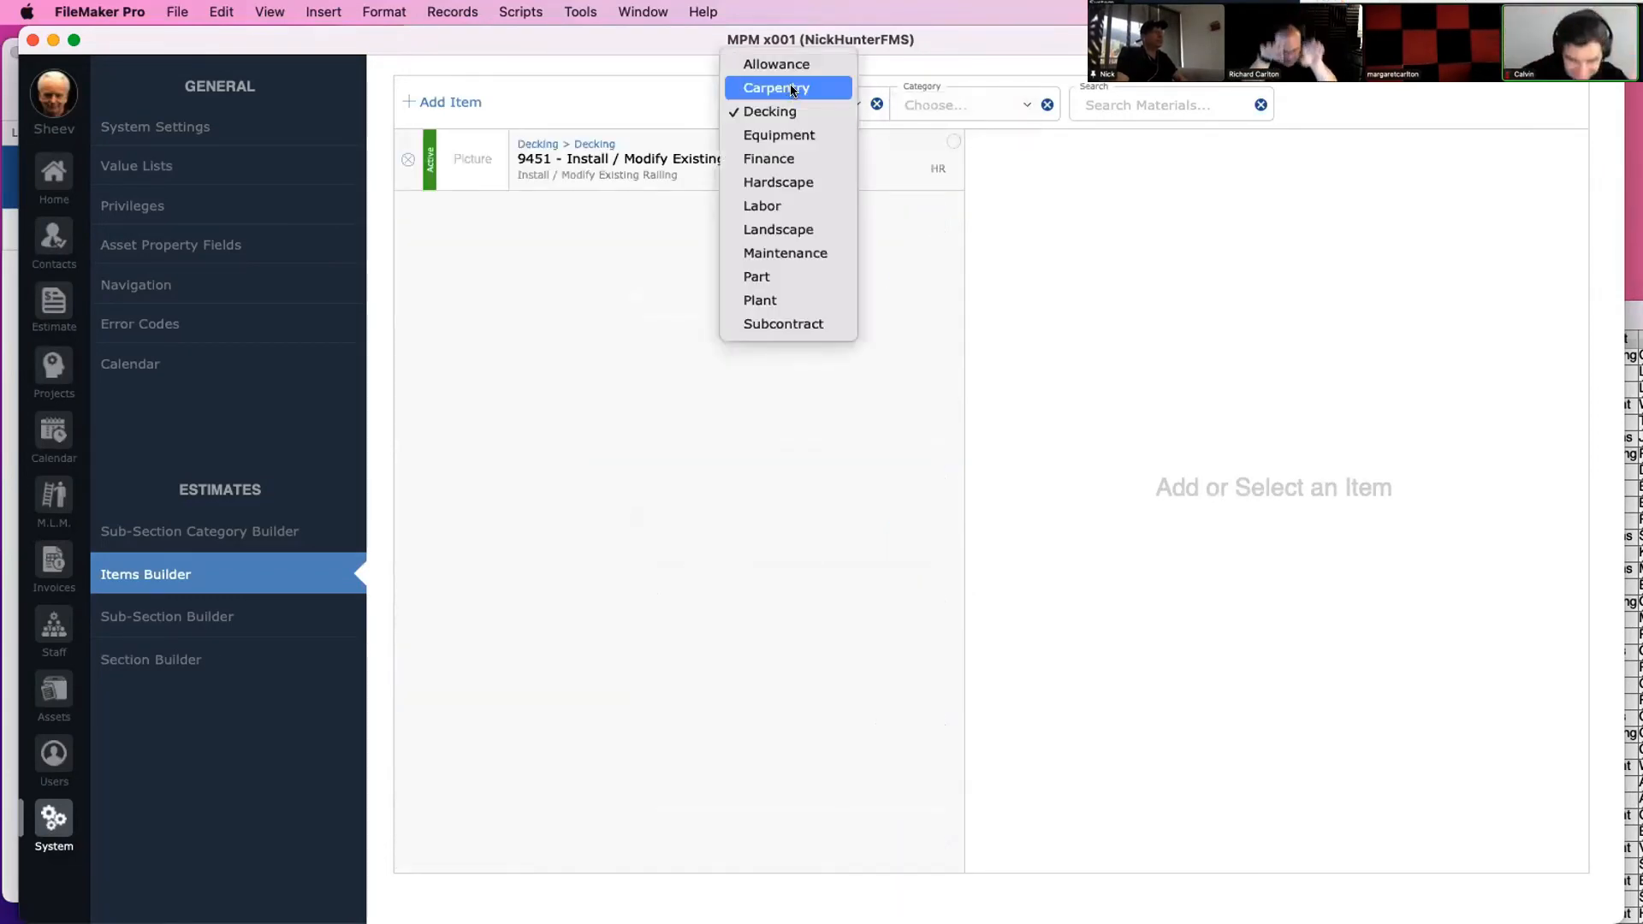
pyautogui.click(916, 99)
pyautogui.click(1216, 340)
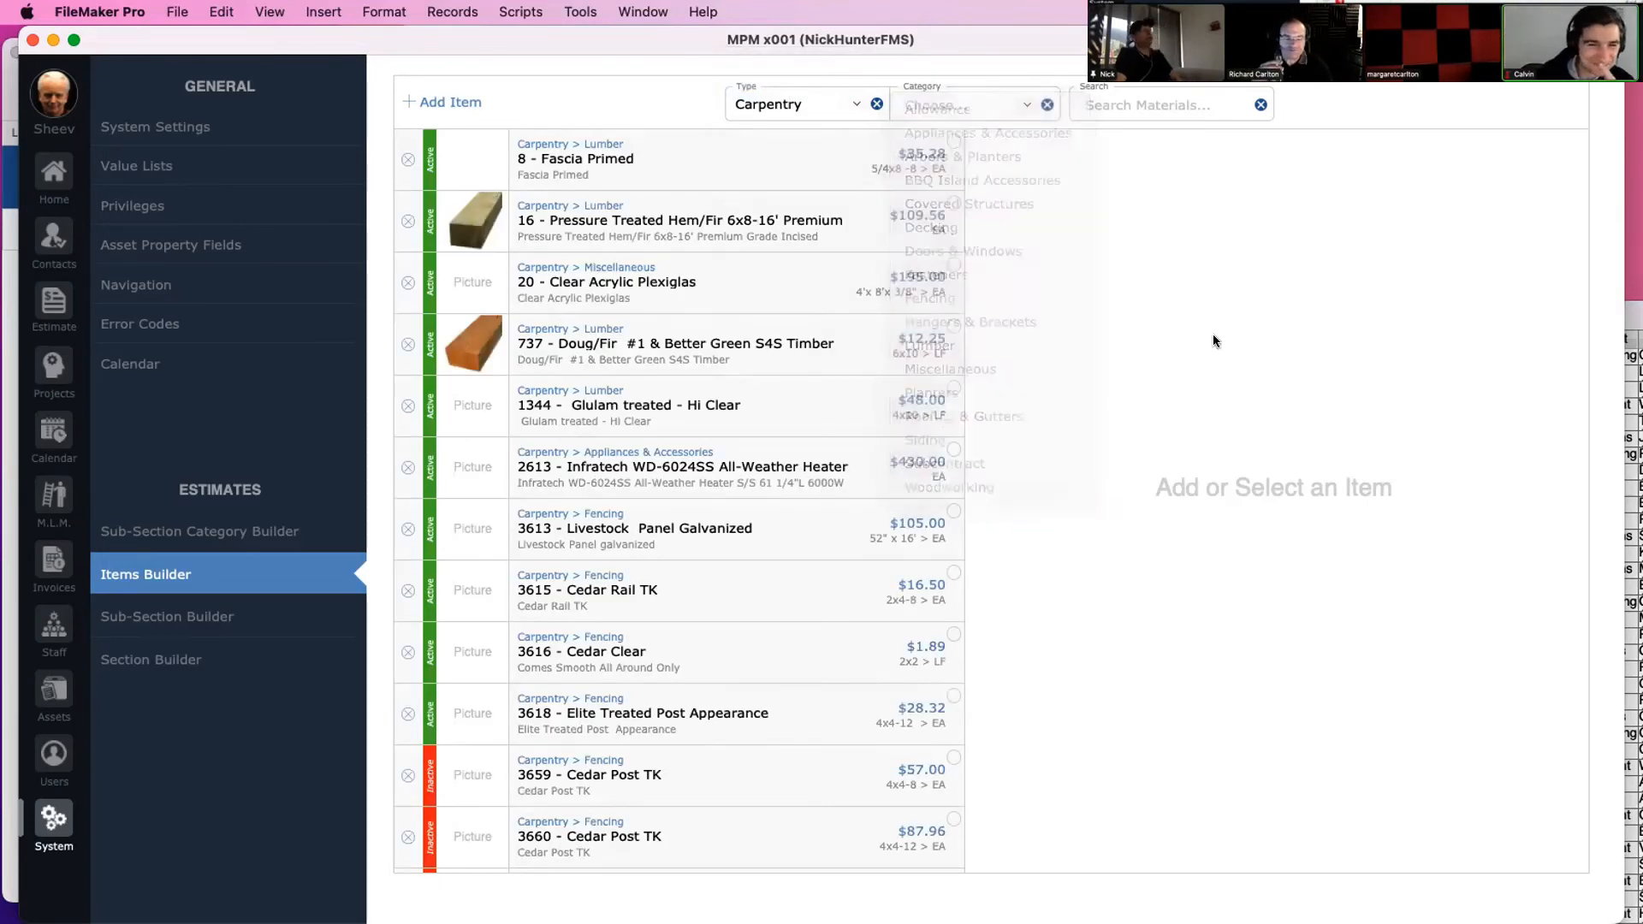
pyautogui.click(1108, 105)
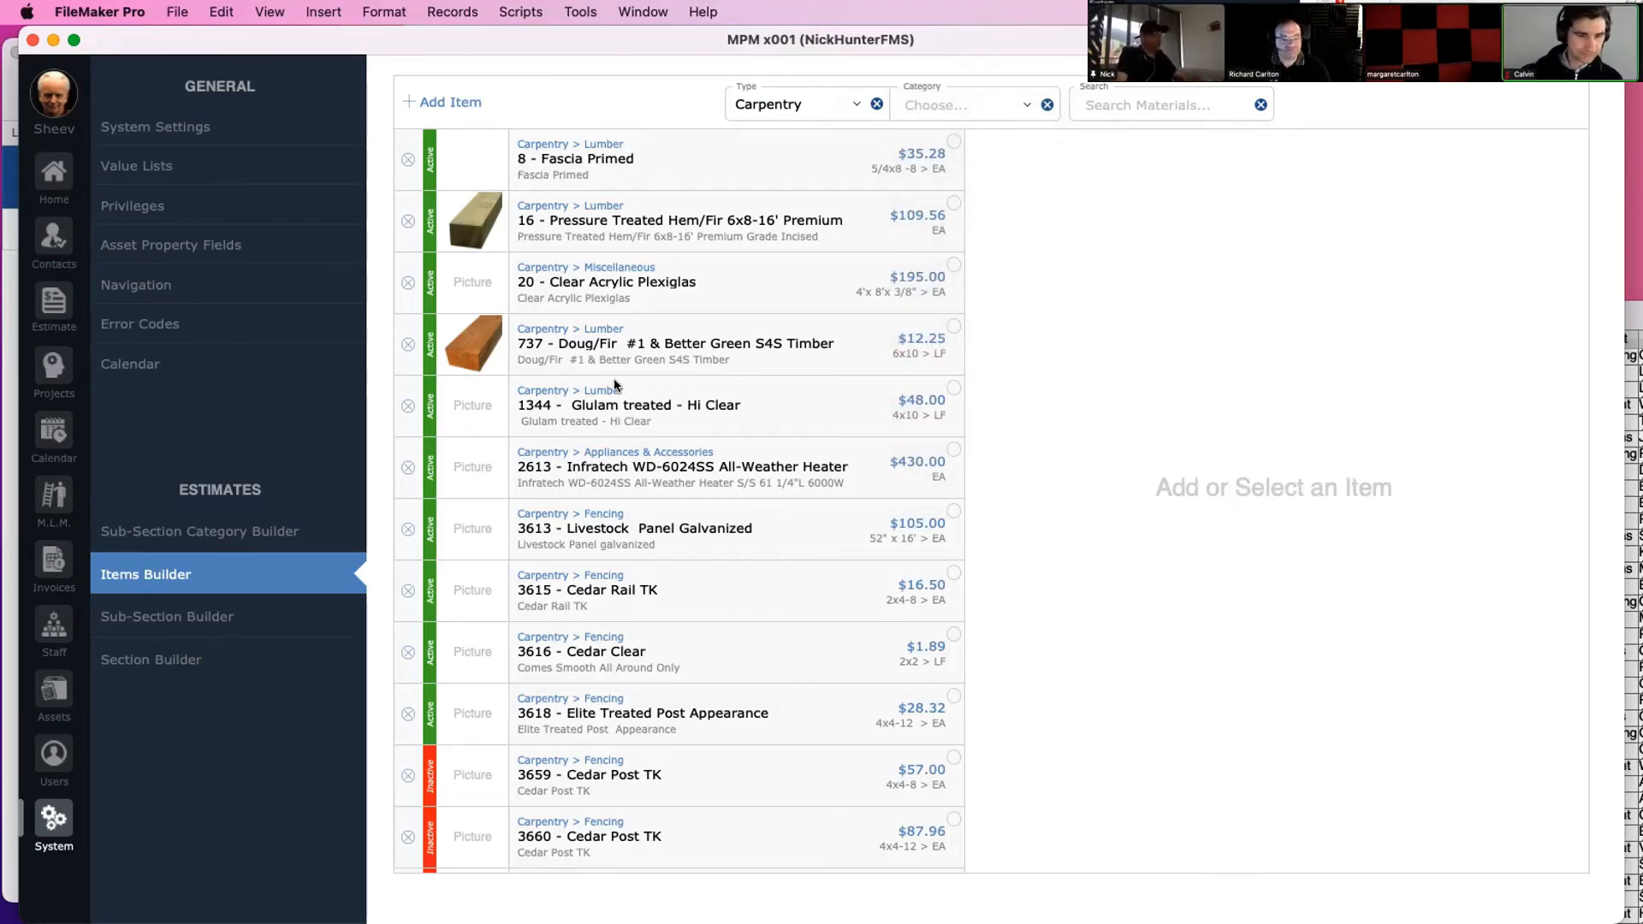
# Find the MAT_Material layout by searching the layouts for "Mat_", view its material records in a new window, and close that window
pyautogui.press('super+shift+l')
pyautogui.write('Mat')
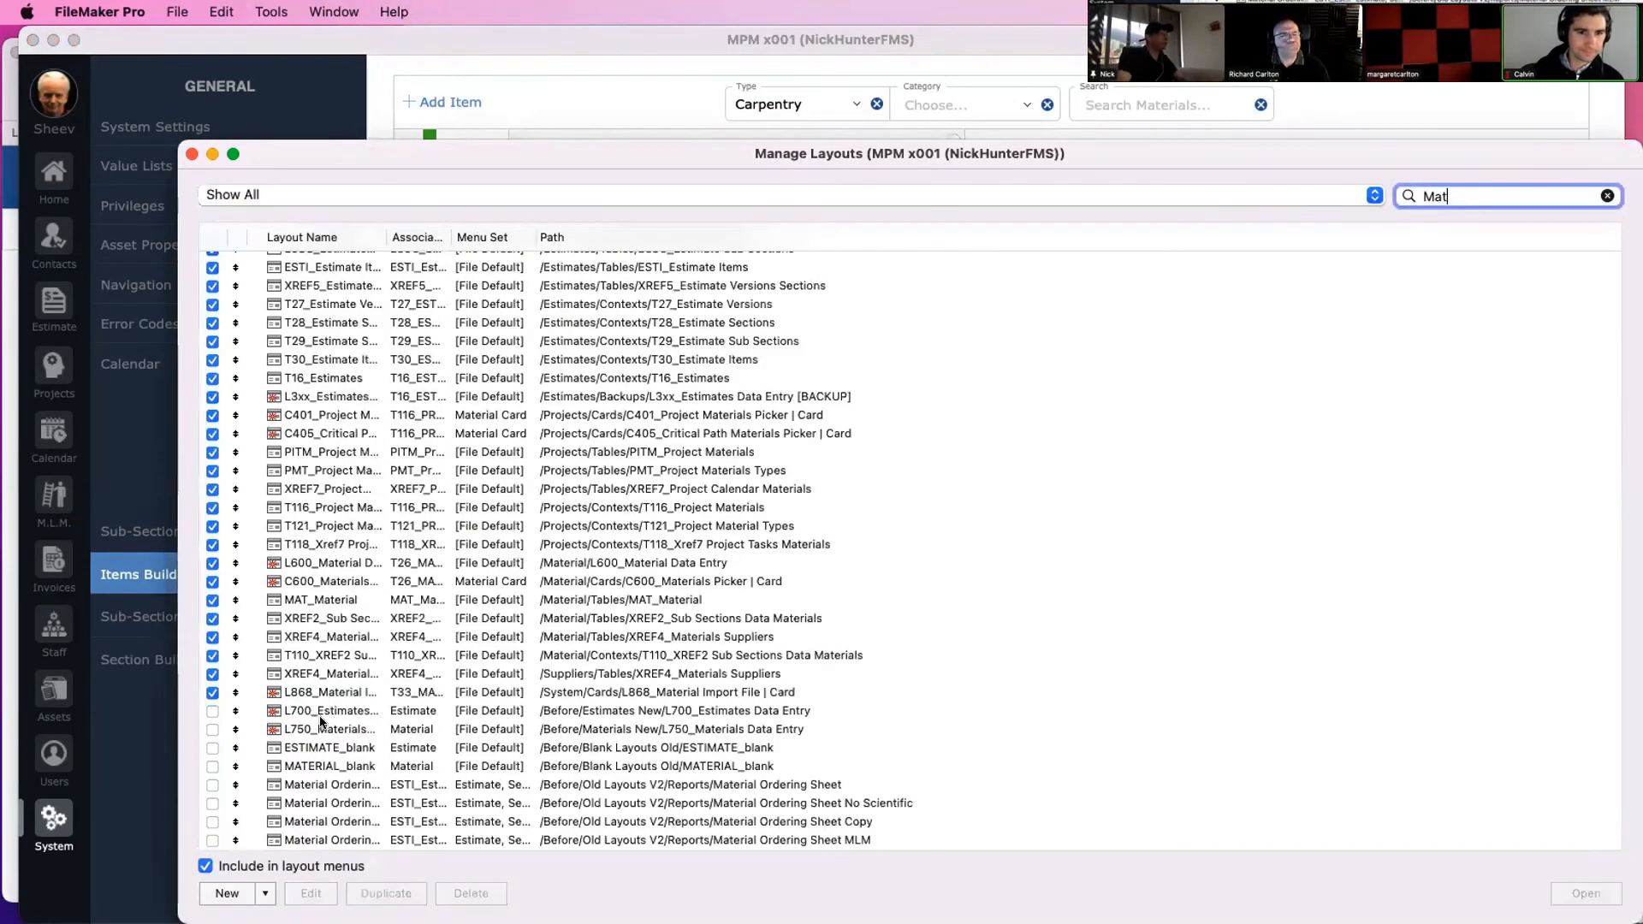
pyautogui.scroll(-5, 371, 654)
pyautogui.write('_')
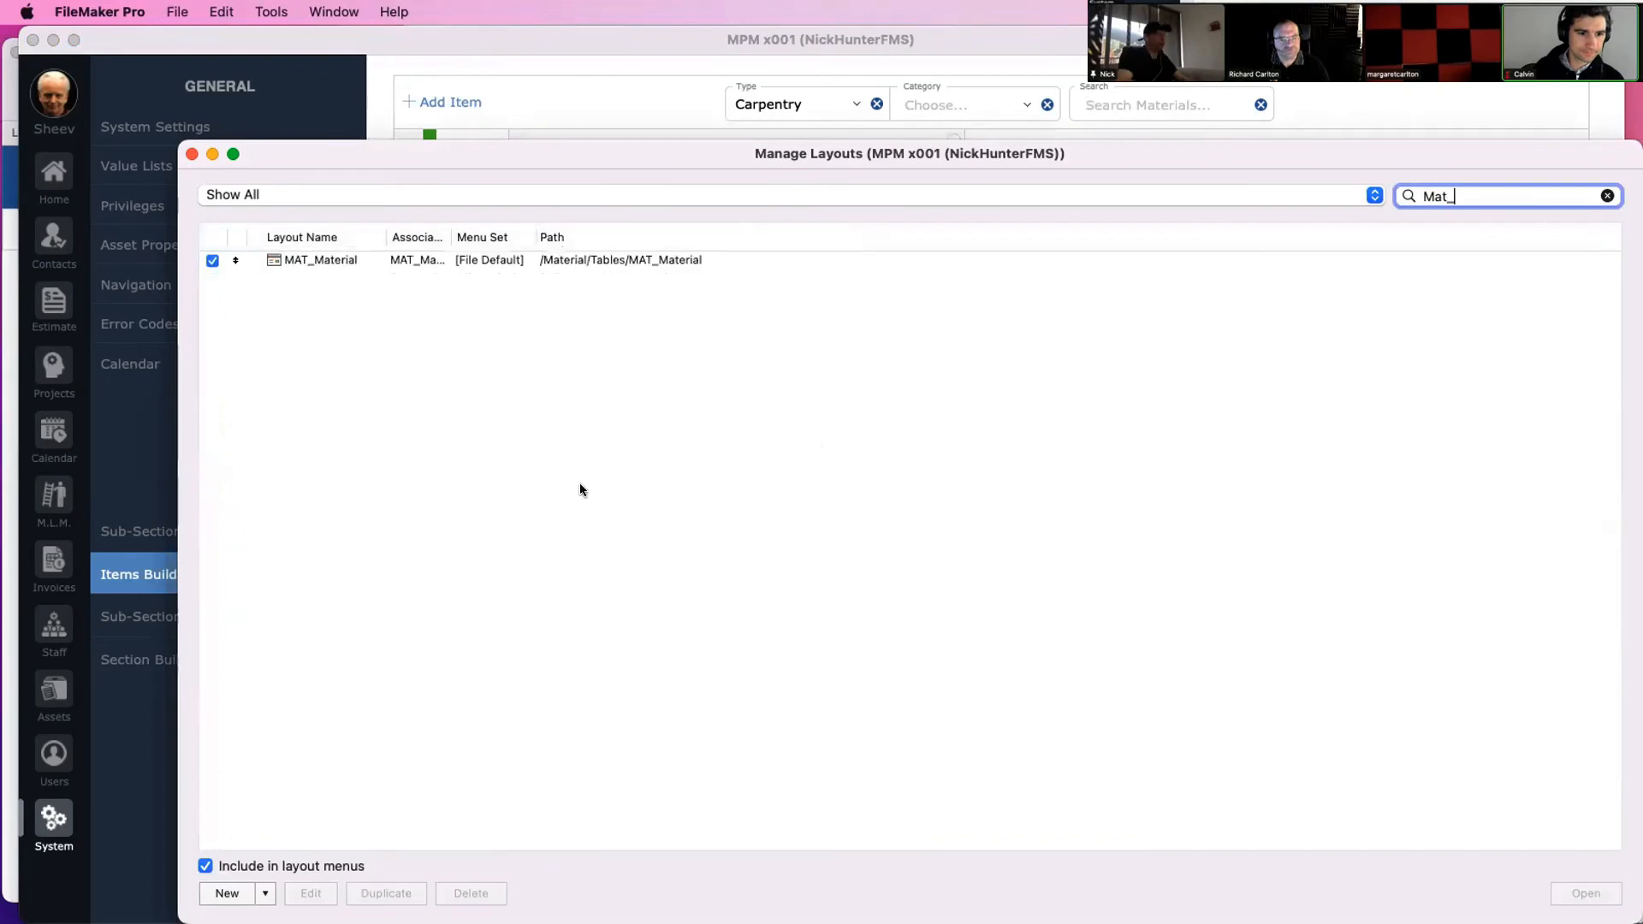
pyautogui.click(341, 259)
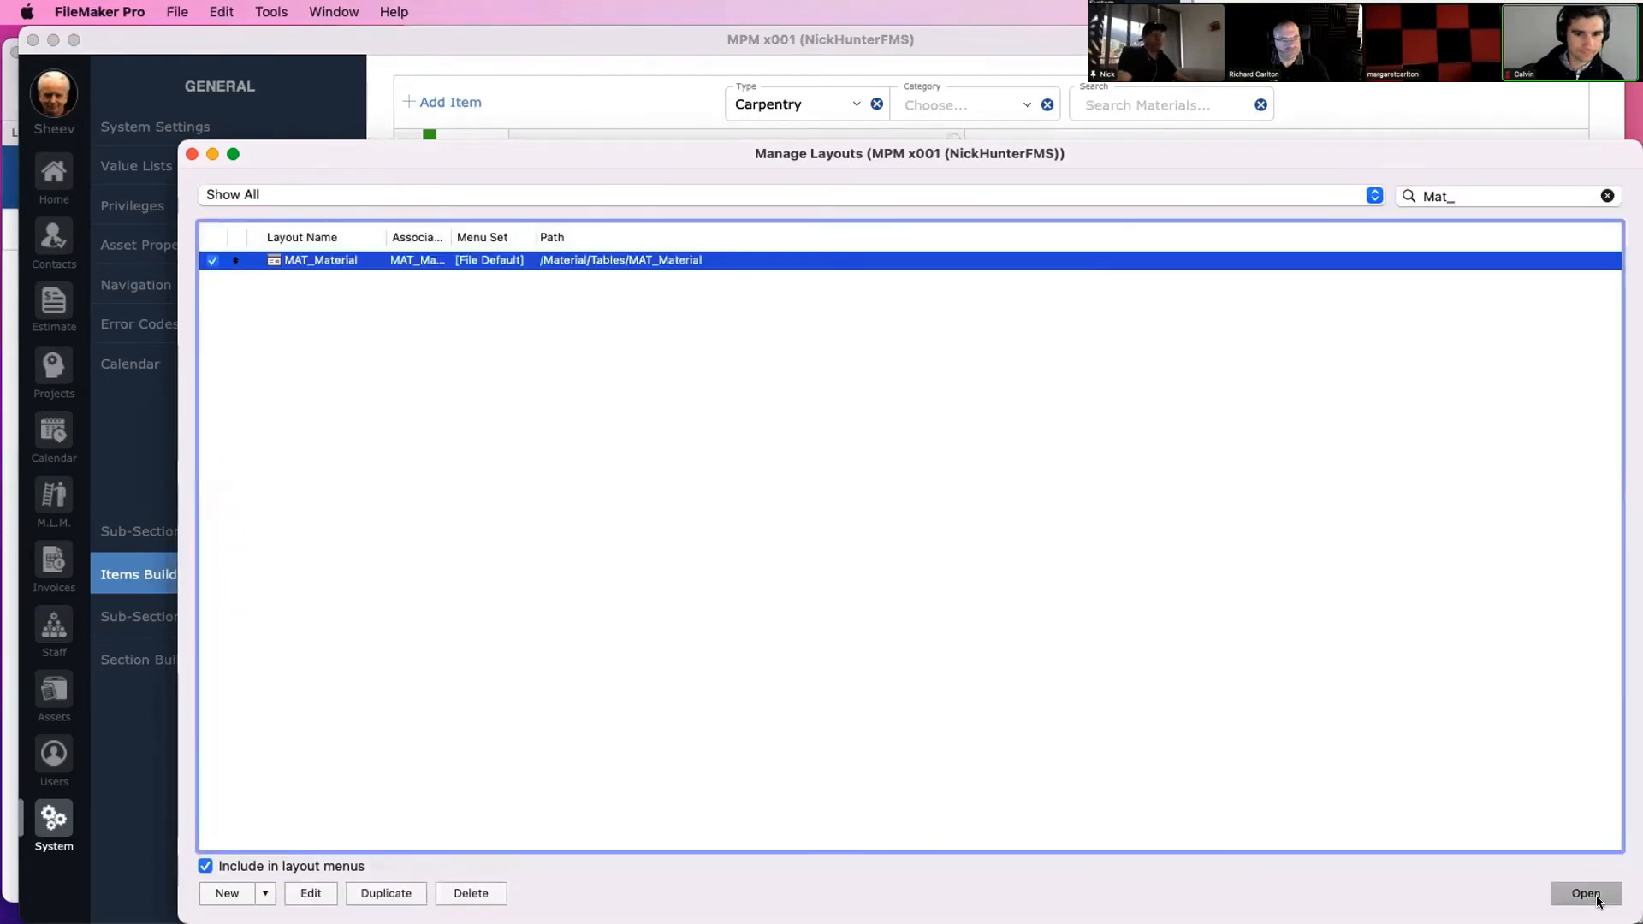
pyautogui.press('Return')
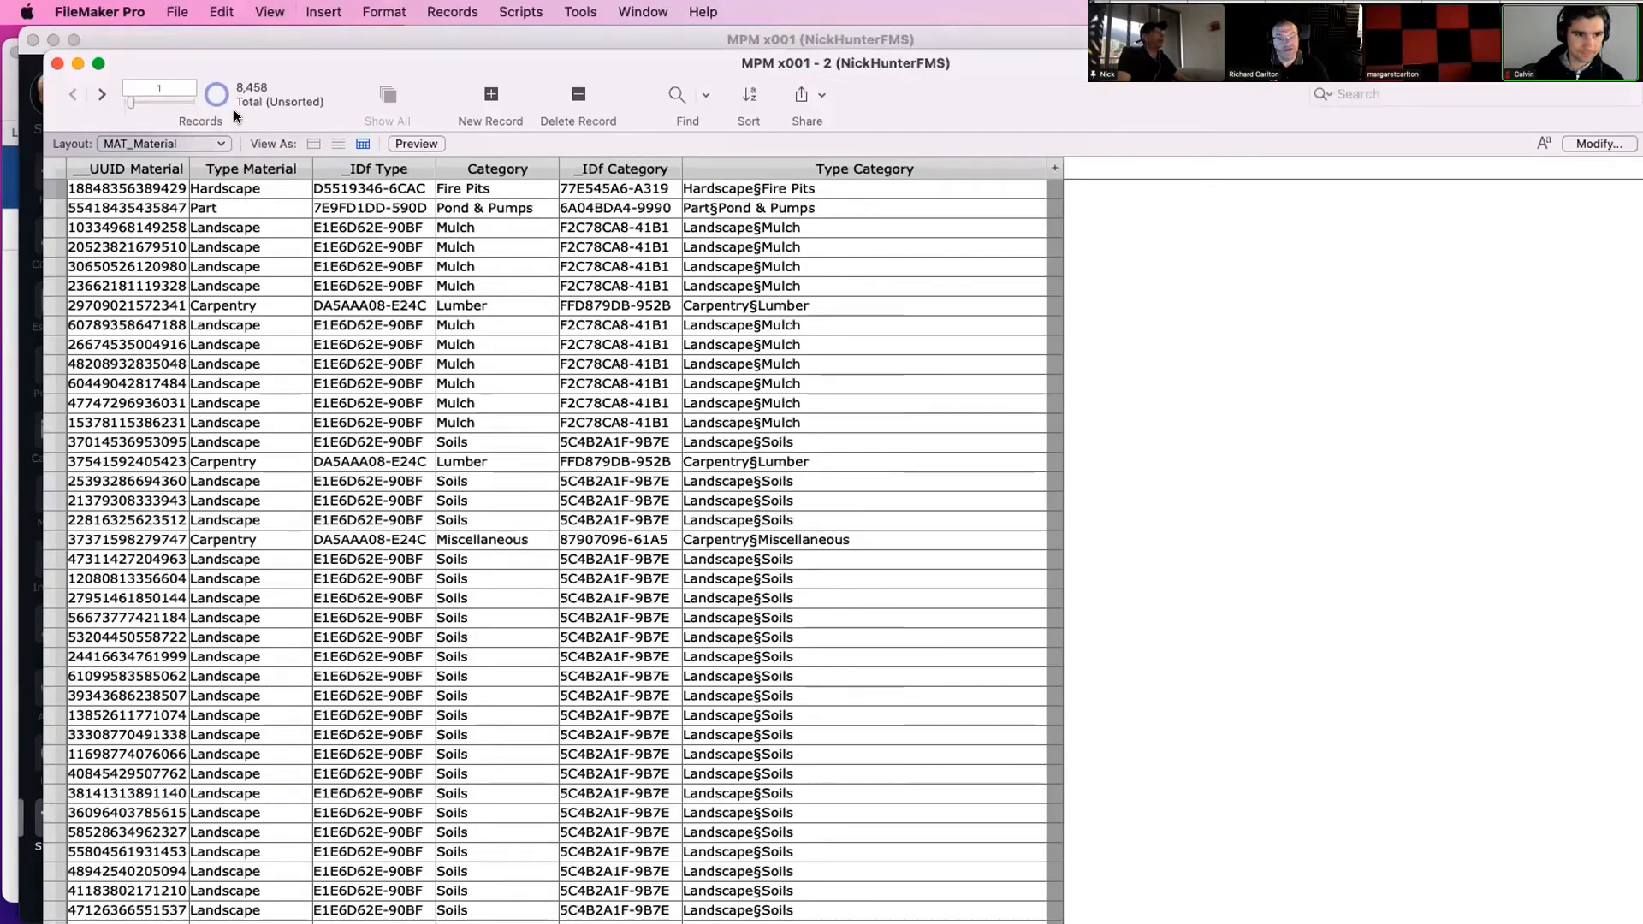
pyautogui.moveTo(267, 64); pyautogui.dragTo(622, 151)
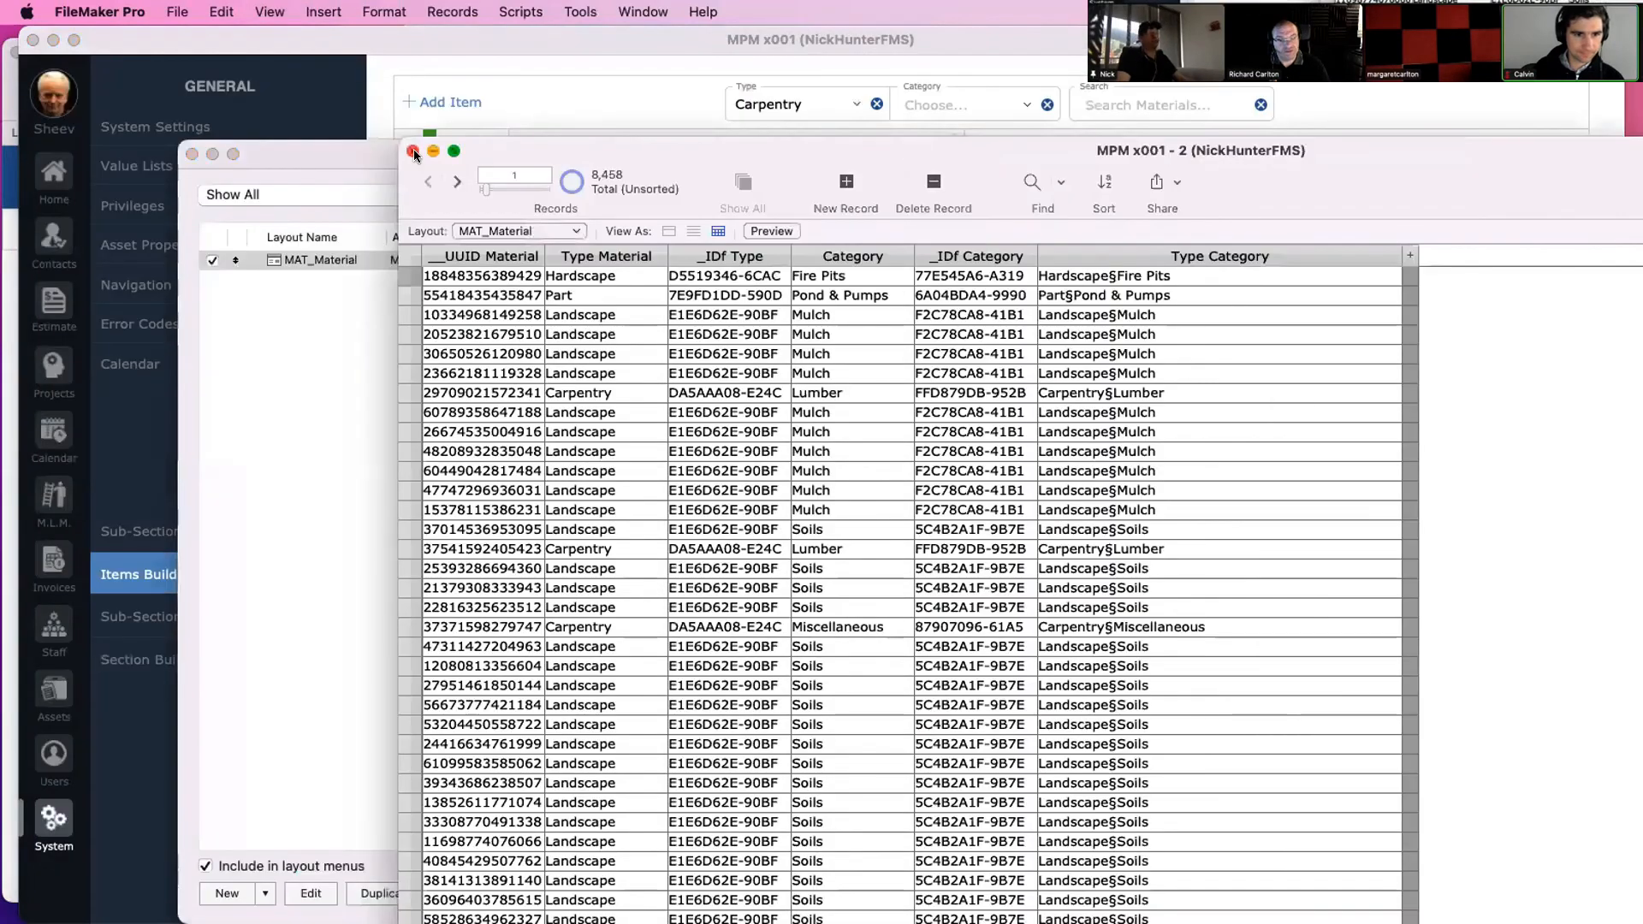
pyautogui.click(413, 151)
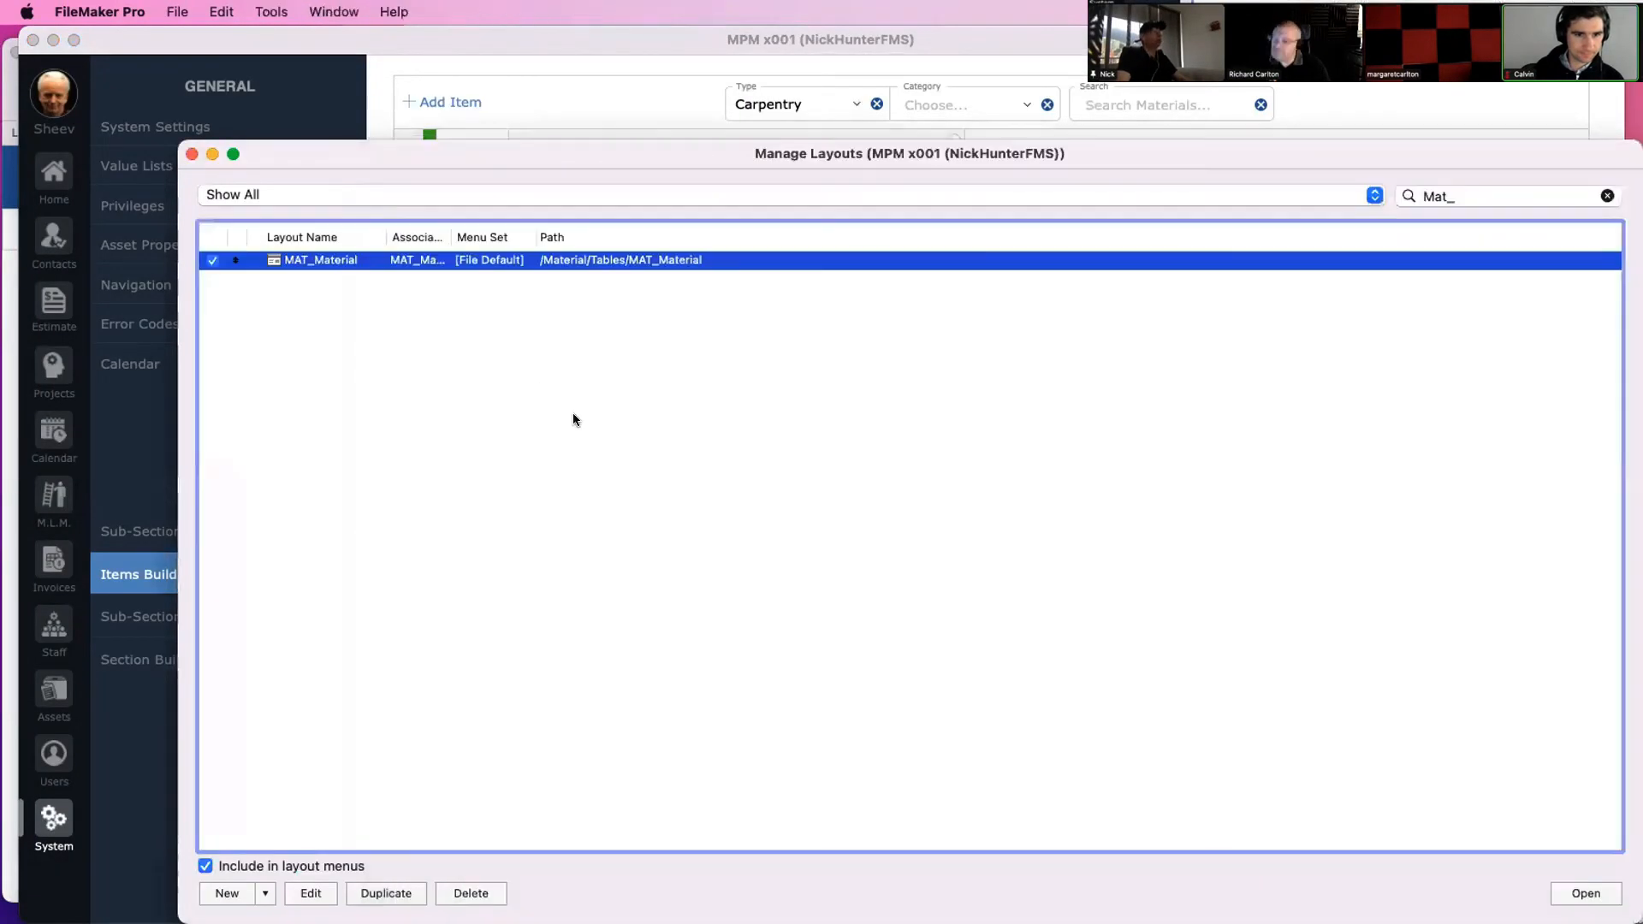
# Close the Manage Layouts window, check the Items Builder's Type options, and view the Sub-Section Category Builder before returning to the Items Builder
pyautogui.click(572, 412)
pyautogui.click(1127, 273)
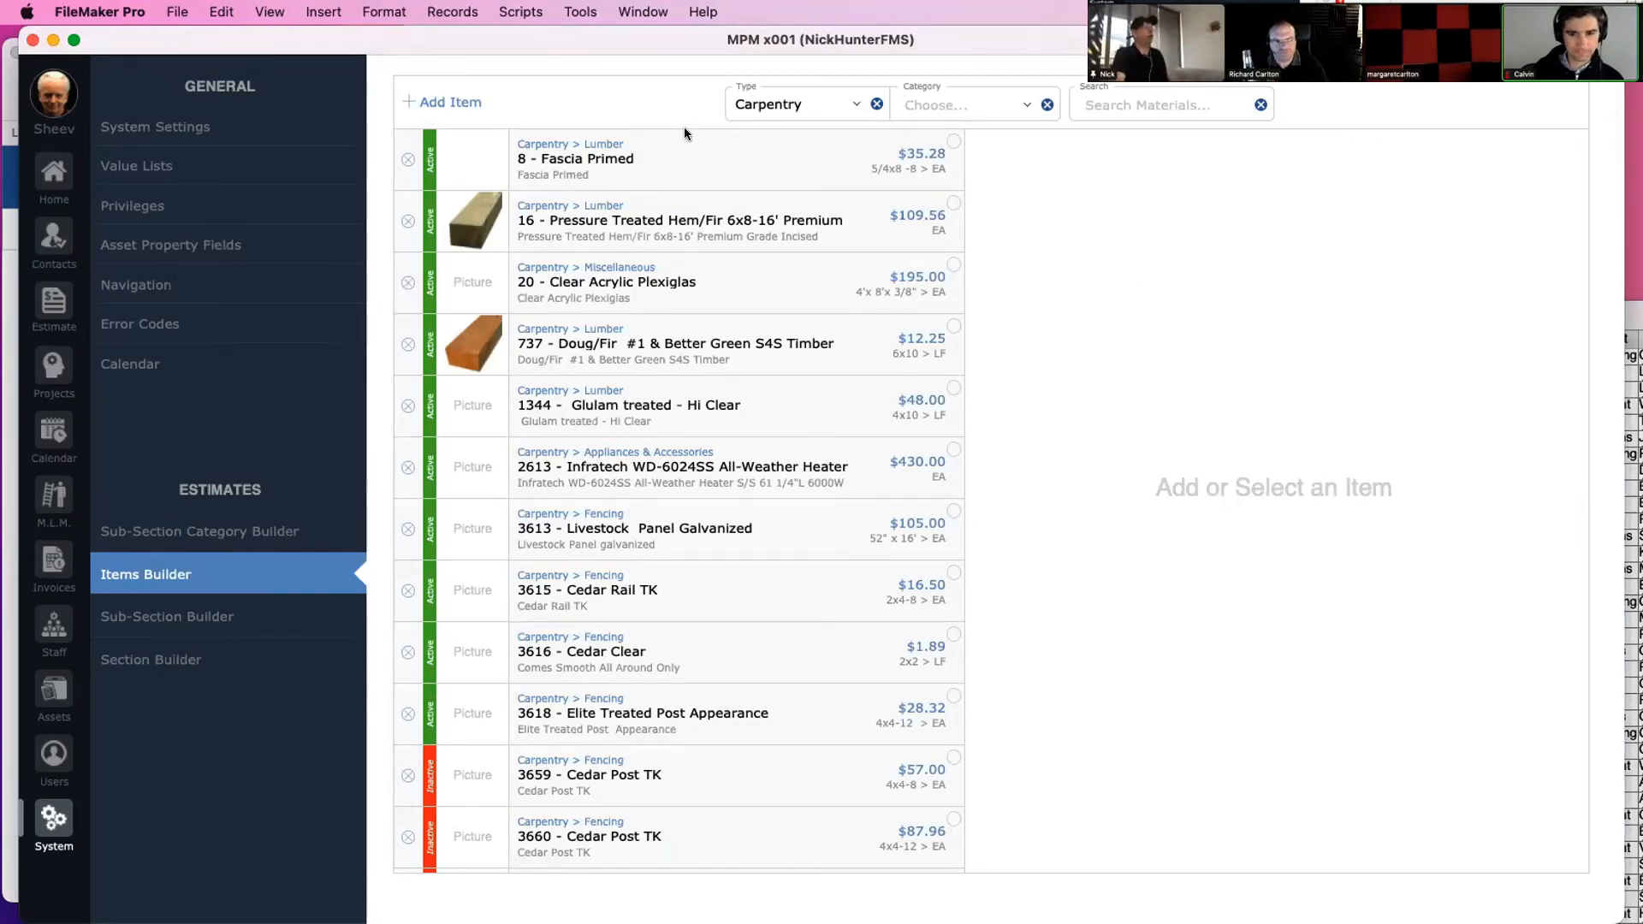
pyautogui.moveTo(511, 33); pyautogui.dragTo(467, 29)
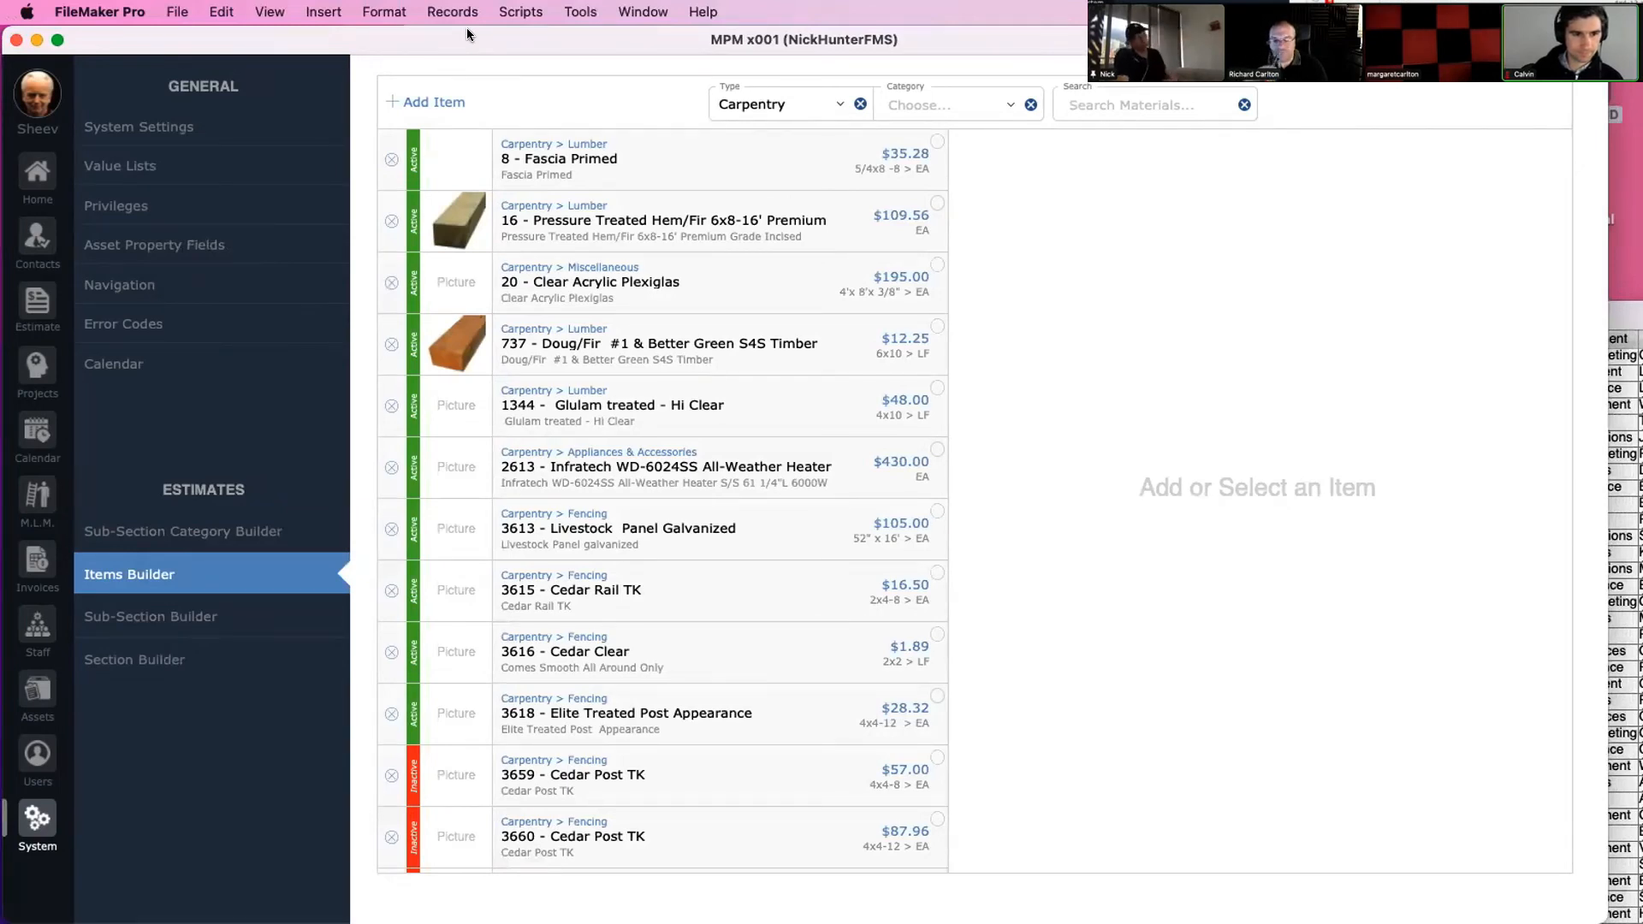
pyautogui.click(737, 105)
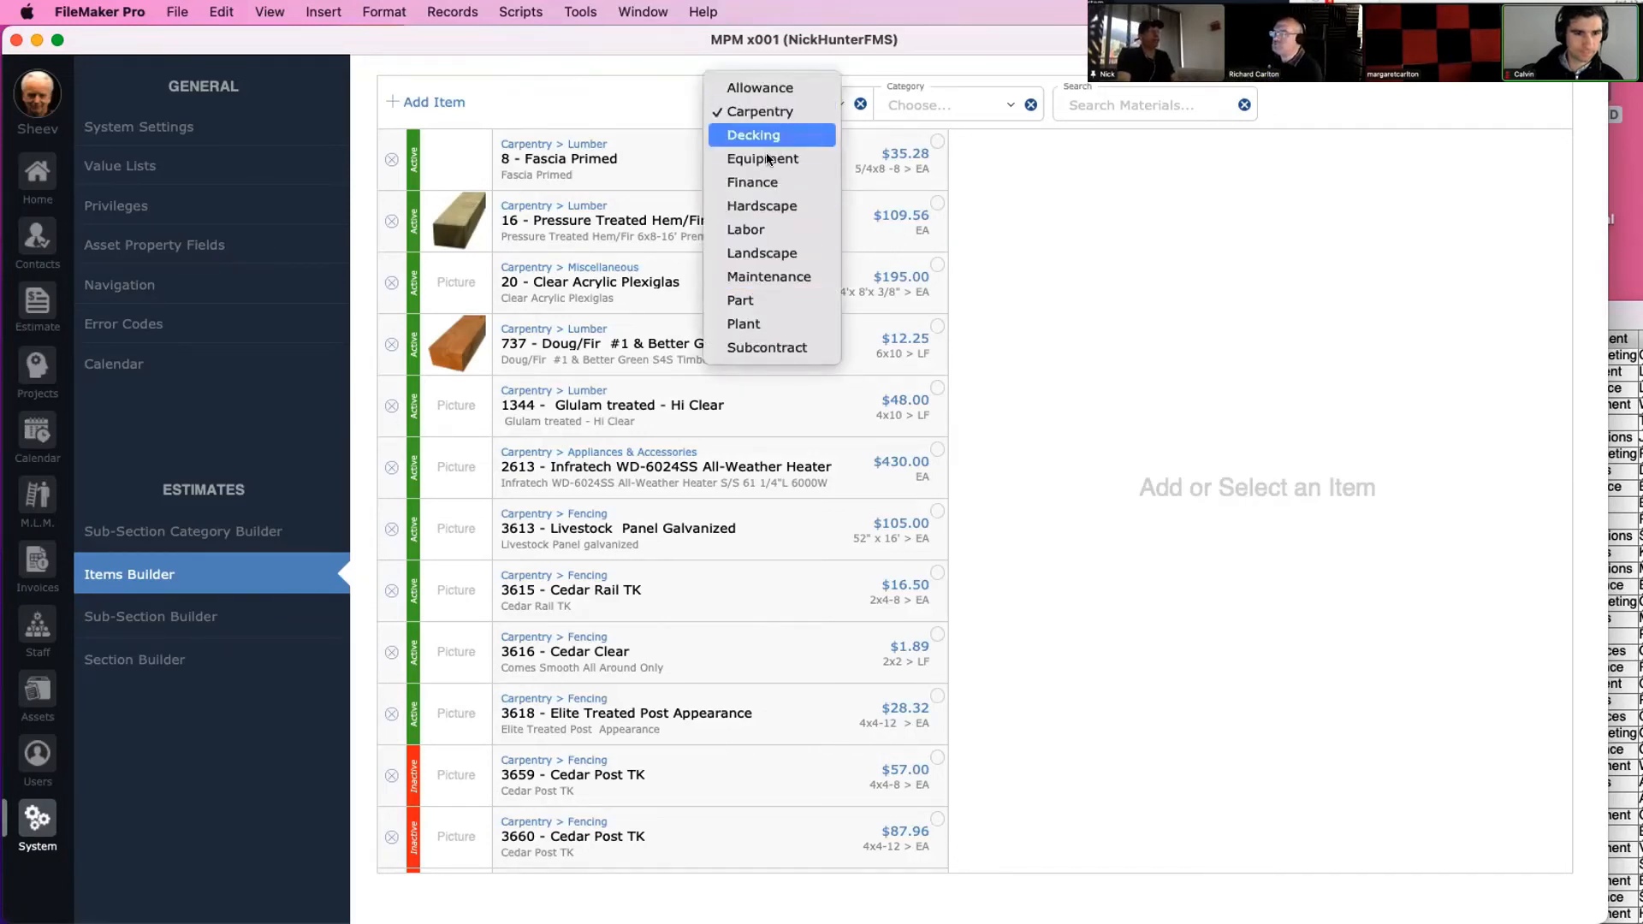
pyautogui.click(665, 84)
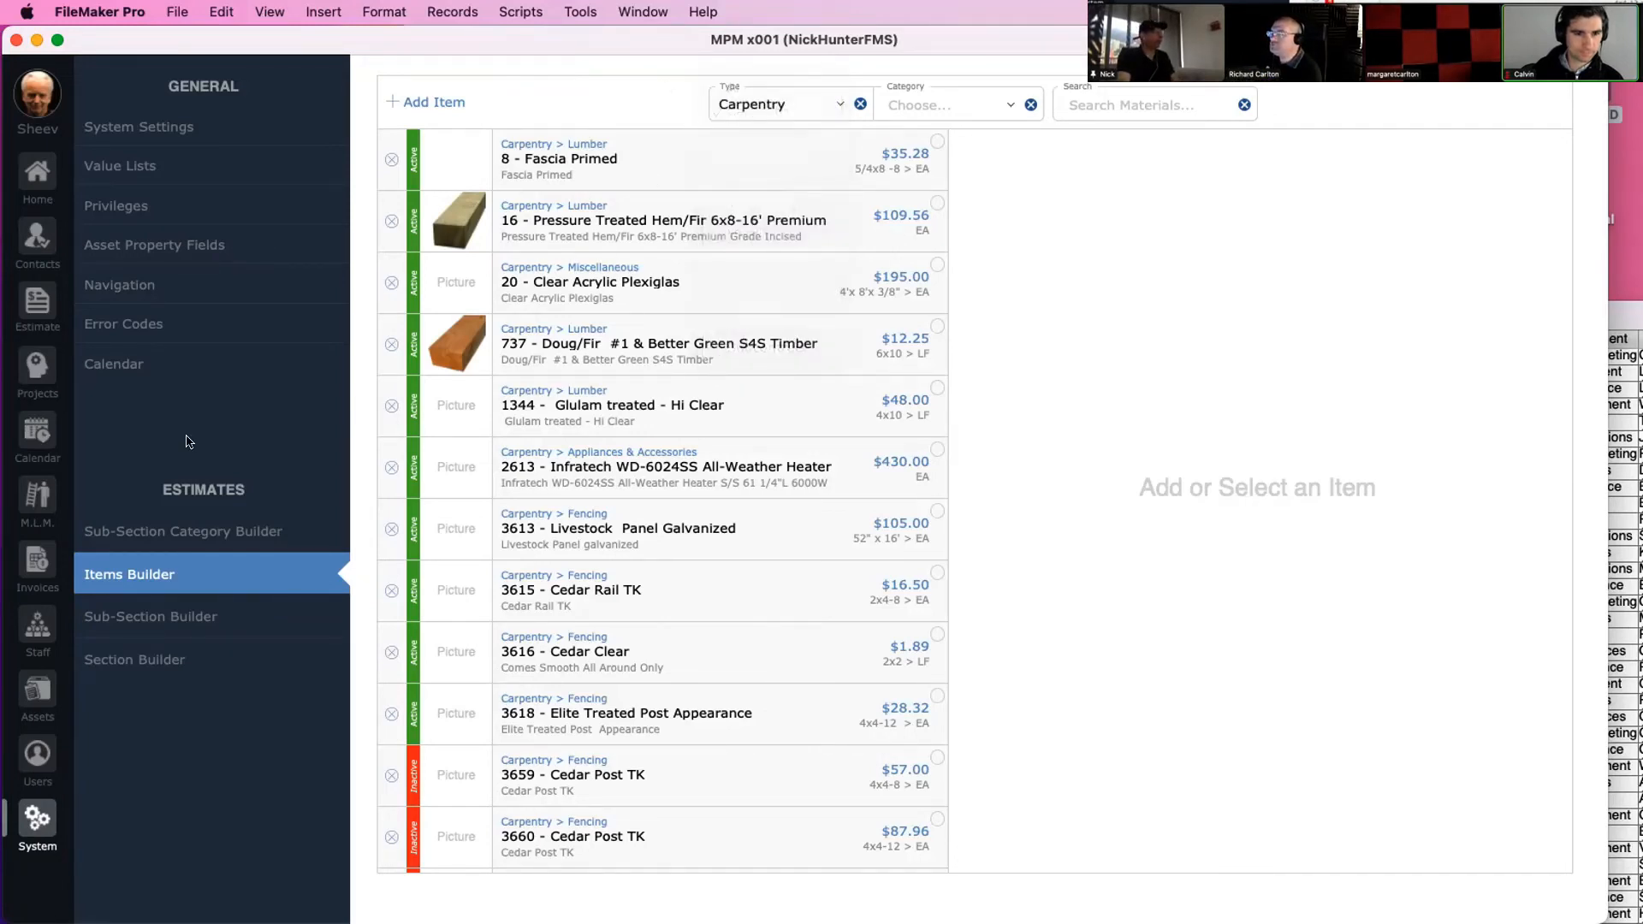
pyautogui.click(207, 526)
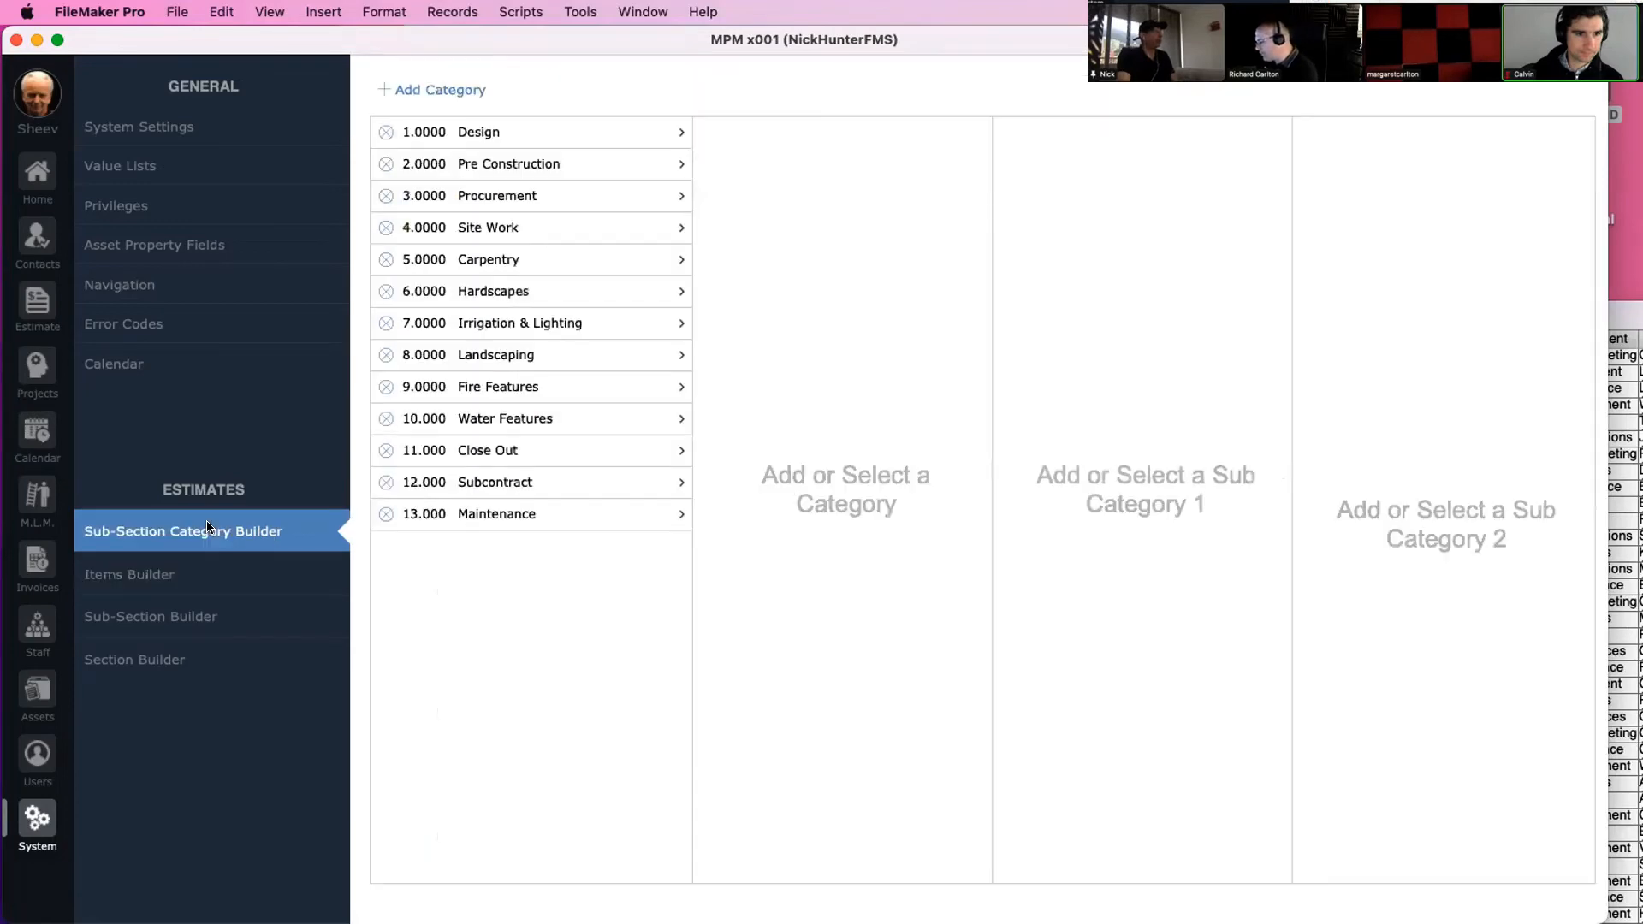
pyautogui.click(178, 575)
# Filter the items by type Allowance and check its available categories without choosing one
pyautogui.click(780, 102)
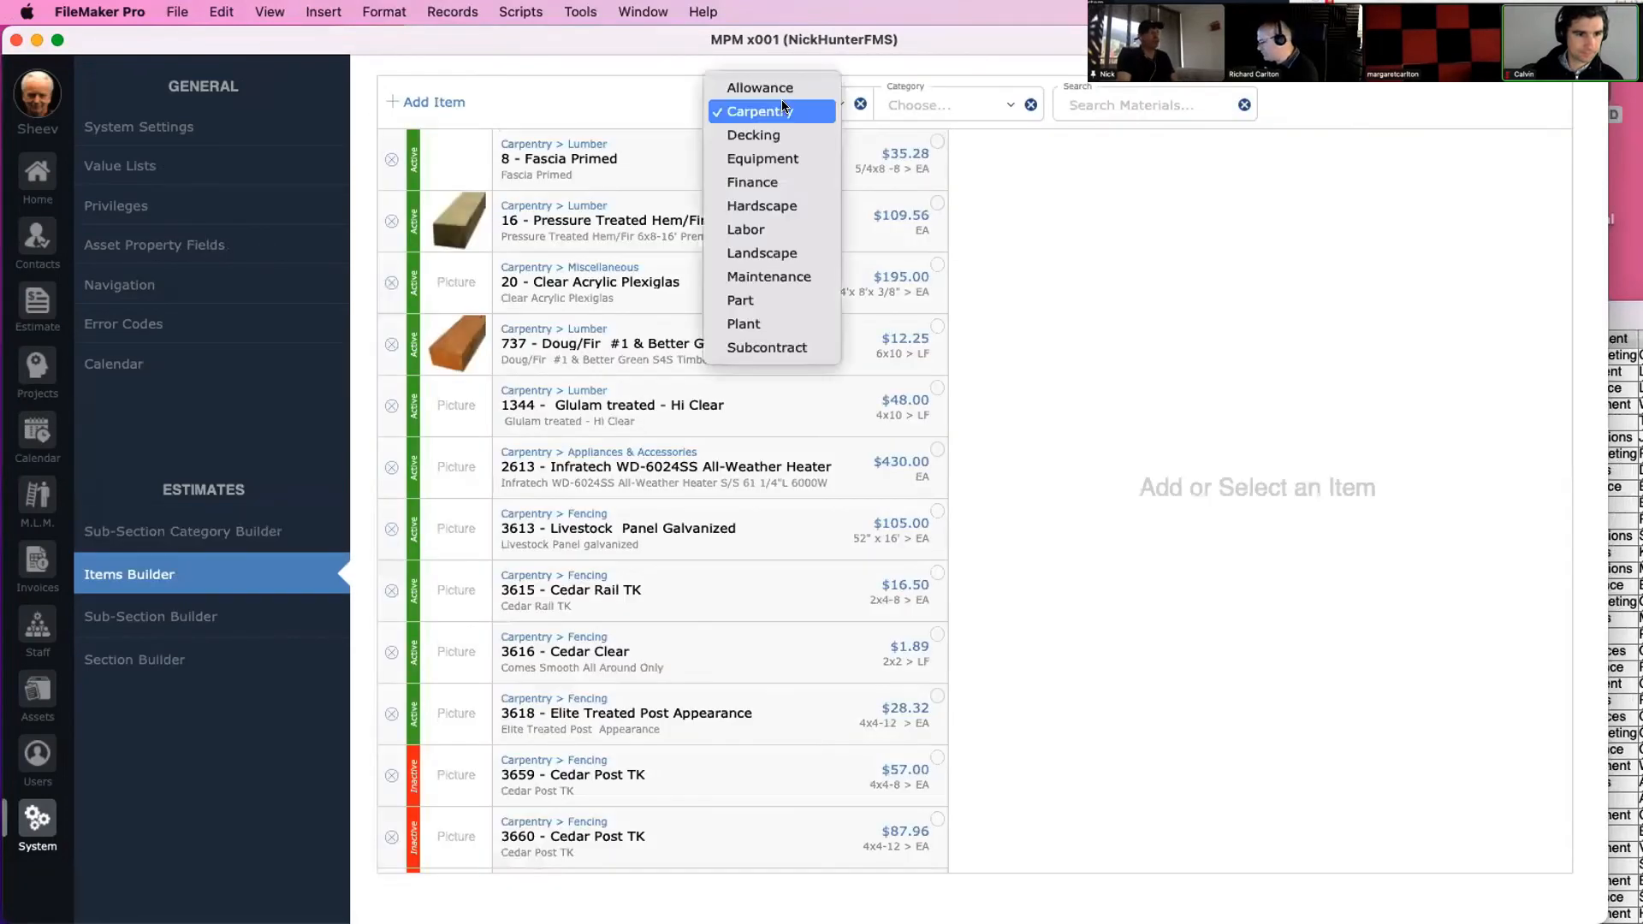
pyautogui.click(777, 89)
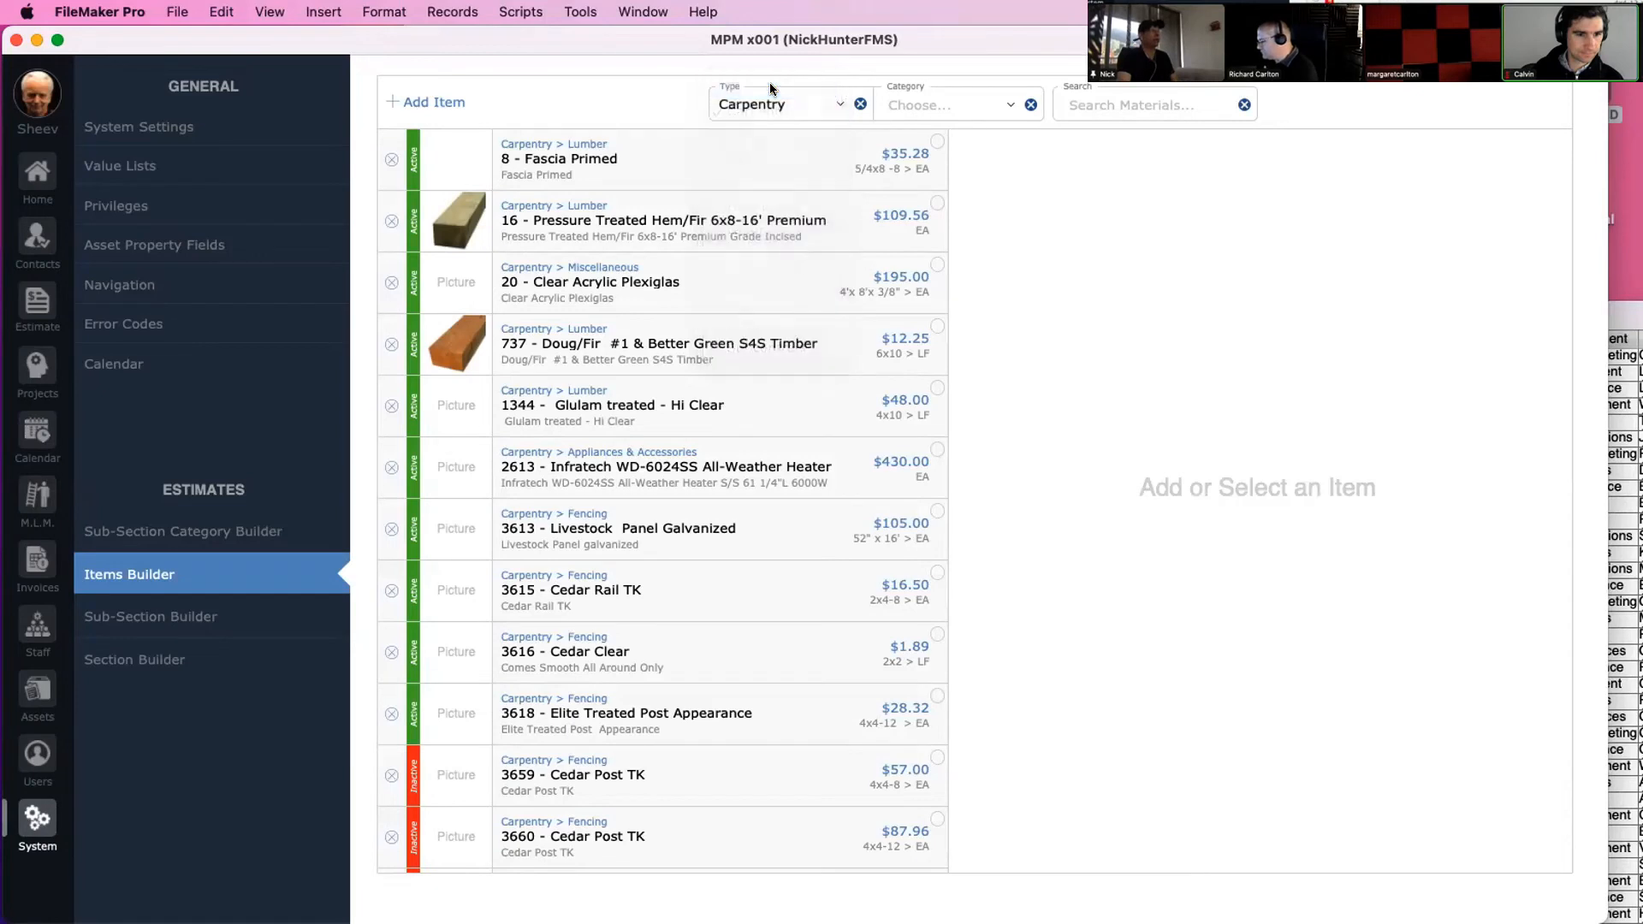
pyautogui.click(777, 101)
pyautogui.click(942, 84)
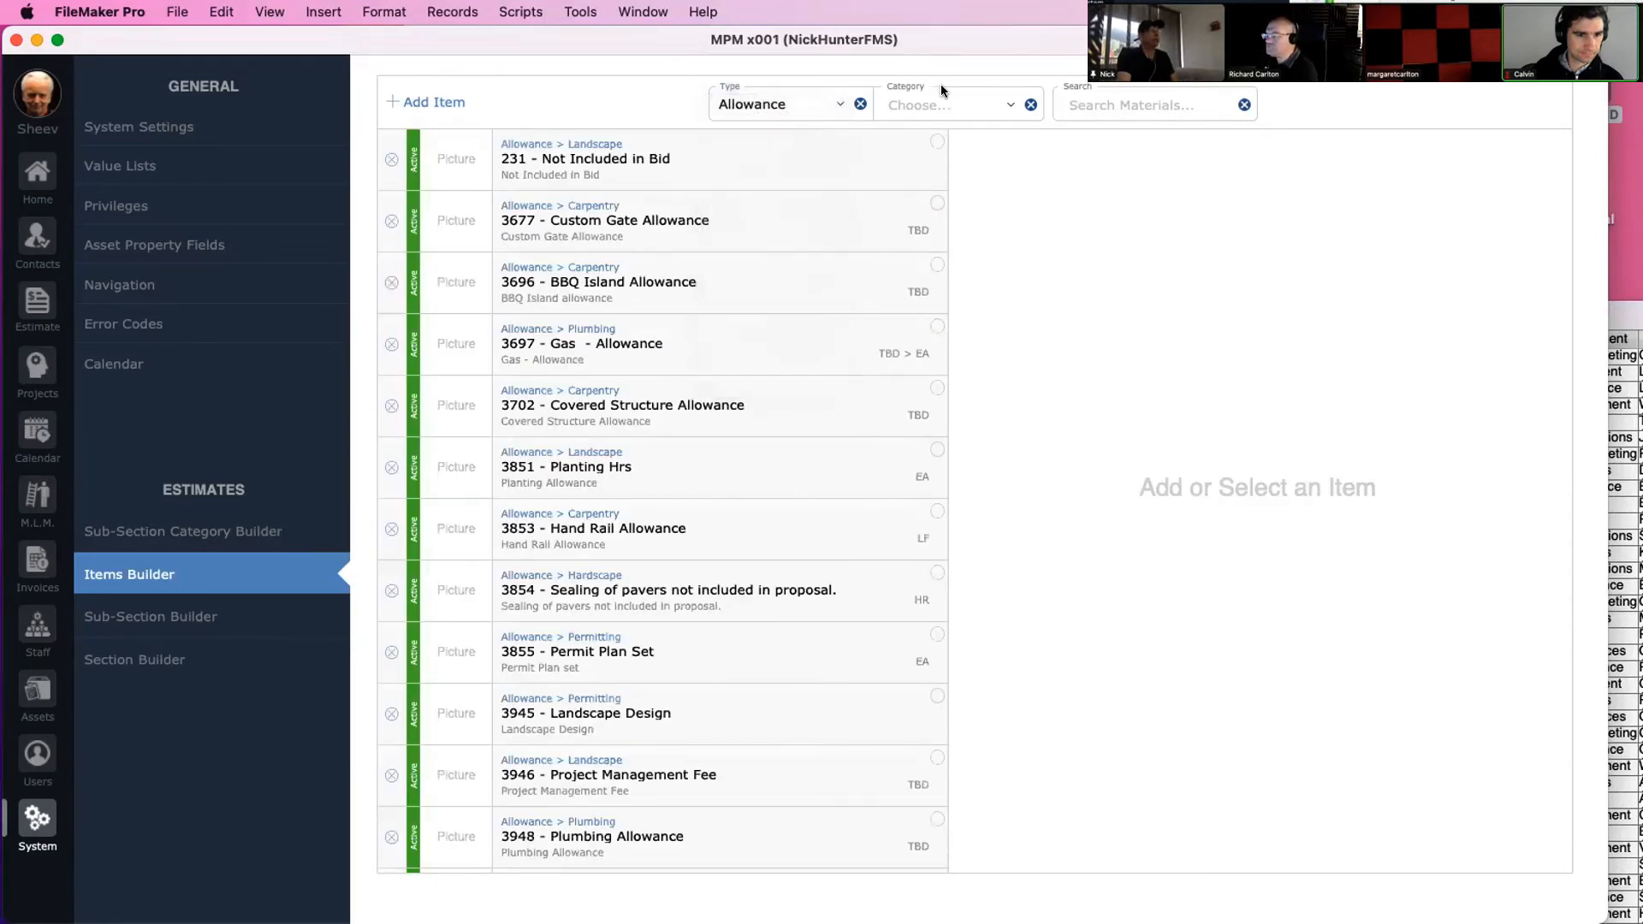
pyautogui.click(945, 98)
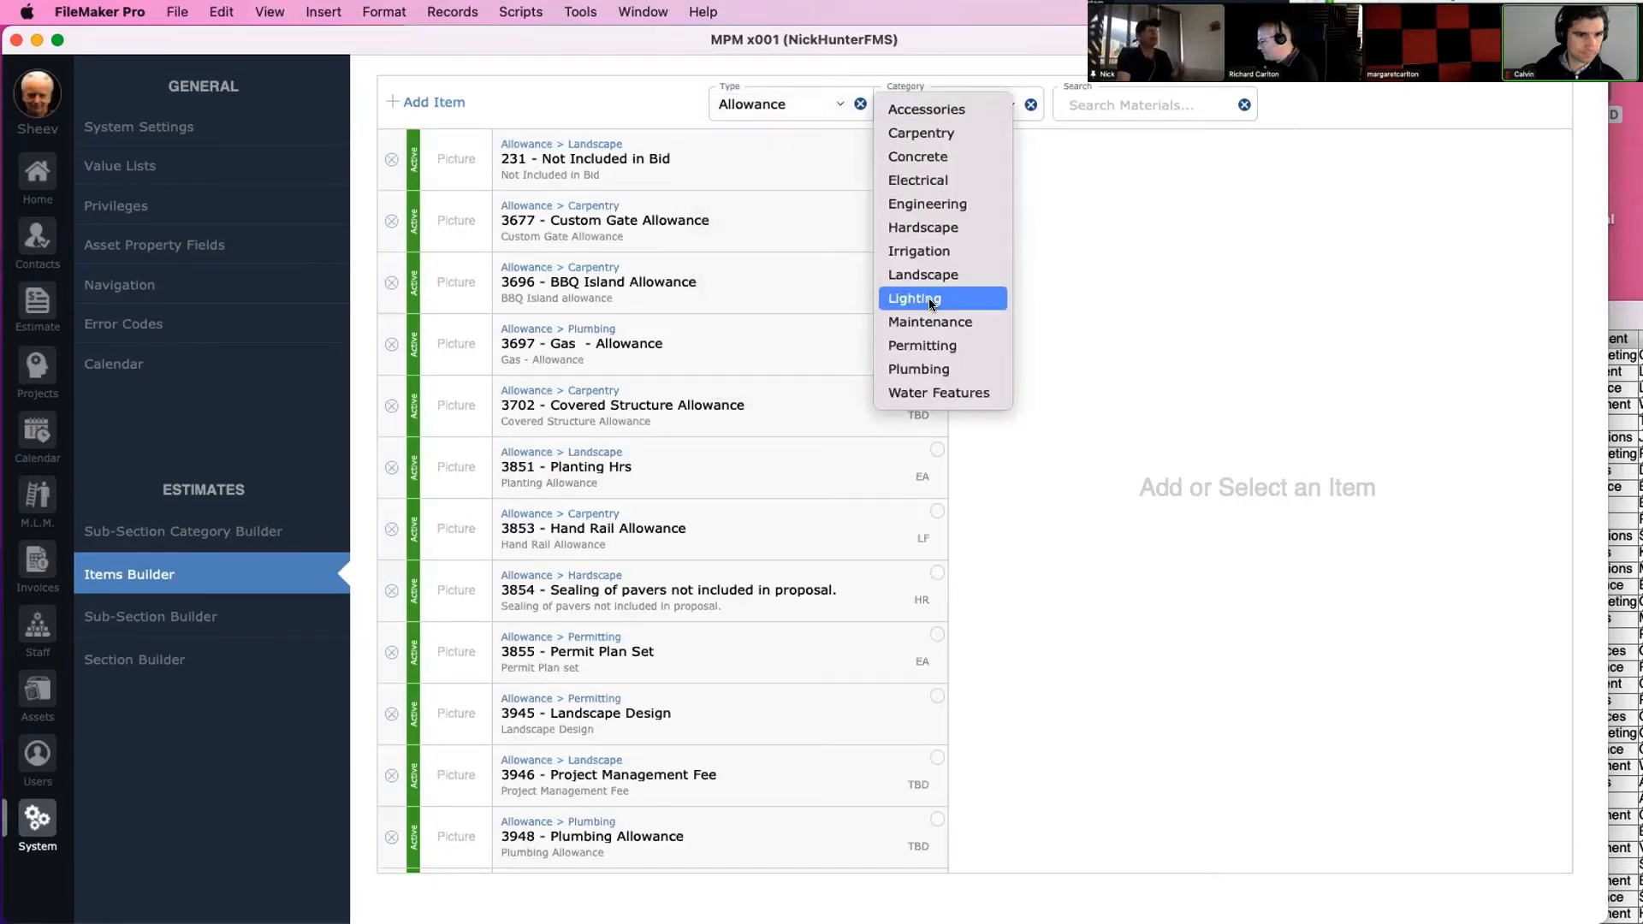
pyautogui.click(775, 107)
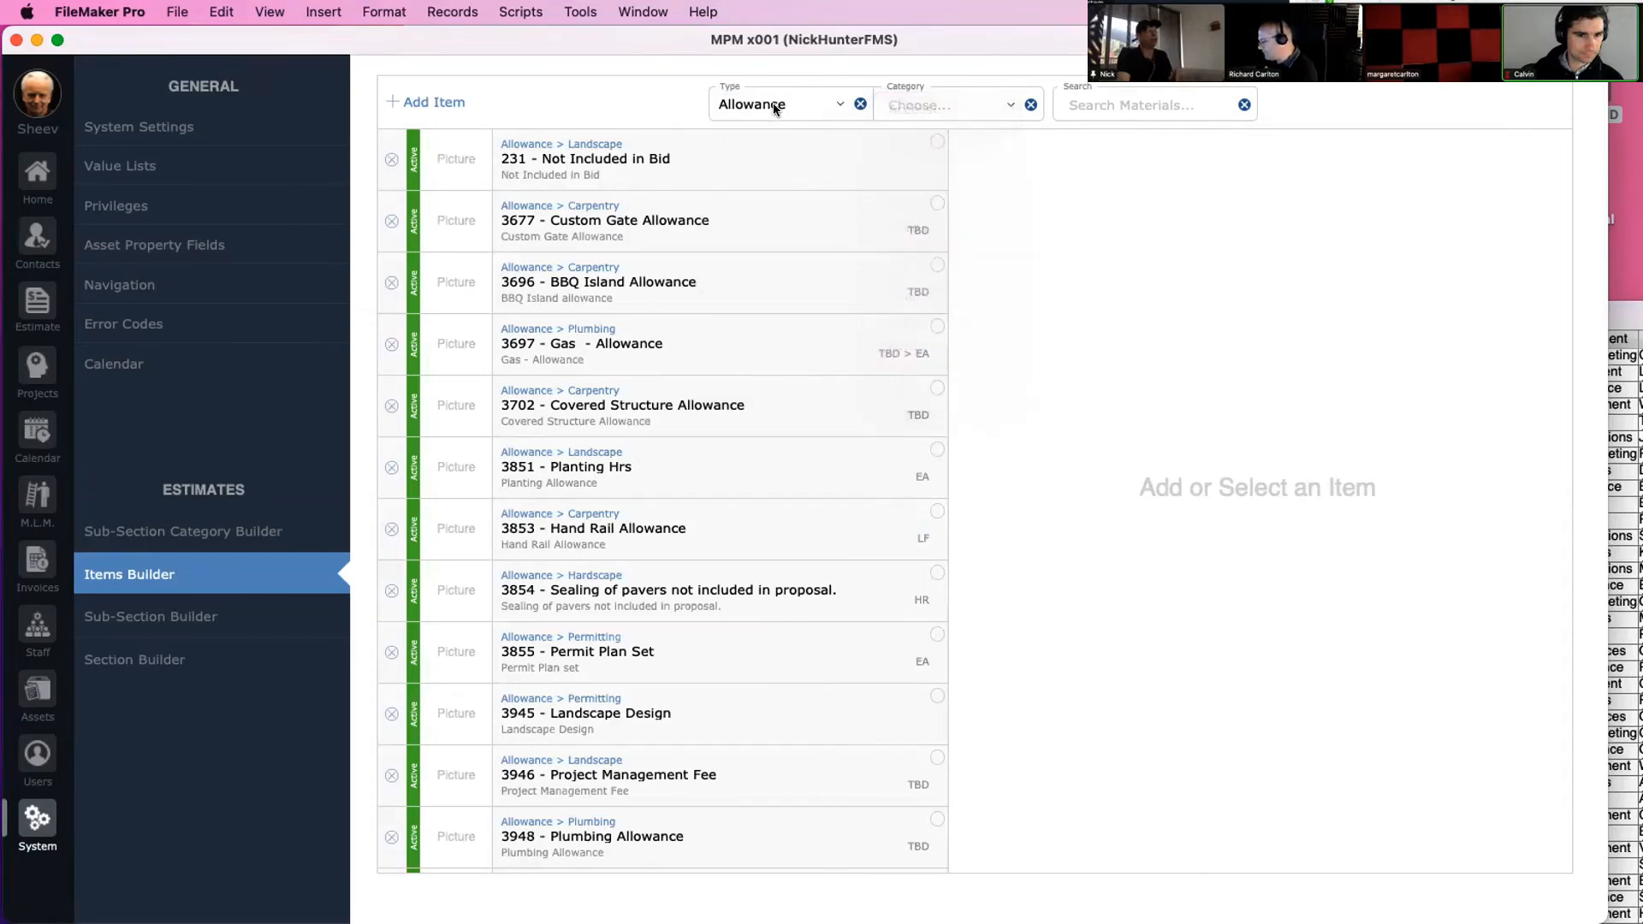
# Filter the items by type Carpentry and category Fencing, and browse the resulting list
pyautogui.click(775, 107)
pyautogui.click(764, 128)
pyautogui.click(935, 104)
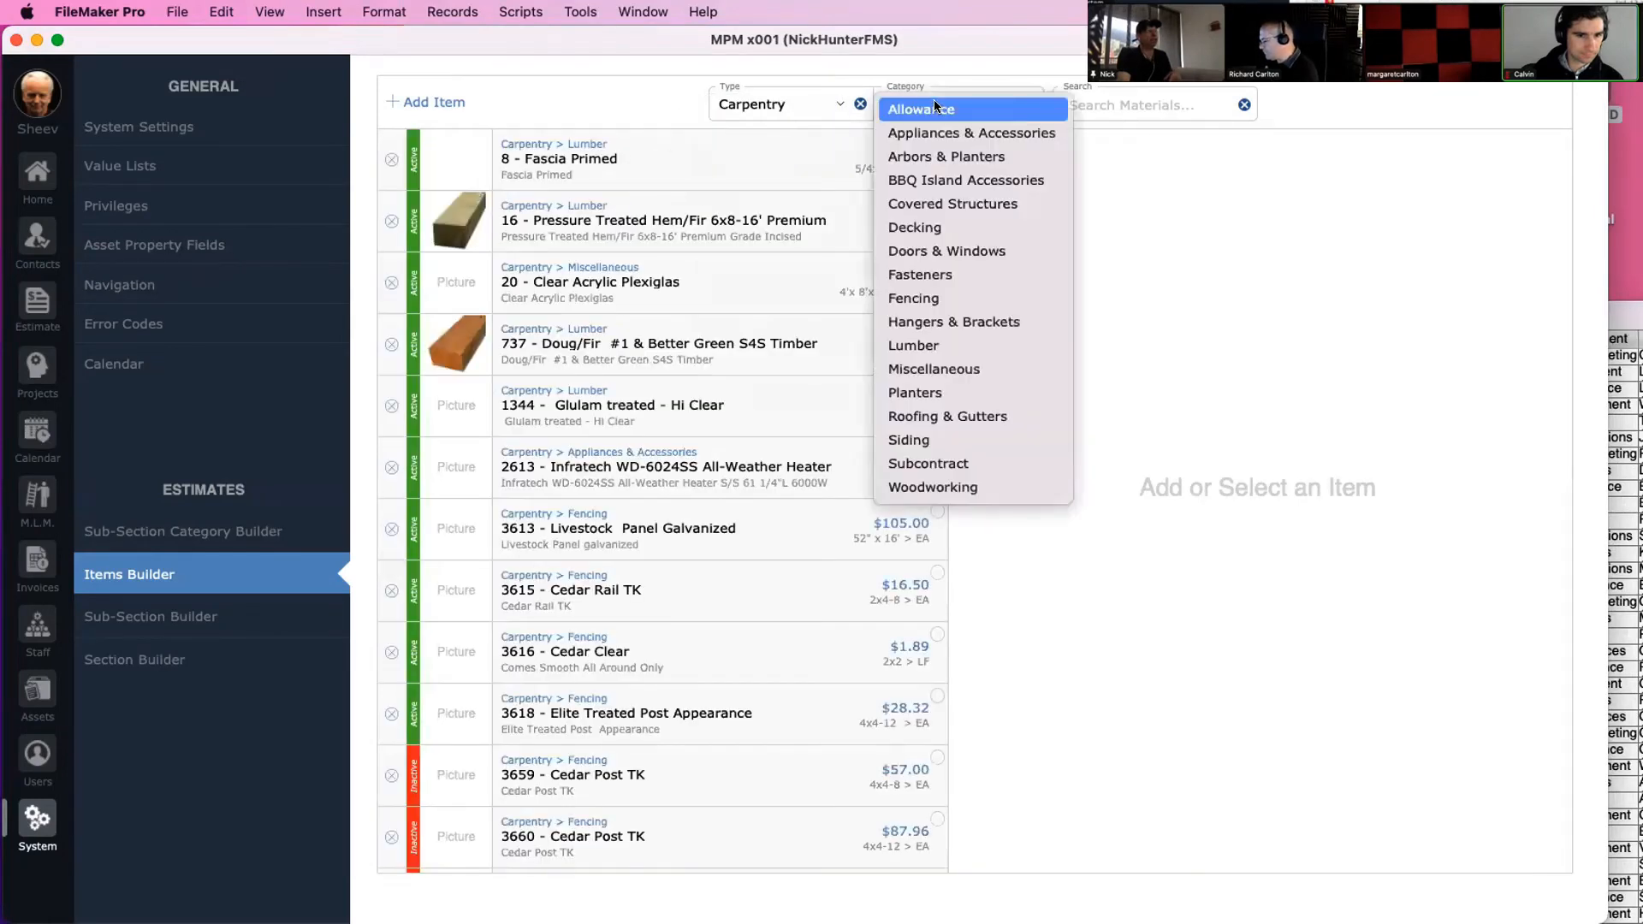
pyautogui.click(924, 298)
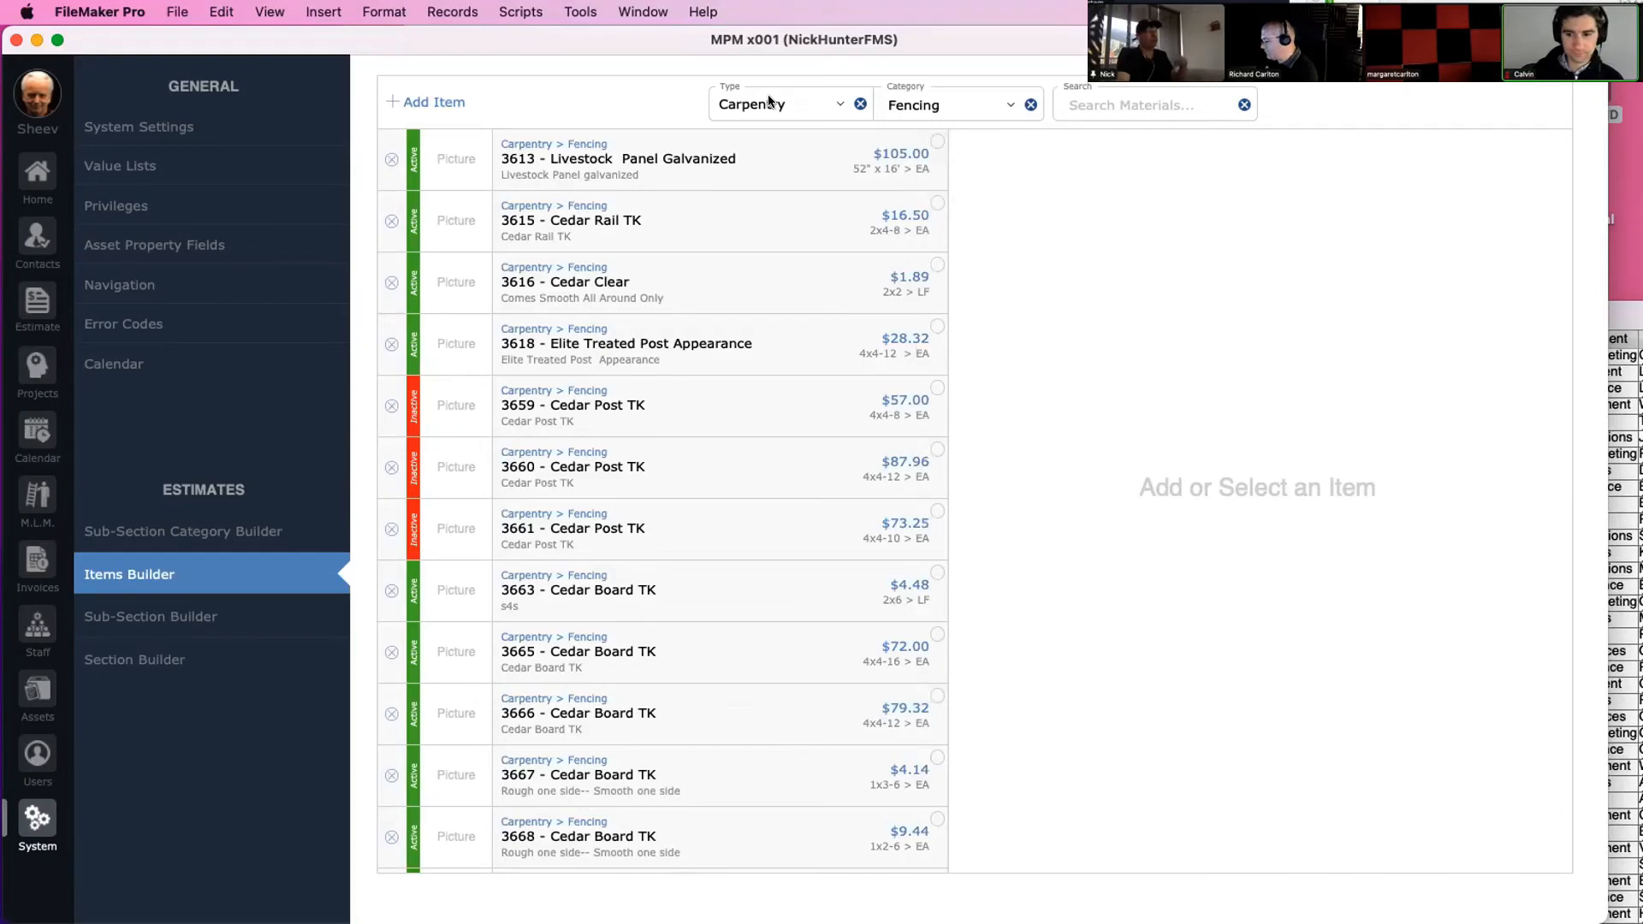
pyautogui.scroll(-5, 719, 257)
pyautogui.scroll(-5, 933, 232)
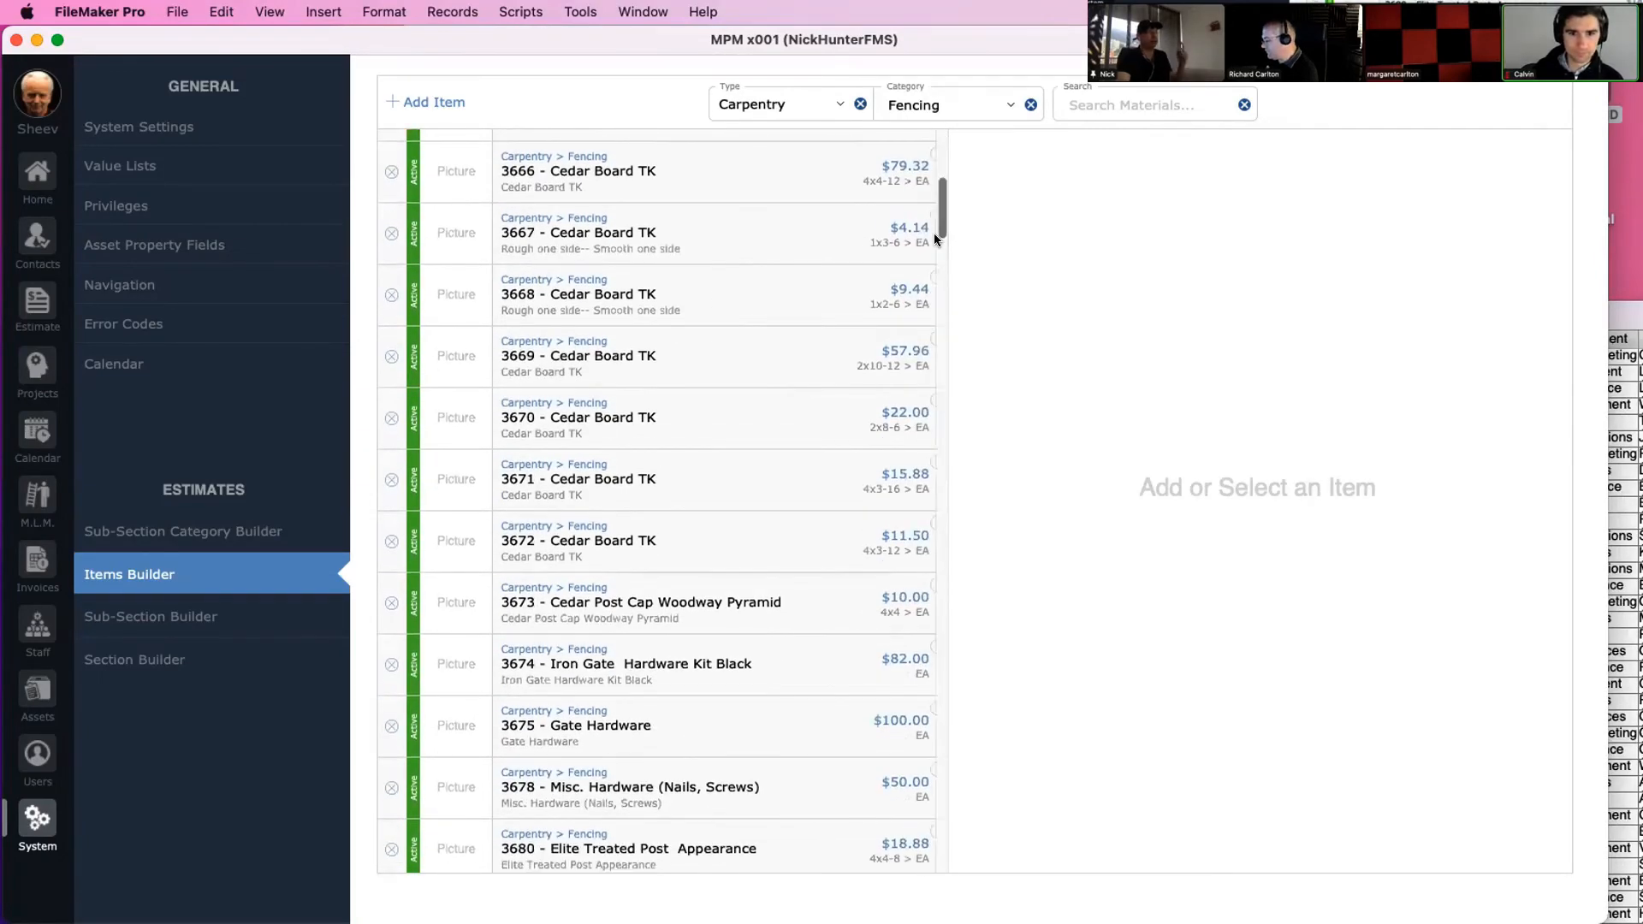
pyautogui.click(943, 584)
pyautogui.moveTo(939, 281); pyautogui.dragTo(922, 109)
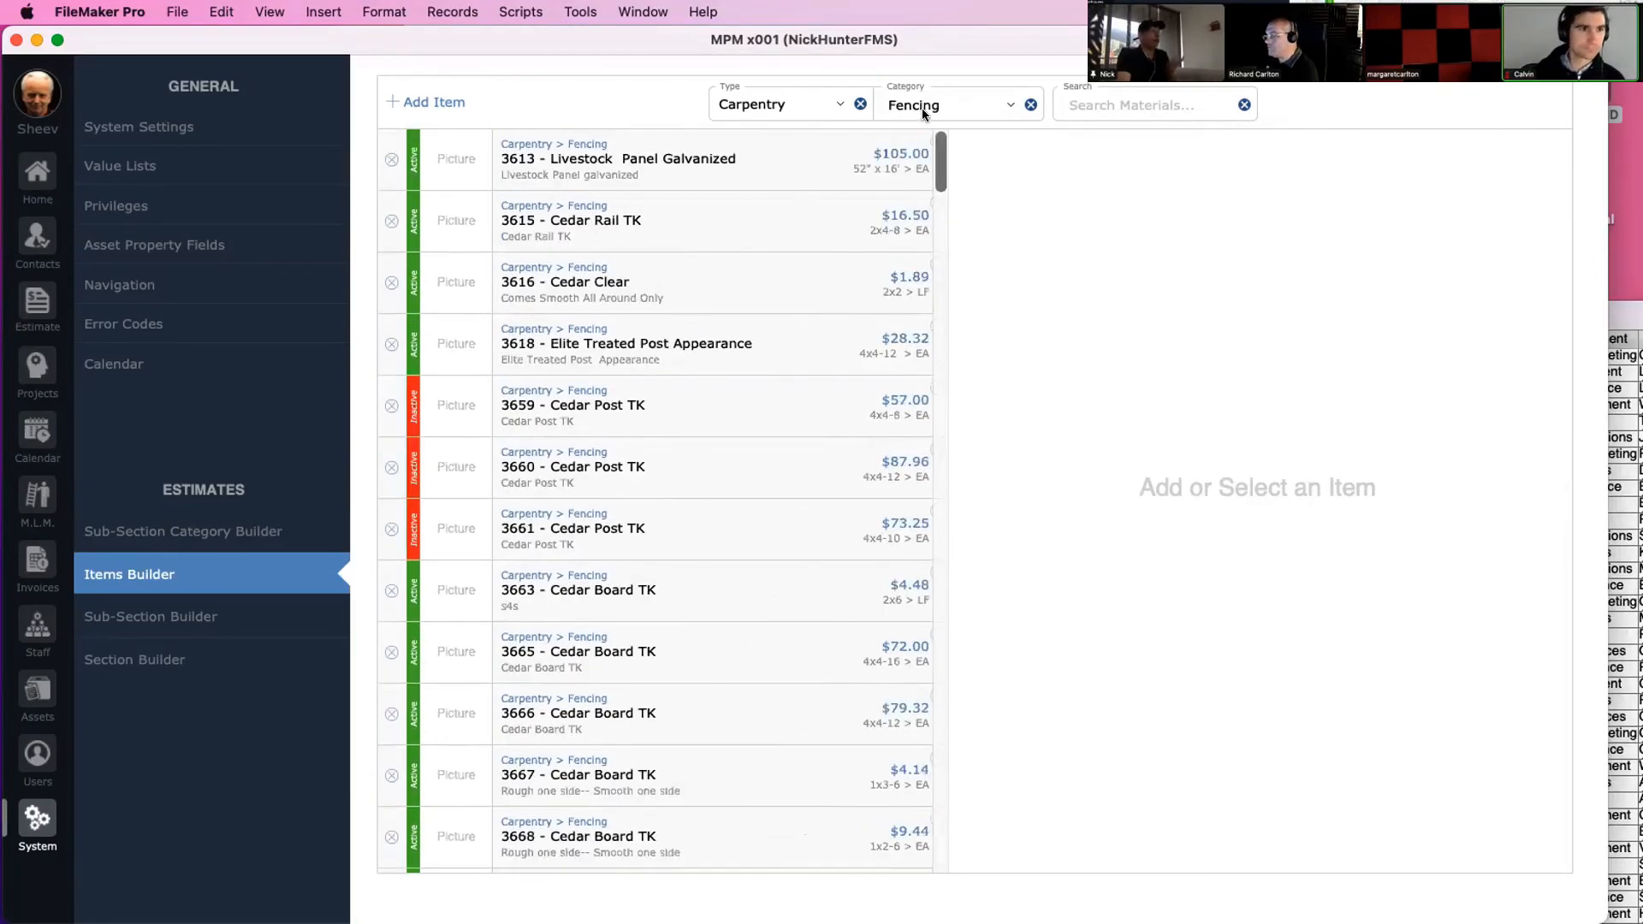
# Search the Carpentry Fencing items for "Cedar" and browse the matching items
pyautogui.click(1111, 95)
pyautogui.write('C')
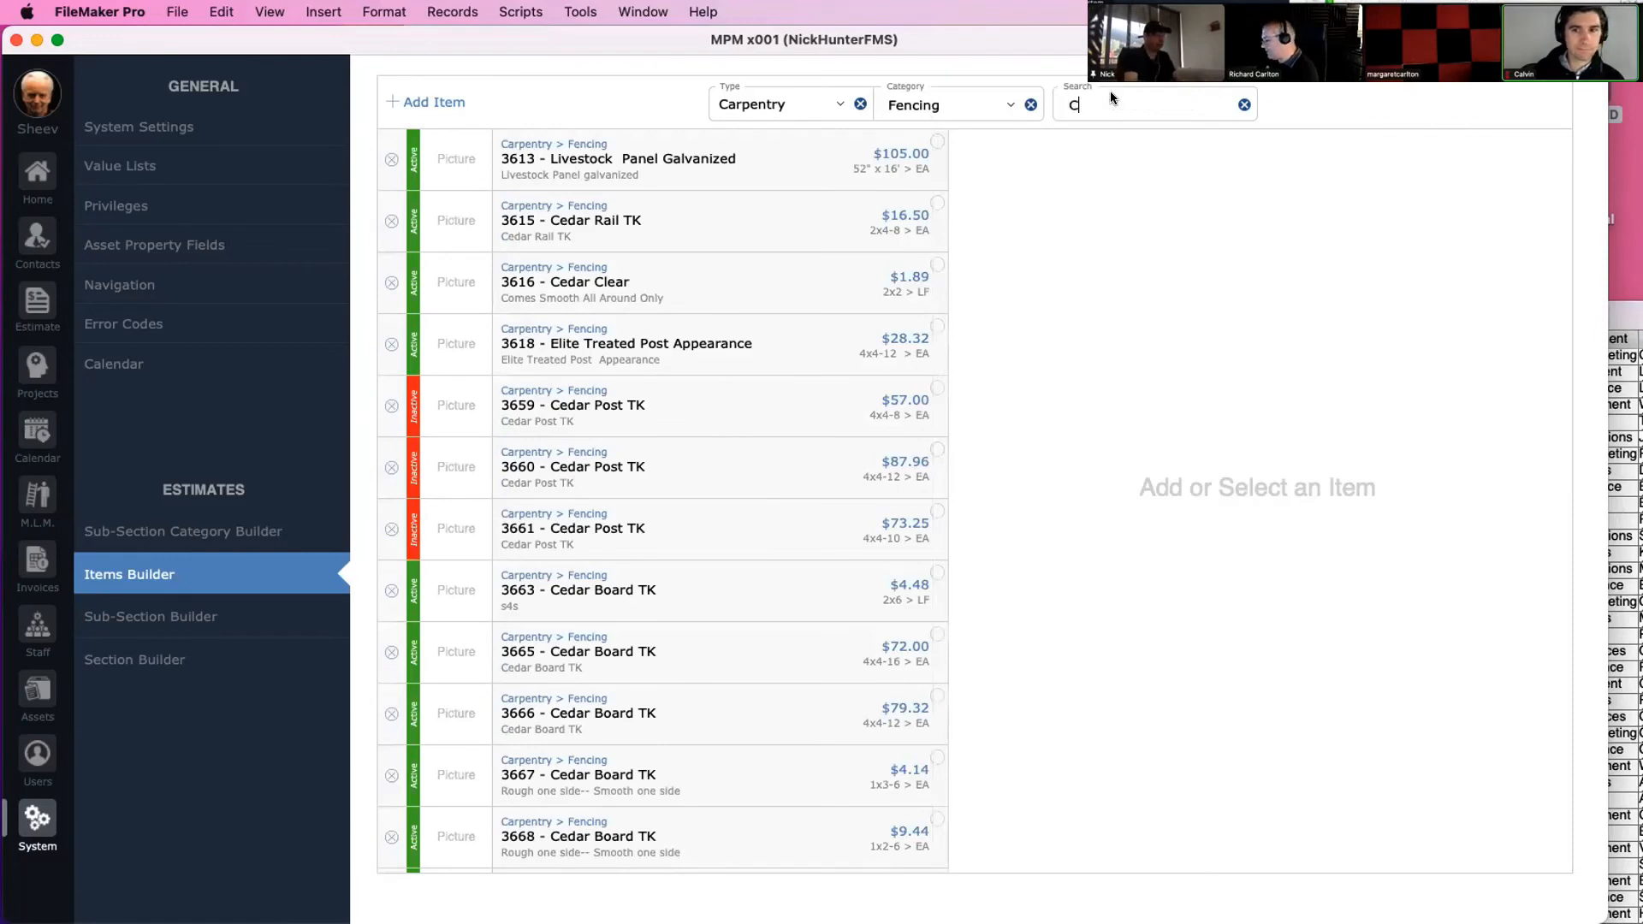
pyautogui.write('edar')
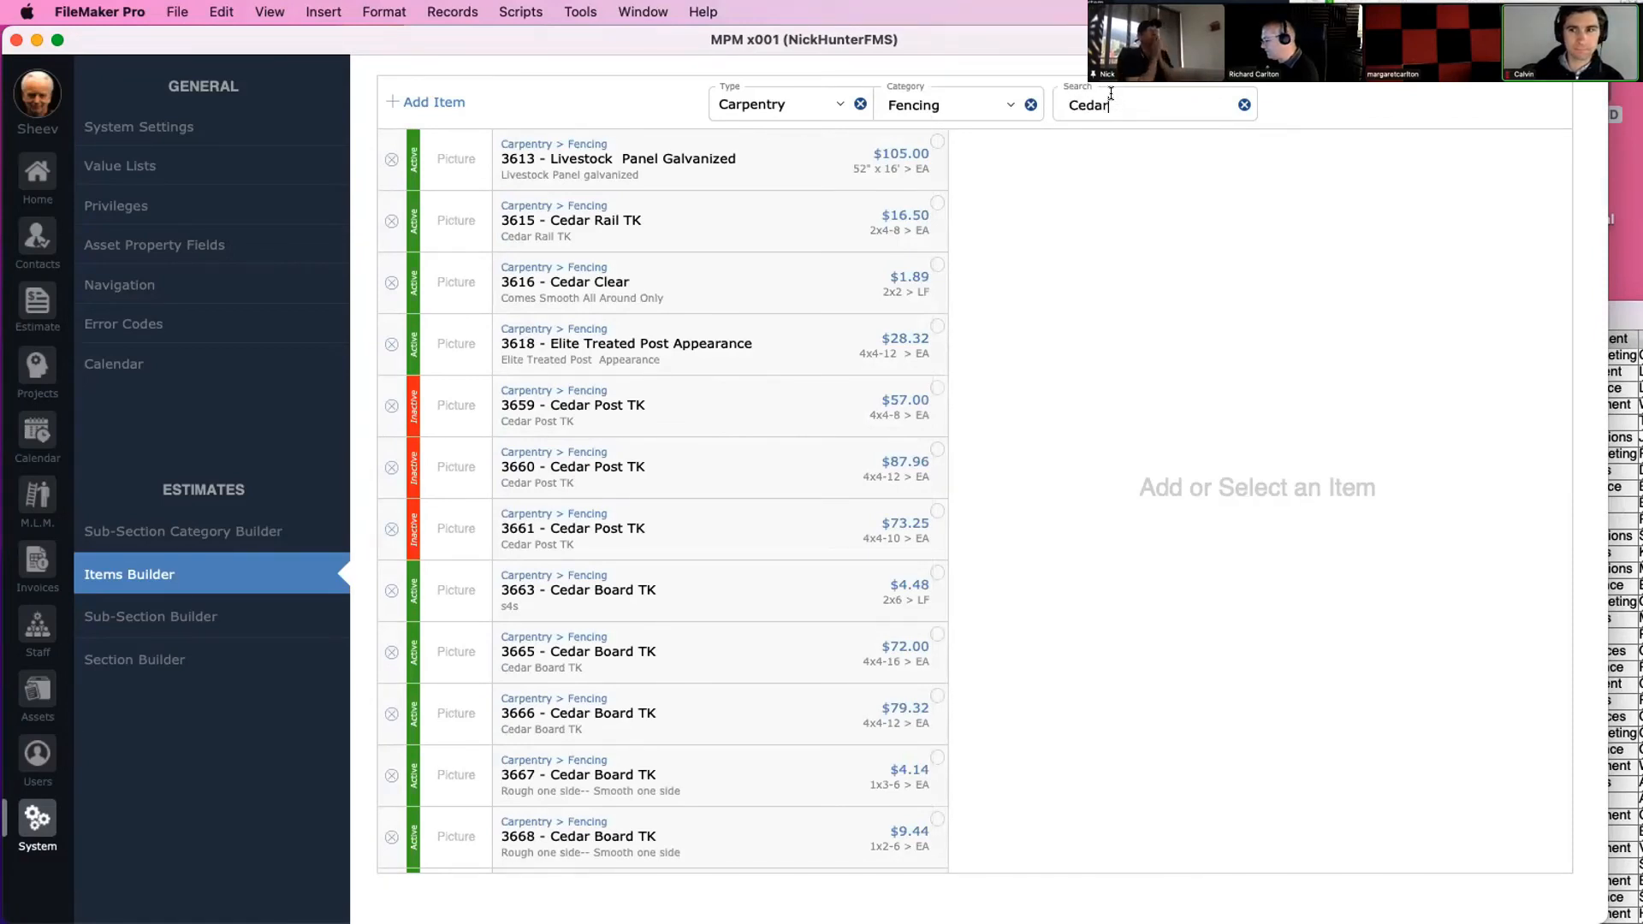
pyautogui.press('Return')
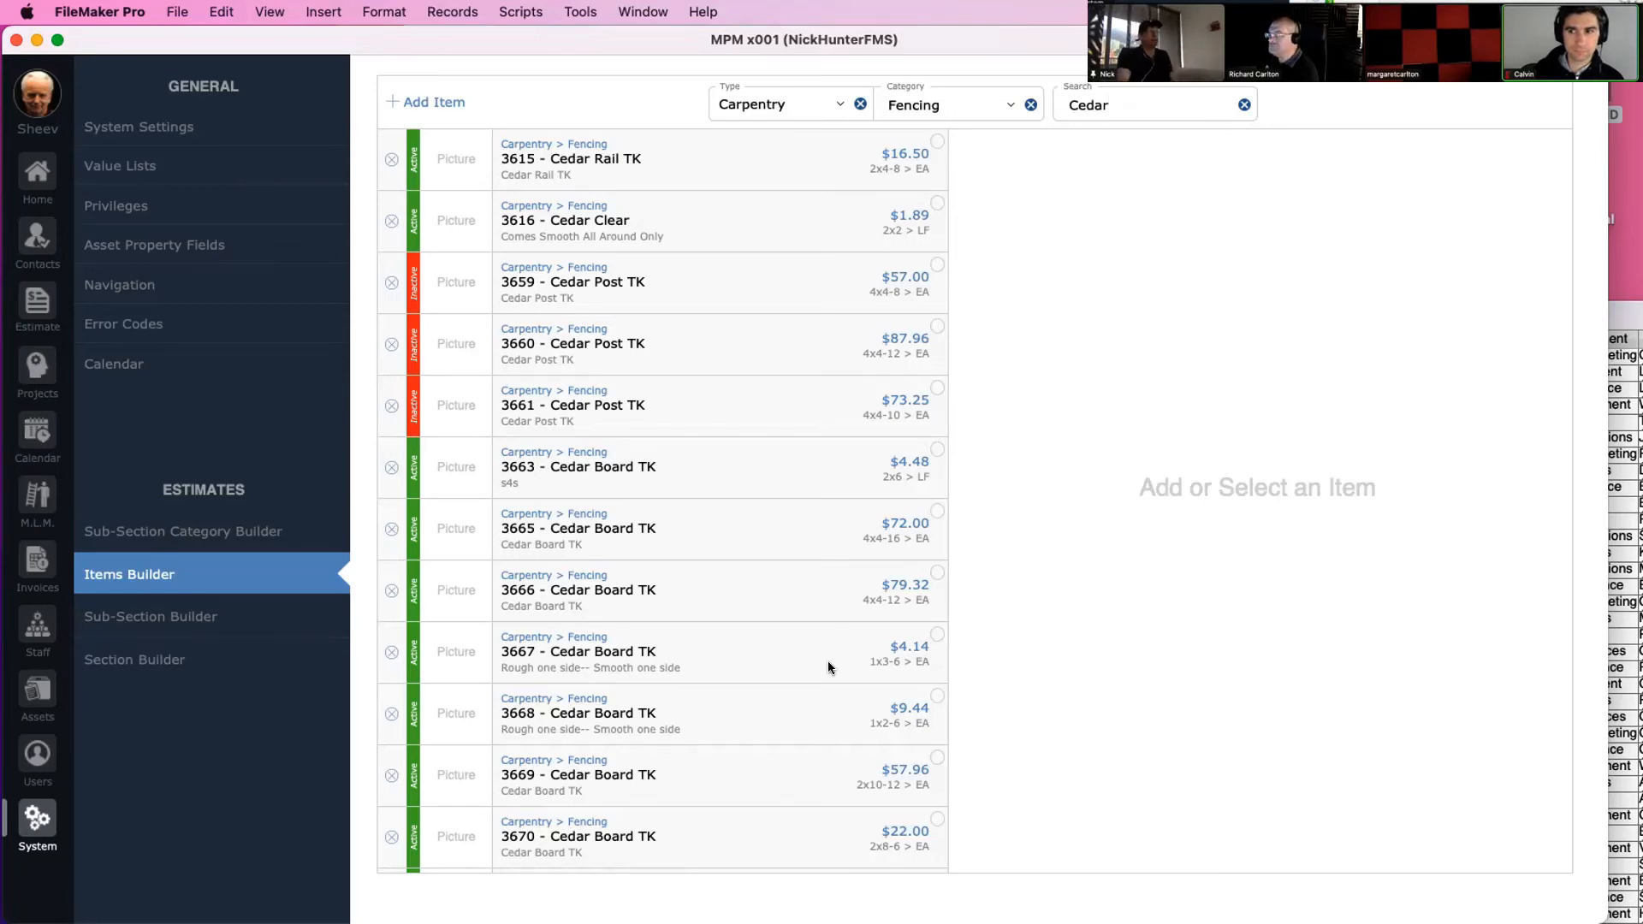
pyautogui.scroll(-5, 940, 208)
pyautogui.scroll(-3, 941, 208)
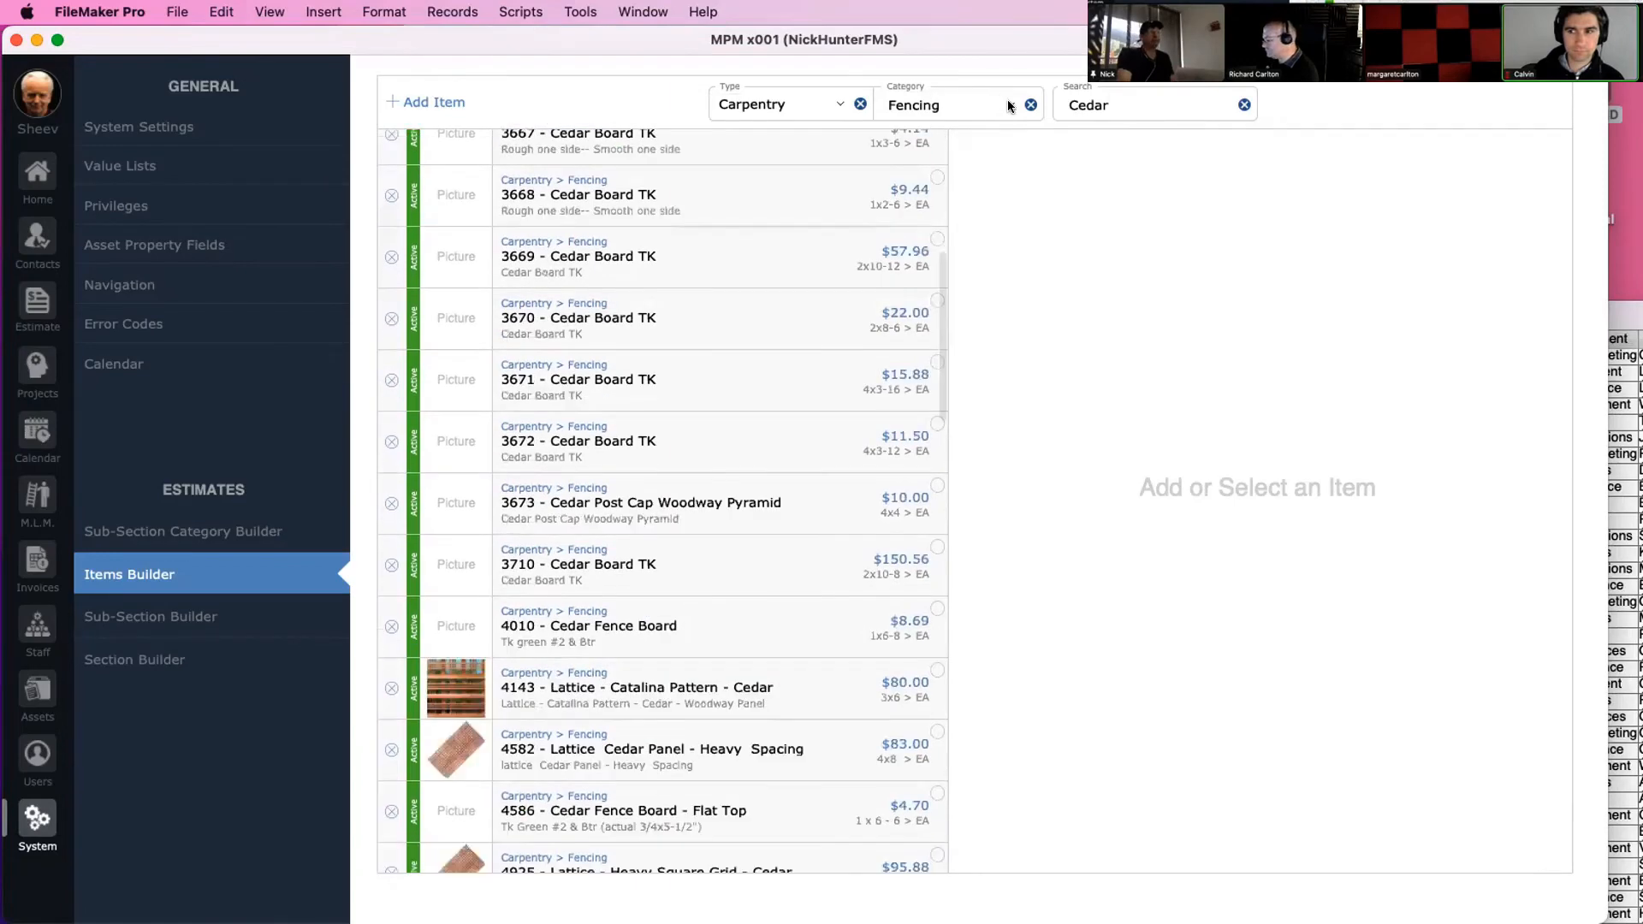
# Clear the filters, set the type to Maintenance and the category to Fertilizer, and search those items for "Ever"
pyautogui.click(860, 104)
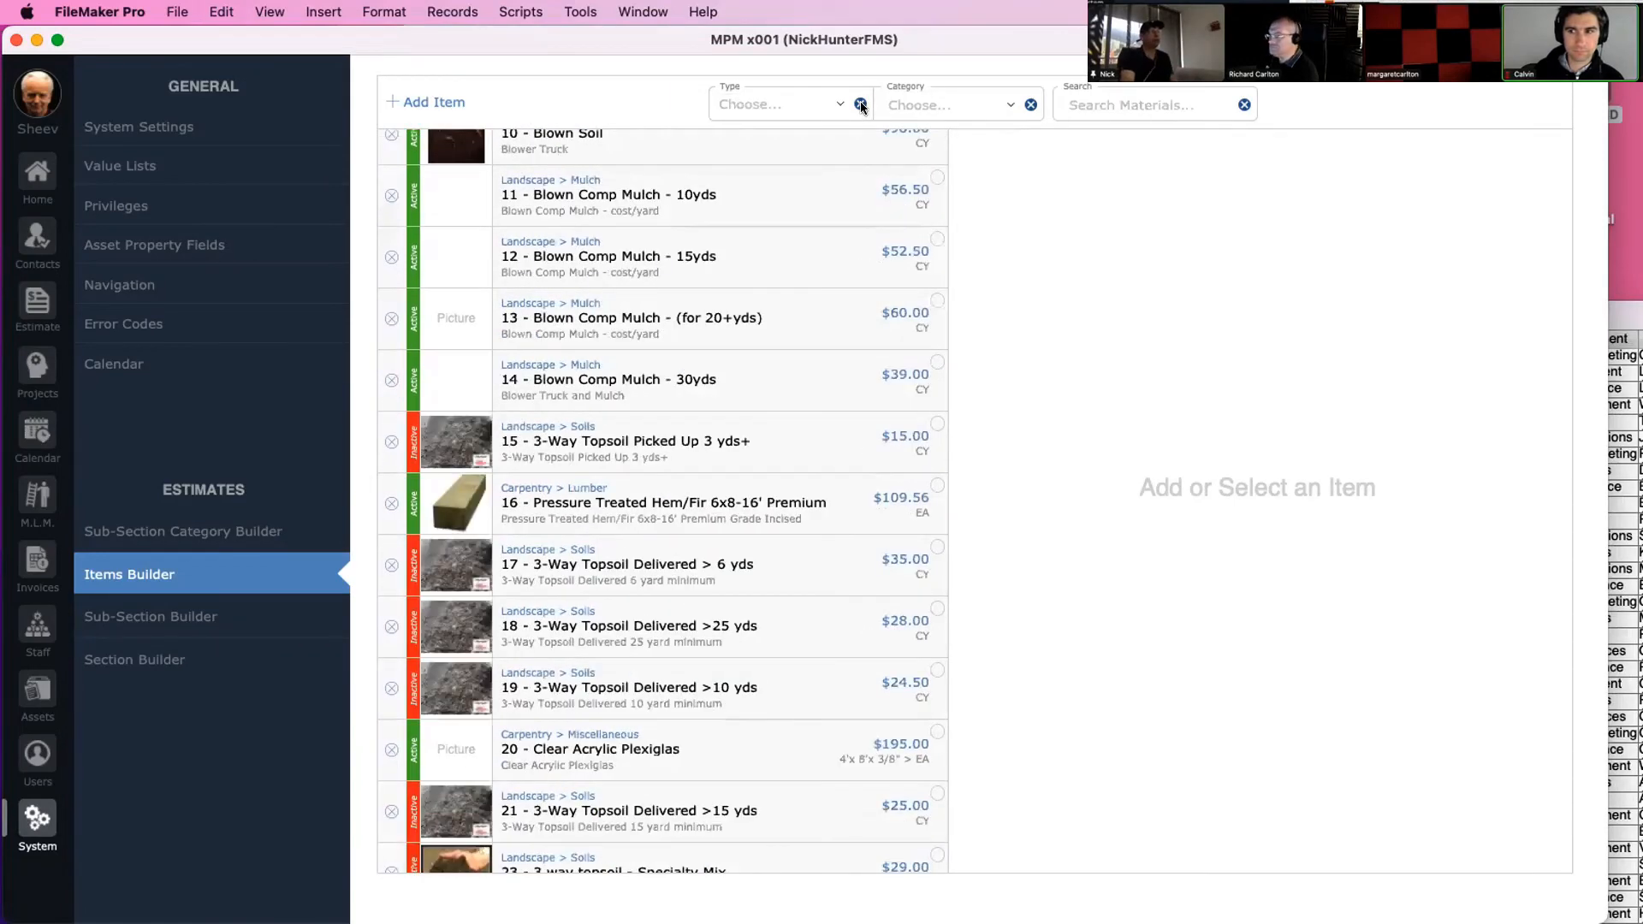
pyautogui.click(768, 106)
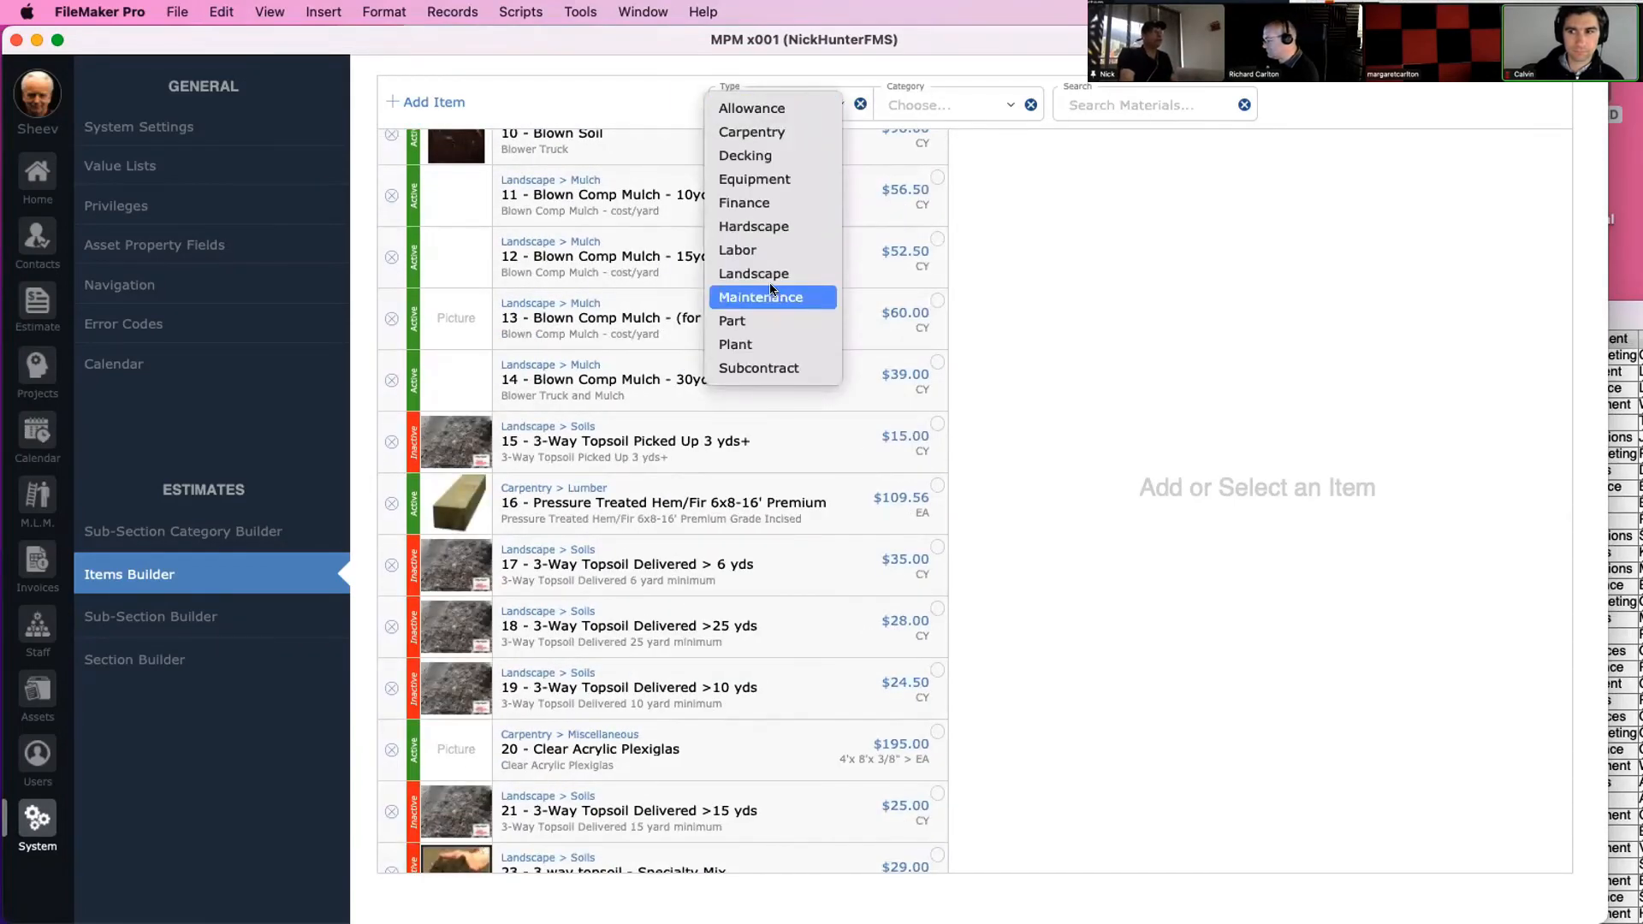
pyautogui.click(793, 291)
pyautogui.click(952, 106)
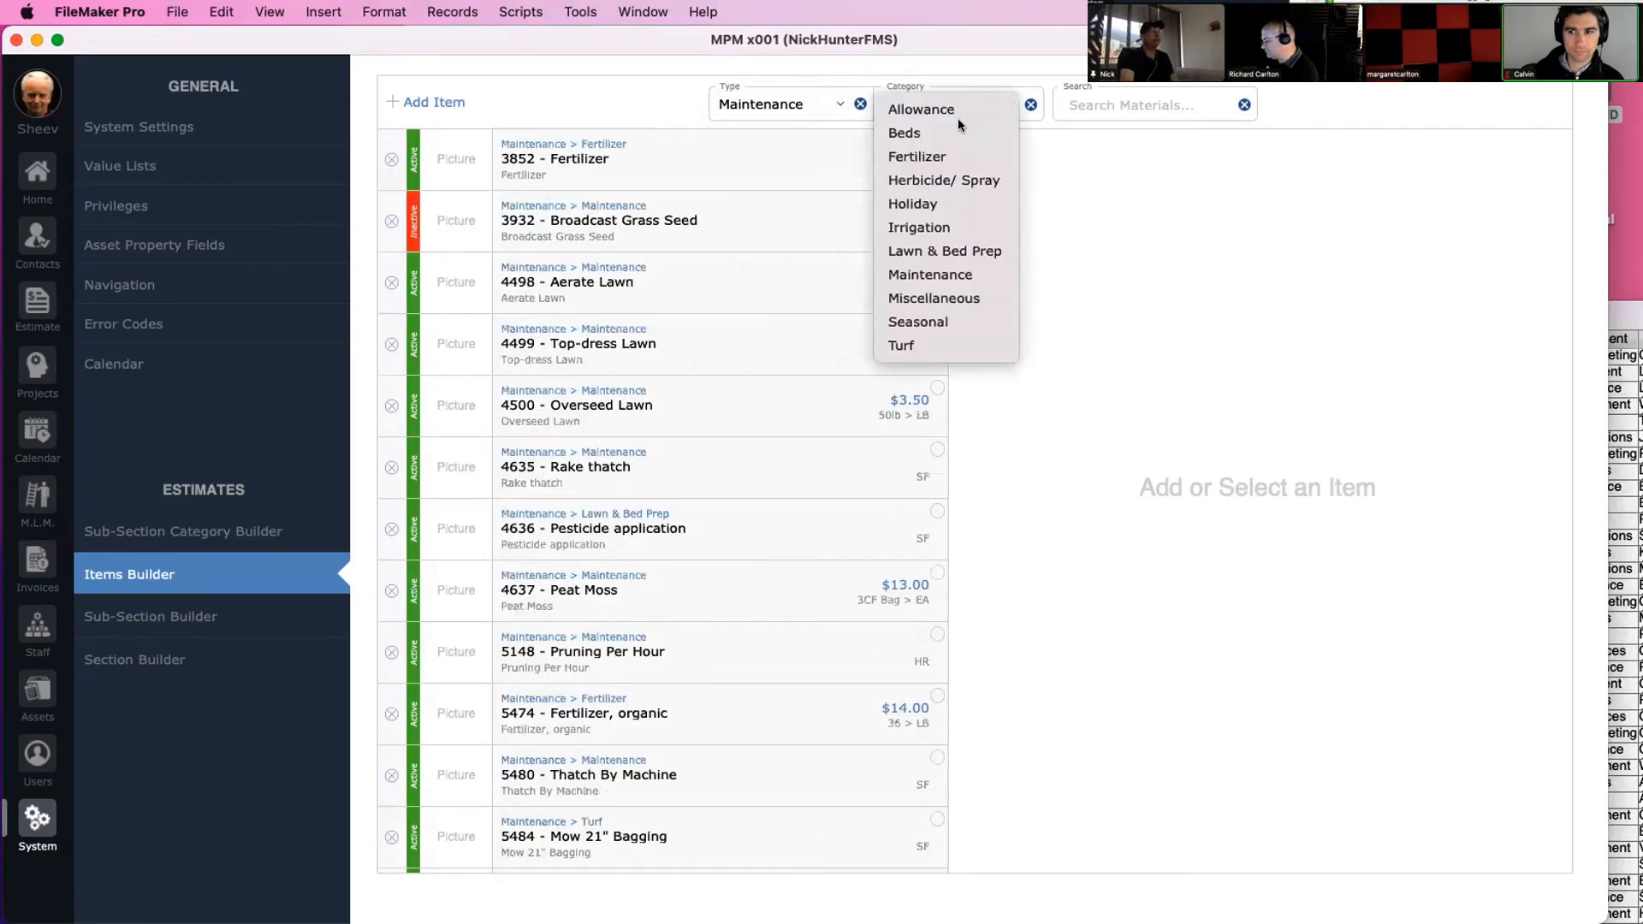
pyautogui.click(939, 163)
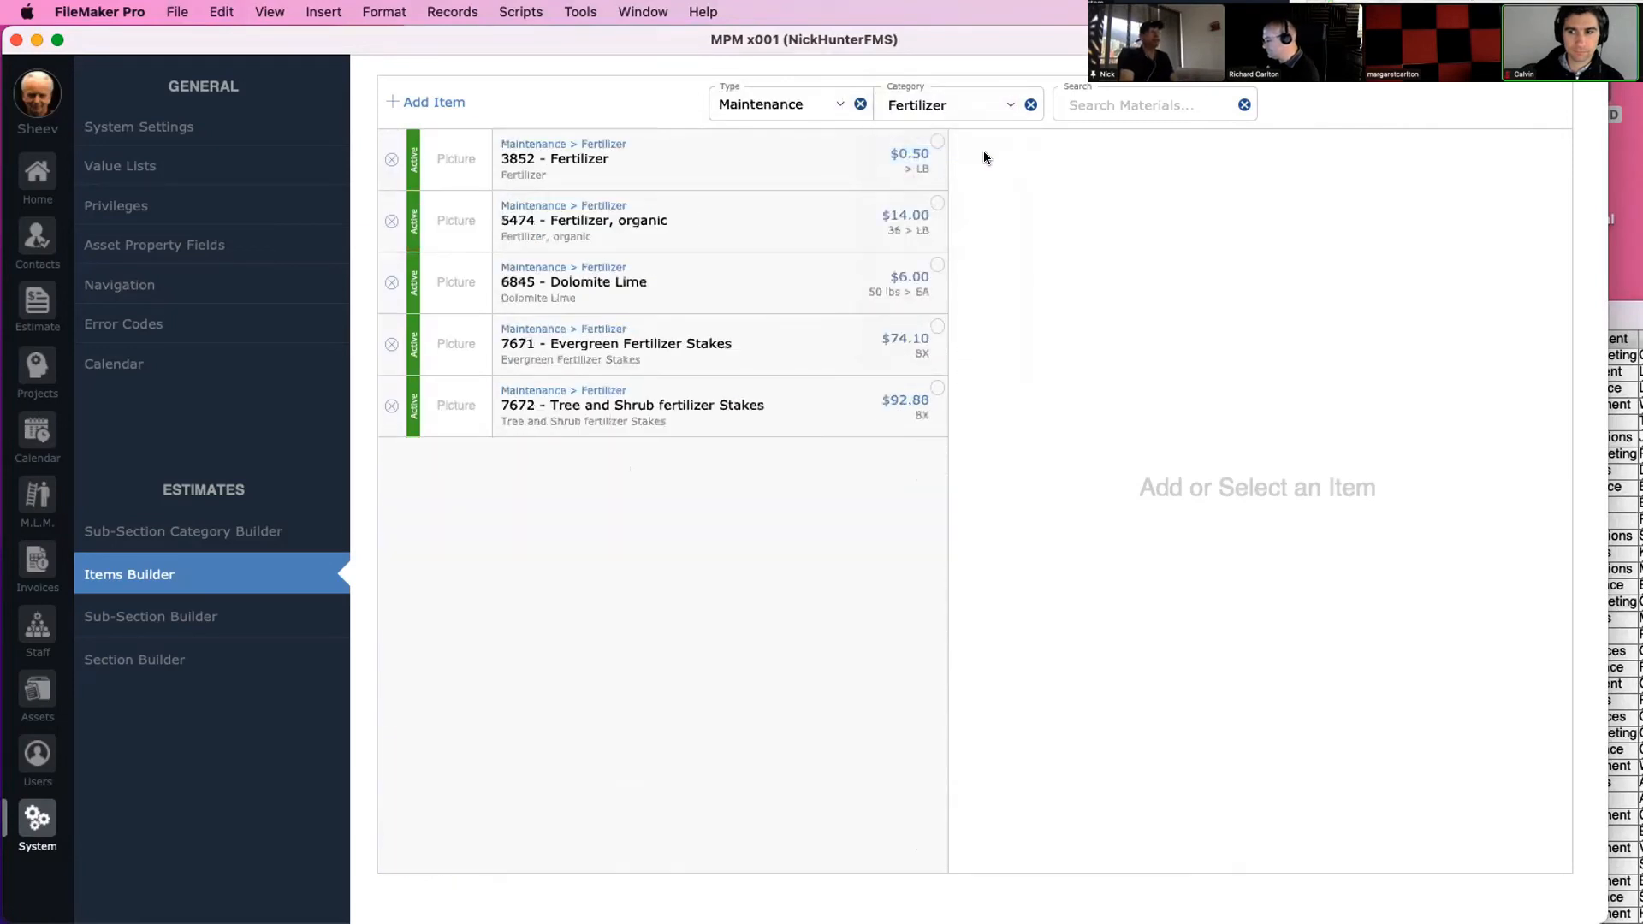
pyautogui.click(1115, 96)
pyautogui.write('Ever')
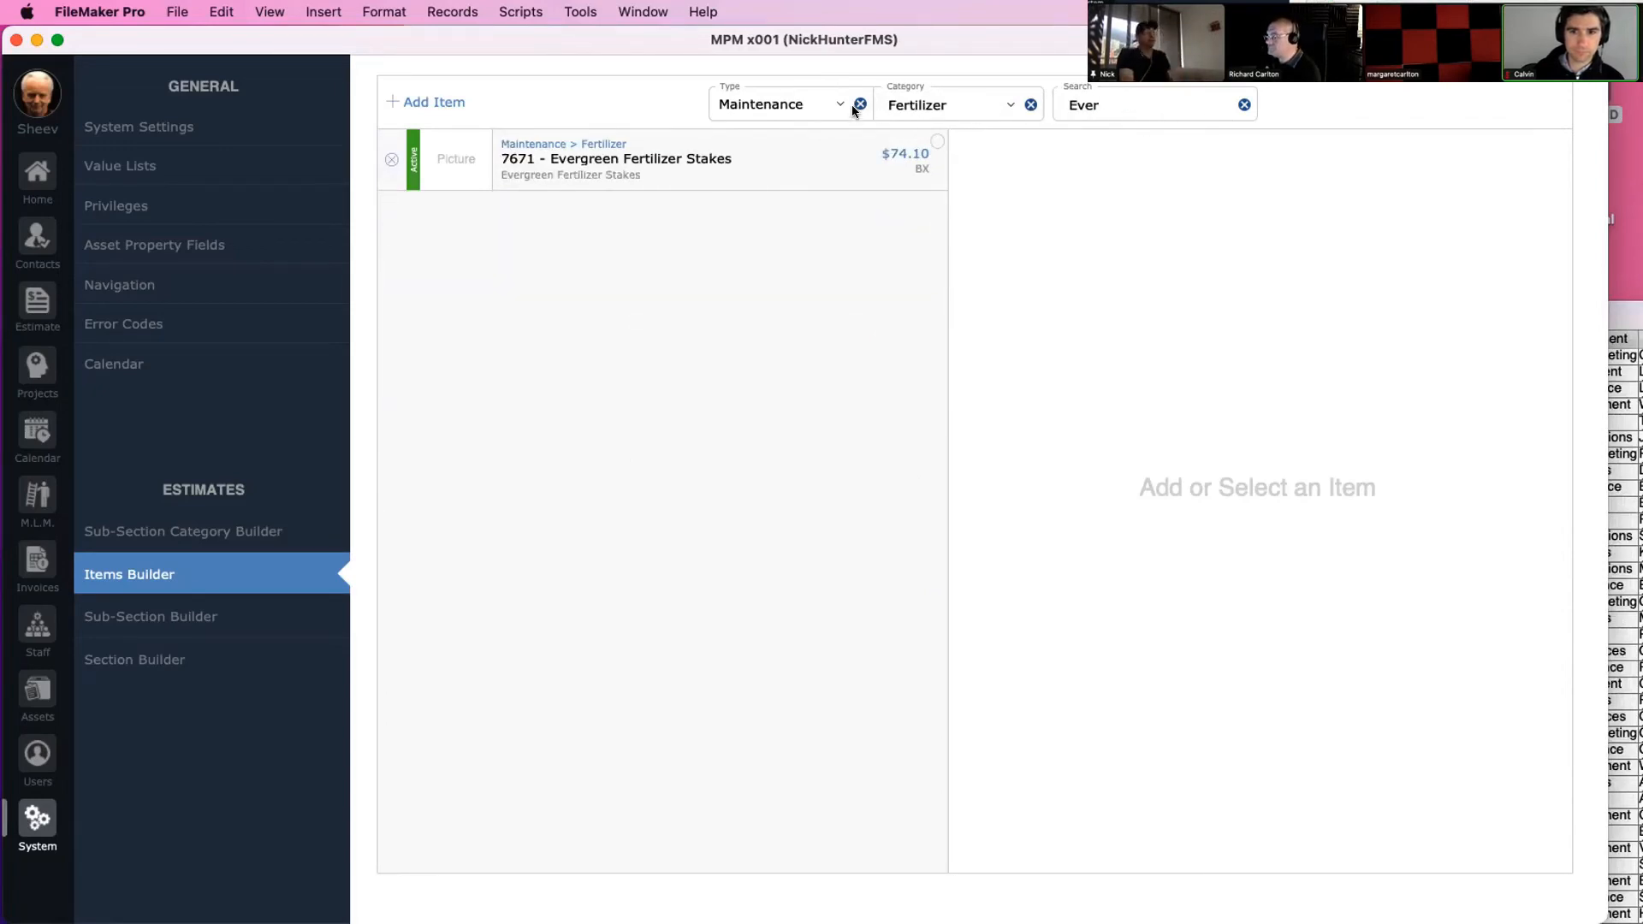
# Clear all the filters and search the whole materials list for "Ever"
pyautogui.click(860, 104)
pyautogui.click(1113, 105)
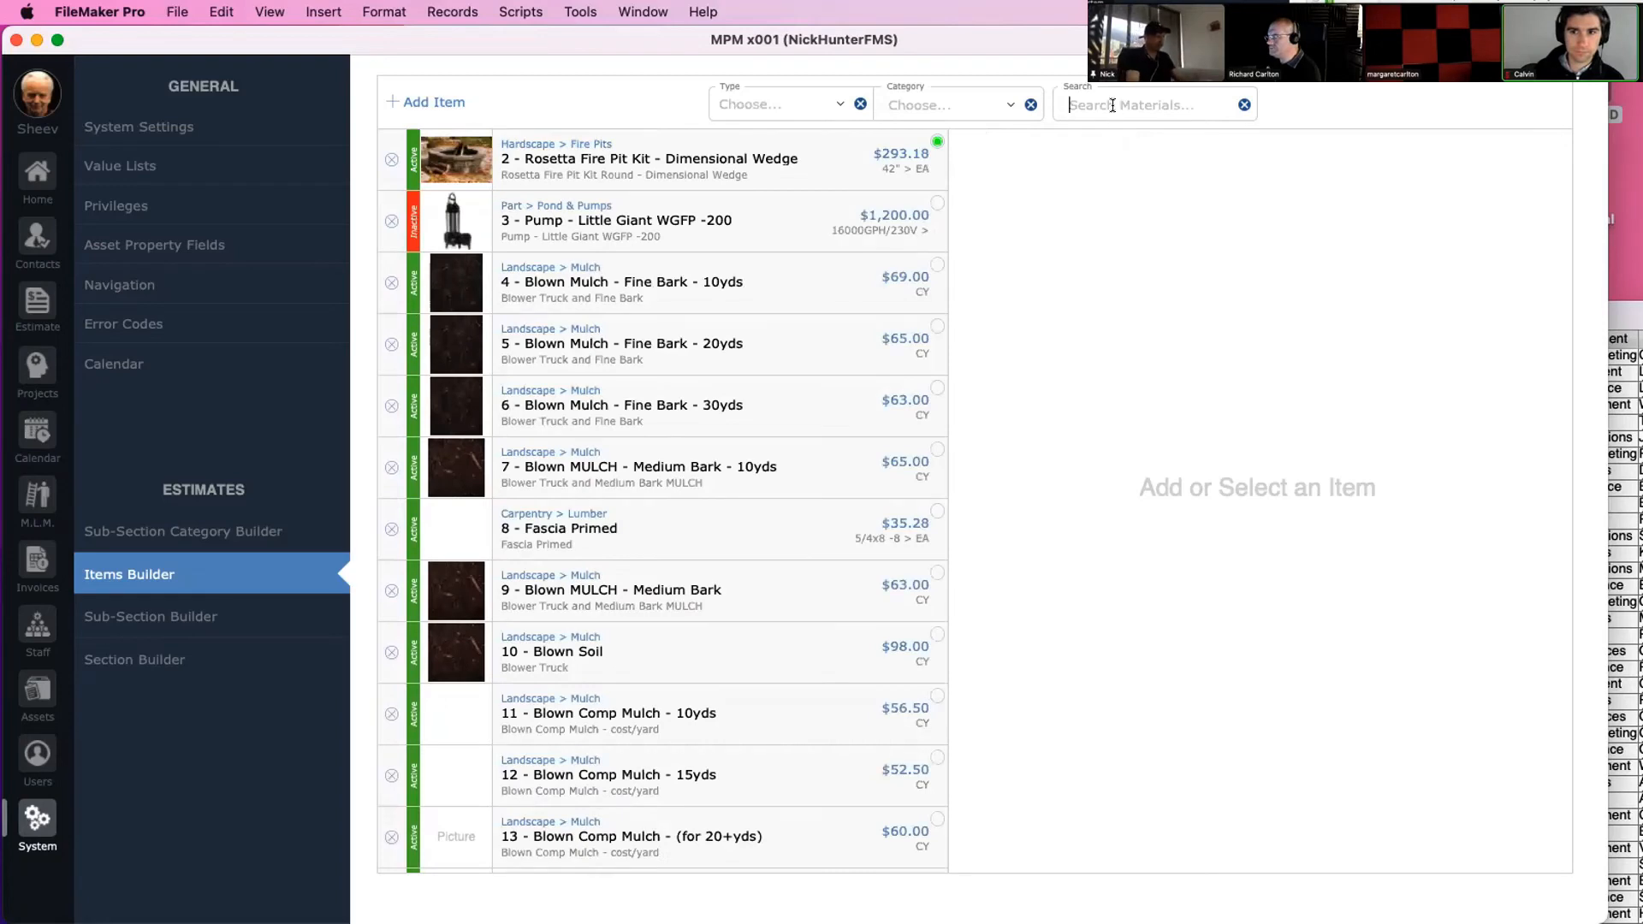
pyautogui.write('Ever')
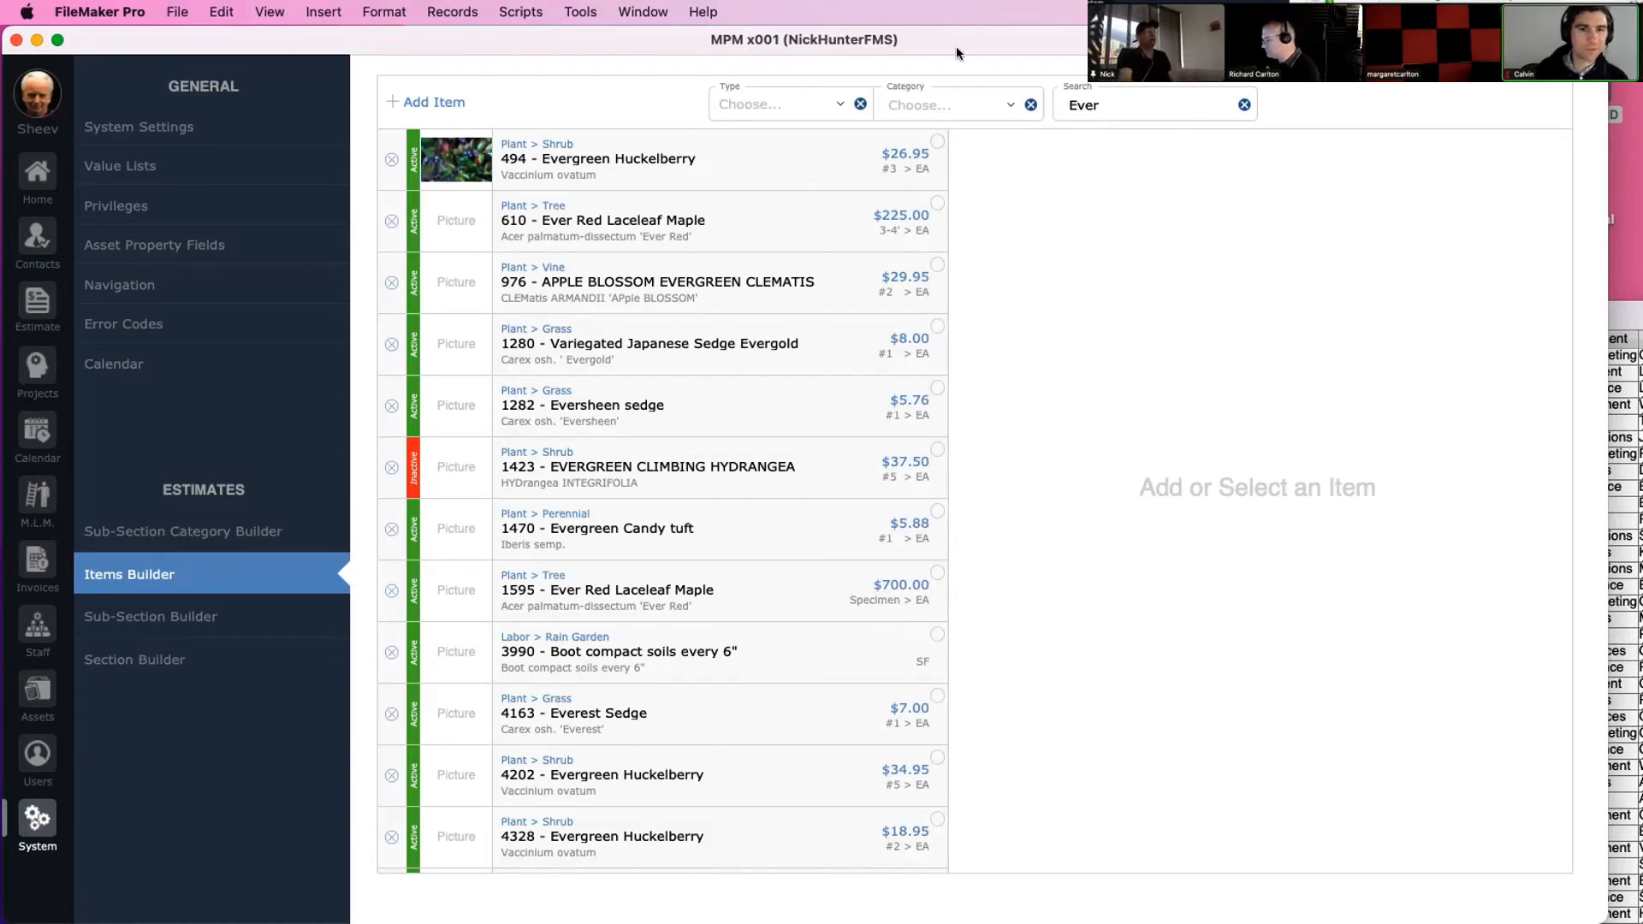
# Replace the search with a type filter of Equipment, and view the Allowance category followed by Concrete
pyautogui.click(769, 99)
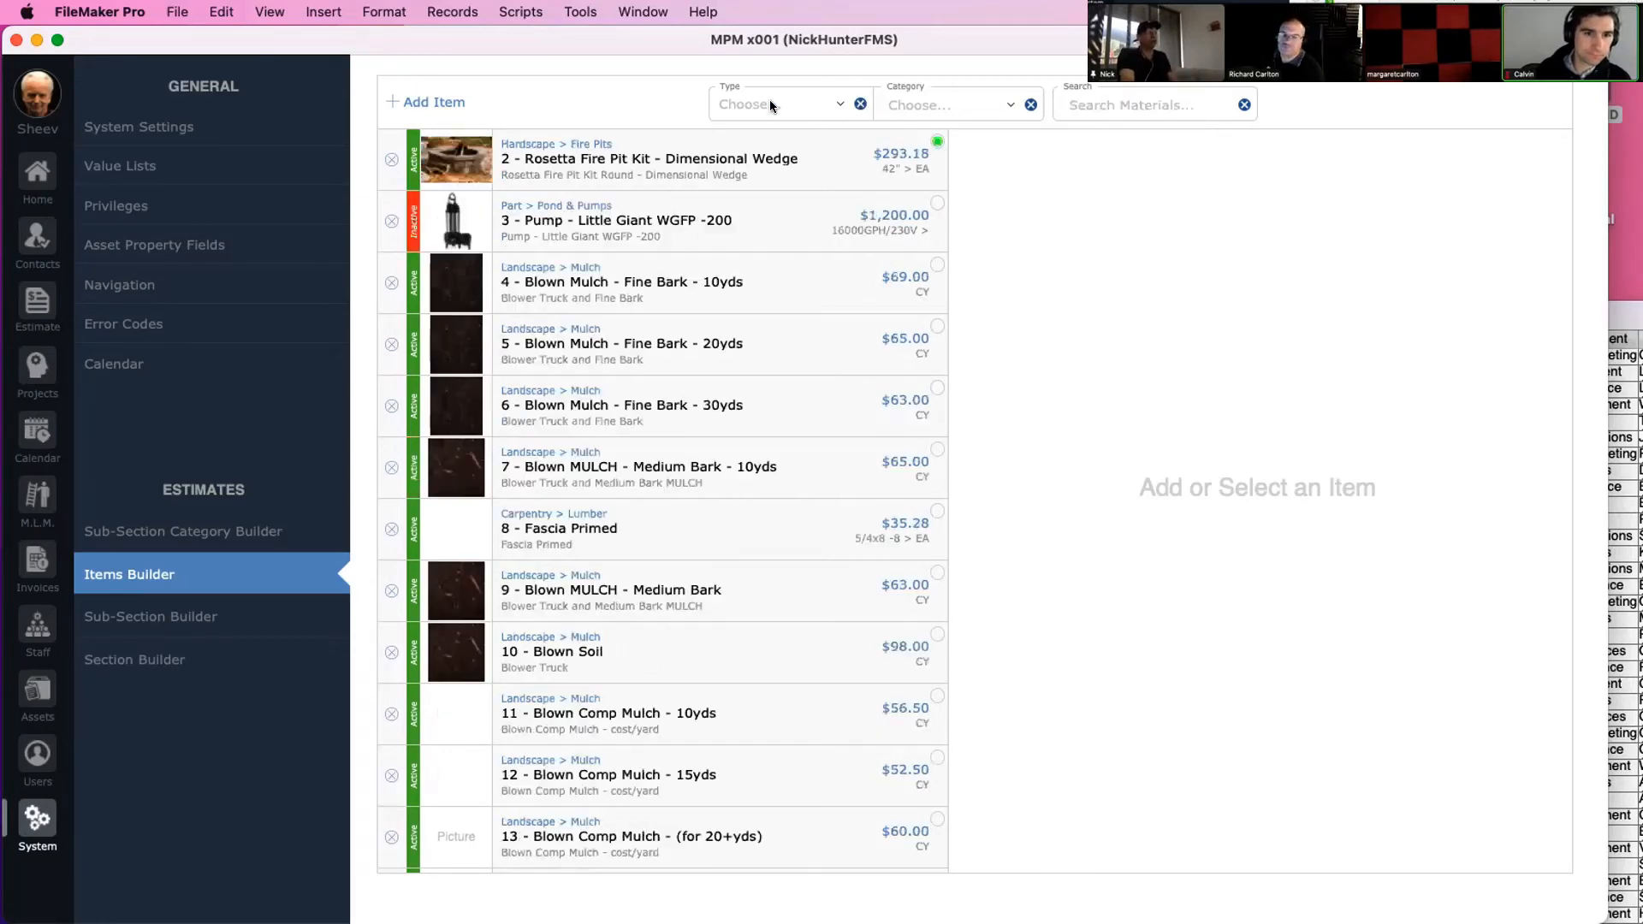
pyautogui.click(768, 179)
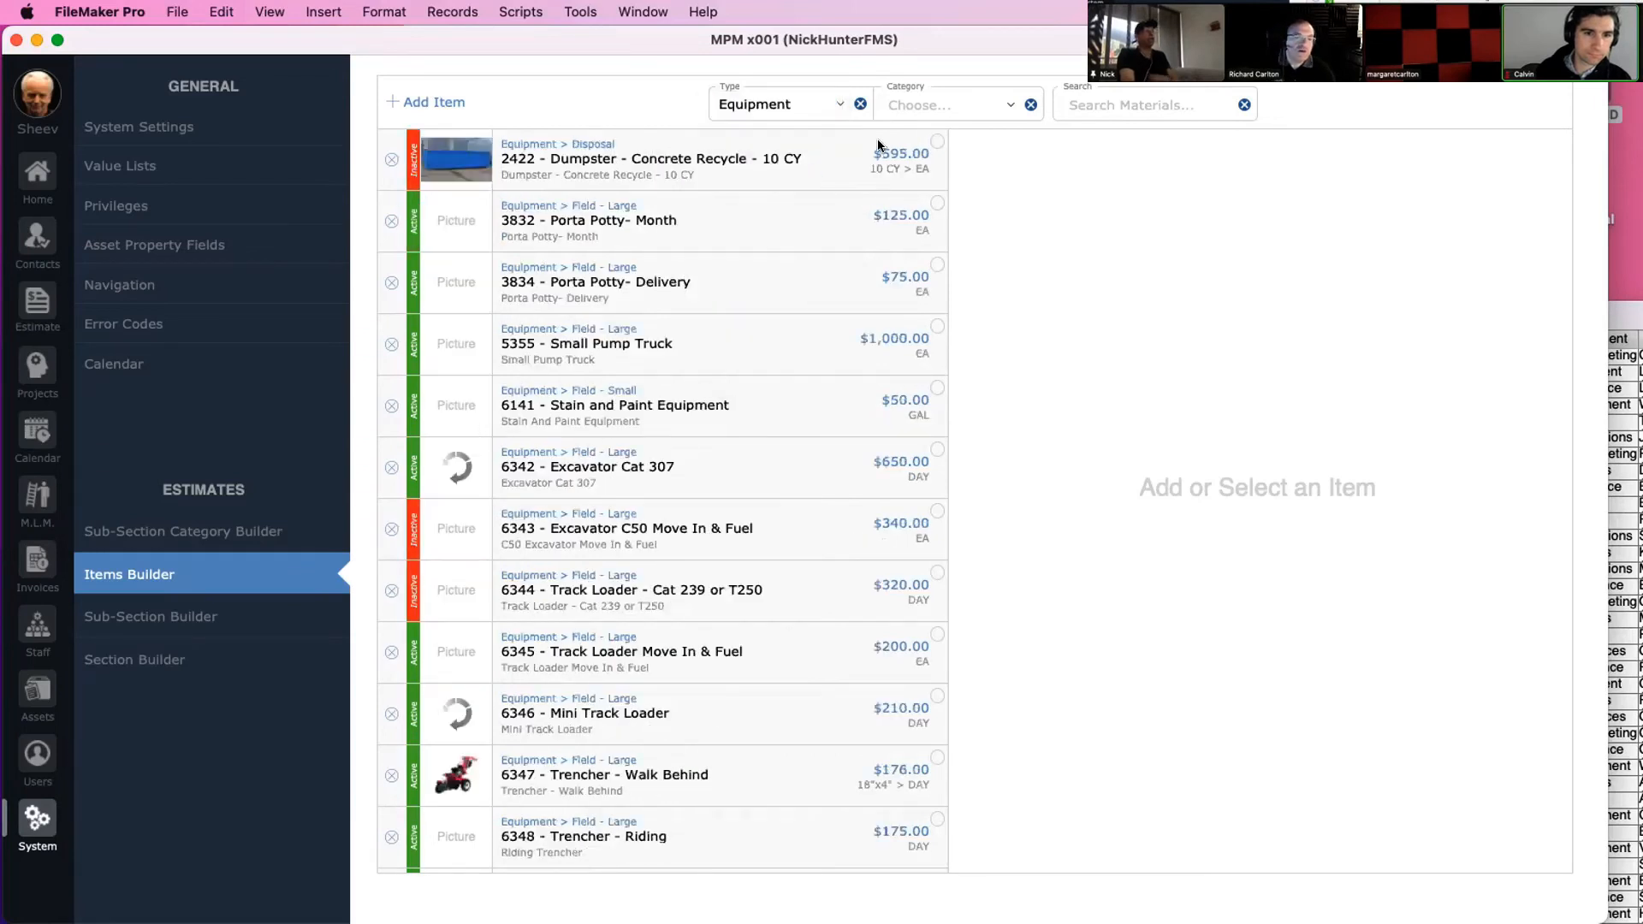
pyautogui.click(957, 104)
pyautogui.click(950, 104)
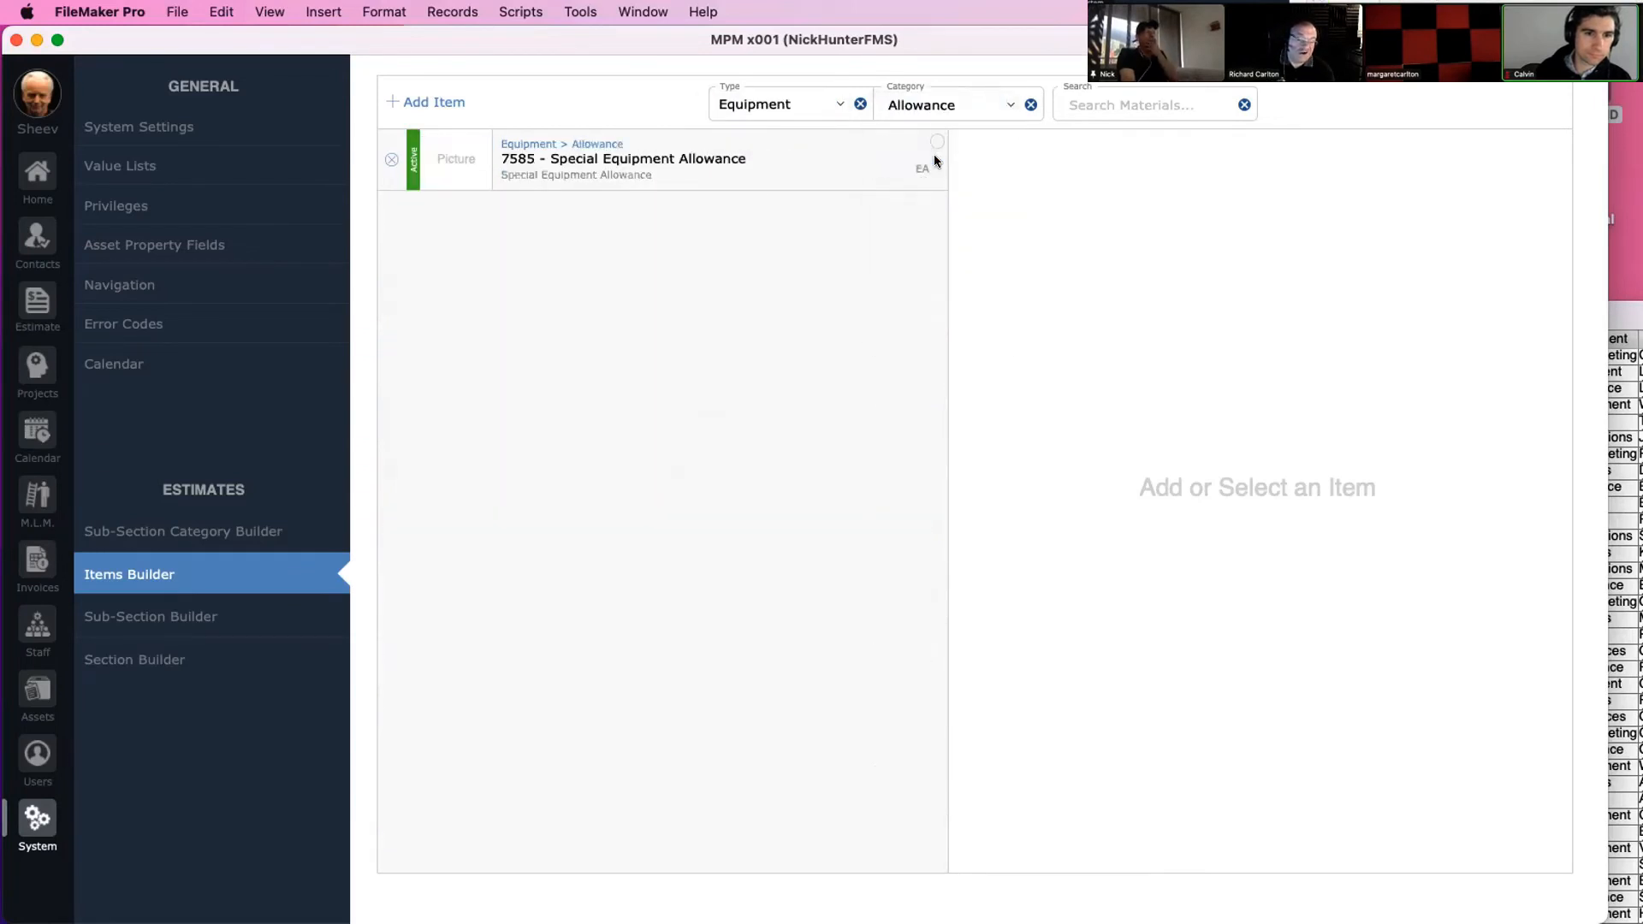
pyautogui.click(940, 107)
pyautogui.click(937, 137)
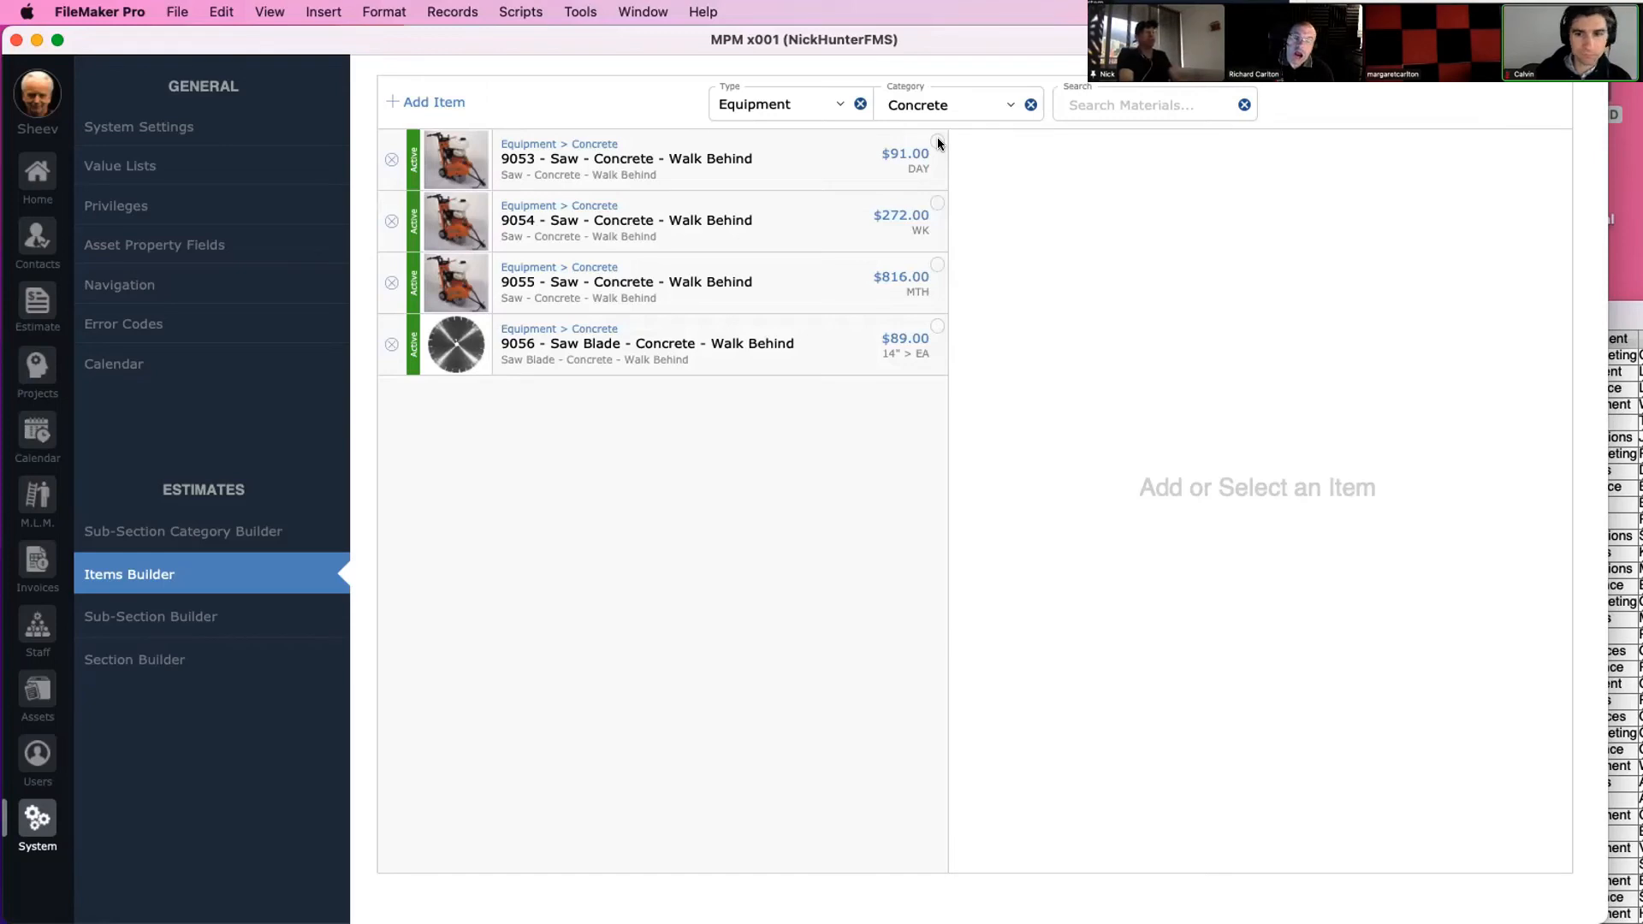
pyautogui.click(1081, 99)
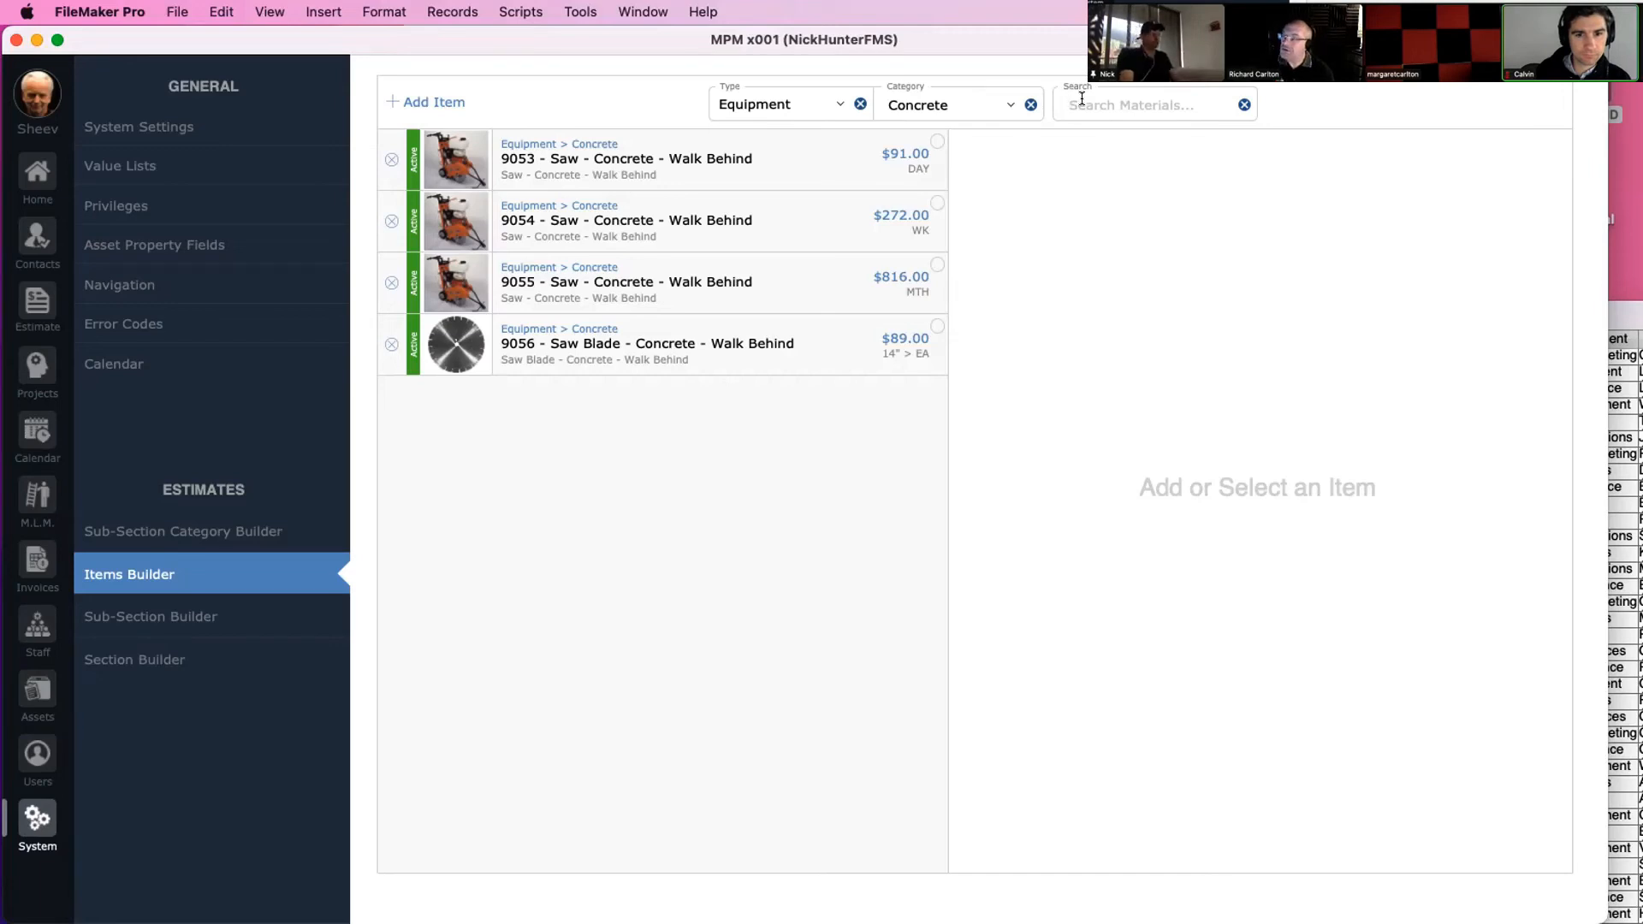
# Switch the Items Builder layout to Layout mode and inspect the Search, Category and Type filter fields
pyautogui.press('super+l')
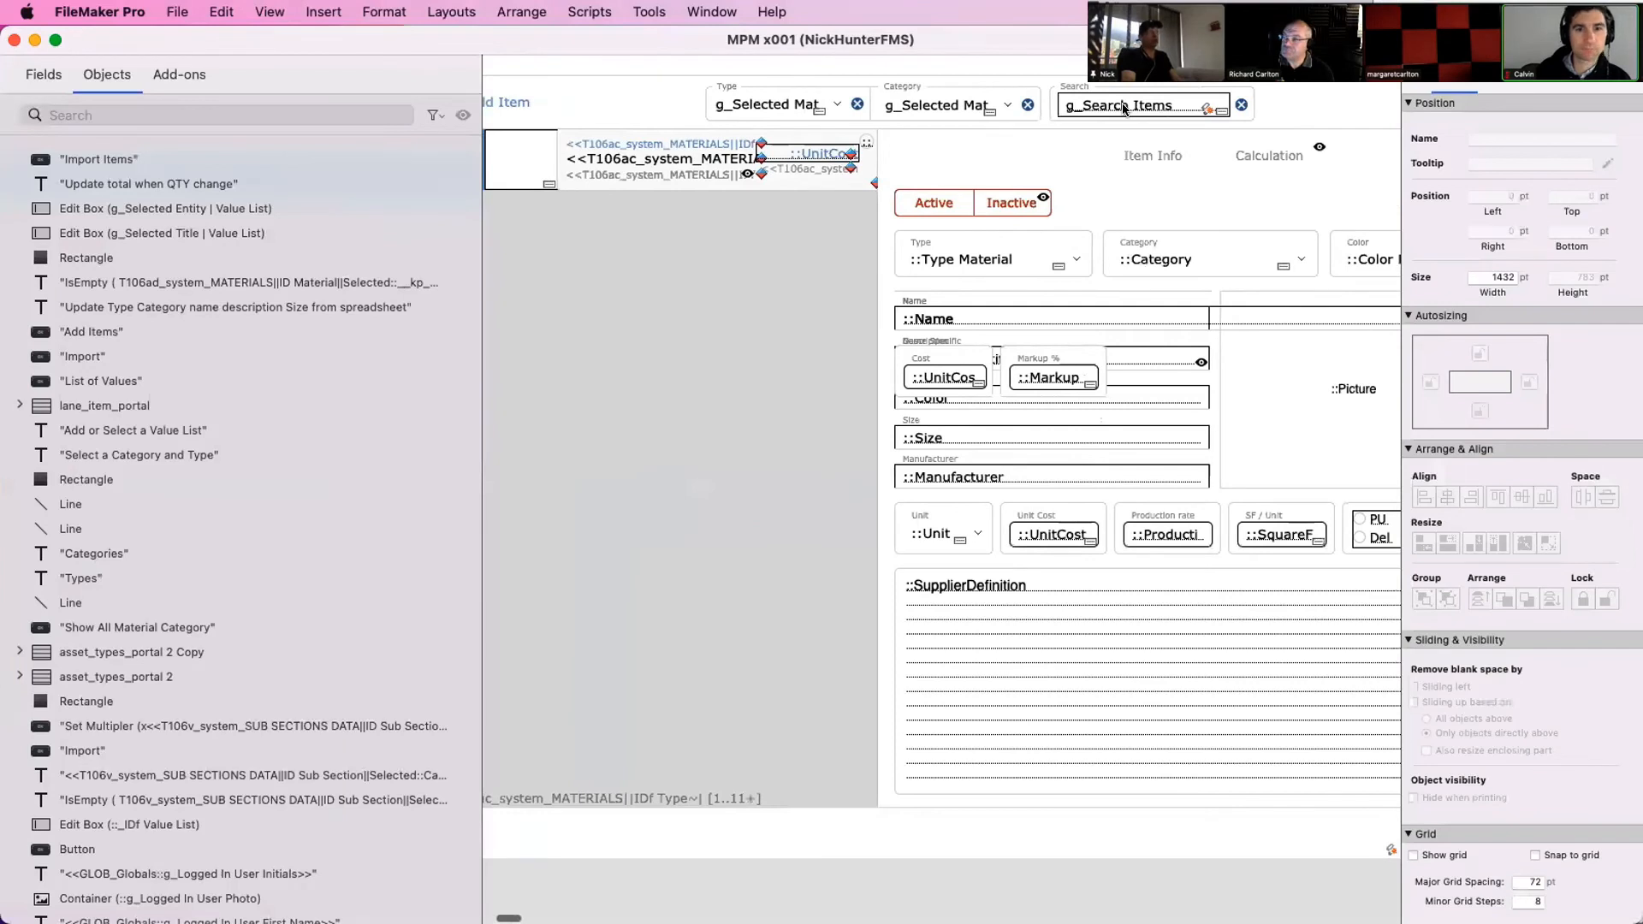
pyautogui.keyDown('super'); pyautogui.doubleClick(1123, 109); pyautogui.keyUp('super')
pyautogui.press('Escape')
pyautogui.click(933, 108)
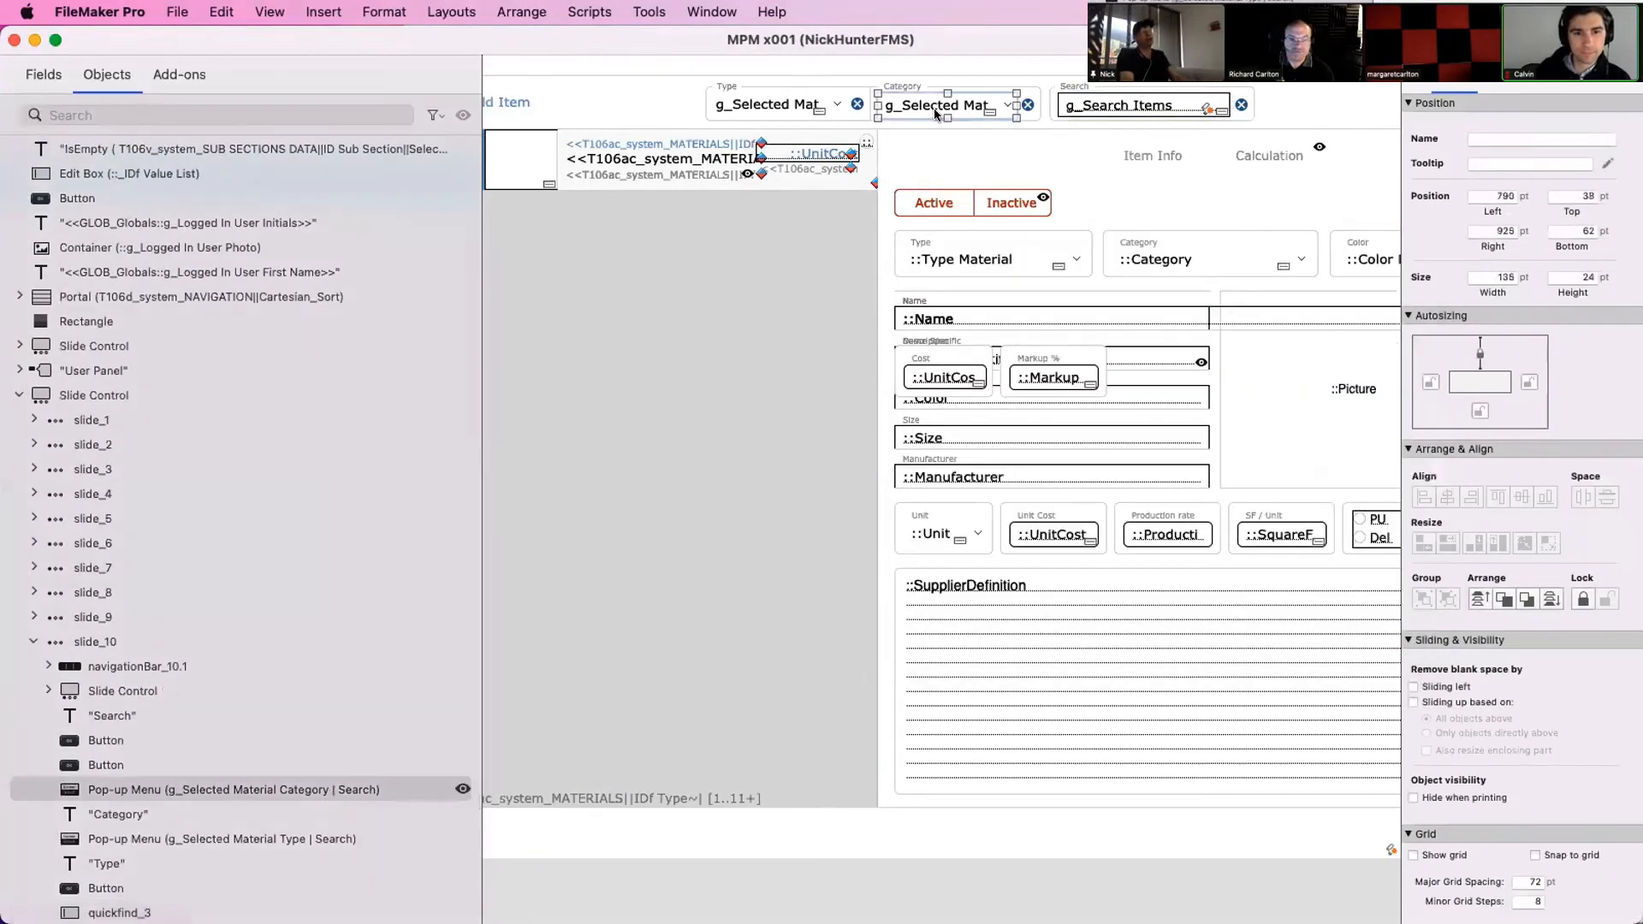
pyautogui.click(828, 110)
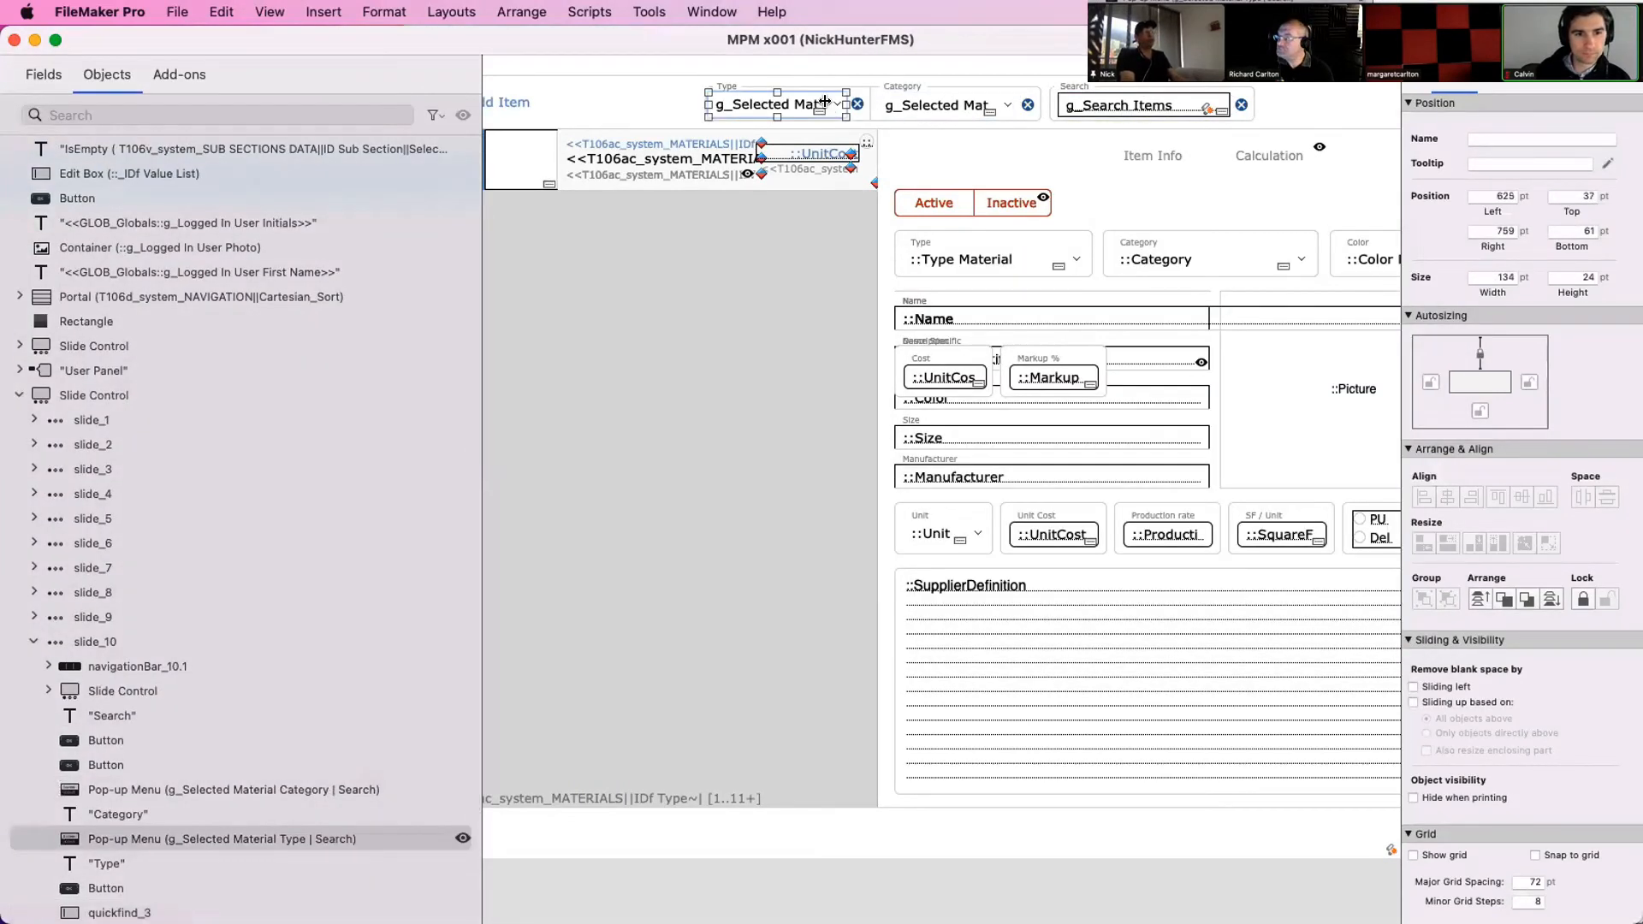
# Inspect the filter calculation in the materials portal's setup, and leave it without saving
pyautogui.click(669, 325)
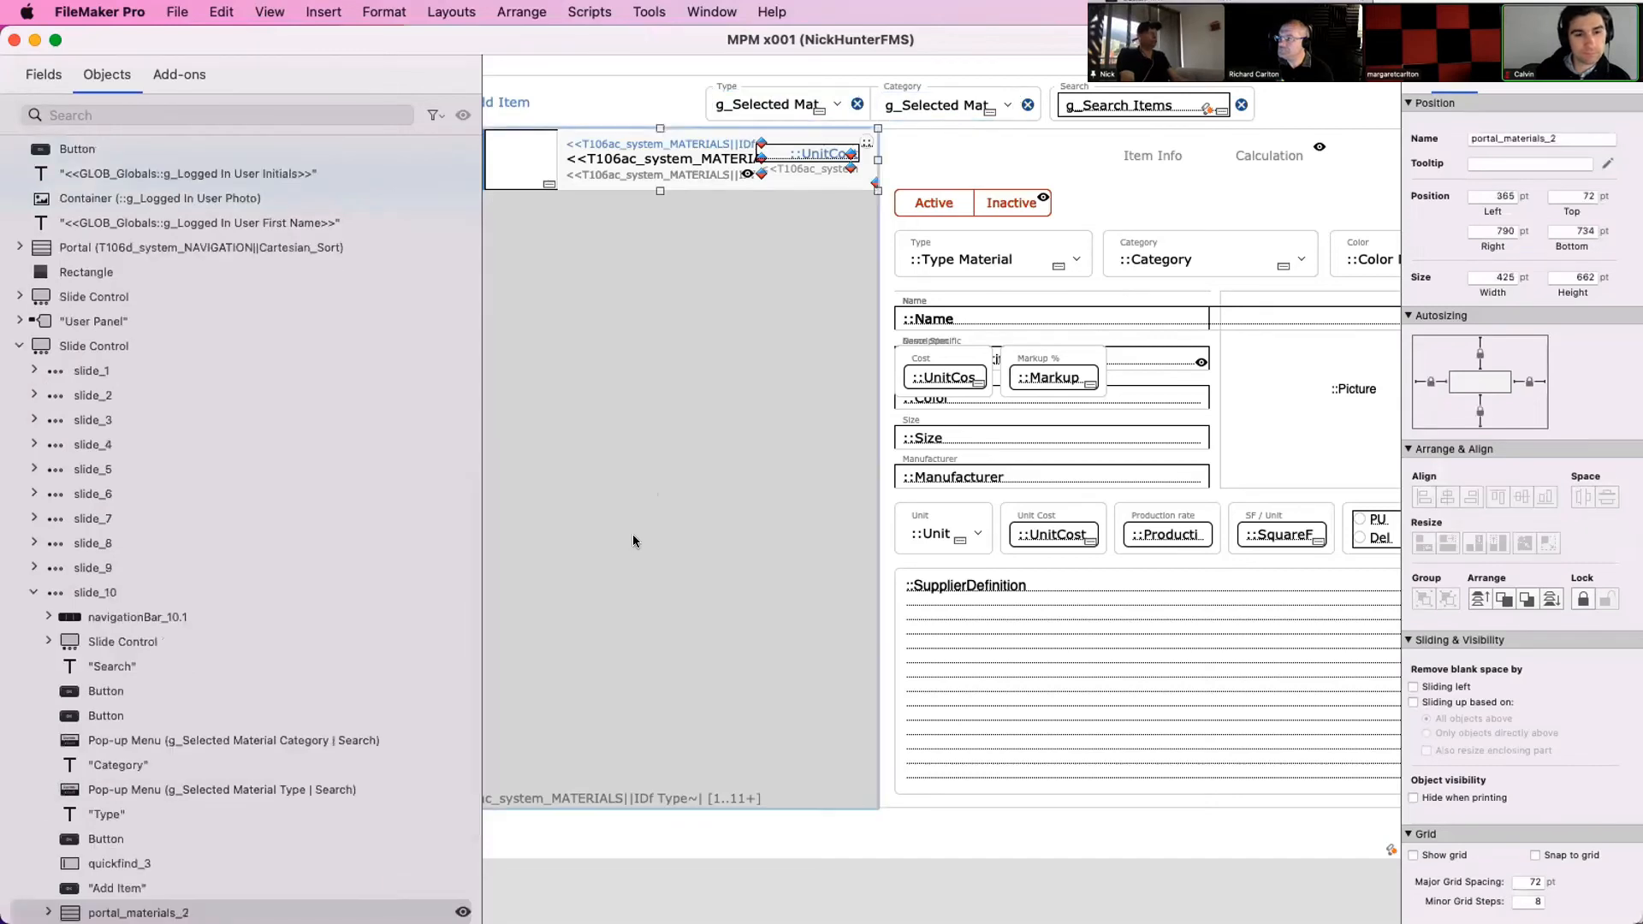
pyautogui.doubleClick(761, 390)
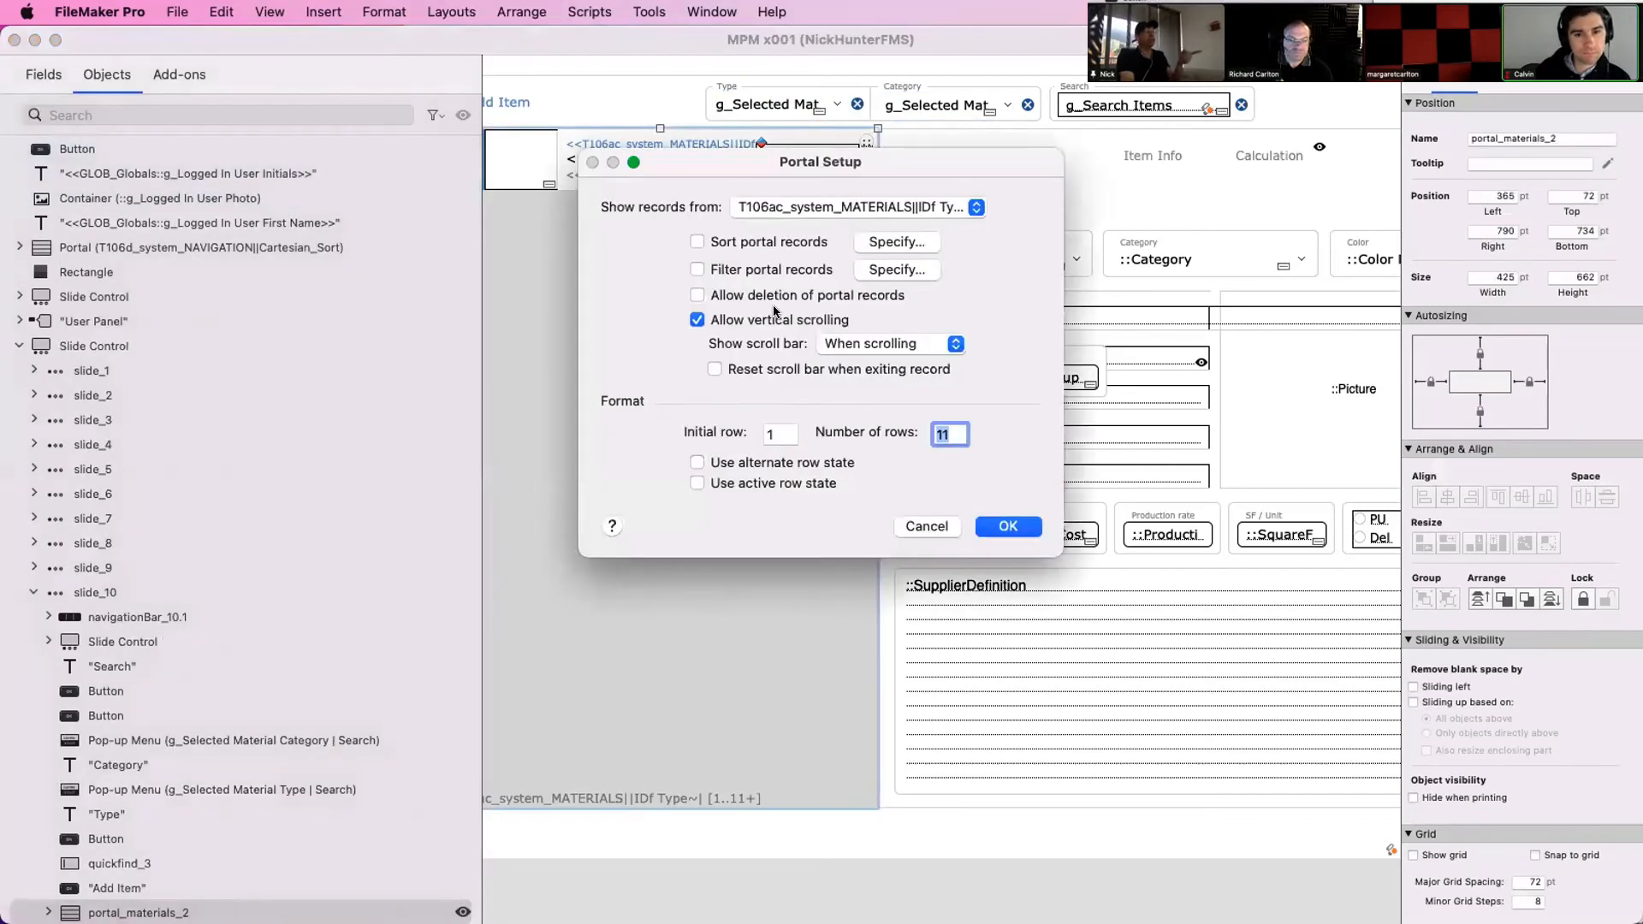
pyautogui.click(895, 267)
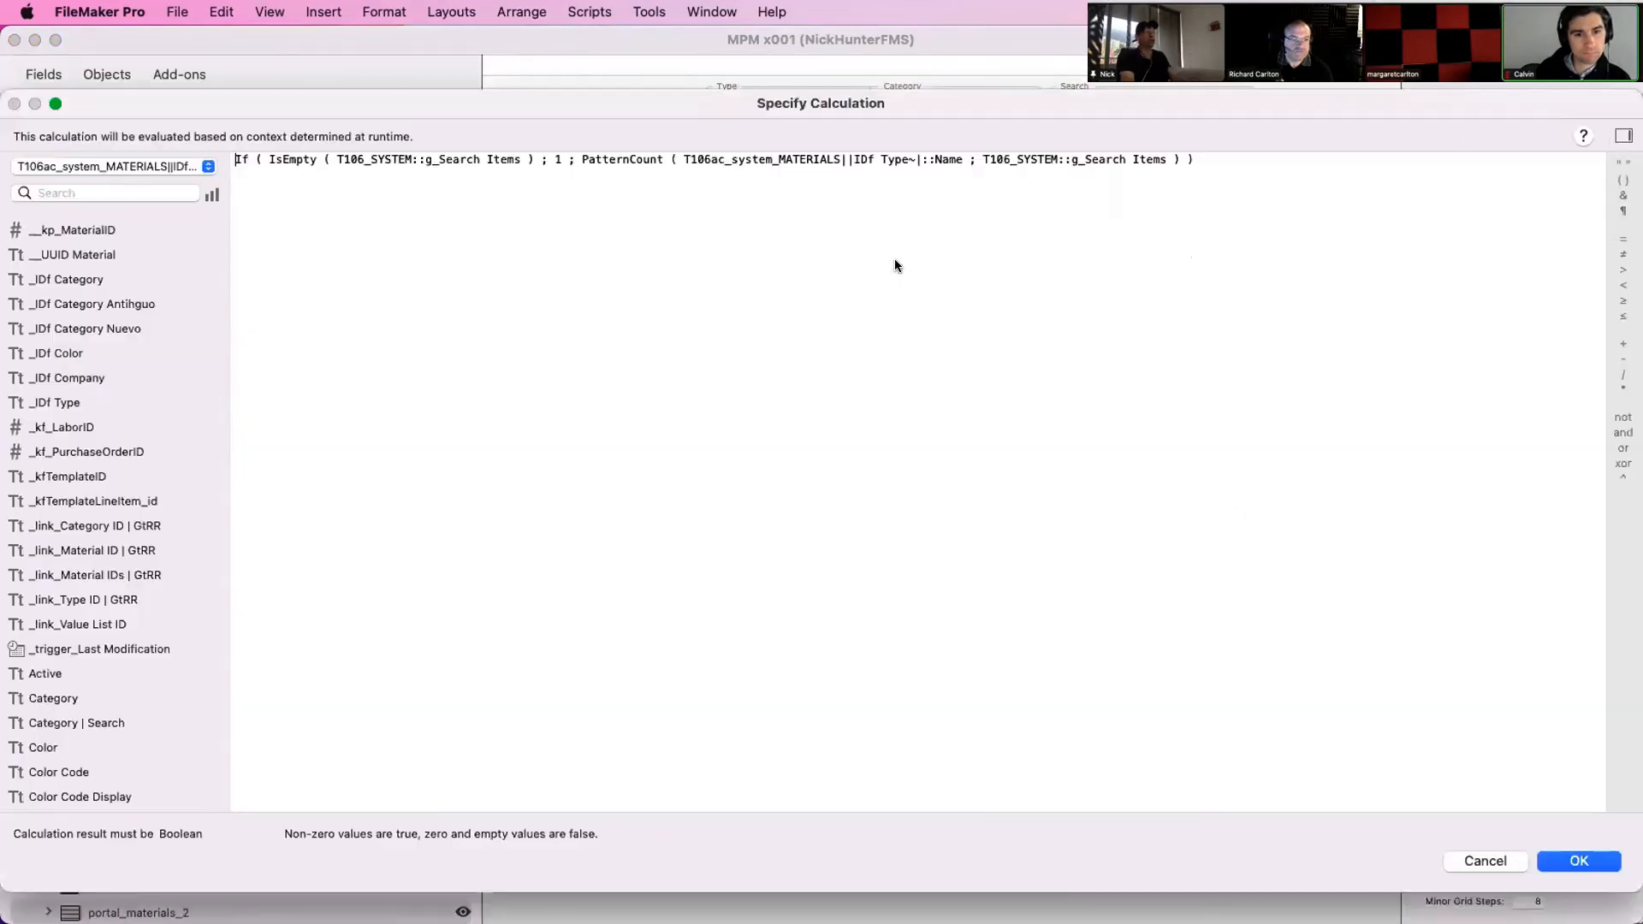
pyautogui.press('Escape')
pyautogui.press('Escape')
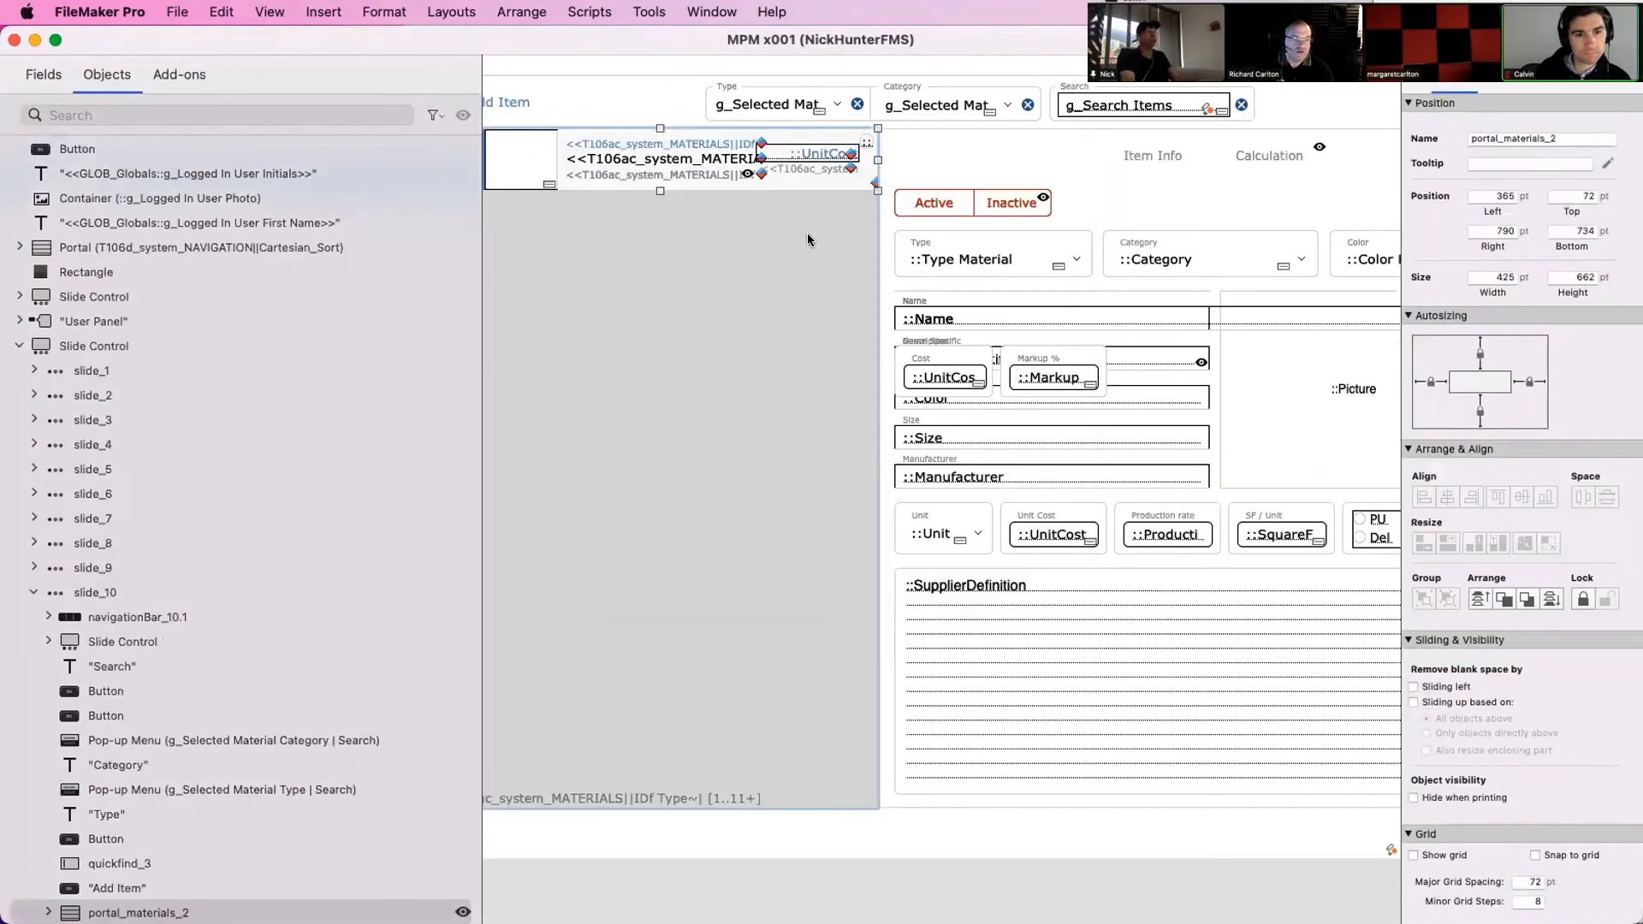
# Delete the whole filter calculation from the materials portal's setup and accept the portal settings
pyautogui.doubleClick(807, 234)
pyautogui.click(895, 268)
pyautogui.press('super+a')
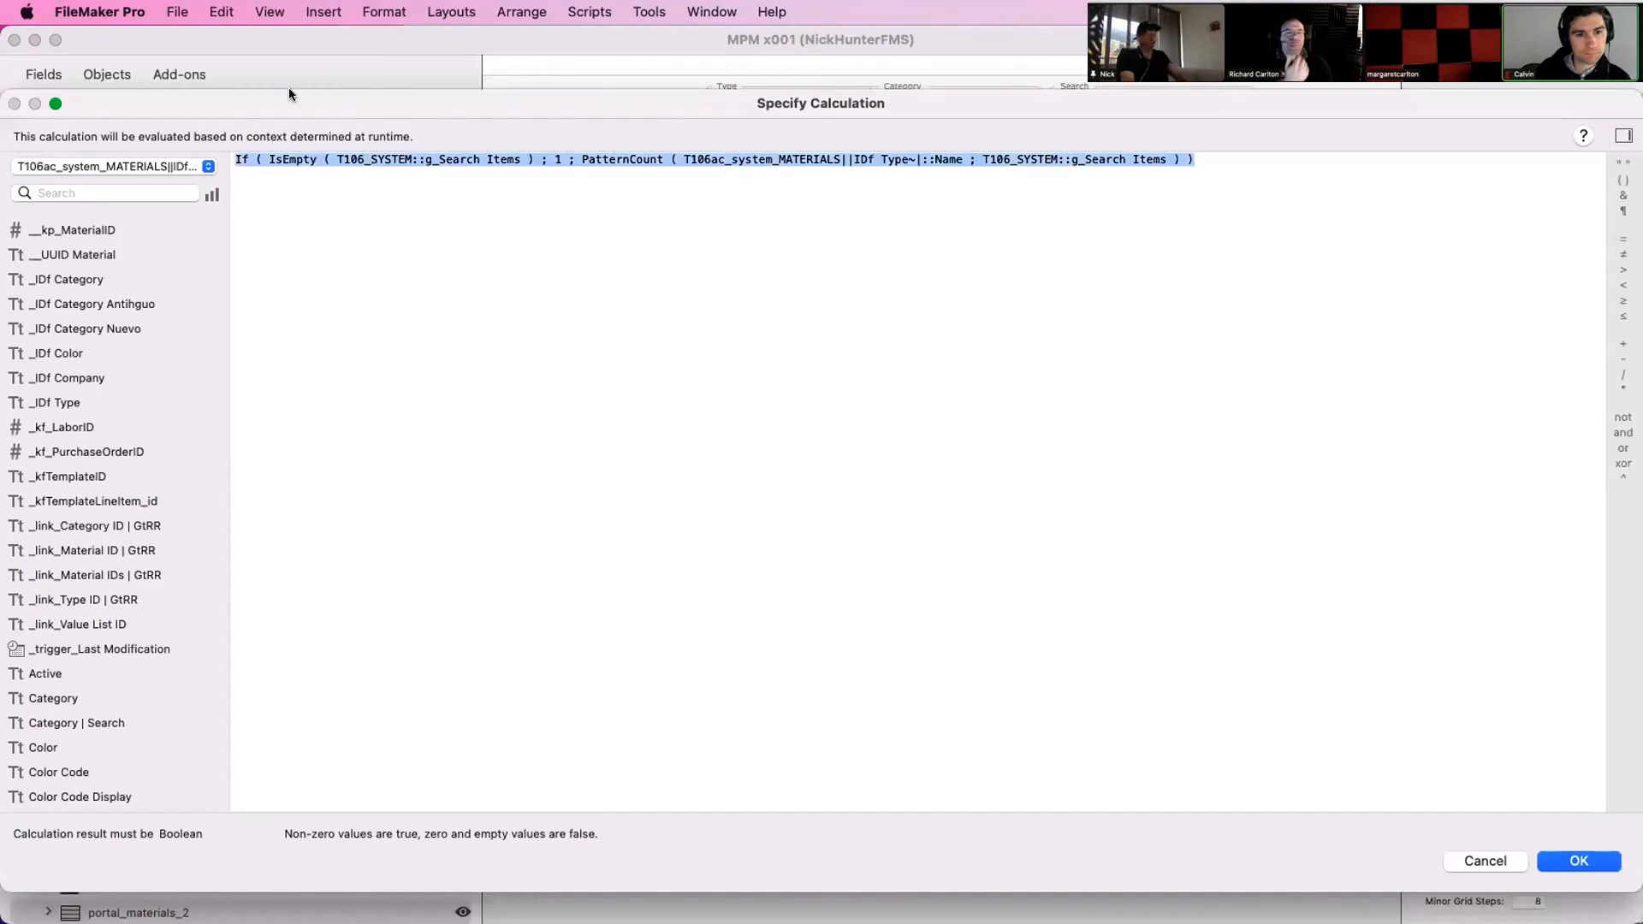
pyautogui.press('BackSpace')
pyautogui.click(1545, 861)
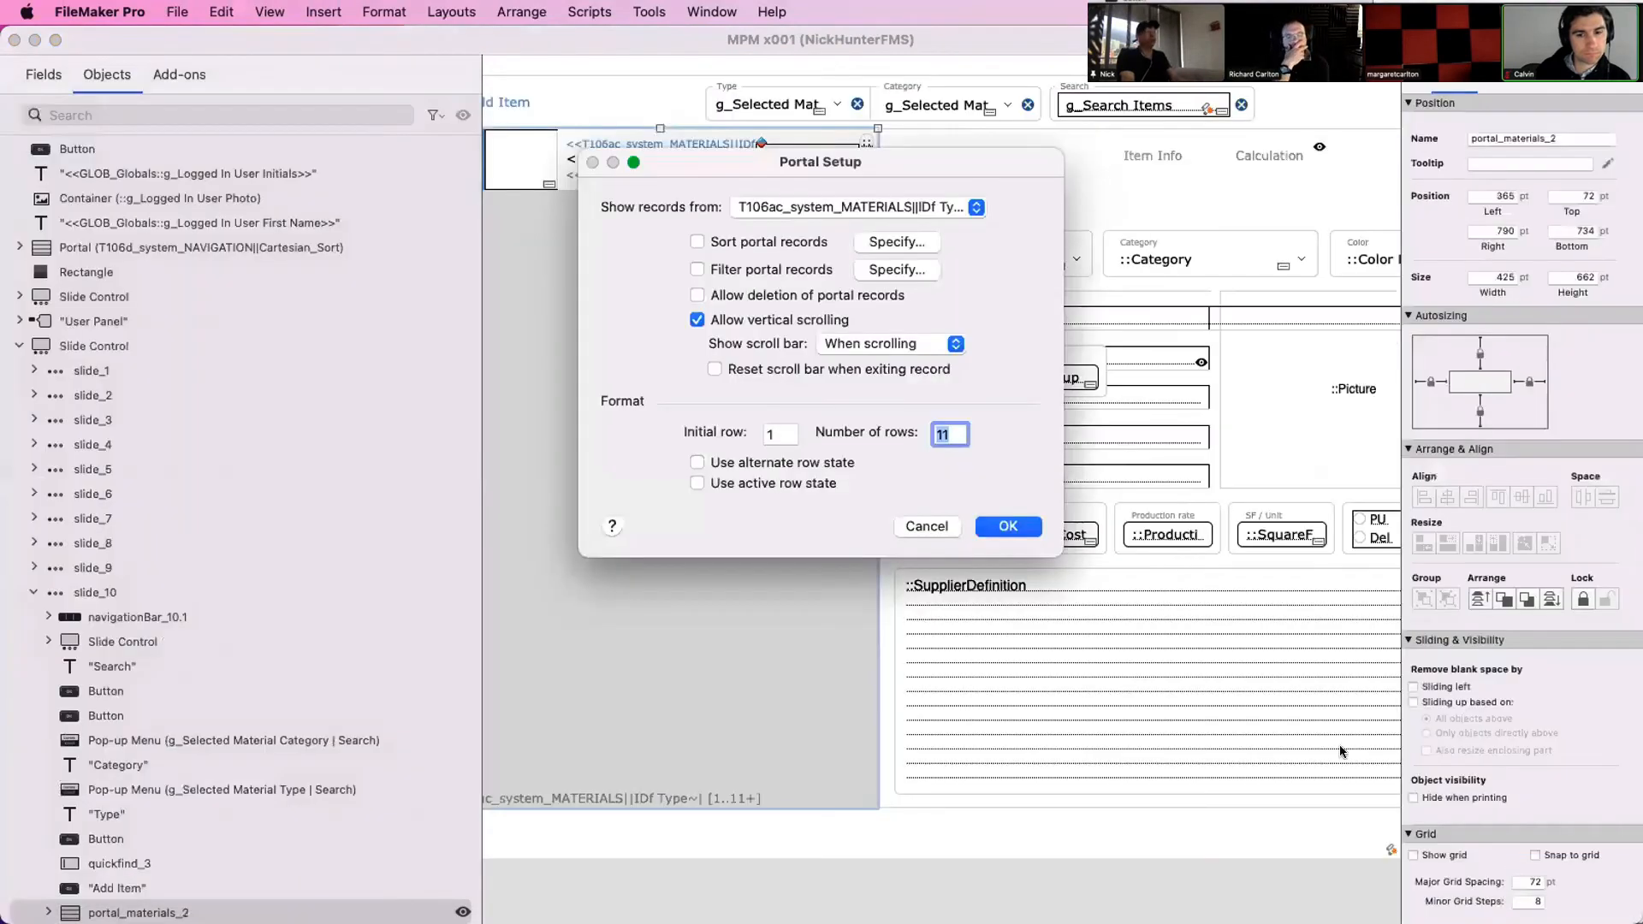
pyautogui.click(1015, 527)
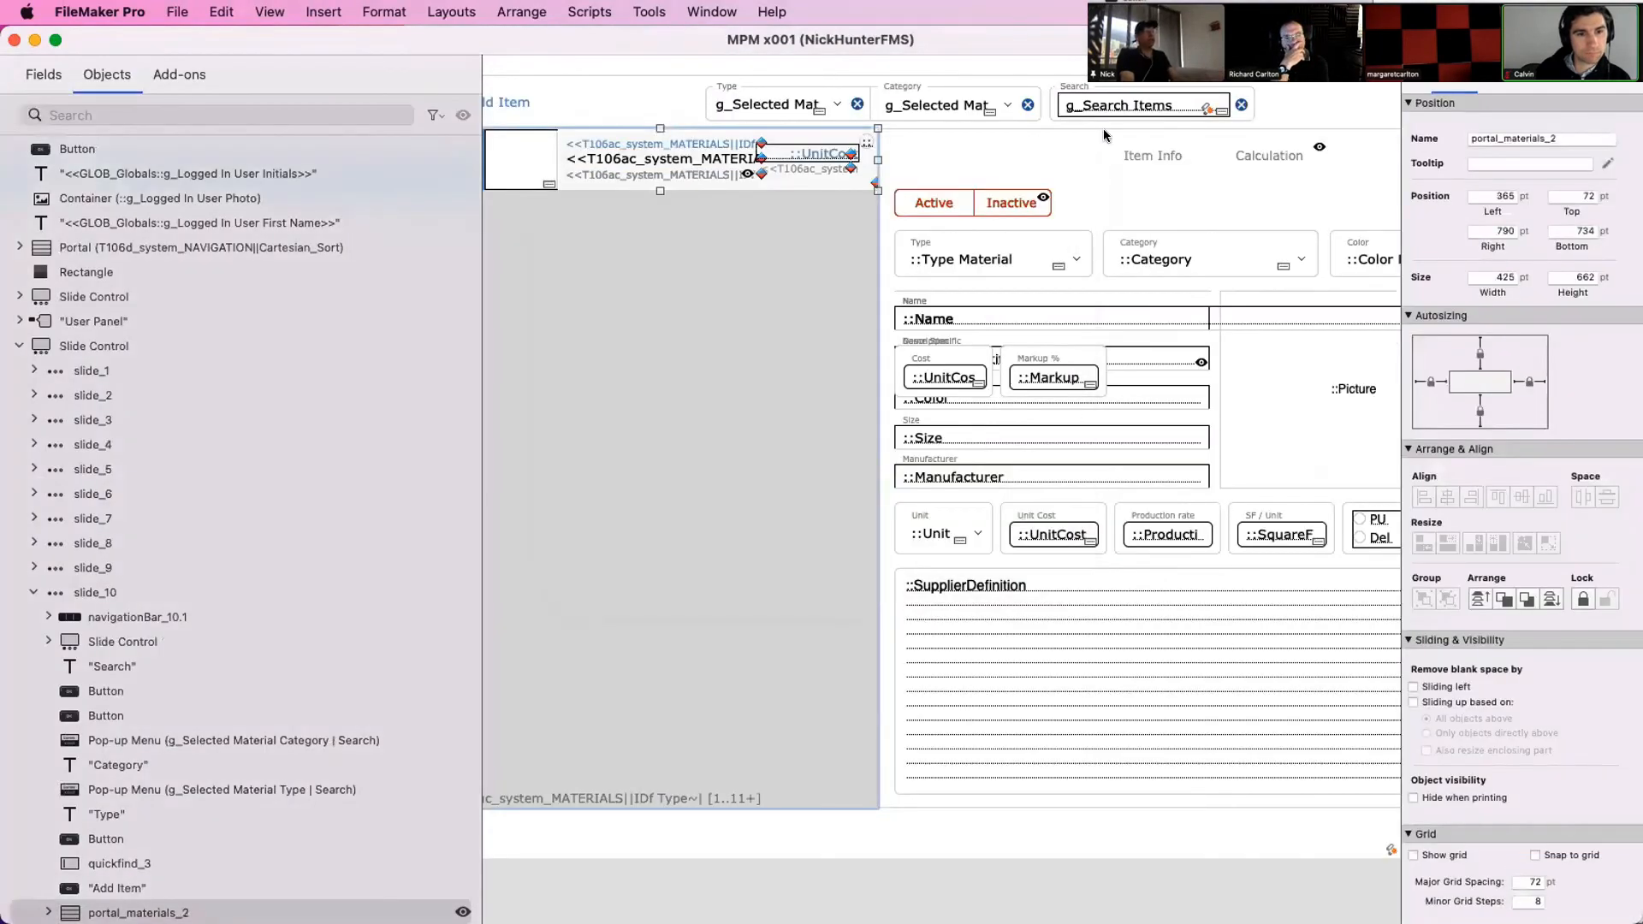
# Inspect the "(1377) Search Items [parameter]" script attached to the search field's OnObjectSave trigger, and close it without saving
pyautogui.click(1106, 105)
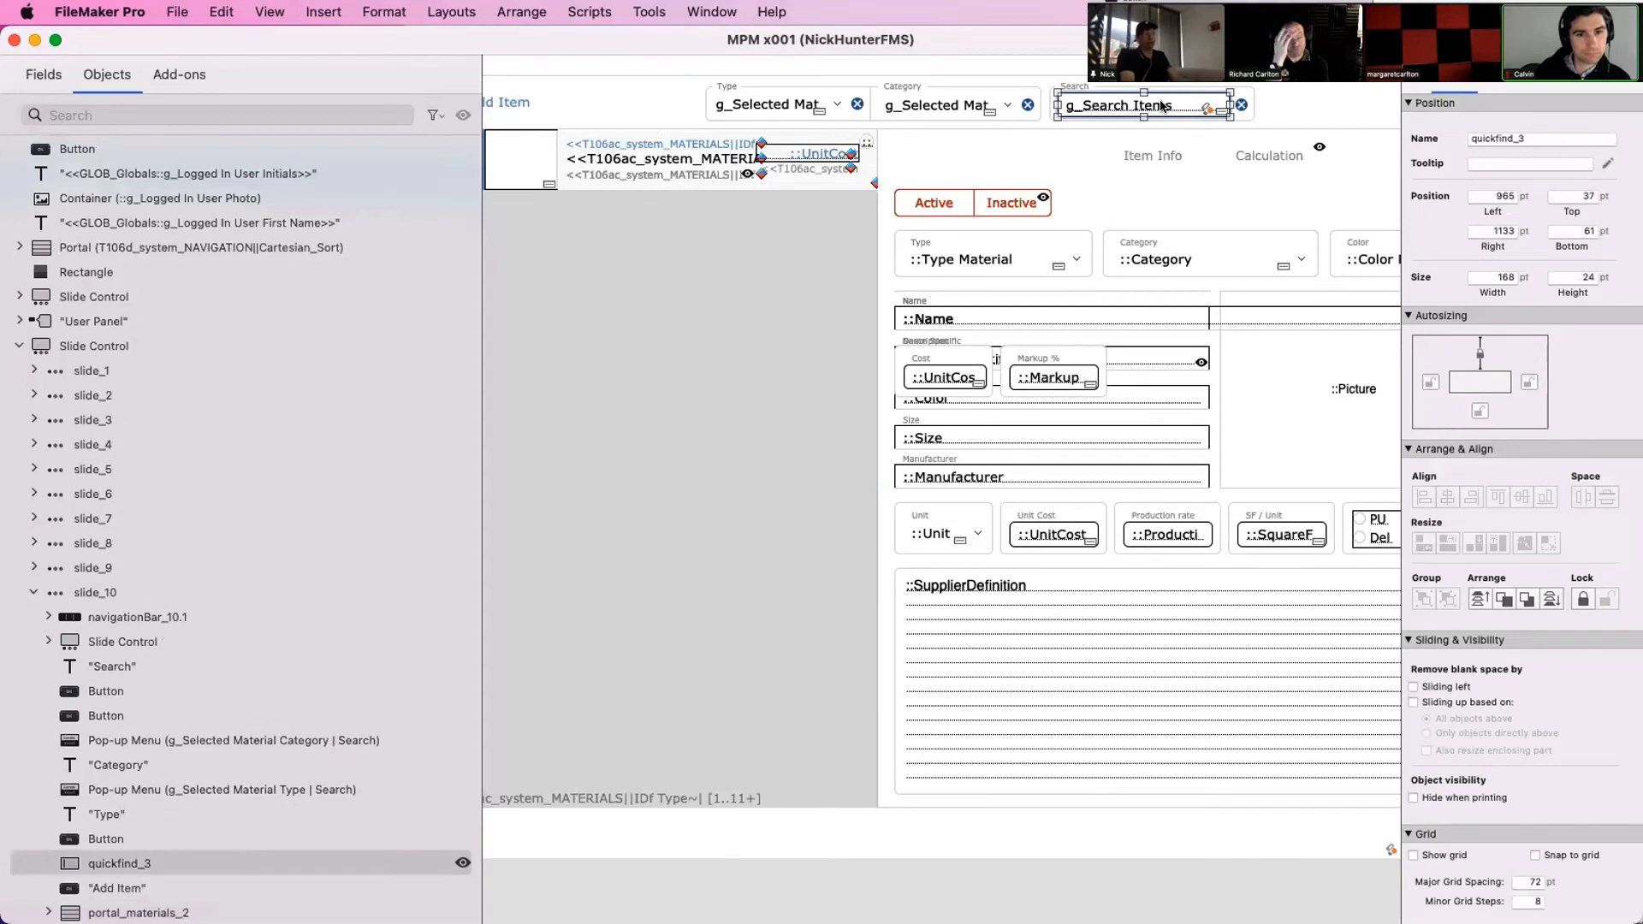
pyautogui.click(1207, 109)
pyautogui.click(1061, 505)
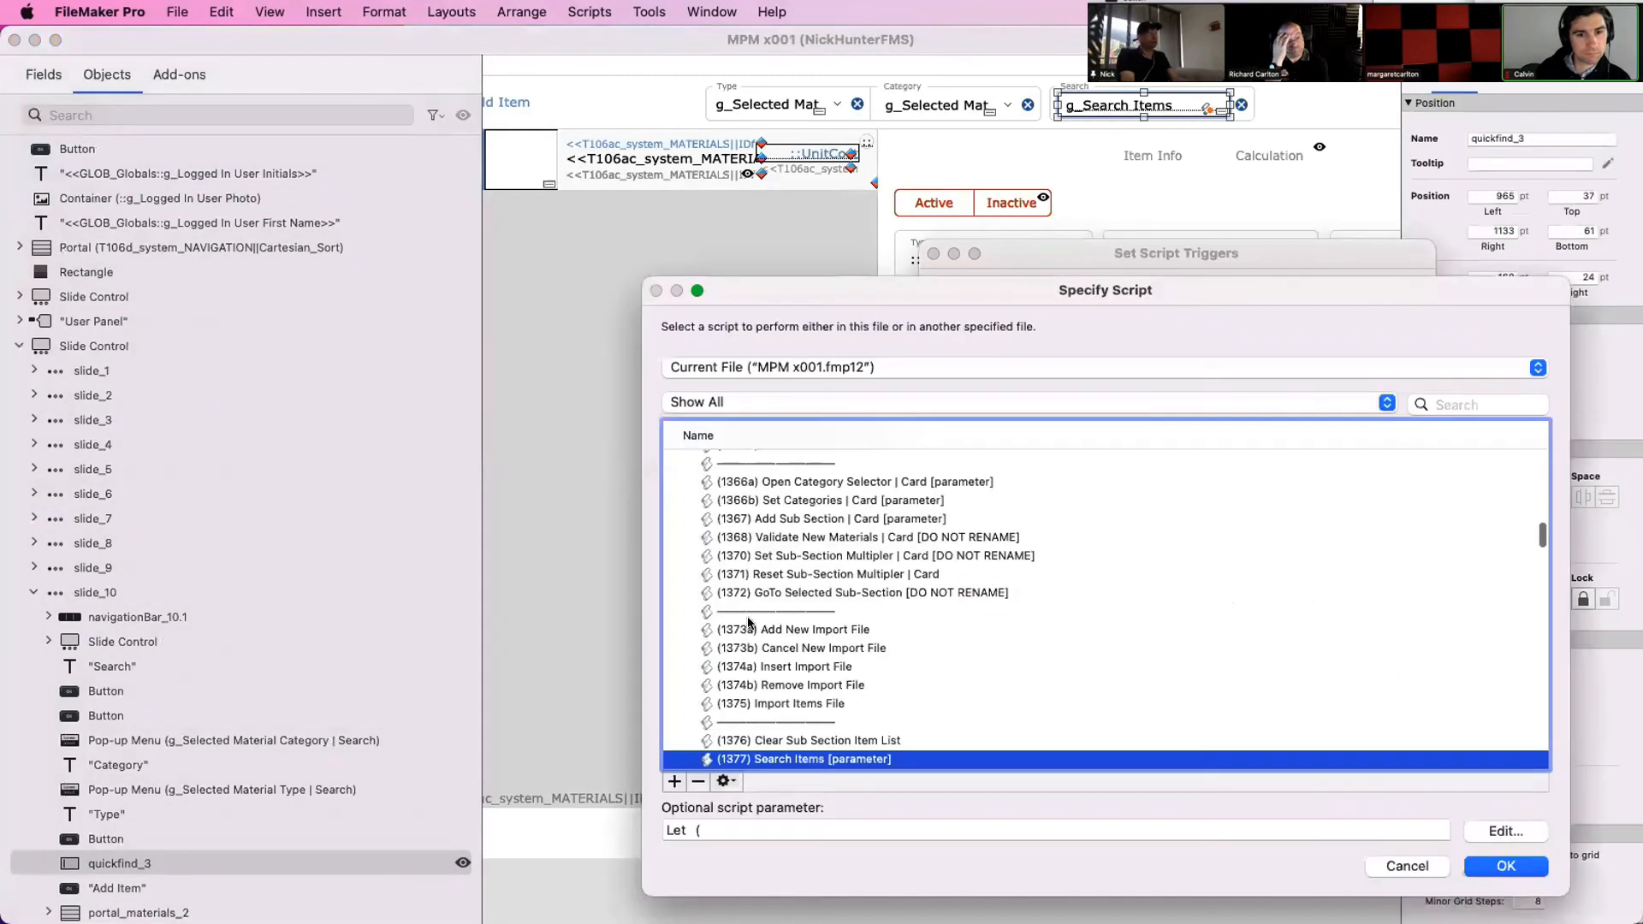
pyautogui.click(725, 781)
pyautogui.click(742, 805)
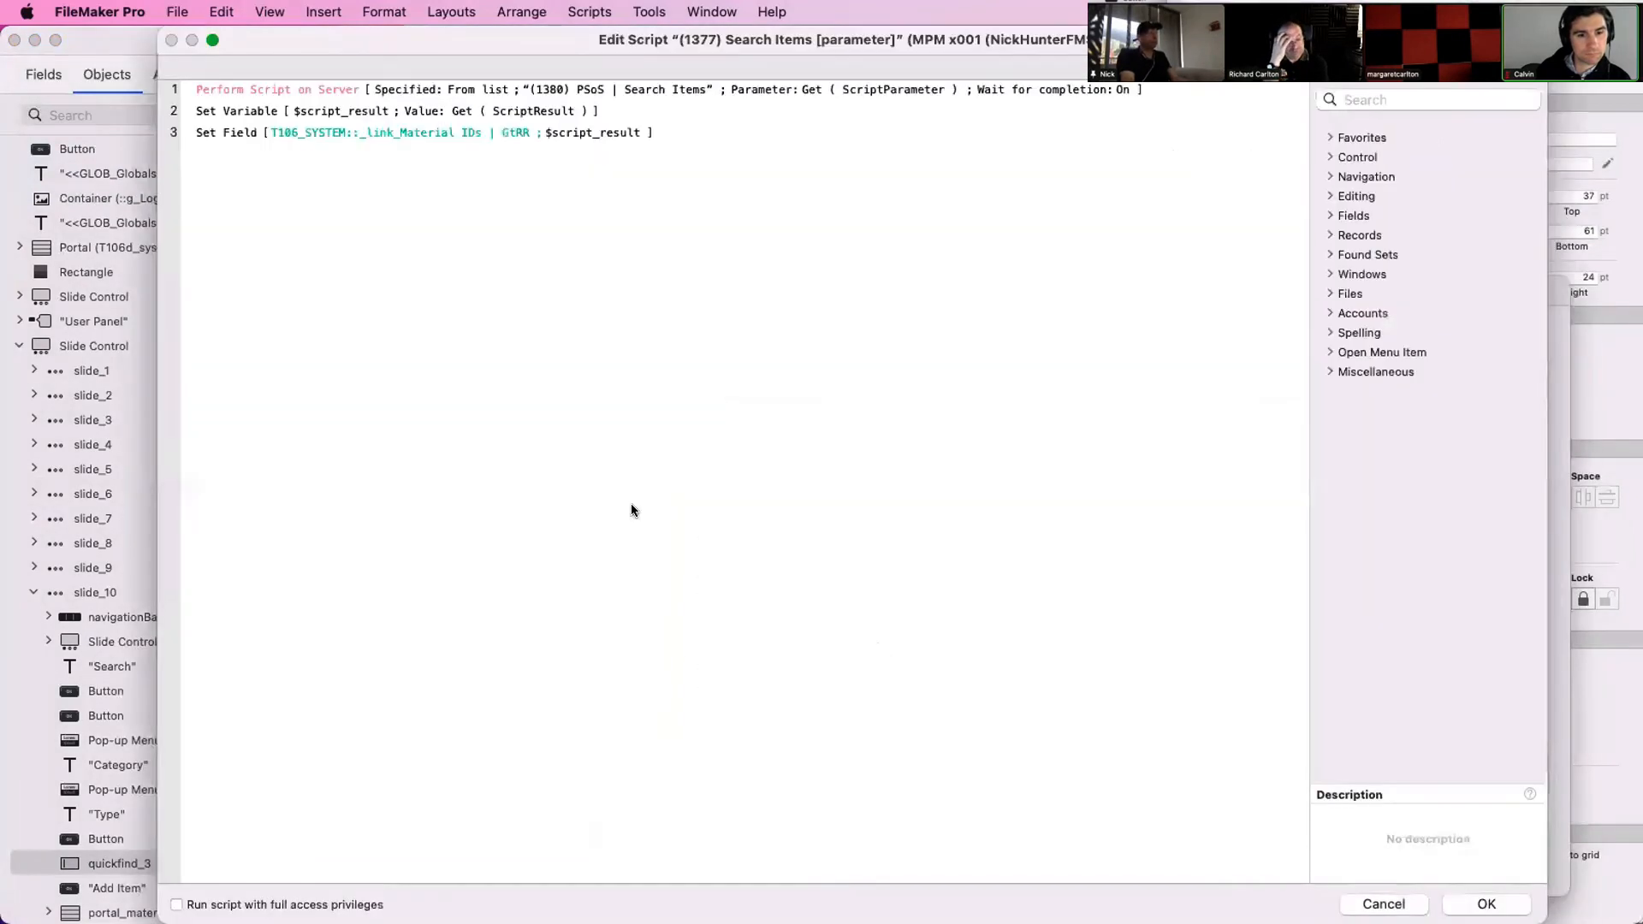
pyautogui.click(676, 93)
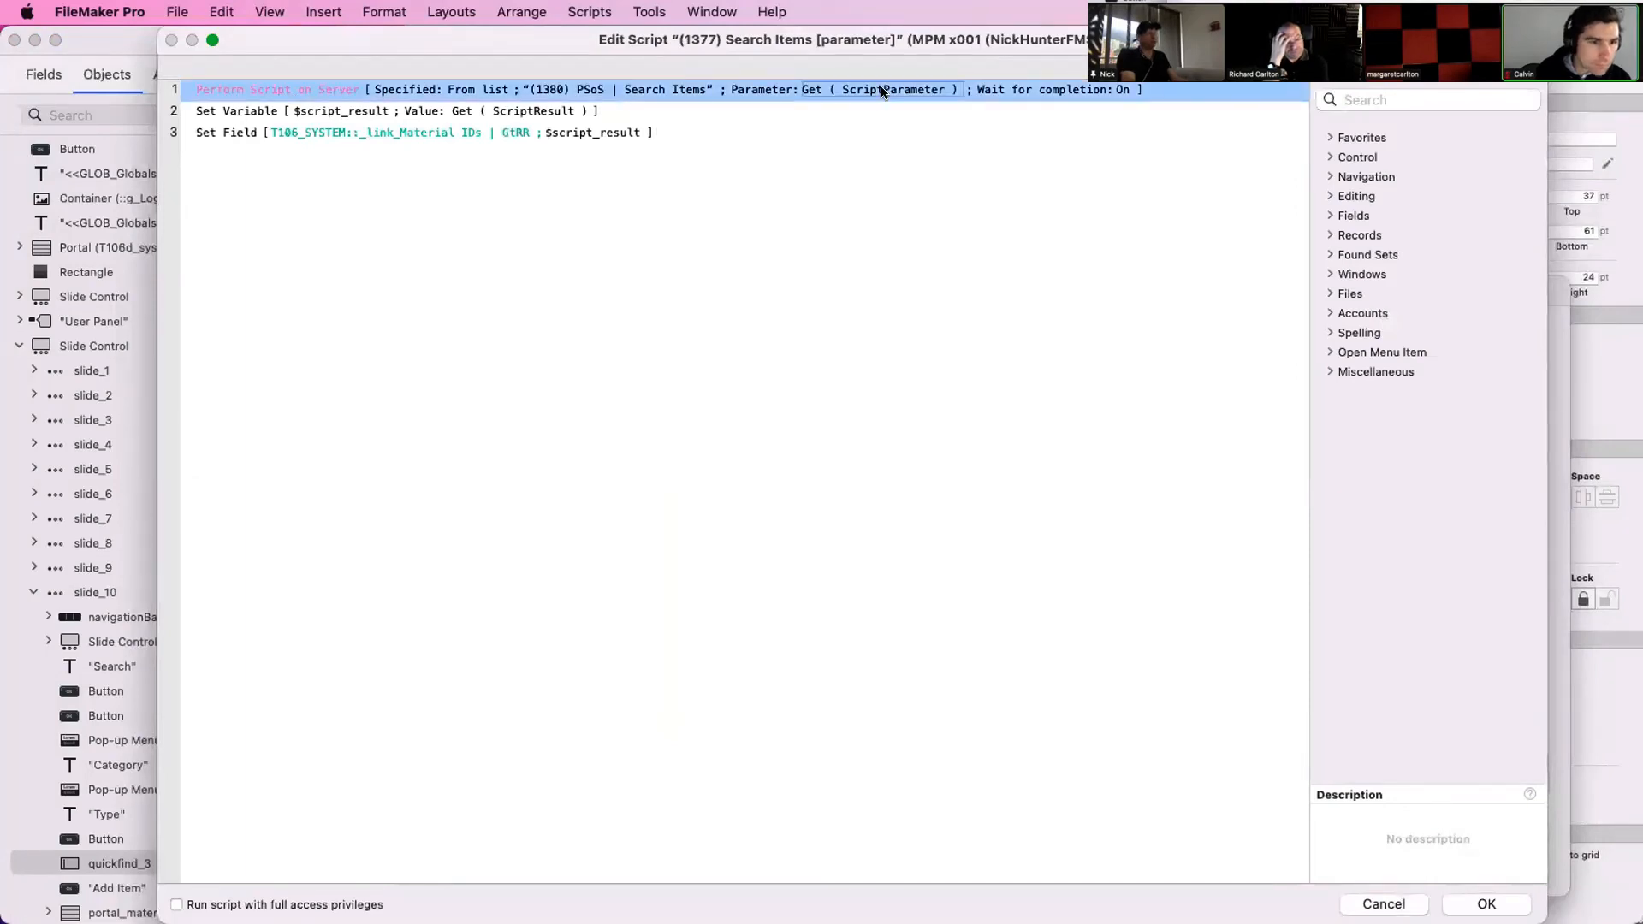
pyautogui.press('Escape')
pyautogui.press('Escape')
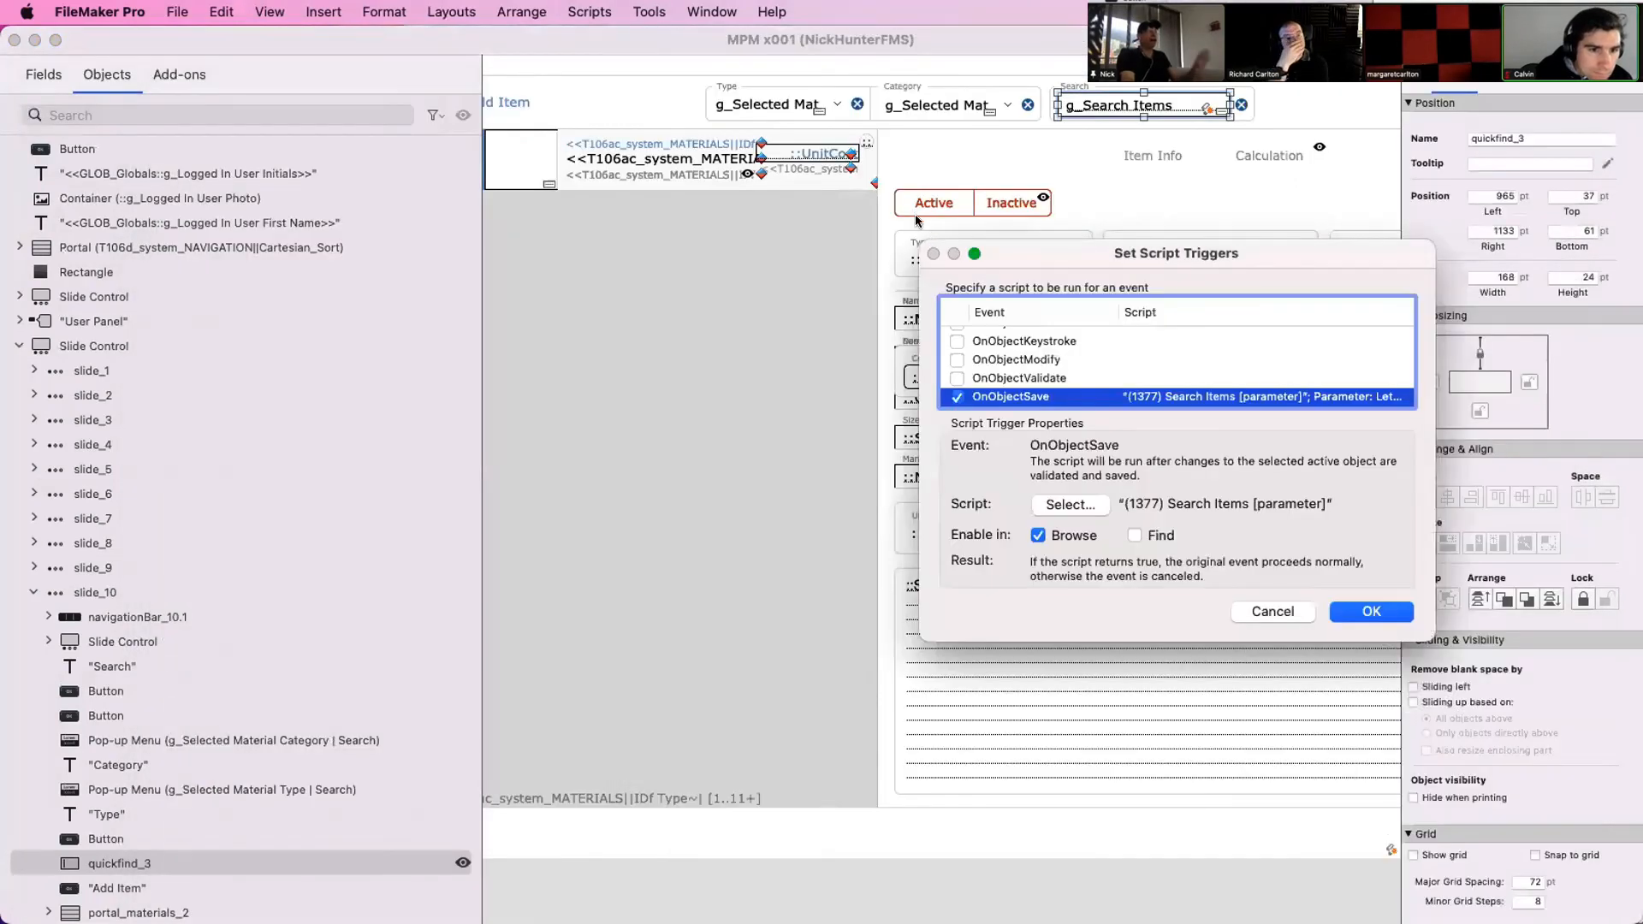
pyautogui.click(934, 253)
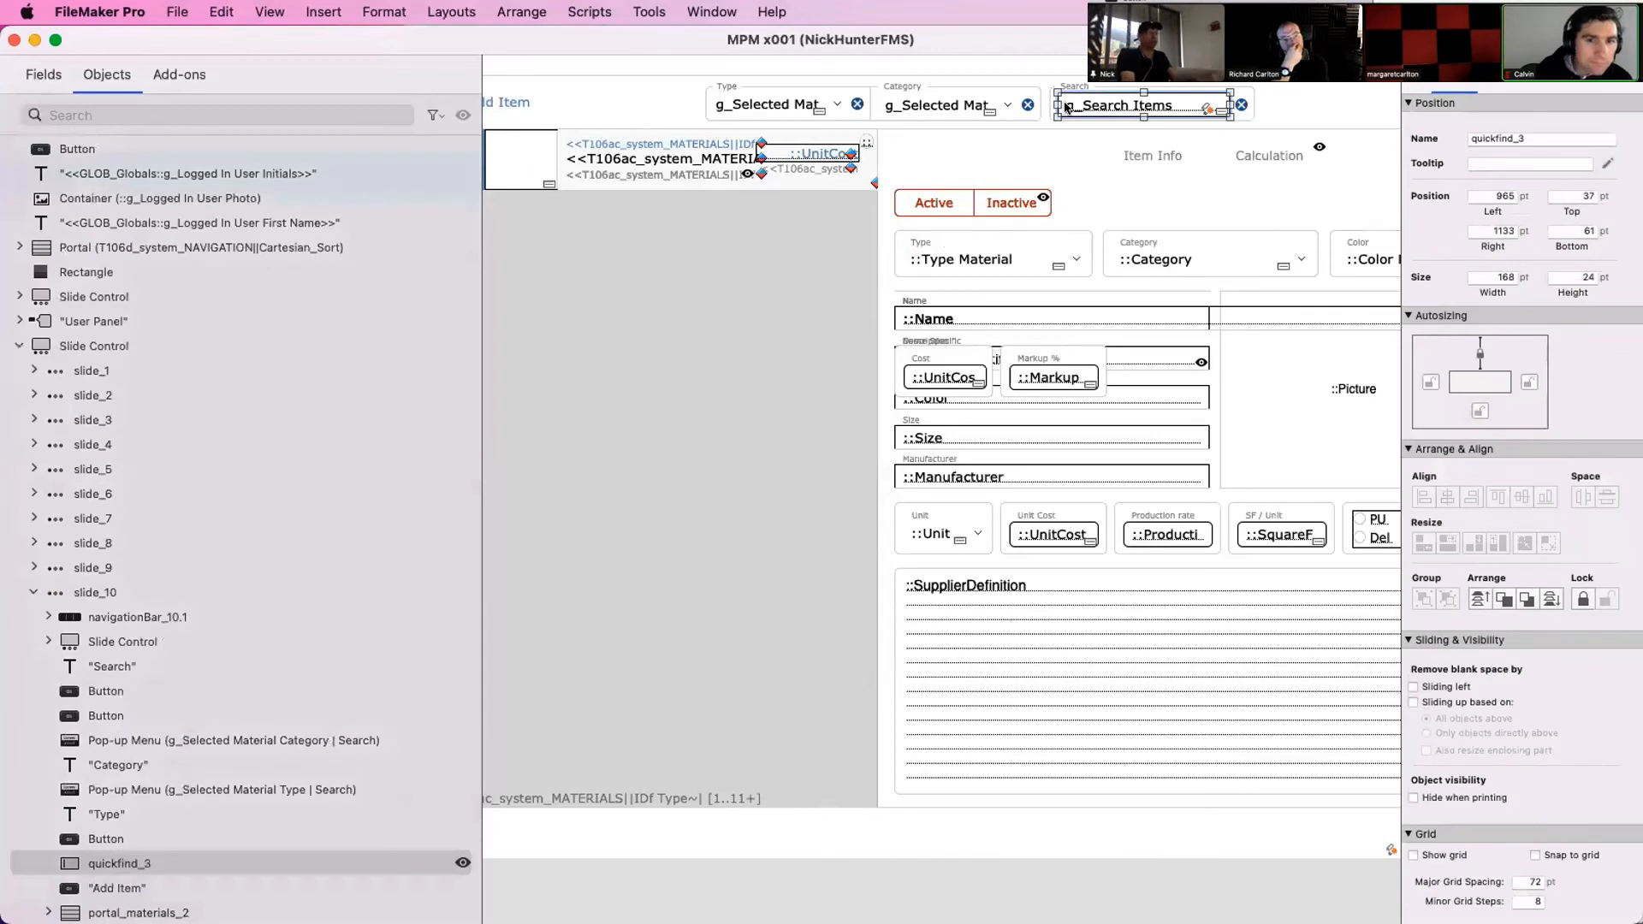
# Find the materials portal's table occurrence in the relationships graph and open the relationship between T106_SYSTEM and T106ac_system_MATERIALS||IDf Type~|
pyautogui.click(924, 107)
pyautogui.hscroll(-3, 757, 421)
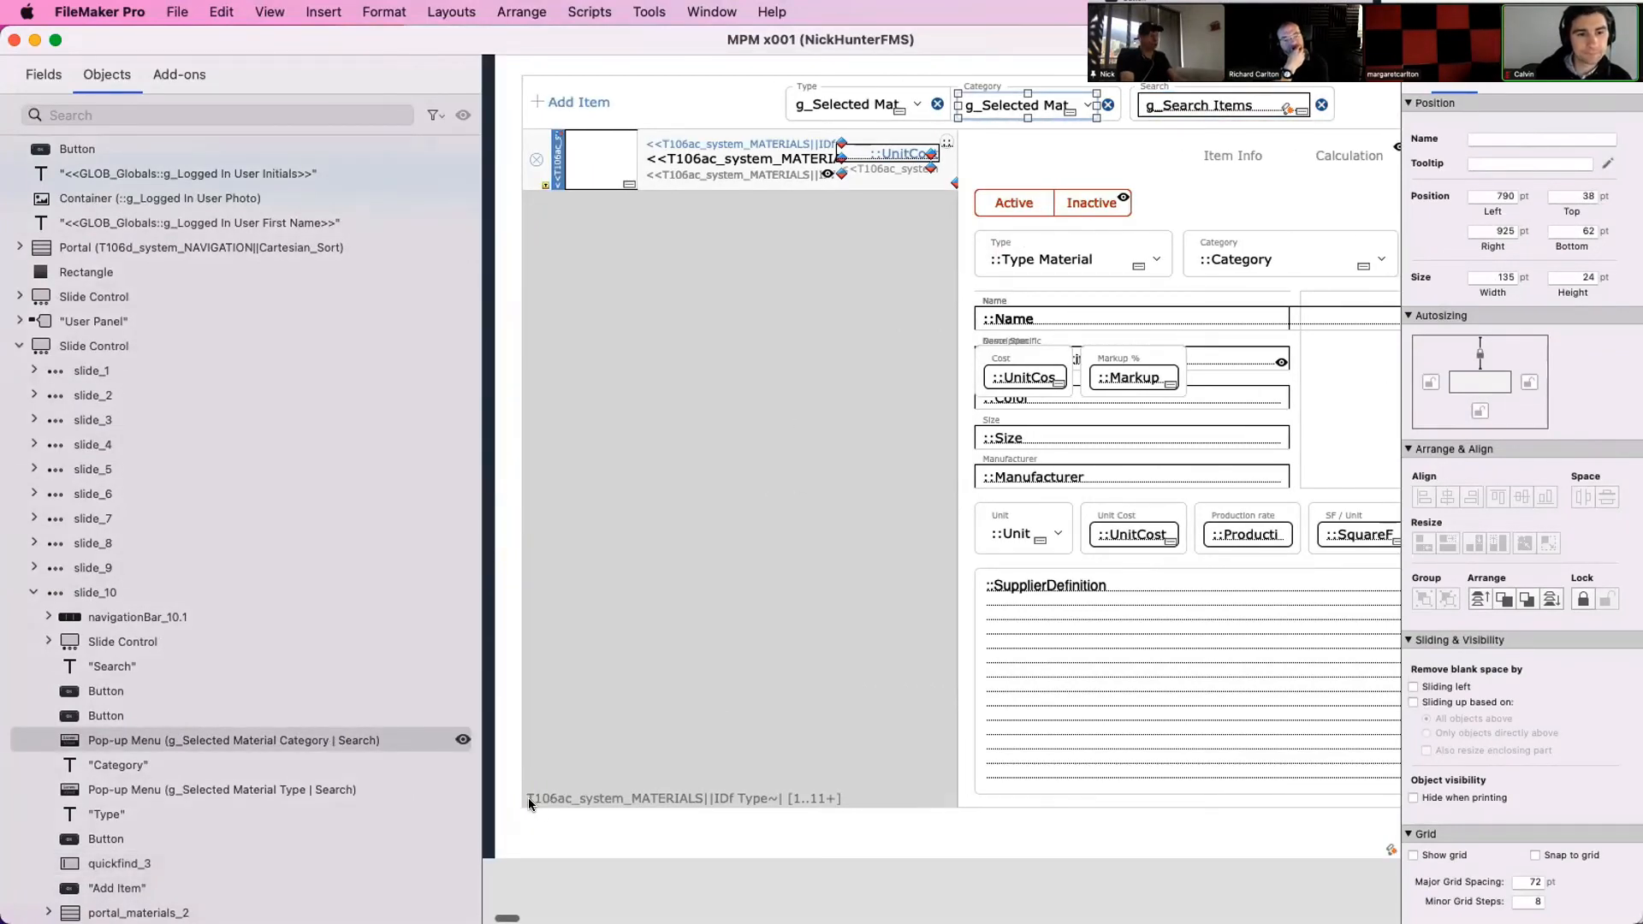
pyautogui.press('super+shift+d')
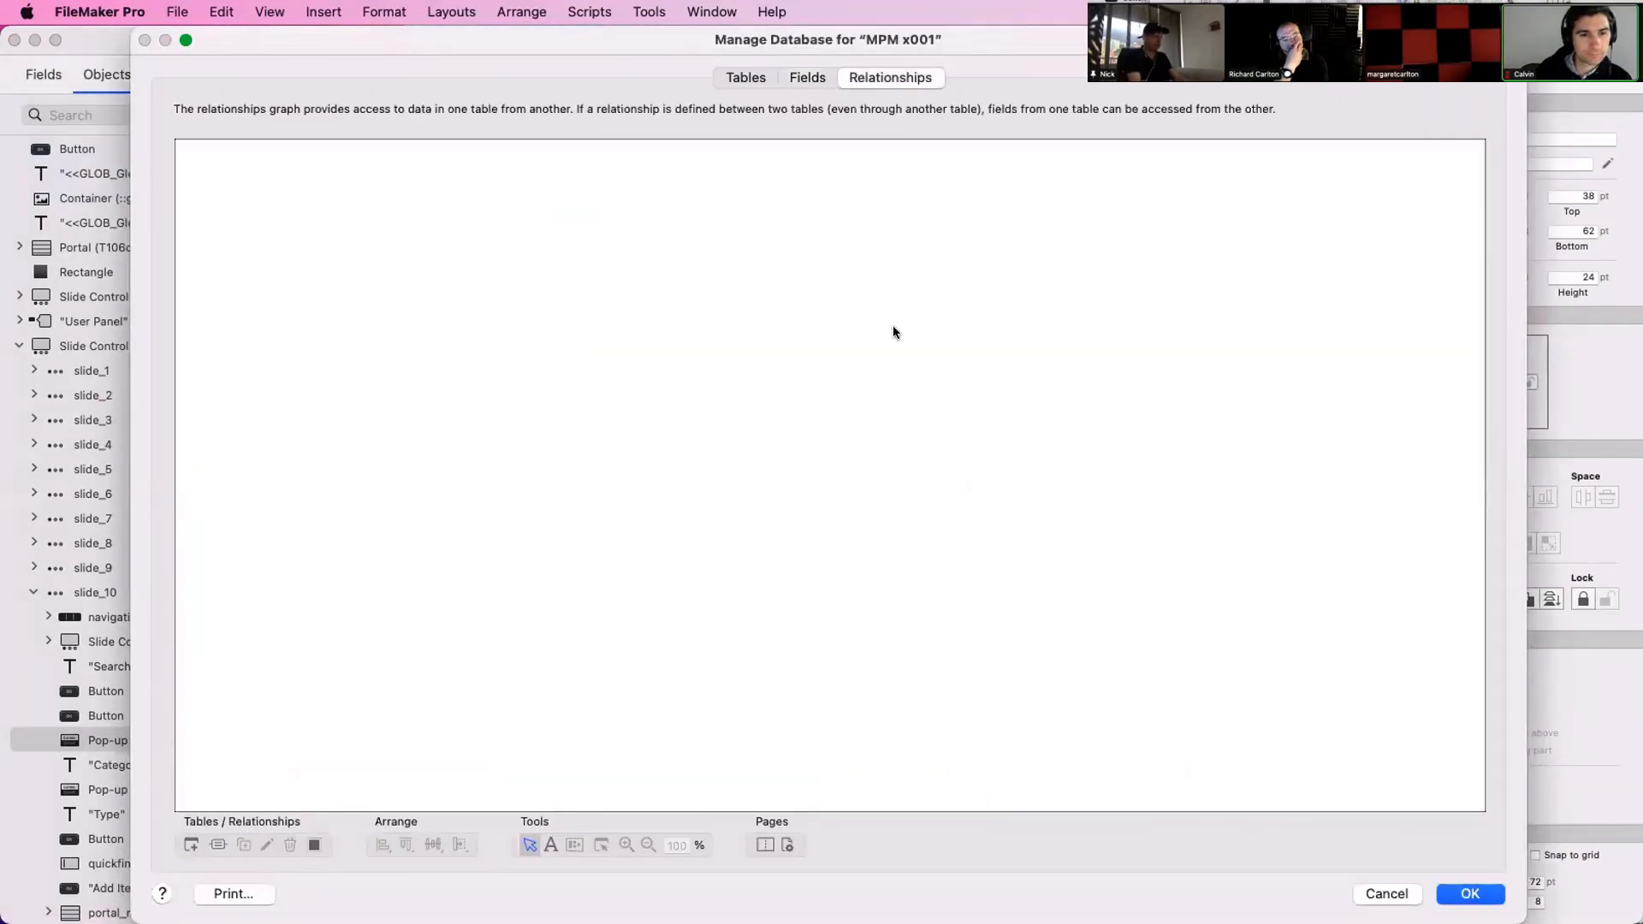
pyautogui.scroll(5, 747, 385)
pyautogui.scroll(-9, 747, 385)
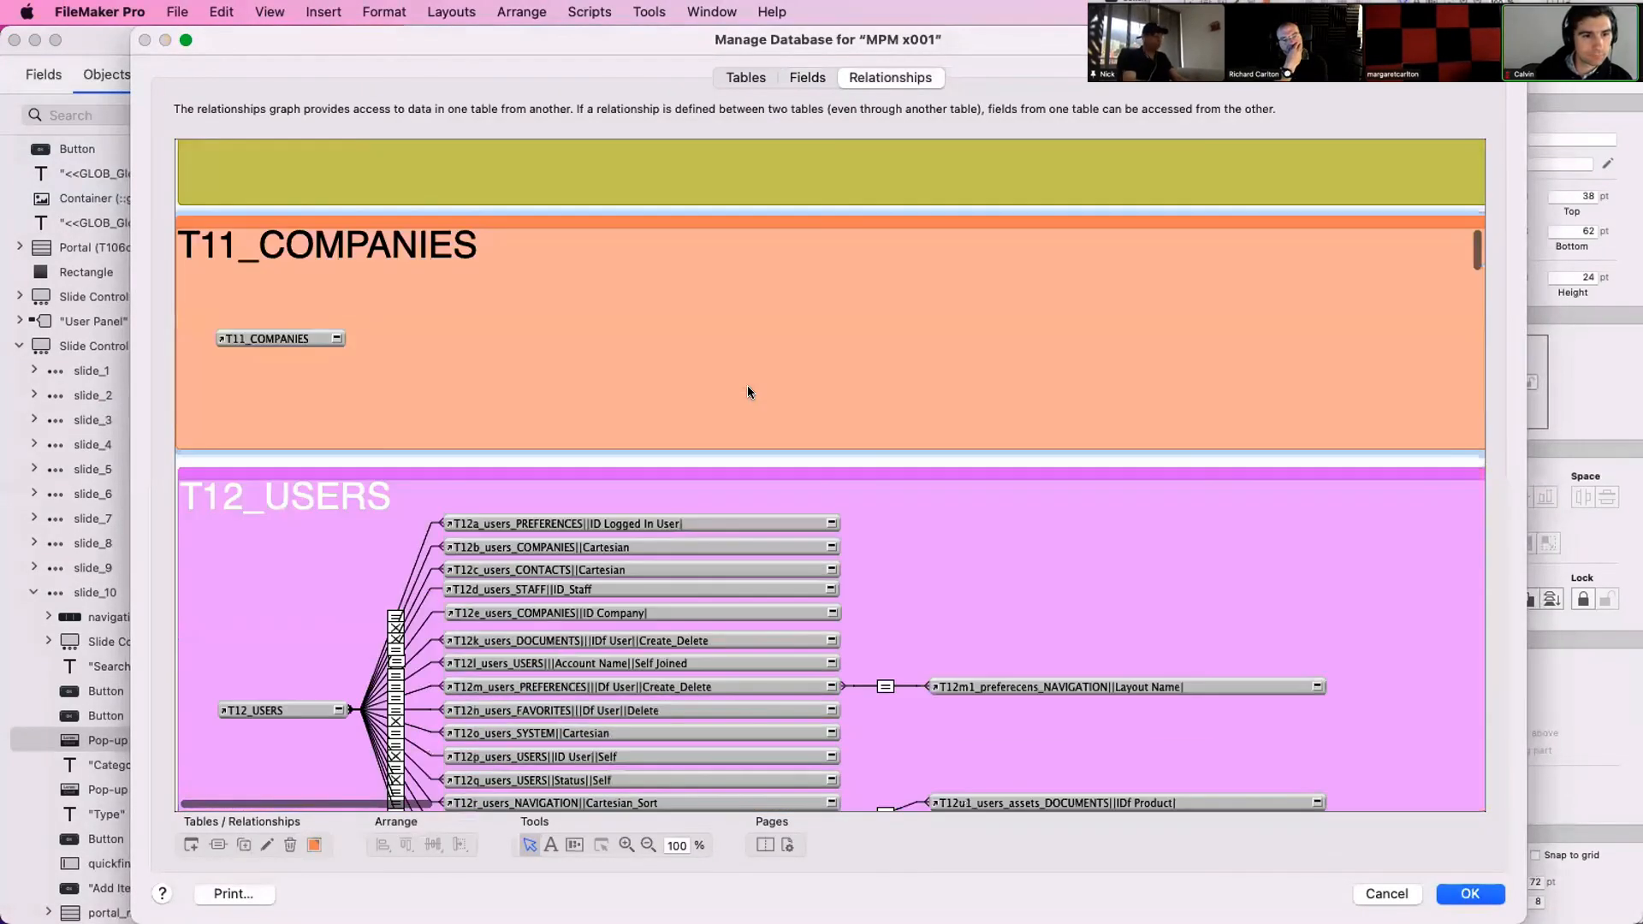
pyautogui.scroll(5, 749, 392)
pyautogui.scroll(-20, 749, 392)
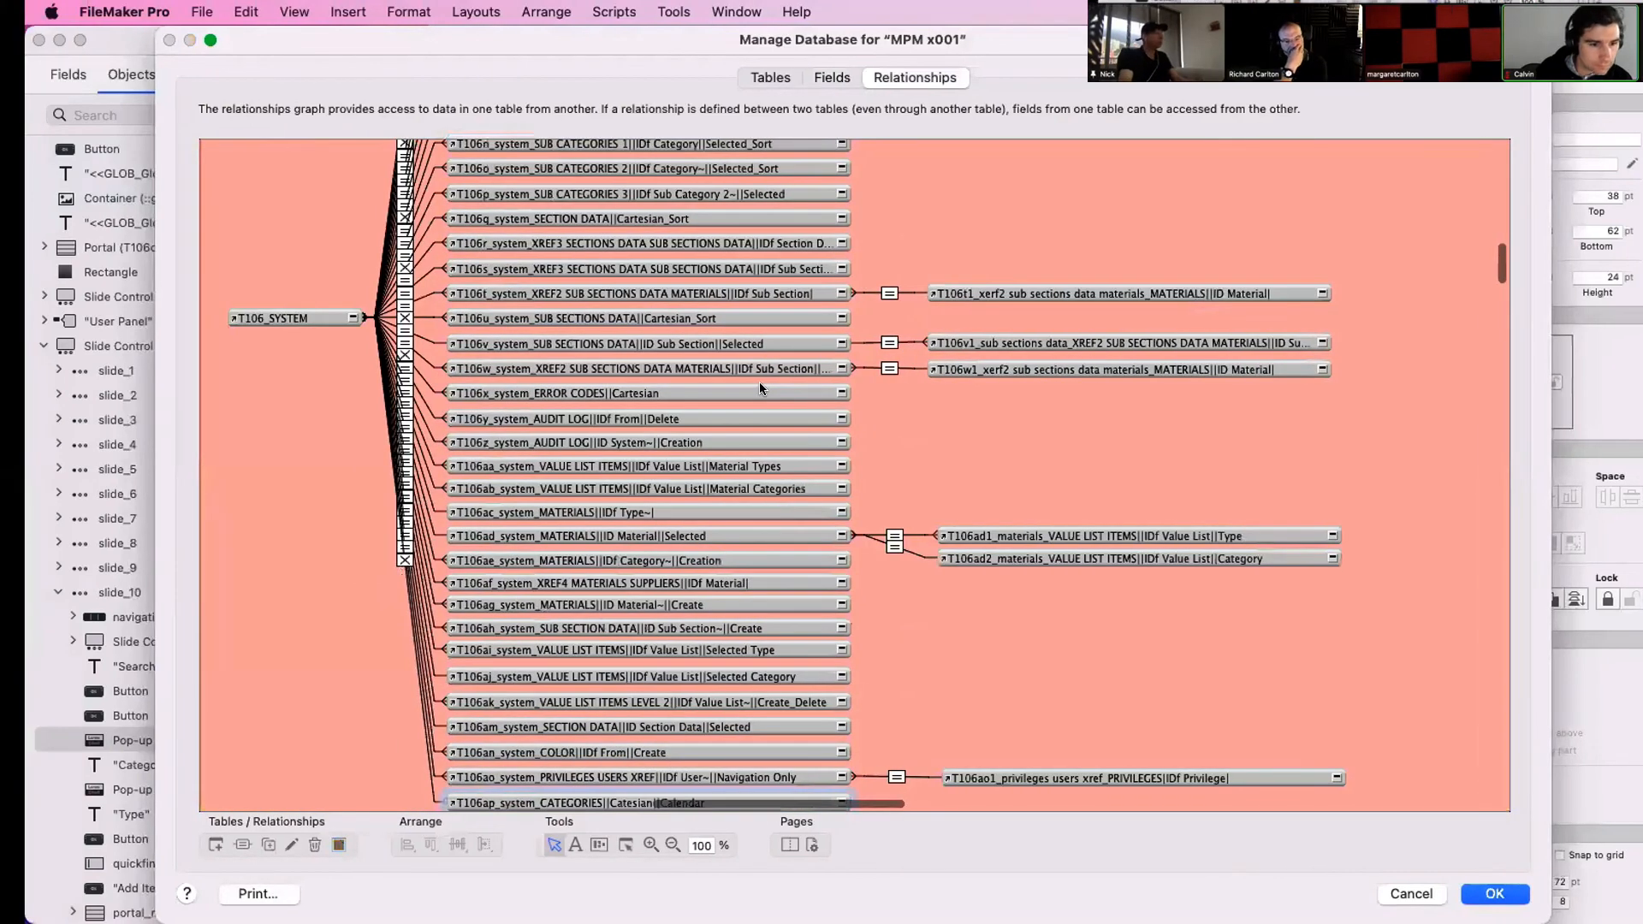
pyautogui.scroll(-3, 507, 469)
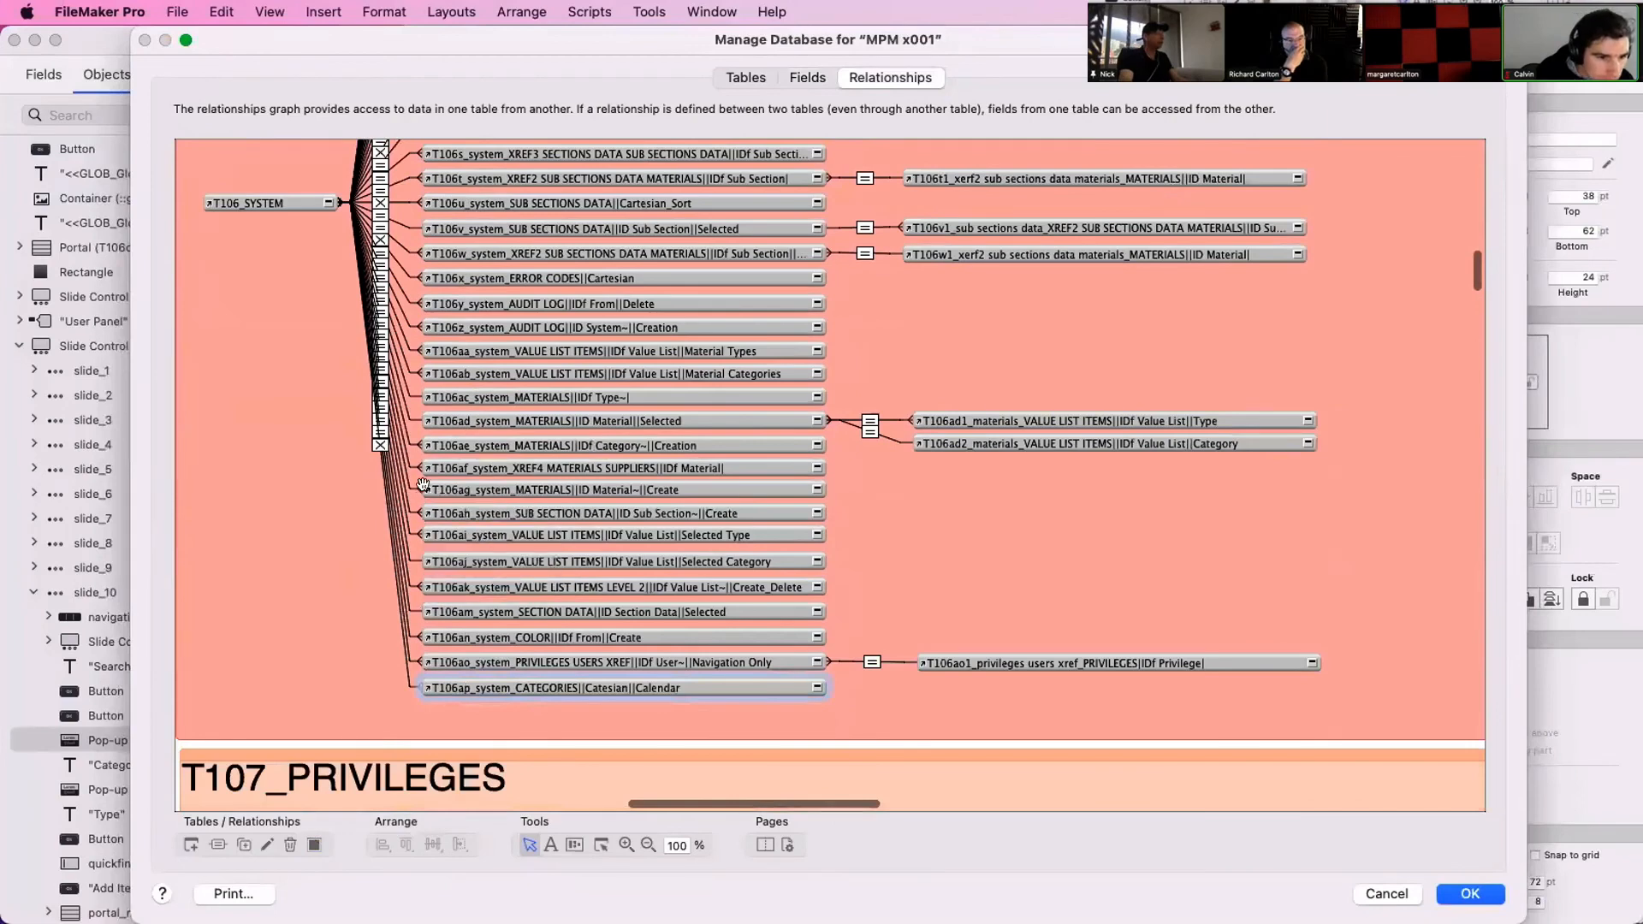
pyautogui.doubleClick(406, 385)
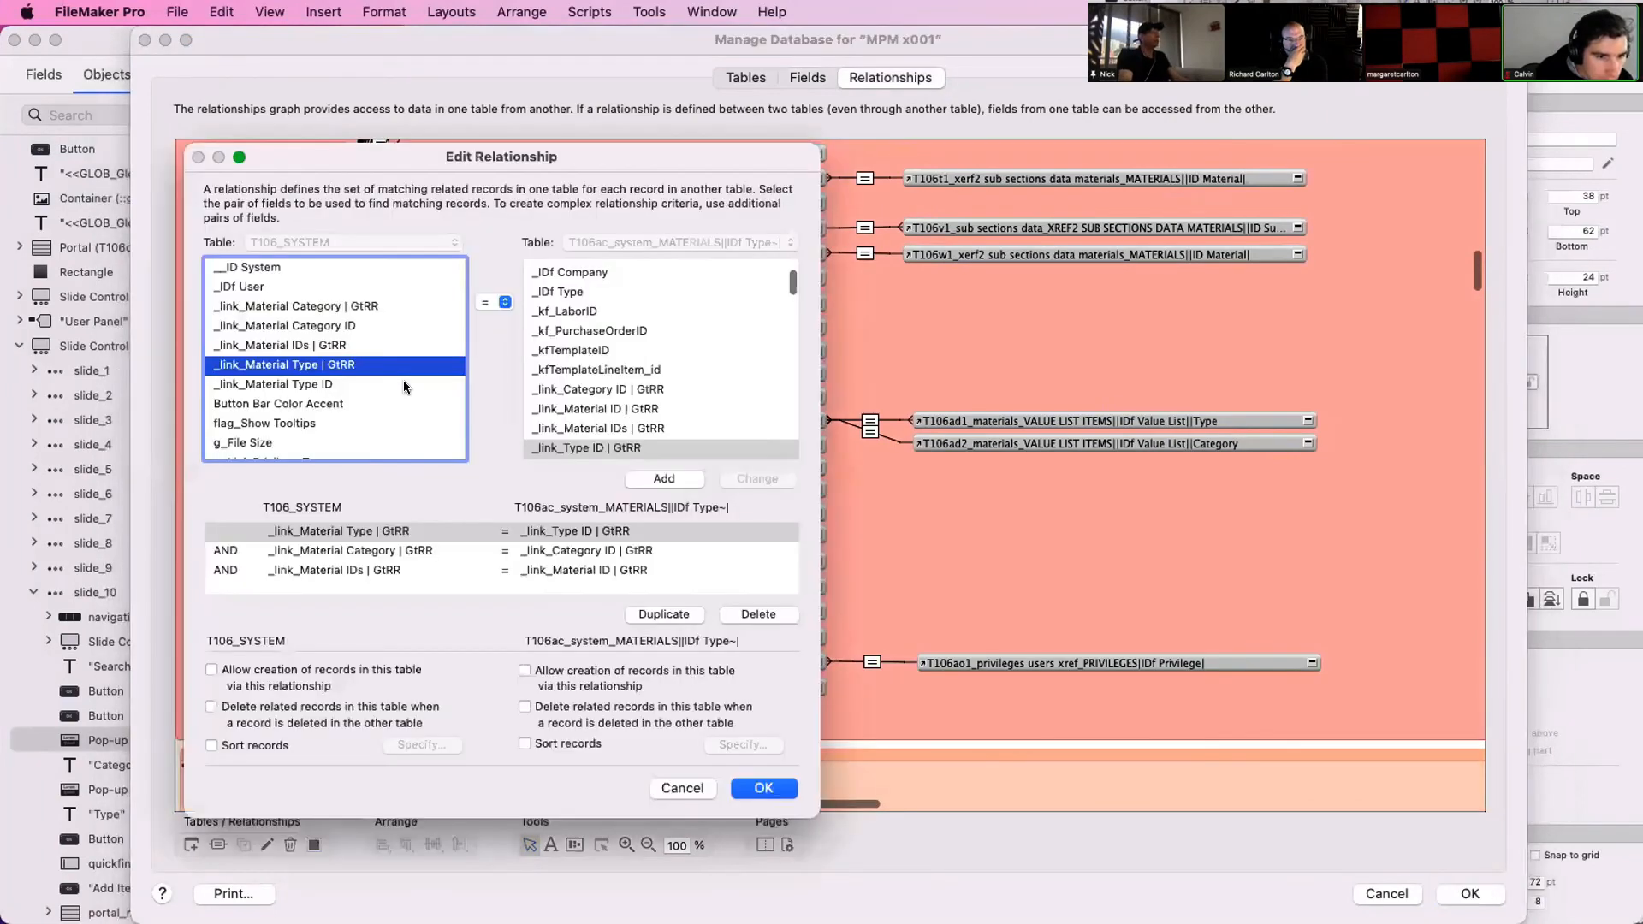
# Examine the type, category and material ID match criteria together, followed by the material ID and category pairs individually
pyautogui.moveTo(488, 531); pyautogui.dragTo(461, 568)
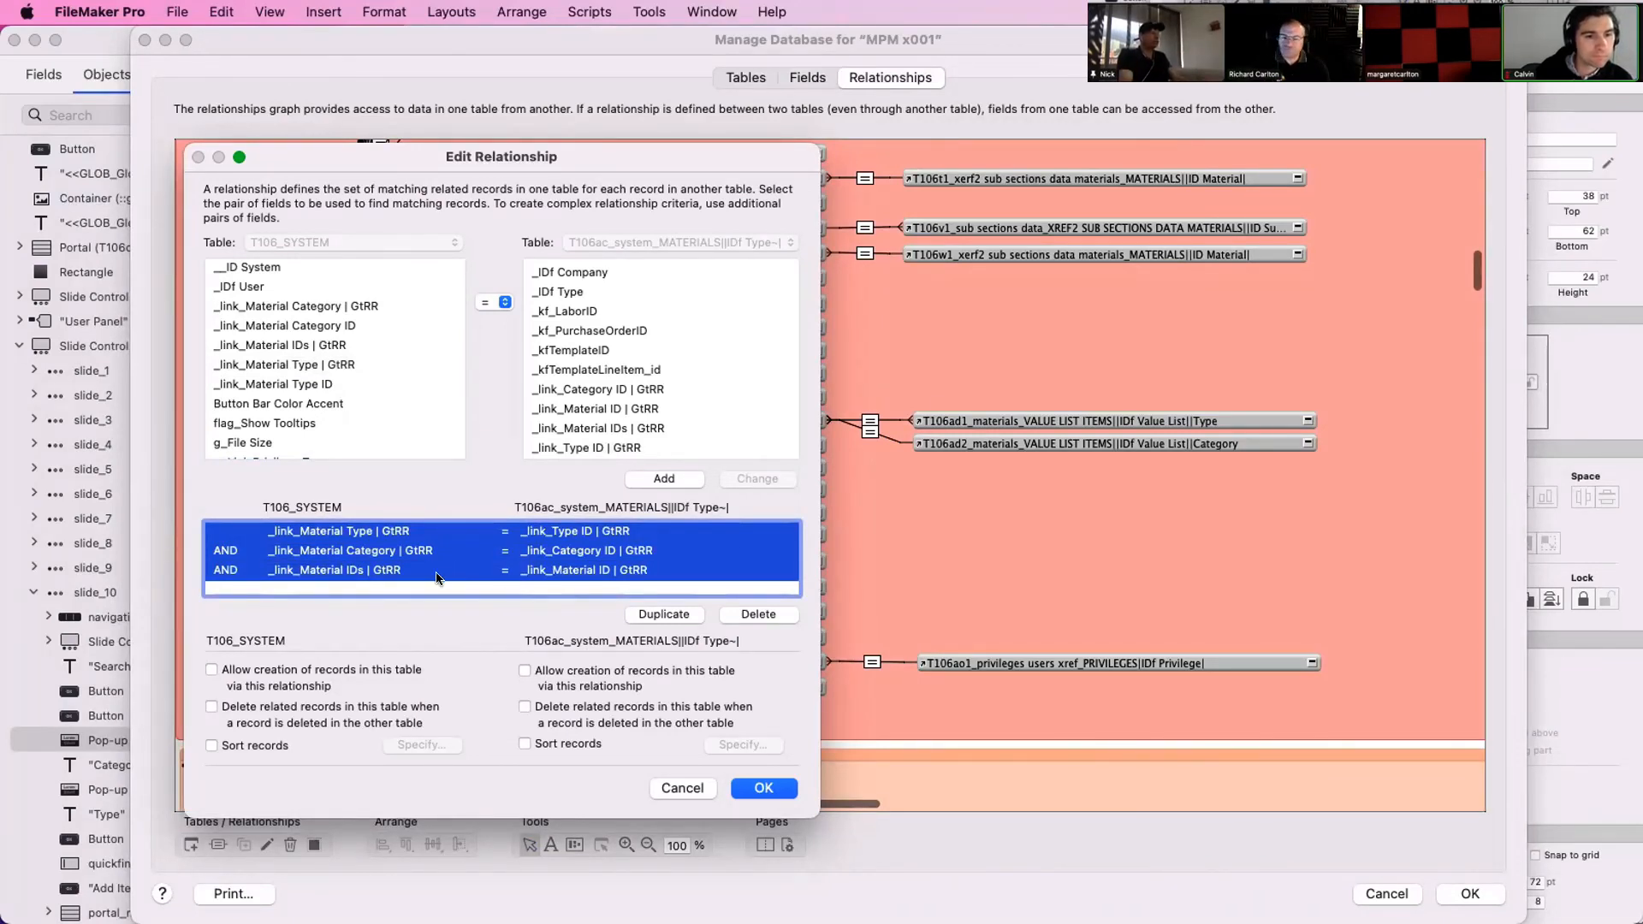
pyautogui.click(401, 581)
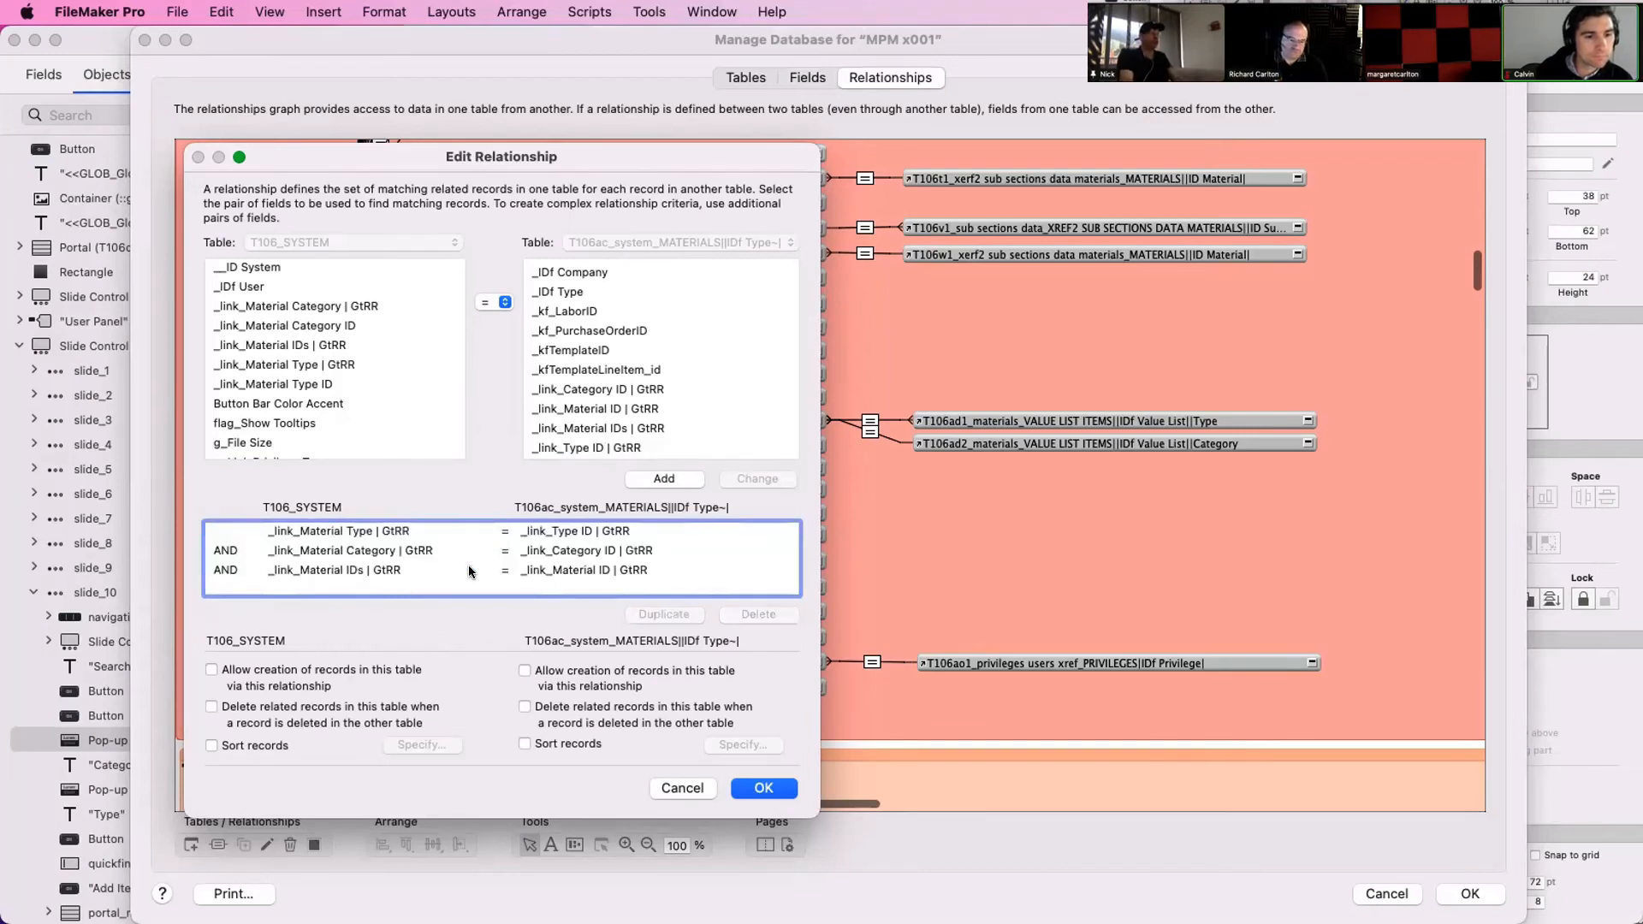
pyautogui.moveTo(511, 568); pyautogui.dragTo(503, 534)
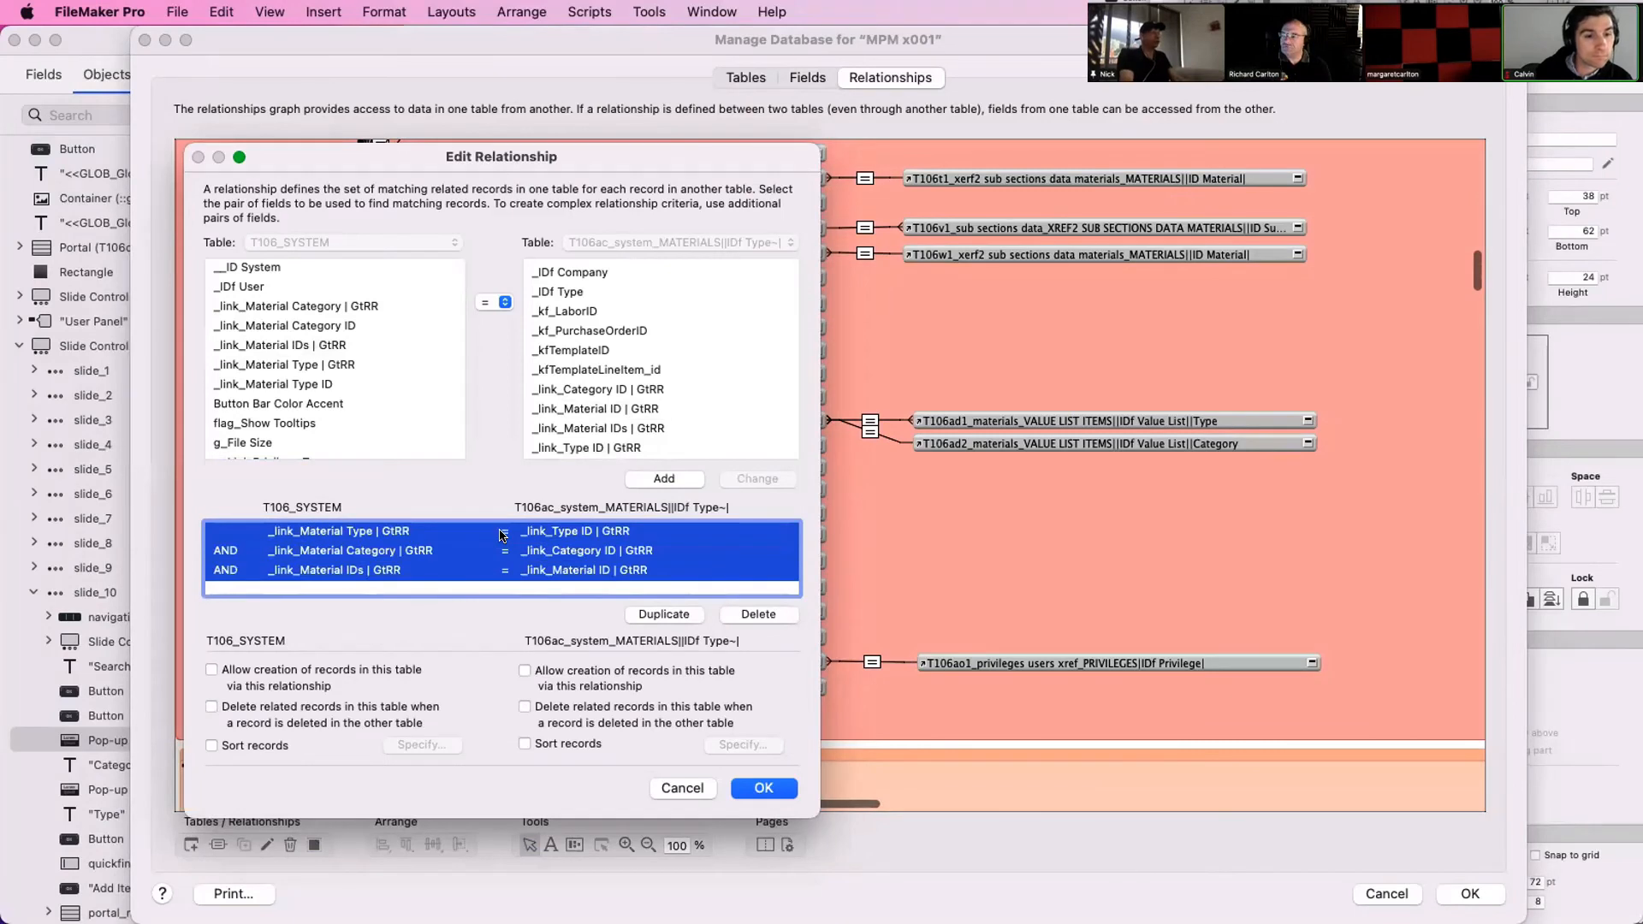
pyautogui.click(358, 570)
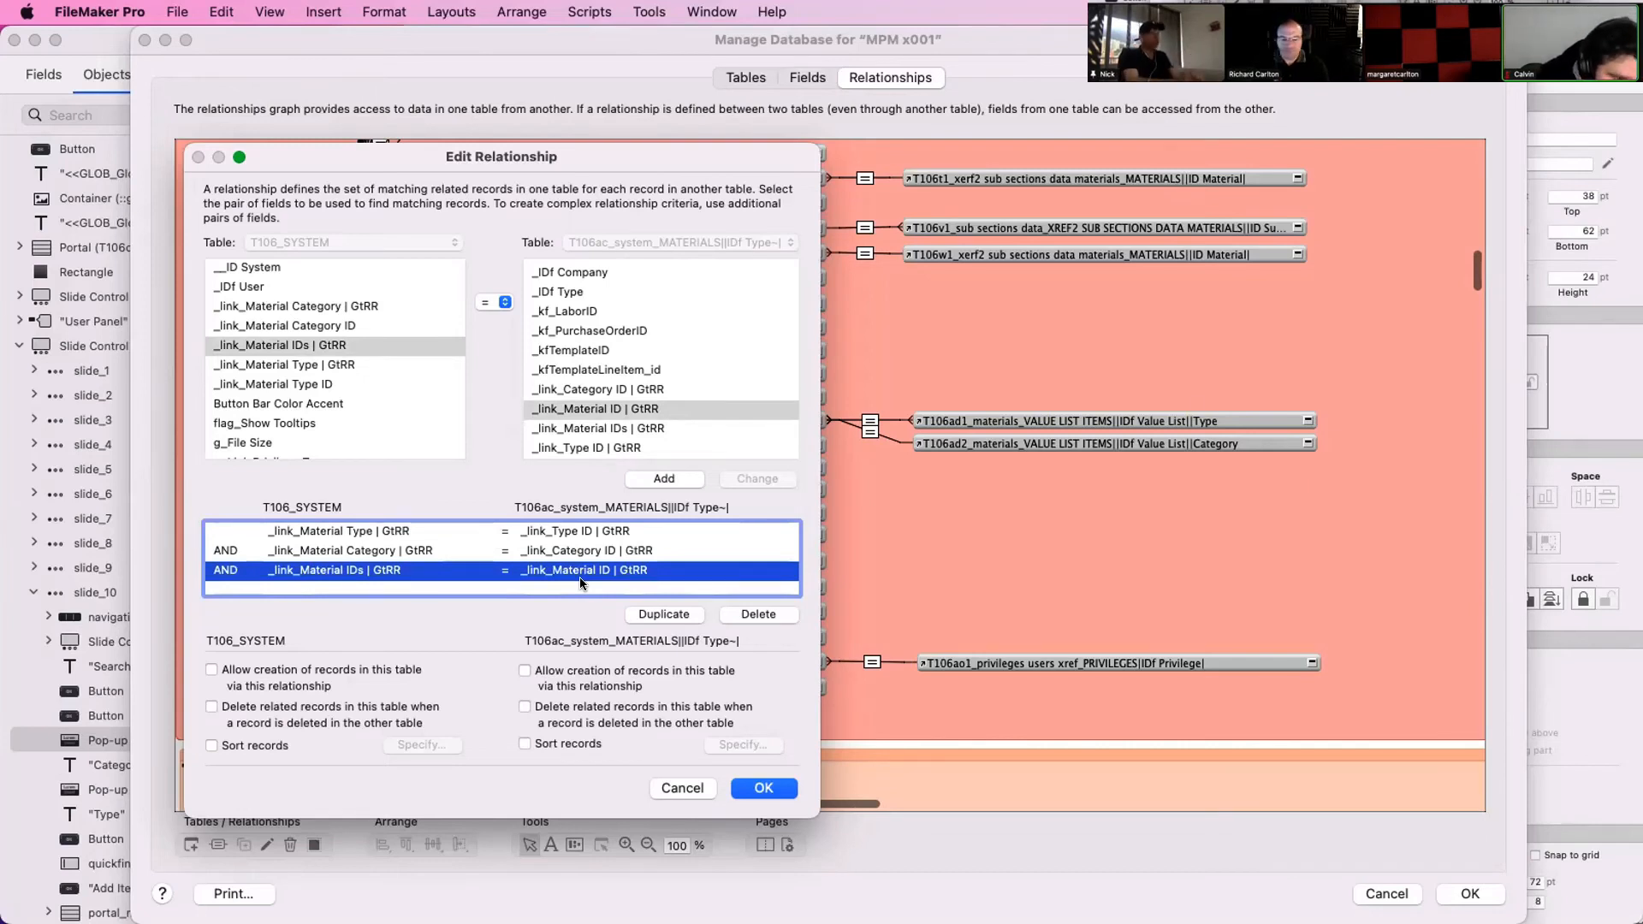
pyautogui.click(556, 552)
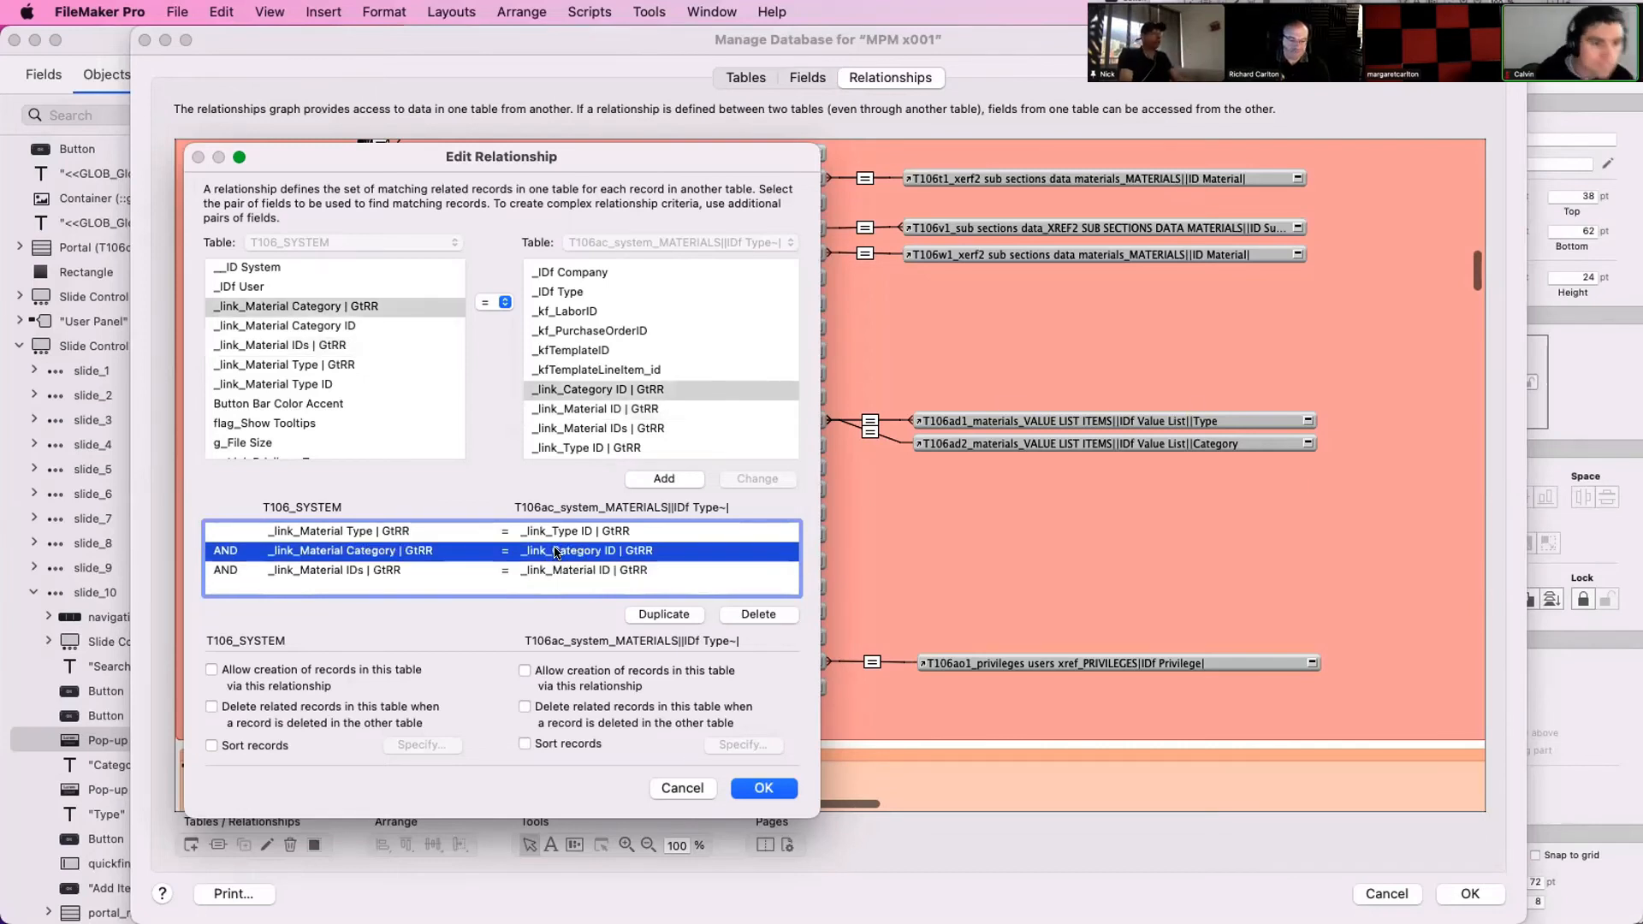
# Compare the type and category match pairs with the layout's filter fields, check the material IDs pair, and close the database definition
pyautogui.click(390, 533)
pyautogui.keyDown('shift'); pyautogui.click(433, 549); pyautogui.keyUp('shift')
pyautogui.moveTo(572, 57); pyautogui.dragTo(824, 457)
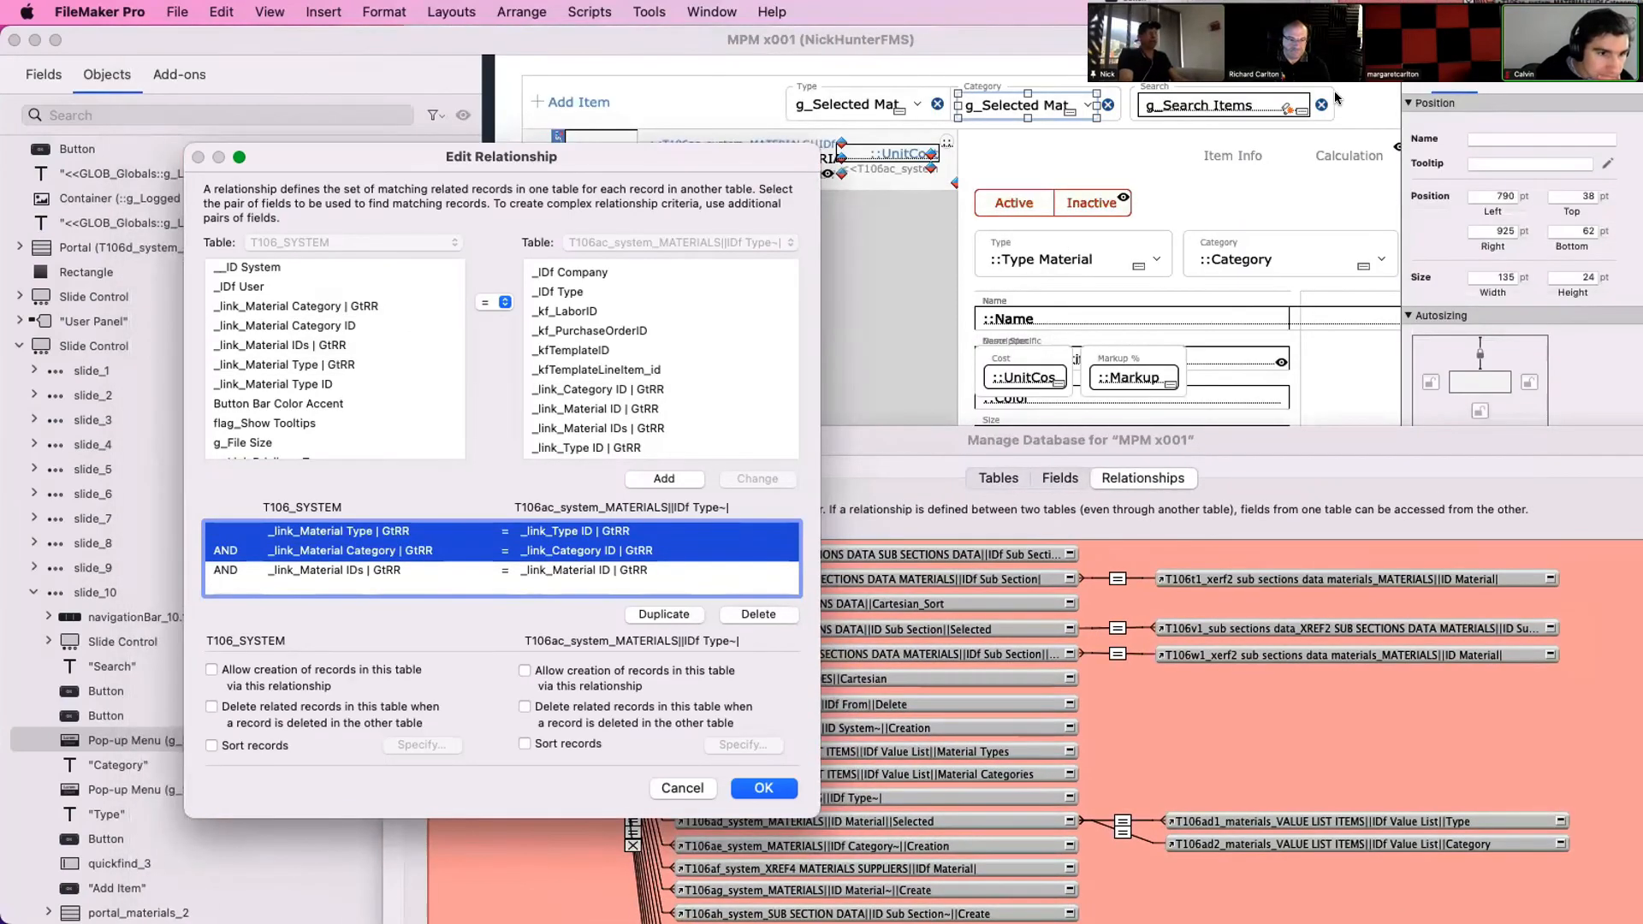
pyautogui.click(354, 571)
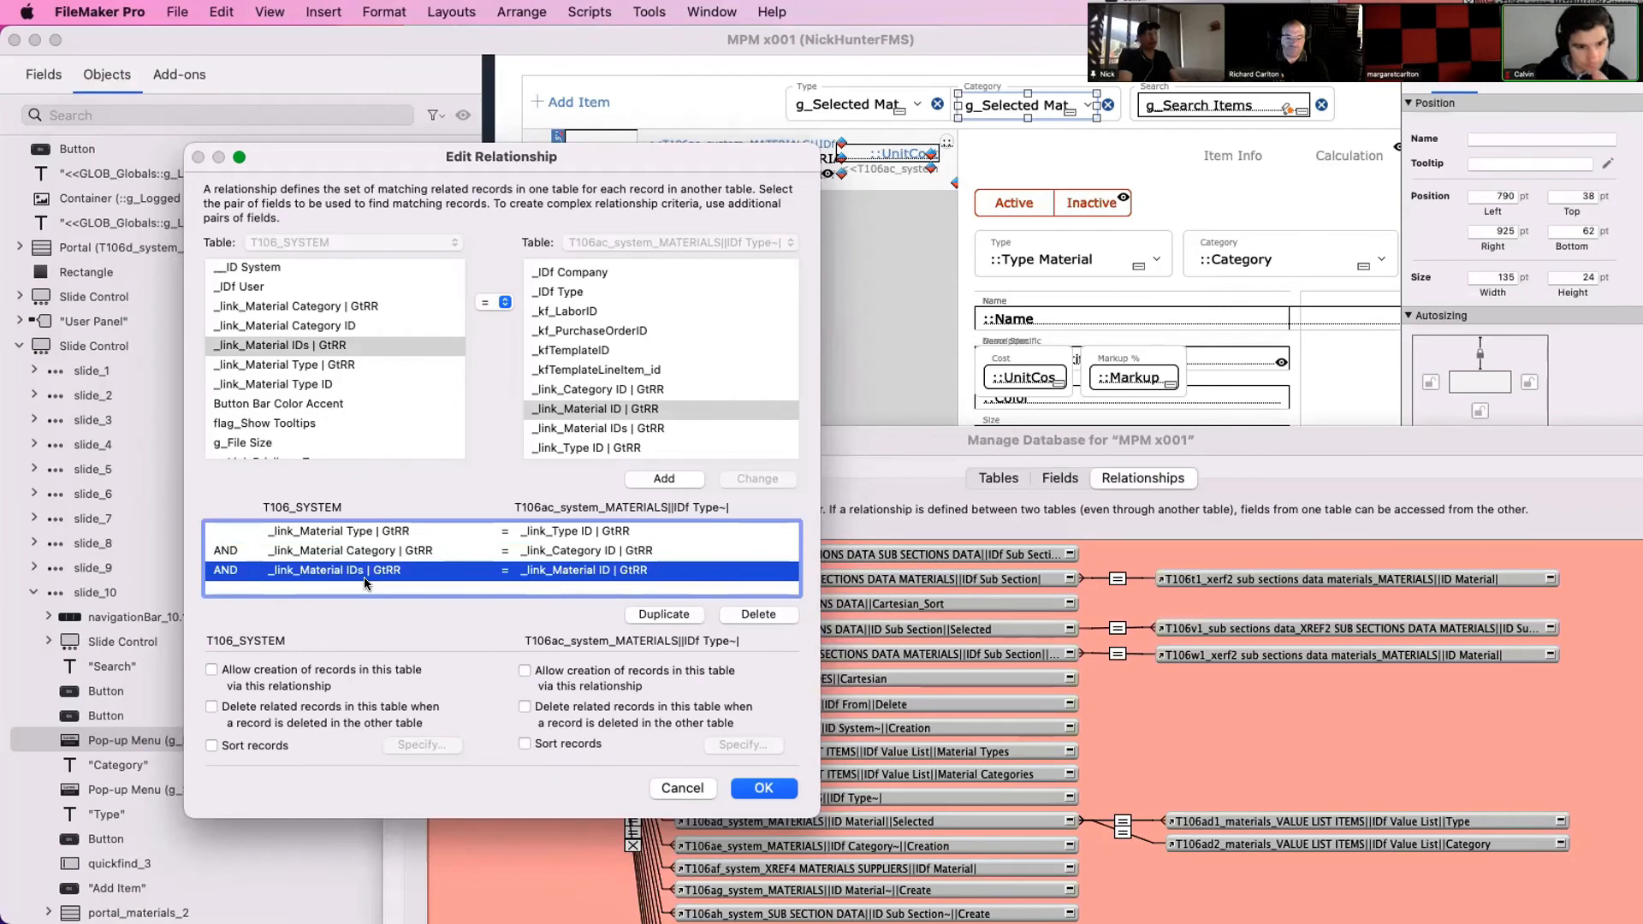
pyautogui.press('Return')
pyautogui.press('Return')
# Review the Search, Type and Category filter fields on the layout together with the materials portal they control
pyautogui.click(1181, 110)
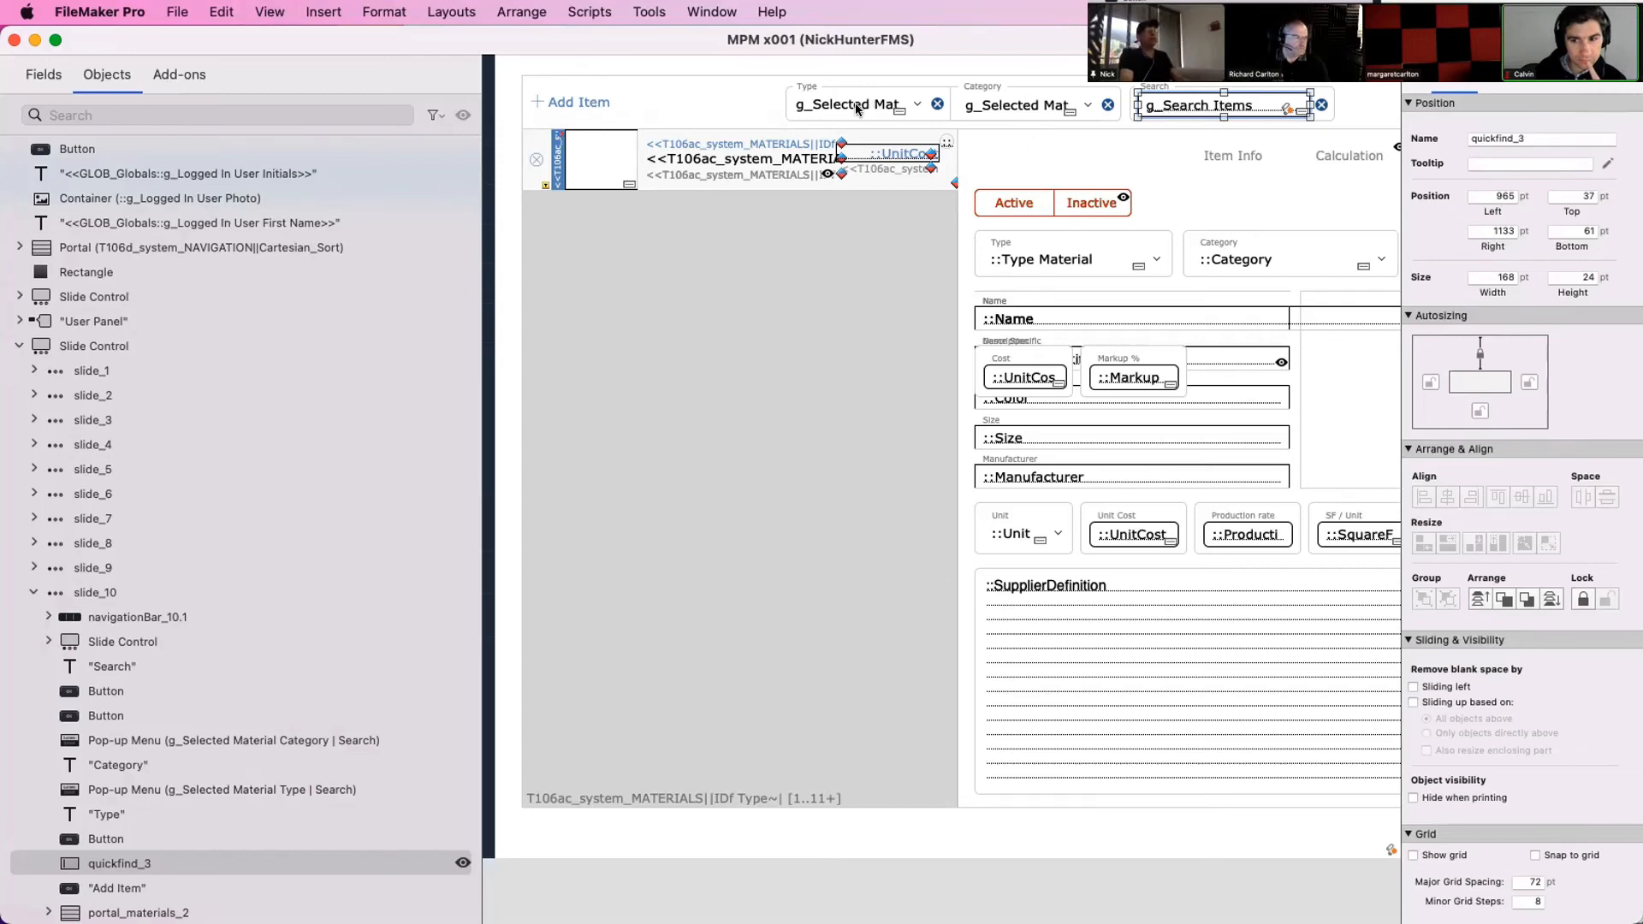
pyautogui.click(857, 109)
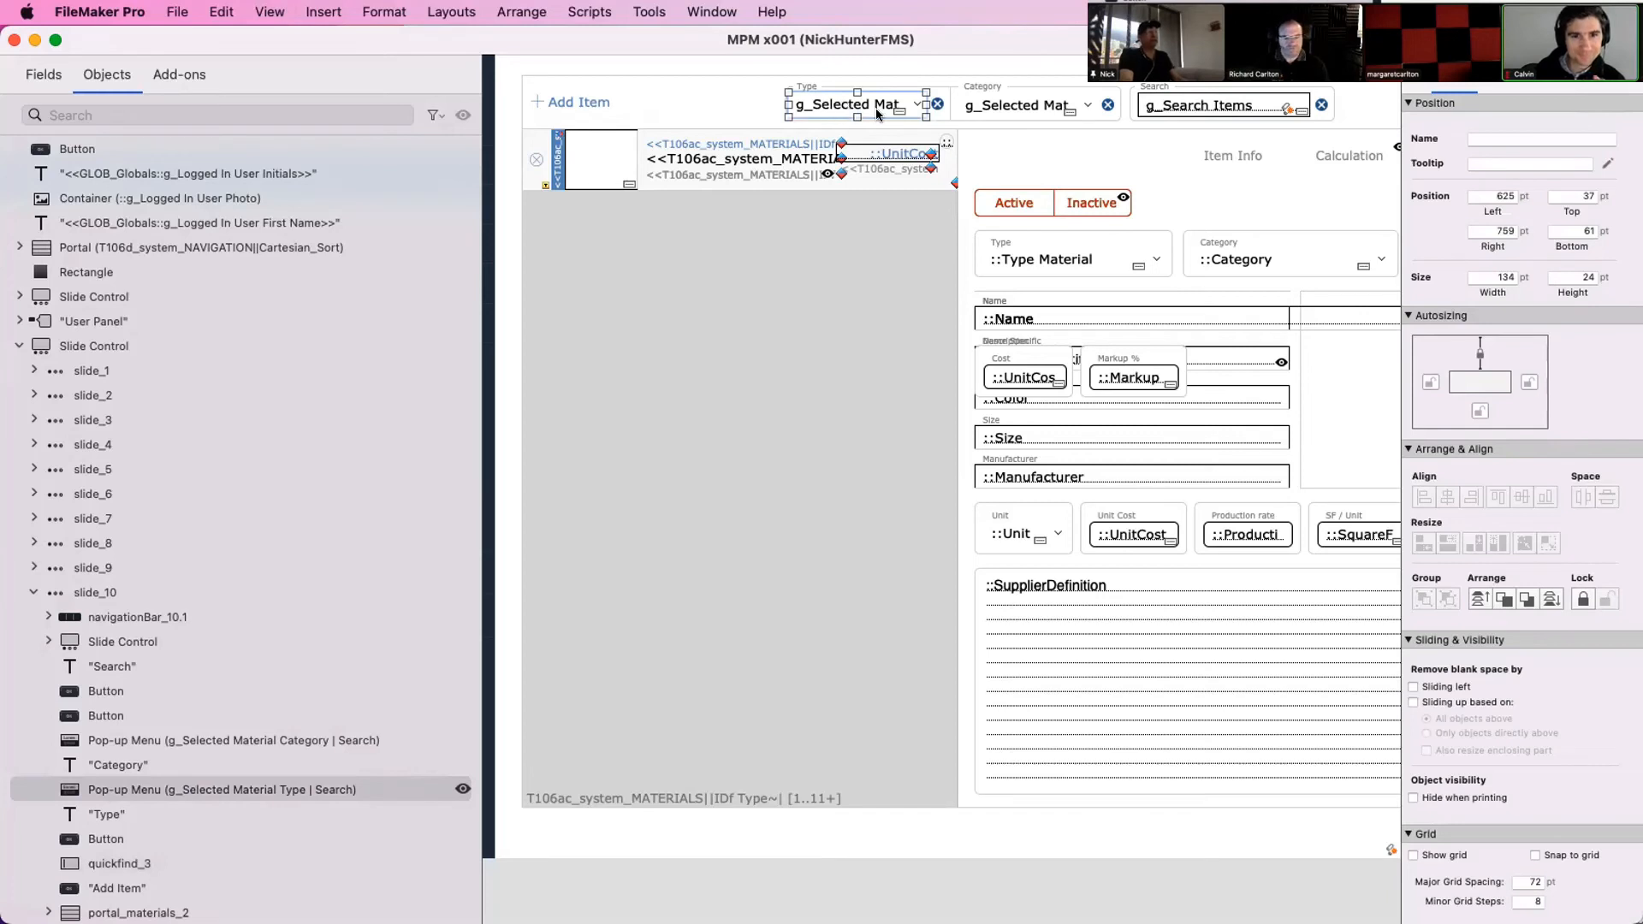
pyautogui.keyDown('shift'); pyautogui.click(1006, 109); pyautogui.keyUp('shift')
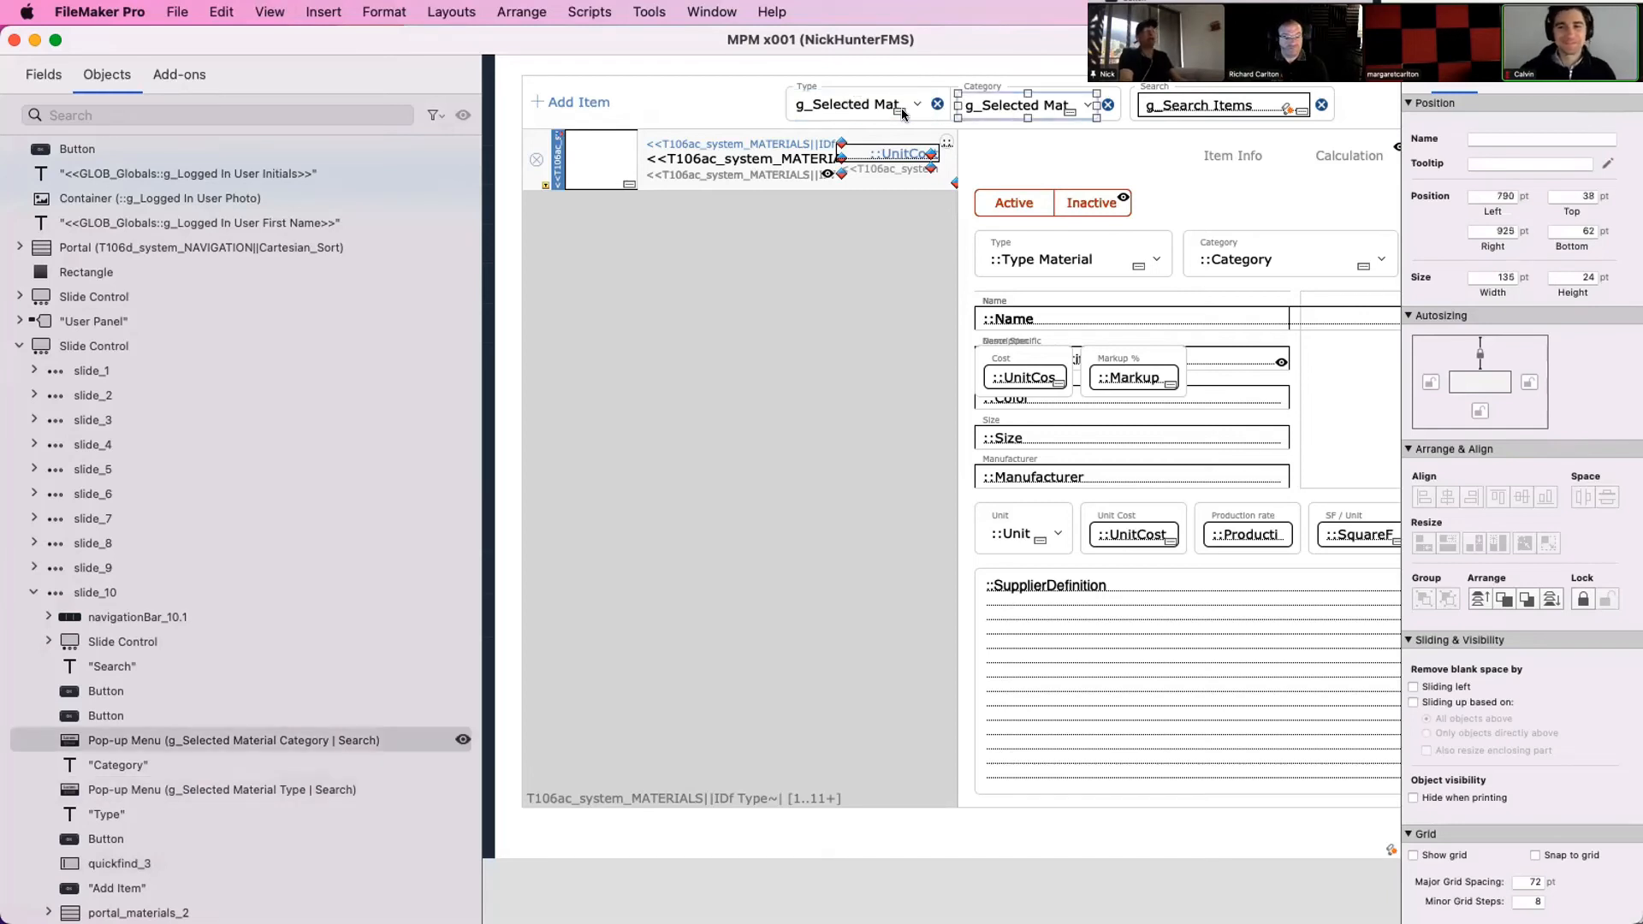
pyautogui.click(696, 488)
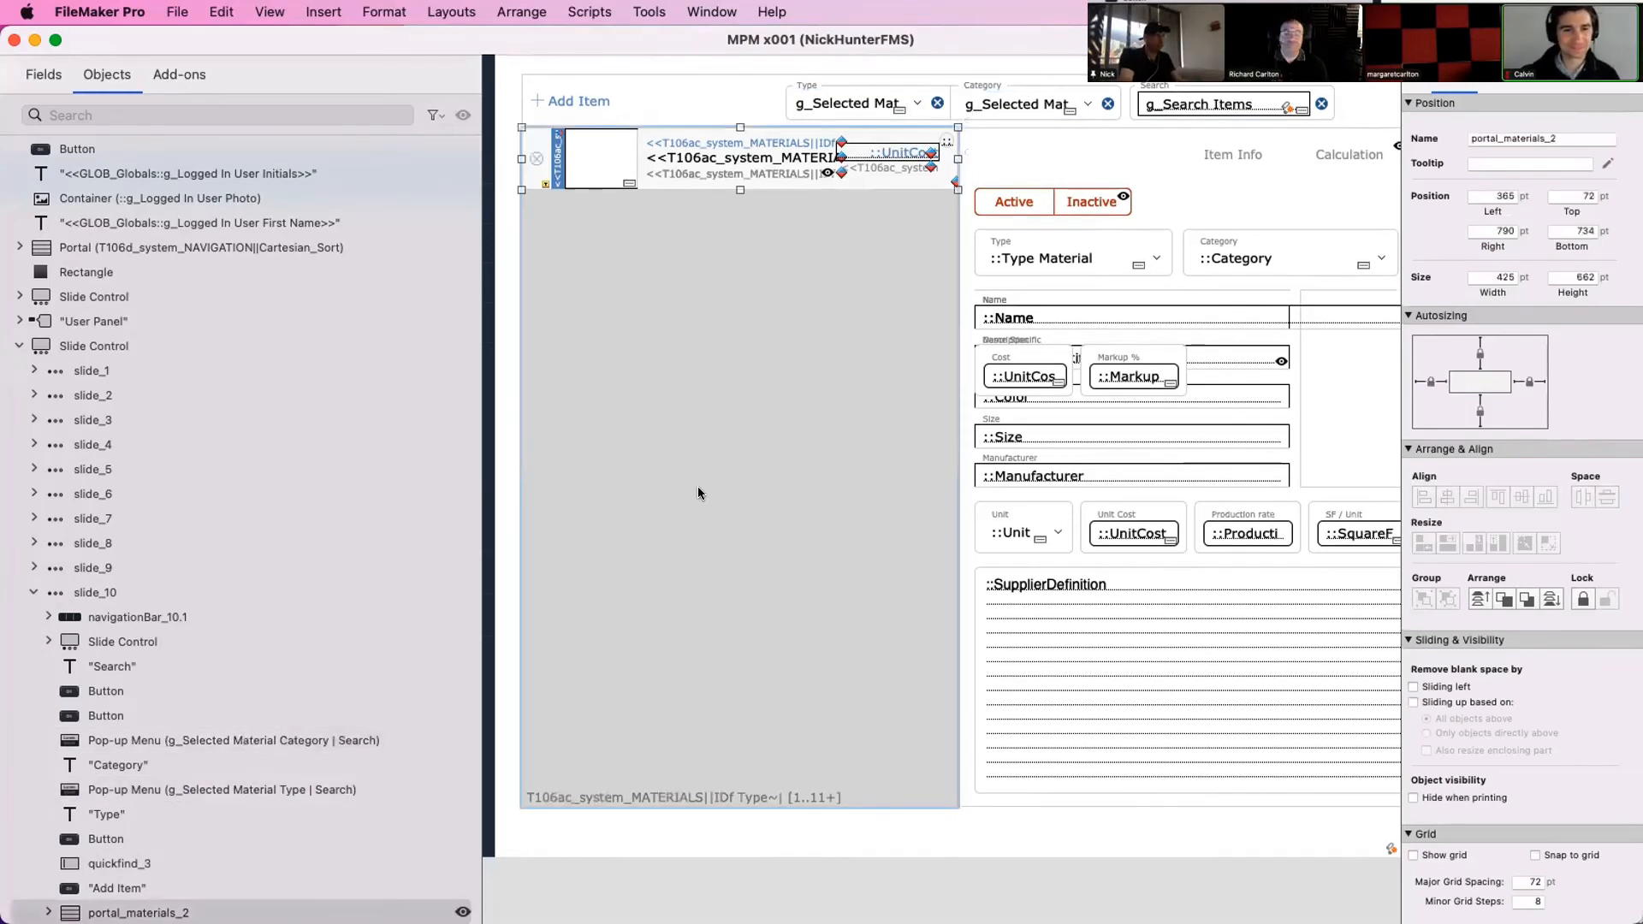
# Reopen the Search Items script from the search field's script triggers, review its server-side call, and return to the layout without saving
pyautogui.click(1184, 108)
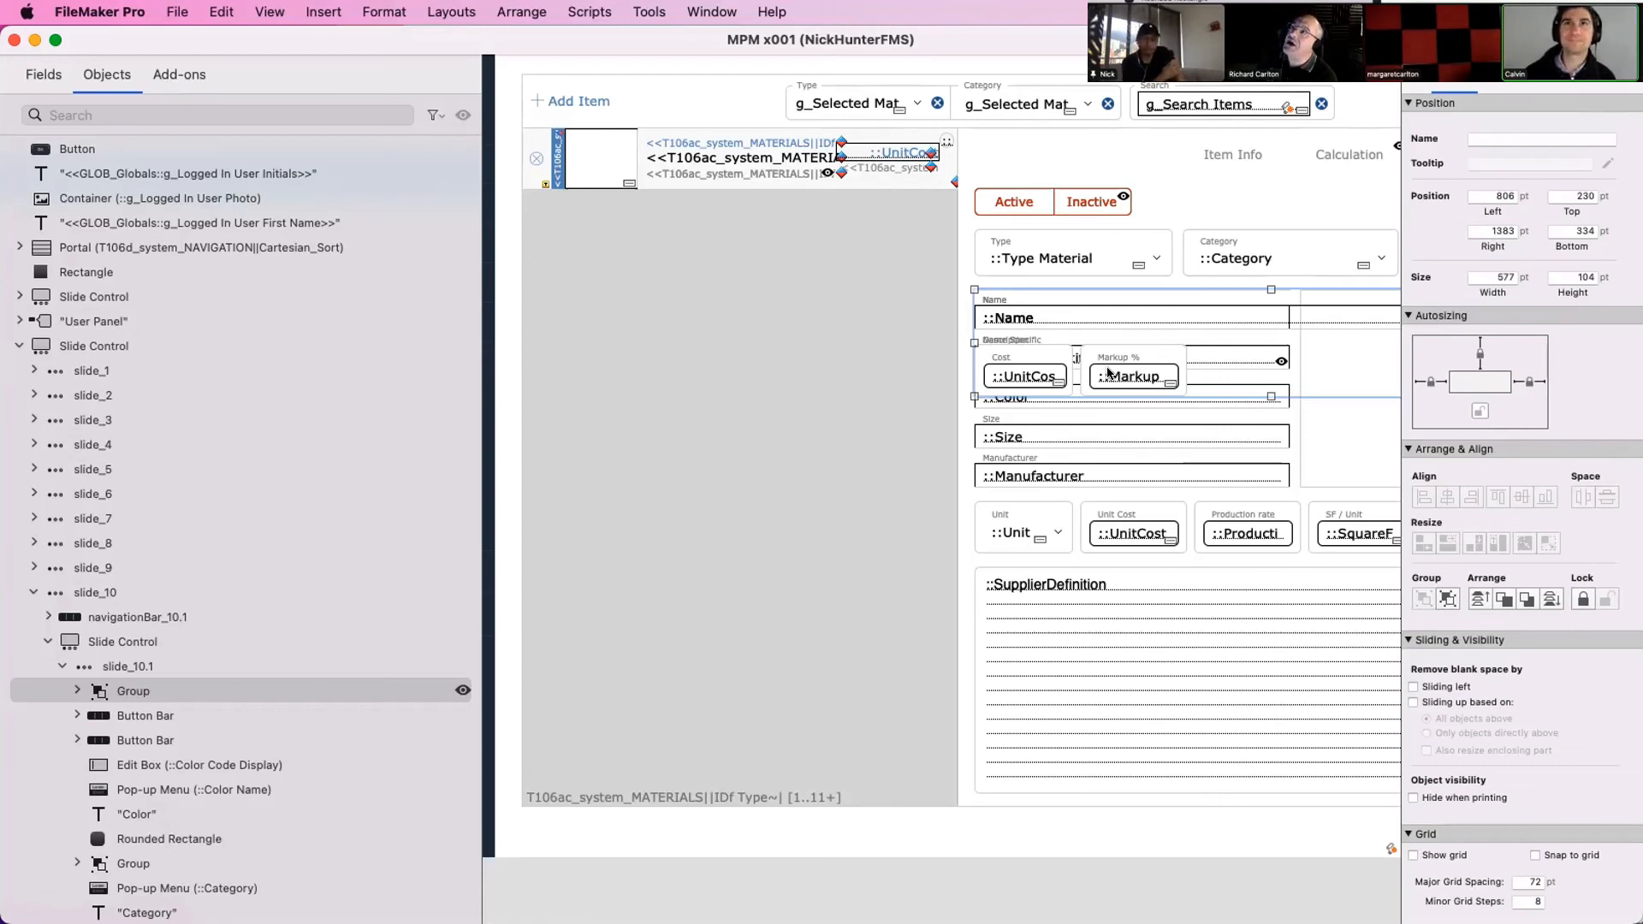
pyautogui.click(1197, 101)
pyautogui.rightClick(1196, 99)
pyautogui.click(1226, 234)
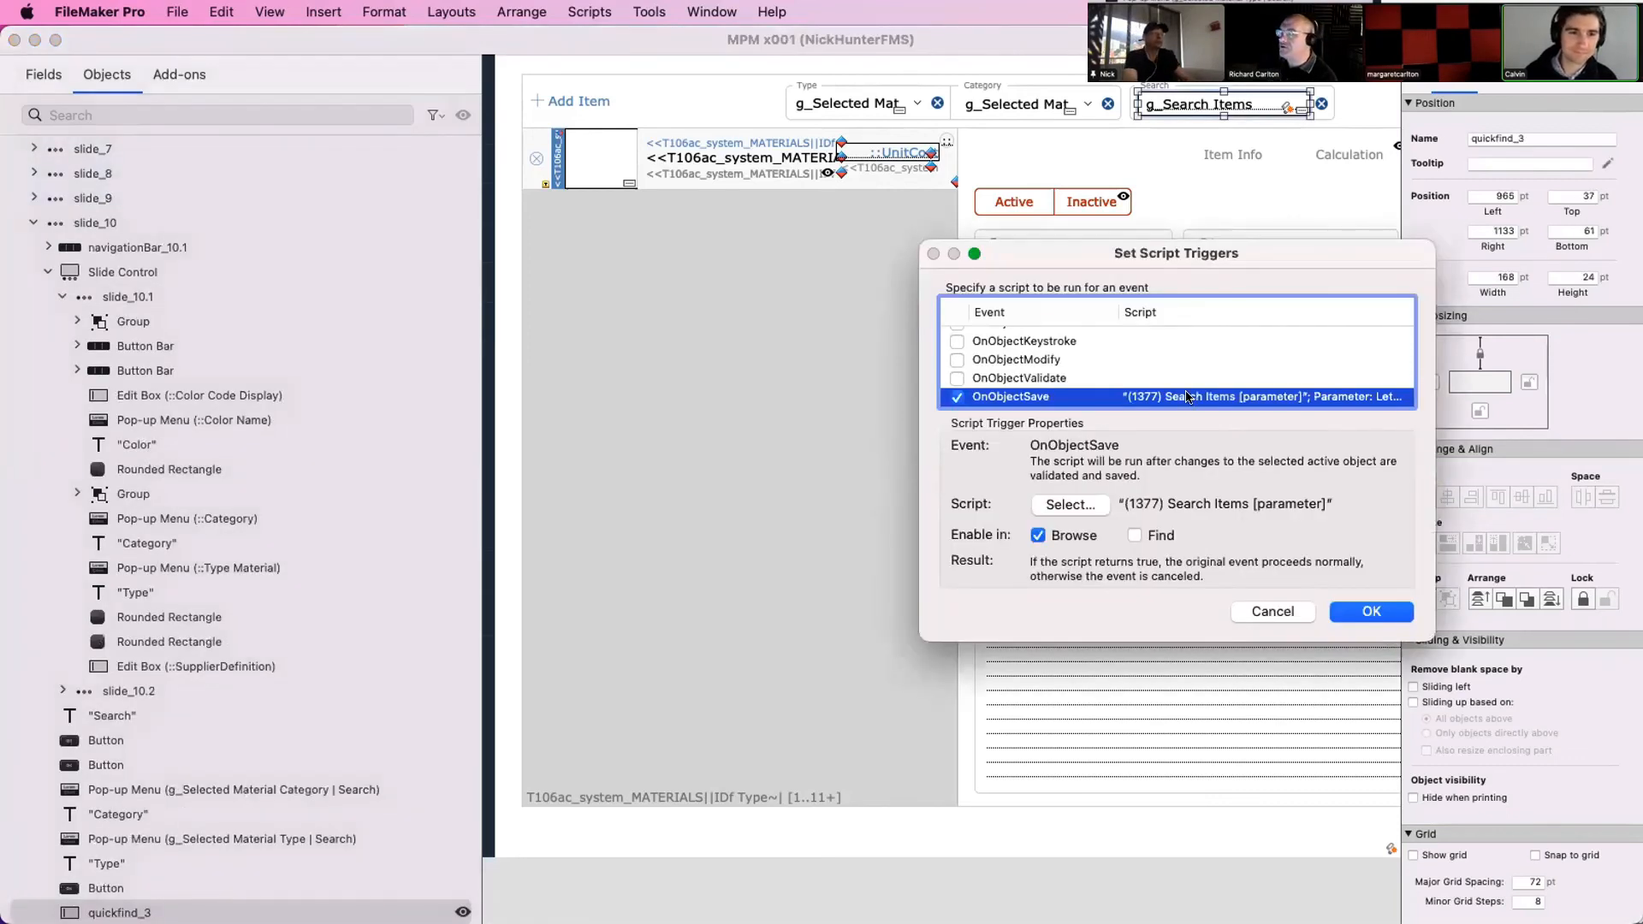
pyautogui.click(1072, 506)
pyautogui.click(726, 782)
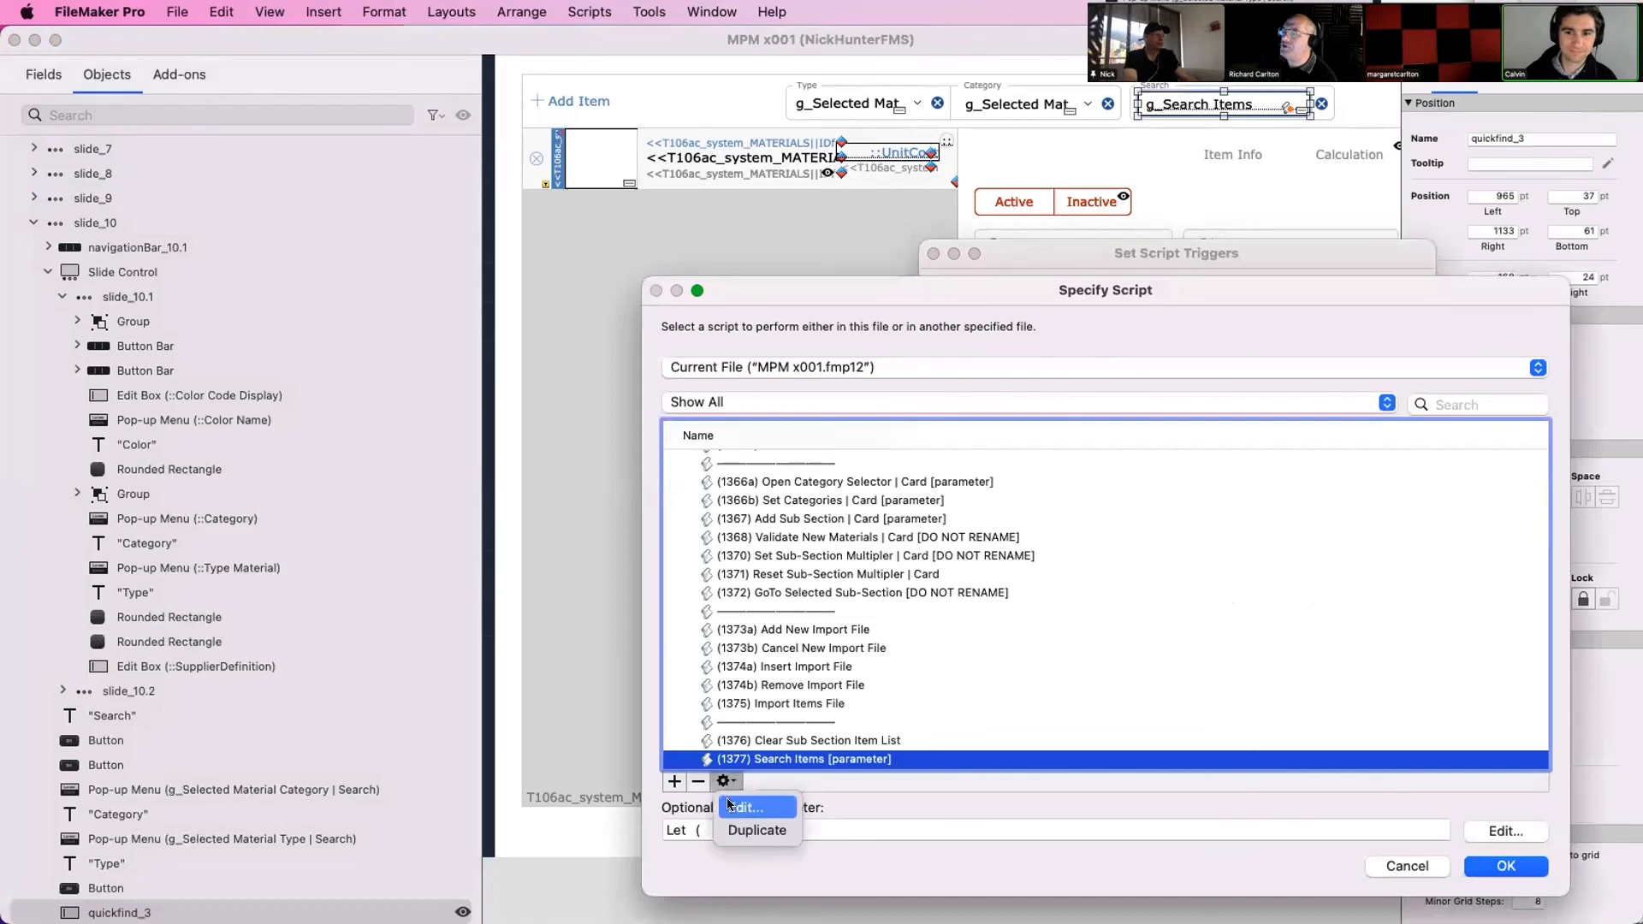
pyautogui.click(733, 809)
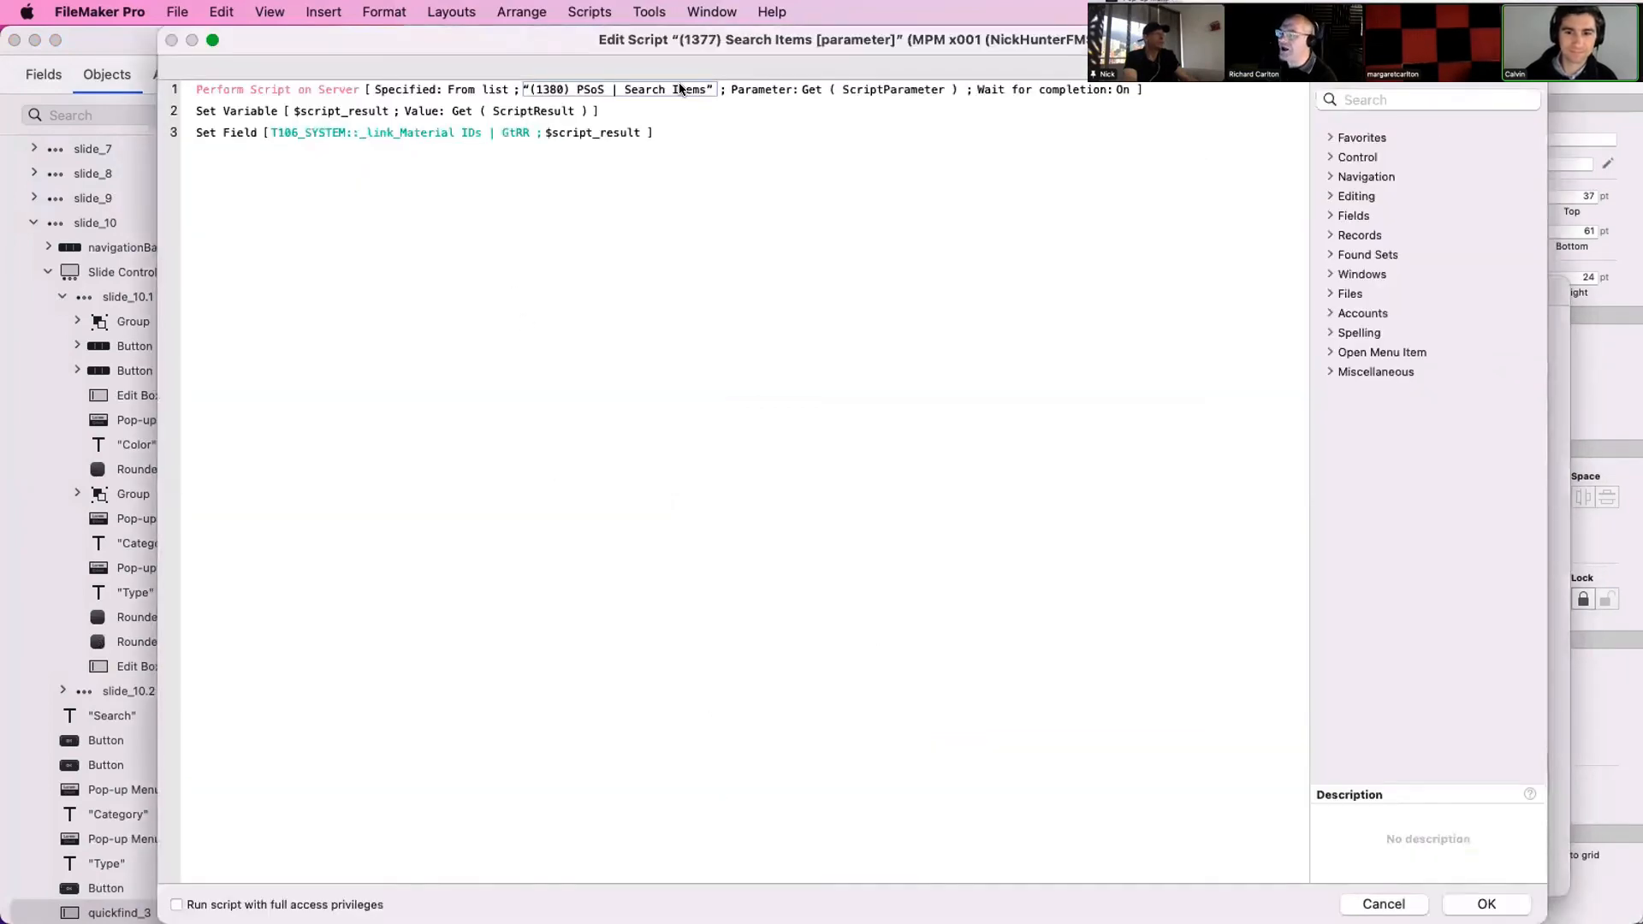
pyautogui.press('Escape')
pyautogui.press('Escape')
pyautogui.press('Escape')
pyautogui.scroll(-1, 782, 491)
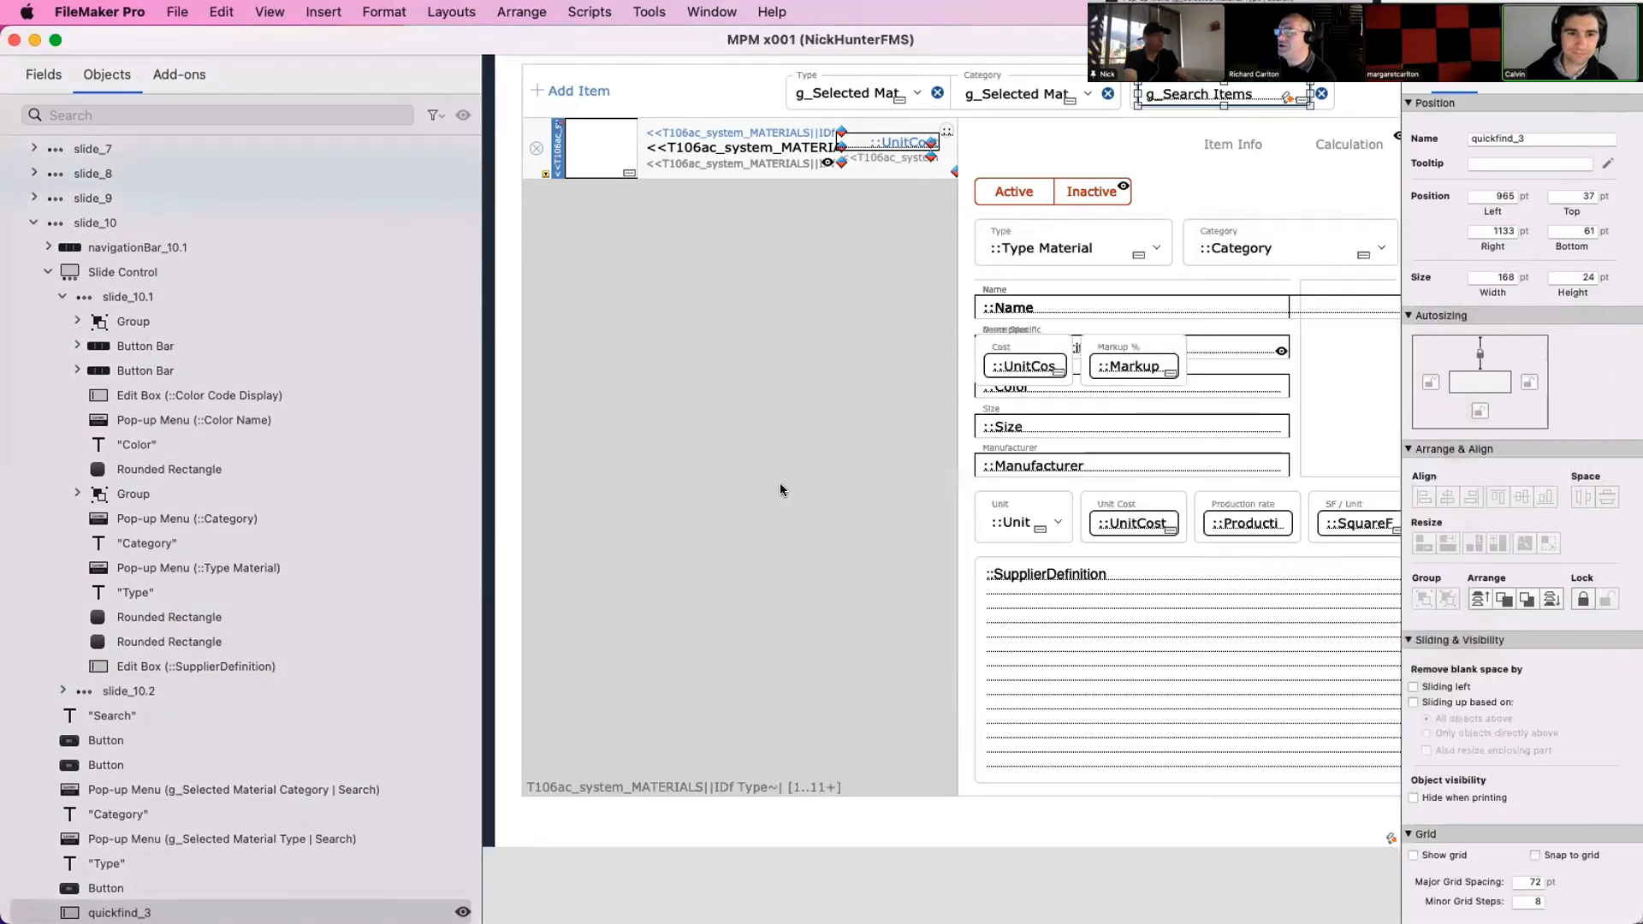
# Search the scripts for 1380 and open the PSoS | Search Items script to view its steps
pyautogui.press('super+shift+s')
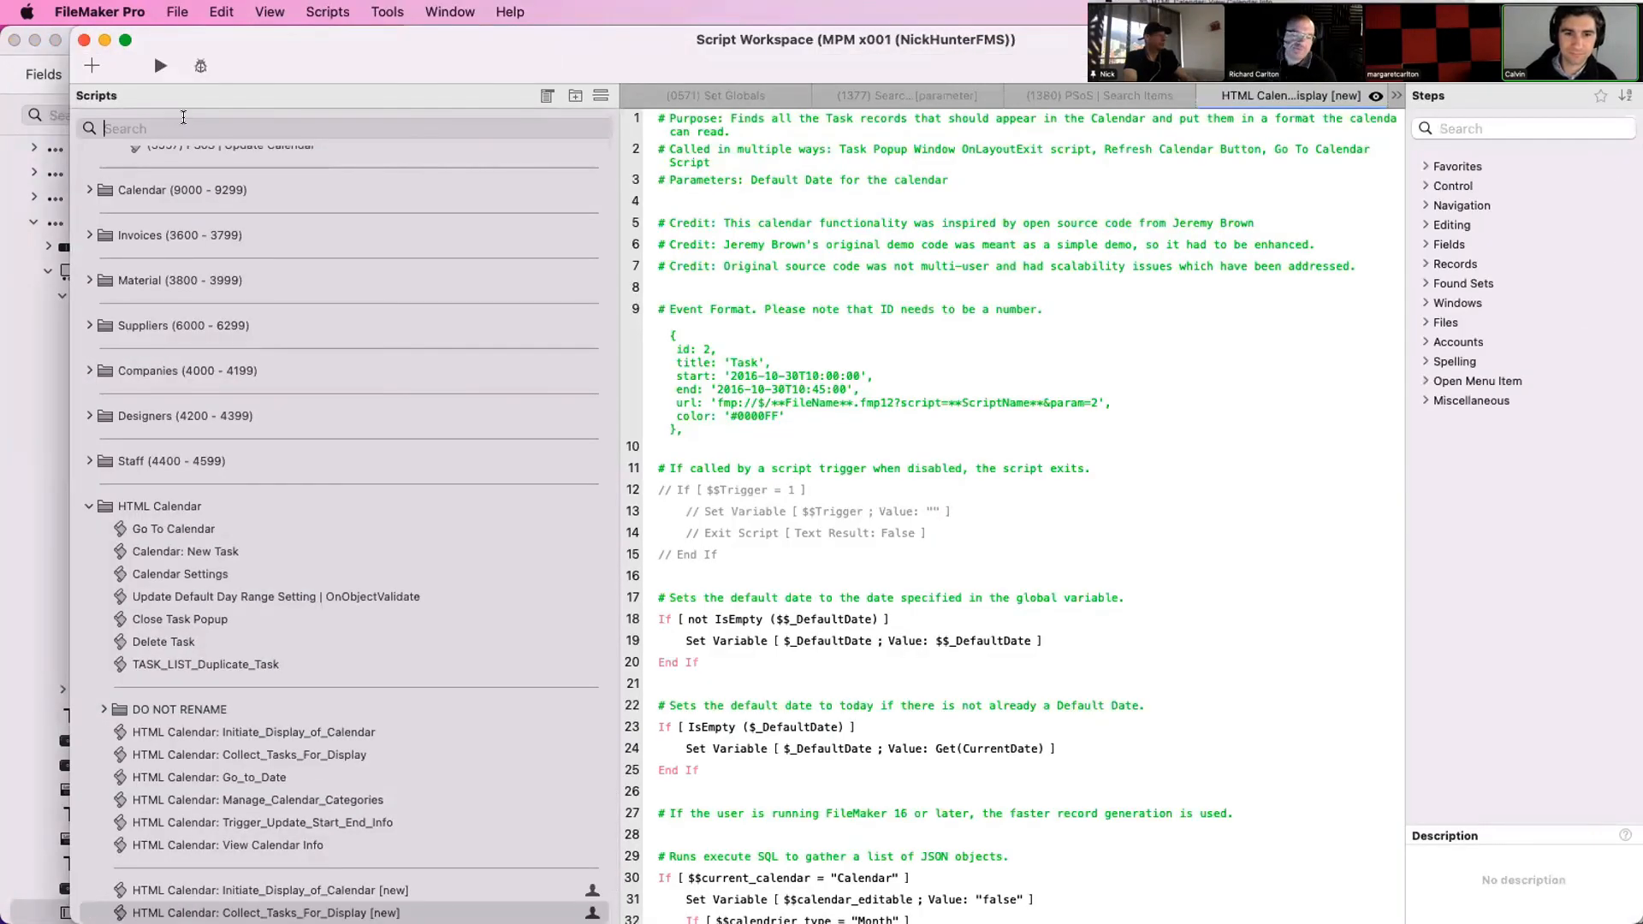
pyautogui.write('1380')
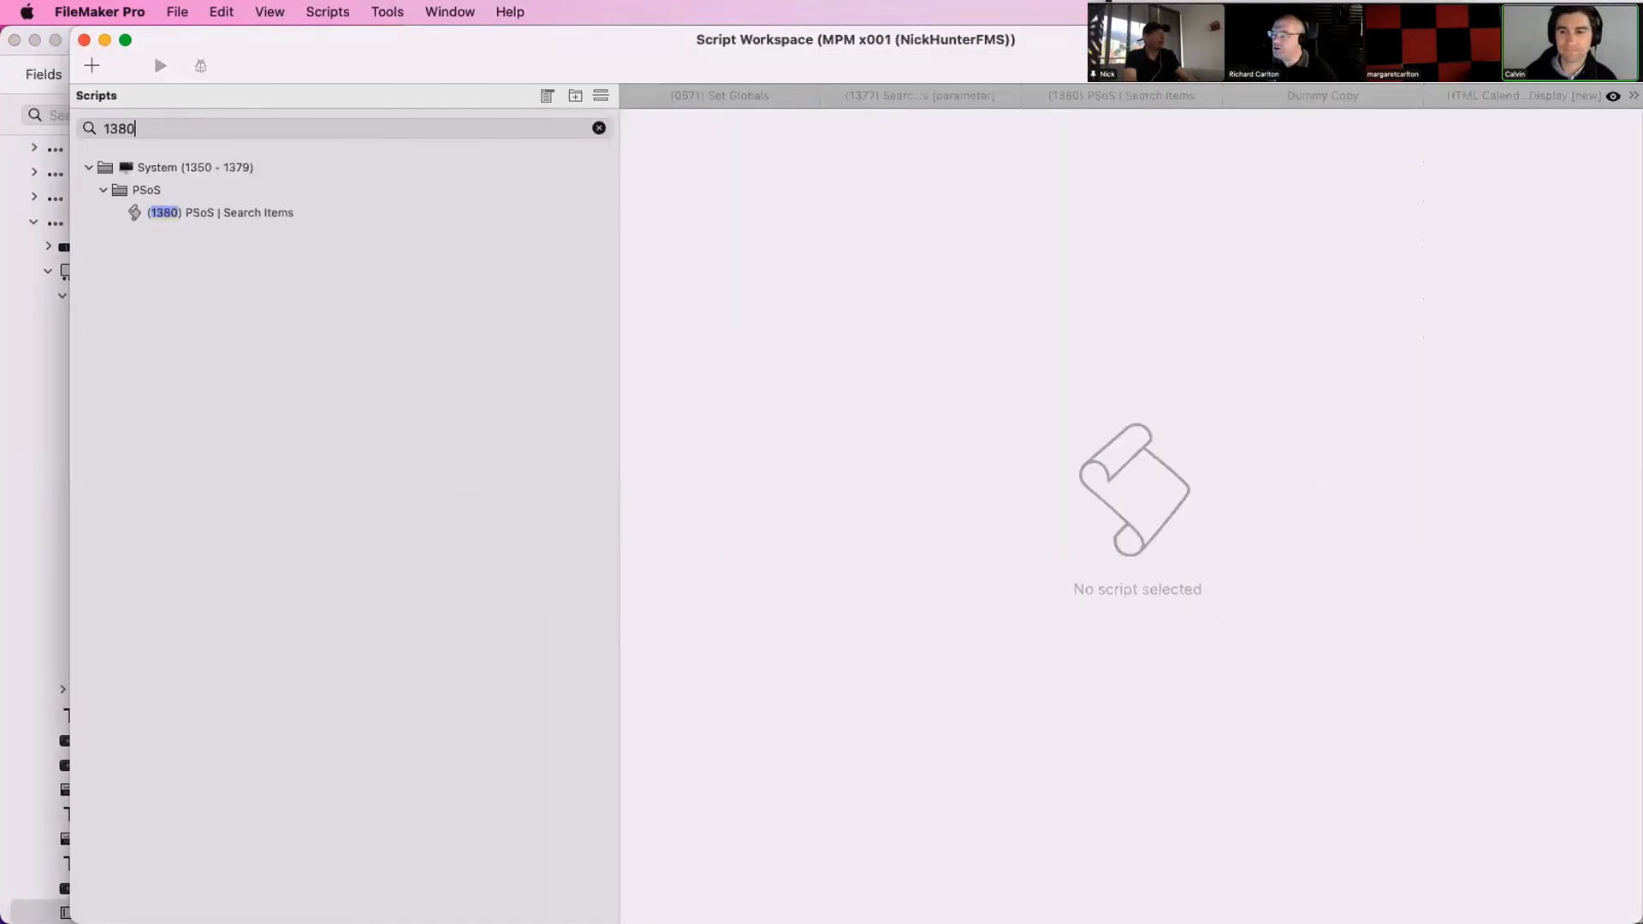
pyautogui.click(248, 214)
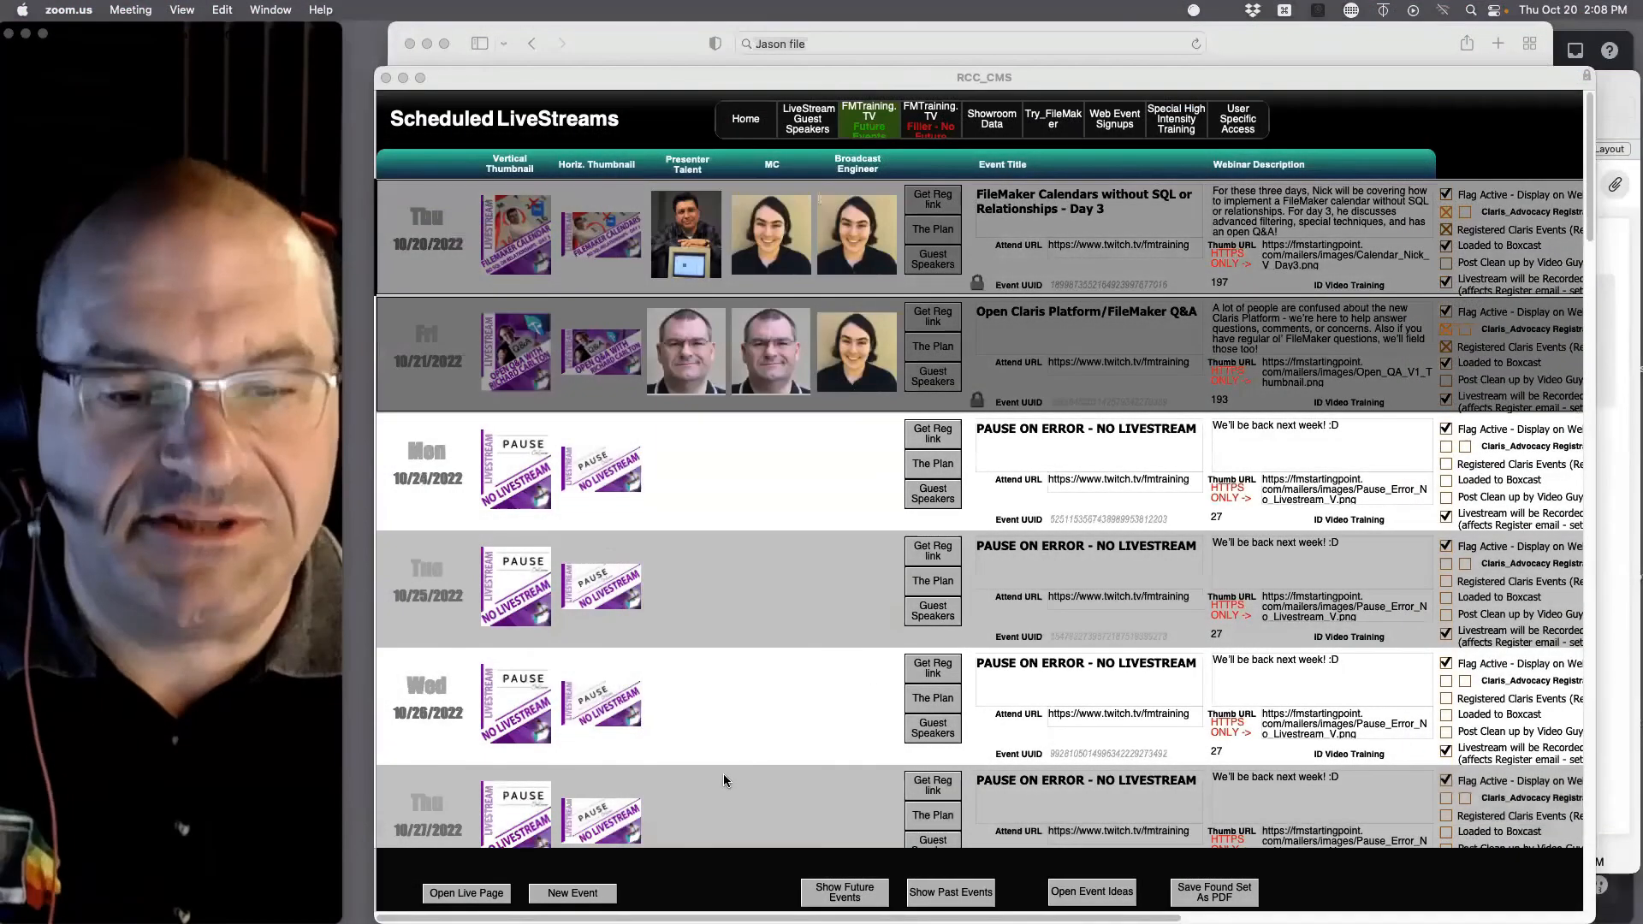
# Review the upcoming sessions in the RCC_CMS Scheduled LiveStreams list, from 10/20/2022 through the 11/11/2022 event
pyautogui.scroll(-2, 686, 571)
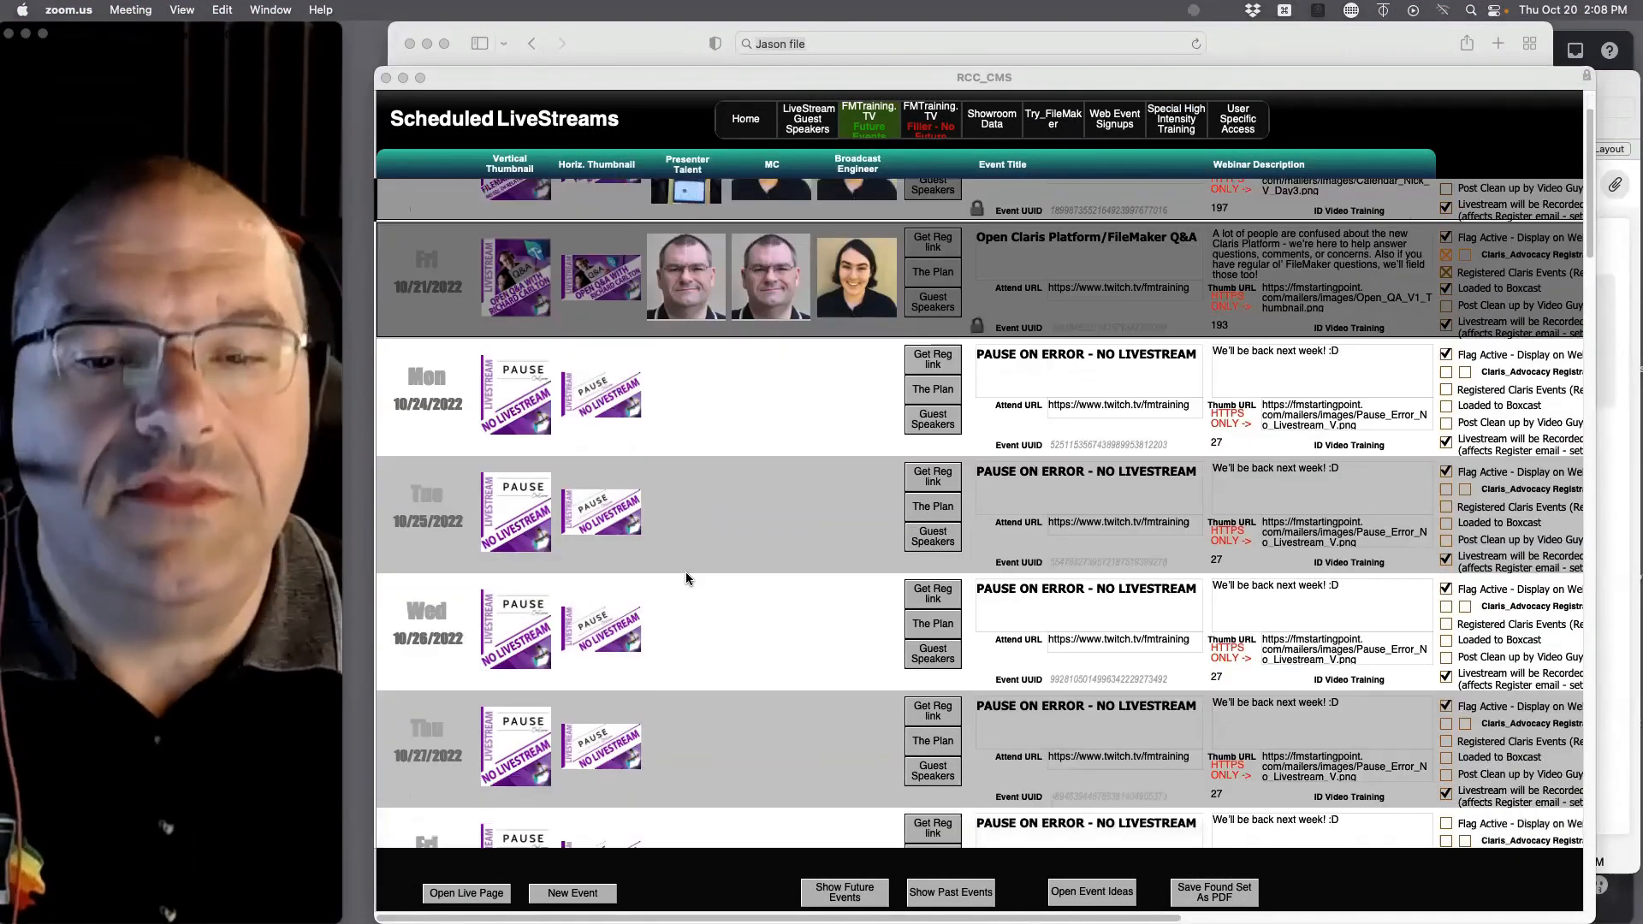
pyautogui.scroll(-10, 686, 572)
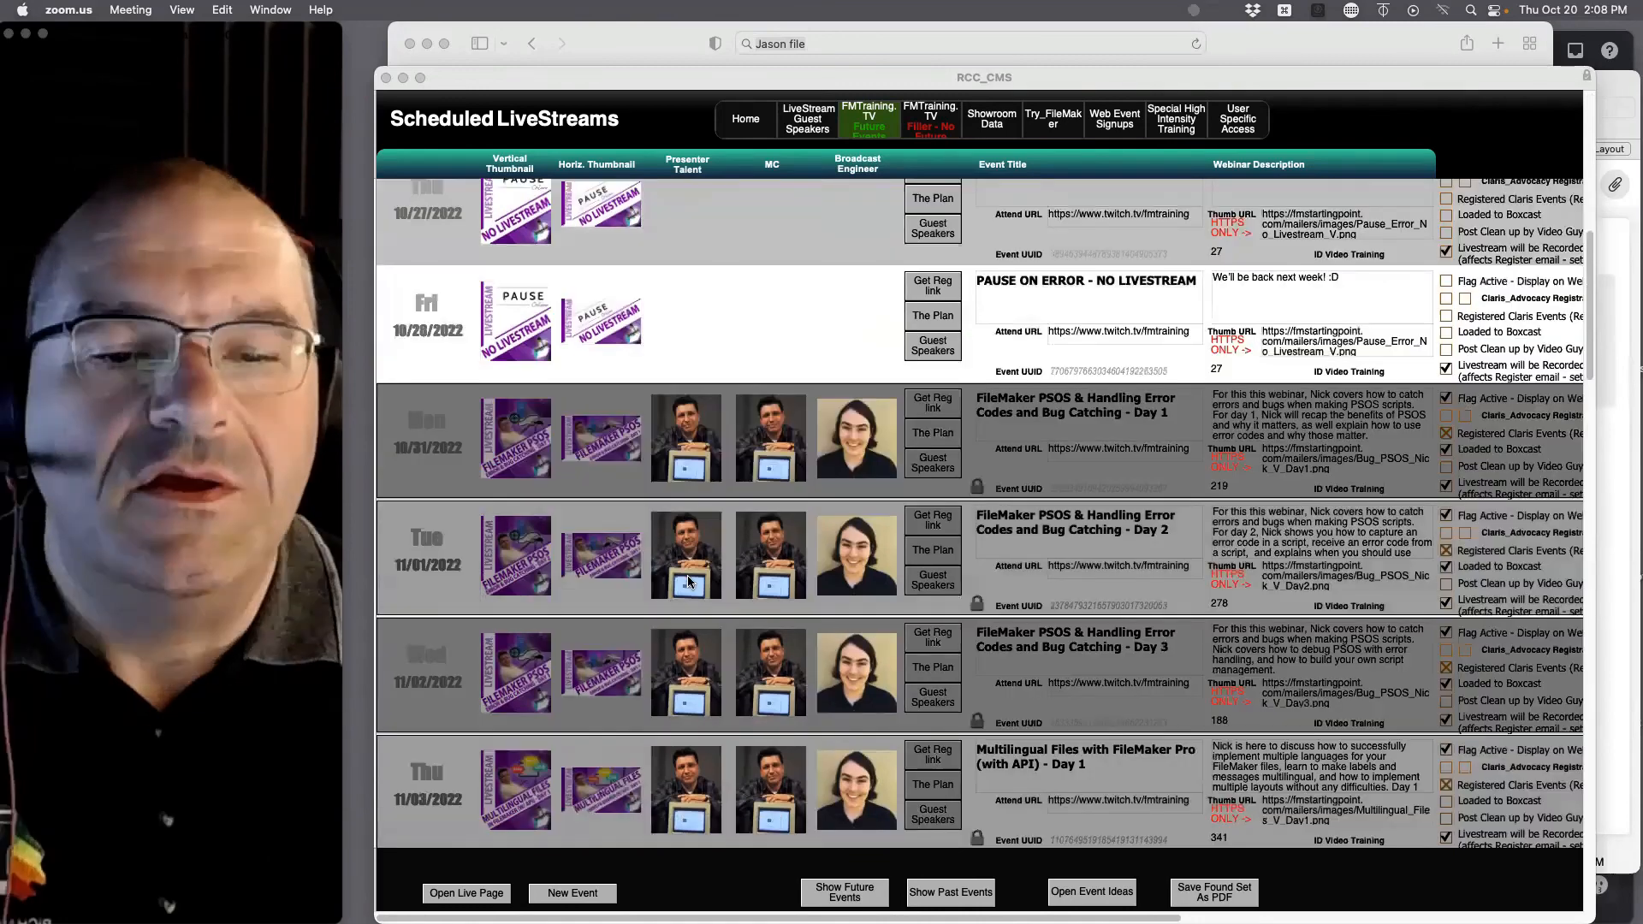
pyautogui.scroll(-4, 689, 581)
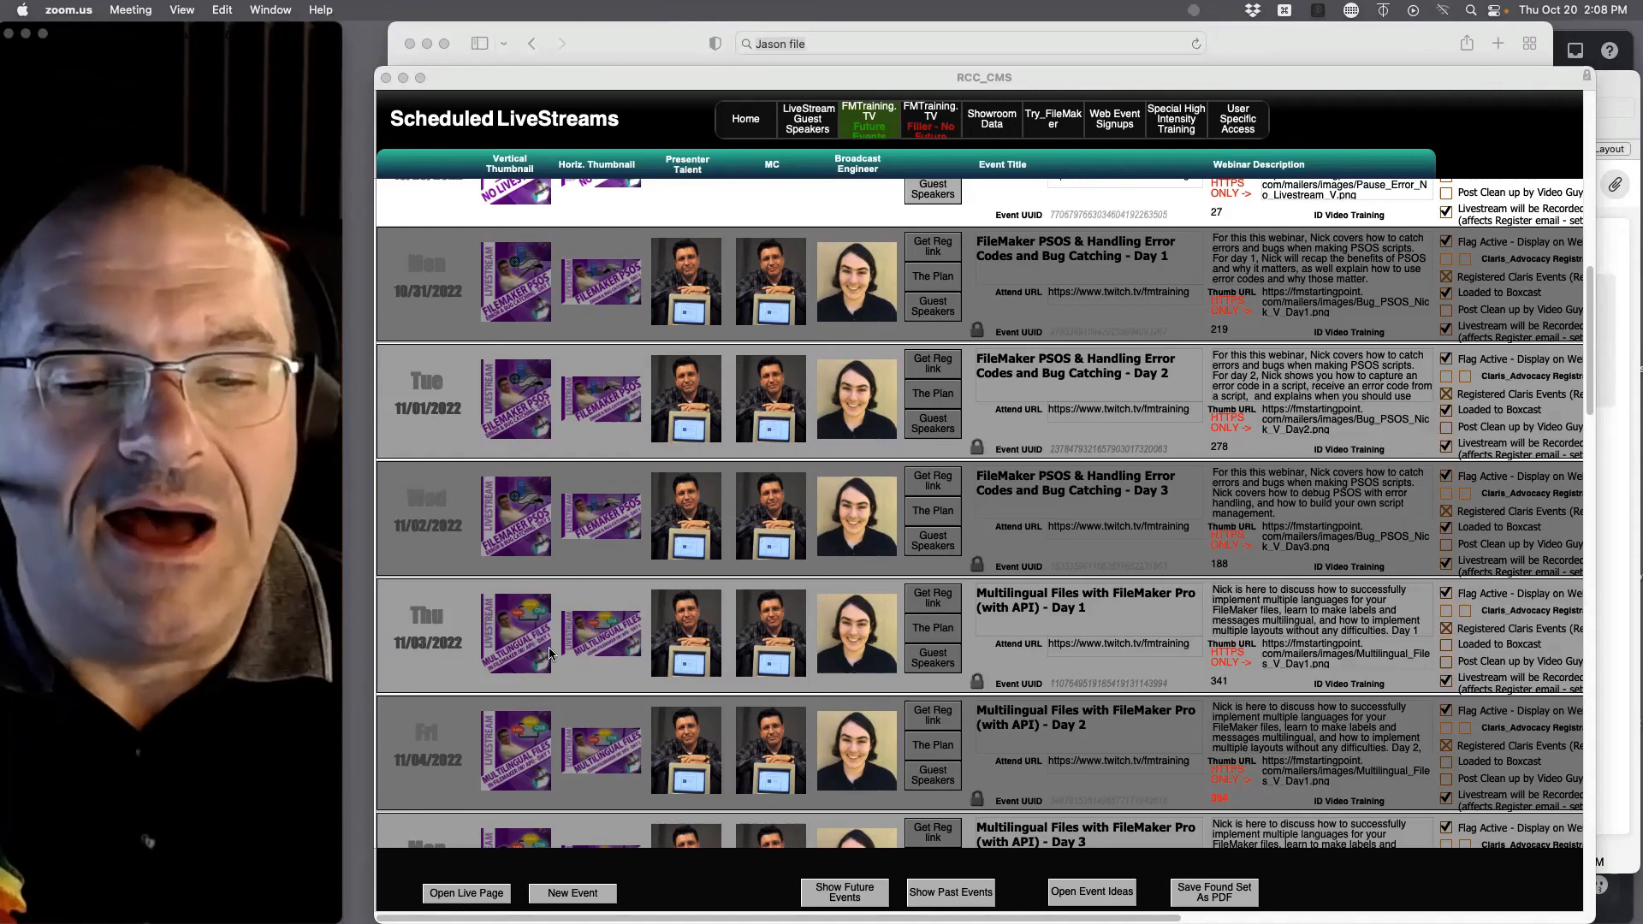
pyautogui.scroll(-3, 532, 703)
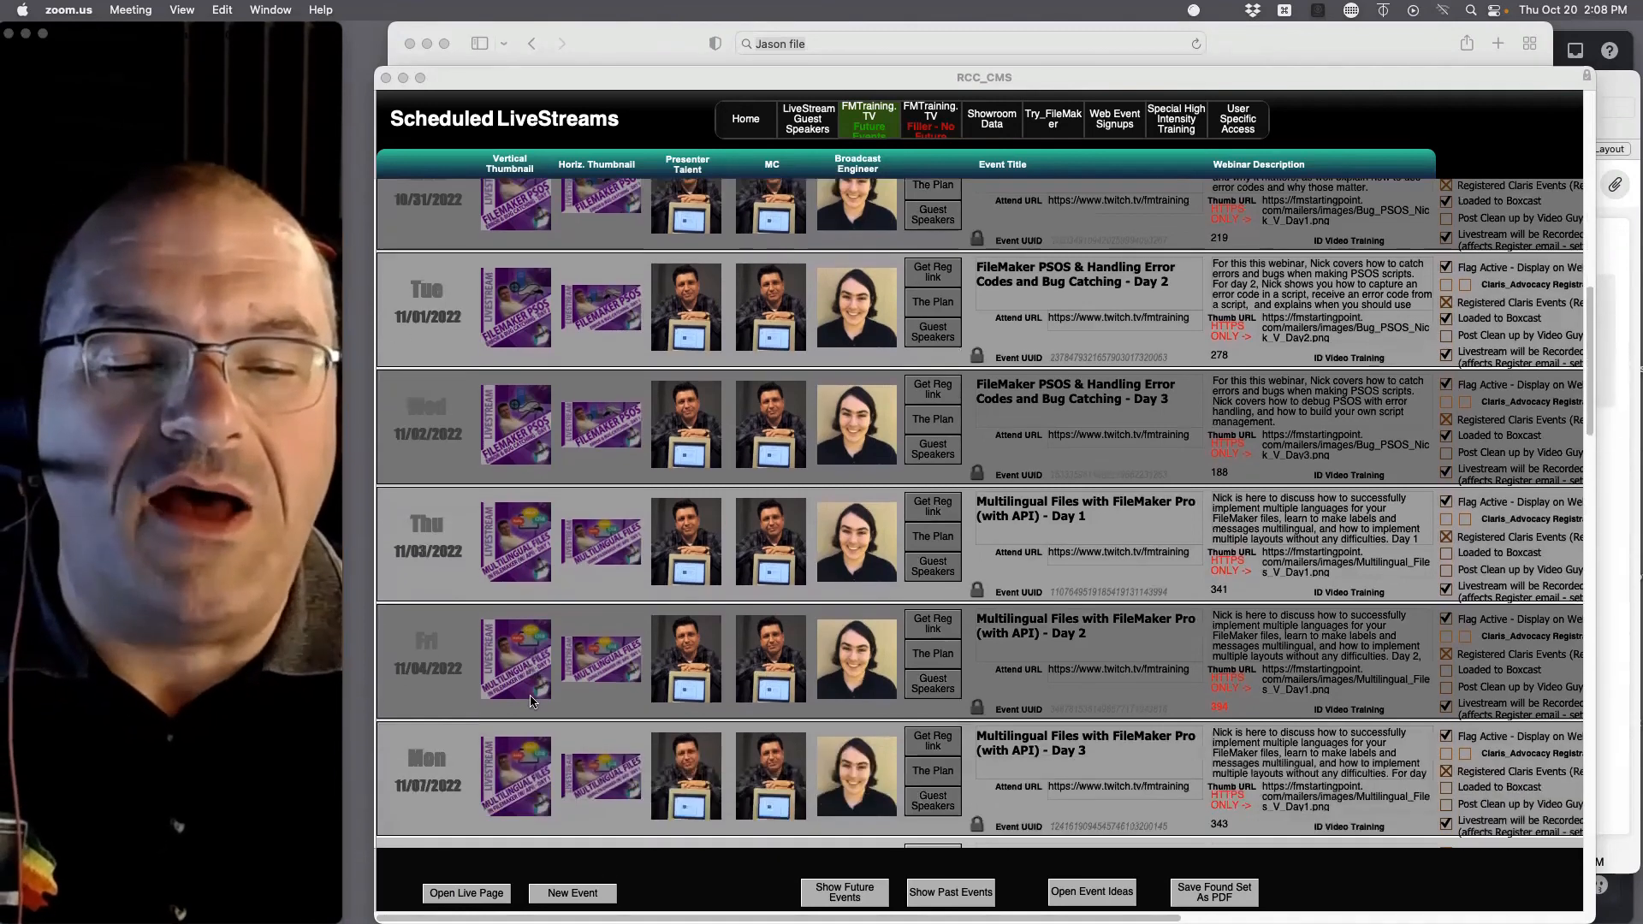
pyautogui.scroll(-1, 532, 704)
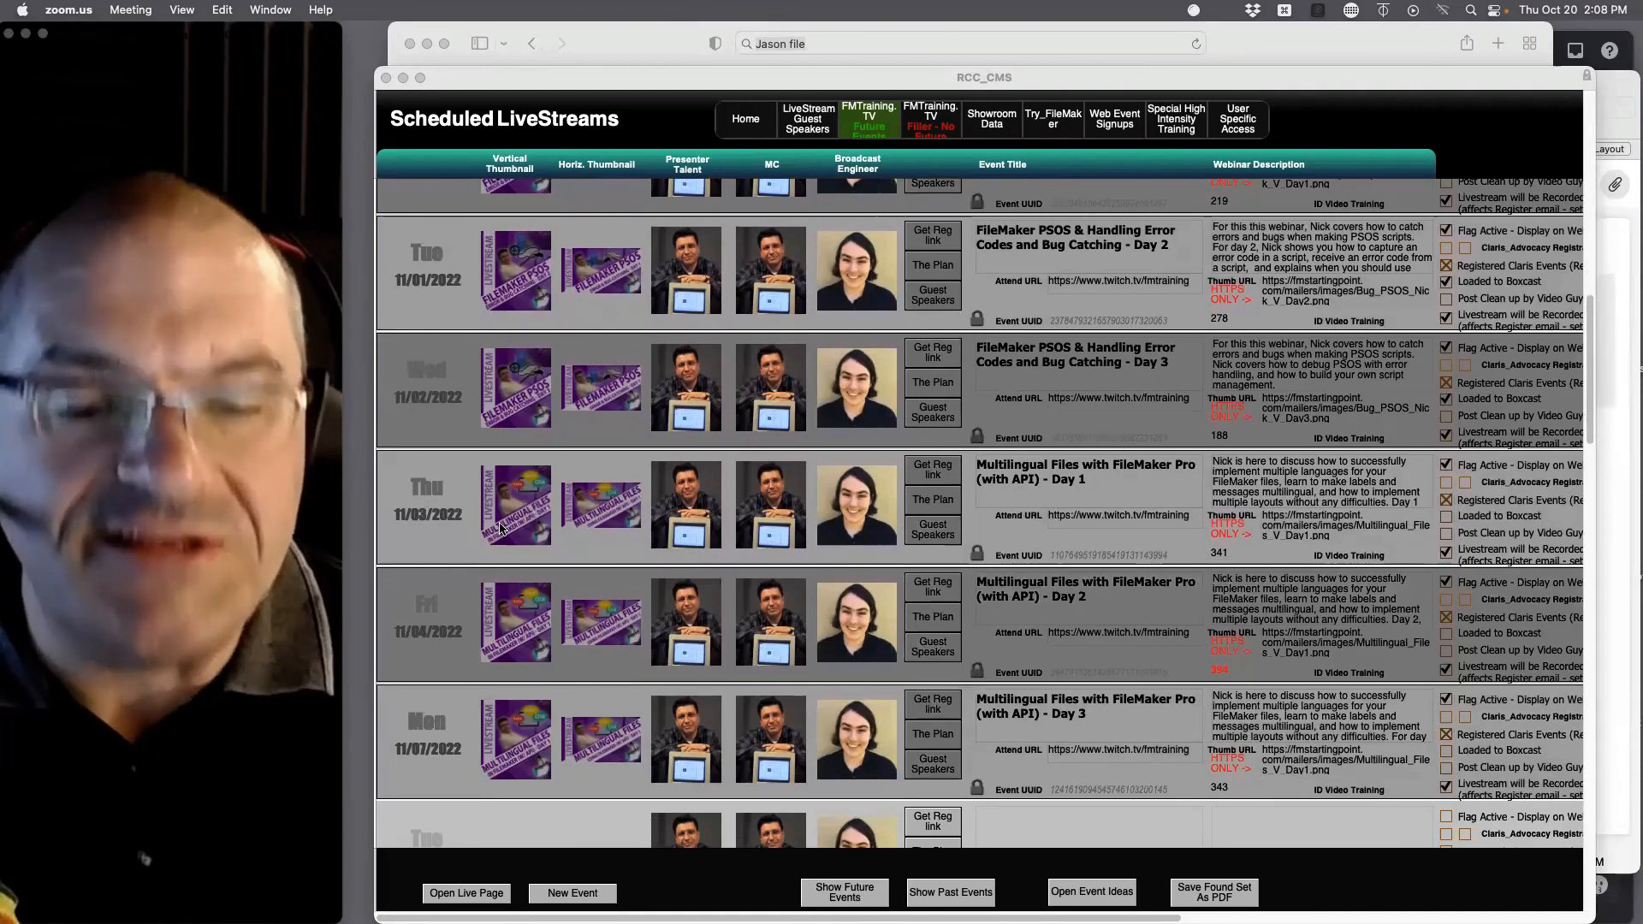
pyautogui.scroll(-8, 448, 606)
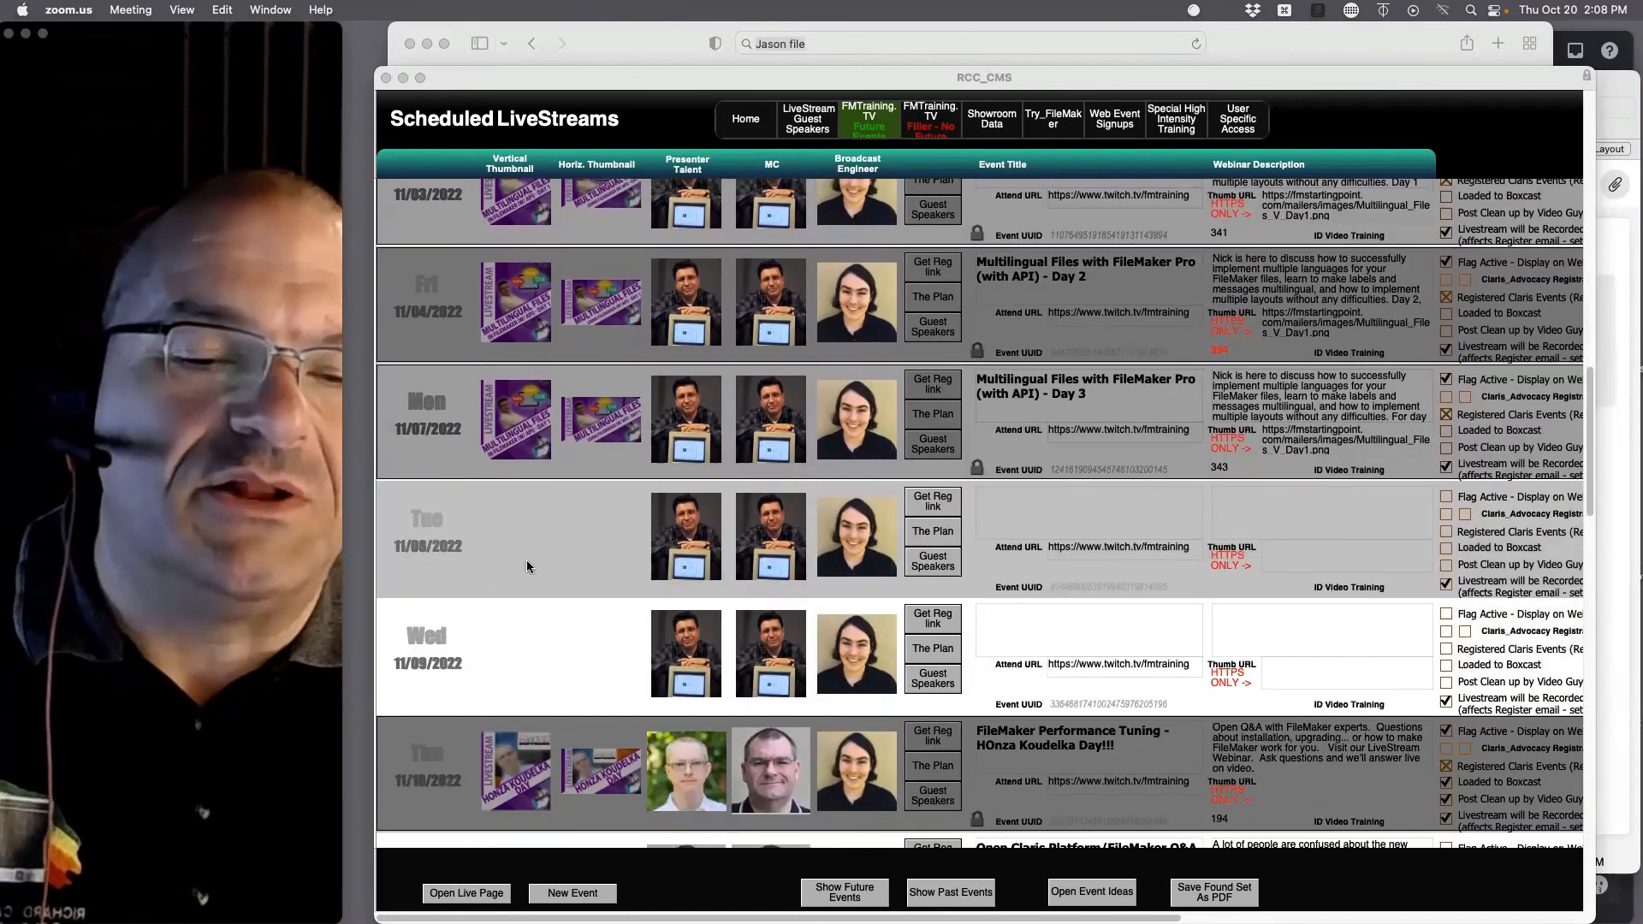
pyautogui.scroll(-5, 557, 666)
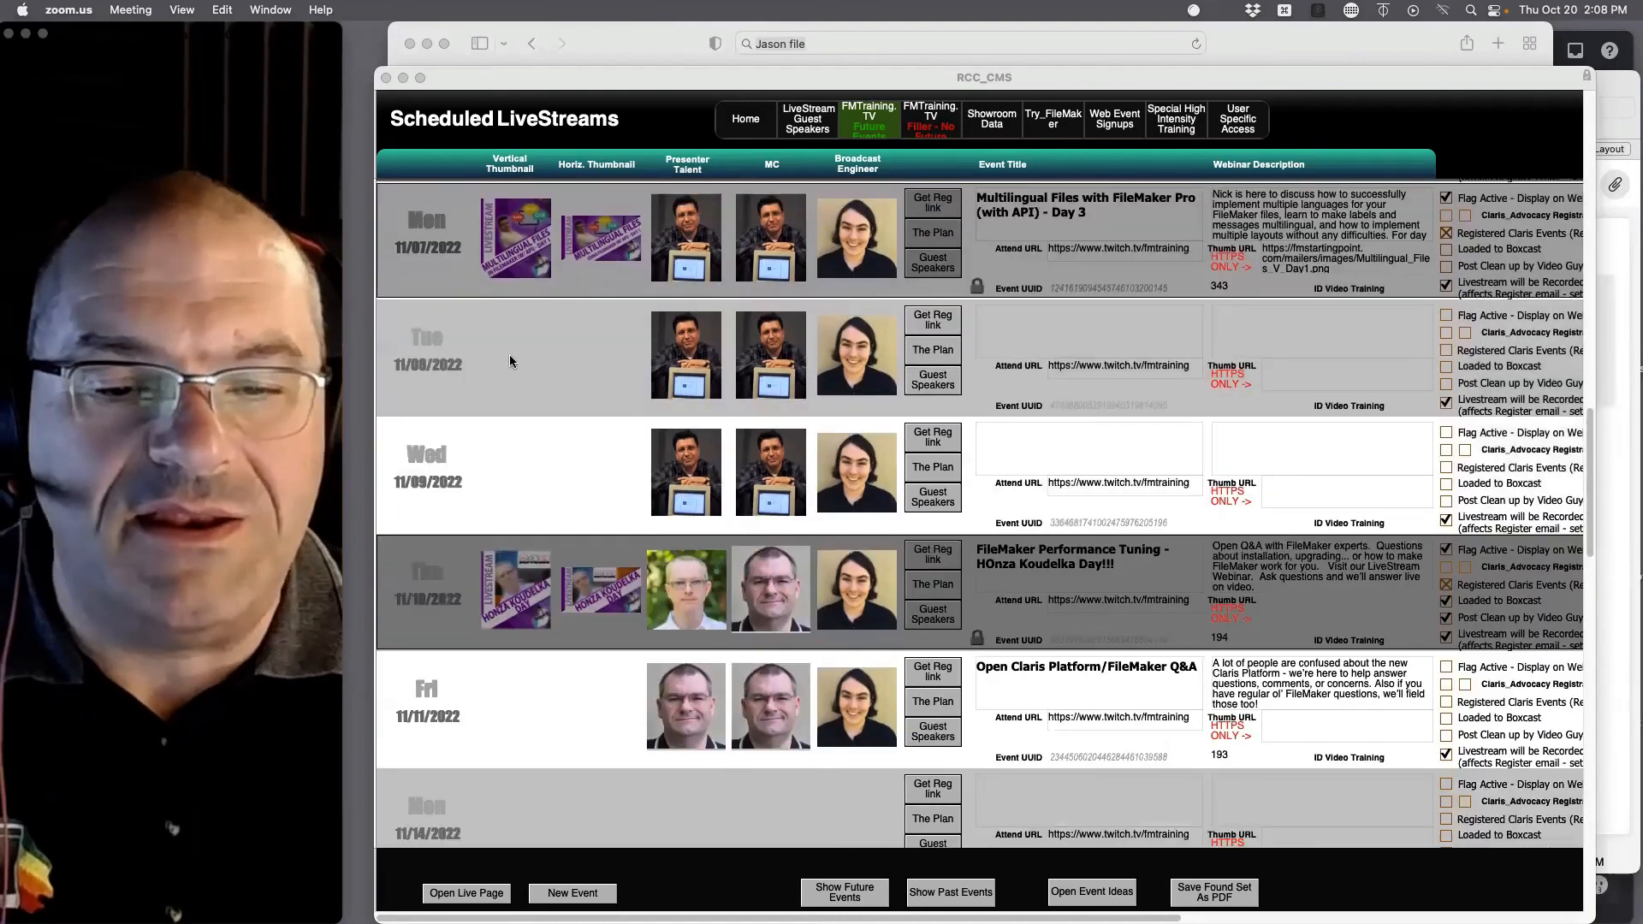